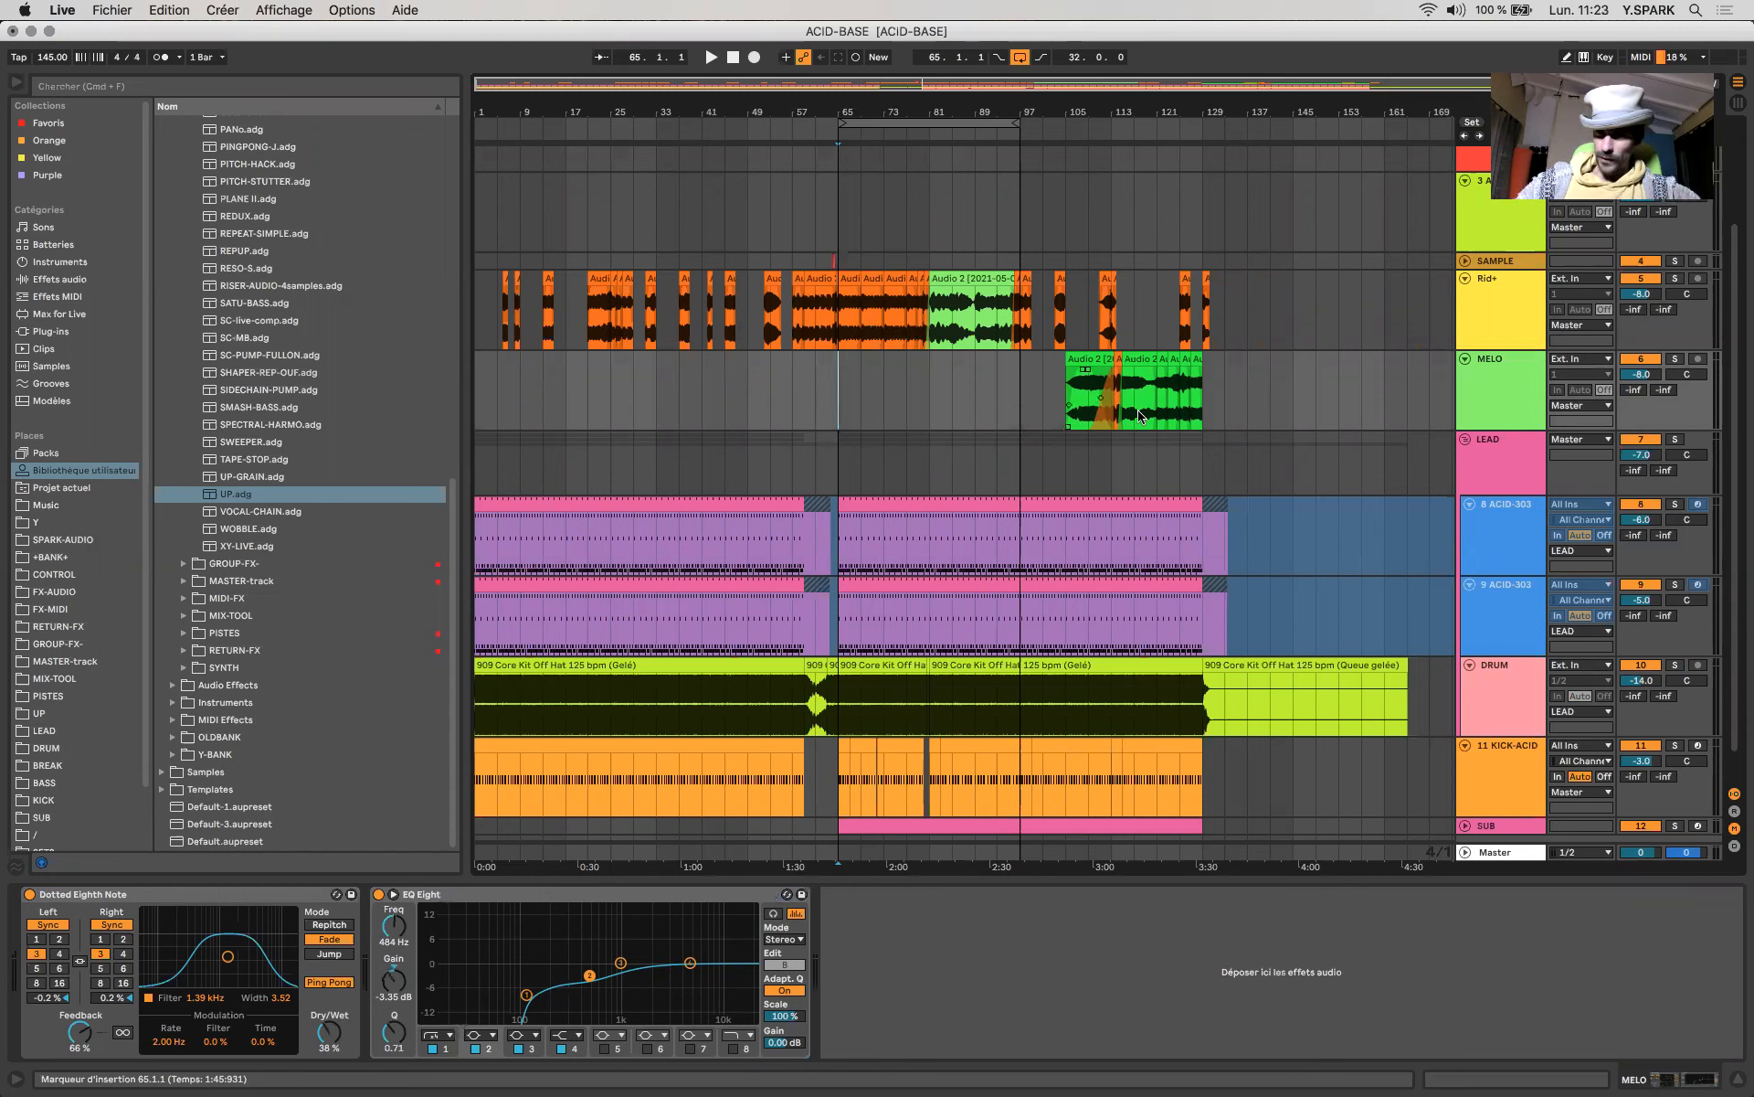
# Inspect the effect chains on the MELO, Rid+, LEAD and DRUM tracks.
pyautogui.click(1495, 417)
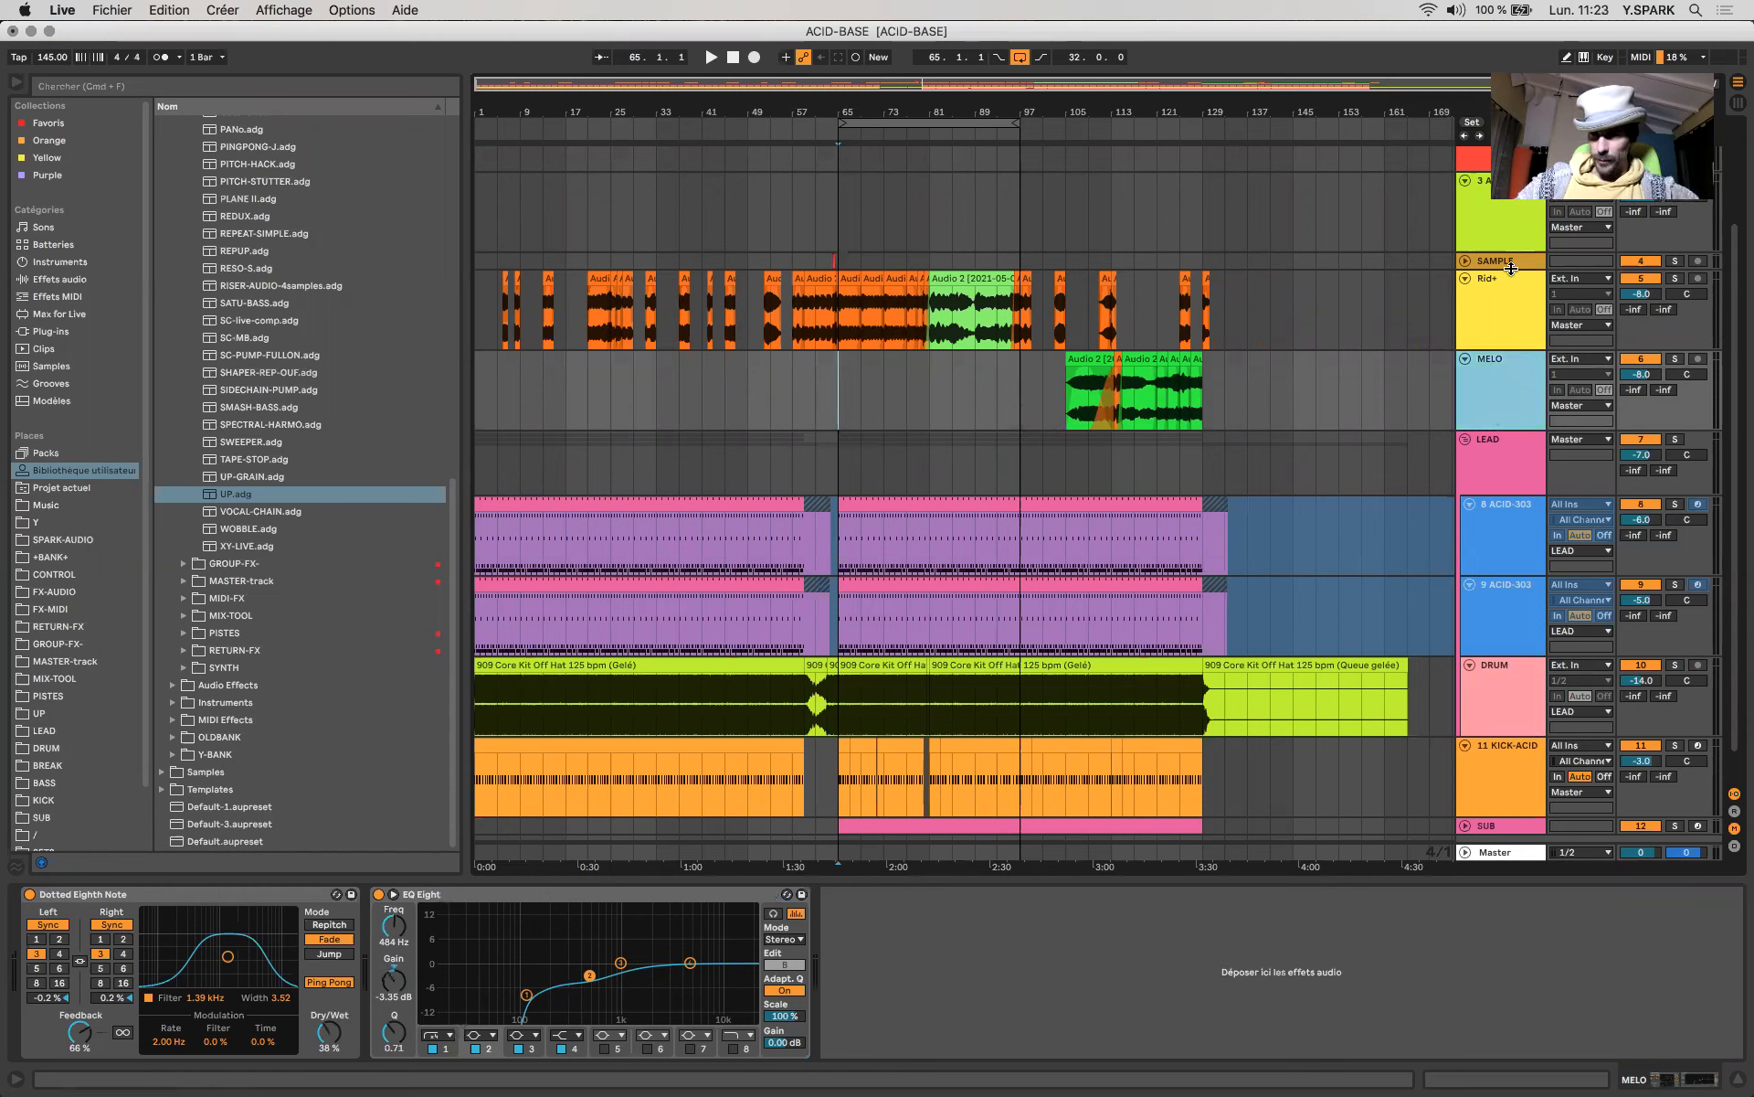
pyautogui.keyDown('shift'); pyautogui.click(1513, 327); pyautogui.keyUp('shift')
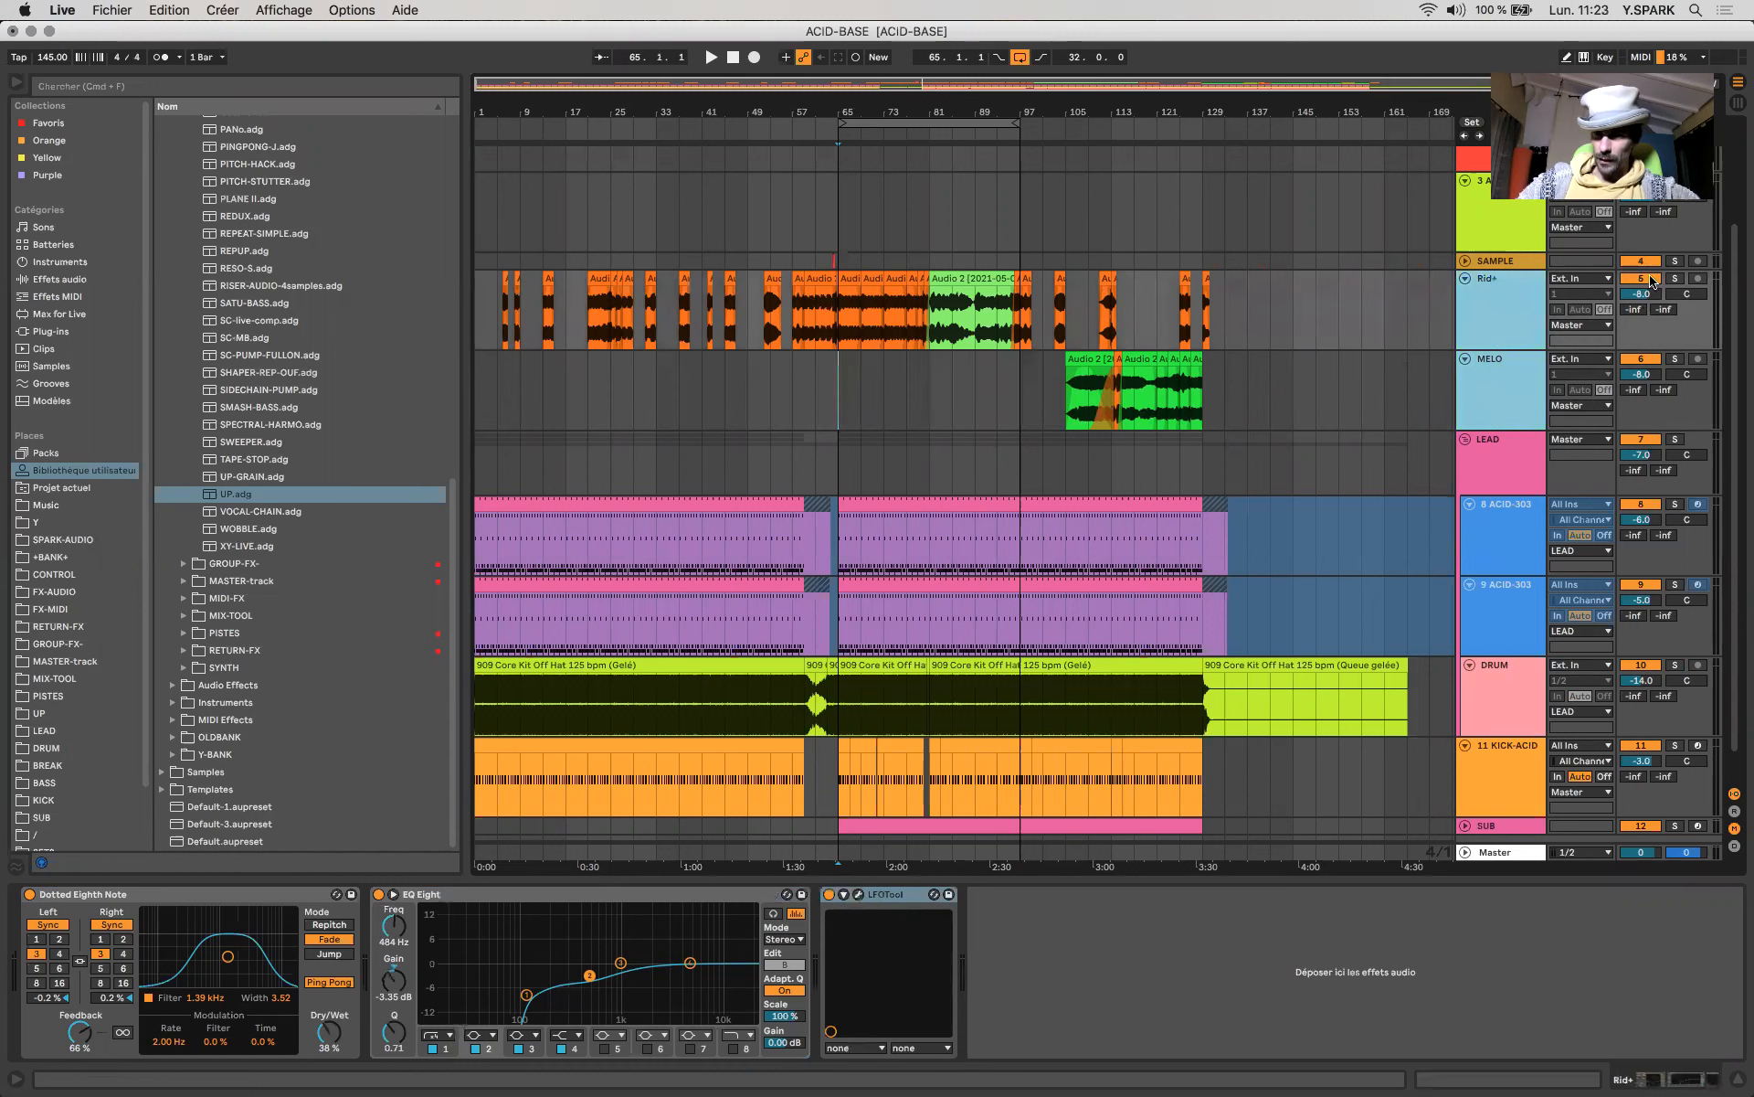
pyautogui.click(1499, 446)
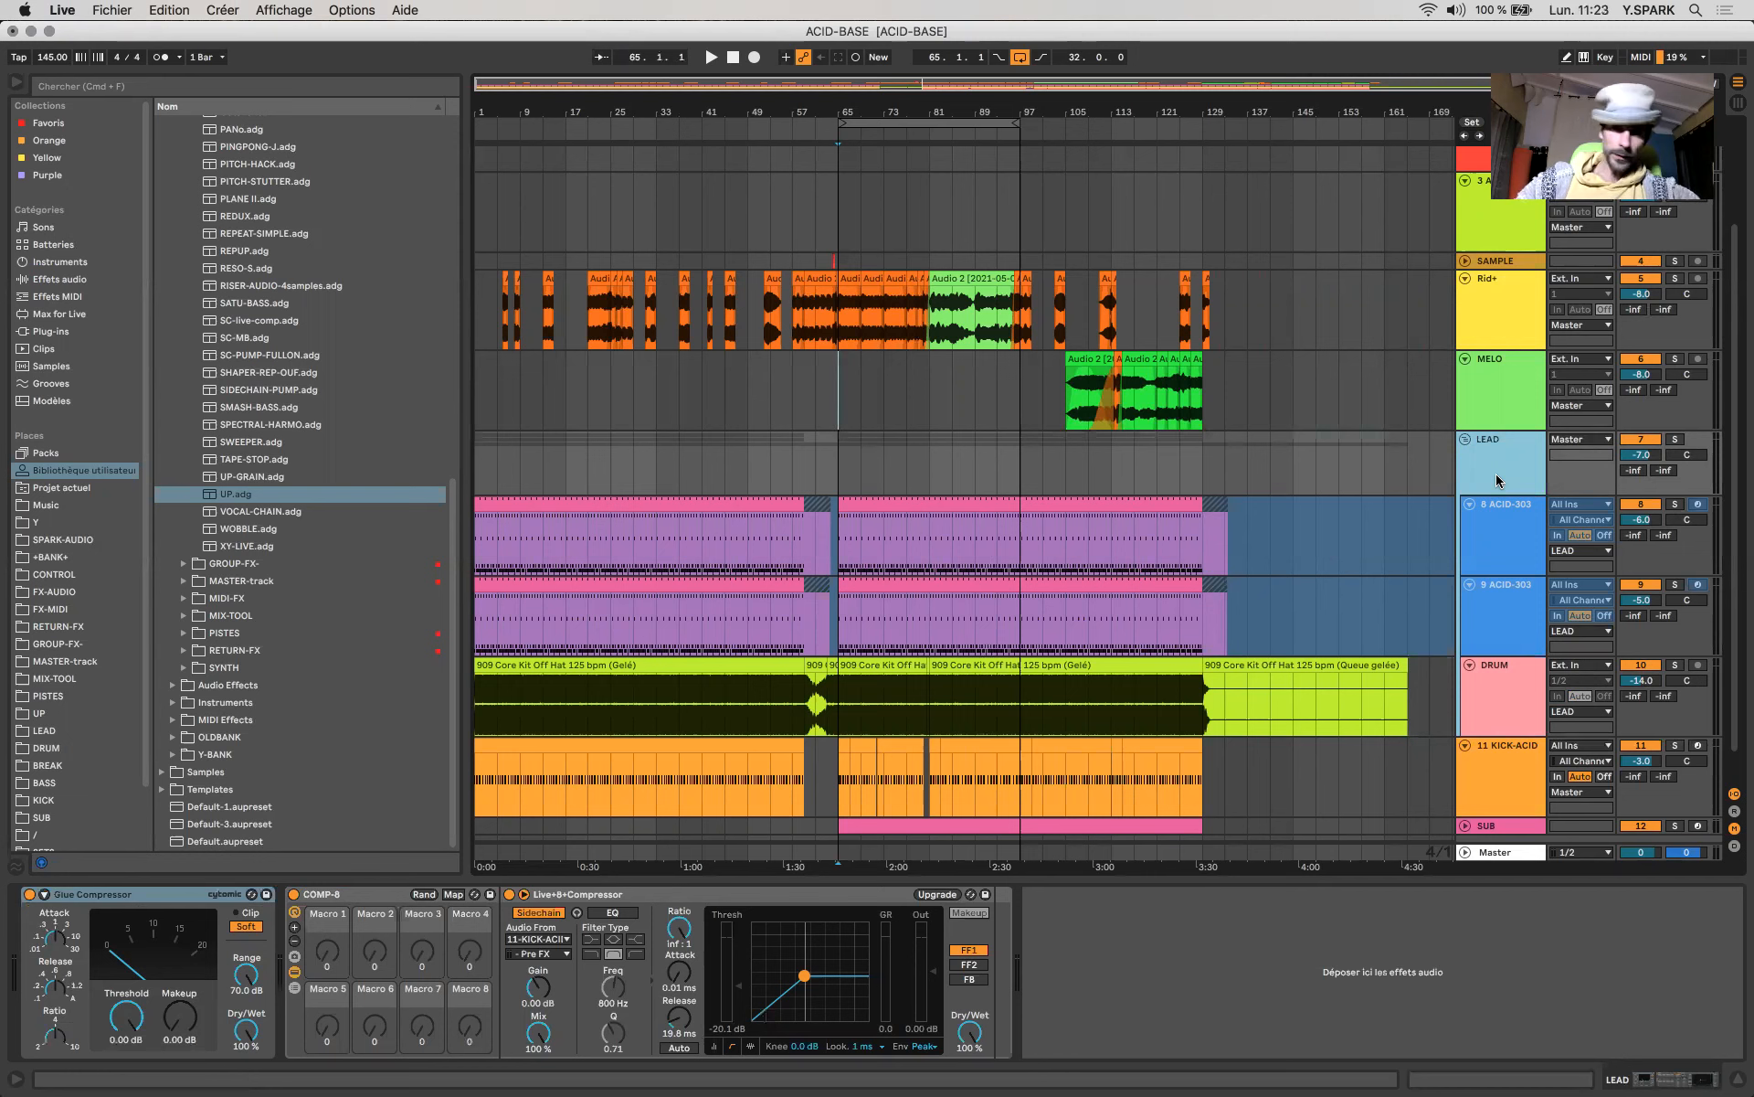
pyautogui.click(1509, 706)
pyautogui.moveTo(1509, 706); pyautogui.dragTo(1495, 742)
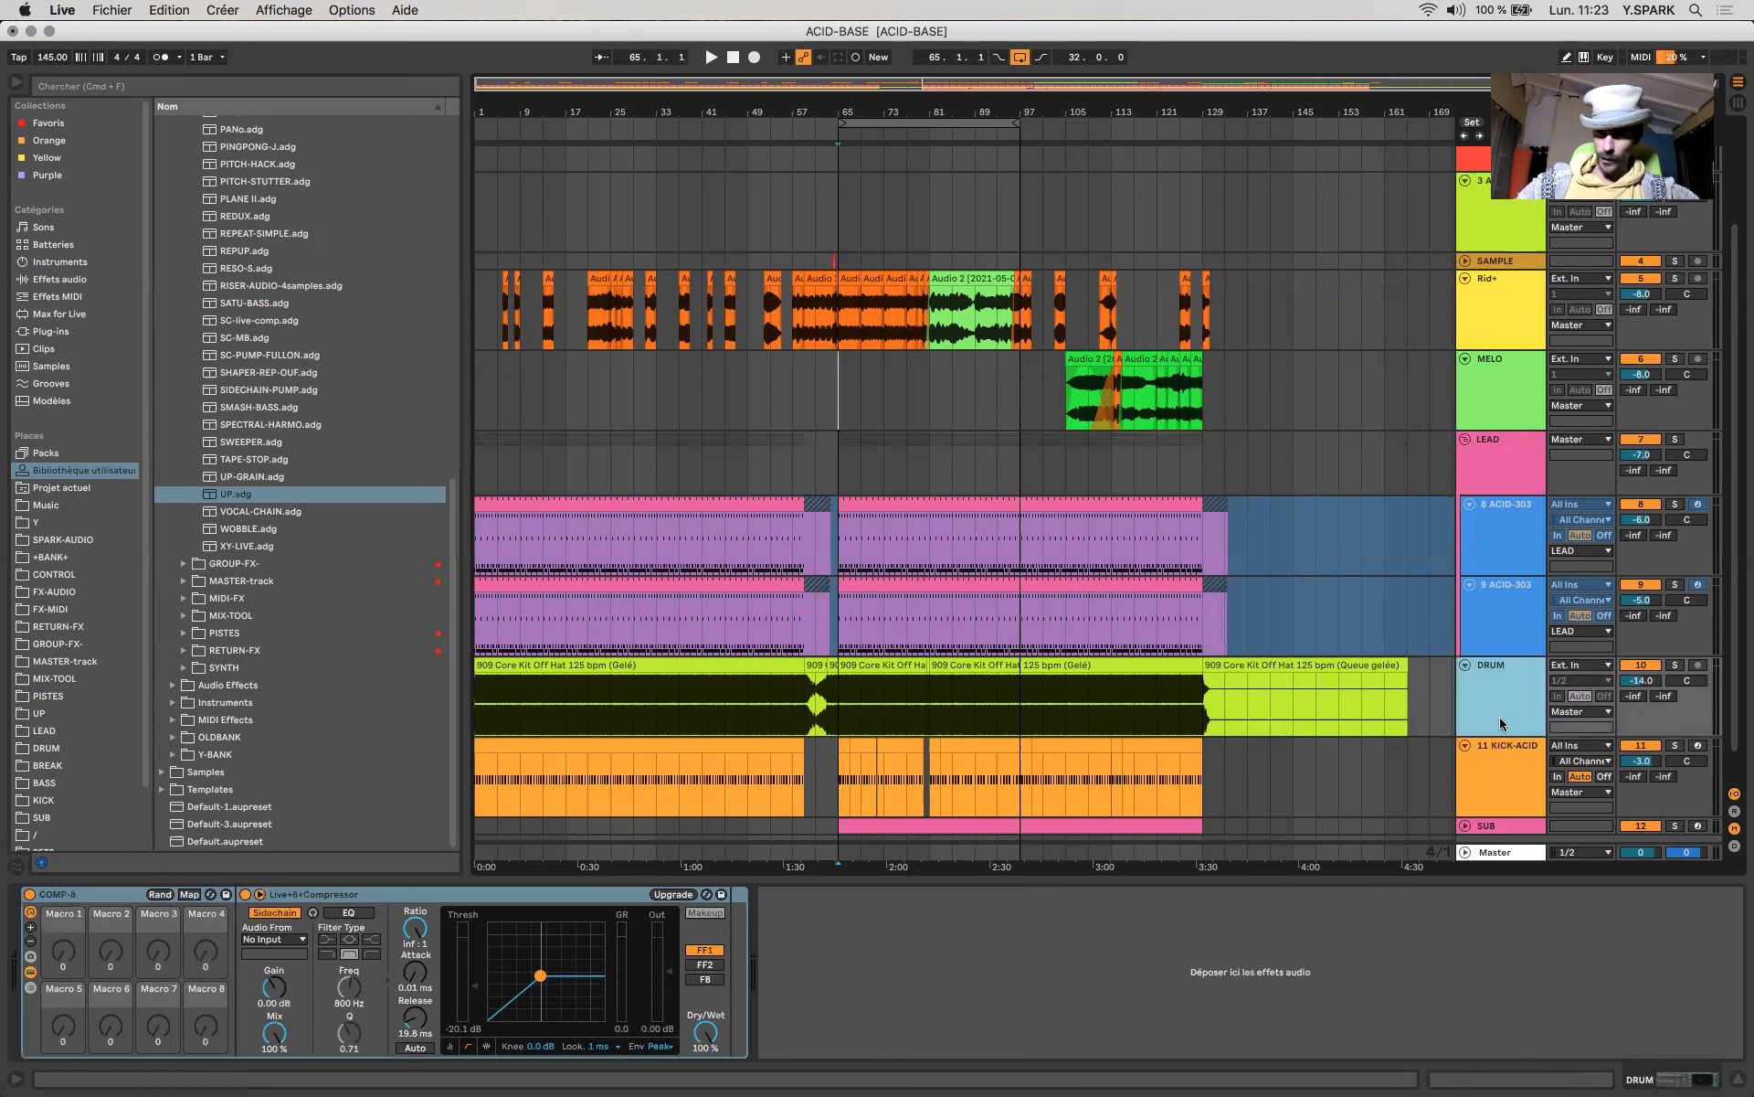
pyautogui.click(105, 906)
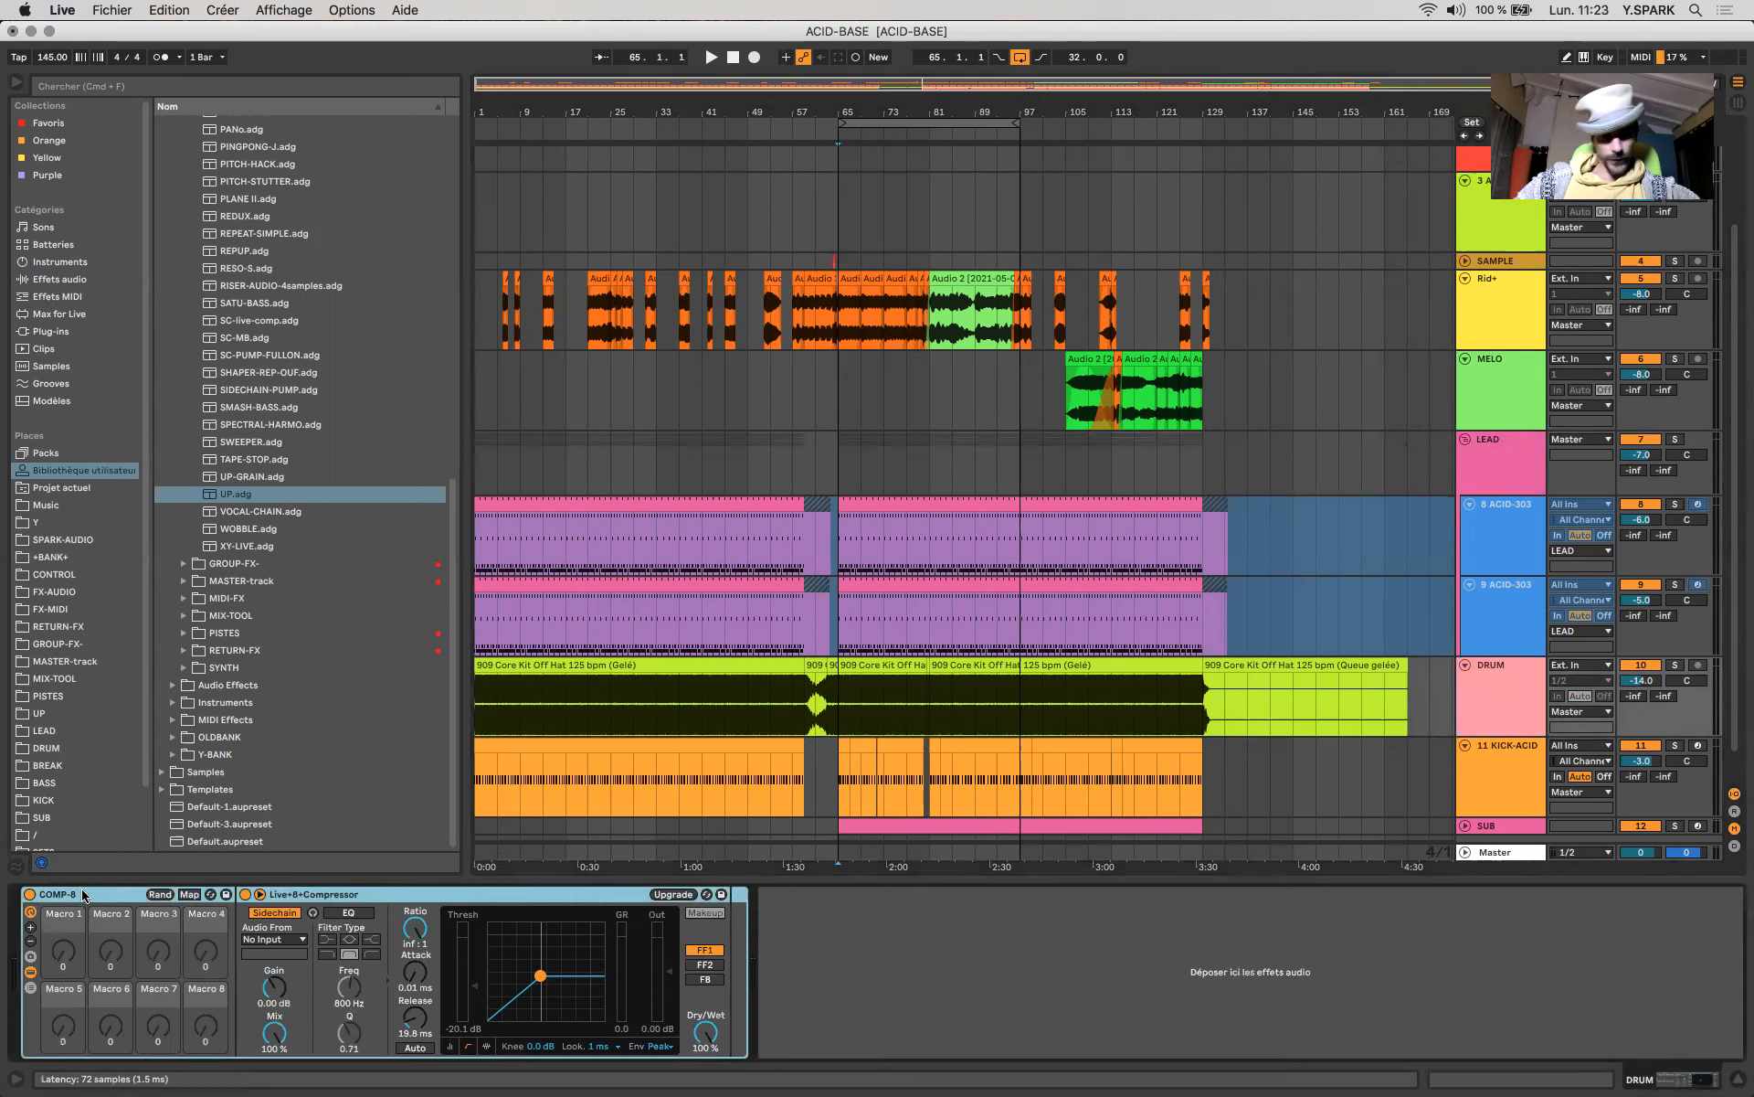
# Compare the COMP-8 sidechain compressors on LEAD and DRUM, and check the ACID-303 devices and DRUM volume.
pyautogui.click(967, 462)
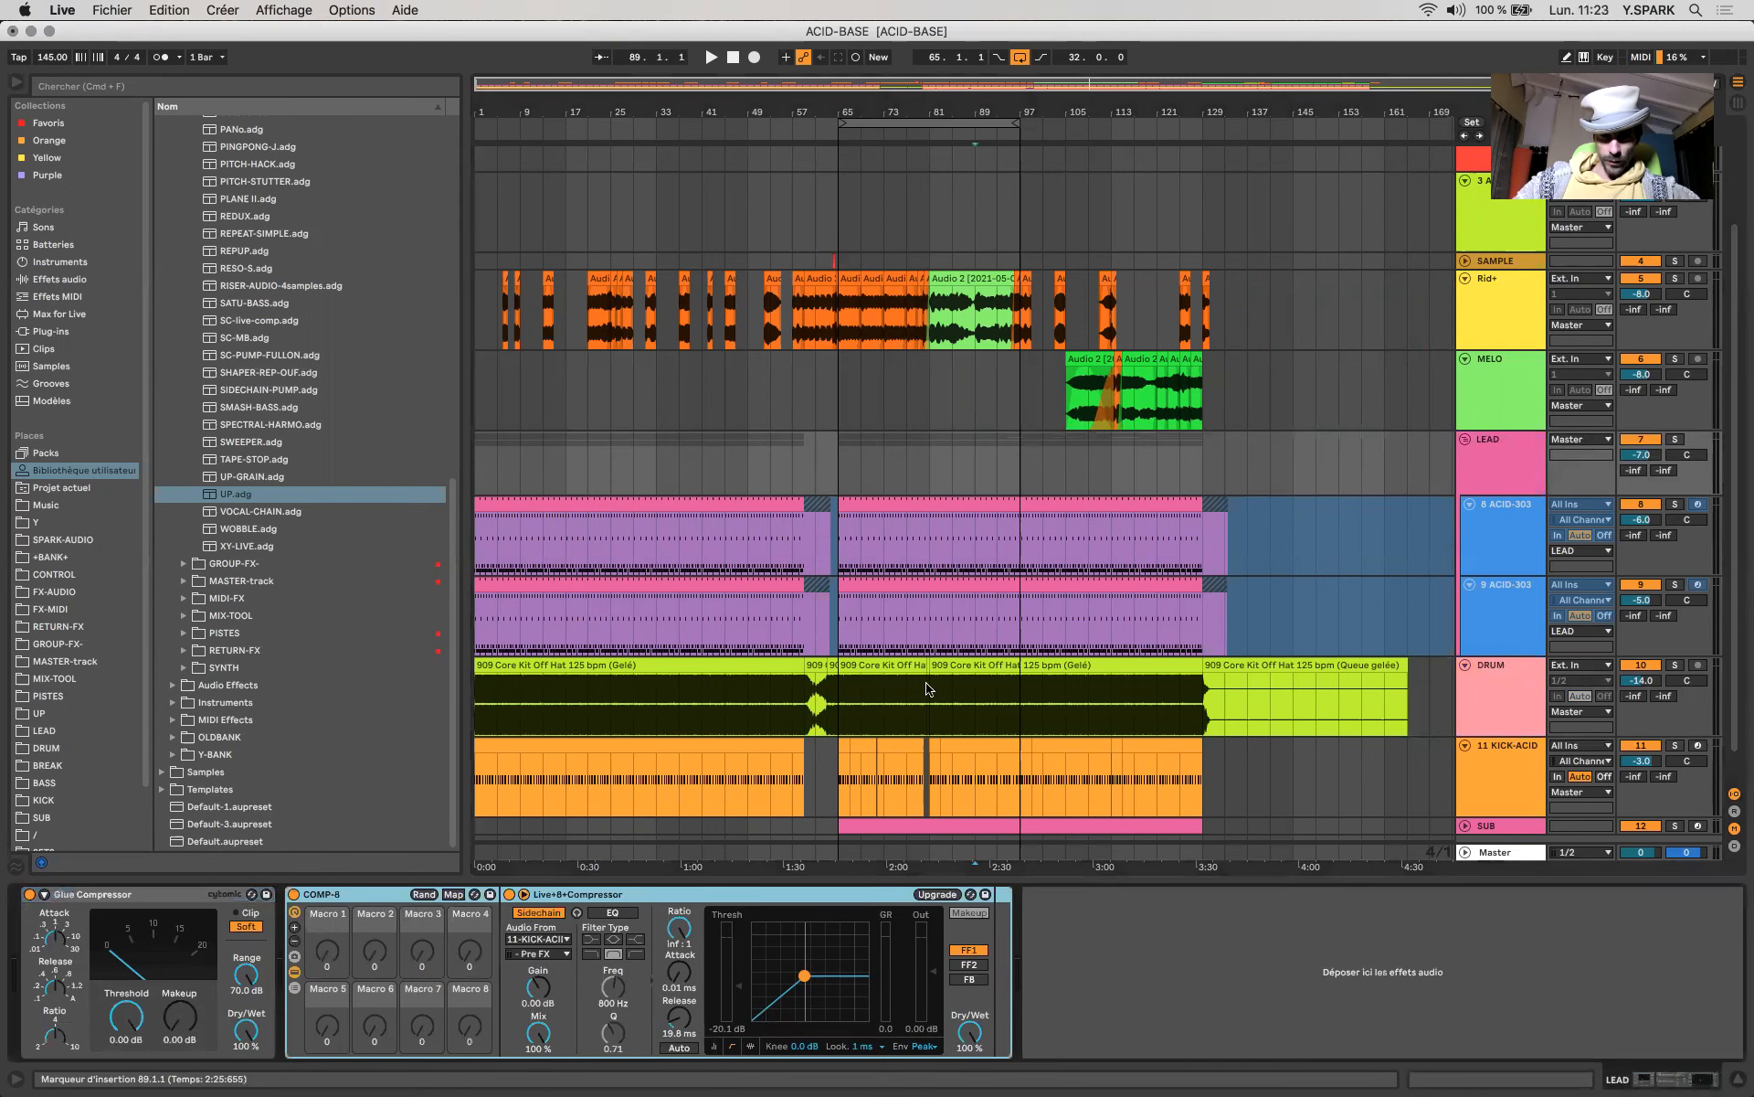
pyautogui.click(883, 723)
pyautogui.click(931, 617)
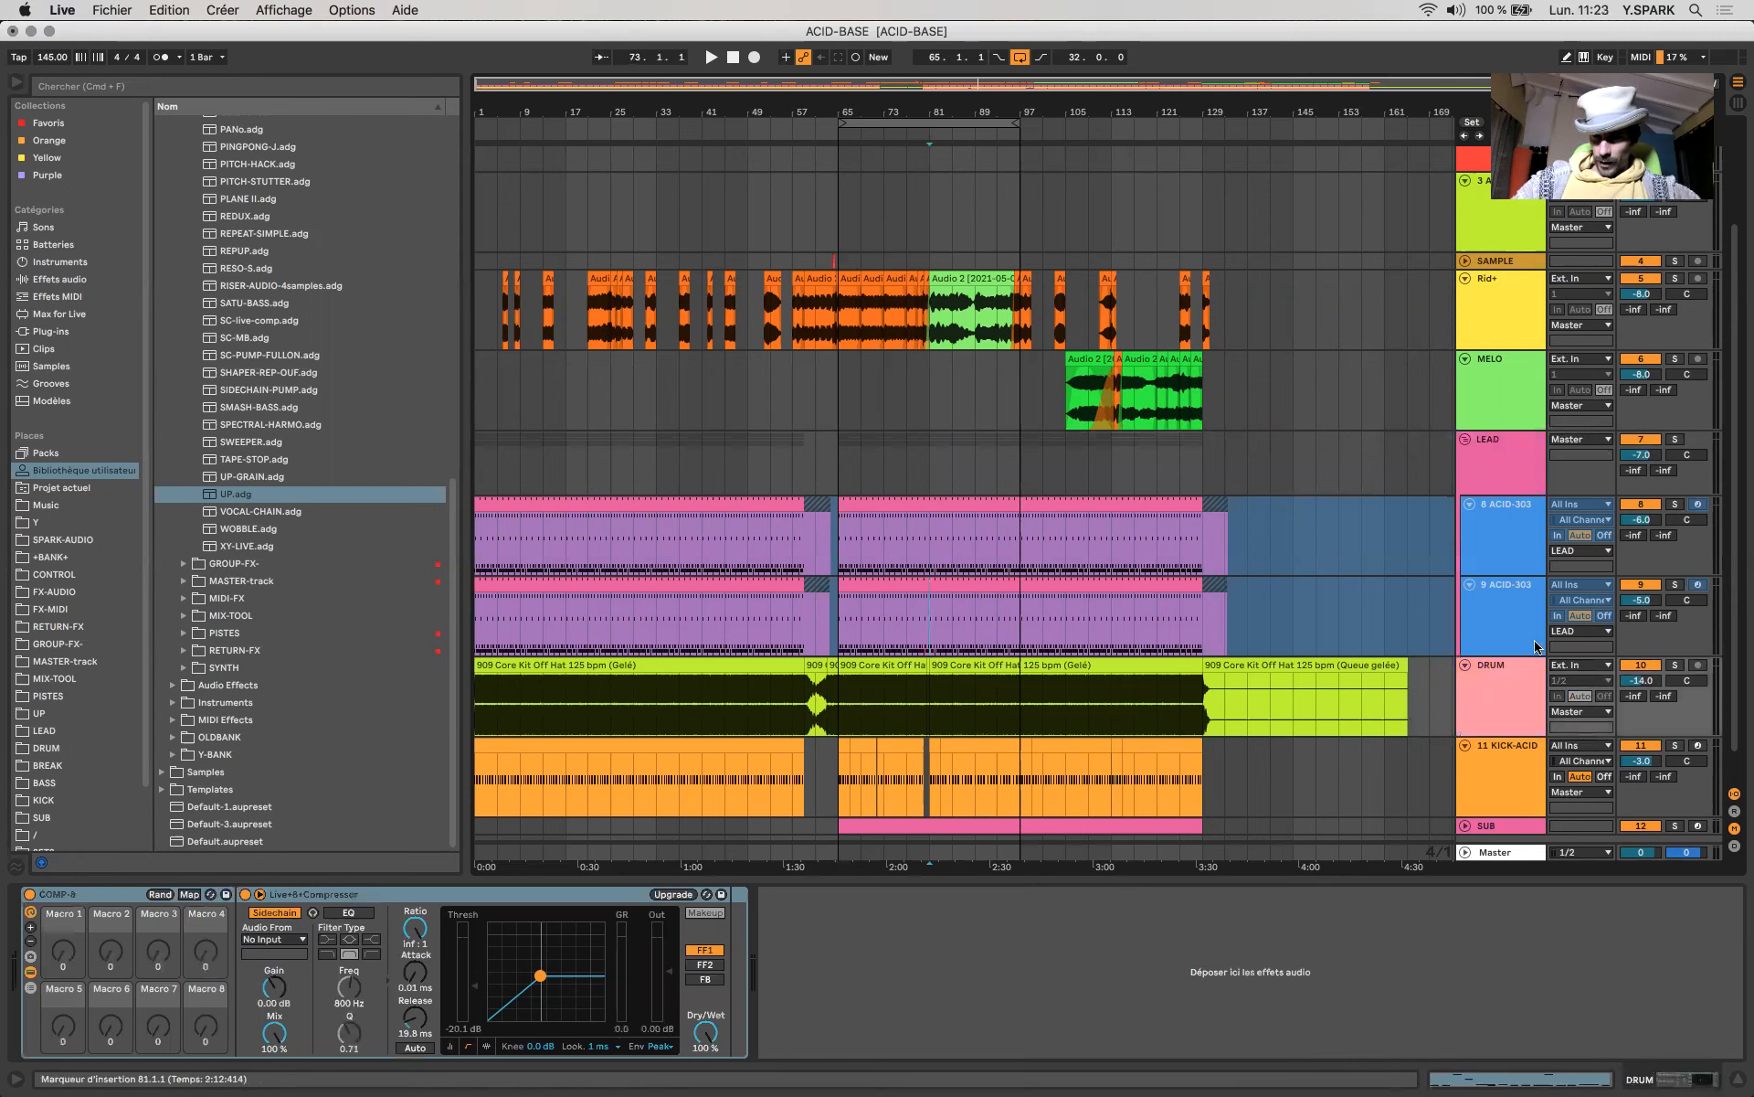
pyautogui.click(1665, 683)
pyautogui.click(1653, 684)
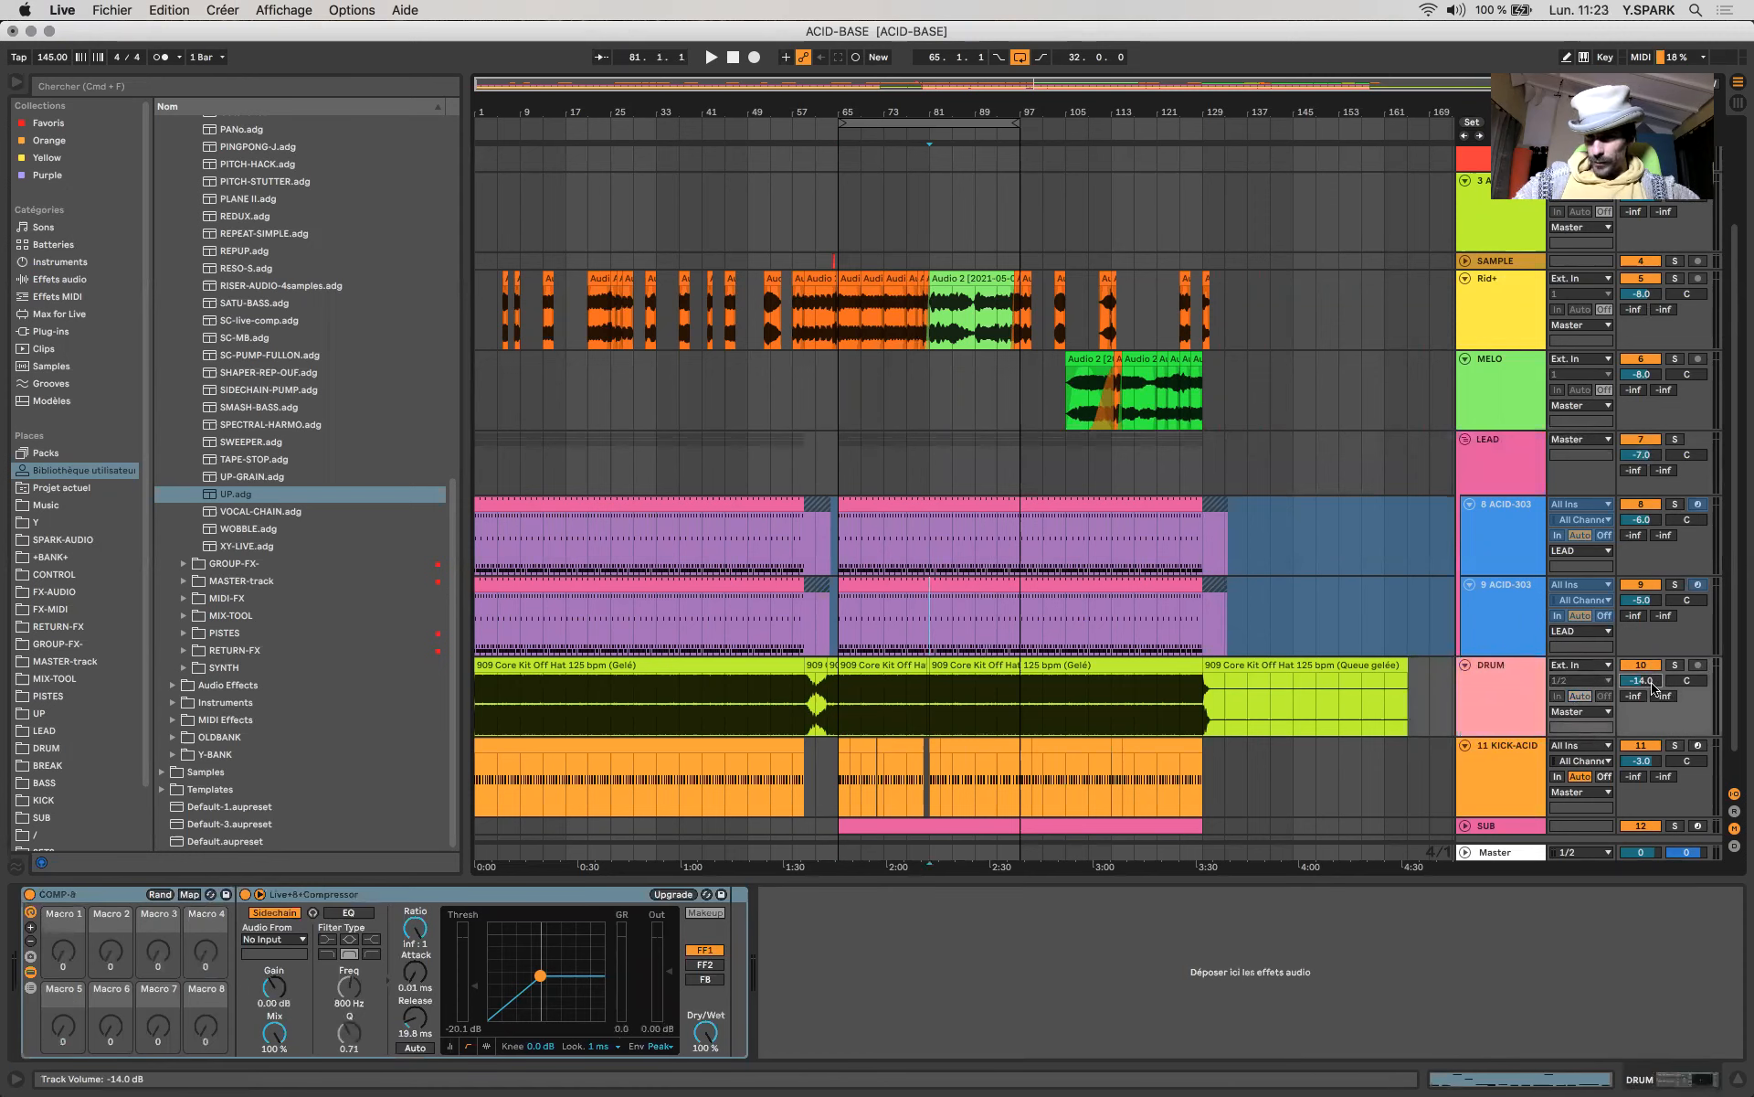
pyautogui.click(1532, 603)
pyautogui.click(1528, 560)
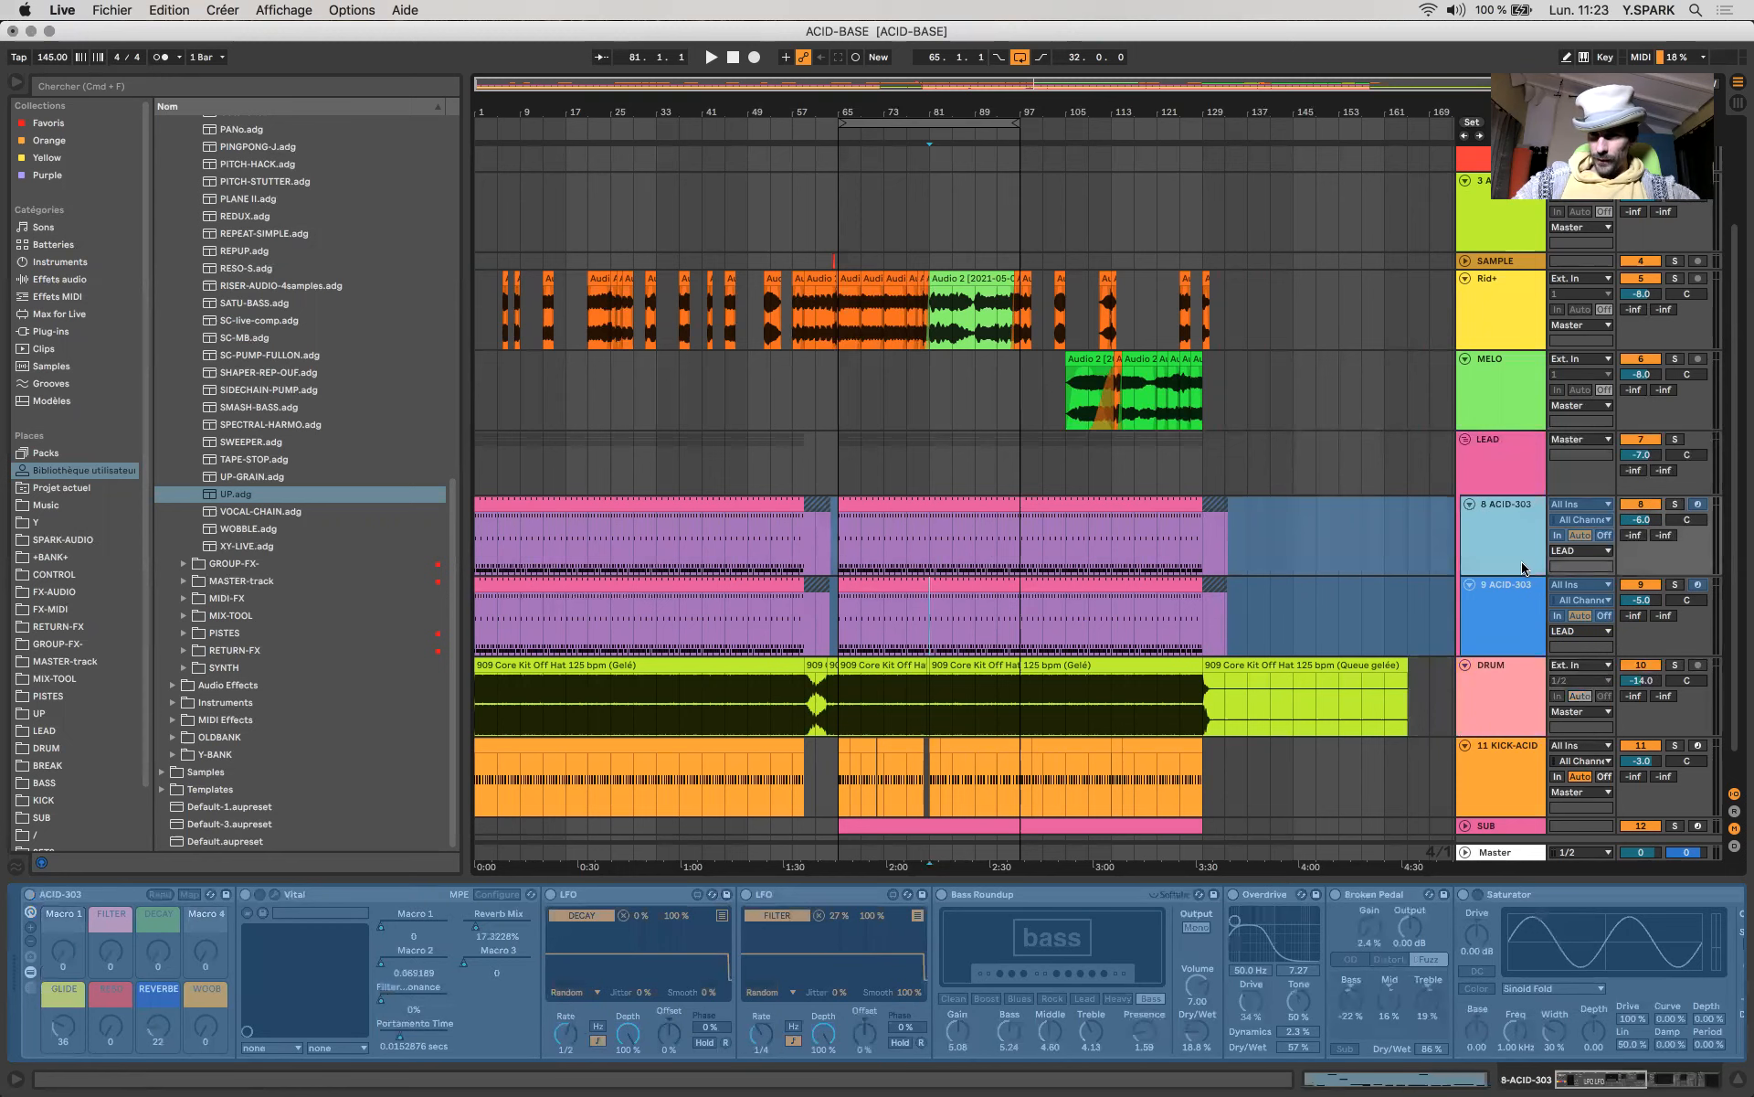
pyautogui.click(1508, 473)
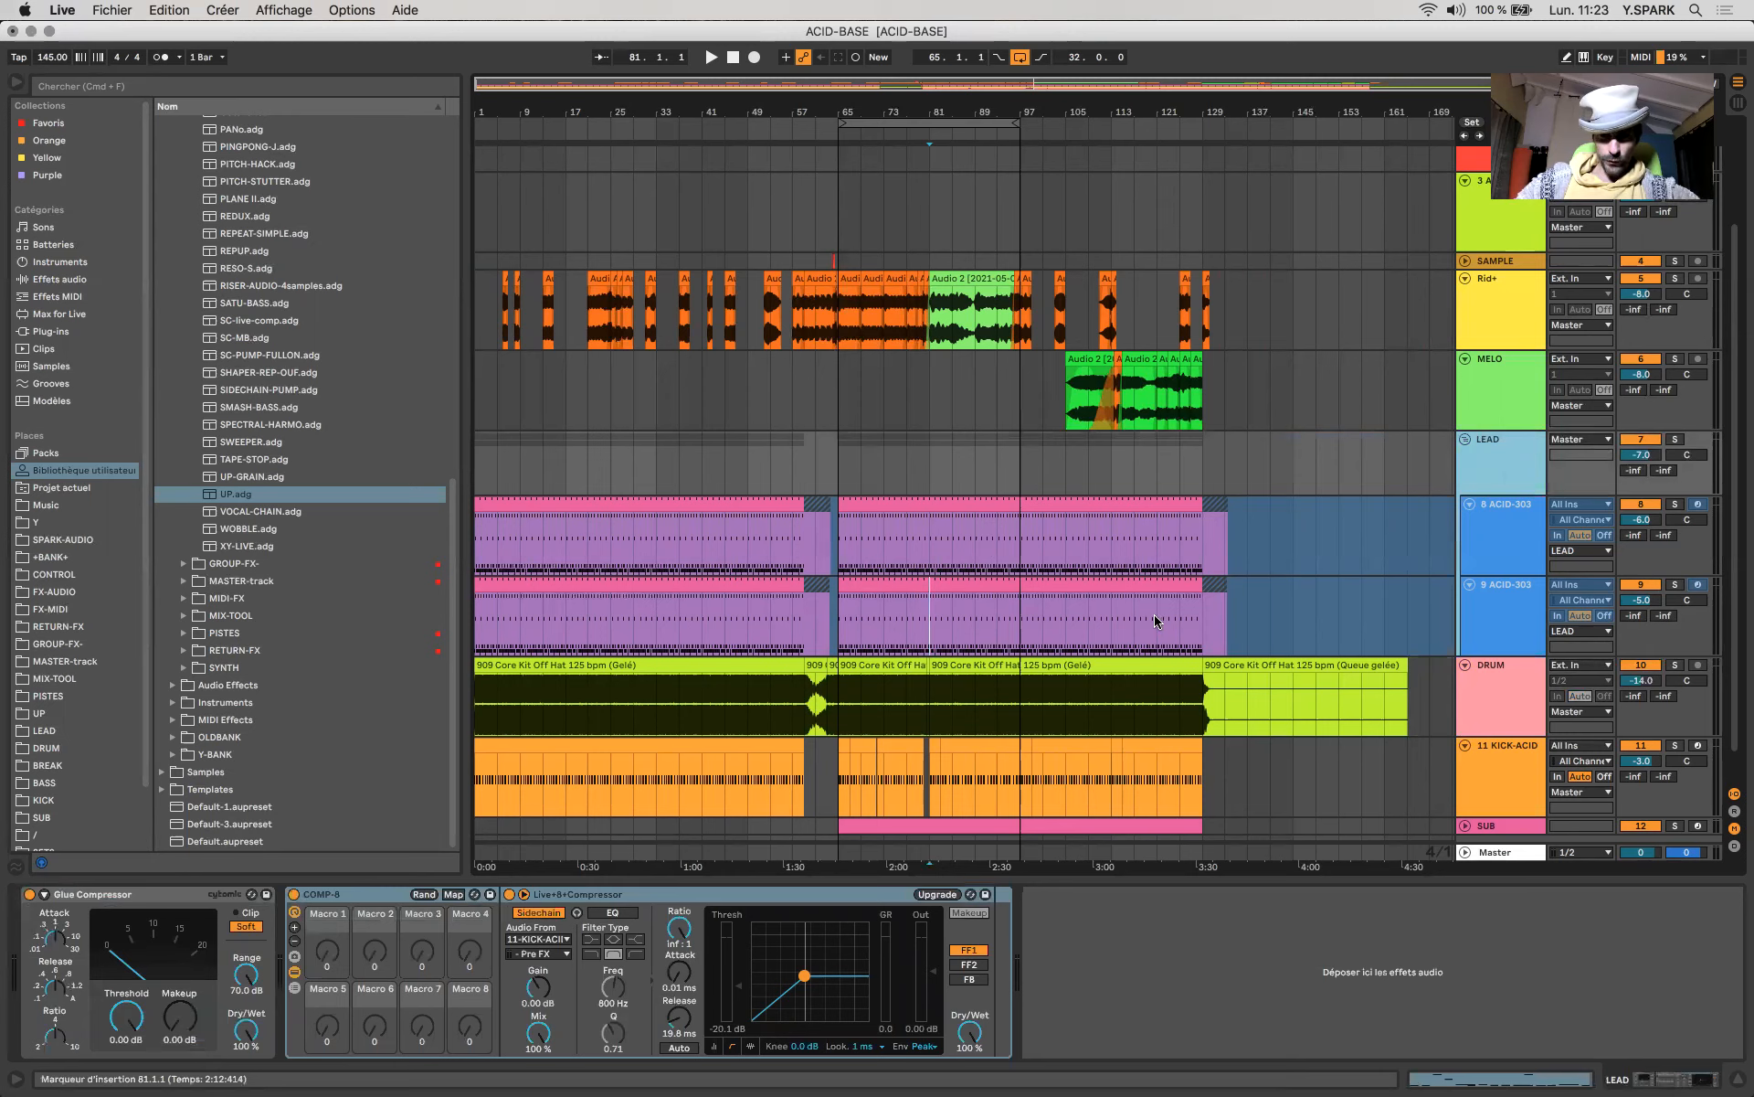
# Unfold the SUB track at the end of the track list and review the arrangement's tracks.
pyautogui.scroll(-1, 1156, 620)
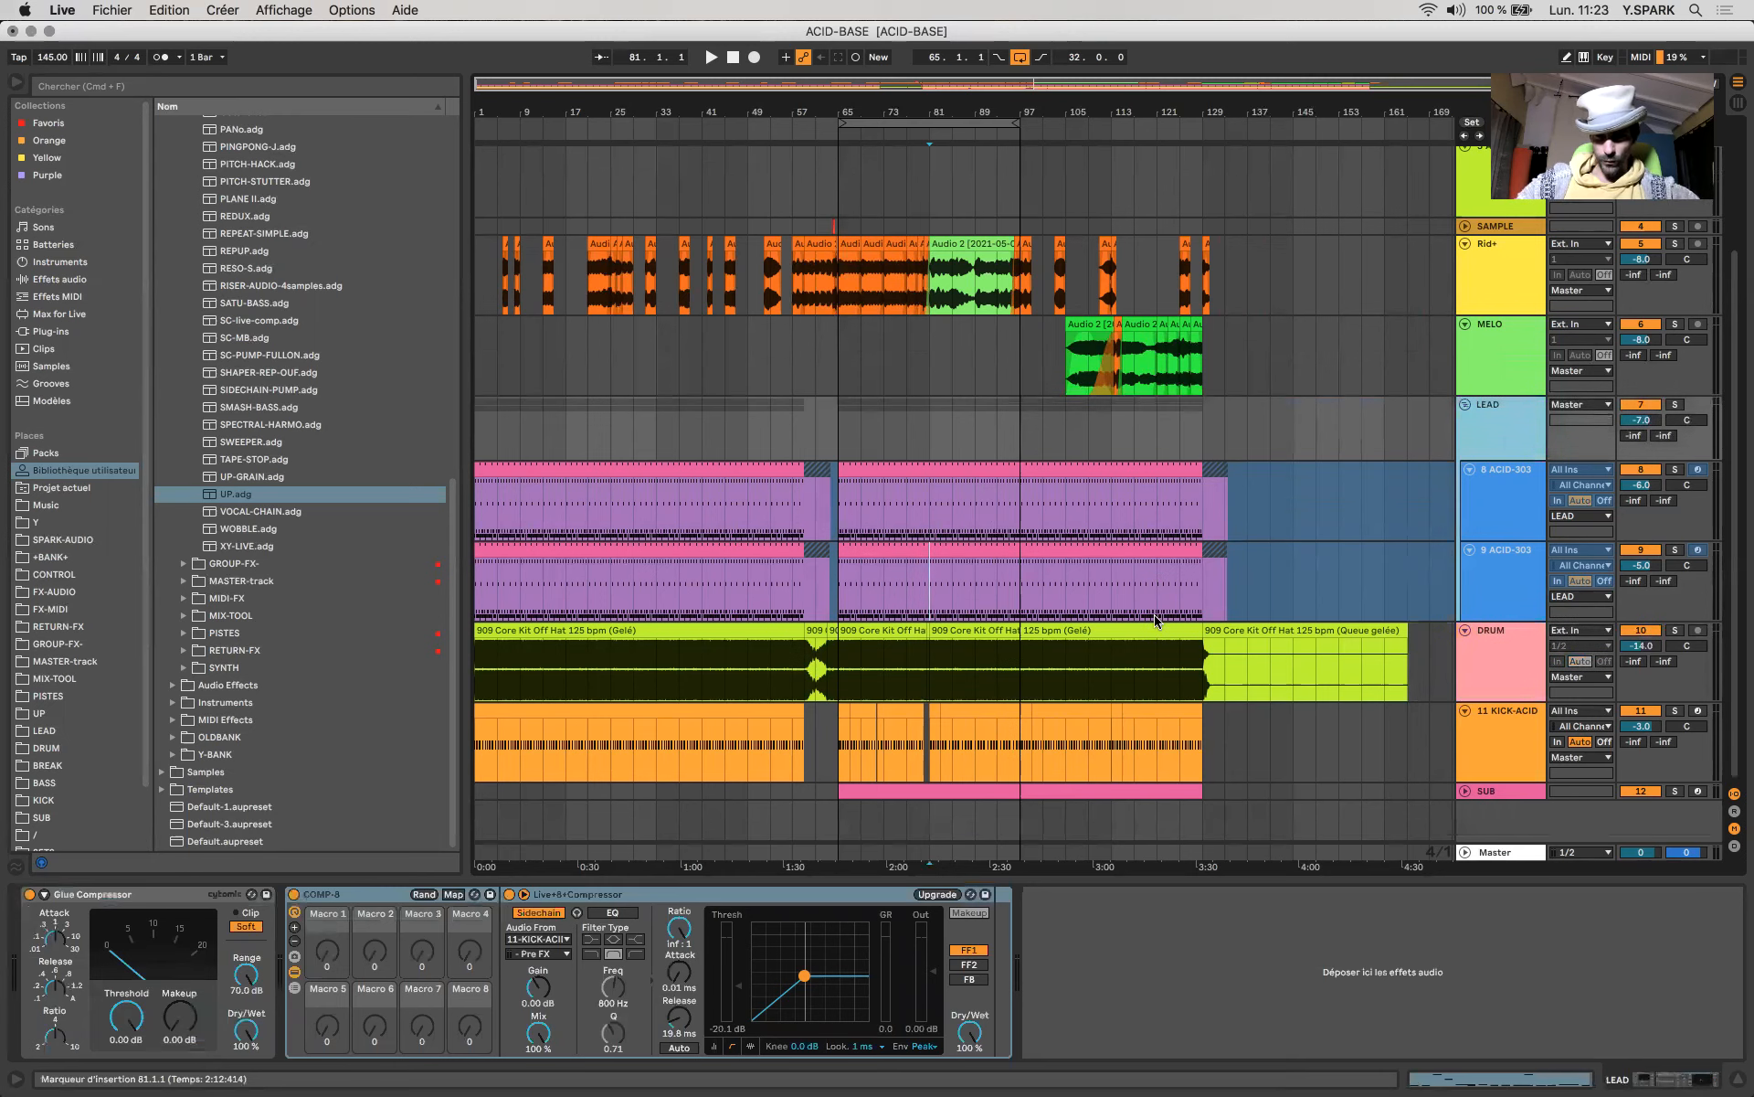
pyautogui.click(1465, 792)
pyautogui.scroll(-1, 984, 765)
pyautogui.scroll(5, 984, 766)
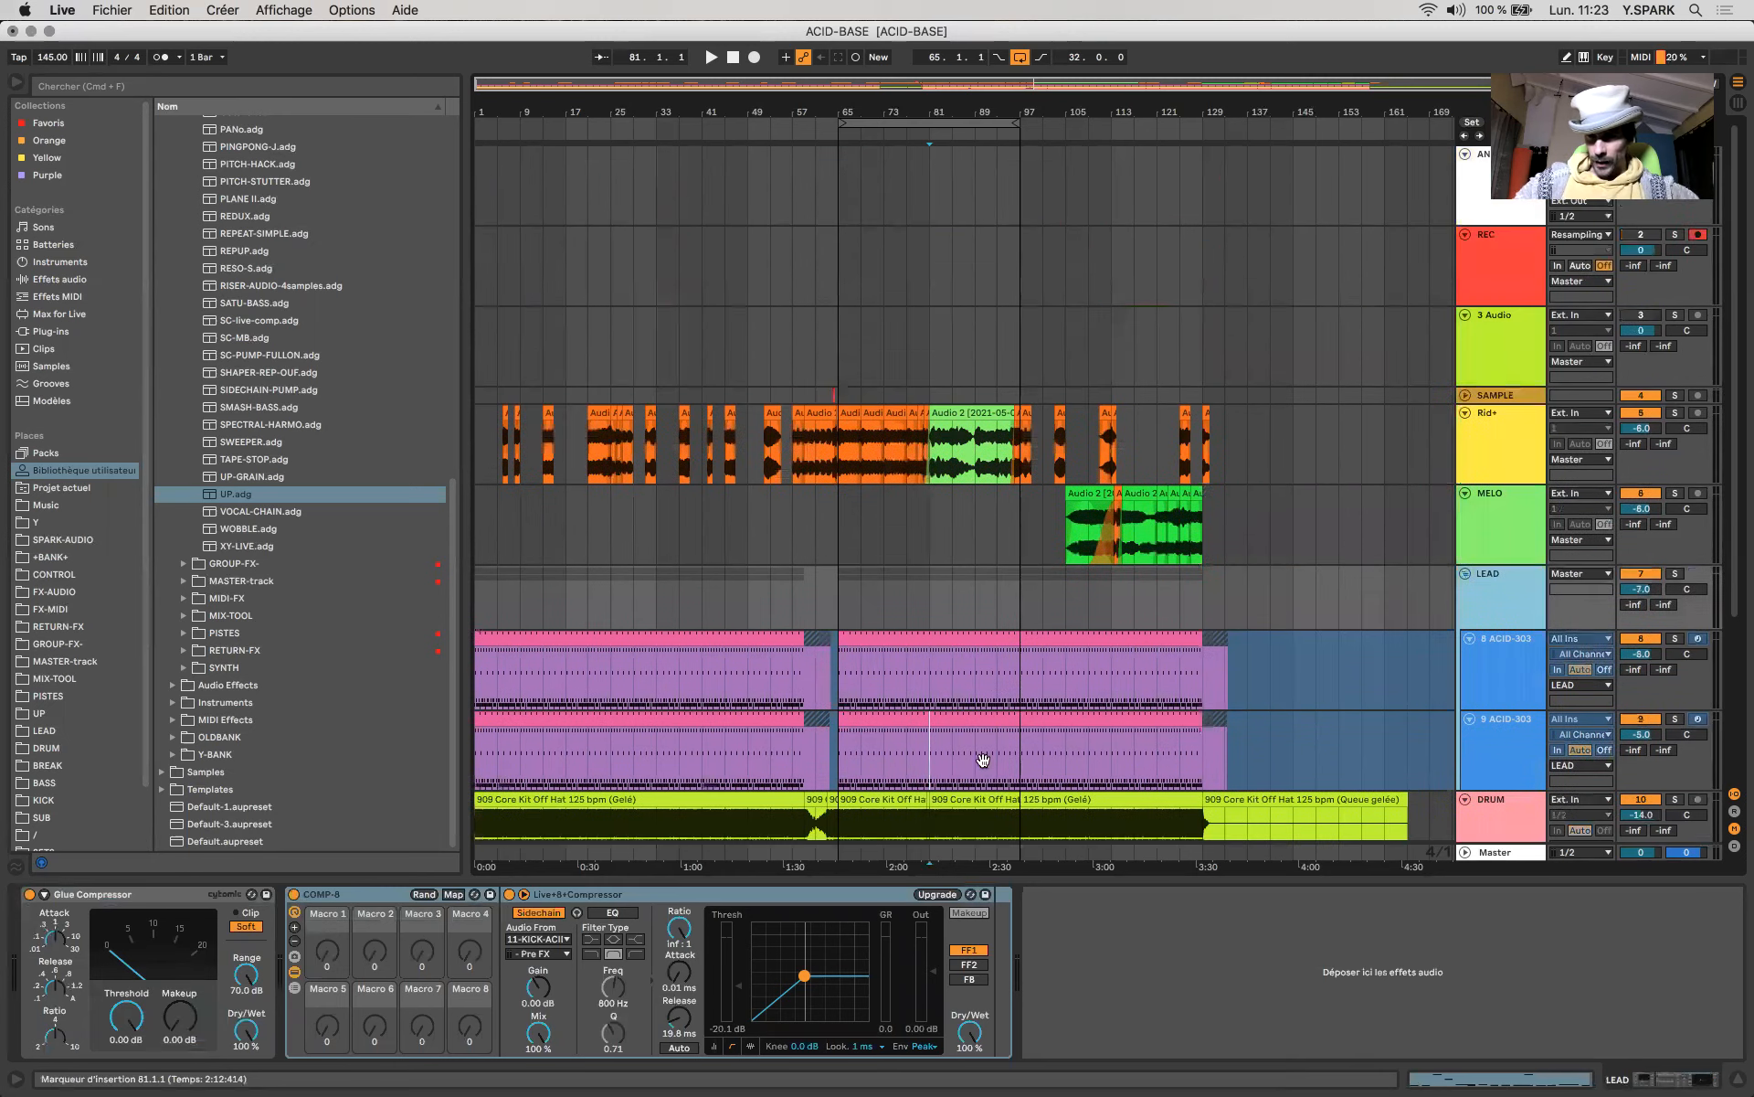
pyautogui.scroll(-5, 985, 766)
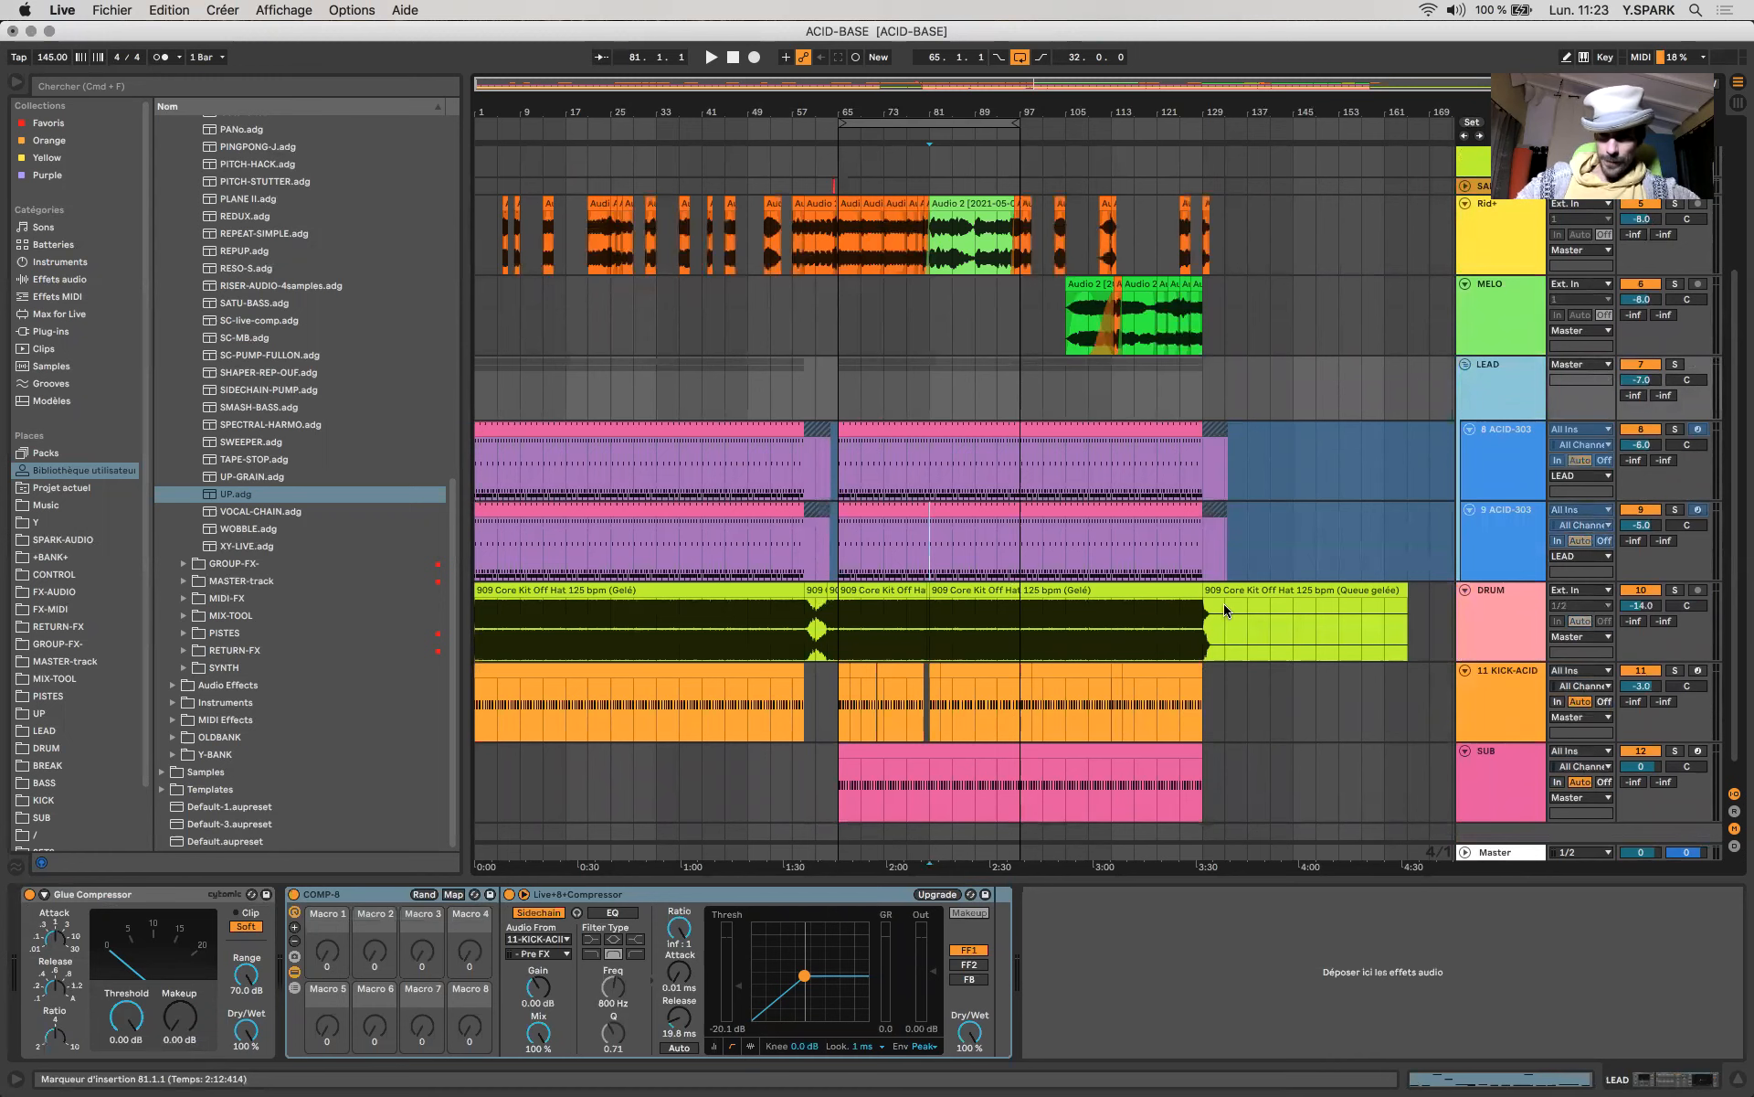
# Play the arrangement from bar 65 and record a short resampled take onto the REC track.
pyautogui.click(839, 382)
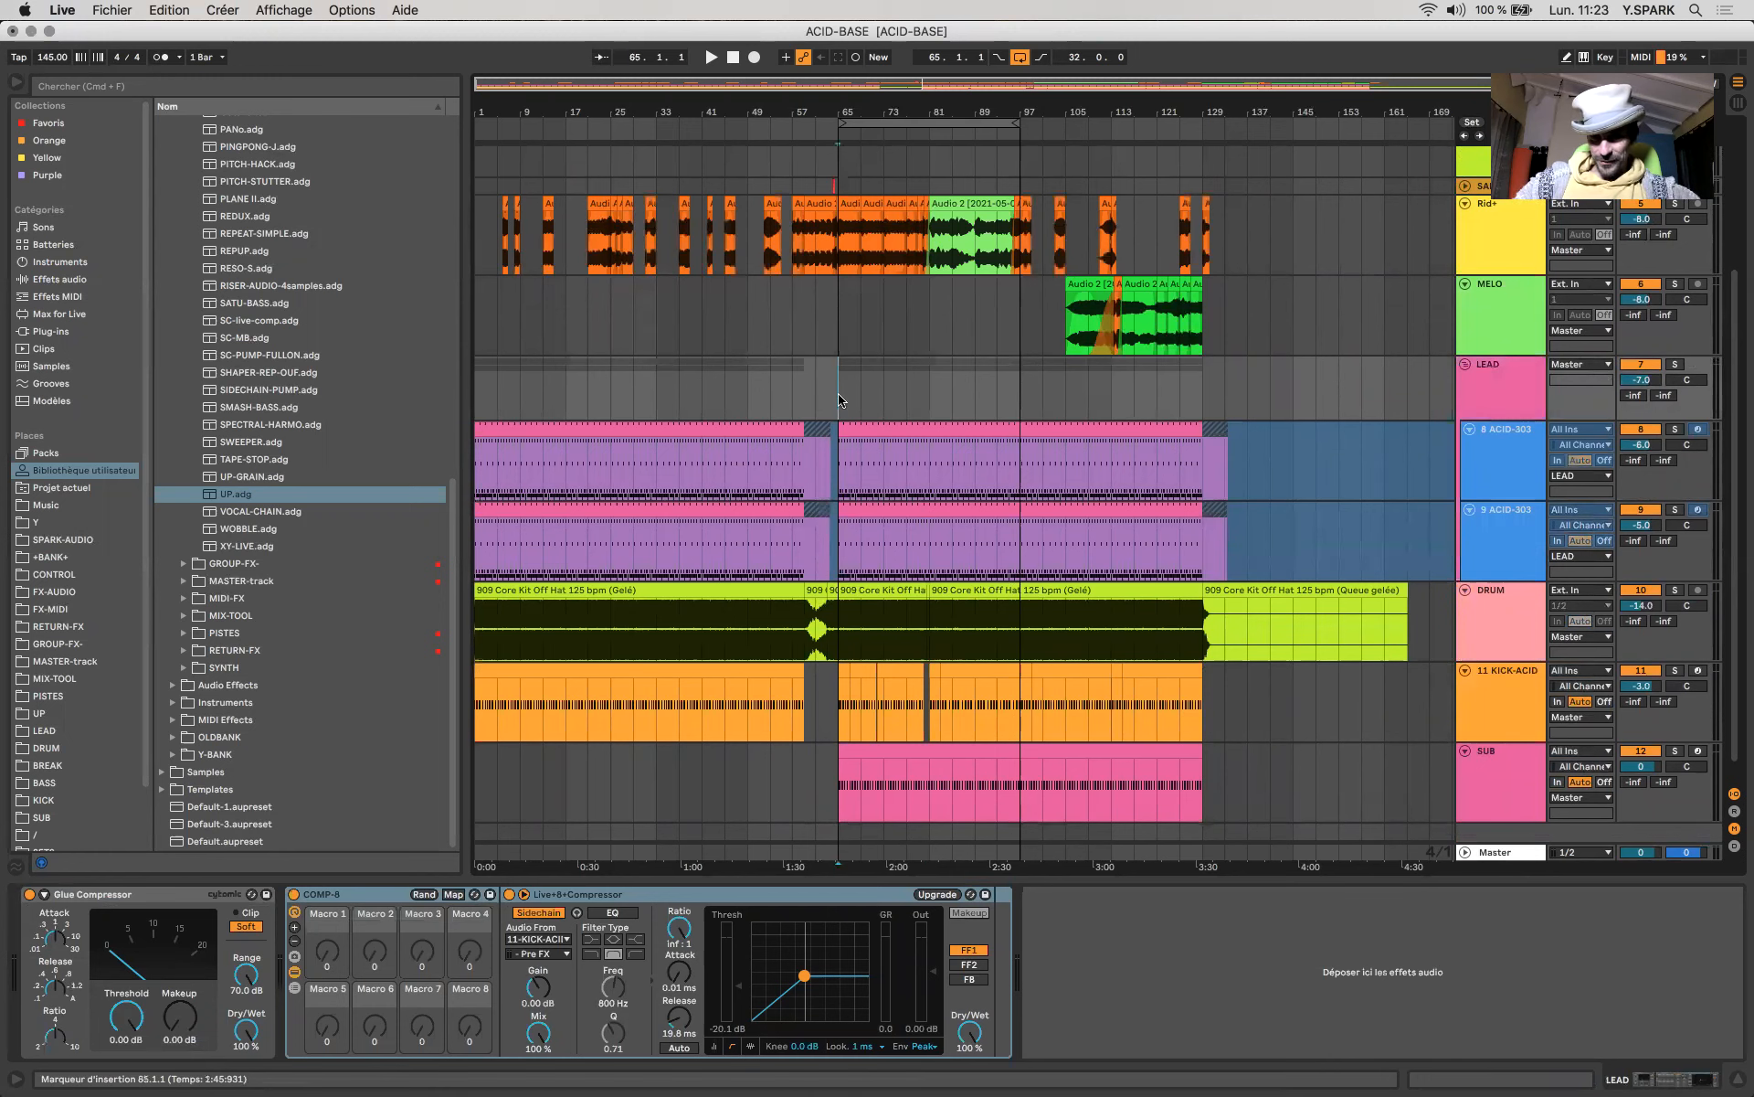
pyautogui.scroll(5, 839, 400)
pyautogui.press('space')
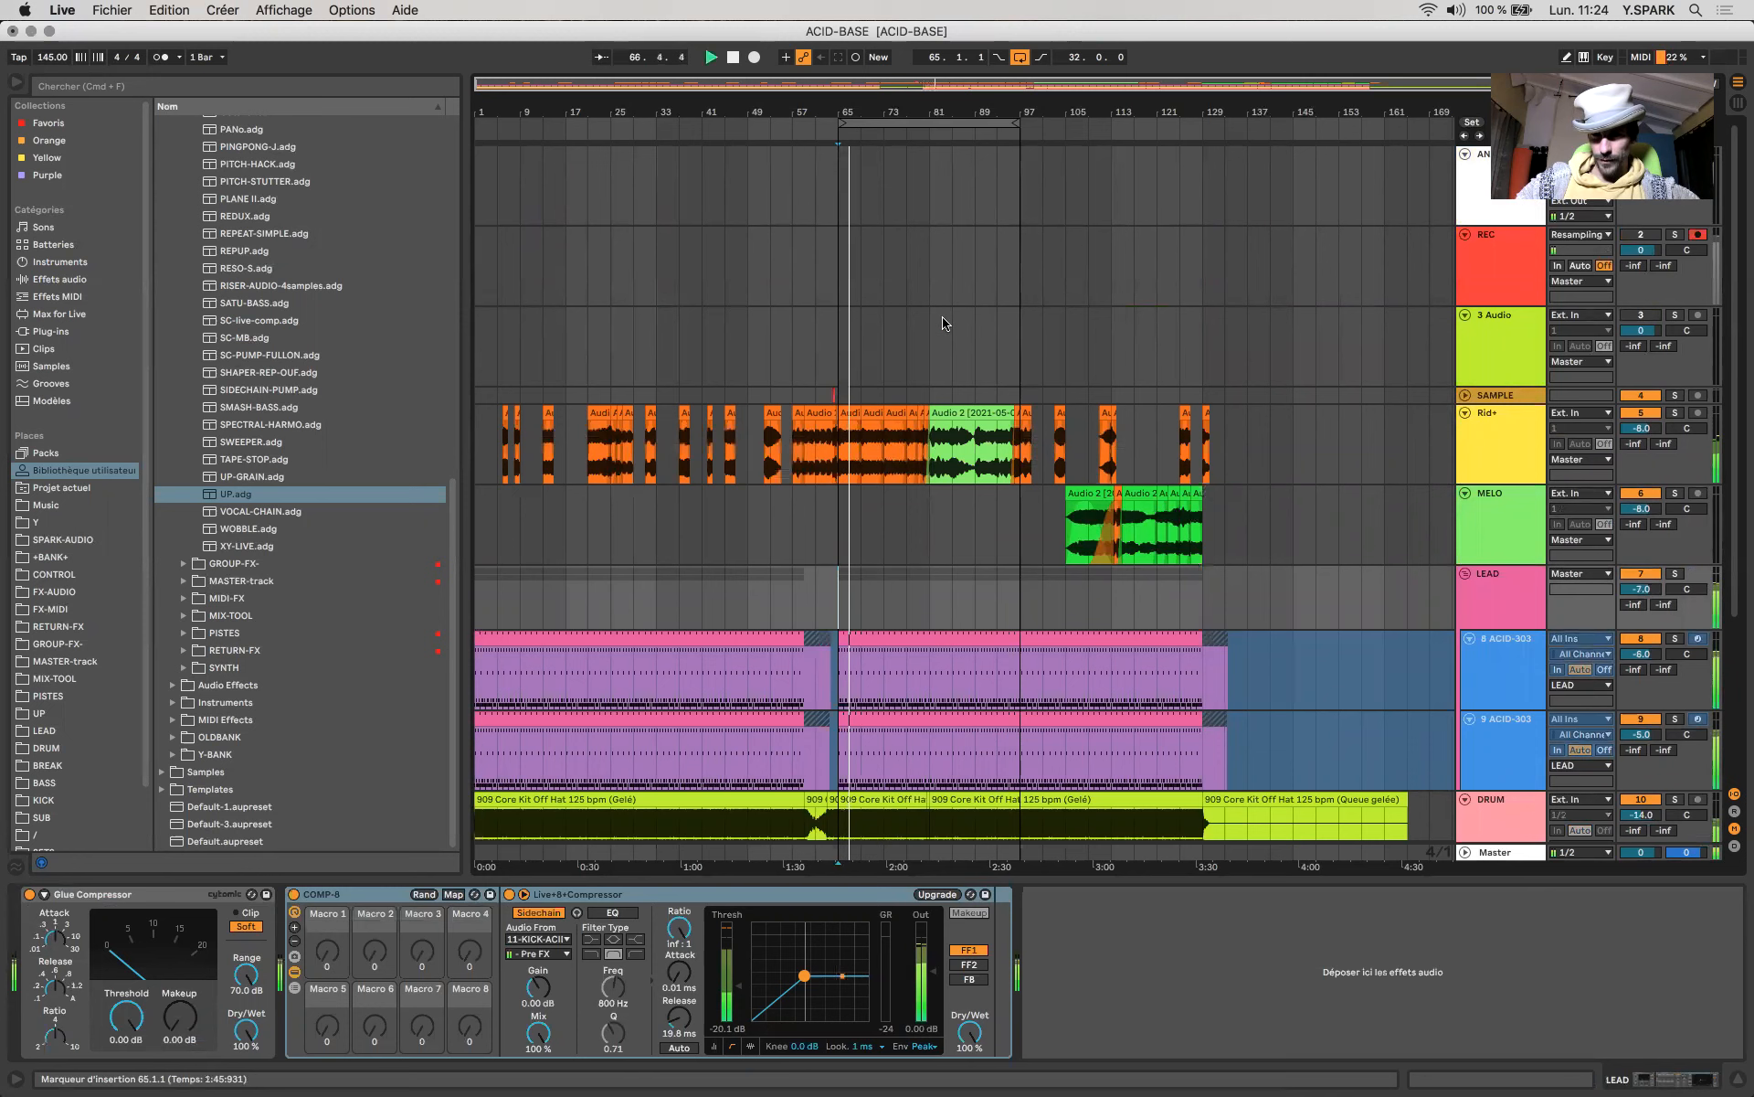
pyautogui.scroll(5, 919, 278)
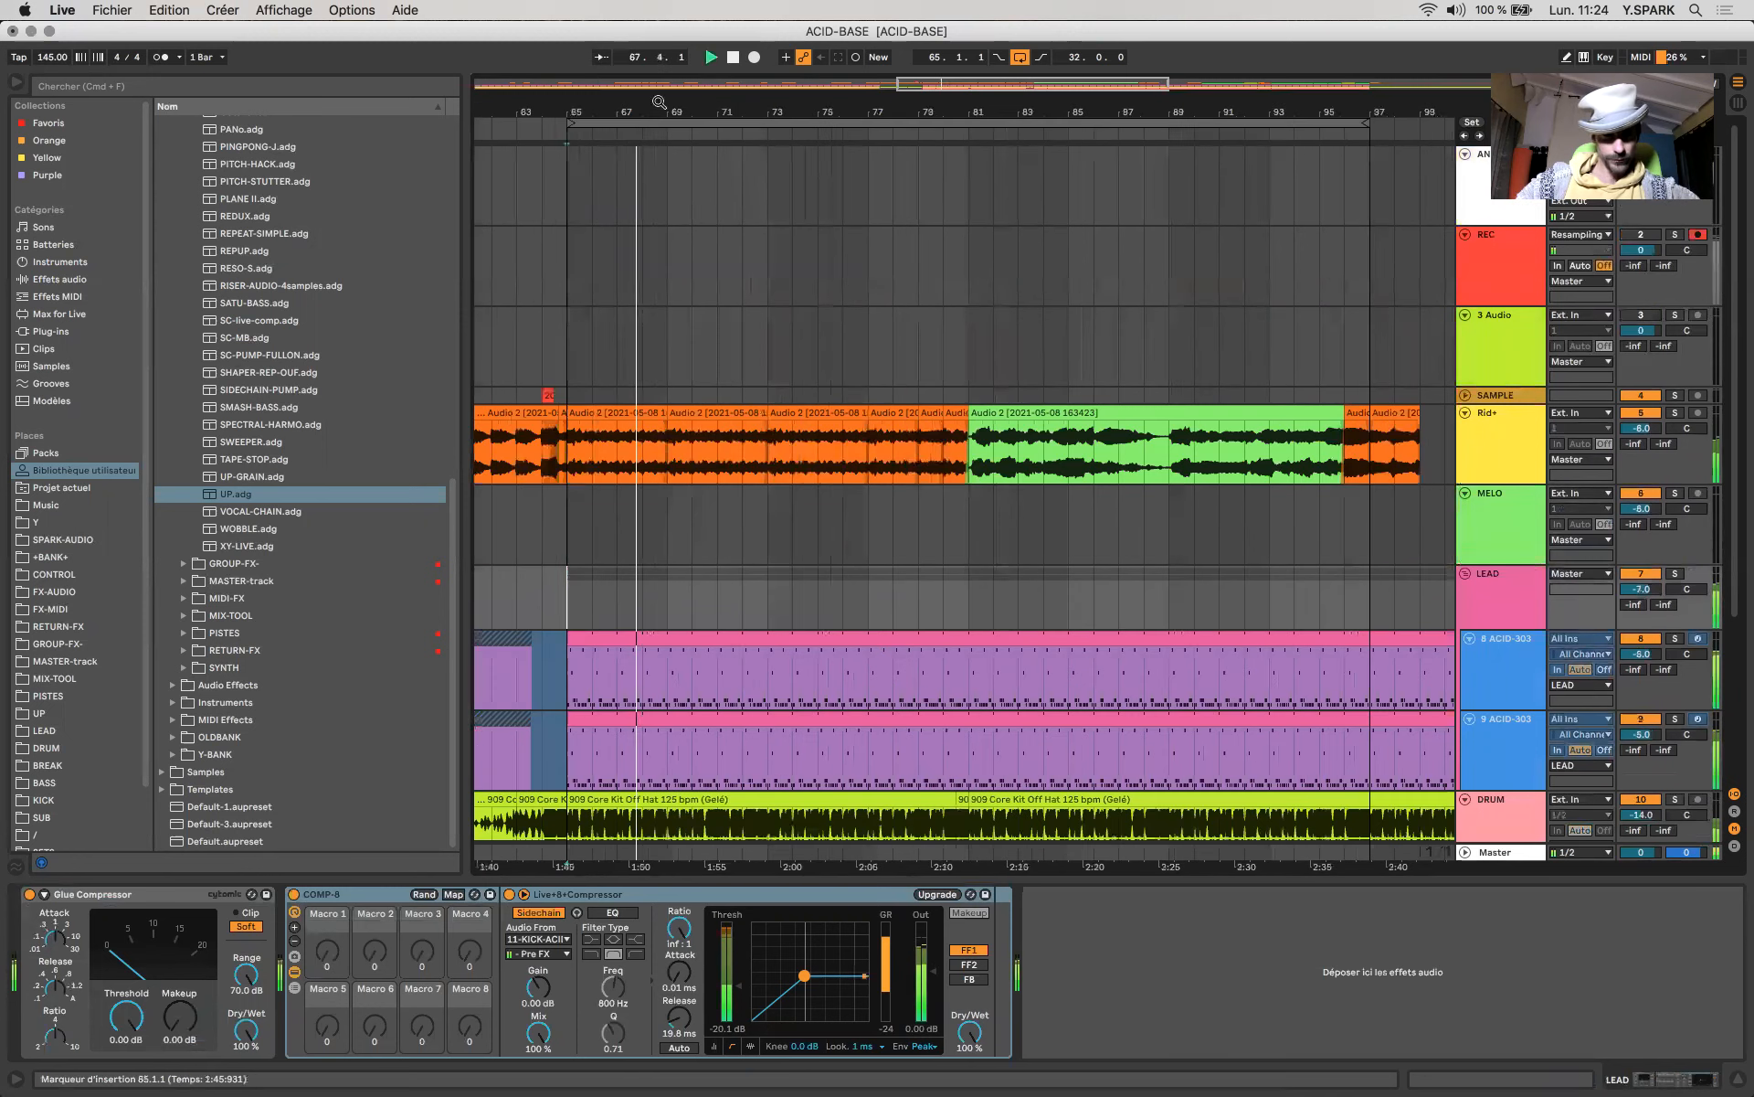
pyautogui.click(754, 58)
pyautogui.scroll(5, 678, 255)
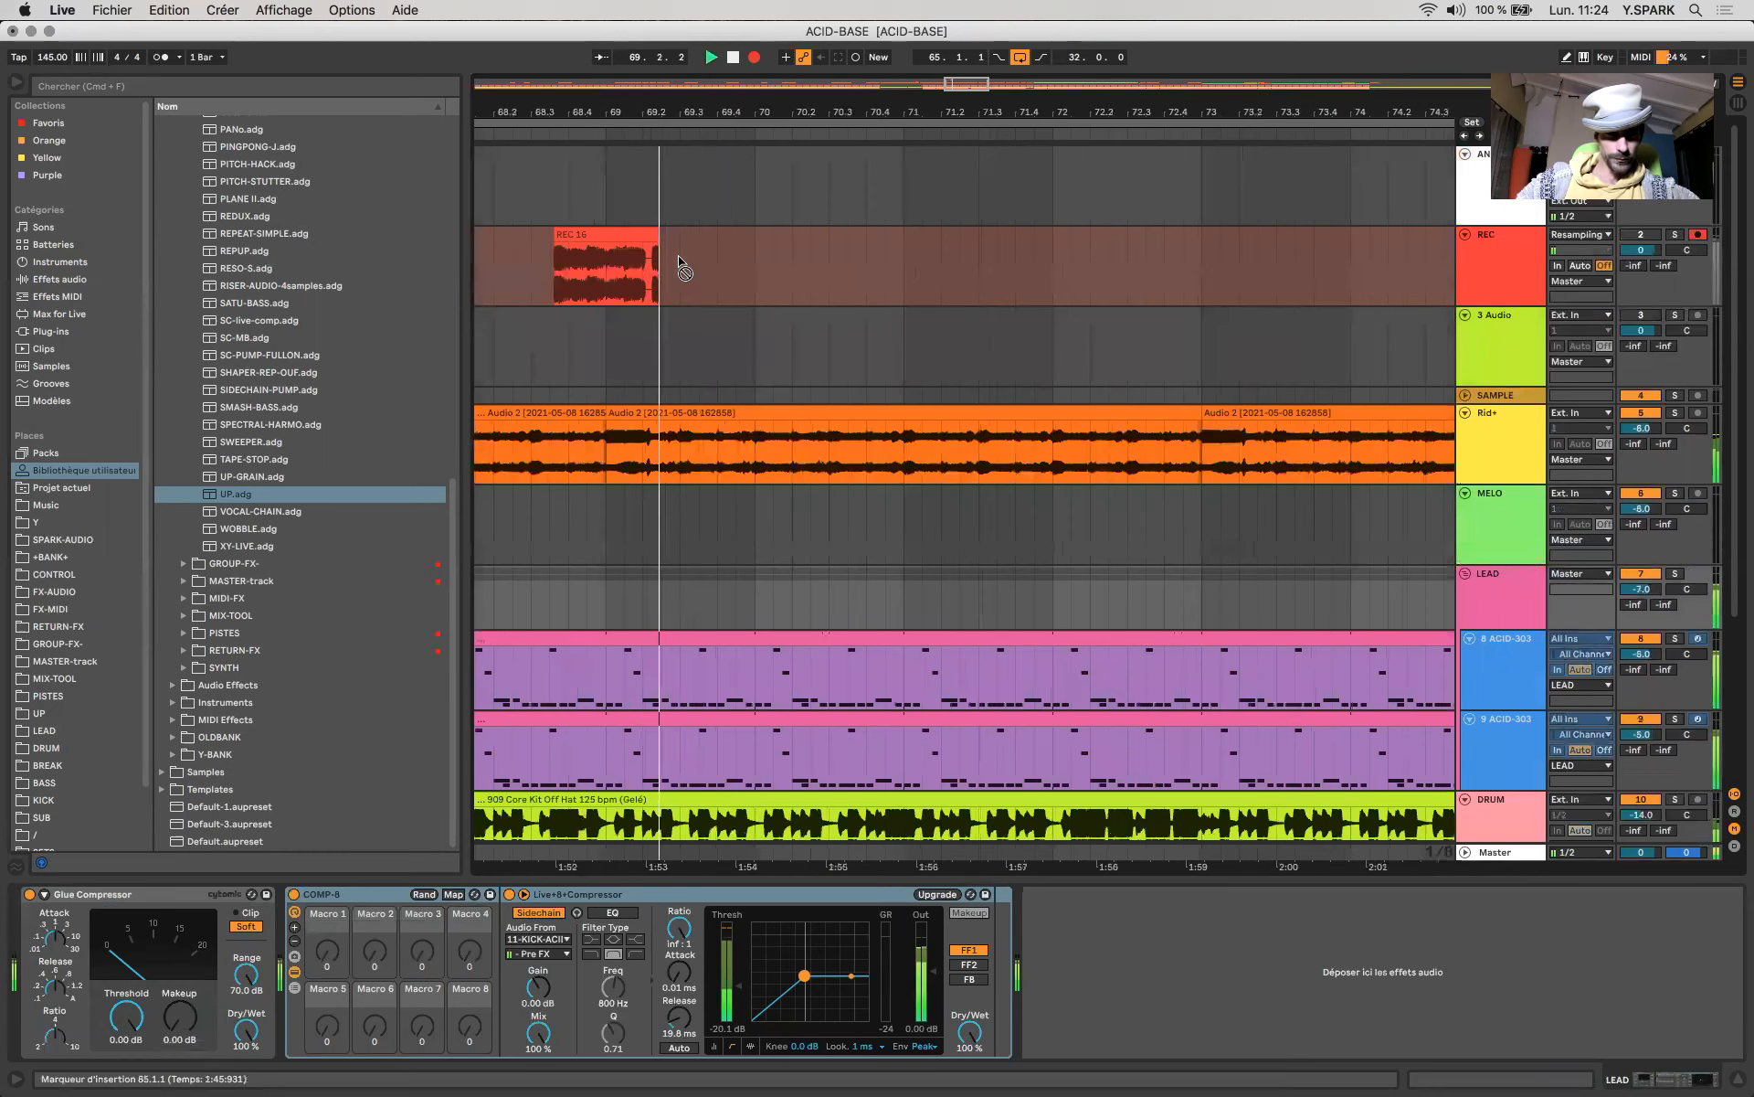
pyautogui.scroll(6, 678, 255)
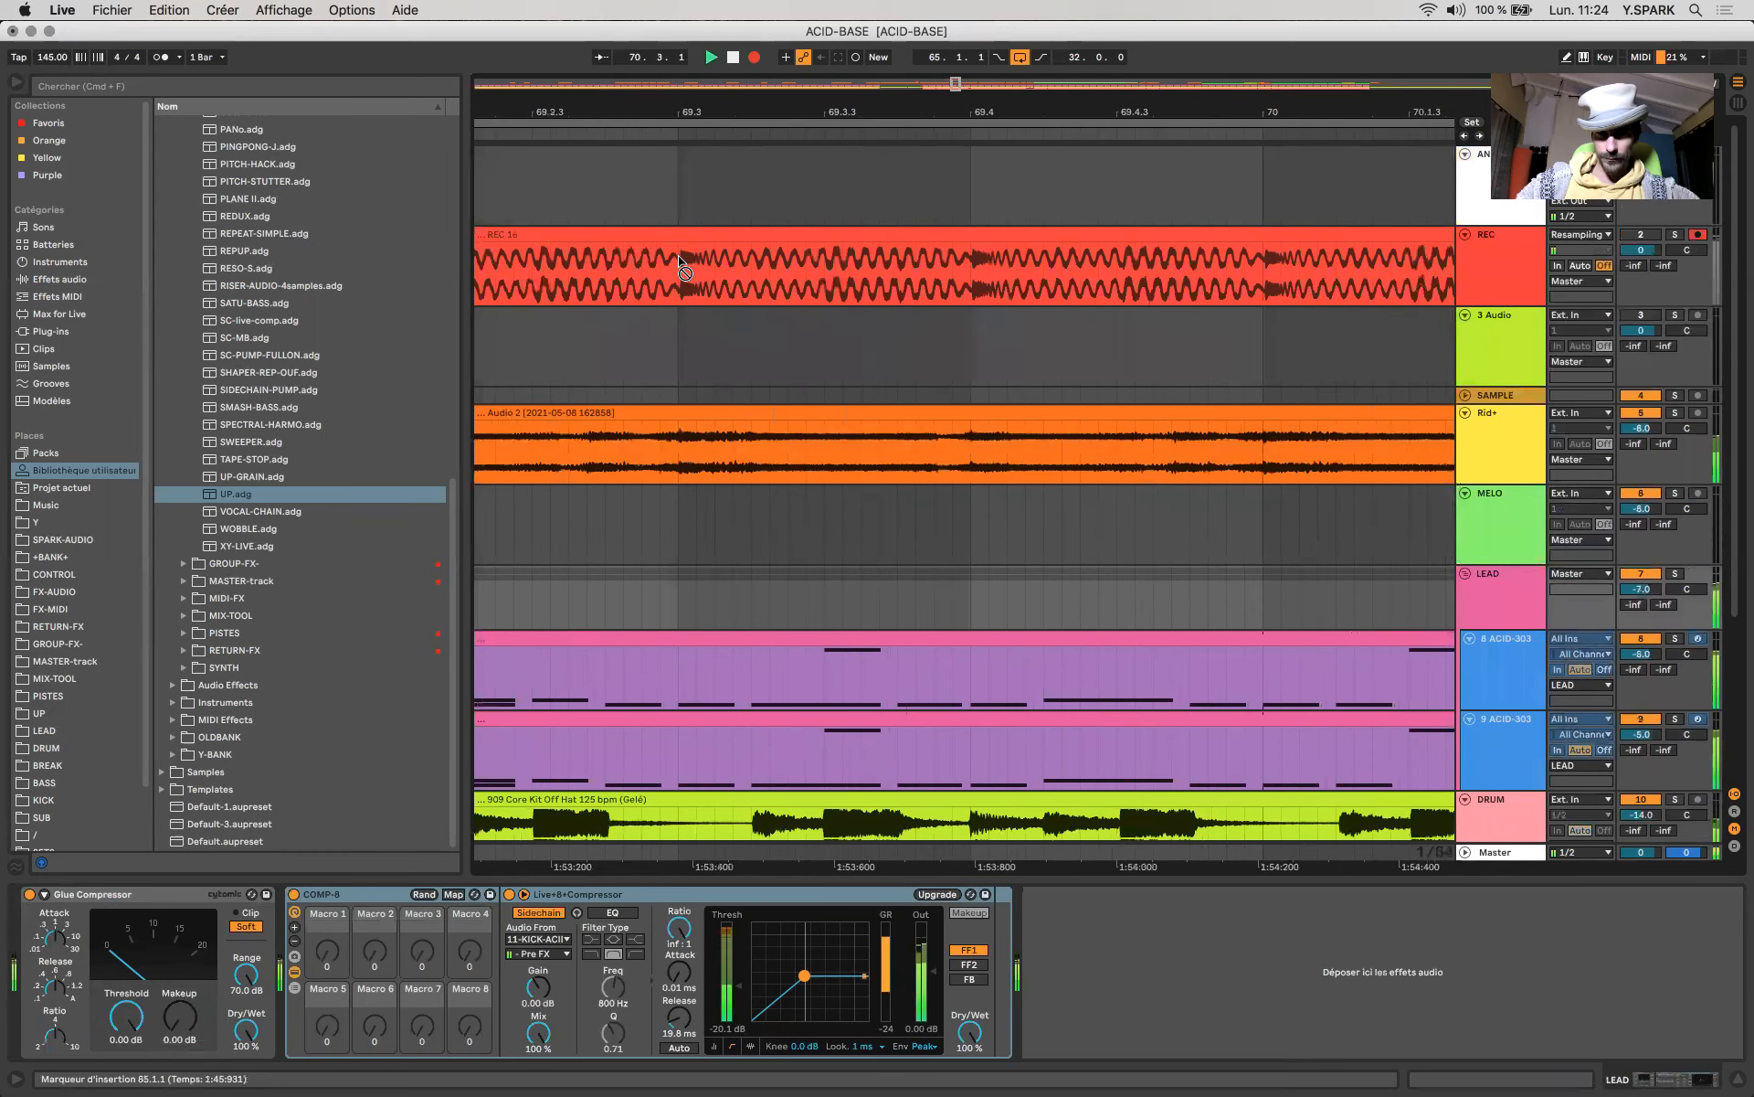
pyautogui.scroll(-5, 678, 255)
pyautogui.press('space')
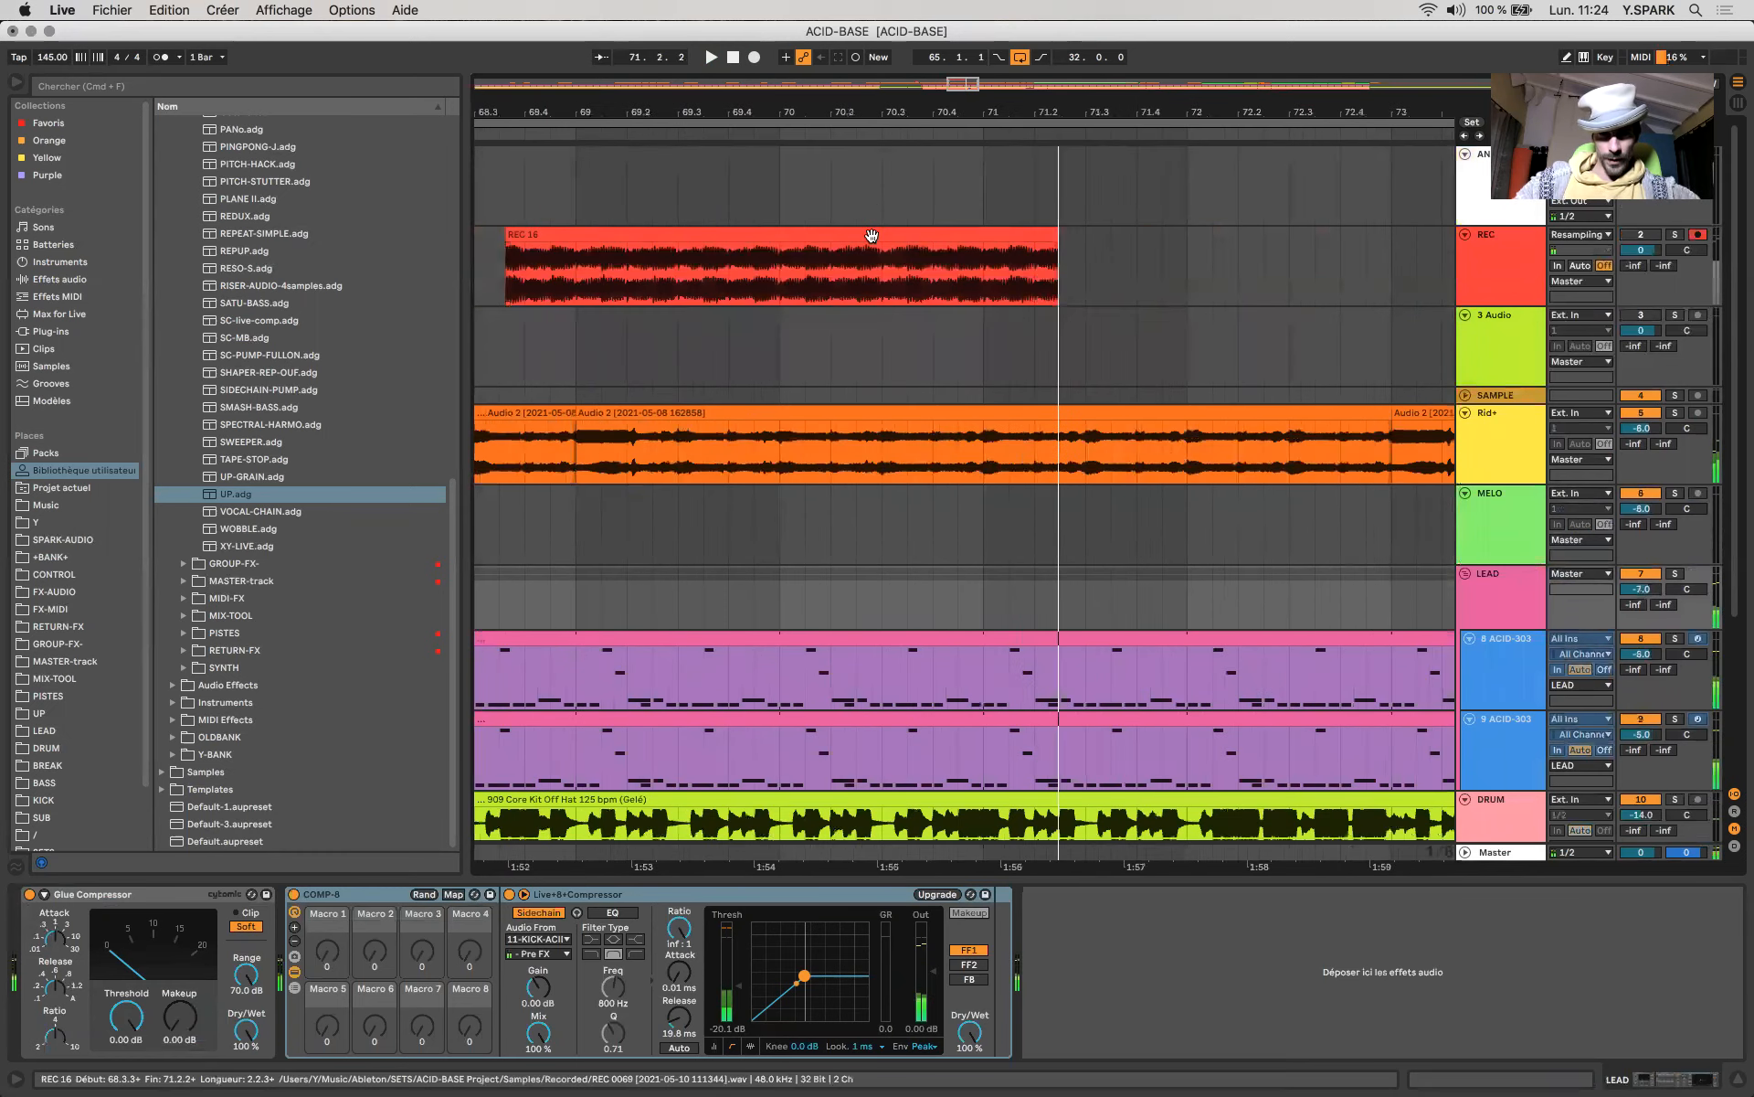
# Delete the recorded REC 16 clip from the REC track.
pyautogui.click(872, 235)
pyautogui.press('Delete')
pyautogui.scroll(-8, 869, 236)
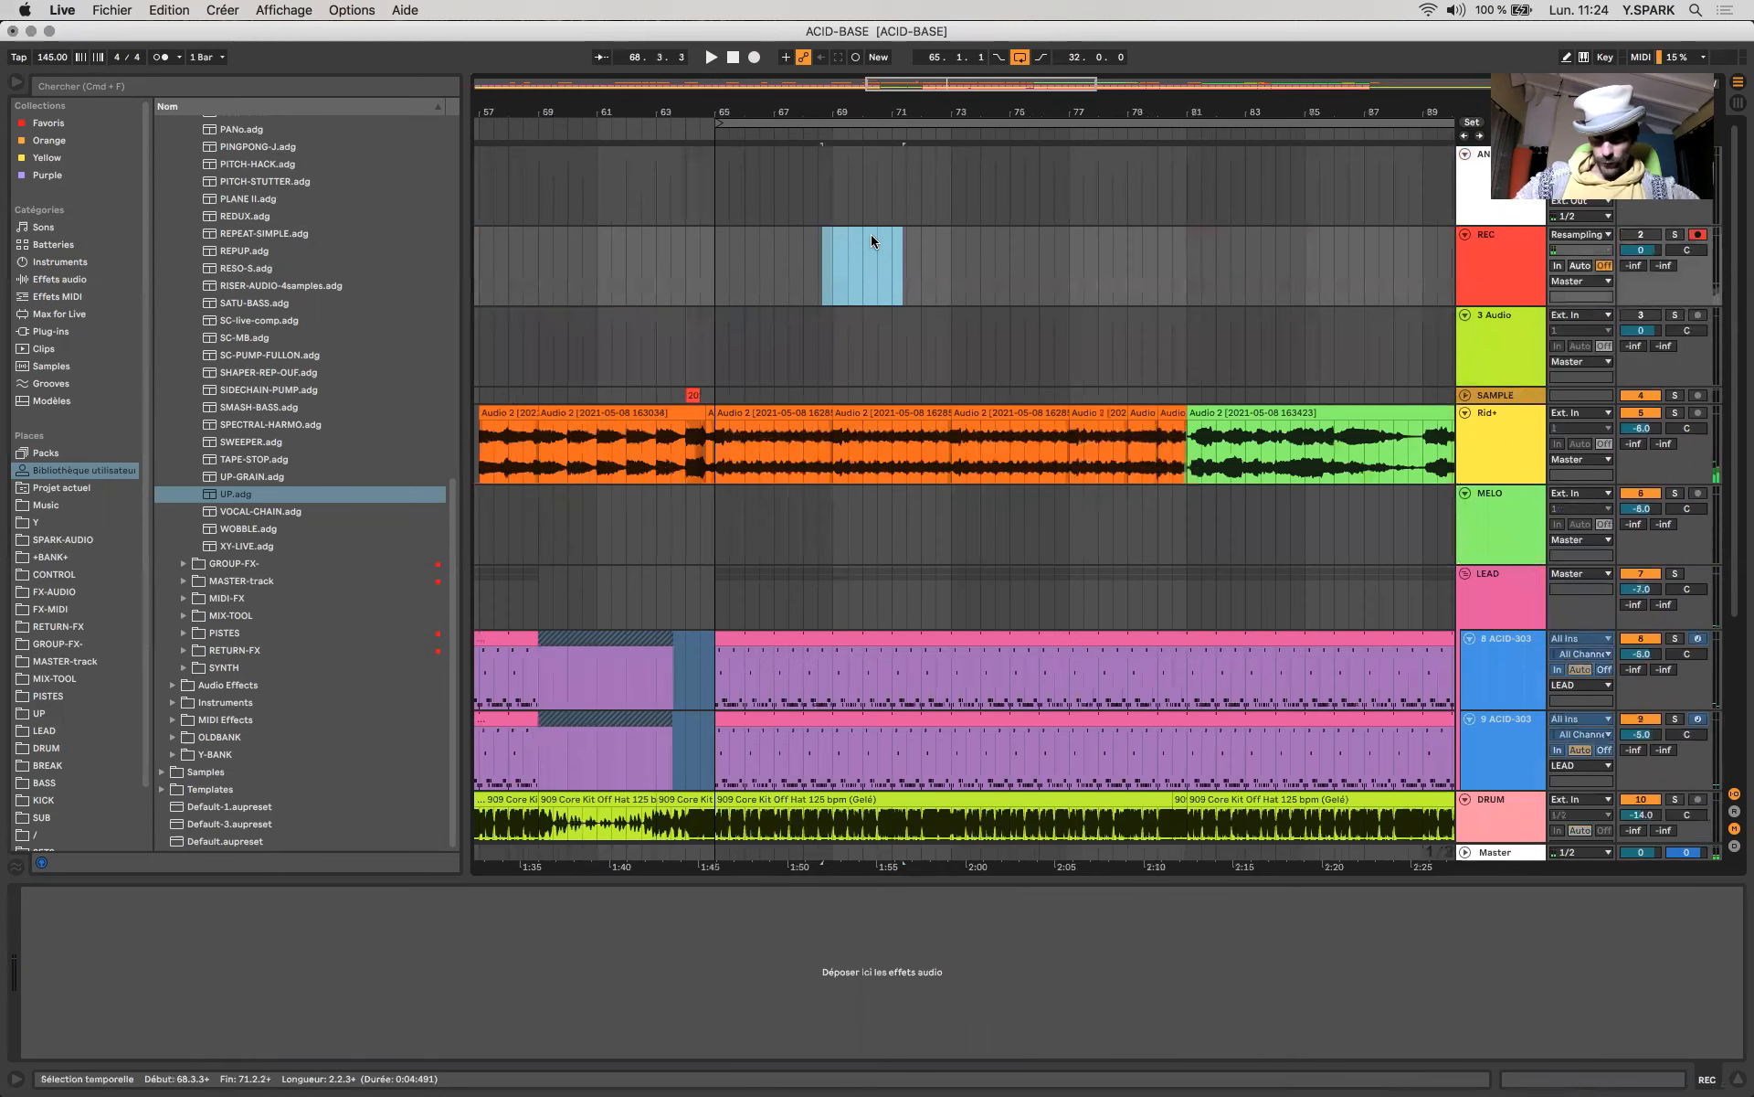
# Set the LEAD group's volume to -8 dB and show its effect chain.
pyautogui.scroll(-3, 870, 234)
pyautogui.scroll(-5, 912, 402)
pyautogui.click(1534, 504)
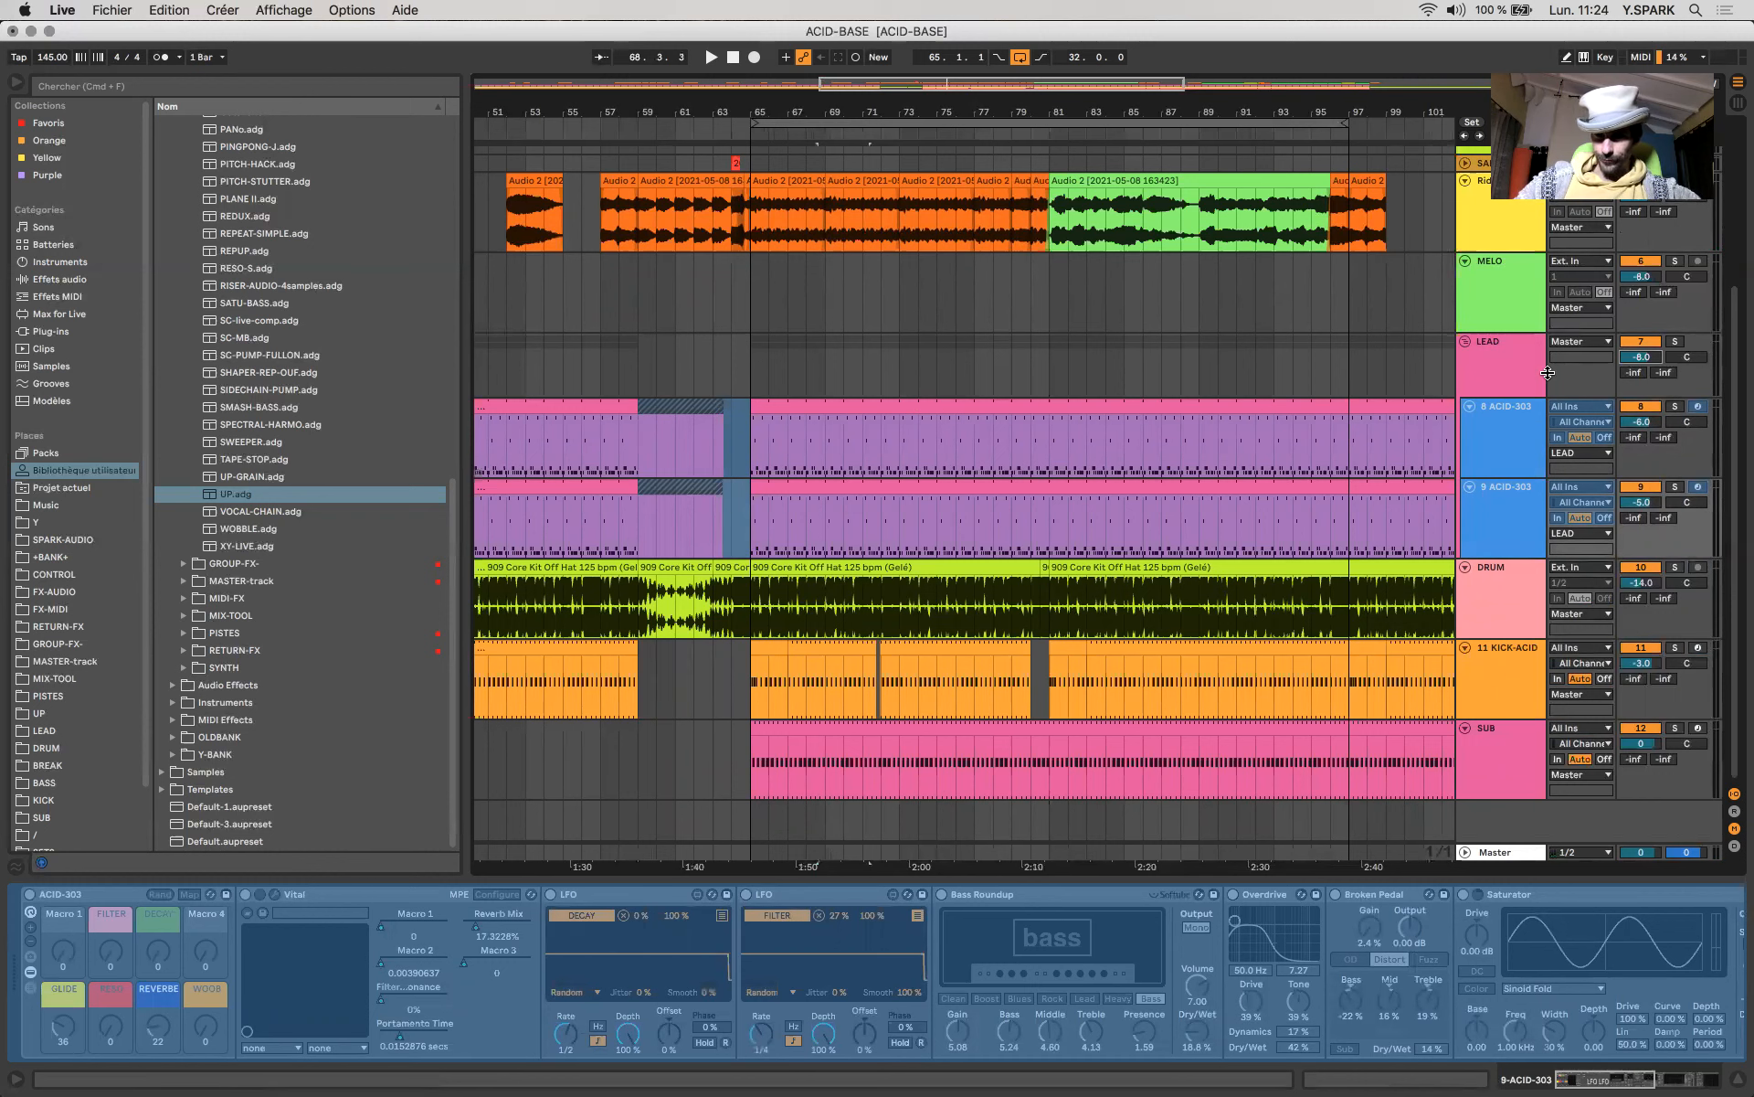
pyautogui.click(1506, 358)
pyautogui.scroll(5, 1506, 359)
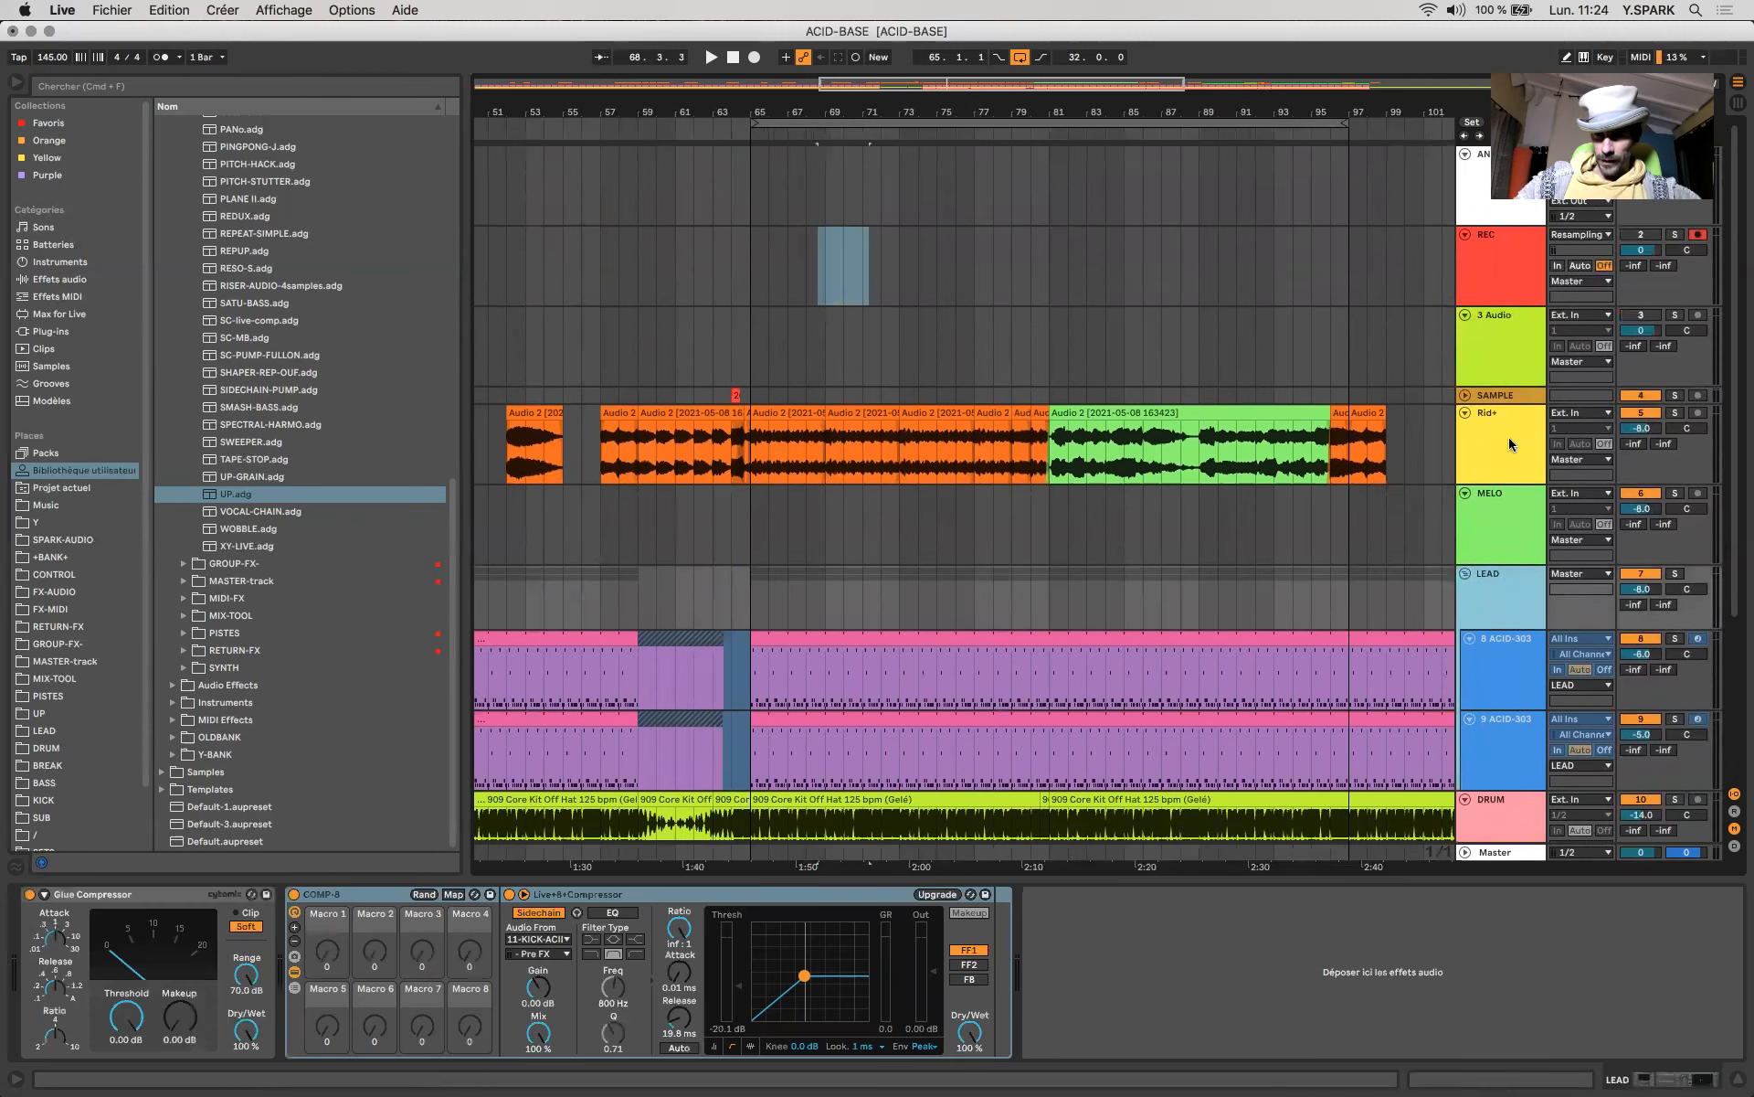
# Turn off the LFOTool device on the Rid+ track.
pyautogui.click(1510, 444)
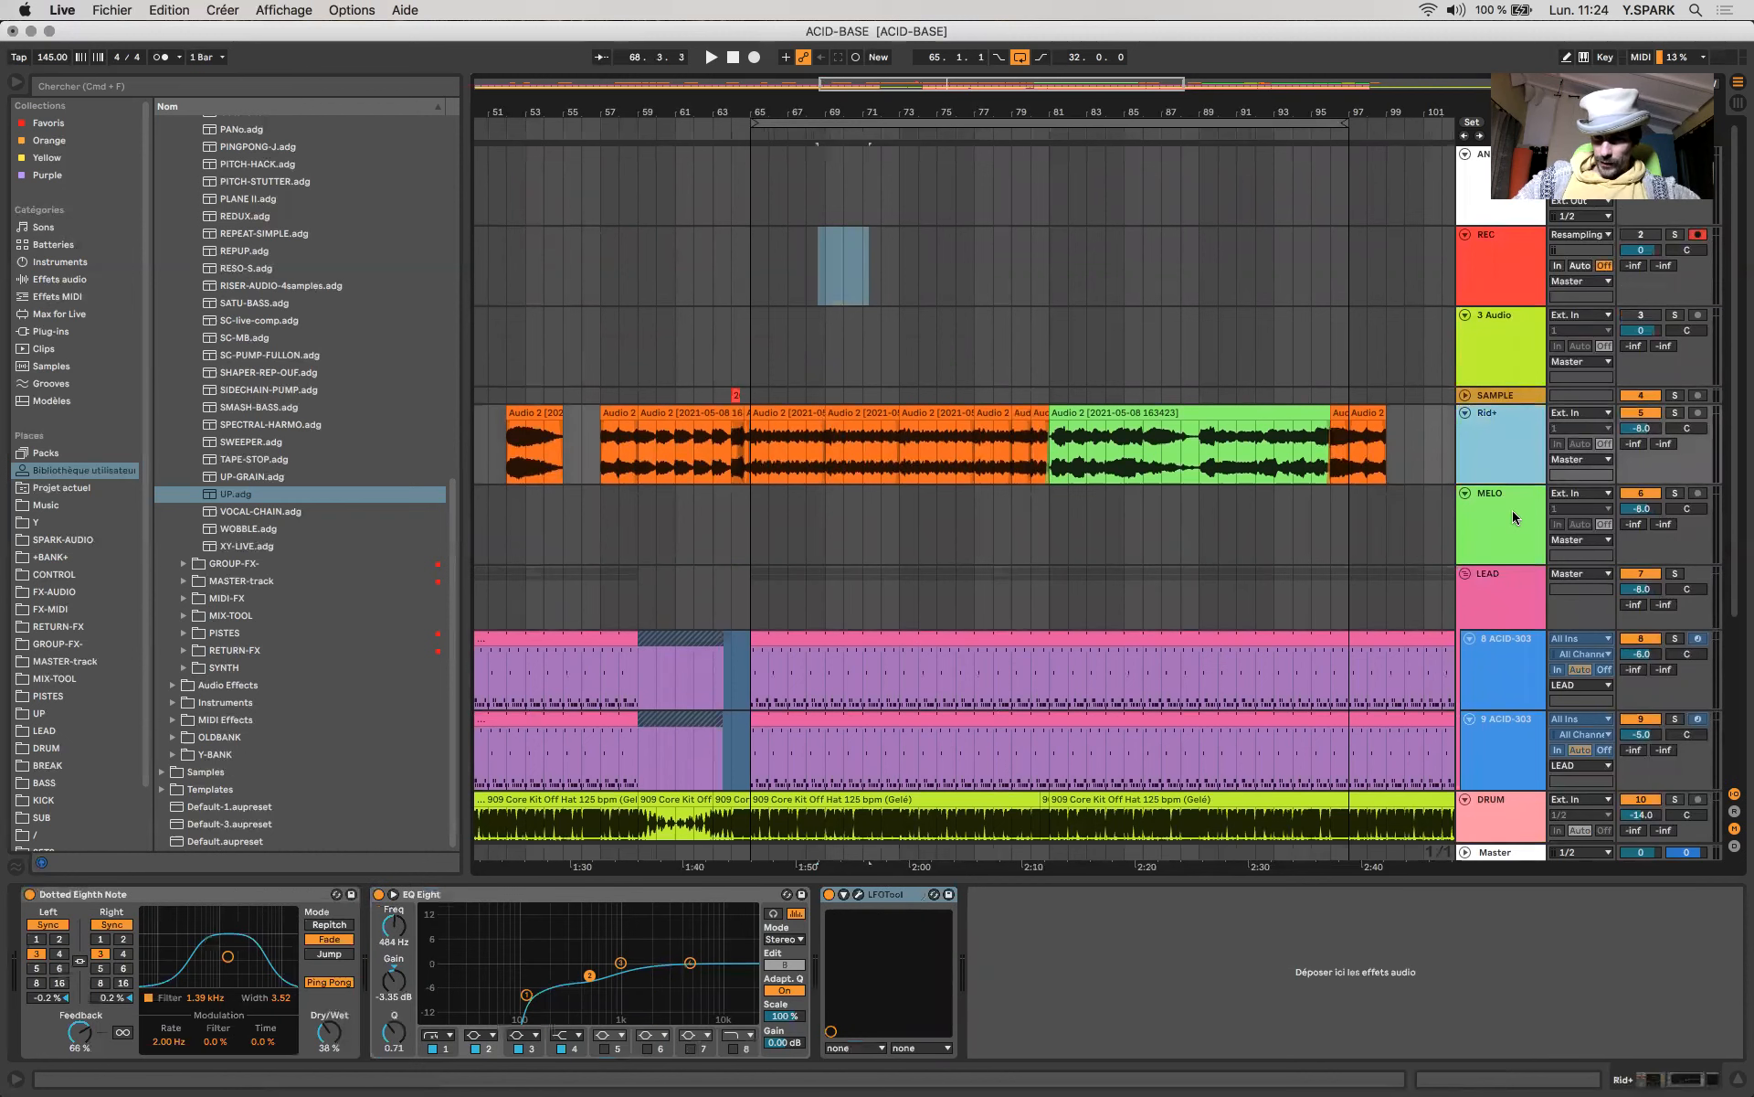
pyautogui.click(845, 440)
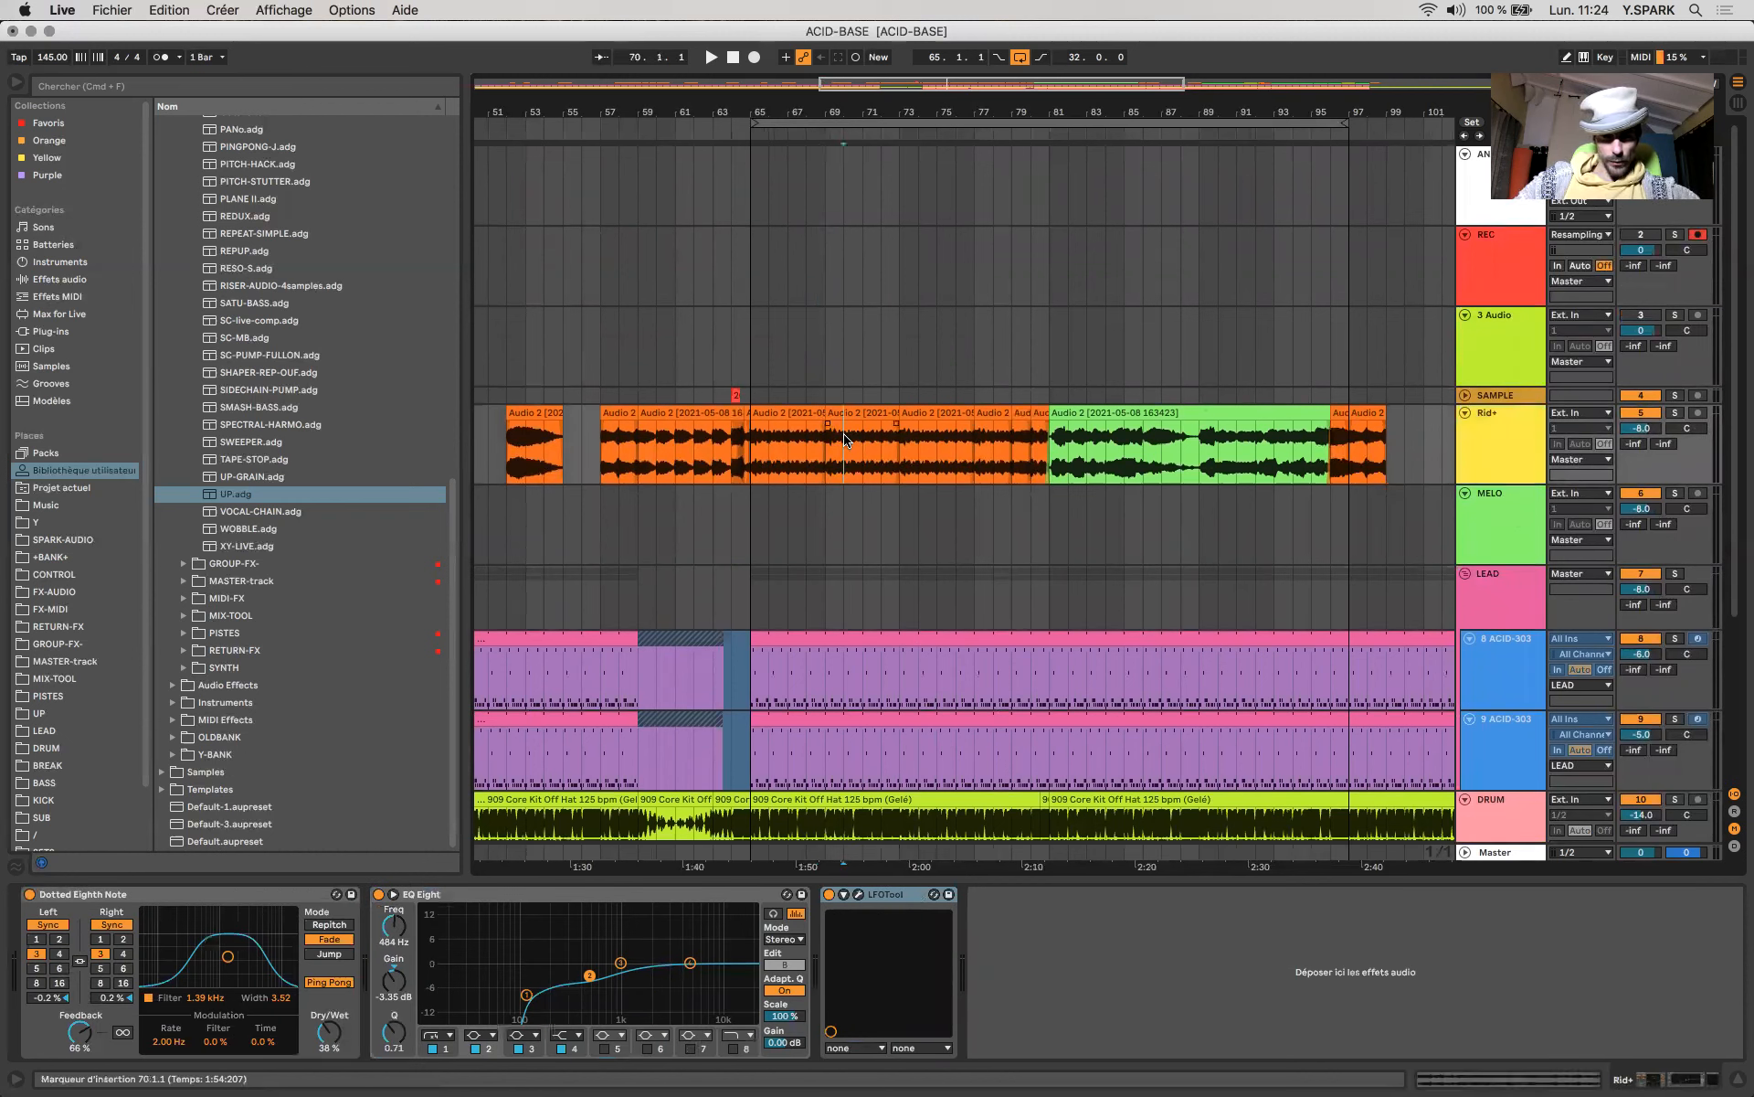
pyautogui.click(829, 895)
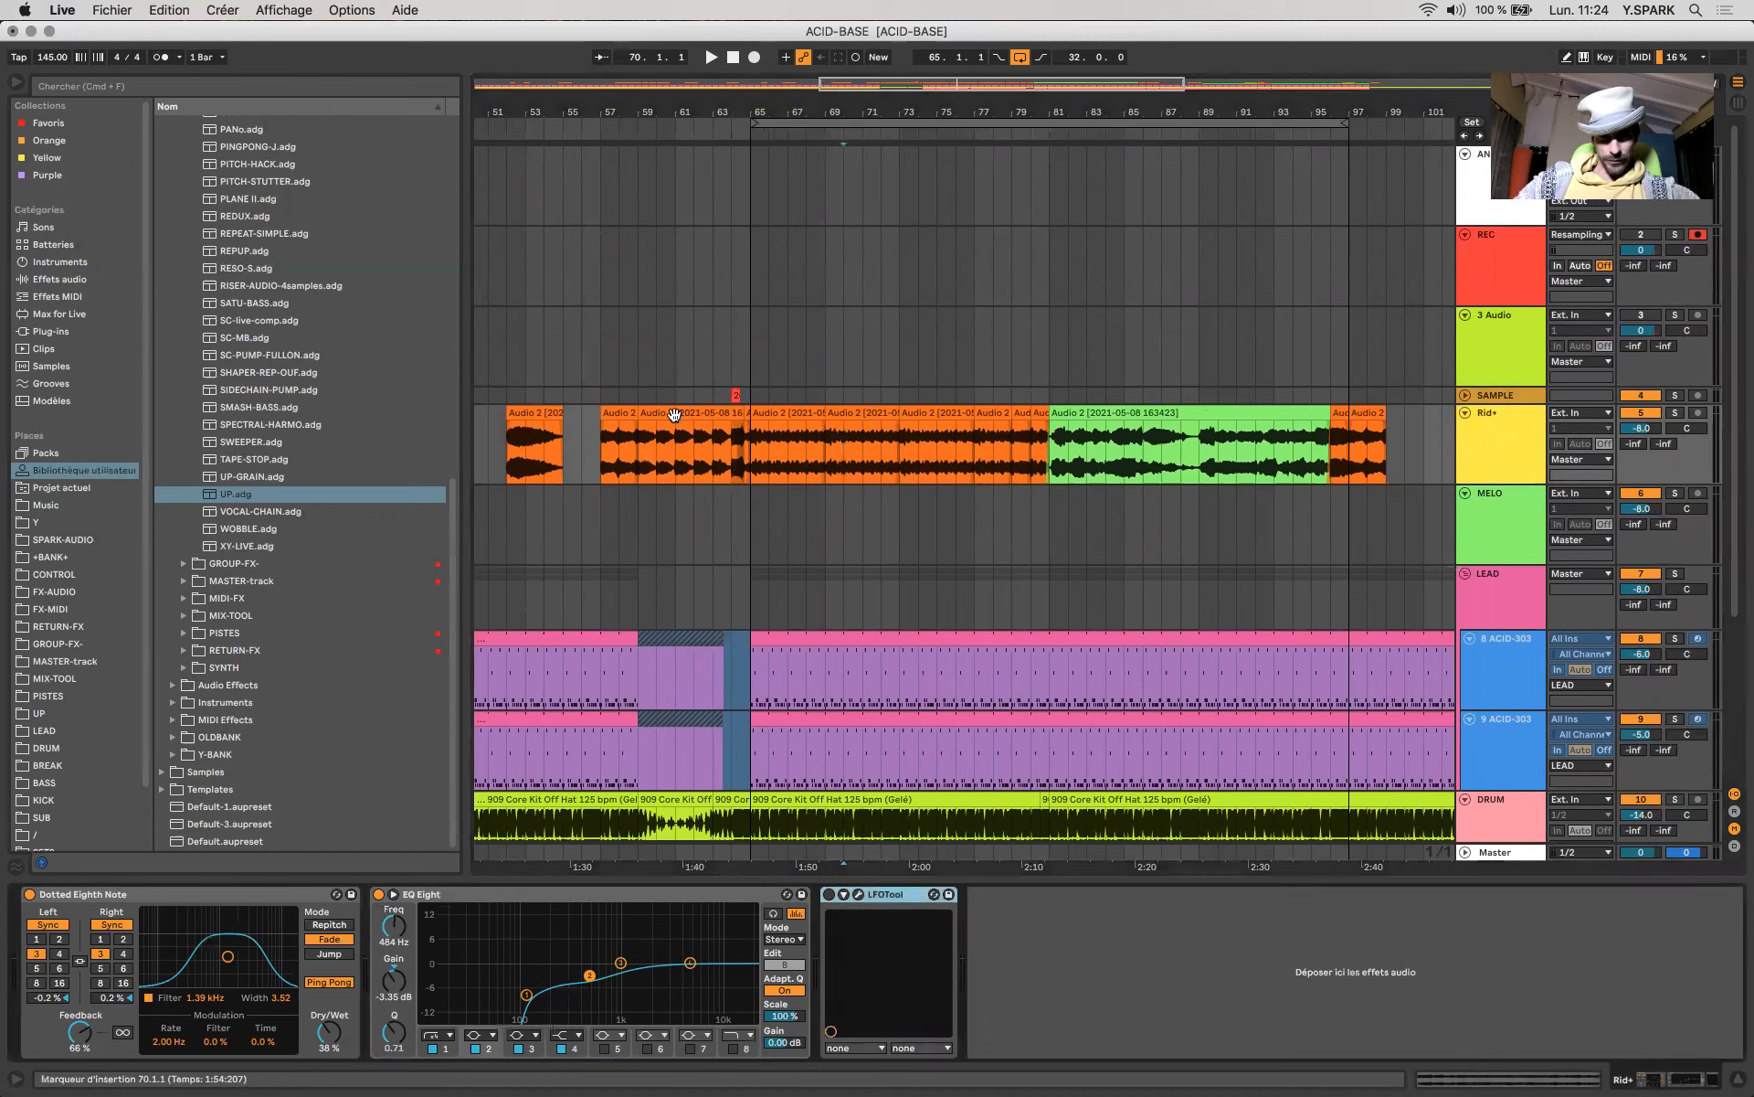
# Solo the Rid+ track and listen to it from bar 65 without the LFOTool effect.
pyautogui.click(753, 462)
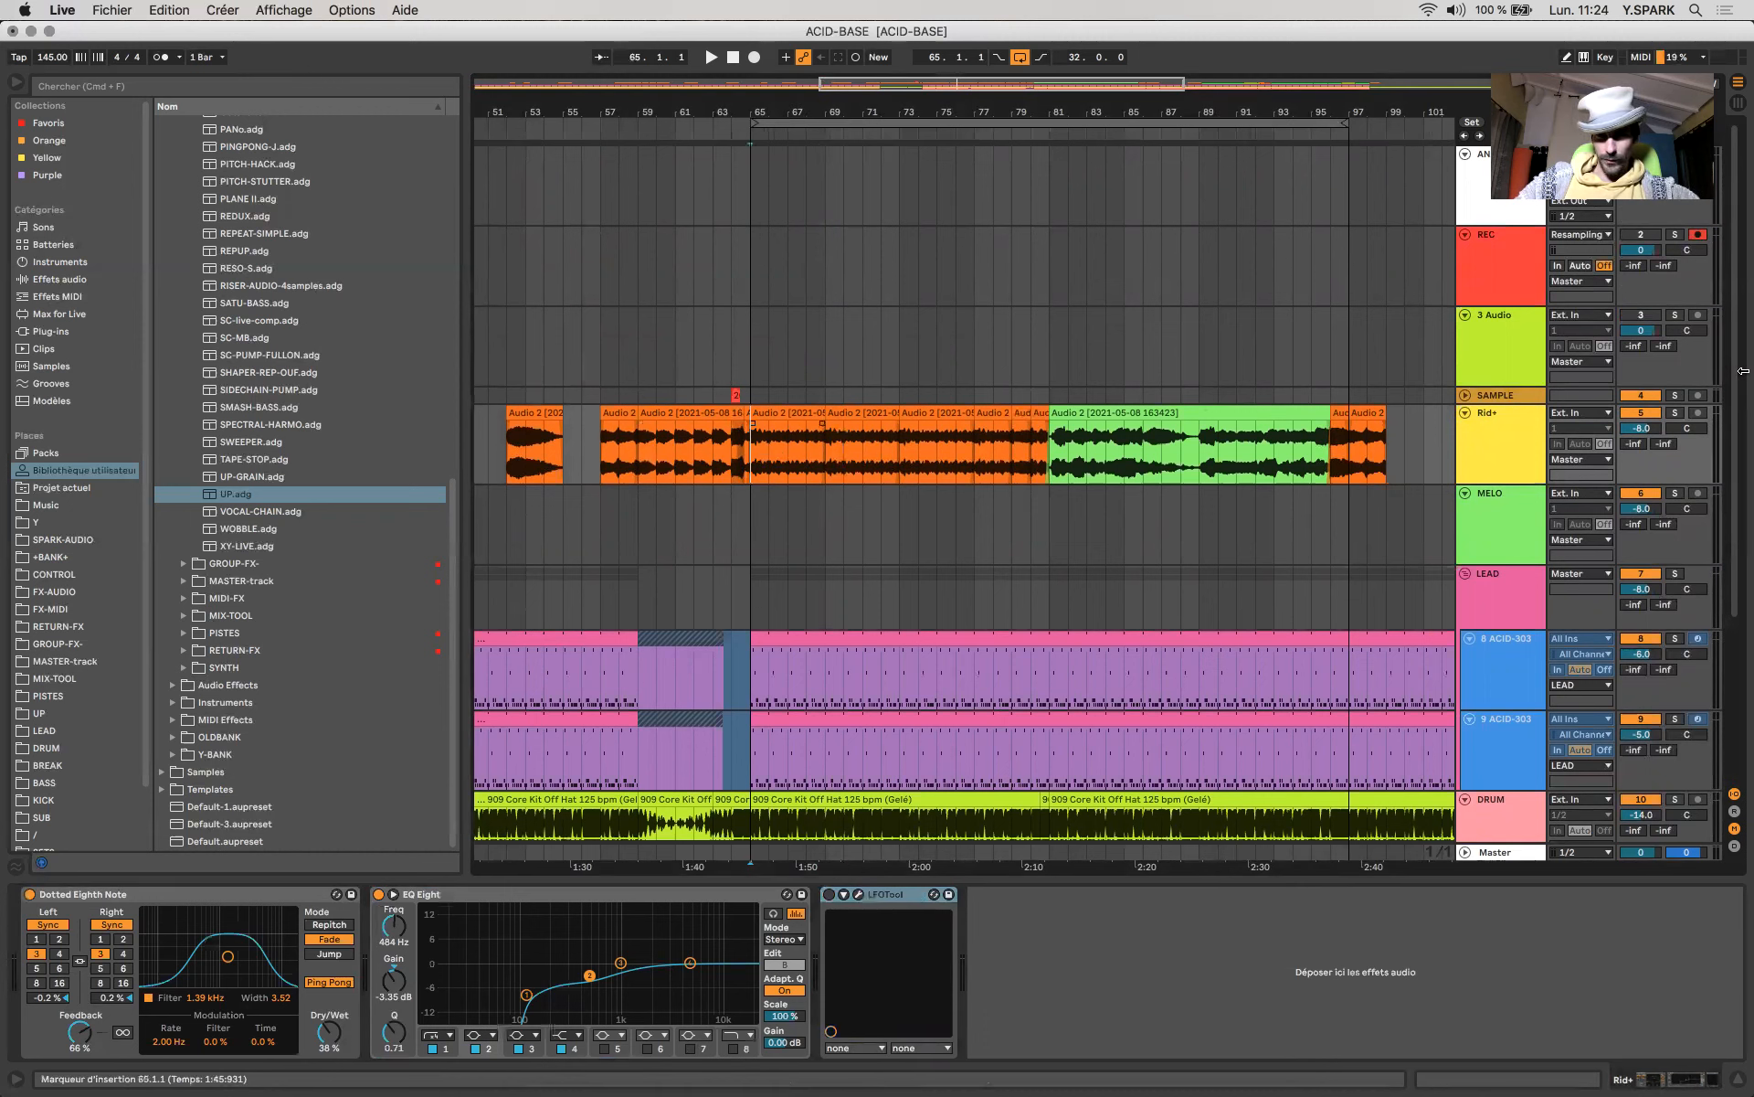
pyautogui.click(1675, 412)
pyautogui.press('space')
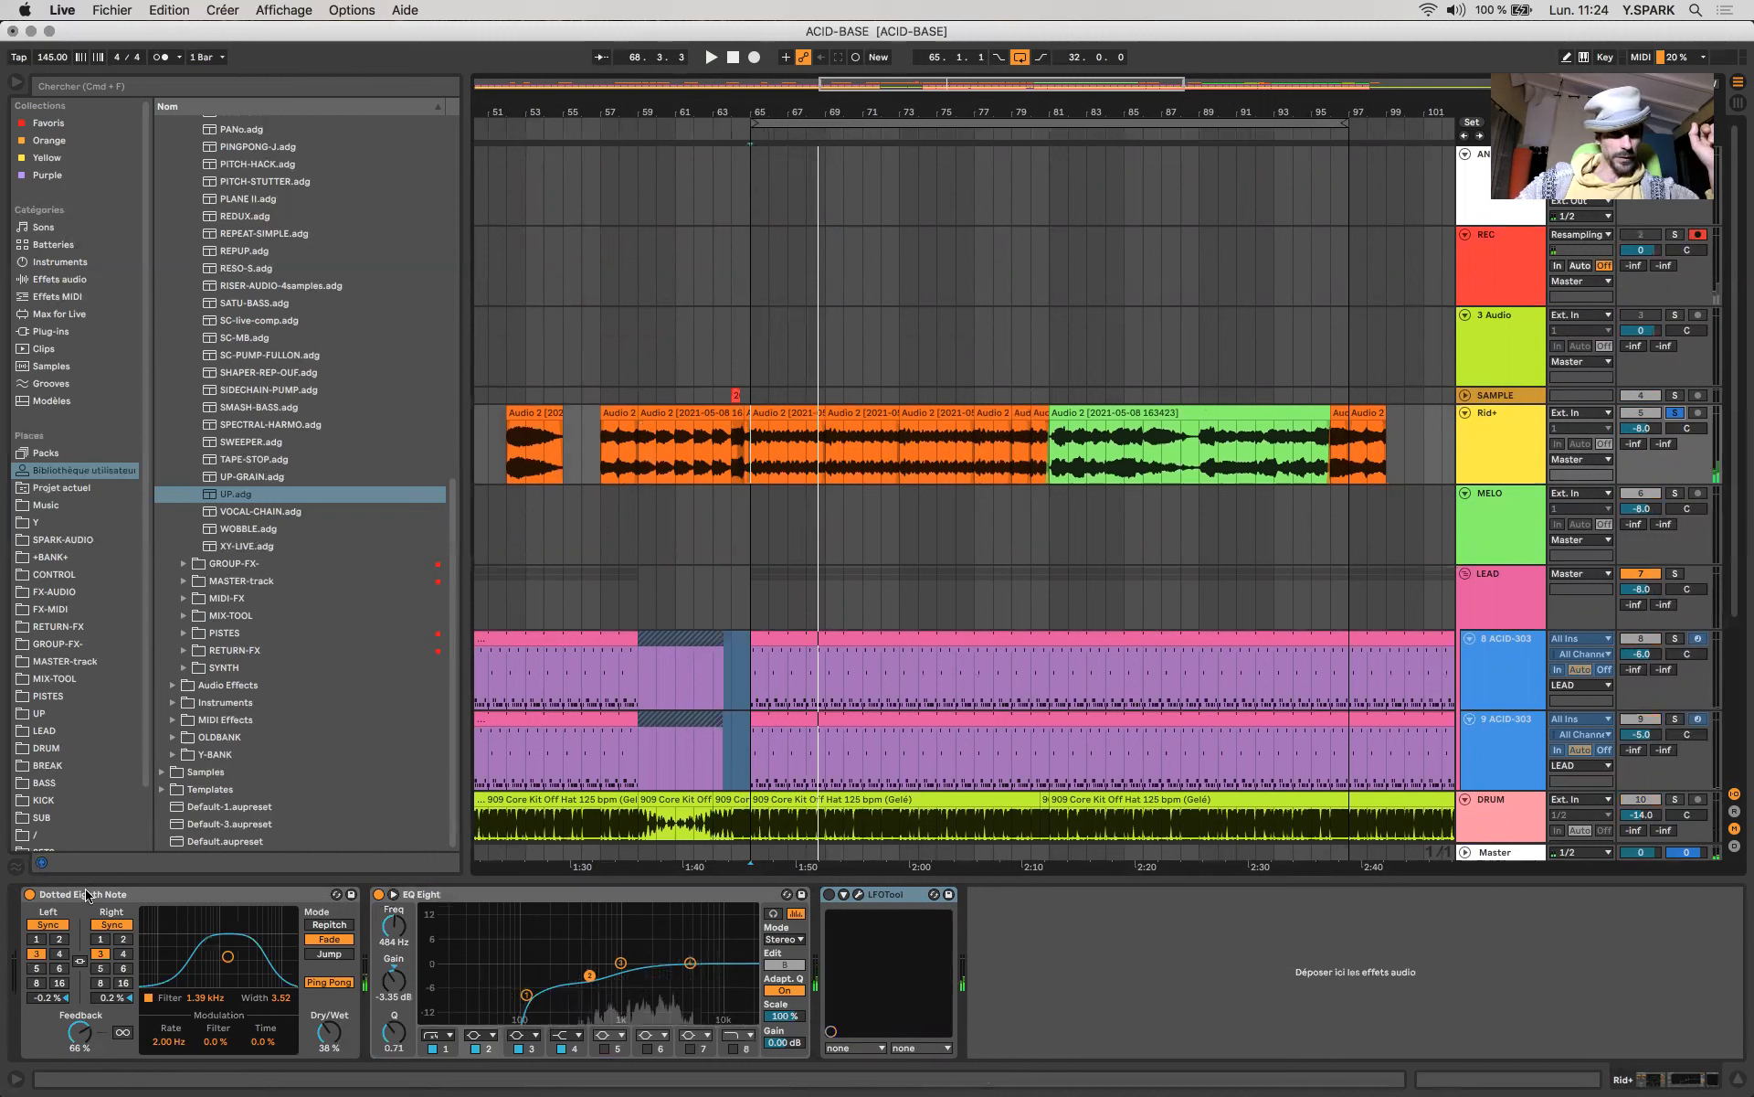
# Select the Rid+ clip spanning bars 65 to 69 and turn the track's LFOTool device back on.
pyautogui.click(34, 893)
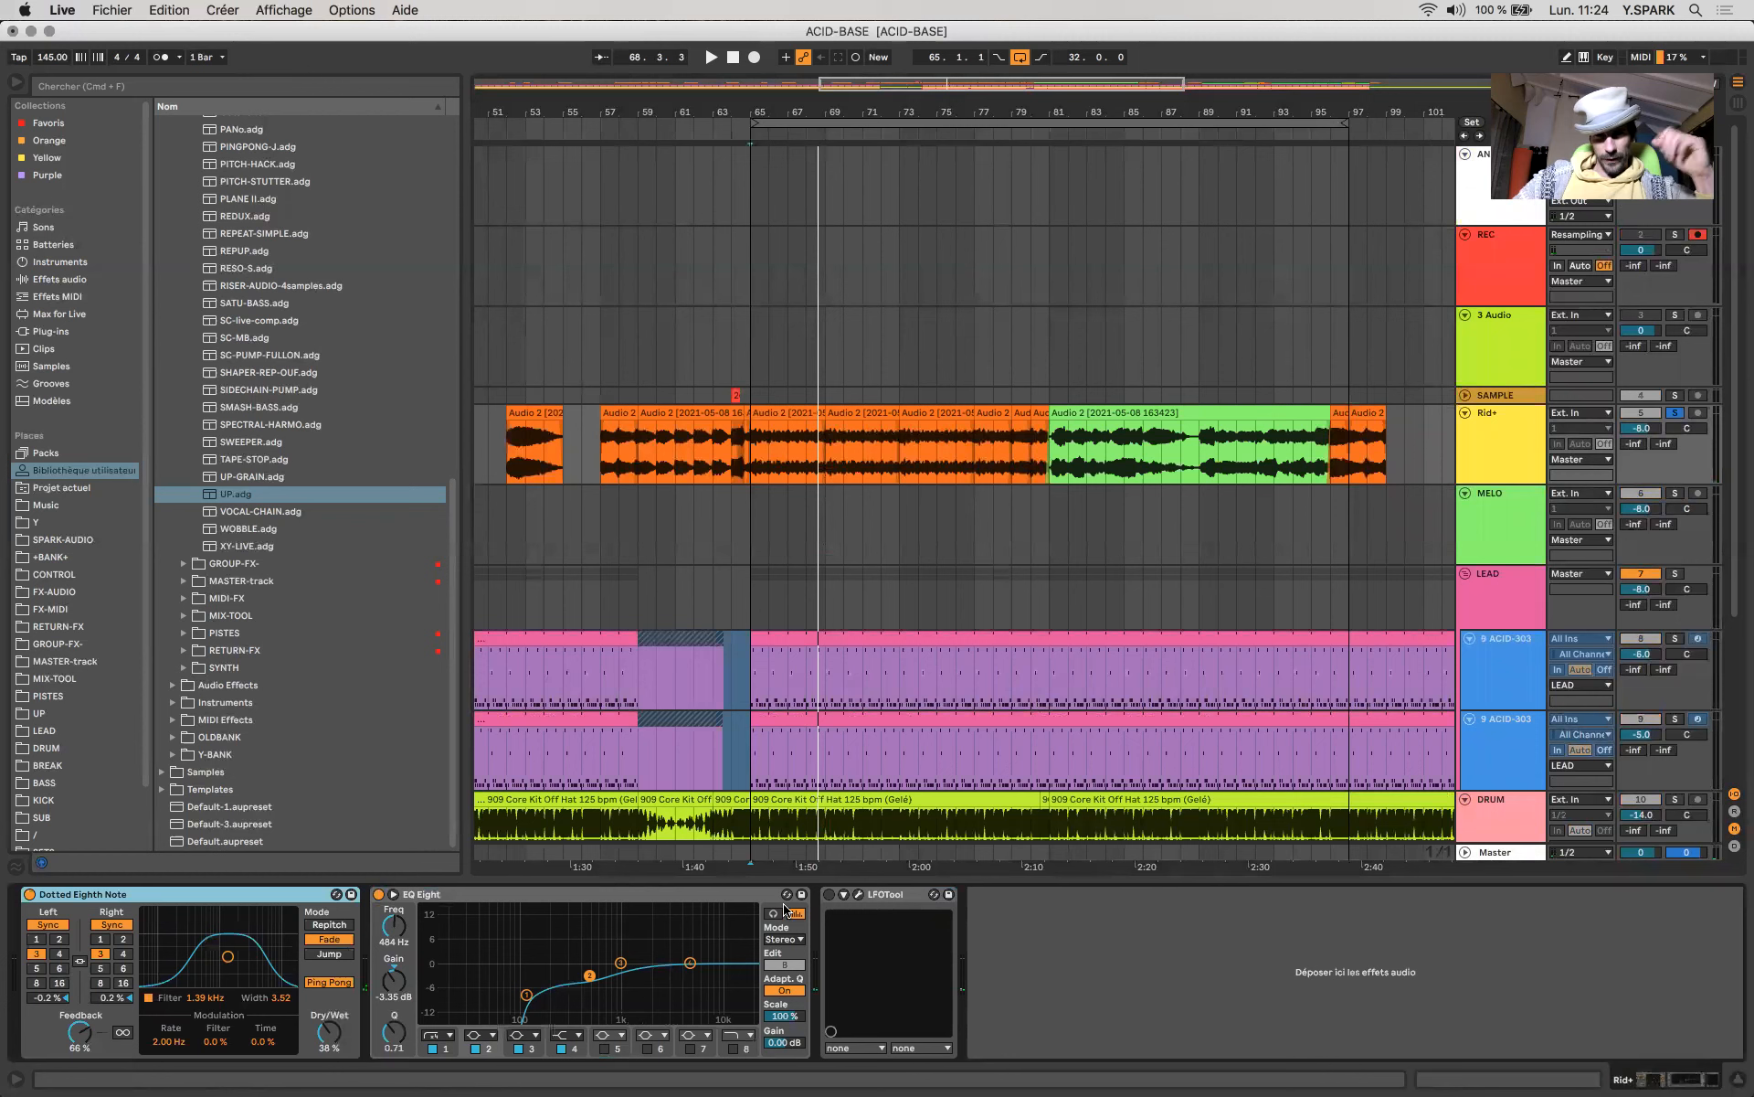
pyautogui.click(958, 632)
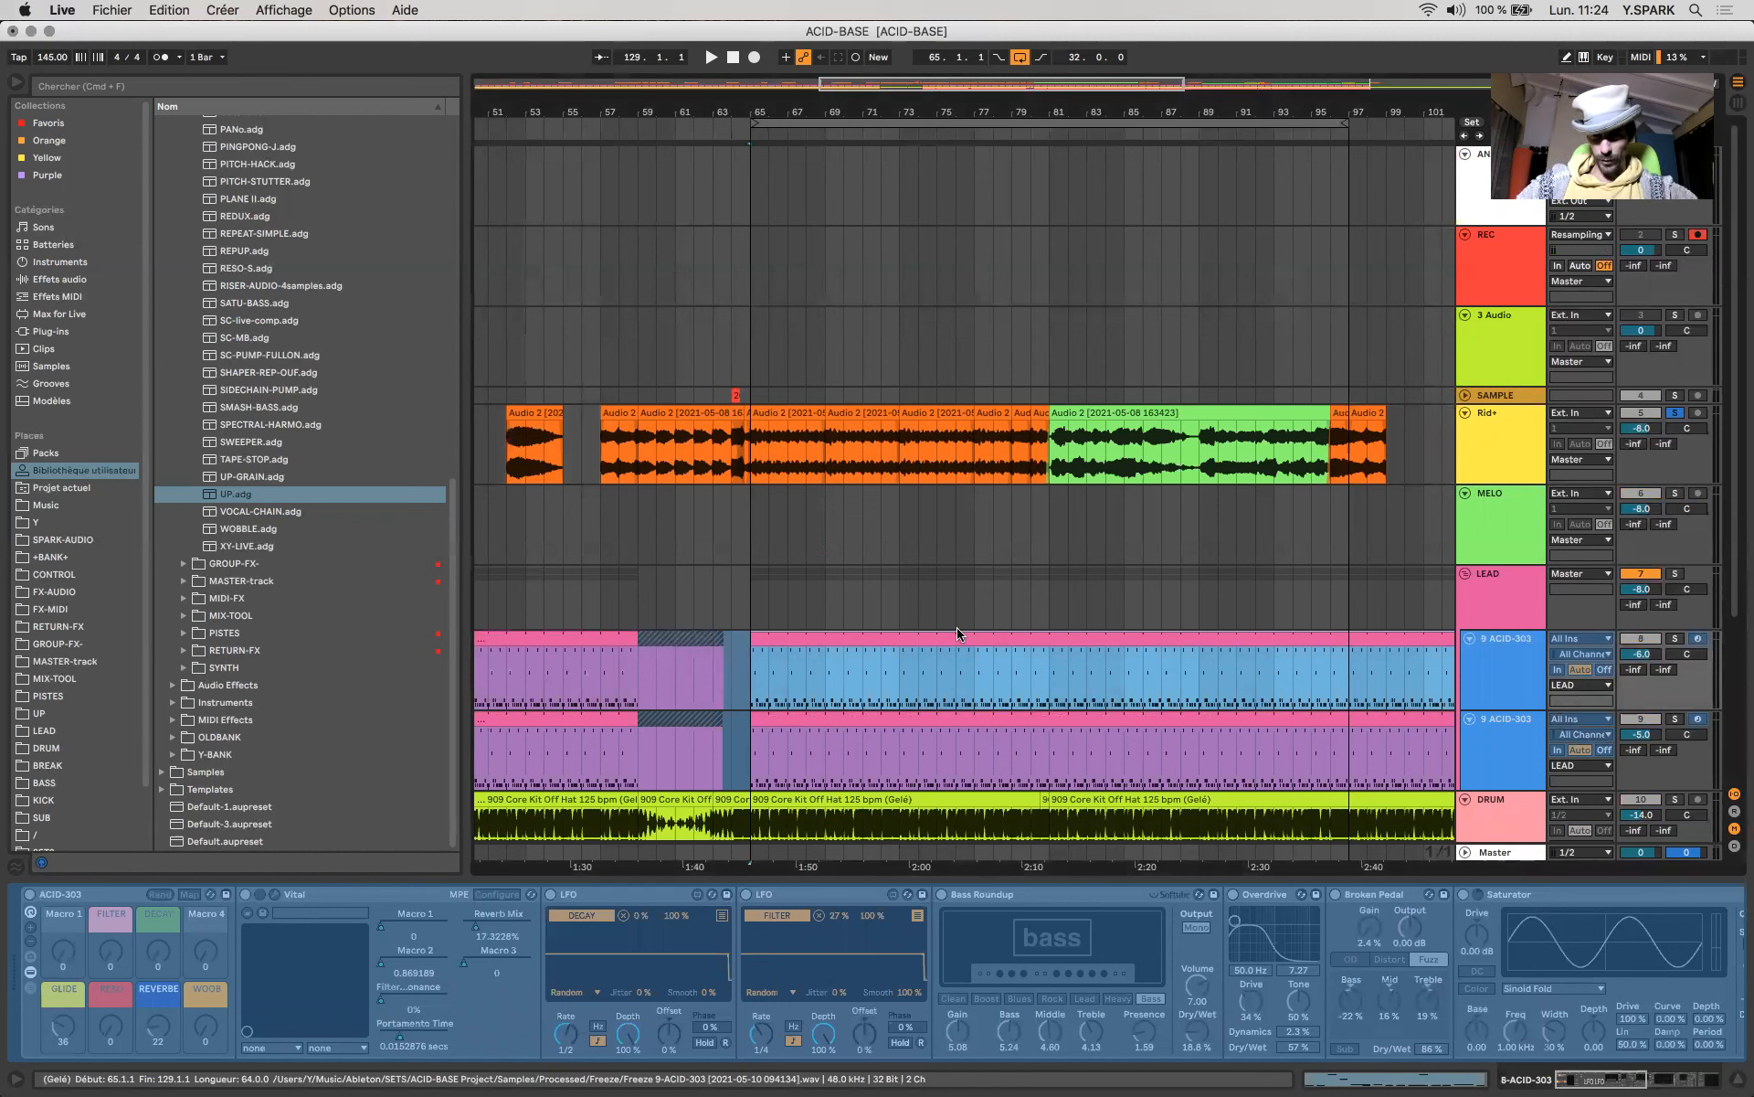
pyautogui.click(816, 419)
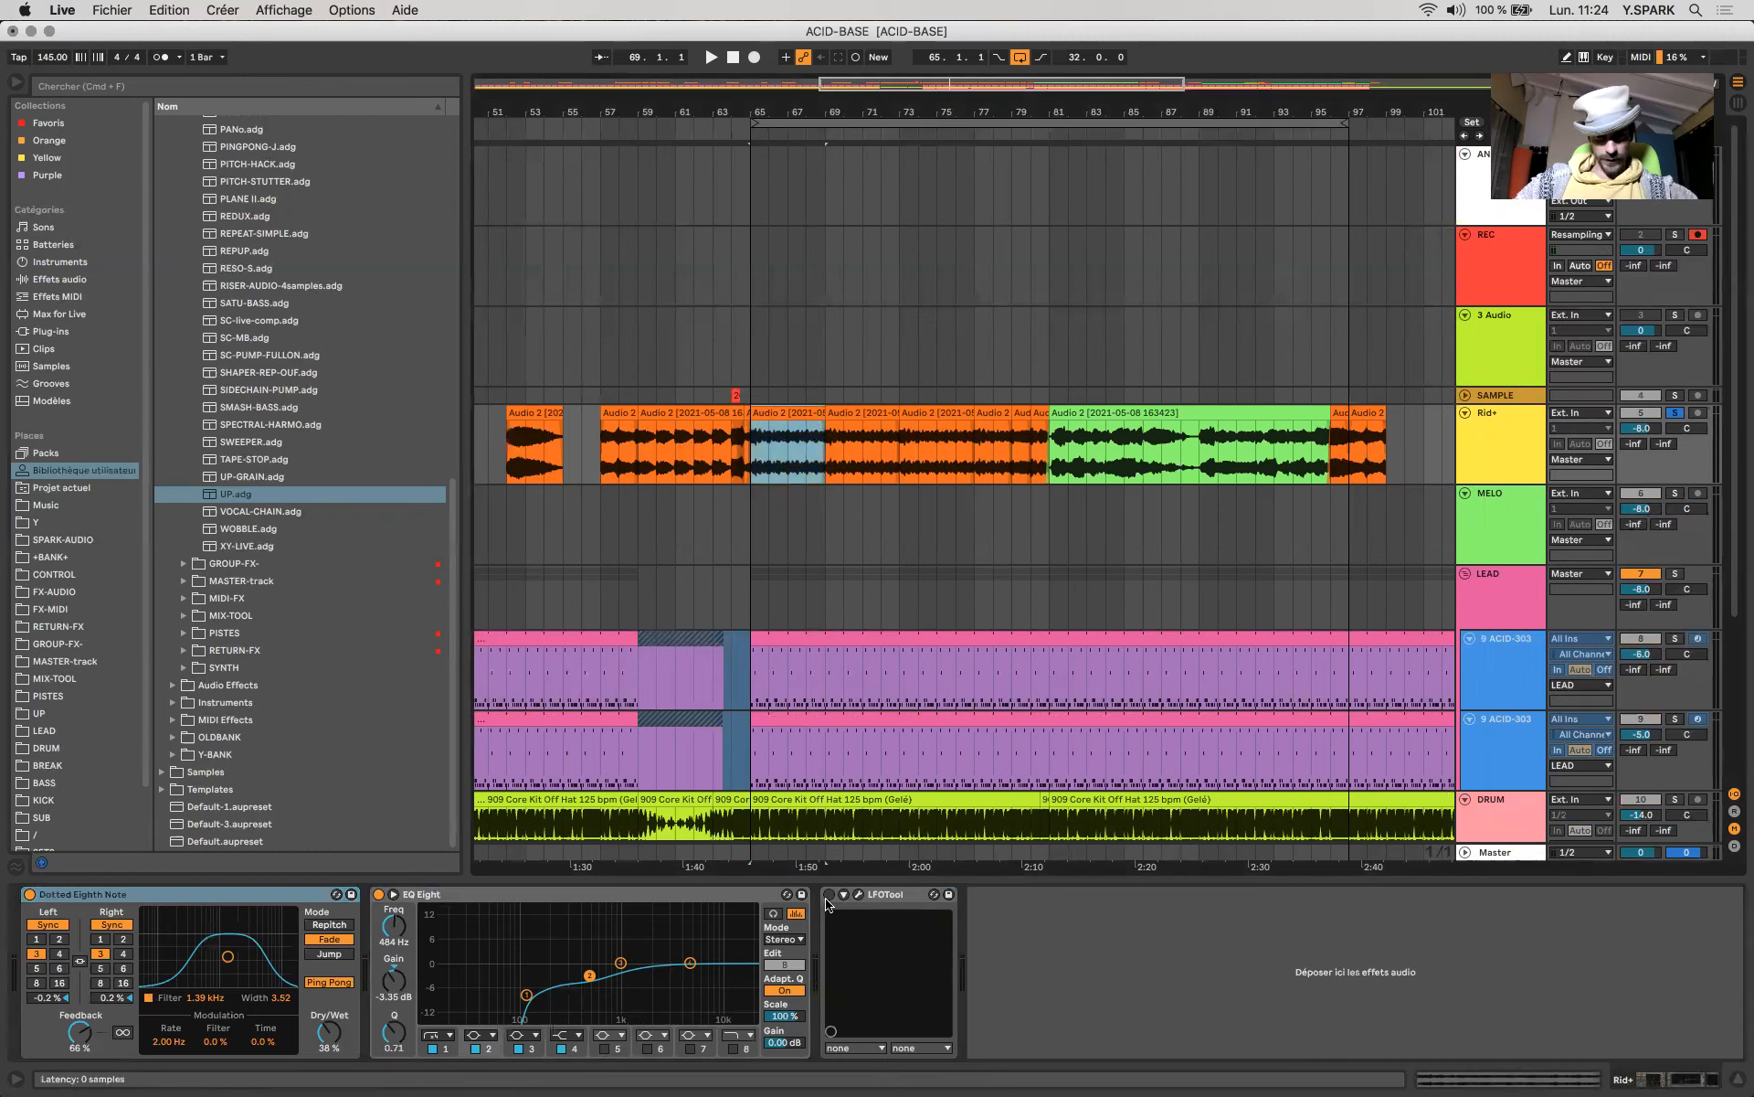
pyautogui.click(827, 903)
pyautogui.click(829, 895)
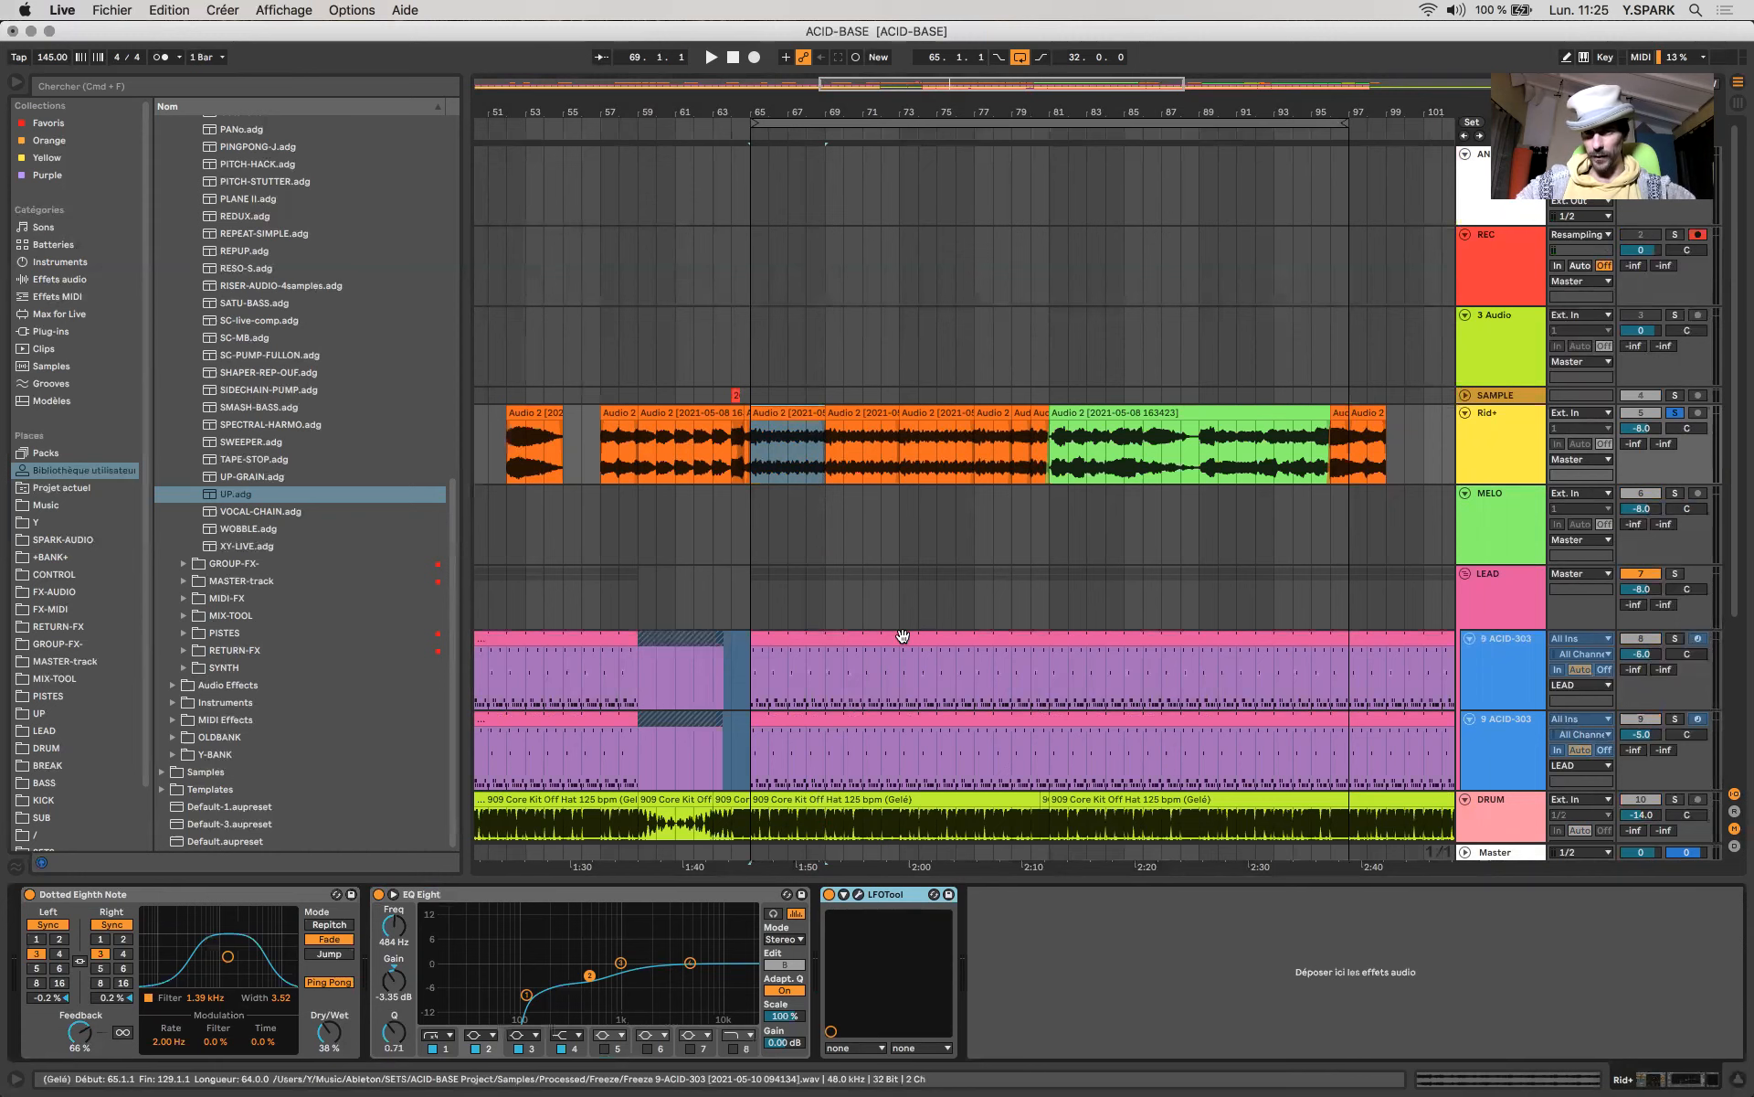
# Play from bar 65 with LFOTool active, listening to the full mix and to the Rid+ track soloed.
pyautogui.press('w')
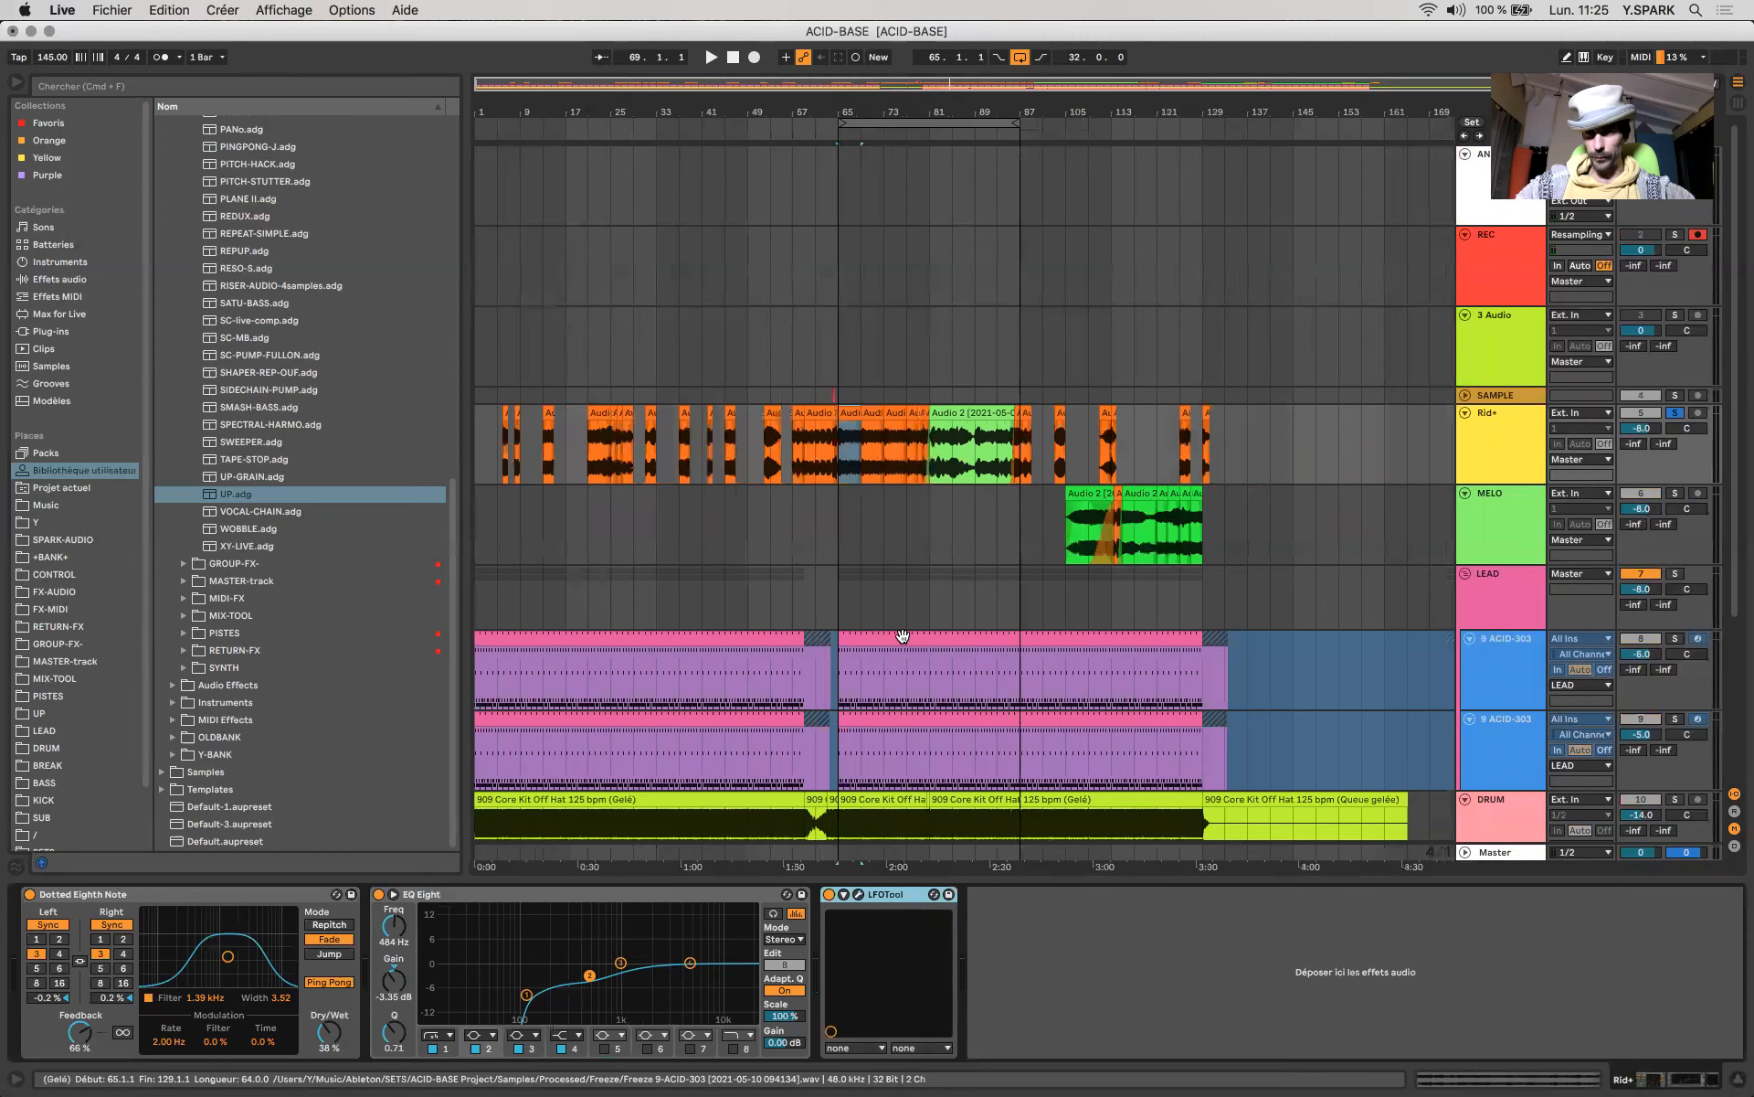
pyautogui.click(1676, 414)
pyautogui.press('space')
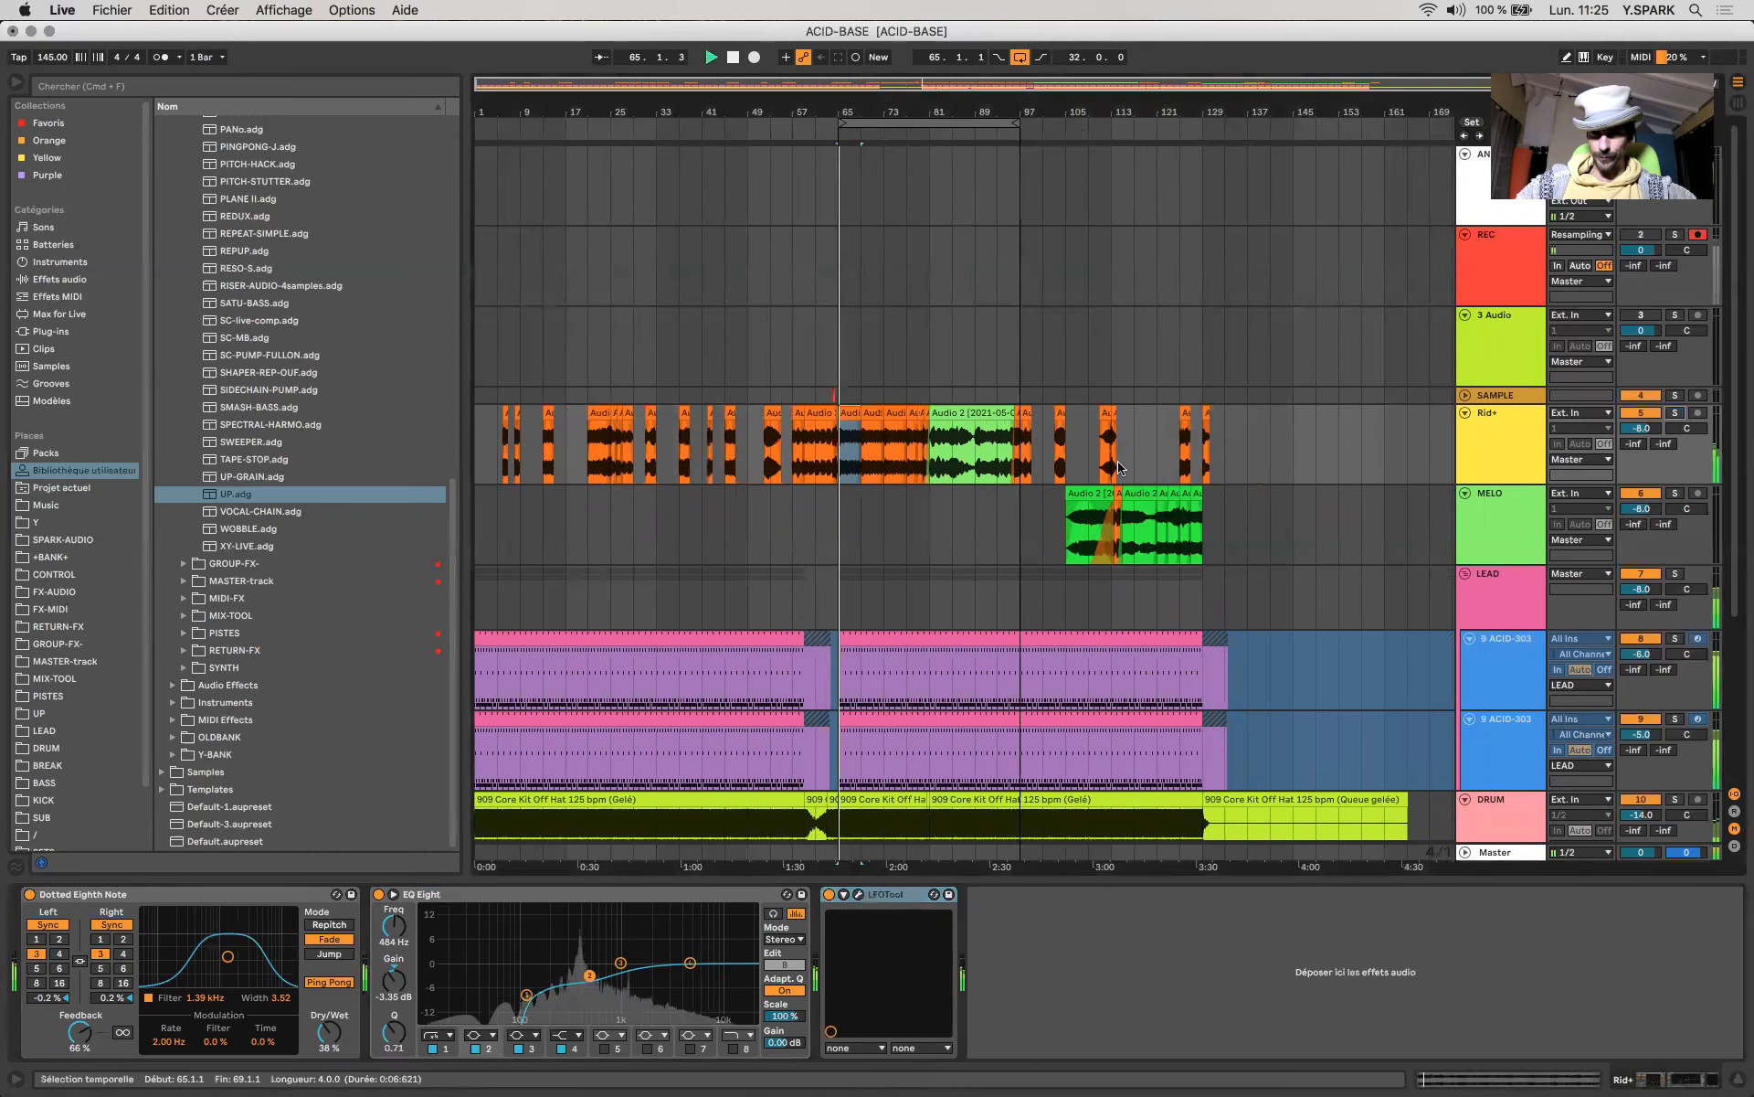
pyautogui.click(1675, 413)
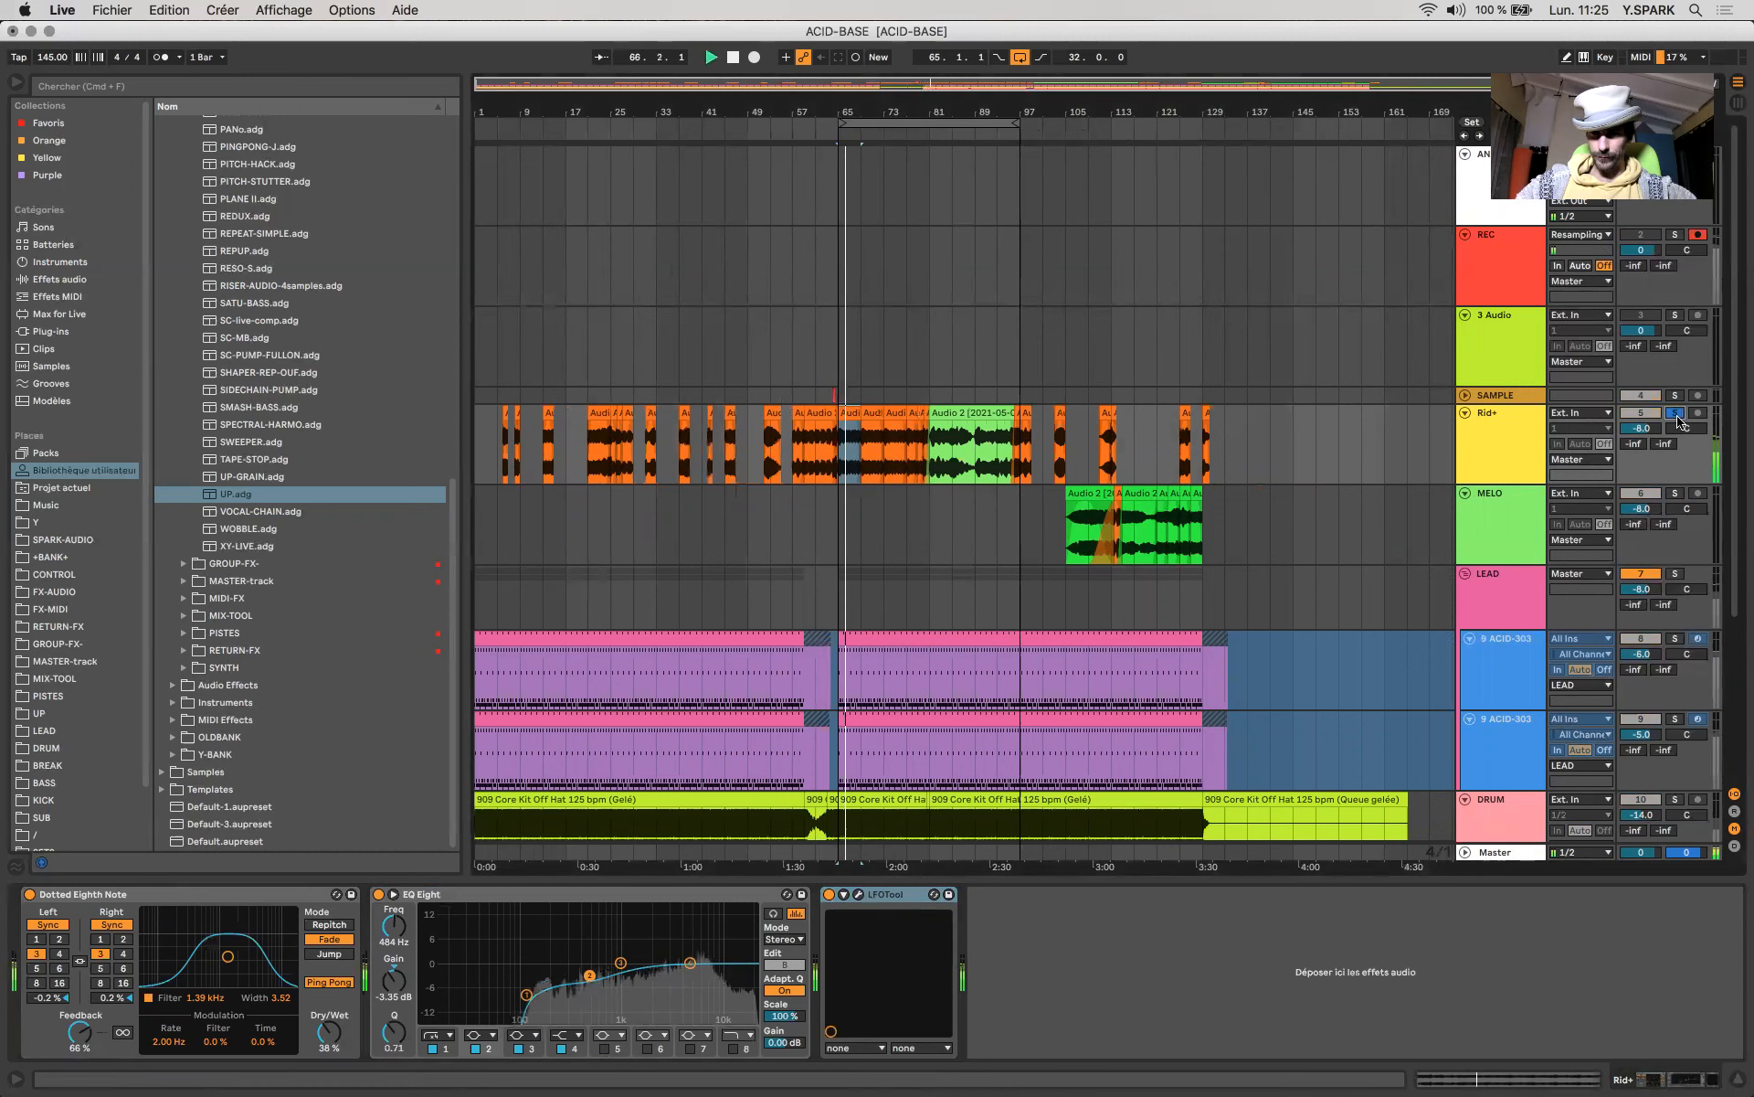
pyautogui.press('x')
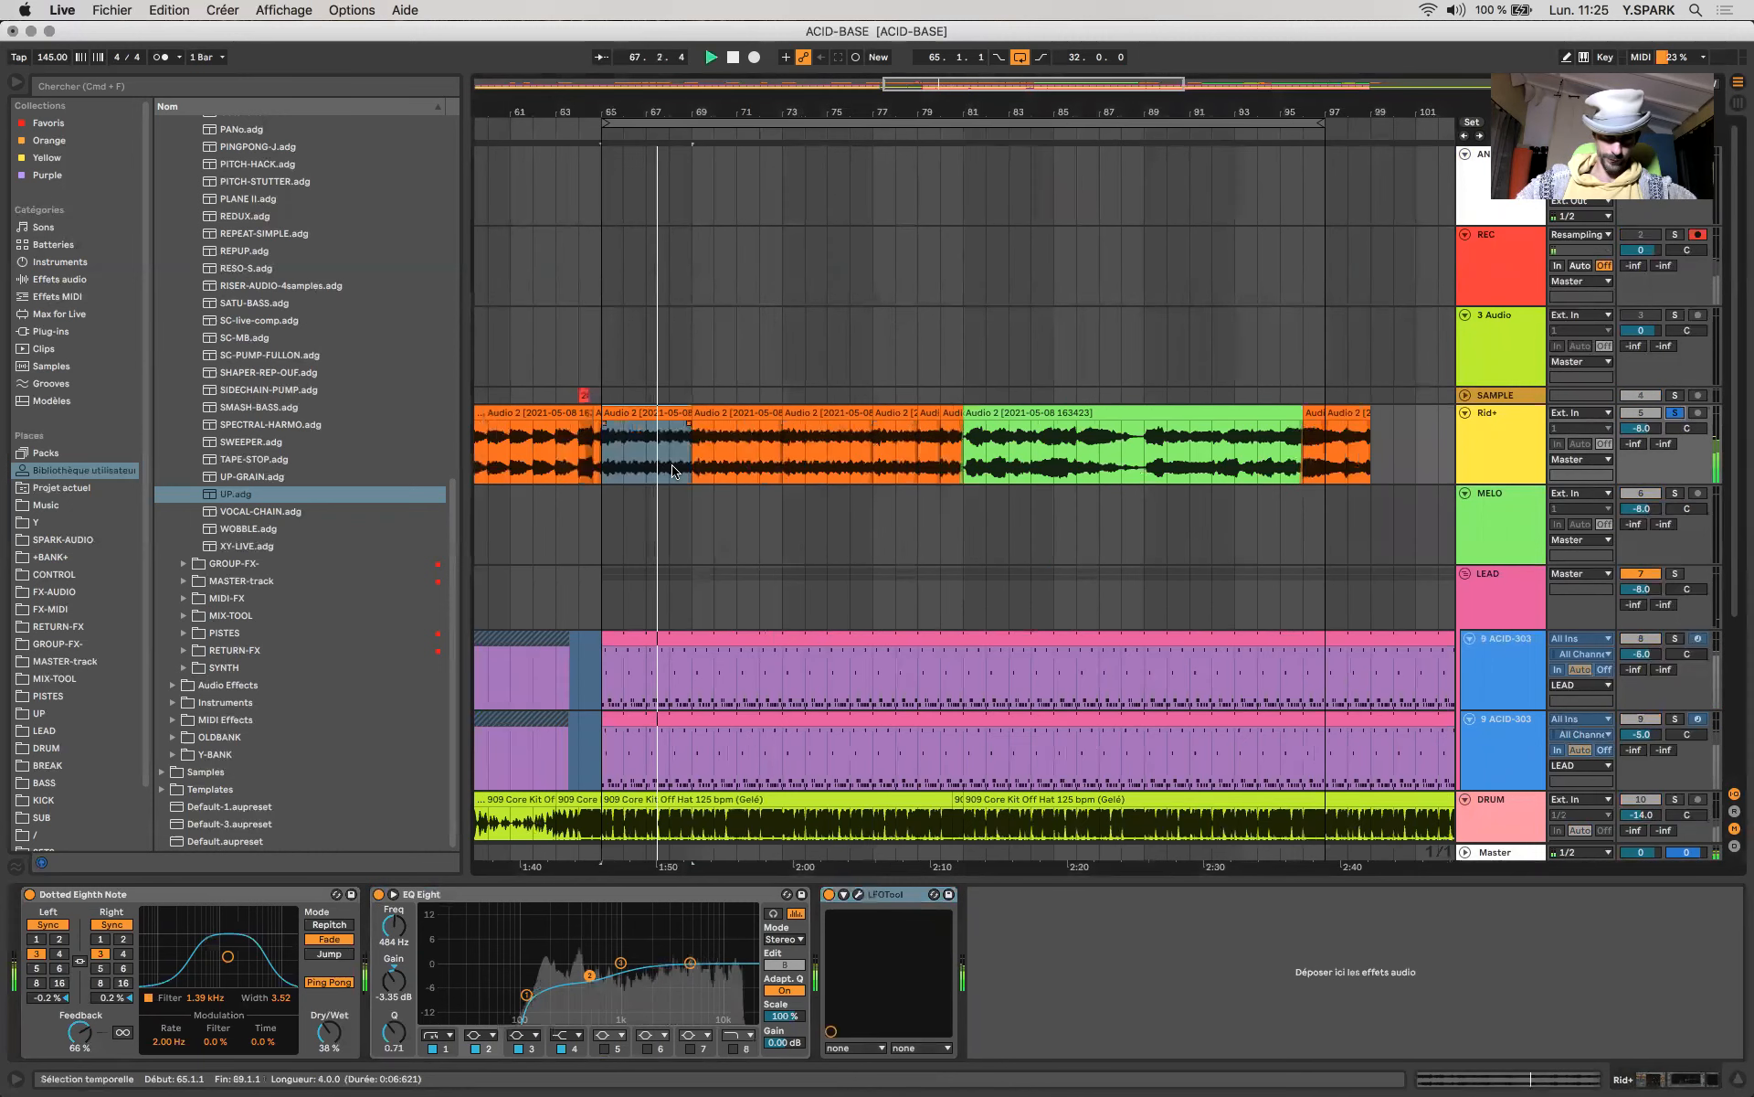
# Turn off solo on the Rid+ track while playback runs and listen to the full mix.
pyautogui.click(694, 462)
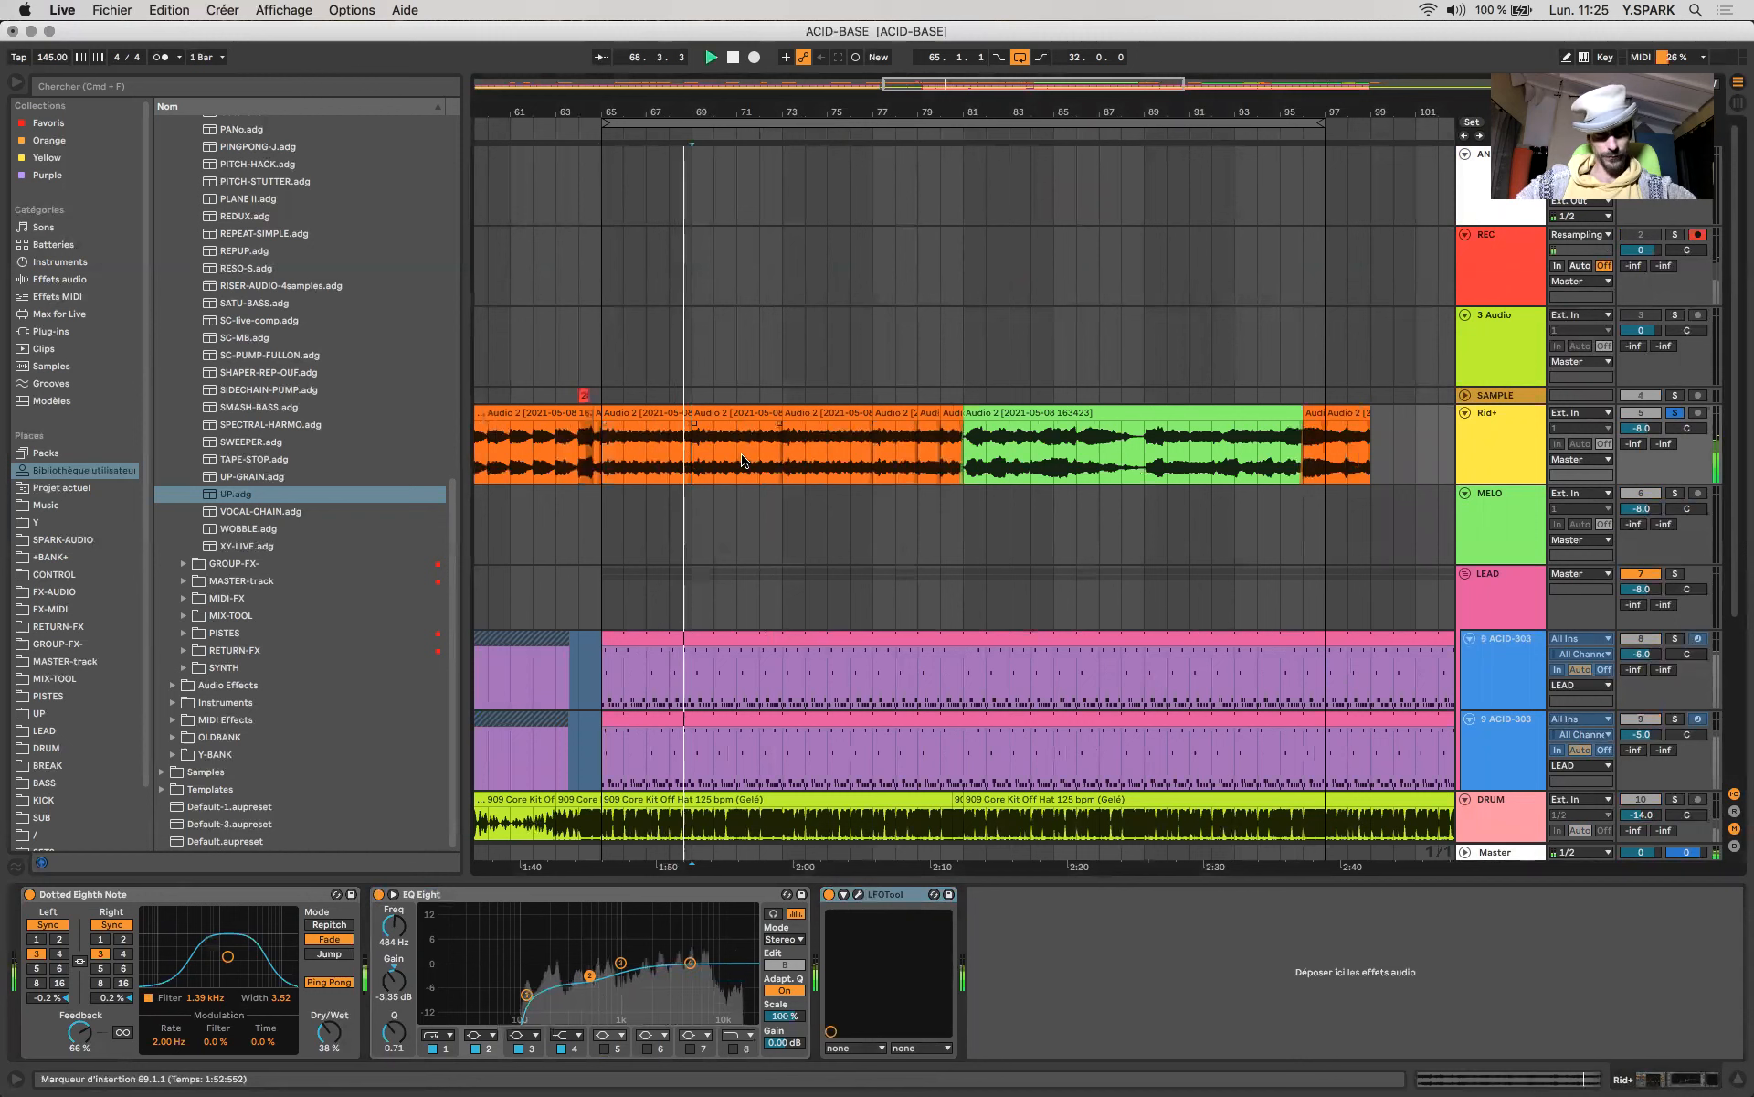
pyautogui.click(1676, 415)
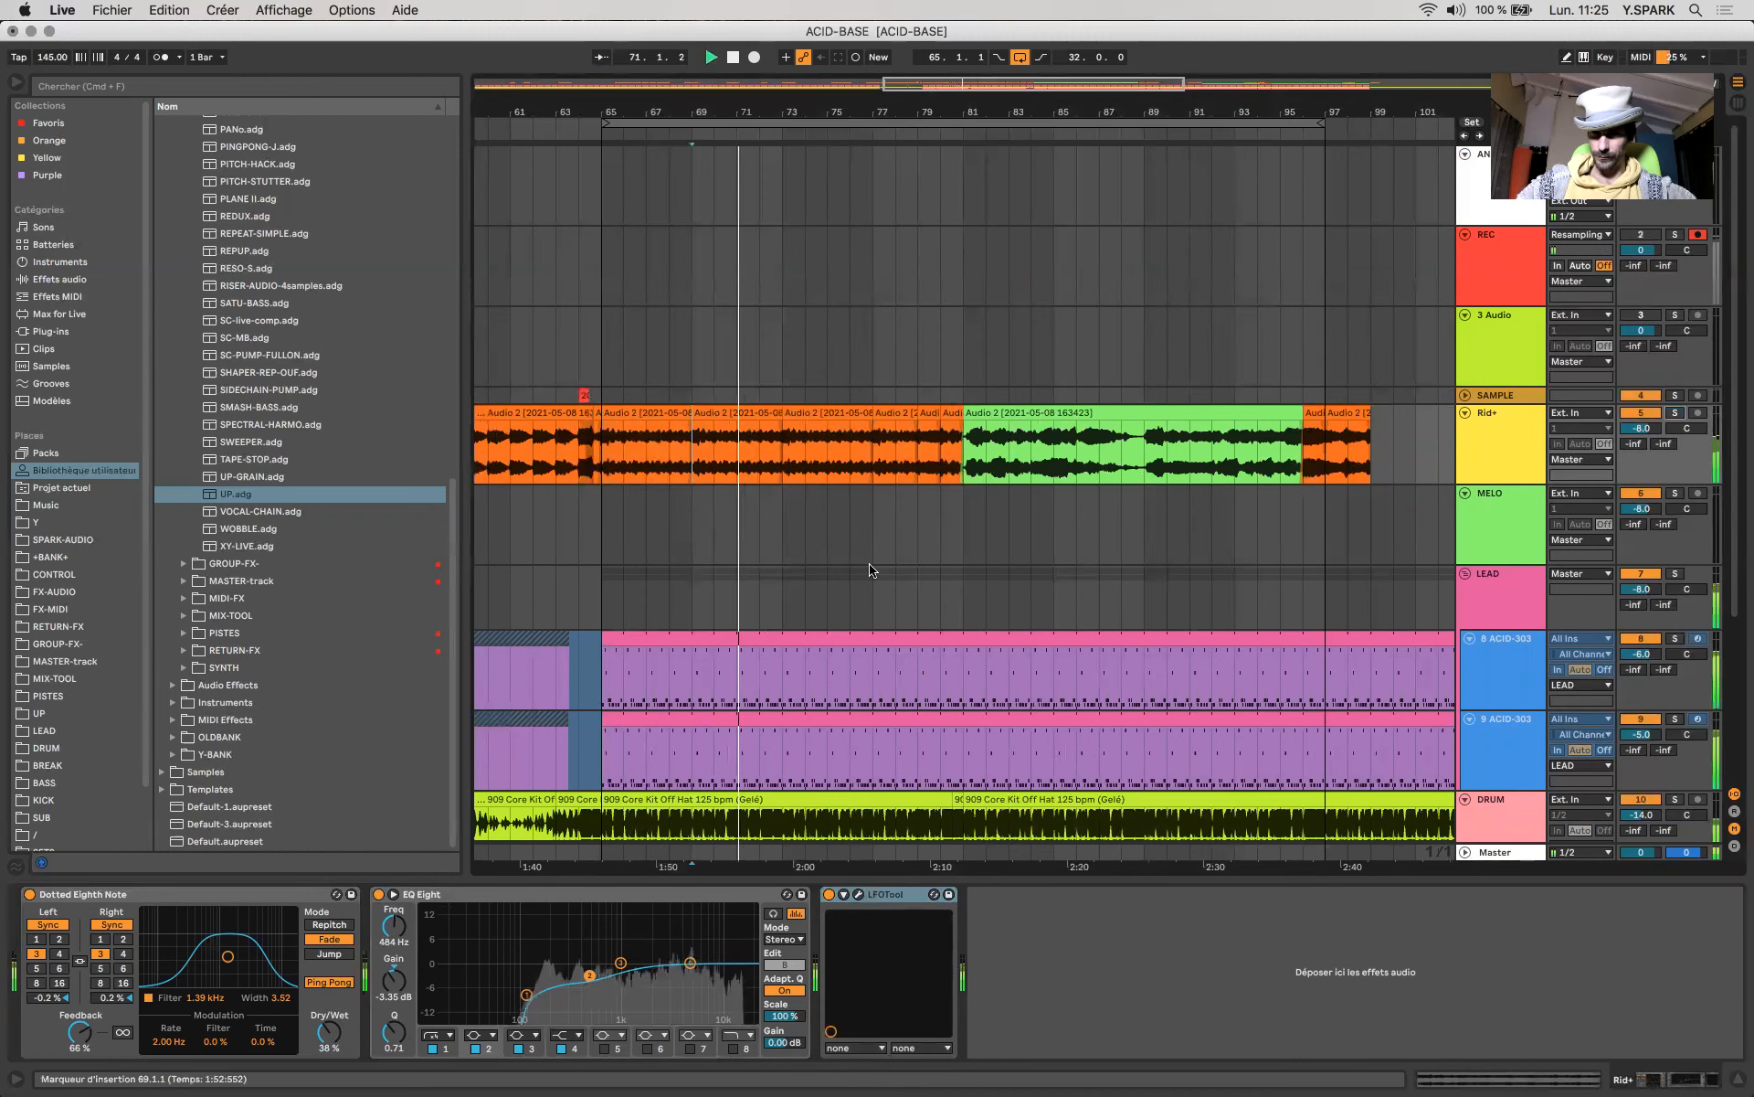
pyautogui.scroll(-5, 870, 566)
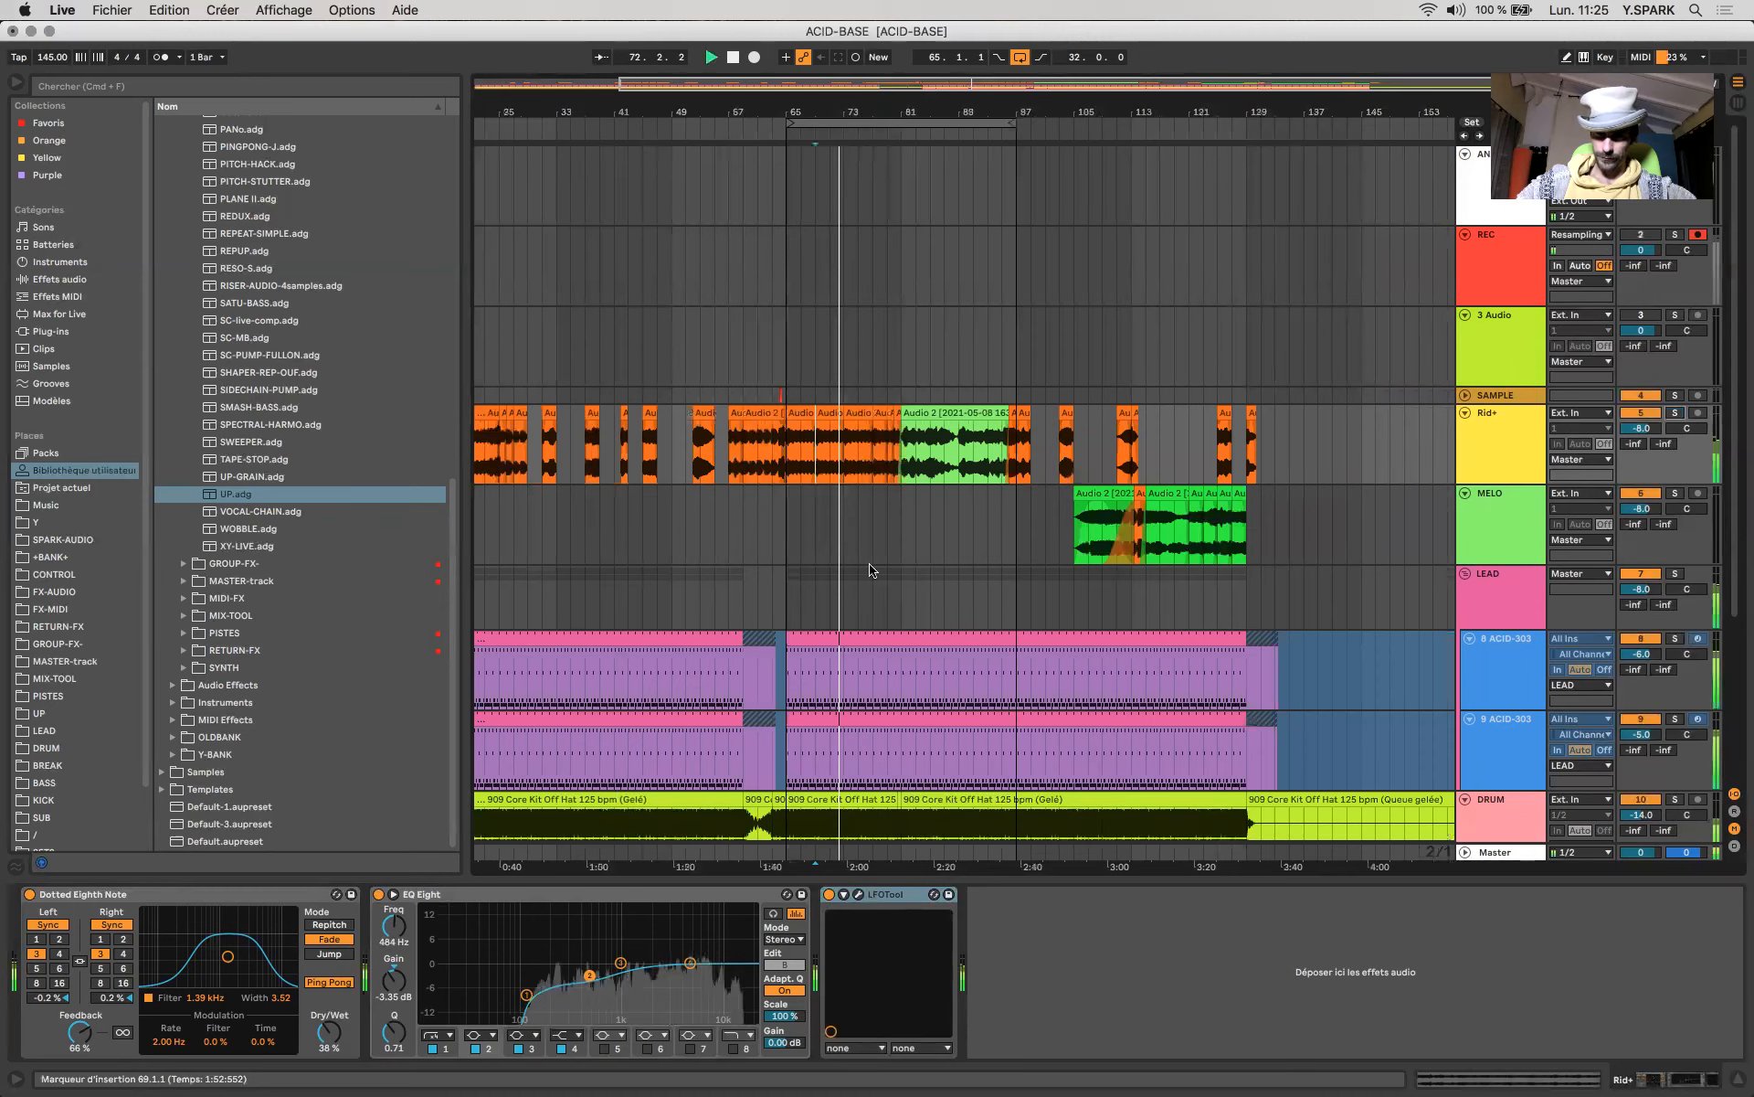
pyautogui.scroll(-5, 869, 565)
# Stop playback, select the DRUM track and examine its waveform against the kick notes in detail around bar 95.
pyautogui.click(875, 566)
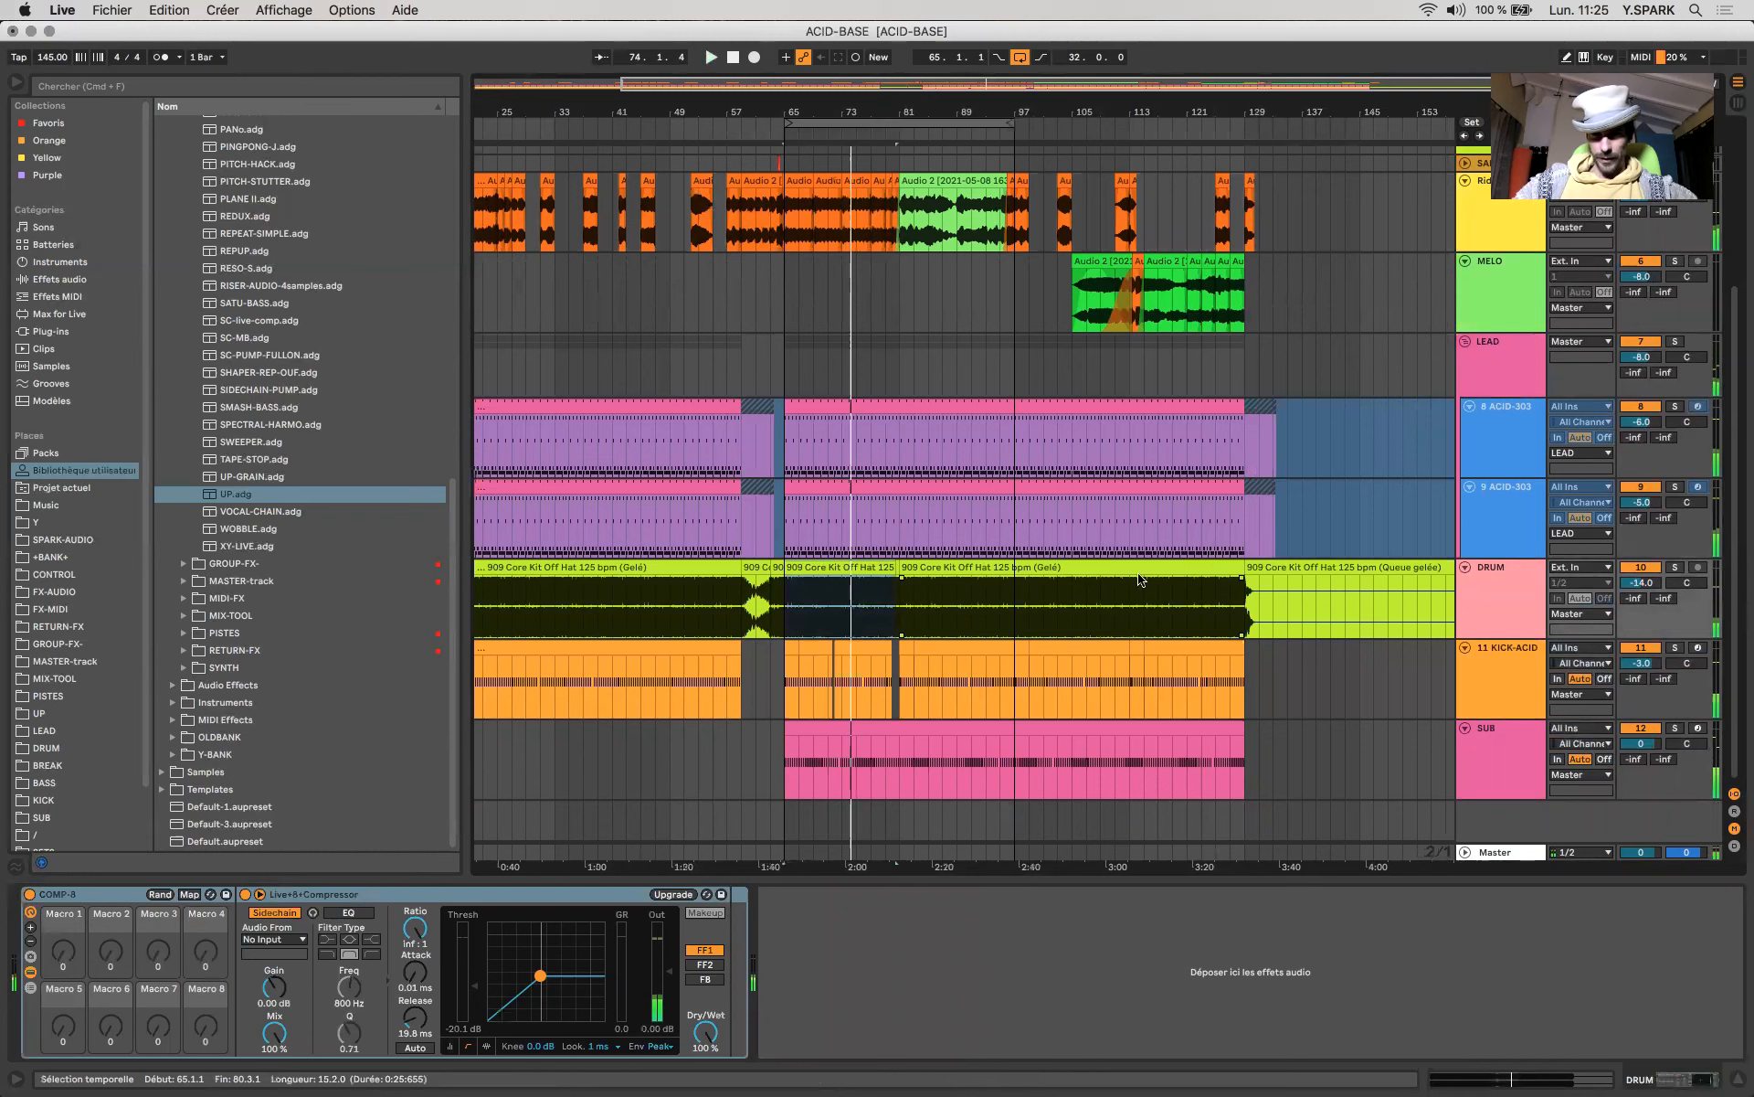
pyautogui.click(1509, 571)
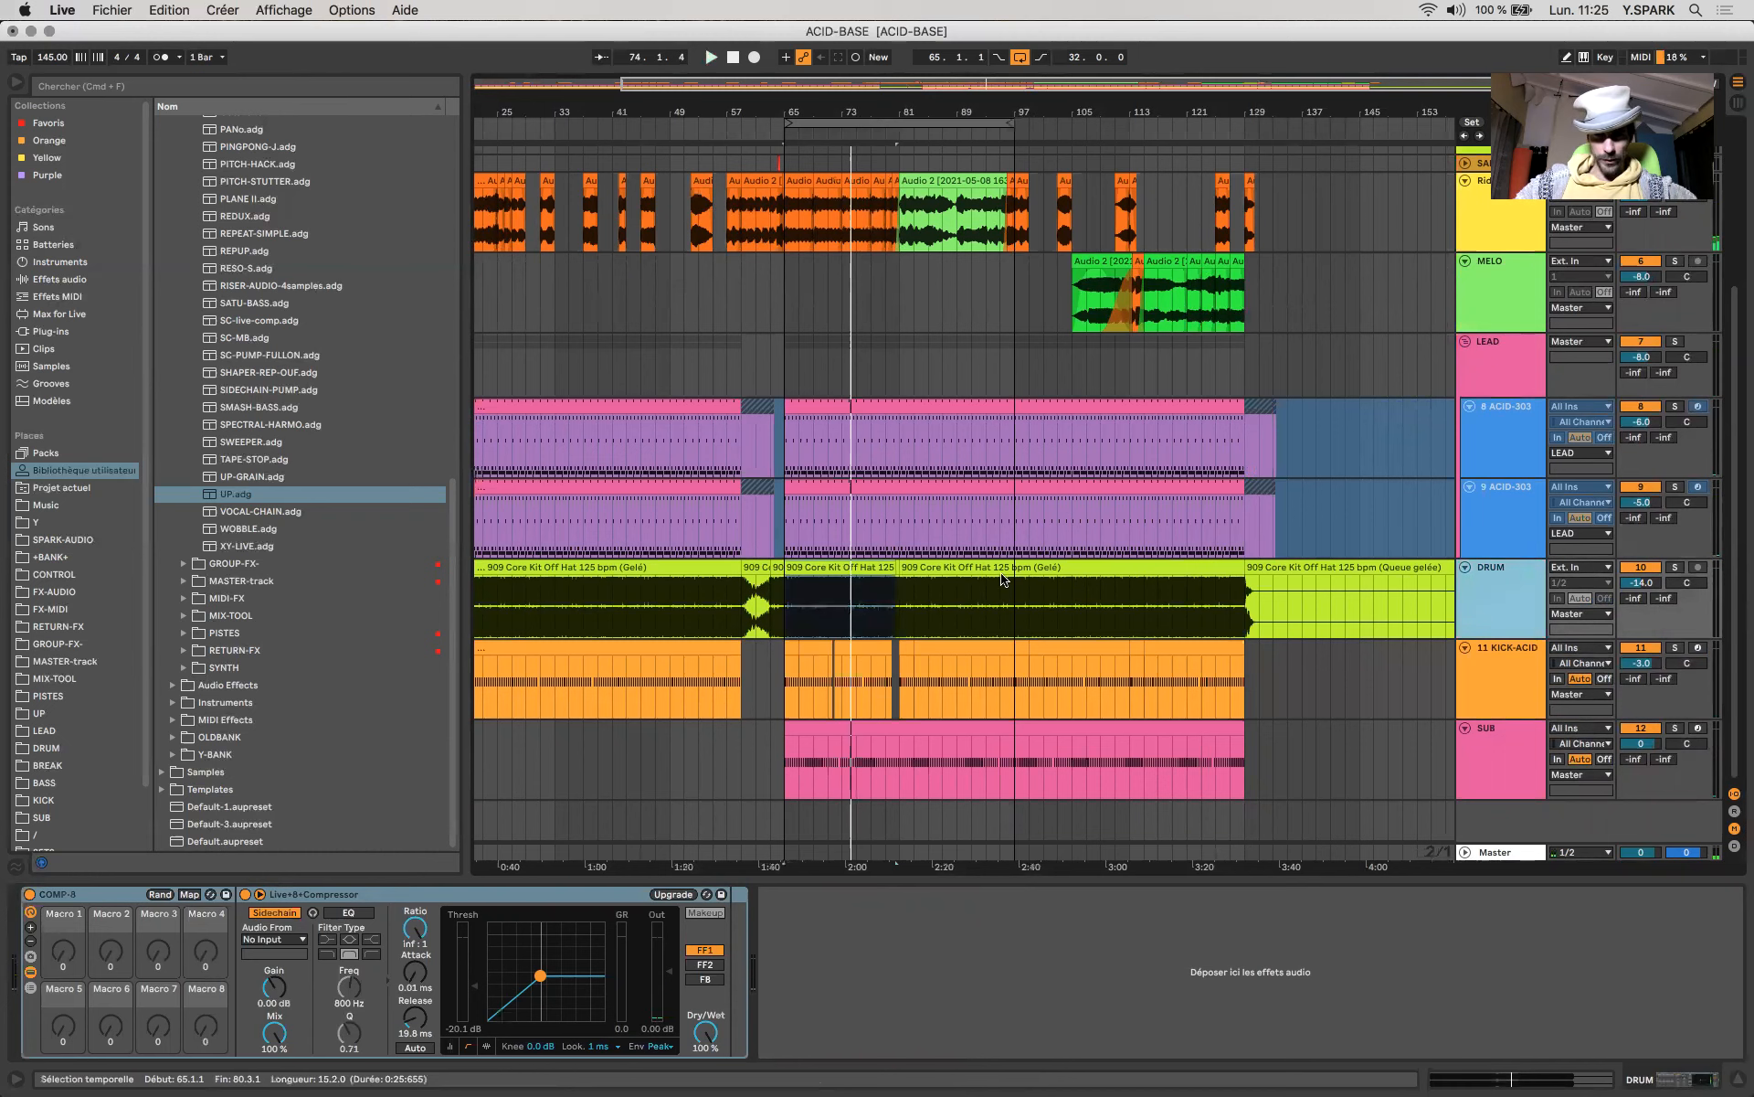
pyautogui.scroll(20, 1003, 579)
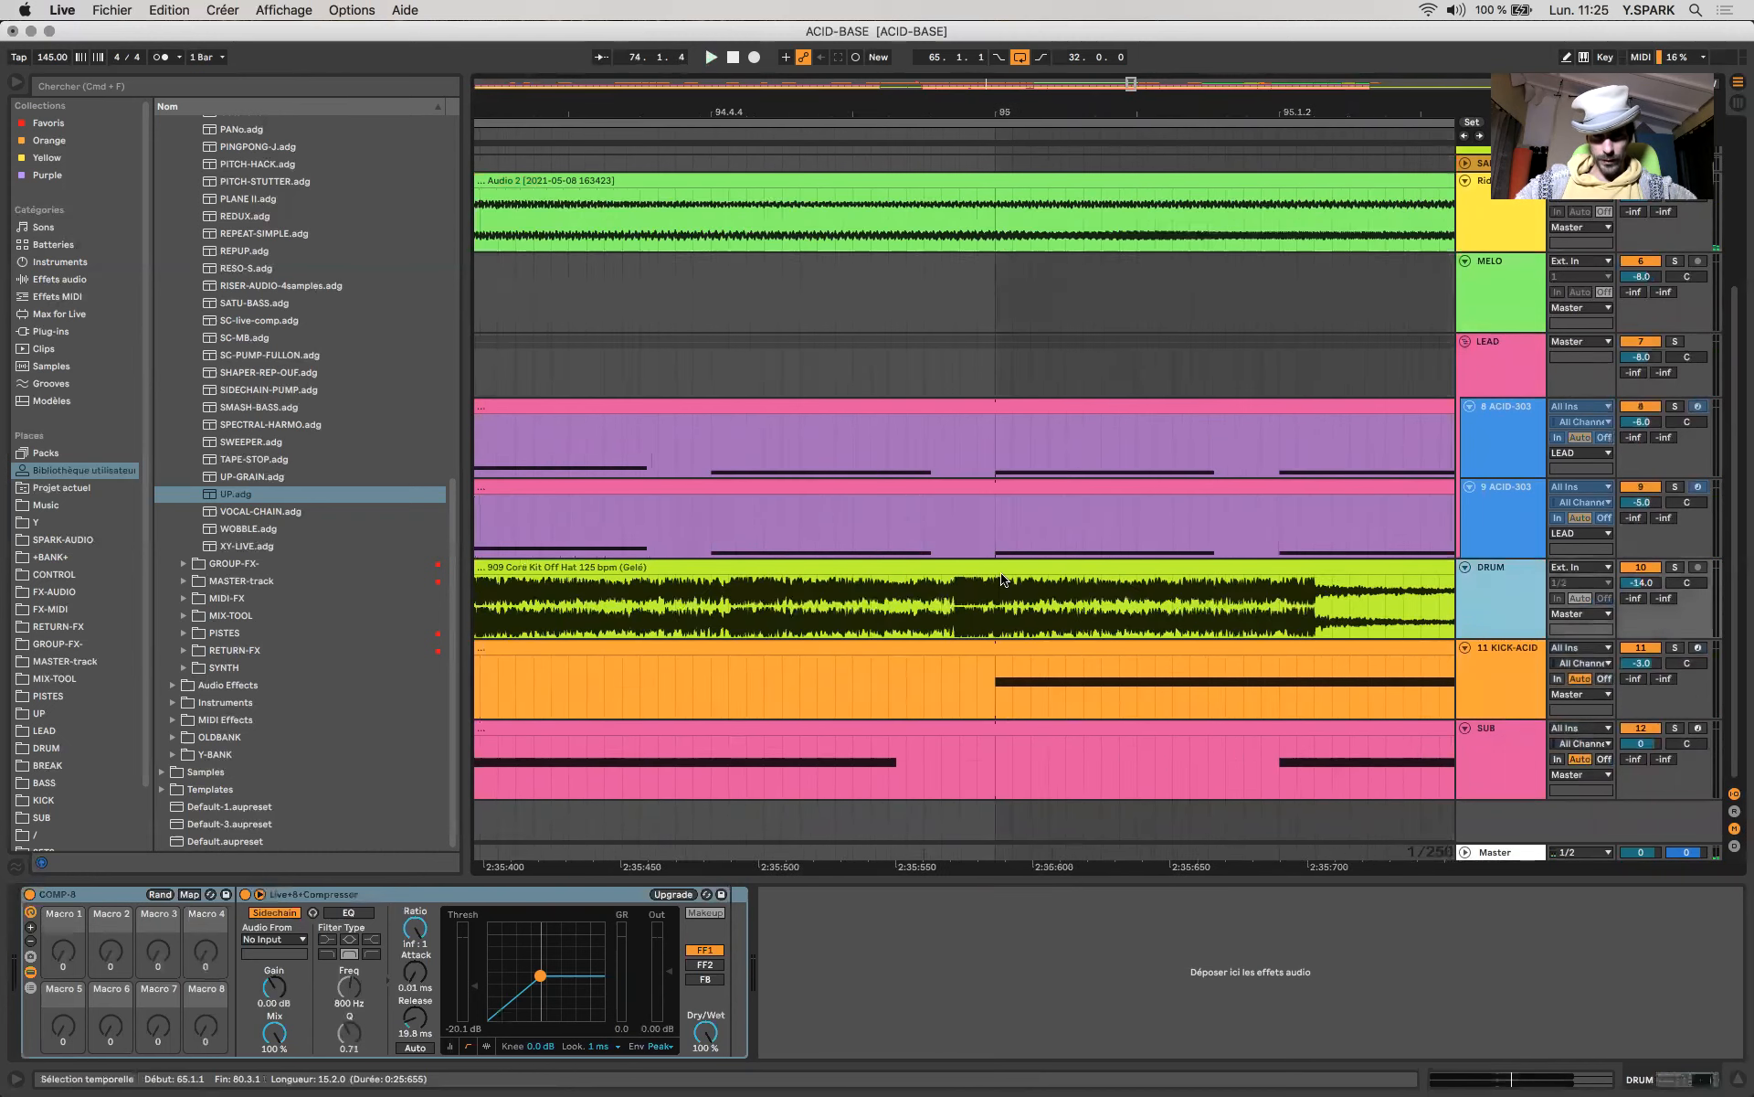
pyautogui.scroll(-6, 1002, 578)
pyautogui.scroll(-15, 1003, 583)
pyautogui.click(1002, 570)
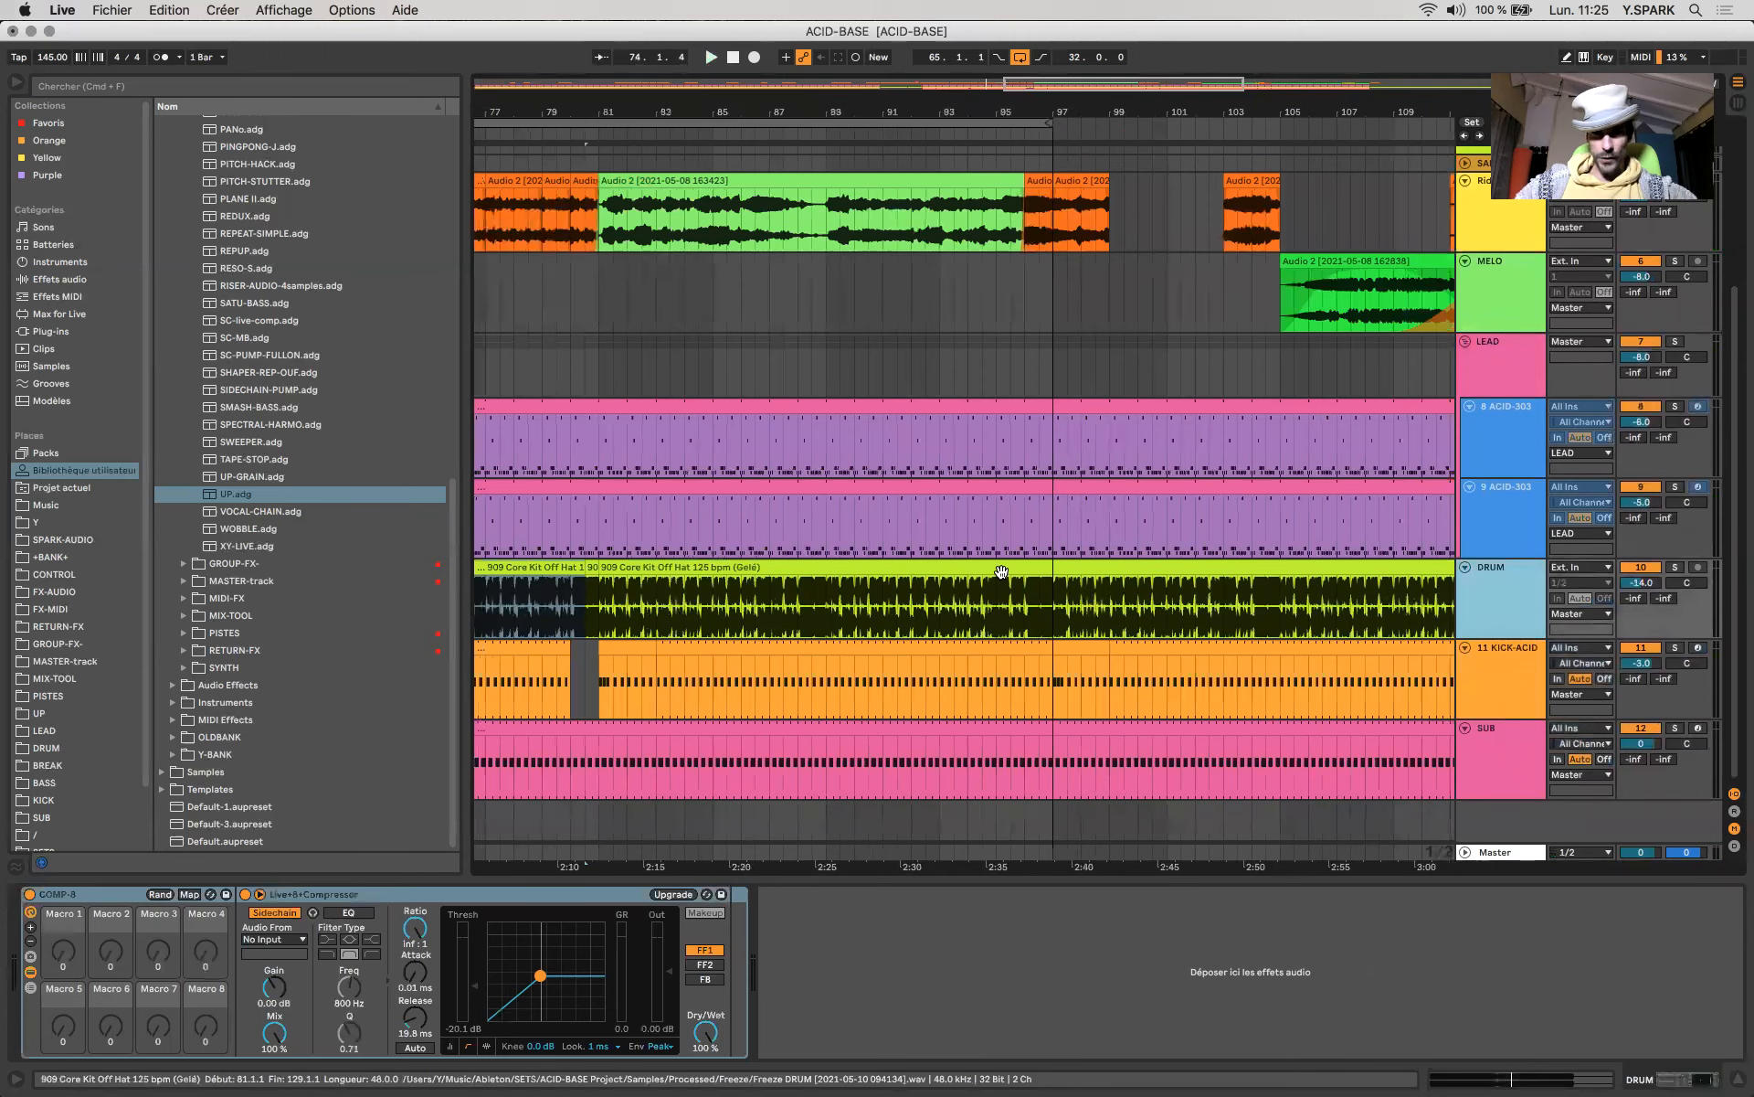
pyautogui.scroll(-6, 1002, 570)
# Extend the SUB track's MIDI clip backwards so that it starts at bar 33.
pyautogui.click(863, 696)
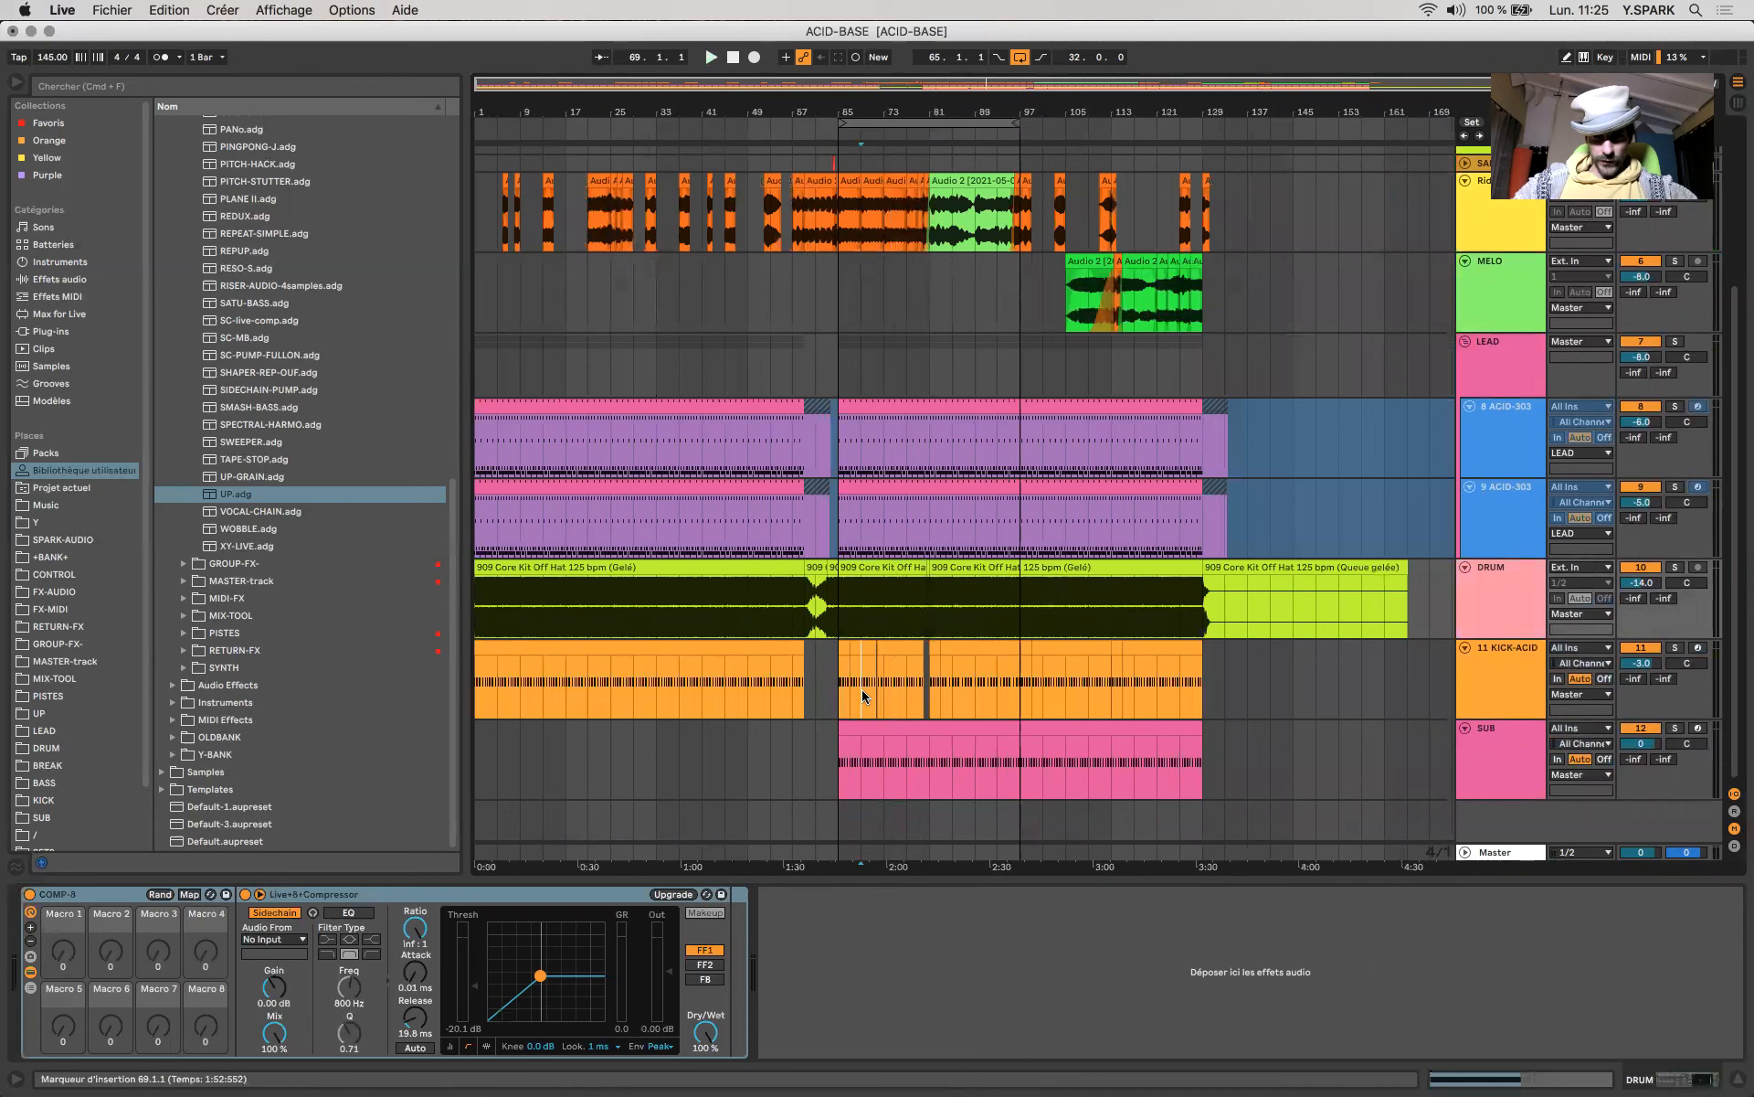
pyautogui.moveTo(839, 759); pyautogui.dragTo(569, 775)
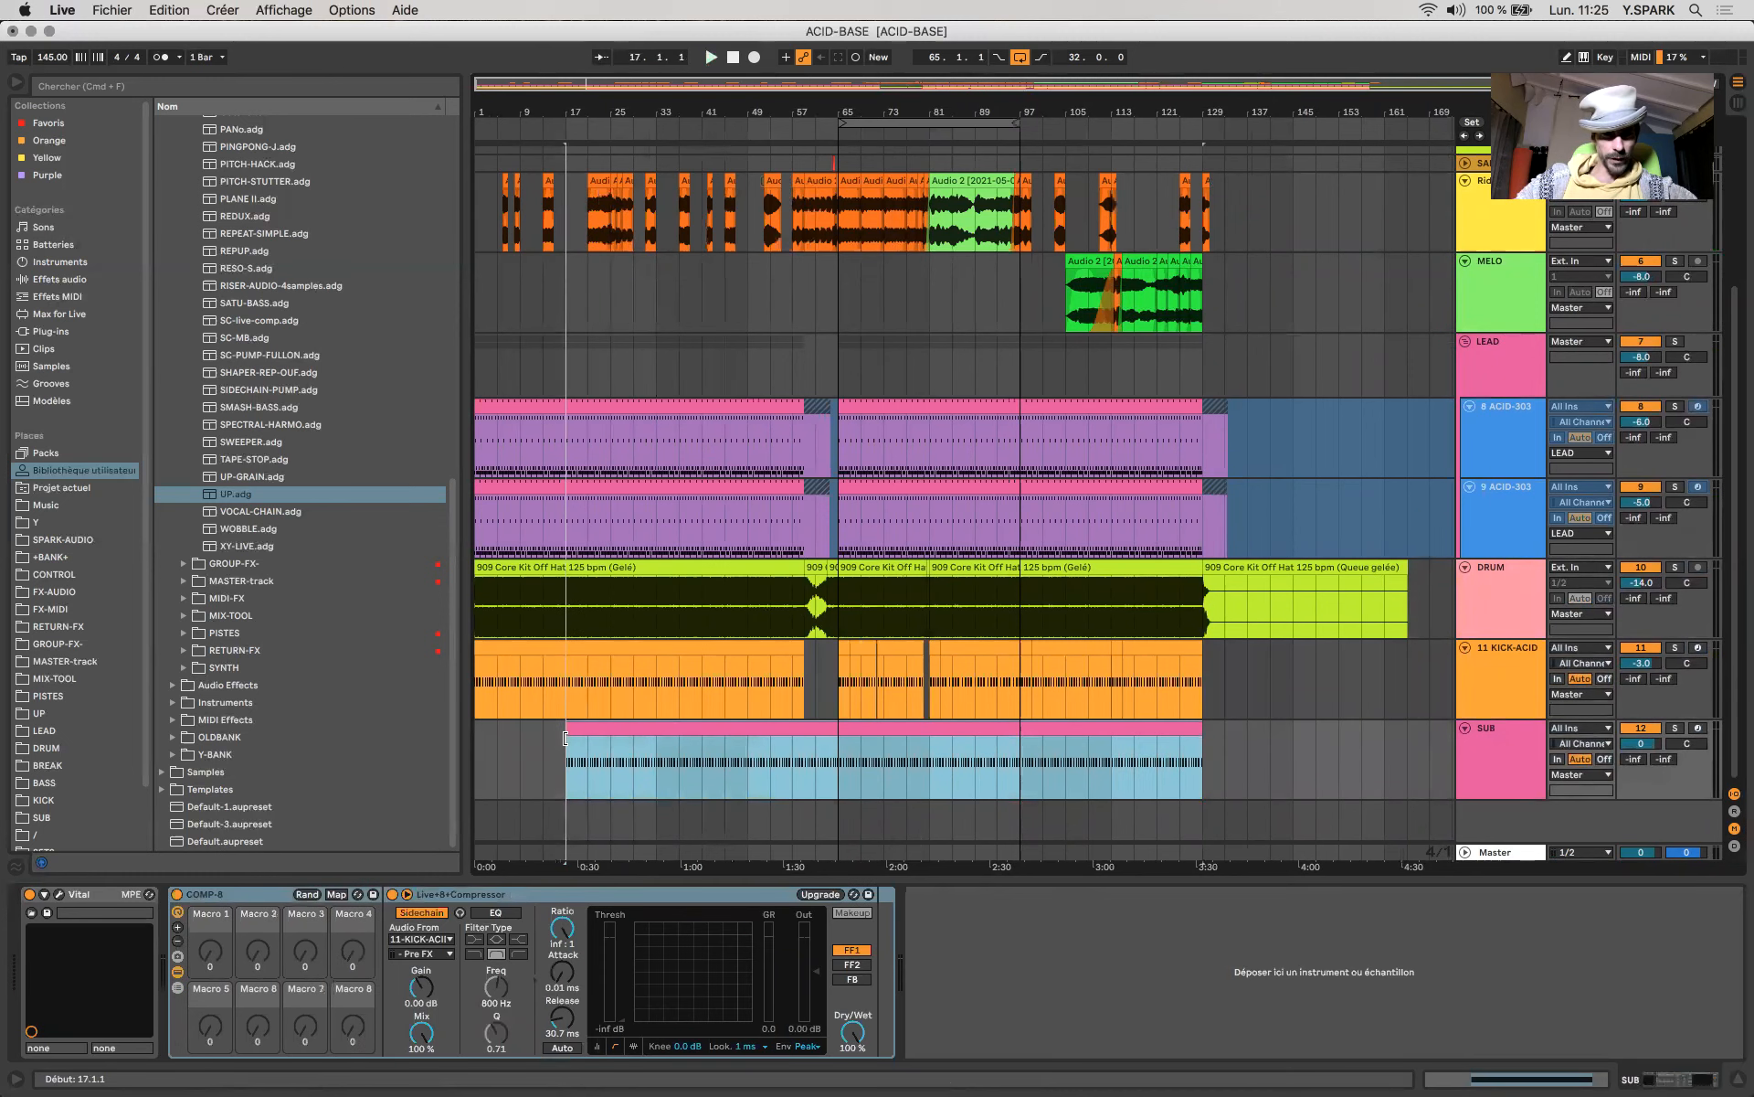
pyautogui.moveTo(633, 737); pyautogui.dragTo(655, 748)
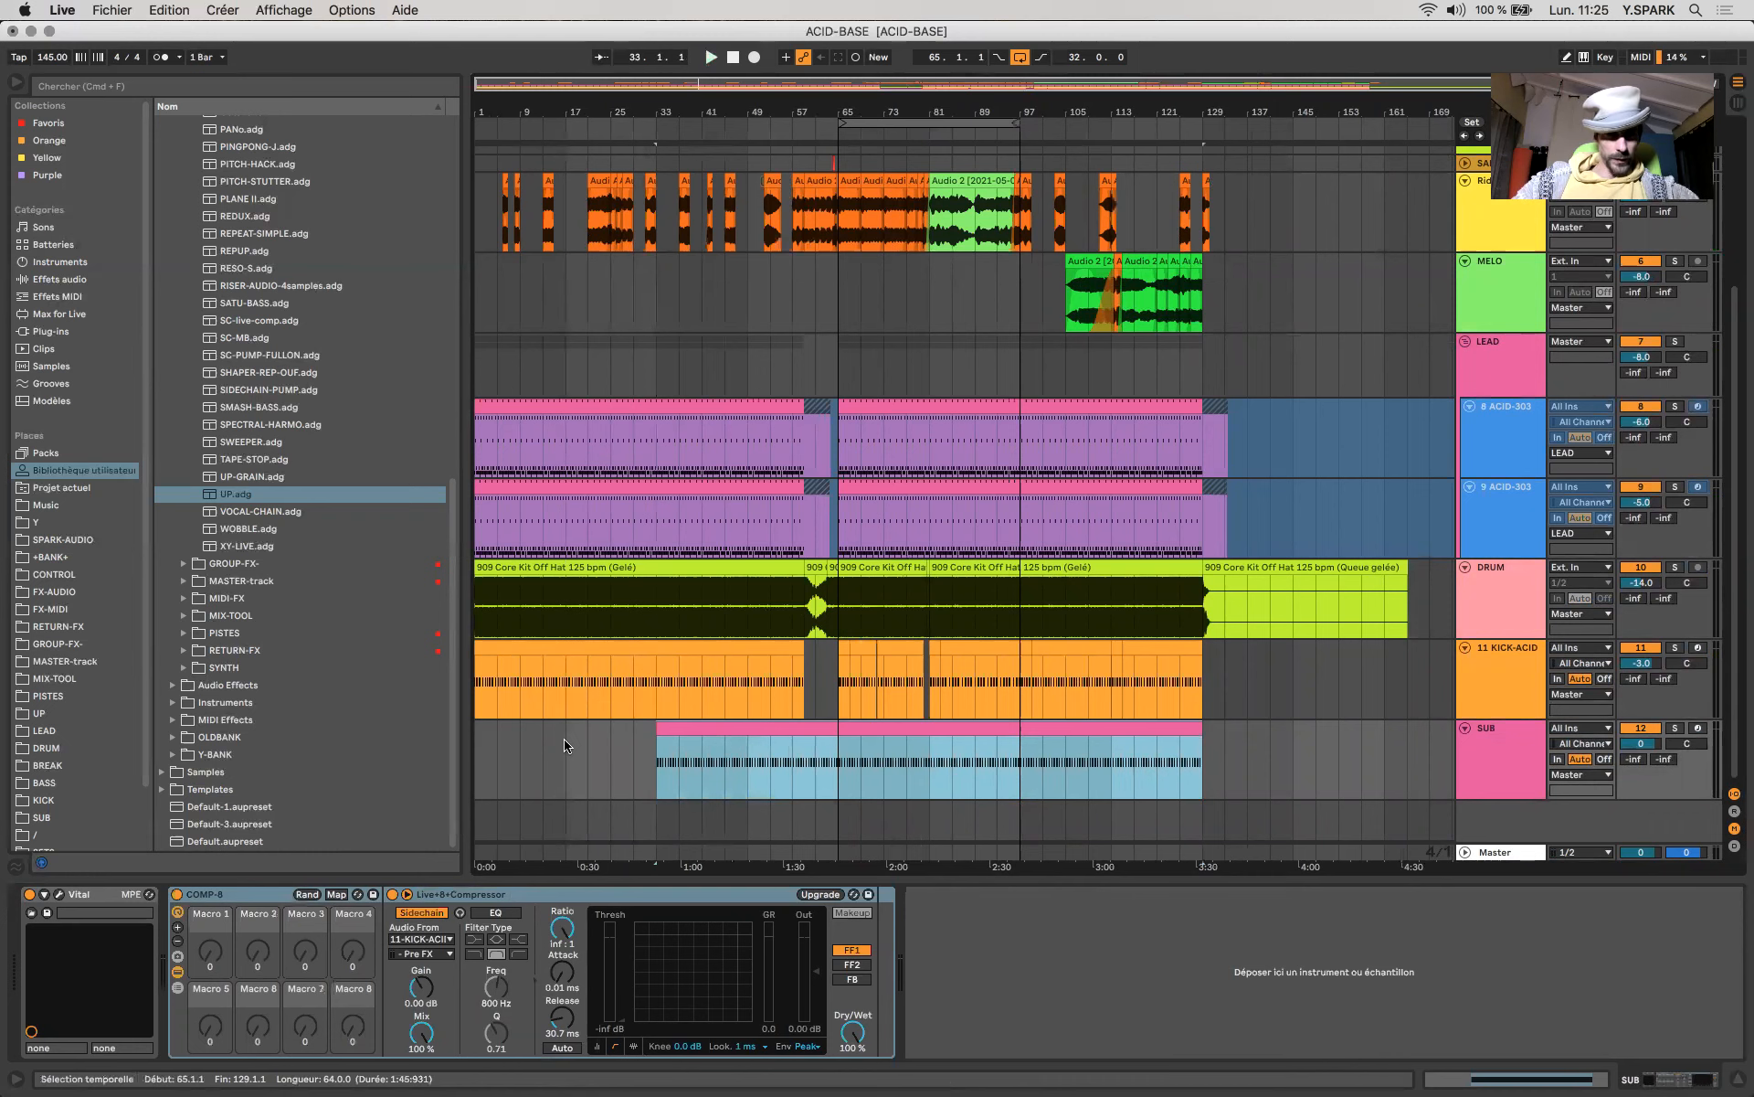
pyautogui.scroll(3, 565, 744)
pyautogui.scroll(-4, 584, 693)
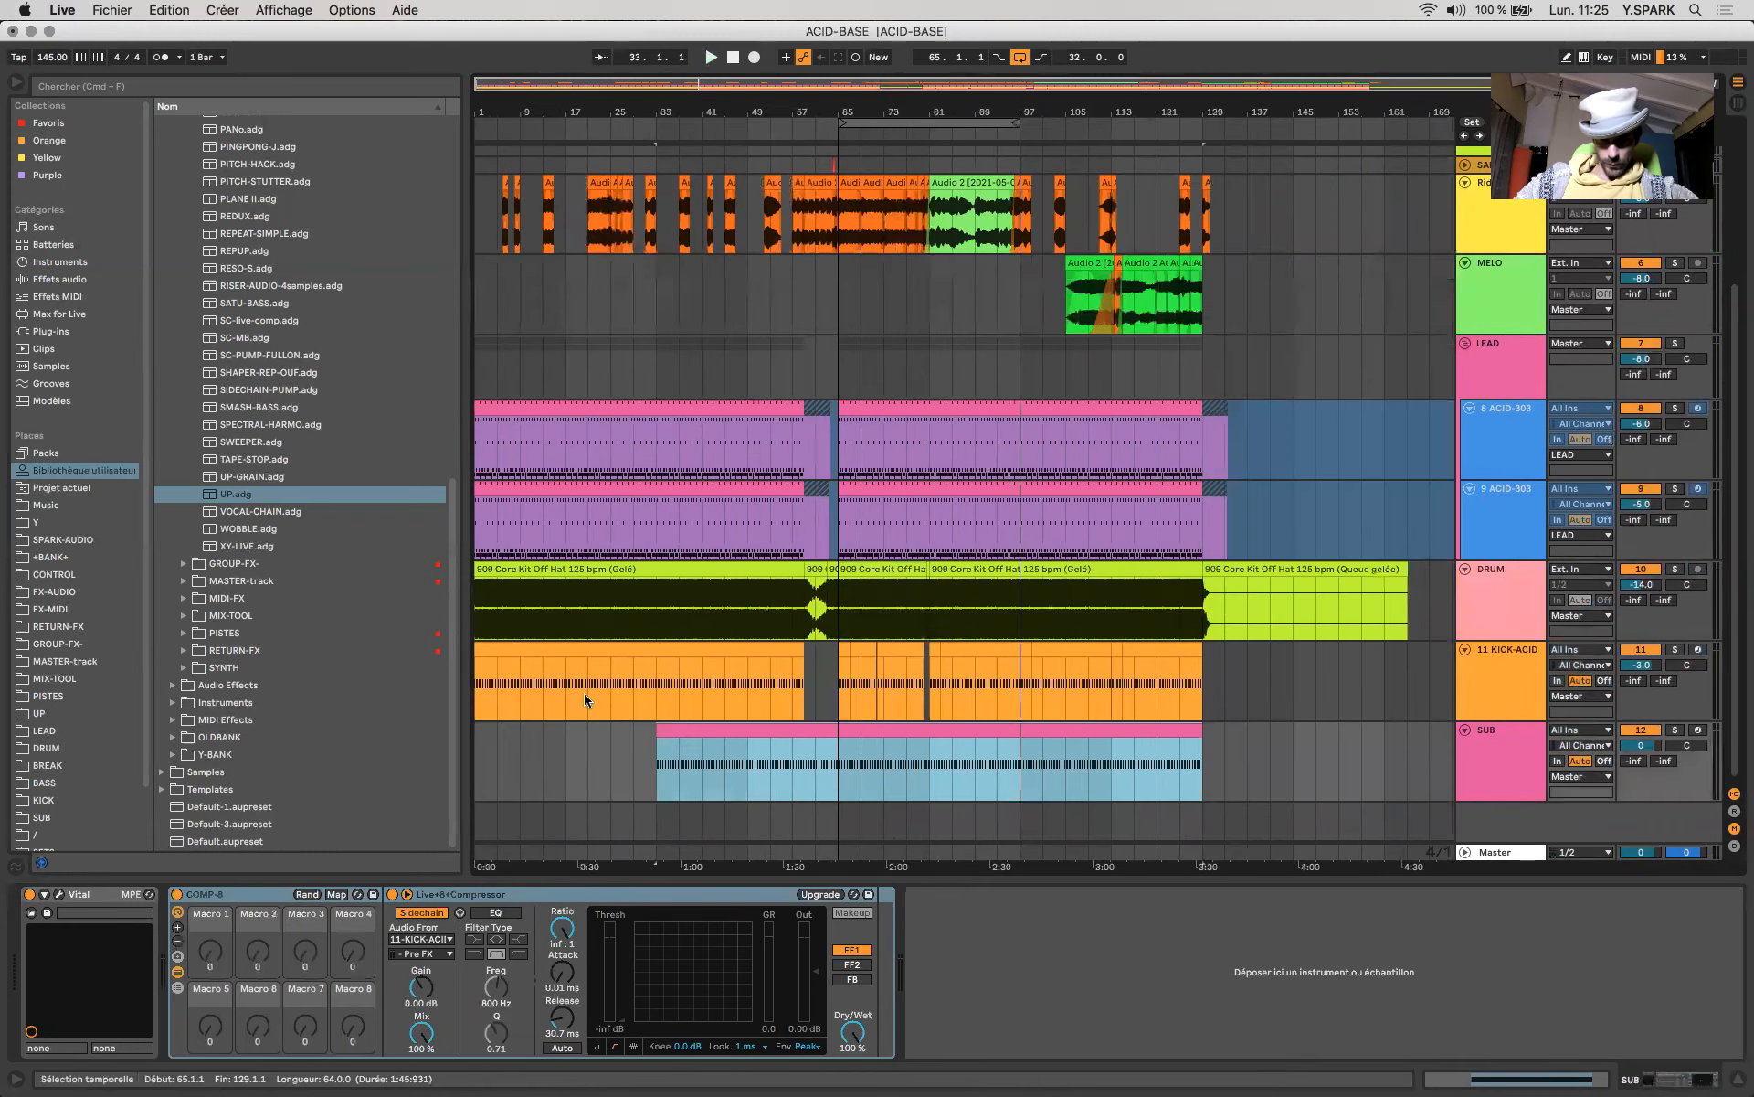
# Shorten the intro clips so the KICK-ACID clip starts at bar 17 and the DRUM clip starts at bar 9.
pyautogui.moveTo(478, 642); pyautogui.dragTo(565, 664)
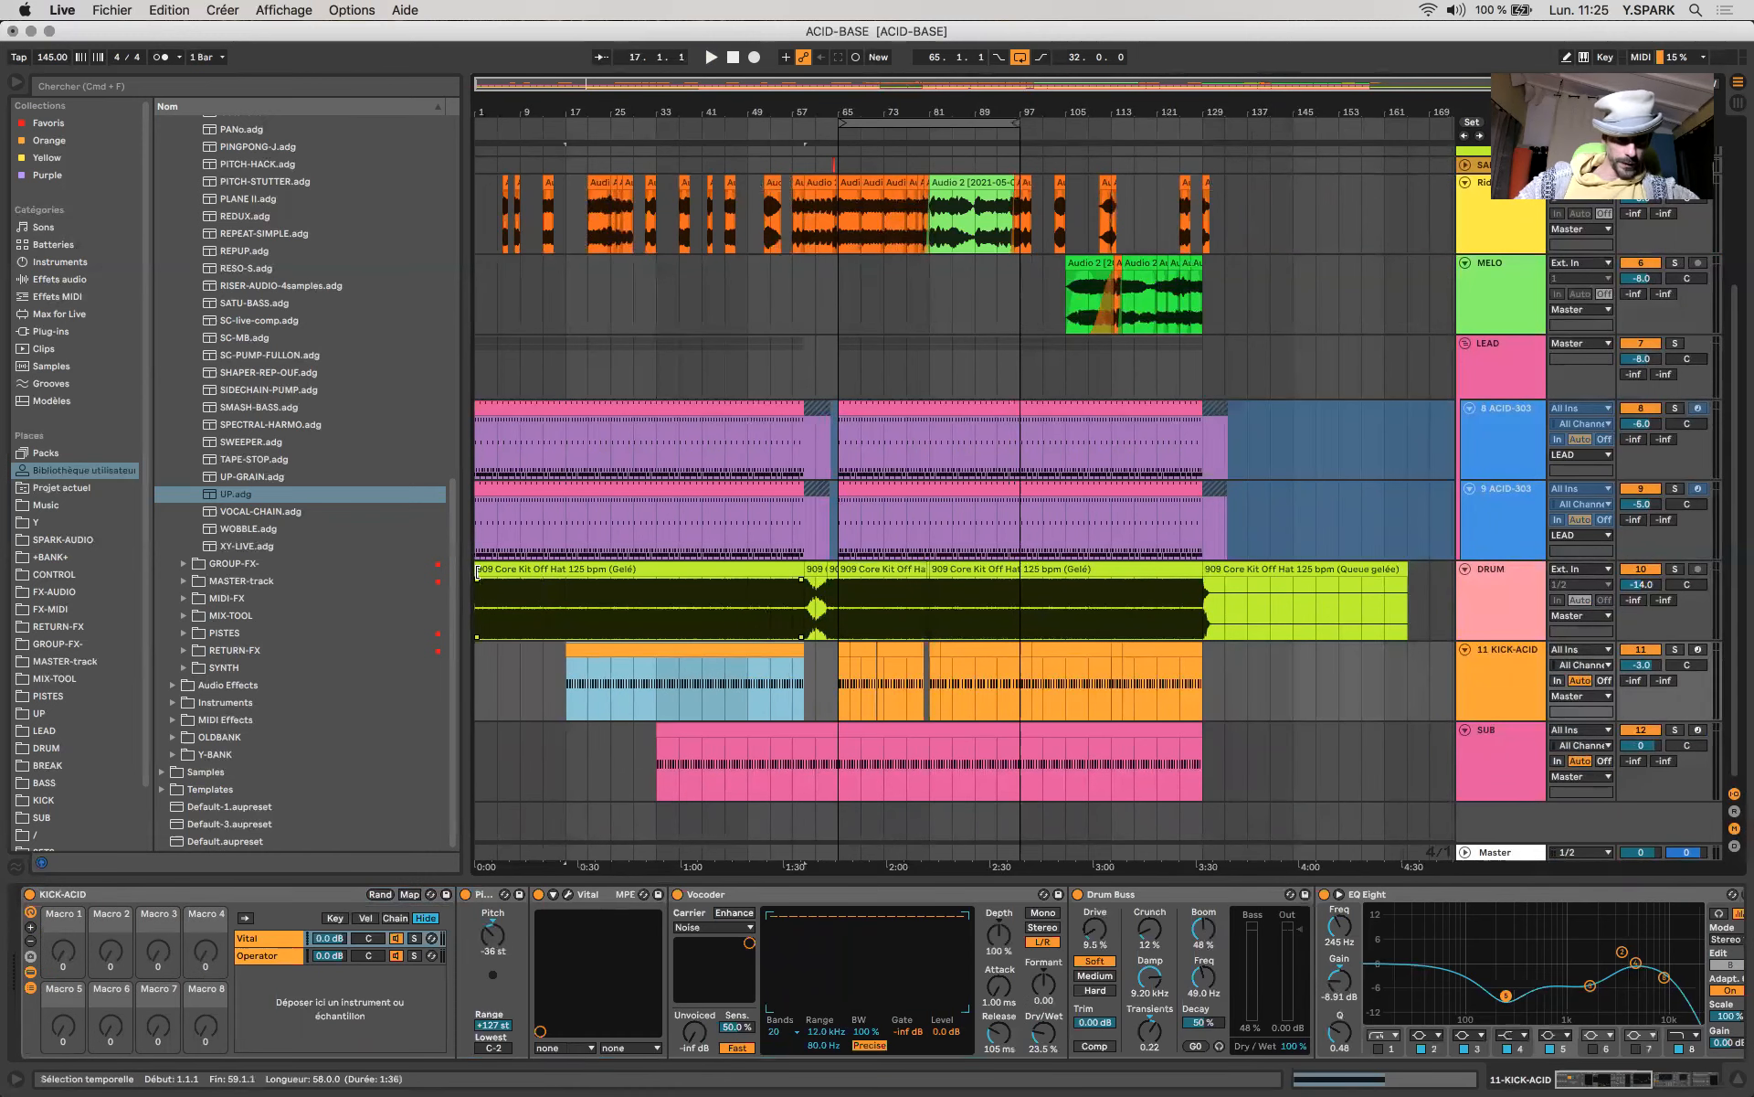
pyautogui.moveTo(477, 573); pyautogui.dragTo(522, 586)
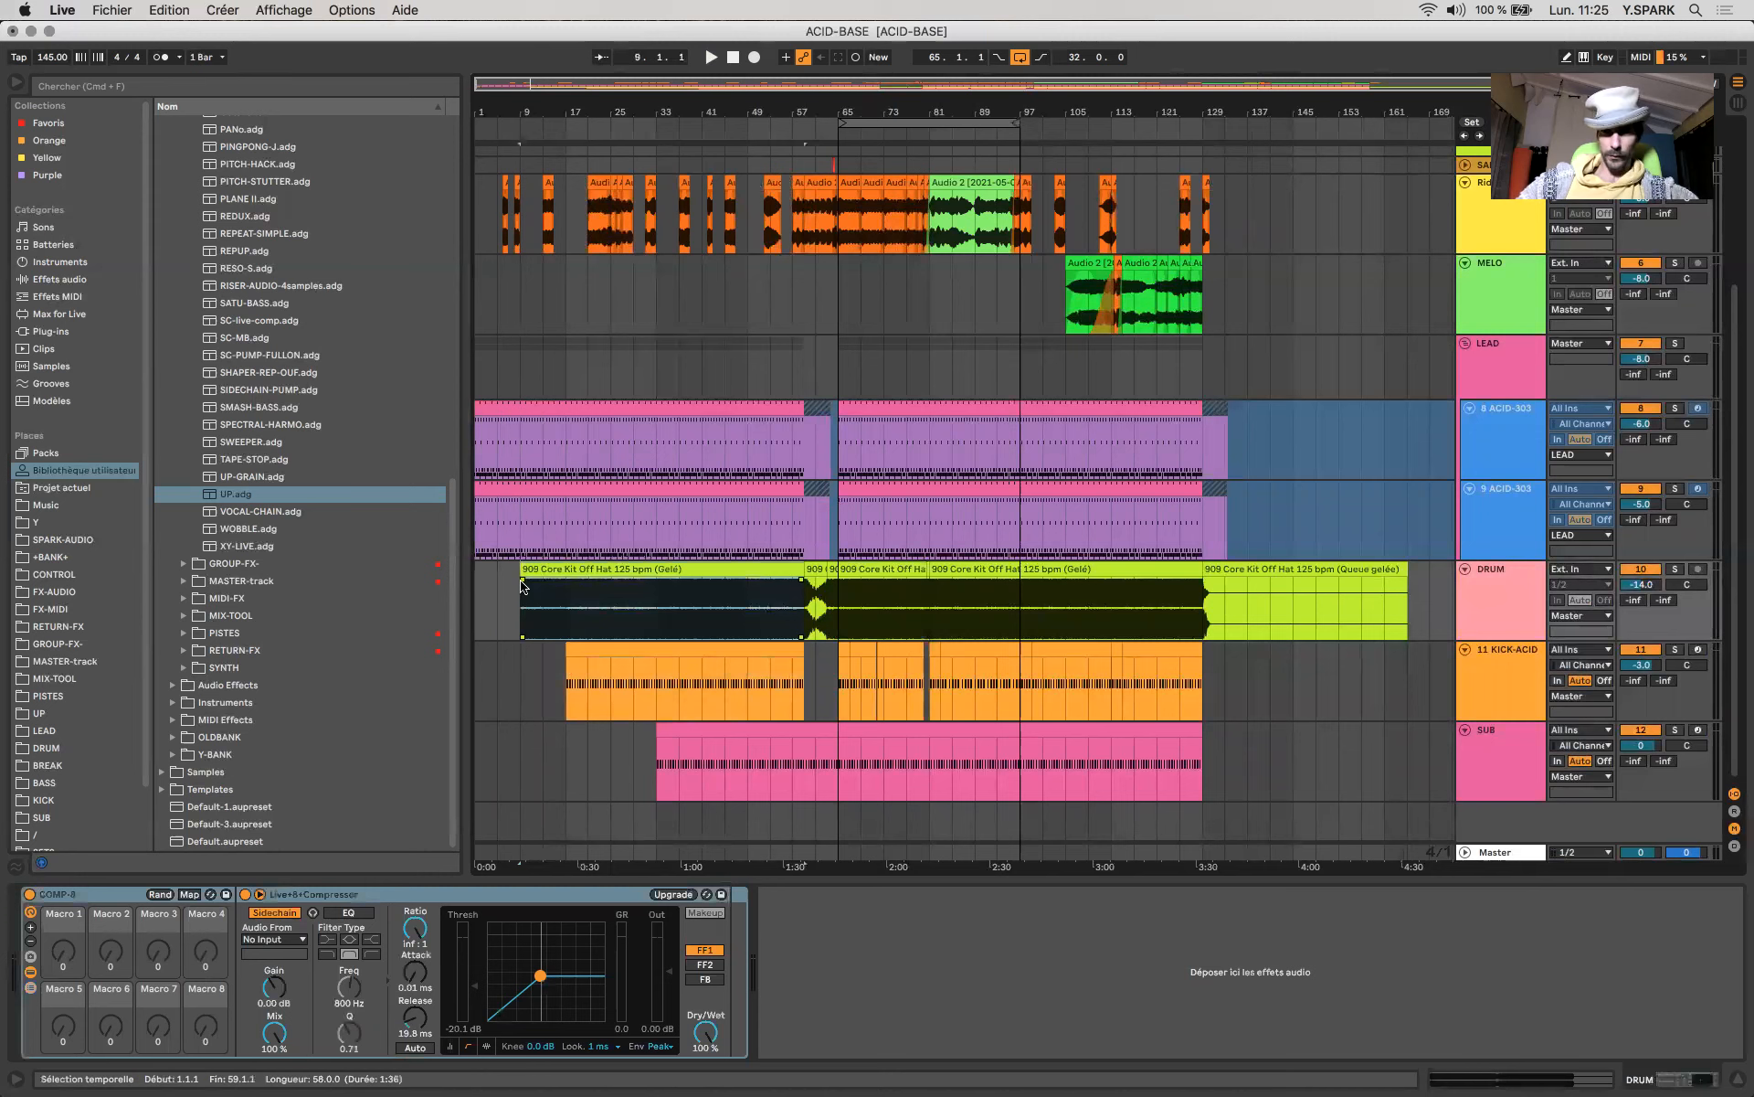
# Review the Rid+ clips in bars 5 to 61, the Rid+ and MELO clips from bar 105, and the LEAD group's devices.
pyautogui.scroll(5, 745, 517)
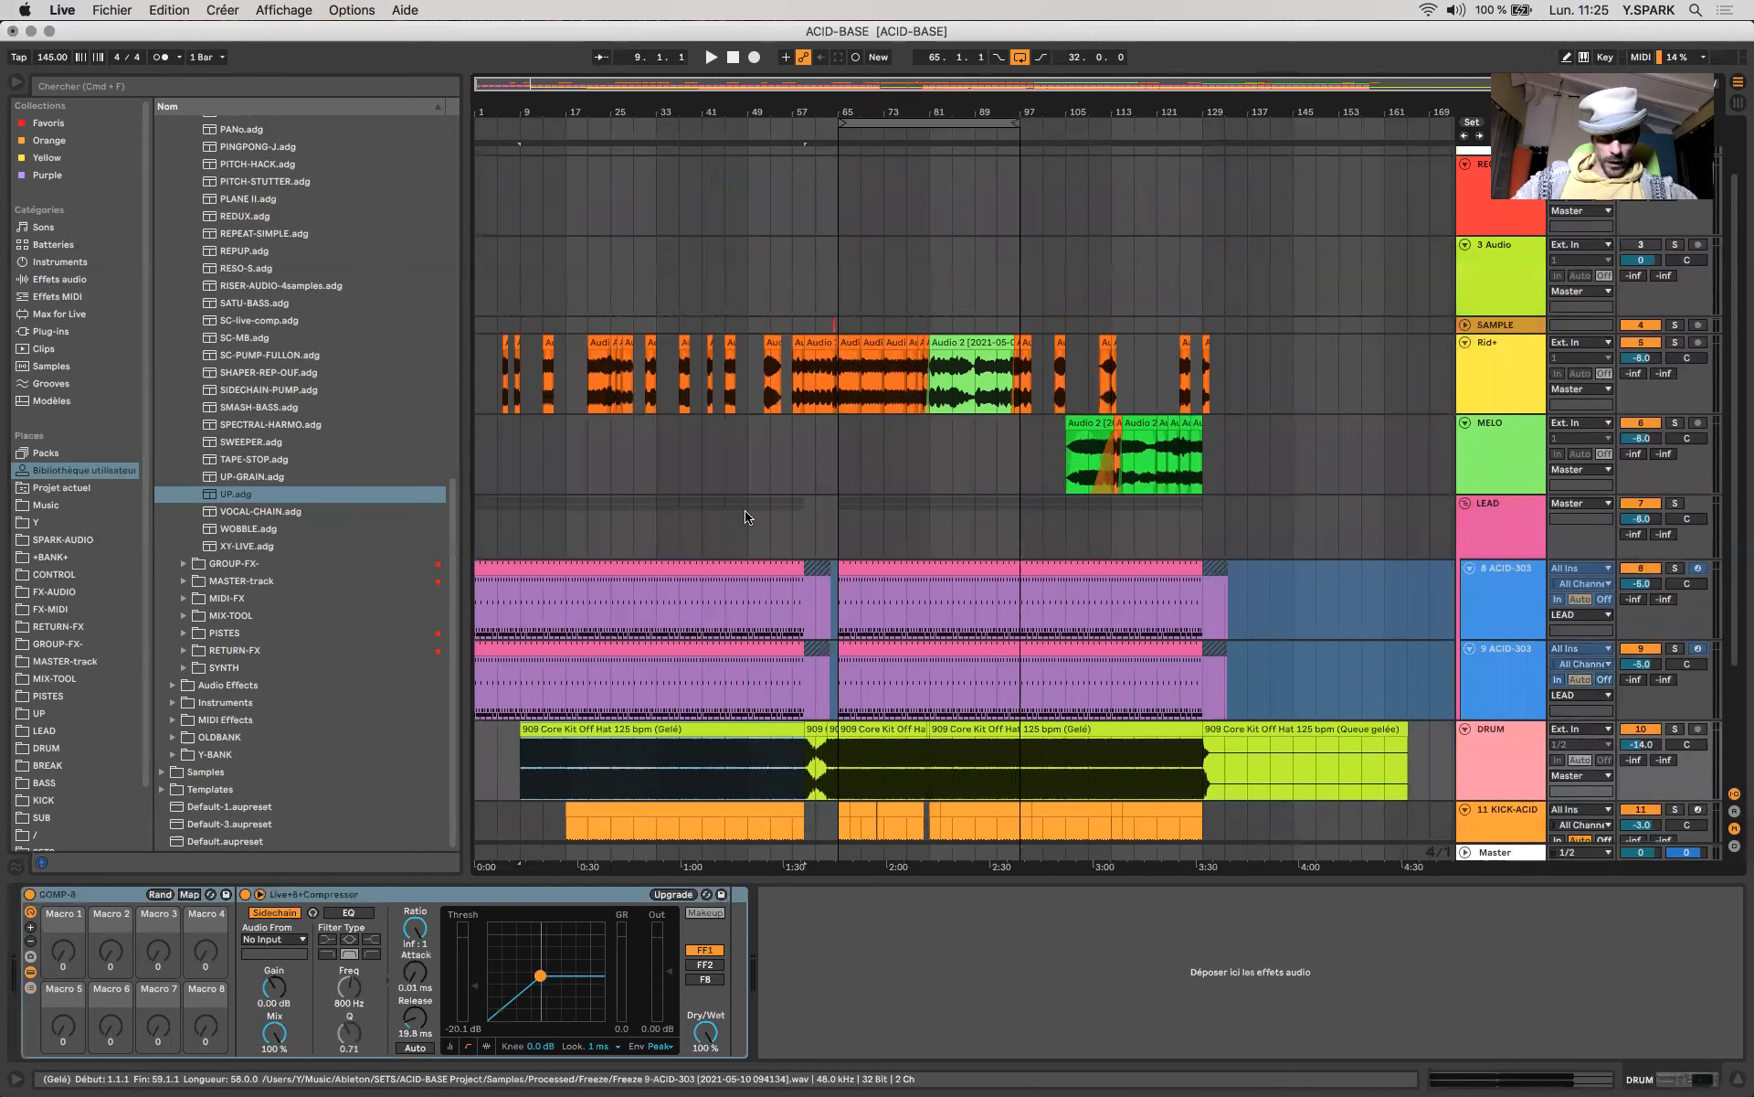
pyautogui.moveTo(878, 369); pyautogui.dragTo(766, 375)
pyautogui.moveTo(499, 376); pyautogui.dragTo(821, 380)
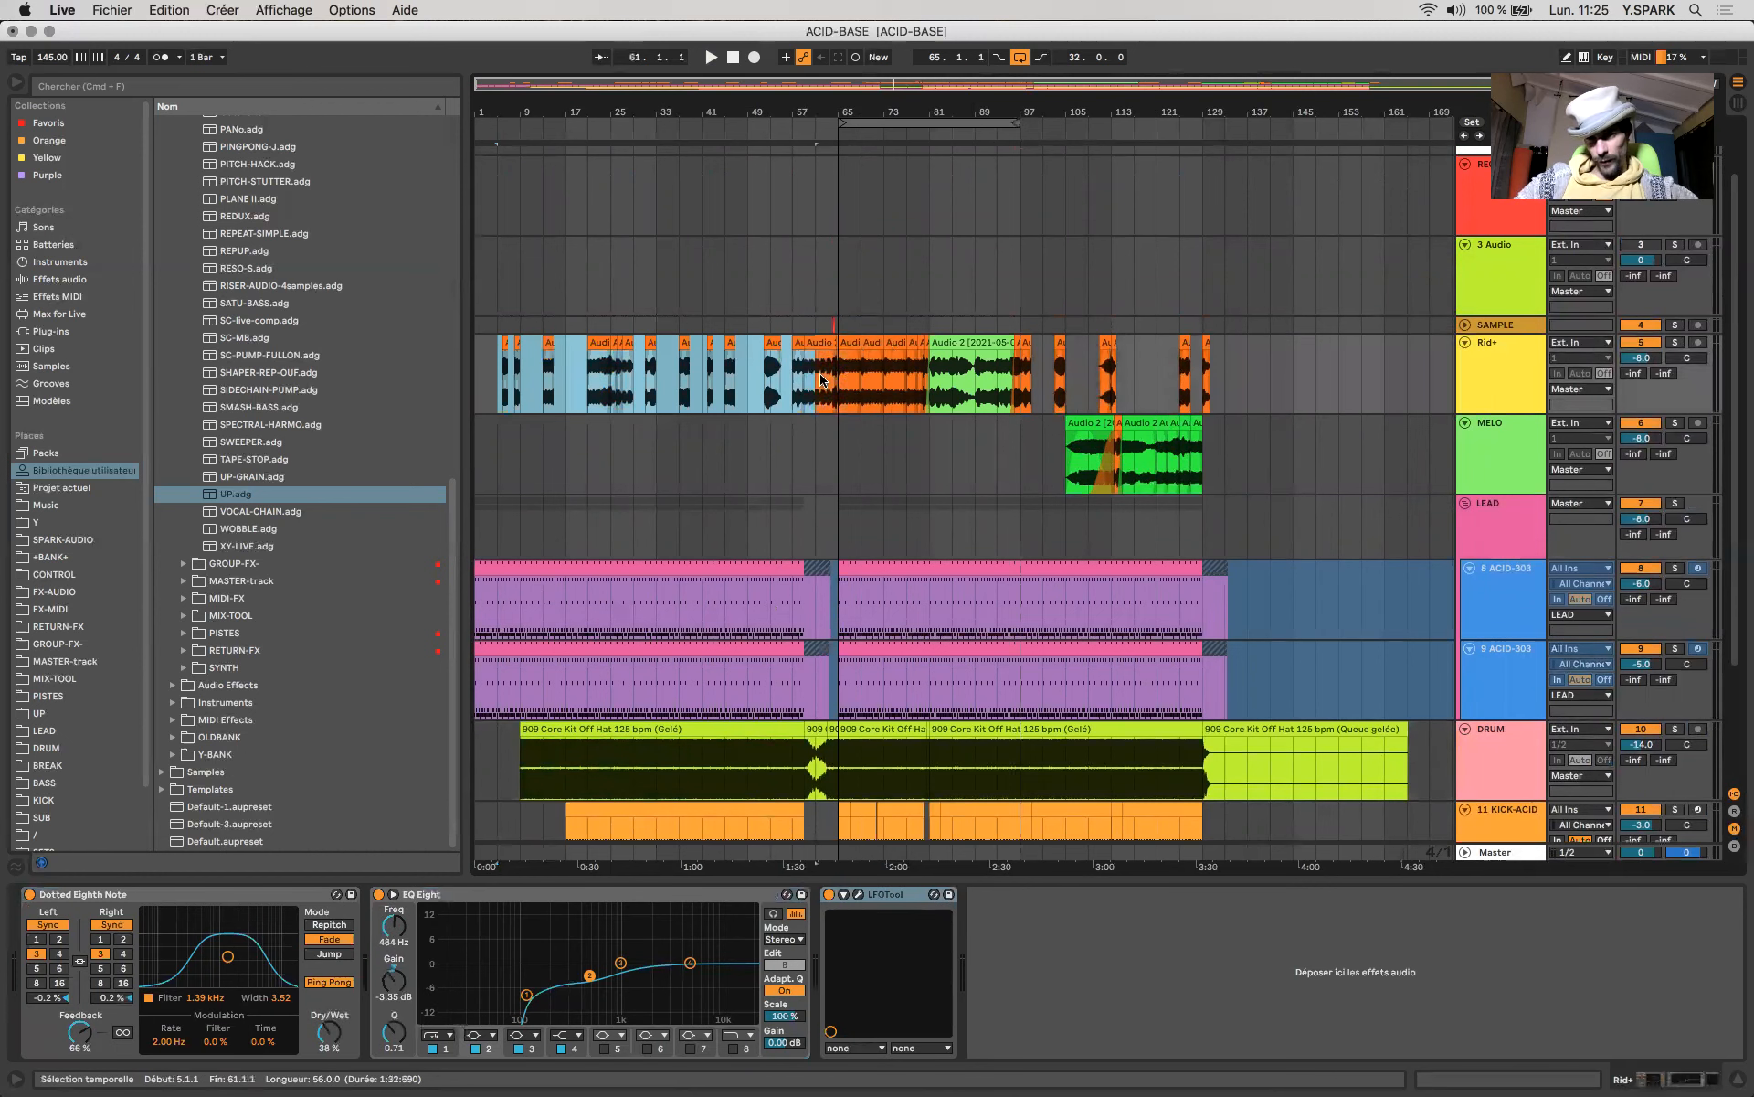
pyautogui.click(587, 366)
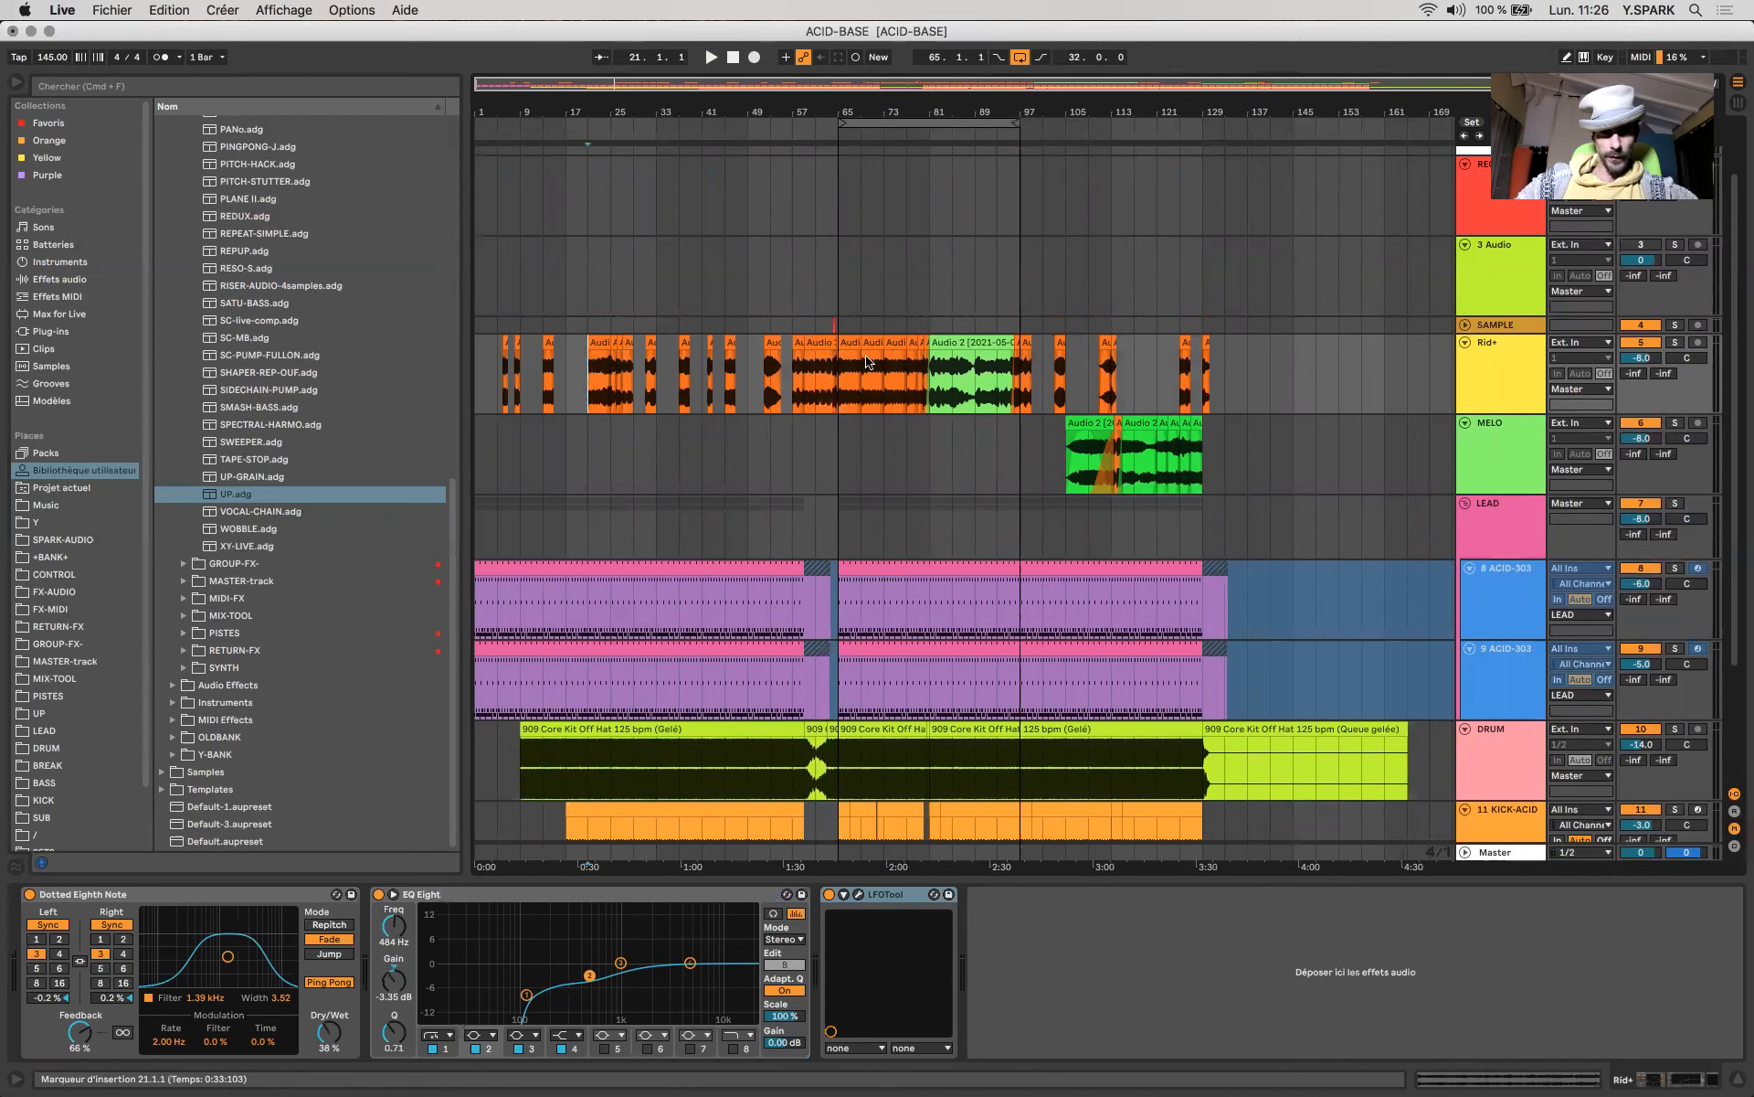
pyautogui.moveTo(1071, 385); pyautogui.dragTo(1208, 477)
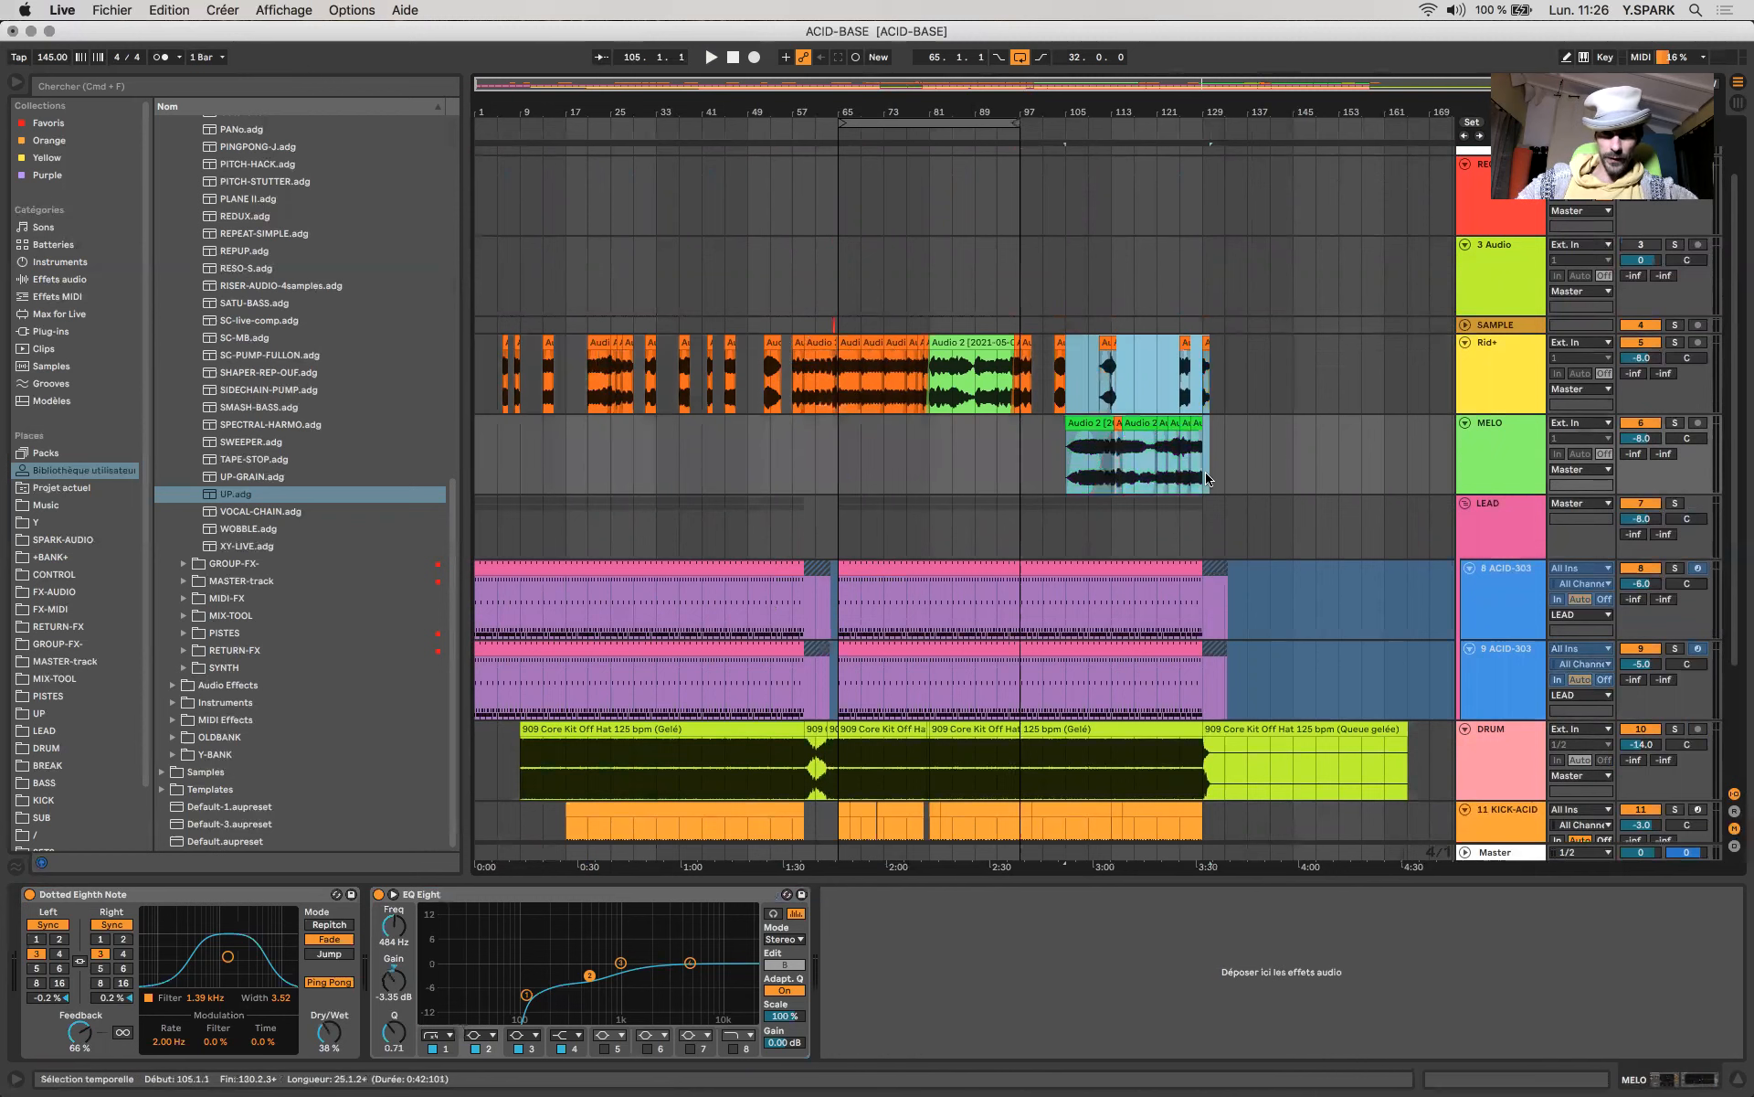
pyautogui.click(945, 513)
pyautogui.scroll(-4, 945, 512)
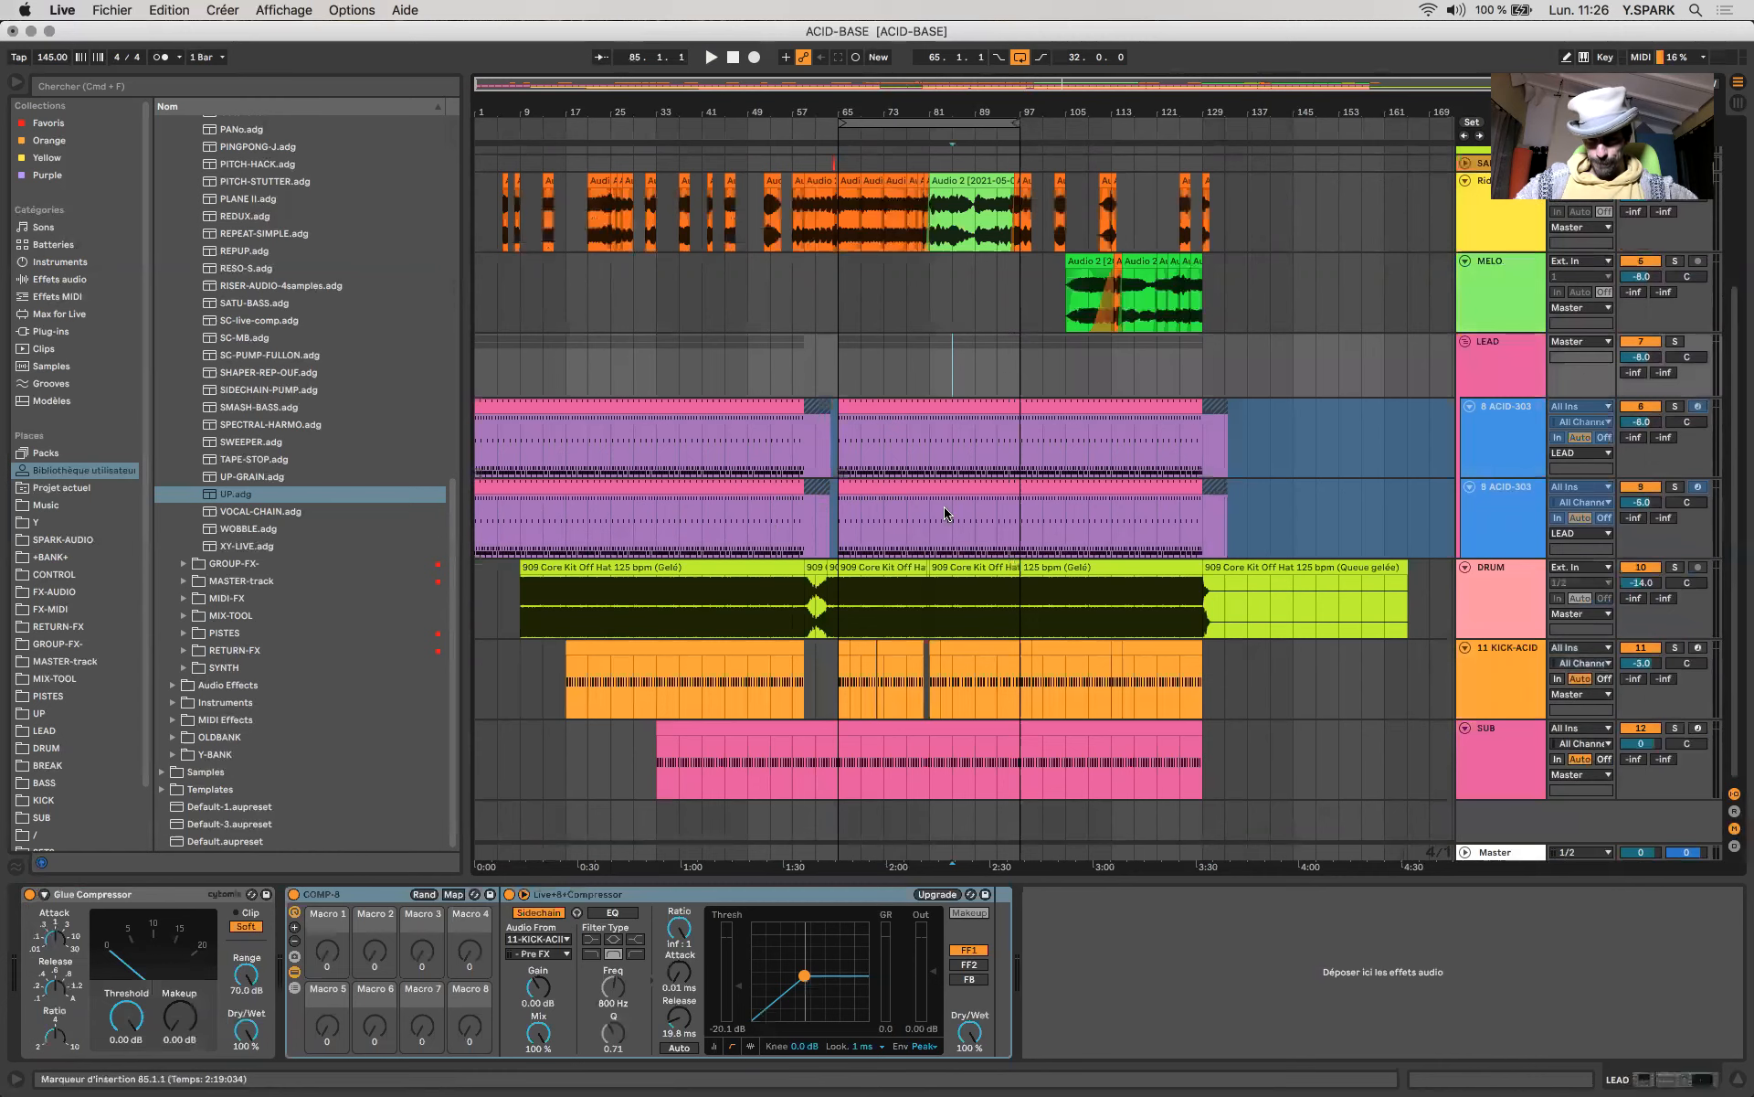
# Solo the DRUM track and listen to its frozen tail clip from bar 129.
pyautogui.click(1294, 567)
pyautogui.scroll(10, 1185, 637)
pyautogui.click(1353, 621)
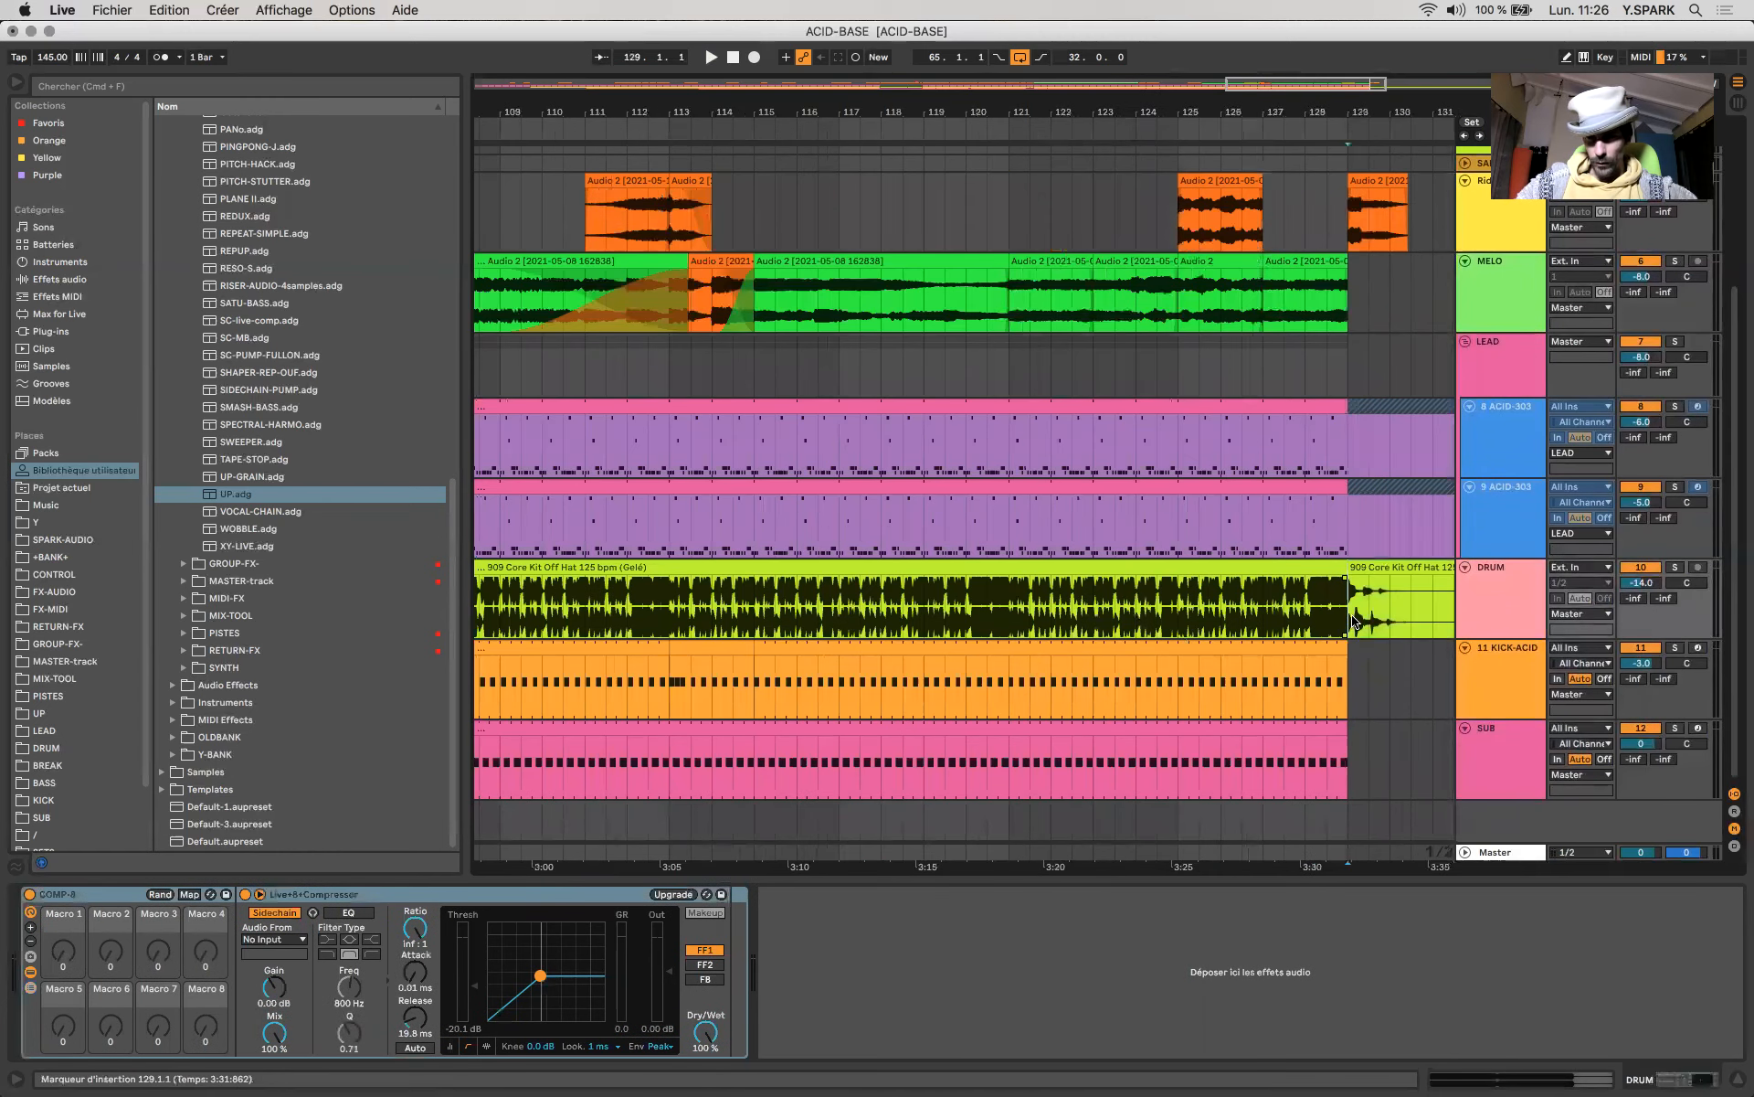
pyautogui.hscroll(5, 1353, 620)
pyautogui.click(1675, 567)
pyautogui.press('space')
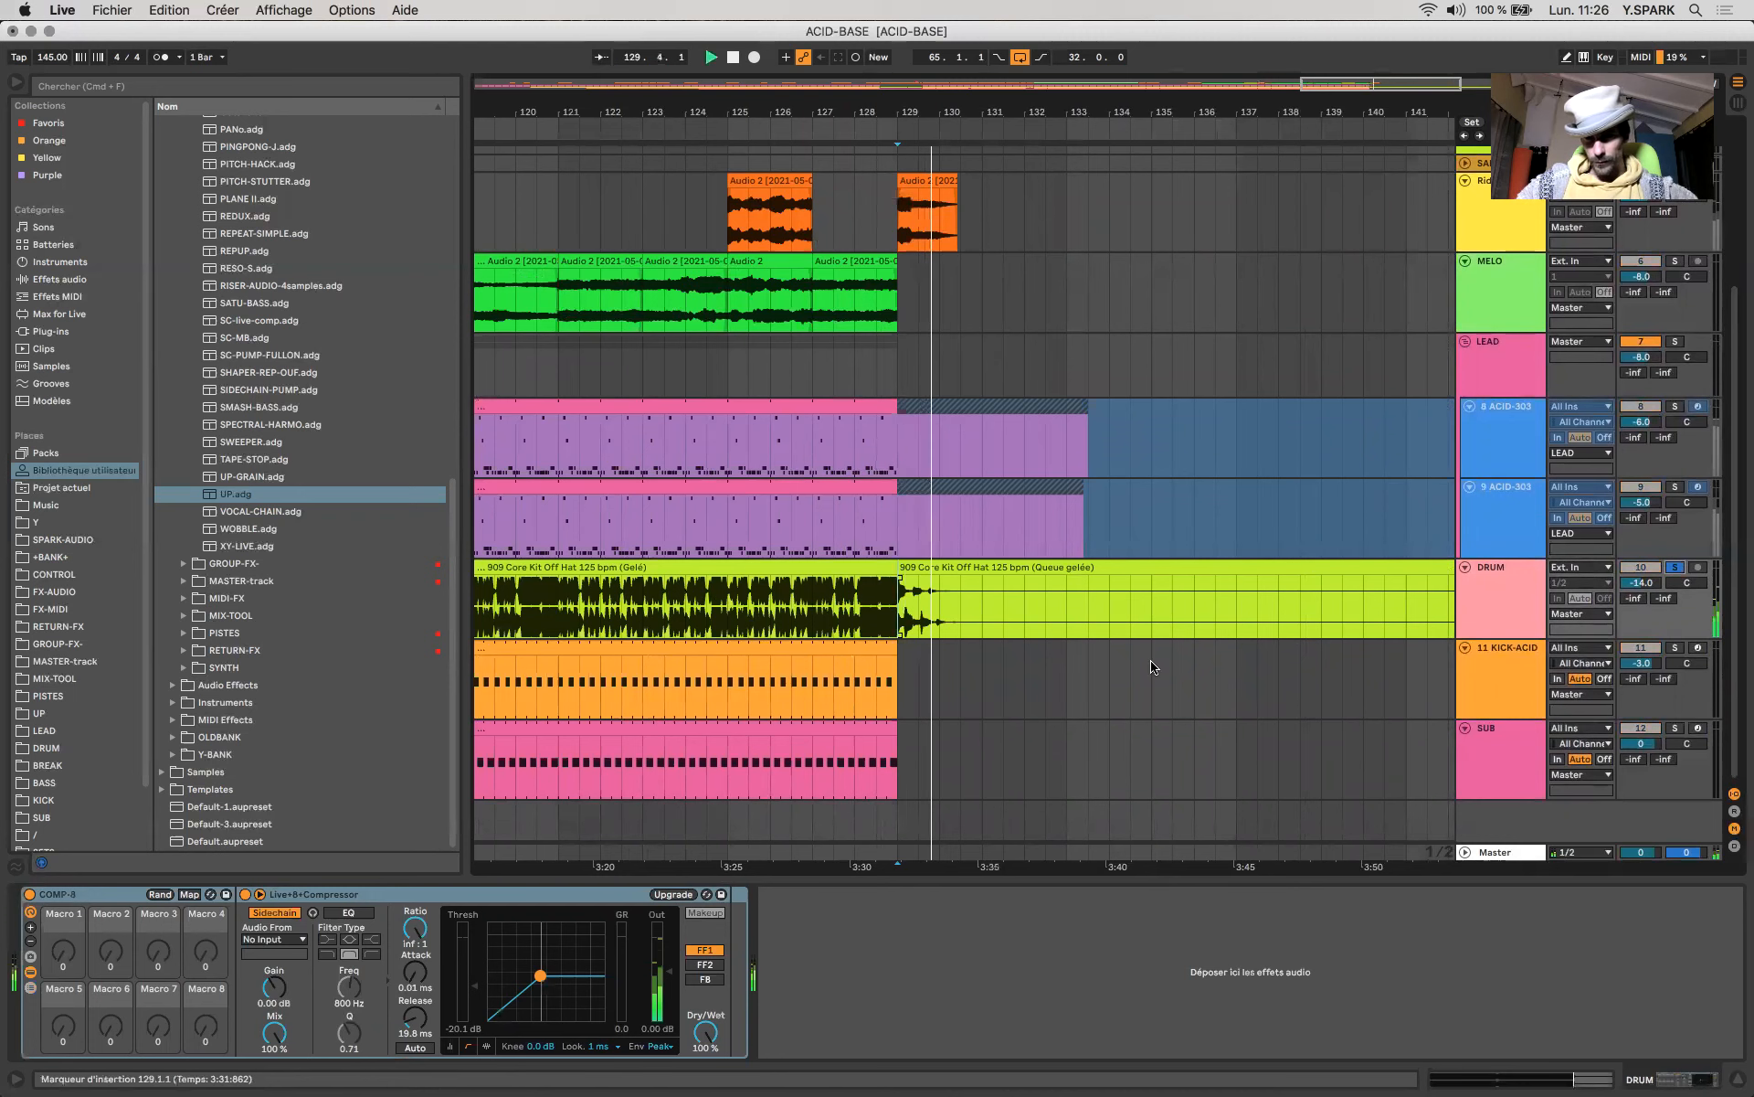
pyautogui.scroll(-8, 1152, 663)
pyautogui.press('space')
# Move the DRUM tail from bars 129–133 to bars 1–5 and delete the rest of the tail clip from bar 133.
pyautogui.moveTo(1124, 588); pyautogui.dragTo(1101, 594)
pyautogui.press('Delete')
pyautogui.click(1212, 563)
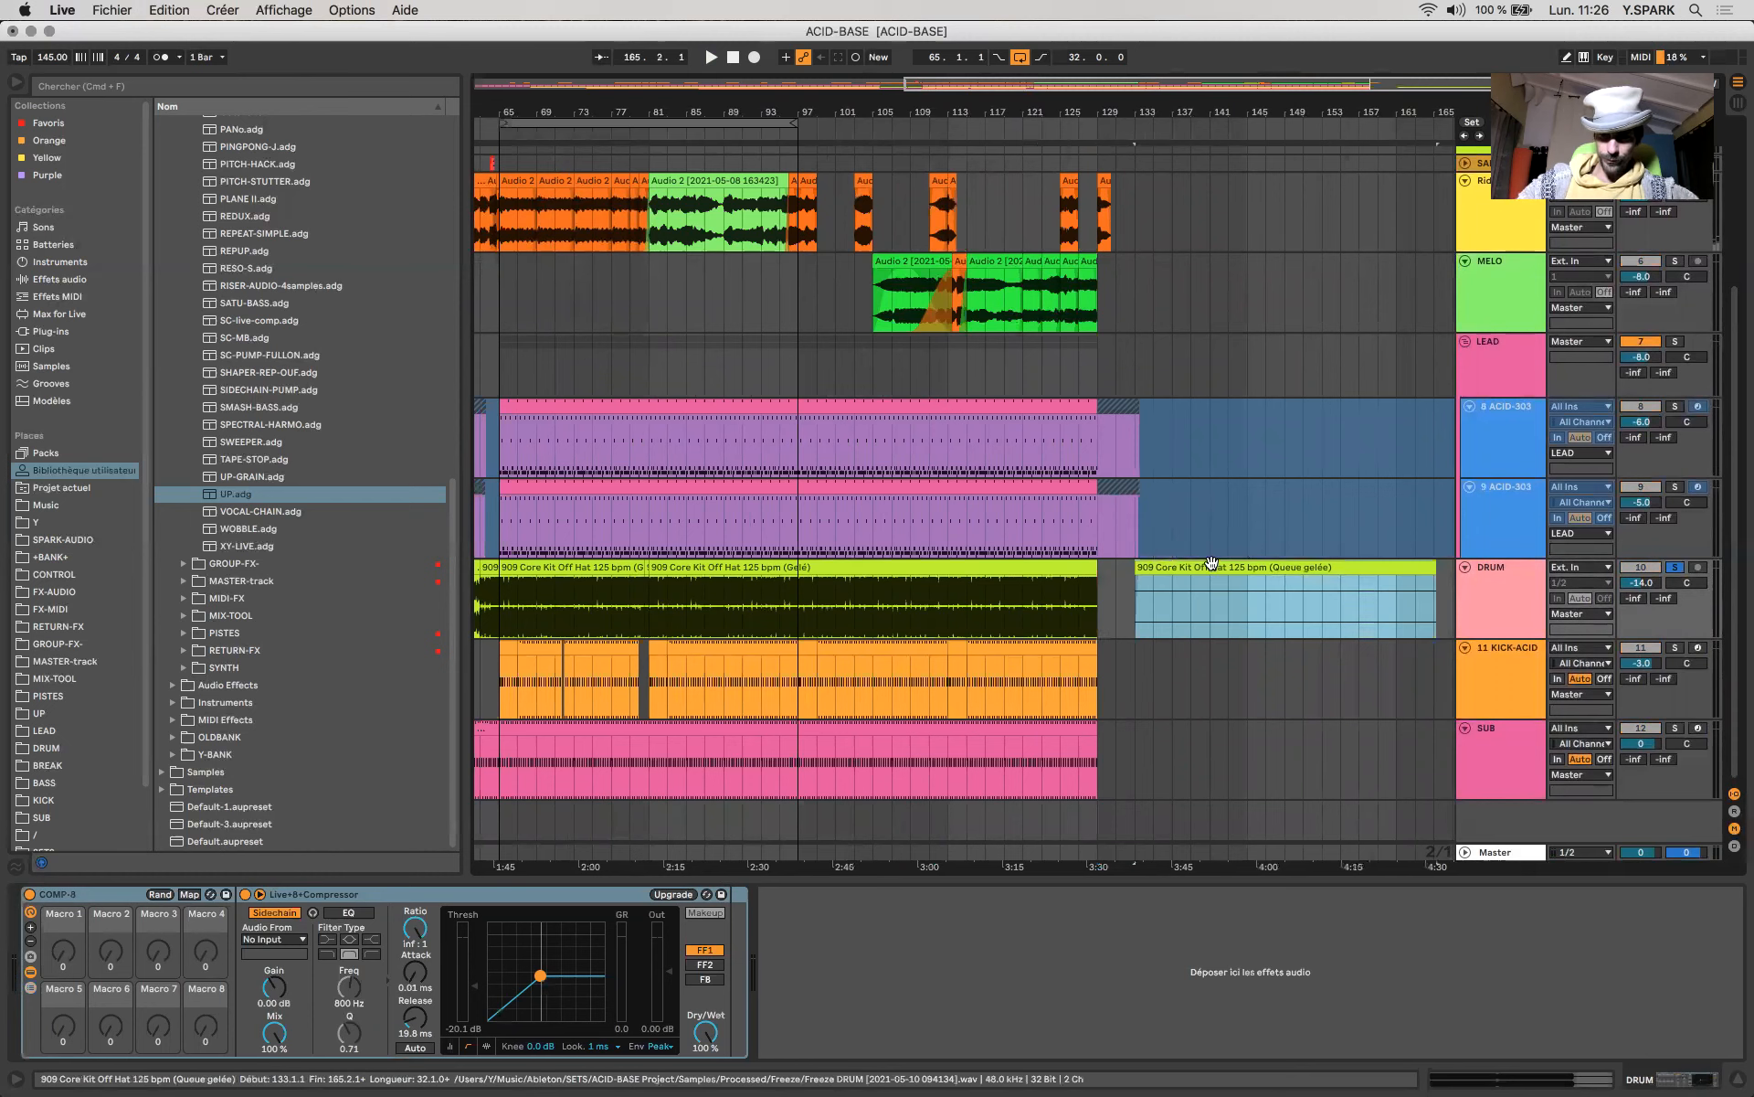
pyautogui.hscroll(-10, 627, 603)
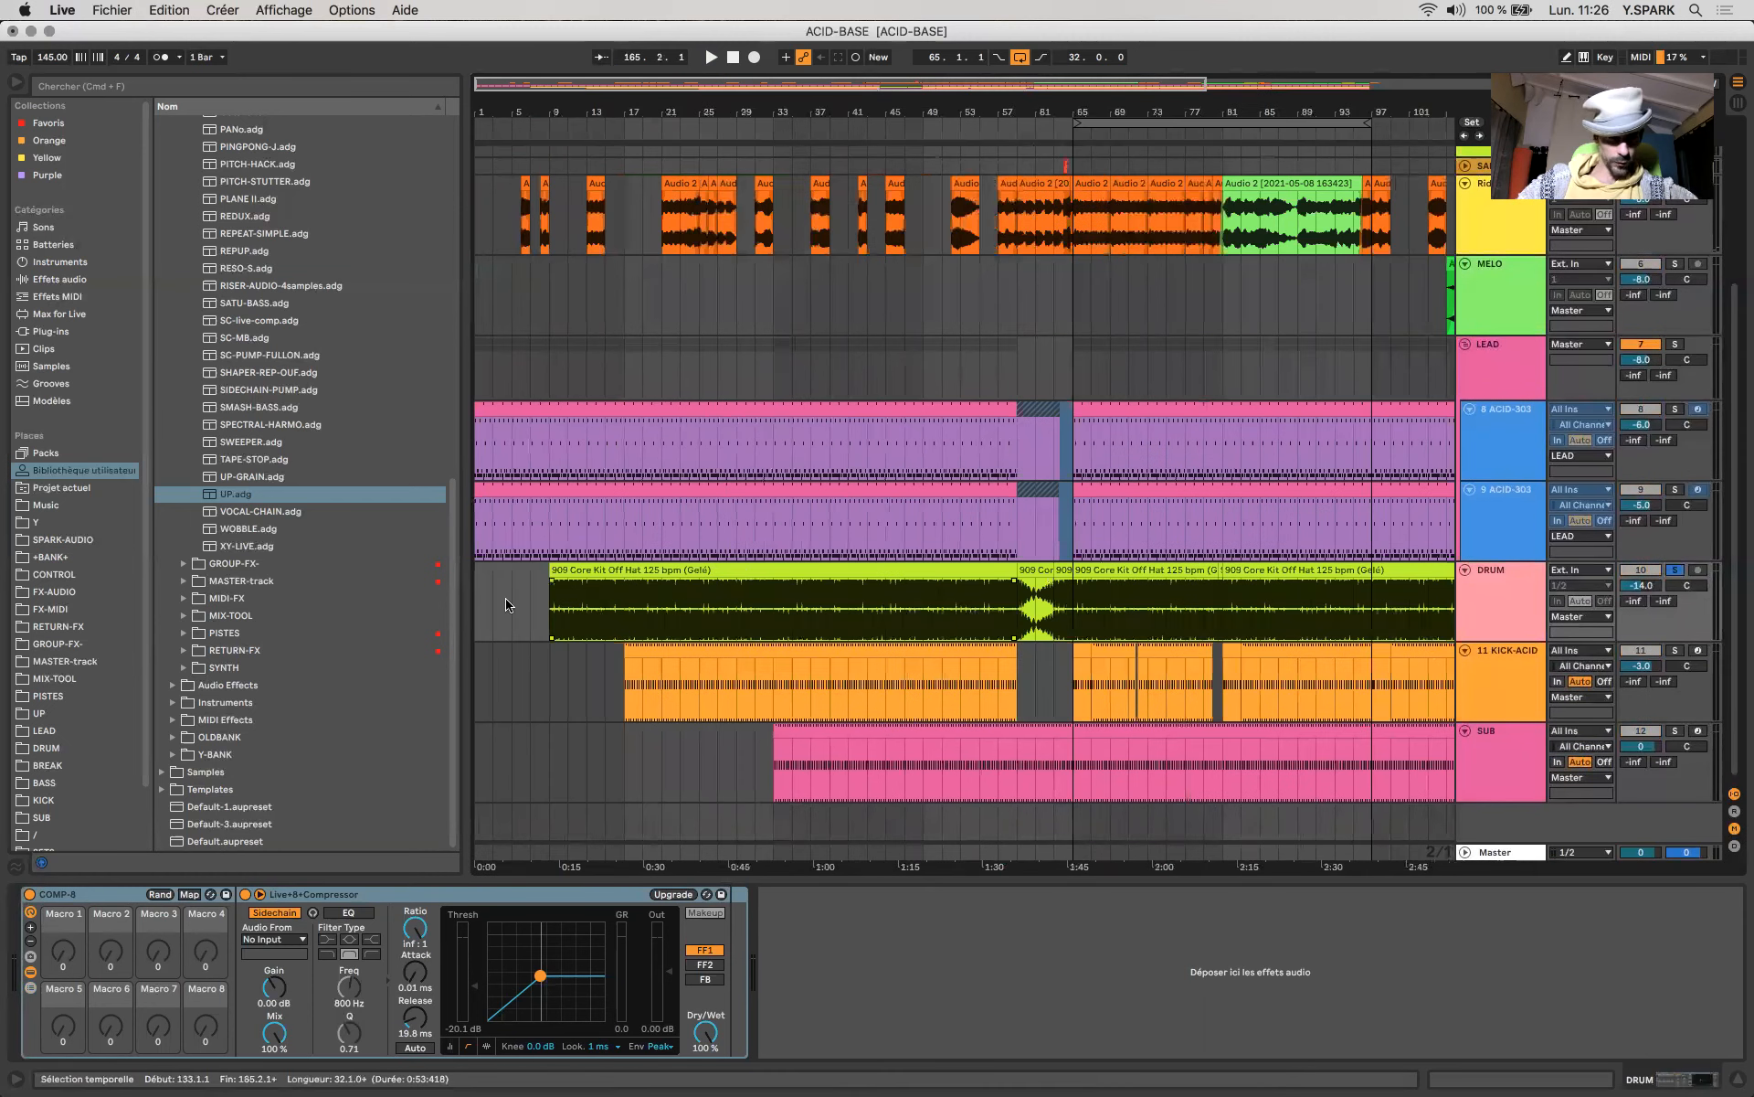
pyautogui.moveTo(509, 605); pyautogui.dragTo(464, 604)
pyautogui.press('super+v')
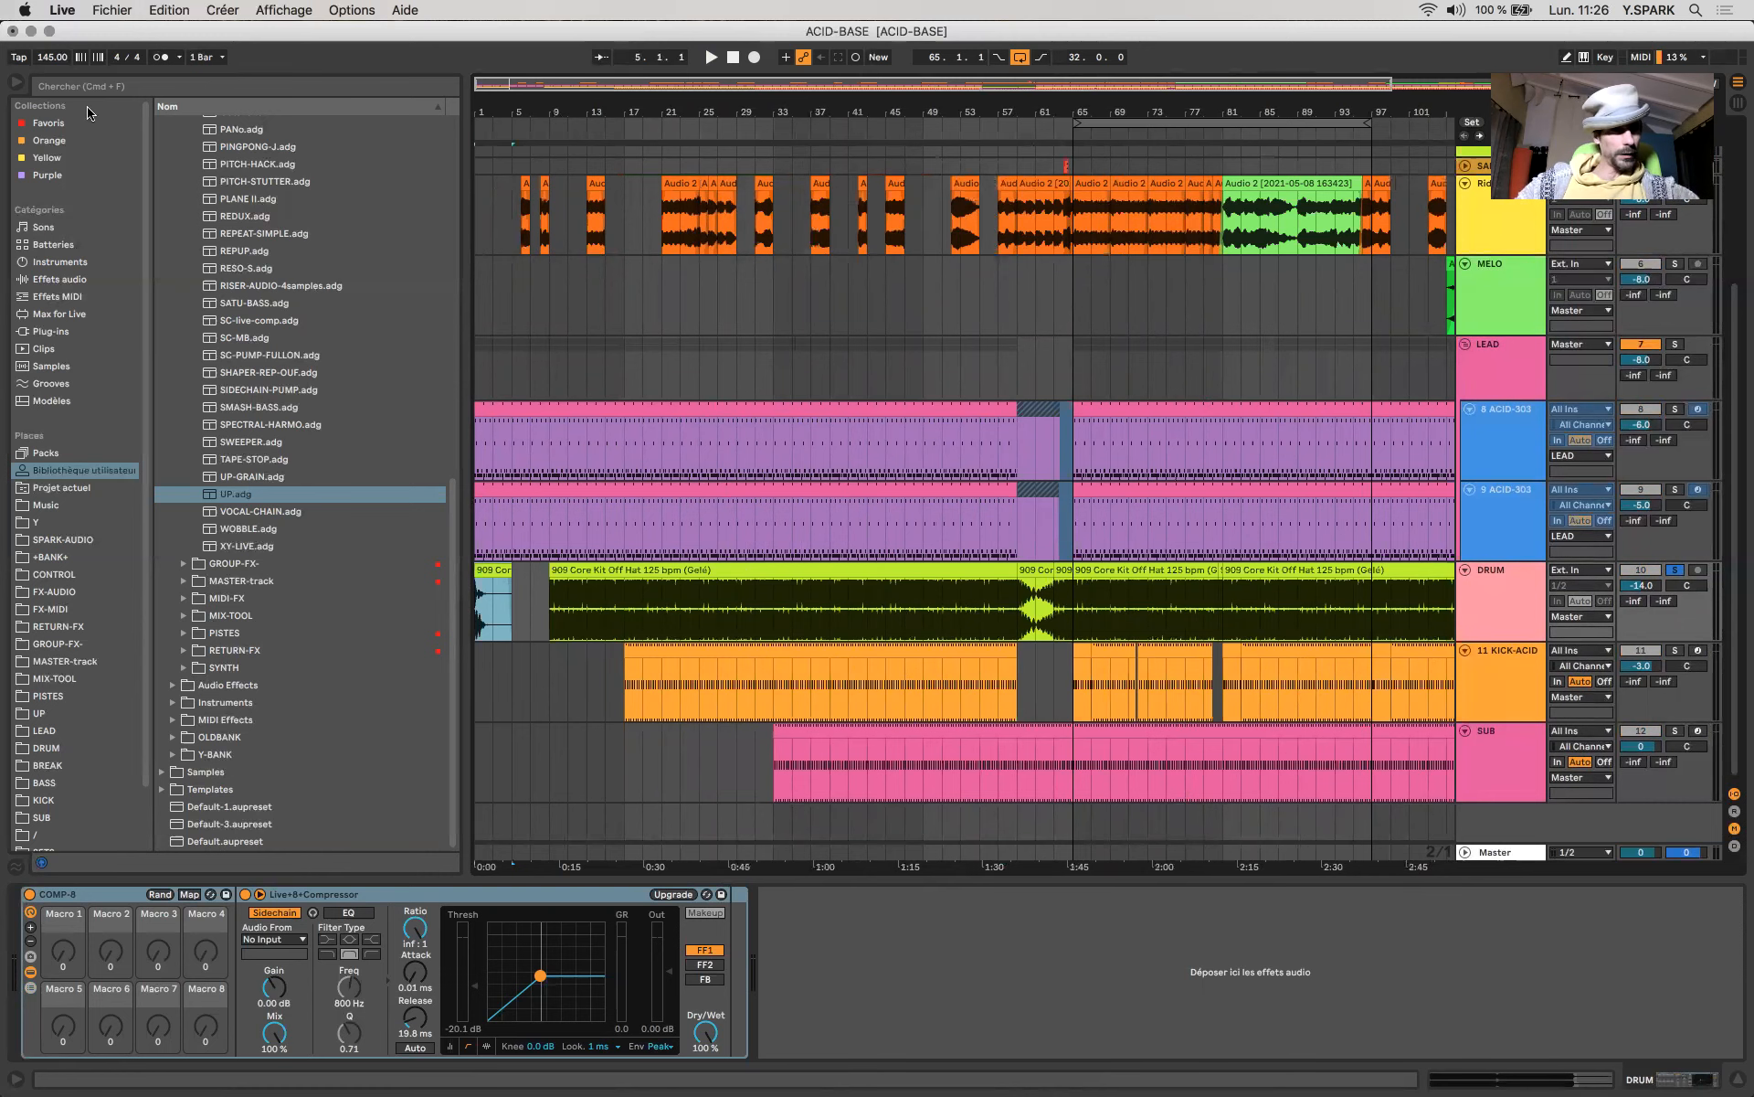
# Hide the browser, turn off solo on the DRUM track and listen to the new intro from bar 1.
pyautogui.click(35, 85)
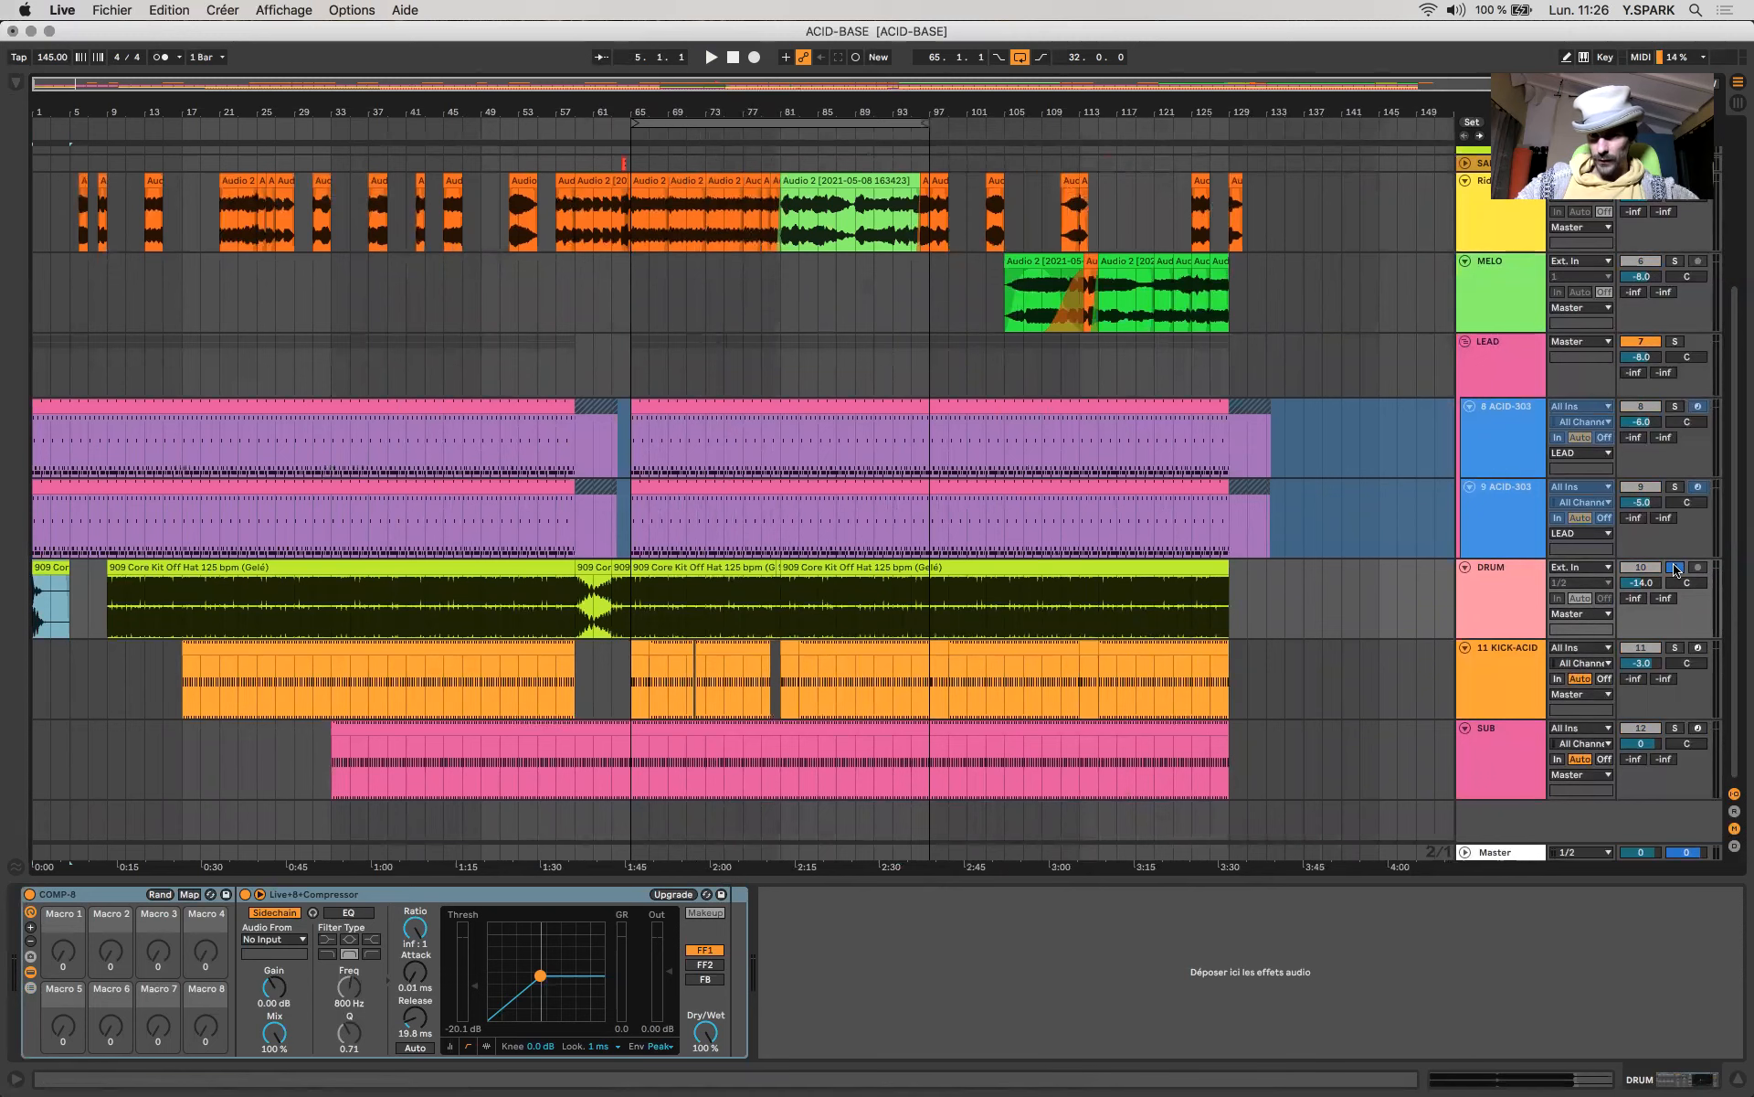
pyautogui.press('space')
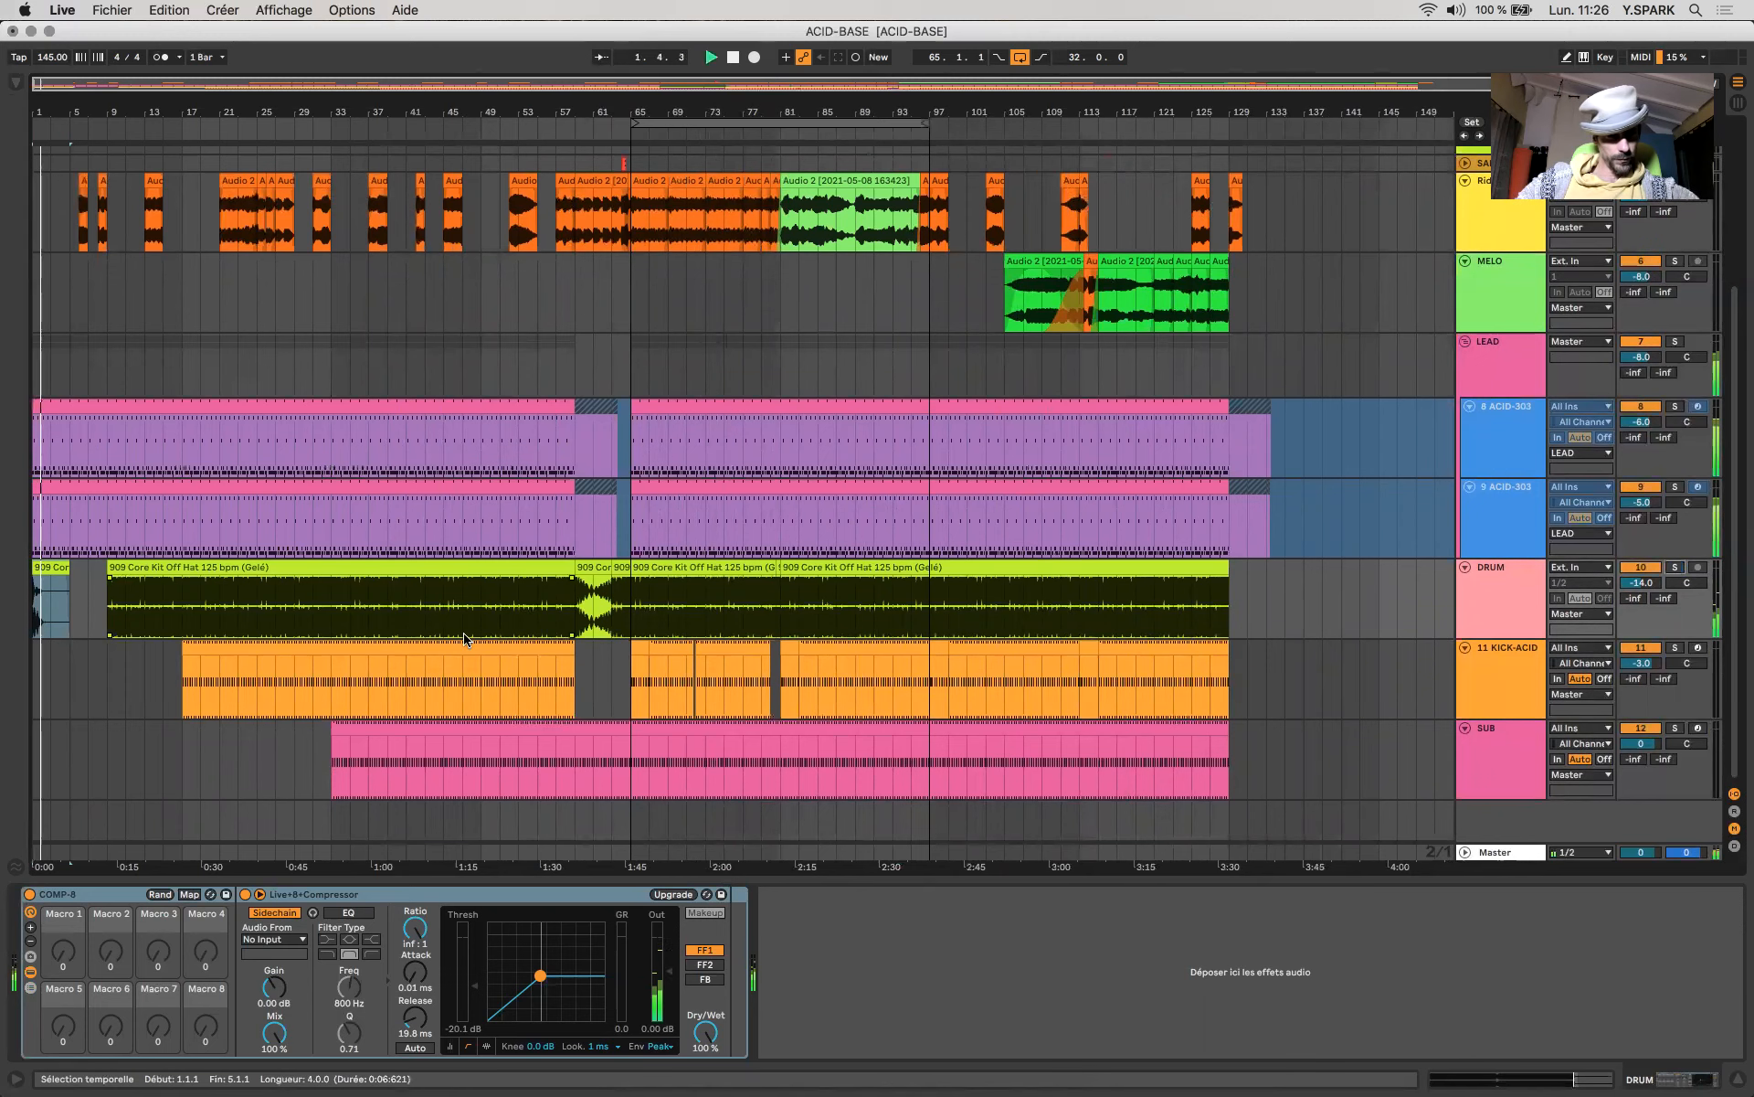
pyautogui.scroll(5, 464, 637)
pyautogui.scroll(-5, 464, 638)
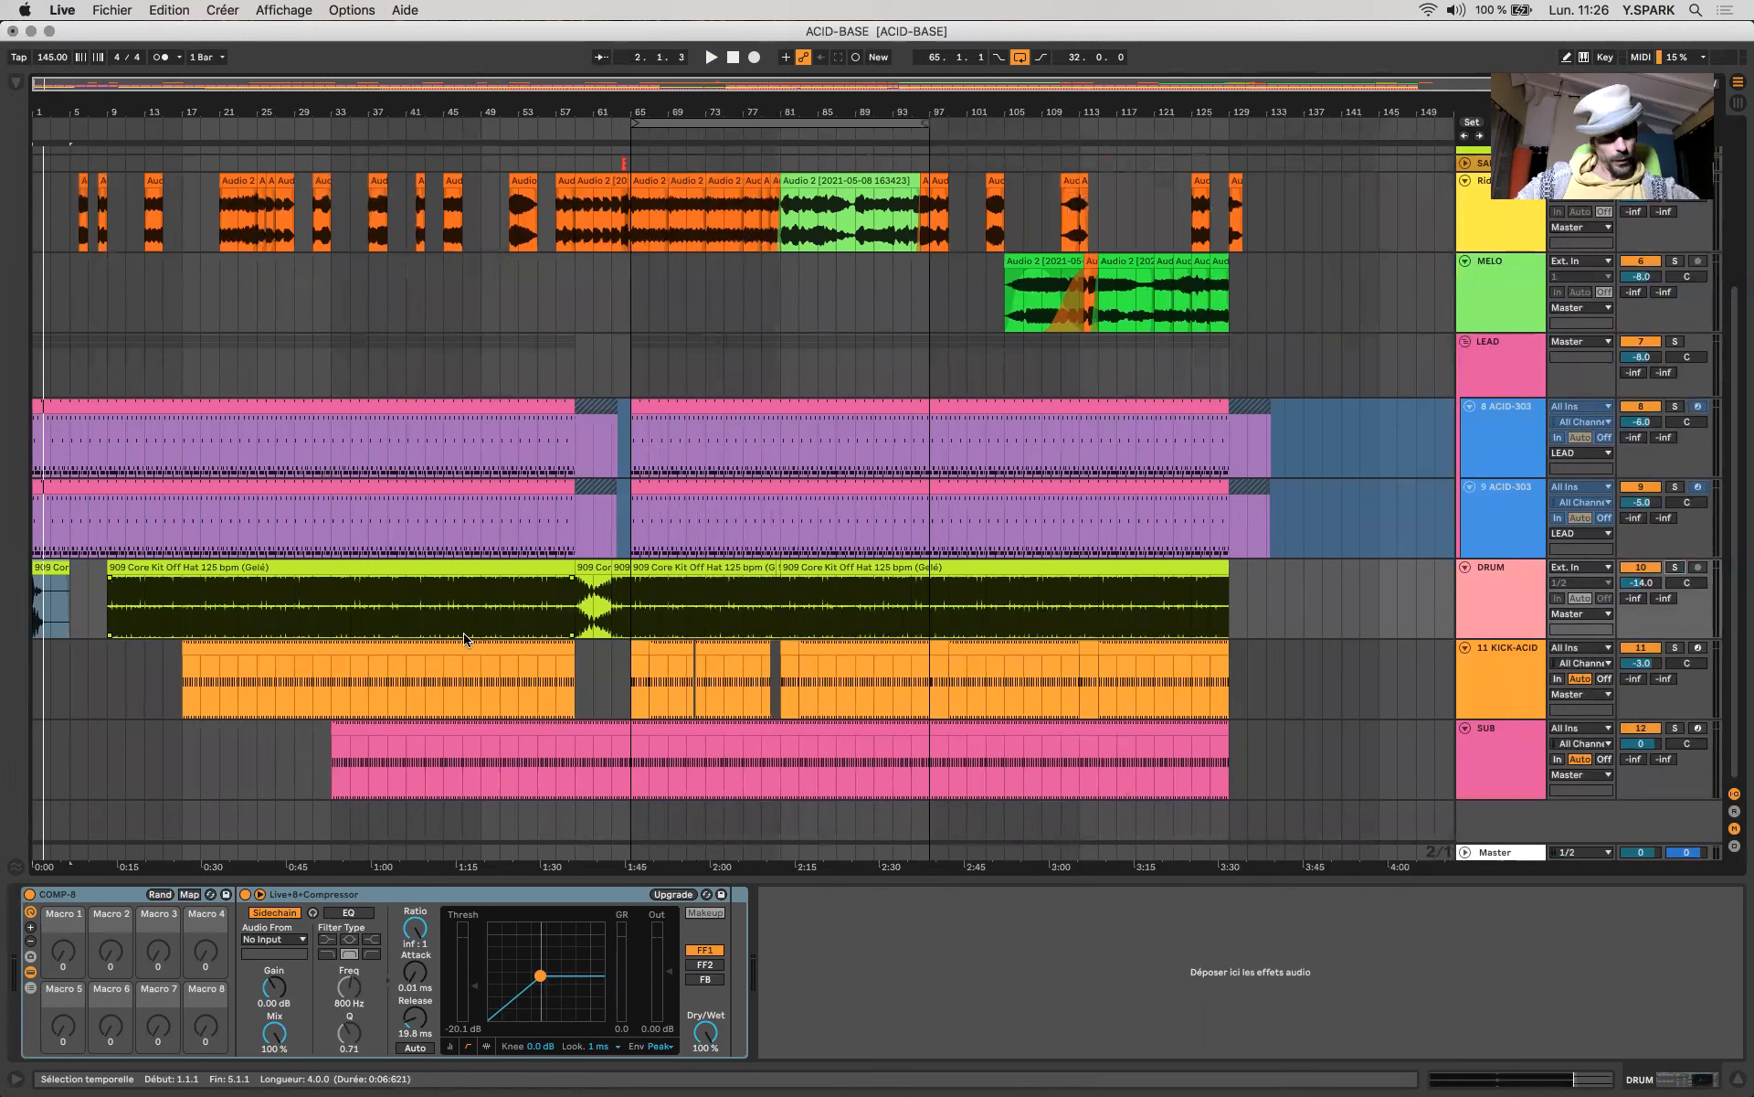
# Select the two ACID-303 tracks and the LEAD group in turn to compare their device chains.
pyautogui.click(319, 403)
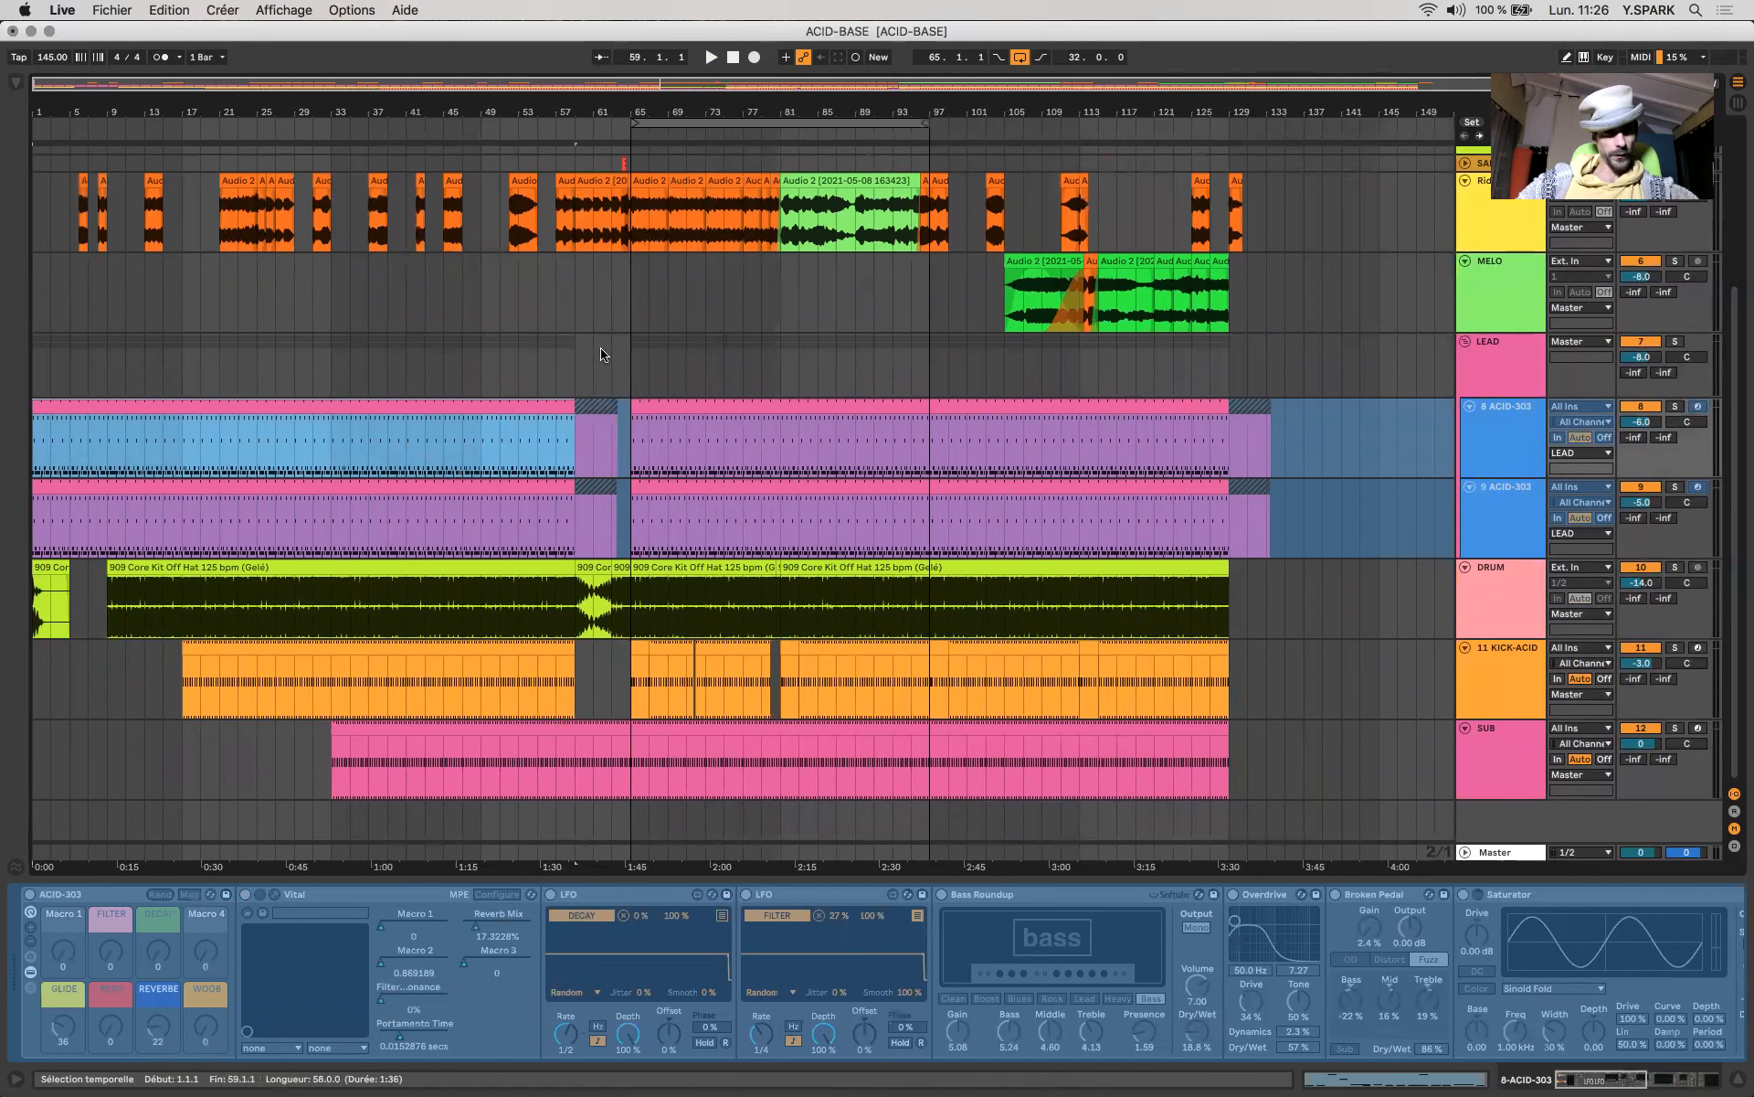
pyautogui.click(248, 383)
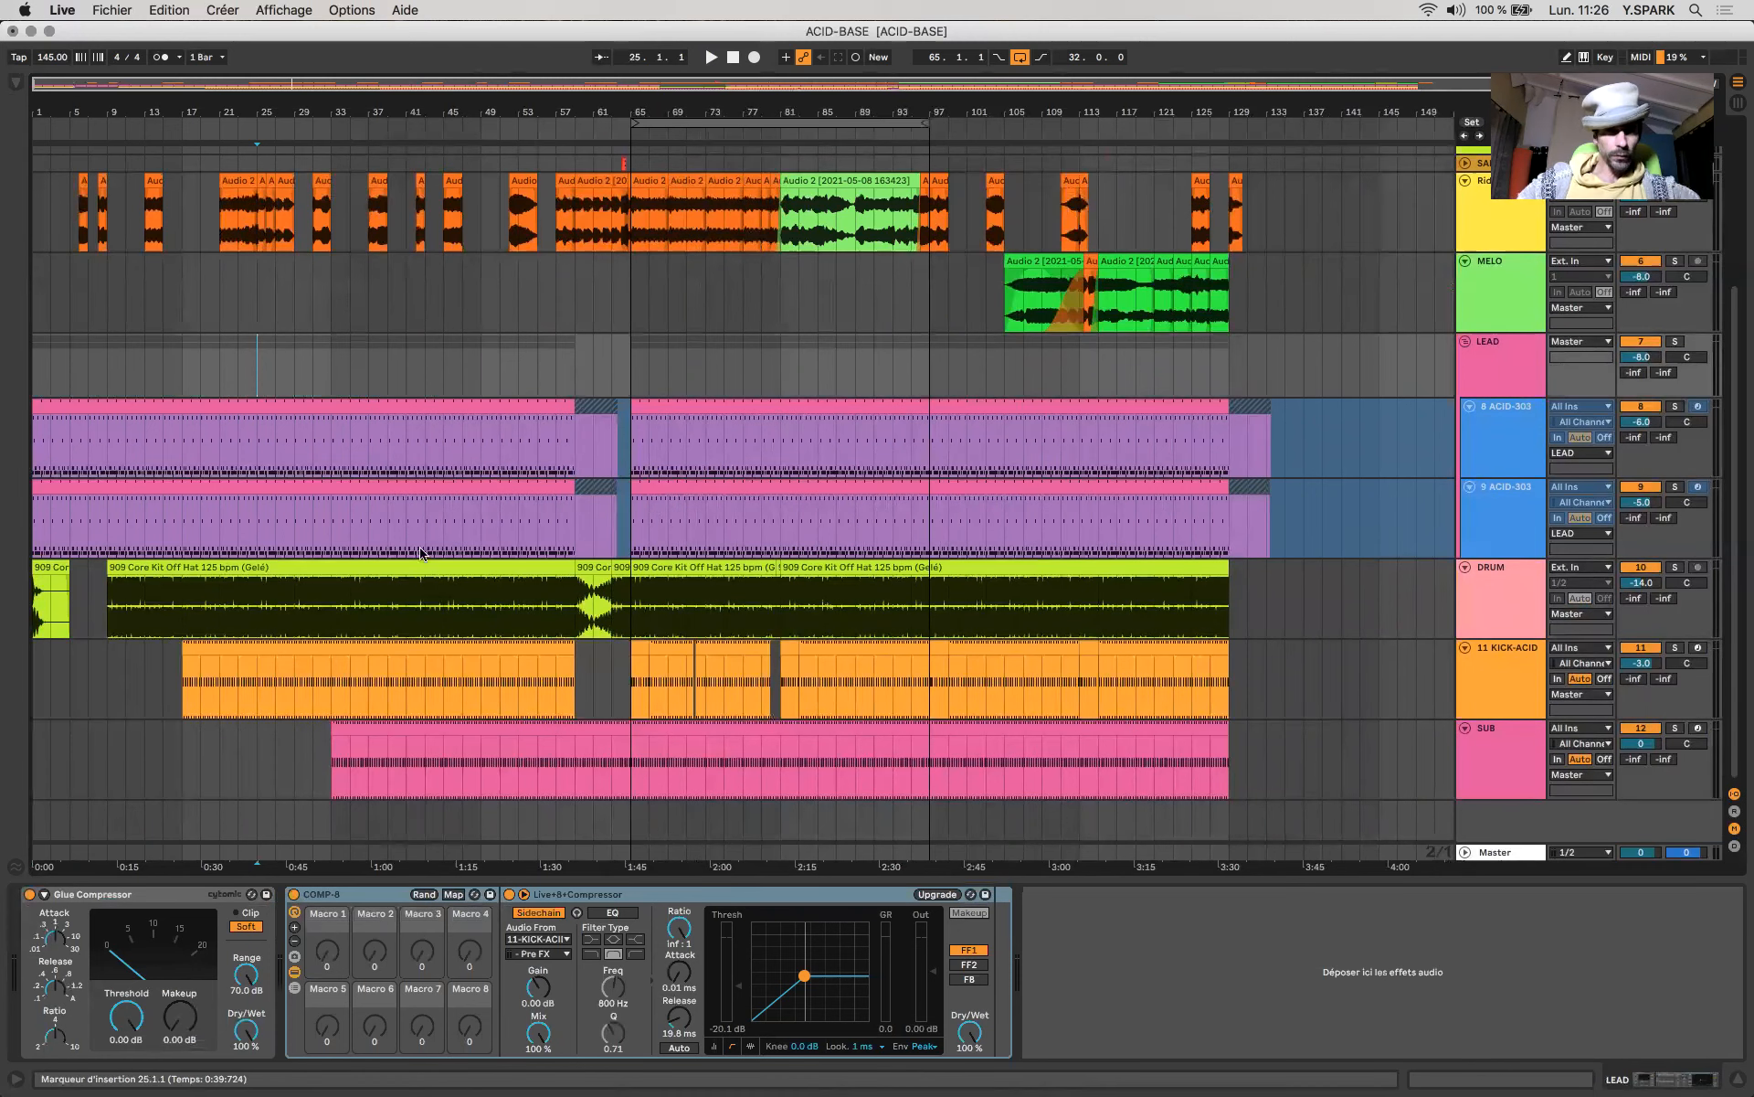
pyautogui.click(527, 405)
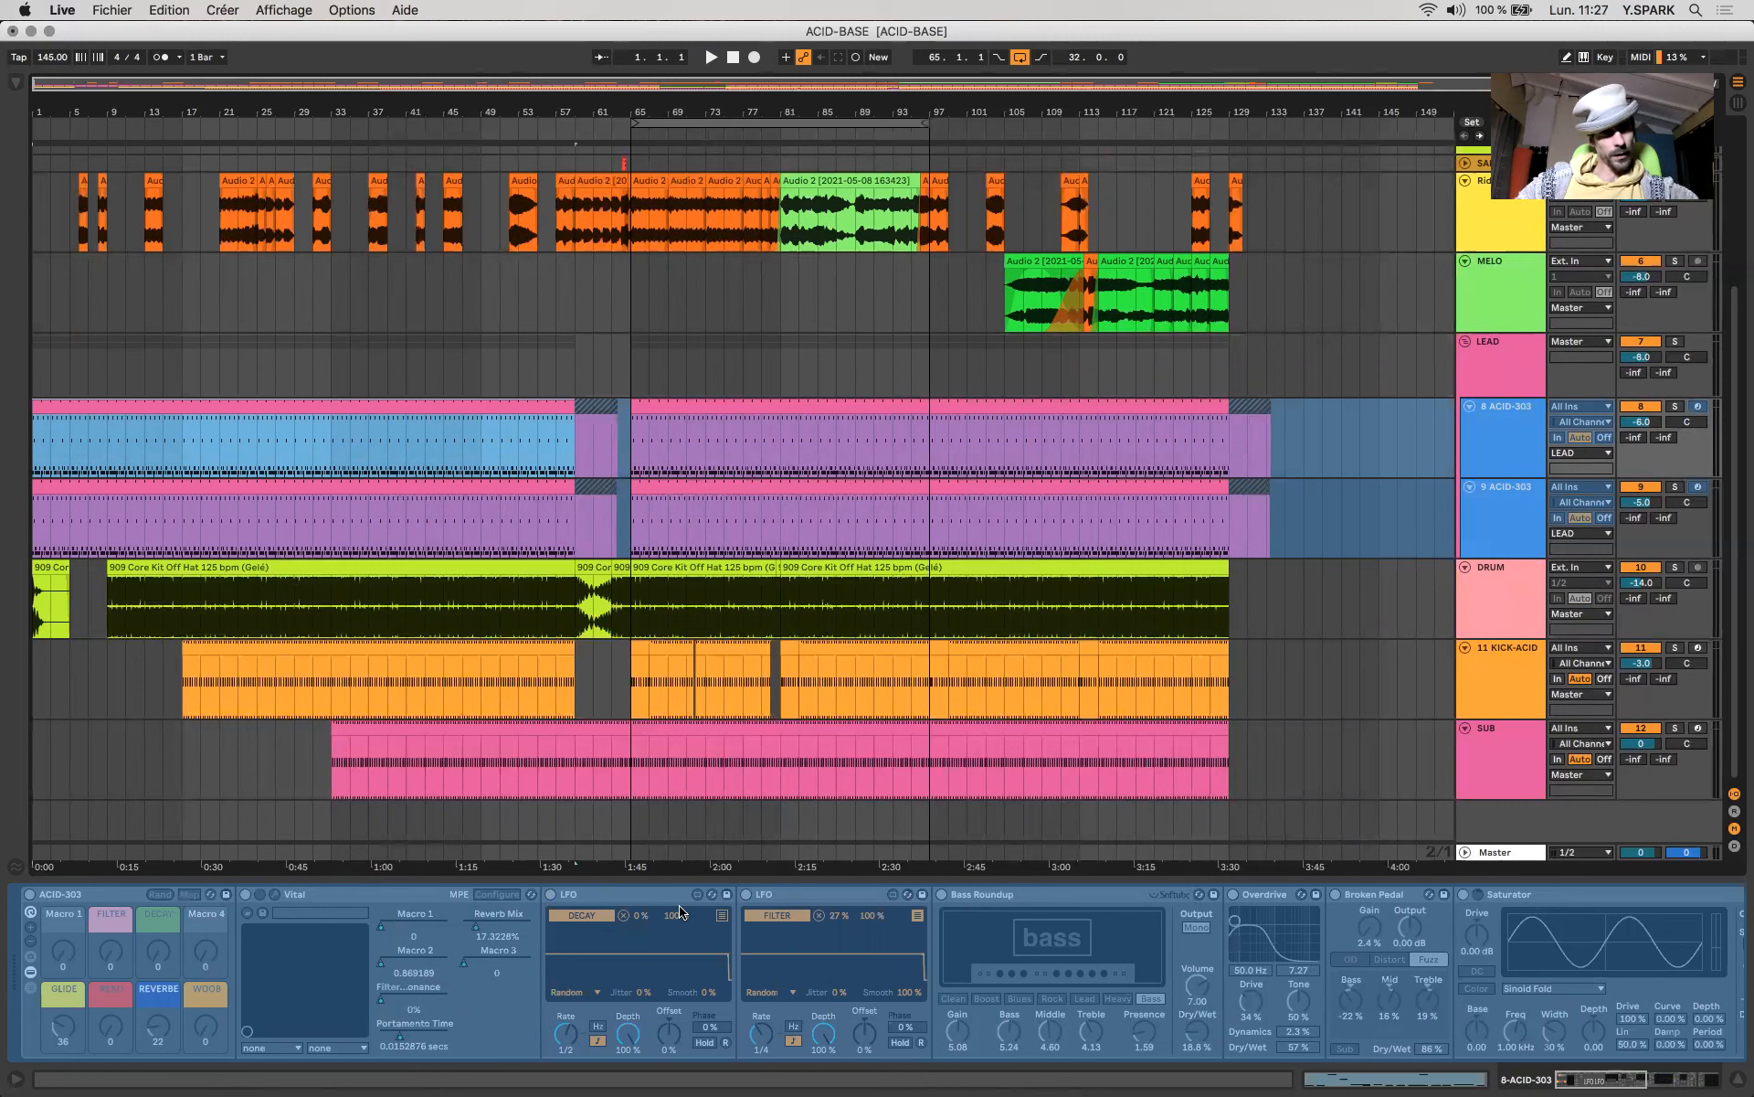
pyautogui.click(463, 503)
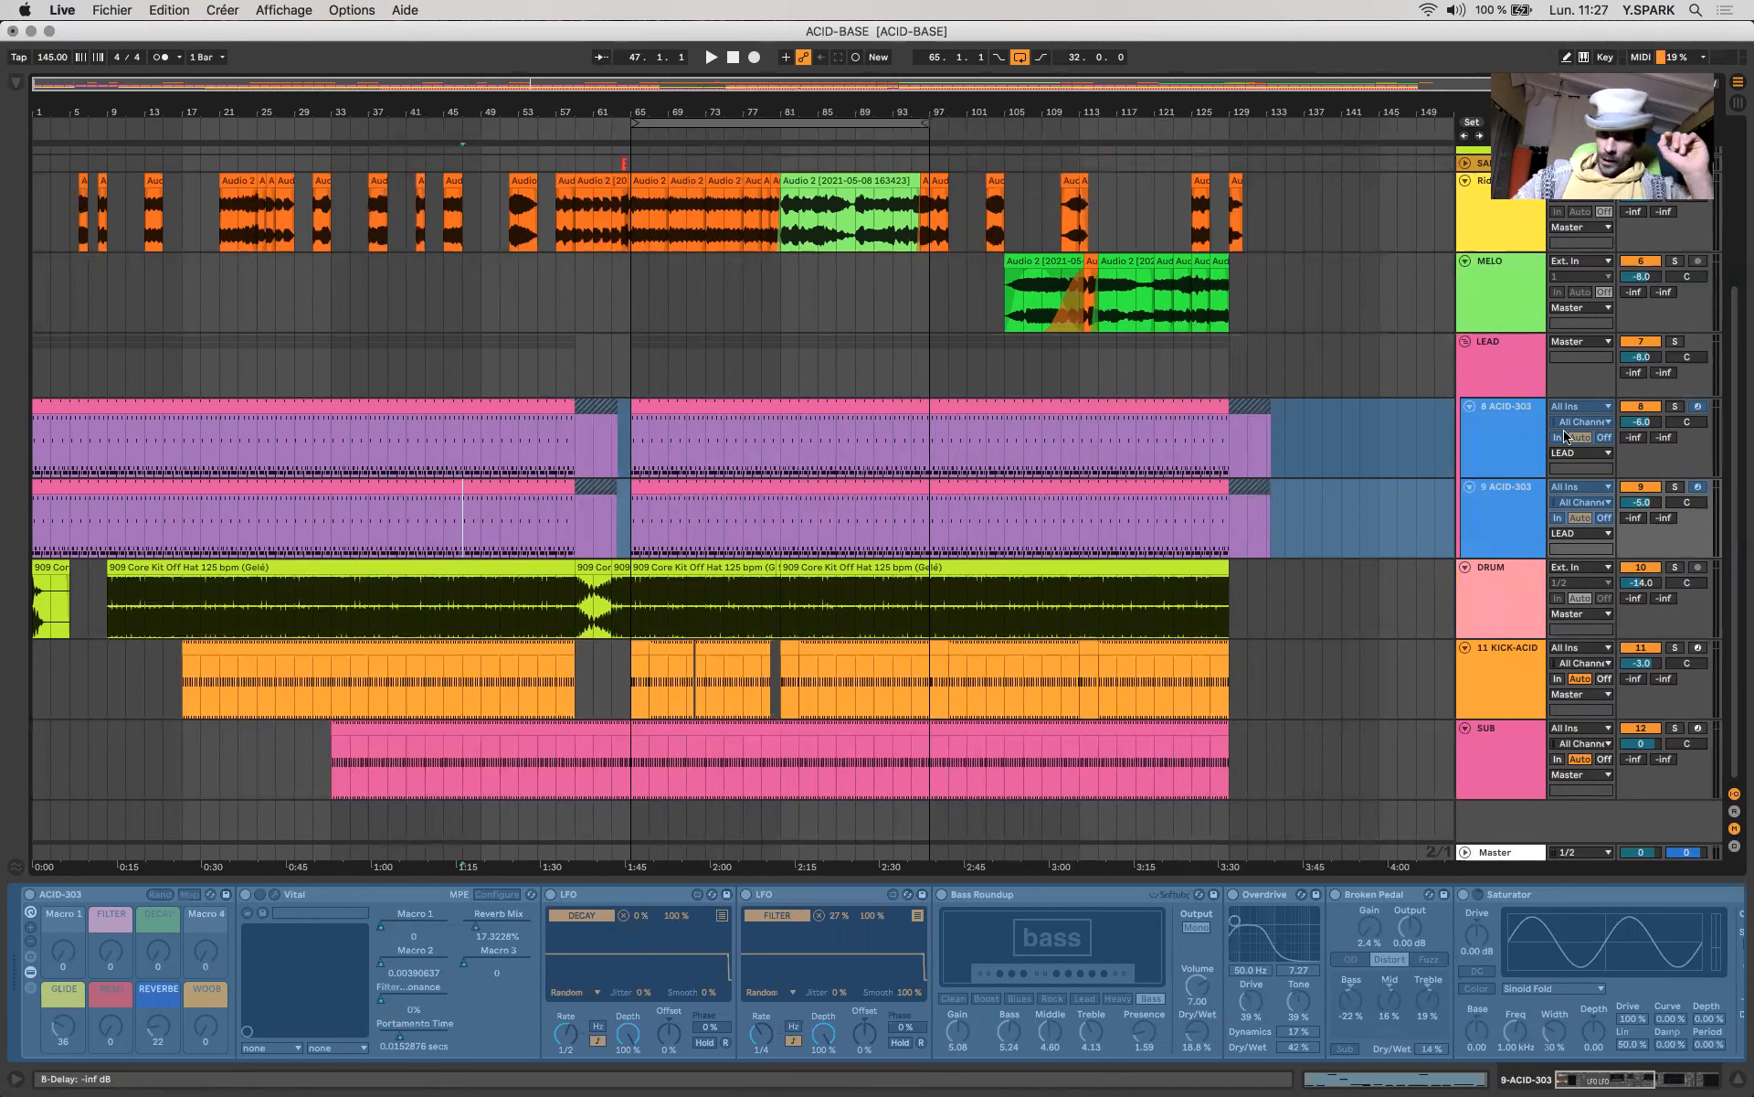
pyautogui.click(1514, 476)
pyautogui.click(1515, 507)
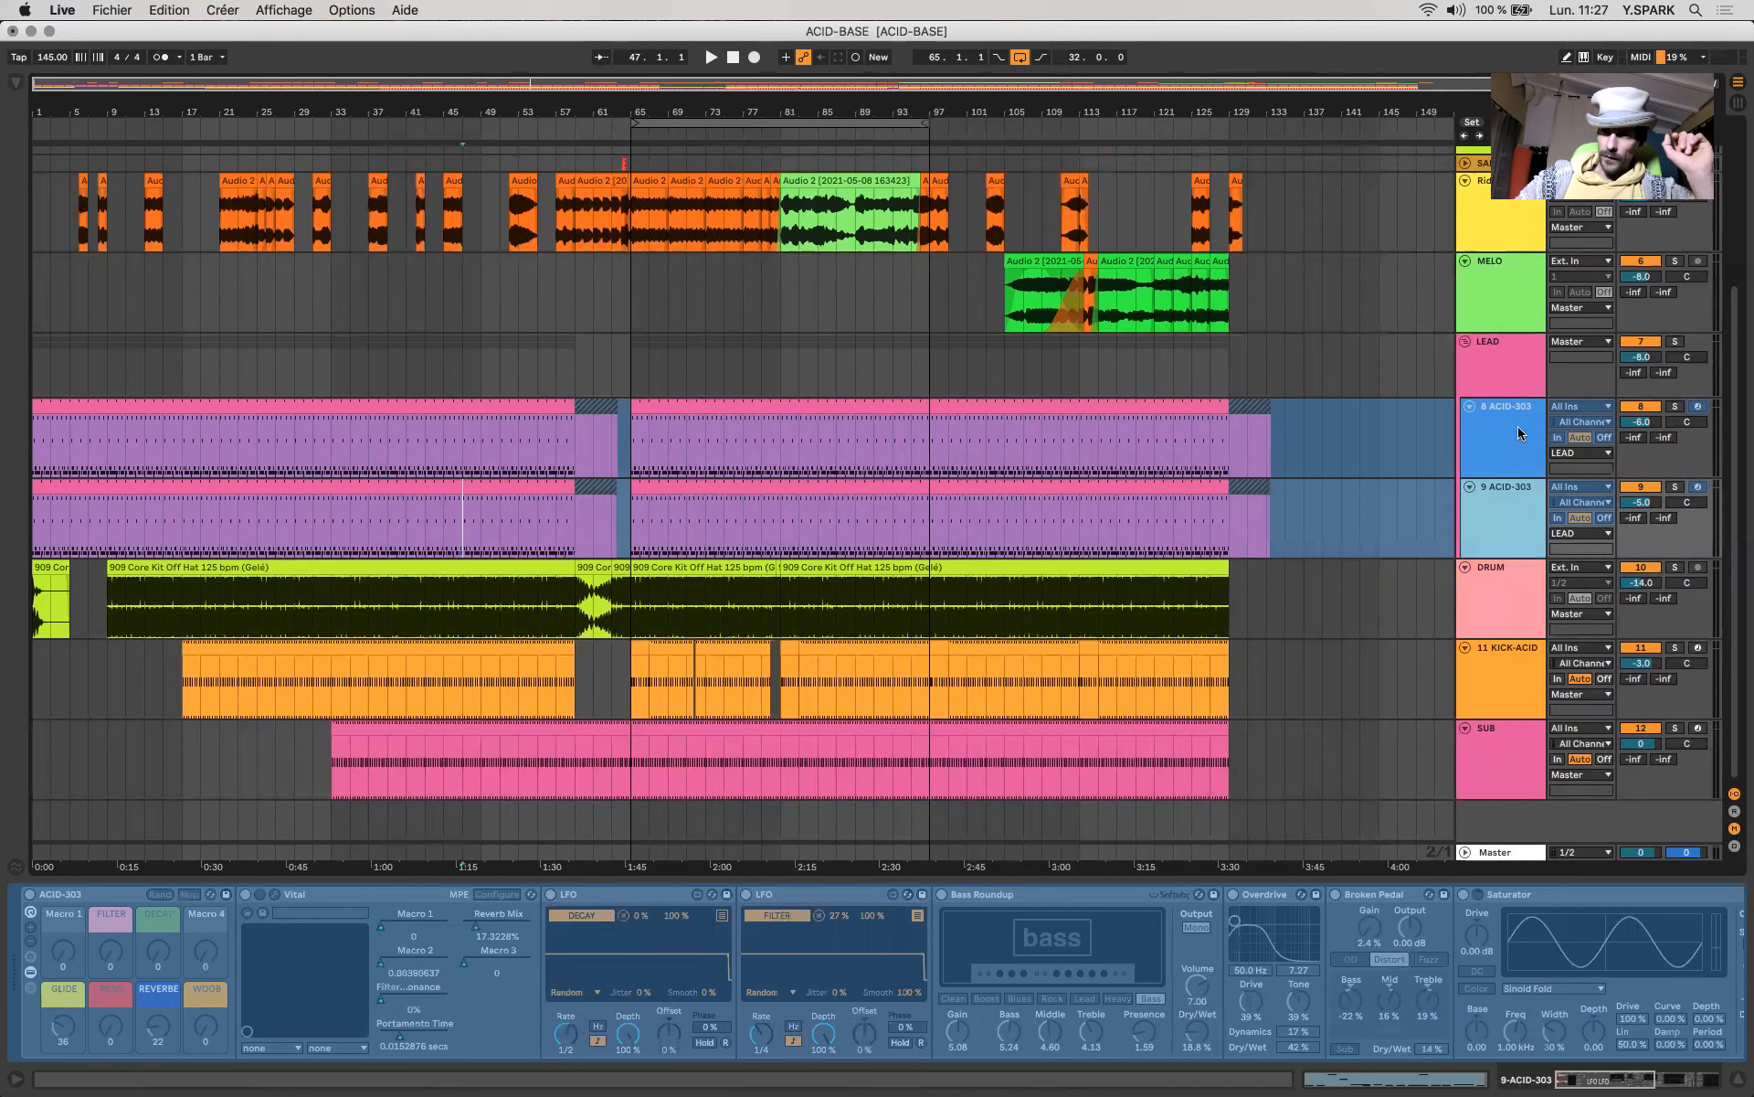
pyautogui.click(1518, 430)
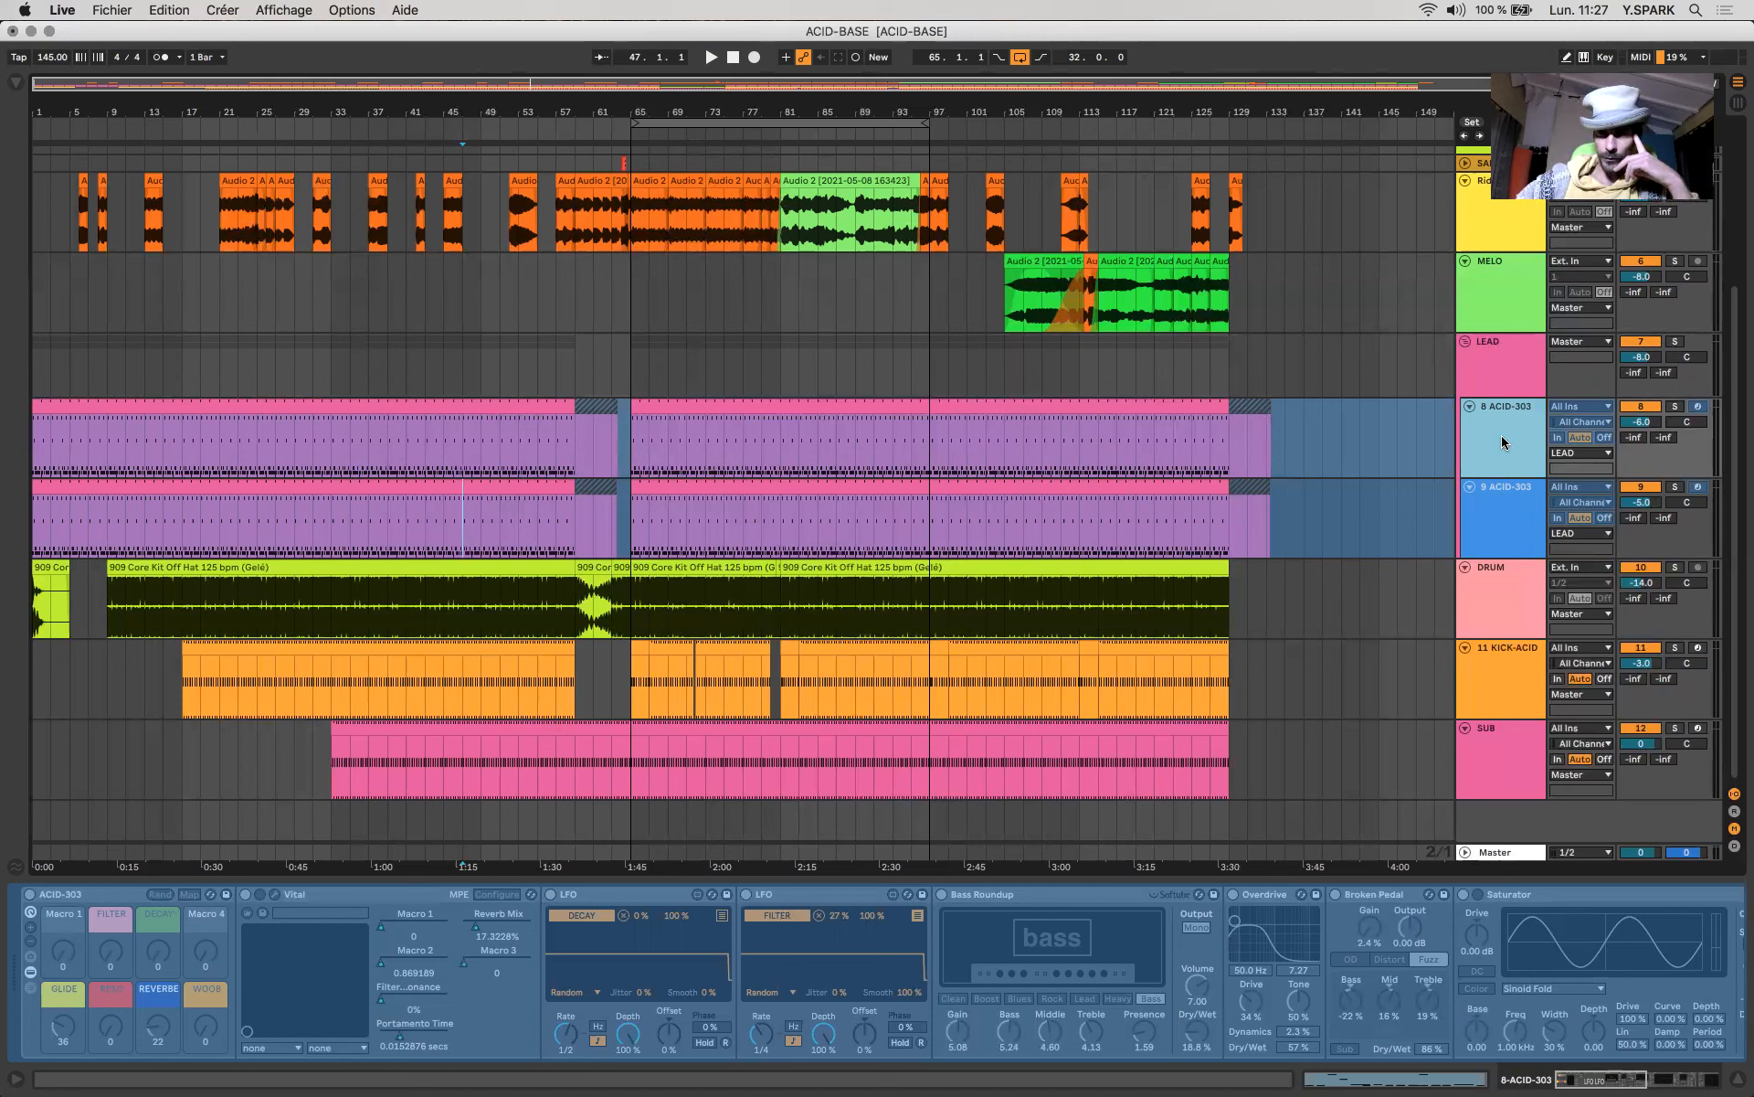
# Solo the 8 ACID-303 track, play its clip from bar 65 and inspect the rest of its device chain.
pyautogui.press('s')
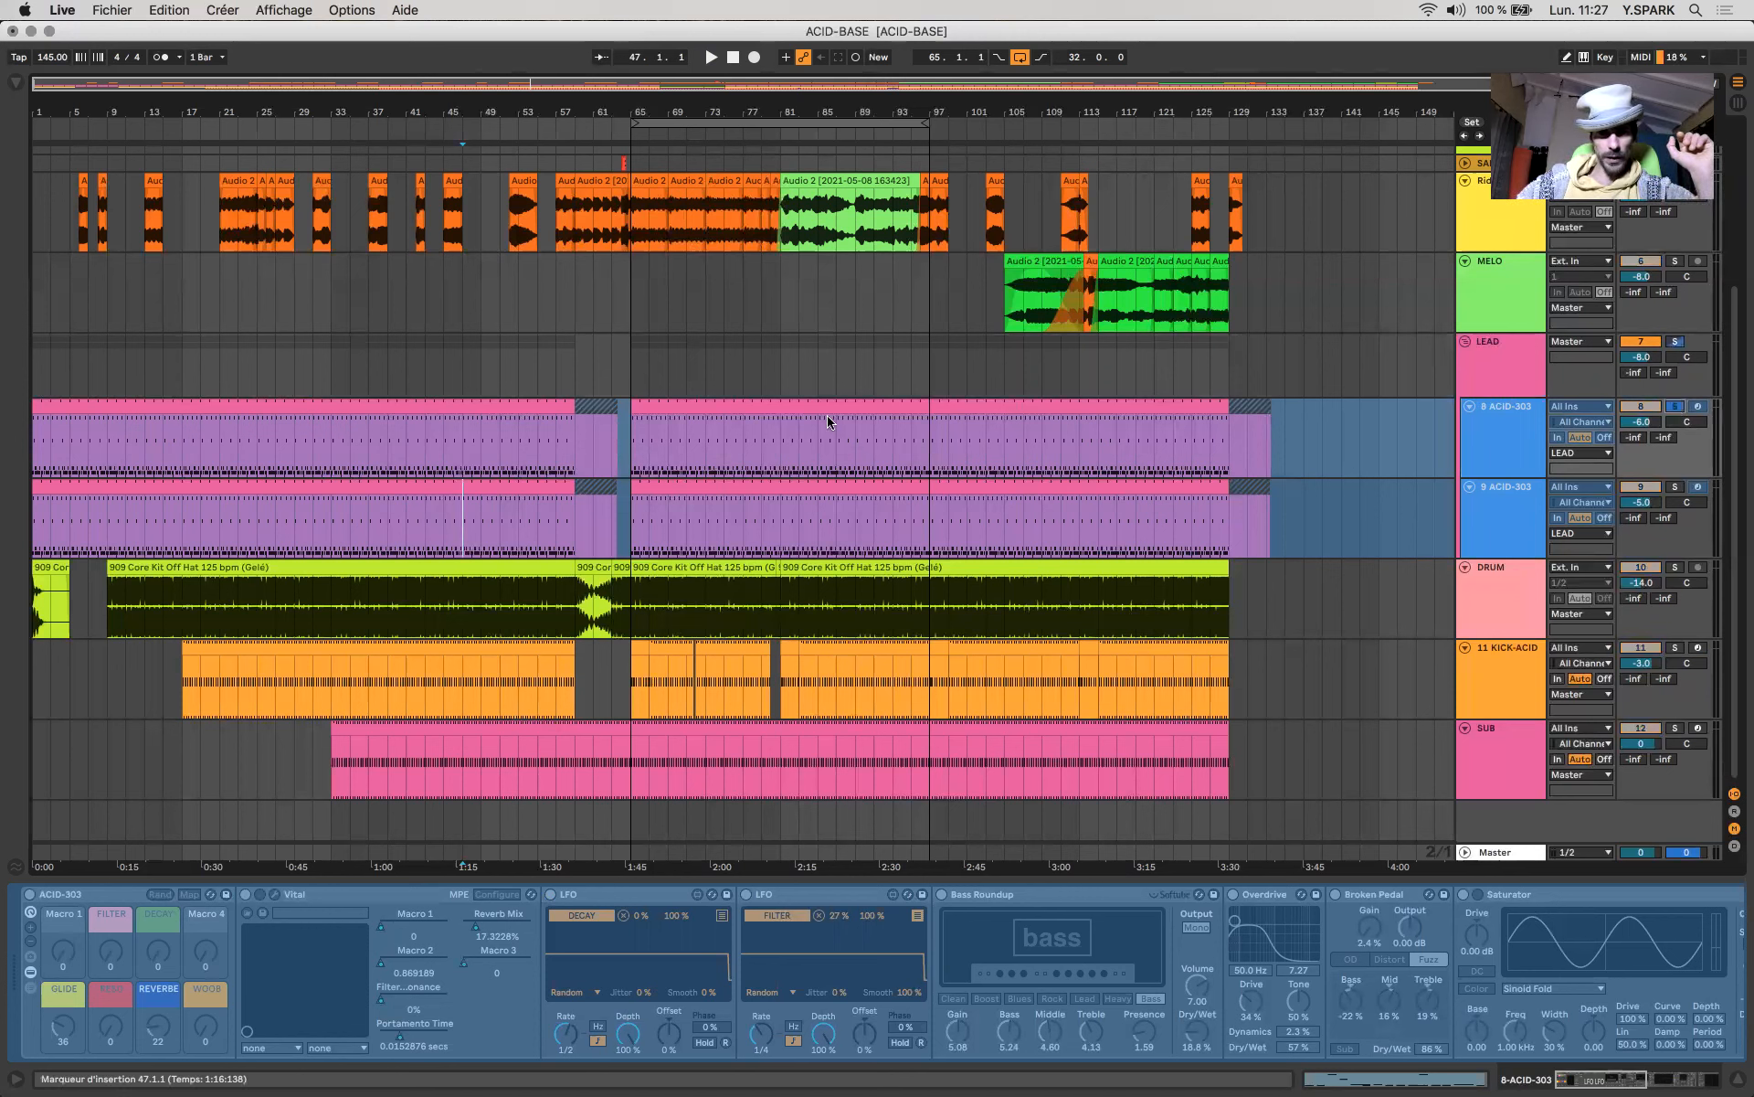
pyautogui.click(835, 423)
pyautogui.click(829, 404)
pyautogui.press('space')
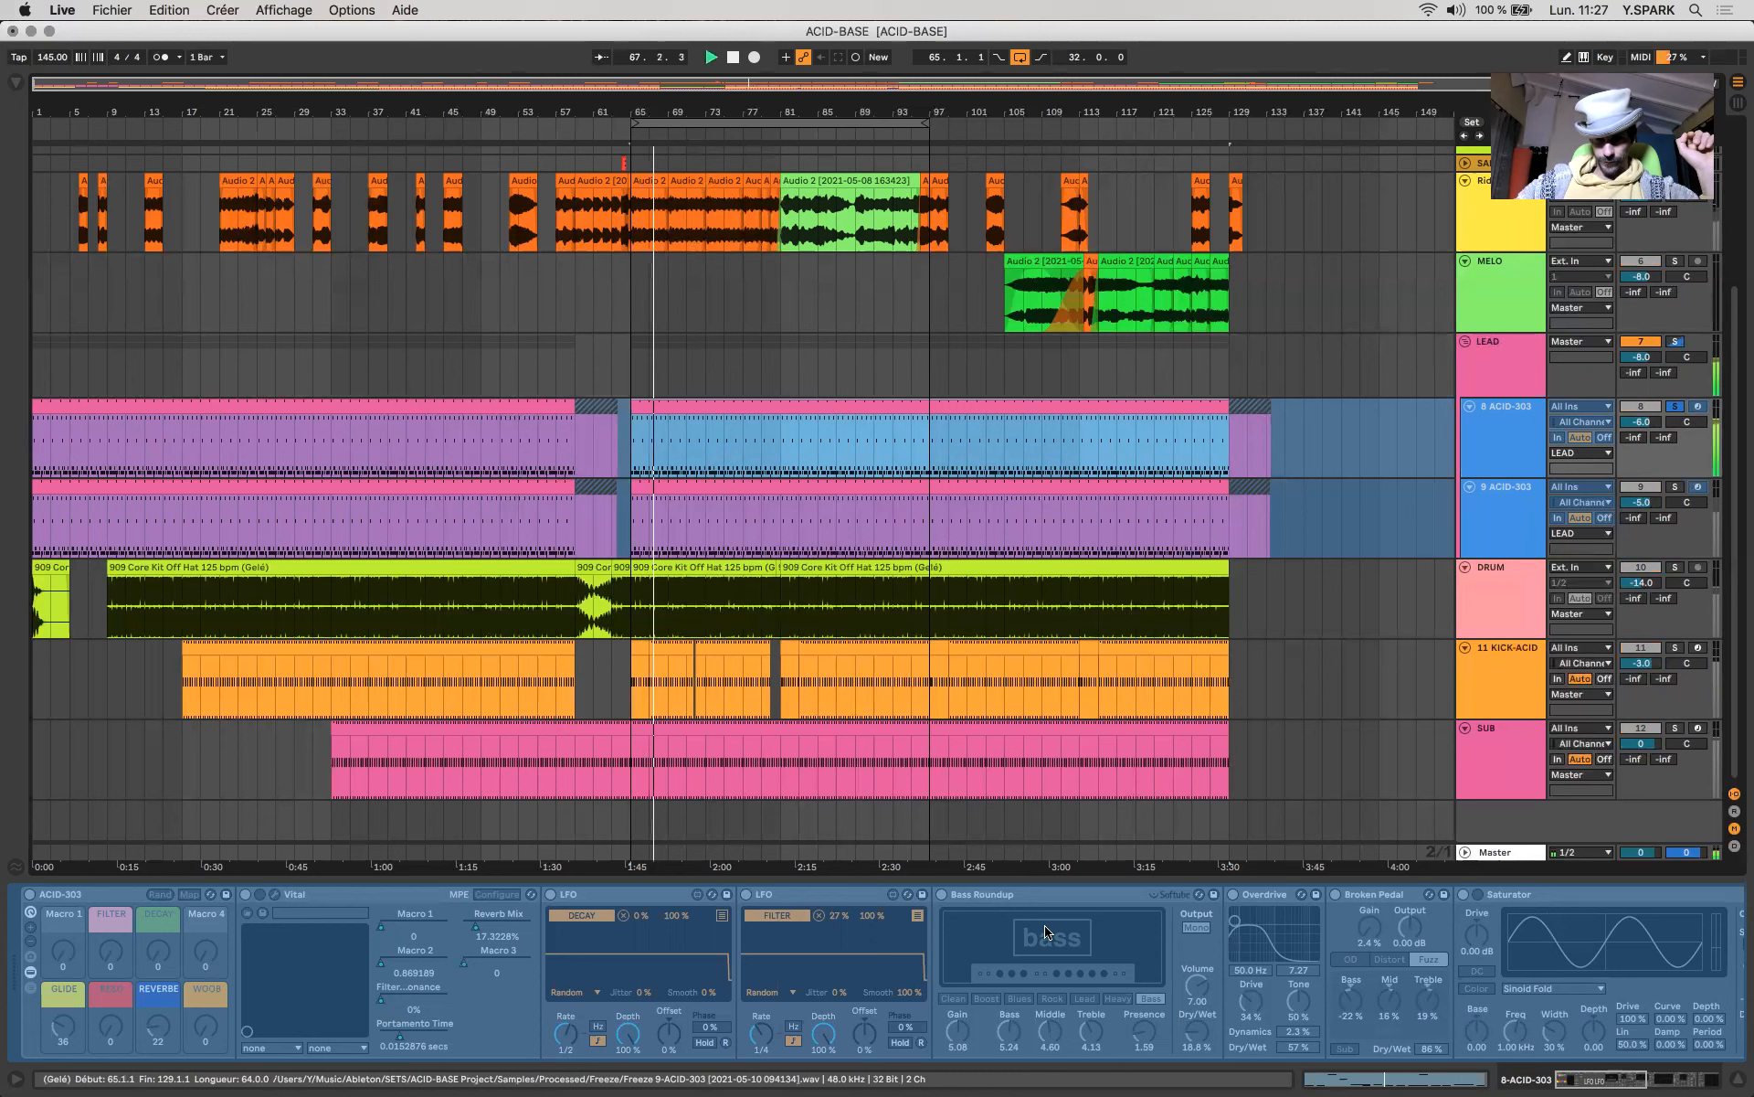
pyautogui.hscroll(15, 1030, 955)
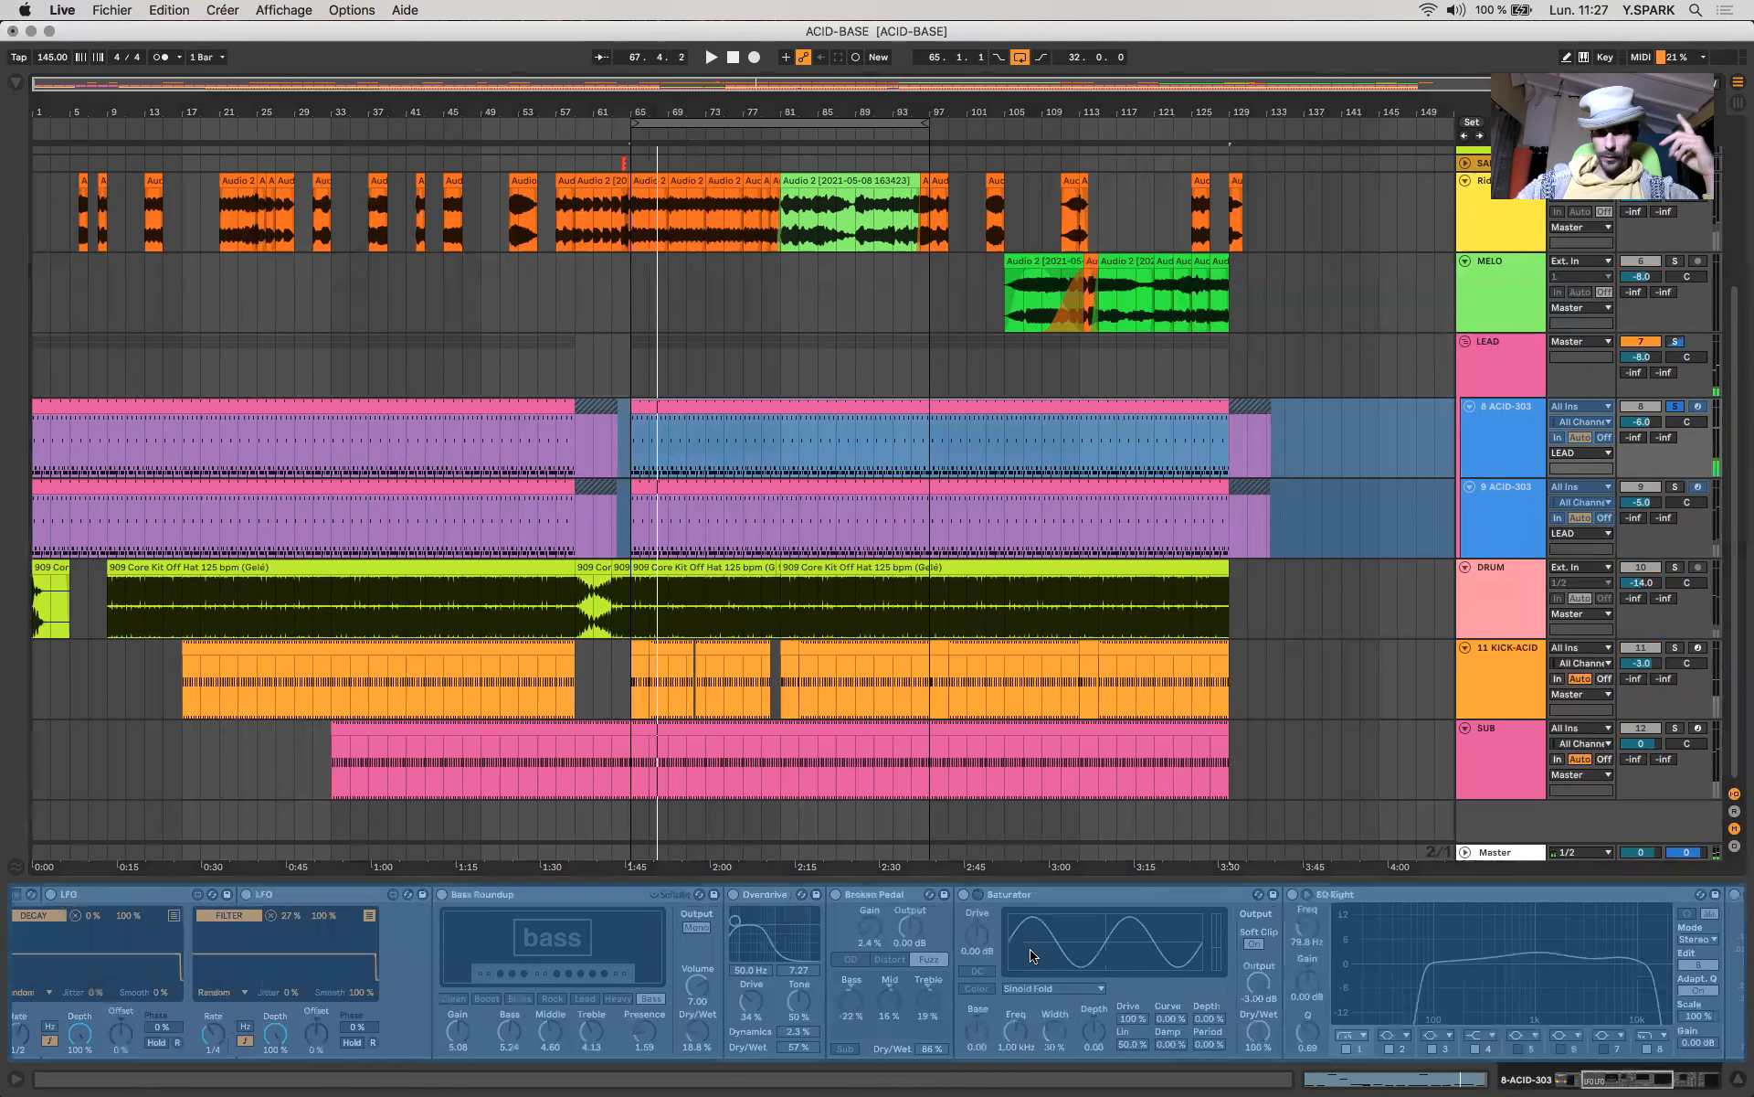
# Listen to the soloed 8 ACID-303 track from bar 65, and solo the 9 ACID-303 track to hear it for comparison.
pyautogui.hscroll(-15, 1031, 954)
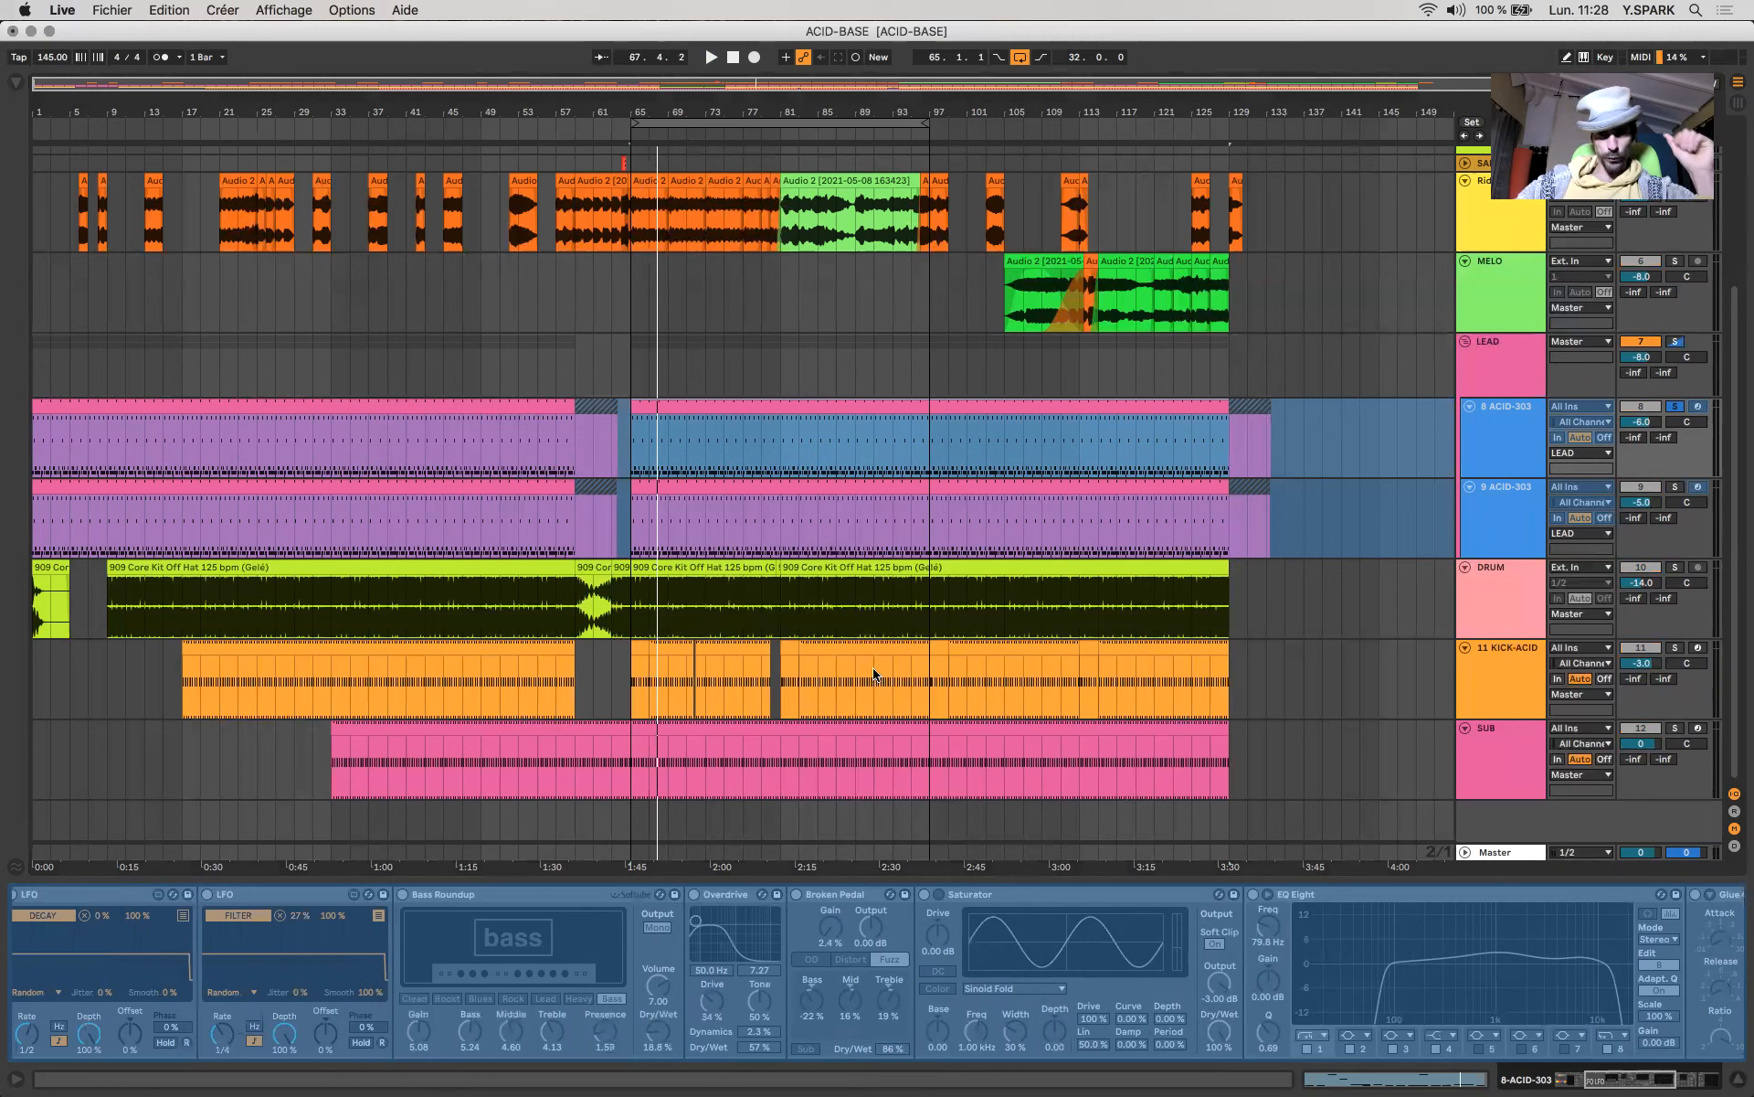
pyautogui.press('space')
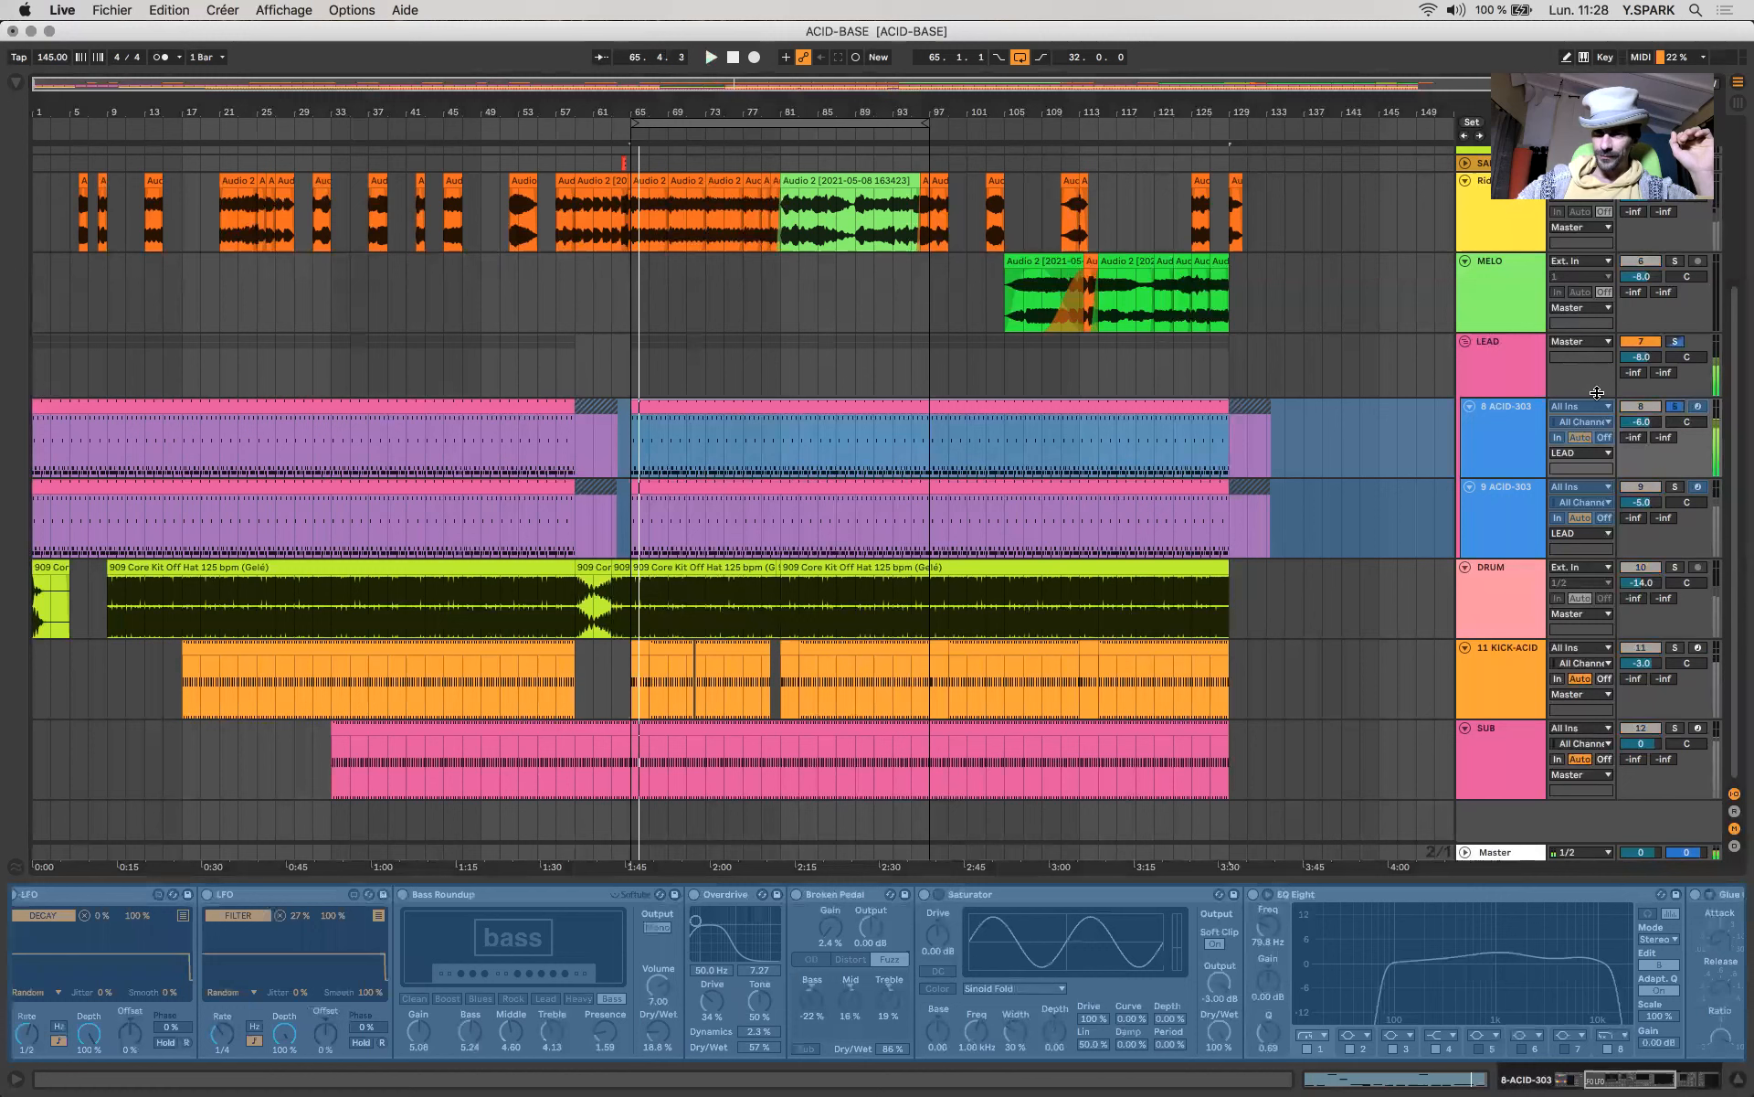
pyautogui.click(1676, 487)
pyautogui.press('space')
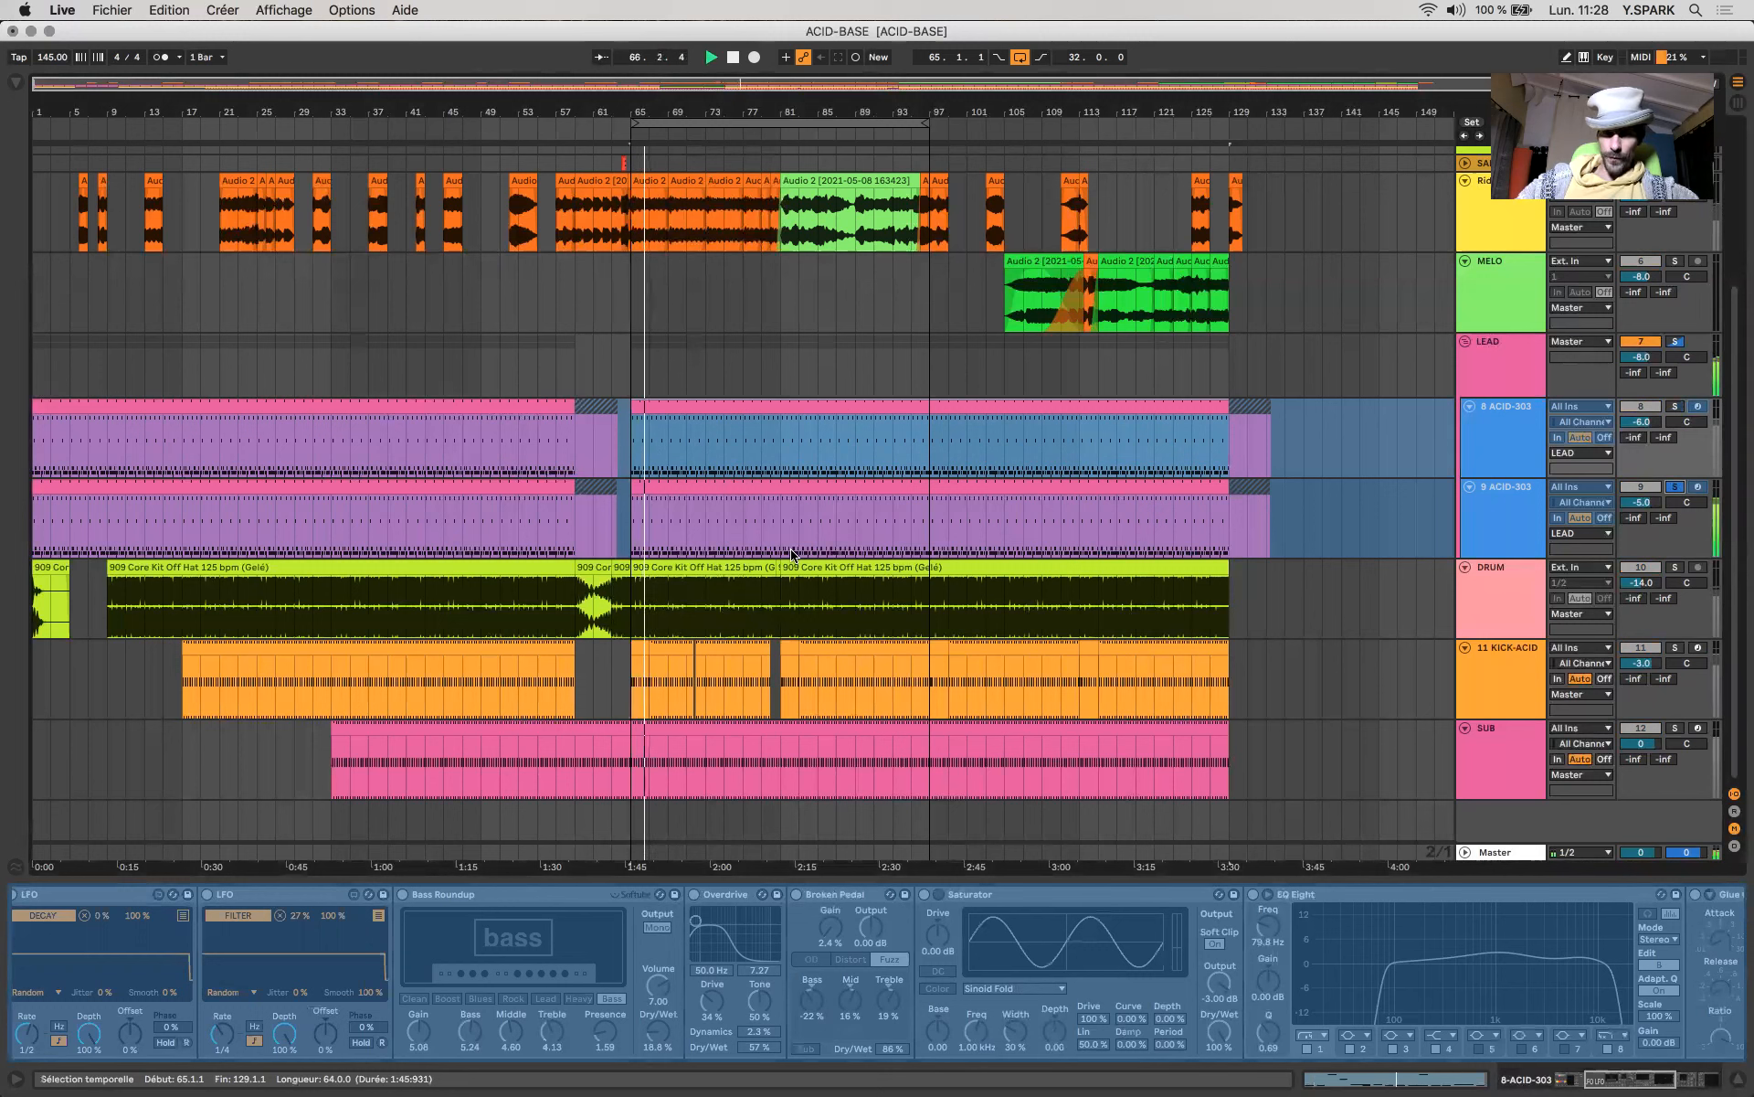
pyautogui.press('space')
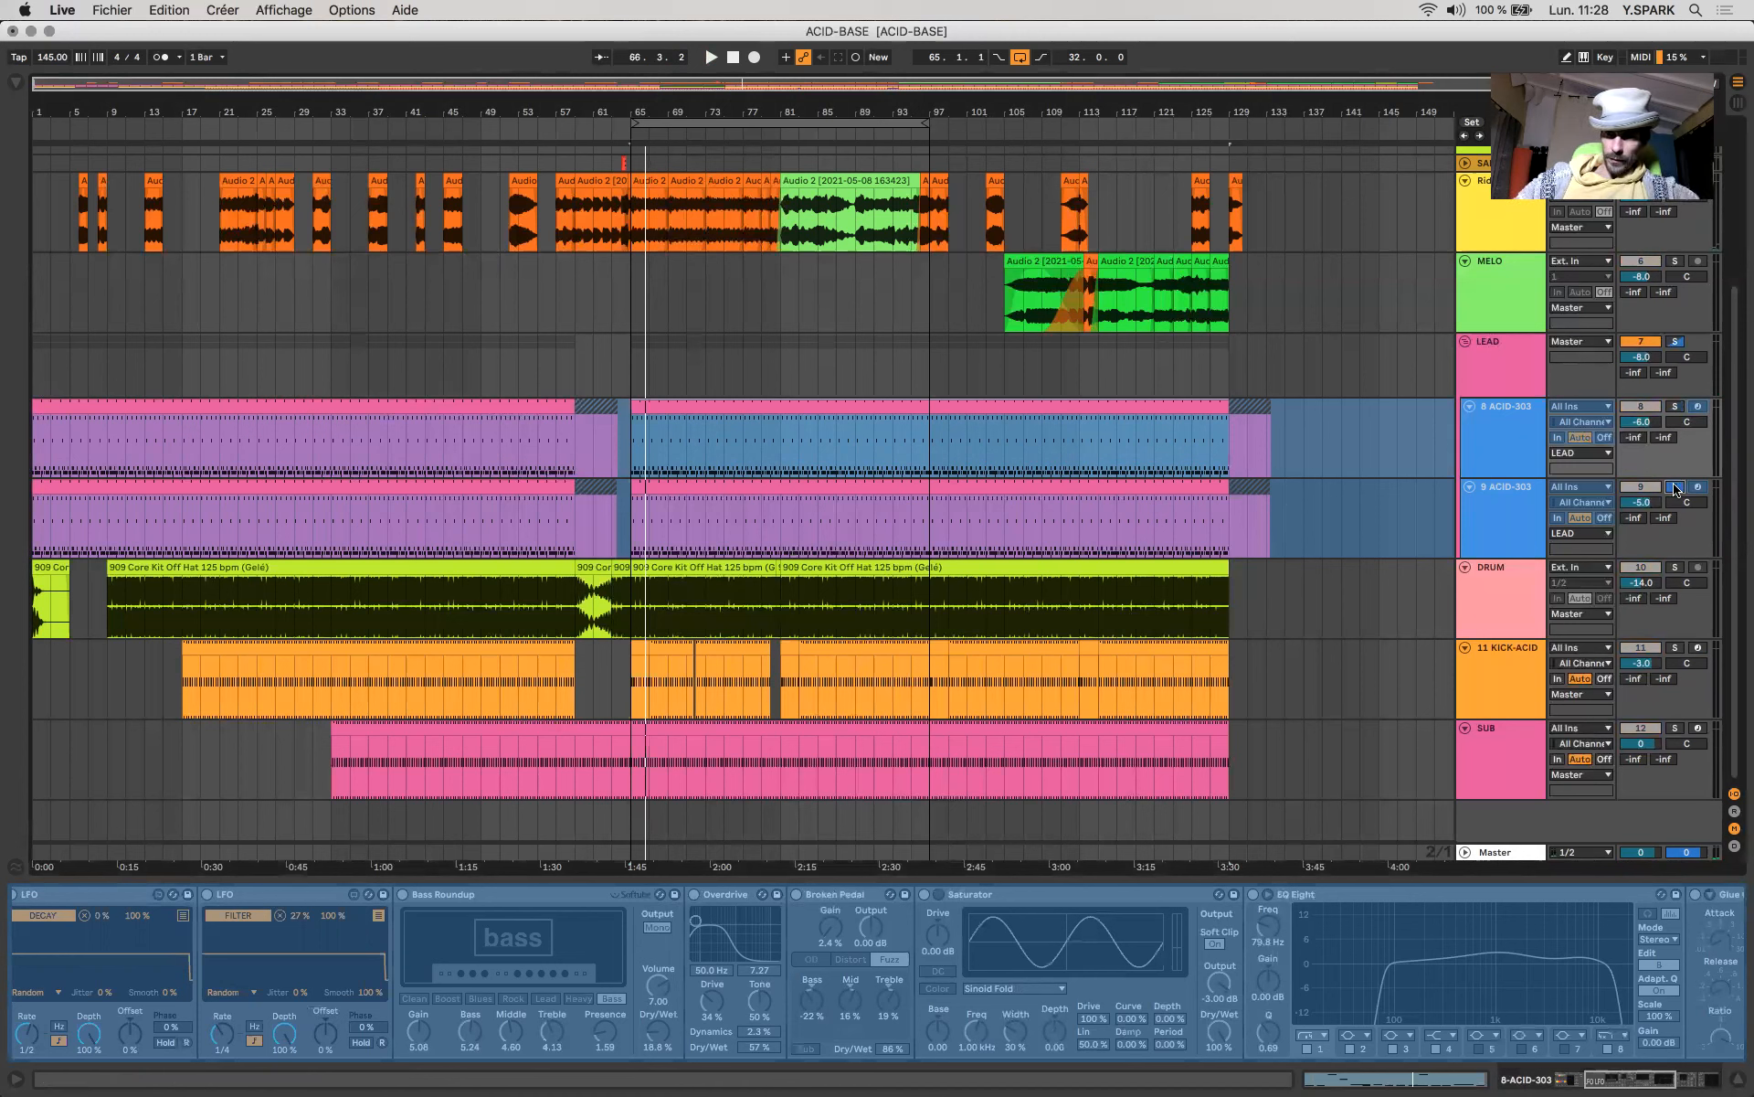
# Solo the whole LEAD group and play both ACID-303 tracks together from bar 65.
pyautogui.click(1675, 343)
pyautogui.click(1675, 343)
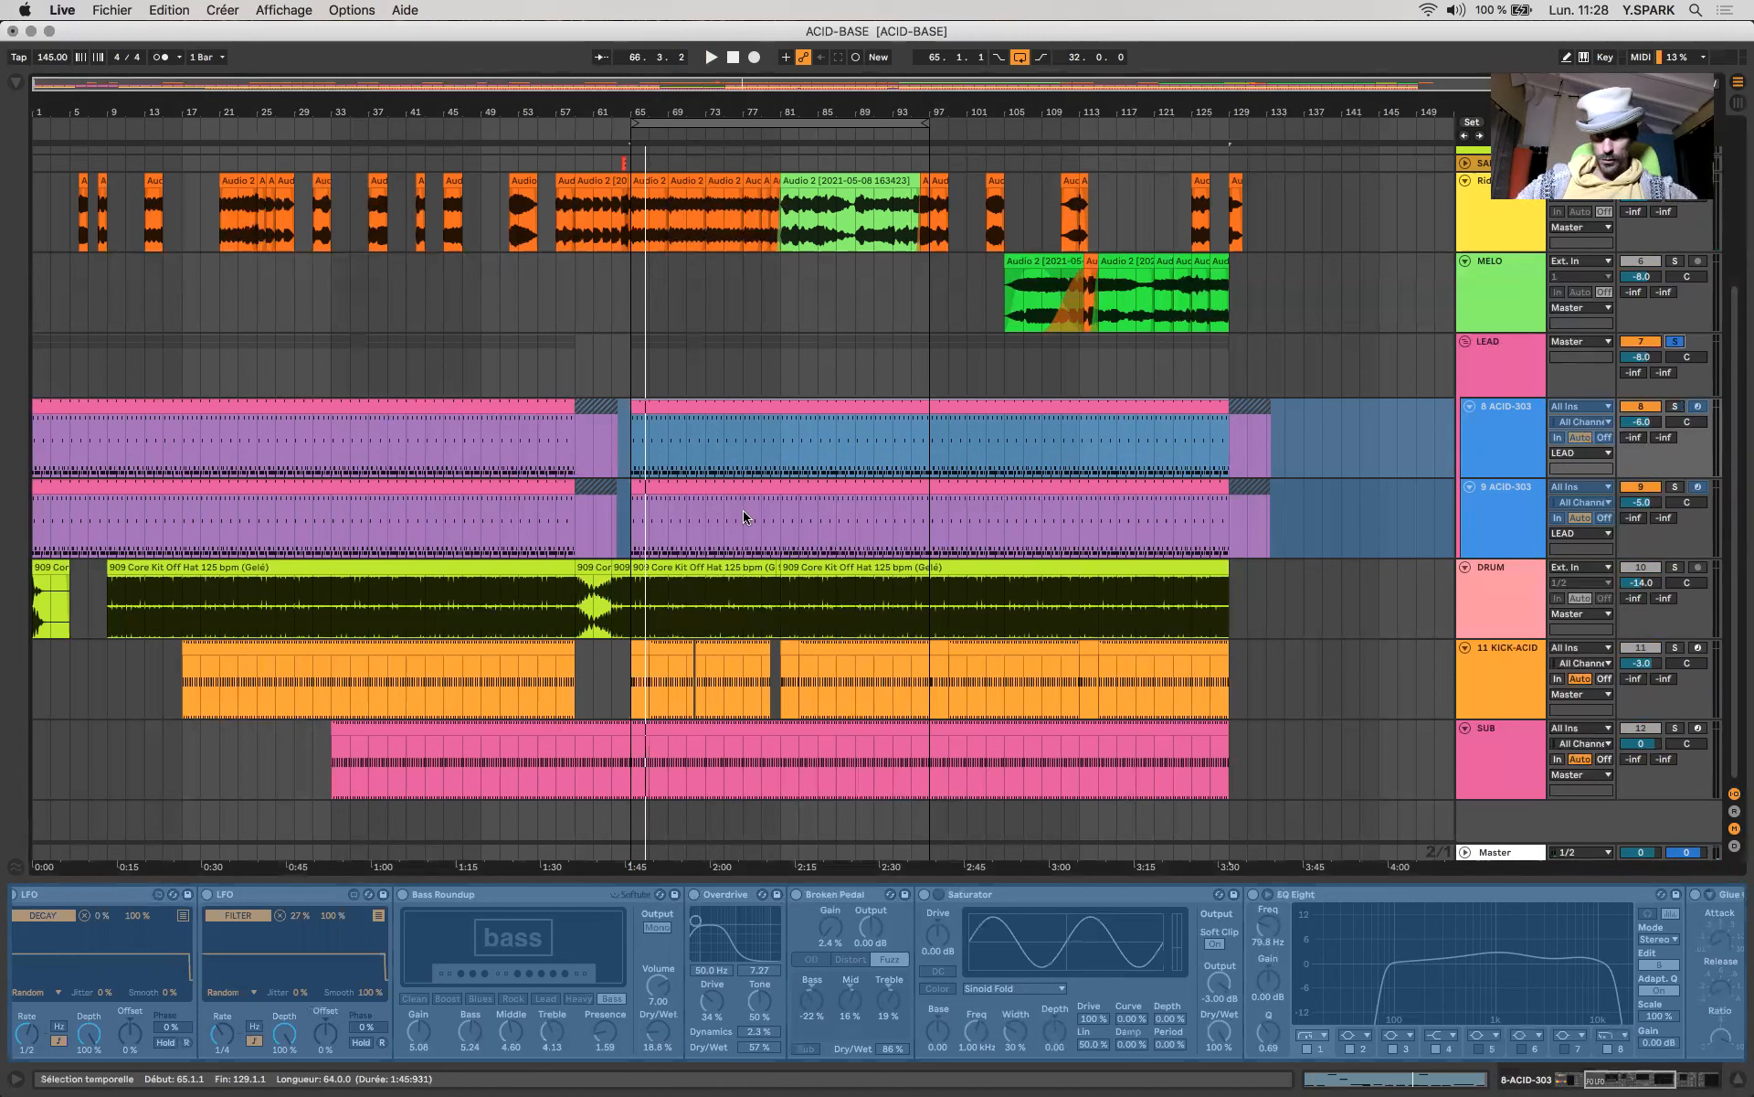
pyautogui.press('space')
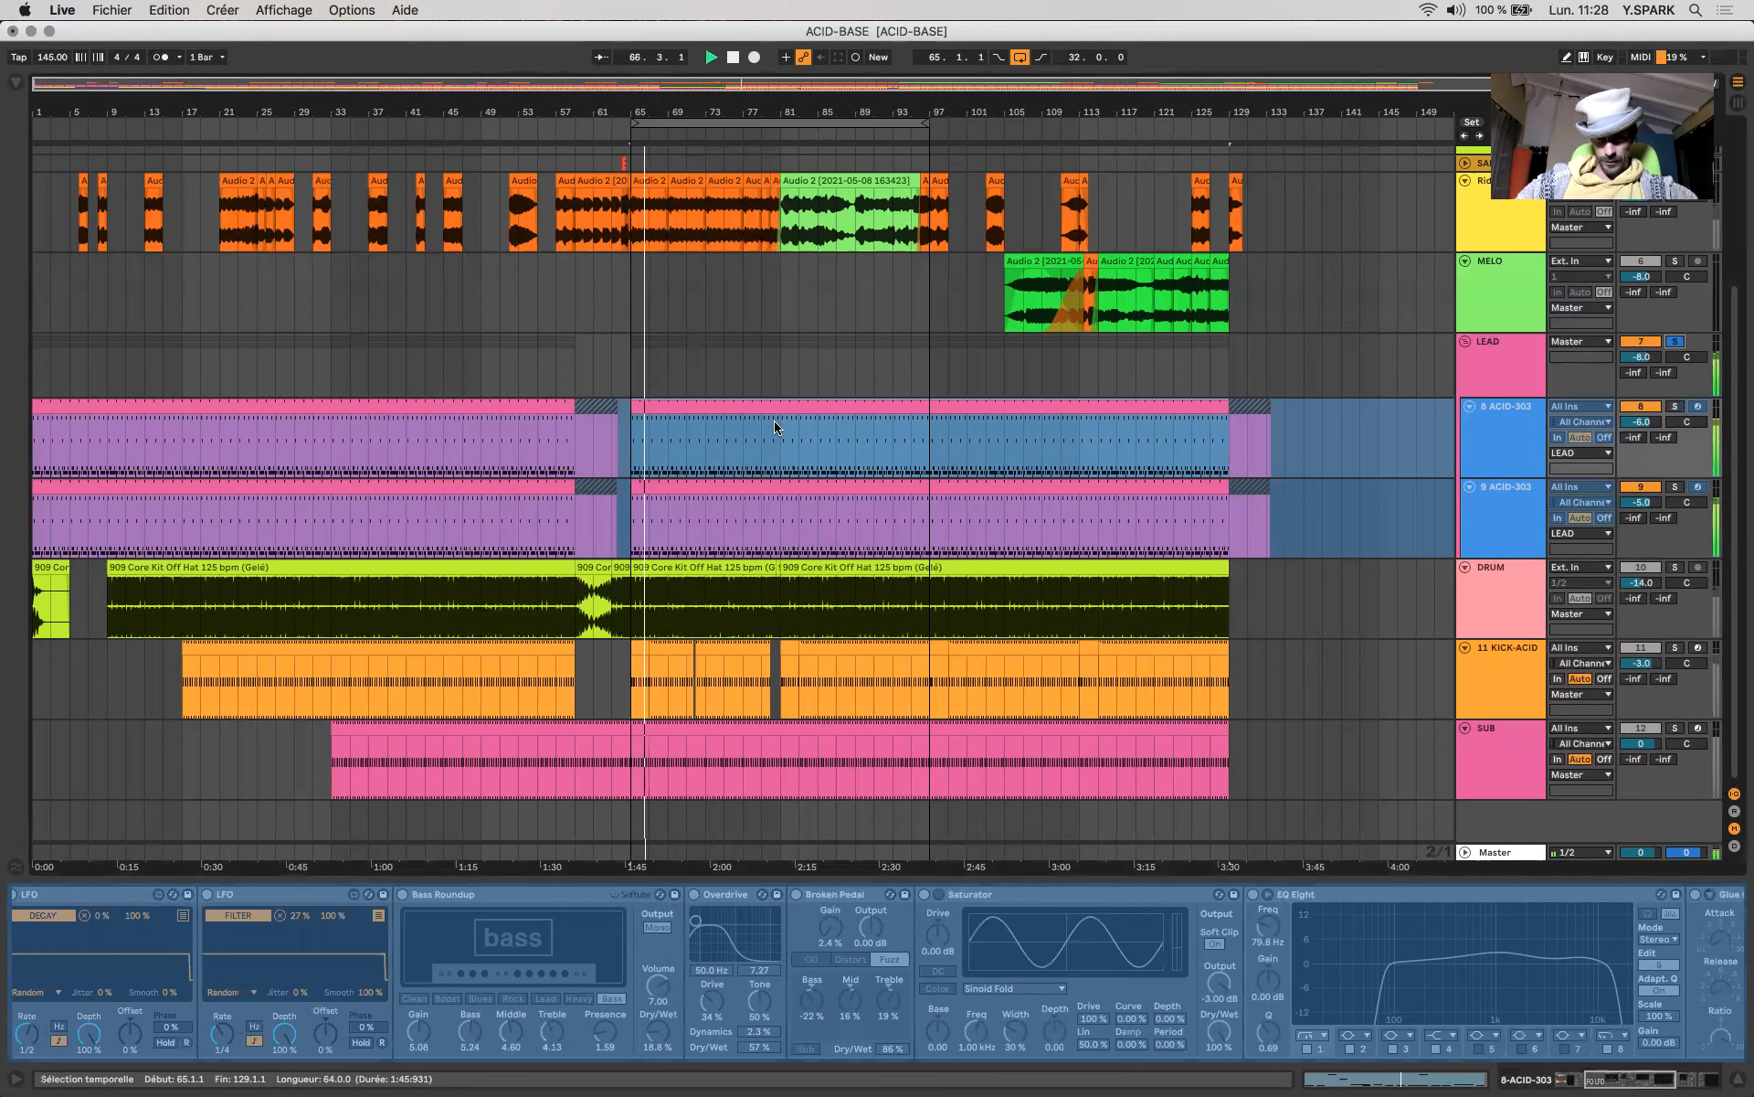
# Compare the device chains of the two ACID-303 tracks and select bars 65–81 of the 8 ACID-303 clip.
pyautogui.click(1515, 439)
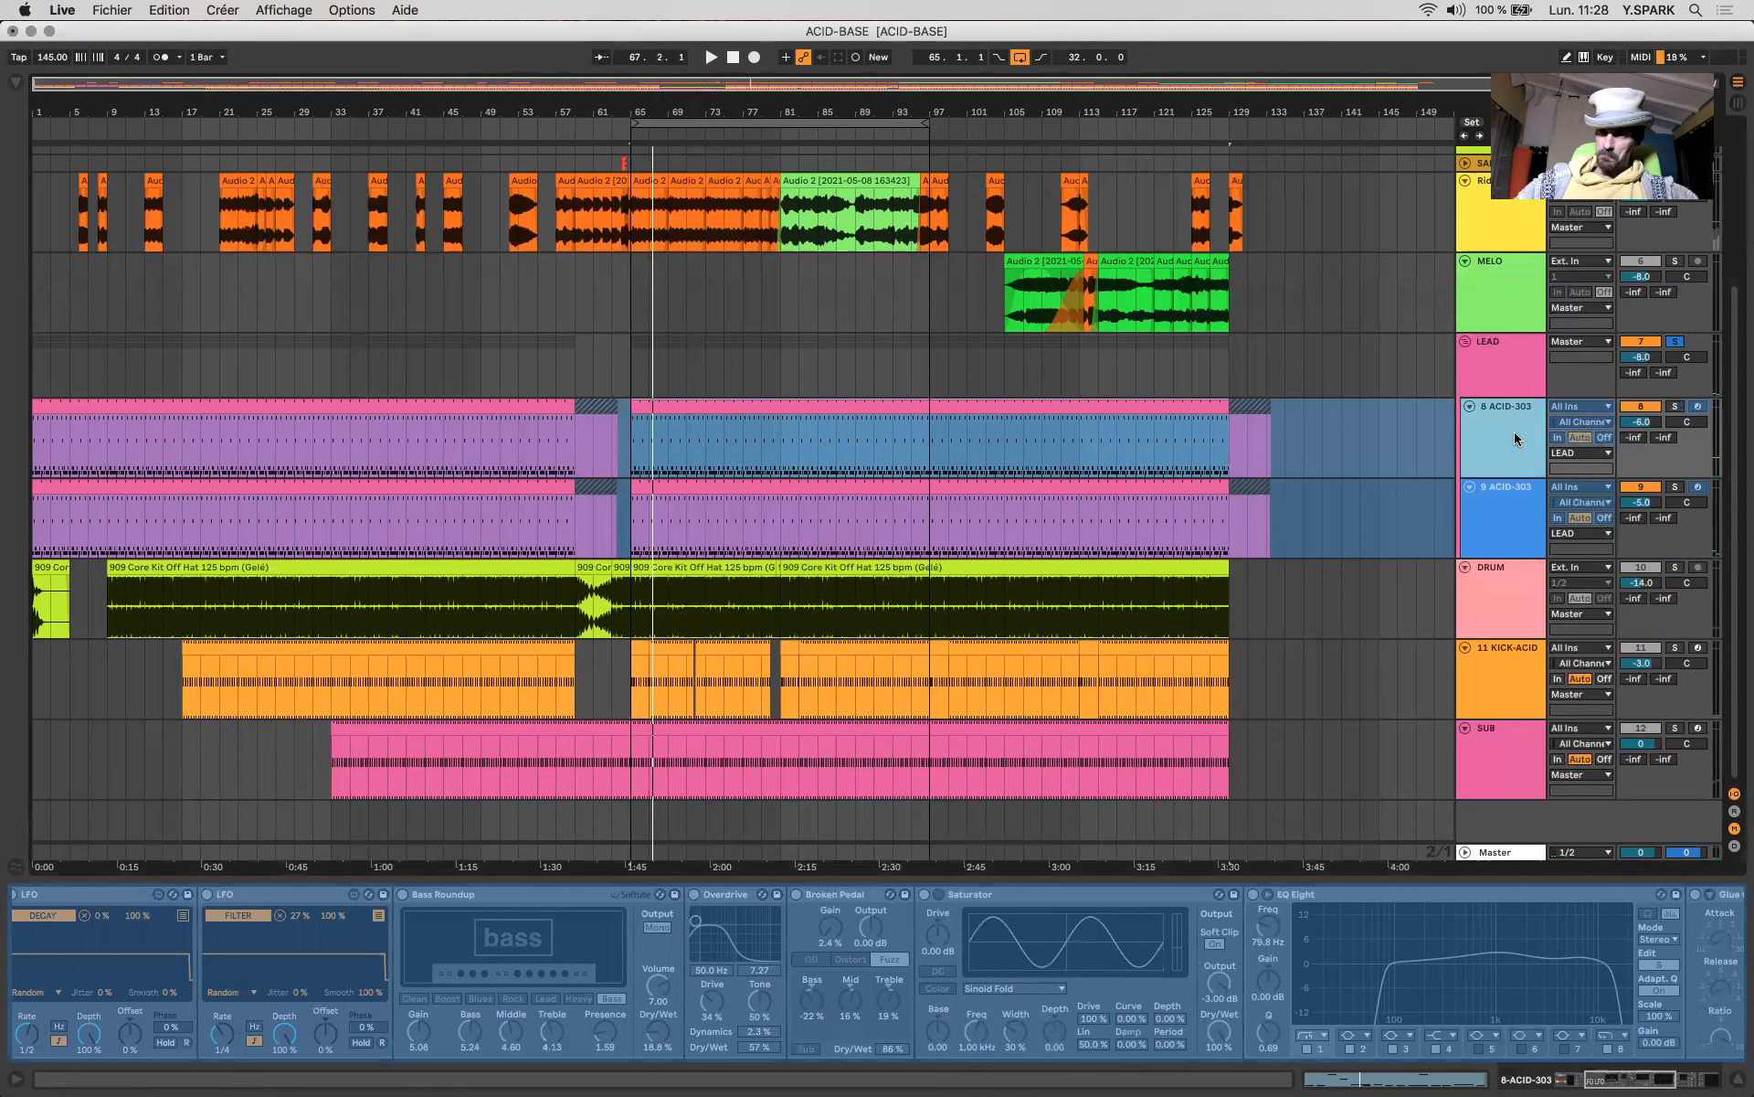
pyautogui.click(1510, 547)
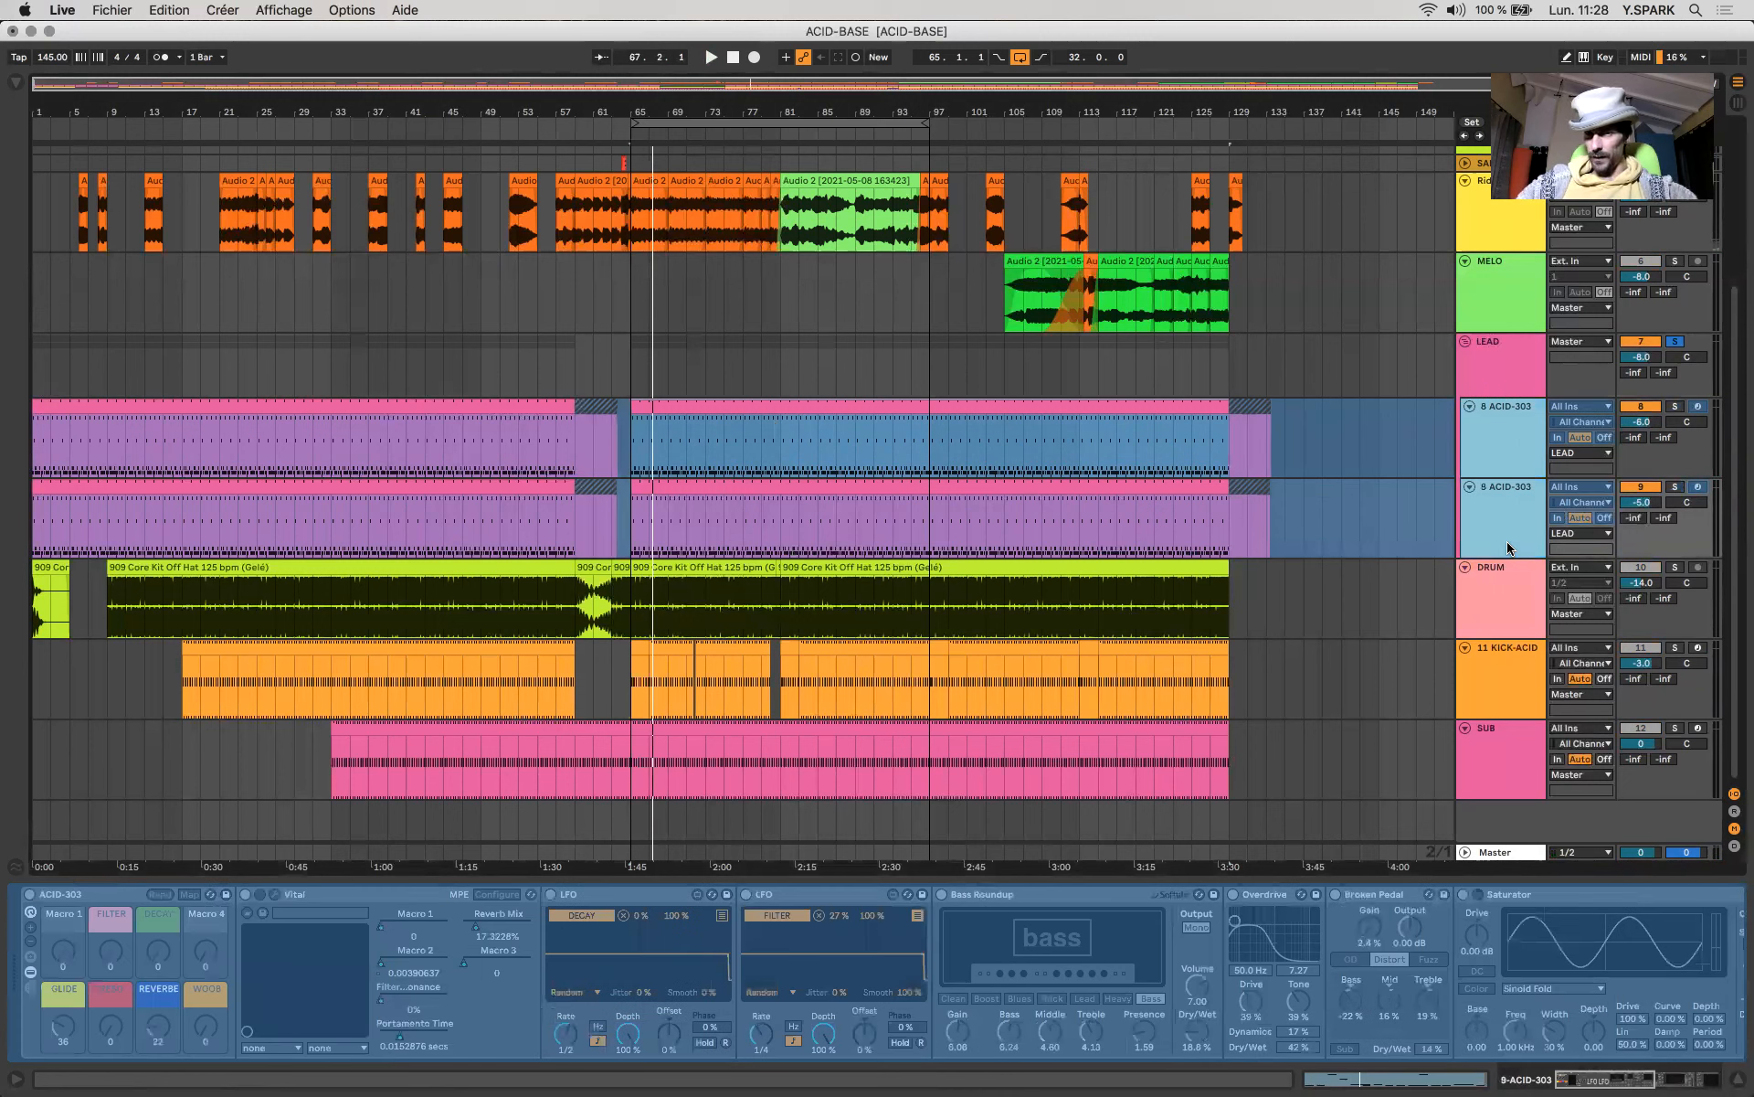
pyautogui.click(1511, 416)
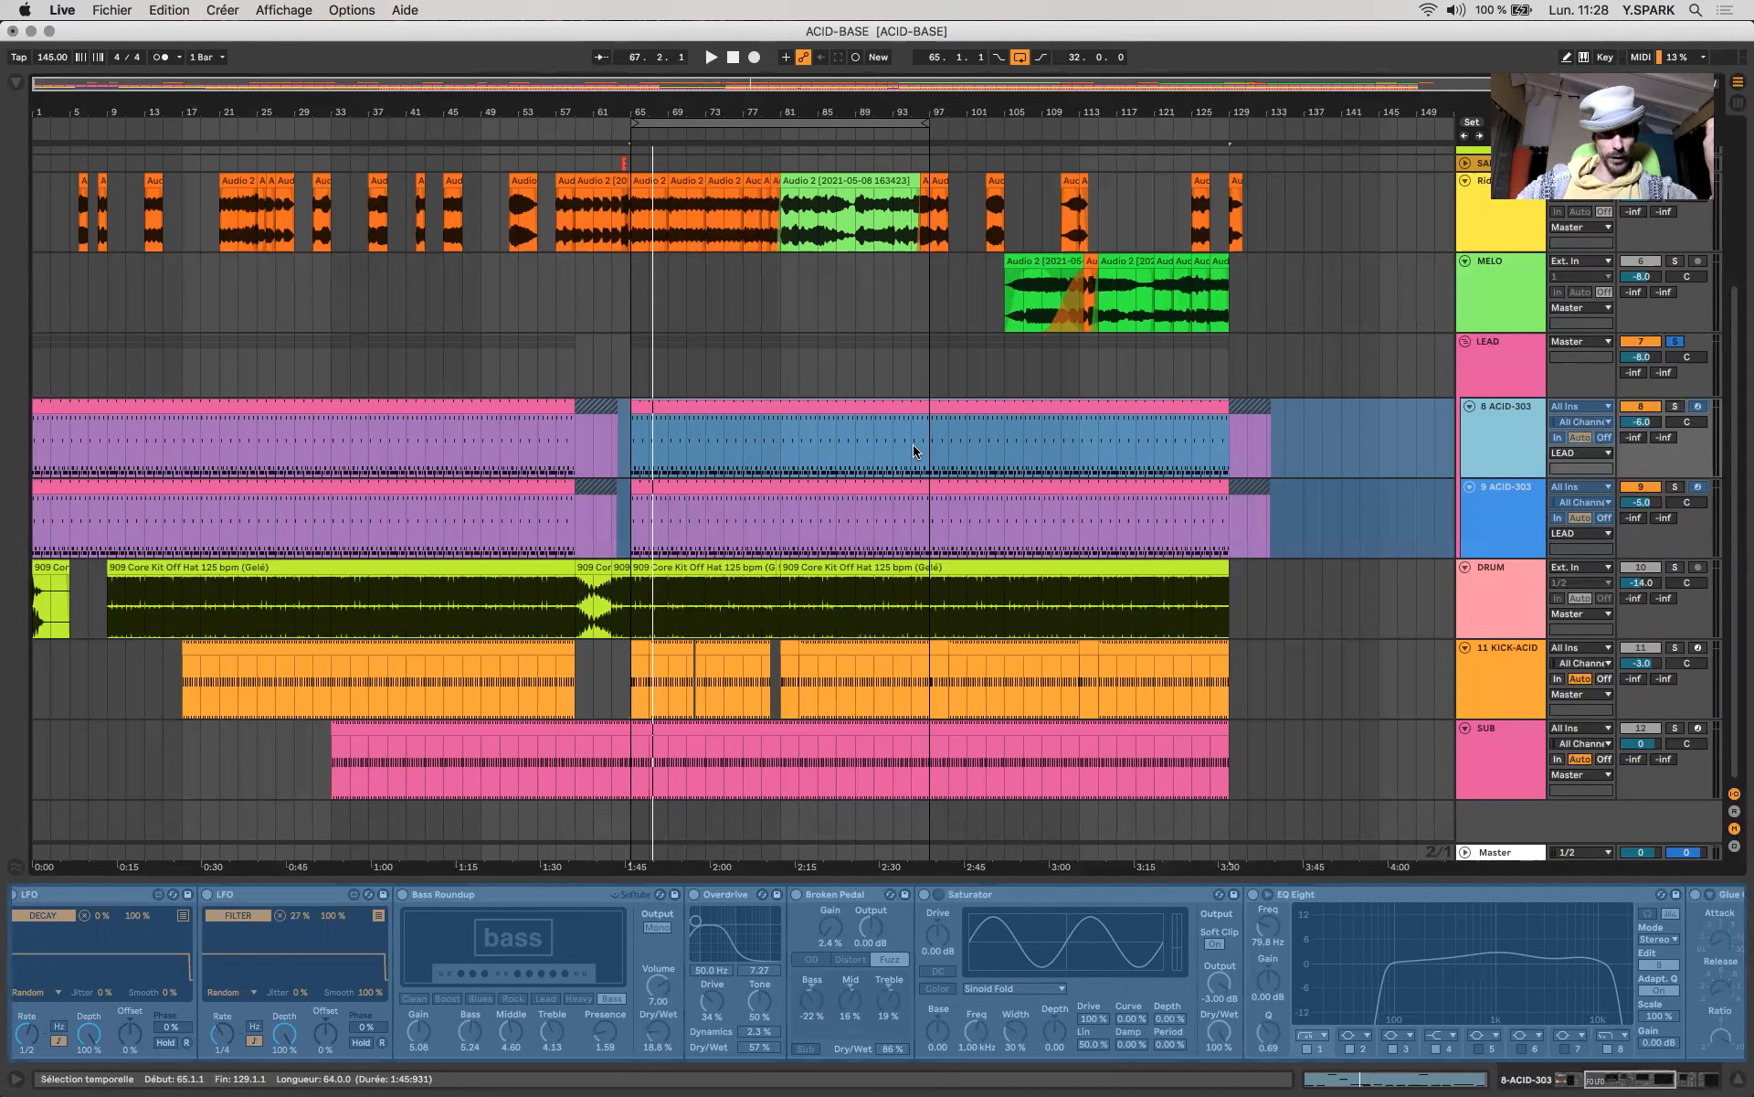
pyautogui.moveTo(630, 448); pyautogui.dragTo(783, 469)
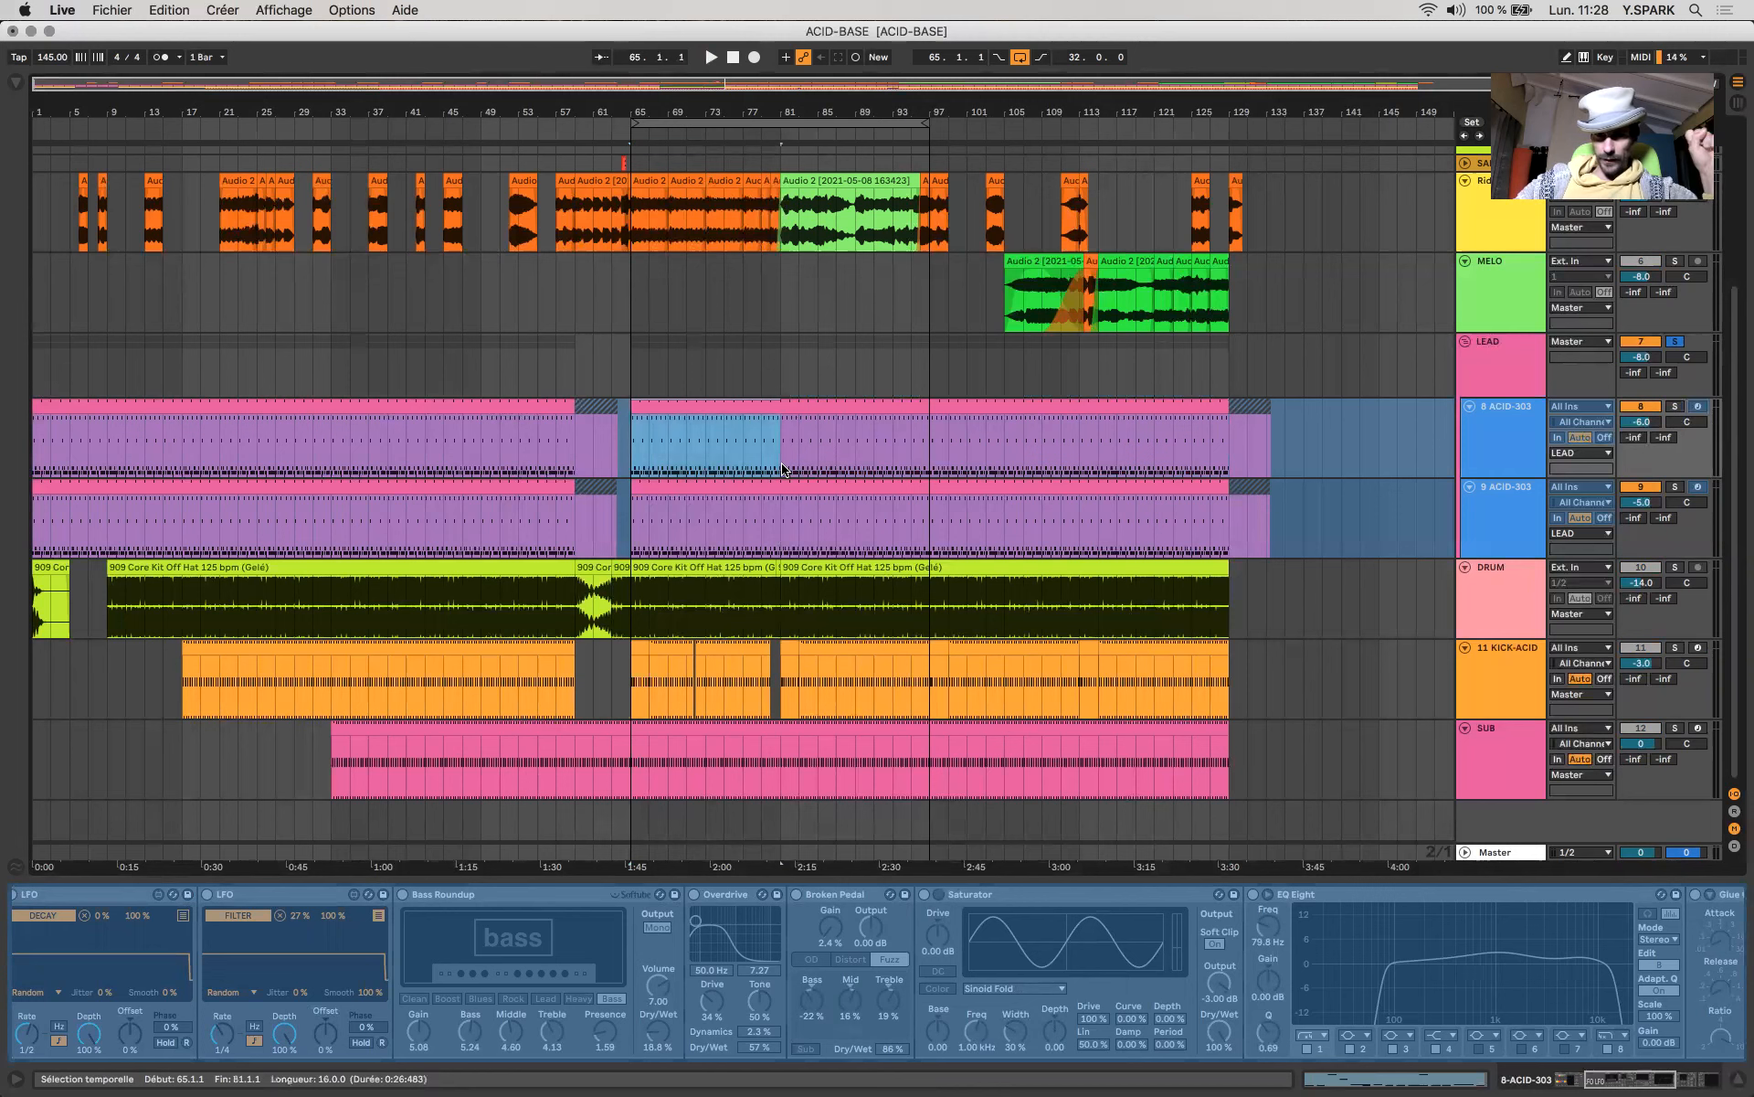
# Save the Live set under the new name ACID-BASE-freeze in the ACID-BASE Project folder.
pyautogui.press('super+shift+s')
pyautogui.click(890, 143)
pyautogui.write('-free')
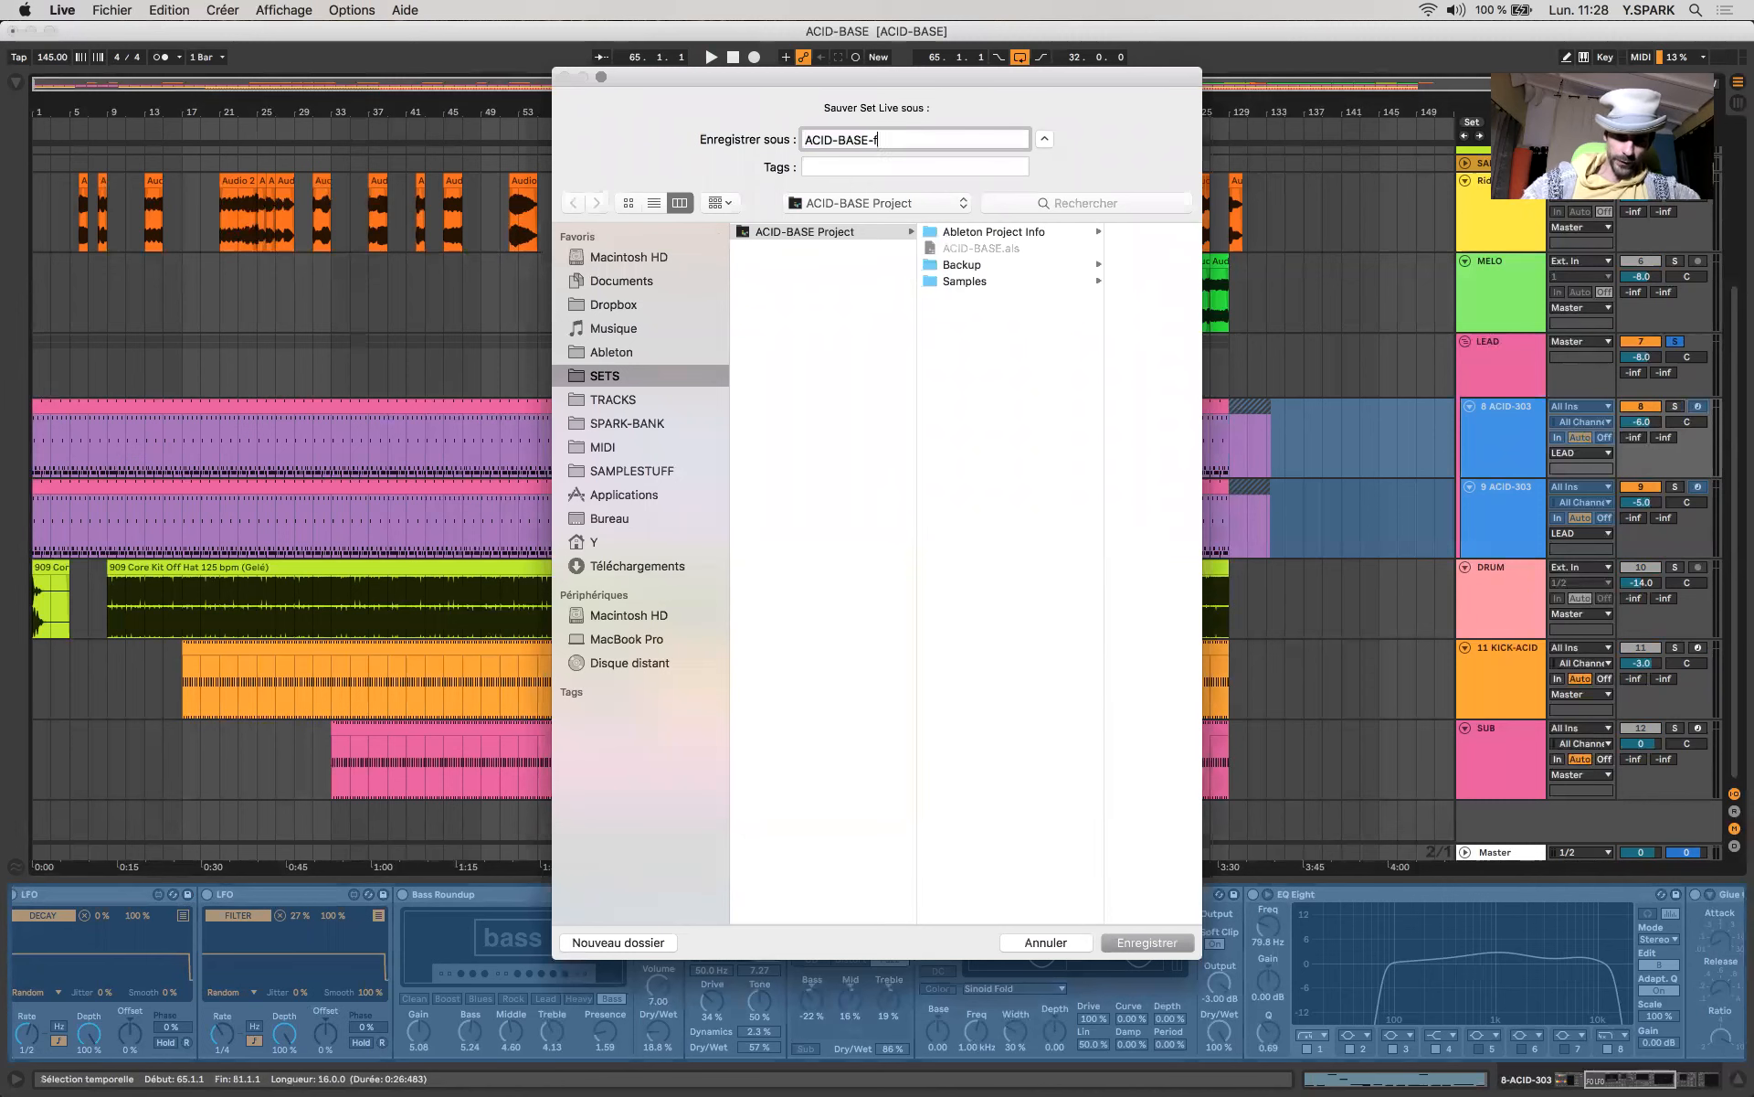
pyautogui.press('Return')
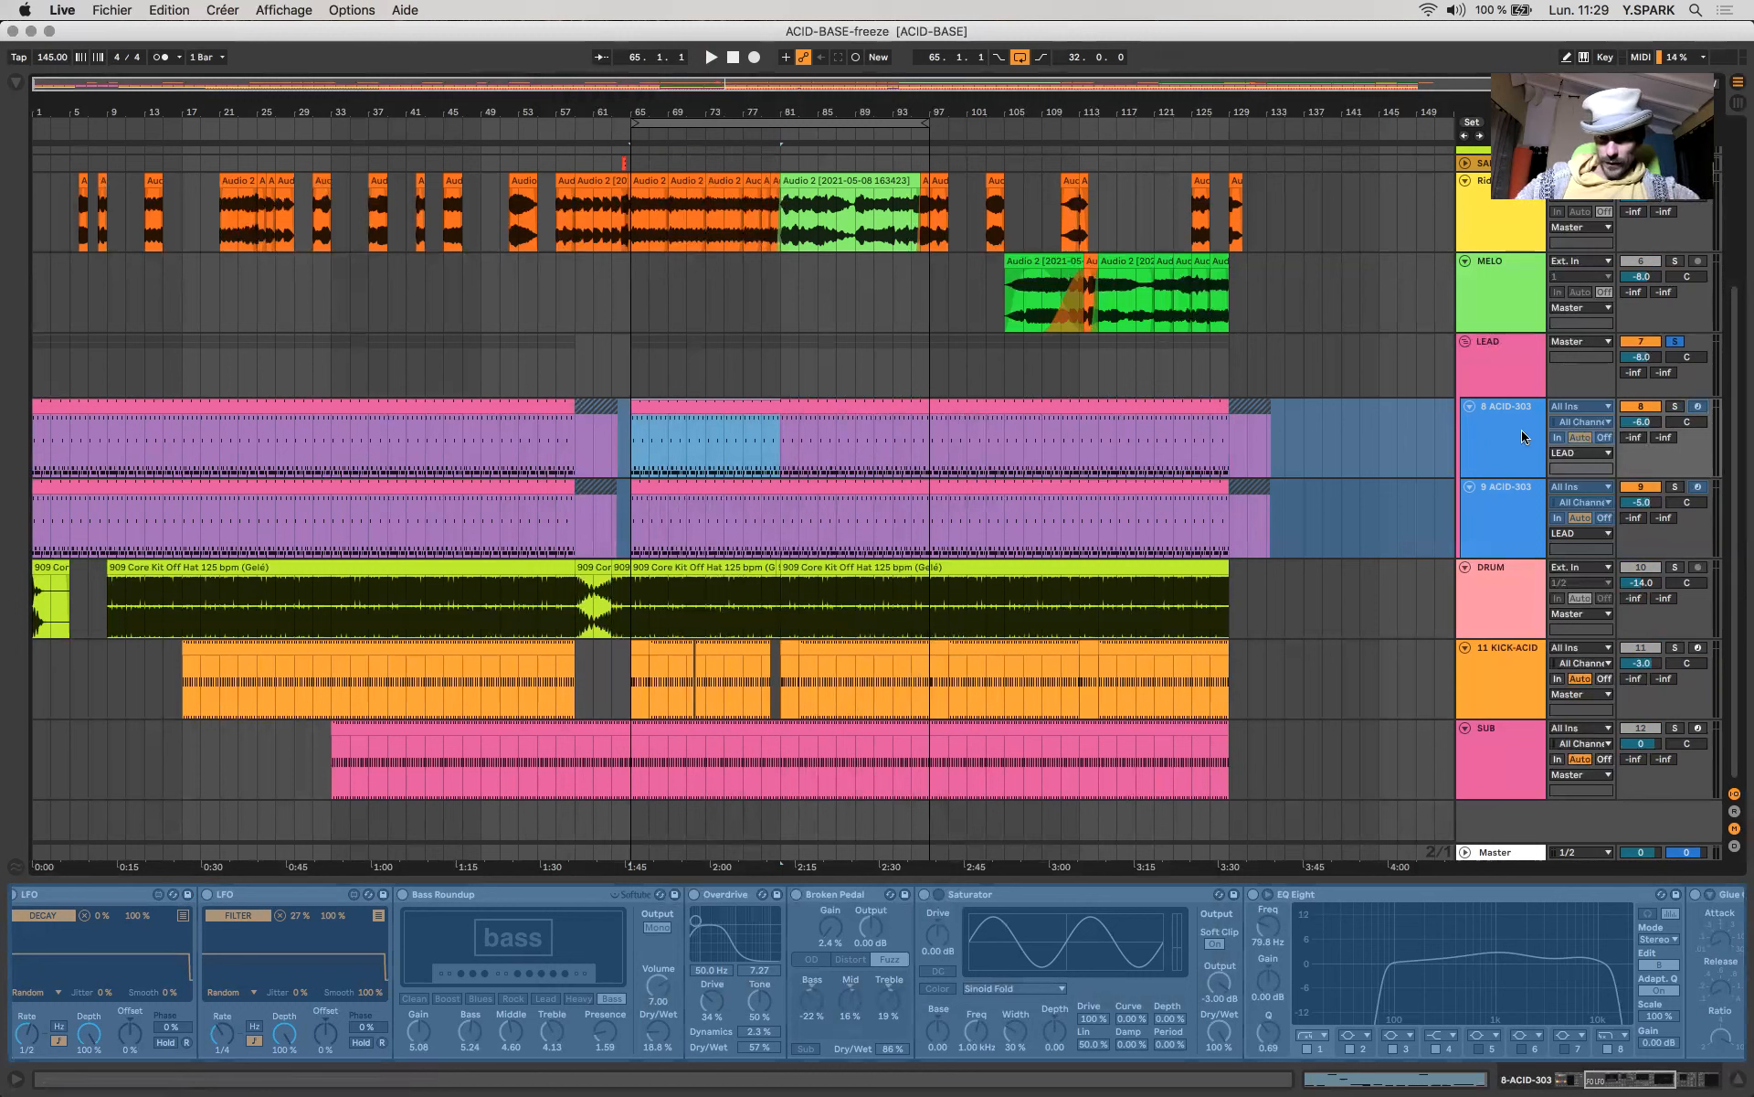
# Flatten both frozen ACID-303 tracks together into audio.
pyautogui.click(1513, 514)
pyautogui.click(1507, 519)
pyautogui.rightClick(1505, 523)
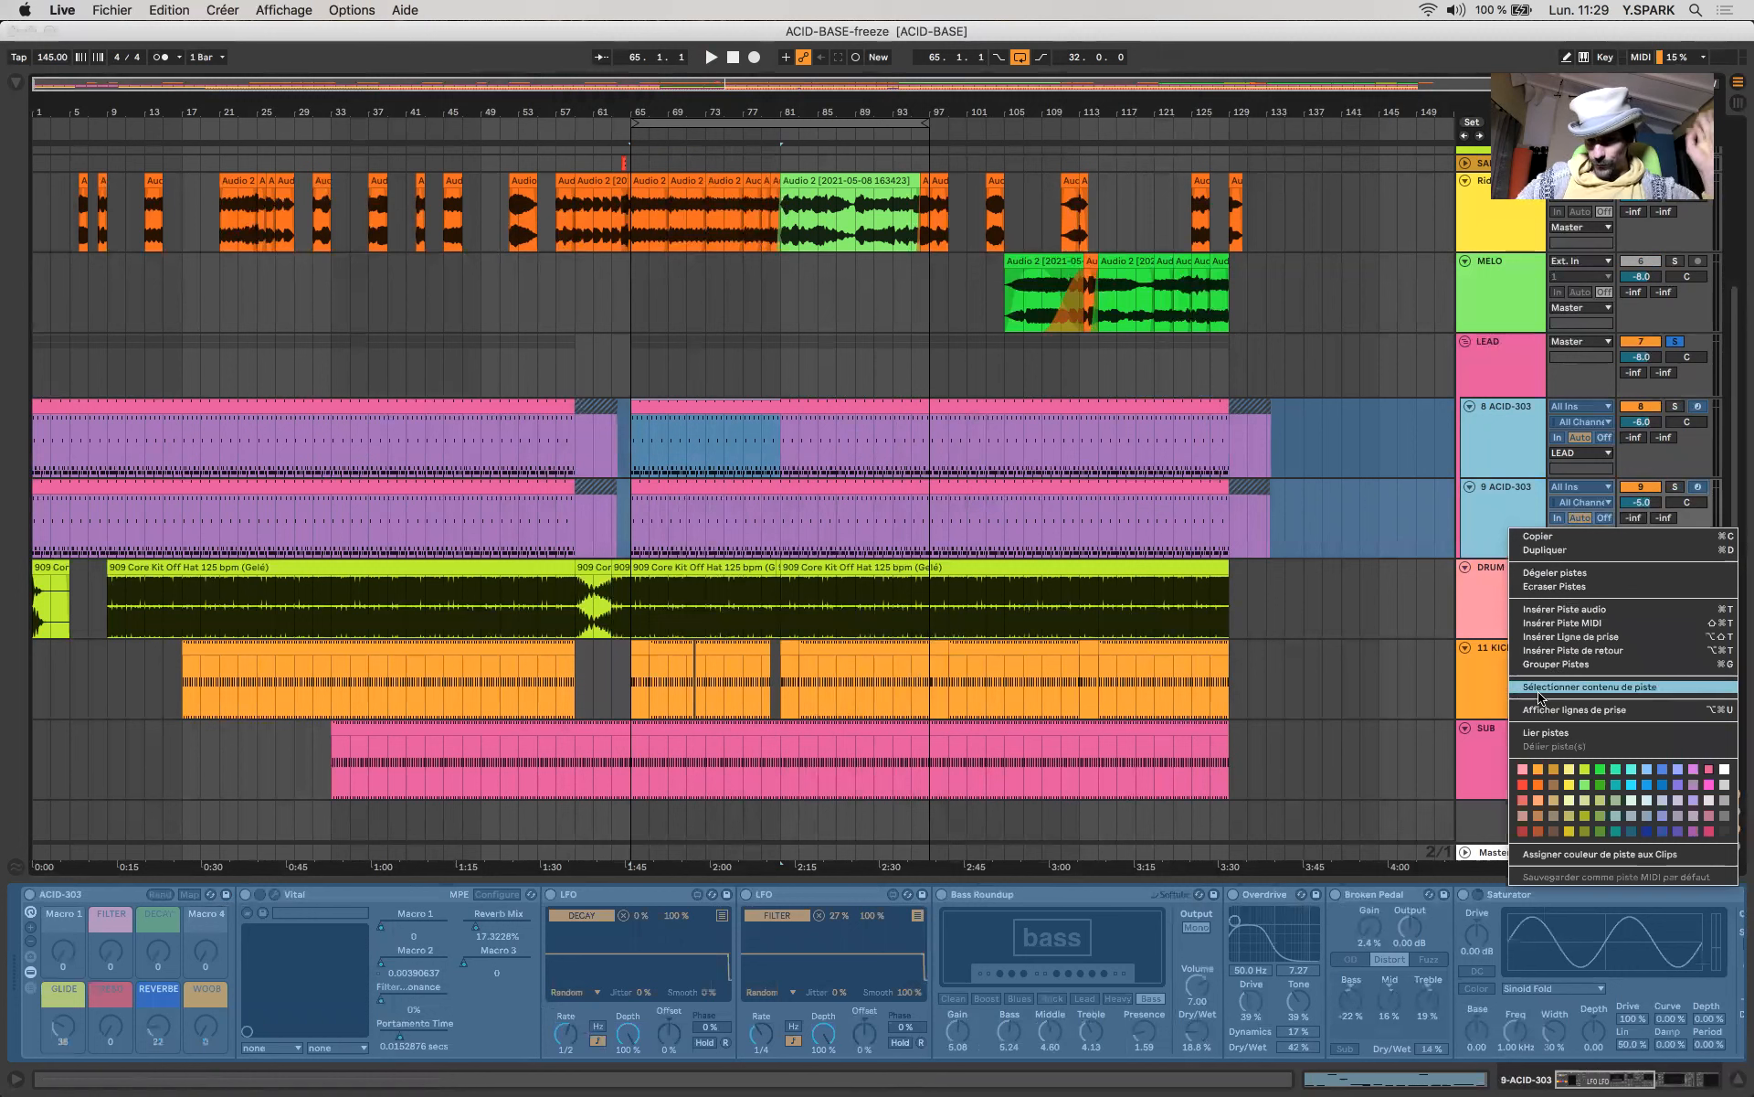
pyautogui.click(1550, 588)
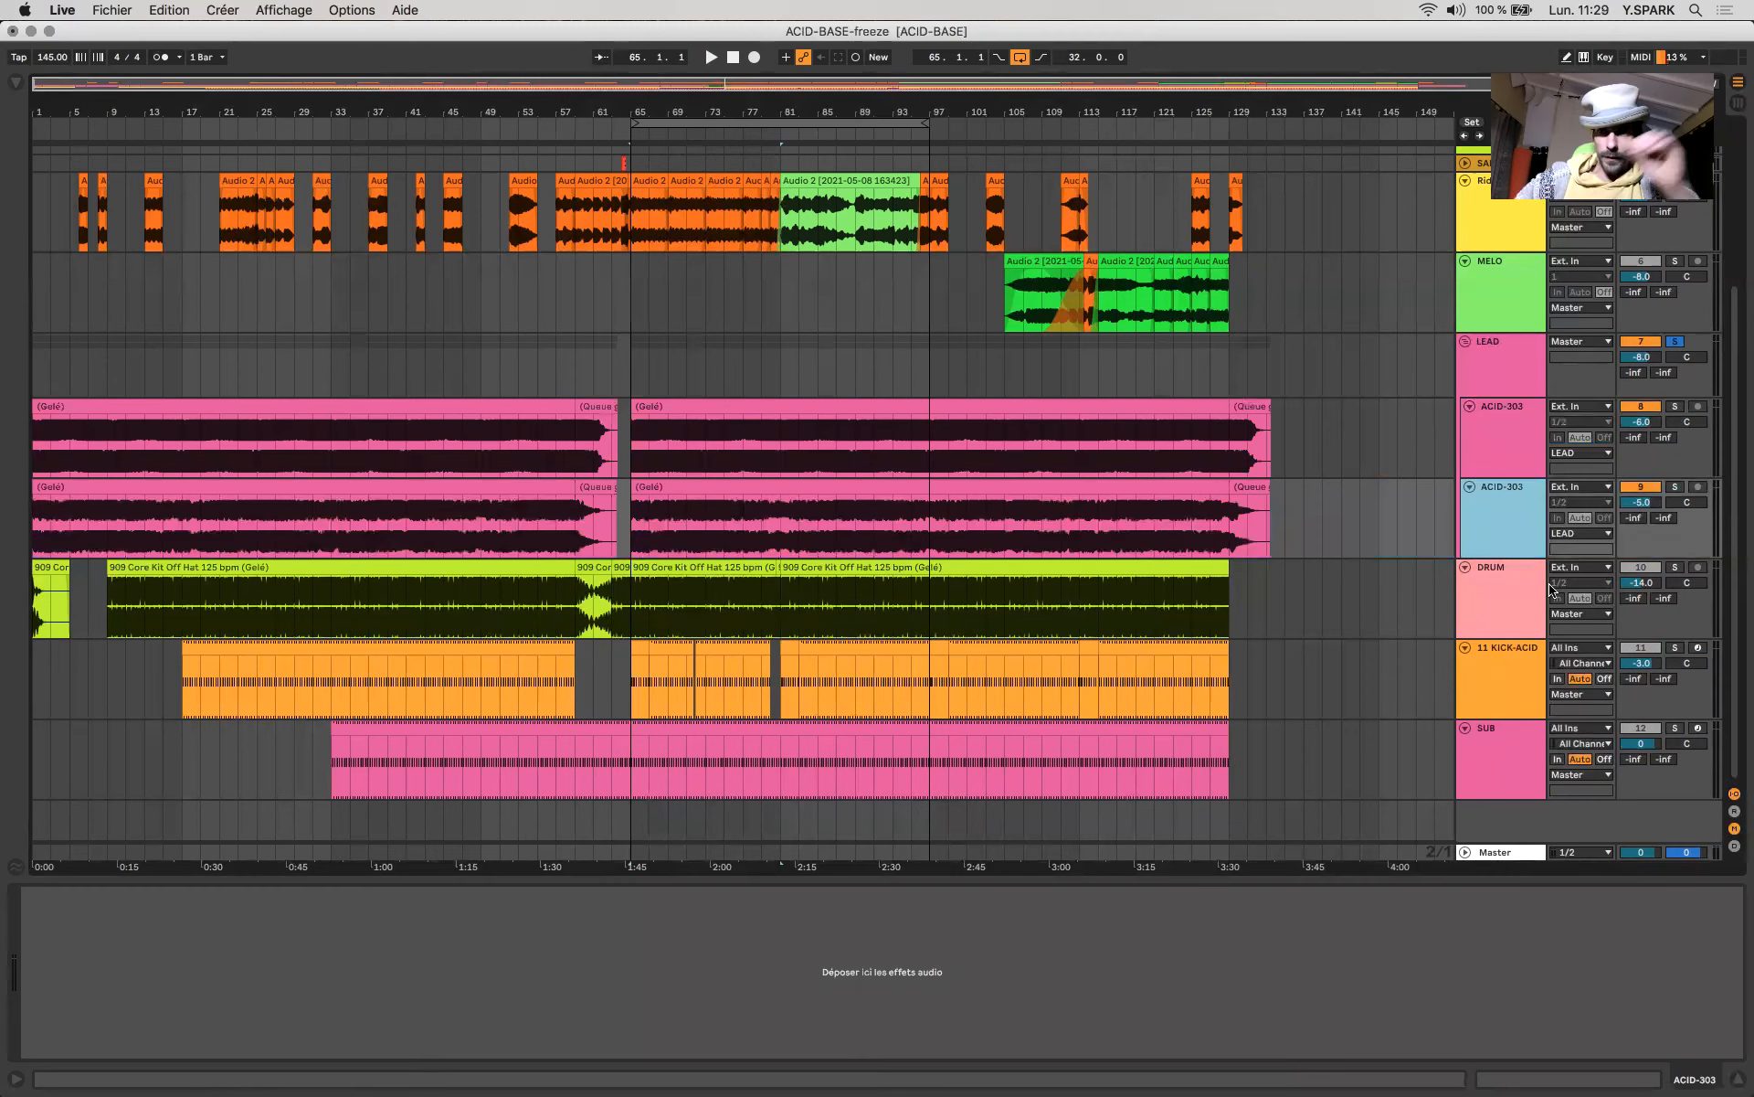
# Add the UP.adg rack from the user library to the LEAD group, ahead of the Glue Compressor.
pyautogui.click(1519, 373)
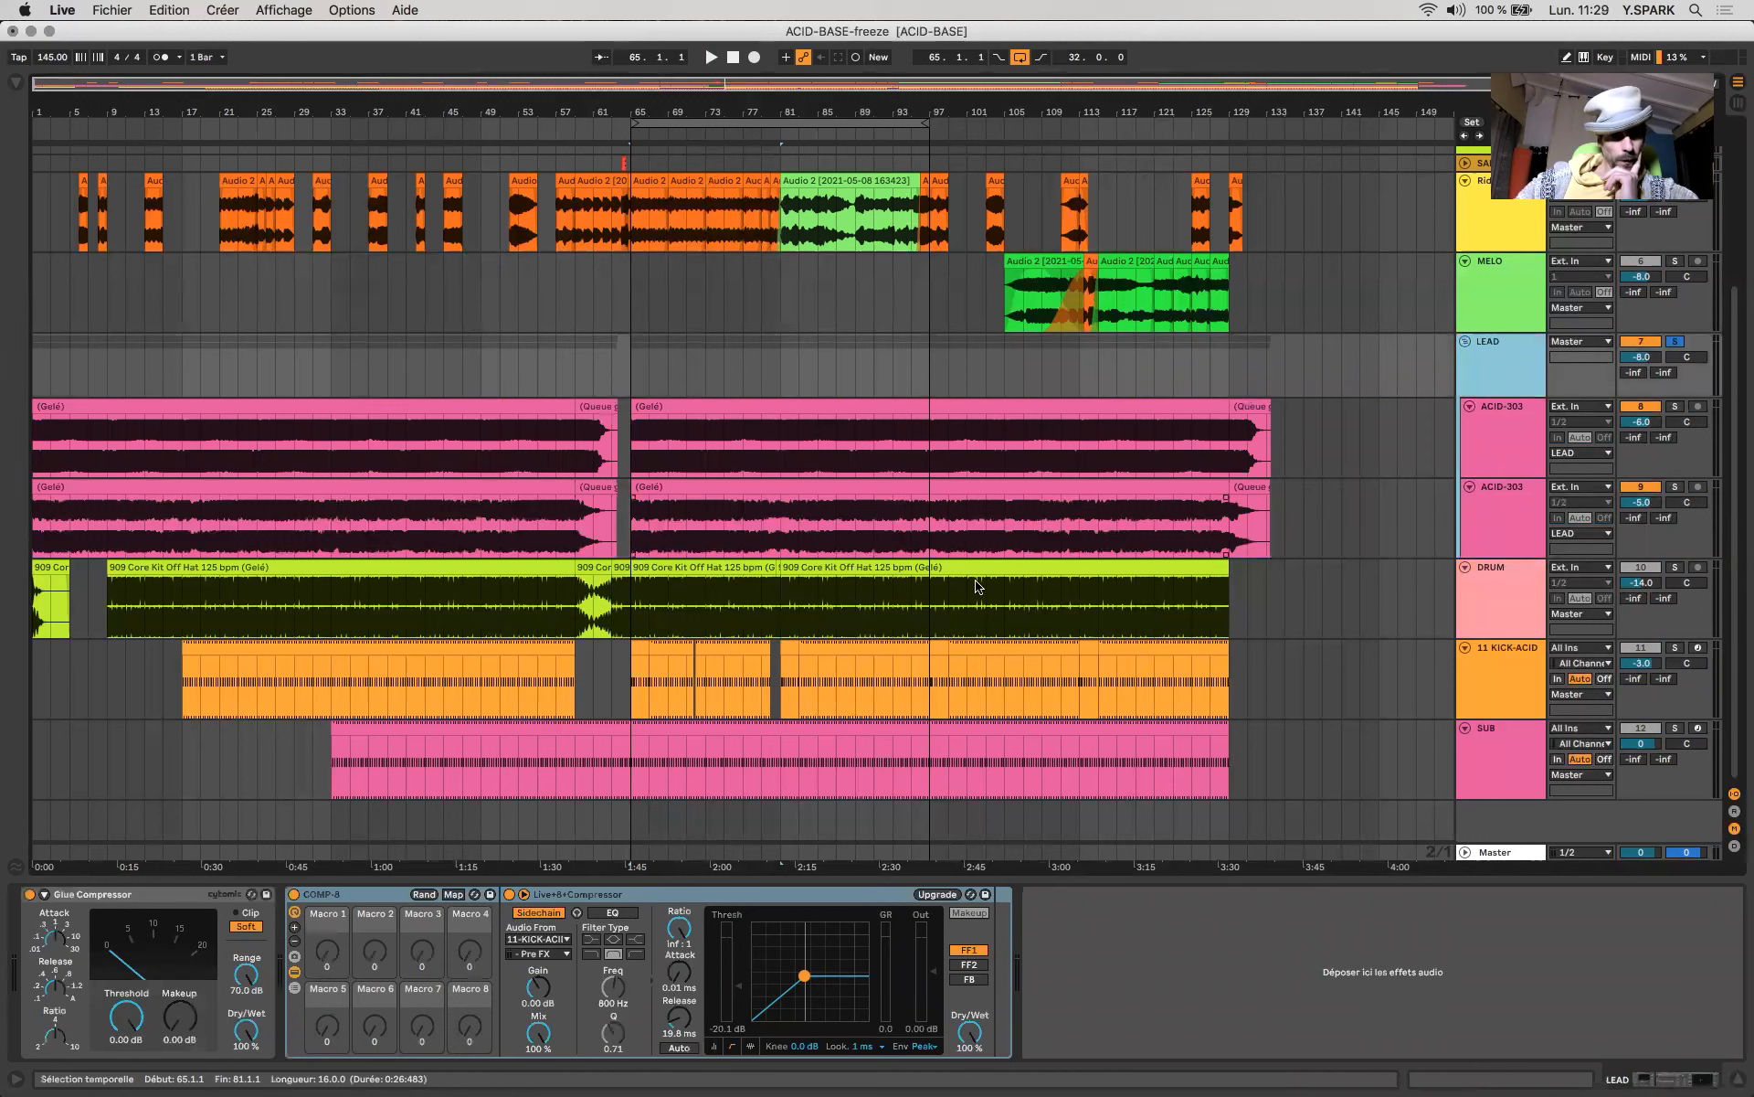
pyautogui.click(628, 386)
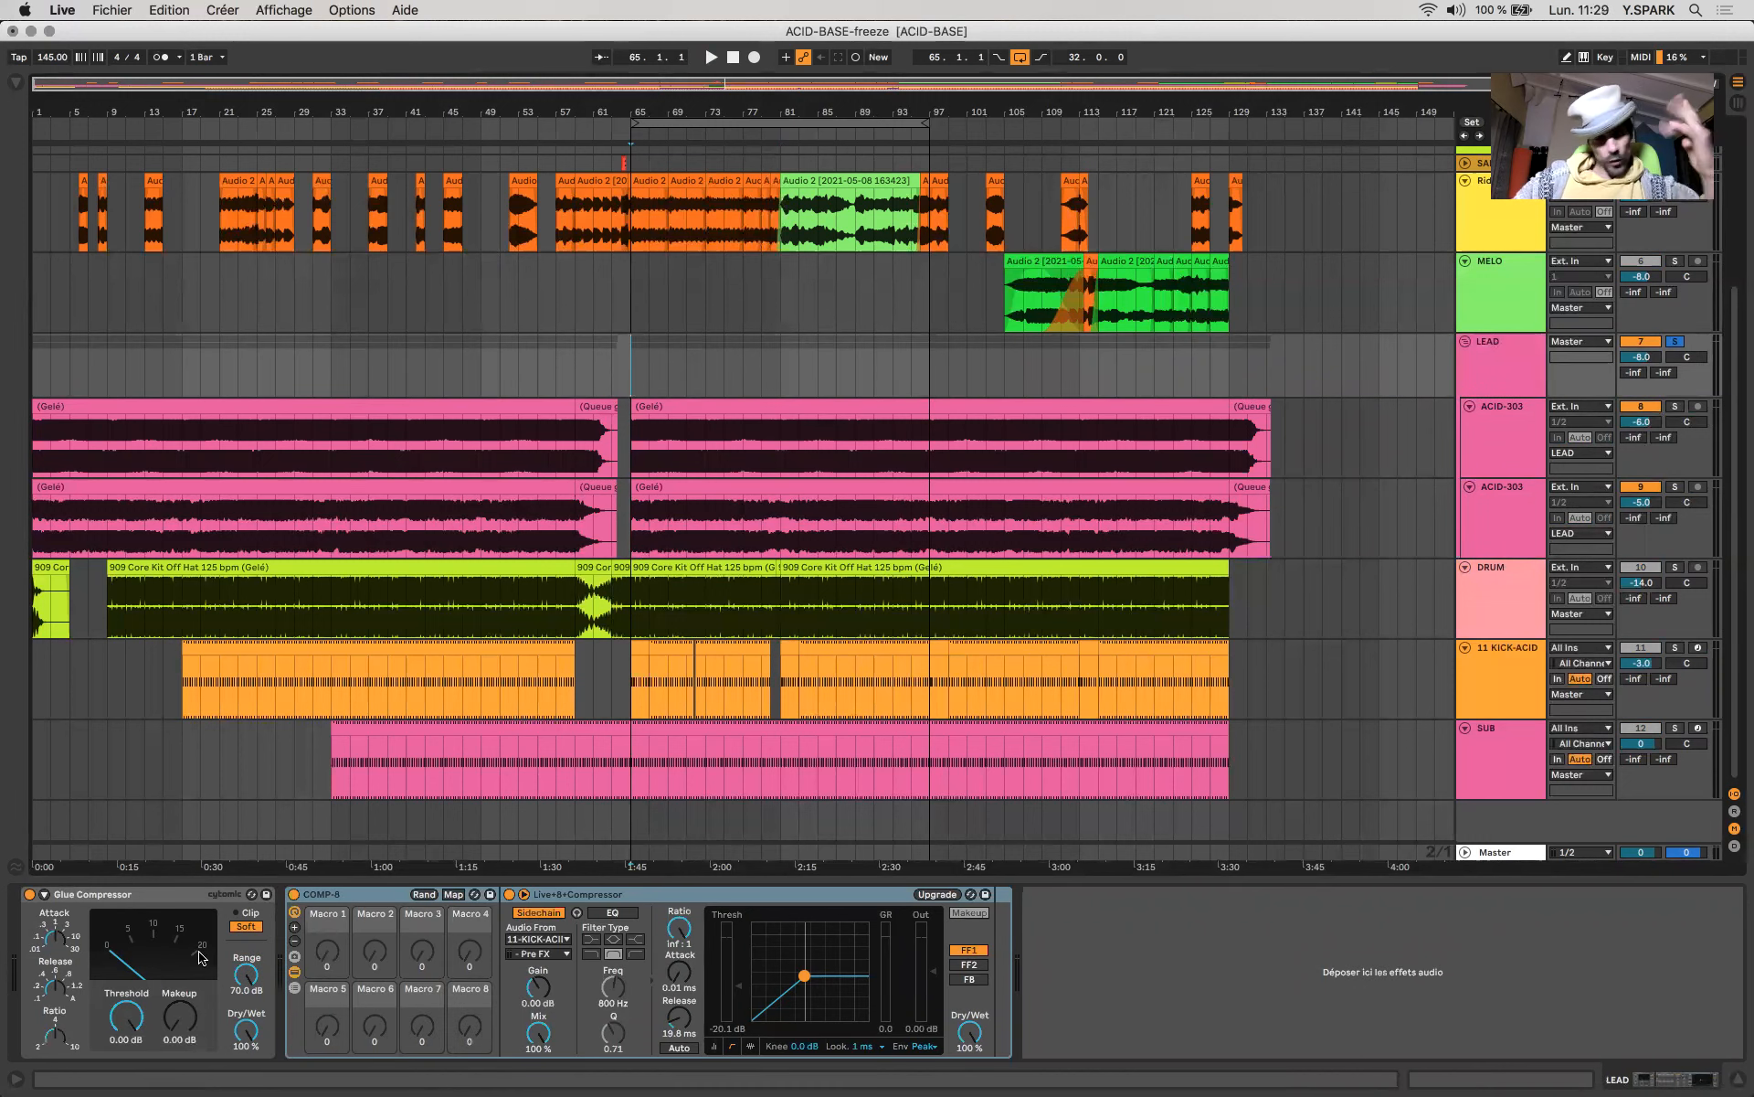
pyautogui.click(191, 893)
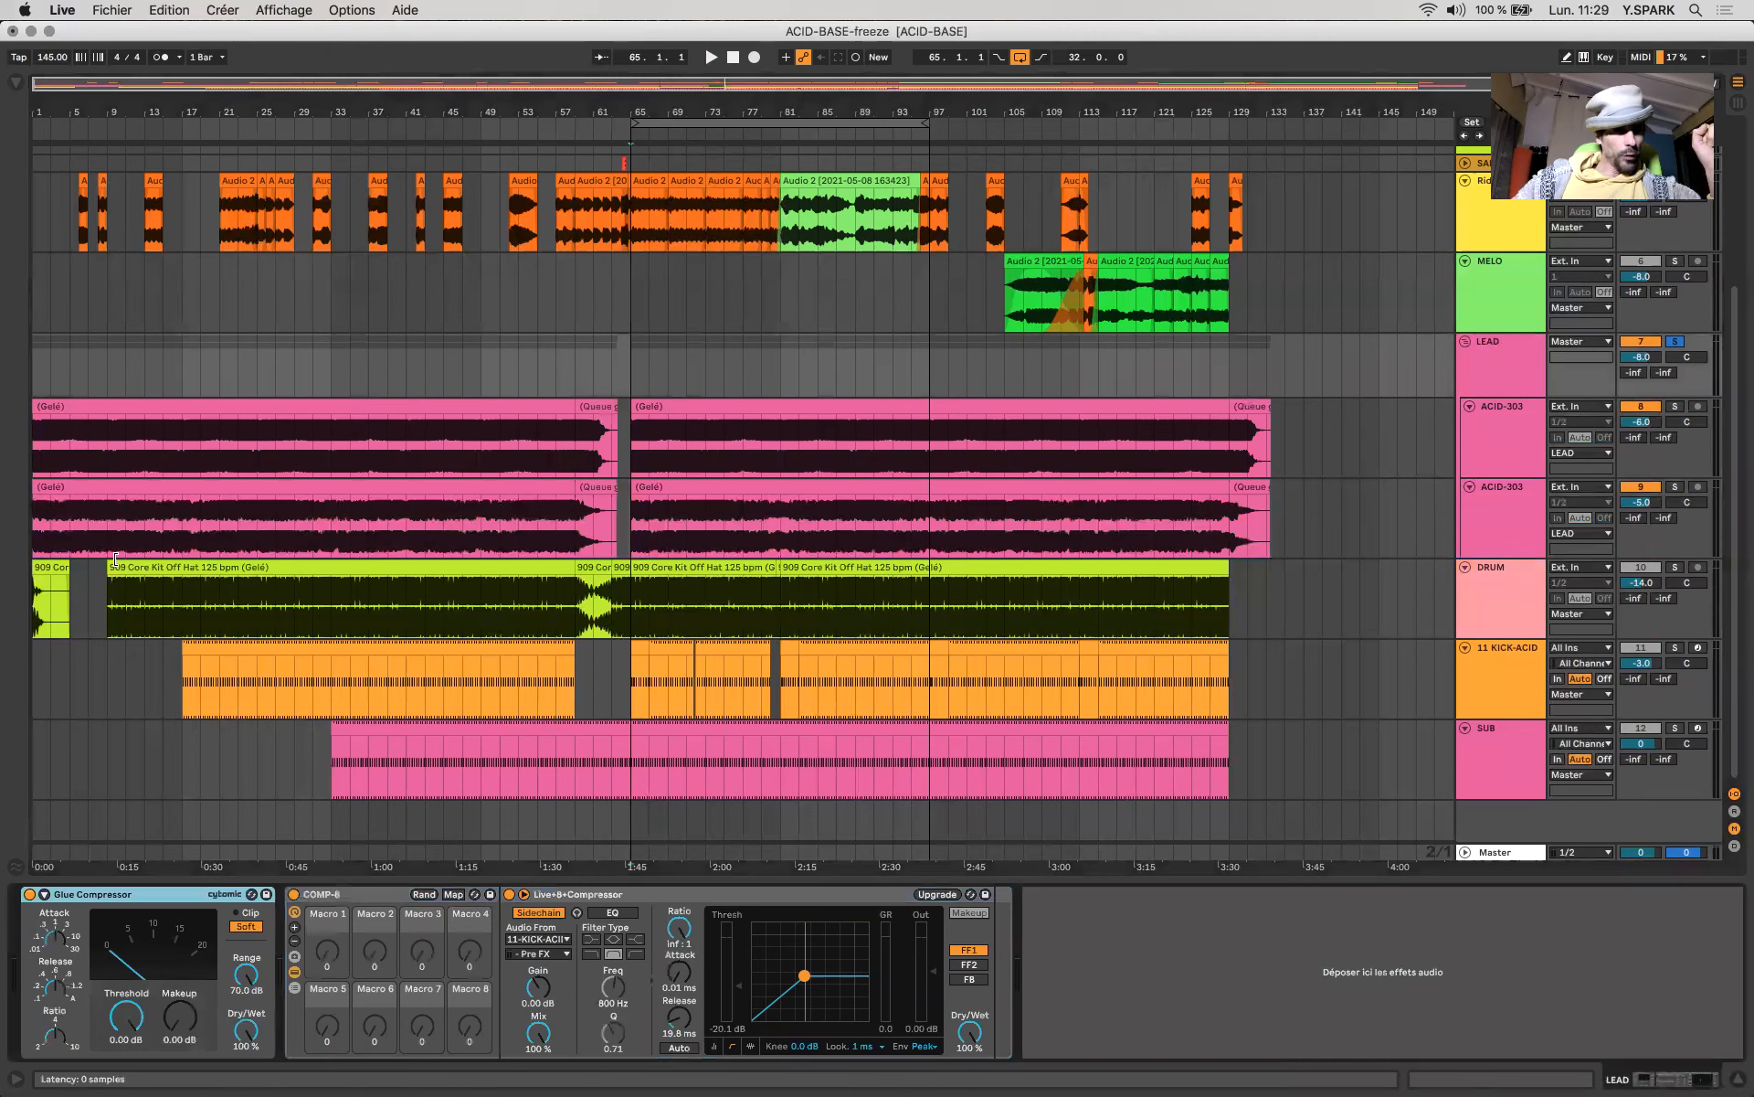
pyautogui.click(16, 83)
pyautogui.click(16, 85)
pyautogui.click(16, 85)
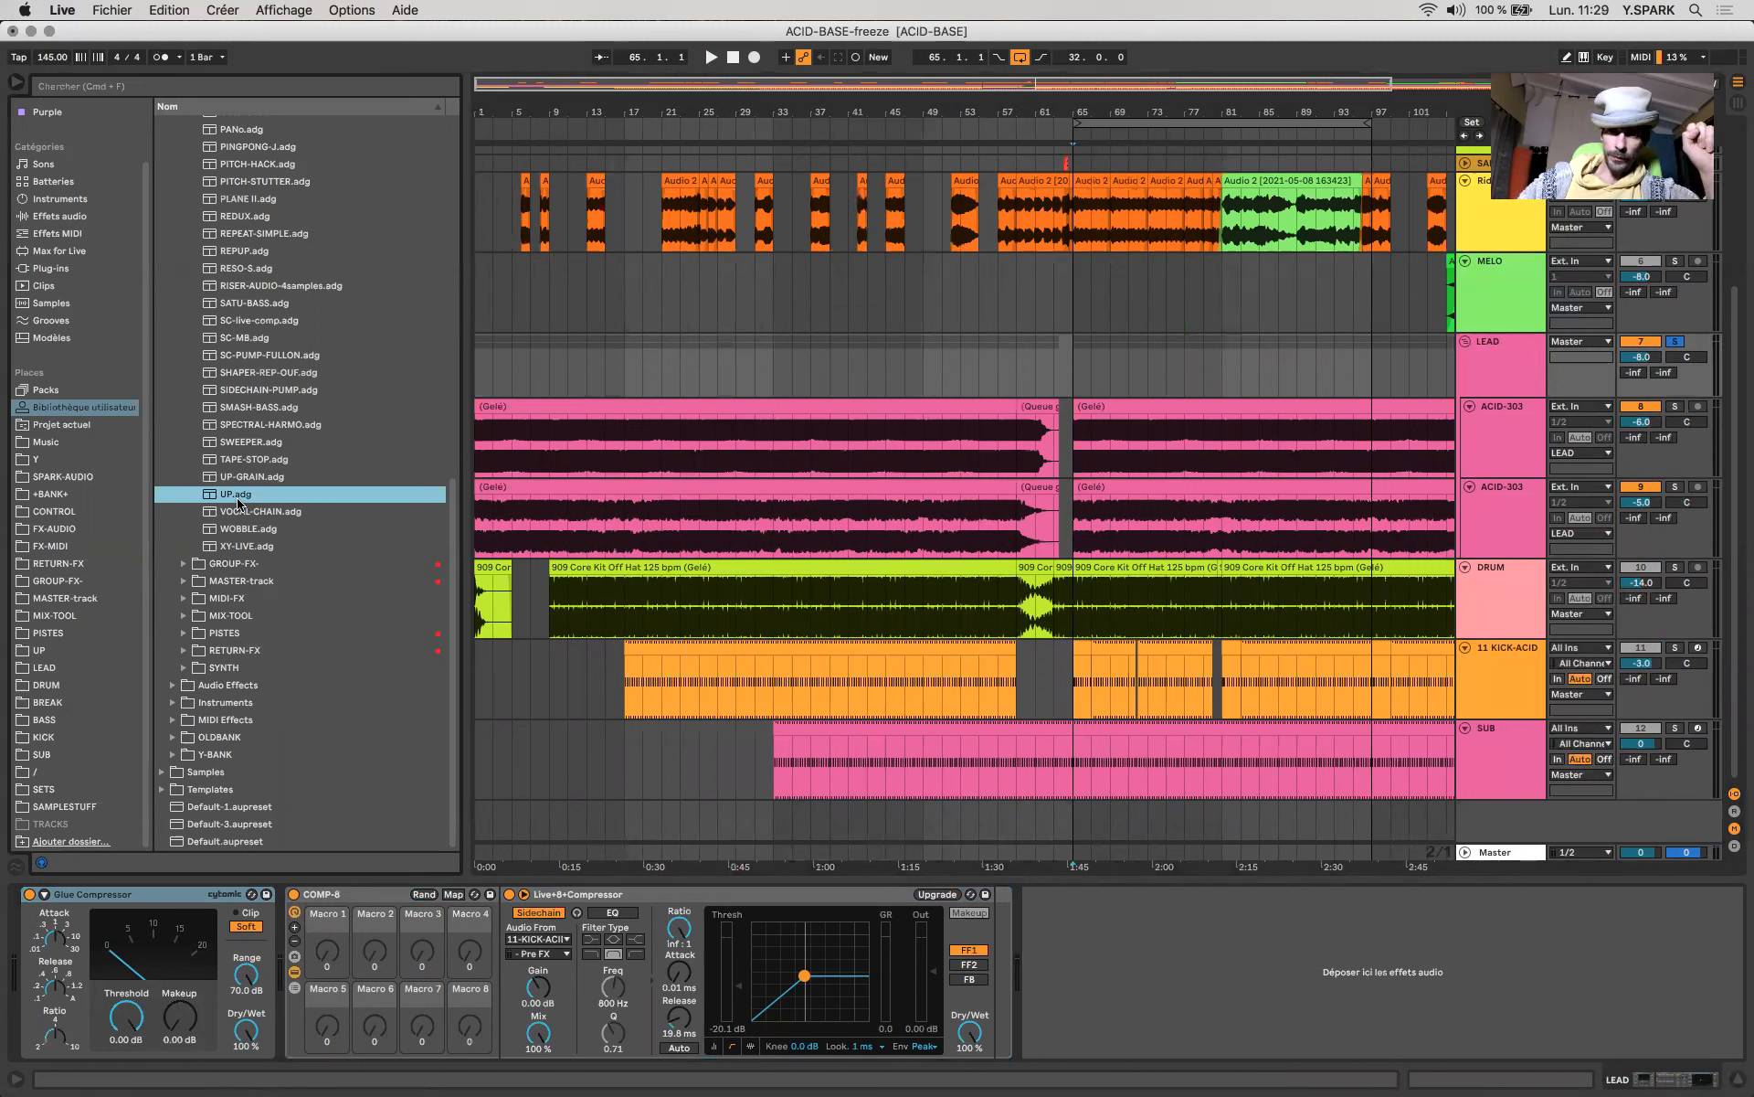
pyautogui.moveTo(238, 500); pyautogui.dragTo(68, 970)
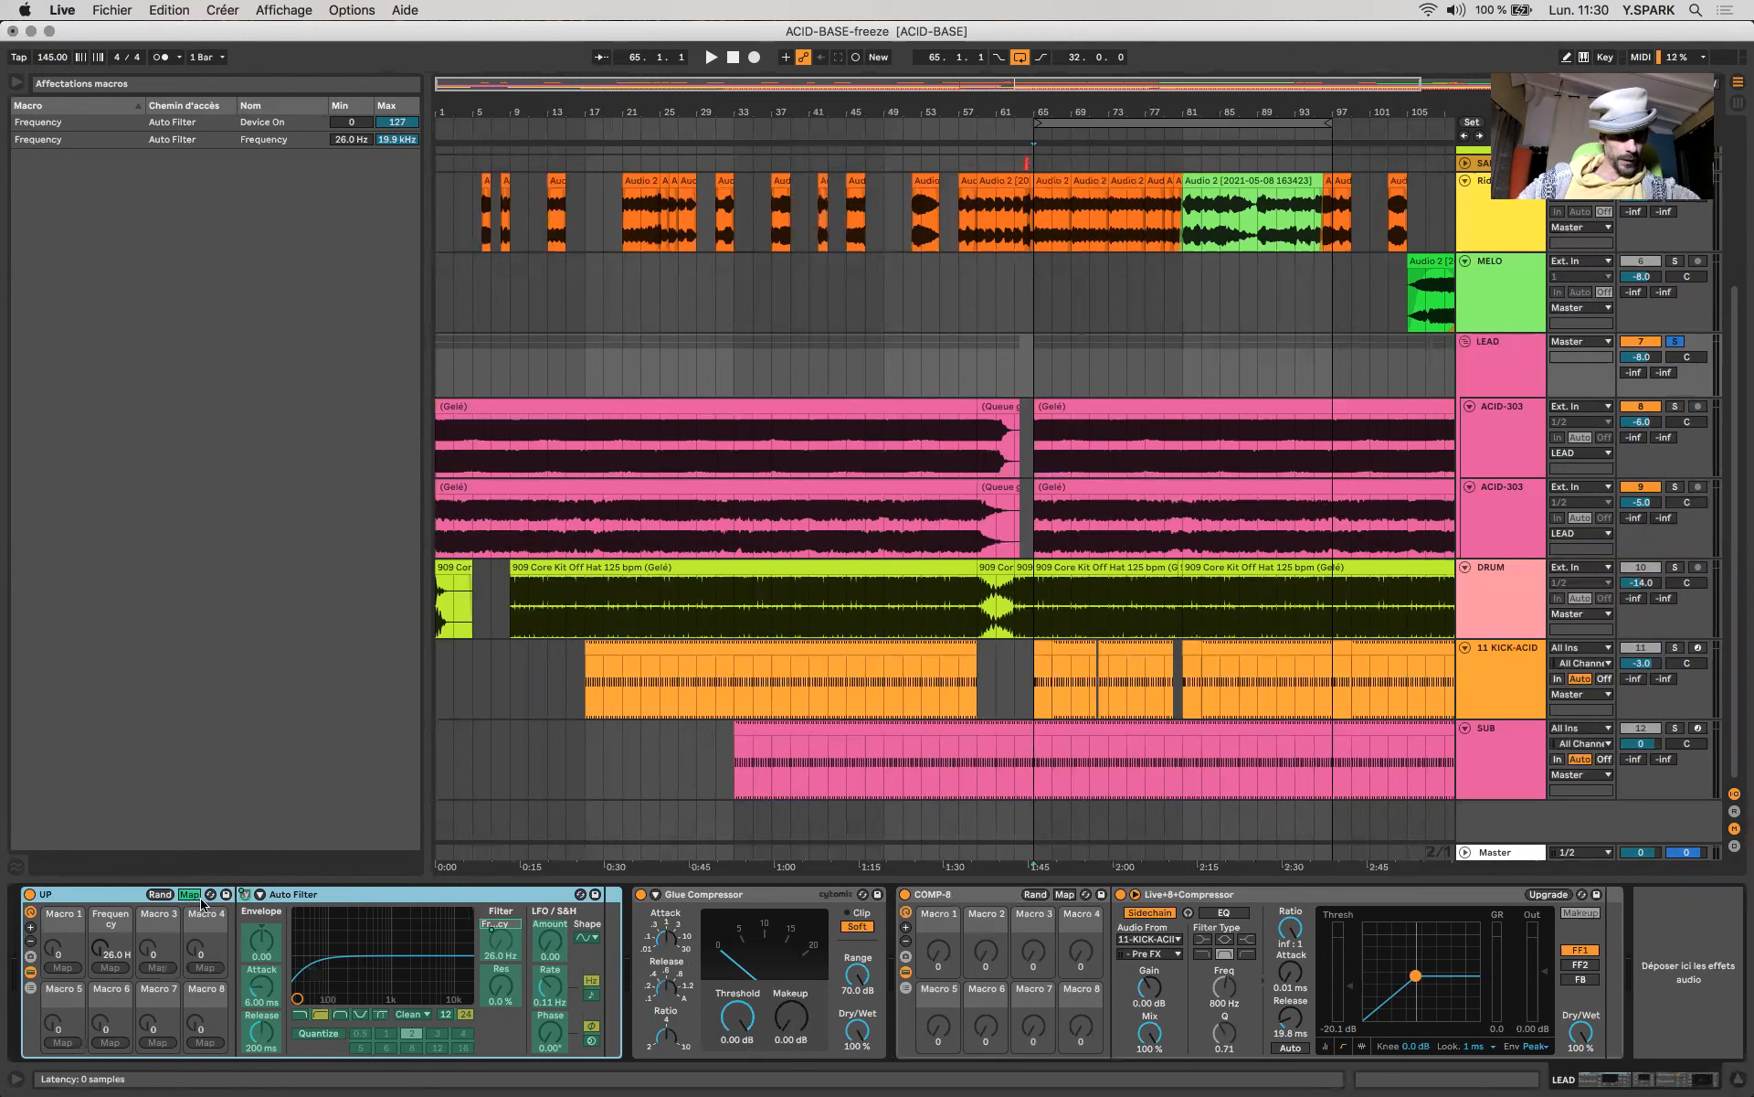
# Set the minimum of the UP rack's Auto Filter Device On macro mapping to 1 and leave macro mapping.
pyautogui.click(386, 127)
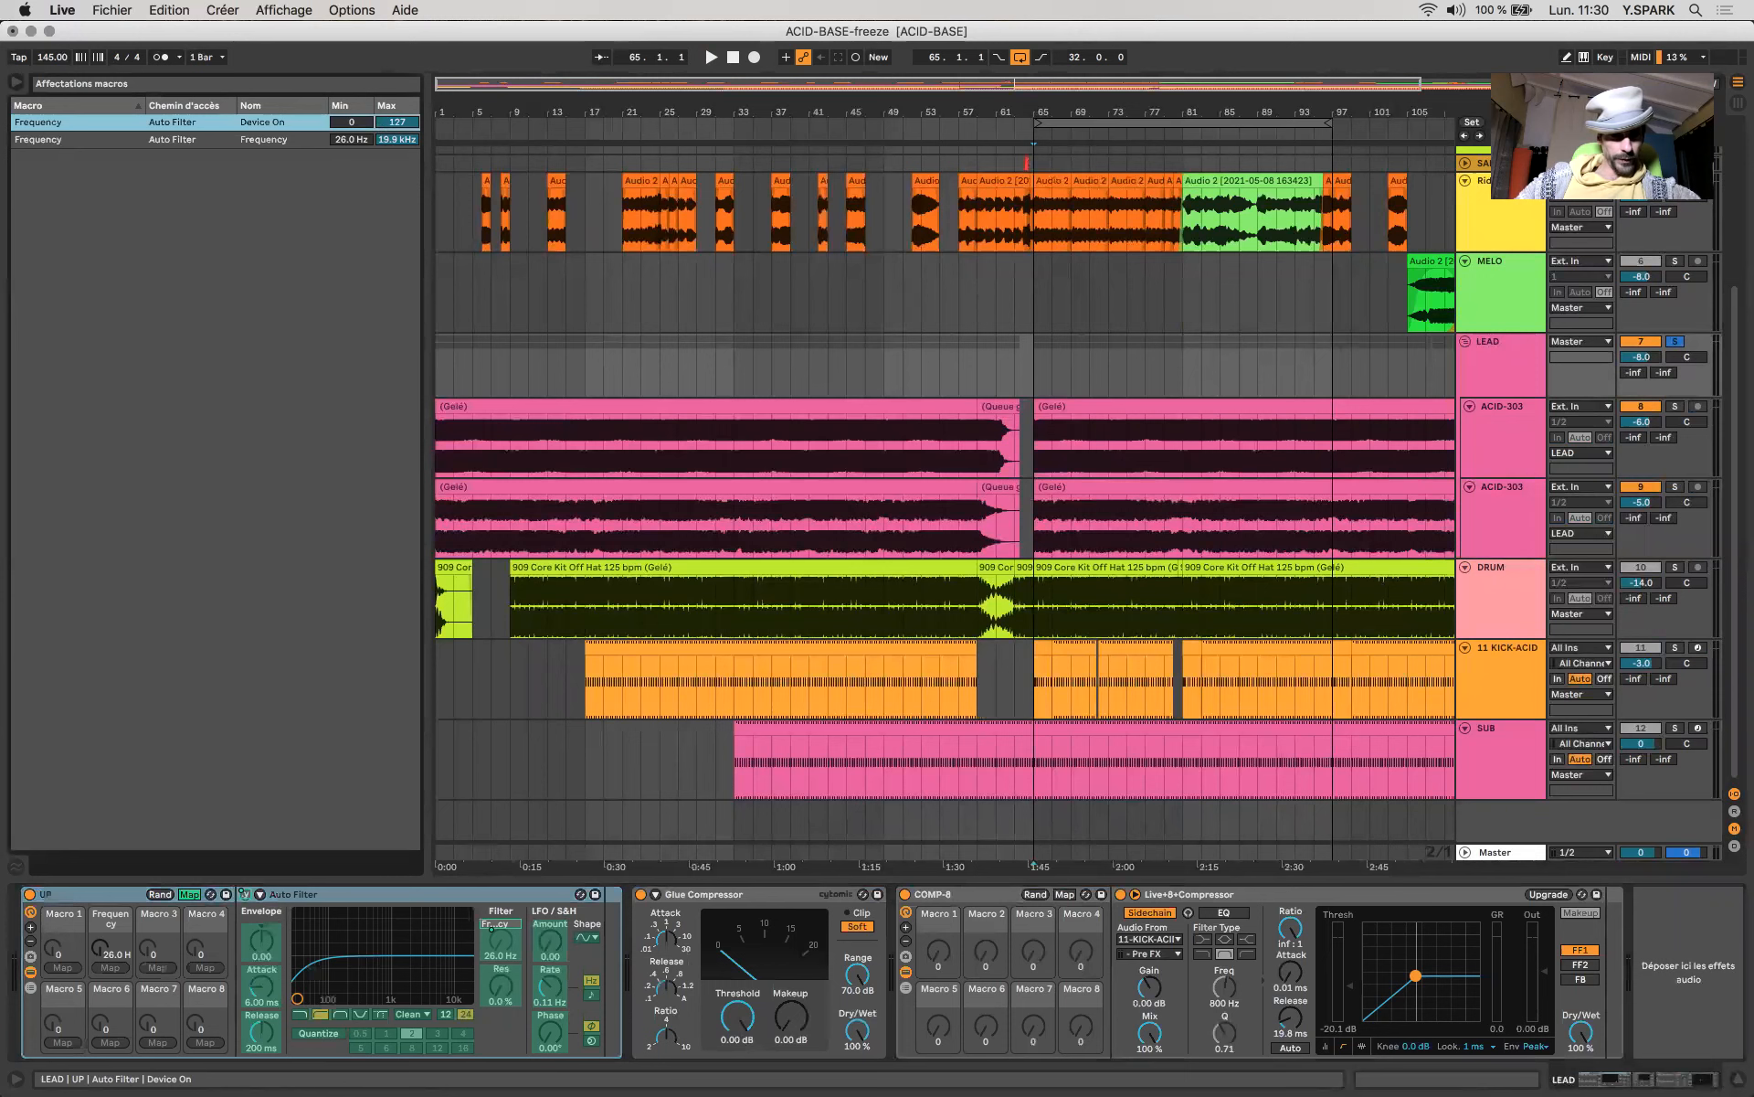
pyautogui.press('Up')
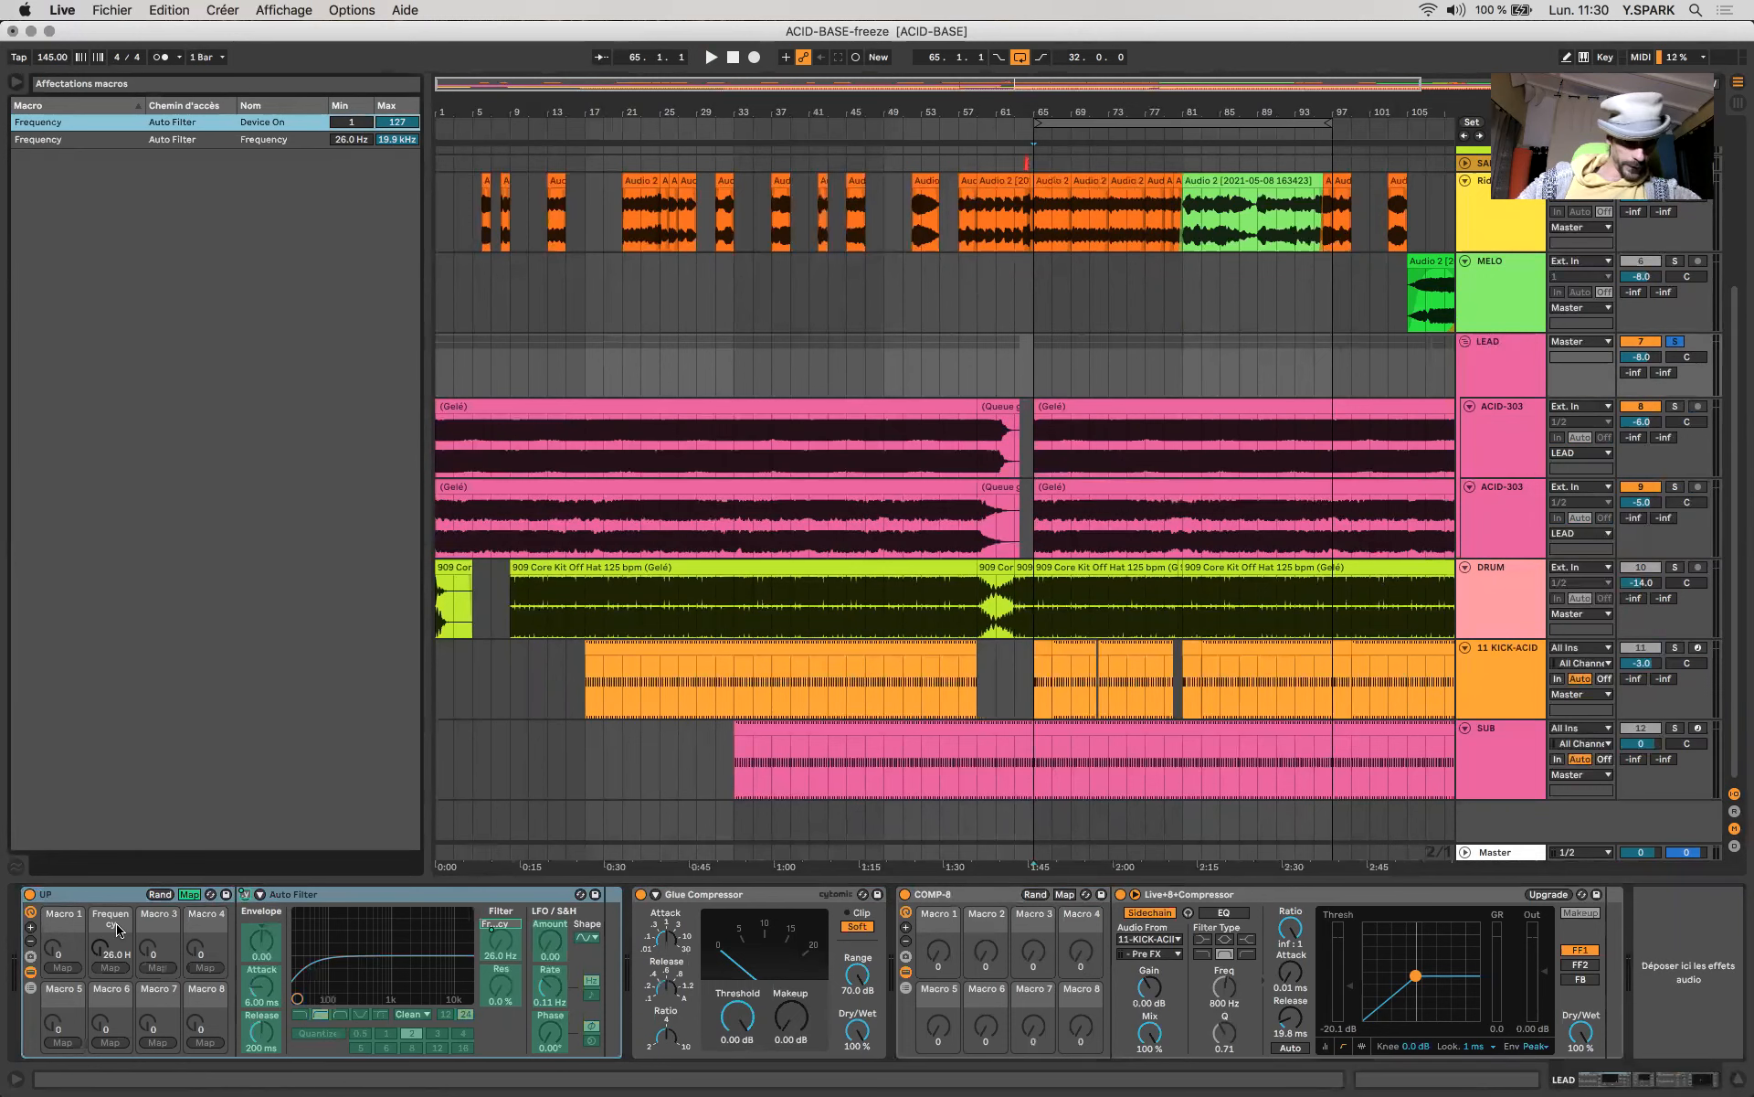
pyautogui.click(189, 895)
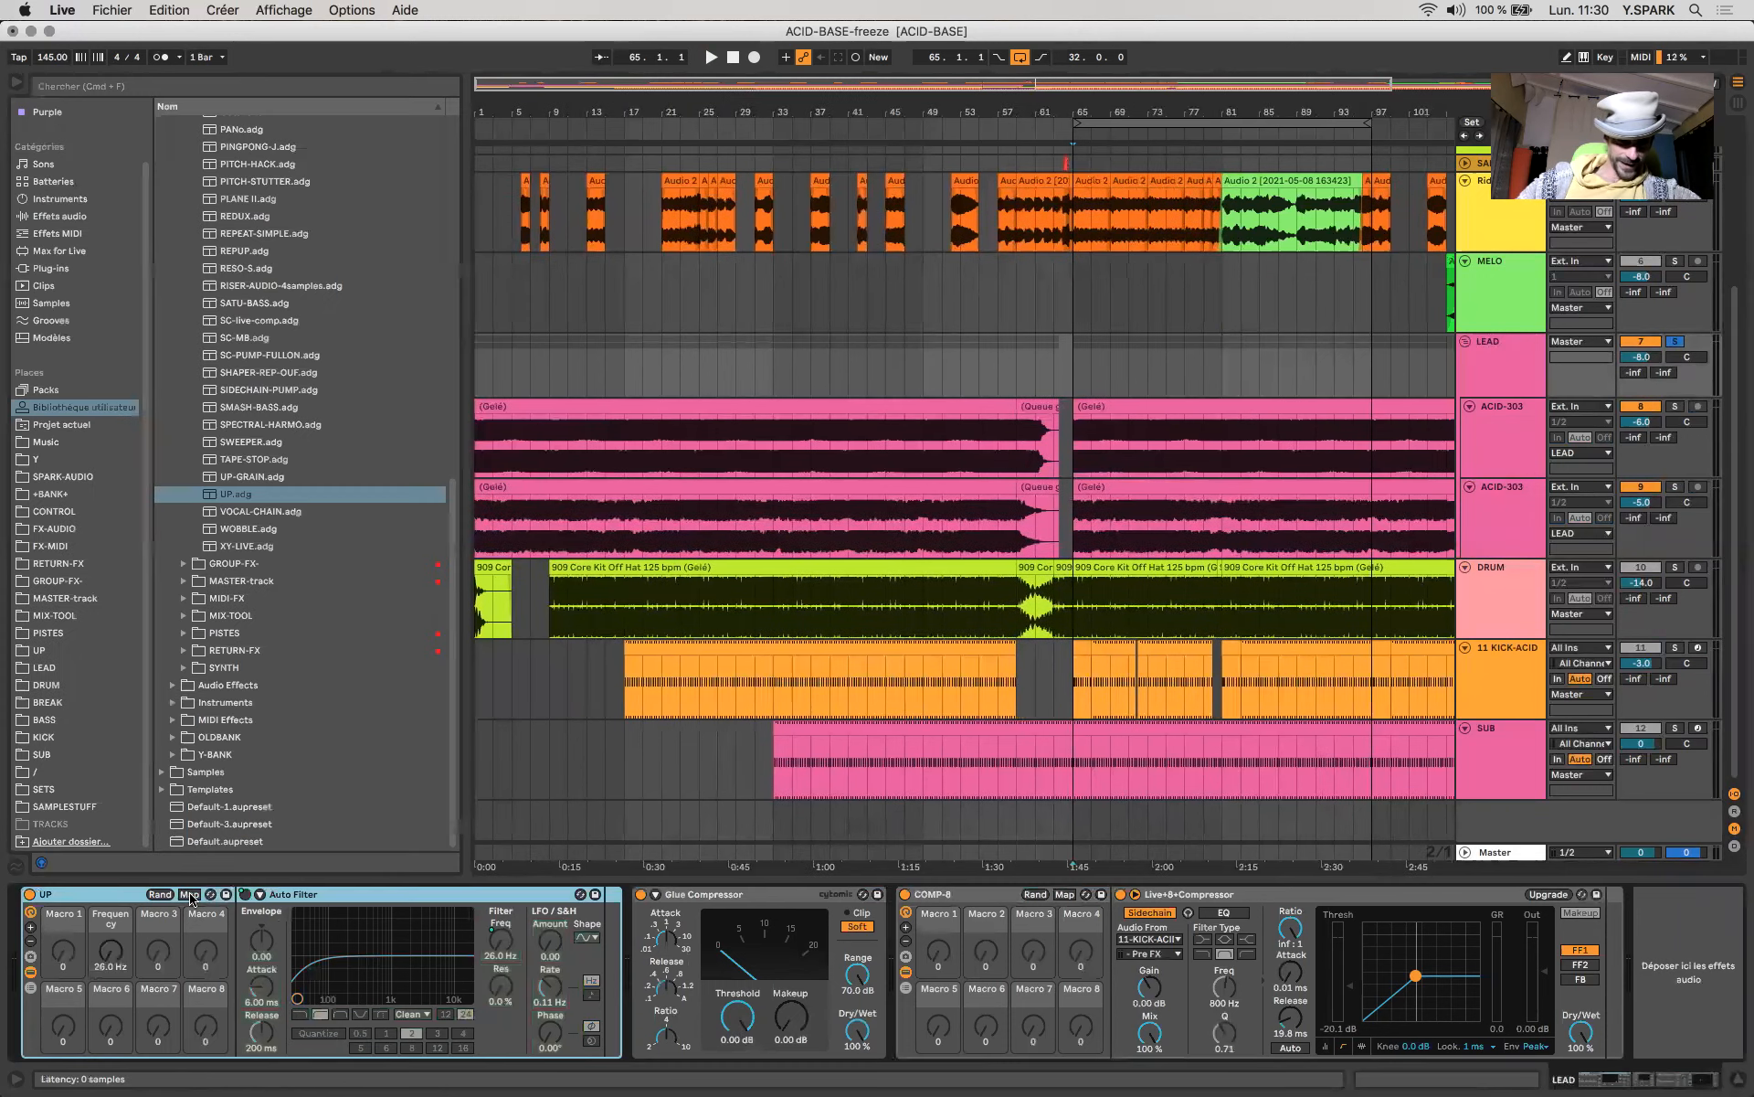
# Check the rack's Frequency macro and save the modified UP rack over the existing UP.adg preset.
pyautogui.click(113, 965)
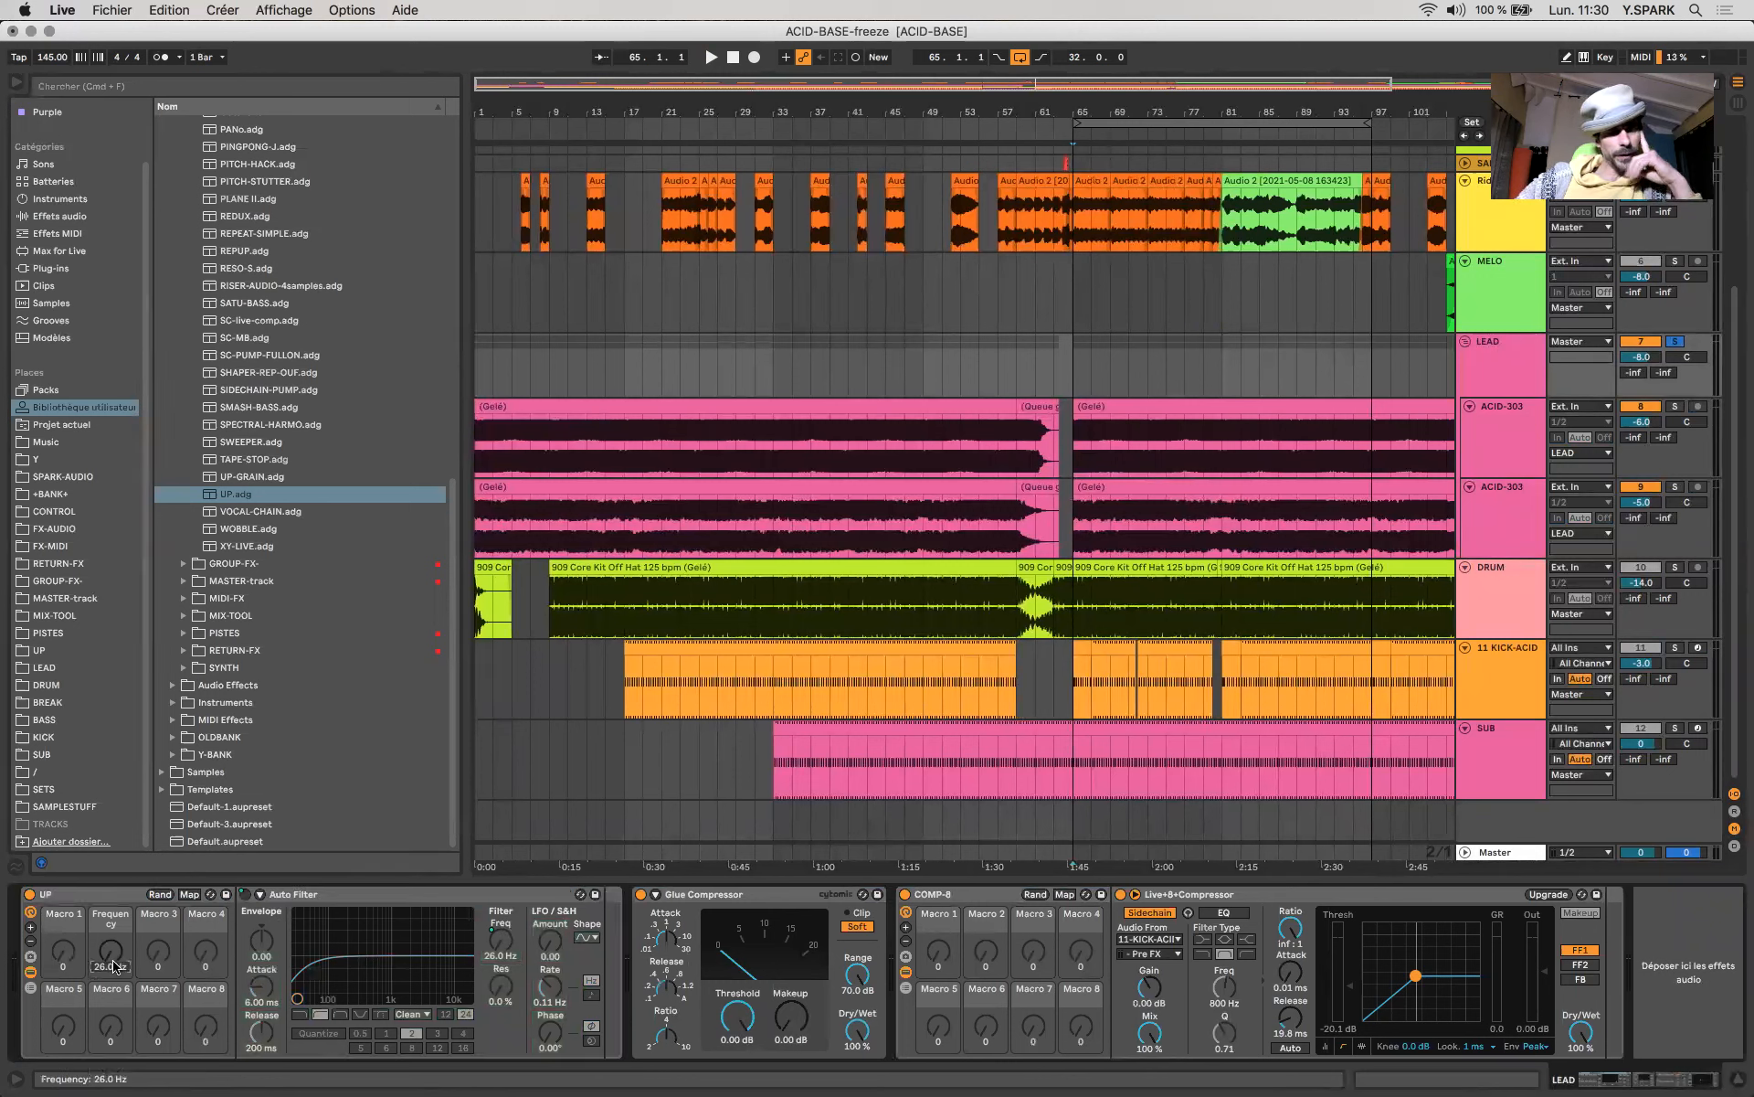
pyautogui.moveTo(110, 965)
pyautogui.mouseDown()
pyautogui.moveTo(111, 941)
pyautogui.moveTo(111, 965)
pyautogui.mouseUp()
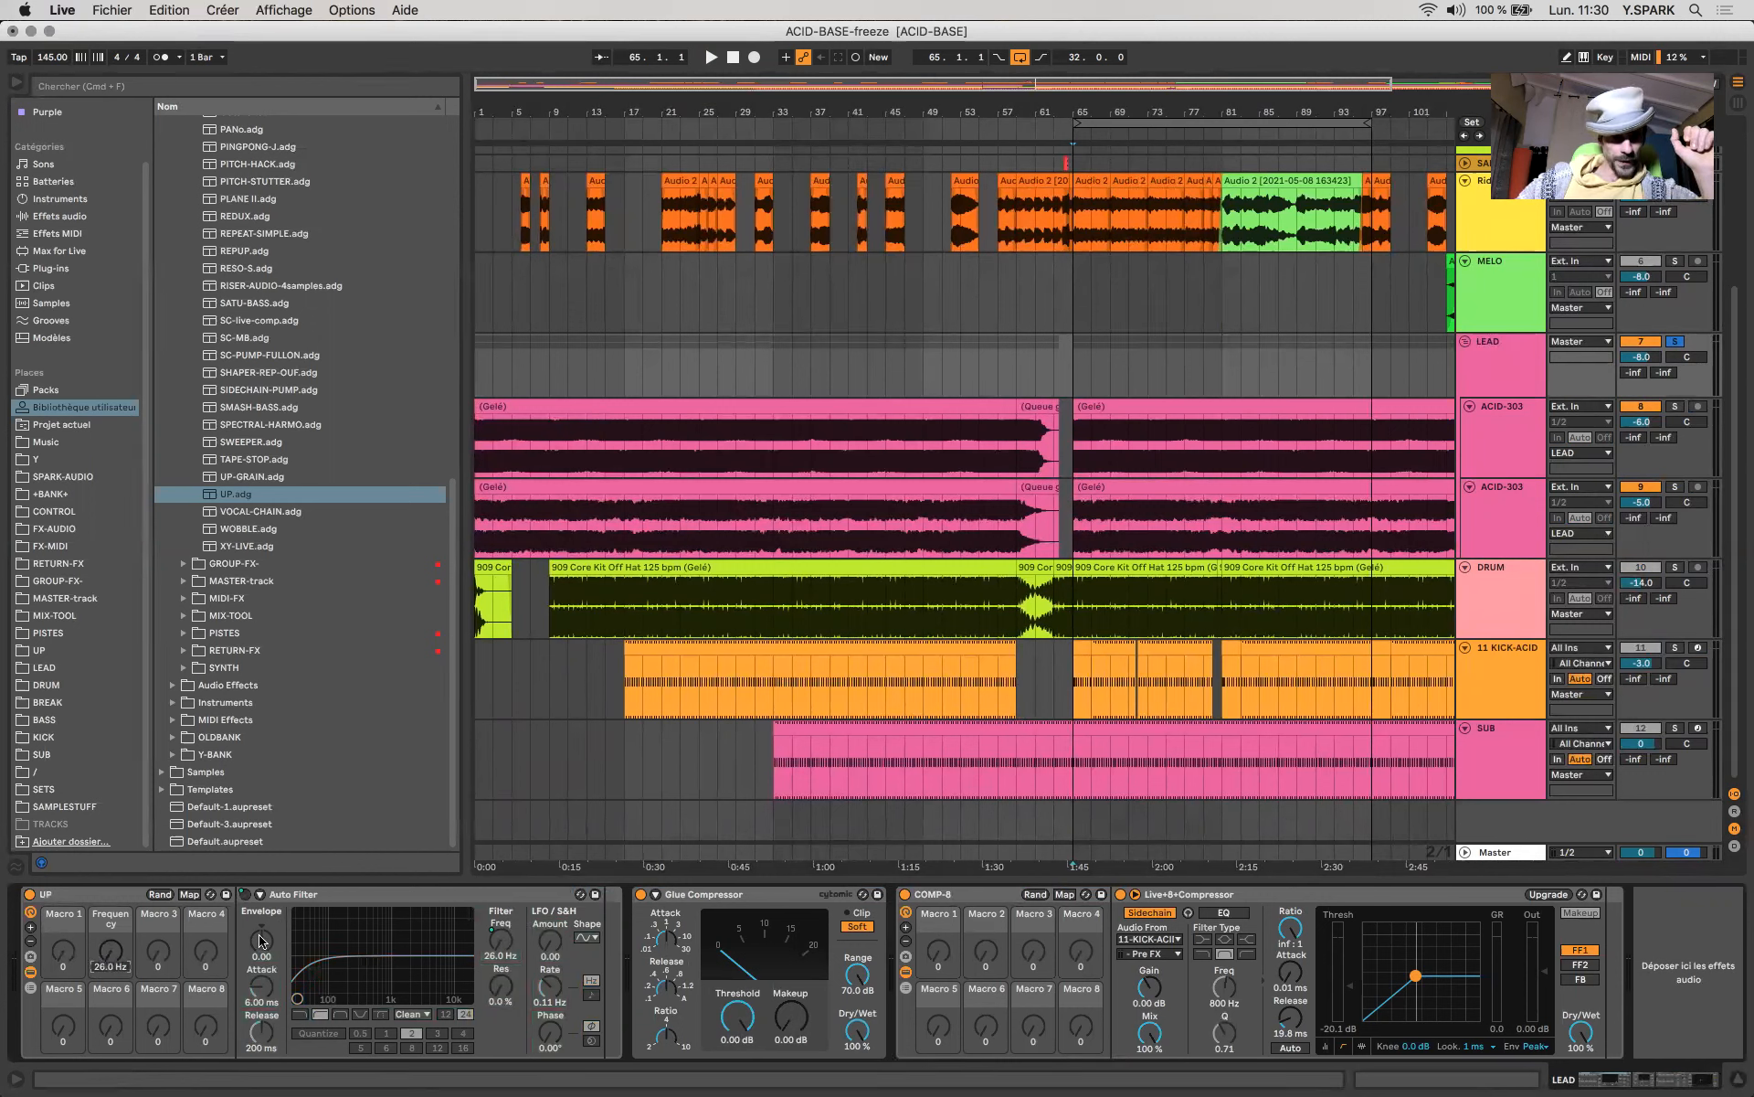
pyautogui.click(227, 894)
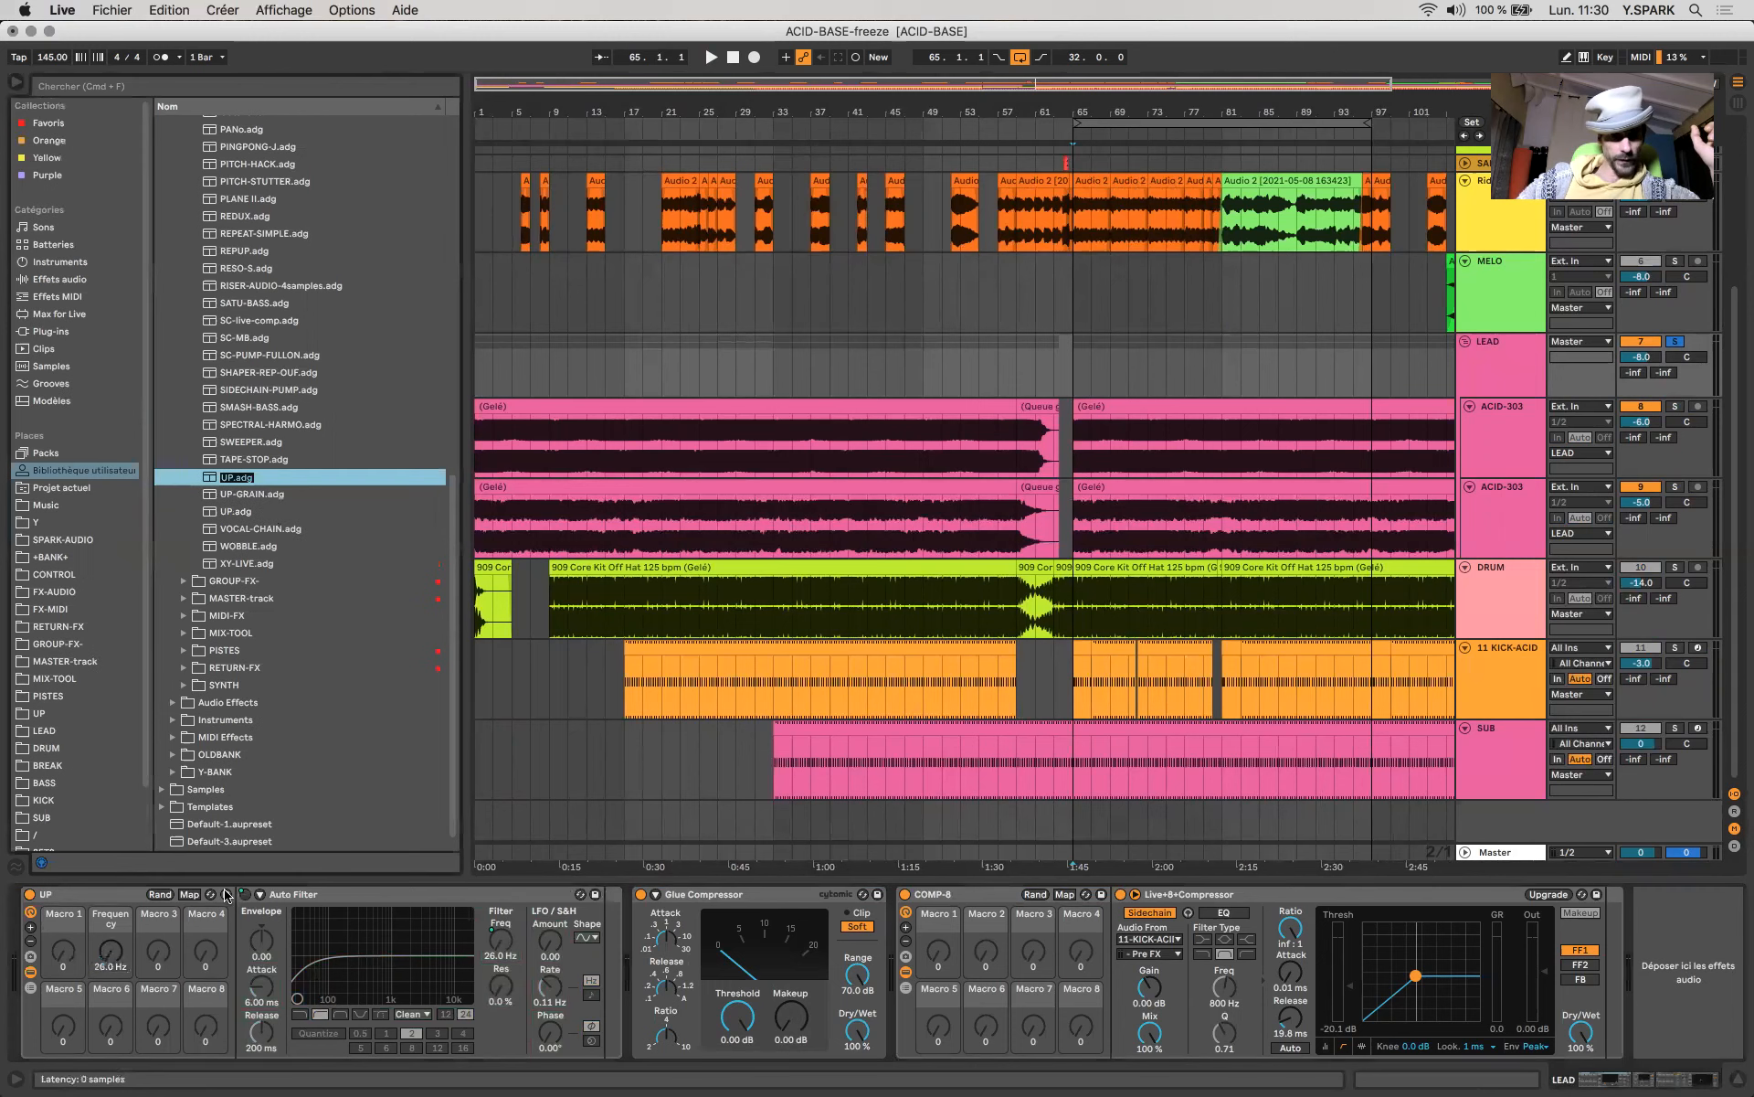
pyautogui.press('Return')
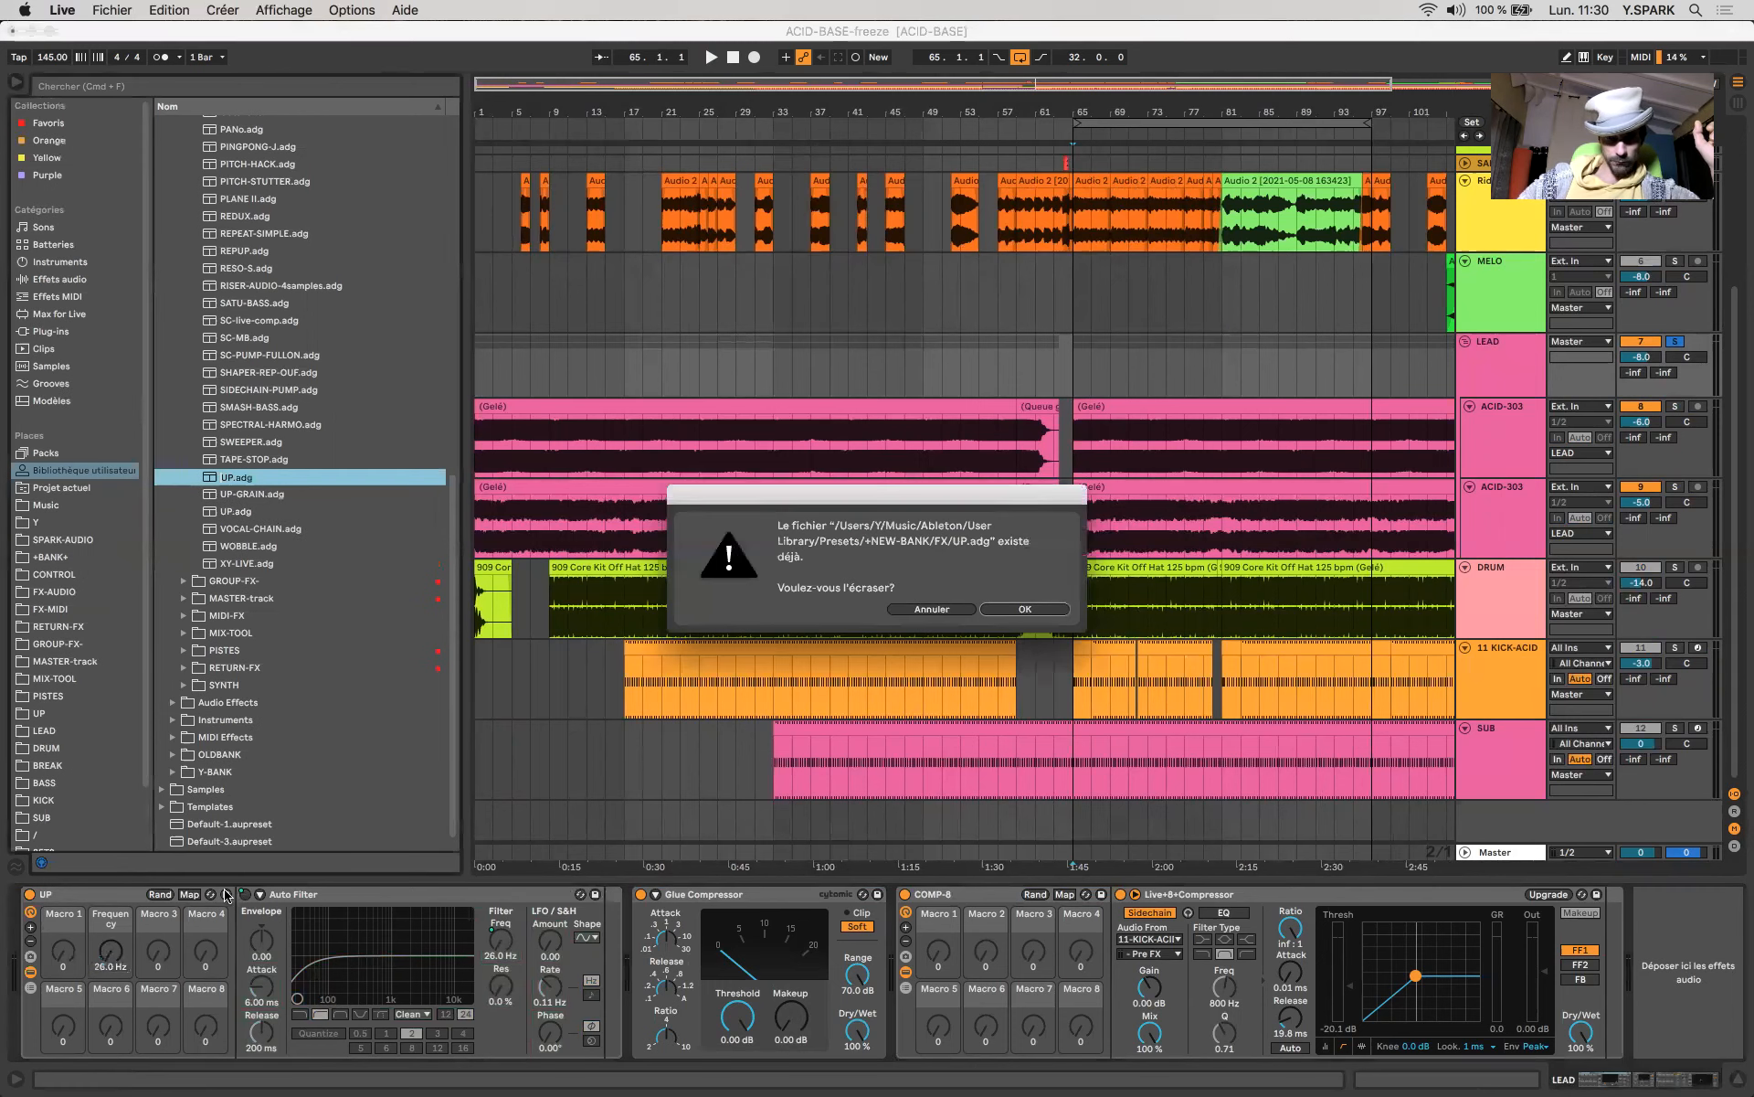
pyautogui.press('Return')
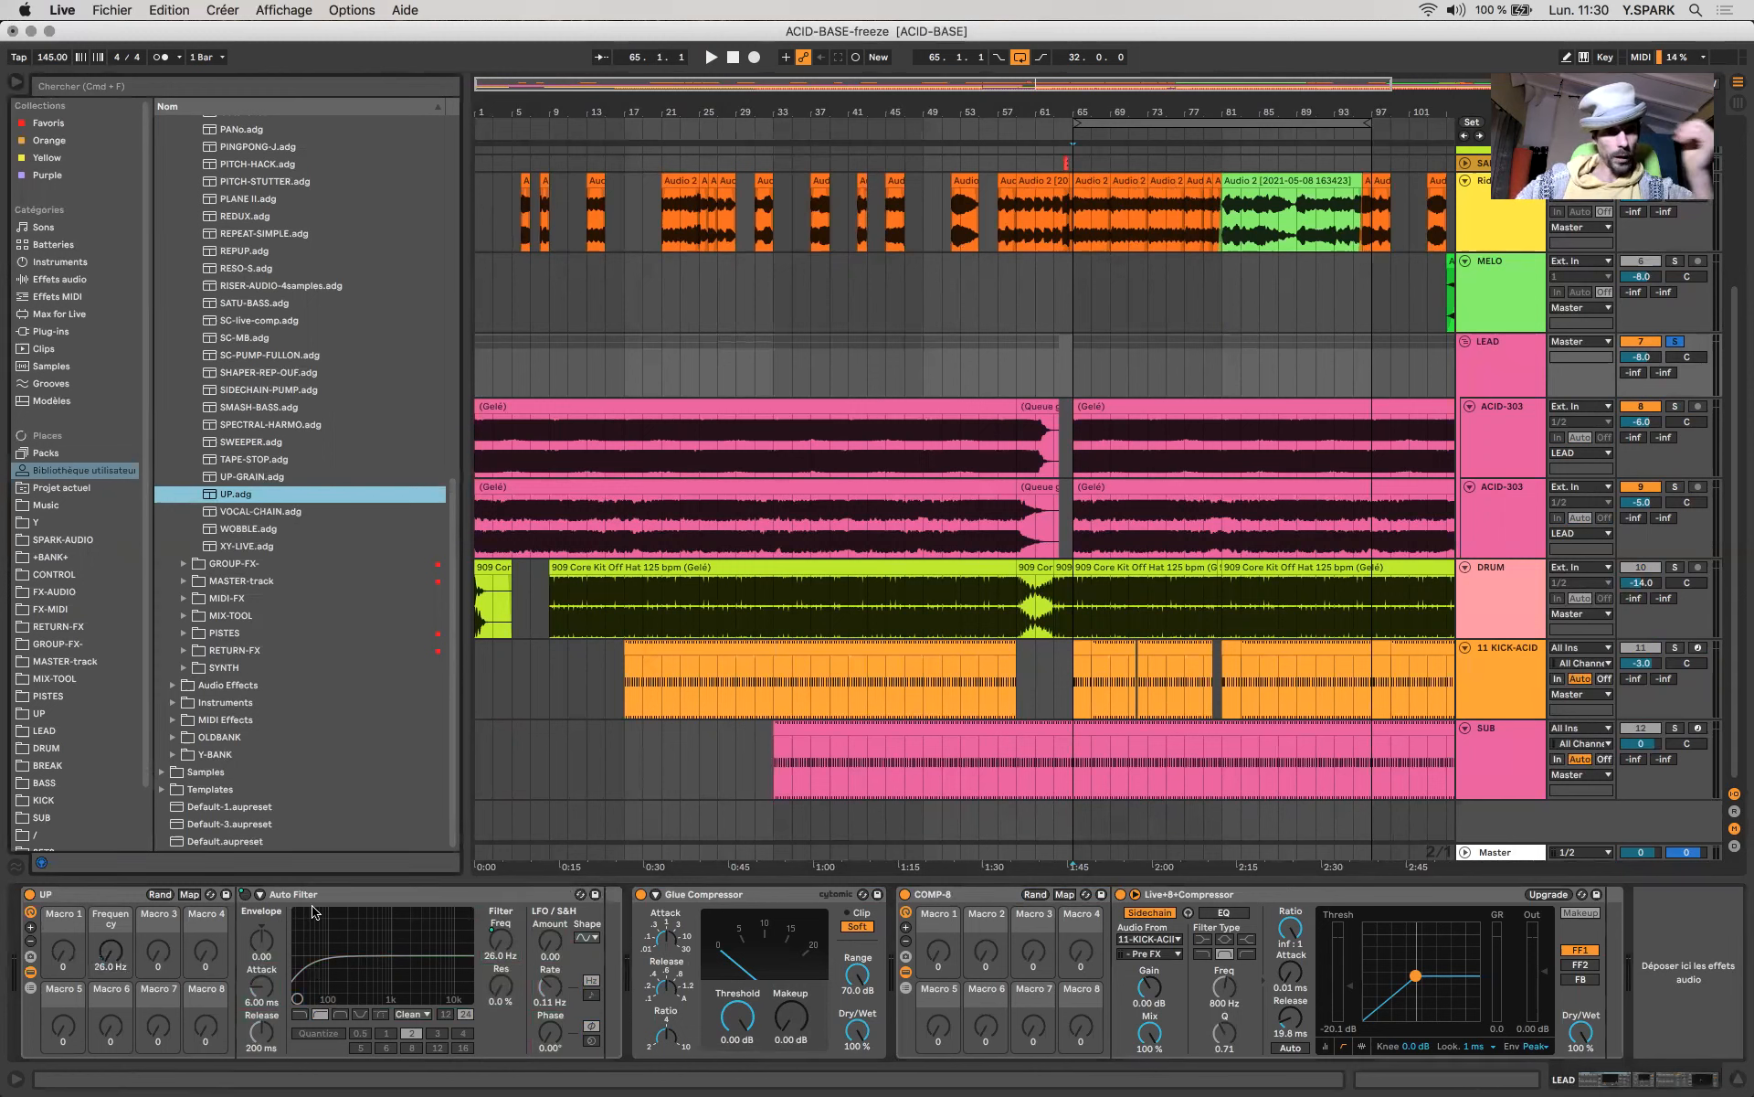
# Map the Auto Filter's resonance to the same Frequency macro of the UP rack.
pyautogui.click(347, 895)
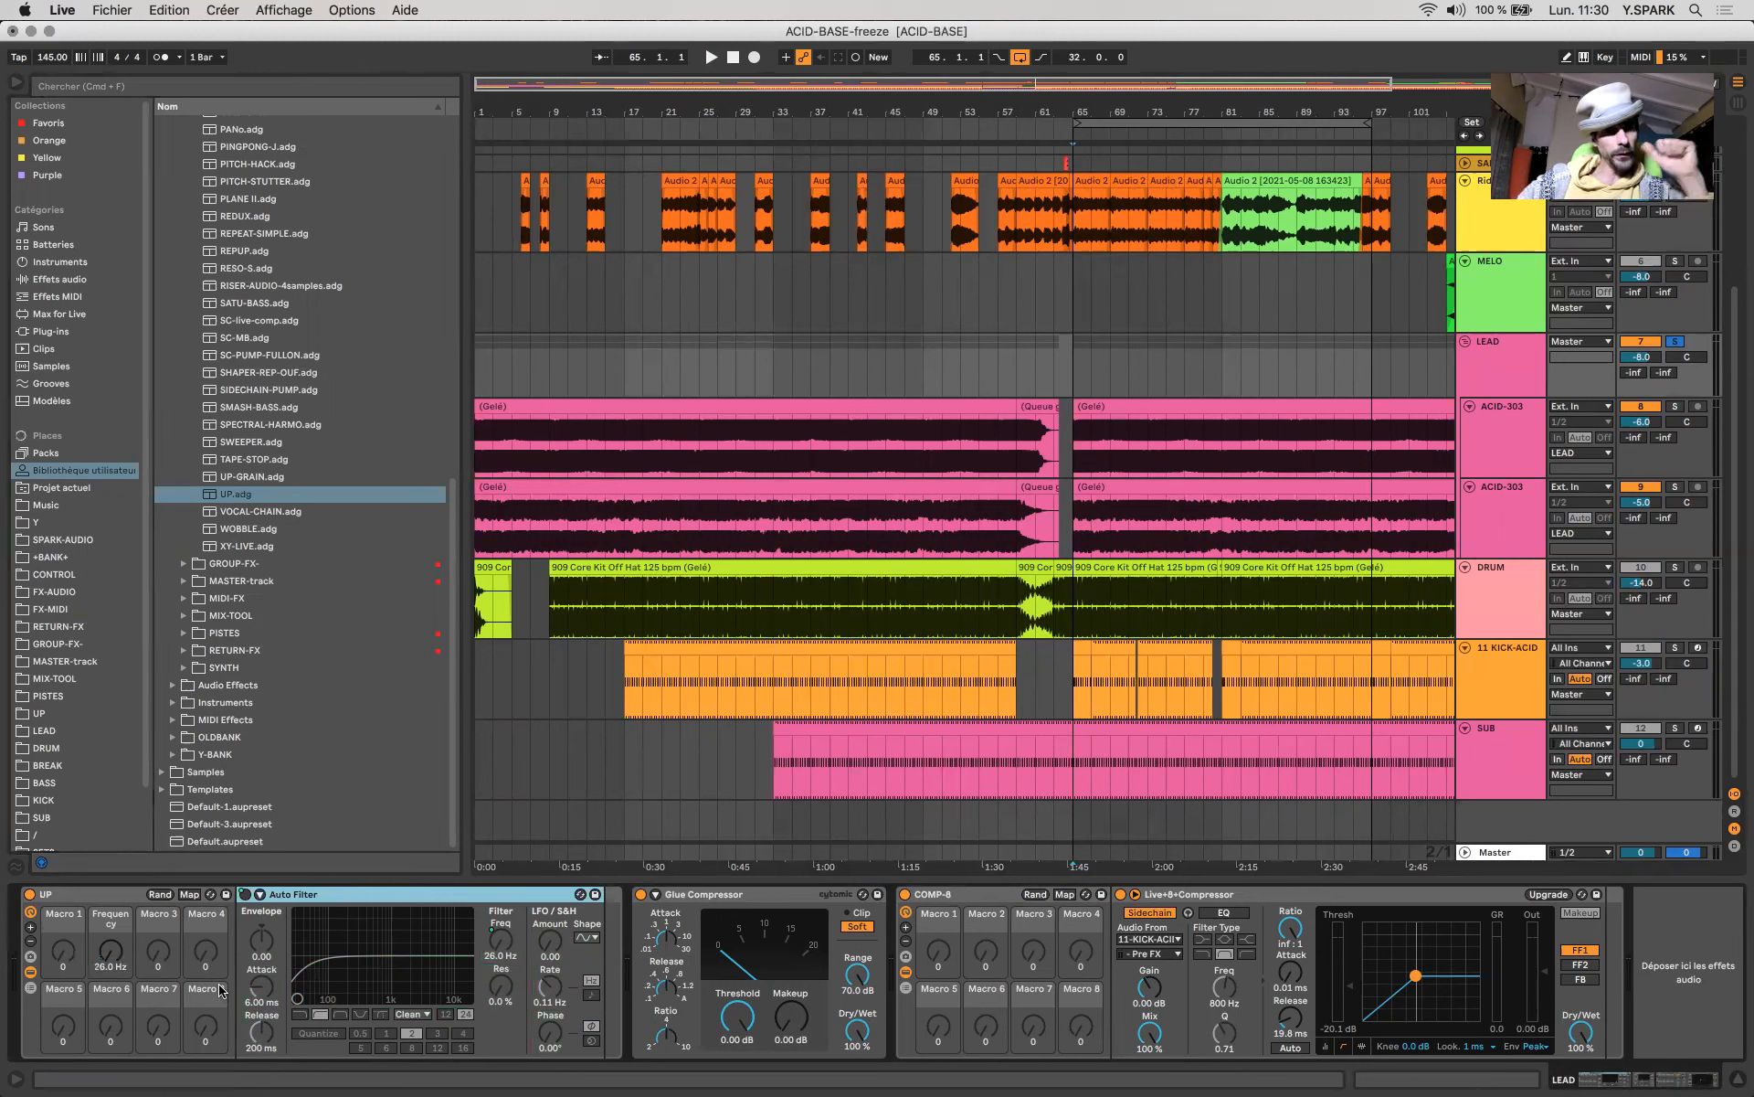
pyautogui.moveTo(117, 968)
pyautogui.mouseDown()
pyautogui.moveTo(117, 872)
pyautogui.moveTo(117, 973)
pyautogui.mouseUp()
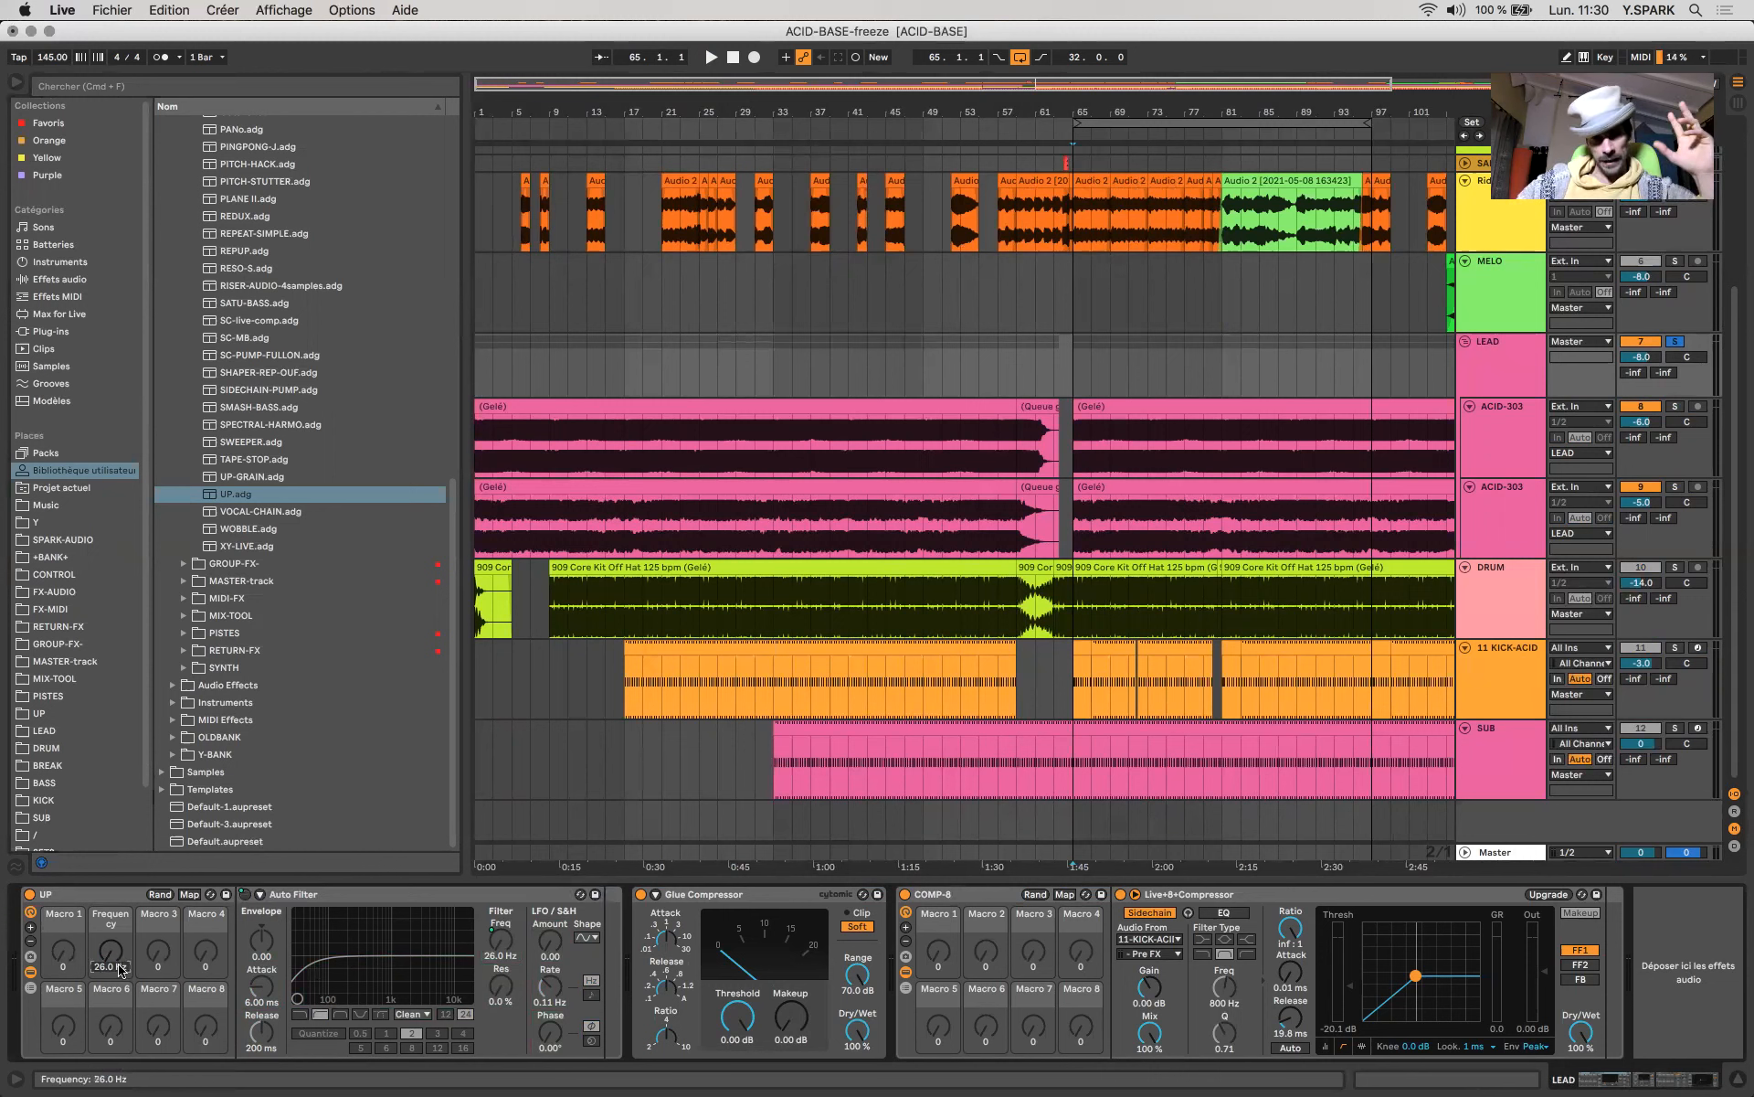
pyautogui.click(112, 902)
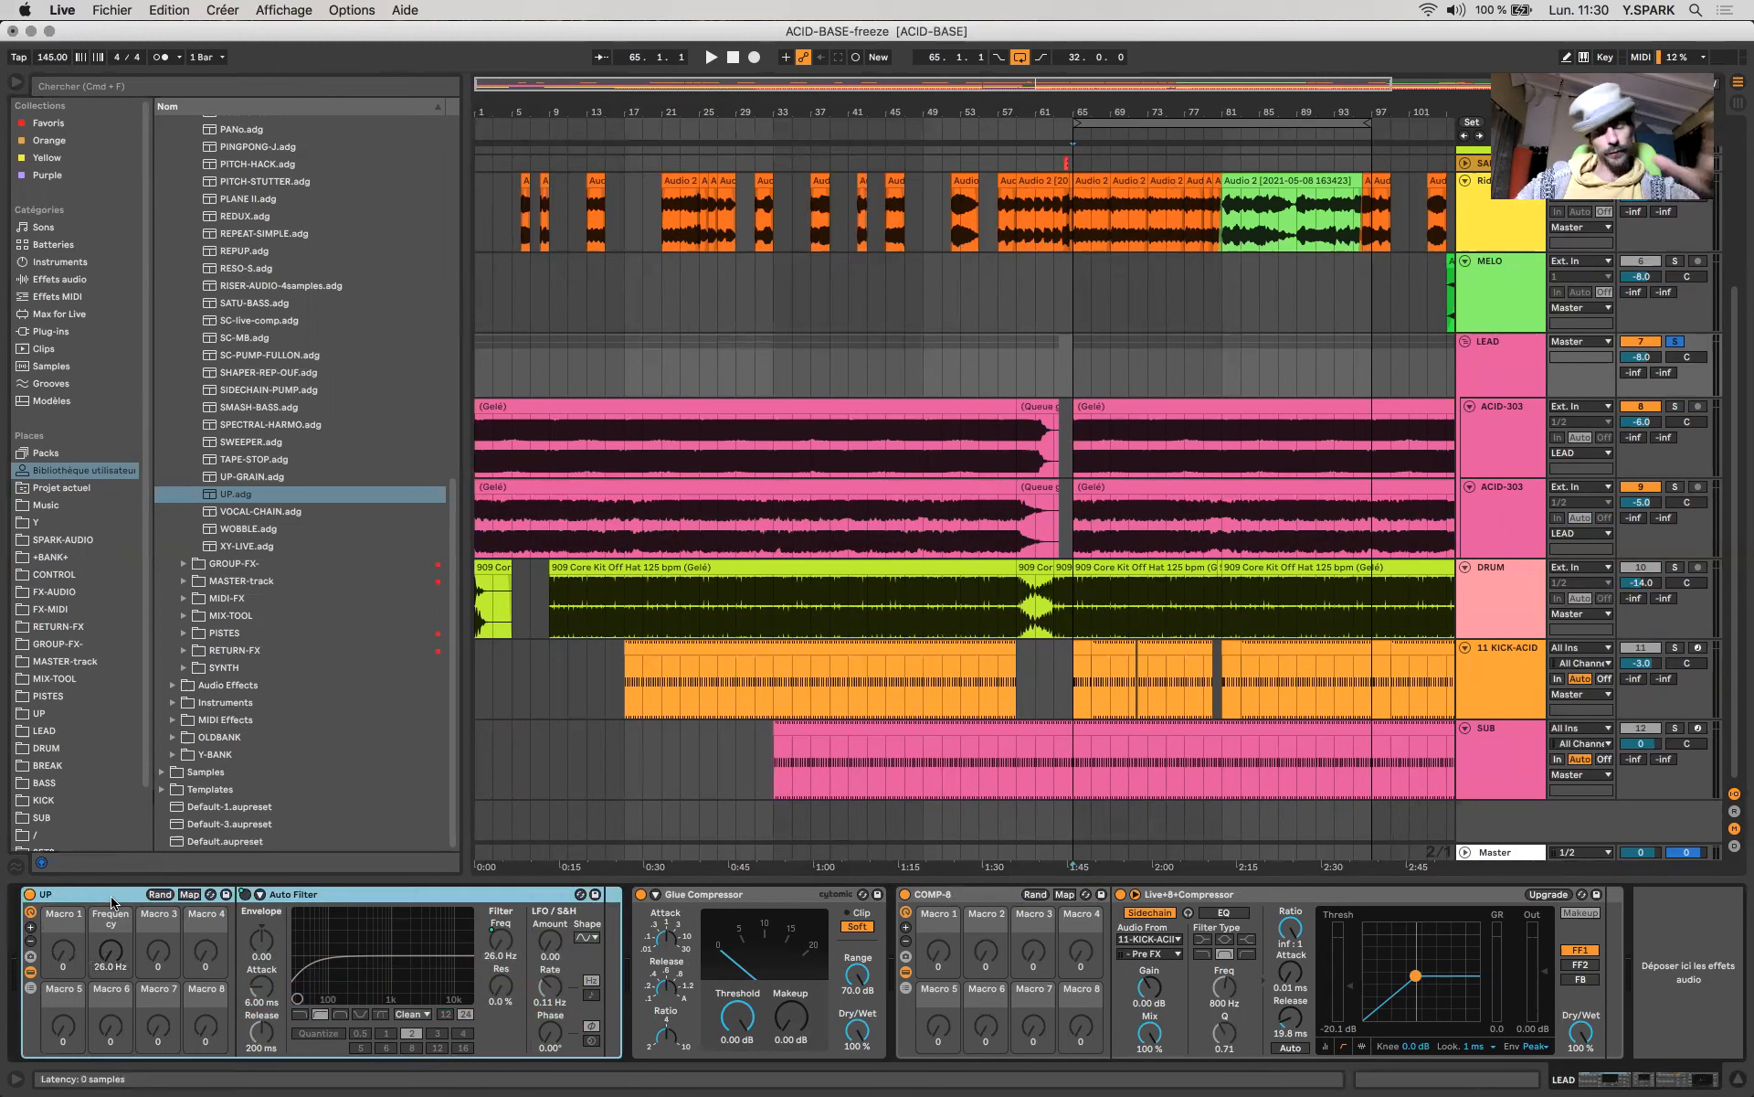
pyautogui.rightClick(500, 999)
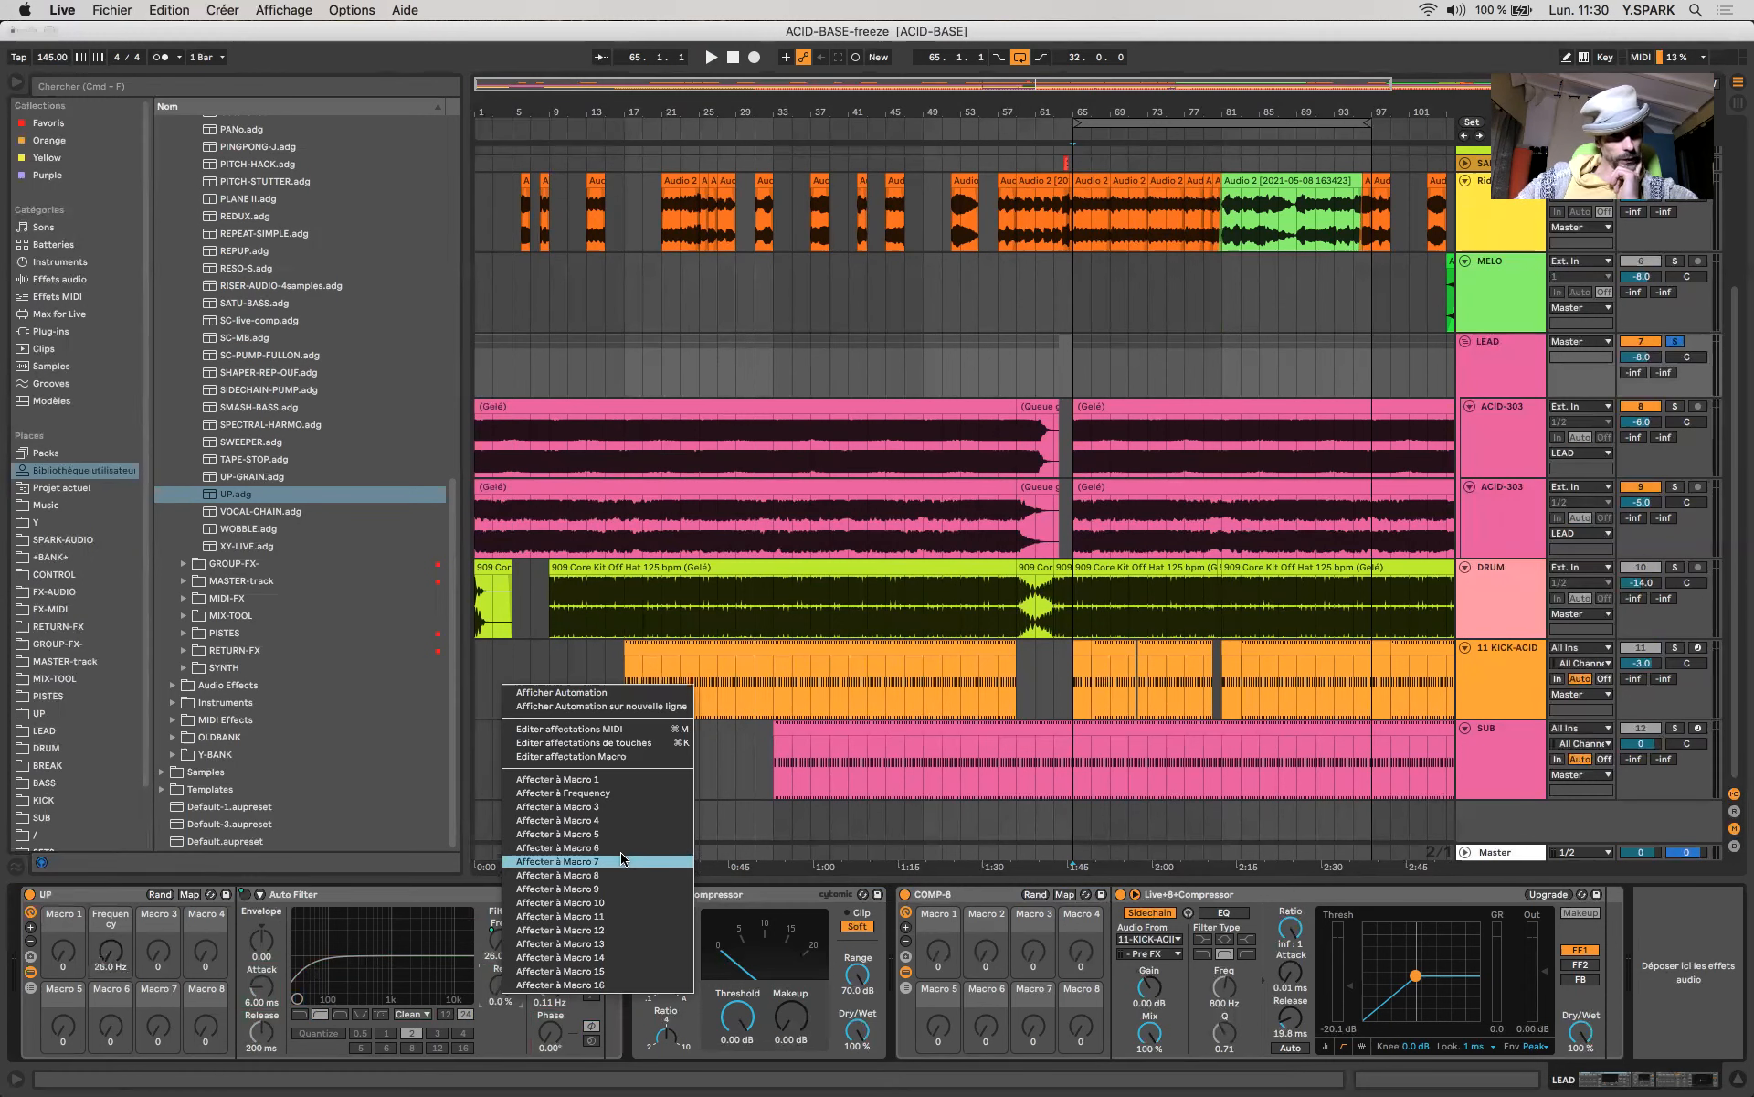
pyautogui.click(605, 792)
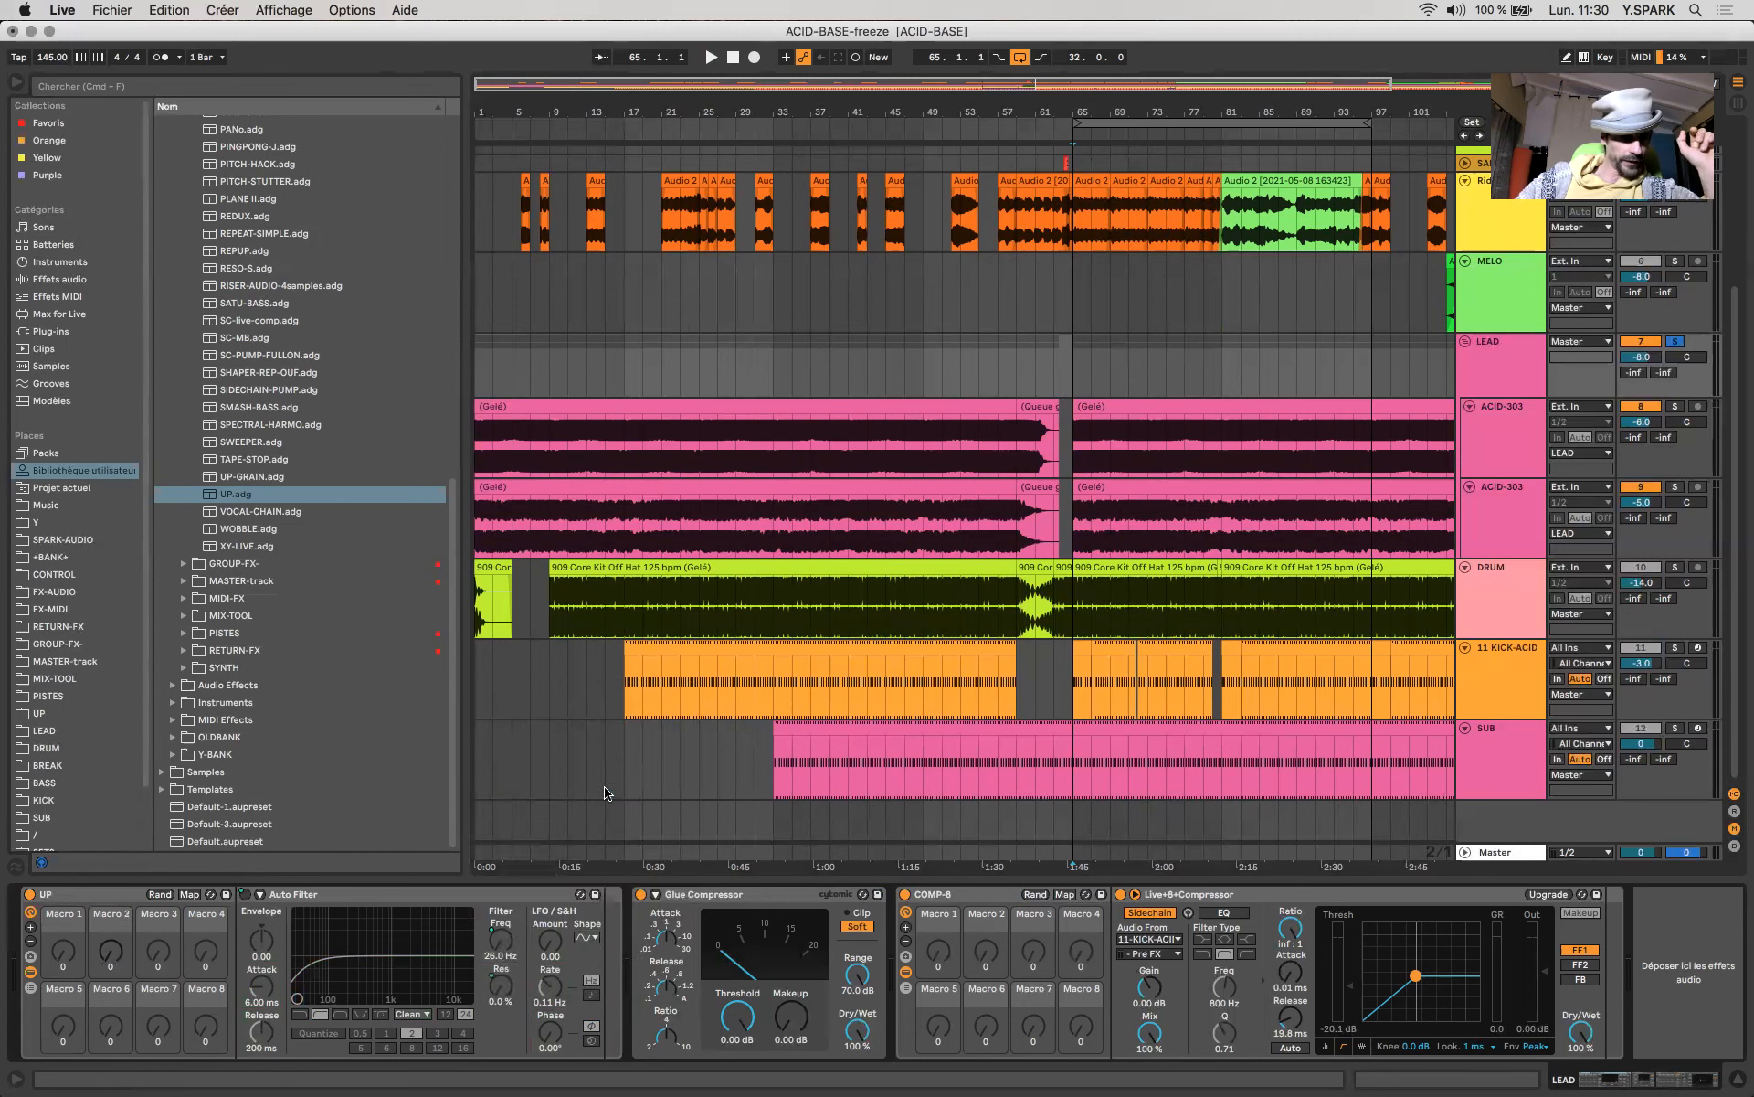
# Rename the UP rack's filter macro to FITRE and colour it light orange.
pyautogui.click(107, 967)
pyautogui.write('FITRE')
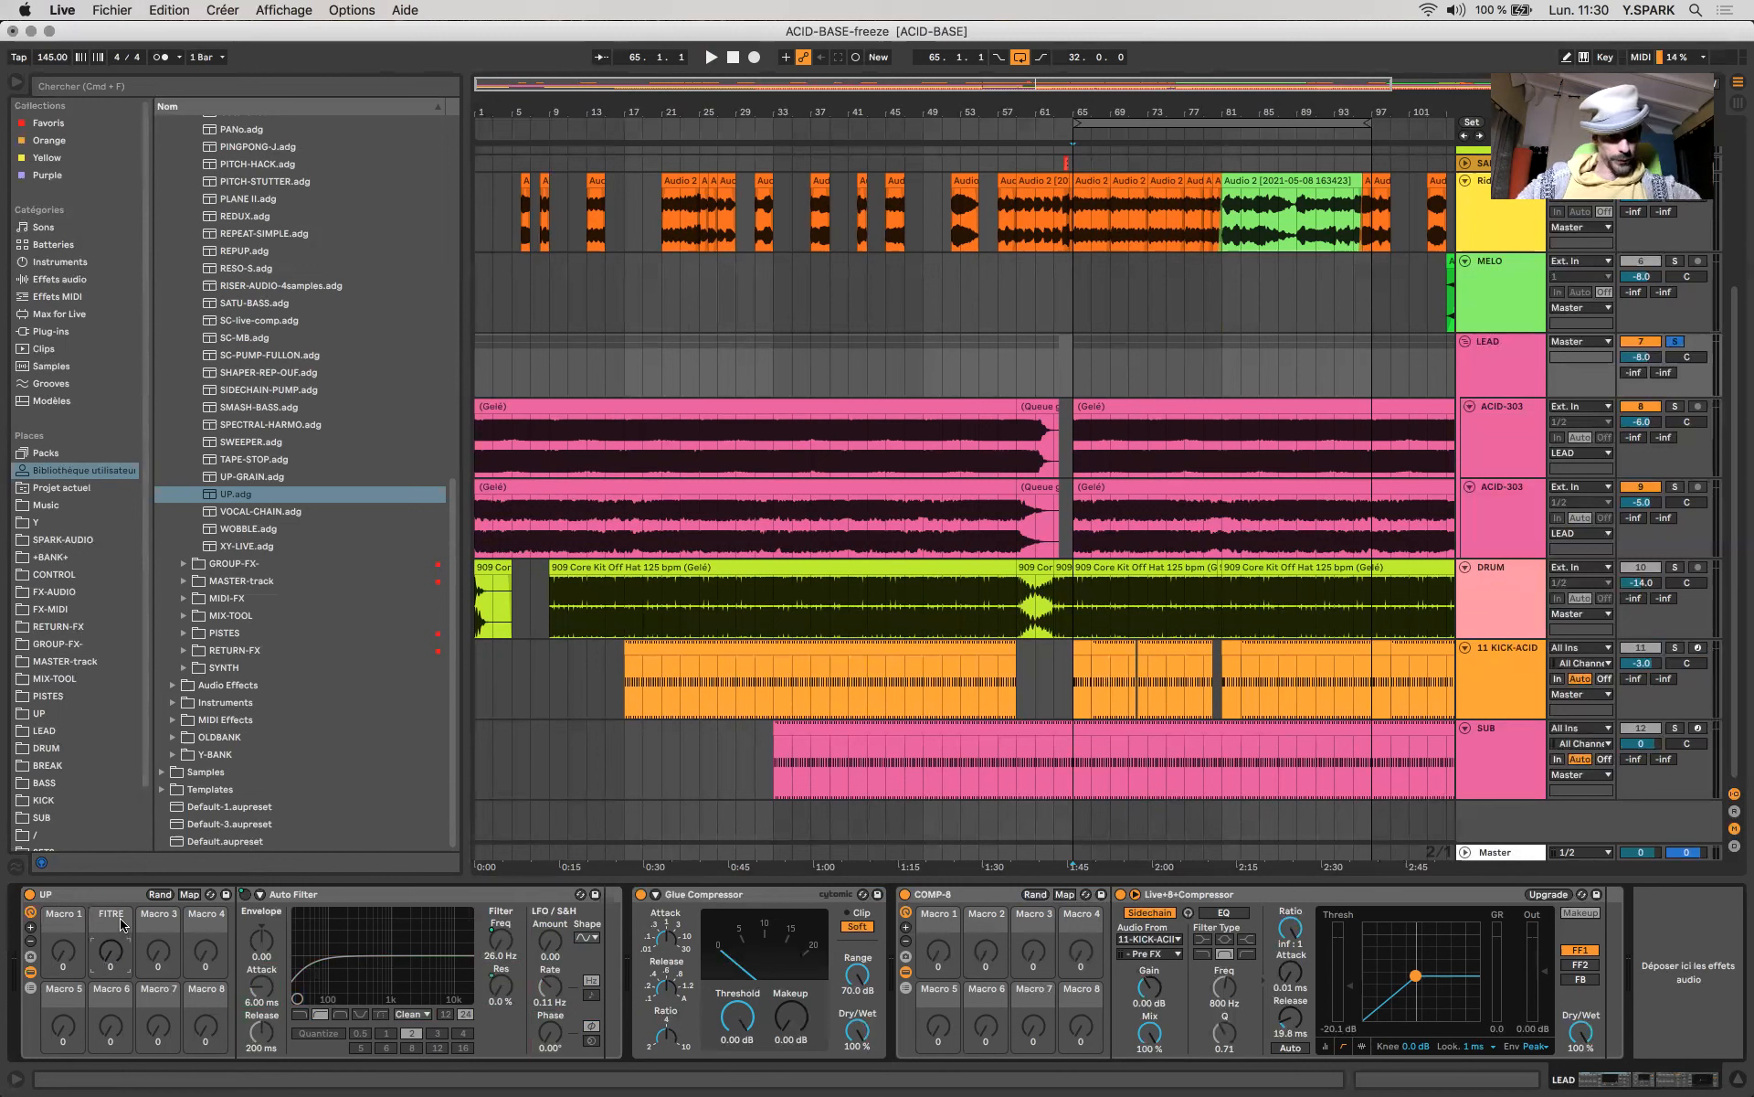
pyautogui.rightClick(122, 924)
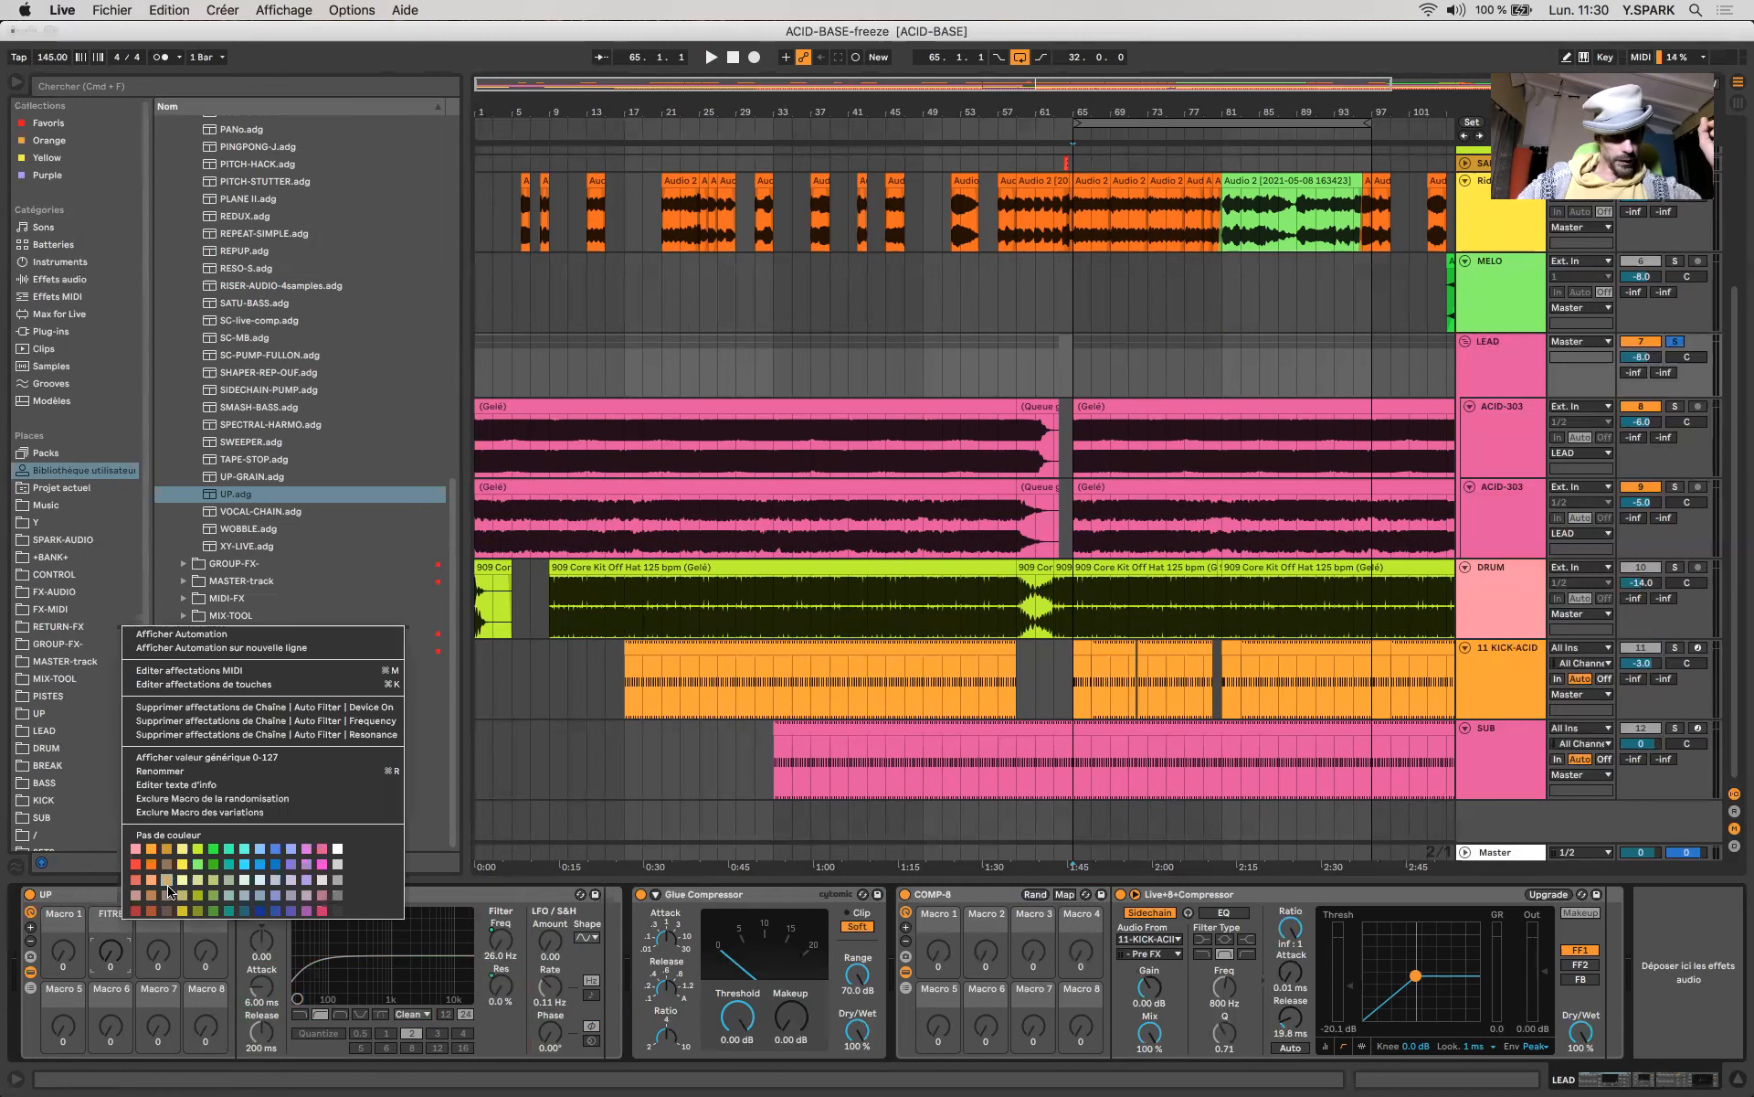
pyautogui.click(151, 881)
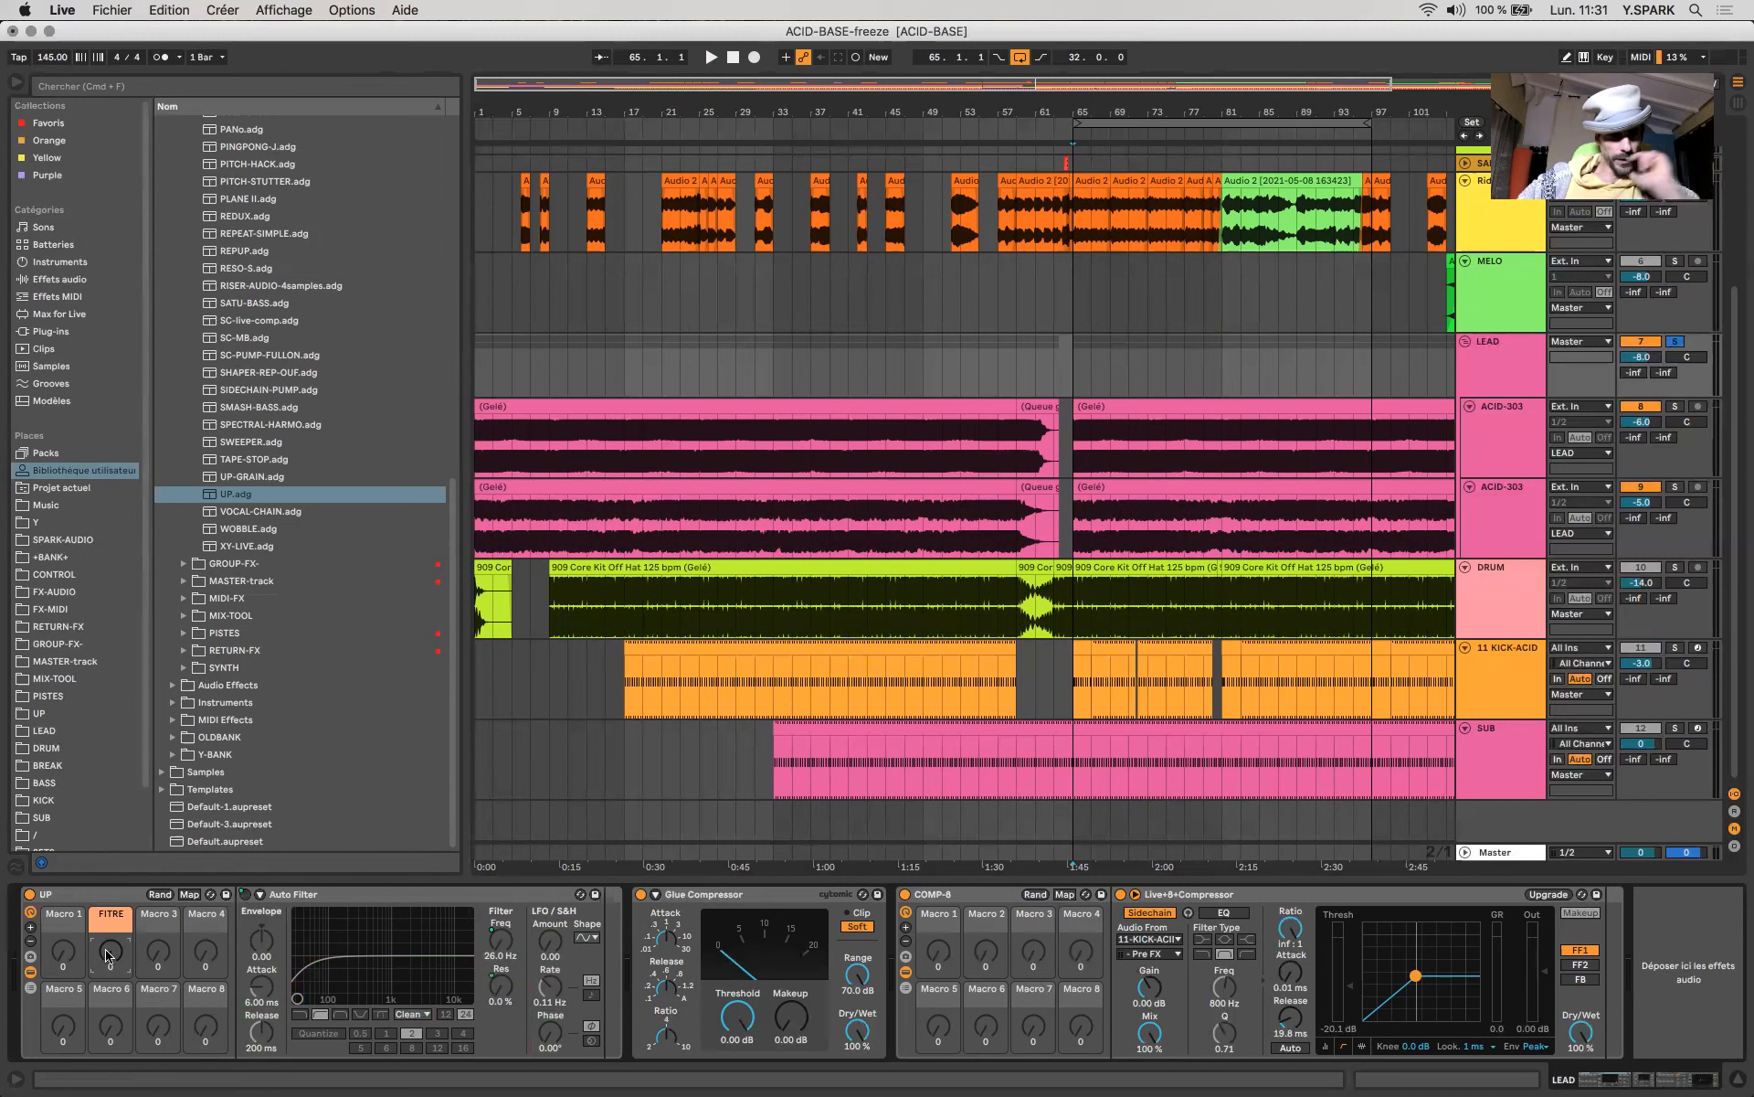
# Try narrowing the FITRE macro's Device On mapping to a range of 59 to 115, test the macro and restore the range to 1–127.
pyautogui.moveTo(107, 955); pyautogui.dragTo(106, 869)
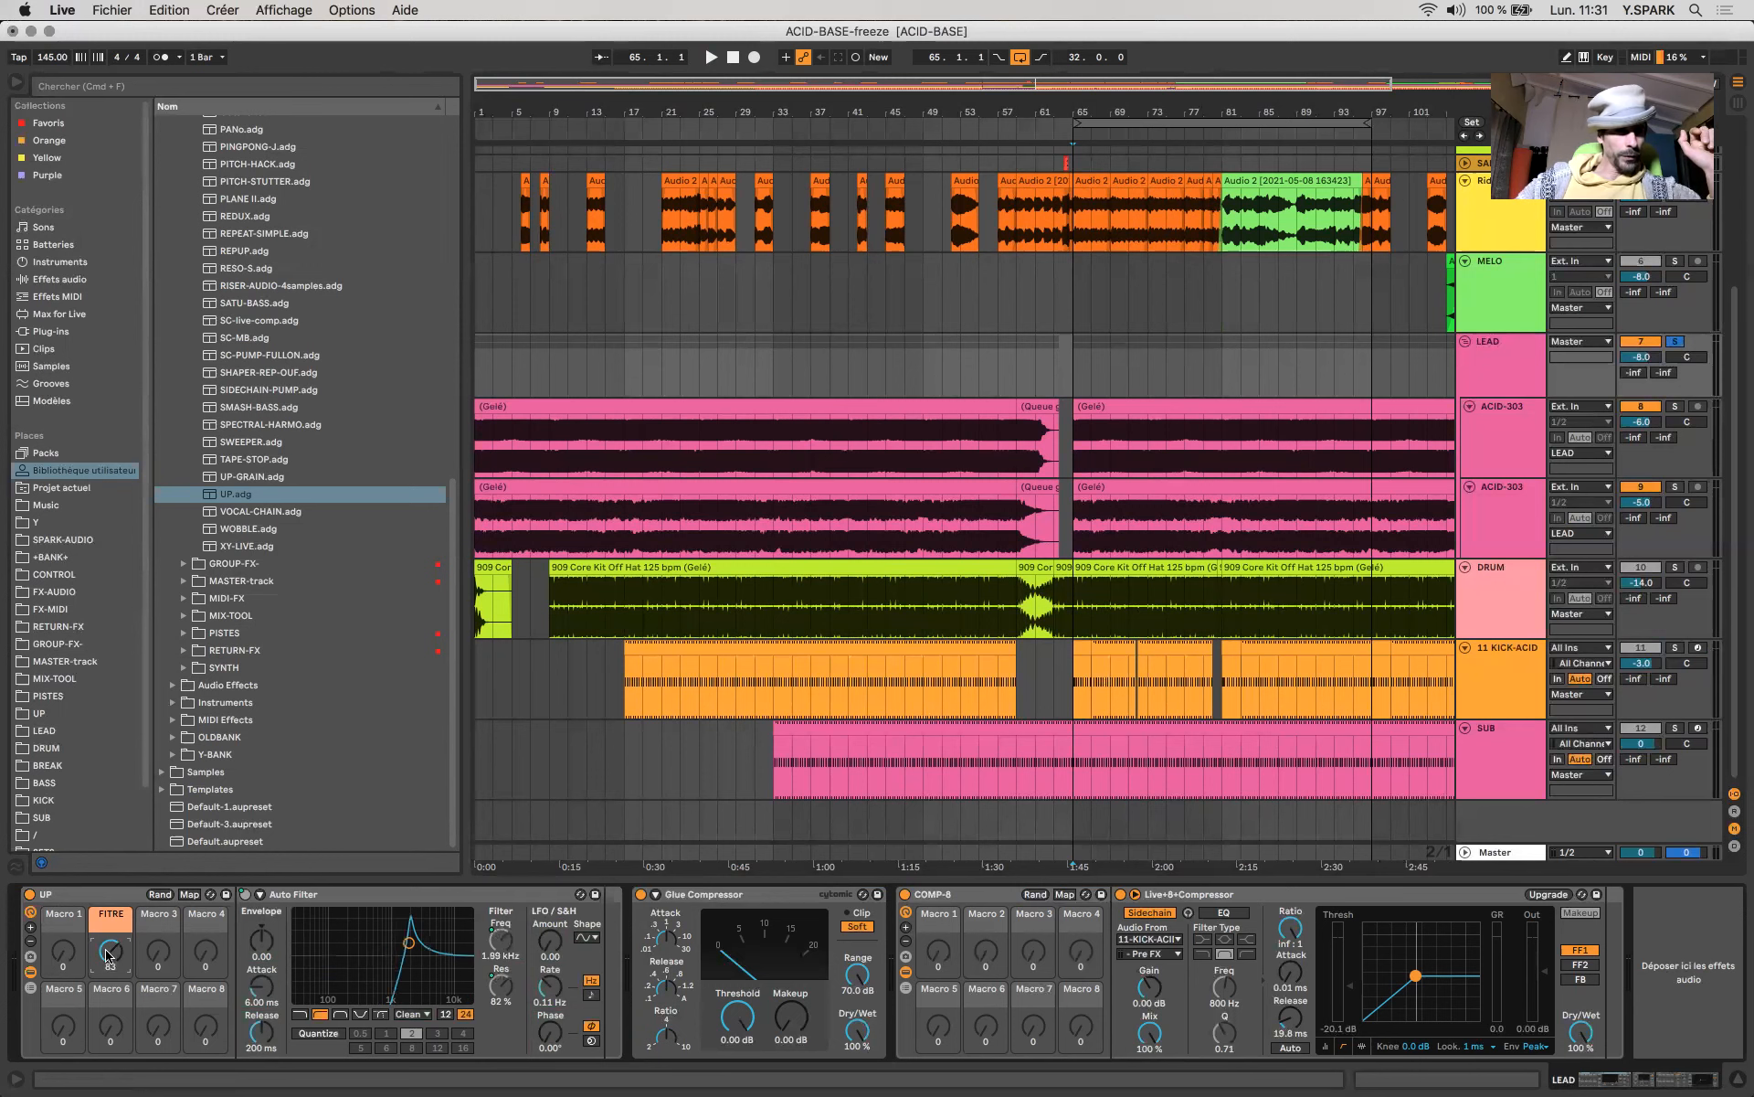
pyautogui.click(190, 894)
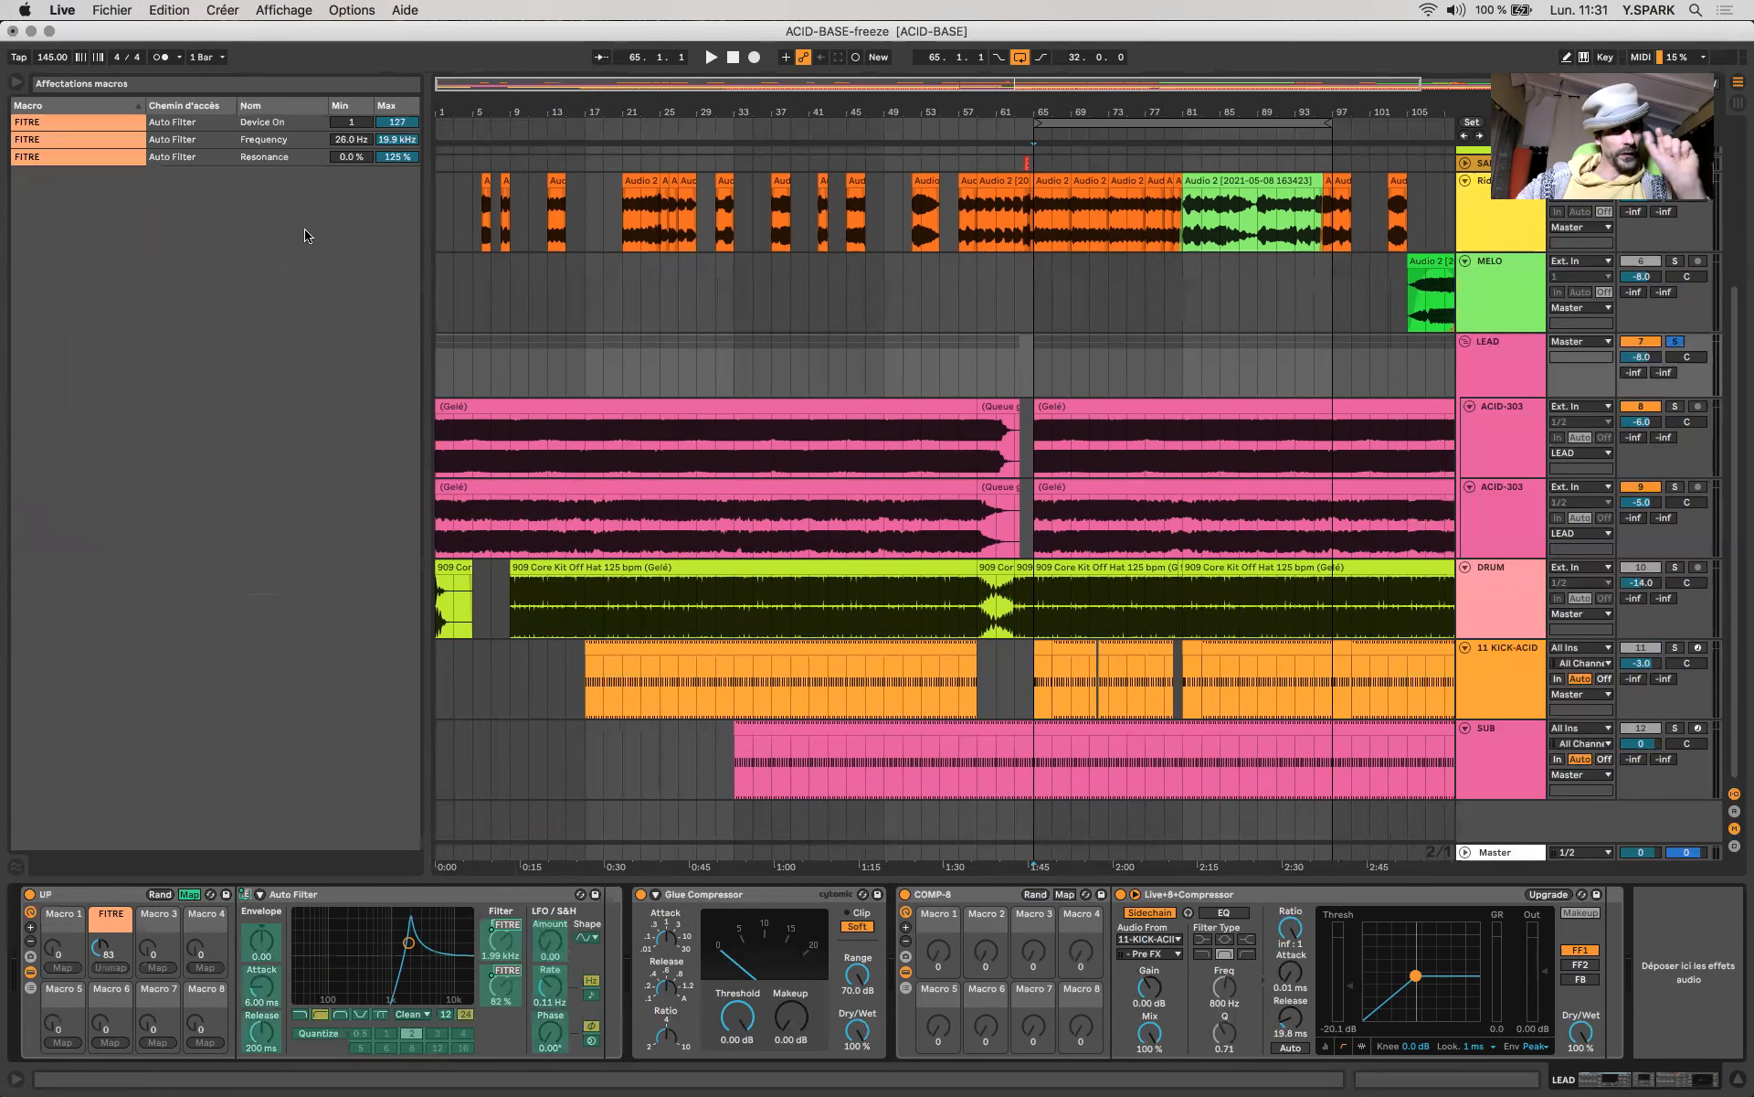
pyautogui.click(346, 122)
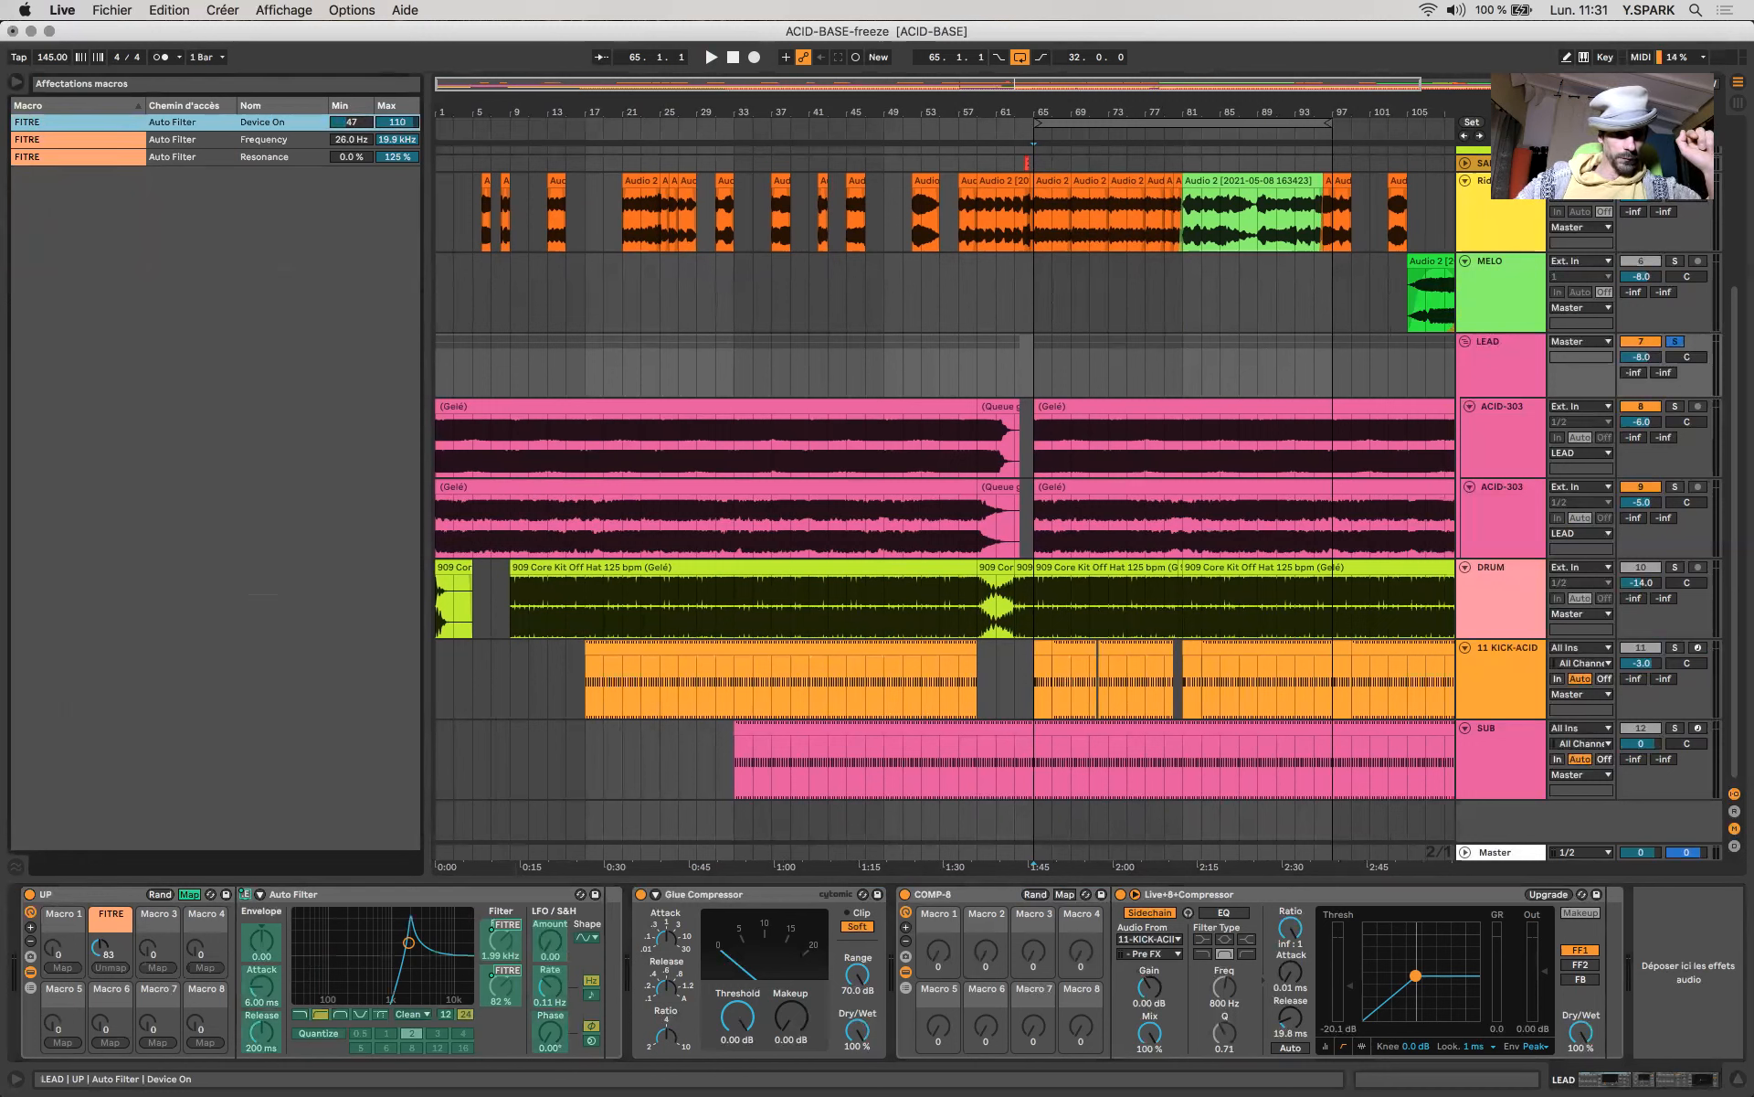
pyautogui.click(363, 121)
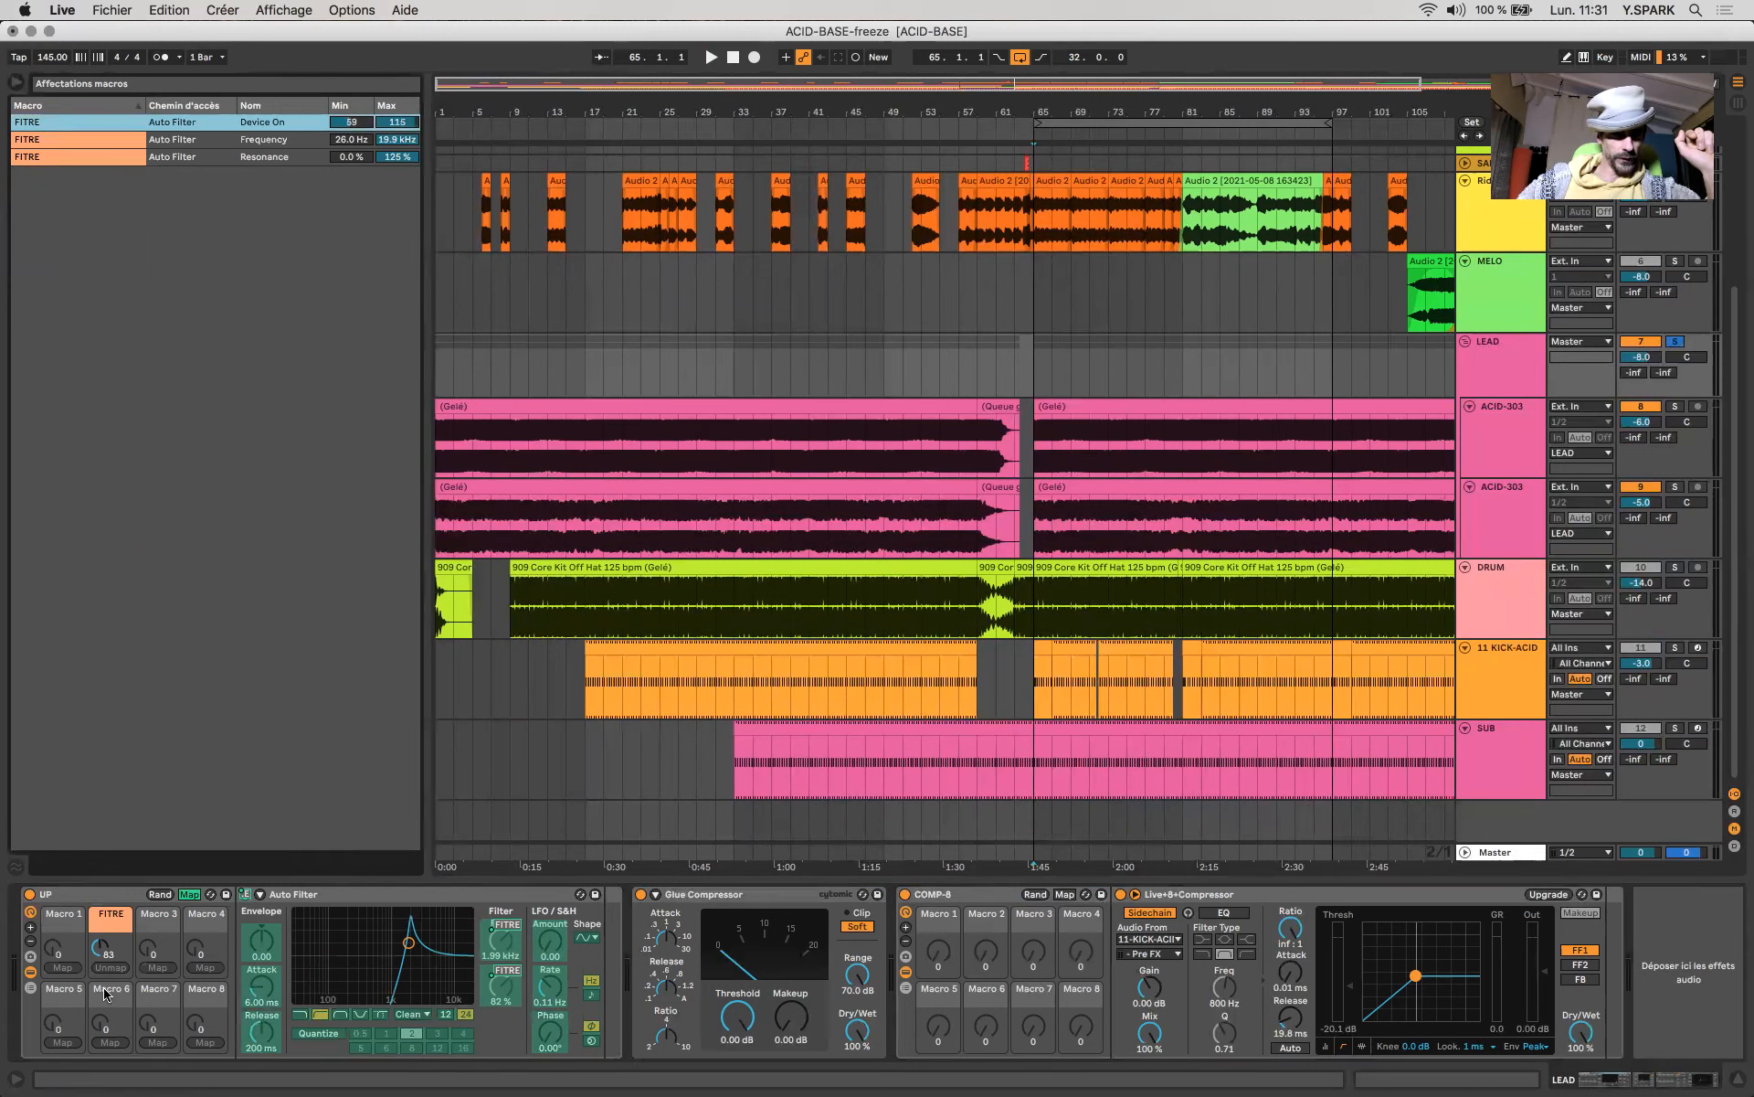
pyautogui.moveTo(99, 948); pyautogui.dragTo(99, 1025)
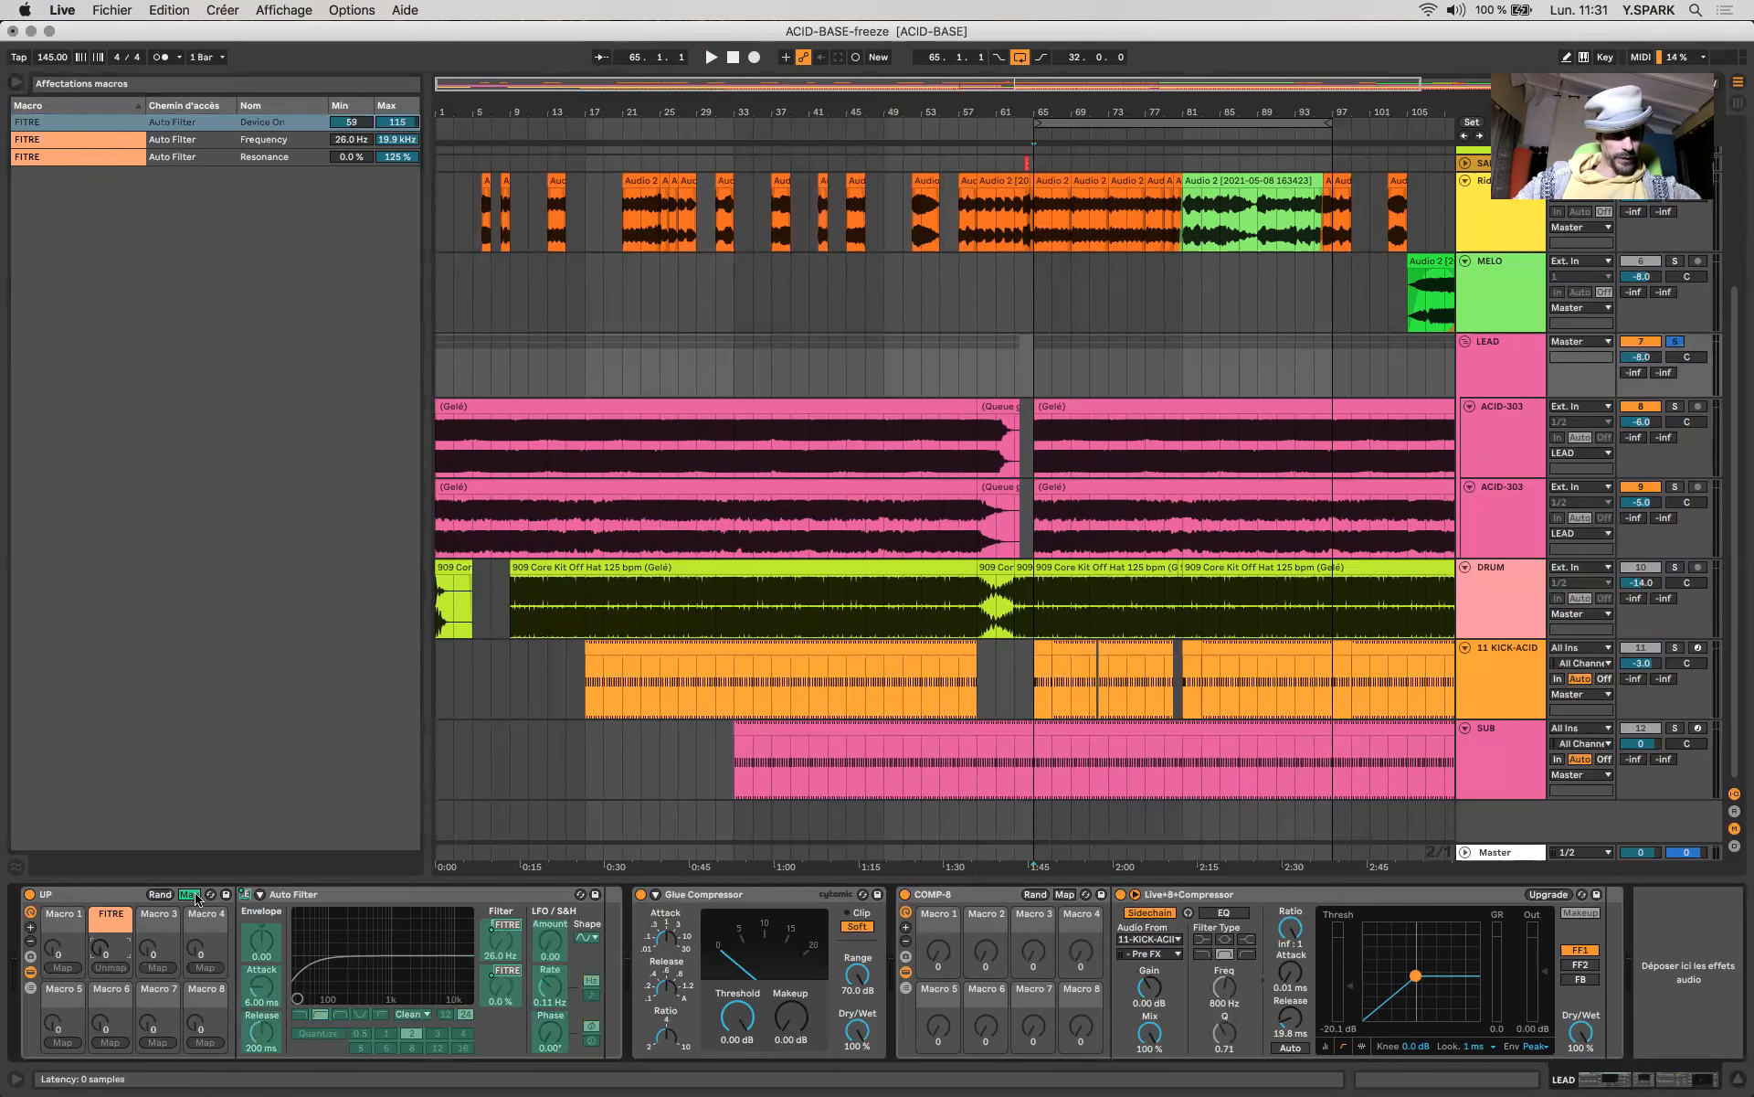
pyautogui.click(189, 894)
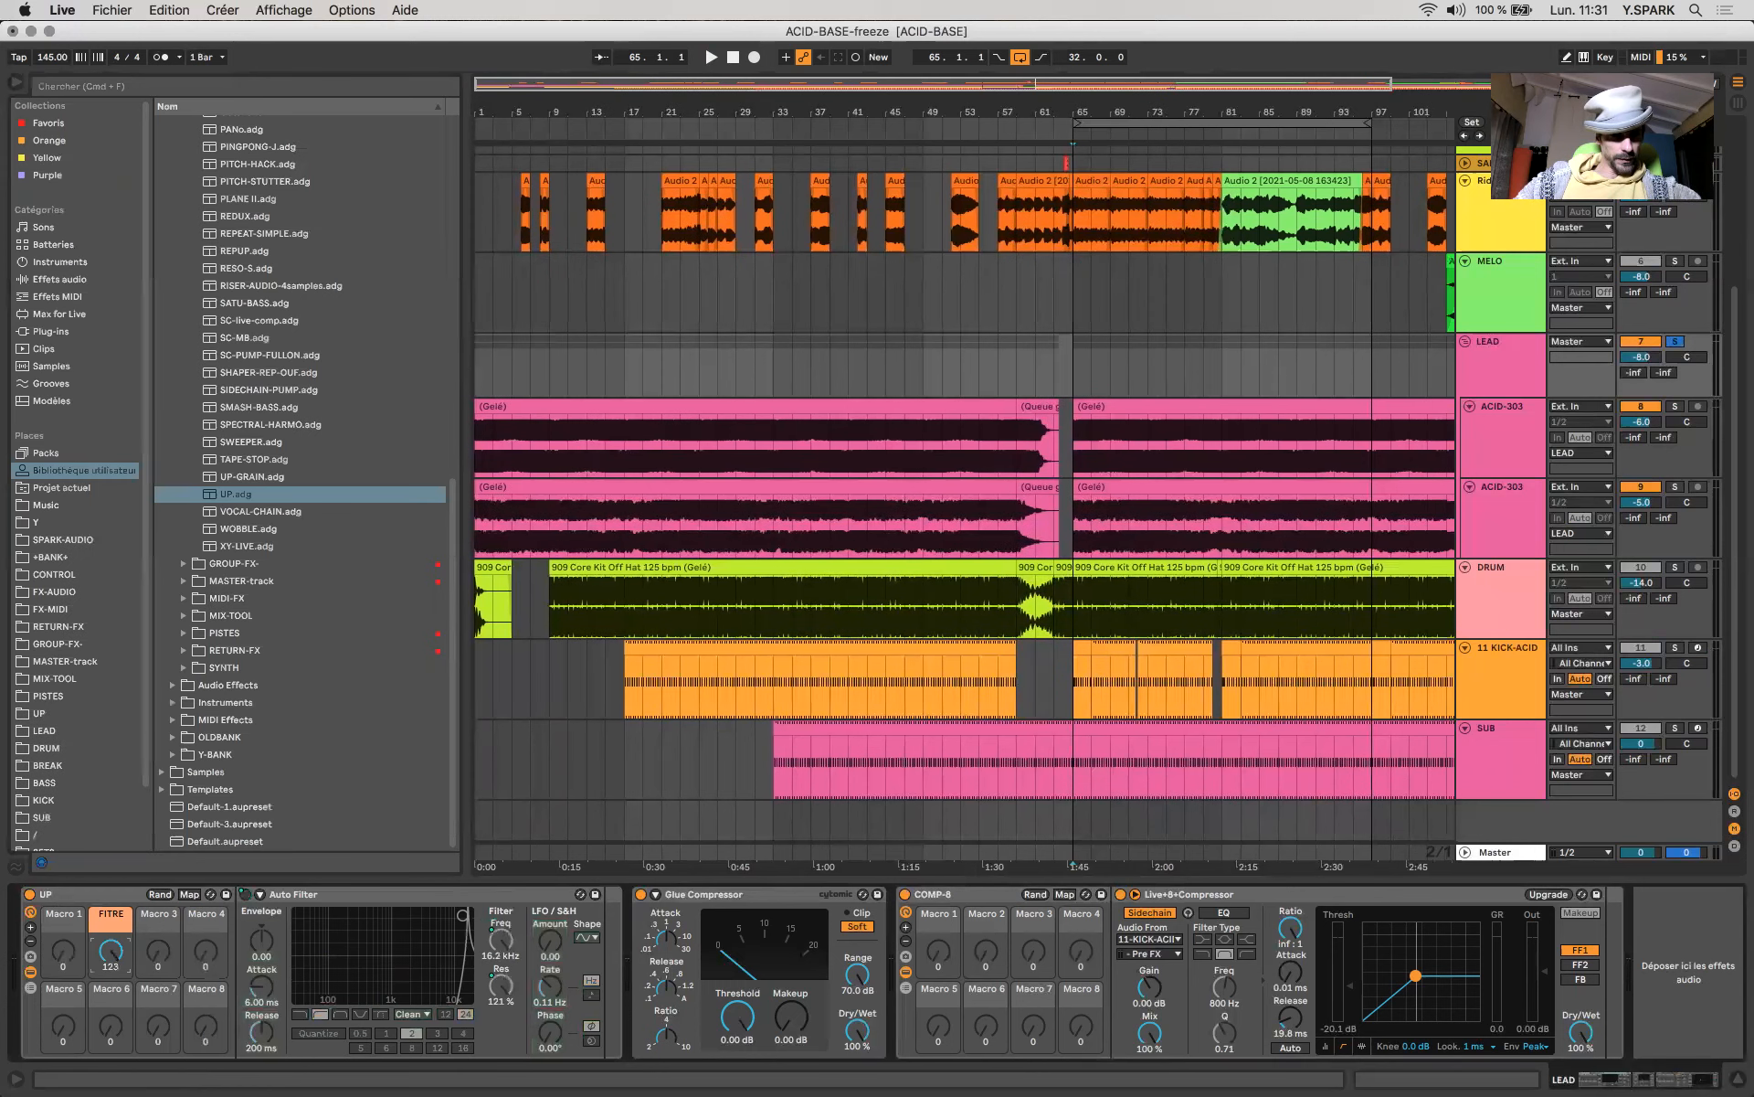
pyautogui.click(189, 893)
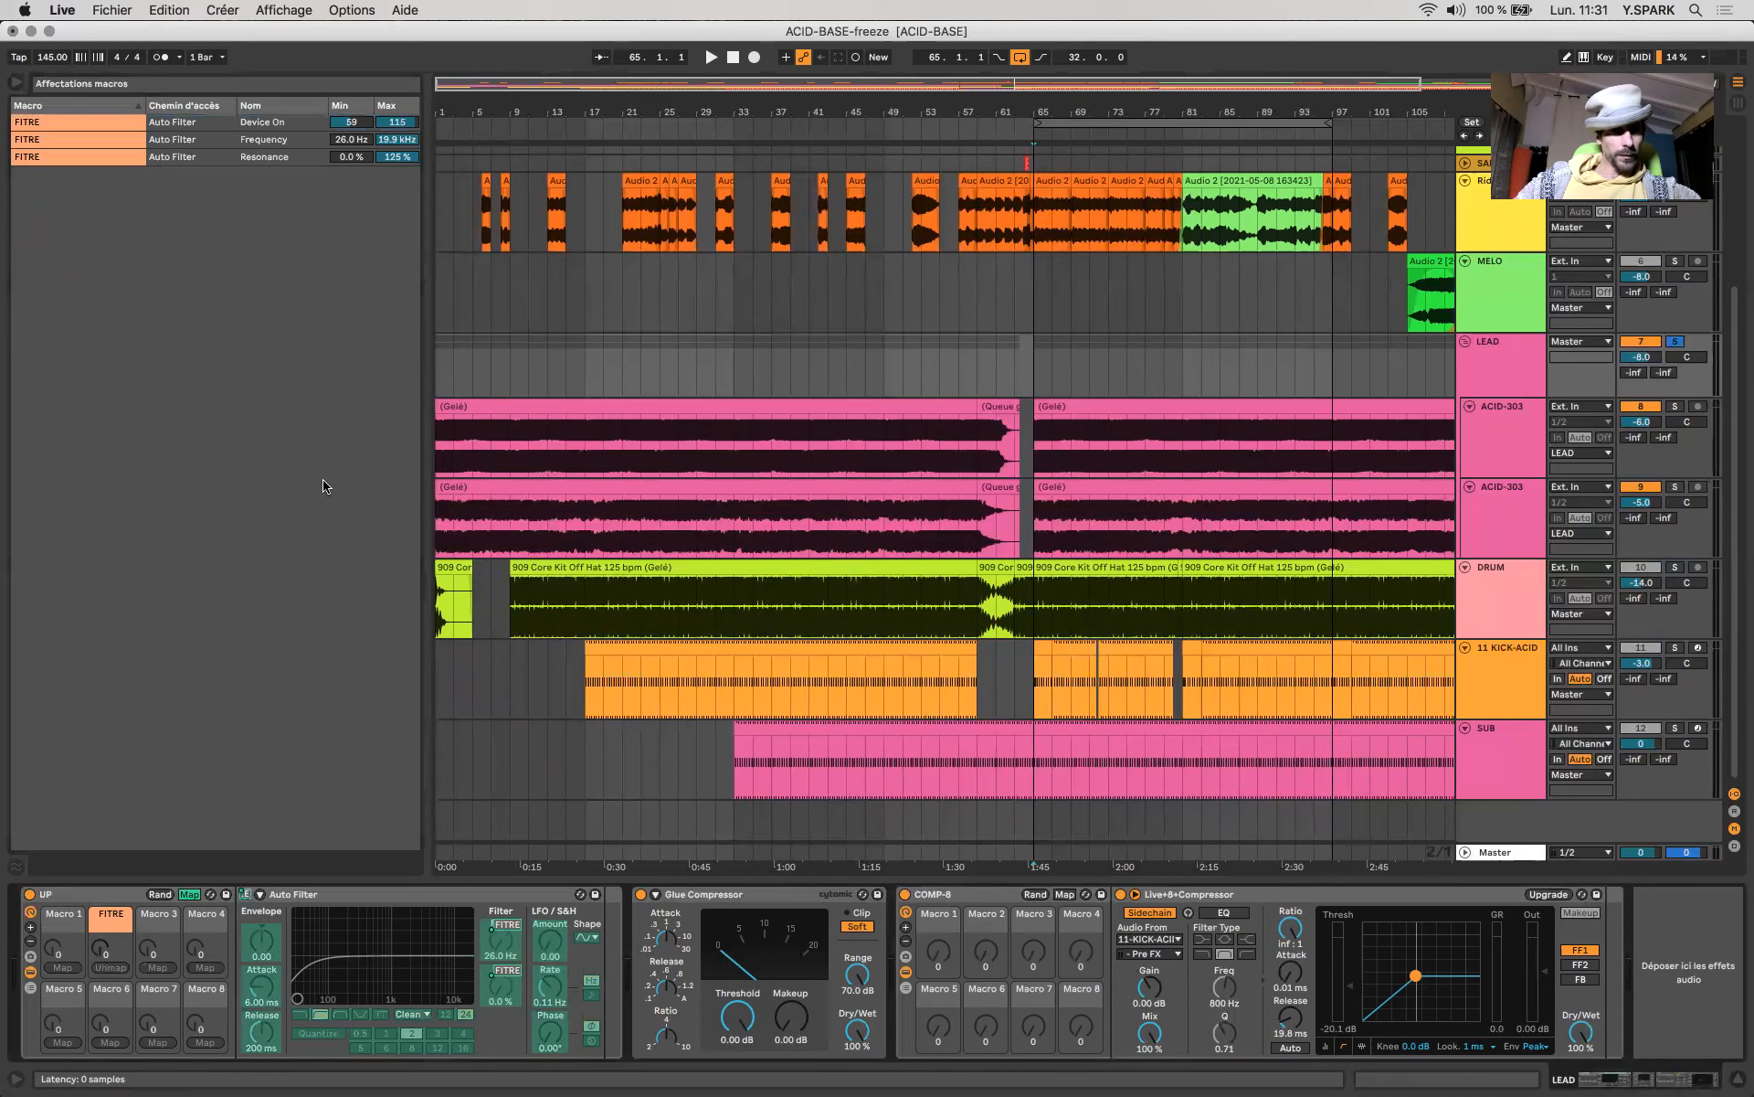
pyautogui.click(356, 124)
pyautogui.moveTo(356, 124)
pyautogui.mouseDown()
pyautogui.moveTo(357, 183)
pyautogui.moveTo(356, 121)
pyautogui.moveTo(394, 112)
pyautogui.moveTo(352, 137)
pyautogui.moveTo(352, 119)
pyautogui.mouseUp()
# Limit the FITRE macro's Auto Filter resonance mapping to a minimum of 17% and a maximum of 86%, checking the macro between adjustments.
pyautogui.click(361, 143)
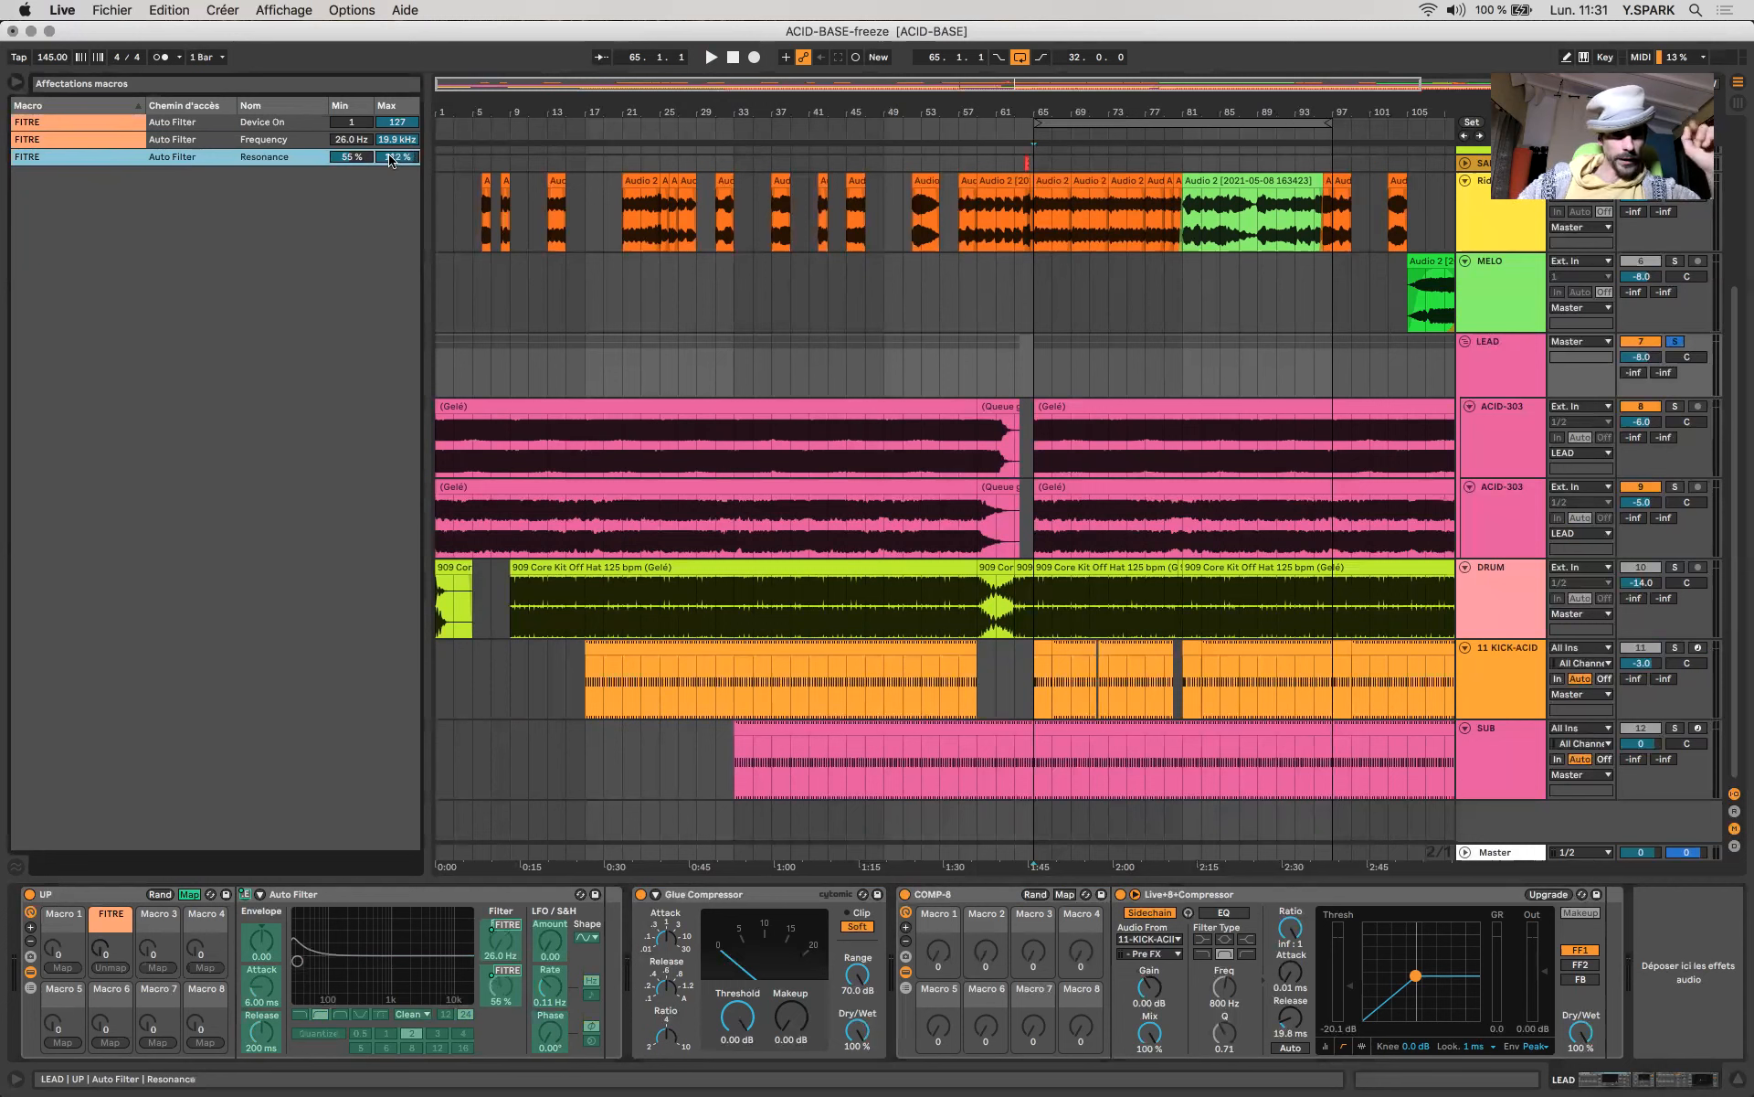
pyautogui.click(189, 894)
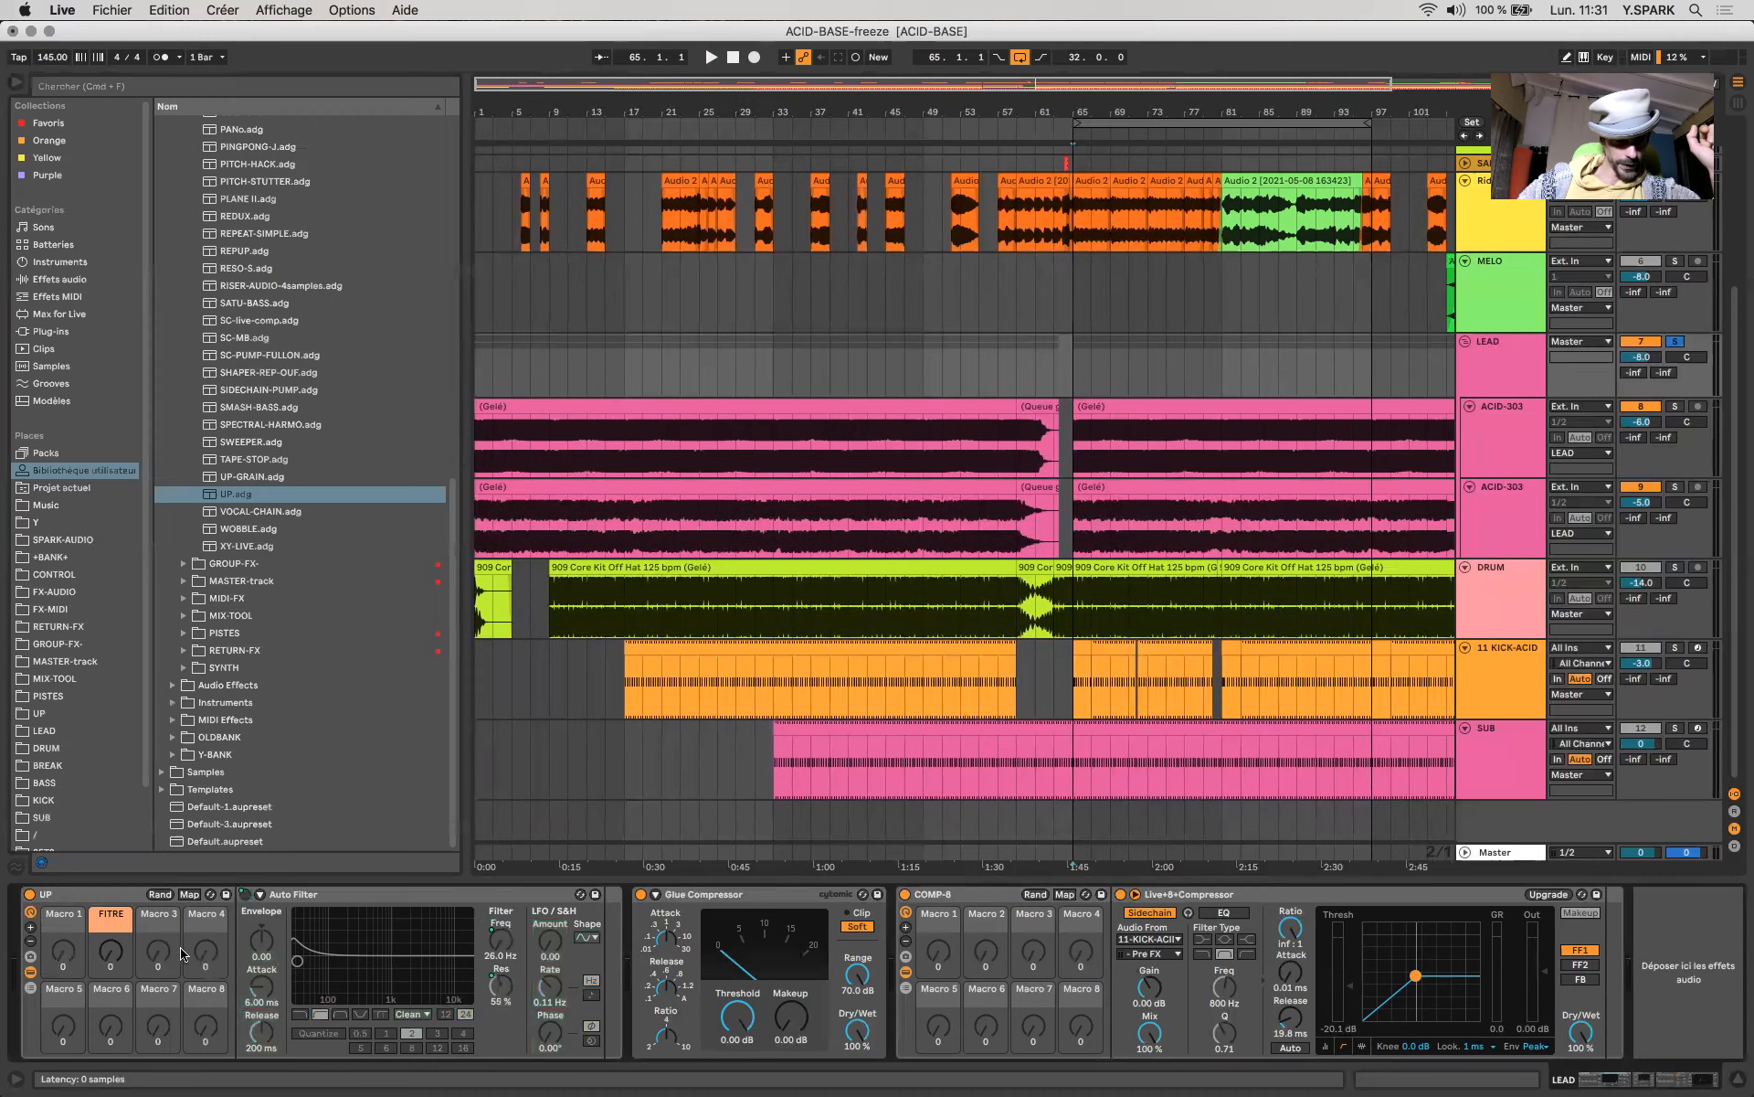
pyautogui.moveTo(108, 953); pyautogui.dragTo(107, 958)
pyautogui.click(189, 894)
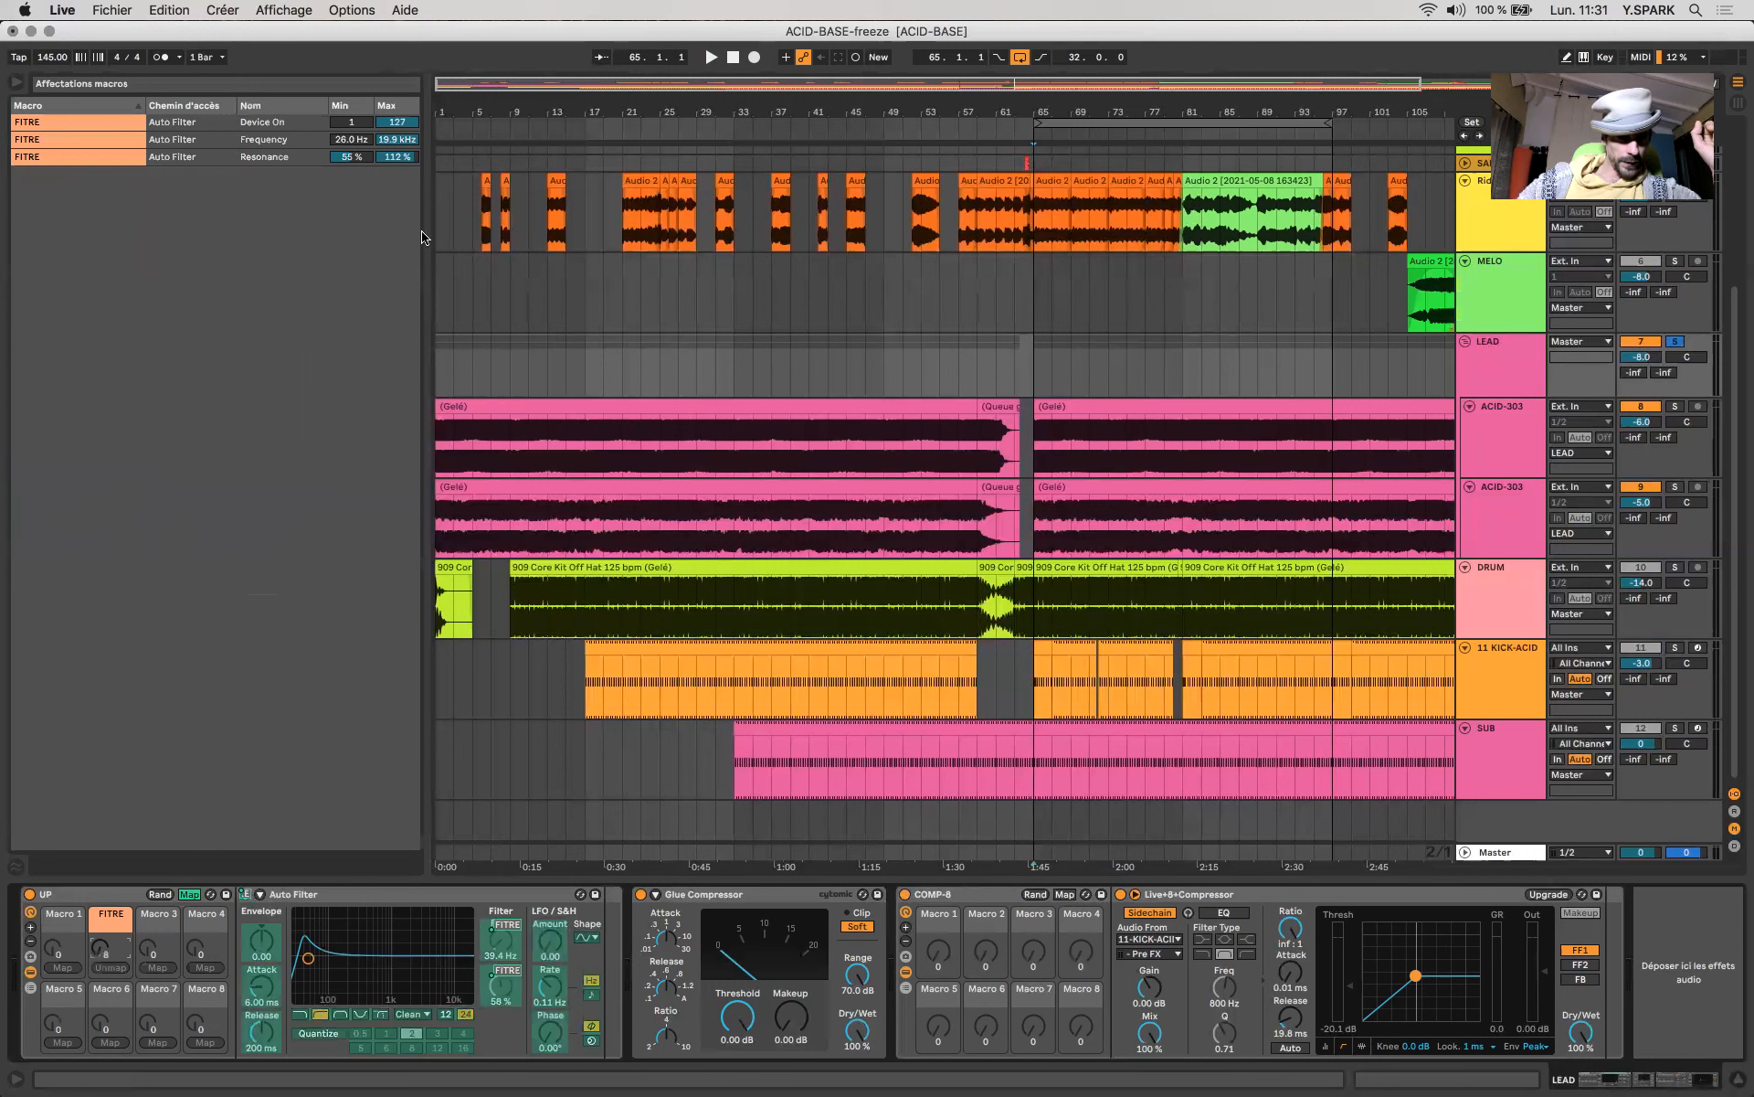
pyautogui.moveTo(347, 156); pyautogui.dragTo(347, 197)
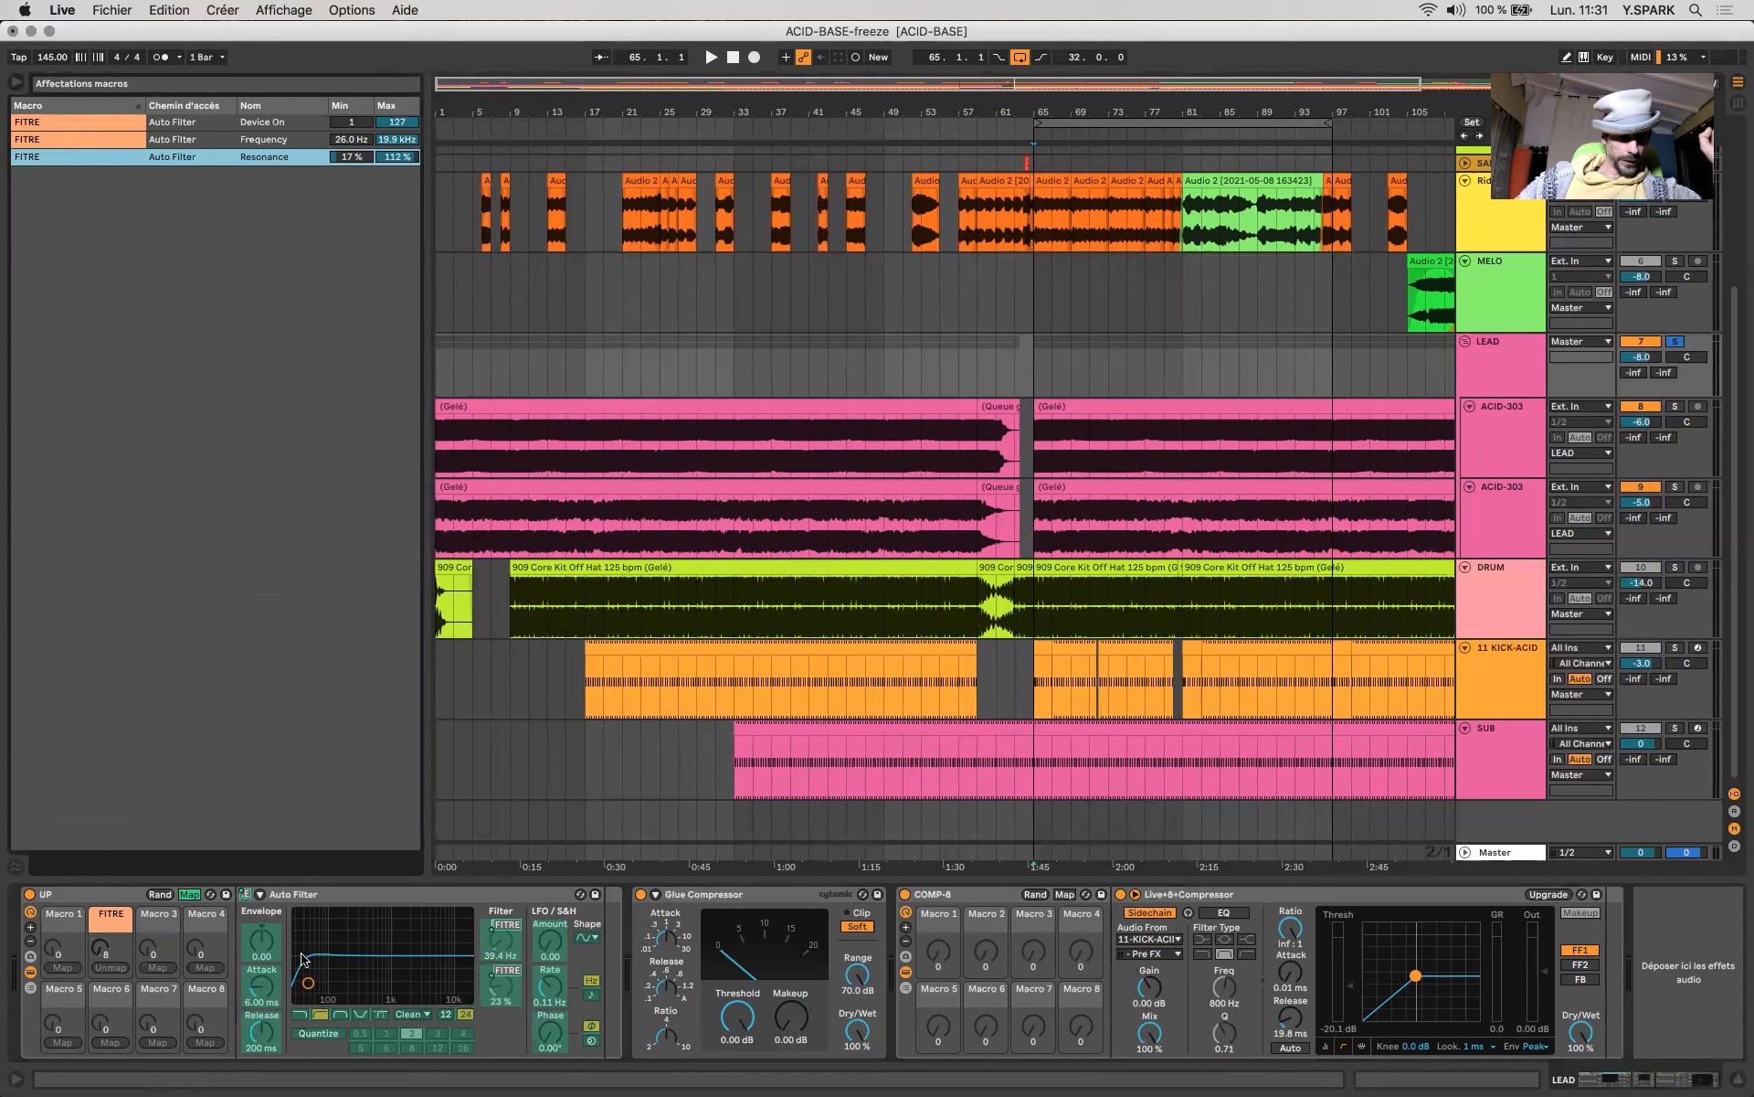
pyautogui.click(189, 895)
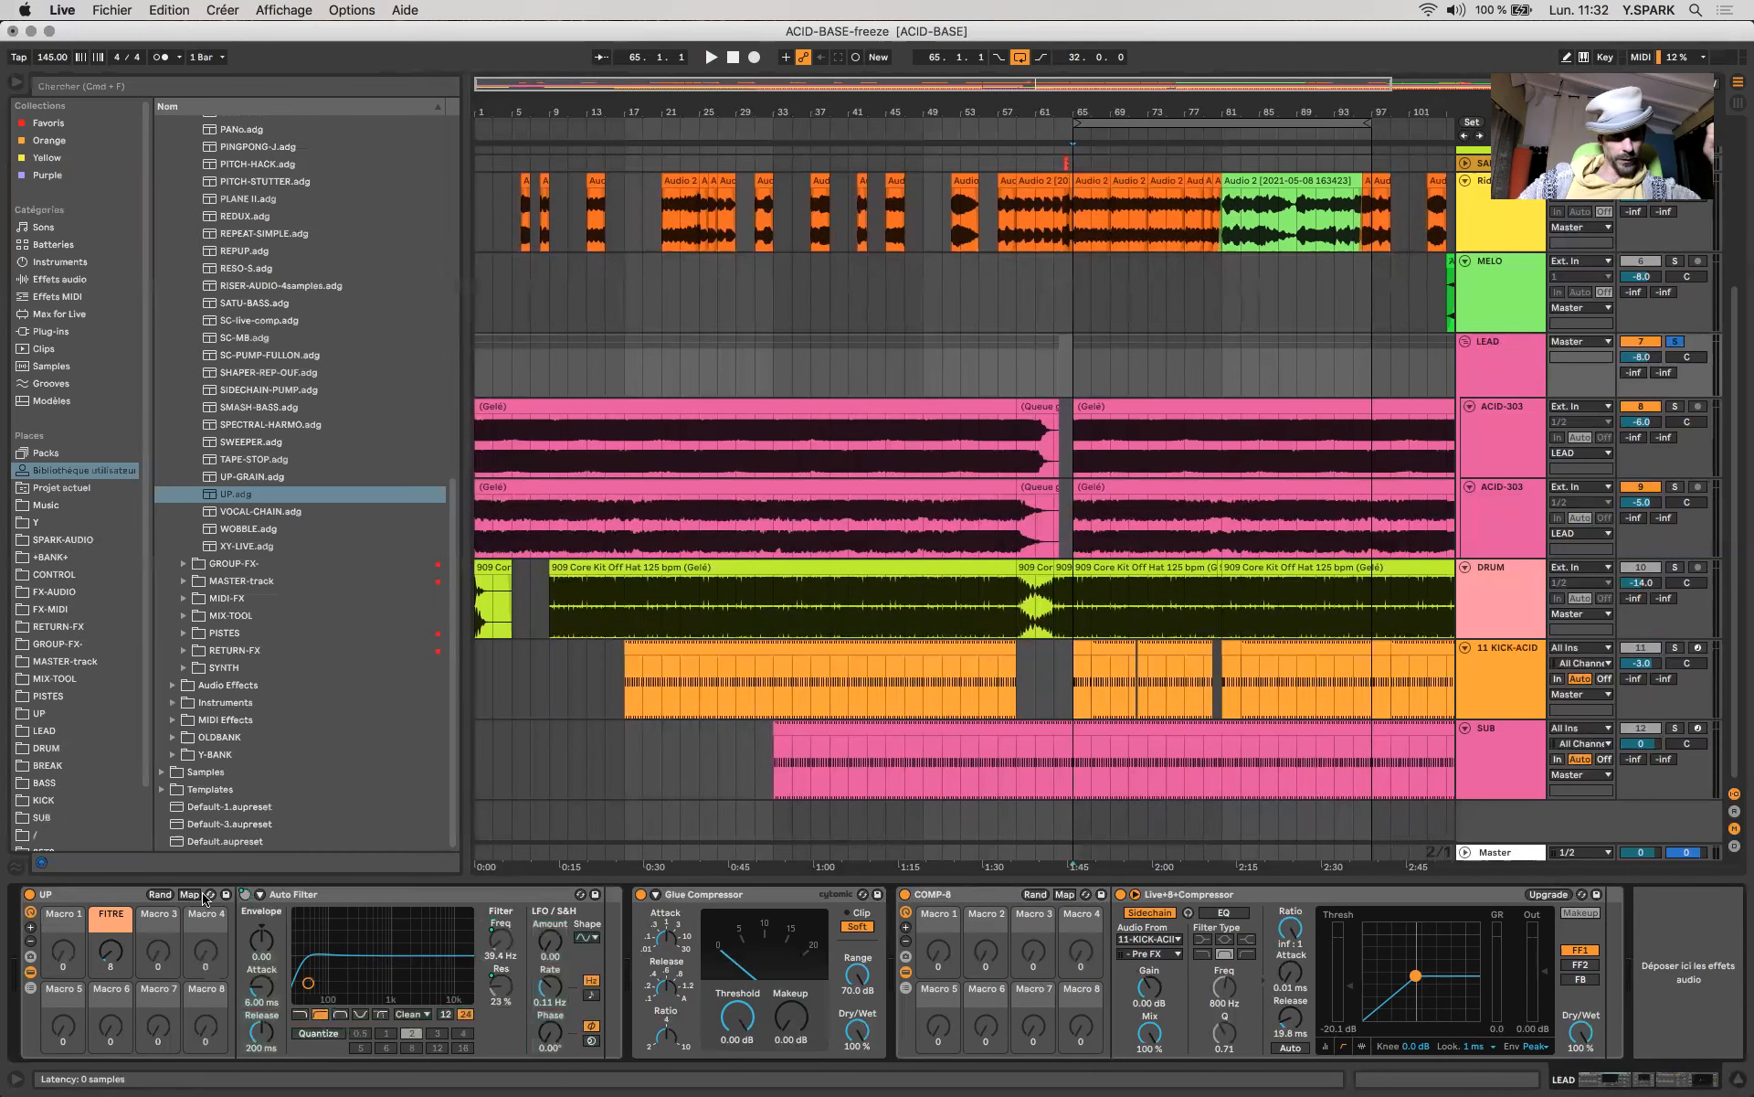
pyautogui.moveTo(126, 946); pyautogui.dragTo(126, 802)
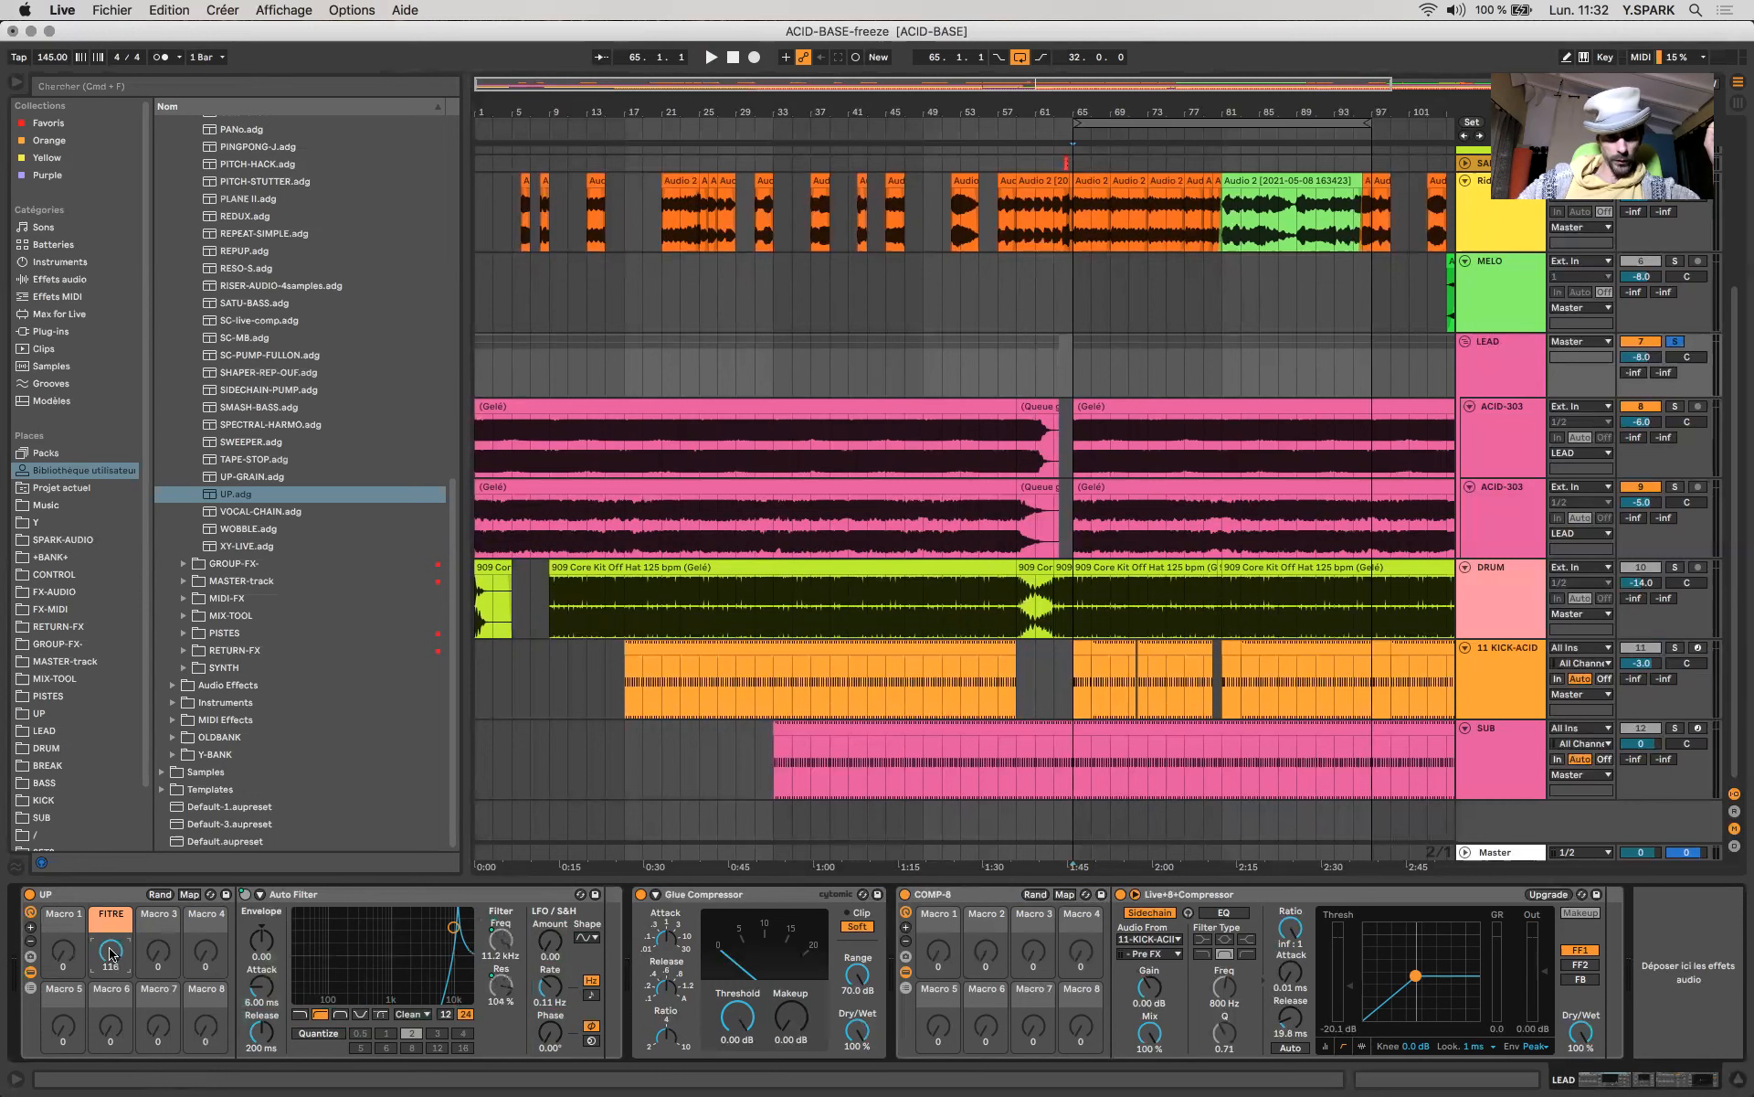
pyautogui.click(189, 894)
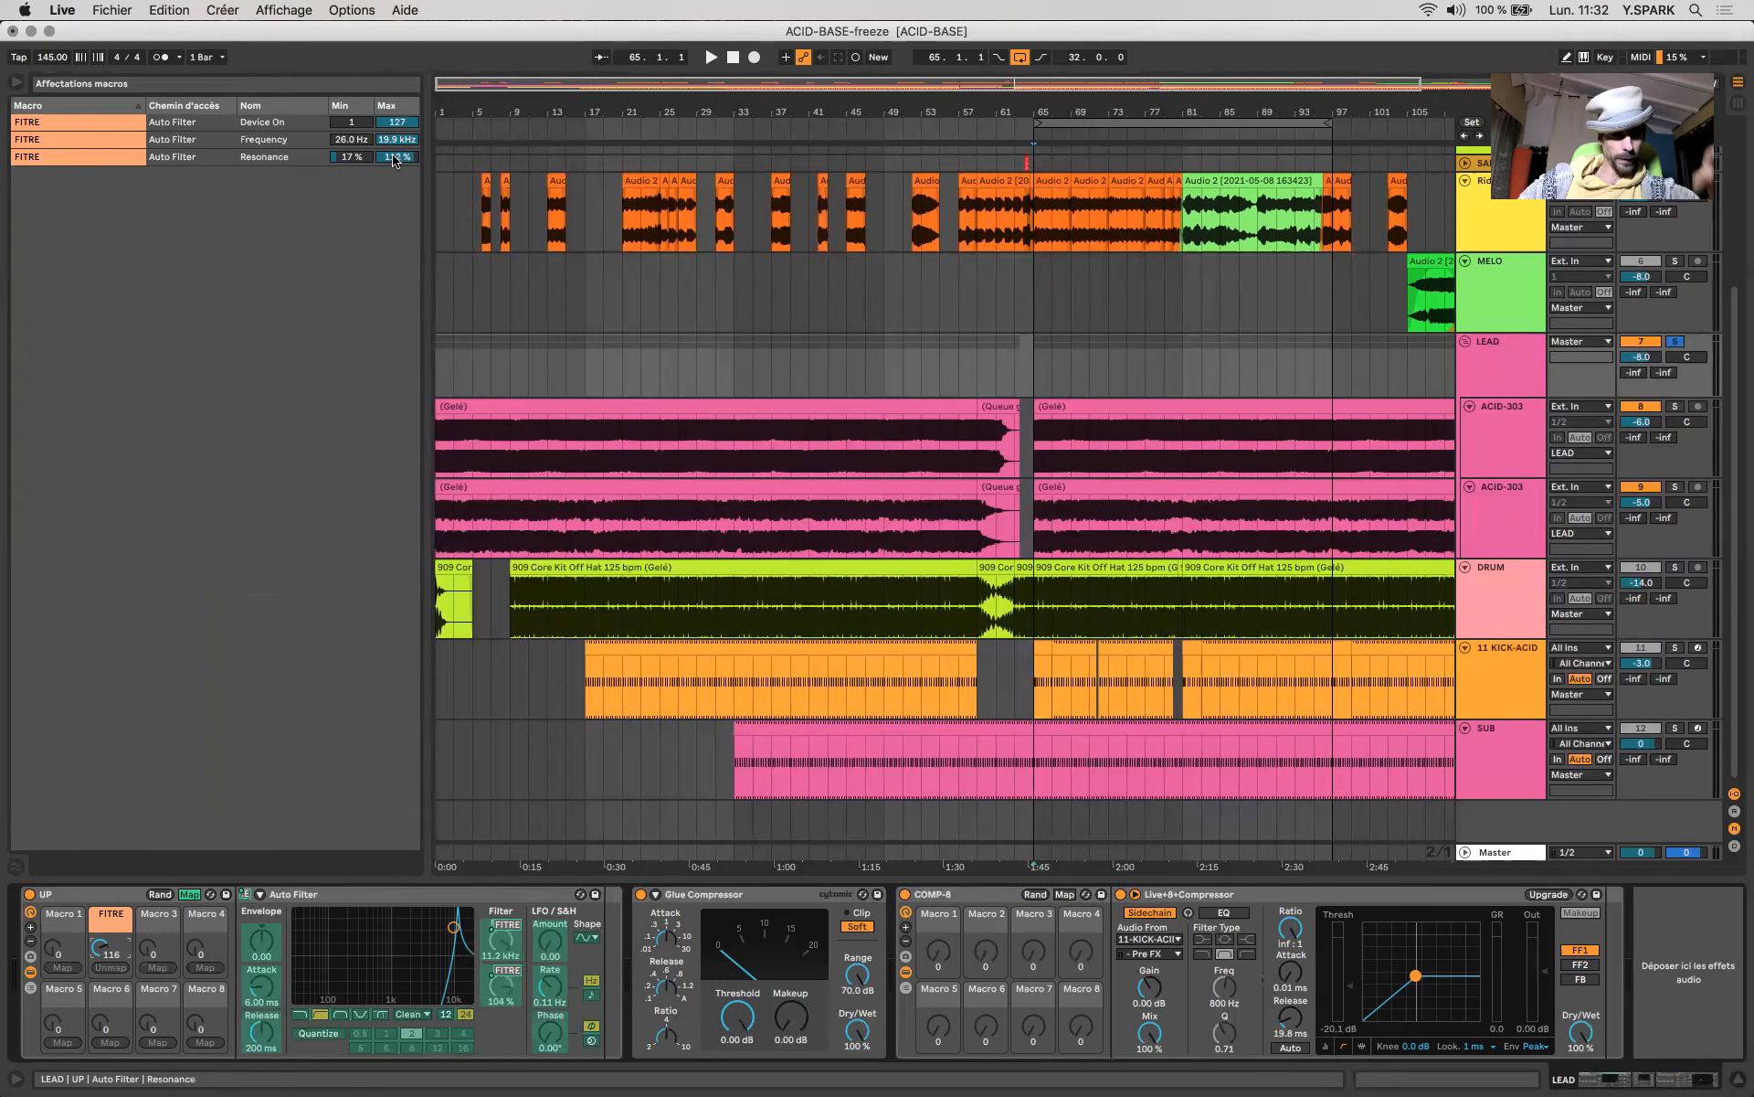
pyautogui.moveTo(394, 161); pyautogui.dragTo(396, 161)
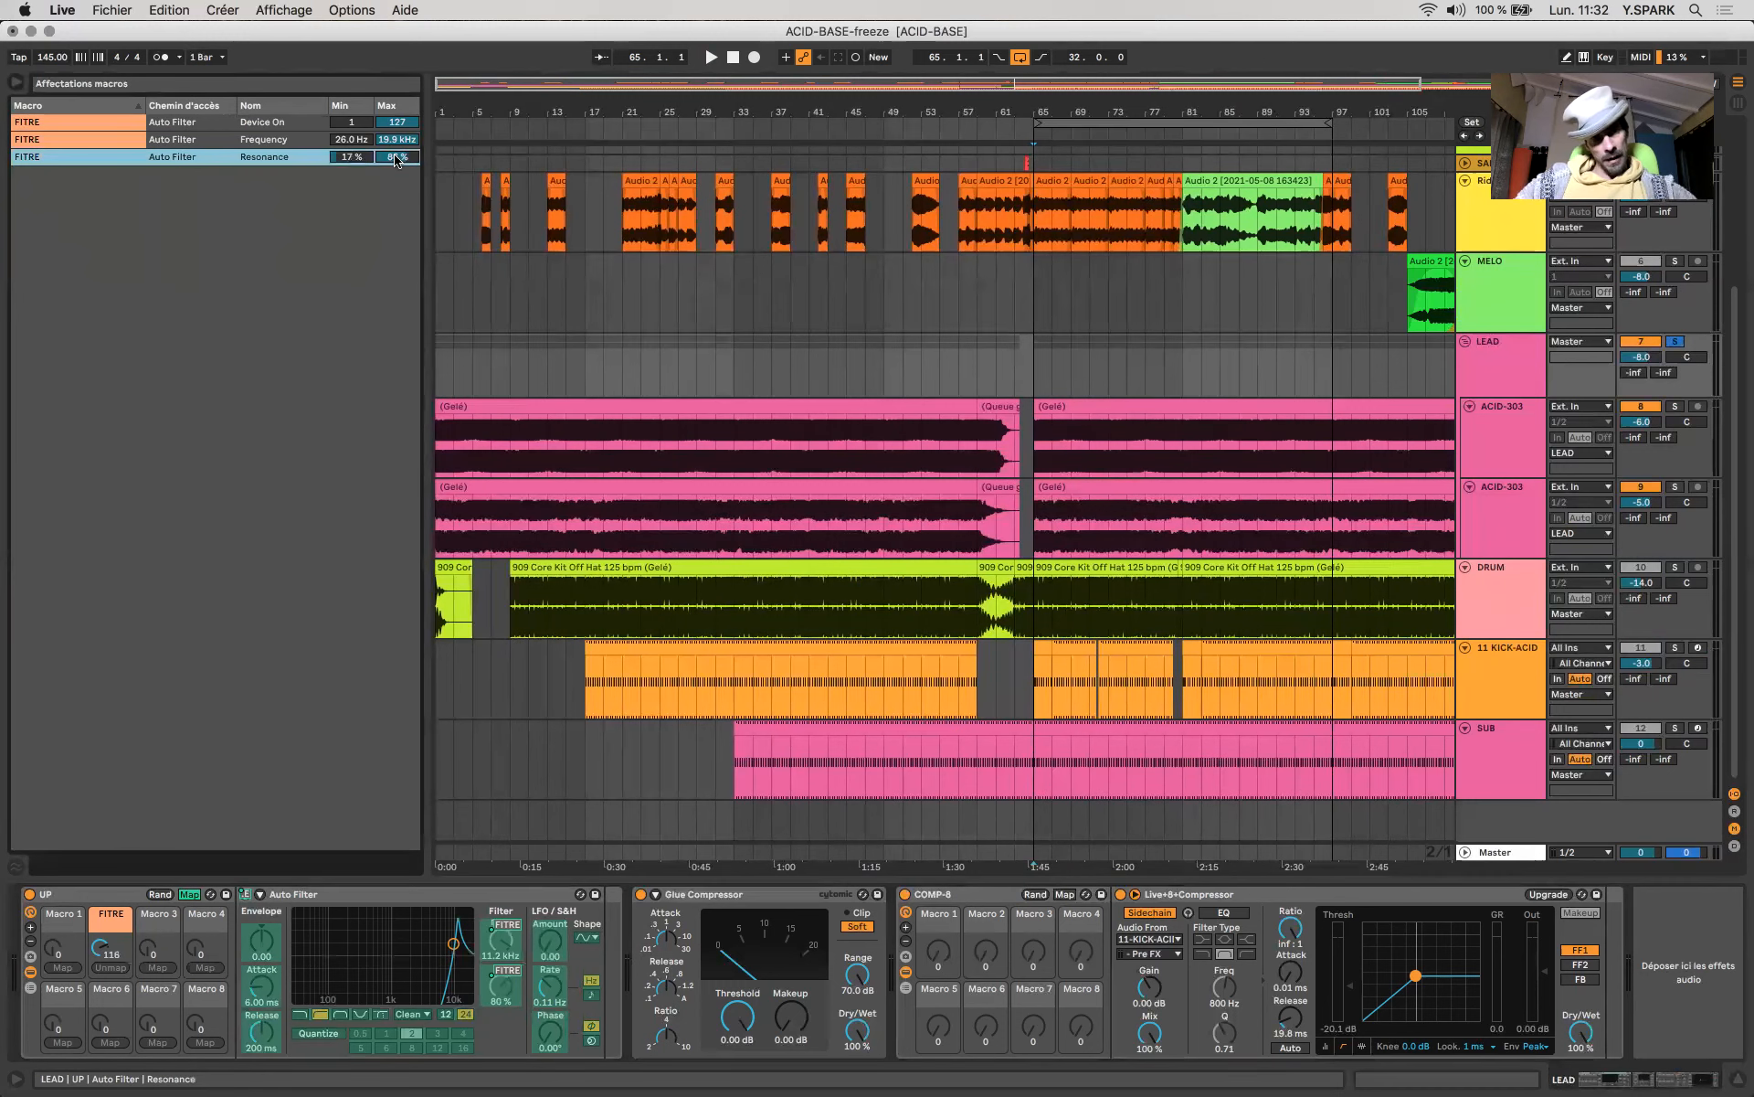
pyautogui.click(187, 894)
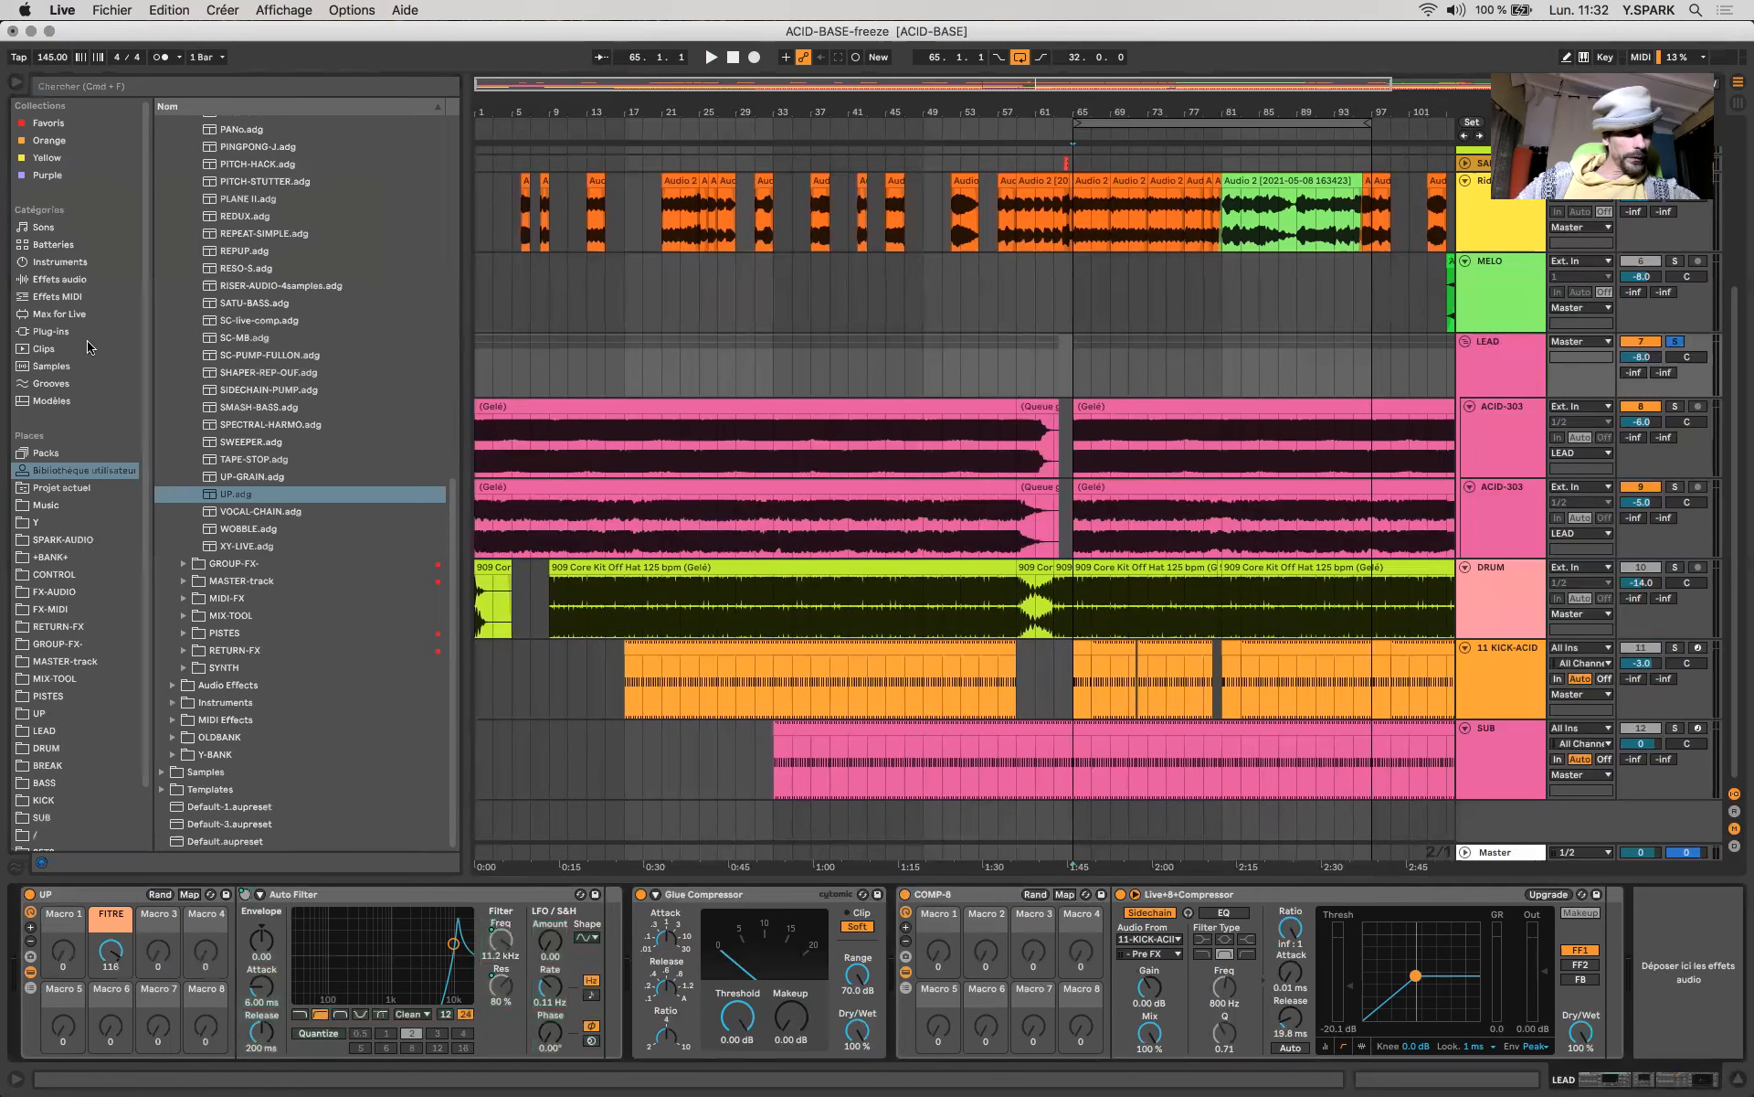
# Insert a Limiter after the Auto Filter in the UP rack and play the project with the FITRE macro raised to 127.
pyautogui.click(71, 280)
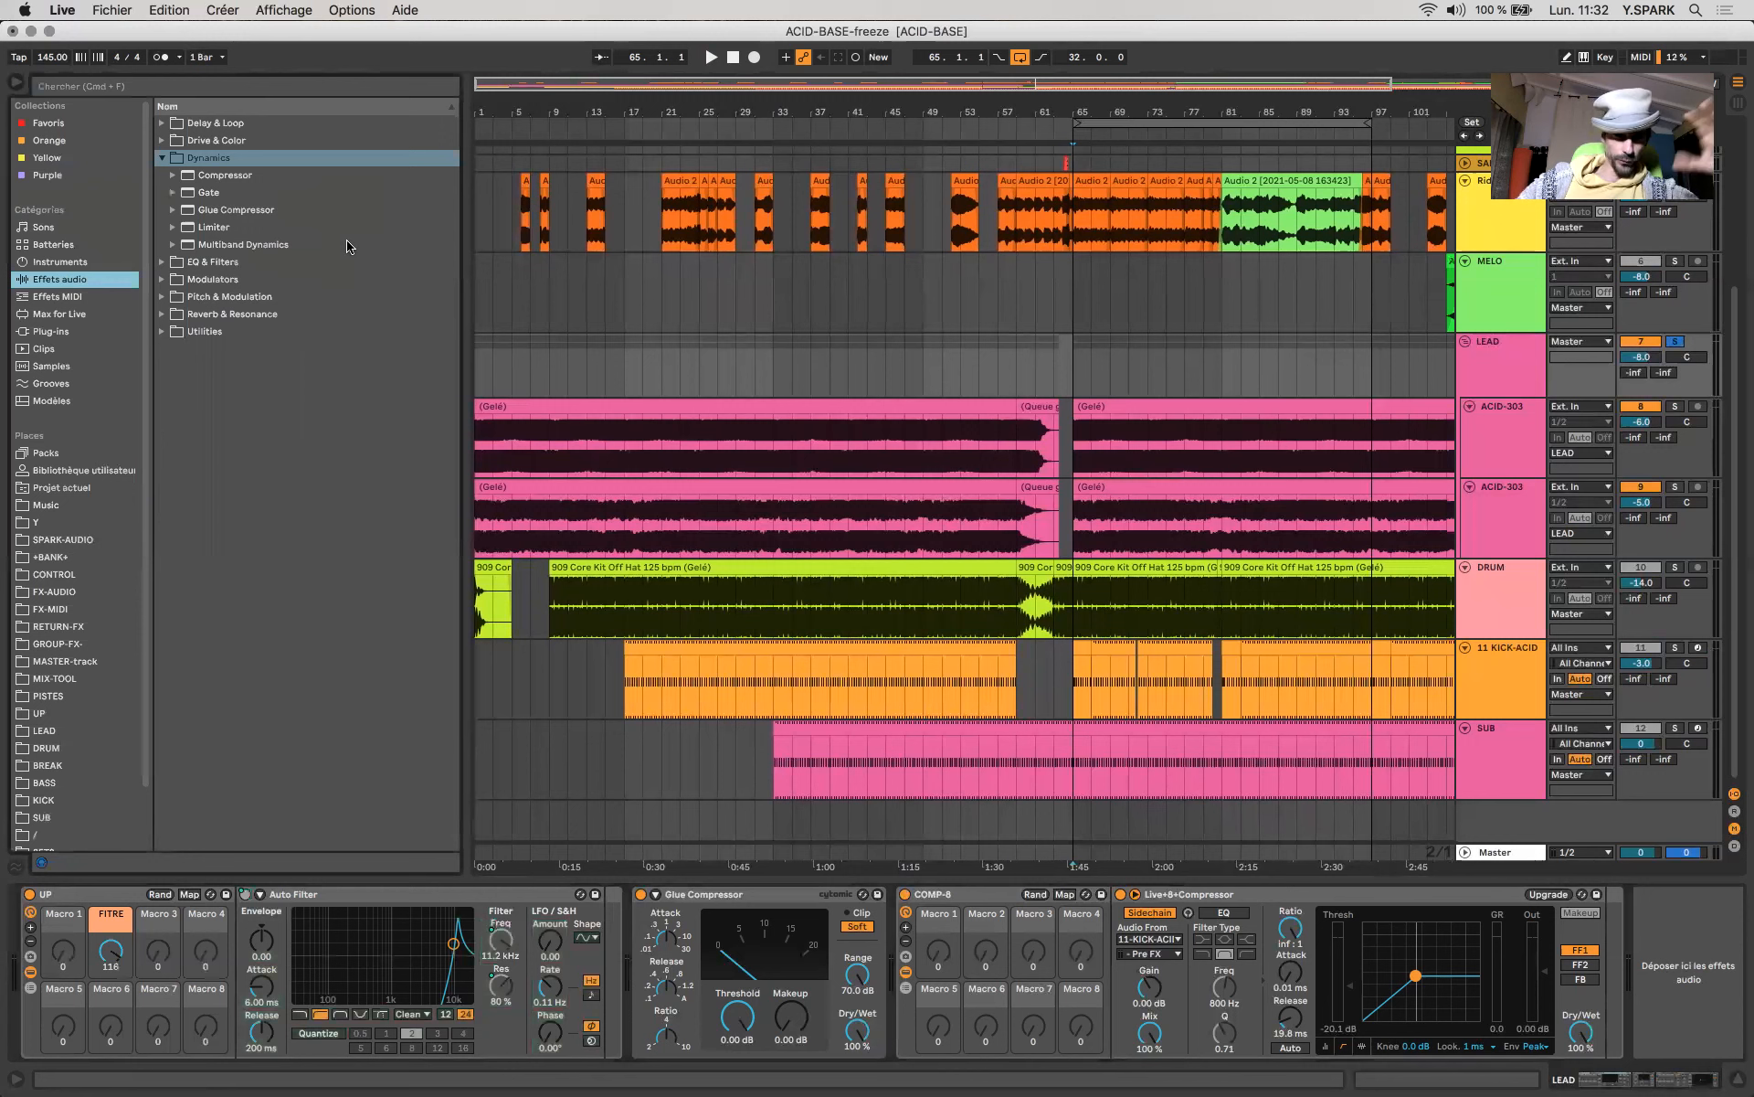
pyautogui.moveTo(191, 233); pyautogui.dragTo(592, 948)
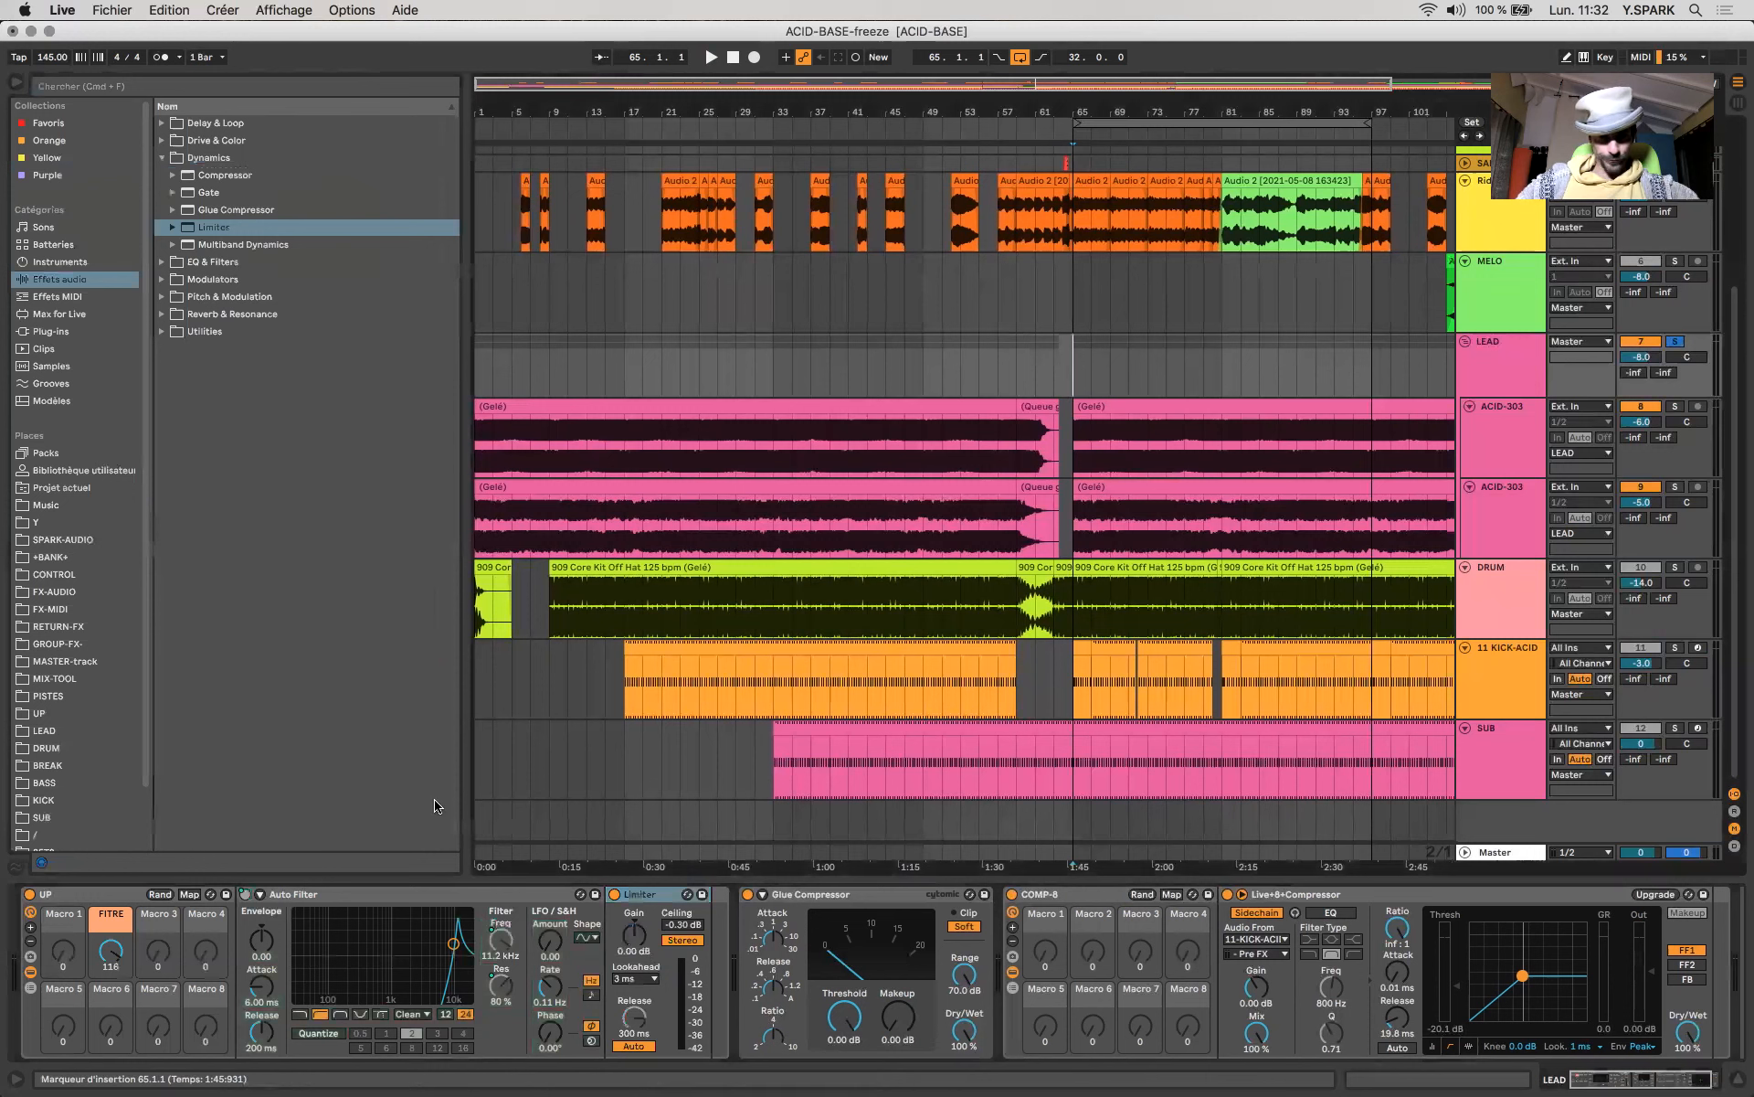
pyautogui.press('space')
pyautogui.moveTo(113, 959)
pyautogui.mouseDown()
pyautogui.moveTo(113, 1014)
pyautogui.moveTo(113, 927)
pyautogui.mouseUp()
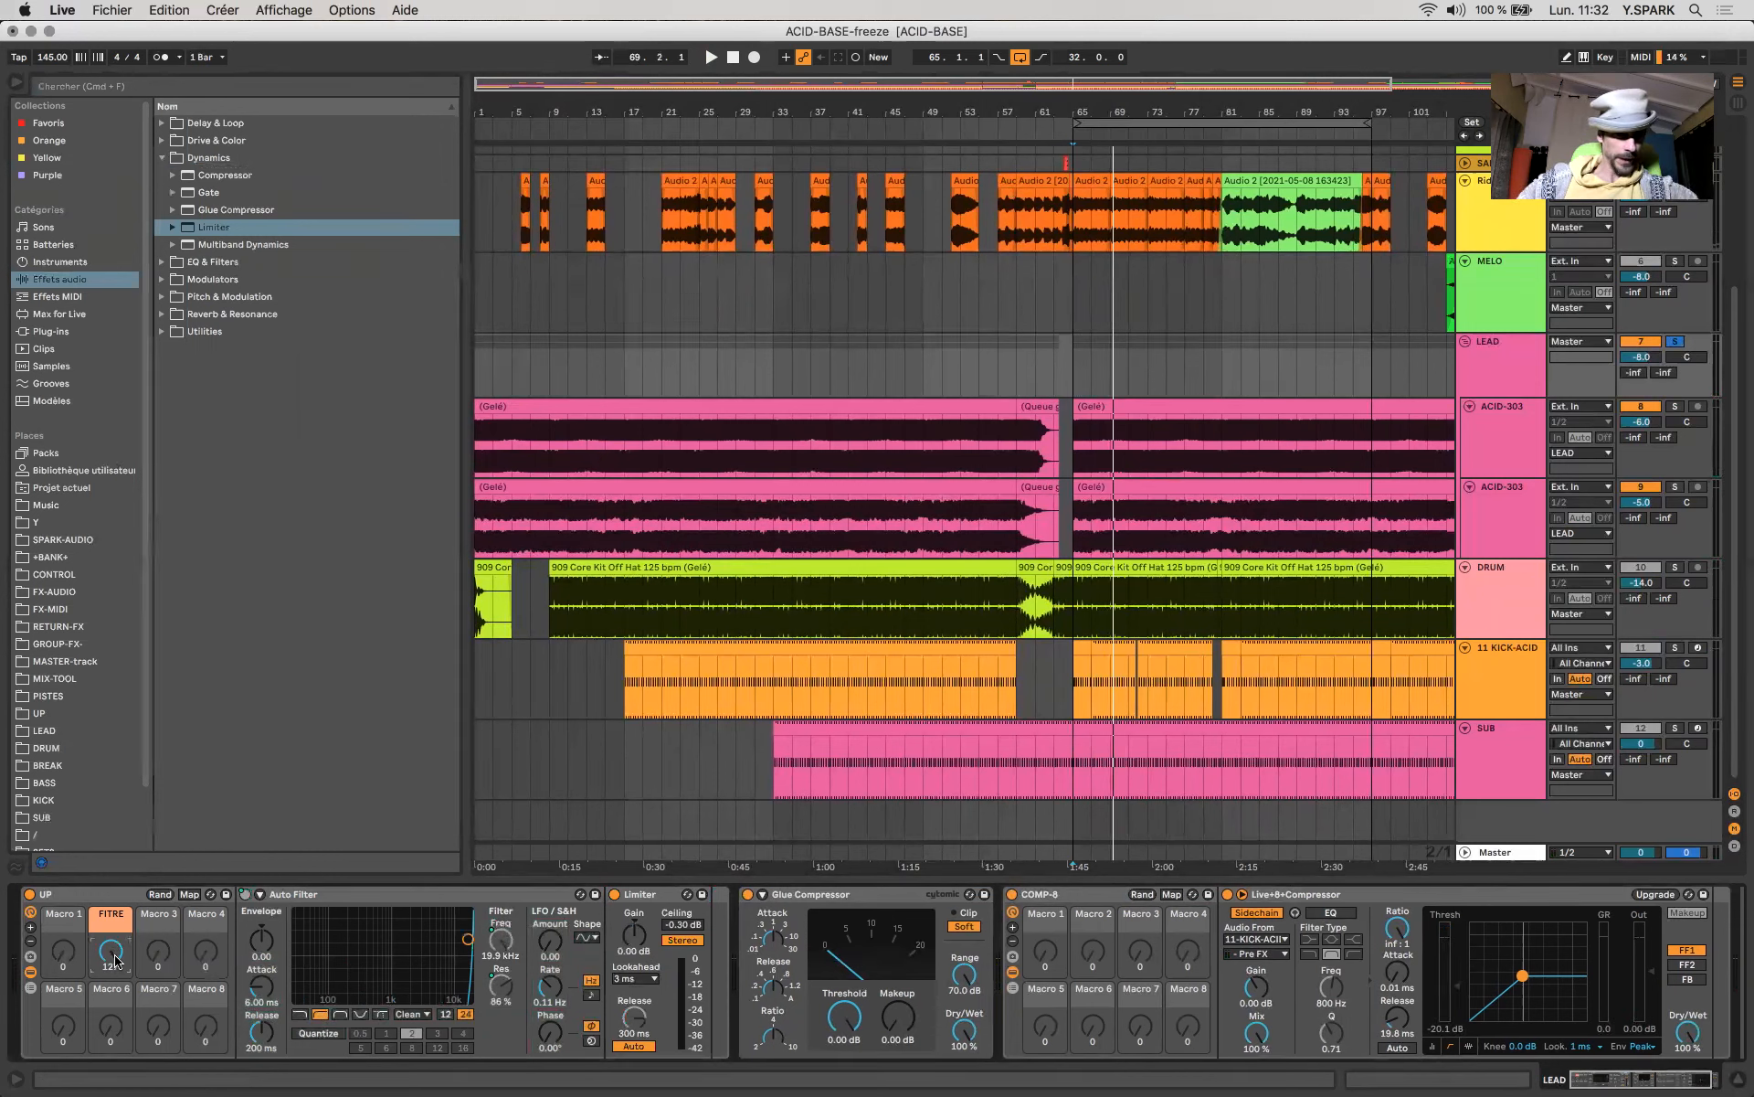
pyautogui.press('space')
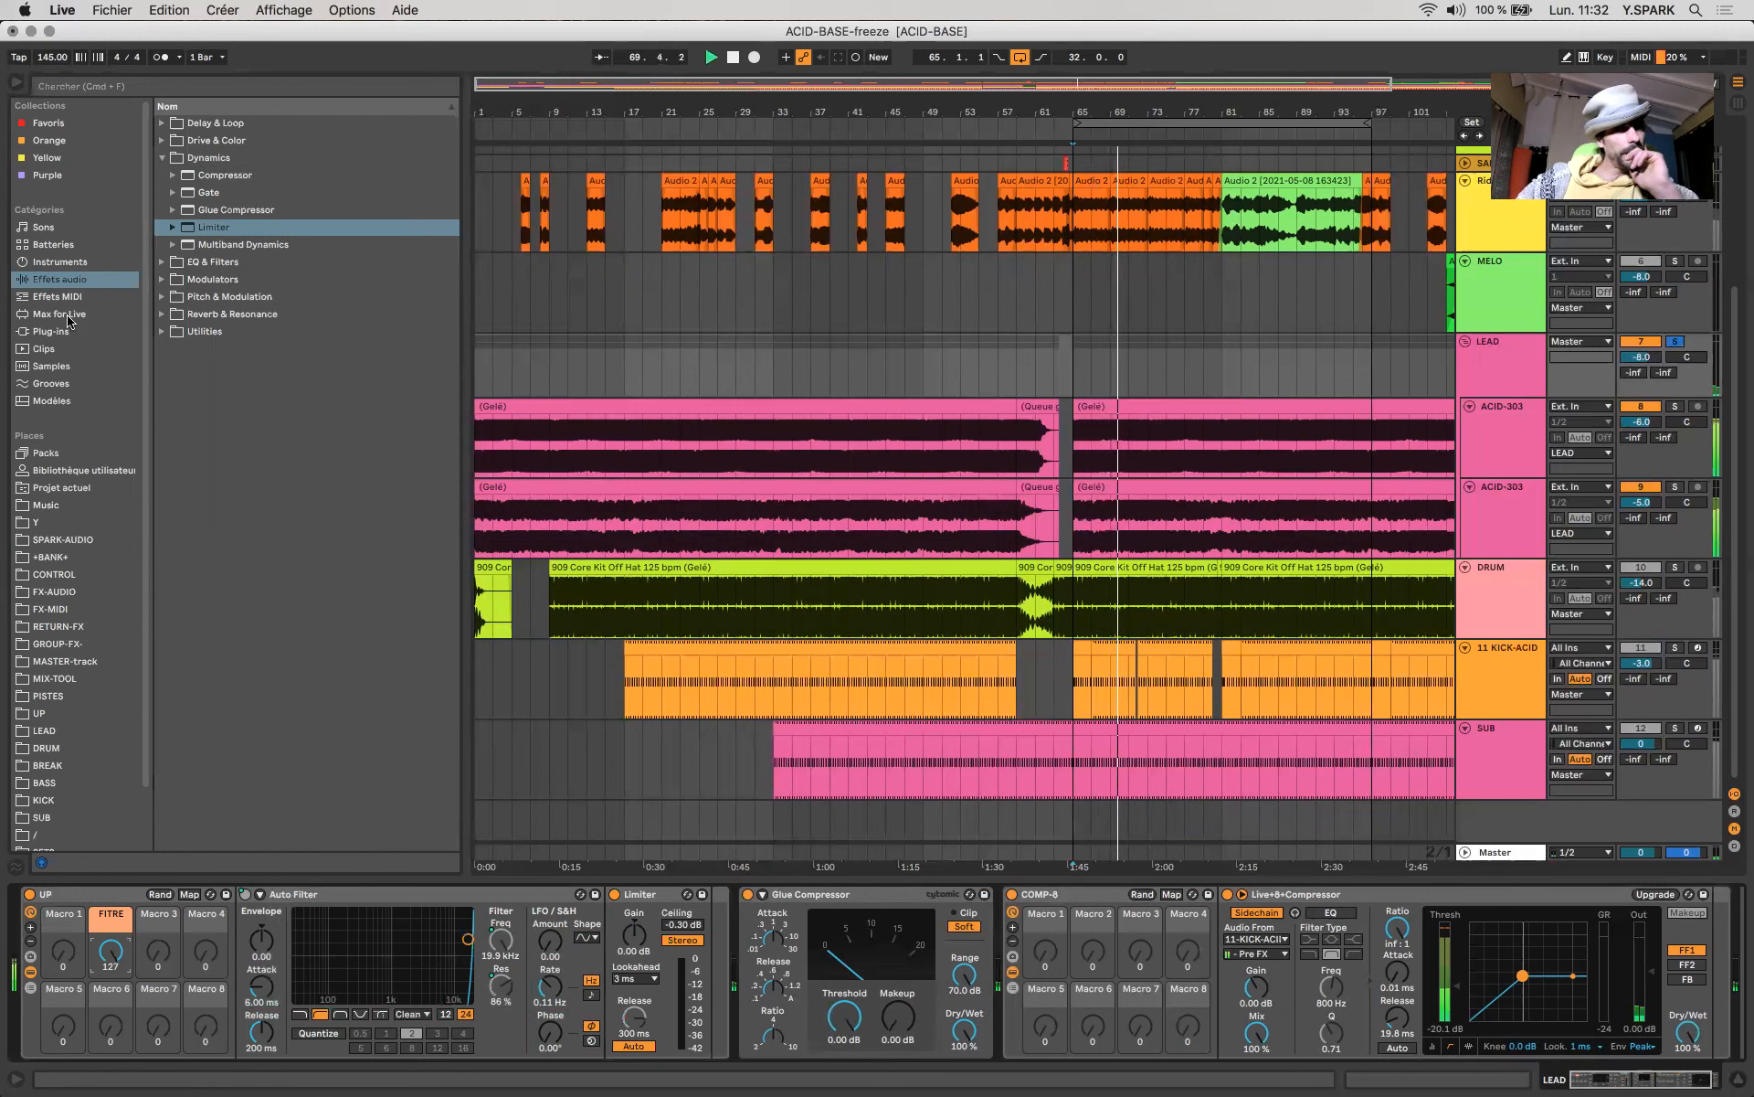
# Insert a Hybrid Reverb between the Auto Filter and the Limiter and load its Presenza Hall preset.
pyautogui.click(71, 279)
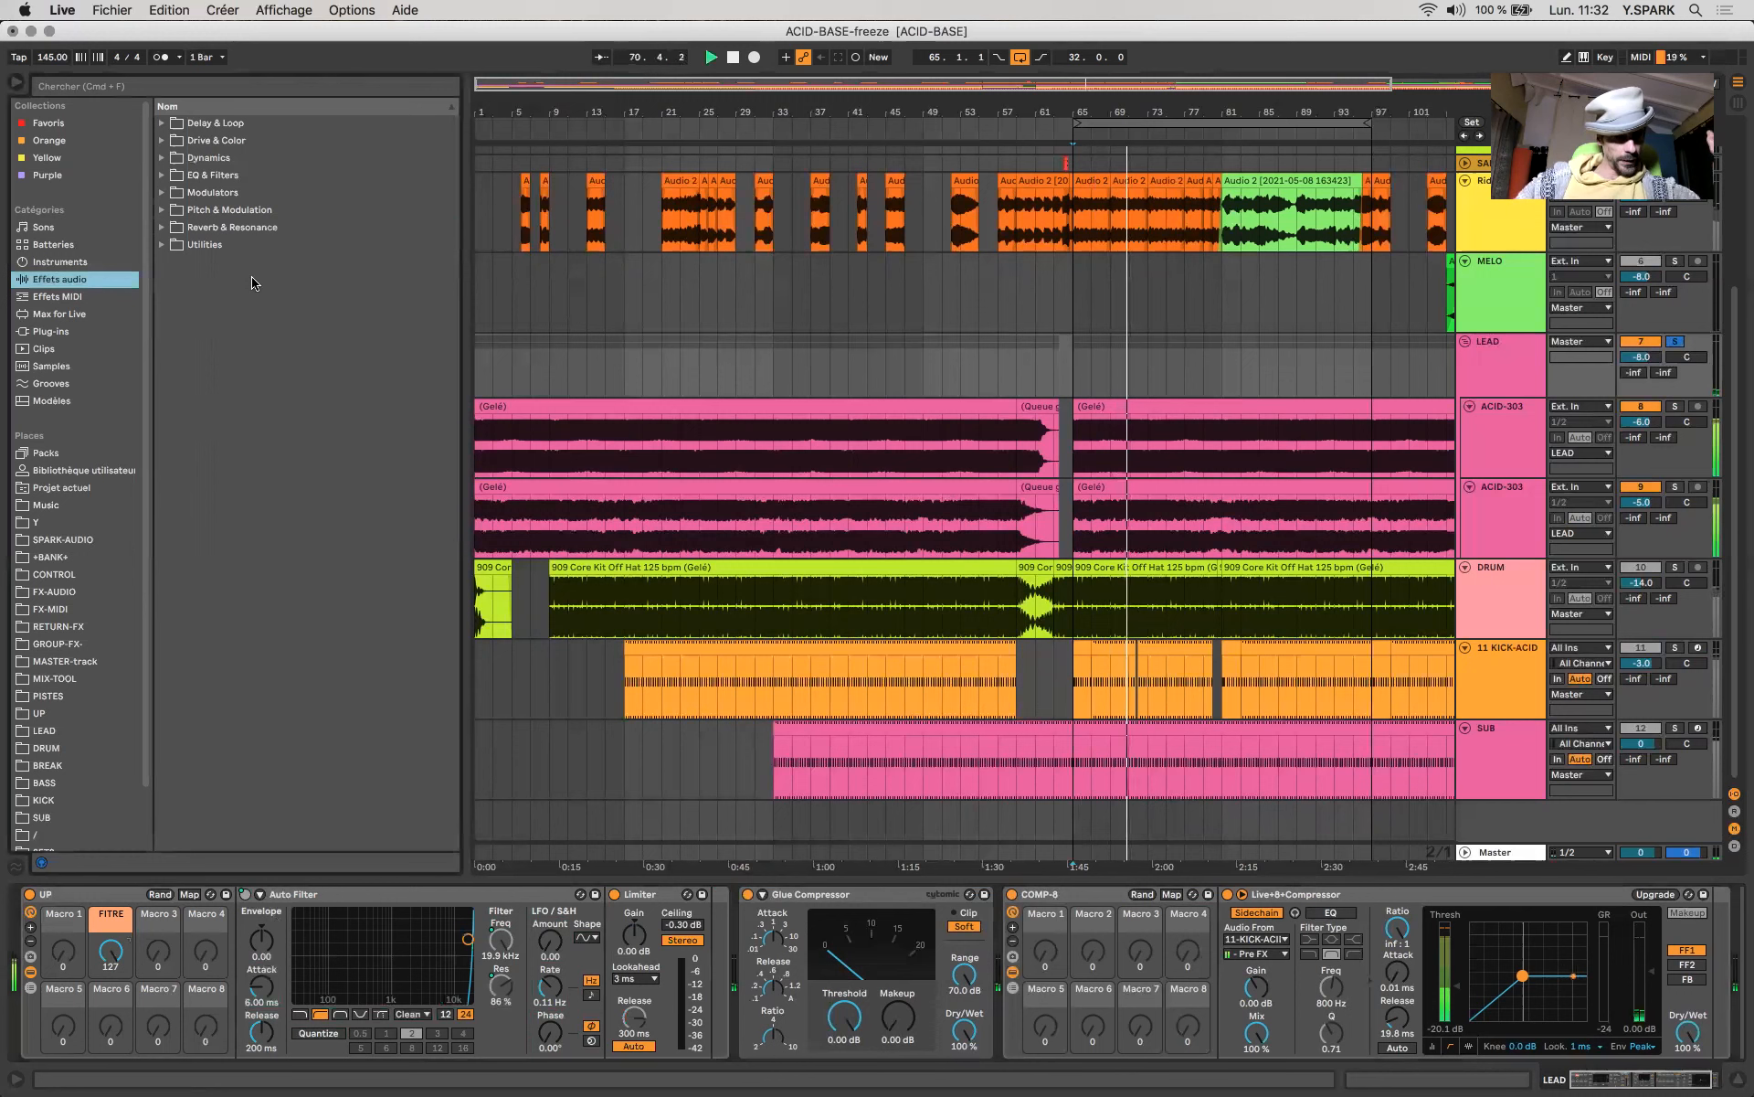
pyautogui.click(165, 228)
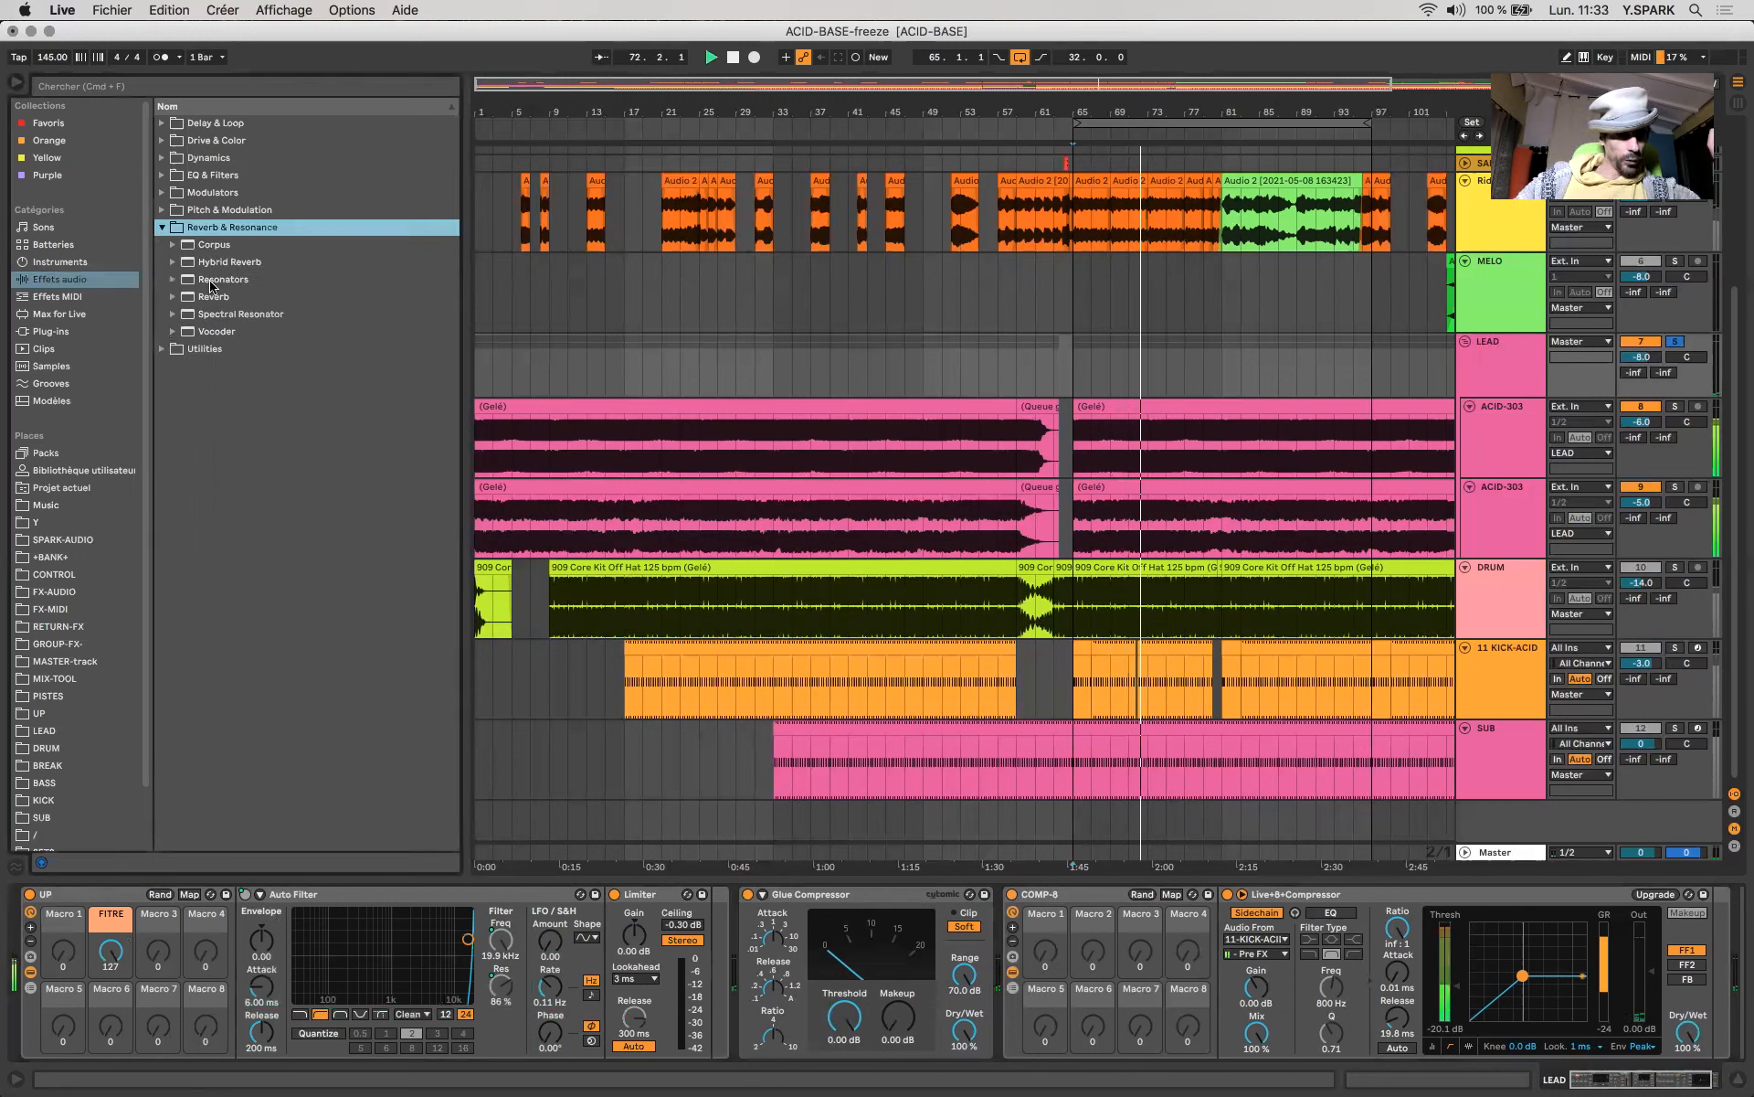
pyautogui.click(212, 262)
pyautogui.moveTo(532, 987); pyautogui.dragTo(531, 987)
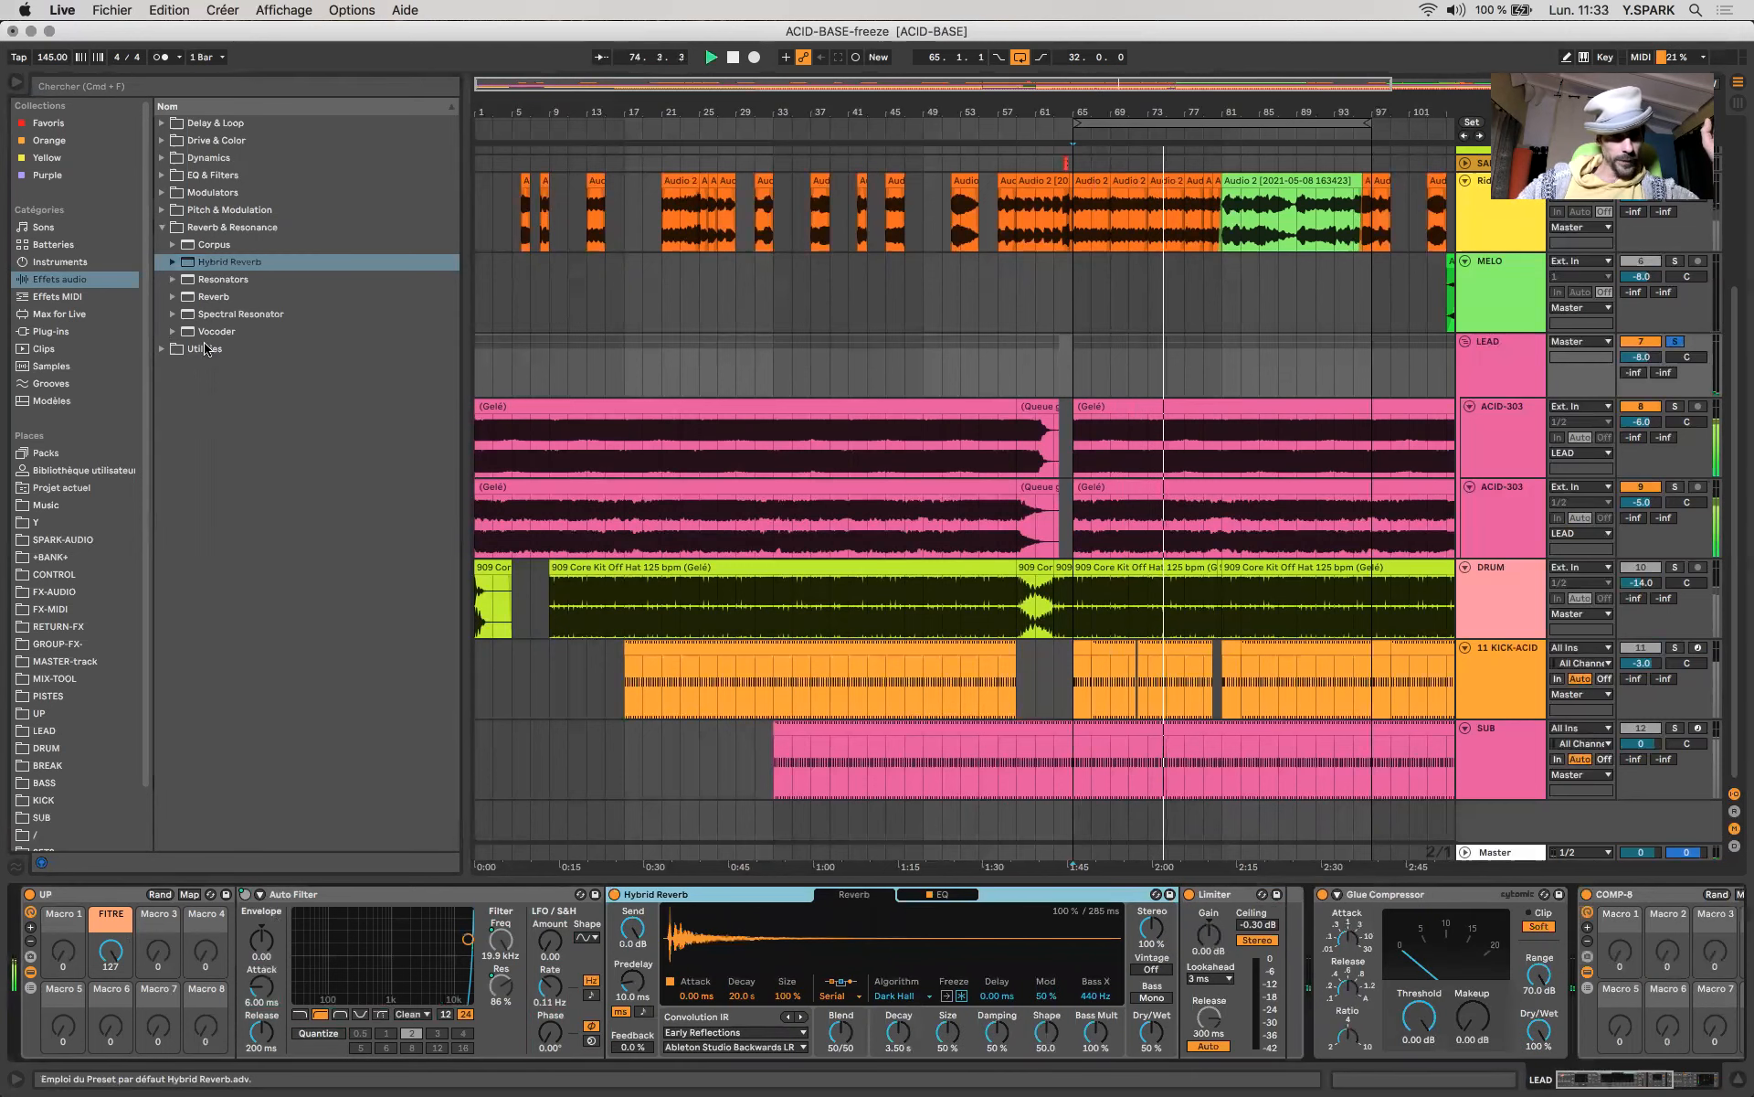
pyautogui.click(173, 262)
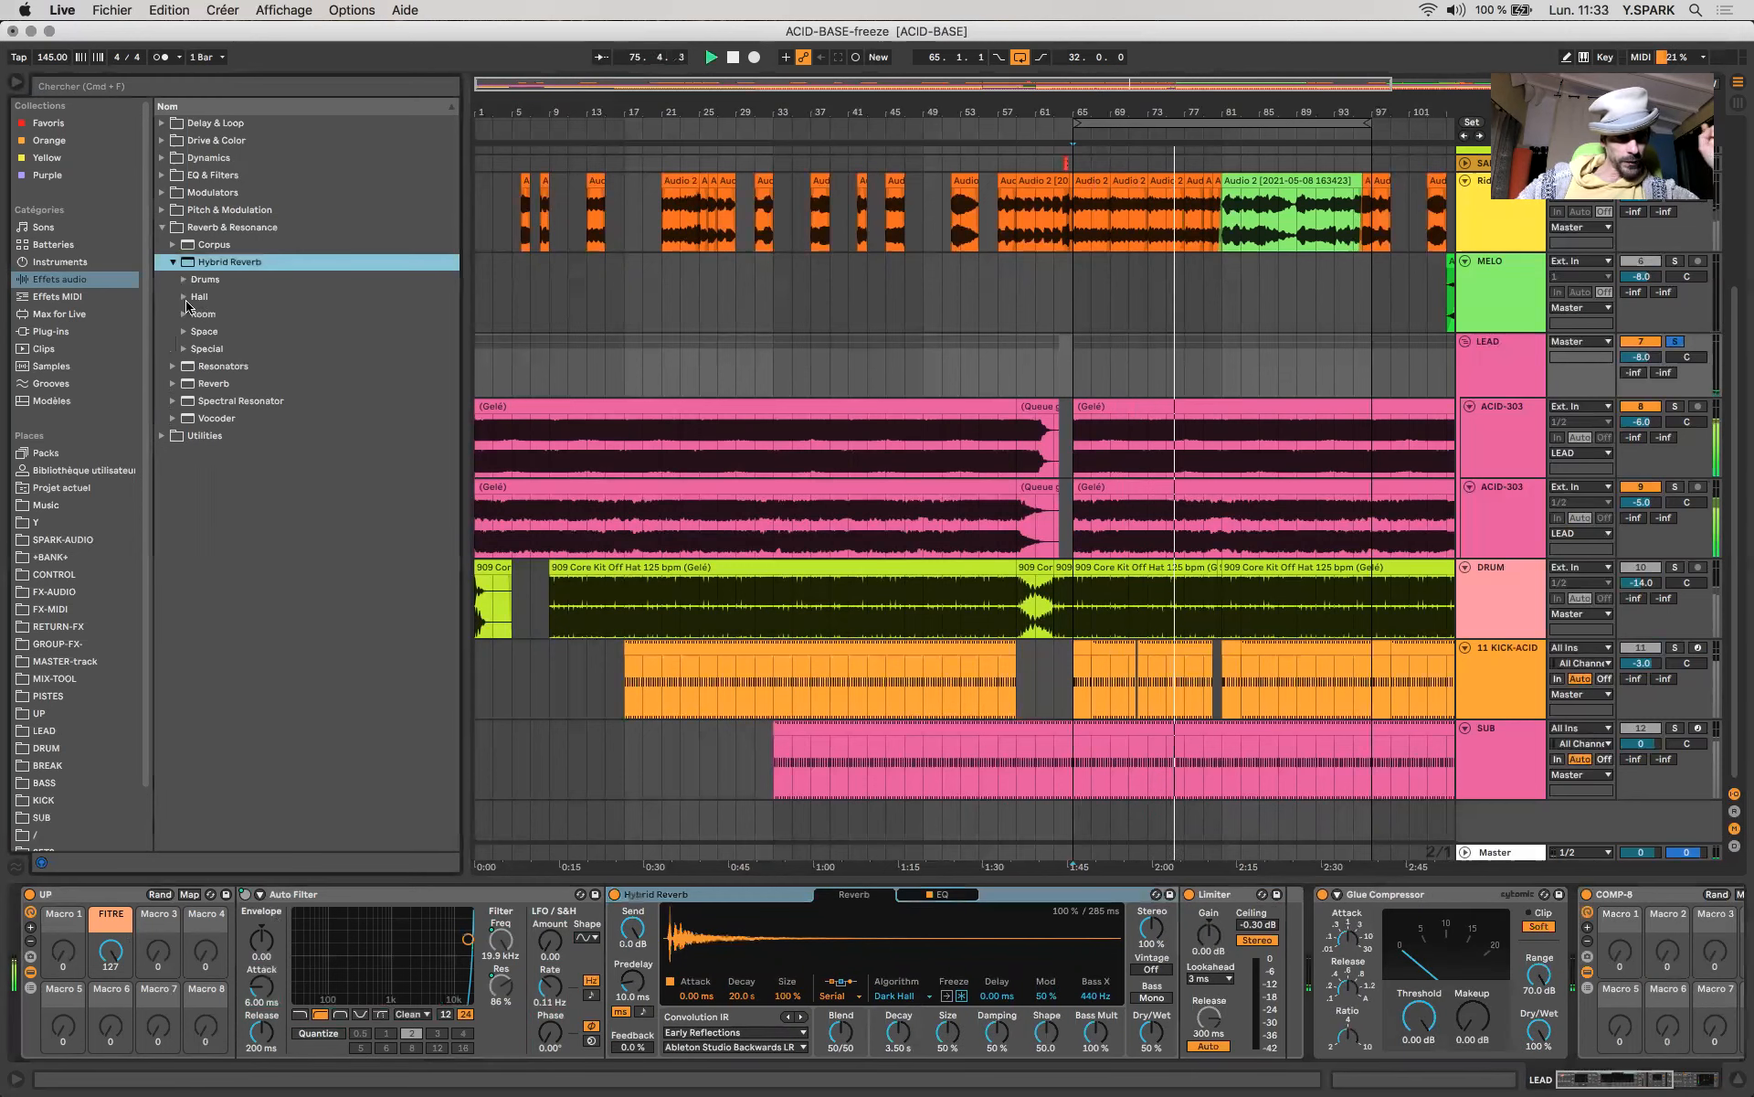
pyautogui.click(197, 297)
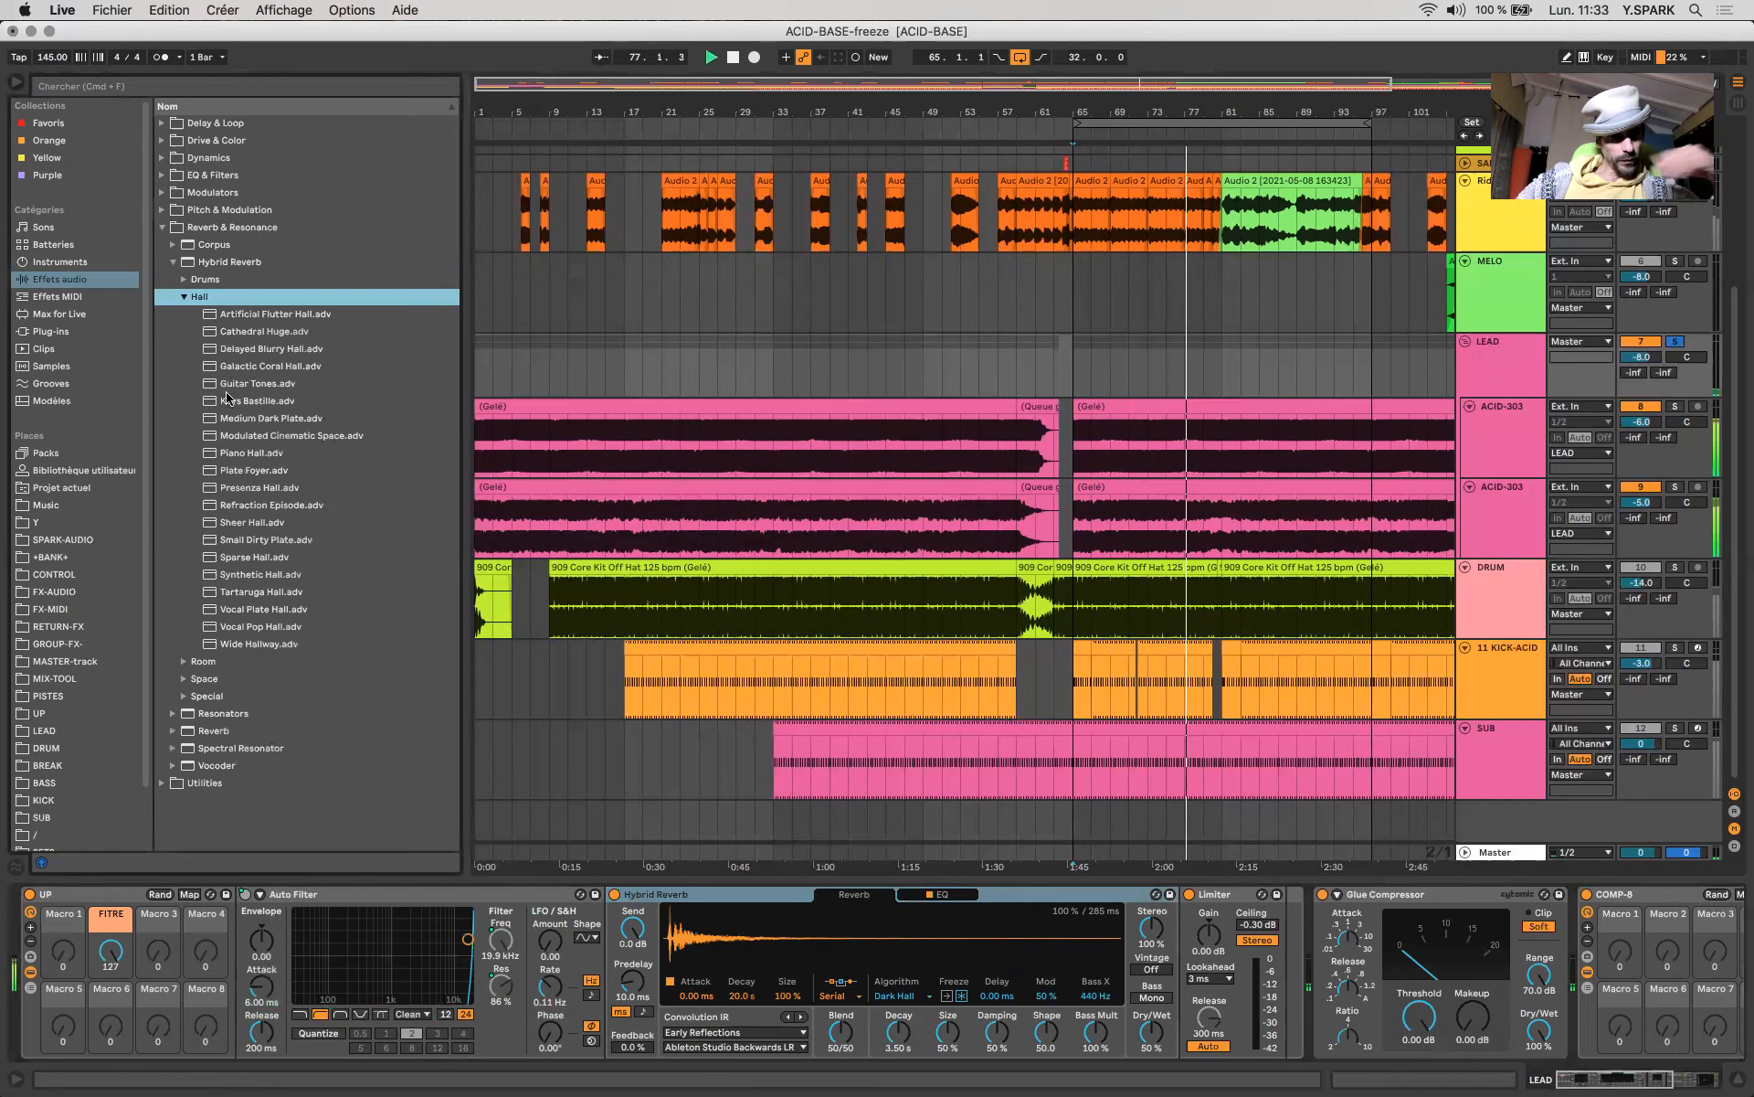
pyautogui.doubleClick(250, 493)
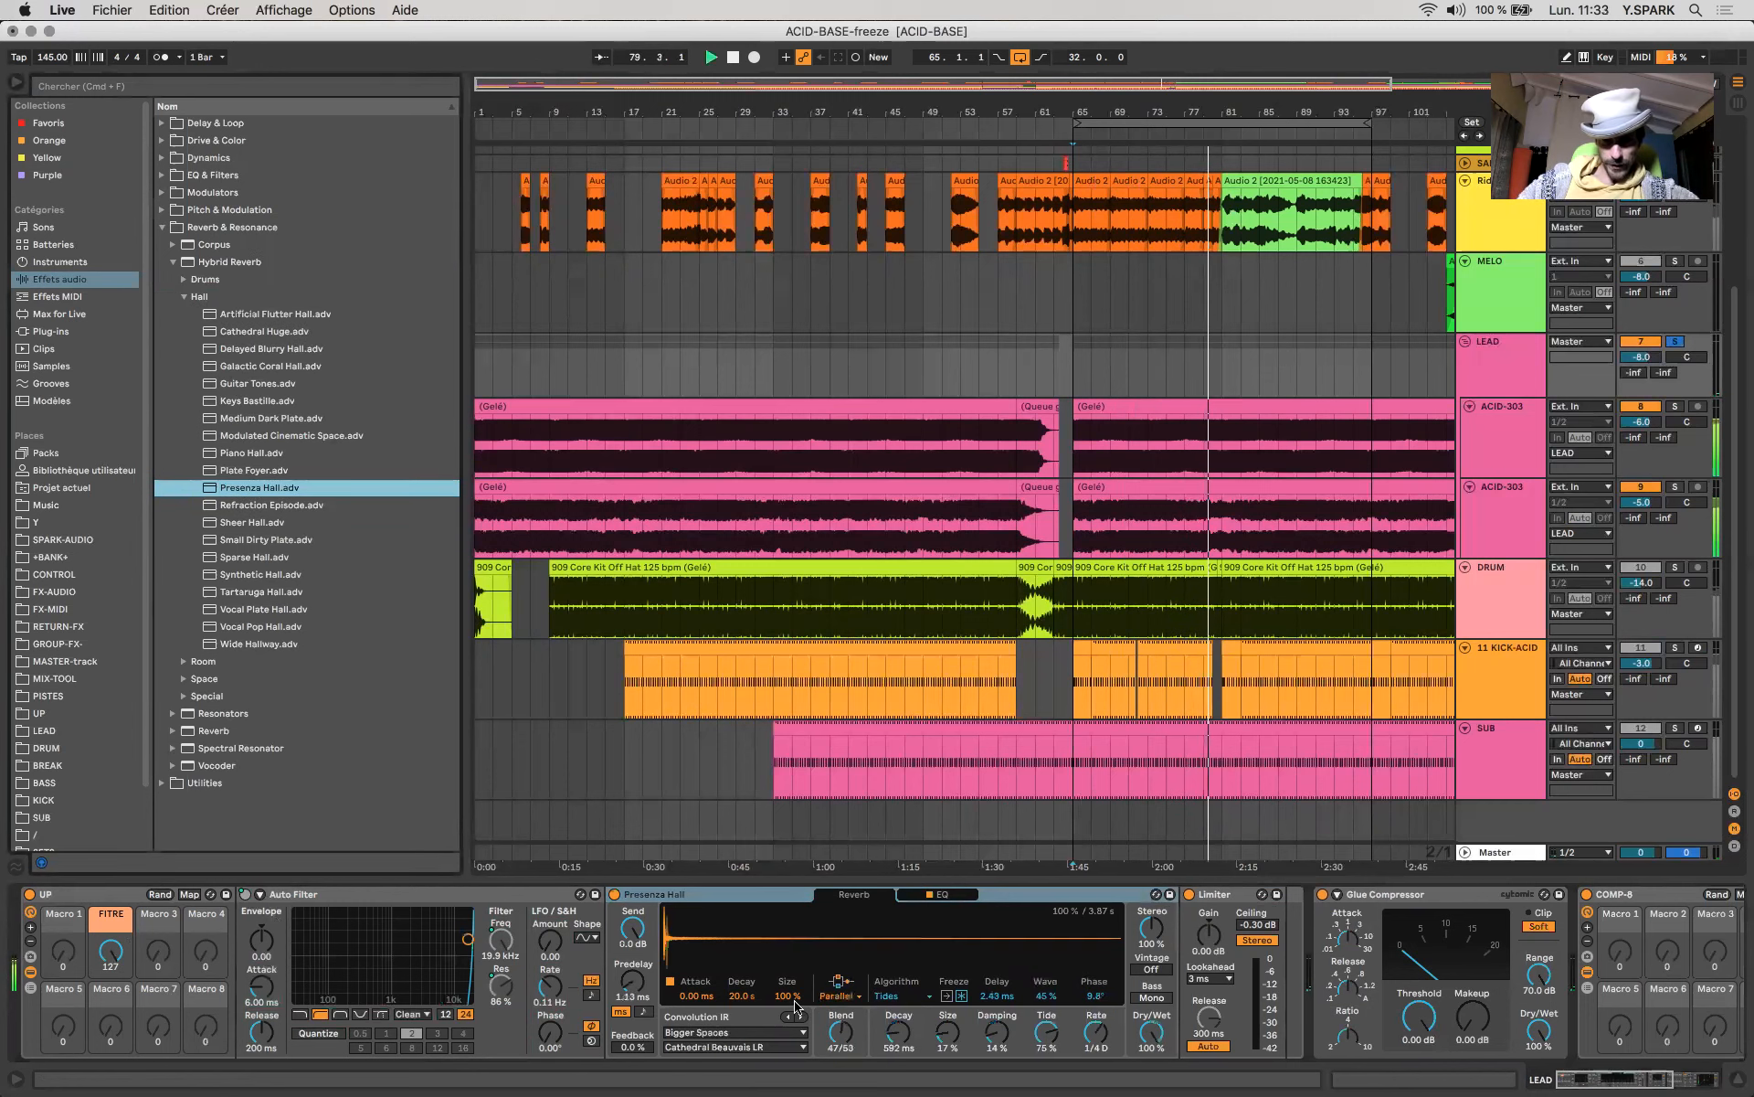
# Try a reverb Decay of 2.54 s and a Size of 15% while auditioning the FITRE macro during playback.
pyautogui.press('space')
pyautogui.moveTo(116, 956); pyautogui.dragTo(115, 993)
pyautogui.moveTo(898, 1031); pyautogui.dragTo(898, 1010)
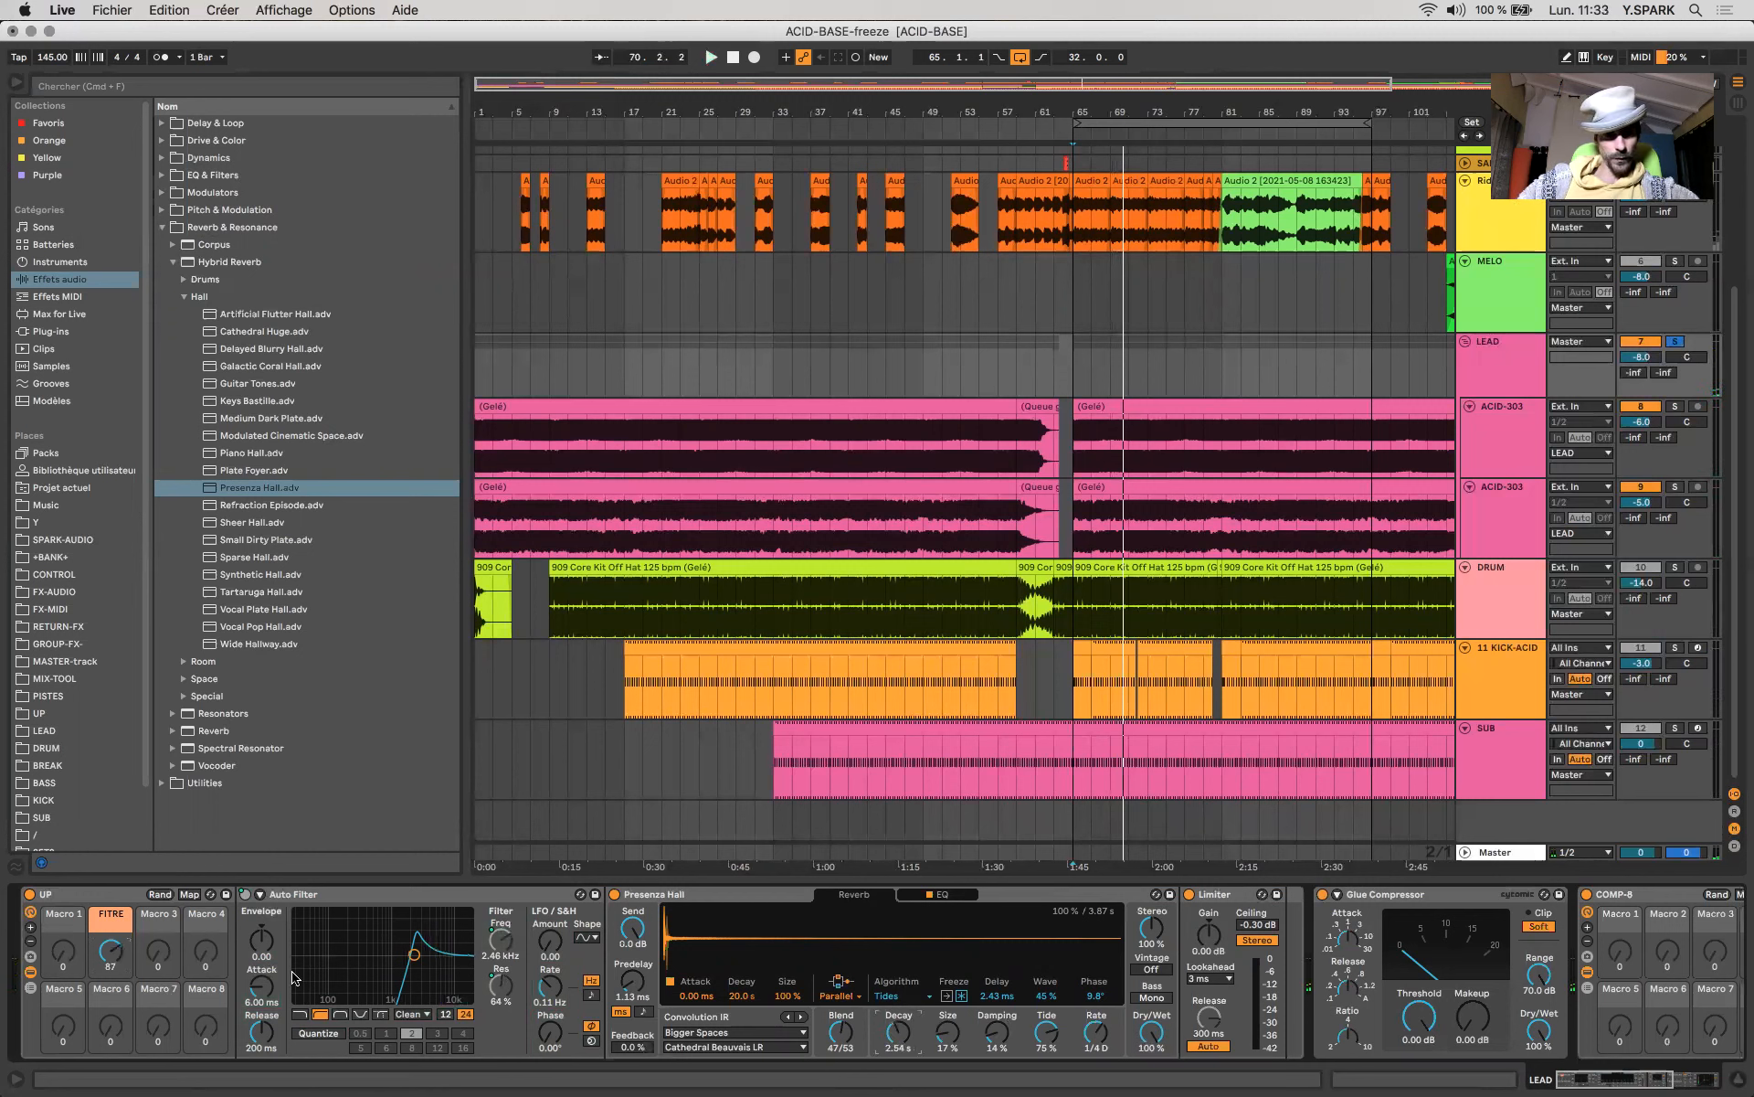
pyautogui.press('space')
pyautogui.moveTo(121, 957); pyautogui.dragTo(121, 953)
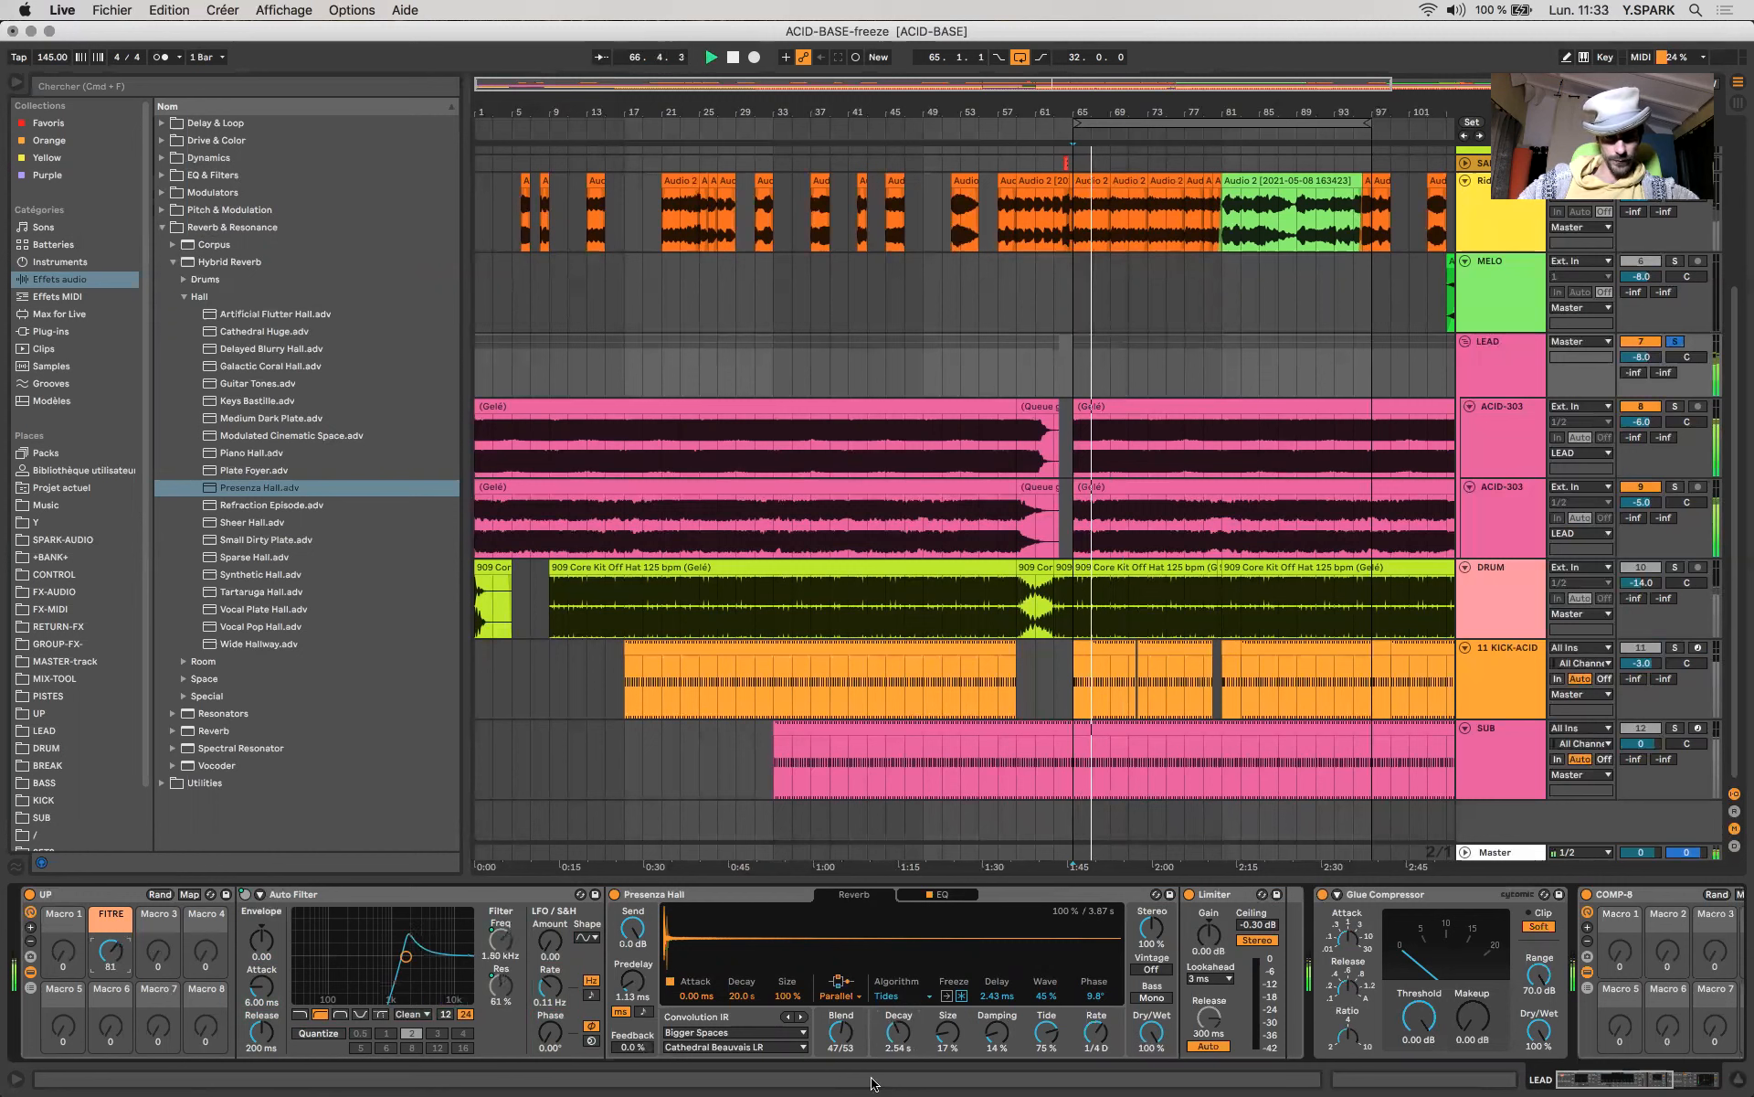
pyautogui.moveTo(948, 1031)
pyautogui.mouseDown()
pyautogui.moveTo(948, 969)
pyautogui.moveTo(946, 1033)
pyautogui.mouseUp()
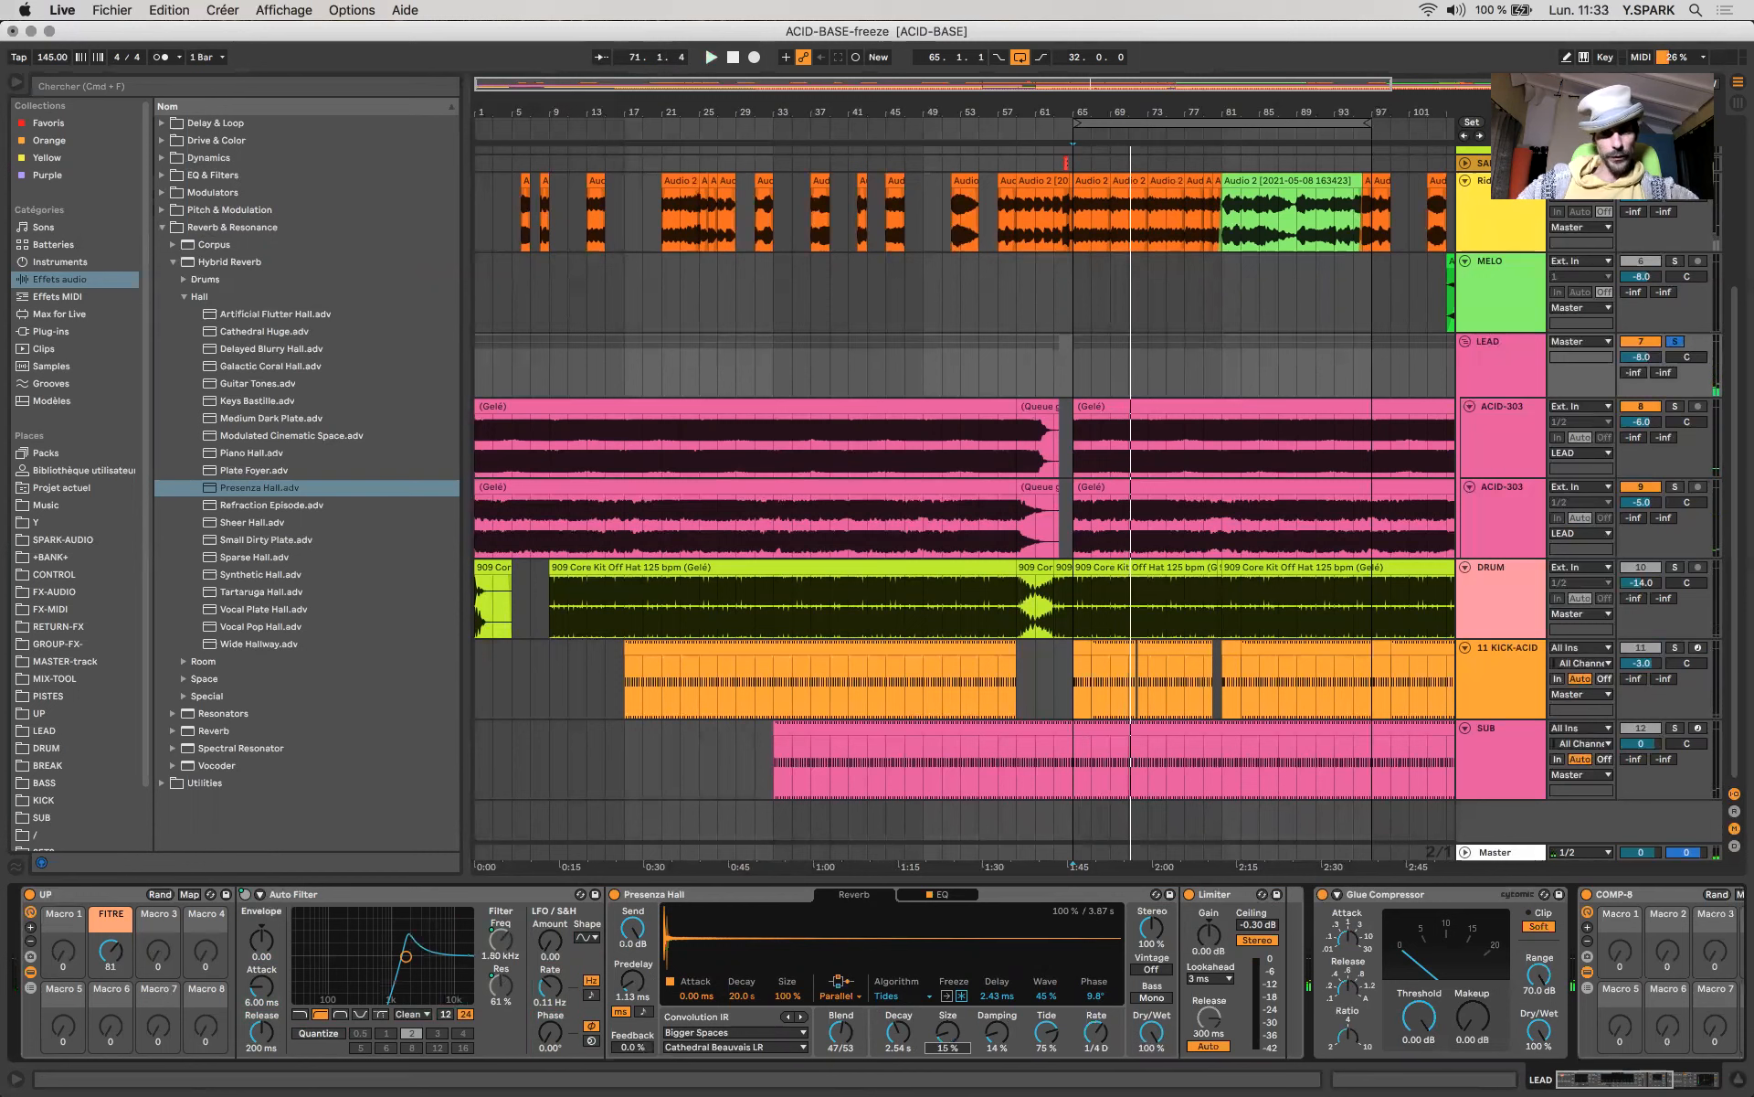
# Map the Presenza Hall reverb's Size and Decay to the FITRE macro.
pyautogui.rightClick(948, 1039)
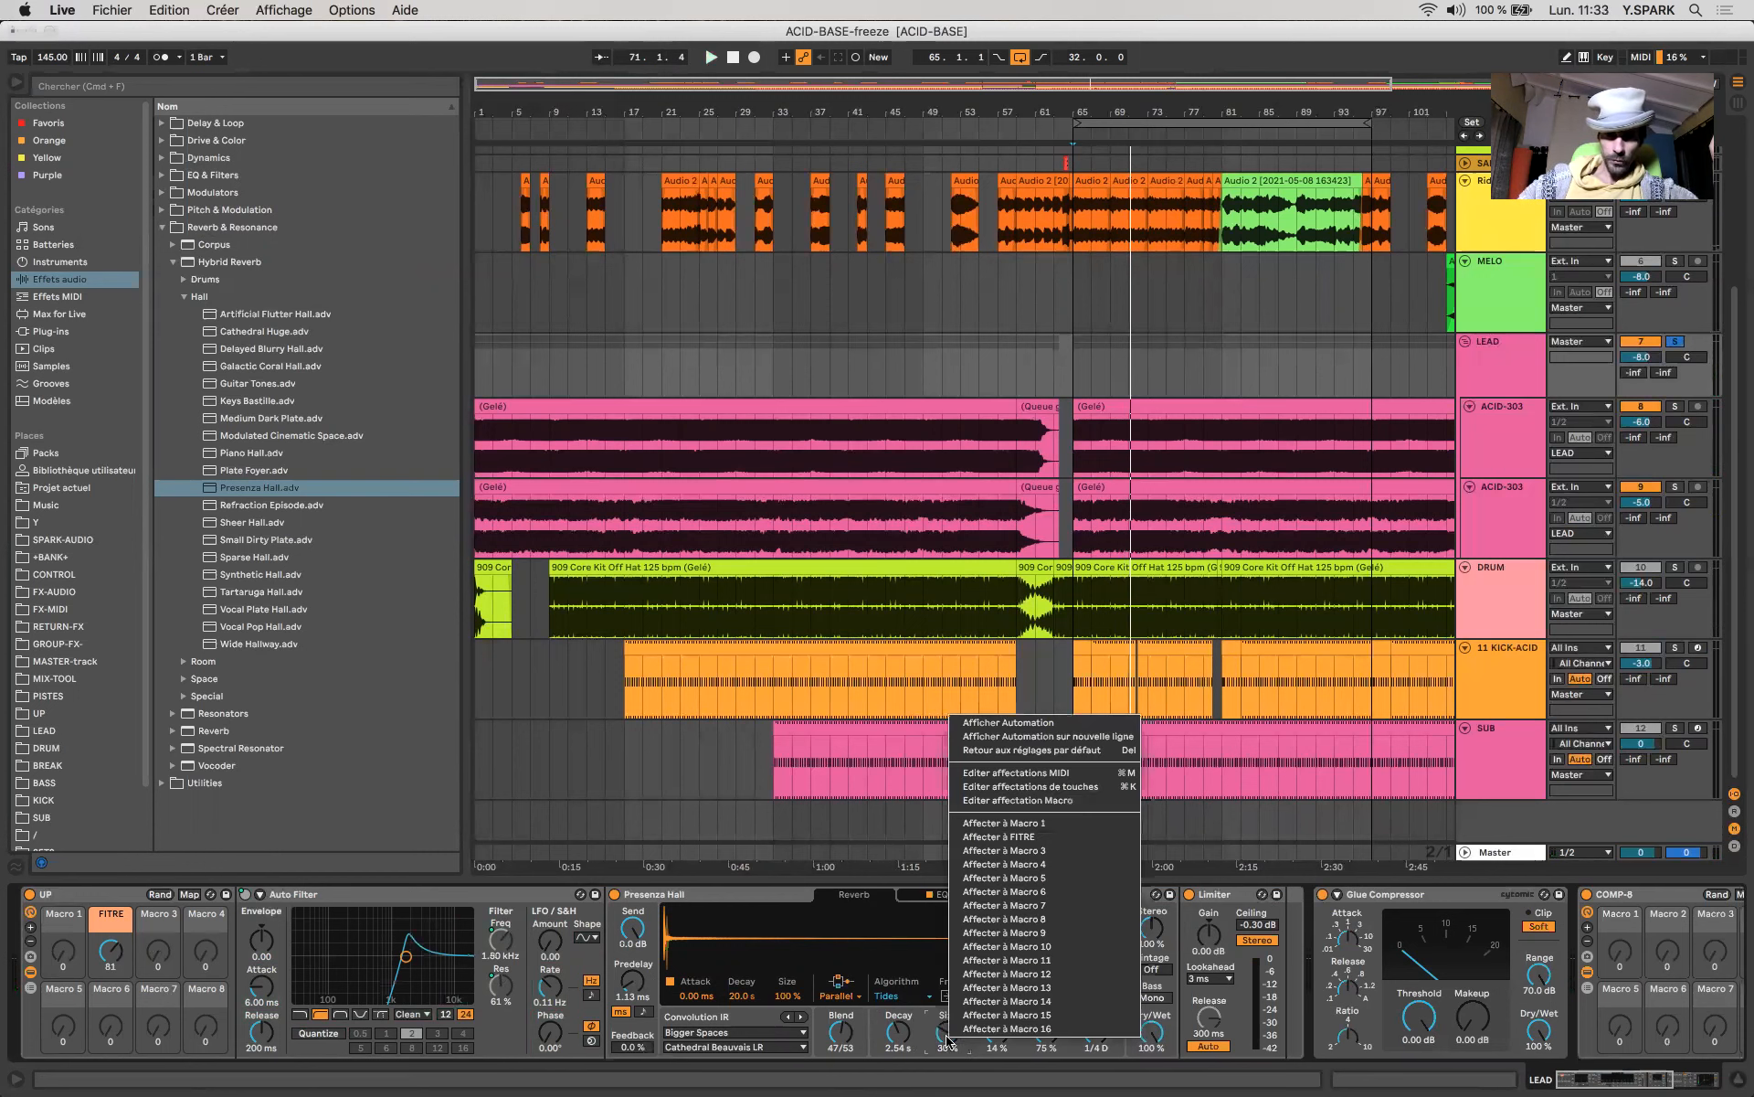
pyautogui.click(1053, 837)
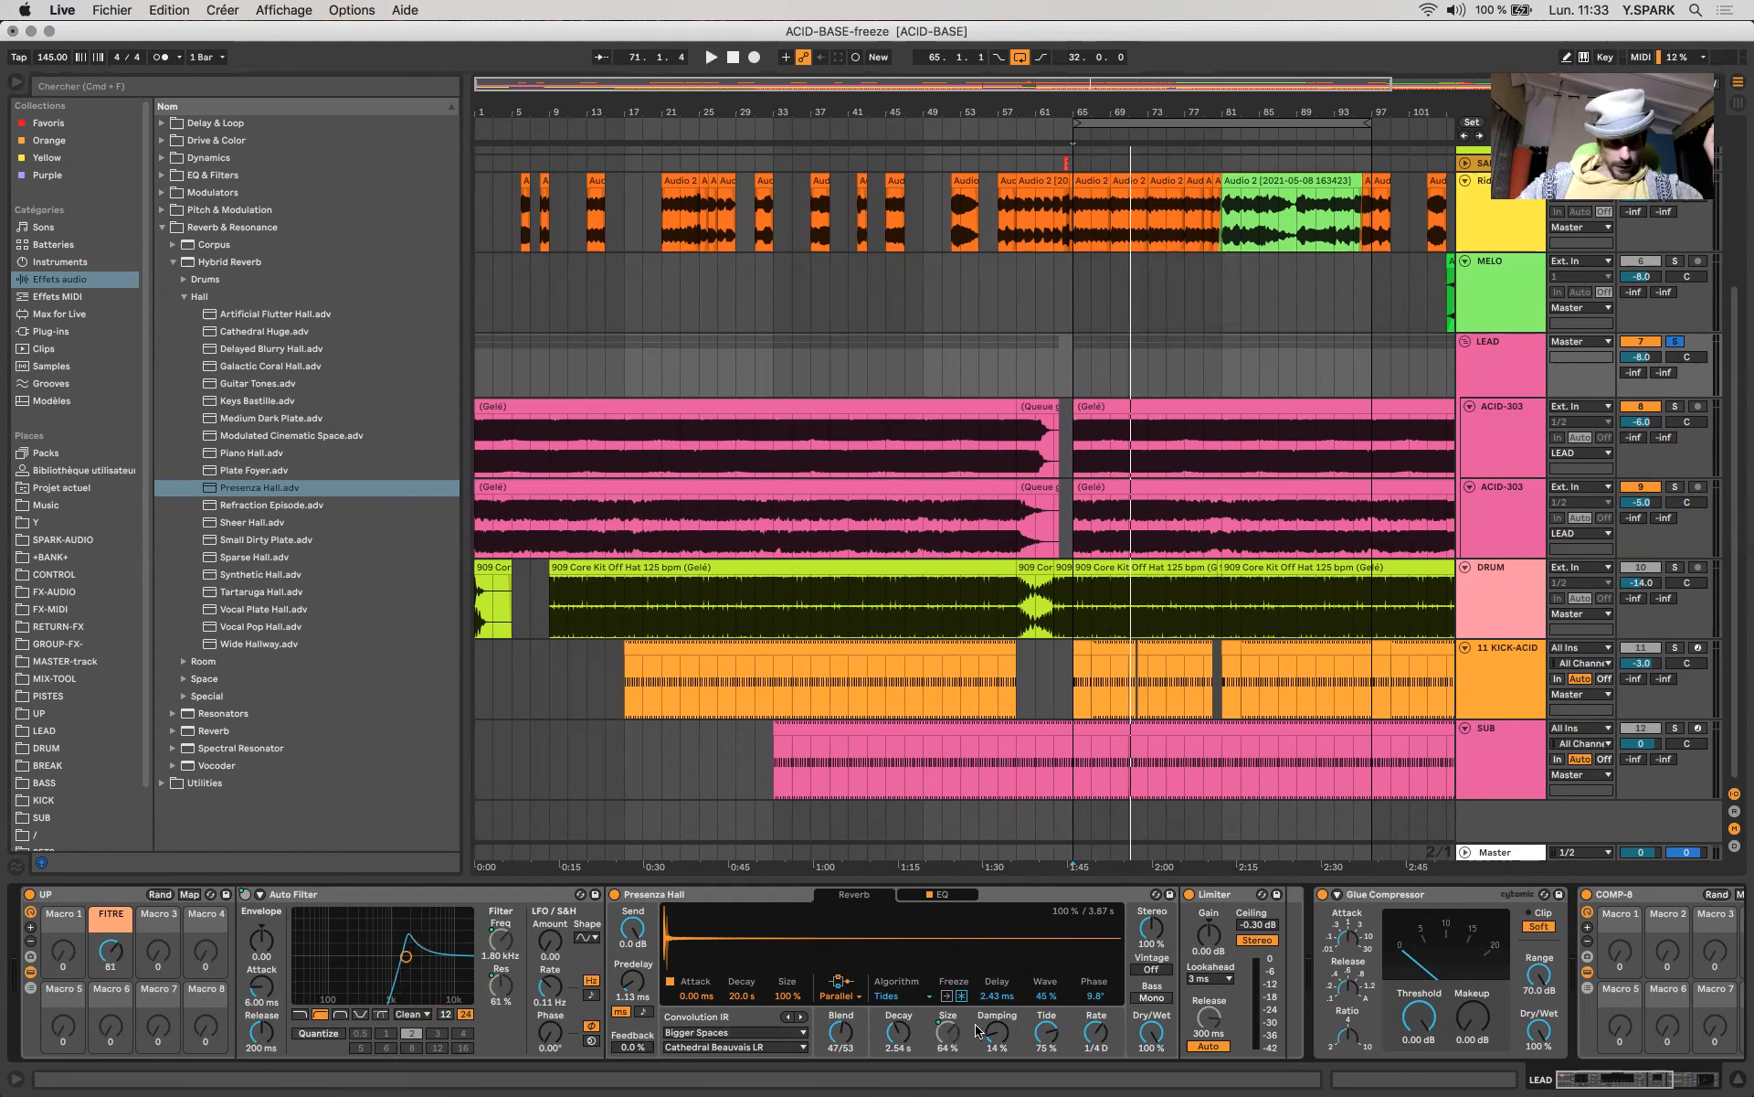
pyautogui.rightClick(897, 1038)
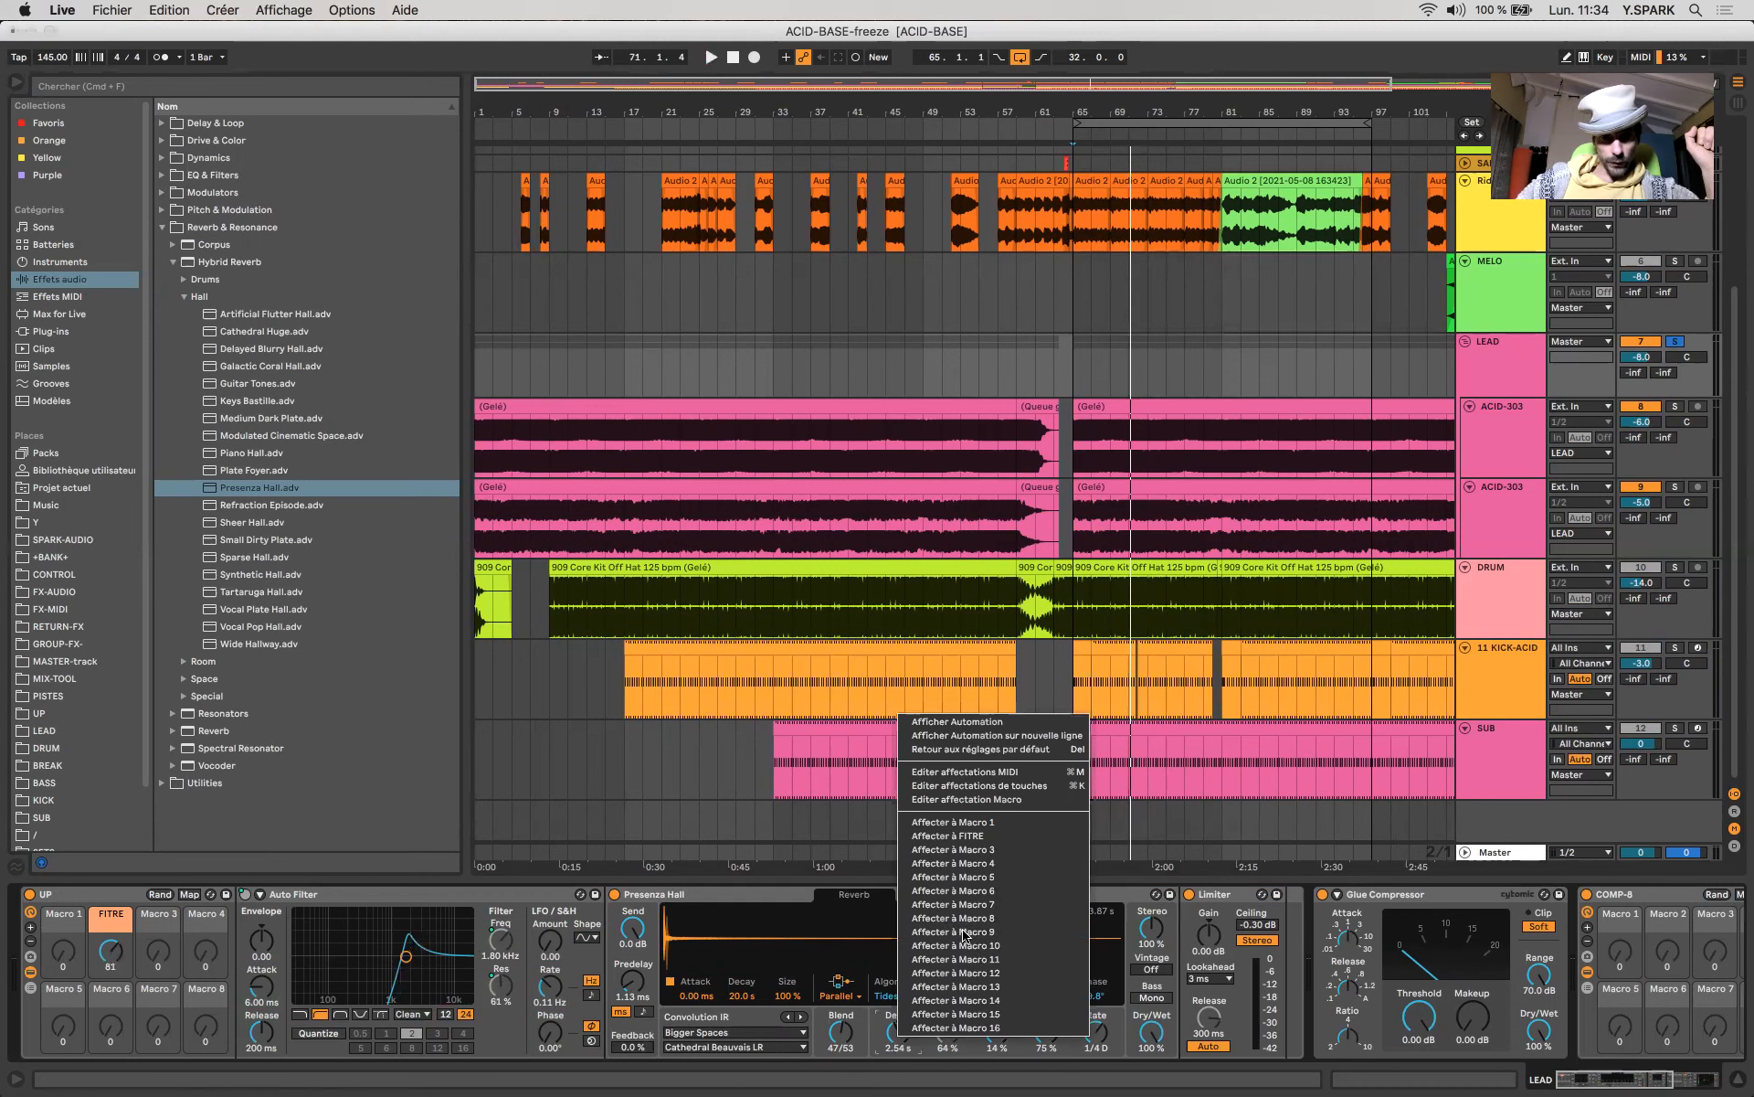
pyautogui.click(973, 838)
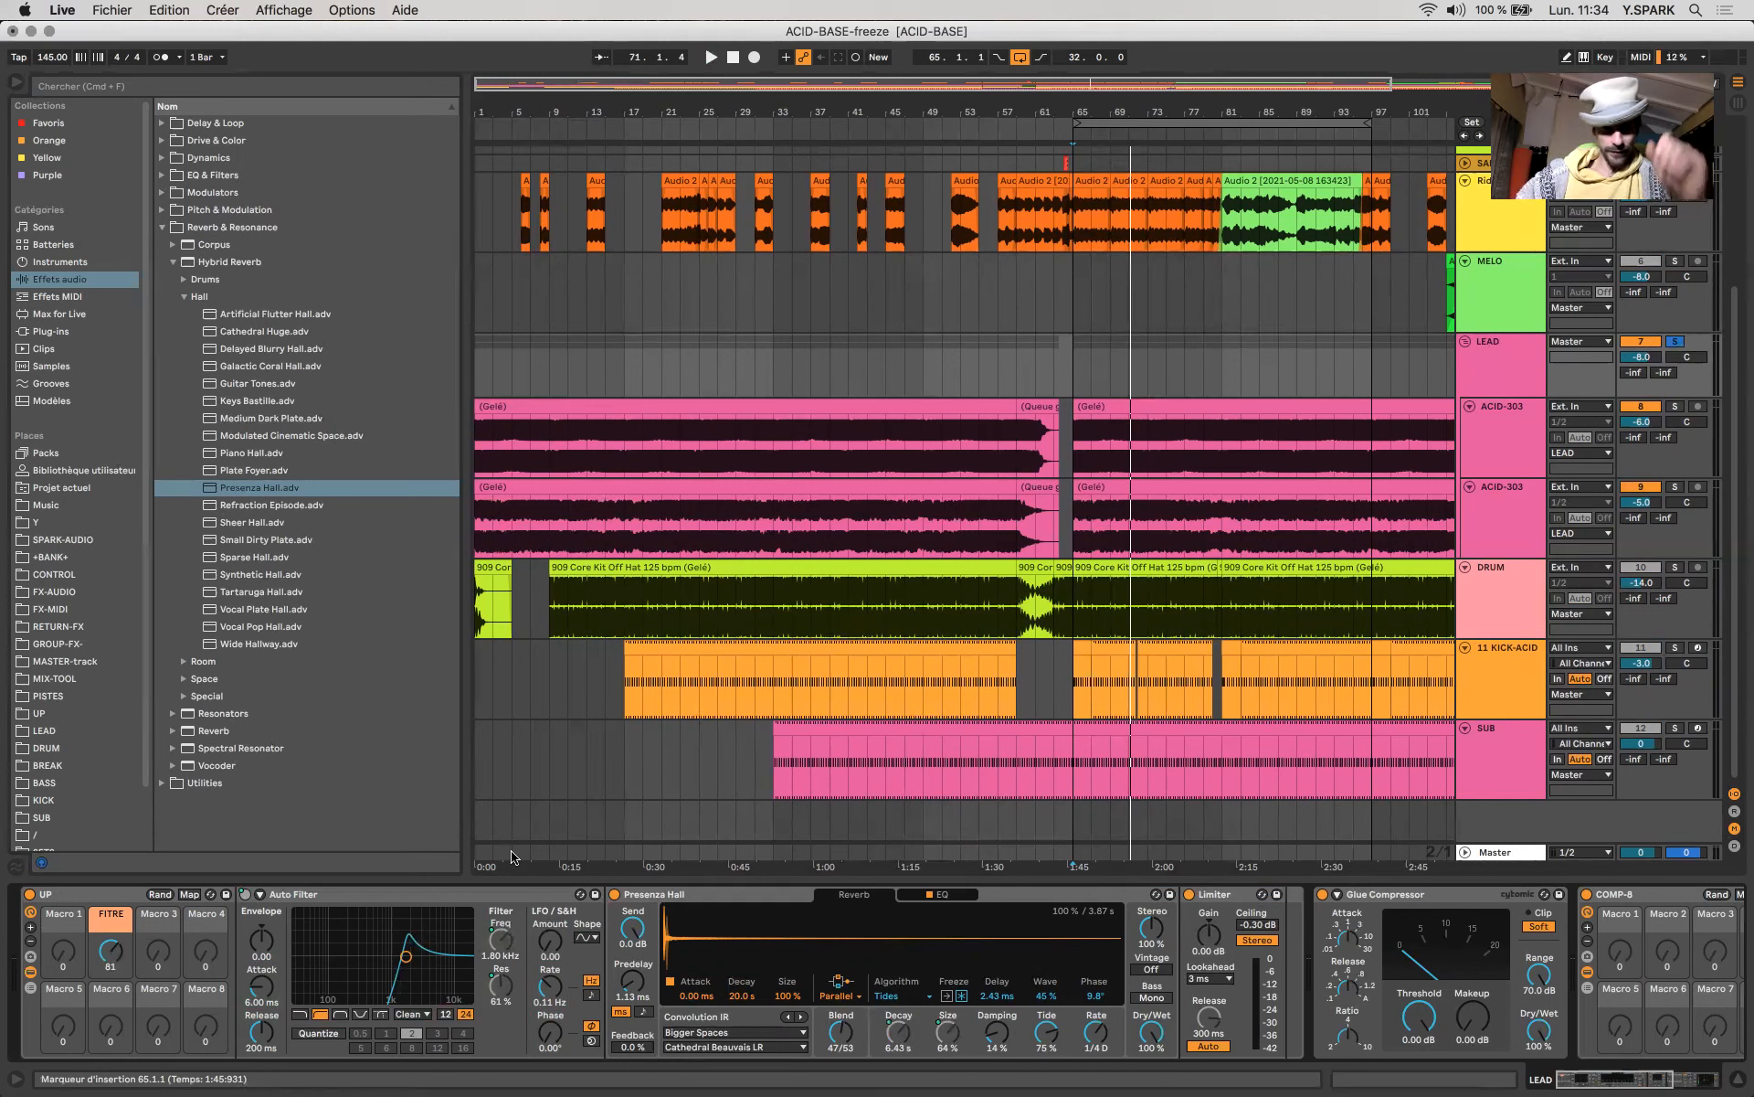
# Reset the FITRE macro to 0 and sweep it up to 127 during playback to audition the combined filter and reverb.
pyautogui.doubleClick(110, 952)
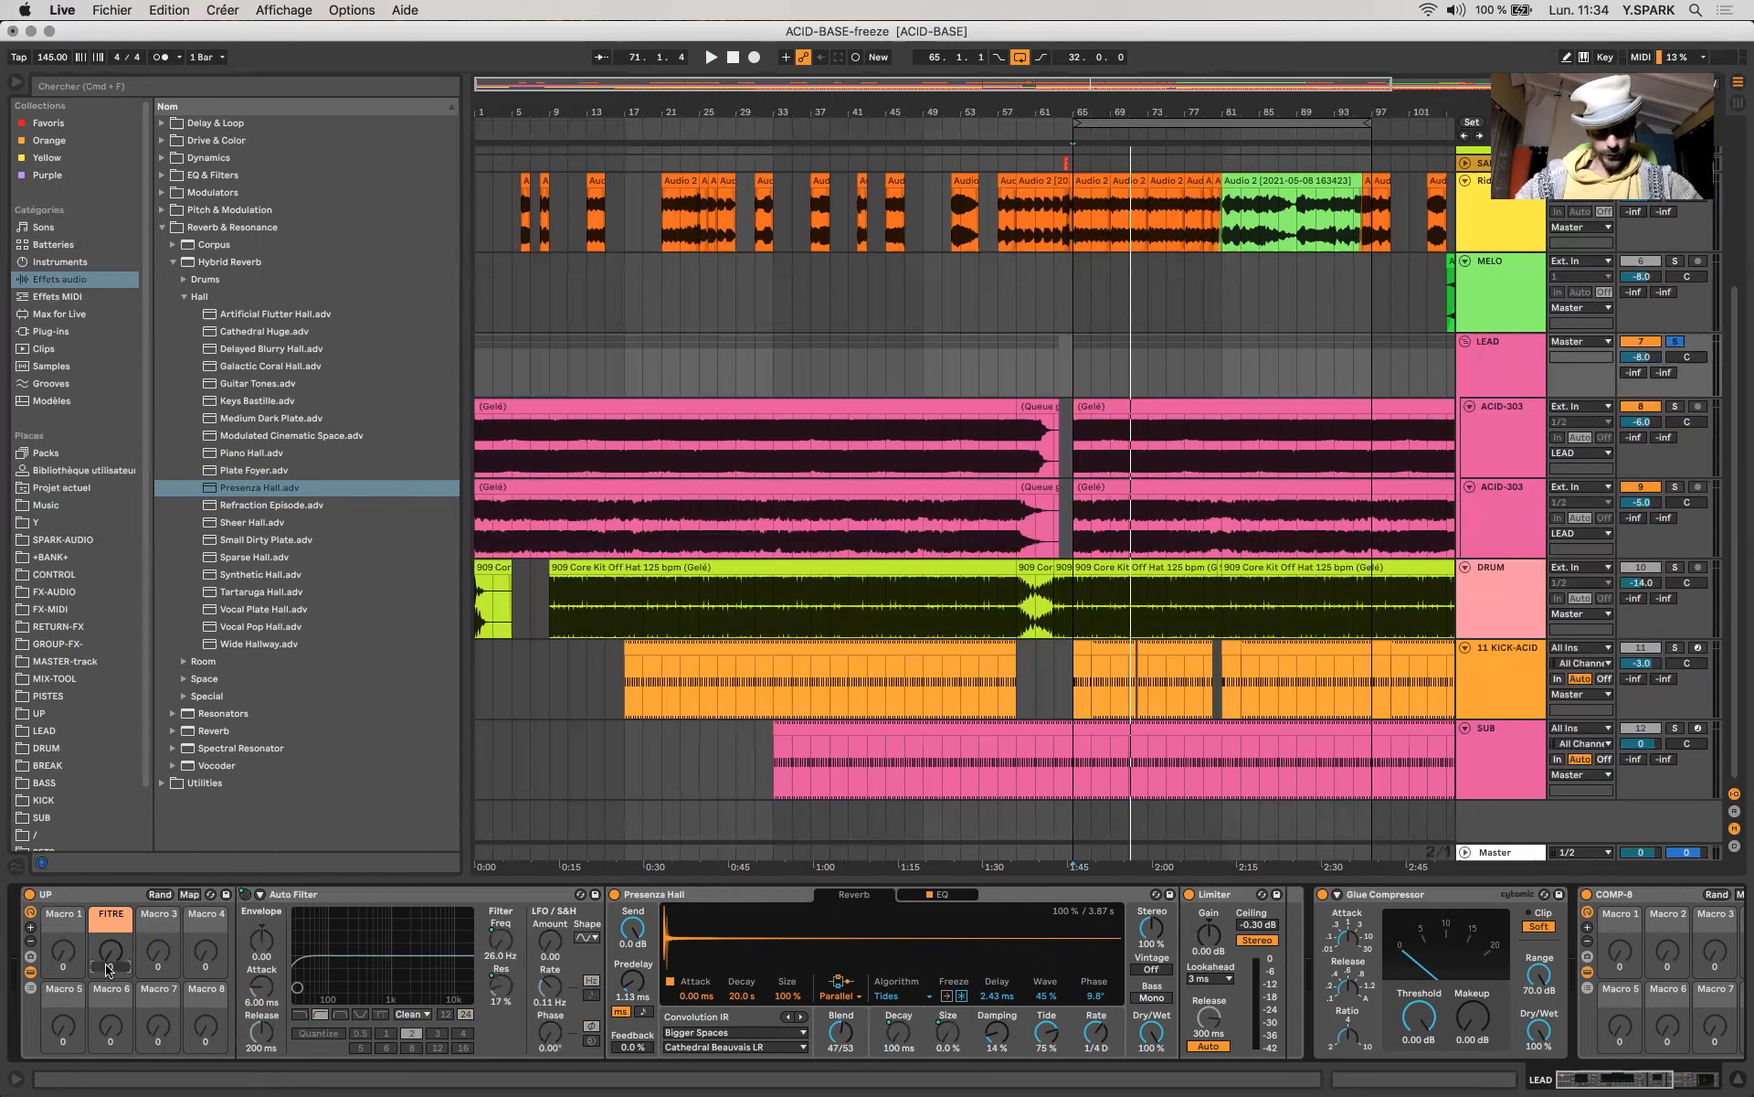
pyautogui.press('space')
pyautogui.moveTo(108, 969); pyautogui.dragTo(108, 850)
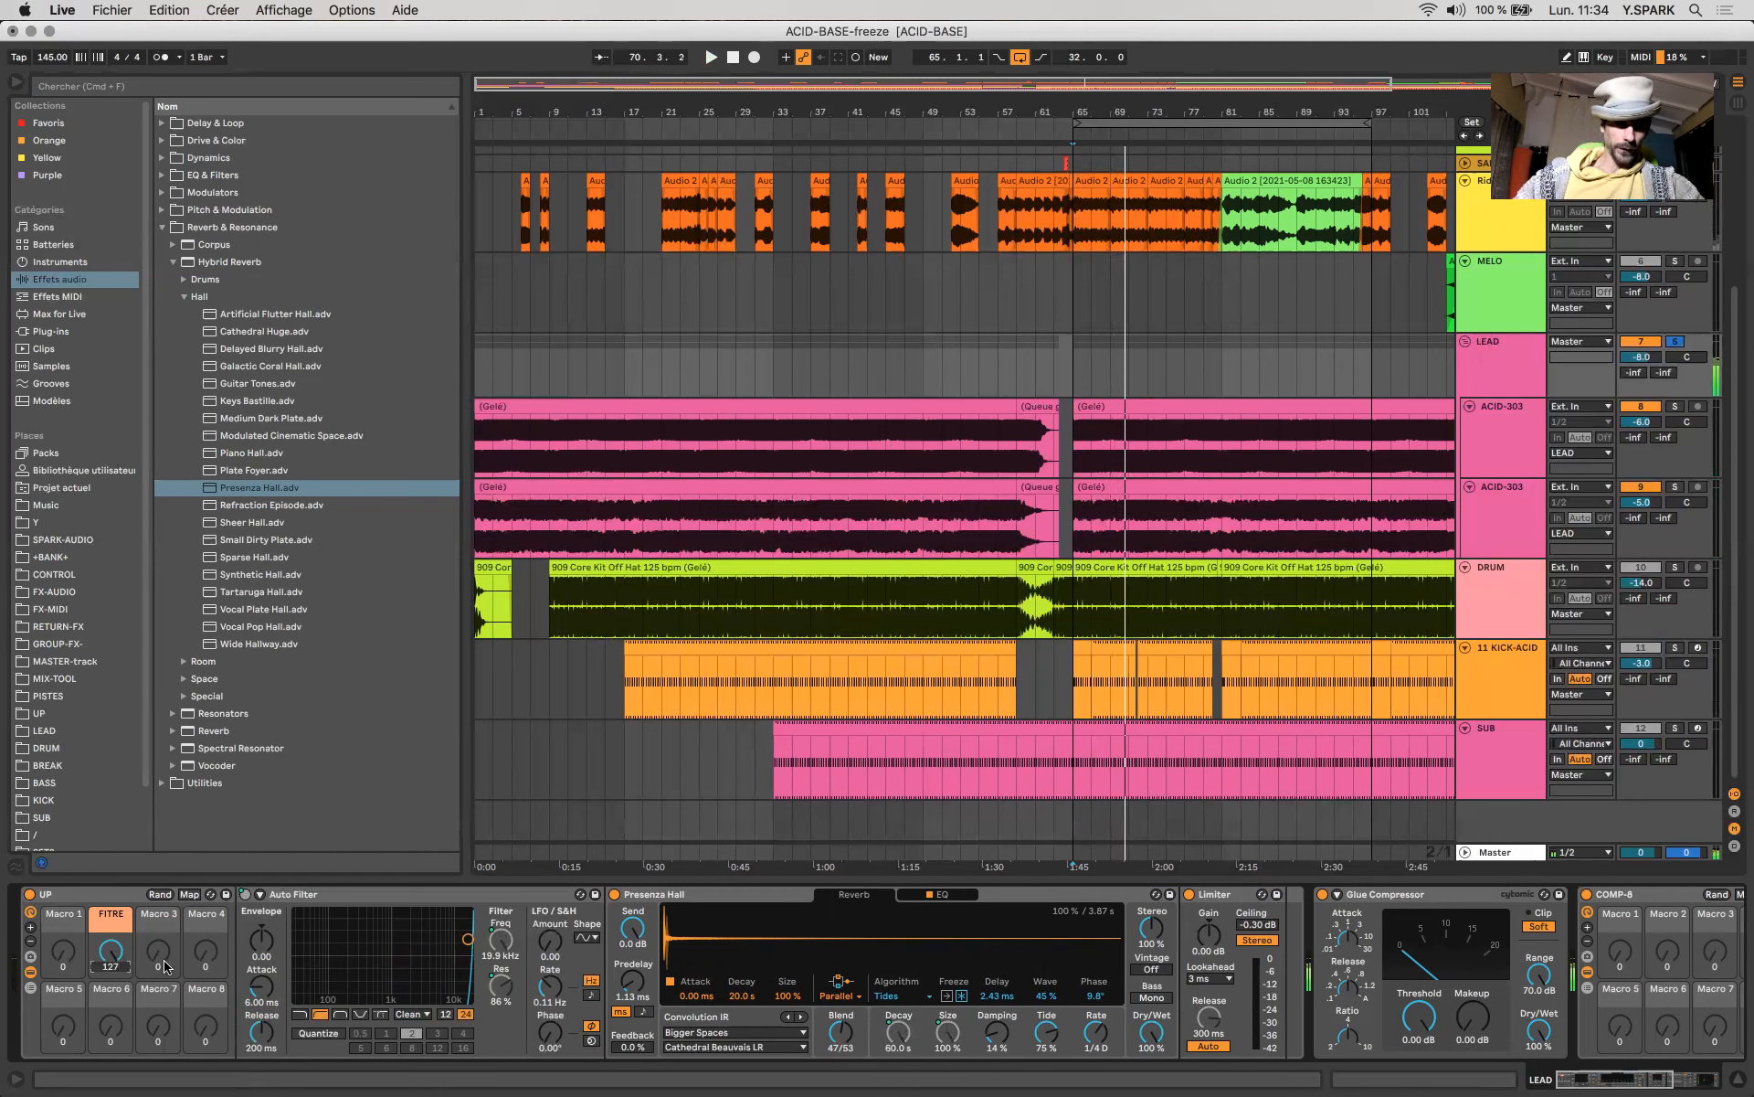
# Reset the FITRE macro to 0 and limit its Presenza Hall Decay mapping to a range of 2.14 s to 21.6 s.
pyautogui.doubleClick(109, 955)
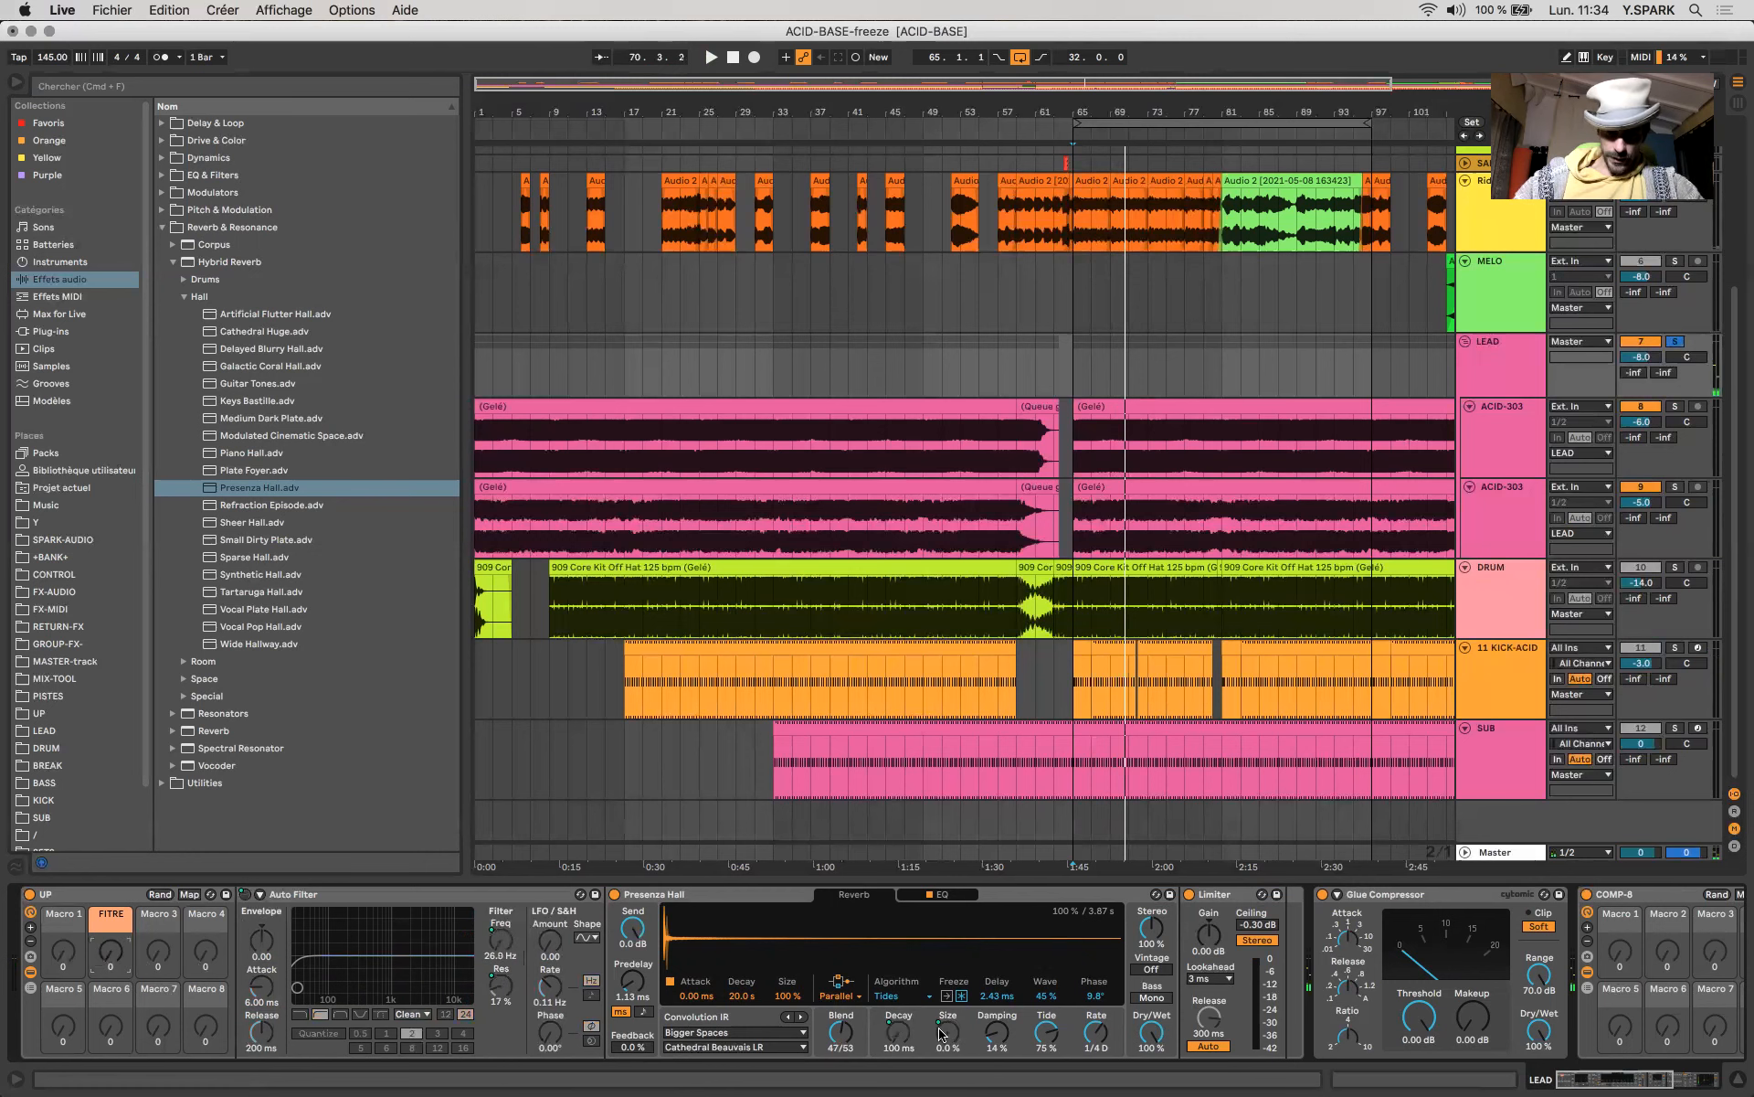
pyautogui.click(195, 895)
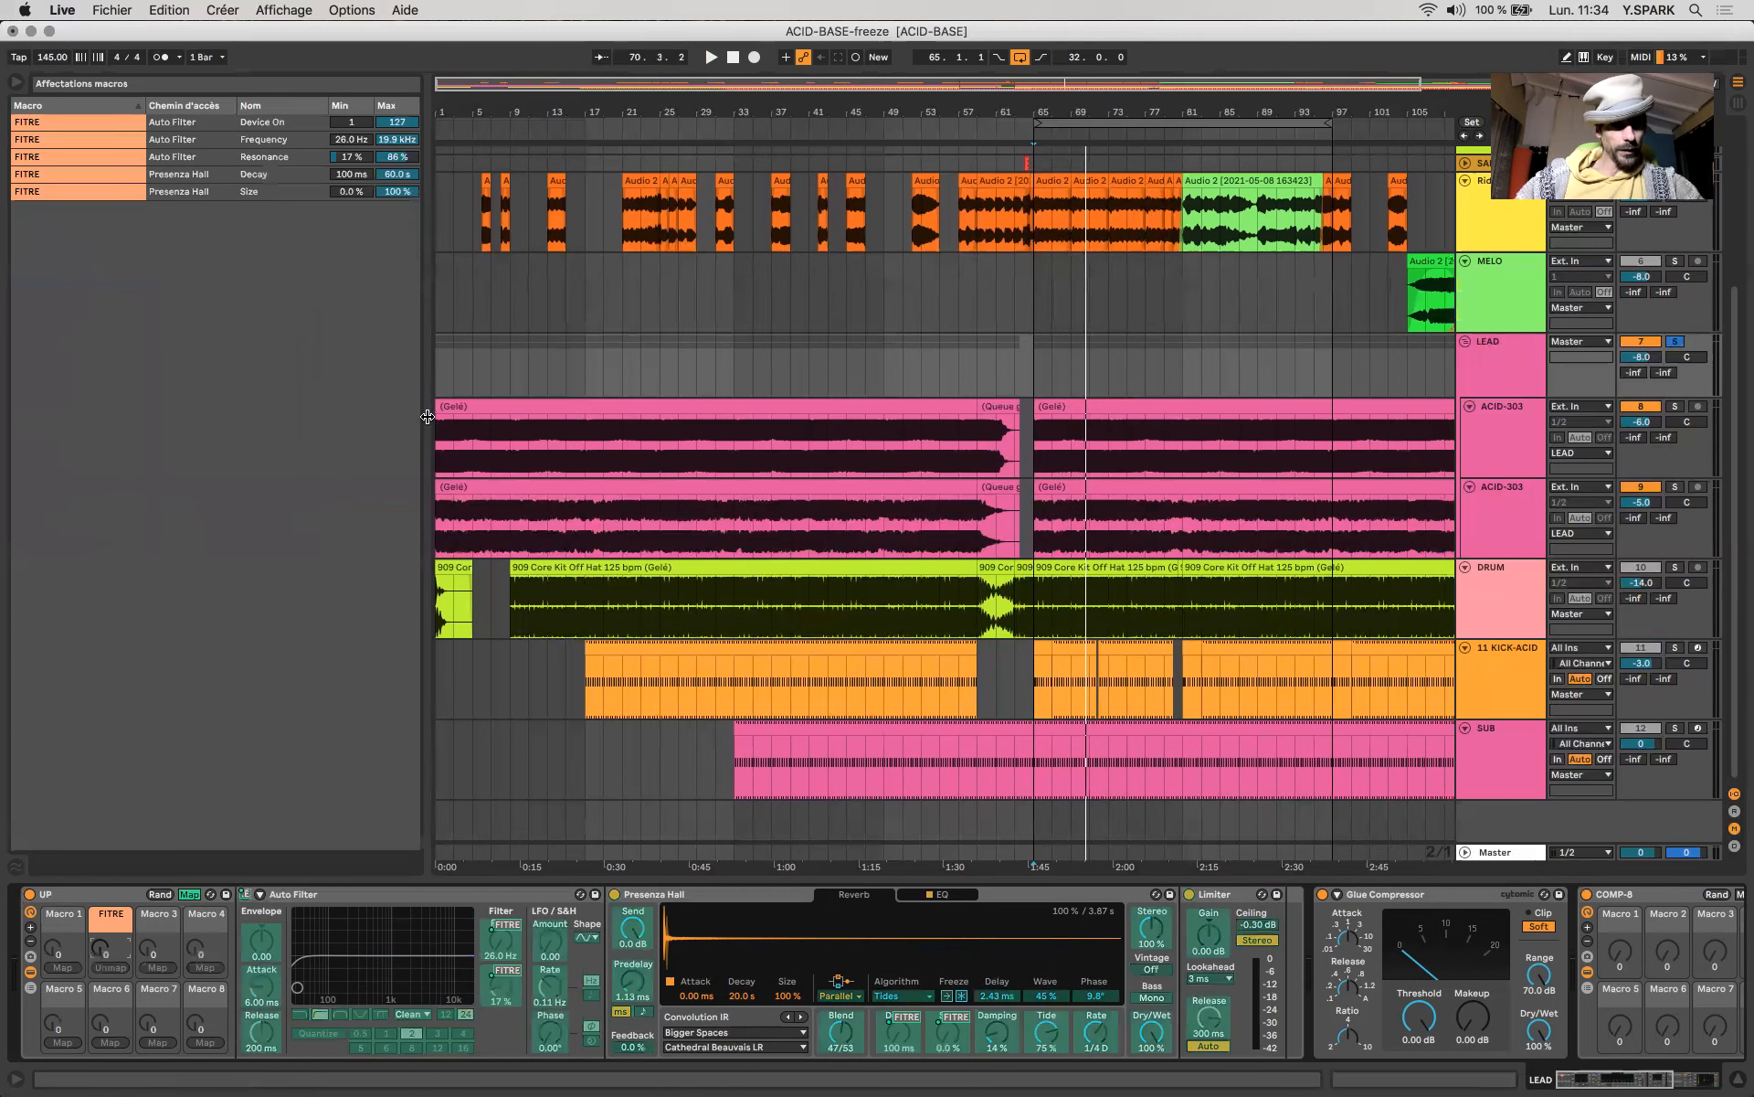
pyautogui.click(181, 194)
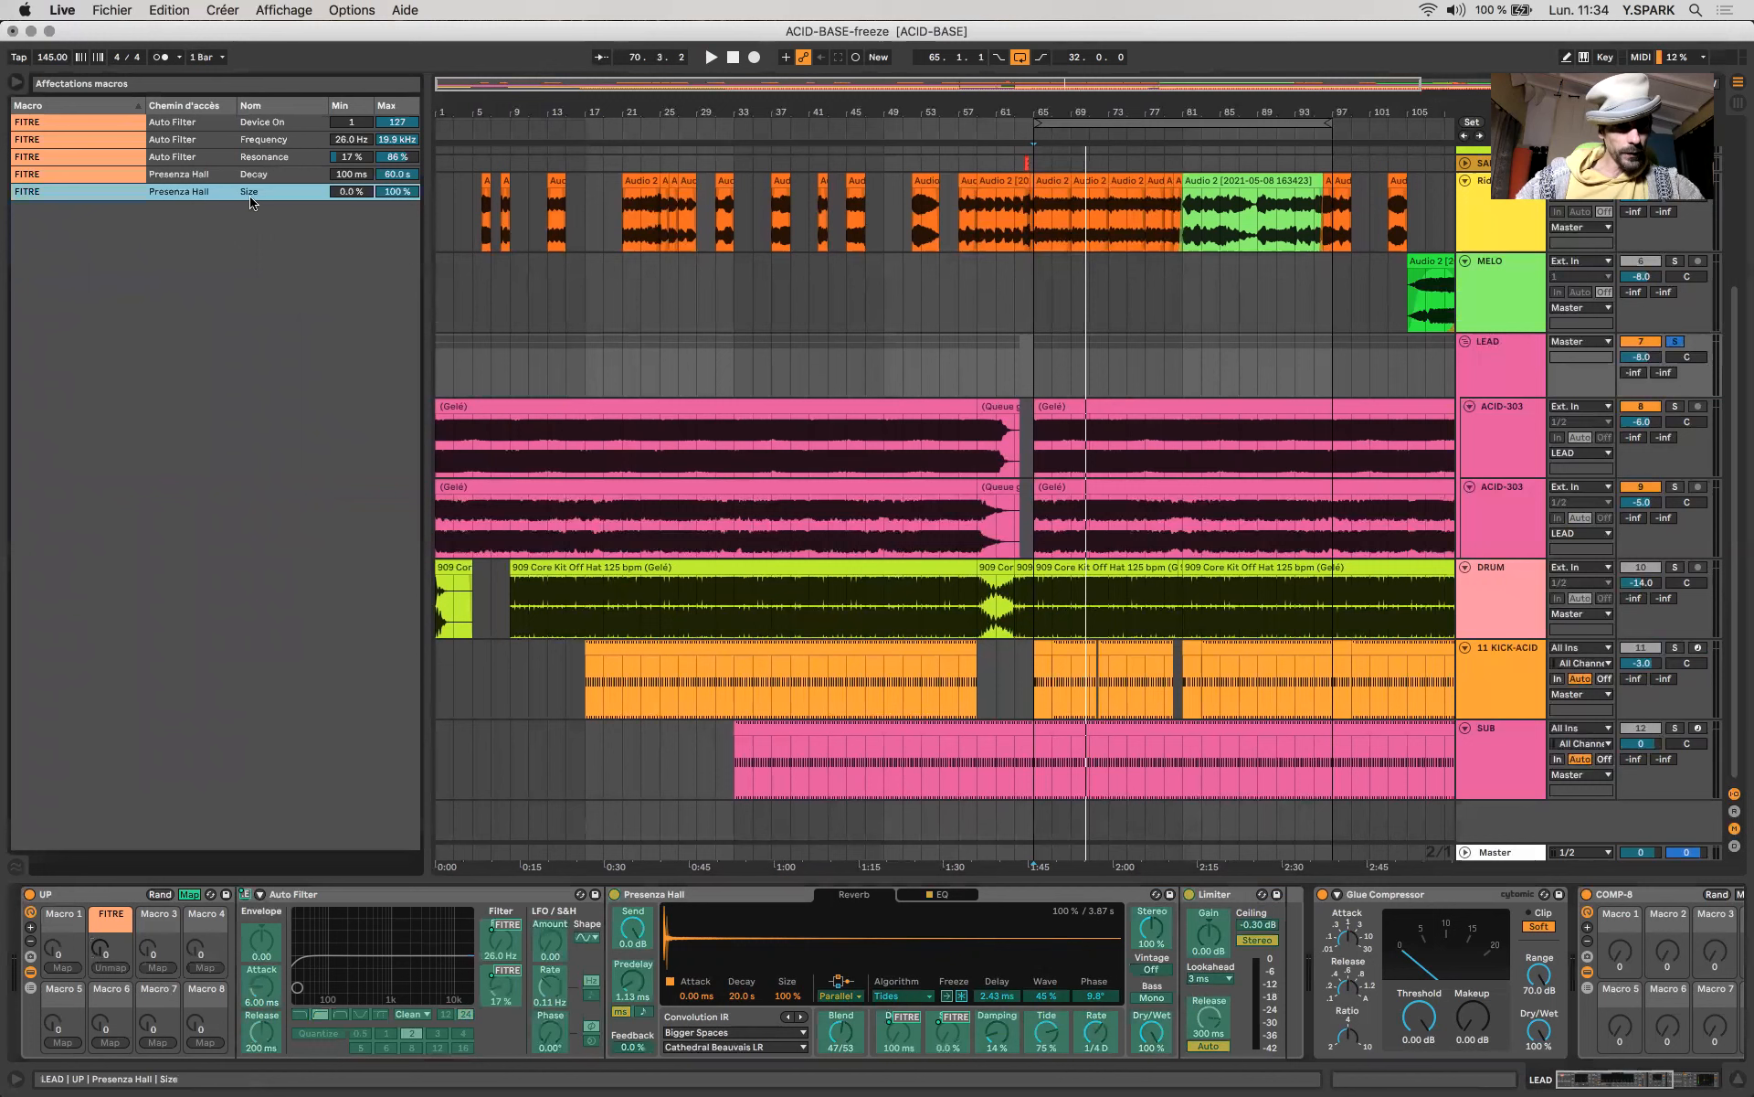
pyautogui.moveTo(402, 178); pyautogui.dragTo(402, 220)
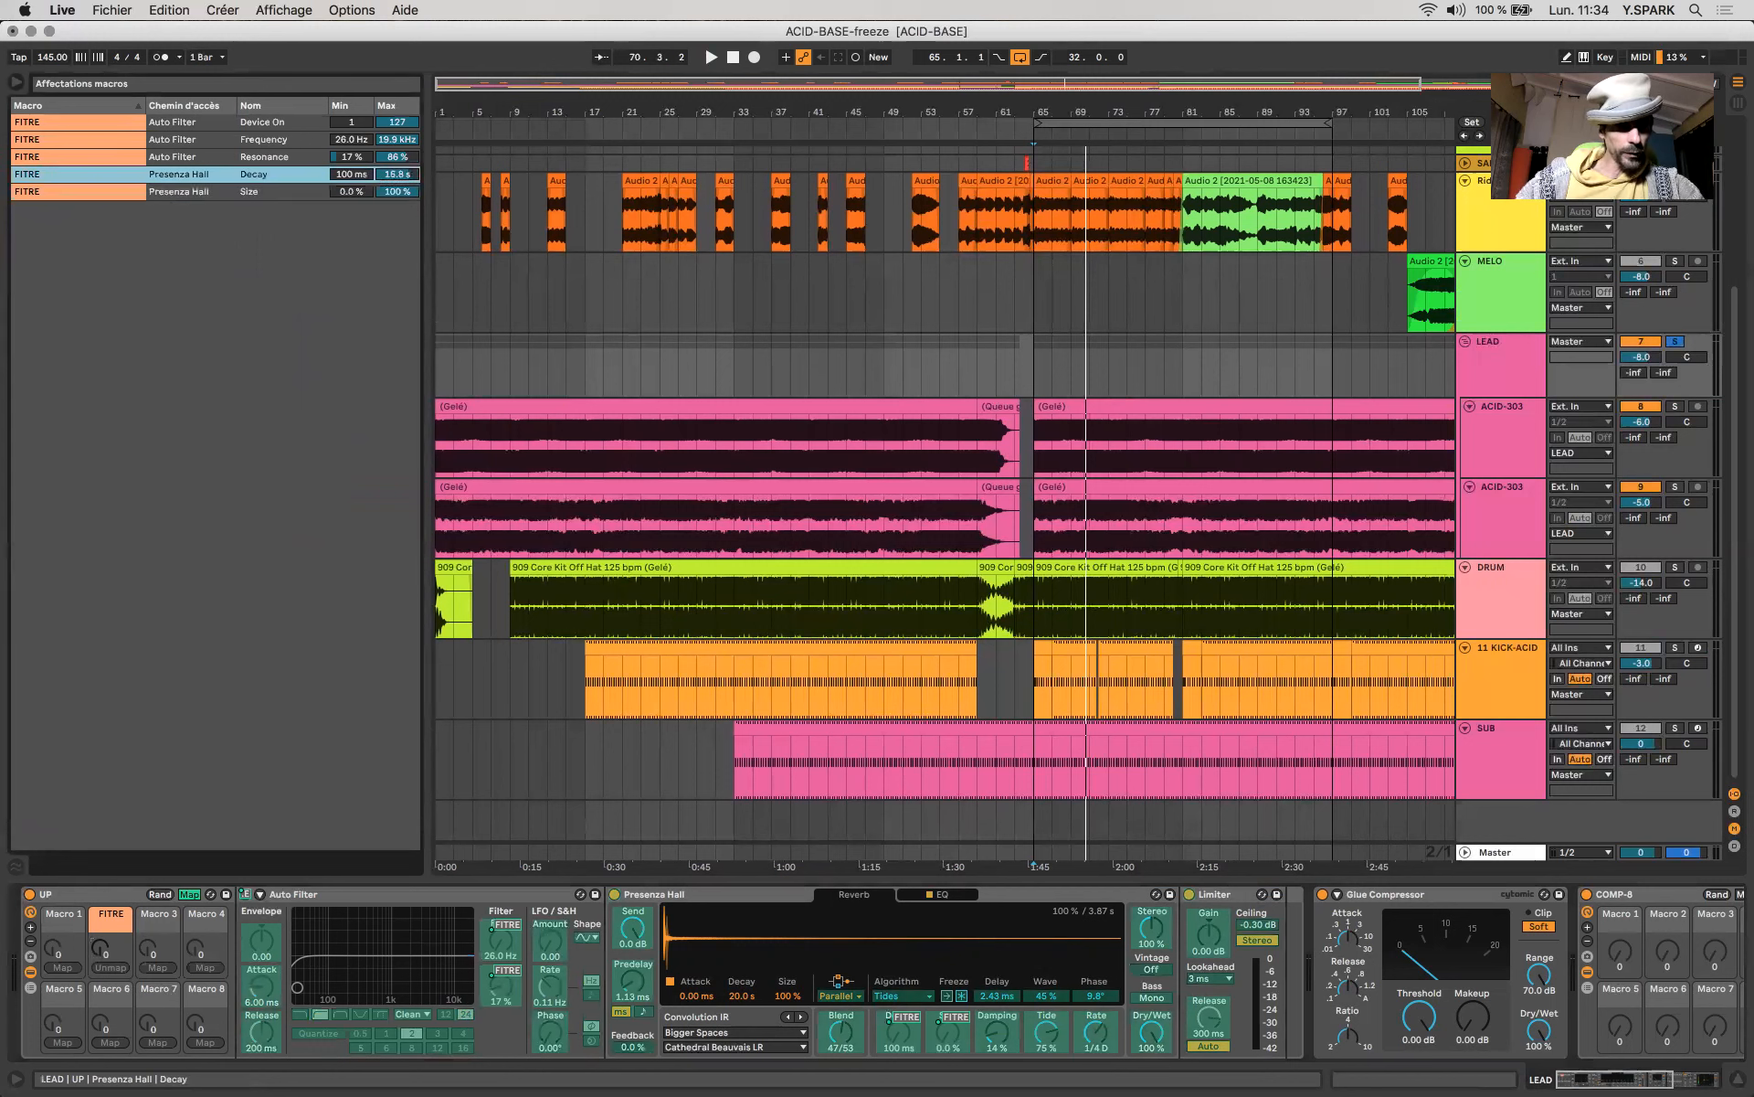
pyautogui.moveTo(402, 178); pyautogui.dragTo(402, 179)
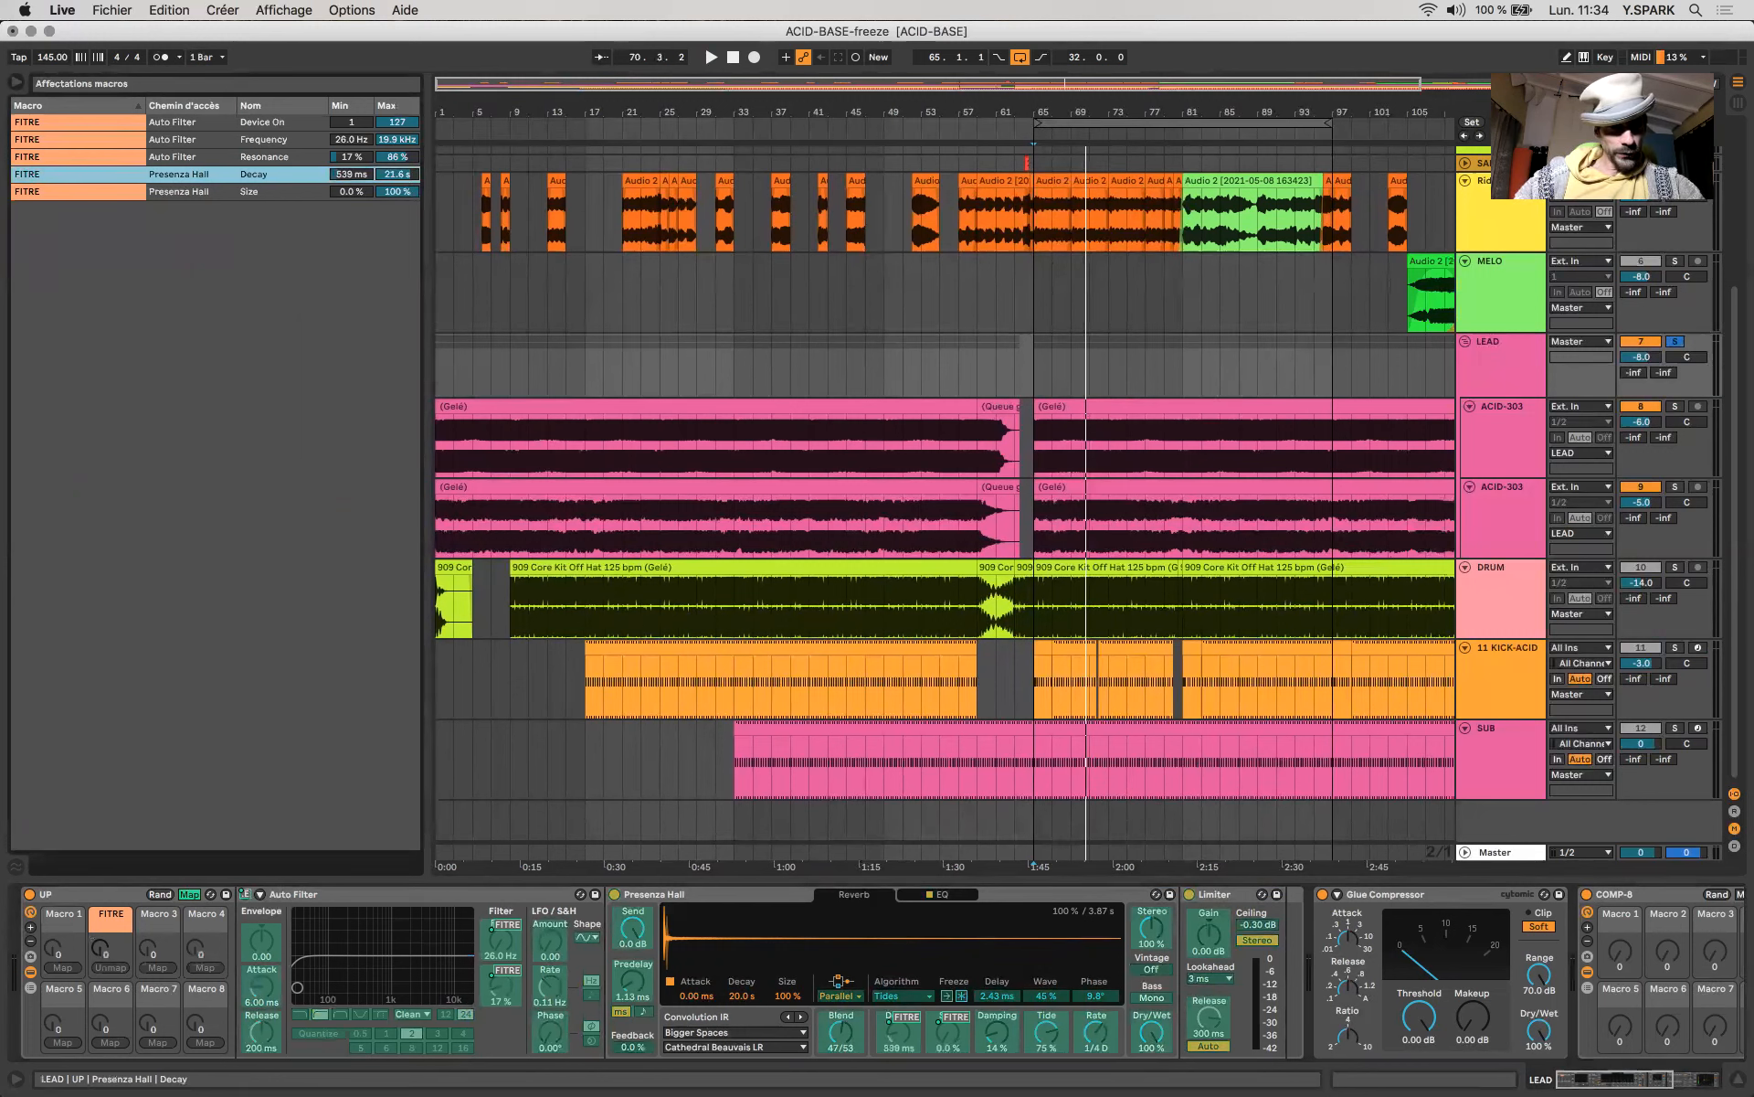
pyautogui.moveTo(350, 173); pyautogui.dragTo(351, 165)
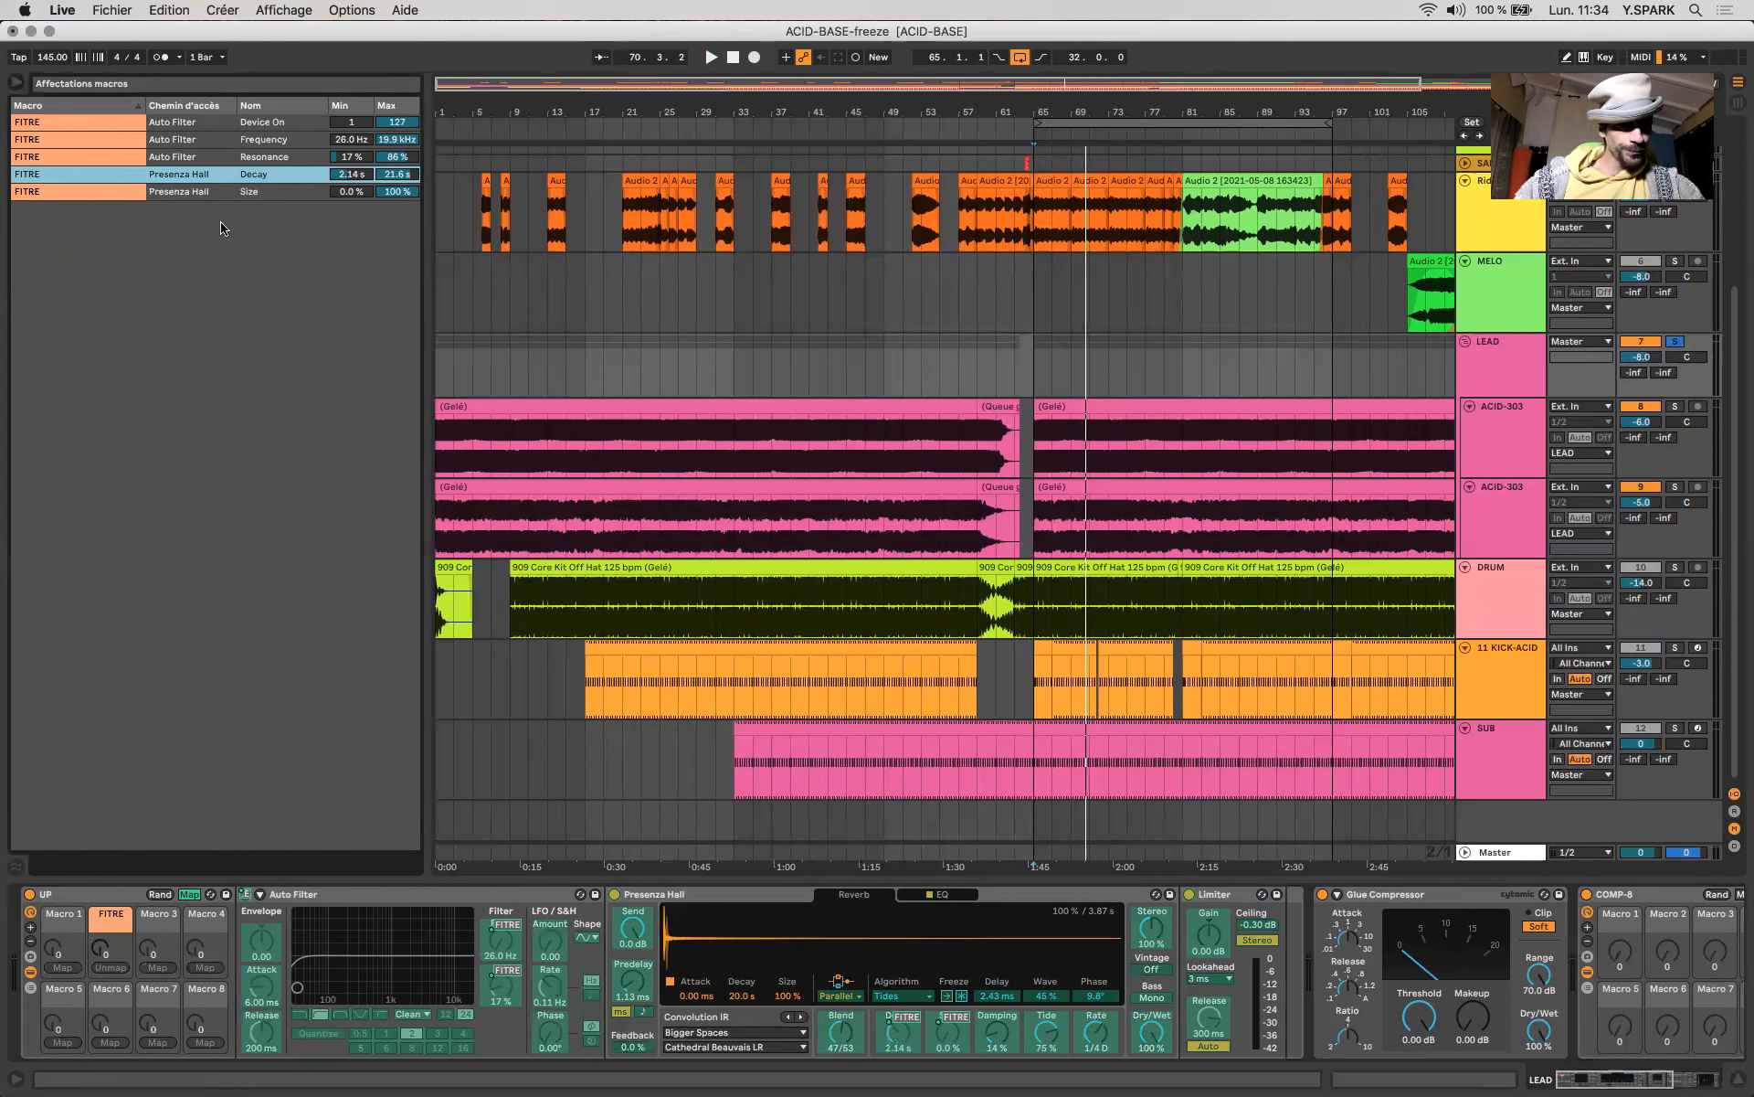
# Try an inverted range for the Presenza Hall Size mapping and audition it by sweeping the FITRE macro during playback.
pyautogui.rightClick(316, 194)
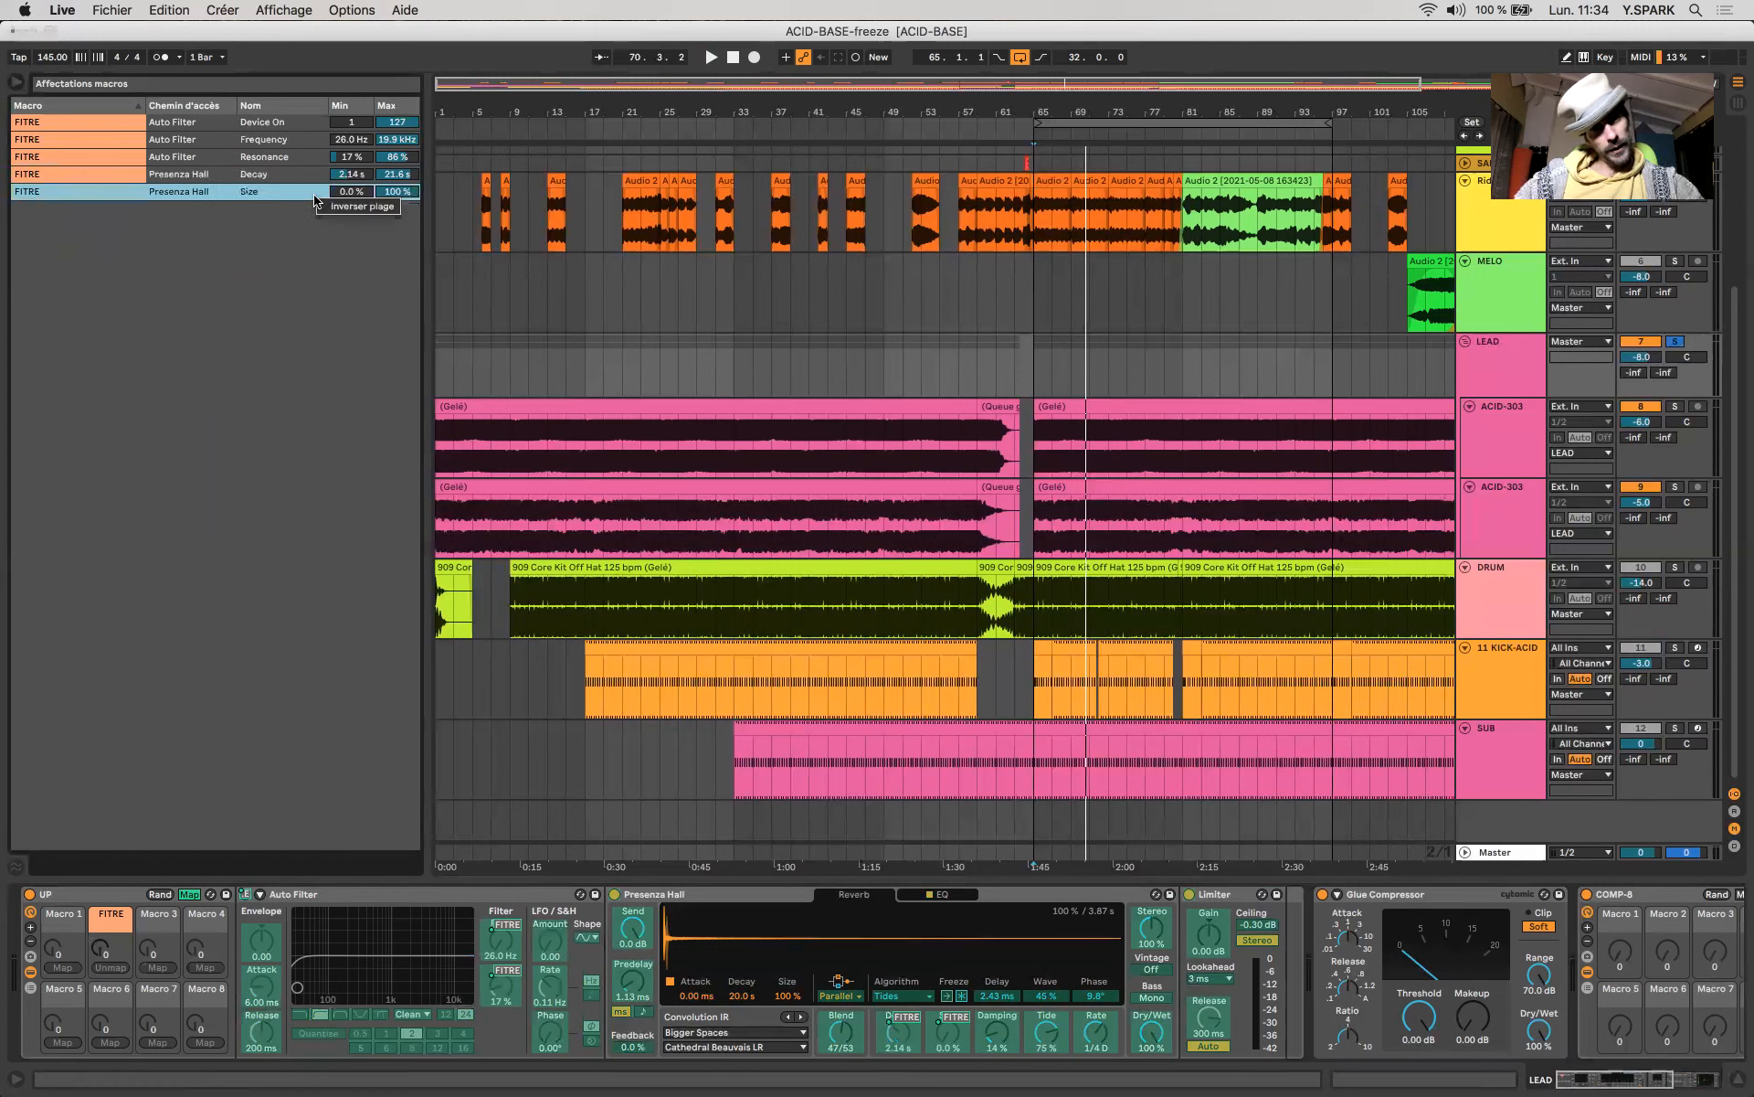
pyautogui.click(371, 212)
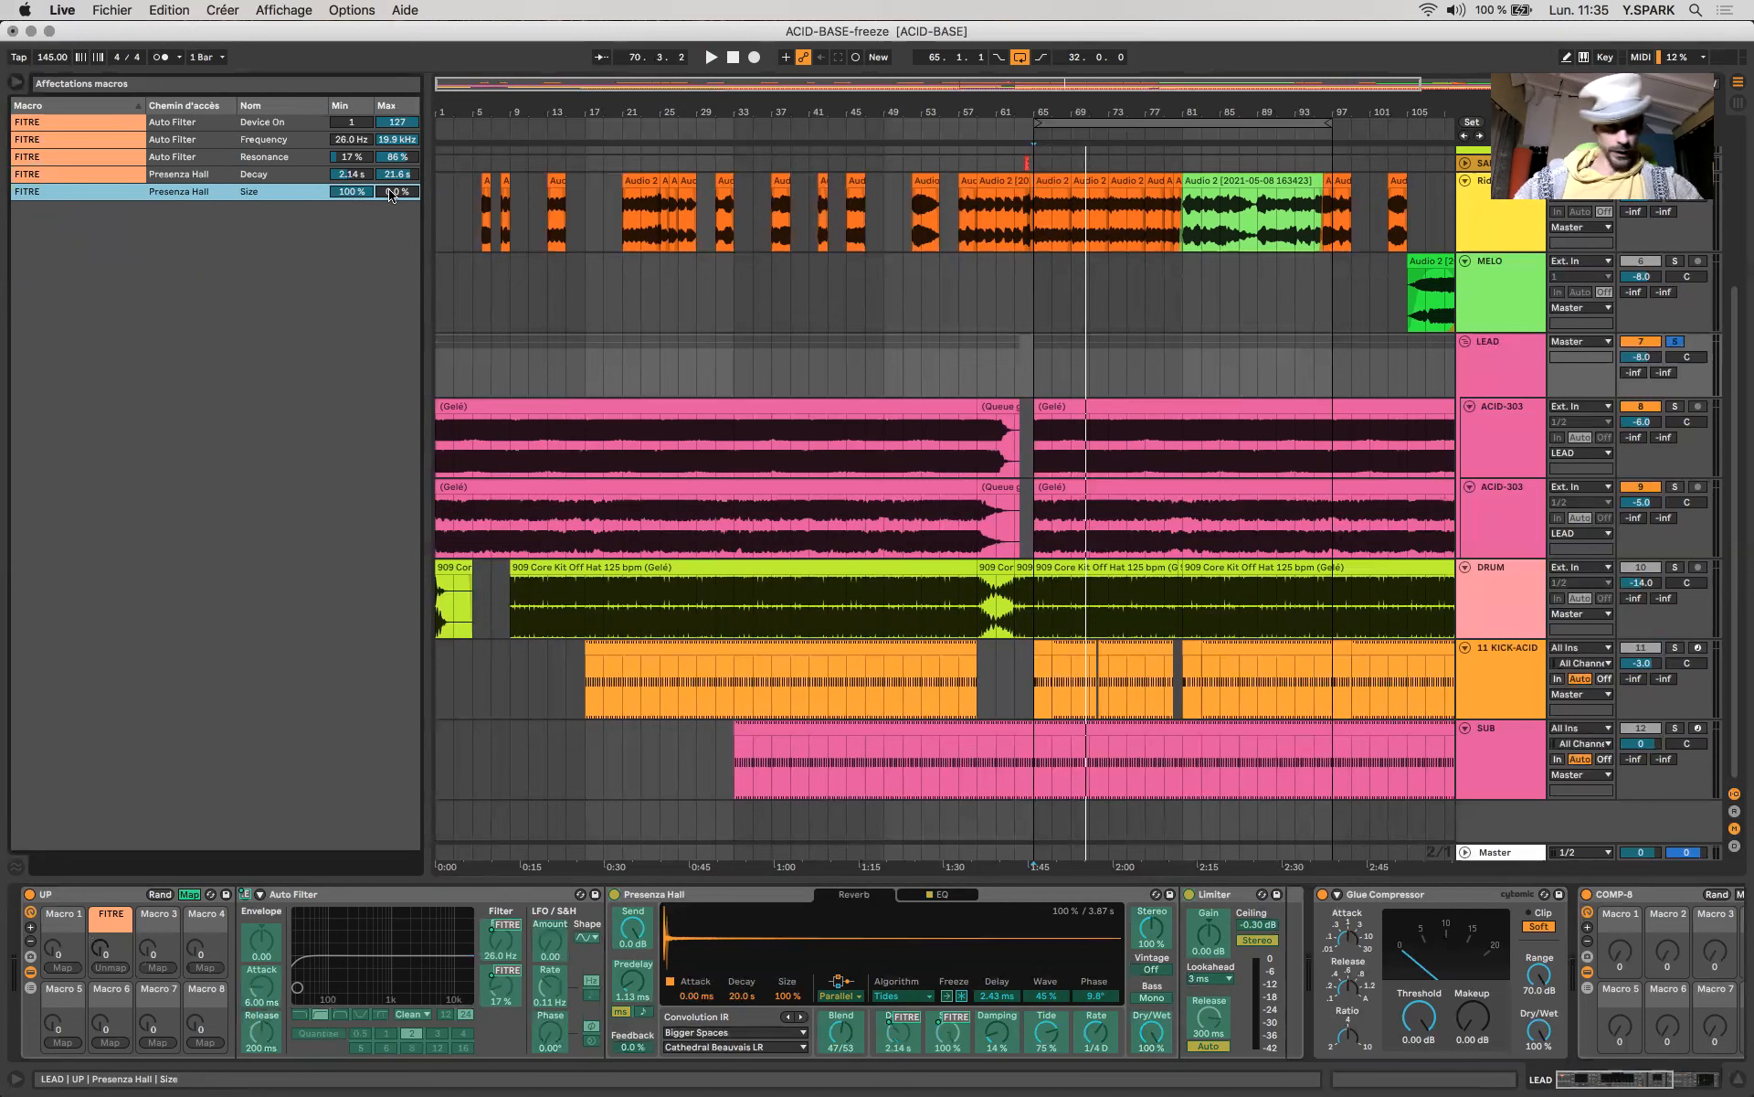
pyautogui.click(189, 897)
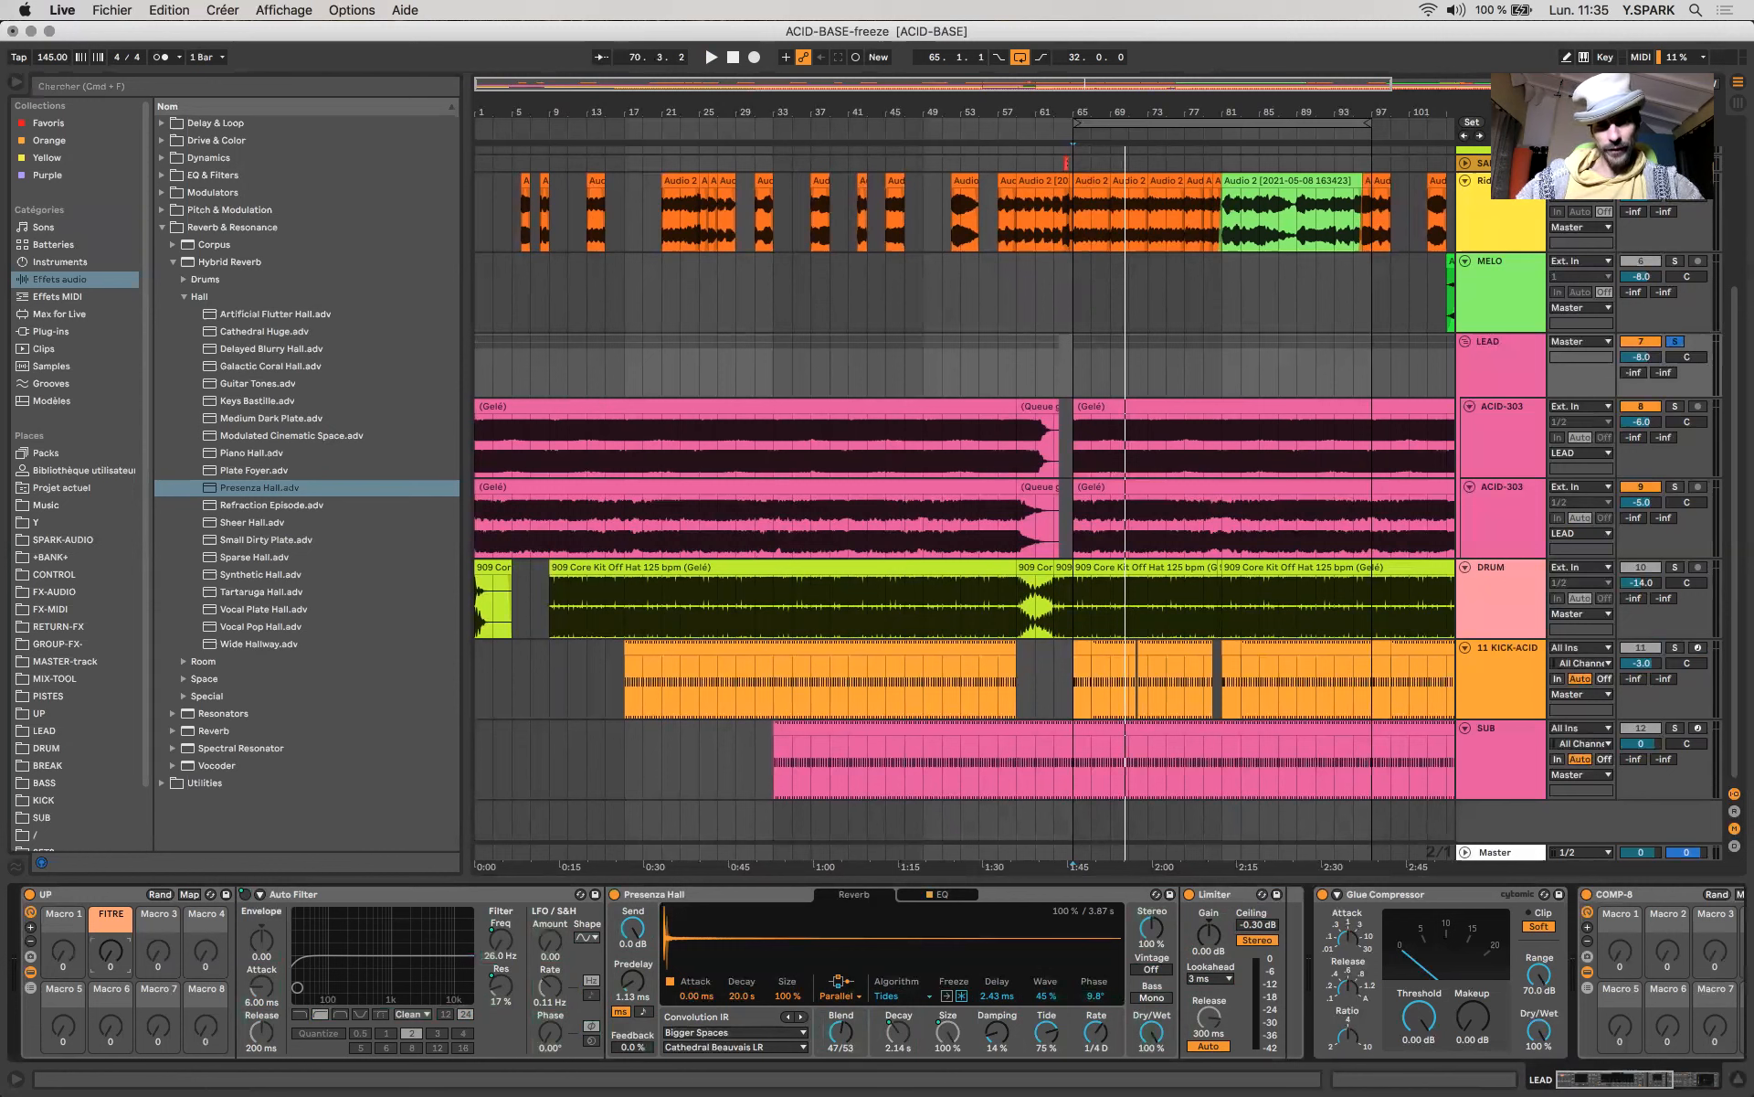
pyautogui.press('space')
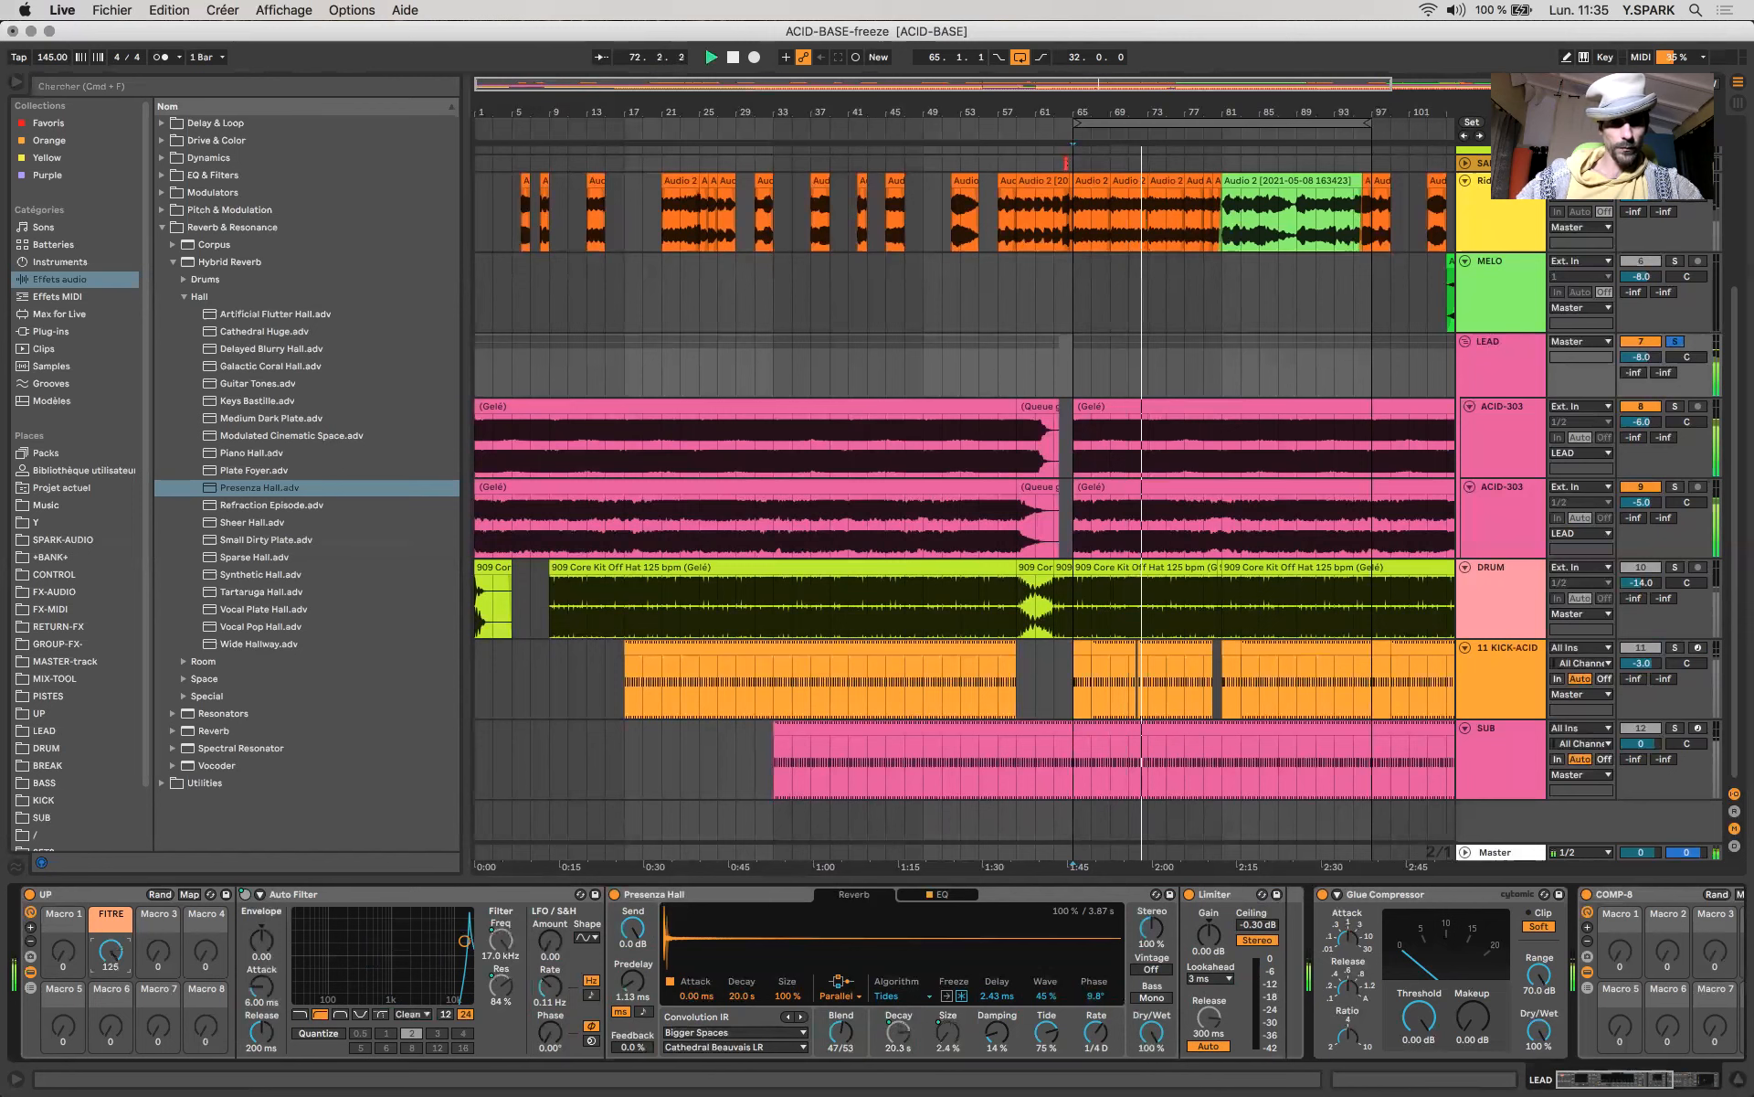
pyautogui.moveTo(110, 951); pyautogui.dragTo(111, 993)
pyautogui.press('space')
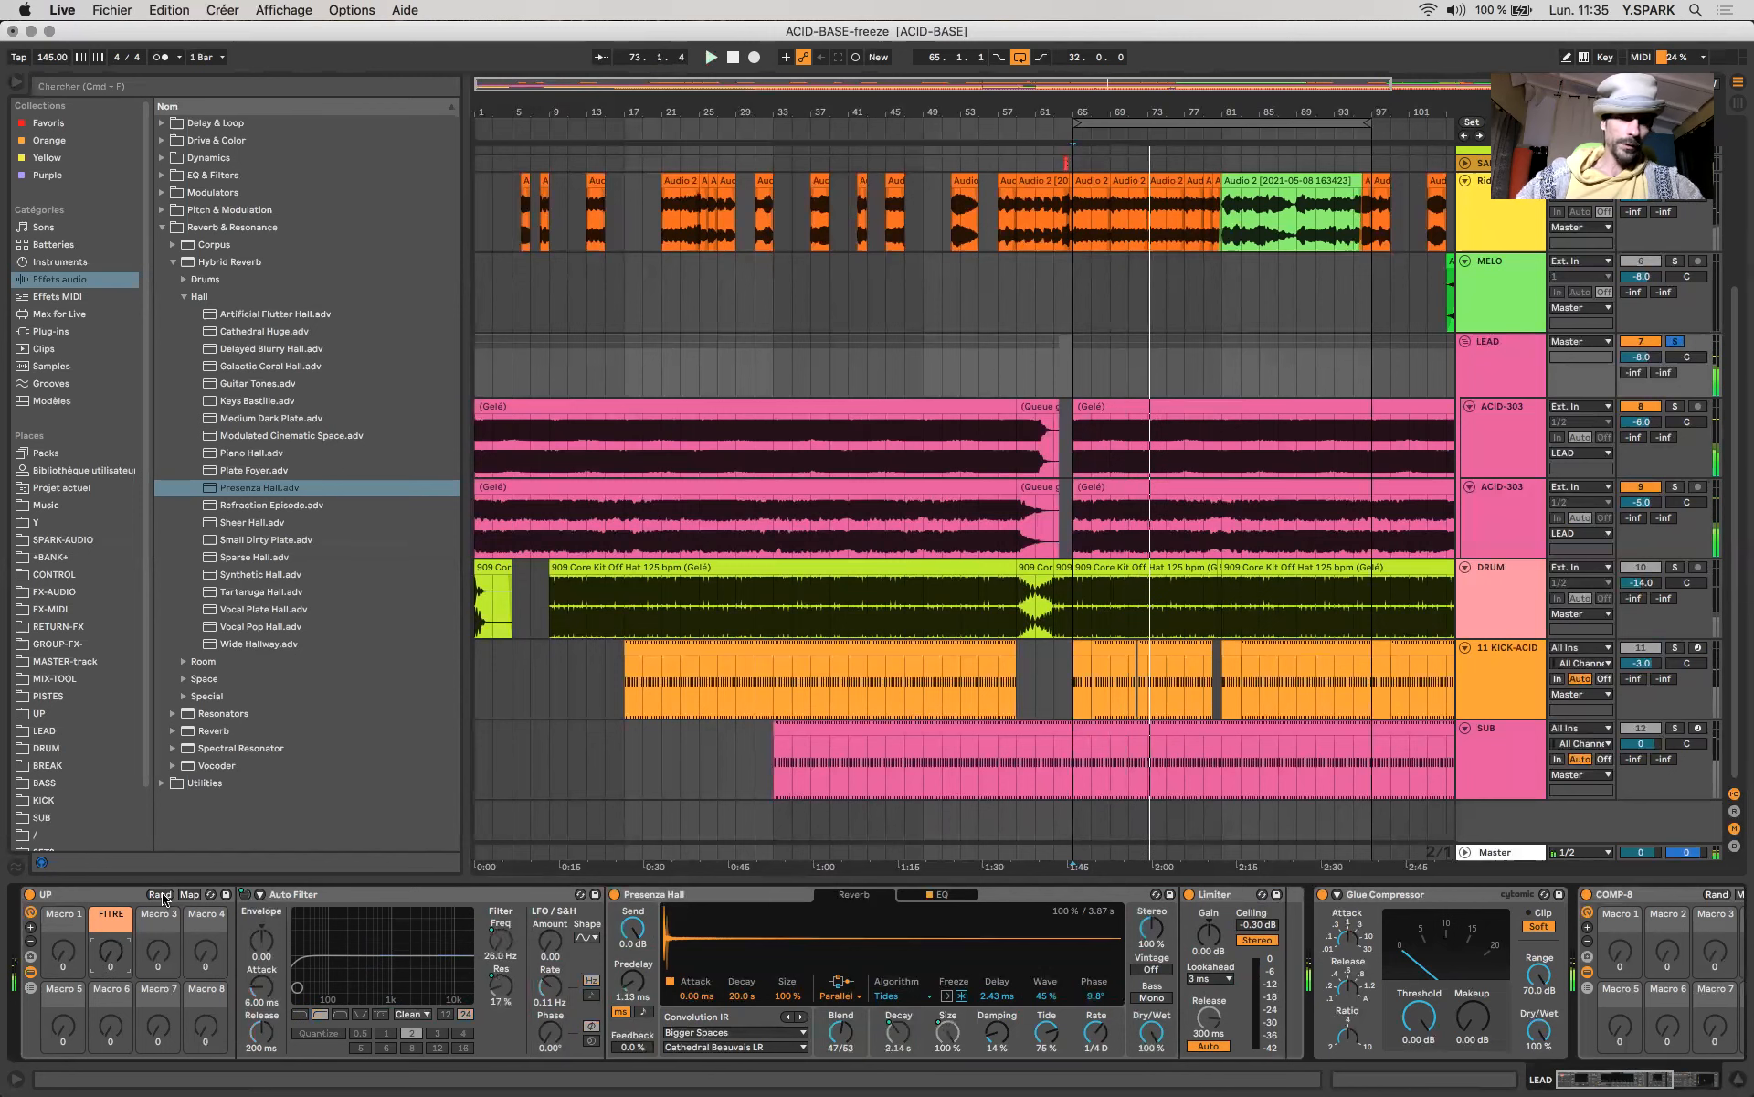
# Invert the Presenza Hall Size mapping back to 0–100% and audition a FITRE macro sweep during playback.
pyautogui.click(202, 896)
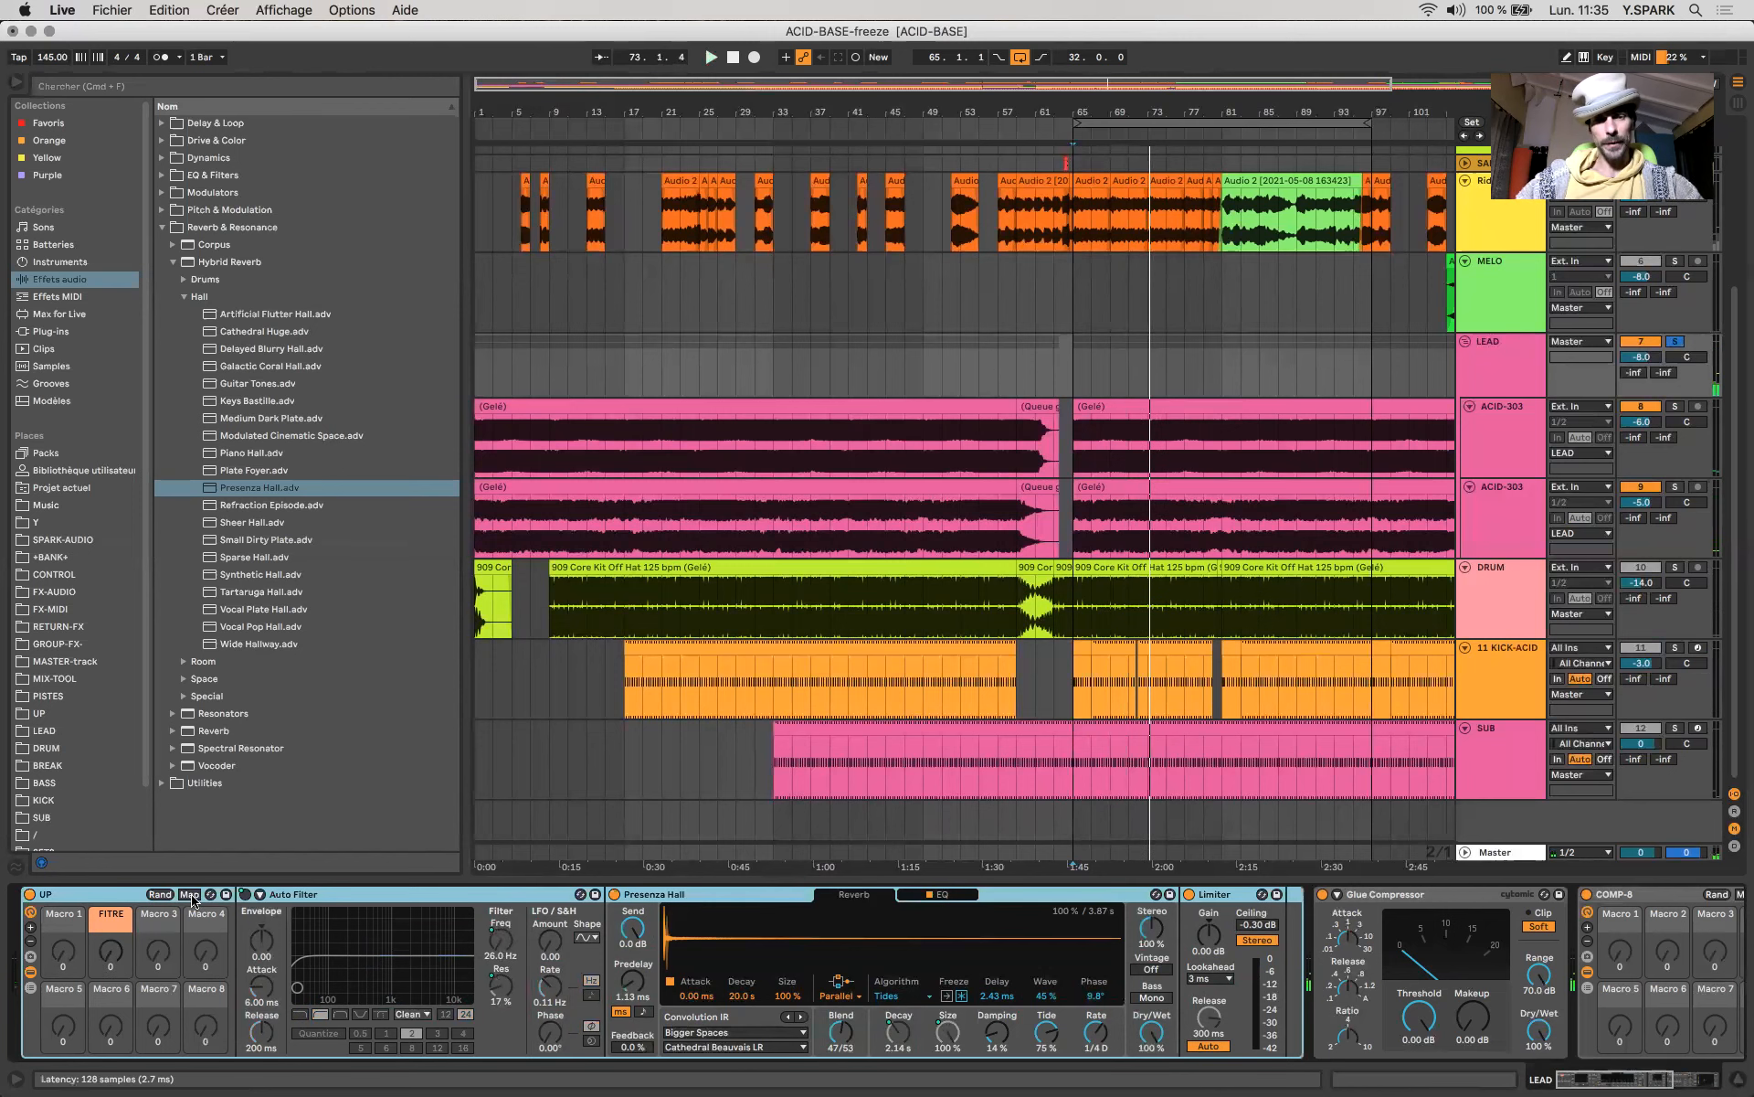
pyautogui.click(189, 896)
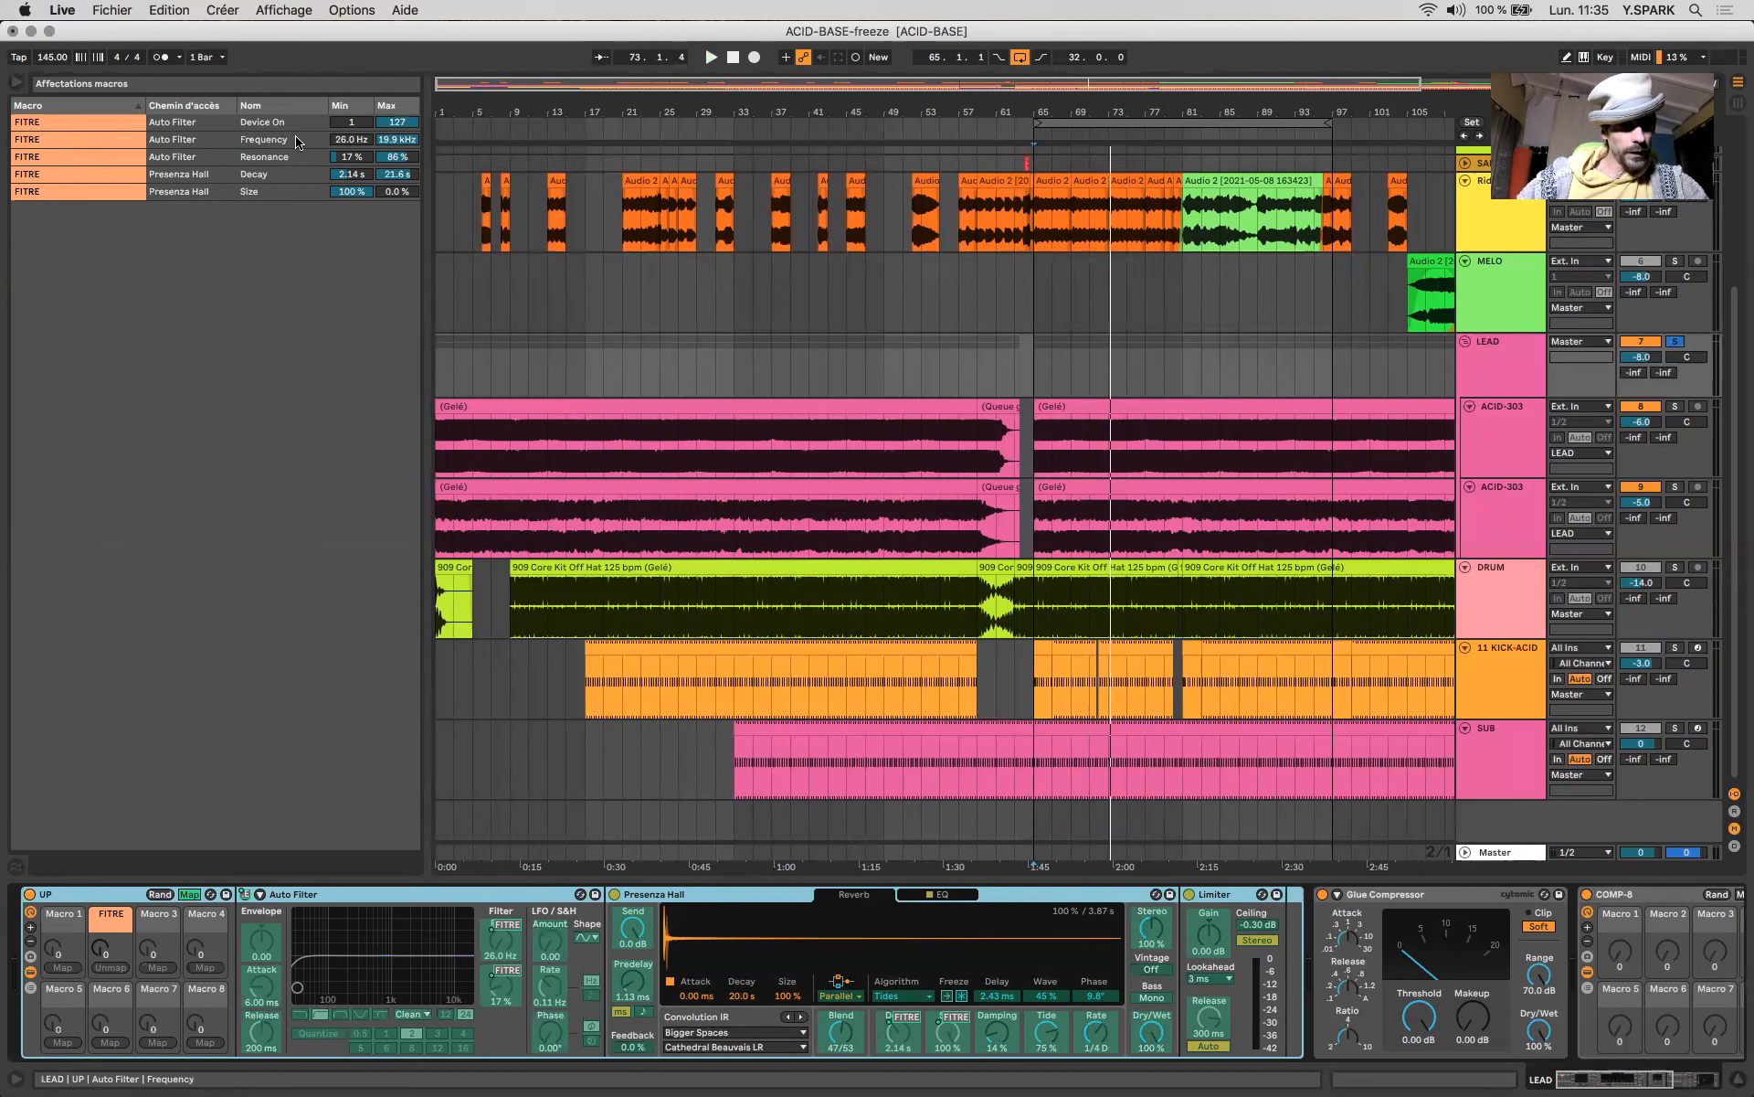
pyautogui.click(295, 191)
pyautogui.rightClick(295, 189)
pyautogui.click(320, 195)
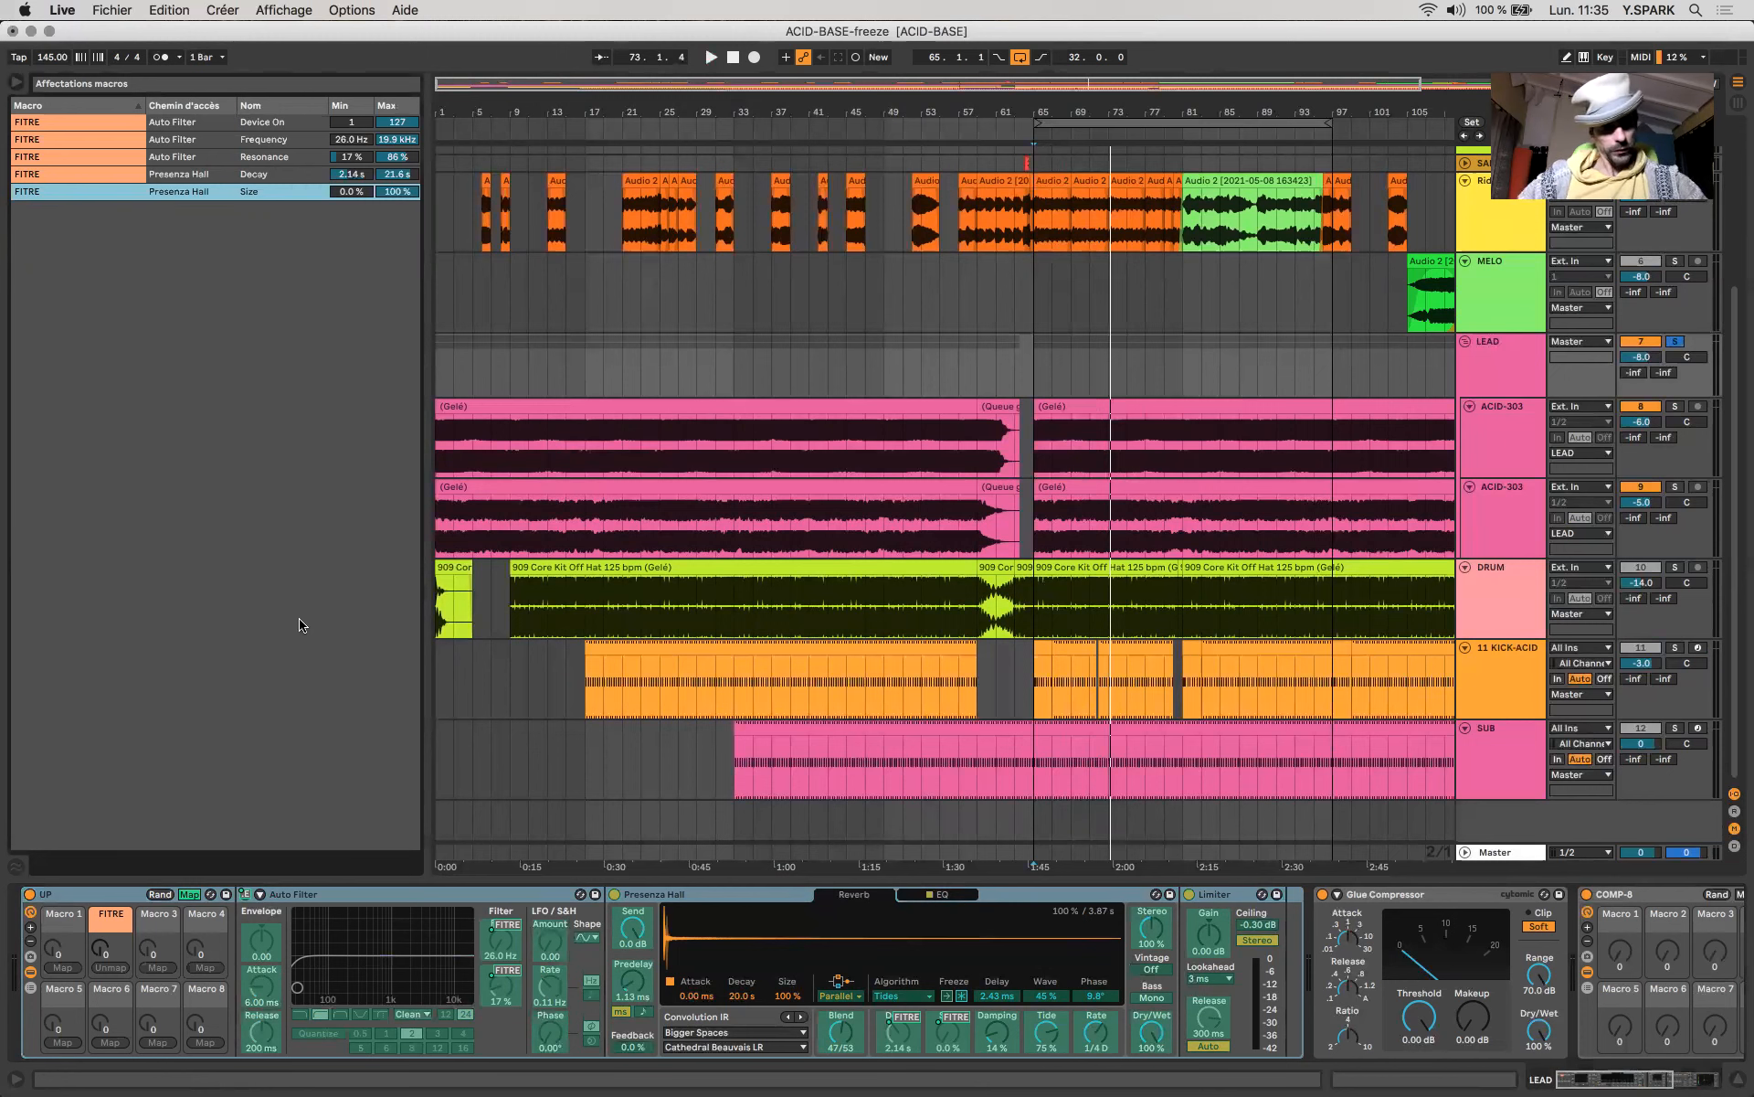
pyautogui.click(189, 895)
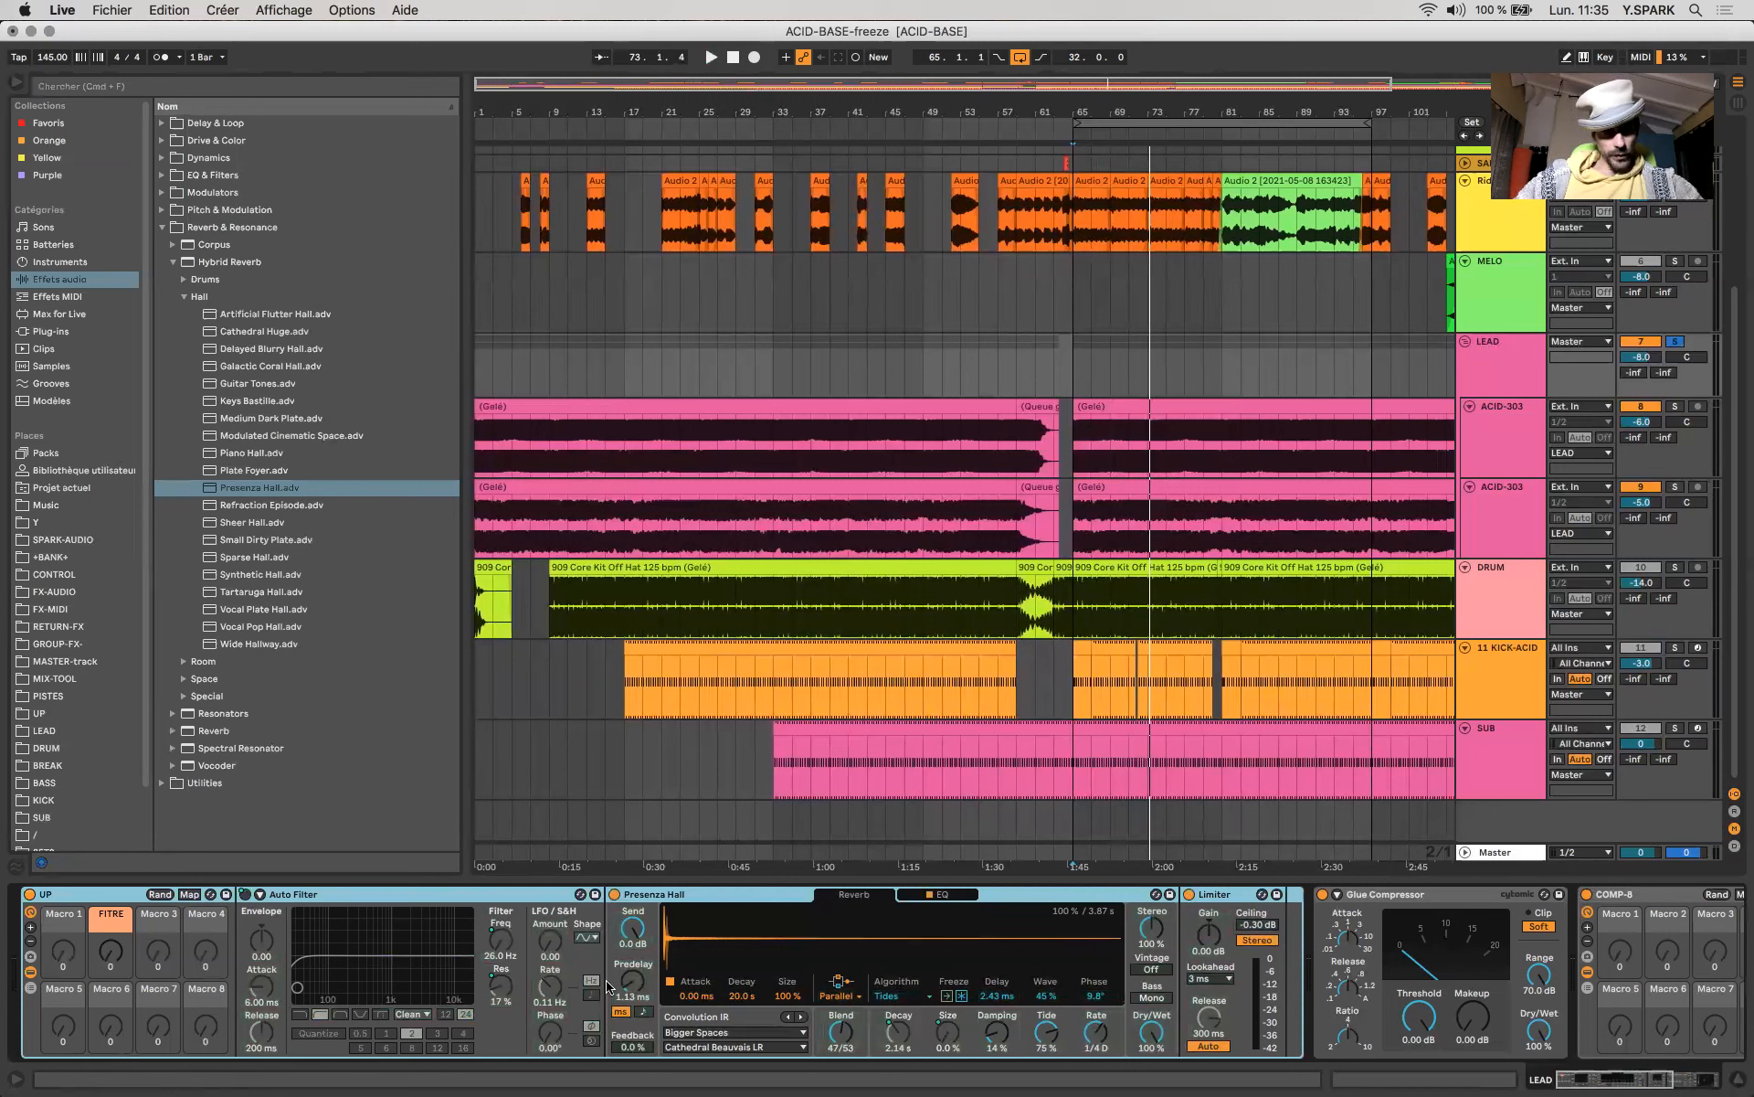
pyautogui.press('space')
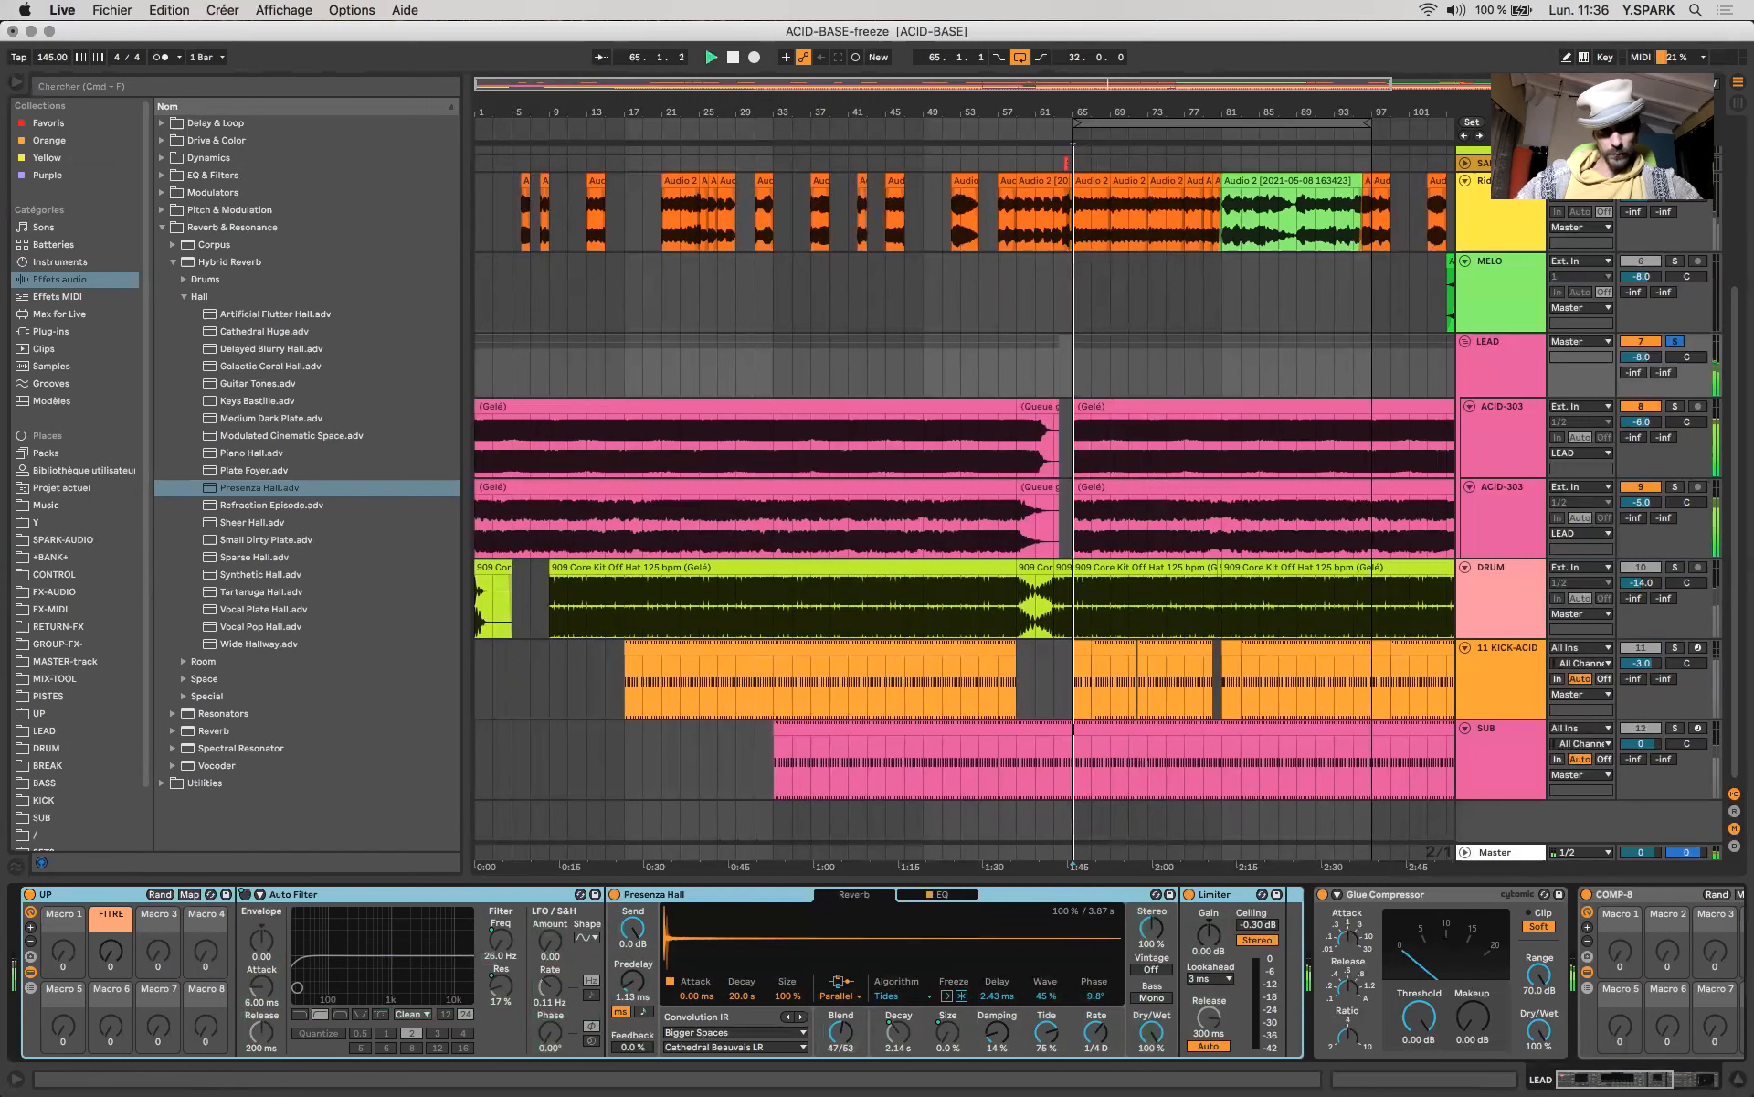
pyautogui.moveTo(111, 951); pyautogui.dragTo(110, 990)
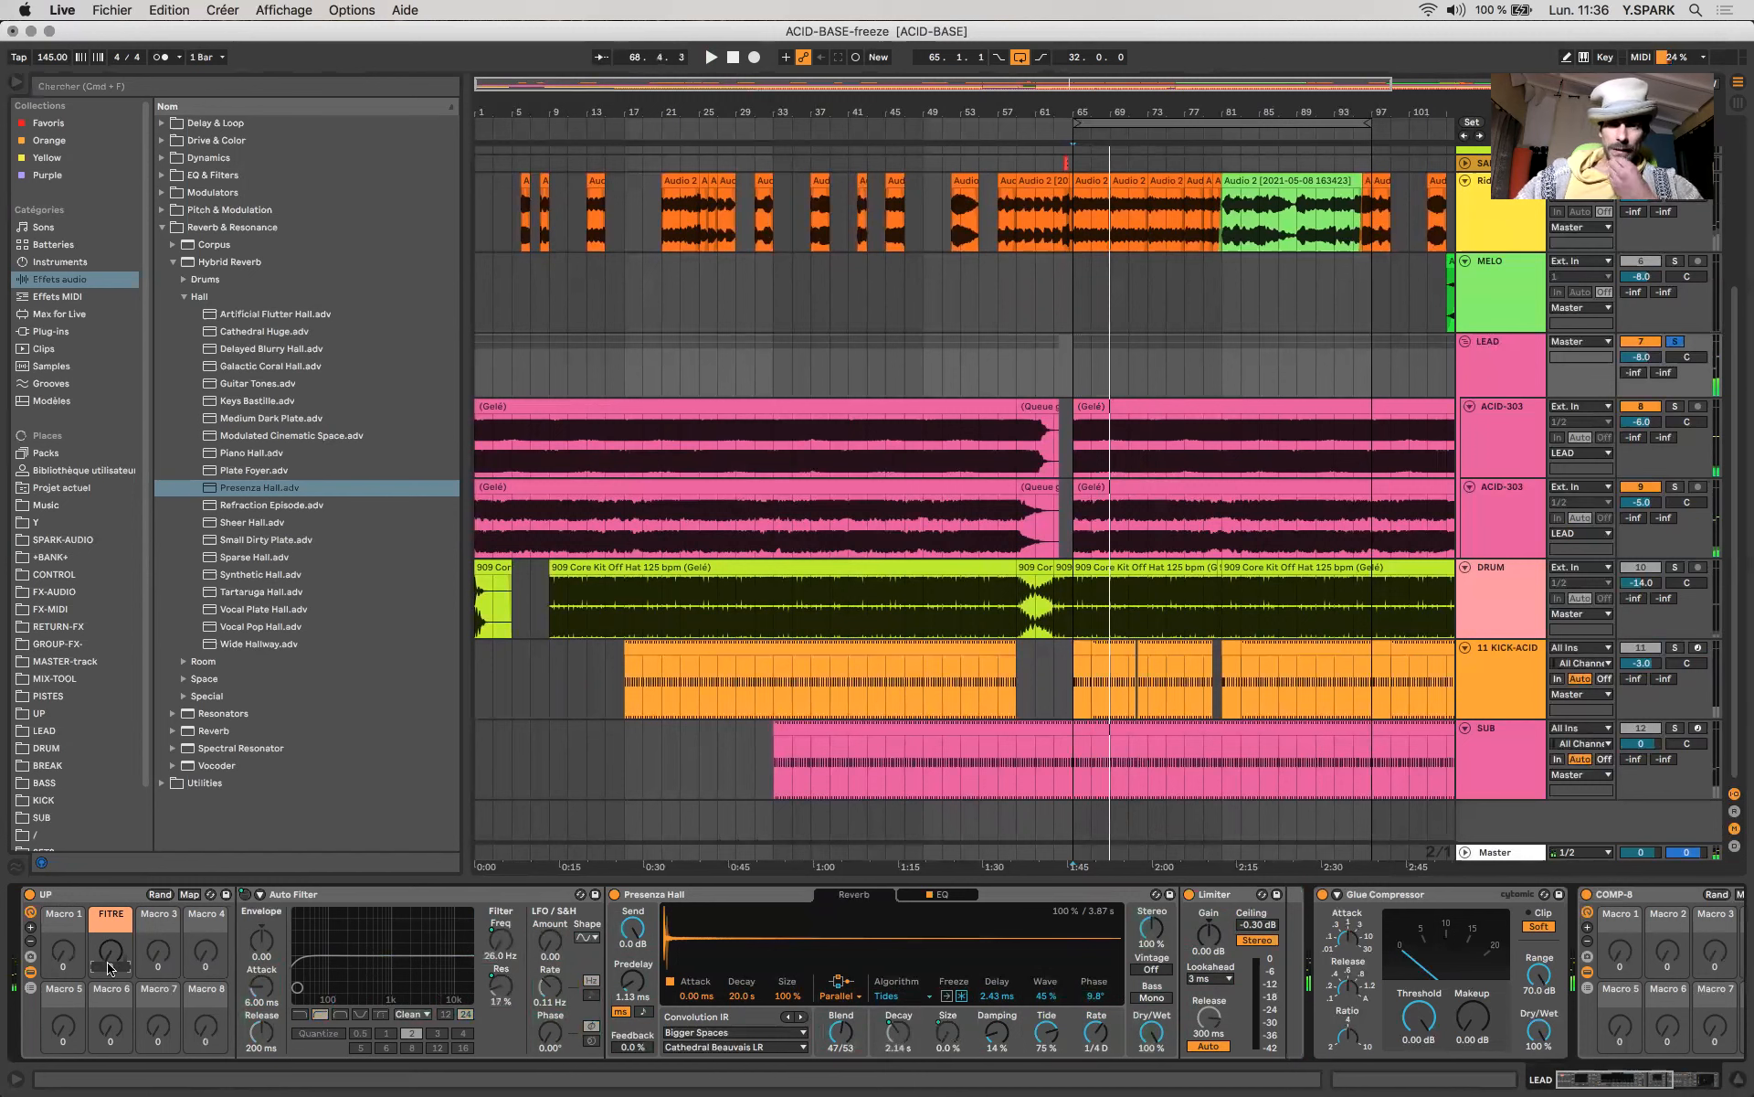
# Unsolo the LEAD group and place the insertion marker at 65.1.1.
pyautogui.scroll(-3, 899, 678)
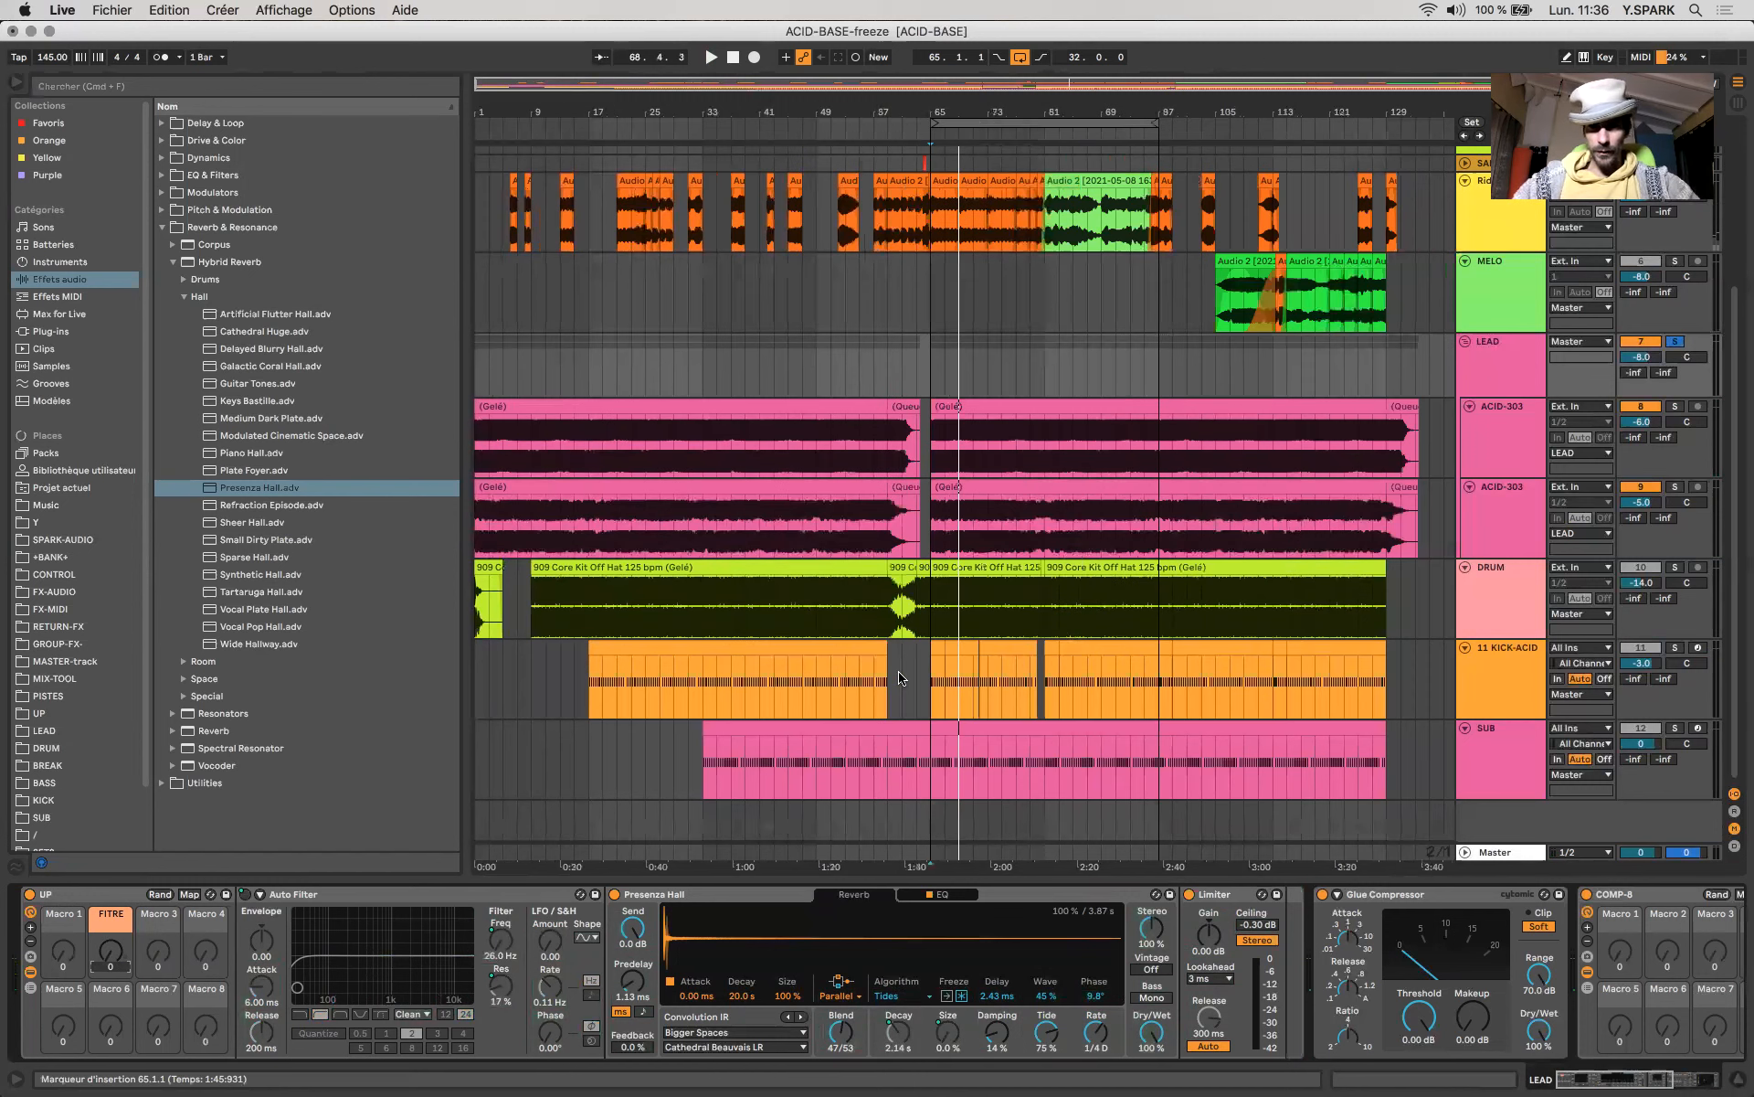
pyautogui.moveTo(1177, 446); pyautogui.dragTo(1162, 452)
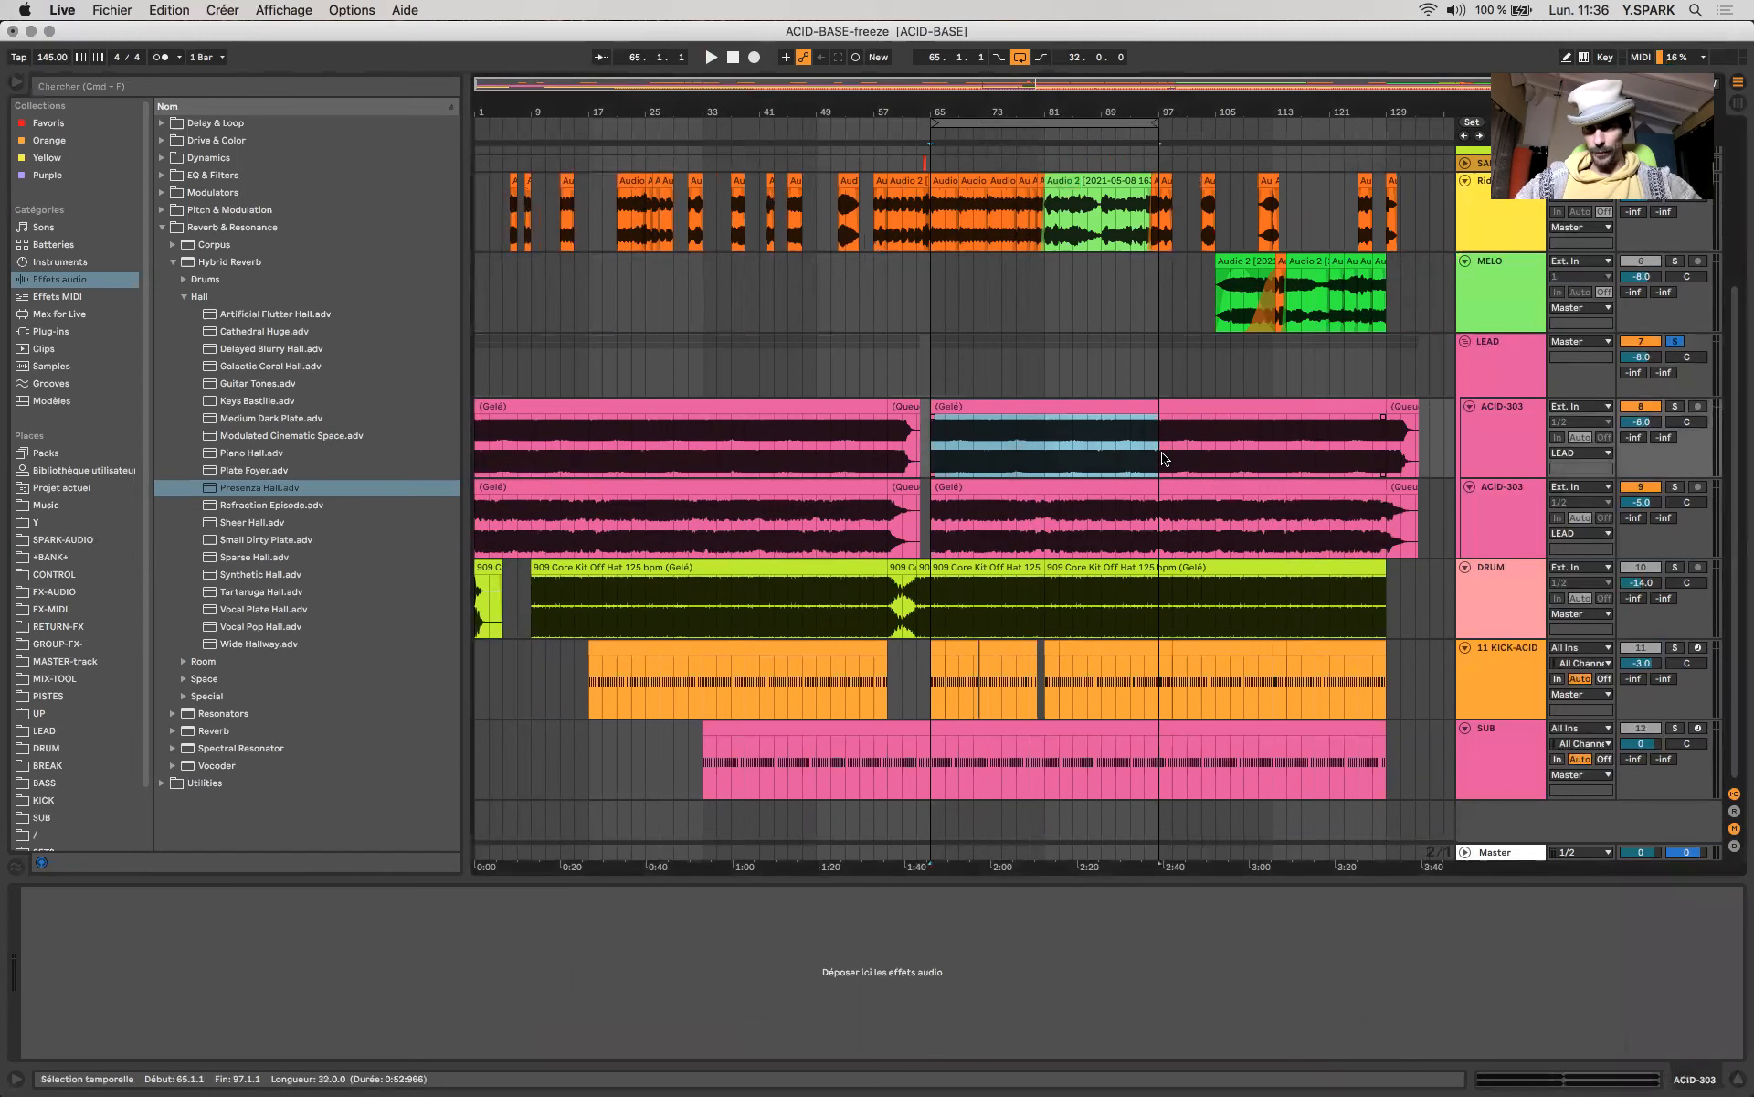
pyautogui.click(1676, 343)
pyautogui.click(936, 281)
# Audition the mix from bar 65 with the LEAD group deactivated.
pyautogui.scroll(5, 936, 281)
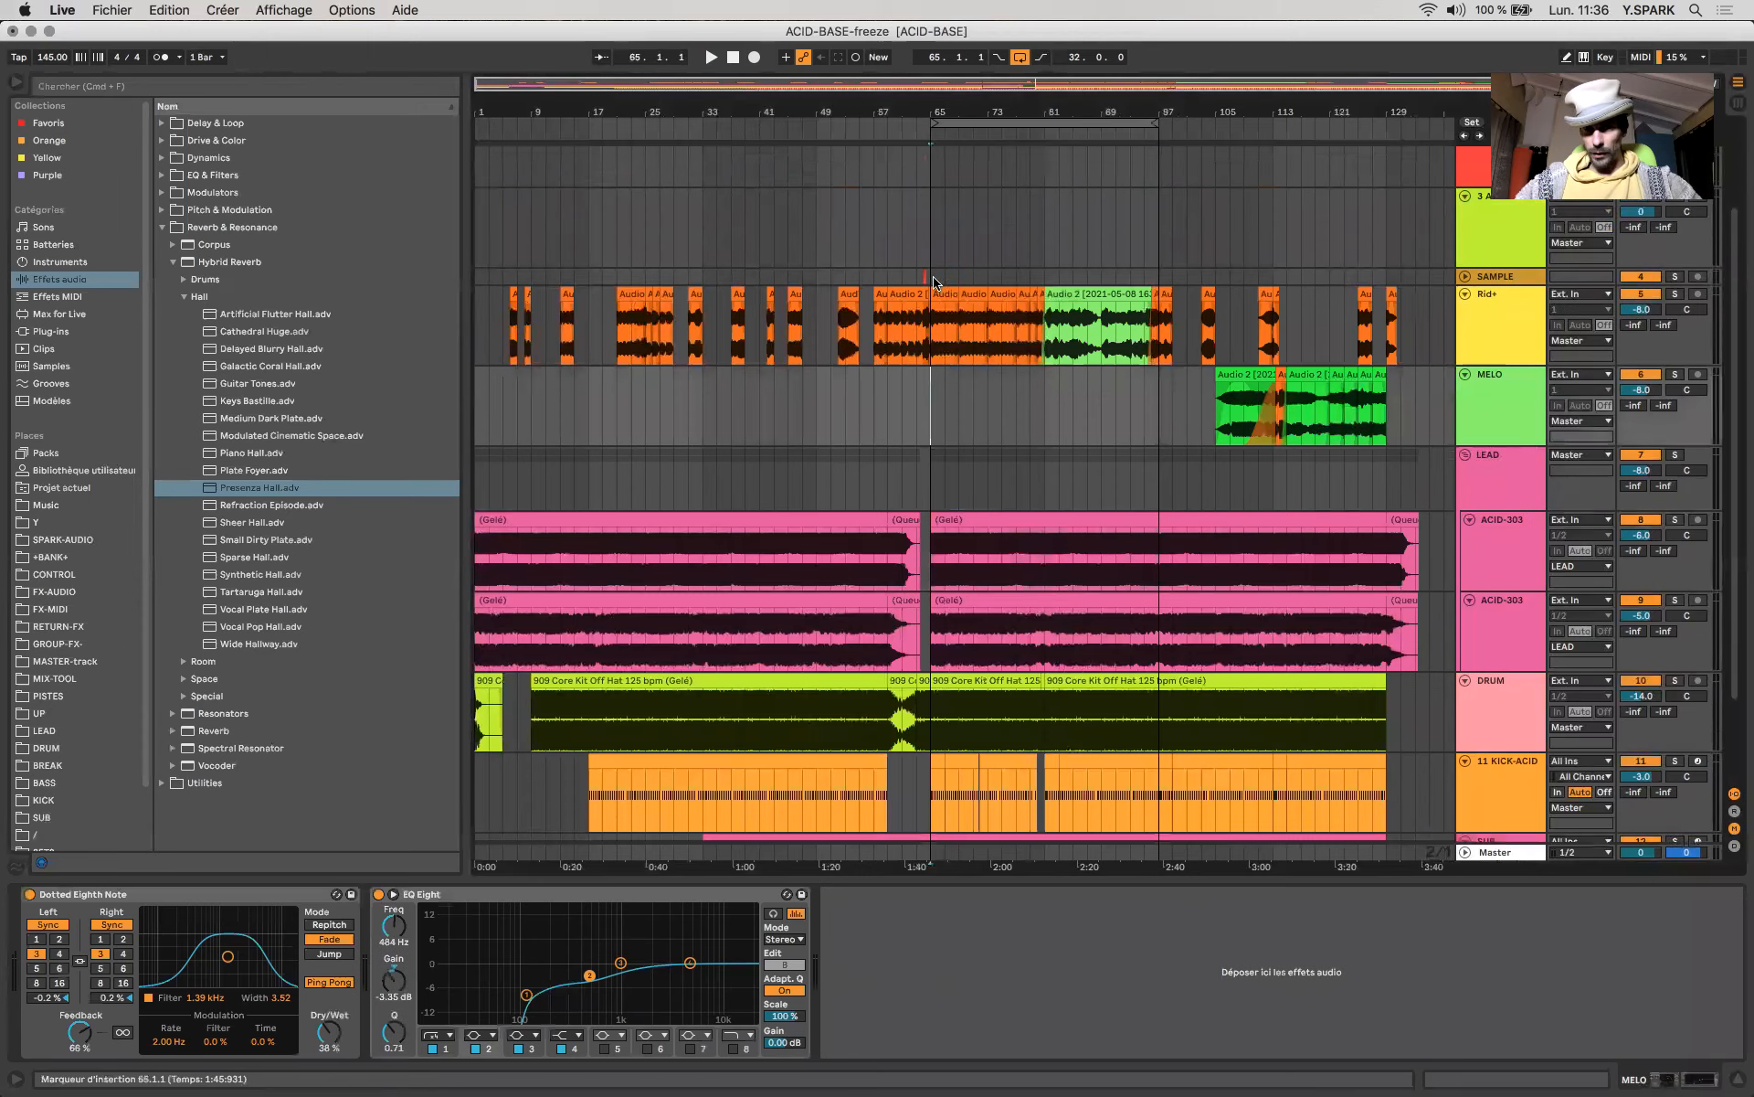
pyautogui.click(1675, 413)
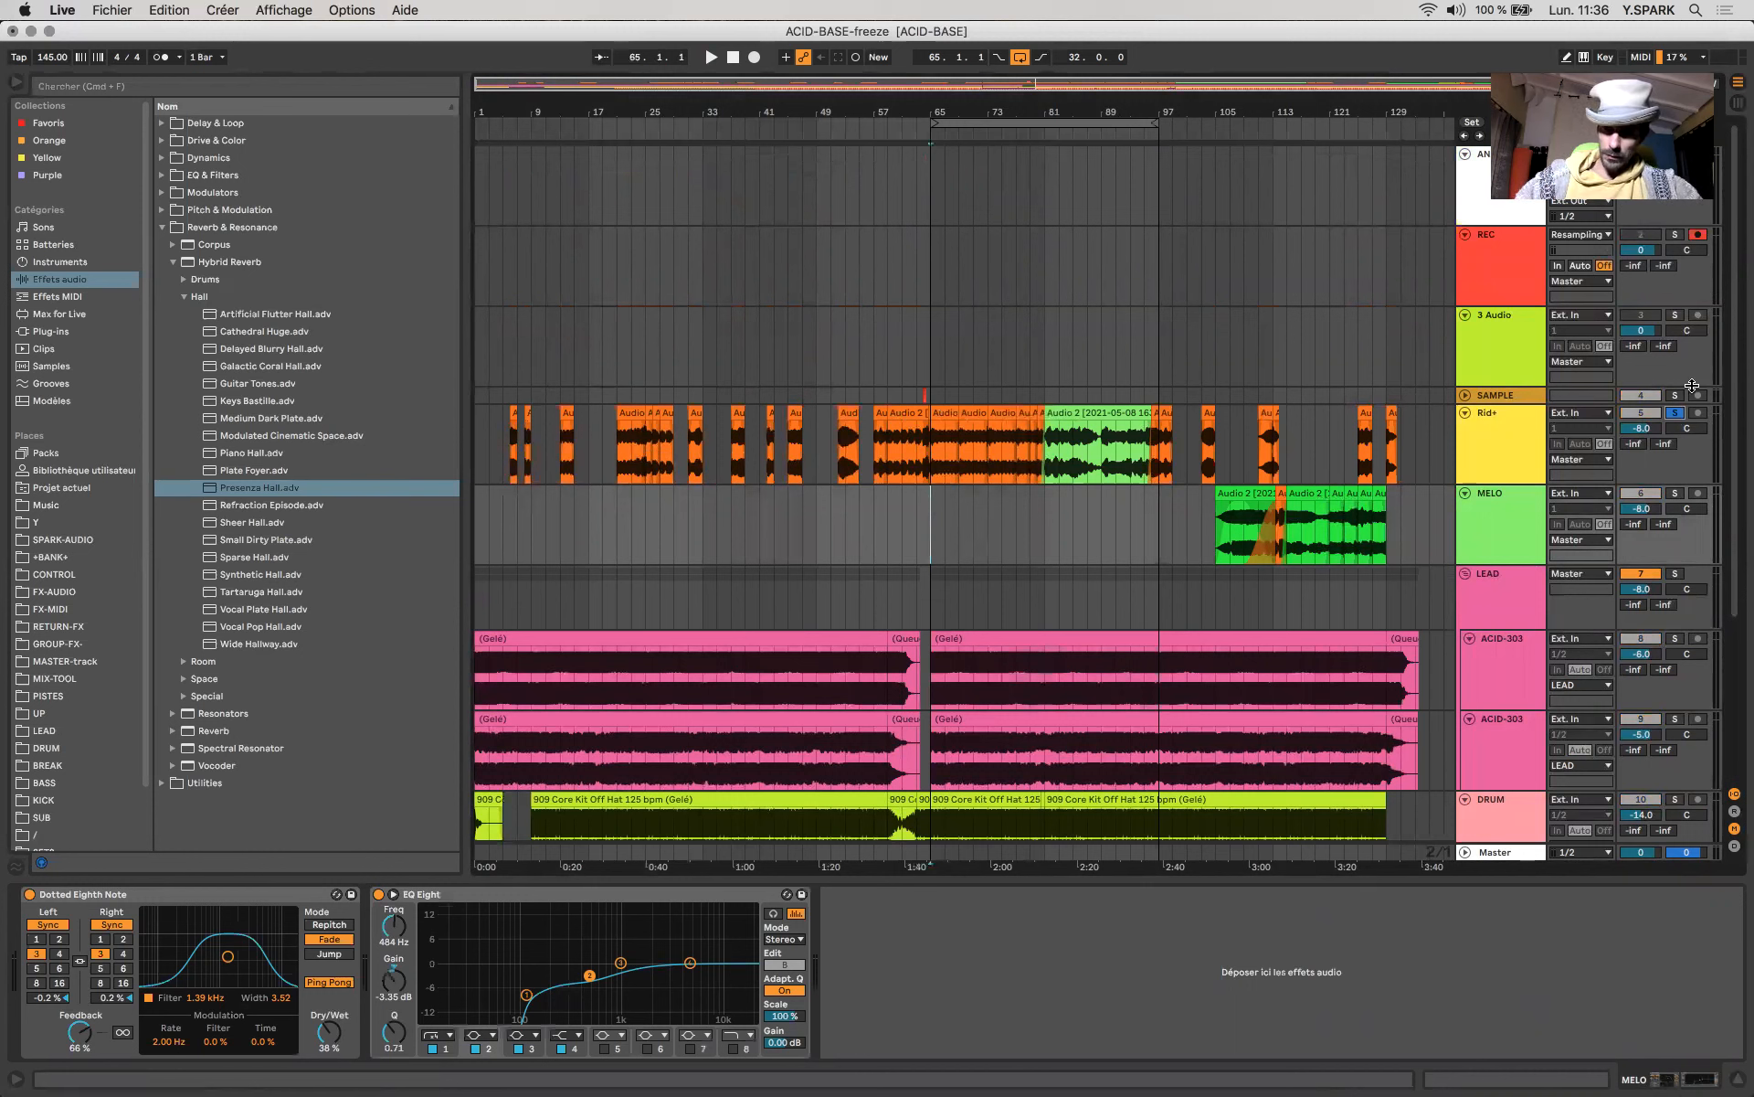
pyautogui.click(1675, 412)
pyautogui.click(1639, 574)
pyautogui.press('space')
pyautogui.scroll(-5, 941, 599)
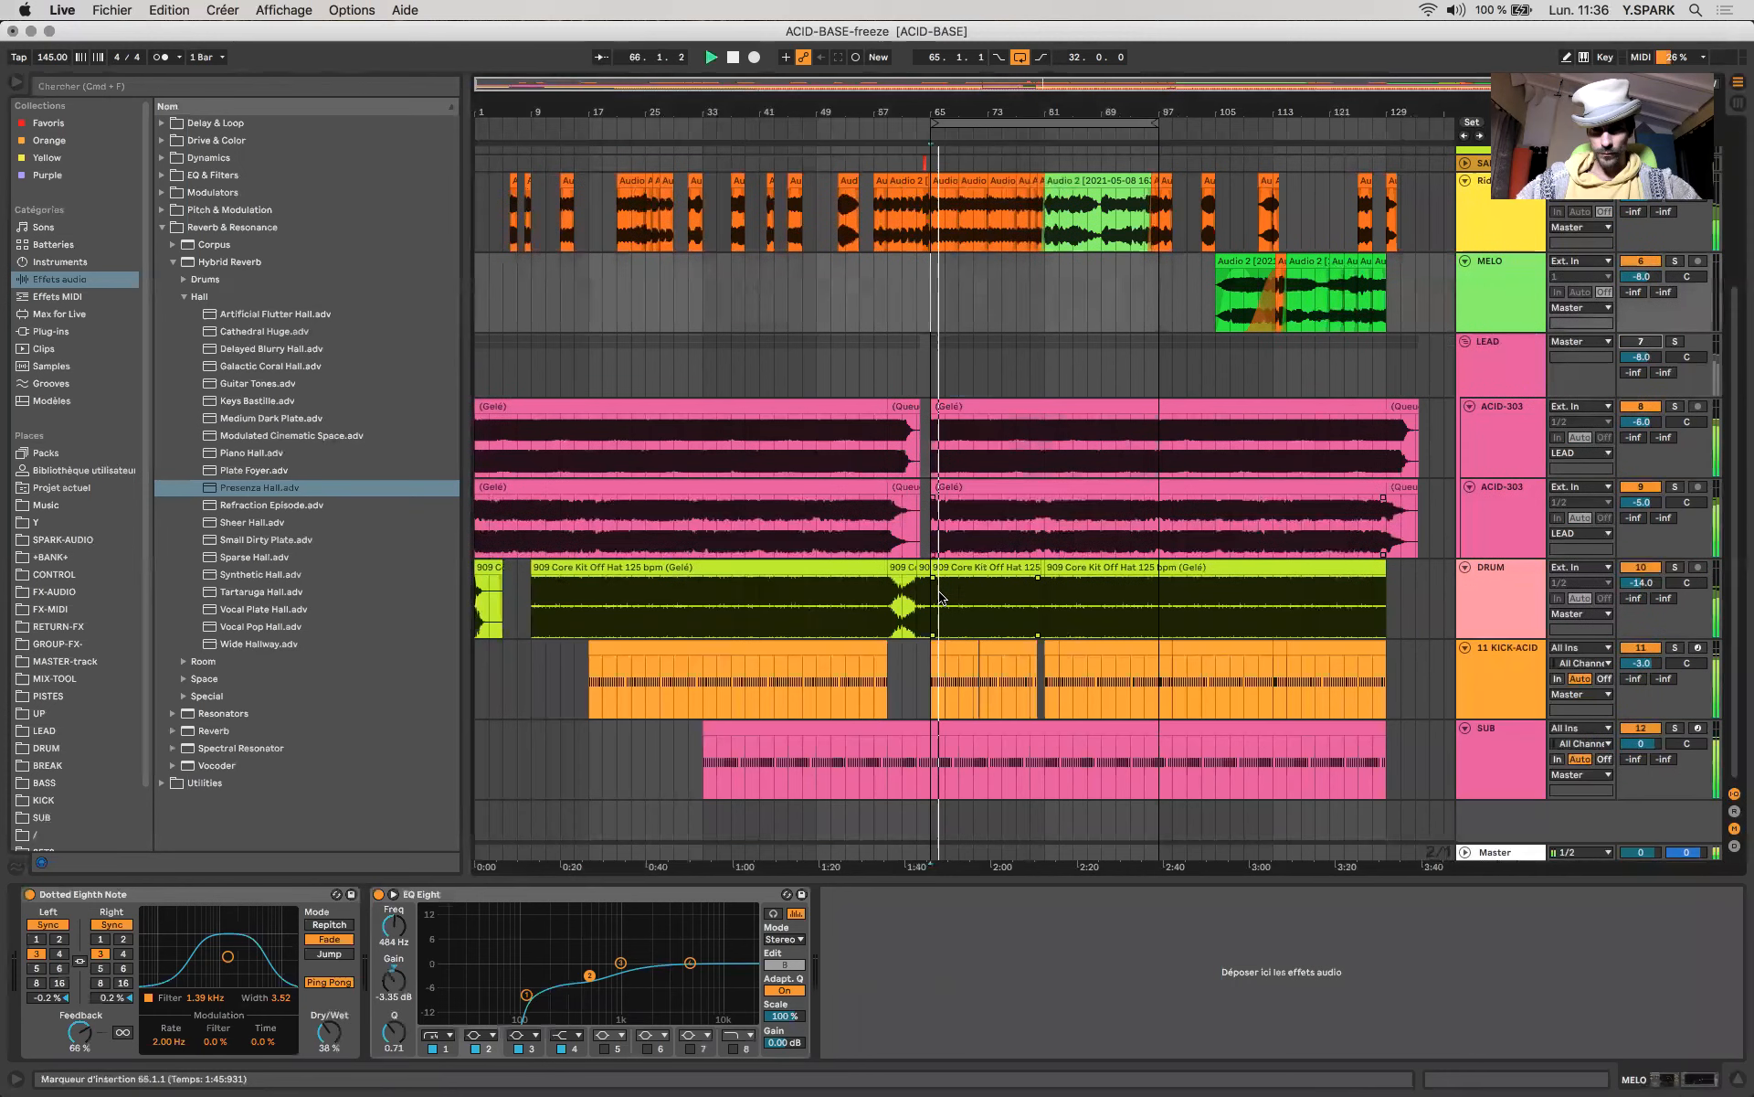
pyautogui.press('space')
# Play the arrangement from bar 57 to audition the transition into bar 65 with the LEAD group active.
pyautogui.click(901, 371)
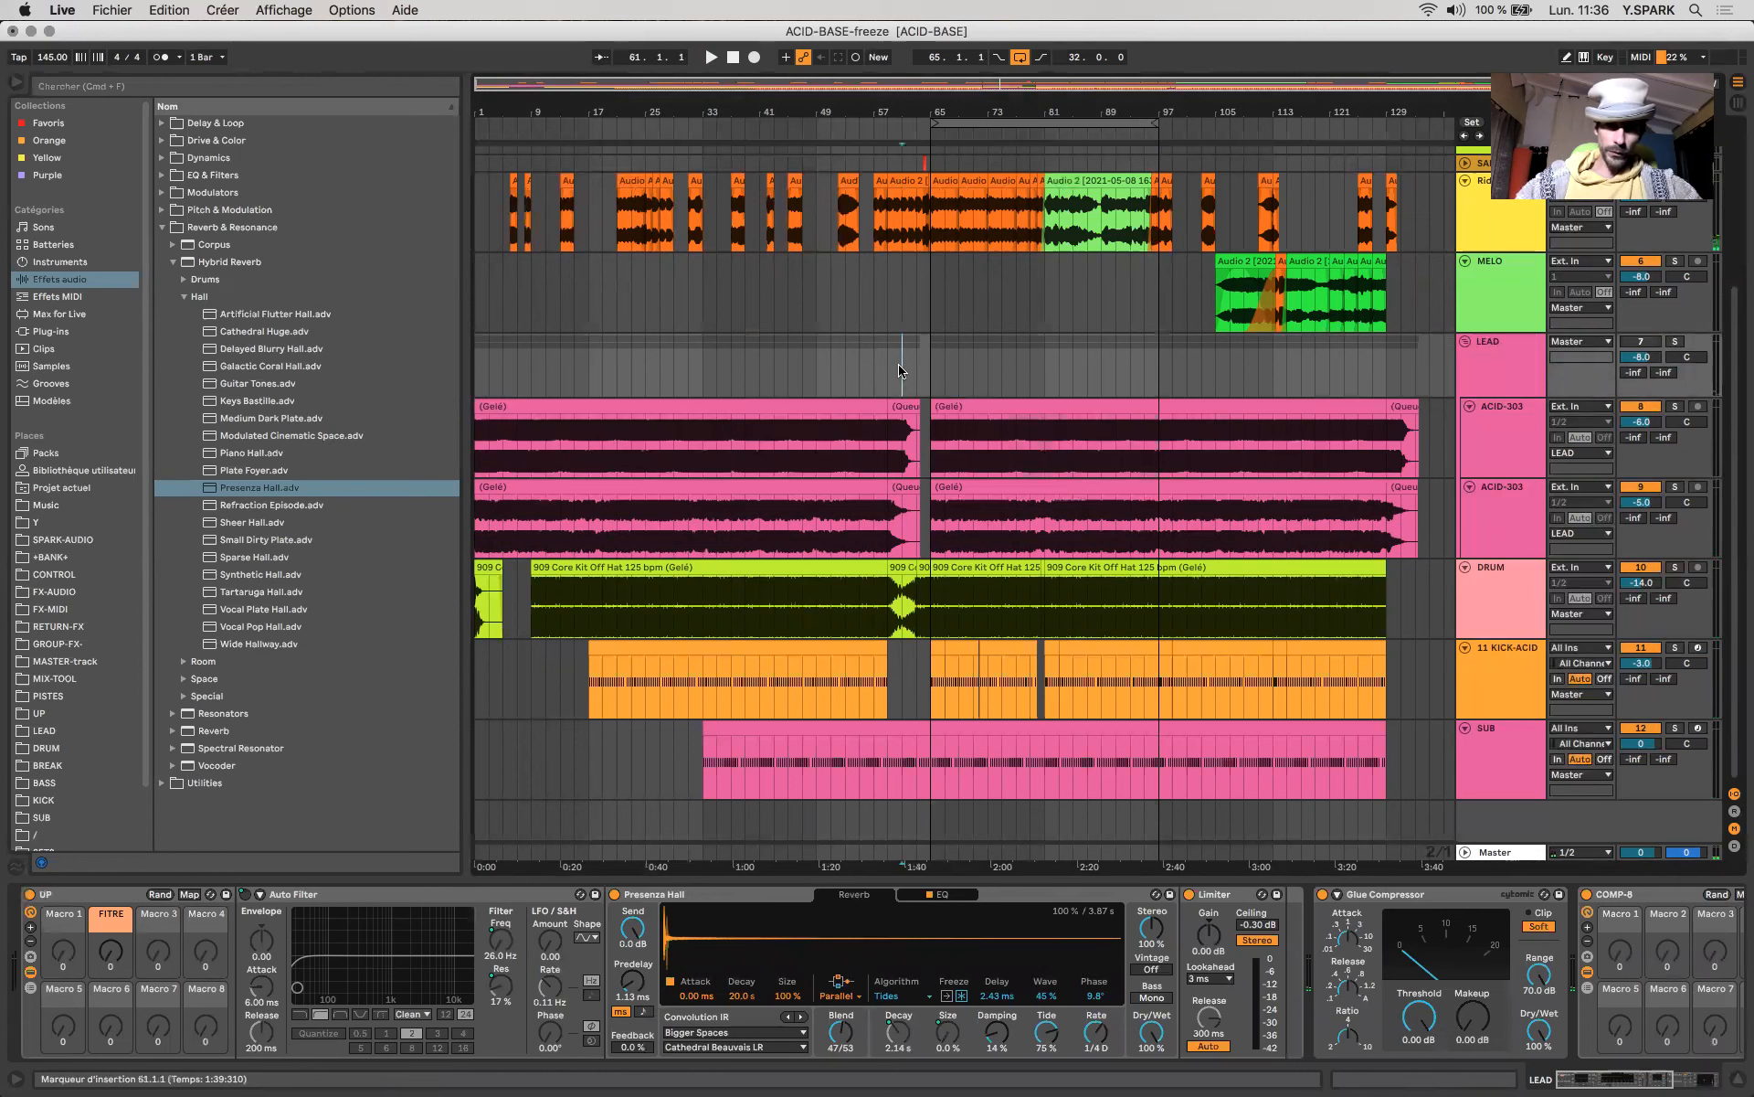
pyautogui.click(875, 358)
pyautogui.press('space')
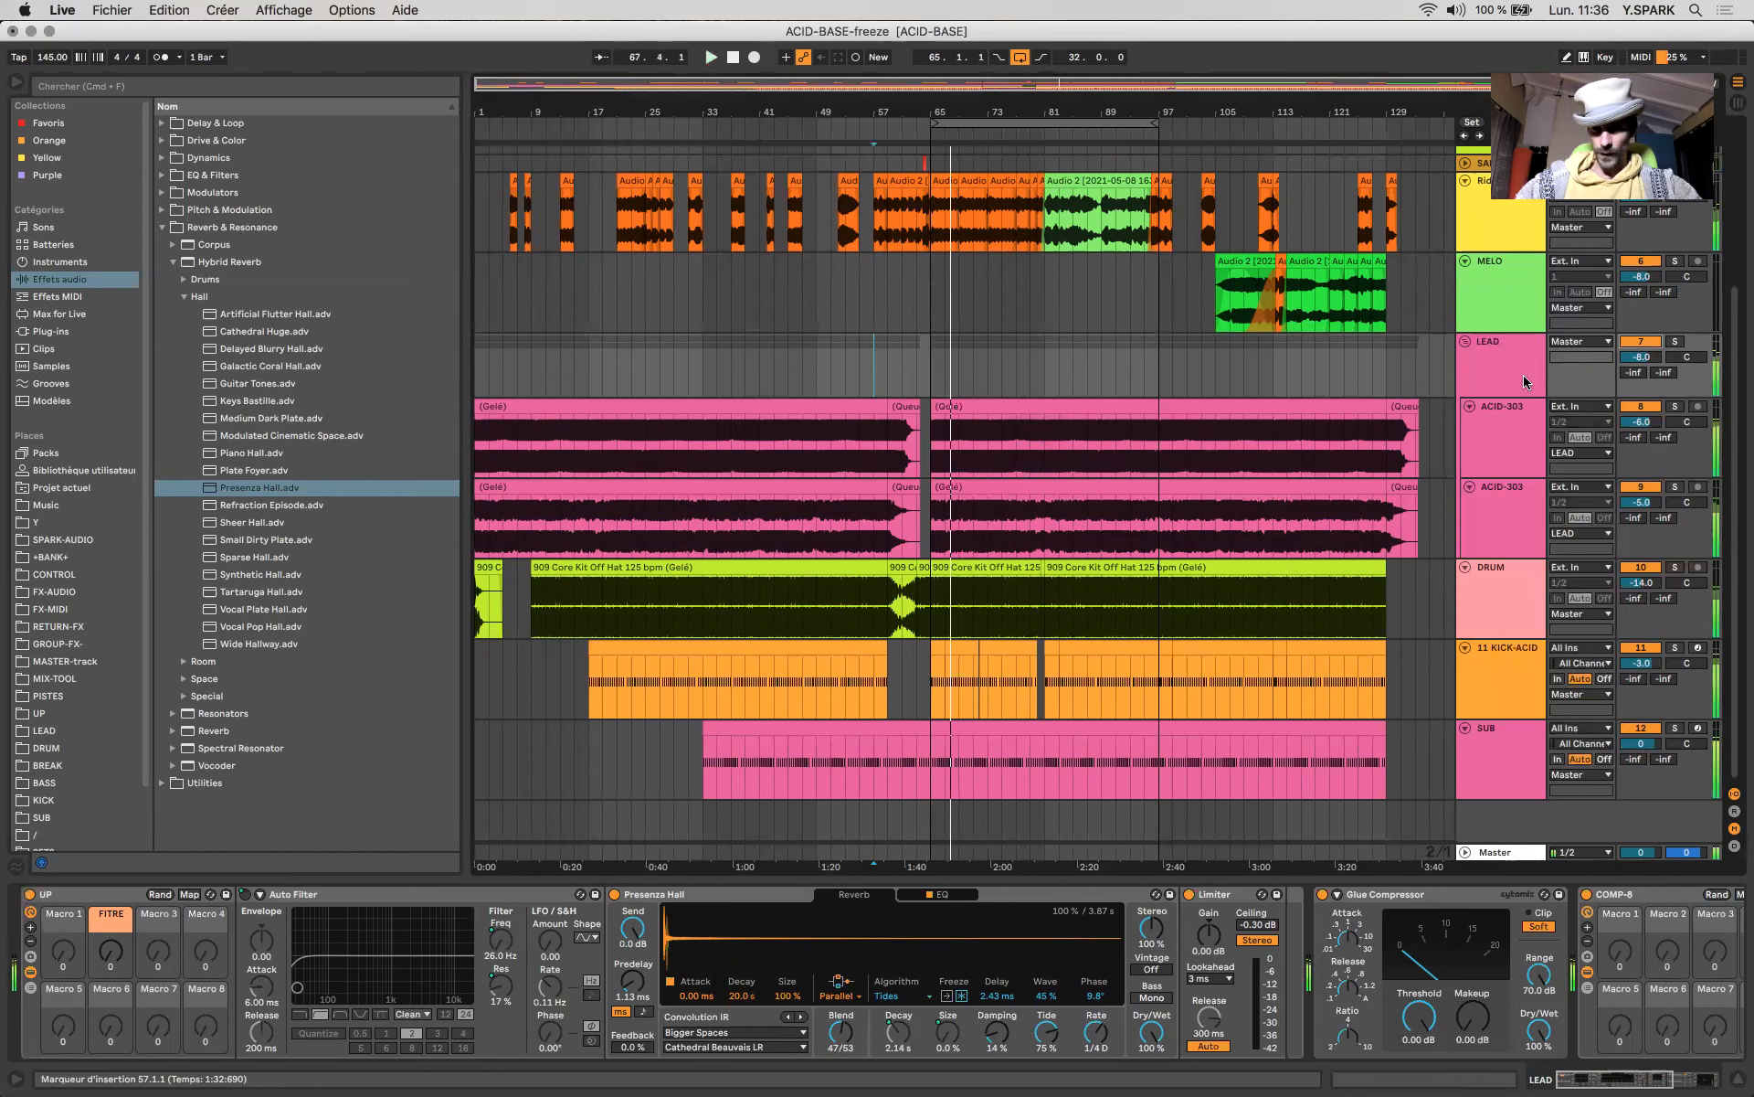
# Bypass the UP rack on the LEAD group and place the insertion marker at 65.1.1.
pyautogui.click(1475, 363)
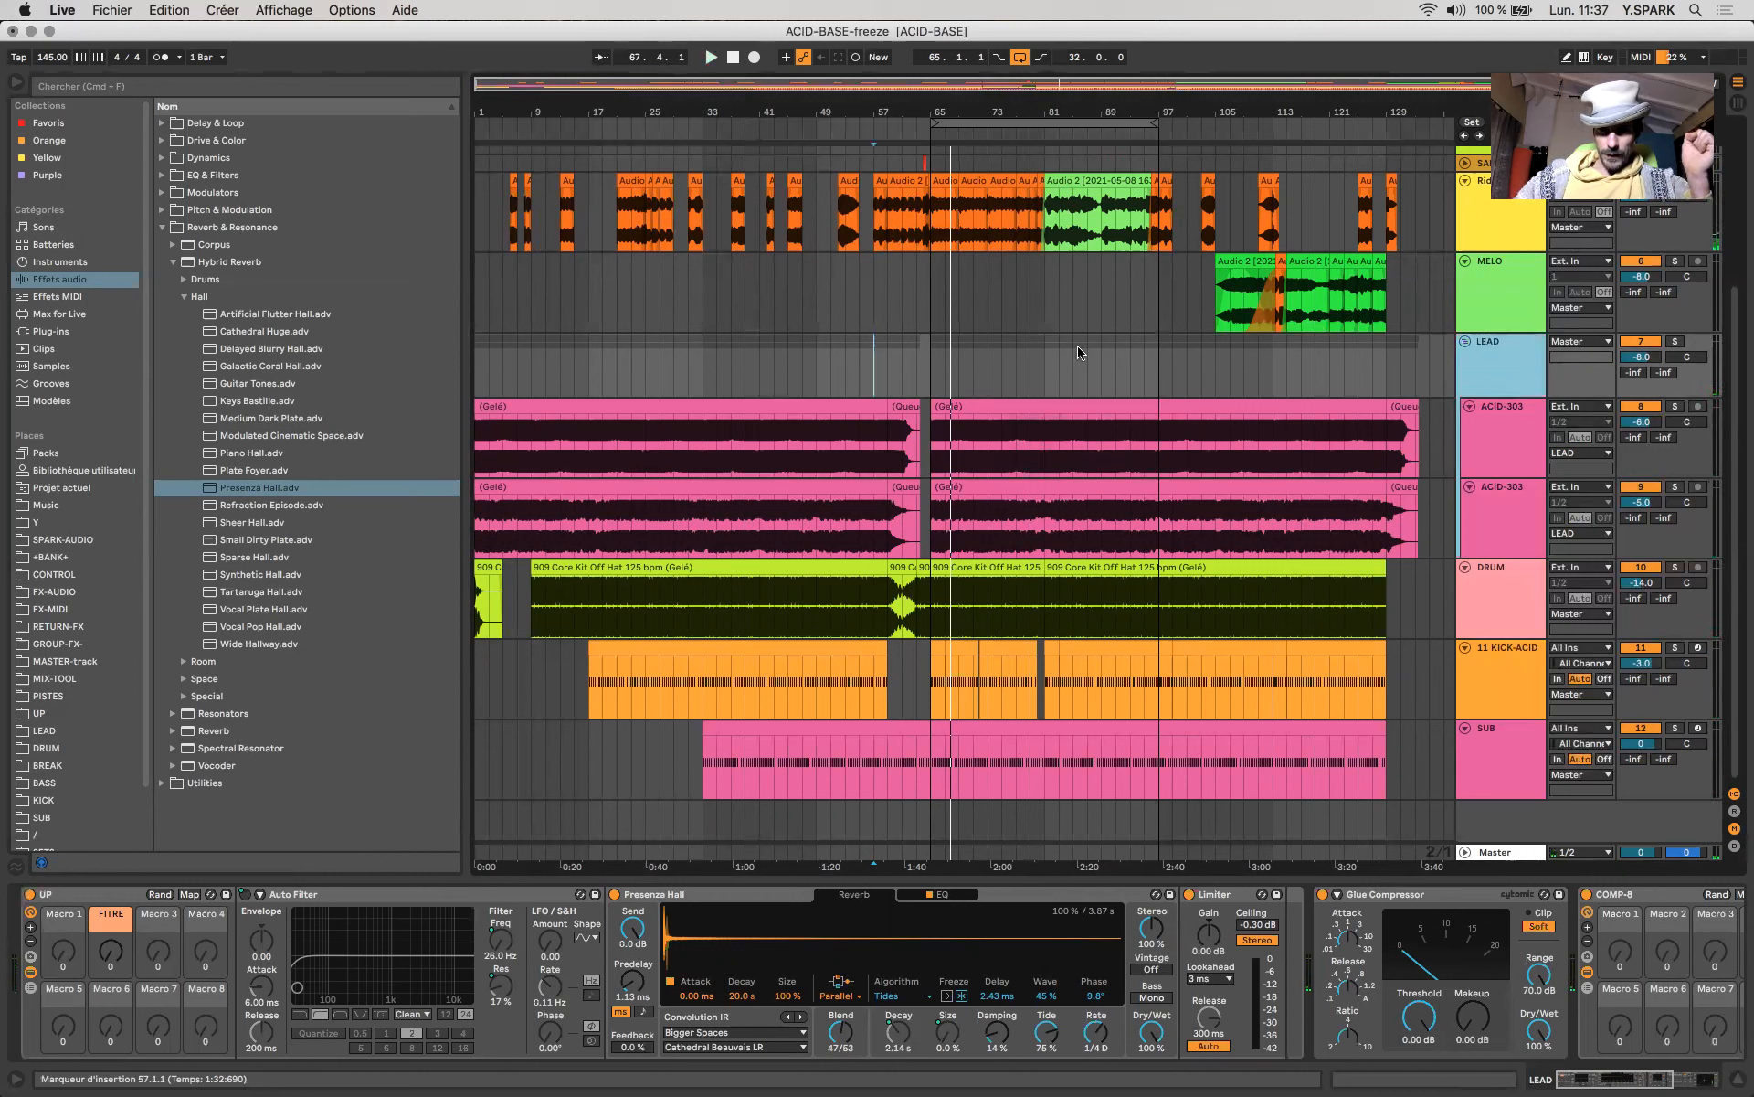
pyautogui.click(30, 895)
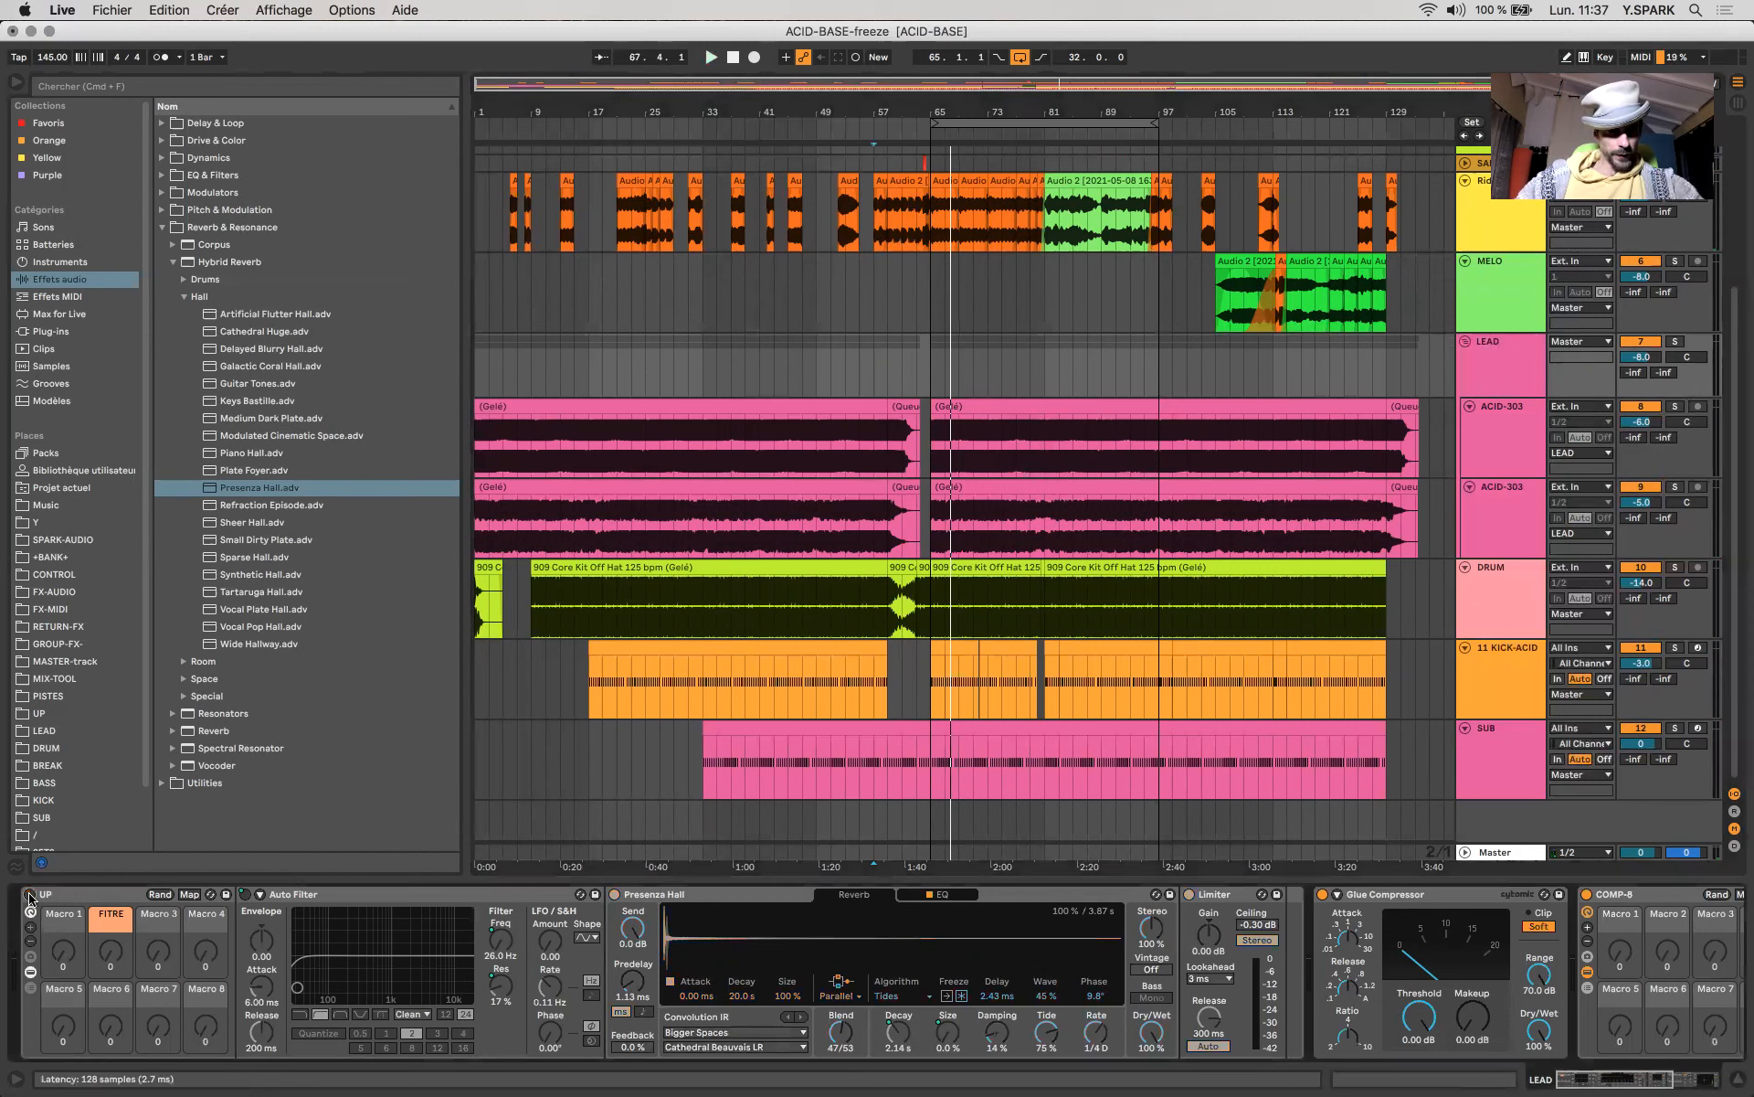
pyautogui.click(933, 358)
pyautogui.moveTo(934, 432); pyautogui.dragTo(1147, 514)
pyautogui.moveTo(932, 368)
pyautogui.mouseDown()
pyautogui.moveTo(1140, 384)
pyautogui.moveTo(1329, 457)
pyautogui.moveTo(1383, 507)
pyautogui.mouseUp()
pyautogui.click(941, 364)
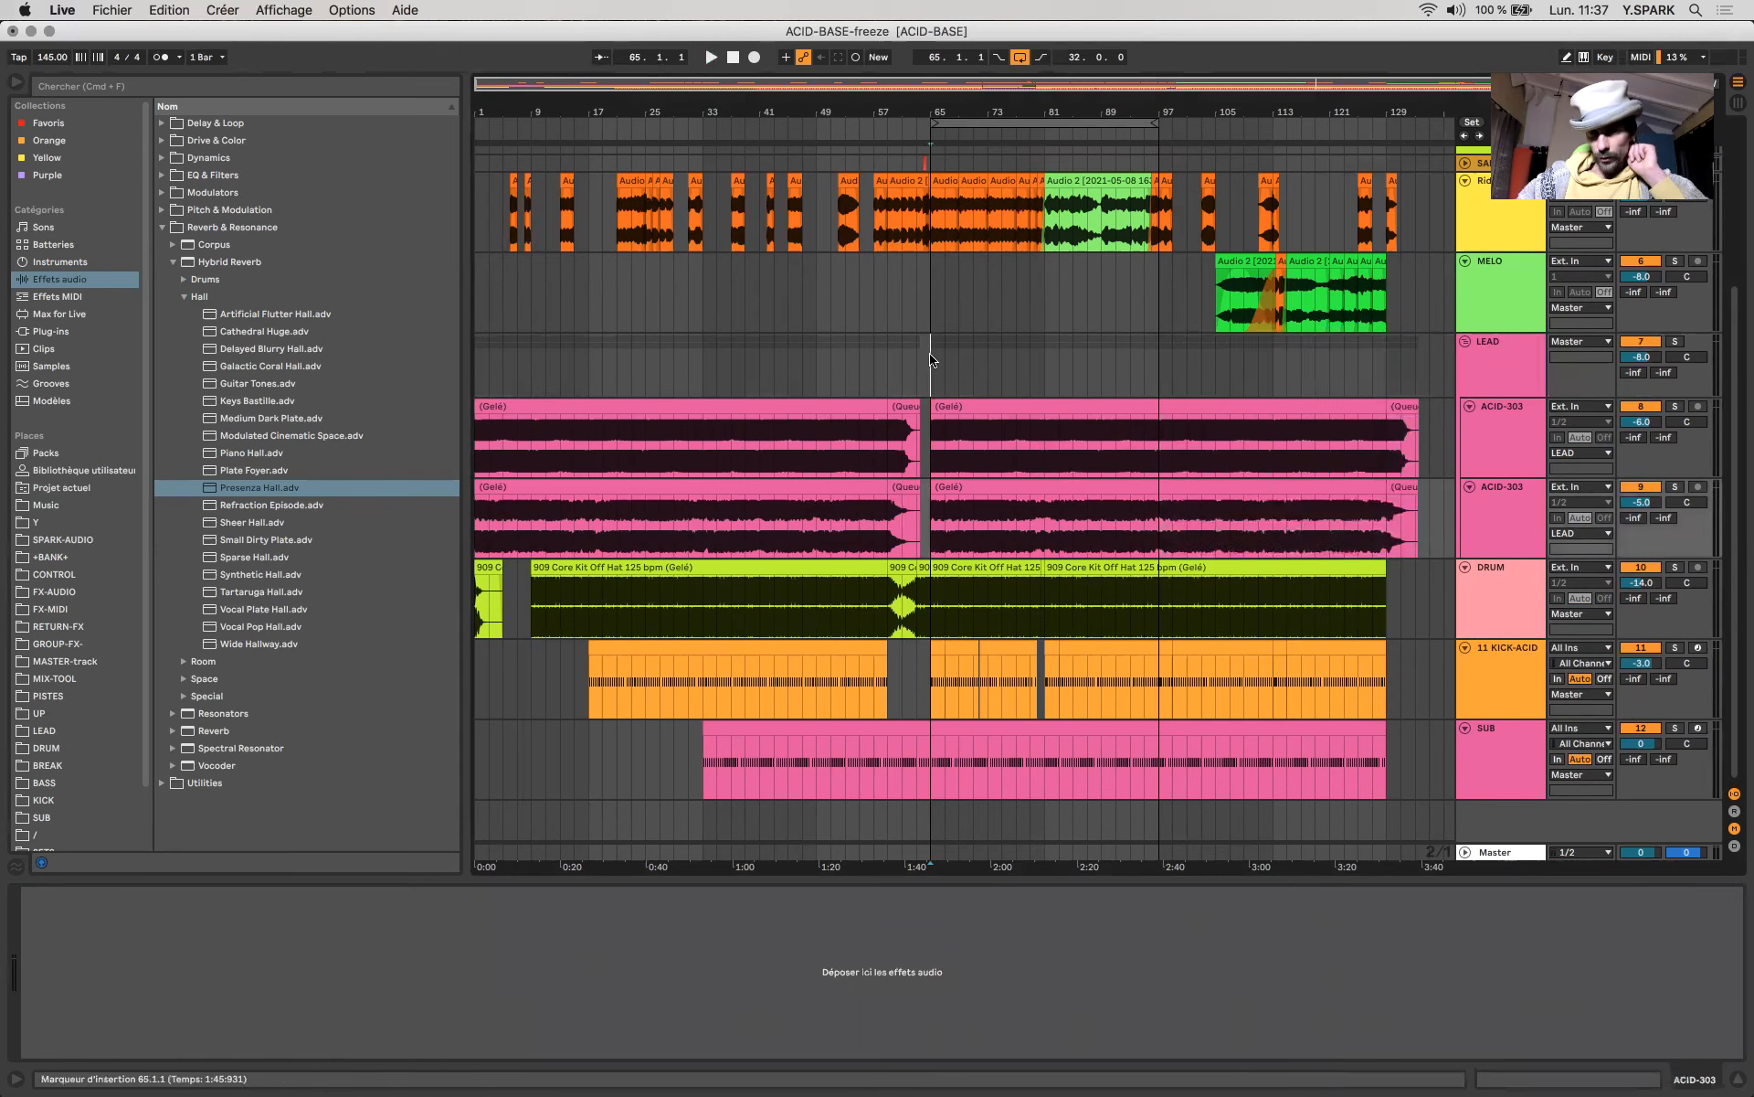
# Audition the LEAD group without the UP rack, first soloed and then switched on and off within the full mix.
pyautogui.click(1675, 343)
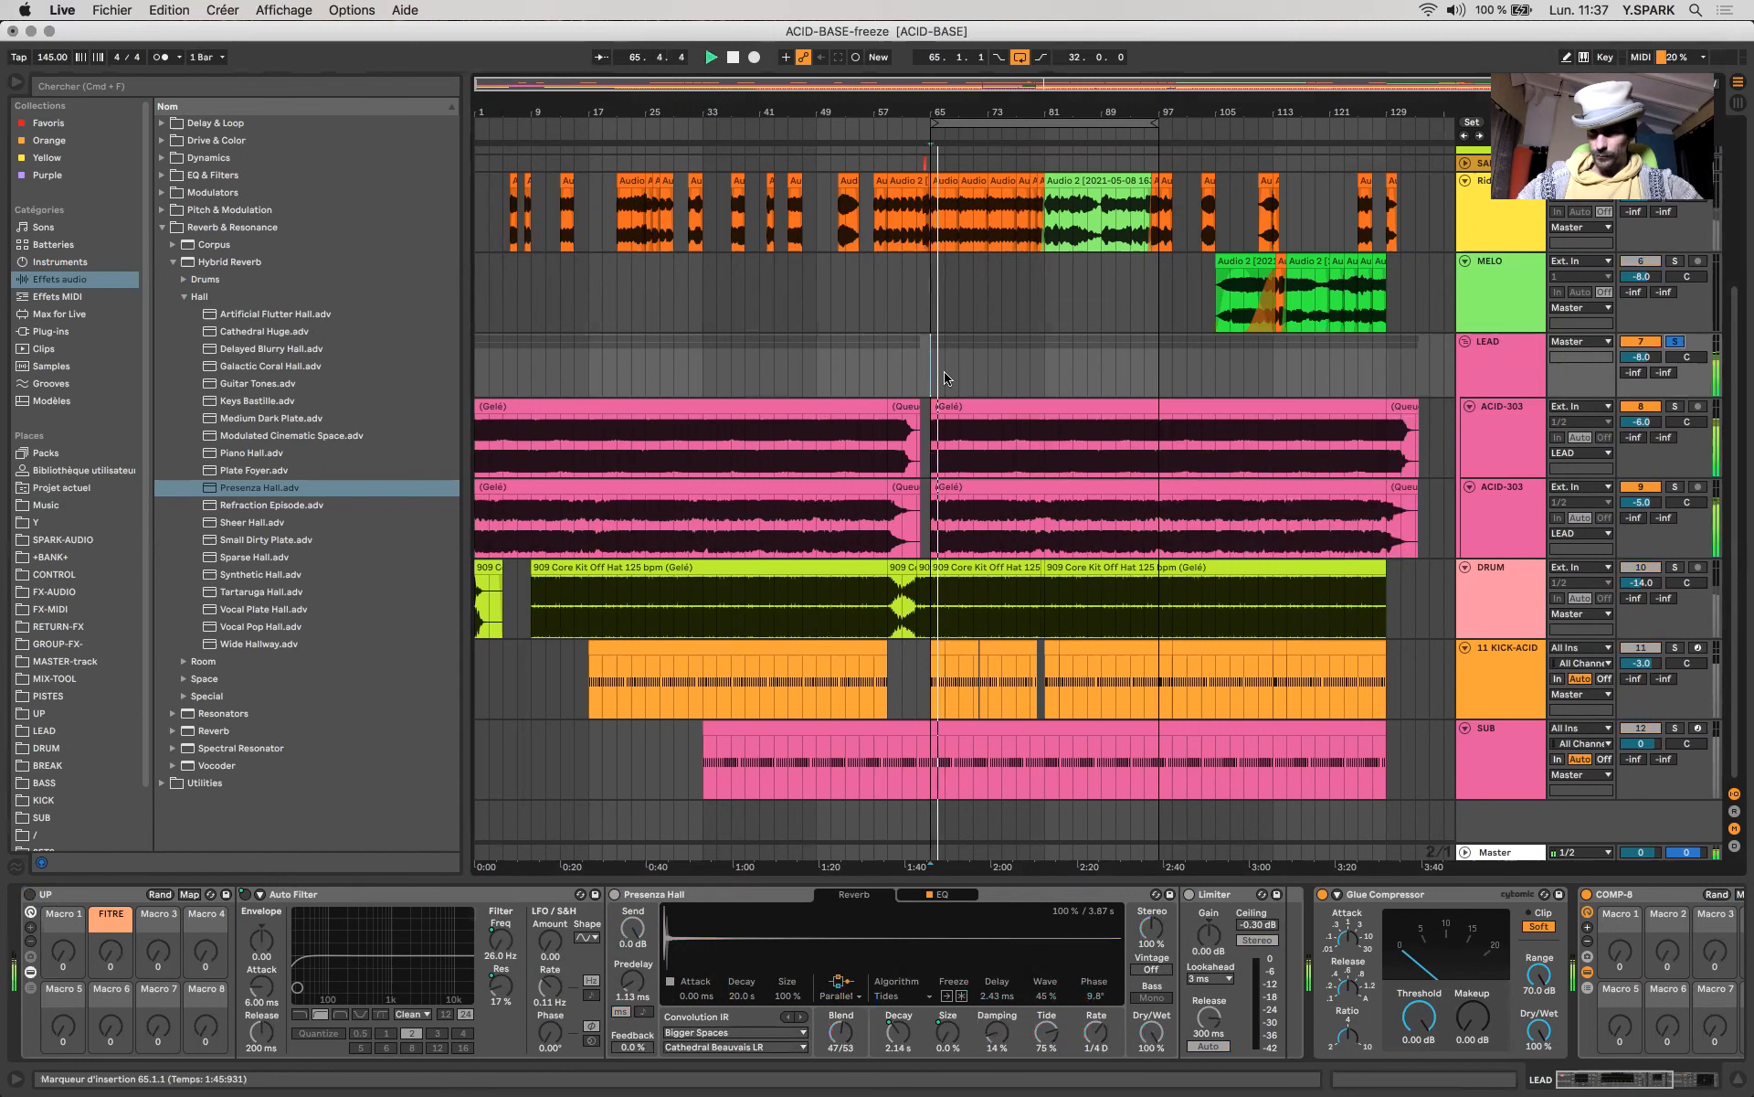
pyautogui.click(1678, 342)
pyautogui.click(1642, 343)
pyautogui.click(1640, 343)
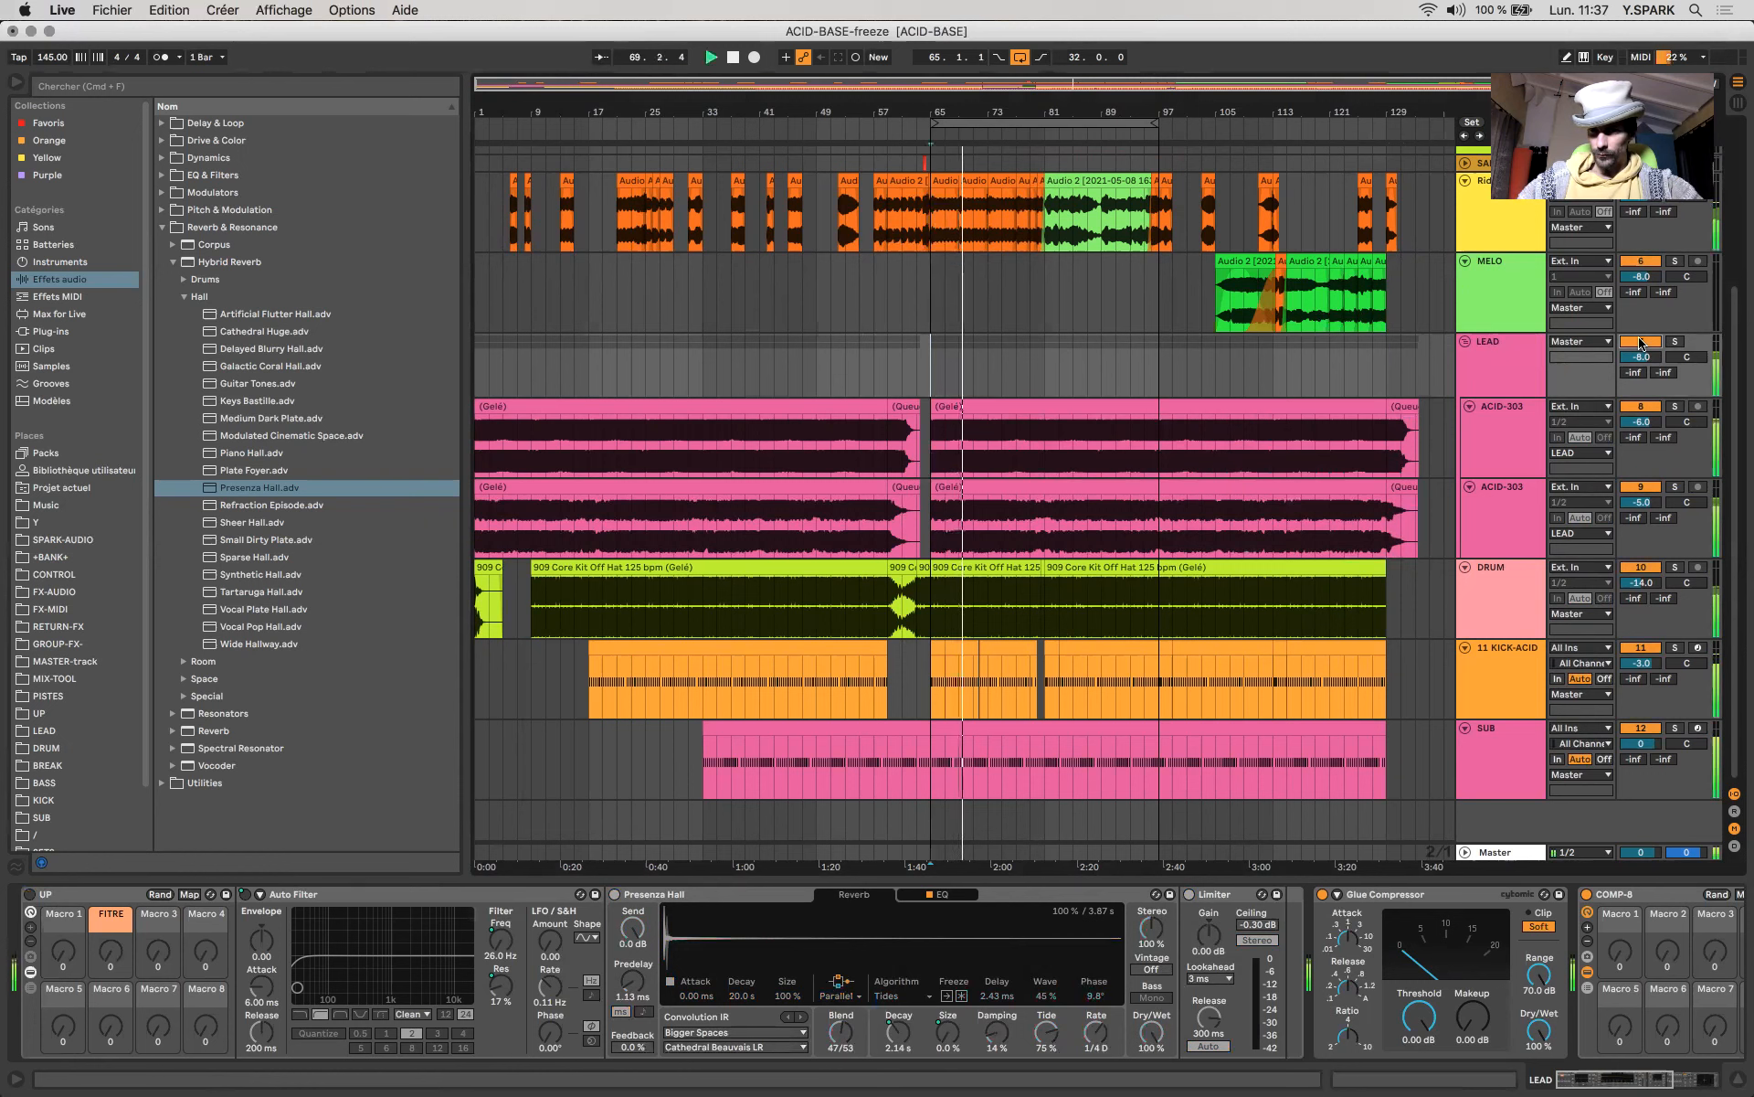
pyautogui.click(1640, 342)
pyautogui.press('space')
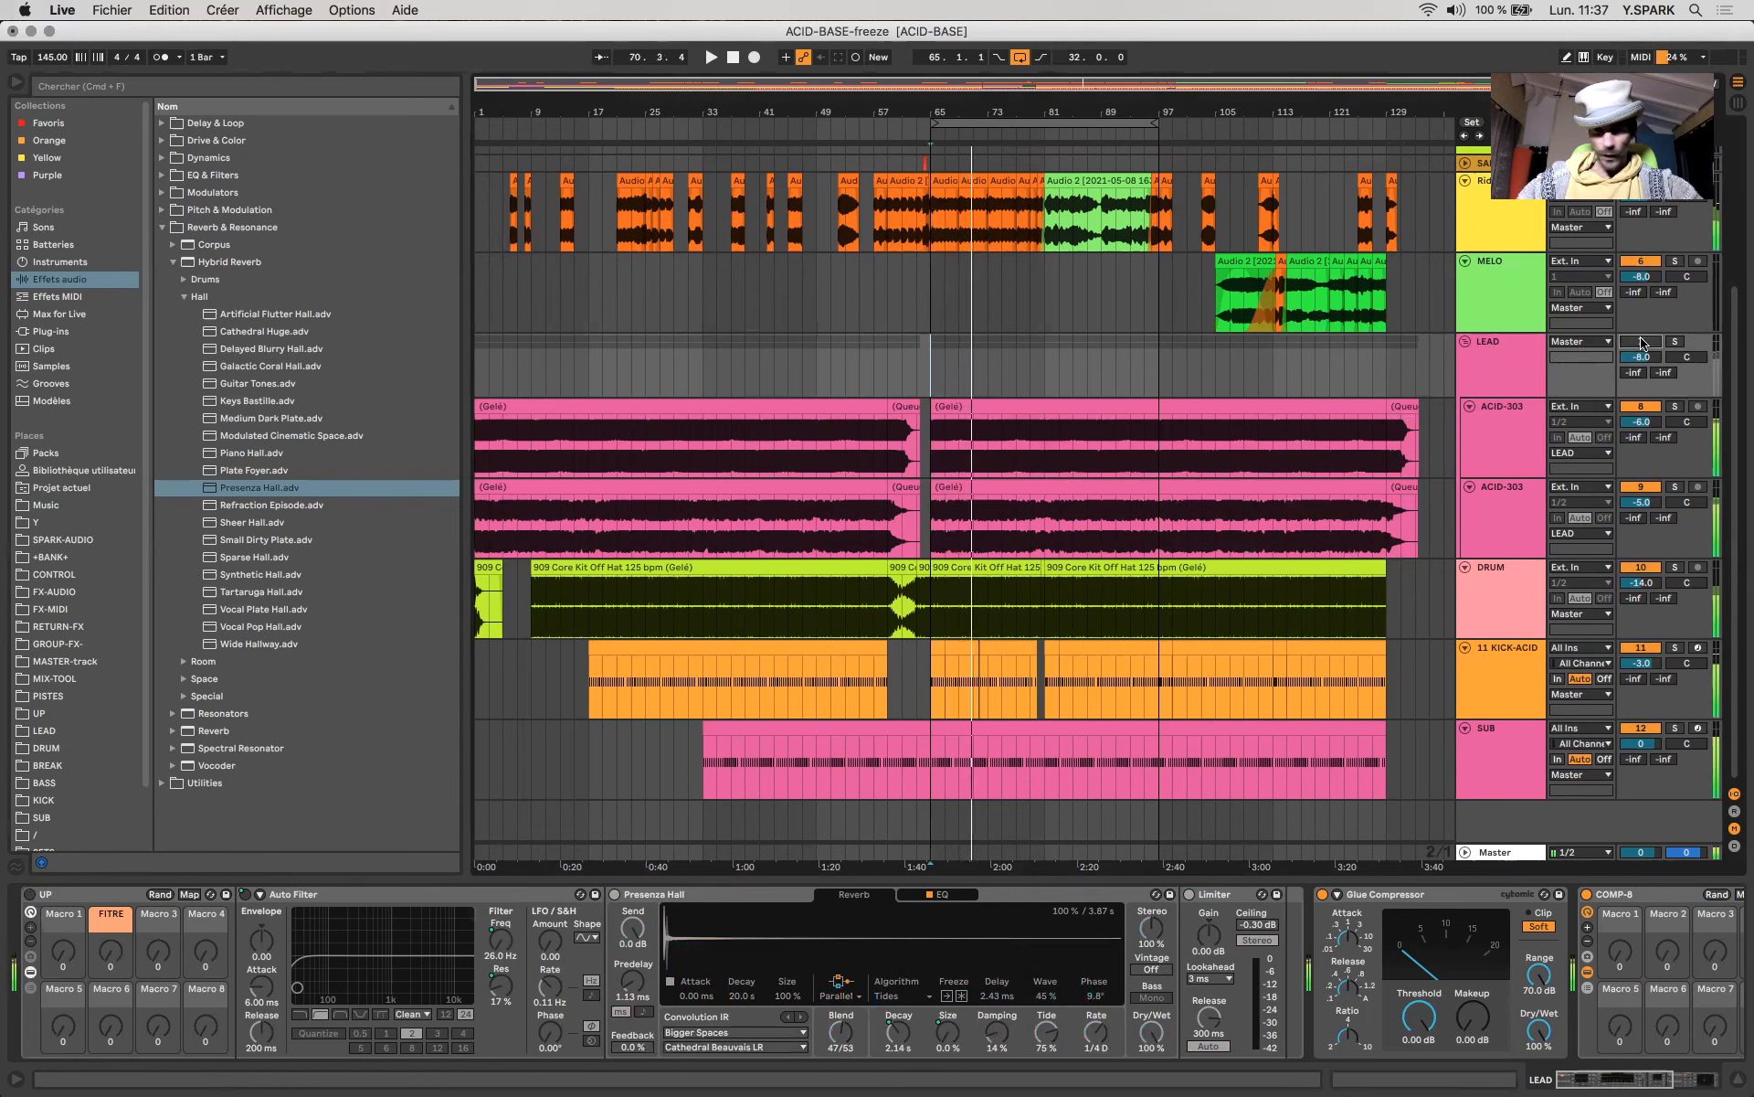
pyautogui.click(1640, 341)
# Turn the UP rack back on and map the Limiter's on/off switch to the FITRE macro.
pyautogui.click(929, 361)
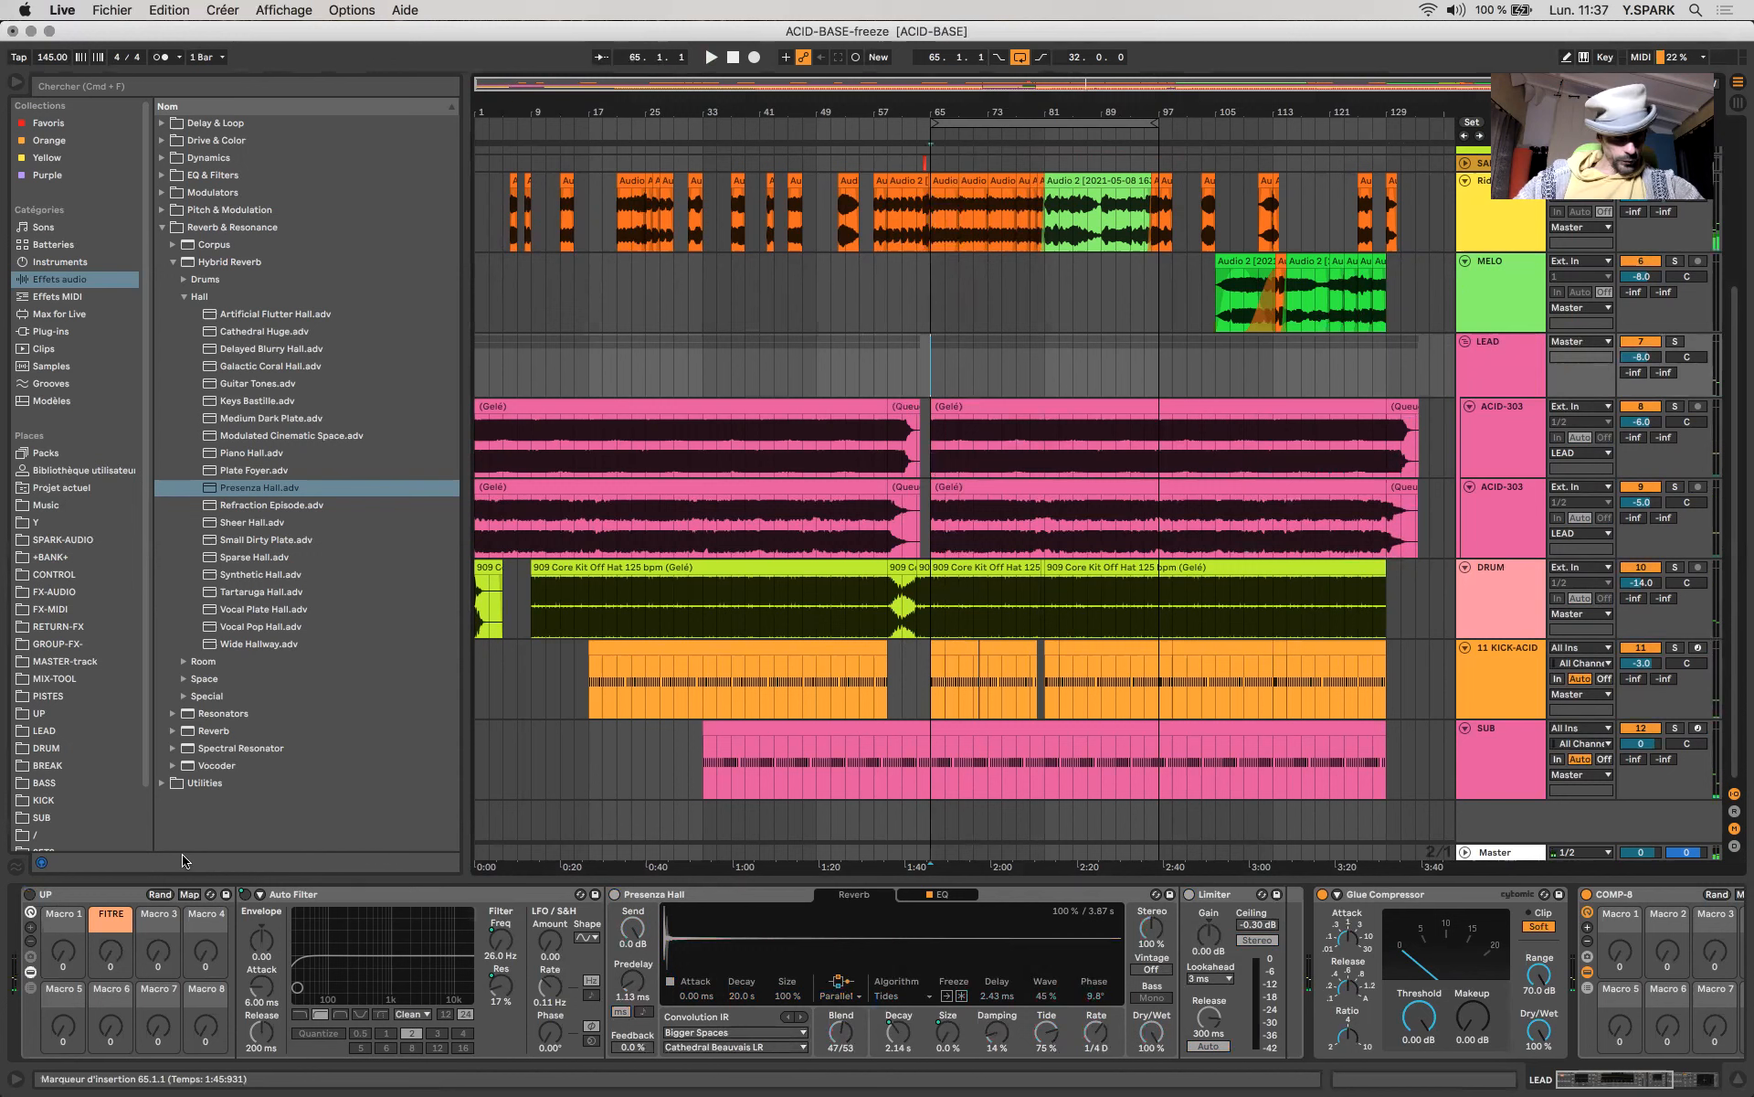
pyautogui.click(30, 894)
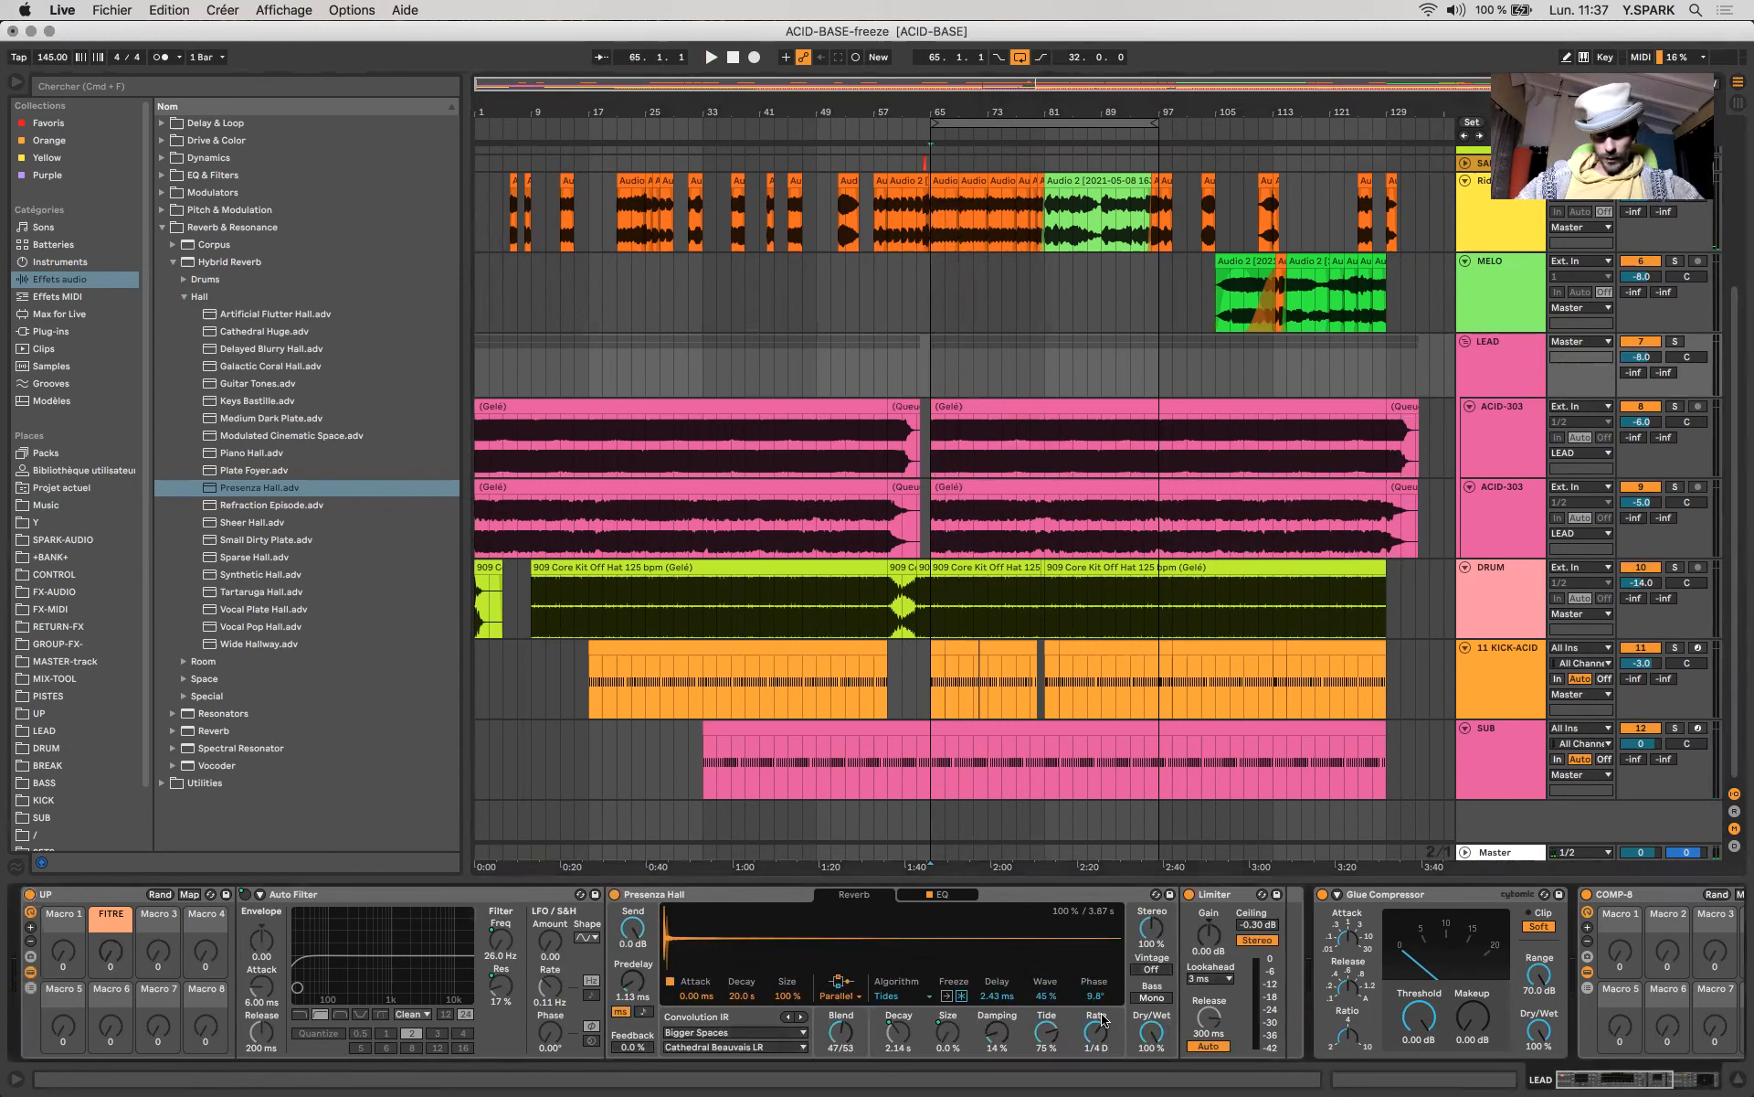
pyautogui.click(695, 904)
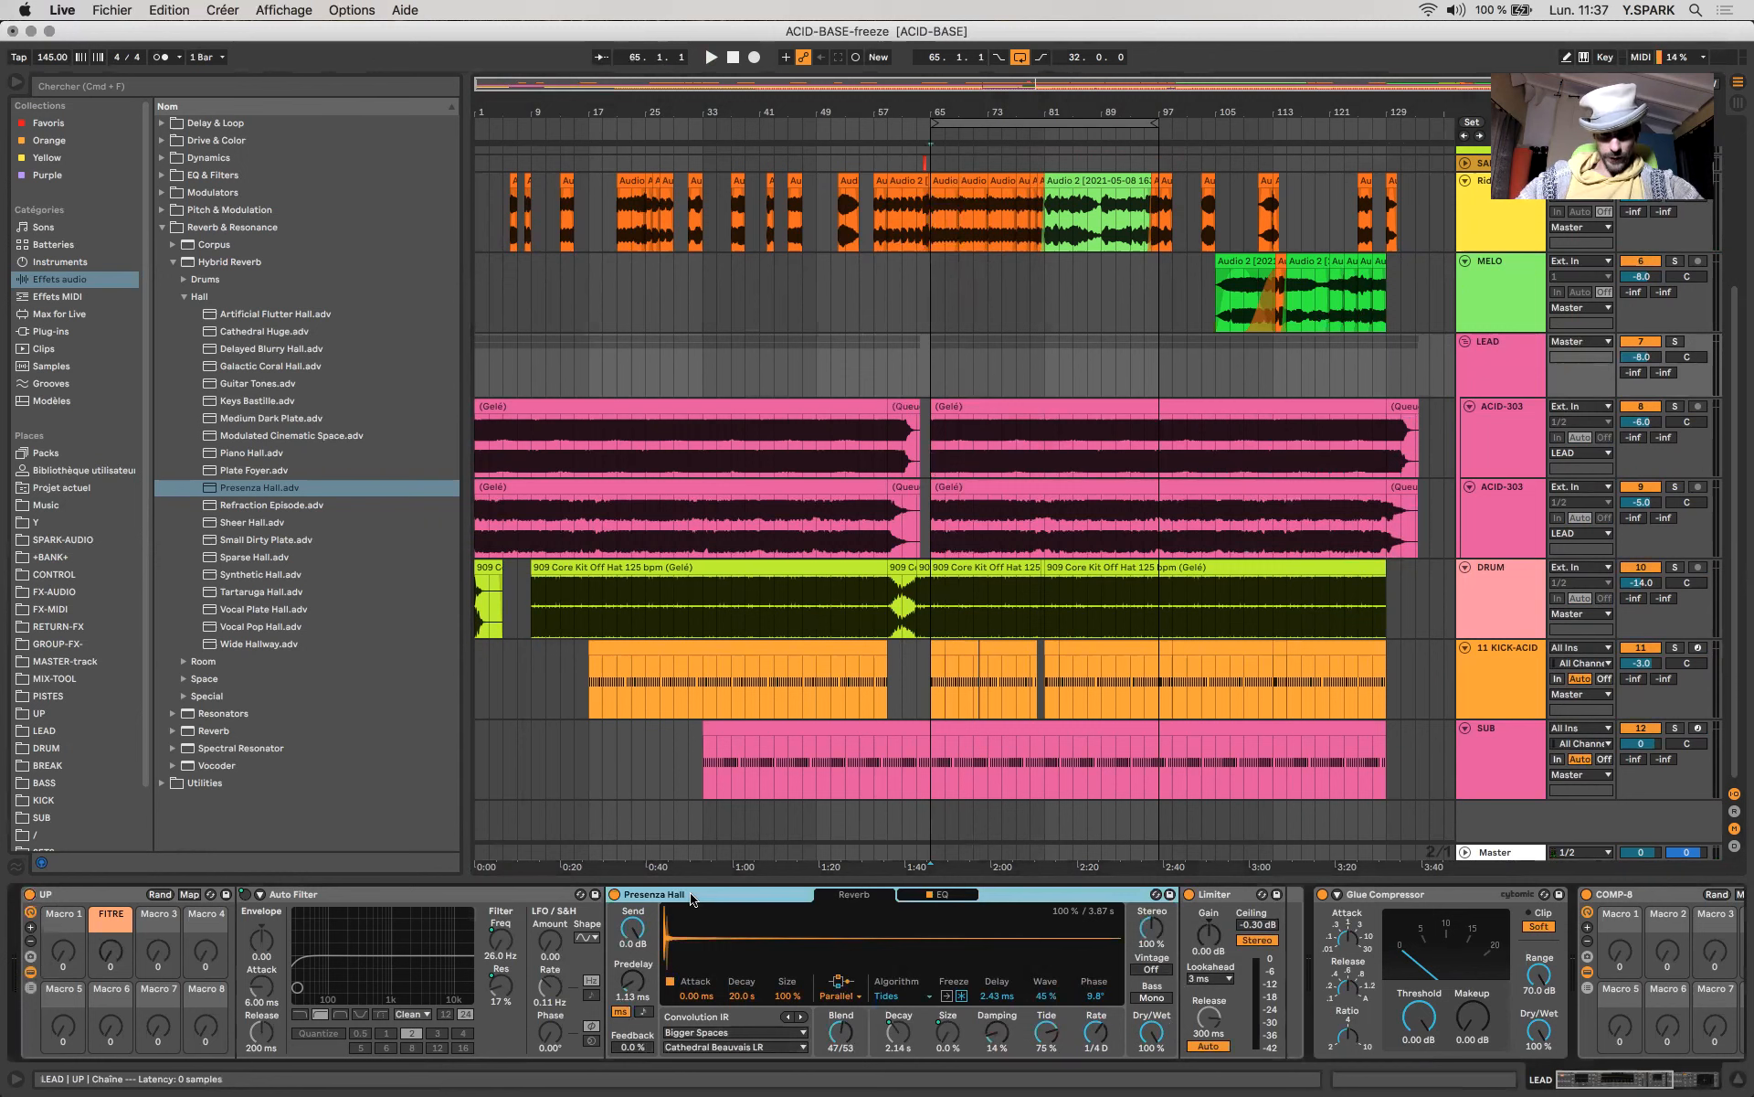
pyautogui.rightClick(1187, 896)
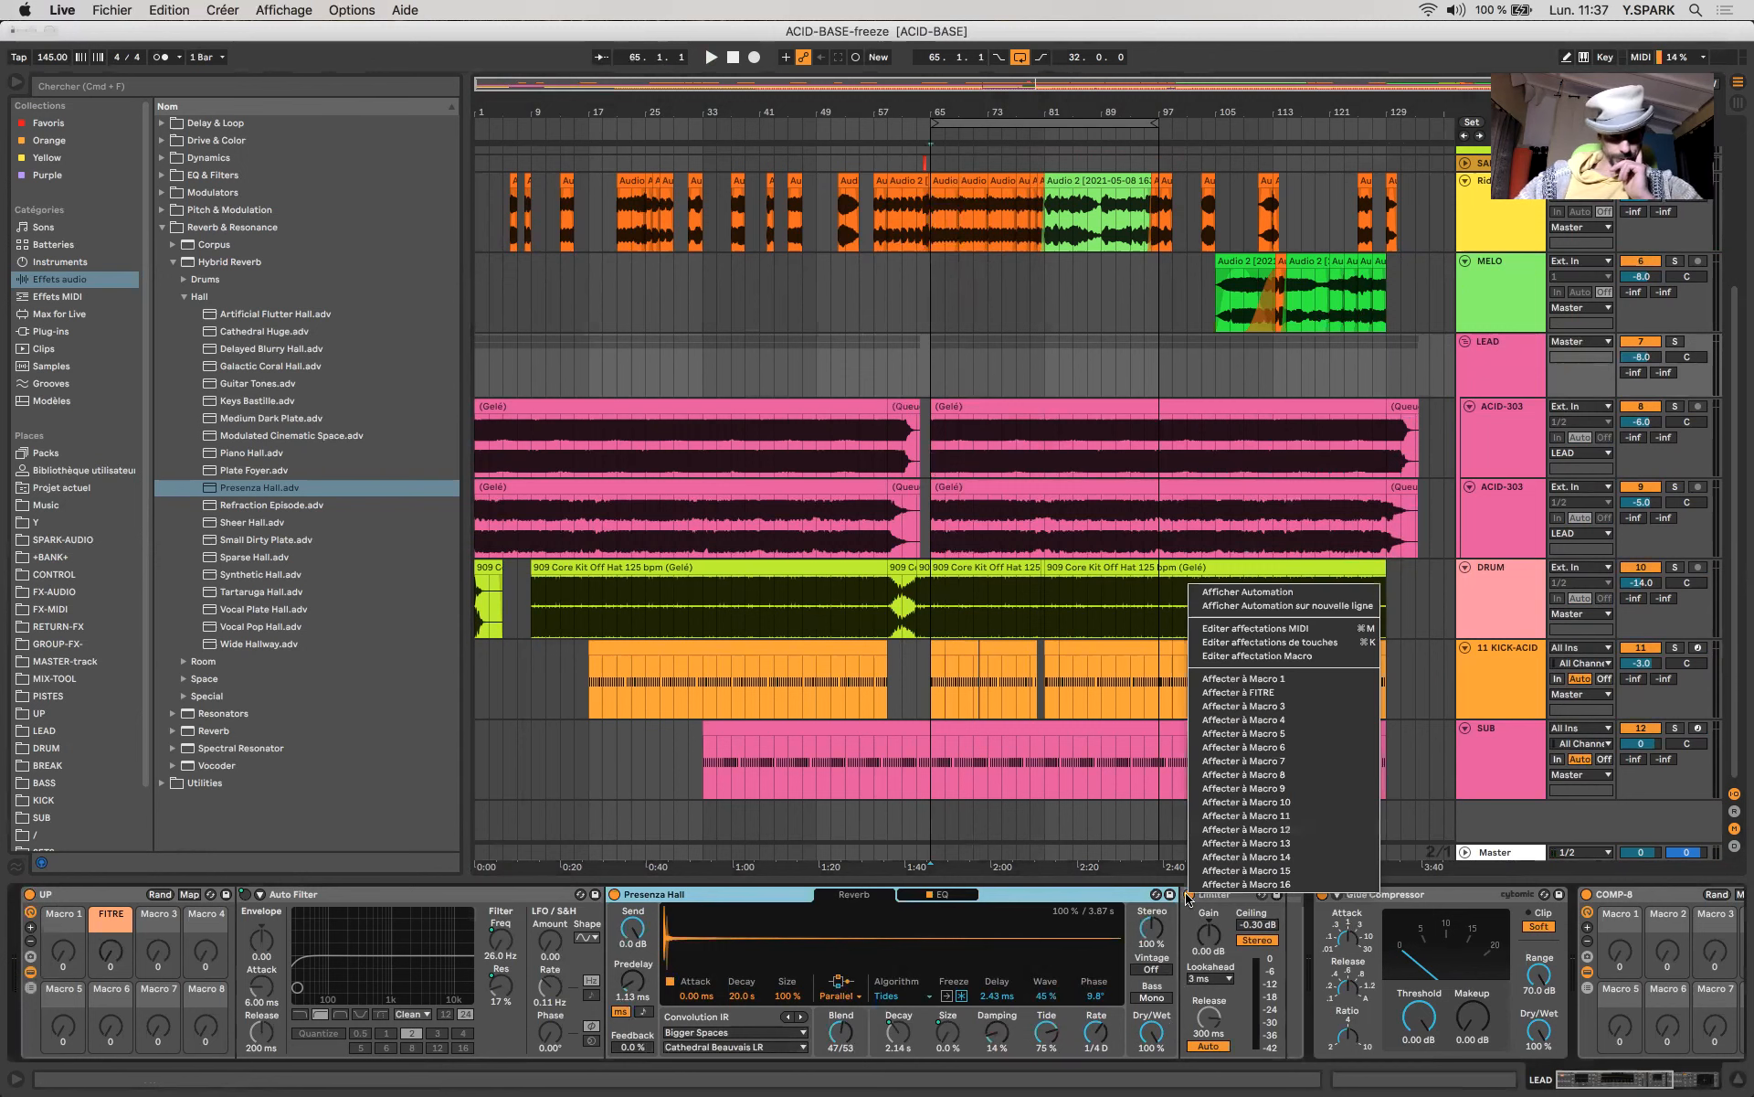
pyautogui.click(1298, 696)
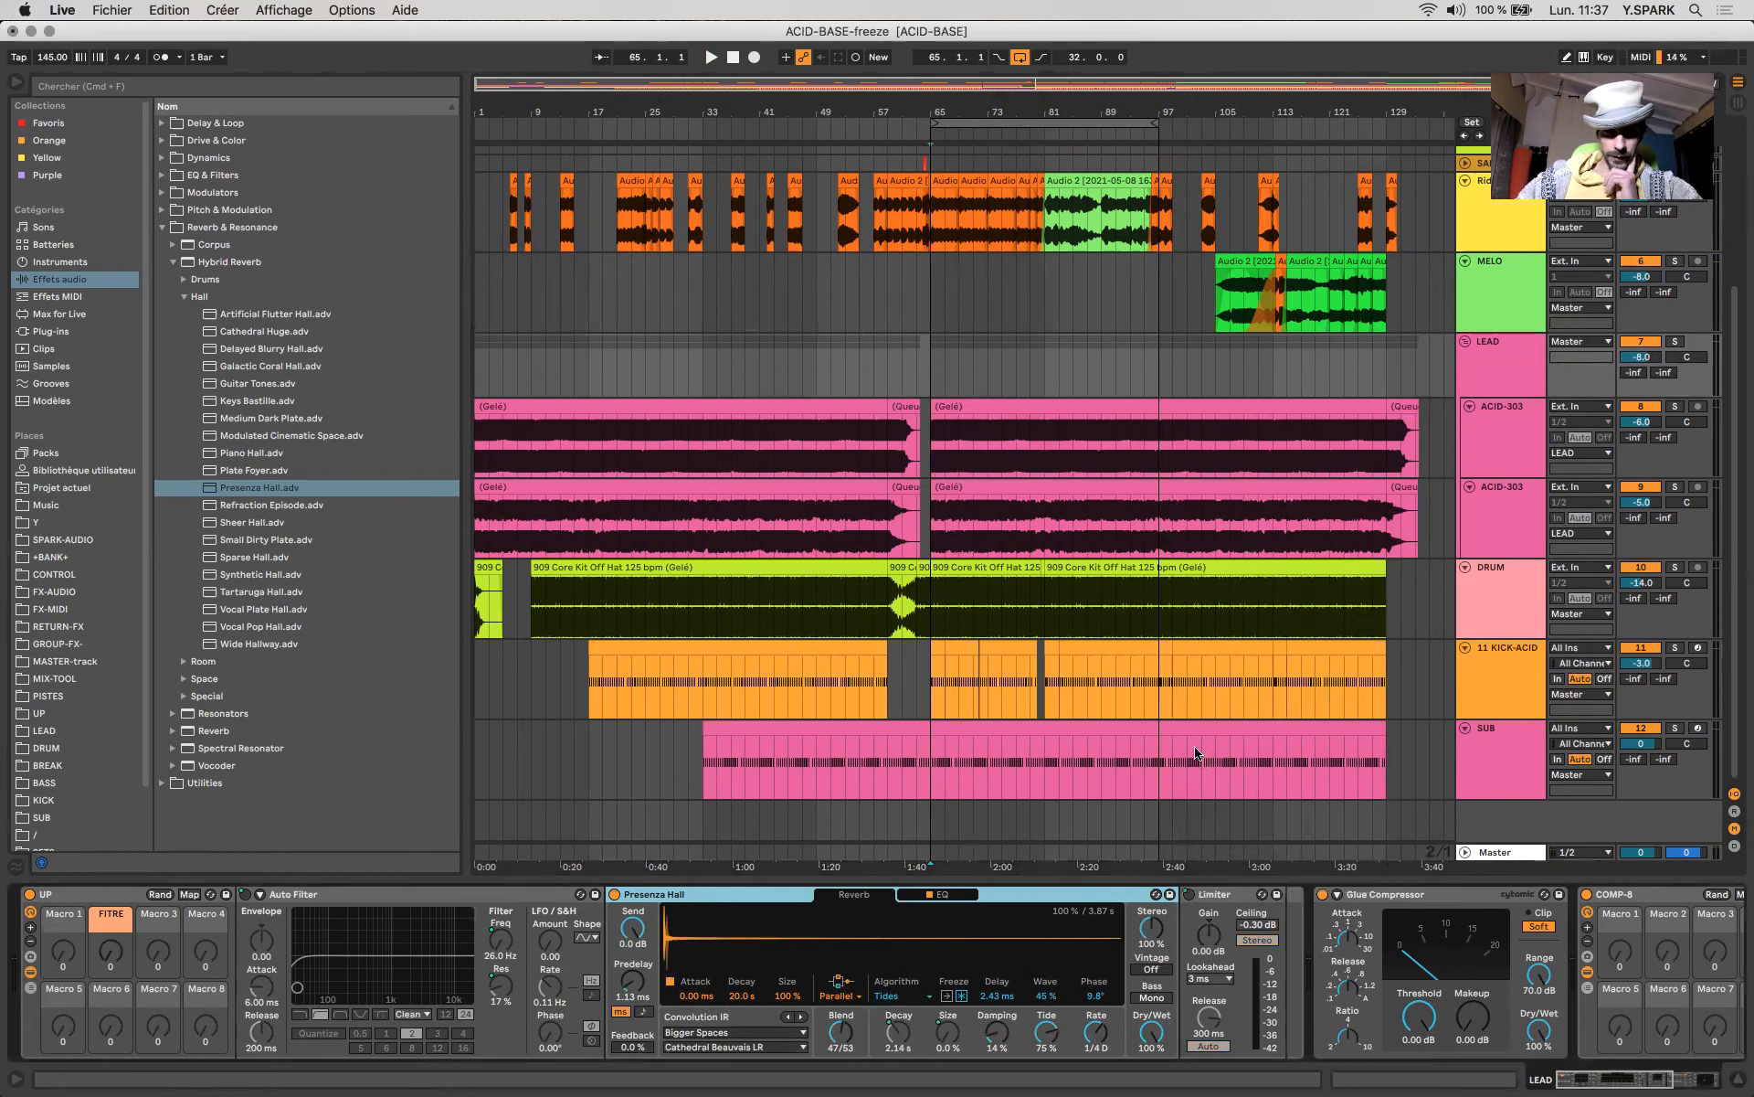
# Map the Presenza Hall reverb's on/off switch and Dry/Wet control to the FITRE macro in the UP rack.
pyautogui.rightClick(614, 897)
pyautogui.click(755, 687)
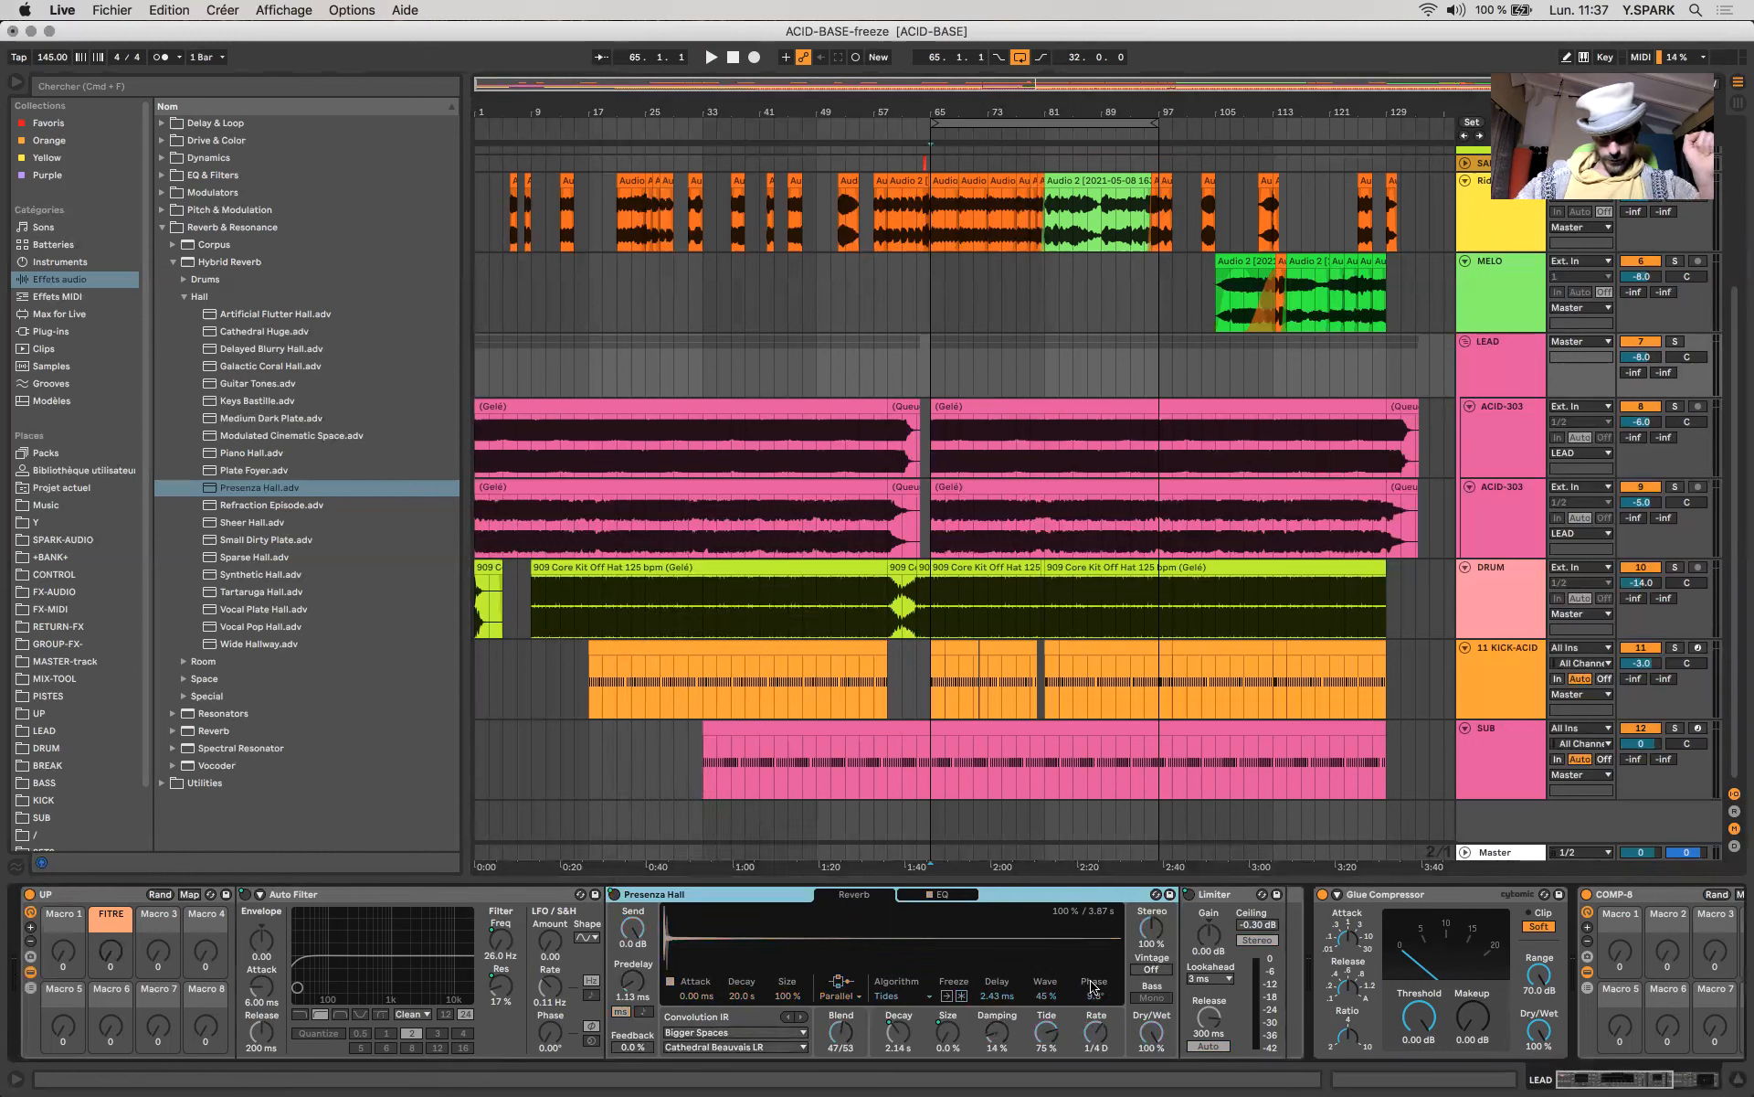
pyautogui.rightClick(1156, 1046)
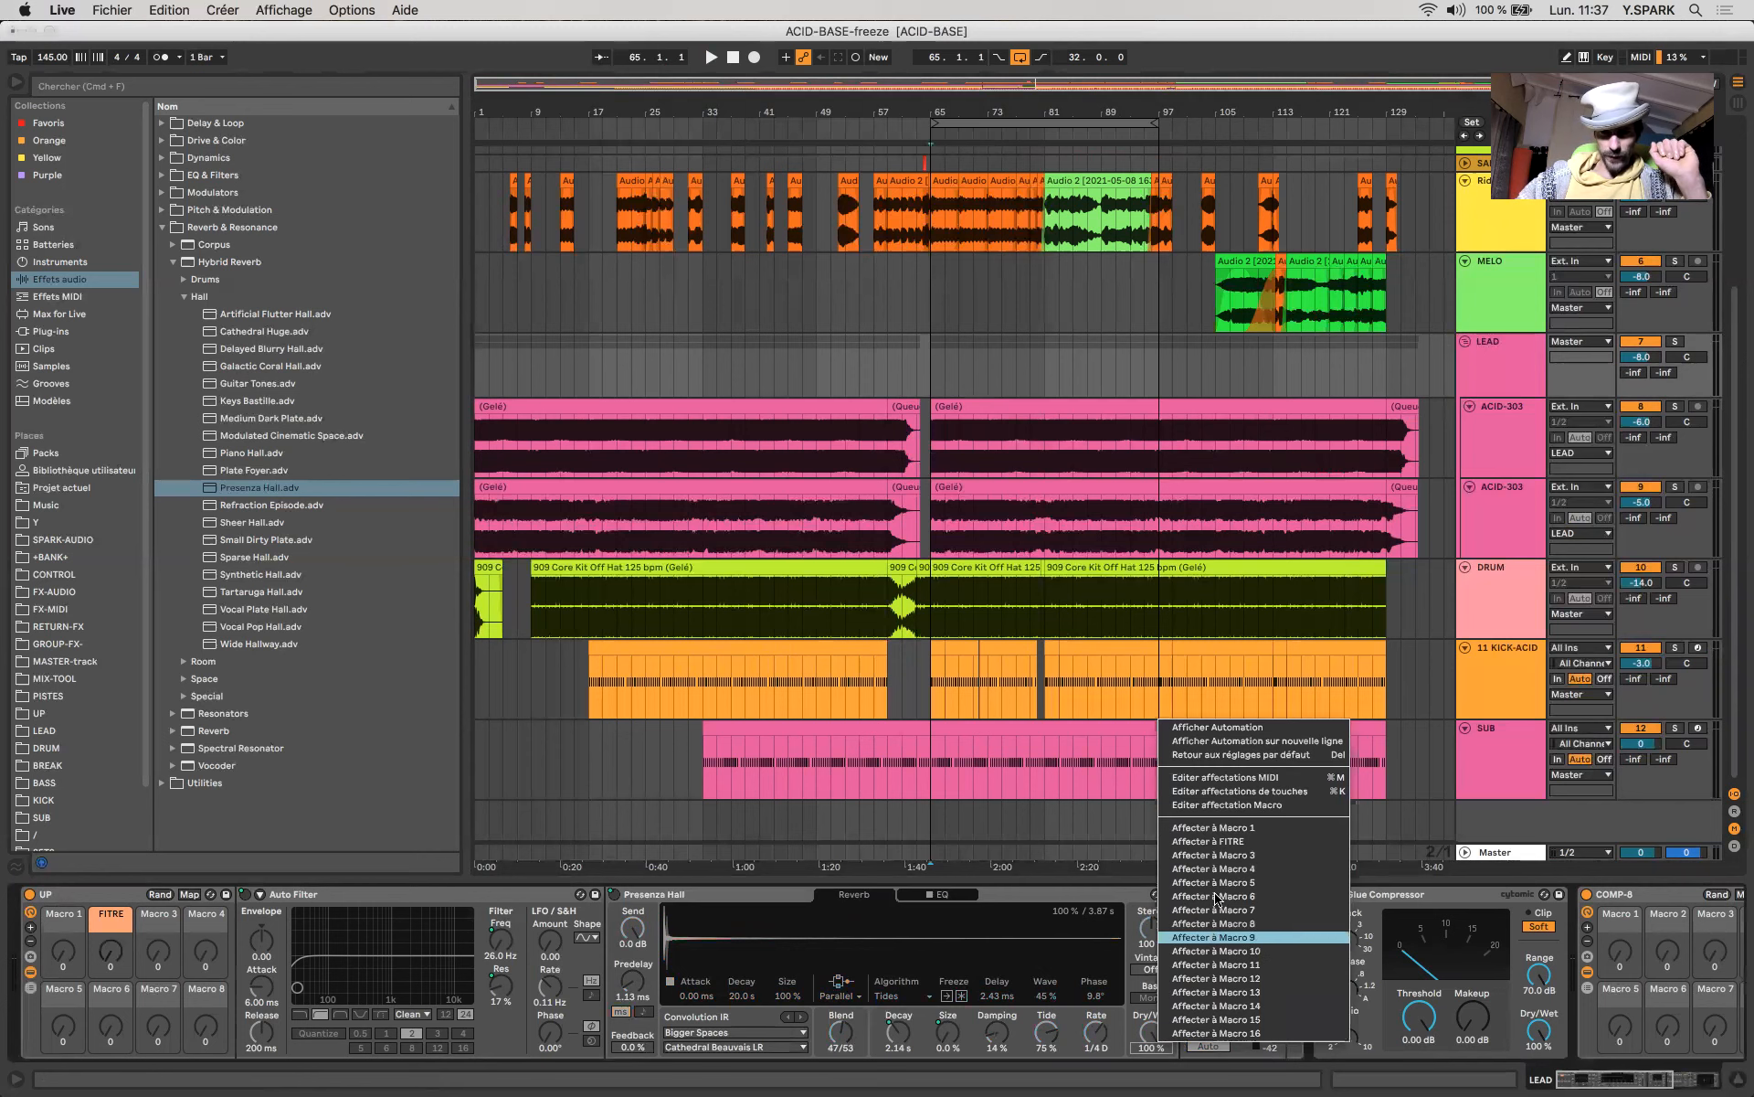
pyautogui.click(1208, 841)
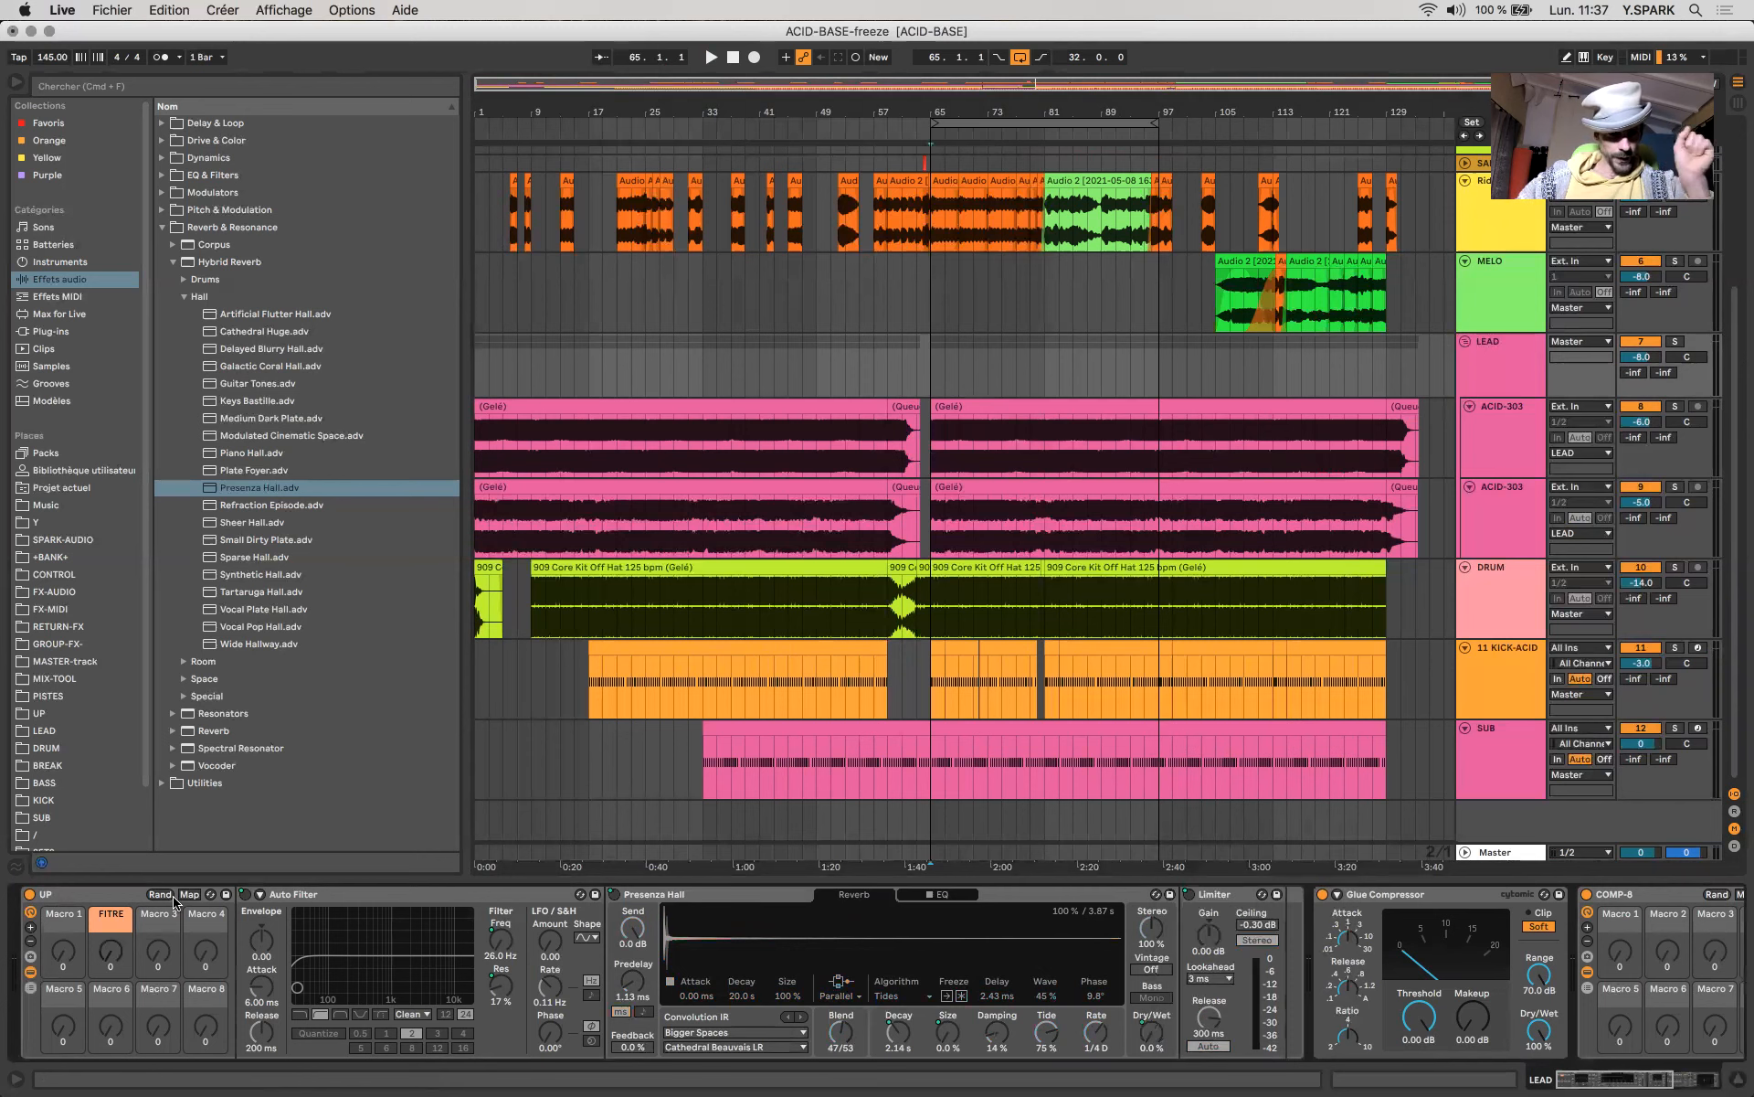
# In the FITRE mappings, set the Presenza Hall and Limiter Device On minimums to 1 and limit the reverb's Dry/Wet to 22–80%.
pyautogui.click(189, 894)
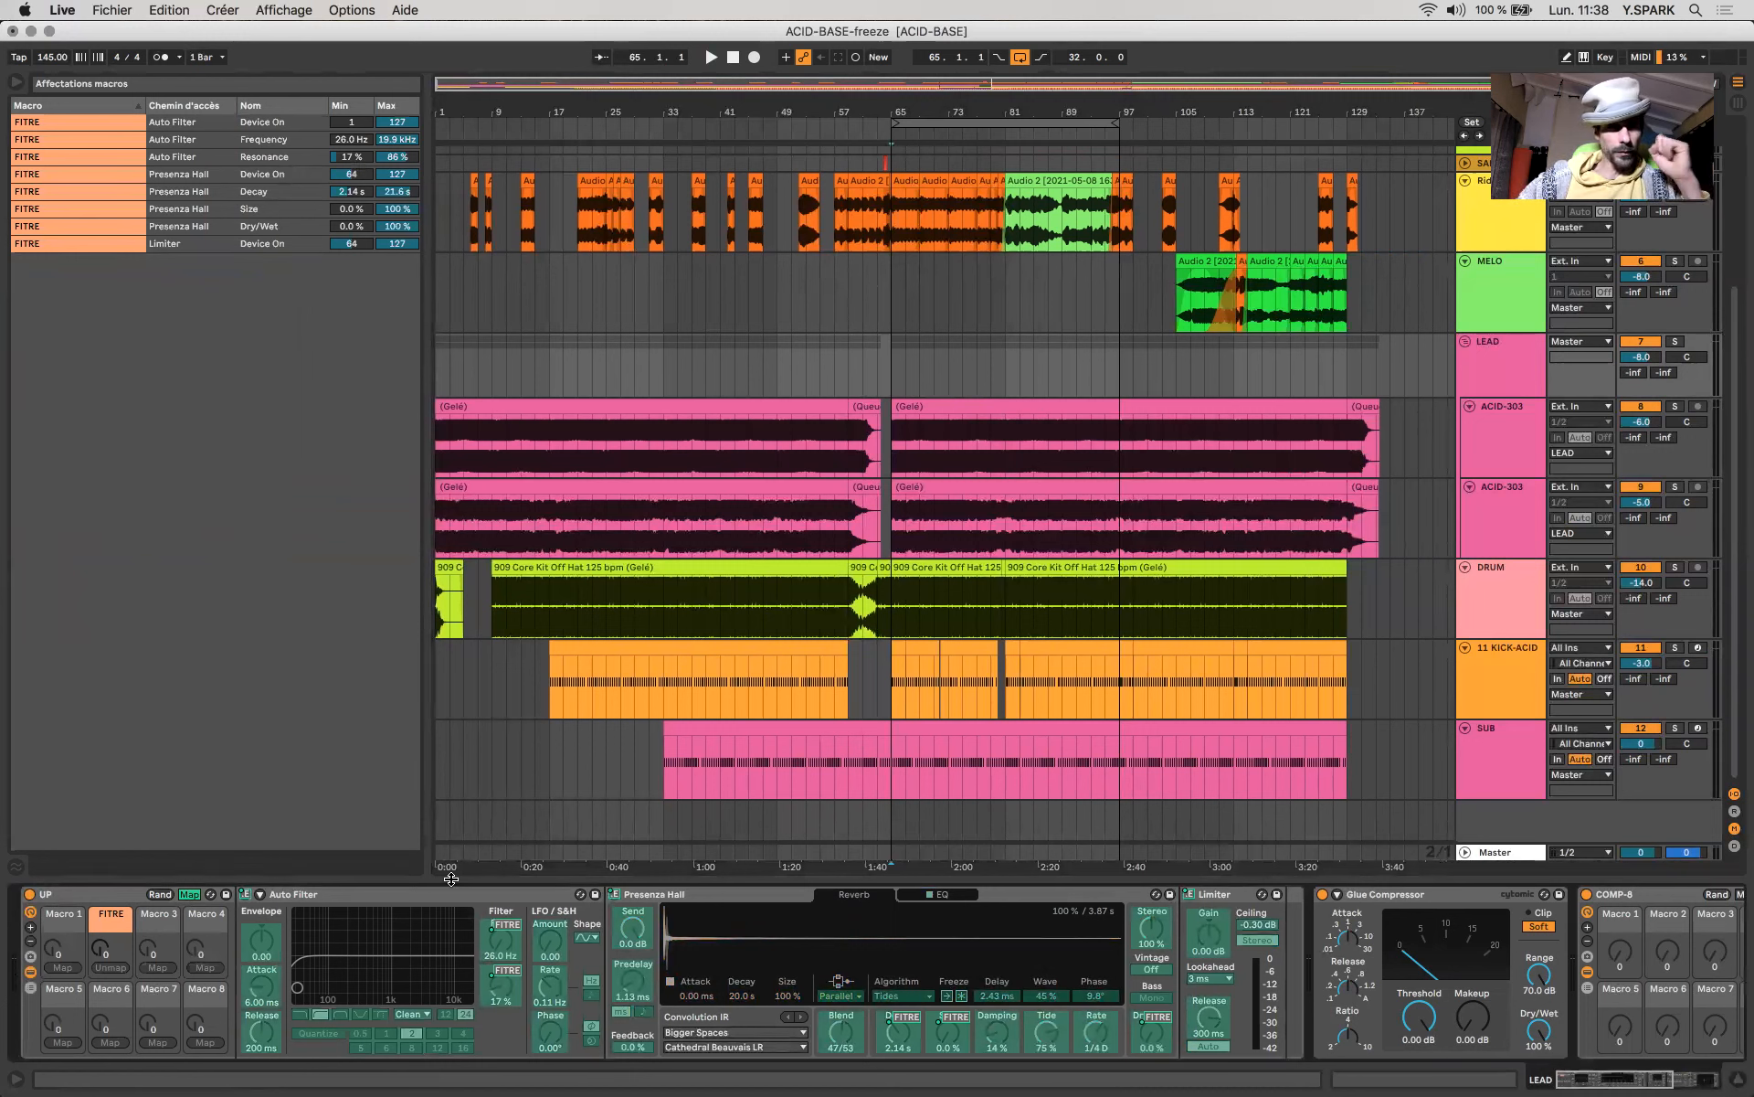
pyautogui.click(352, 176)
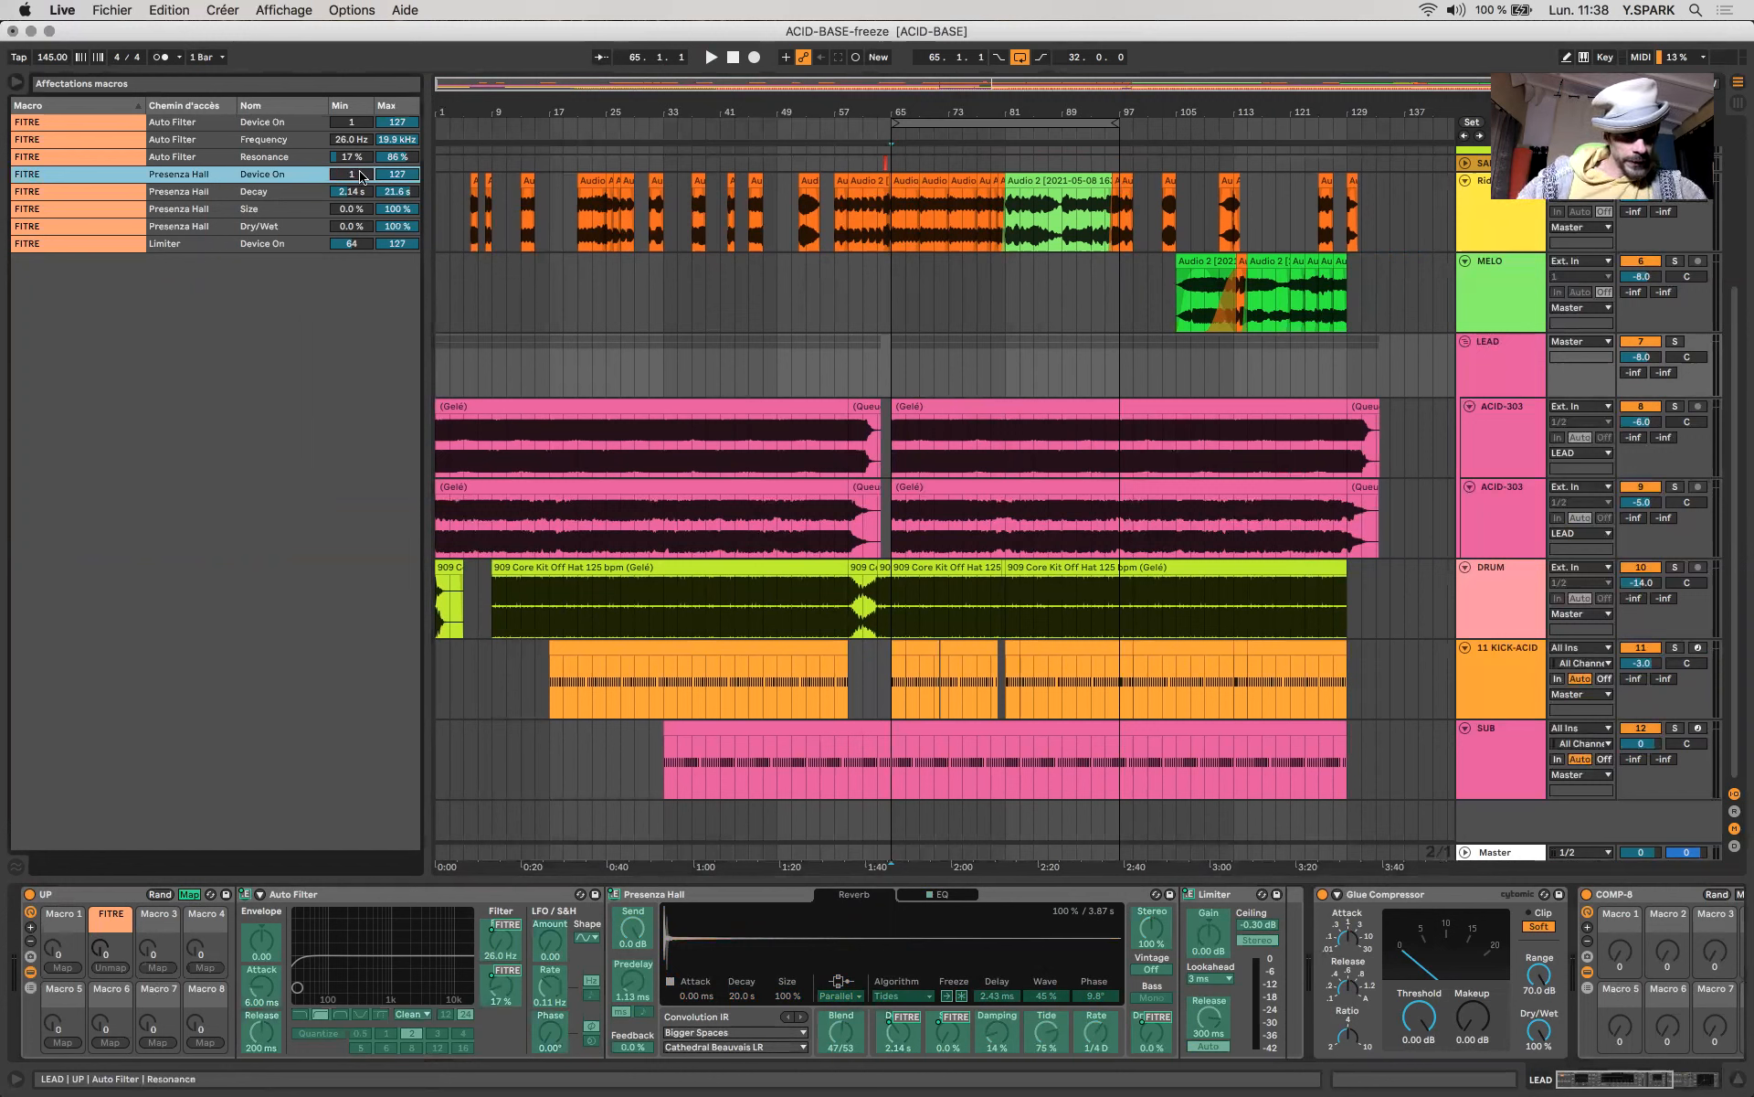
pyautogui.click(362, 245)
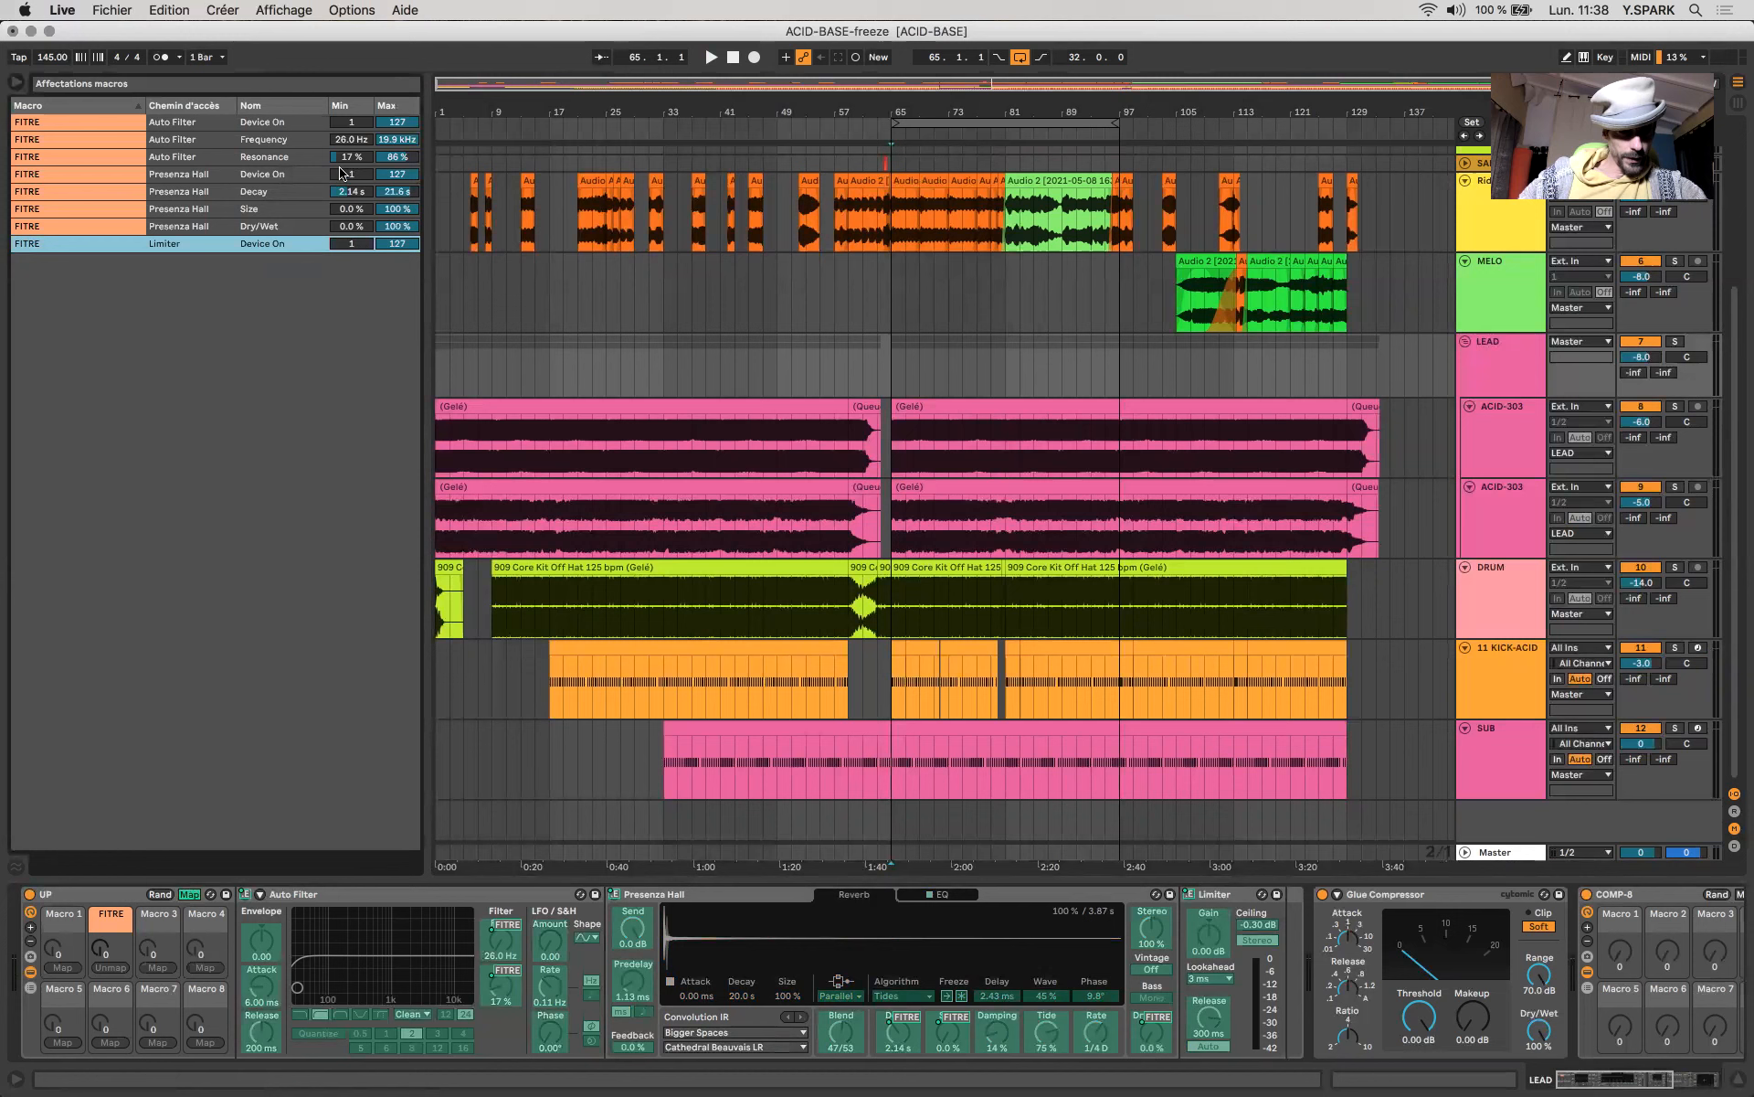
pyautogui.moveTo(345, 228); pyautogui.dragTo(345, 213)
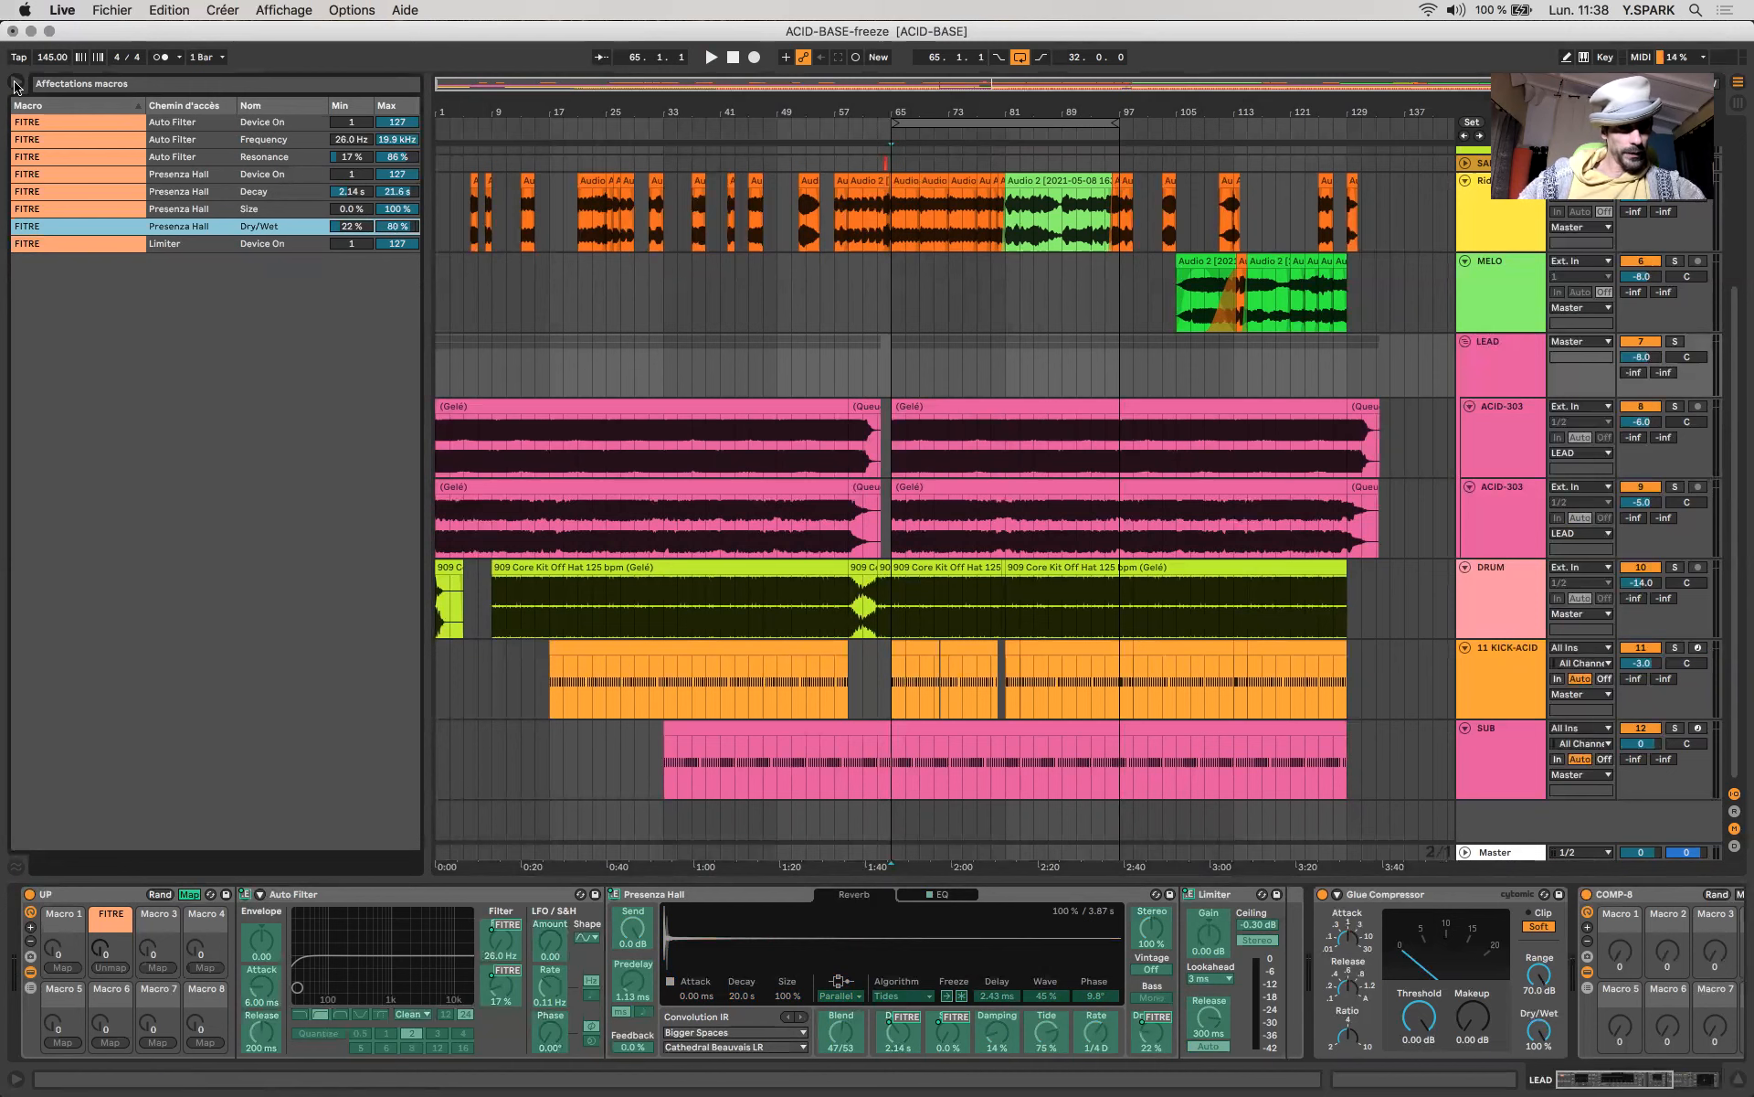
pyautogui.click(189, 894)
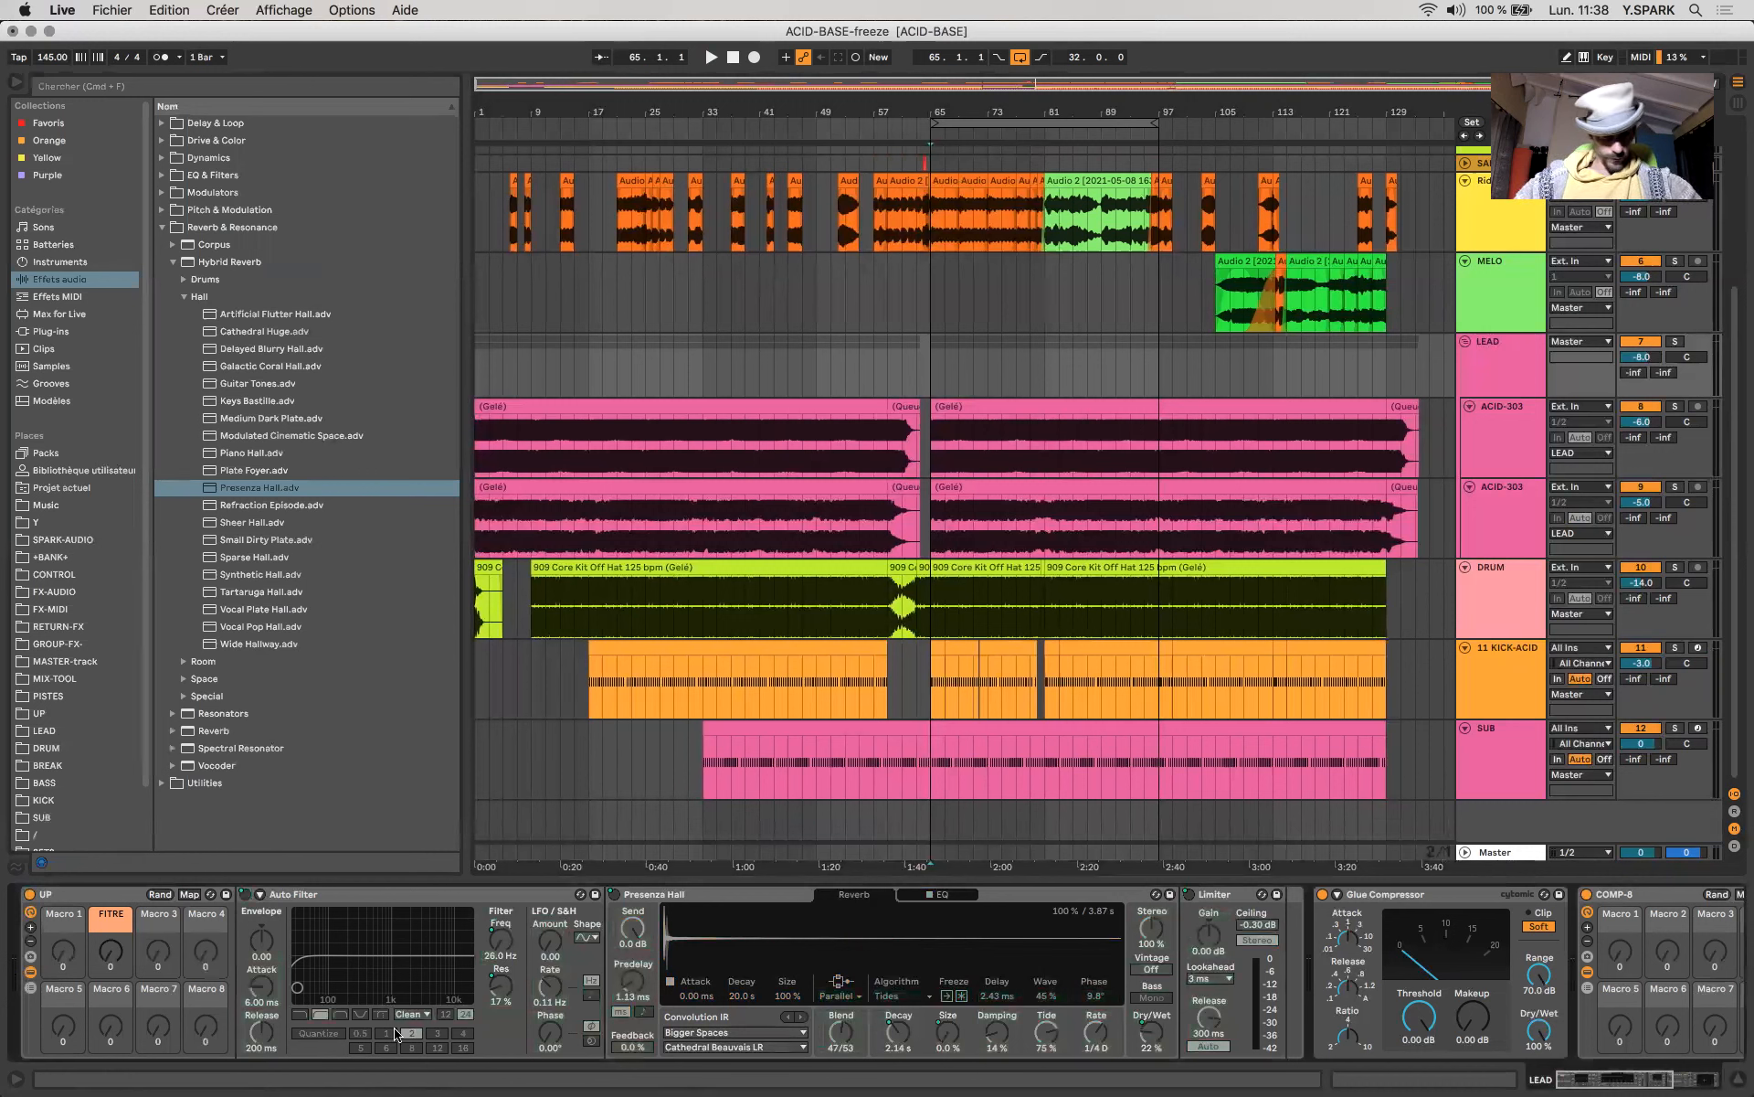
# Play from bar 65 while sweeping the FITRE macro up to about 125 and back down to 0.
pyautogui.press('space')
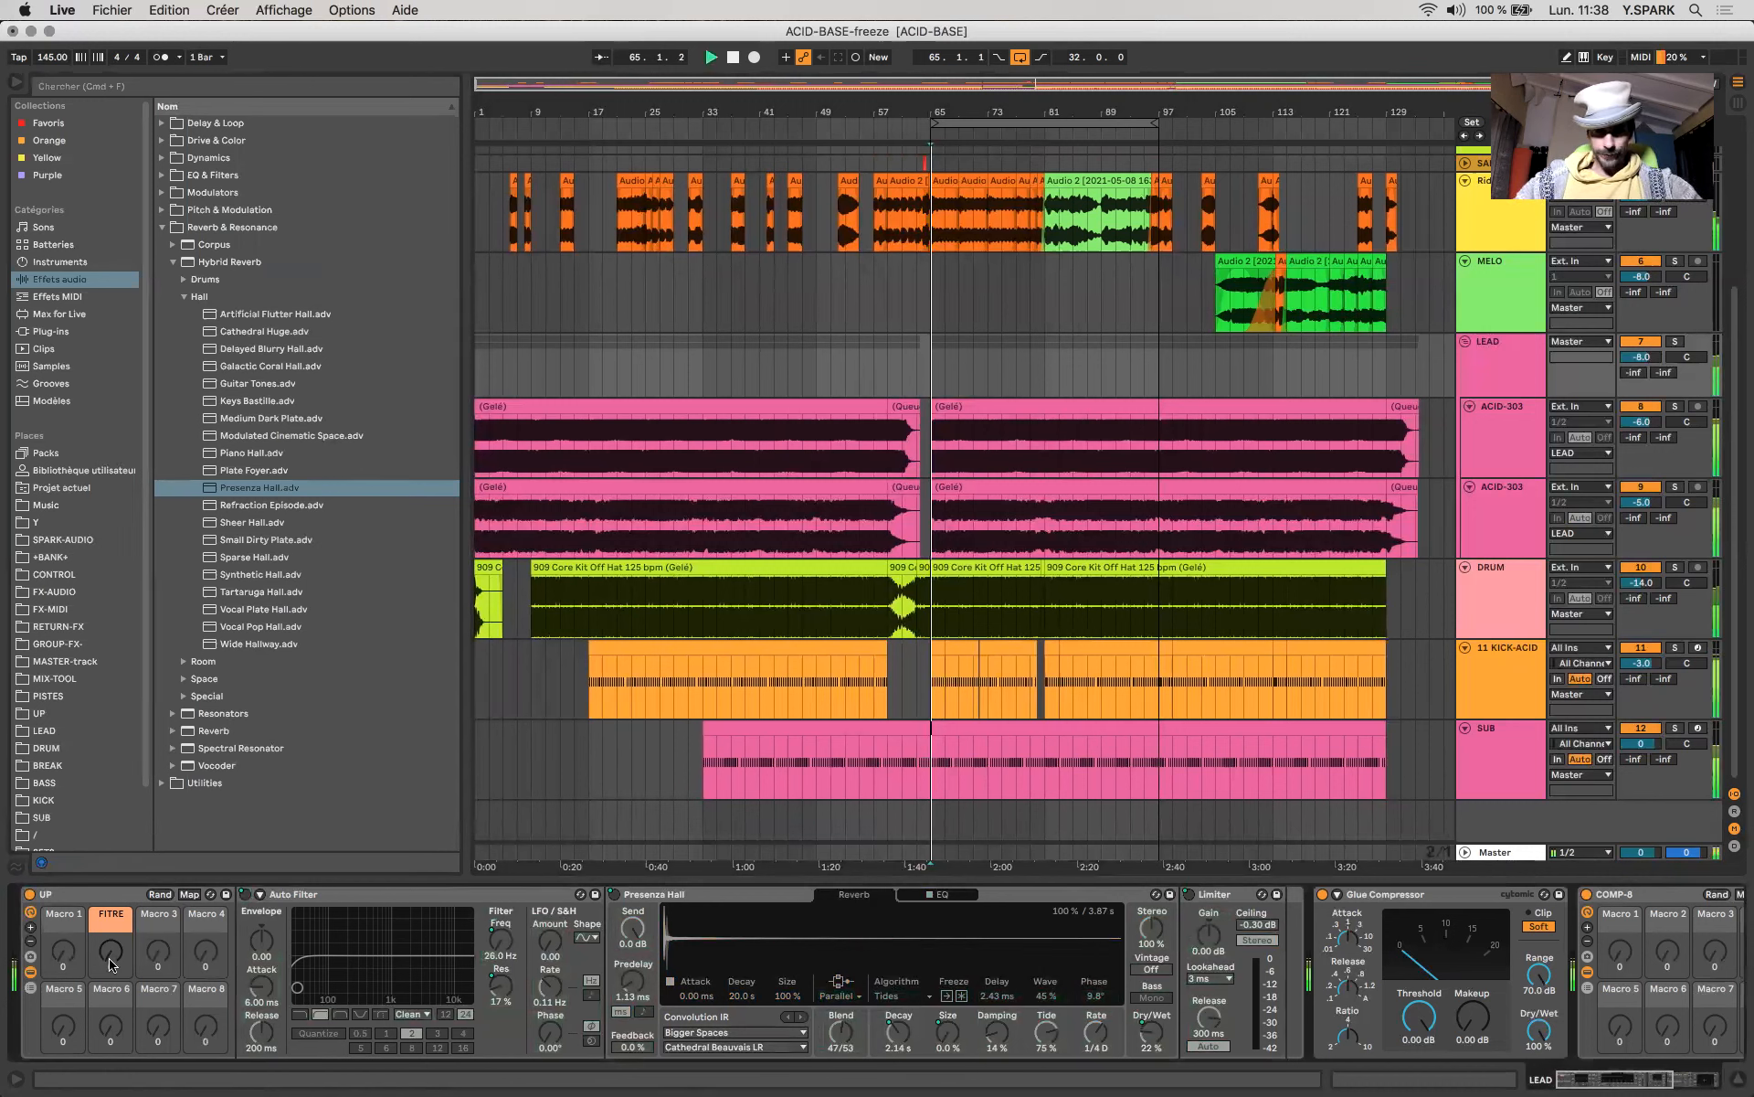
pyautogui.moveTo(110, 961); pyautogui.dragTo(110, 843)
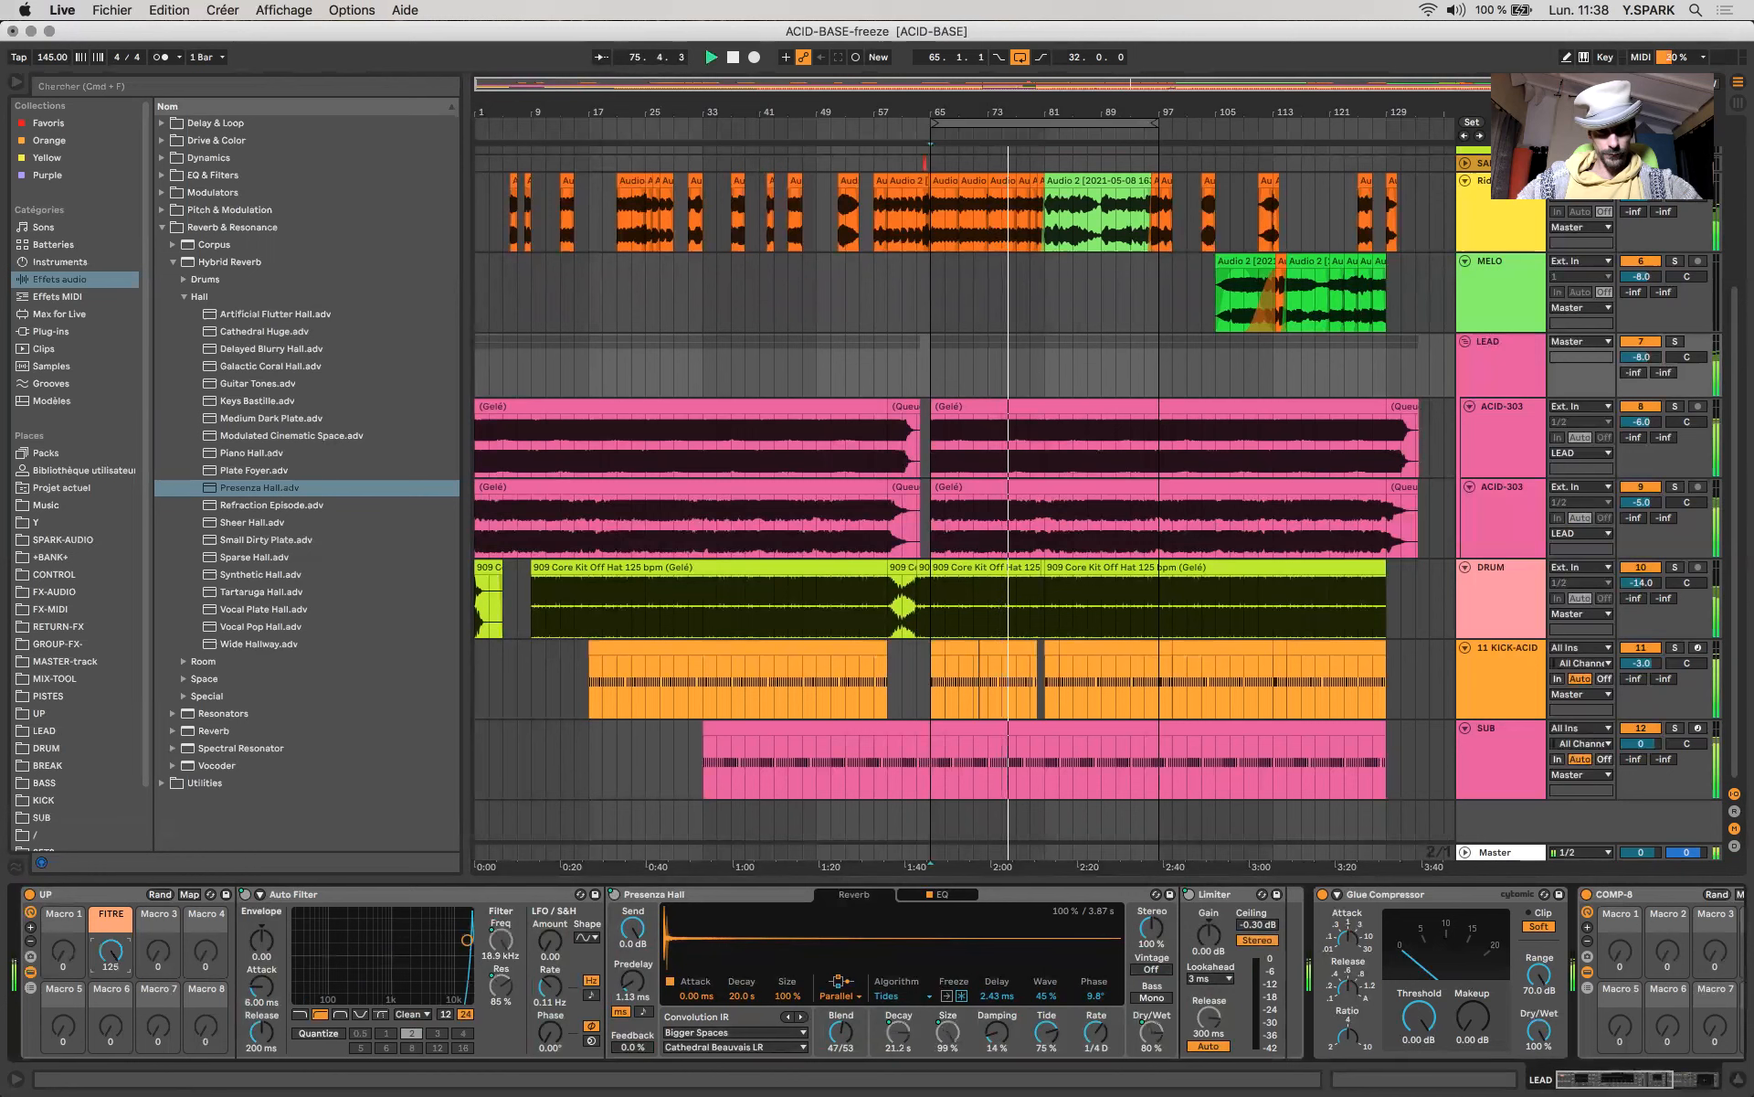
pyautogui.moveTo(109, 951); pyautogui.dragTo(110, 1051)
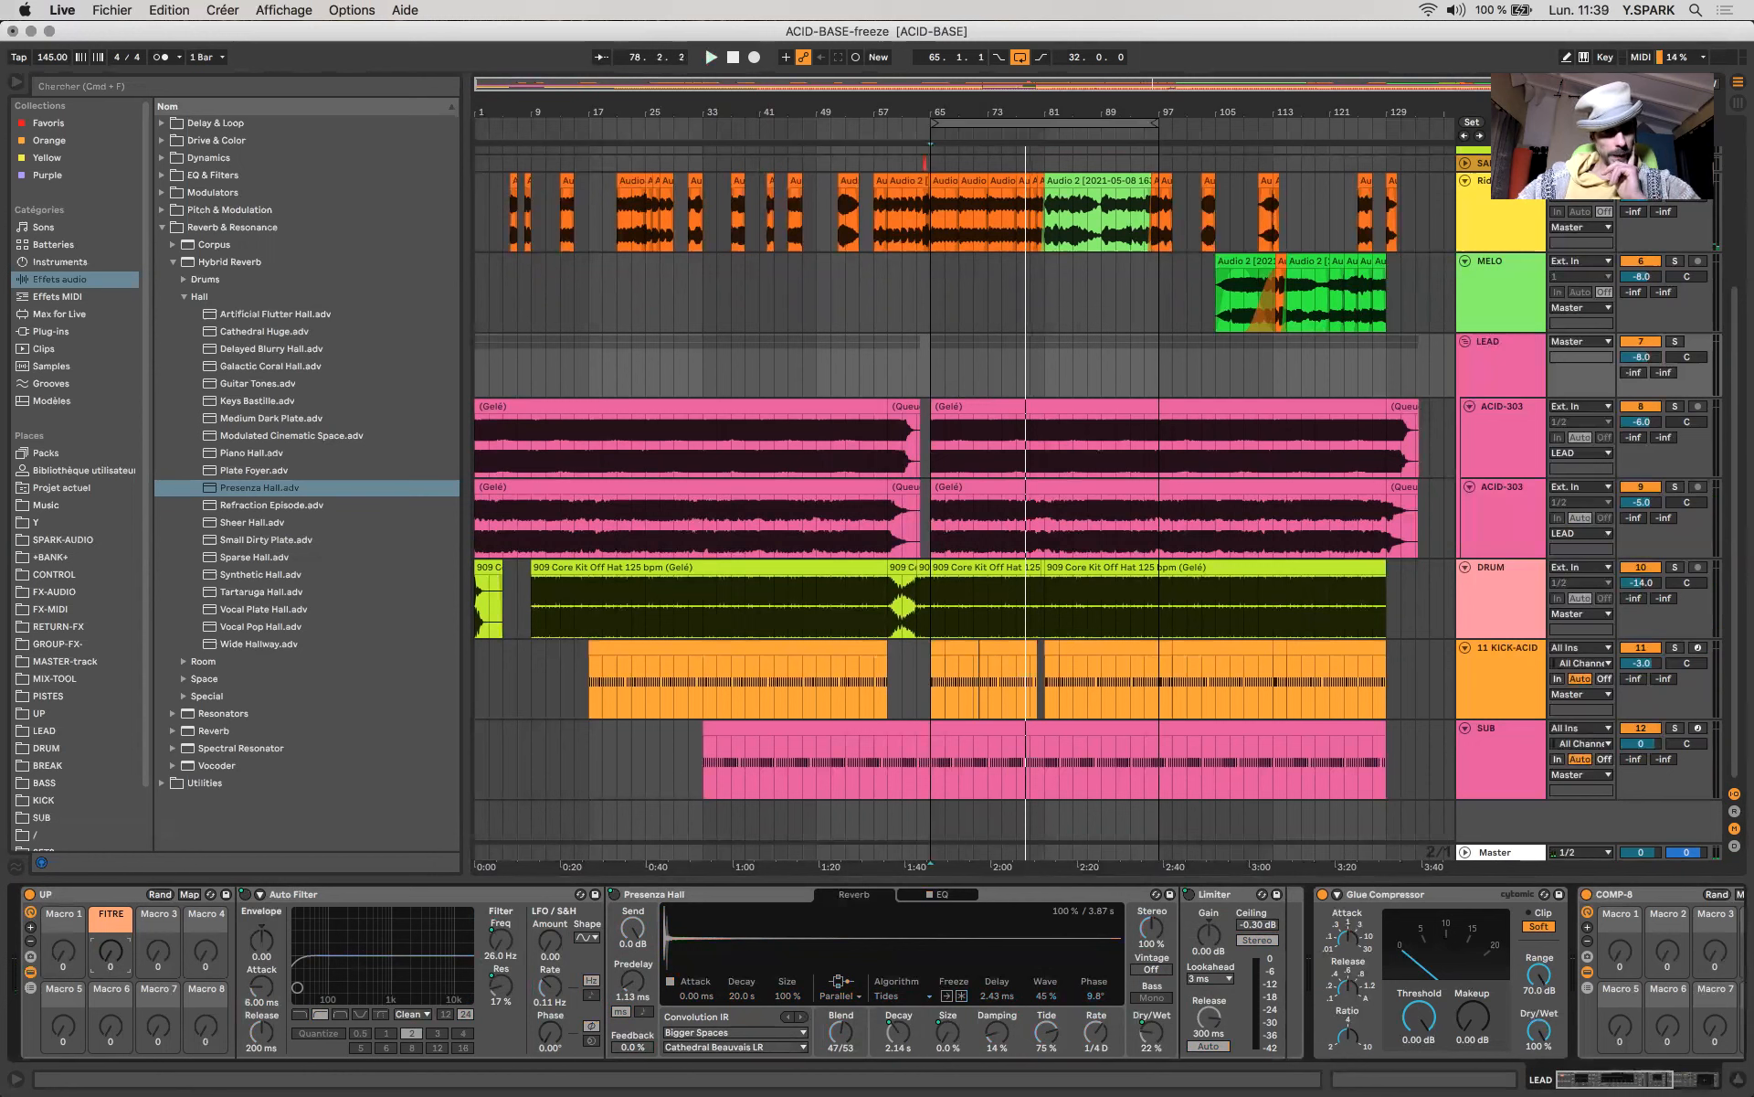
# Show automation and draw a descending FITRE ramp on the LEAD group from 102 at bar 65 to 0 at bar 97.
pyautogui.click(935, 371)
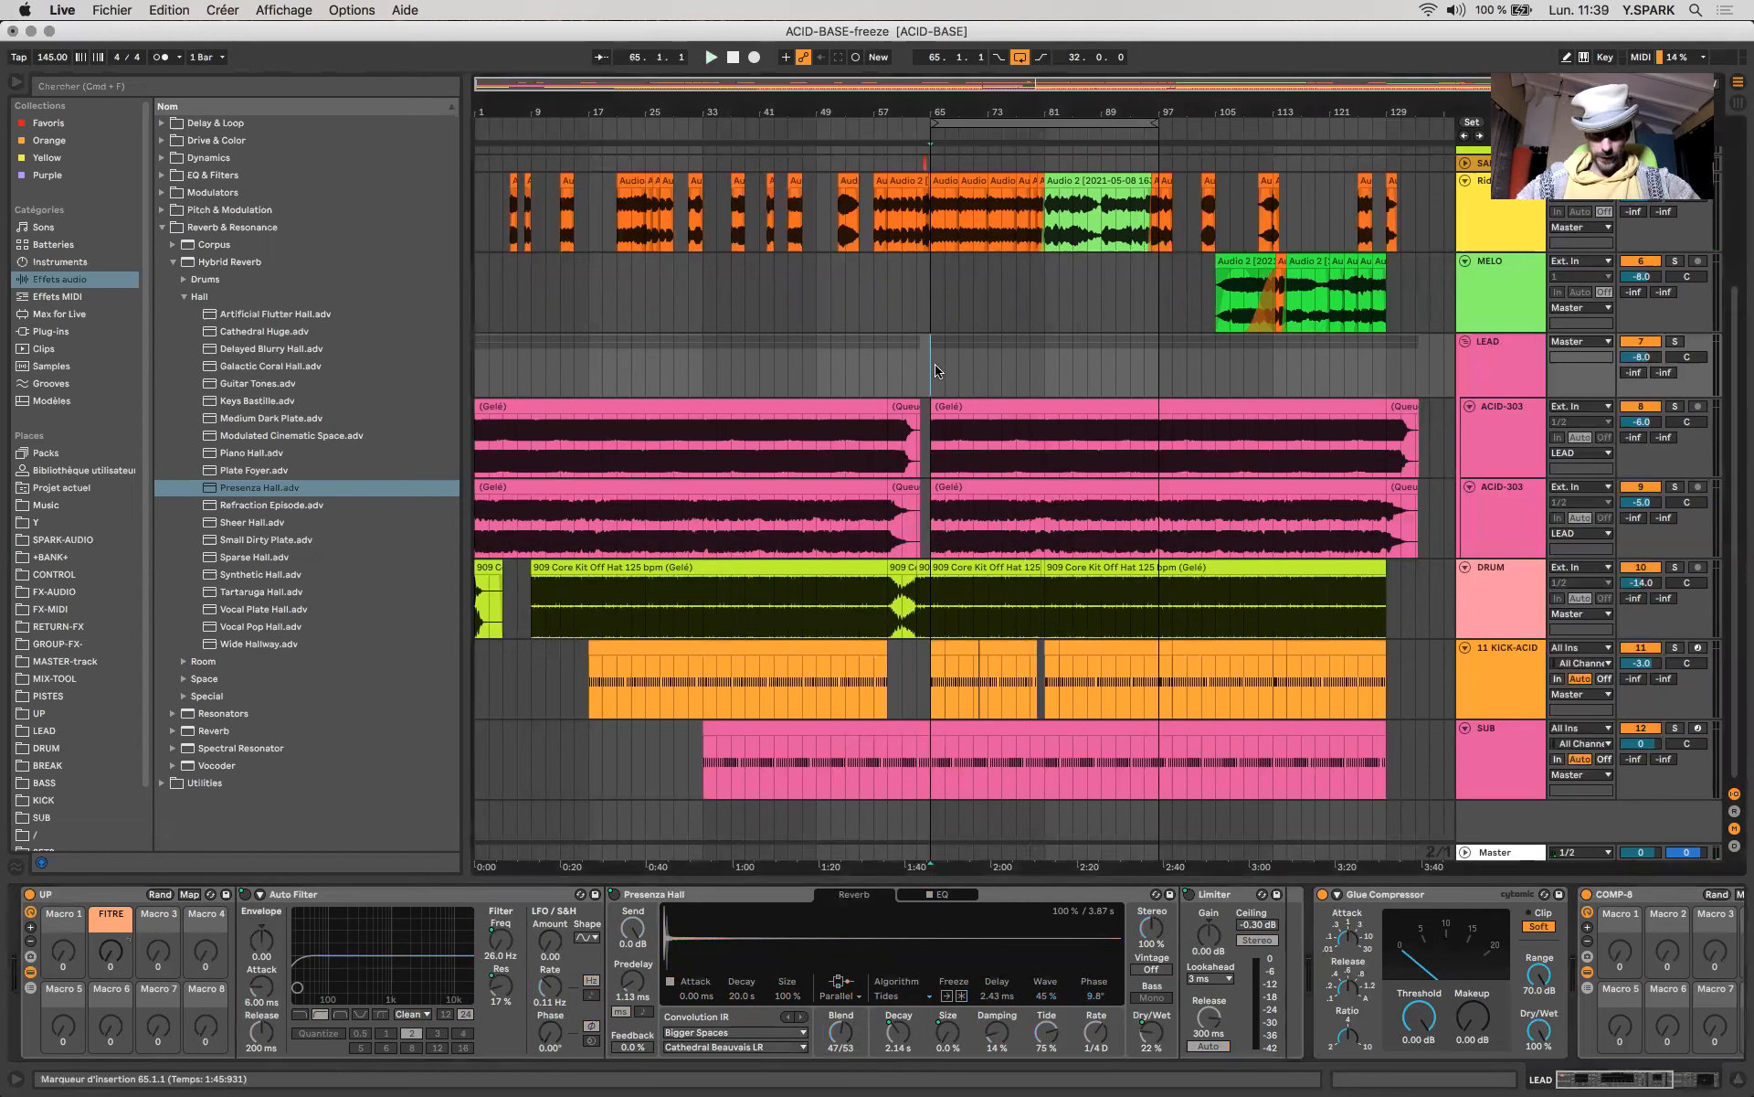
pyautogui.press('a')
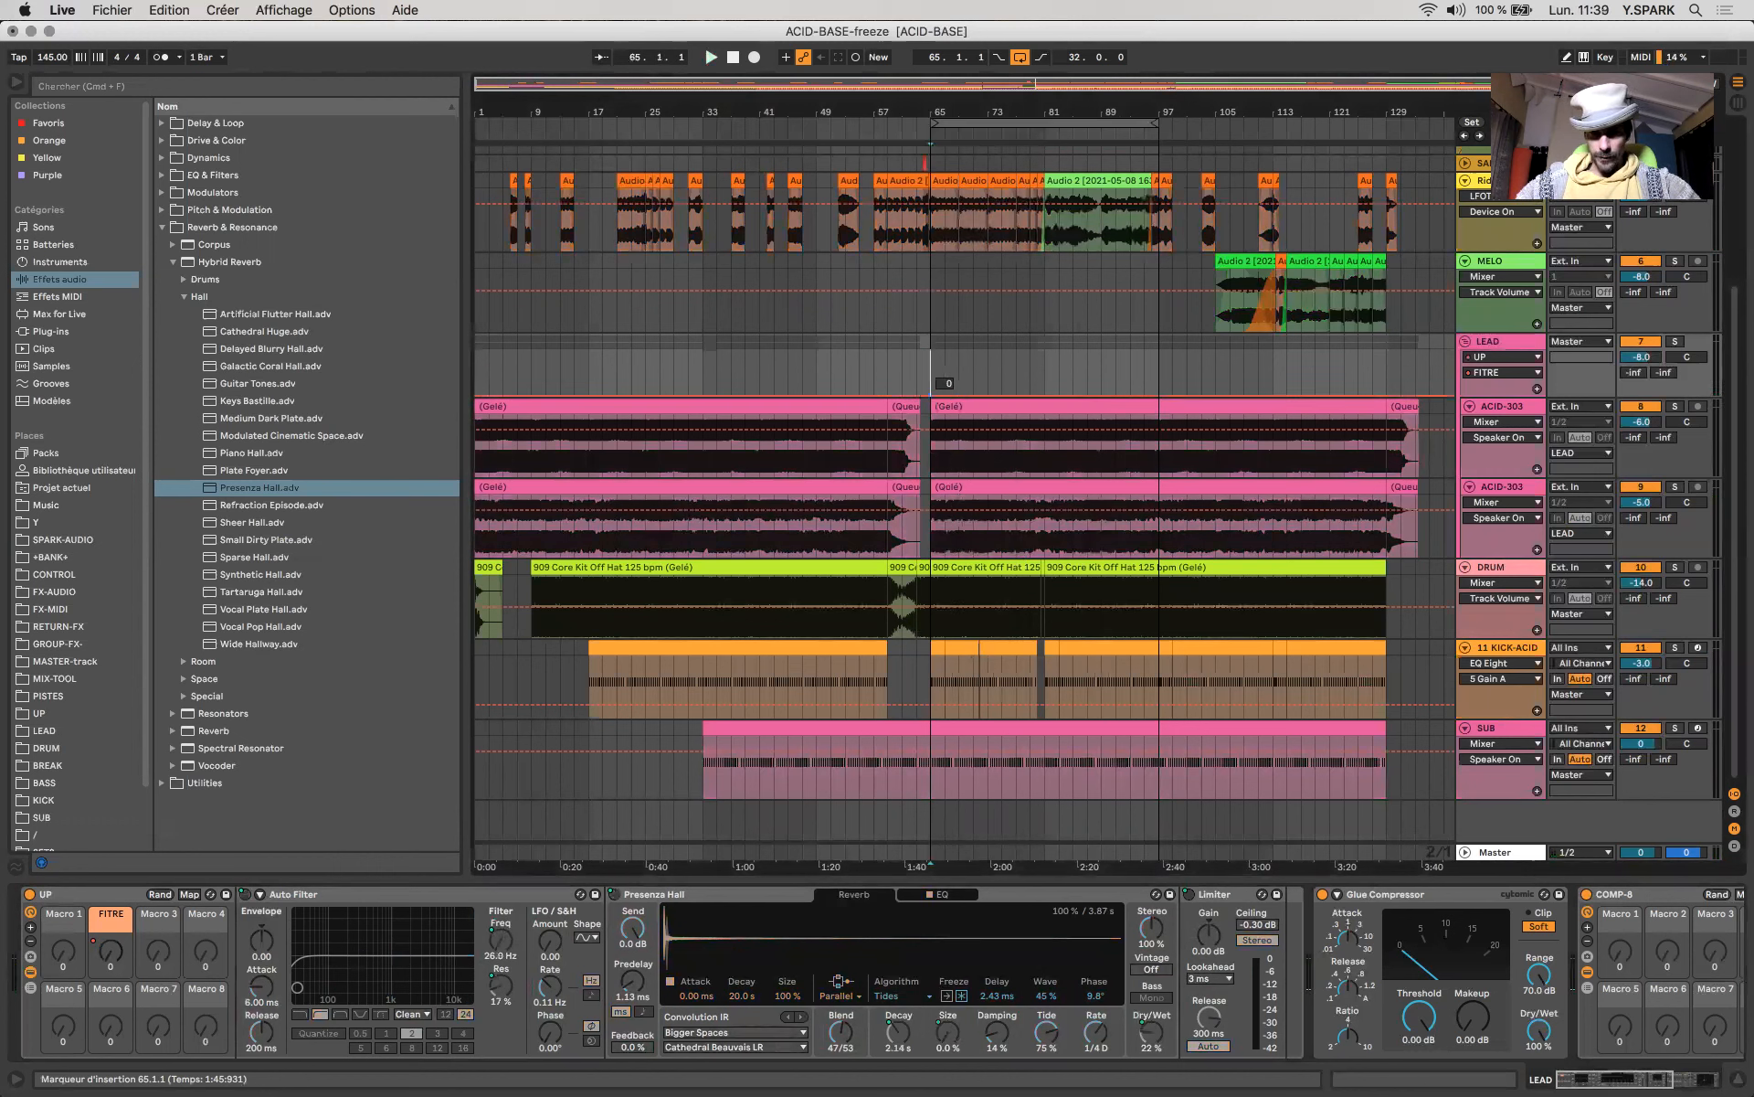
pyautogui.moveTo(931, 374); pyautogui.dragTo(1122, 358)
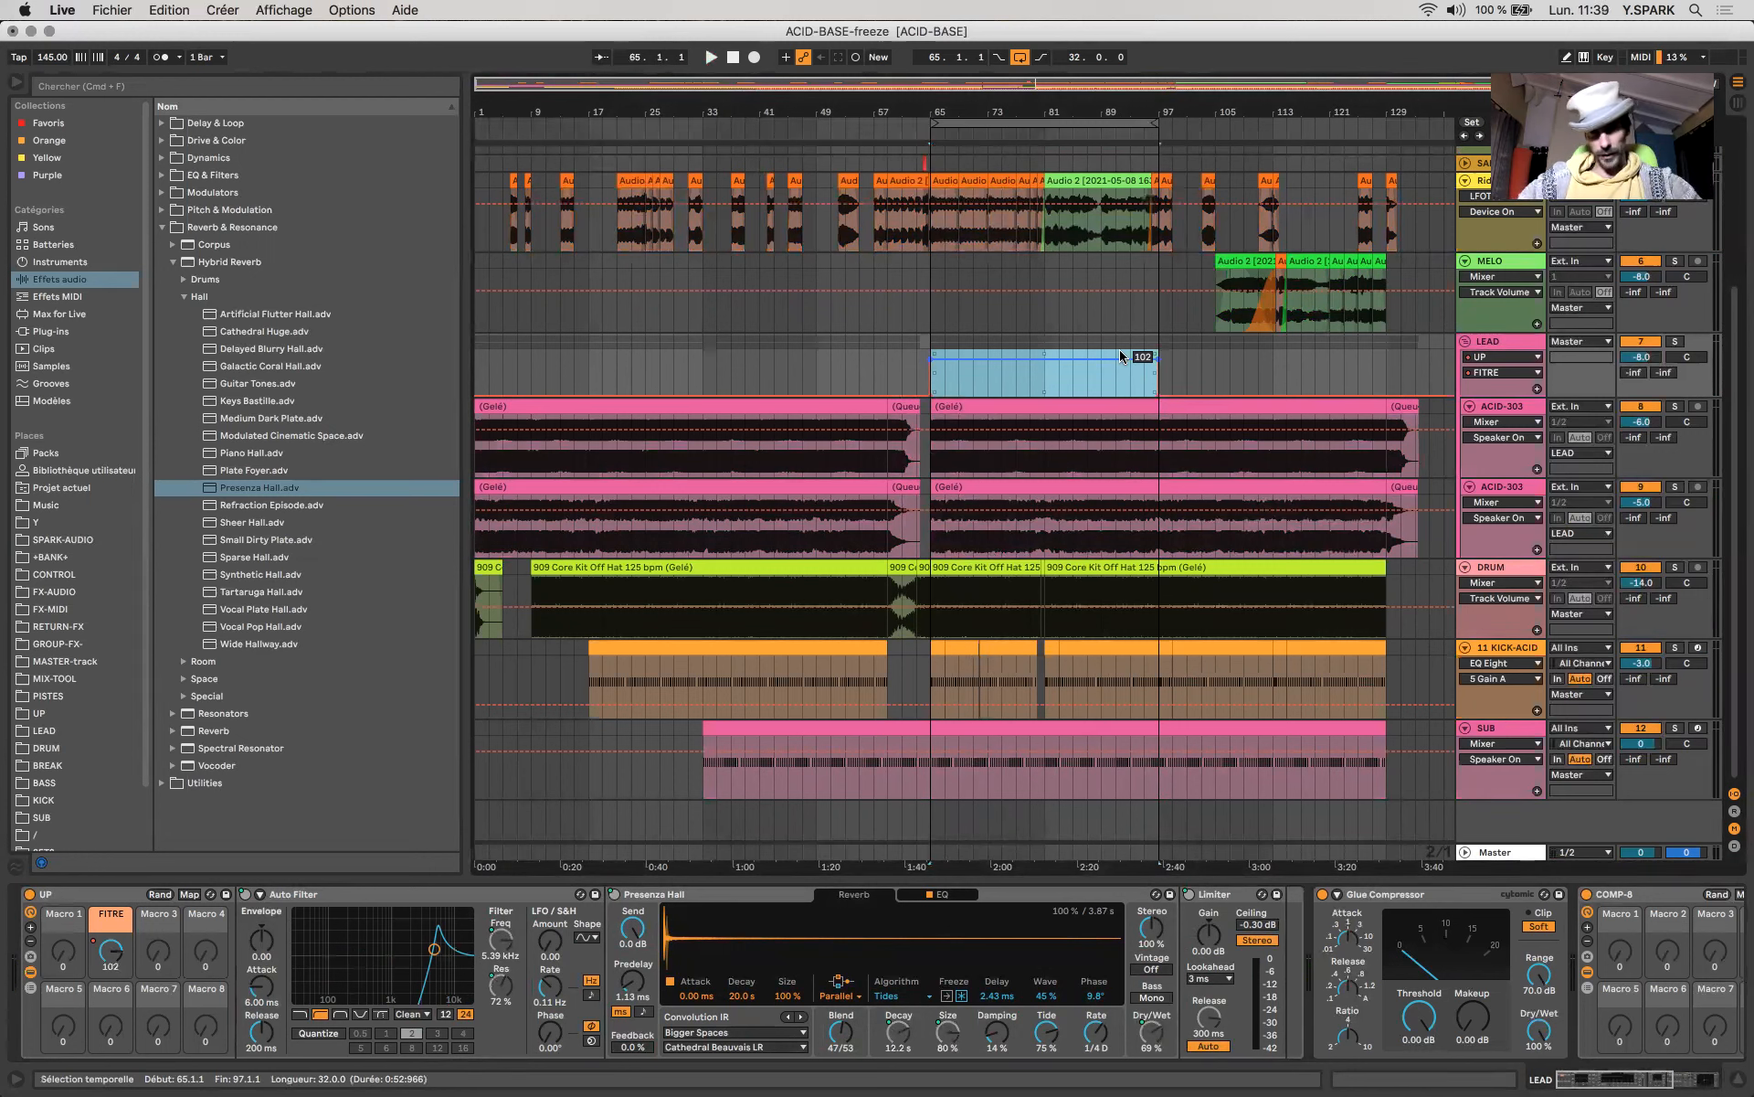
pyautogui.click(1158, 363)
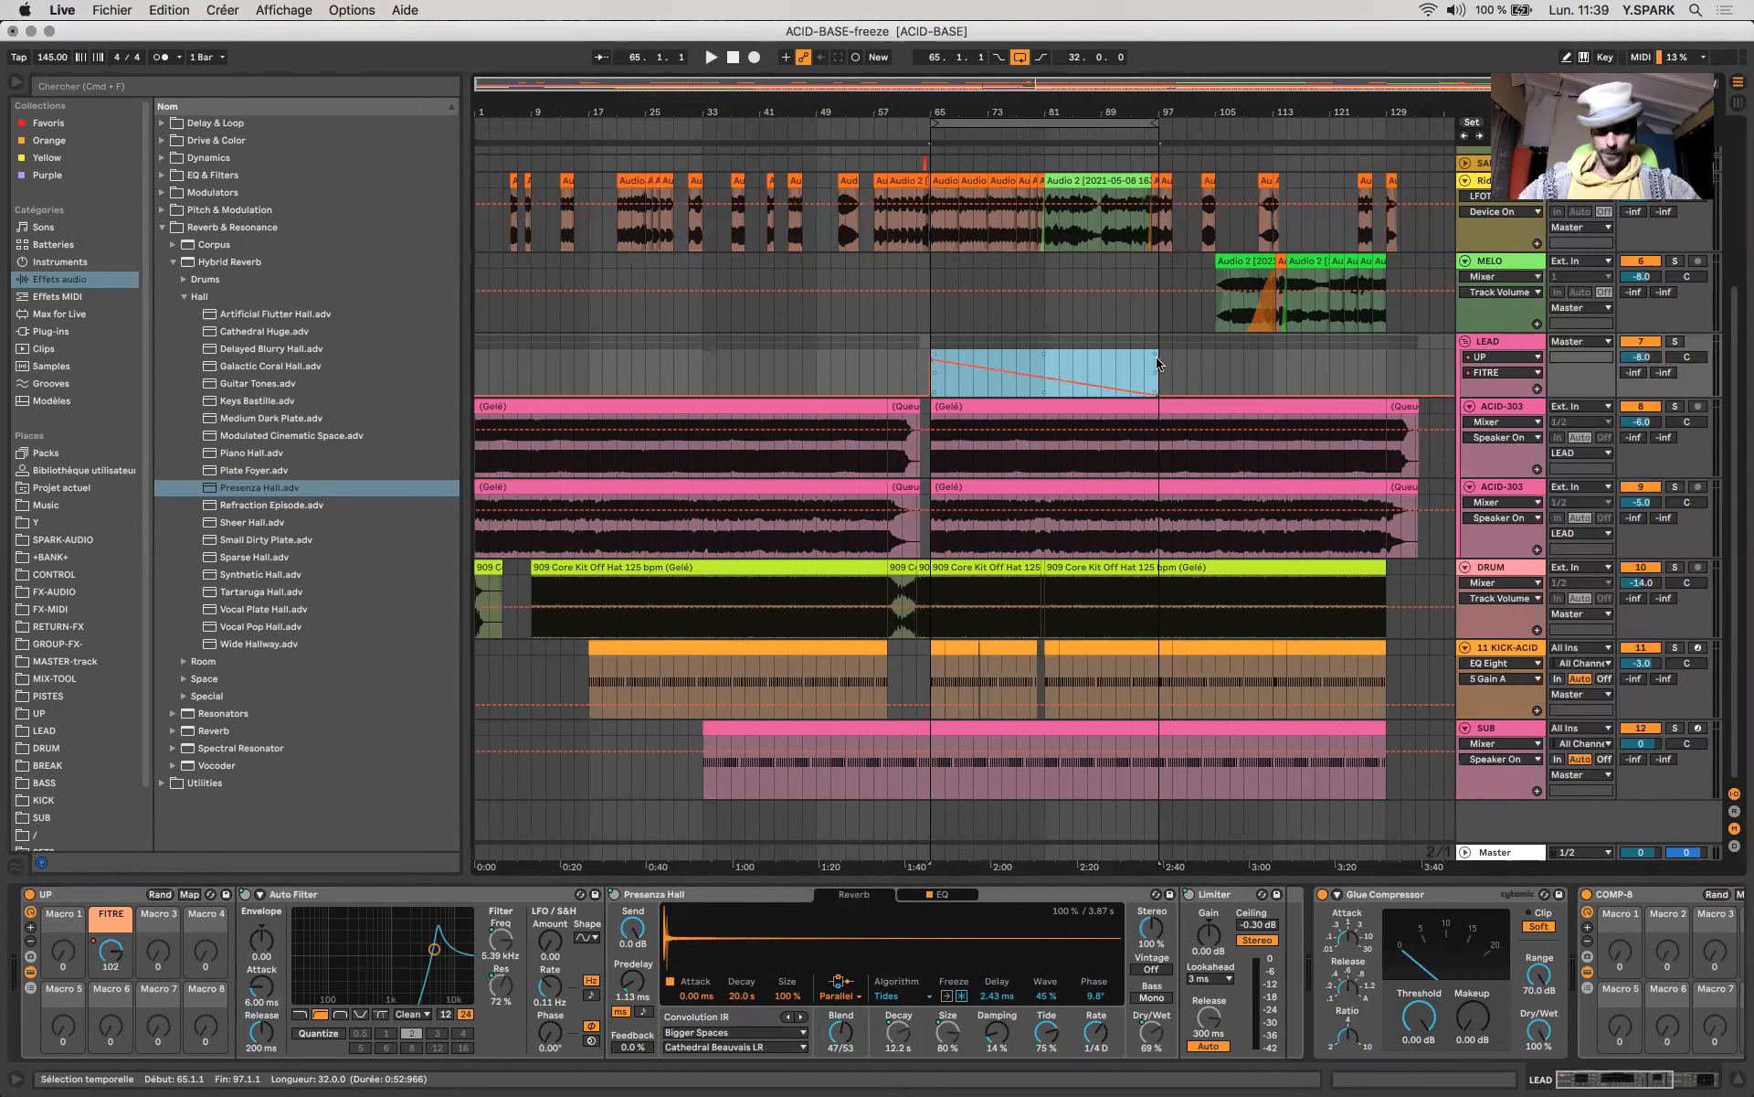
# Audition the FITRE ramp from bar 63 and lower its starting point at bar 65 to about 94.
pyautogui.click(918, 362)
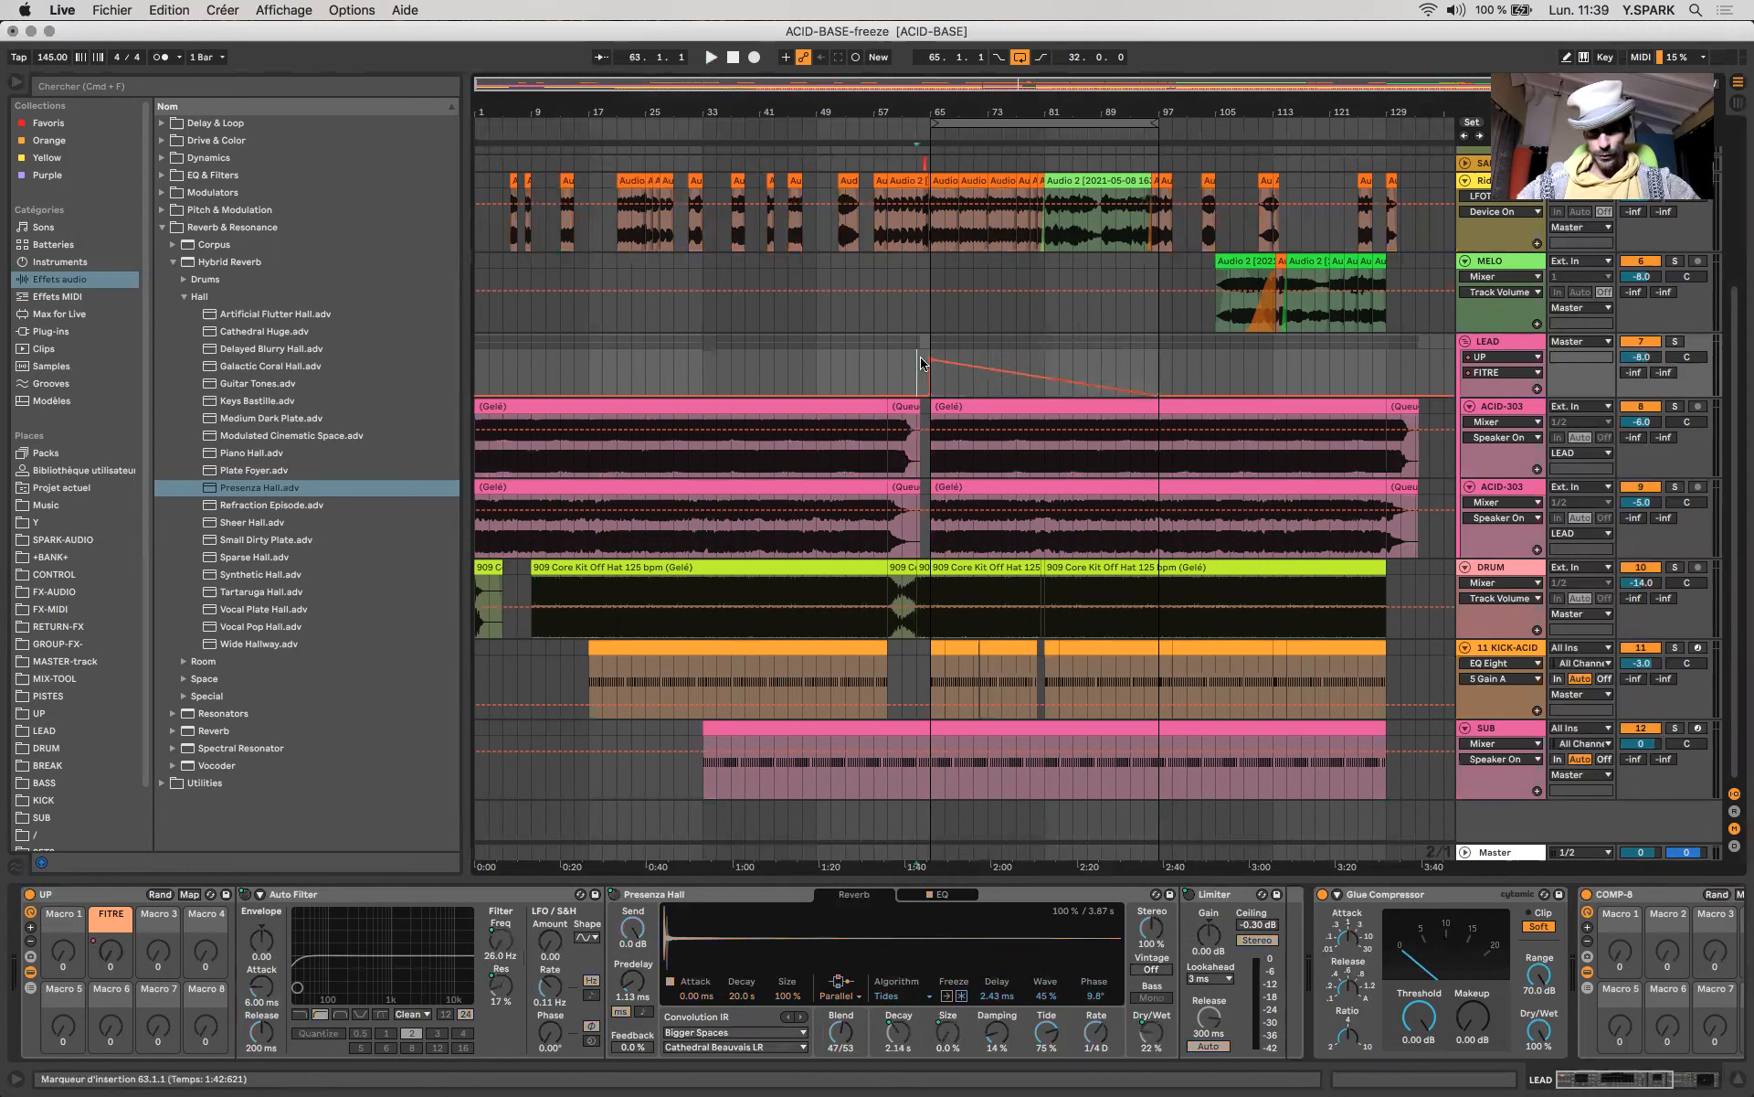
pyautogui.press('space')
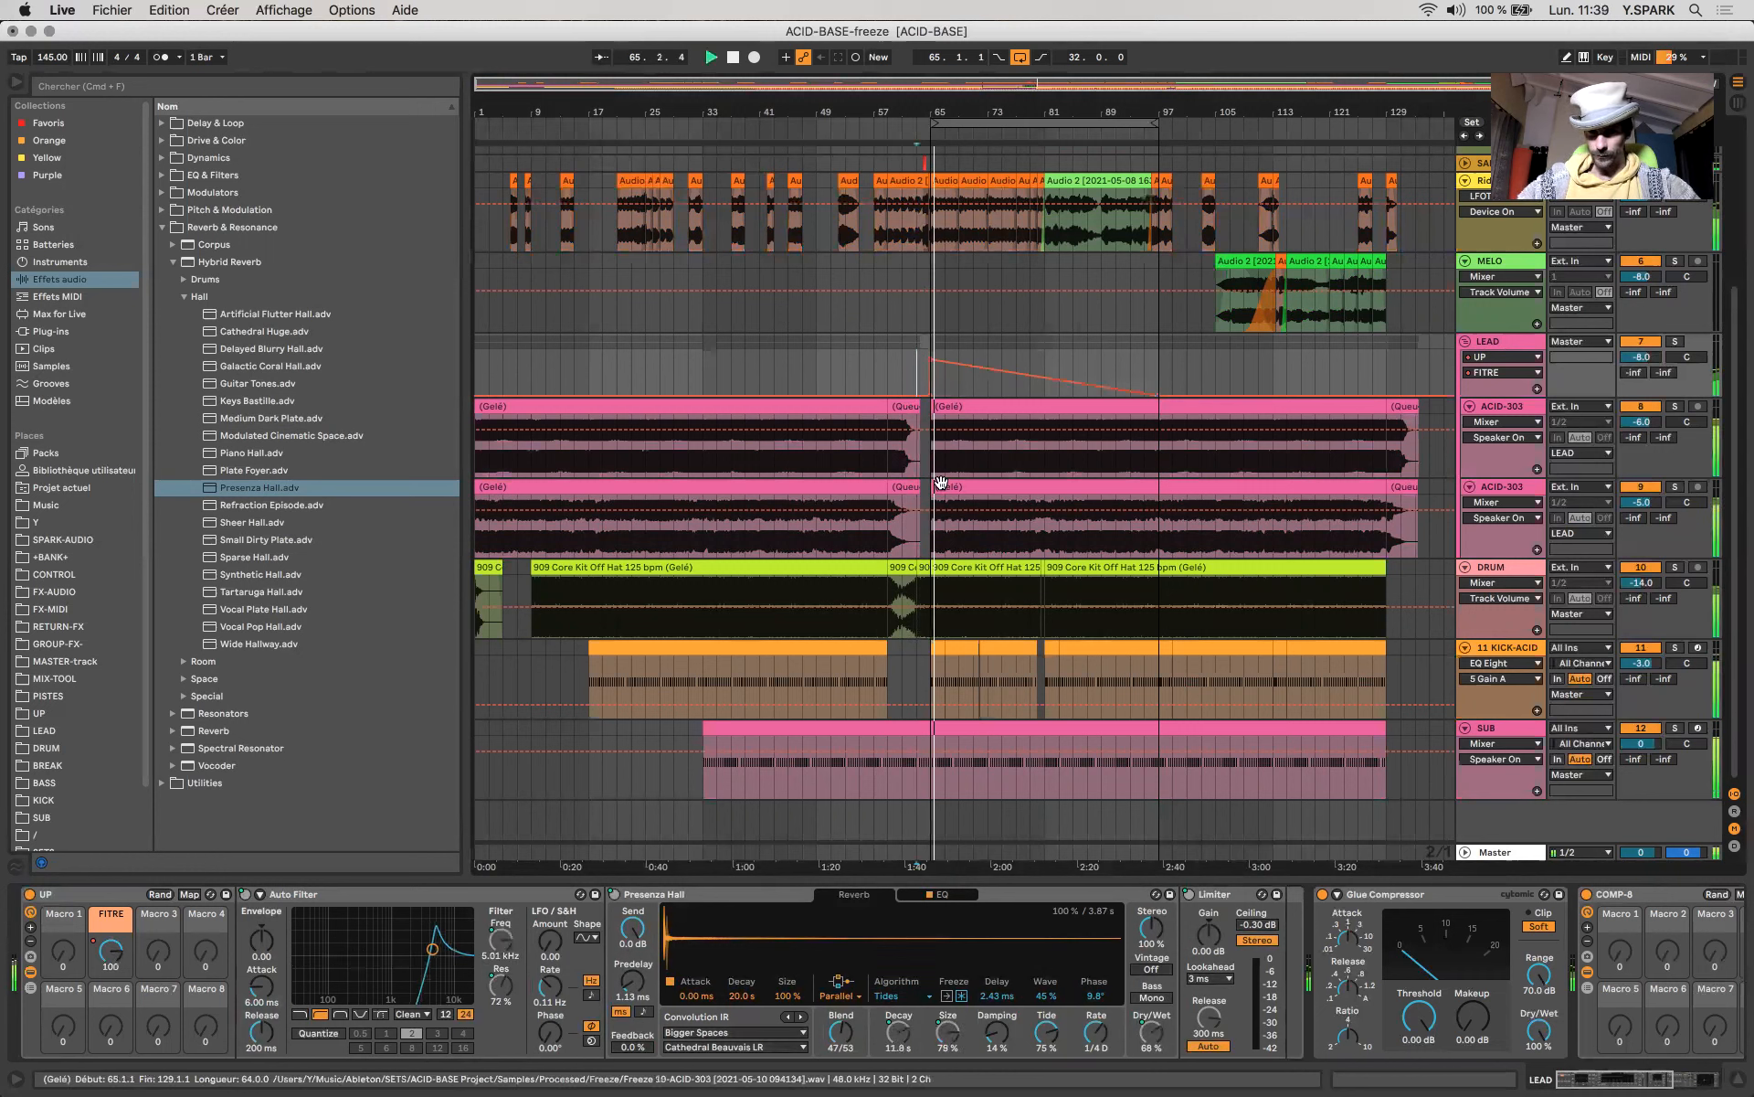
pyautogui.moveTo(927, 363)
pyautogui.moveTo(931, 361); pyautogui.dragTo(931, 364)
# Unfold the SAMPLE track and set its volume to -12 dB.
pyautogui.scroll(5, 941, 455)
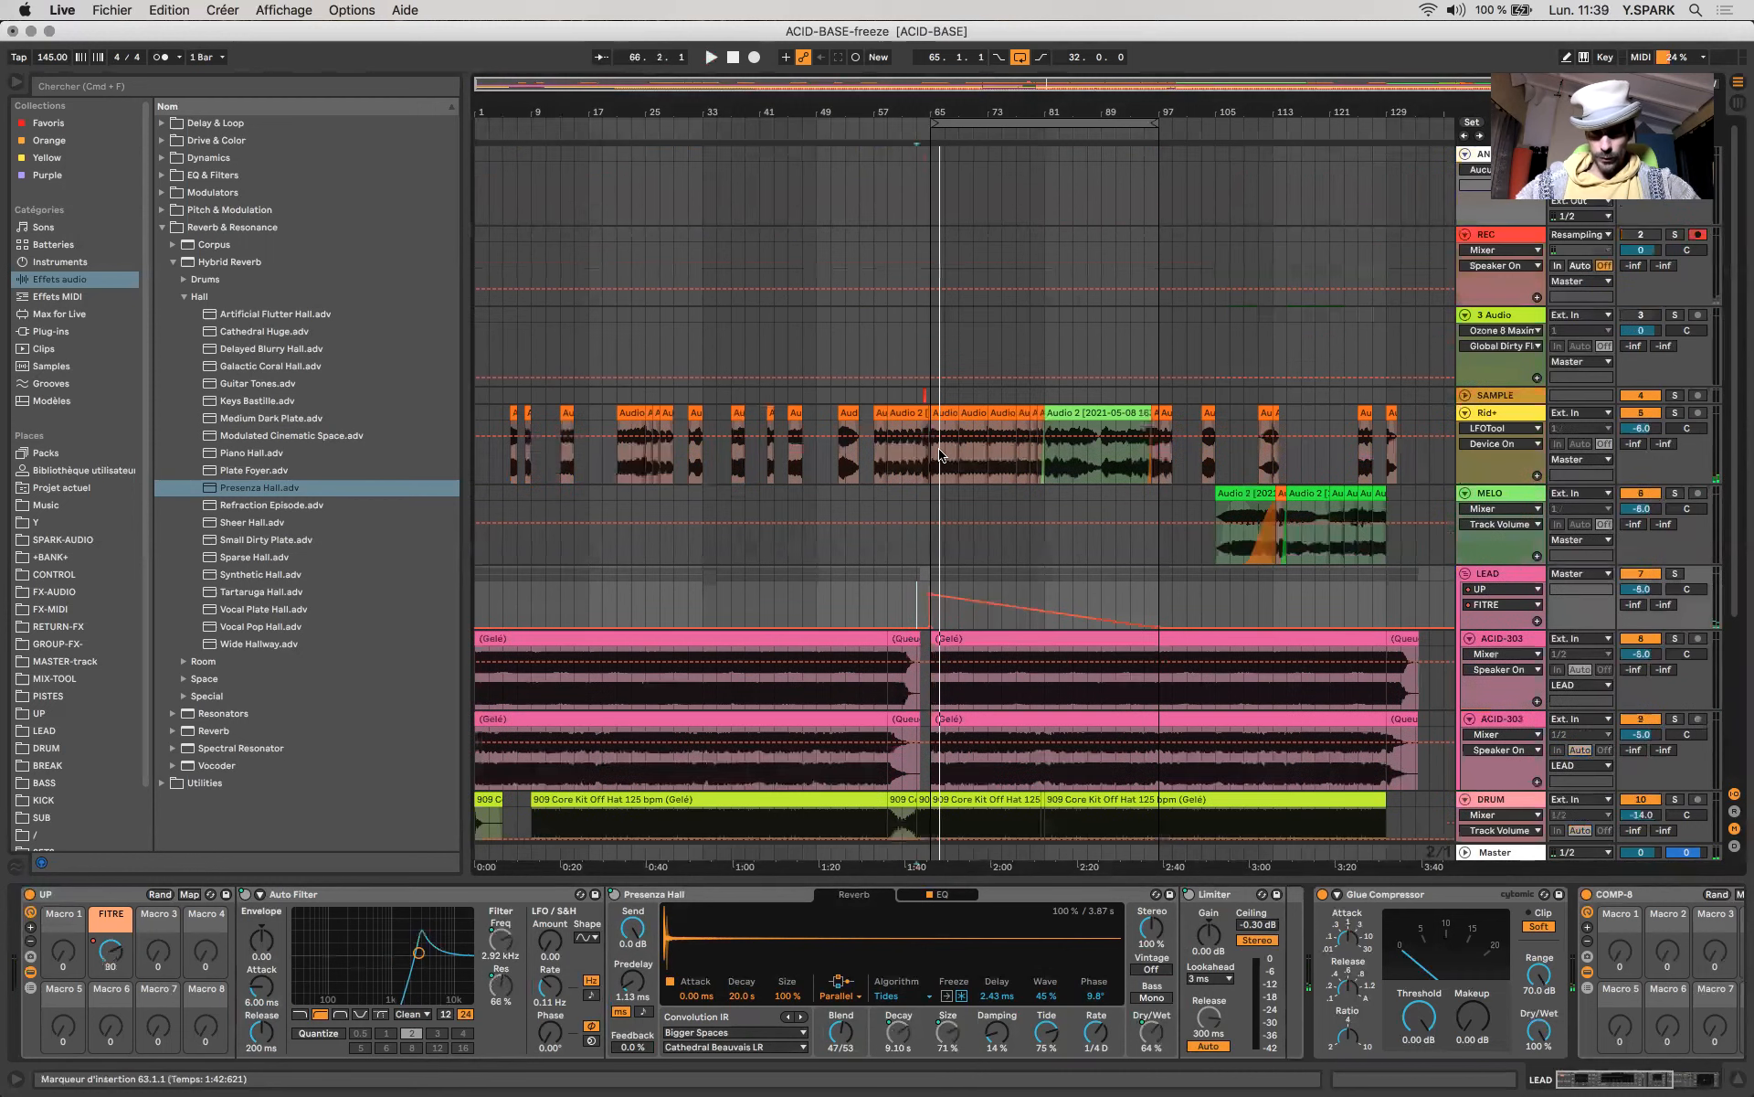
pyautogui.click(1465, 395)
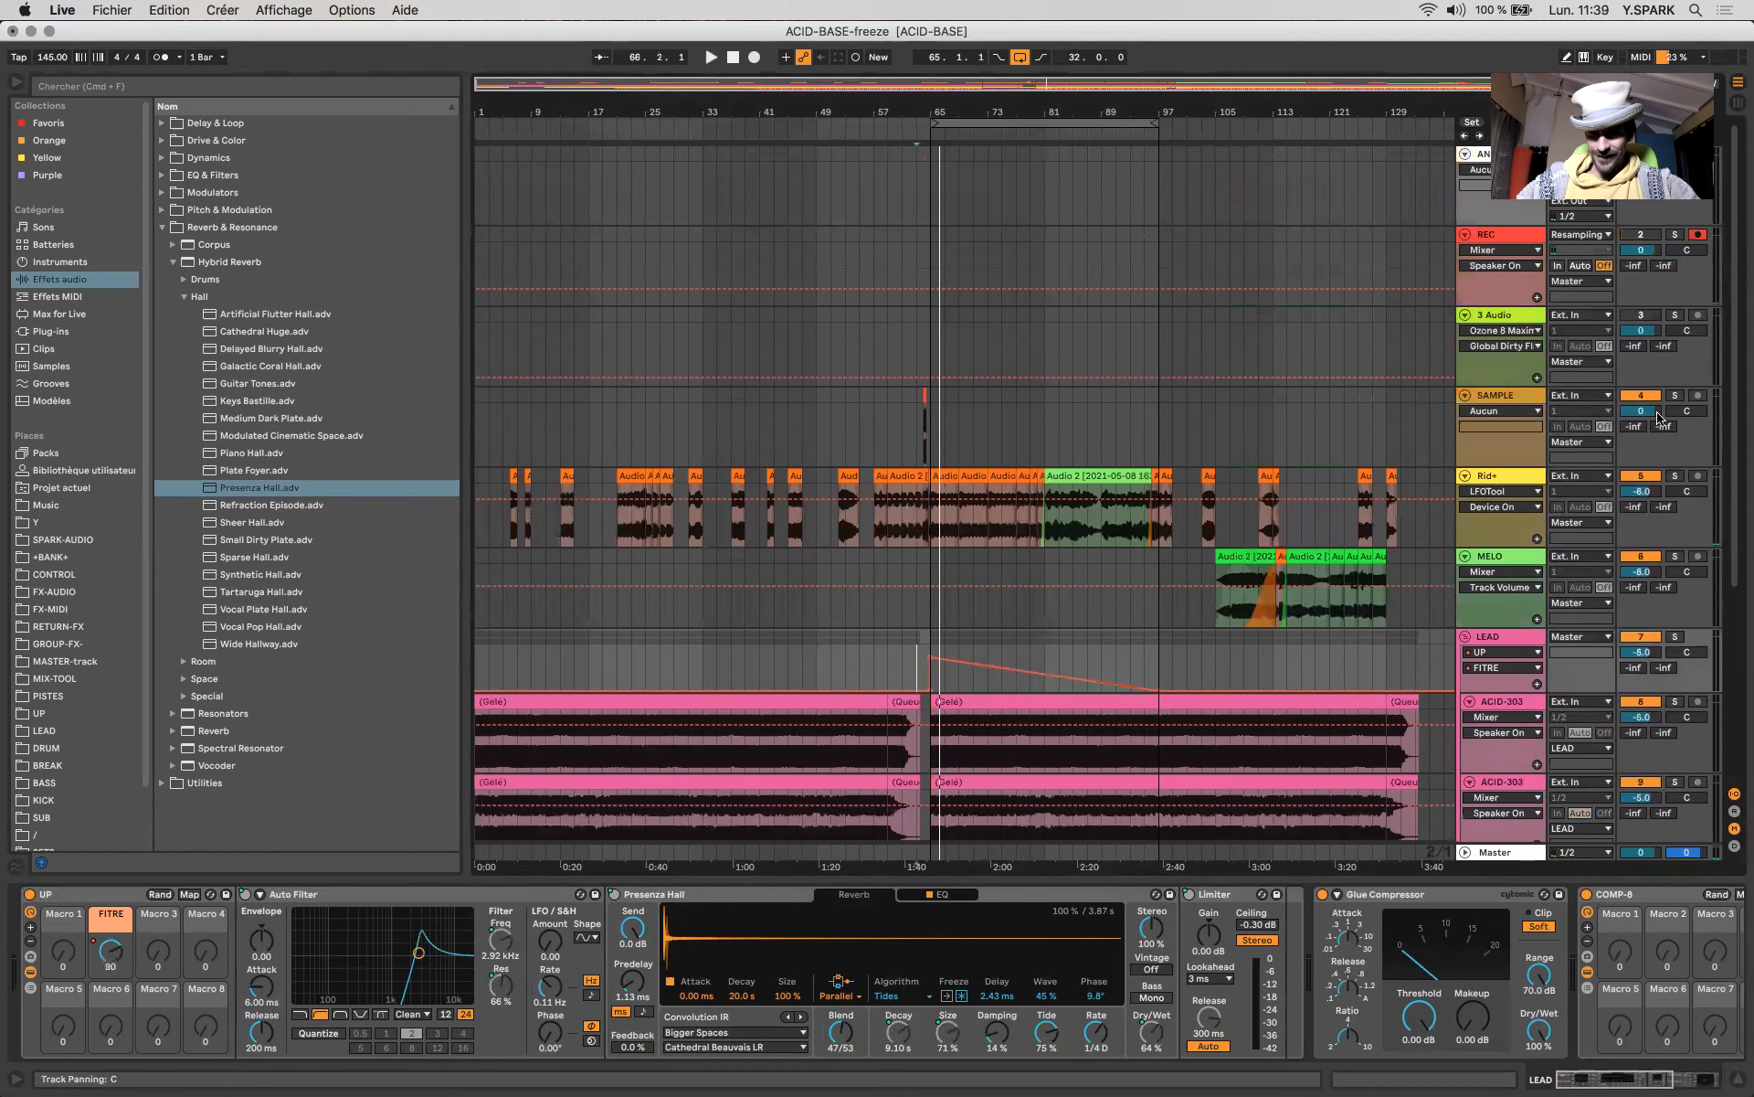
pyautogui.click(1657, 415)
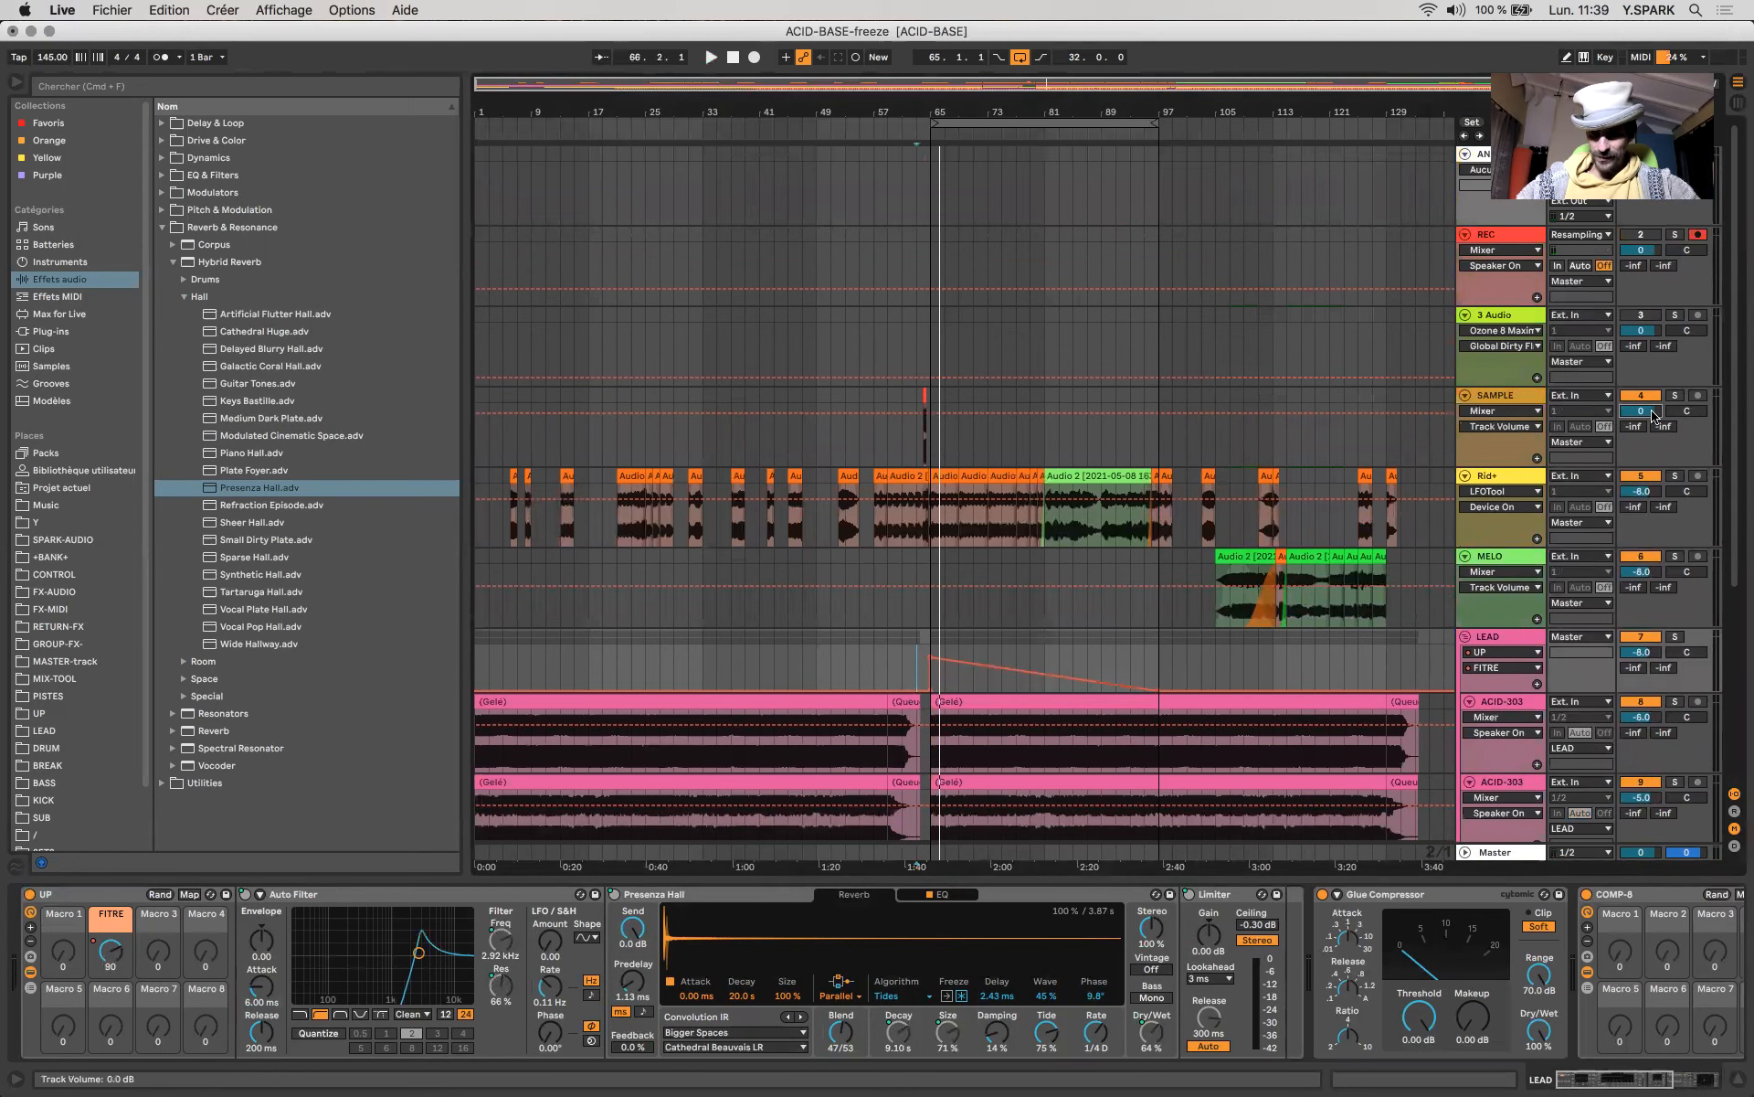
pyautogui.write('-12')
pyautogui.press('Return')
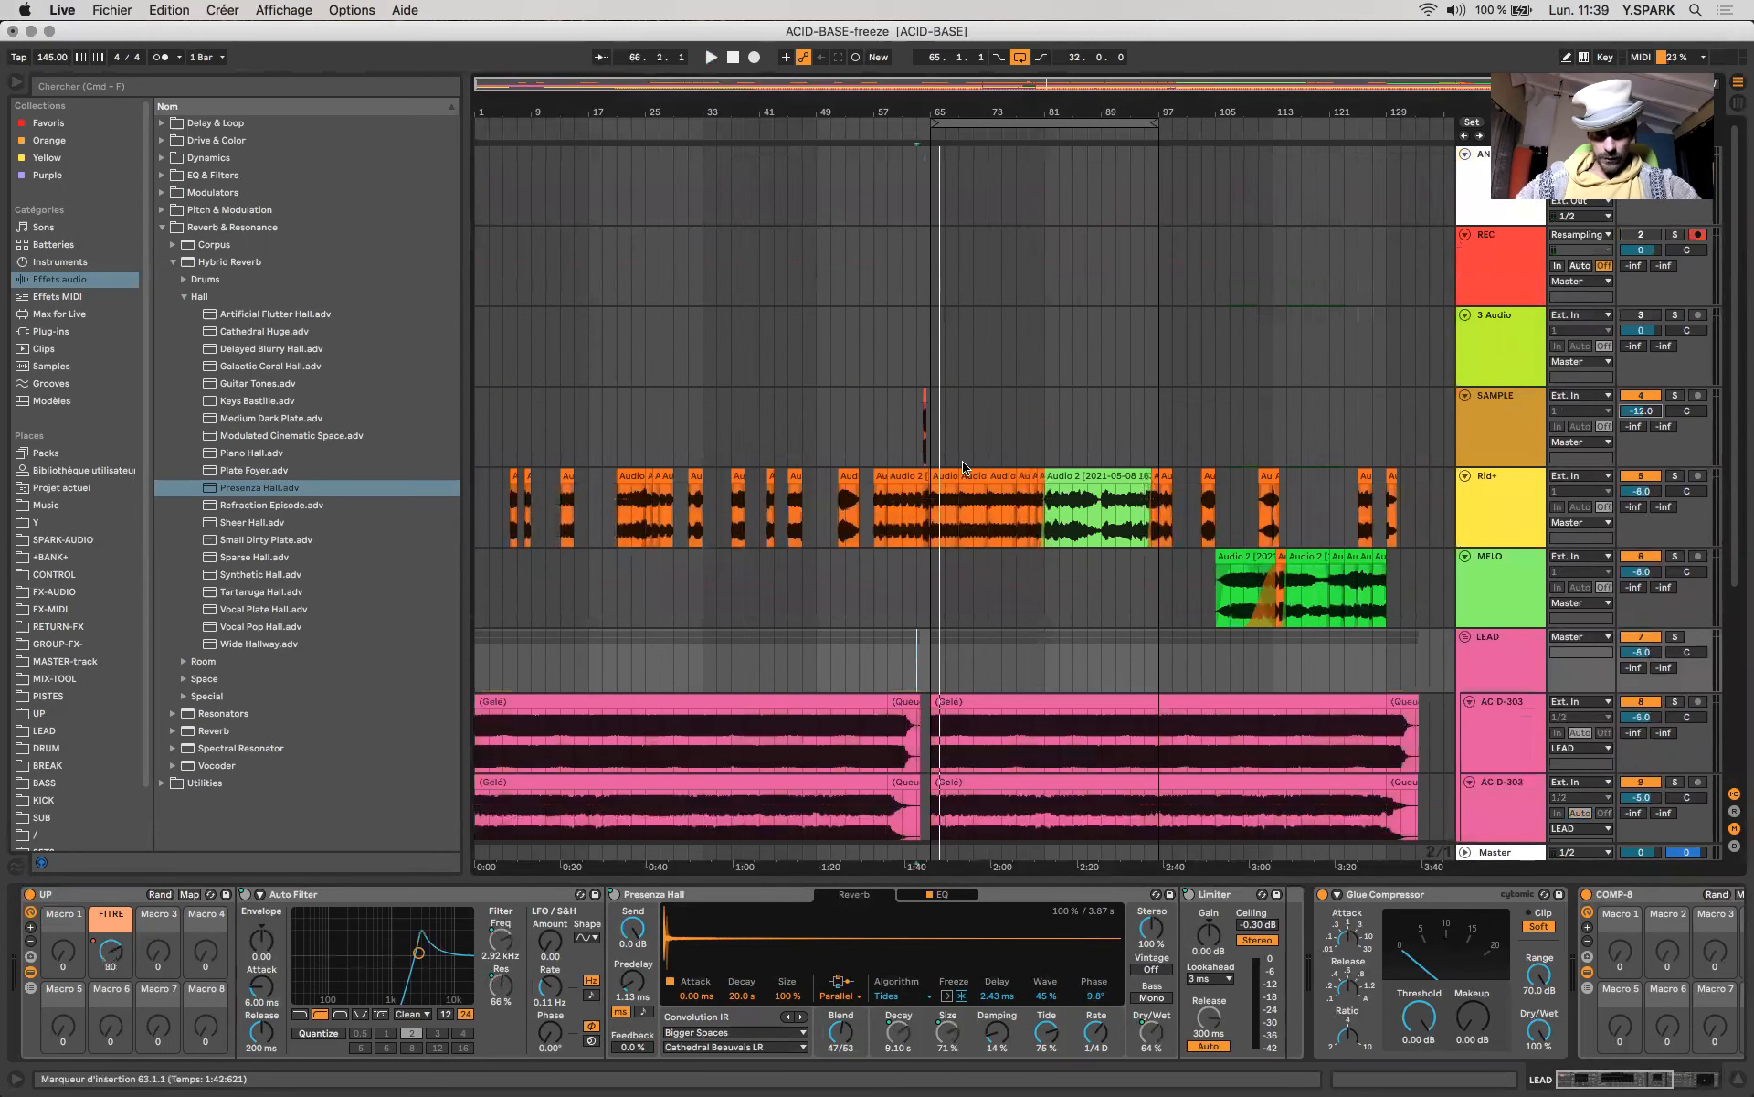
# Play from bar 64 to audition the quieter SAMPLE clip and the transition into bar 65.
pyautogui.scroll(5, 967, 463)
pyautogui.click(768, 646)
pyautogui.click(753, 661)
pyautogui.press('space')
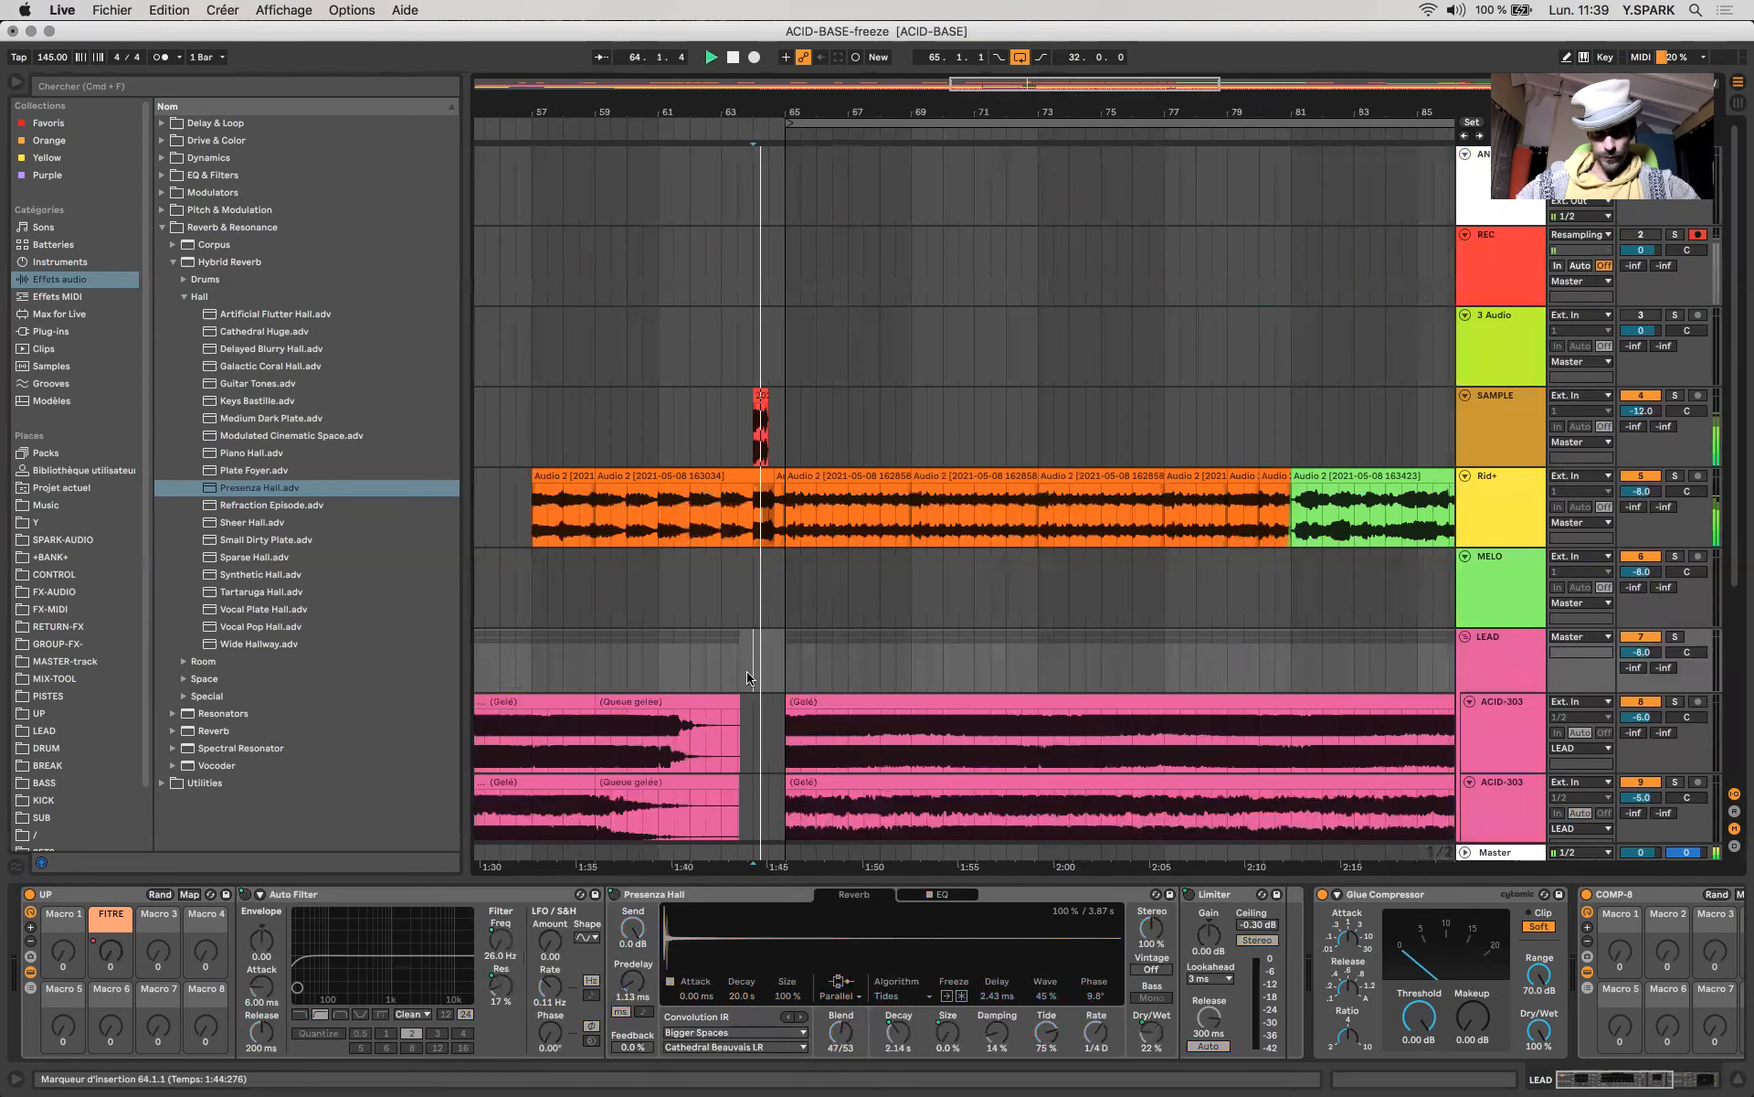
pyautogui.scroll(-5, 750, 672)
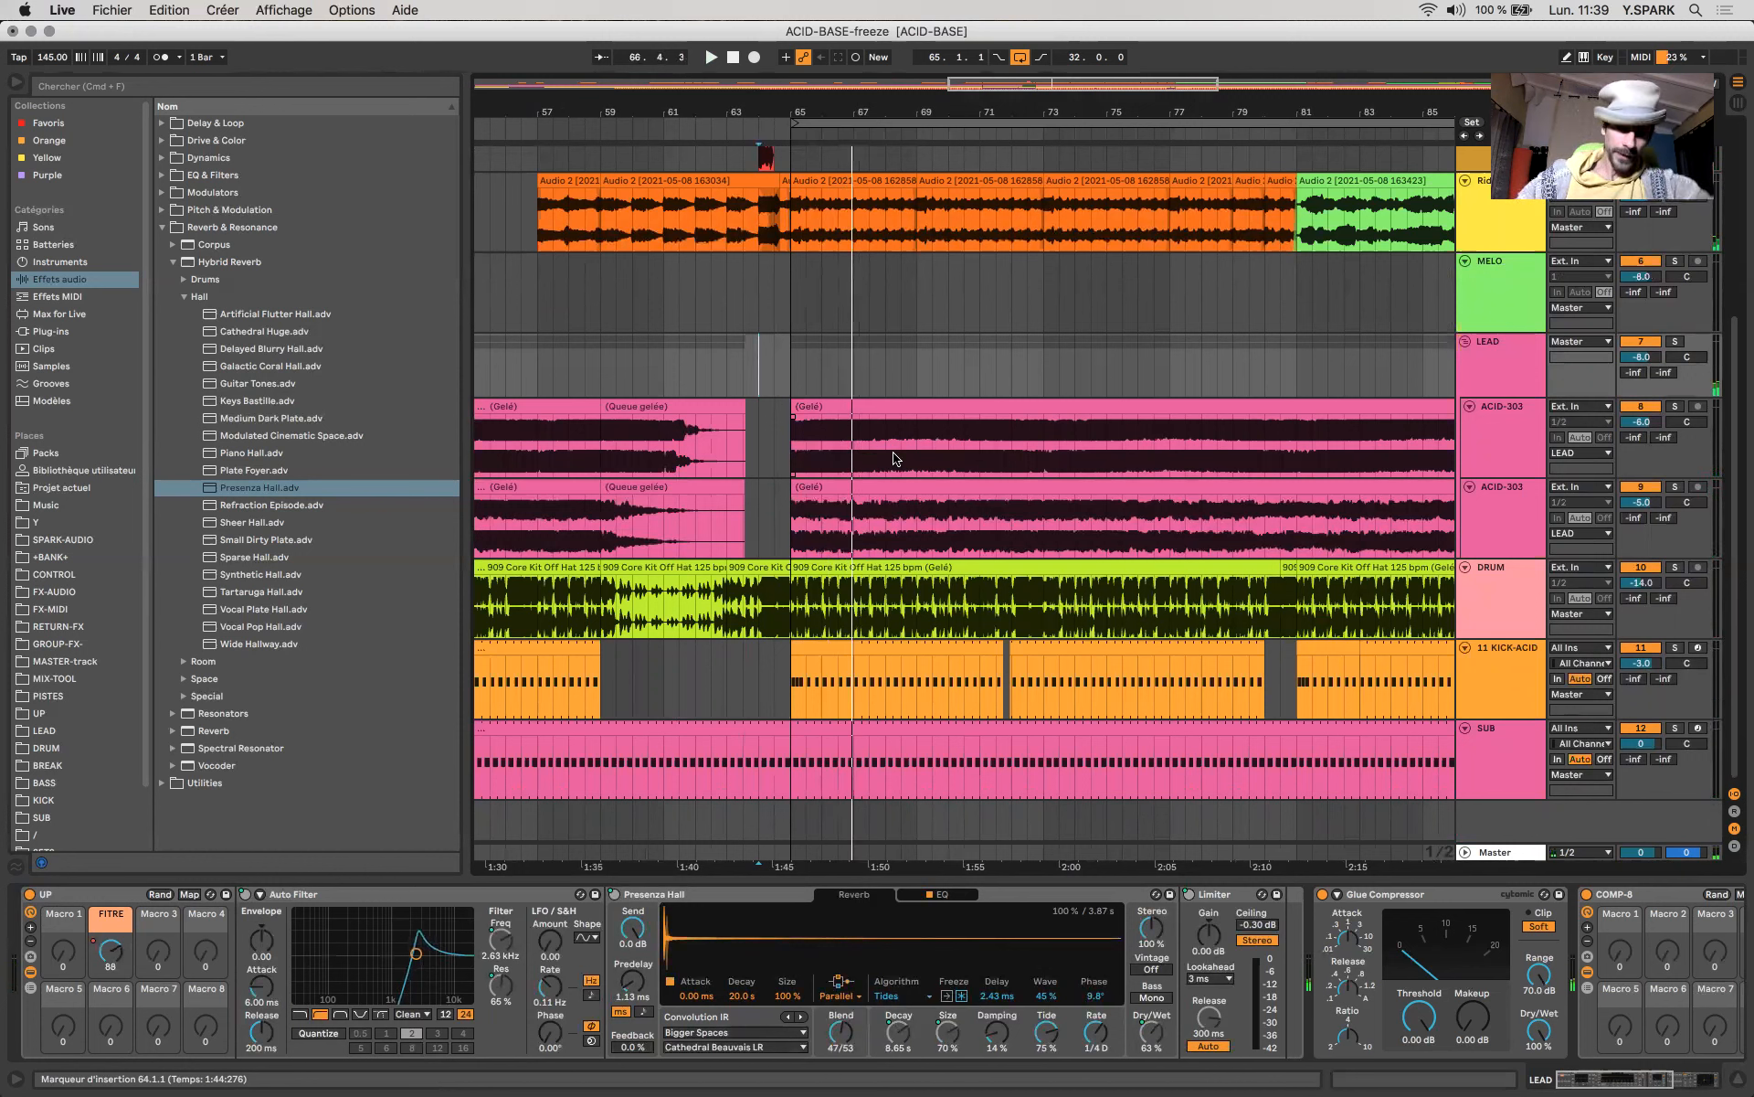
# Raise the Auto Filter Resonance maximum in the FITRE mappings to 110% while auditioning the LEAD group from bar 65.
pyautogui.click(793, 375)
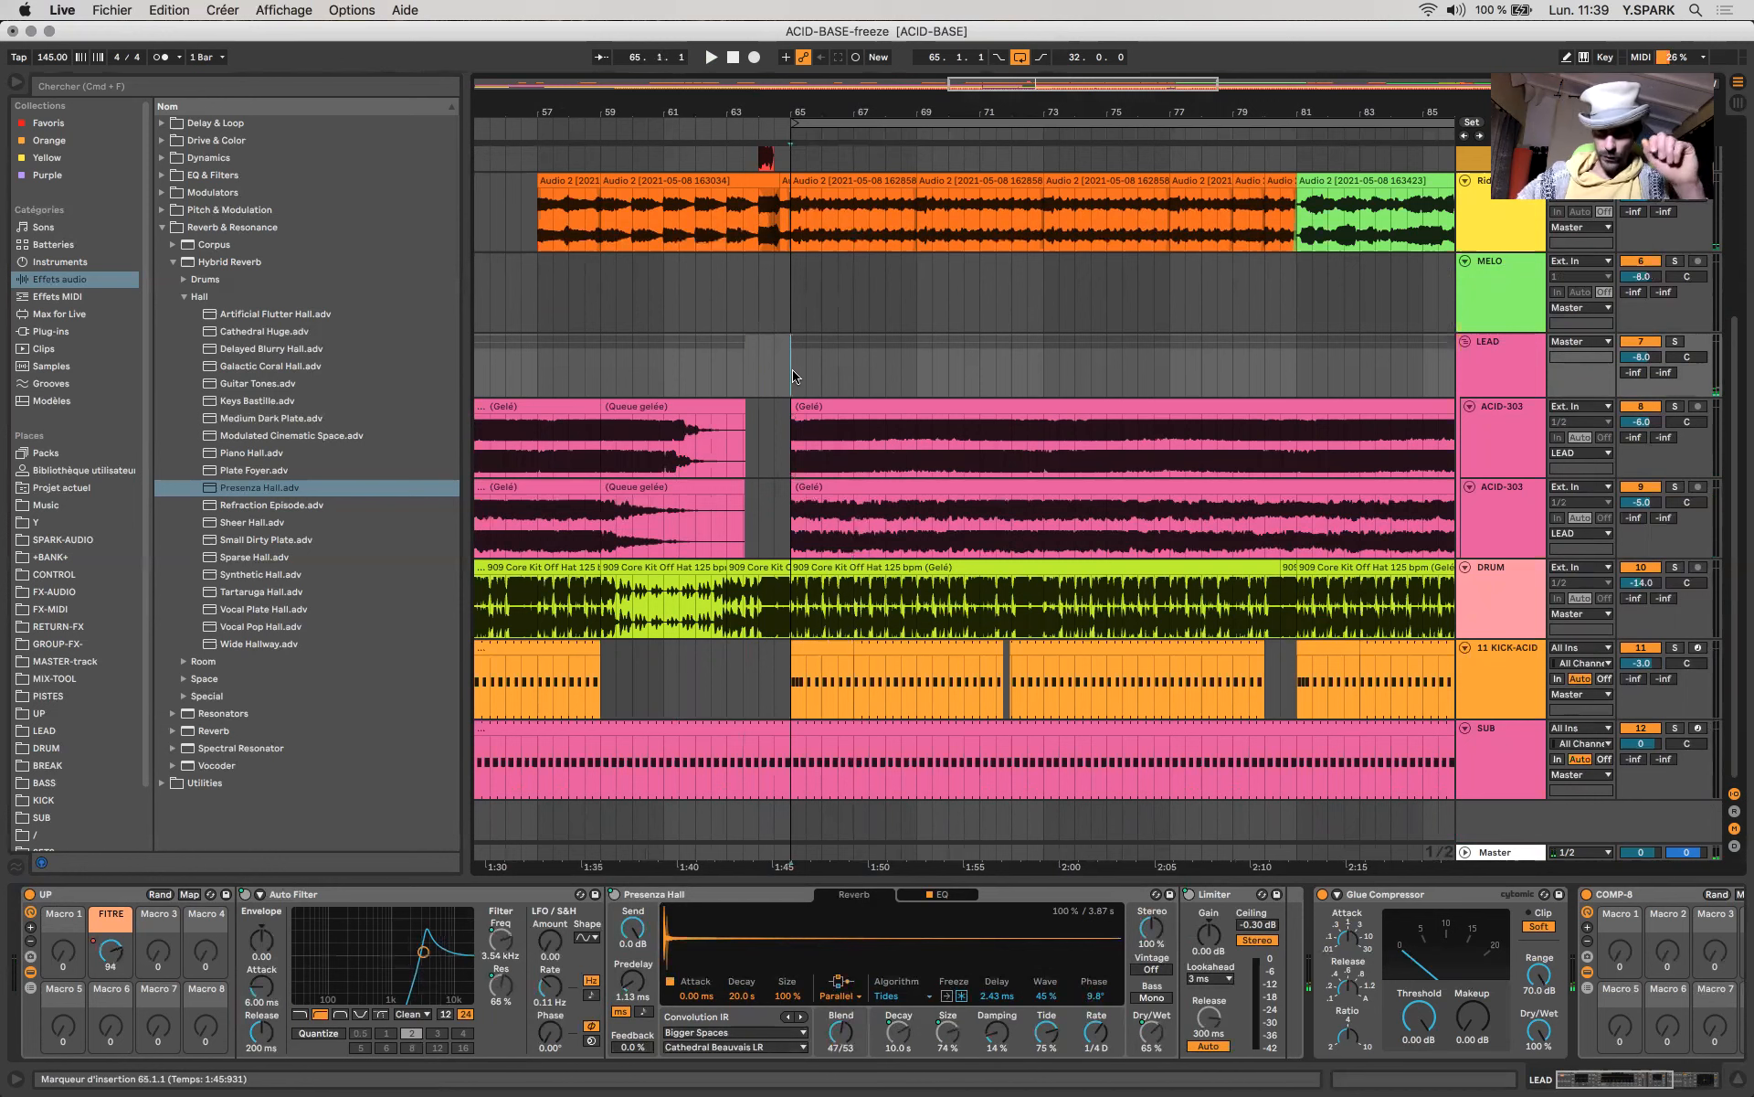
pyautogui.scroll(-10, 794, 375)
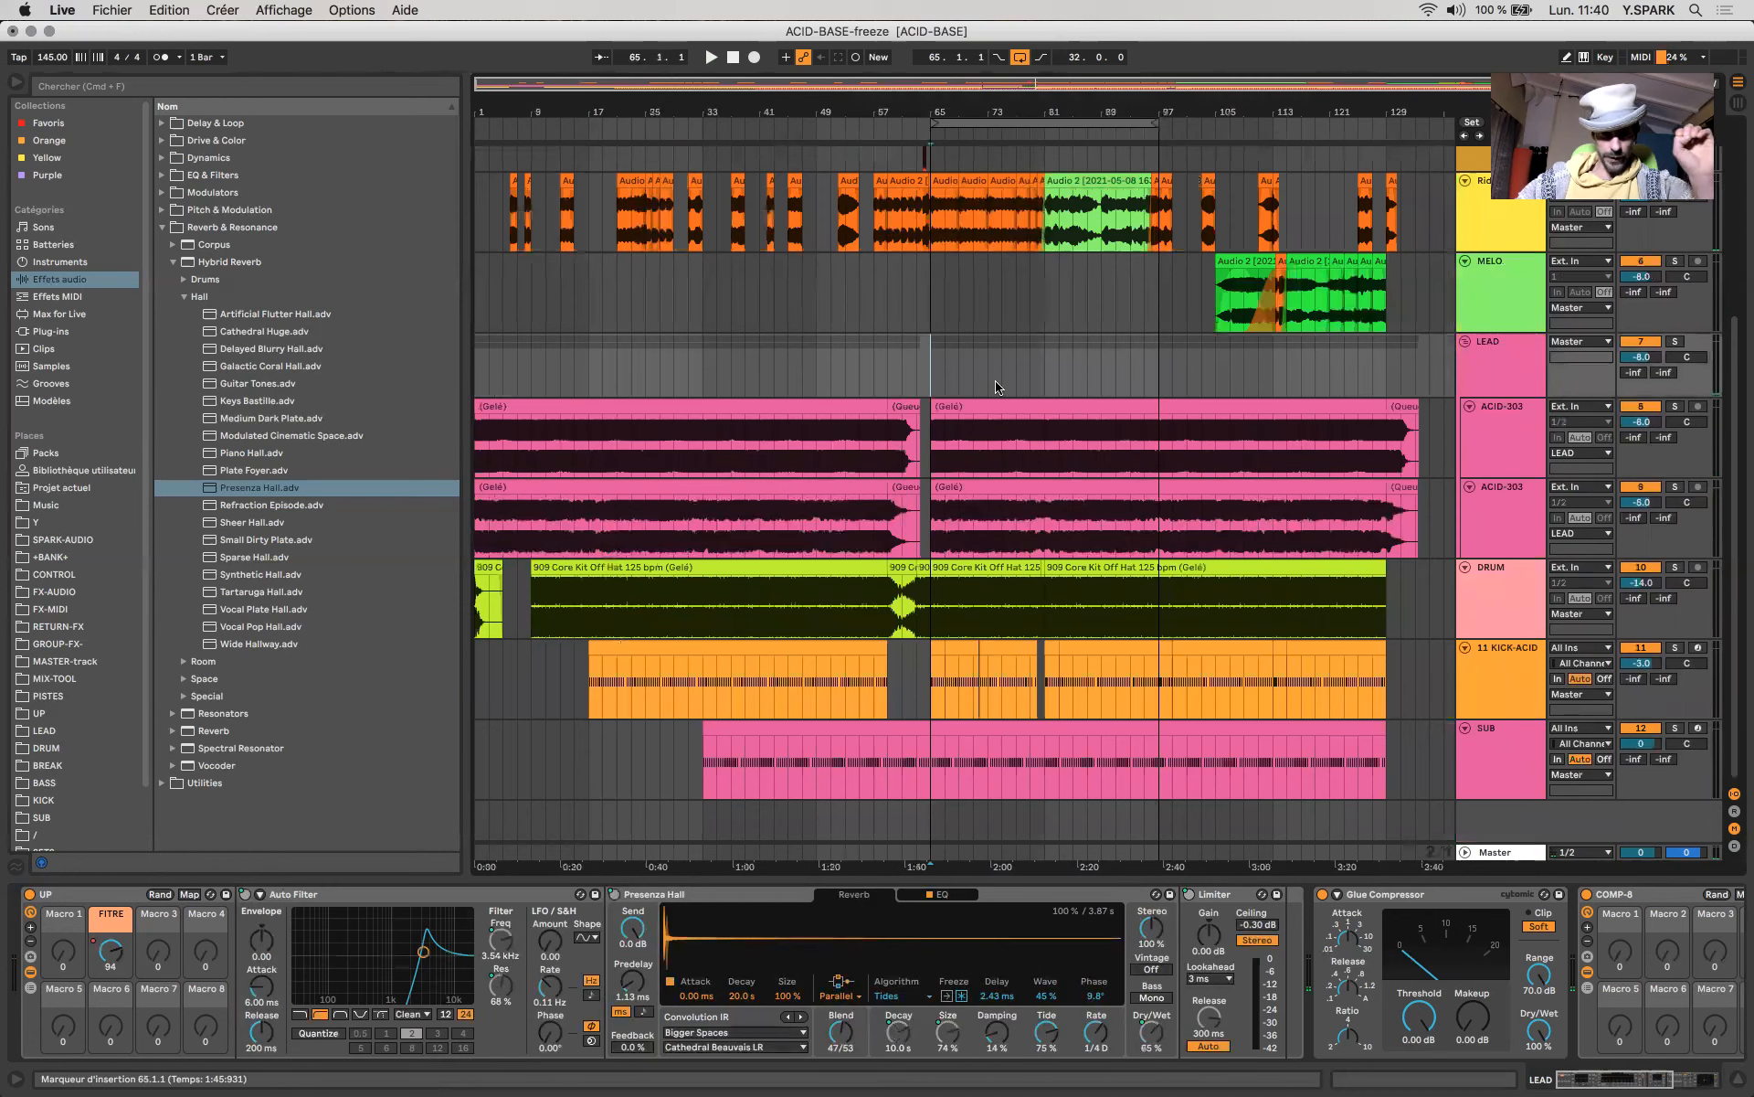
pyautogui.click(193, 894)
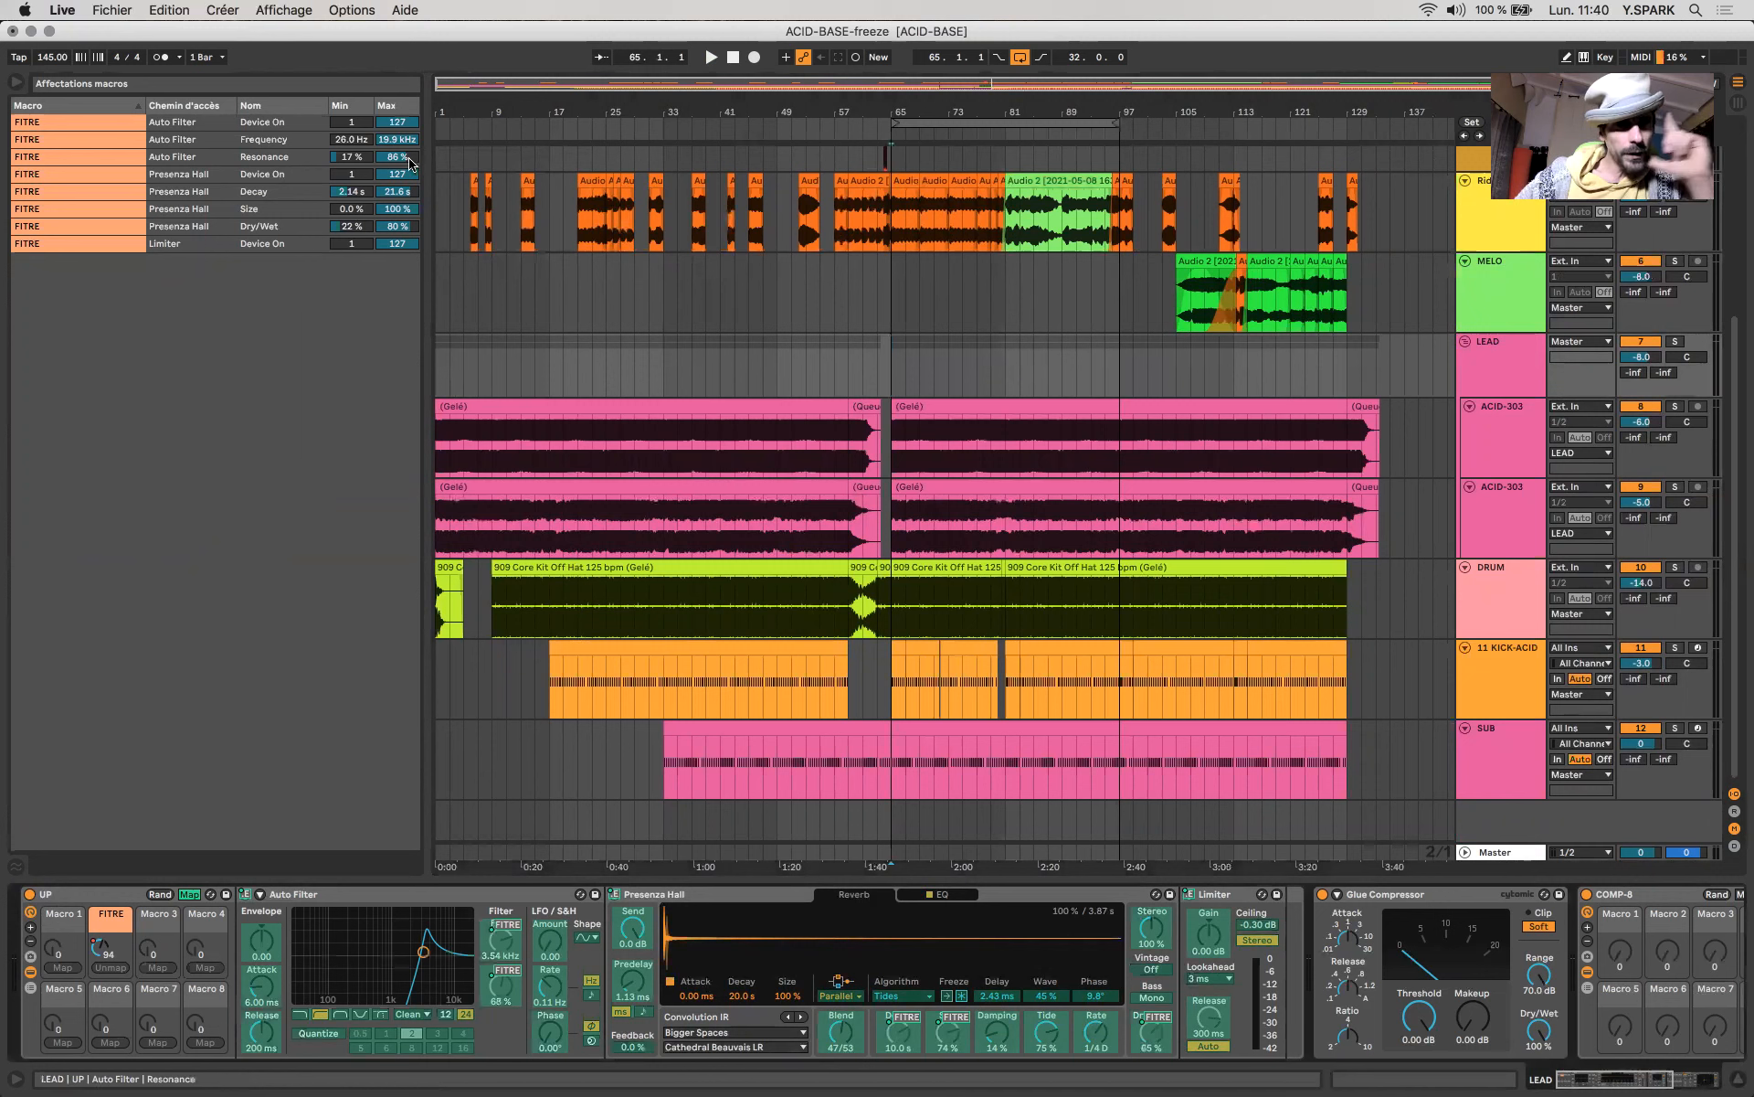
pyautogui.moveTo(397, 156); pyautogui.dragTo(397, 137)
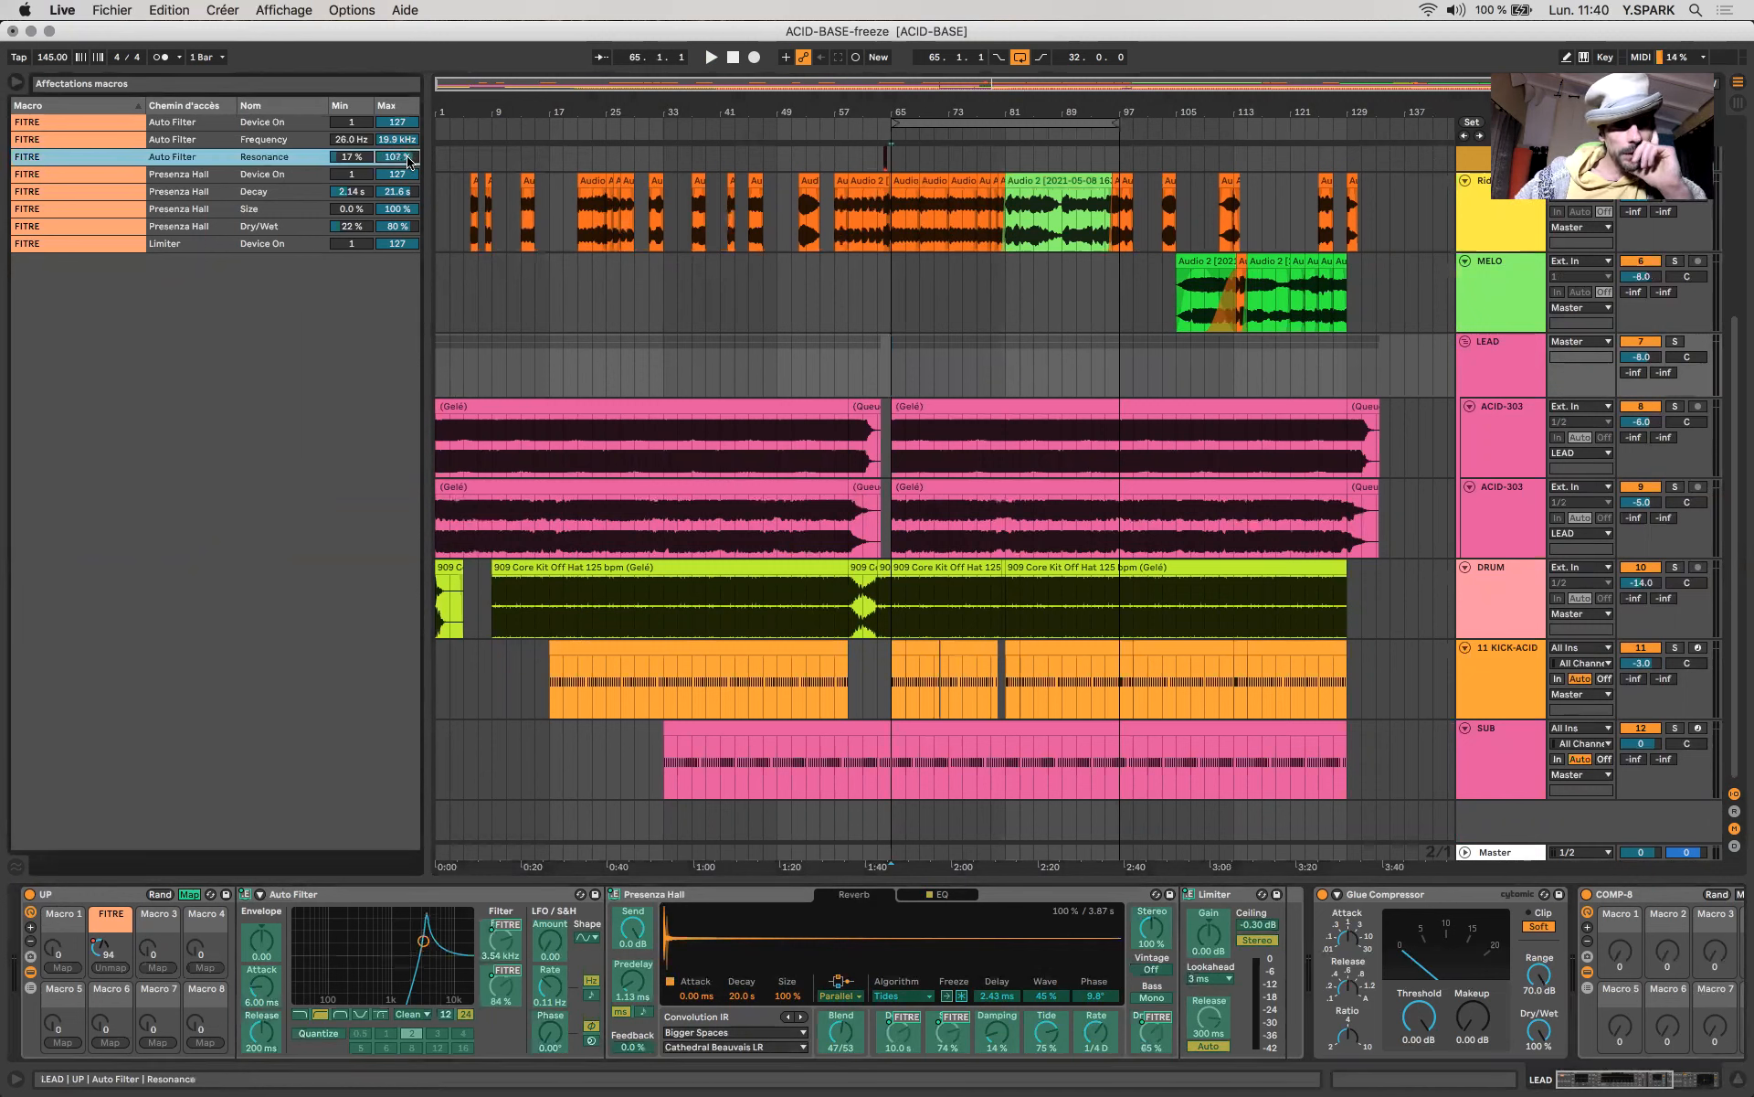
pyautogui.press('space')
pyautogui.scroll(4, 407, 162)
pyautogui.moveTo(408, 162); pyautogui.dragTo(408, 163)
pyautogui.press('space')
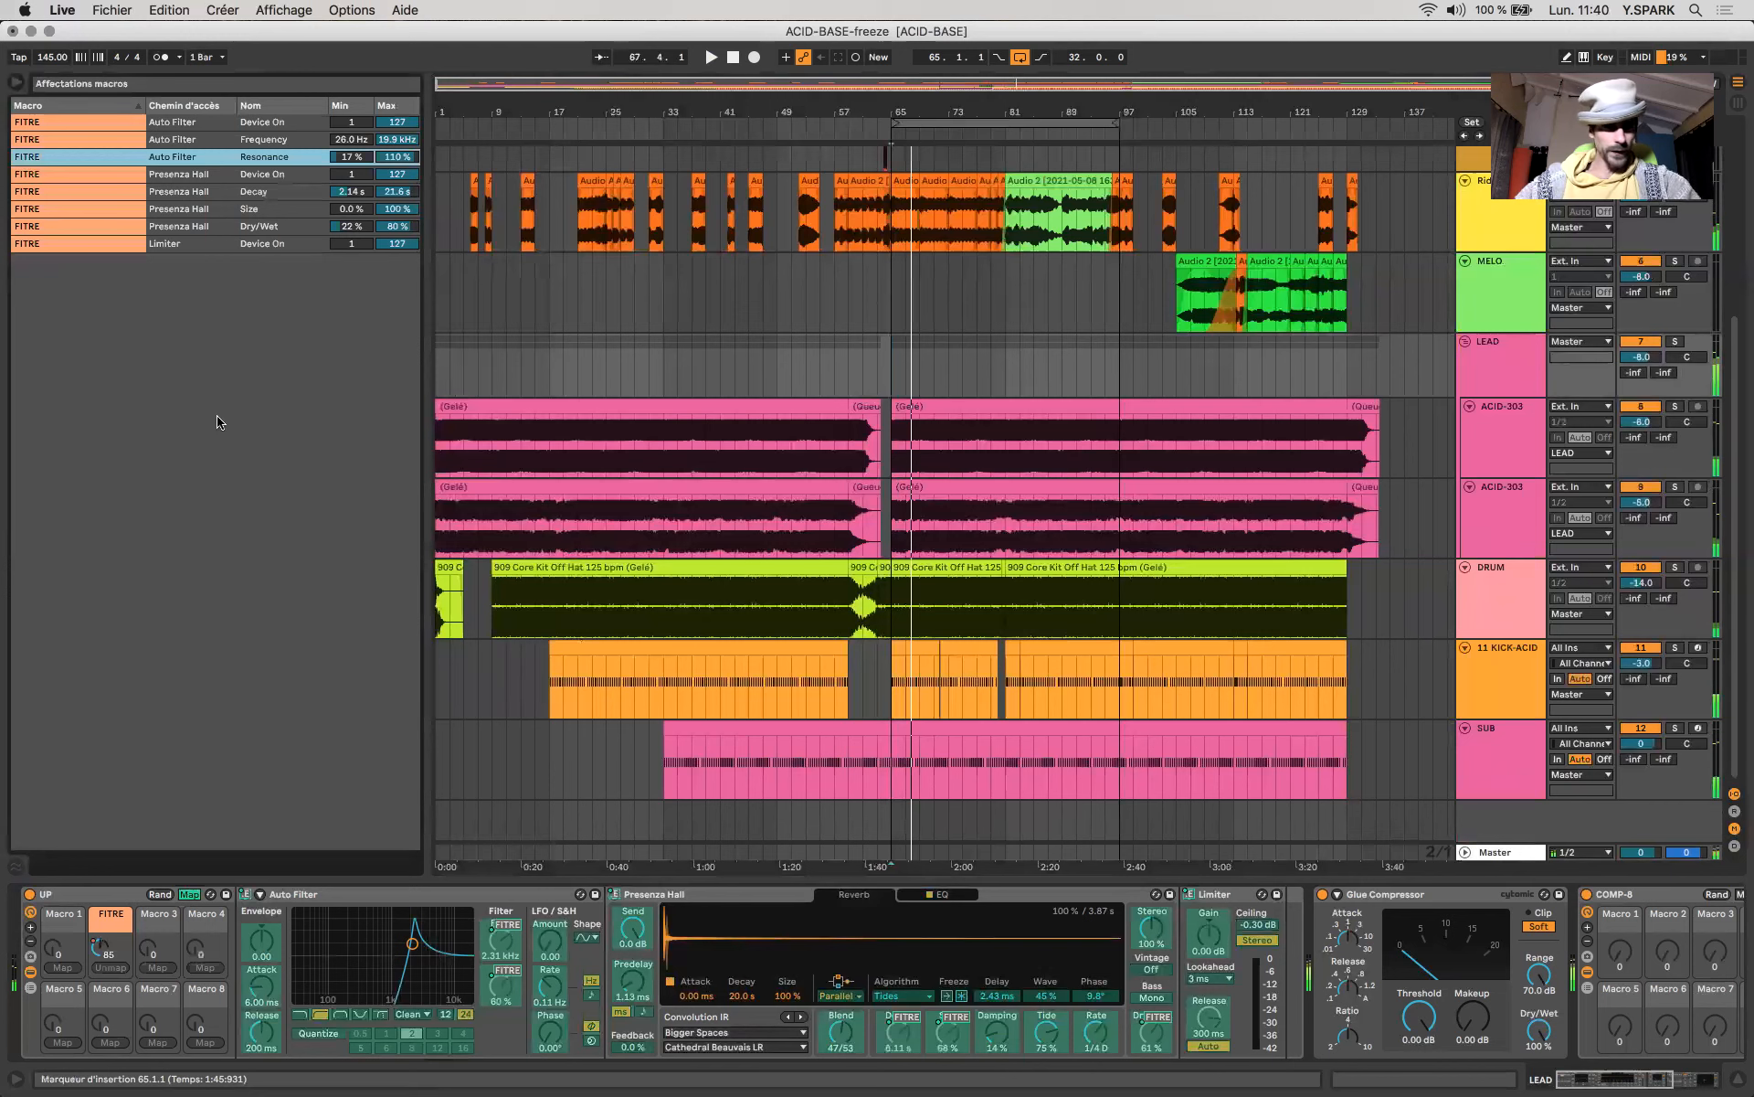
pyautogui.click(190, 894)
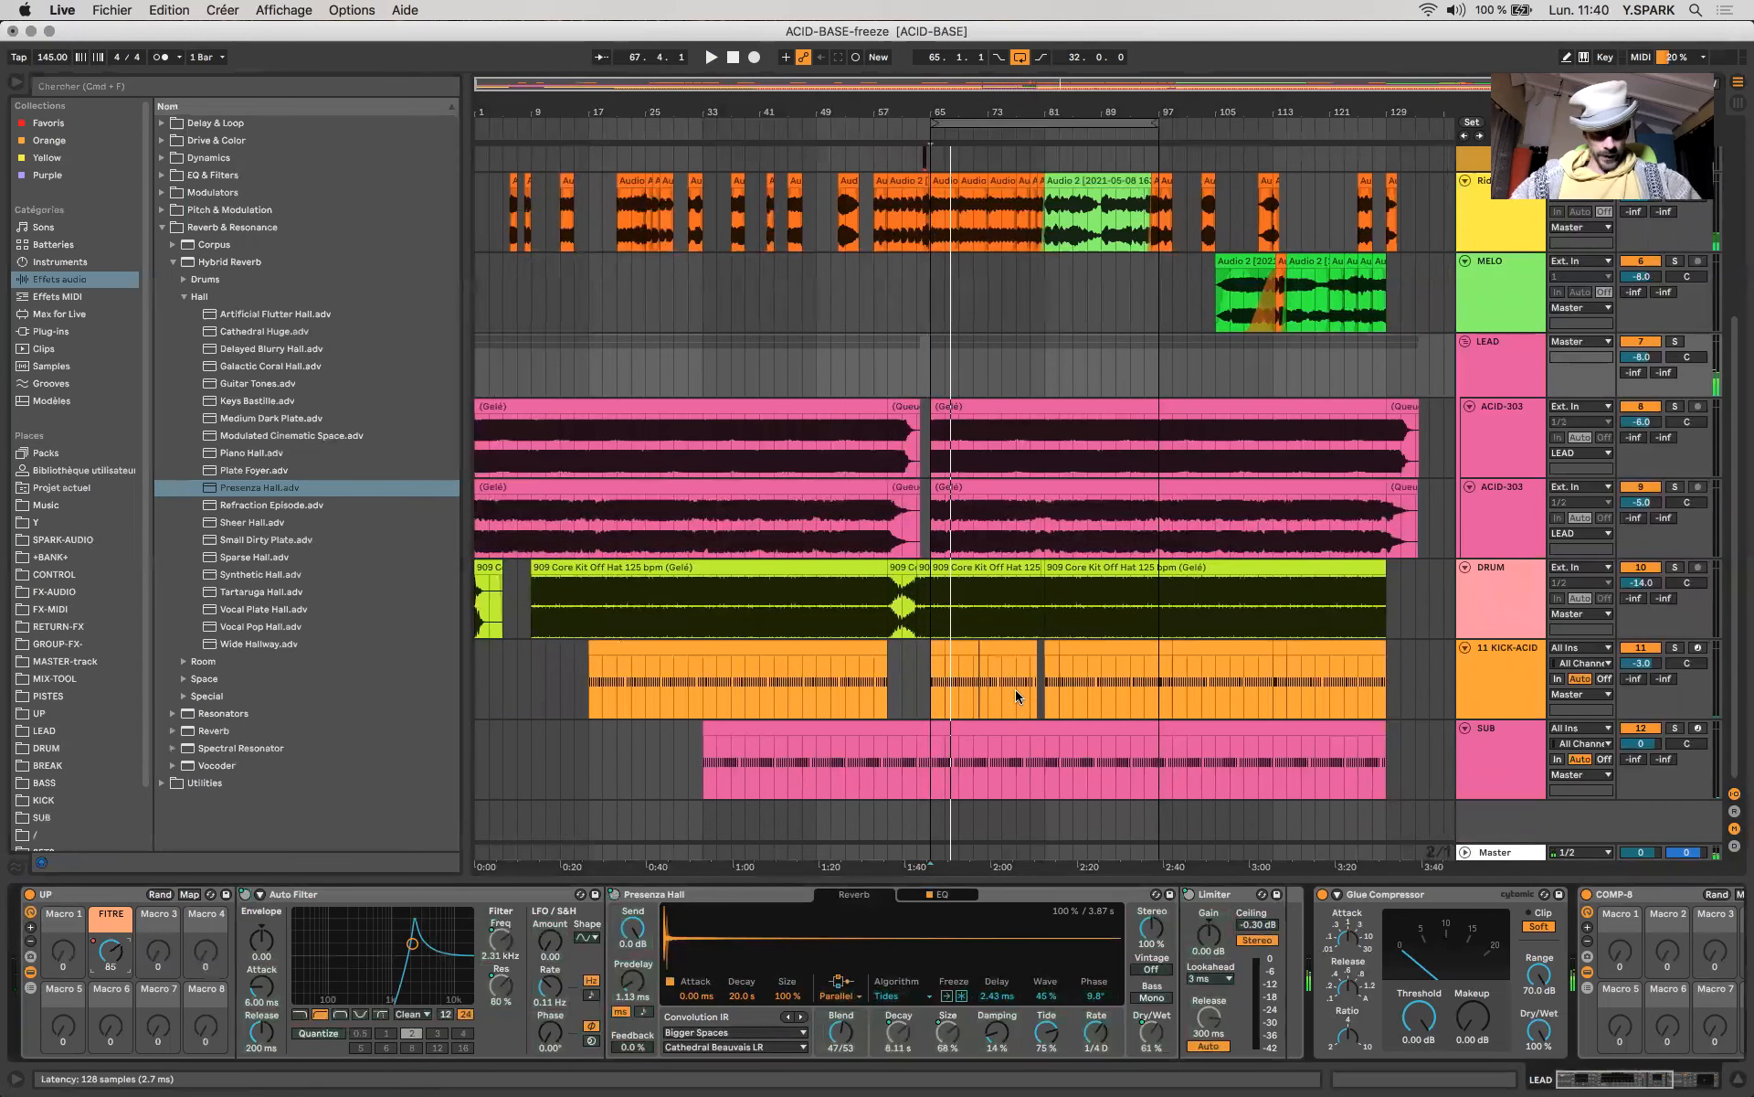
# Play from bar 75 with the LEAD group switched off and on again, and examine the Master track's Spectrum.
pyautogui.click(999, 621)
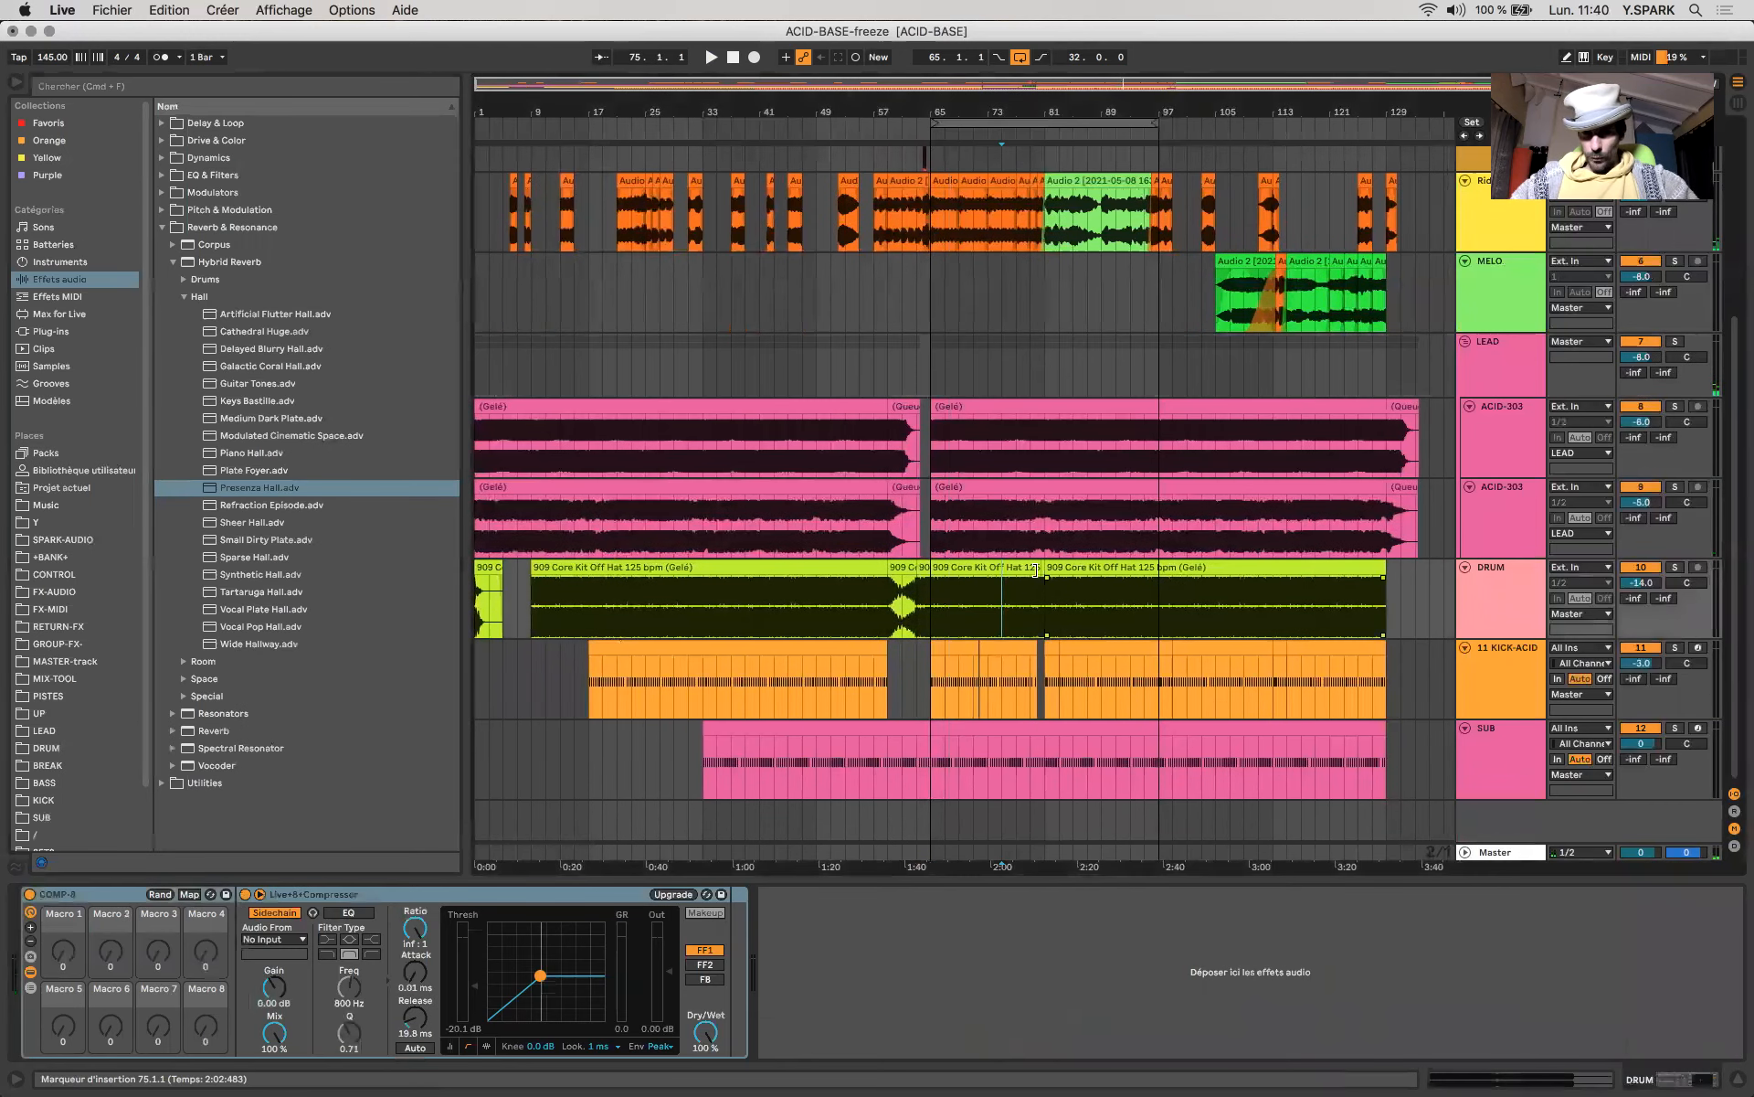
pyautogui.press('space')
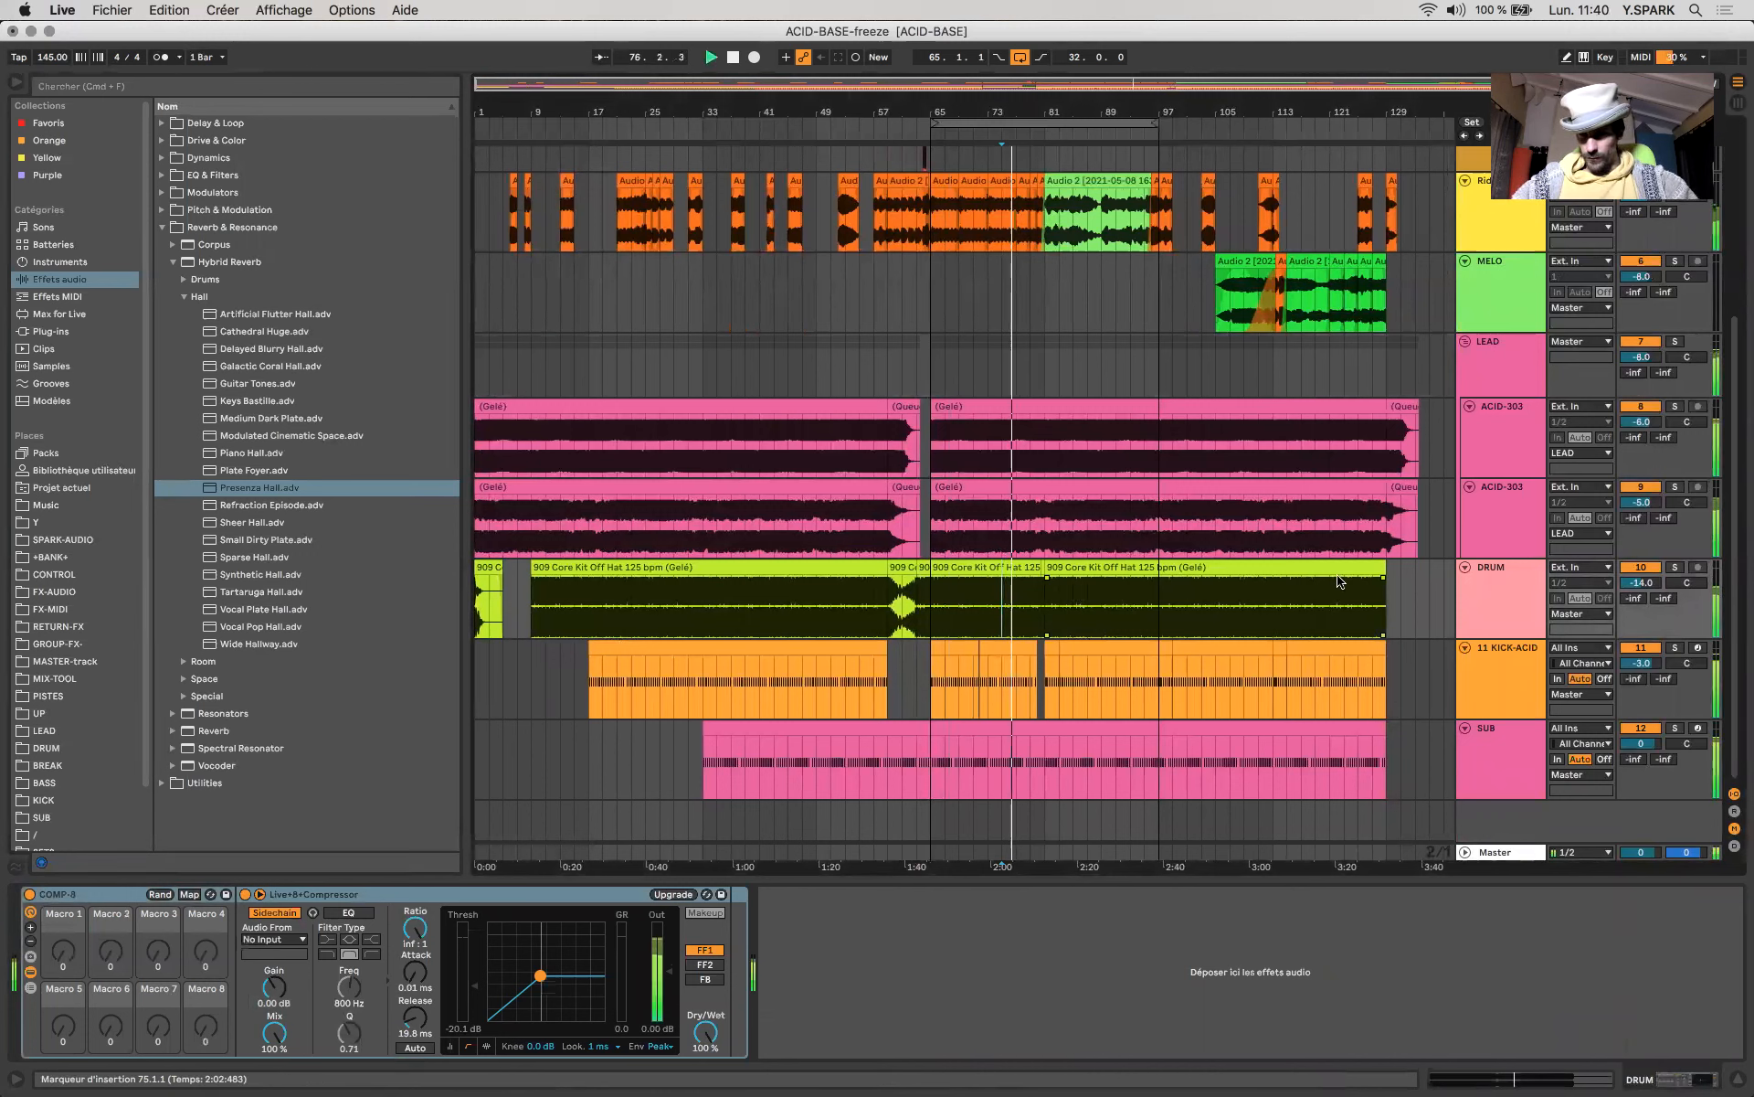
pyautogui.click(1652, 343)
pyautogui.click(1652, 343)
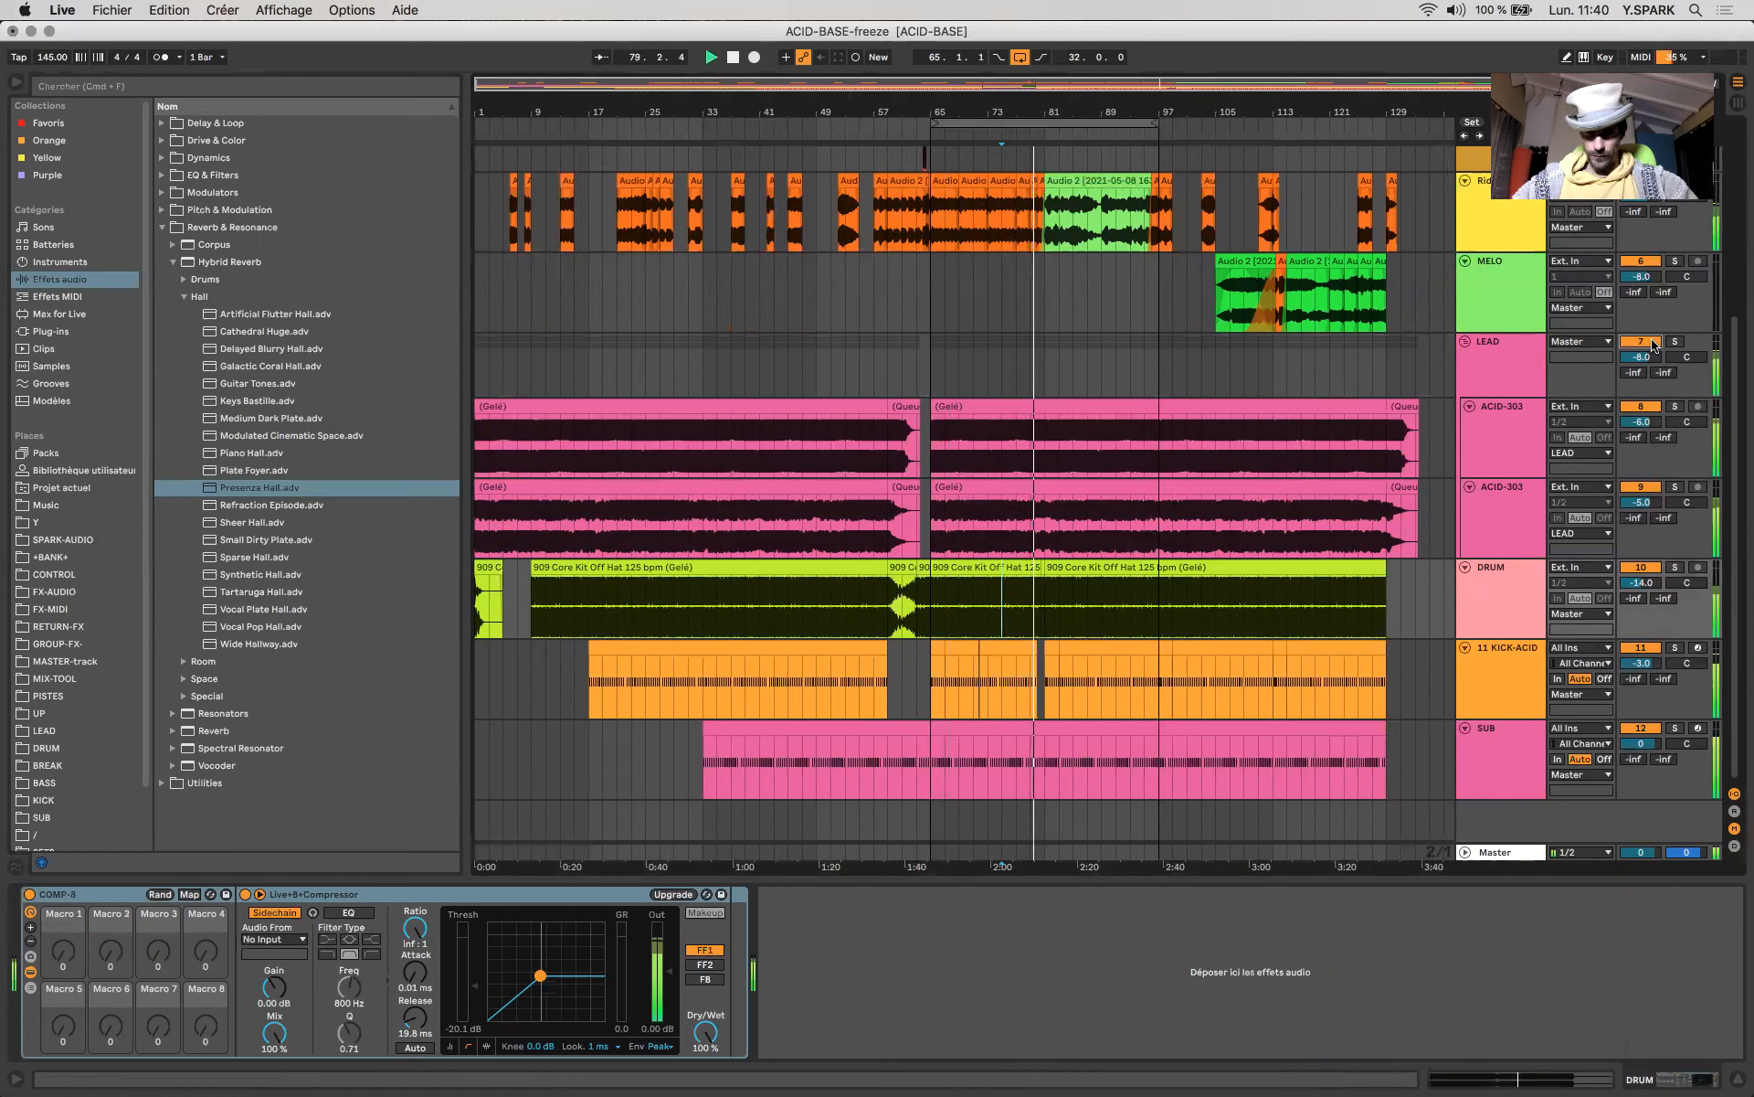
pyautogui.click(1503, 853)
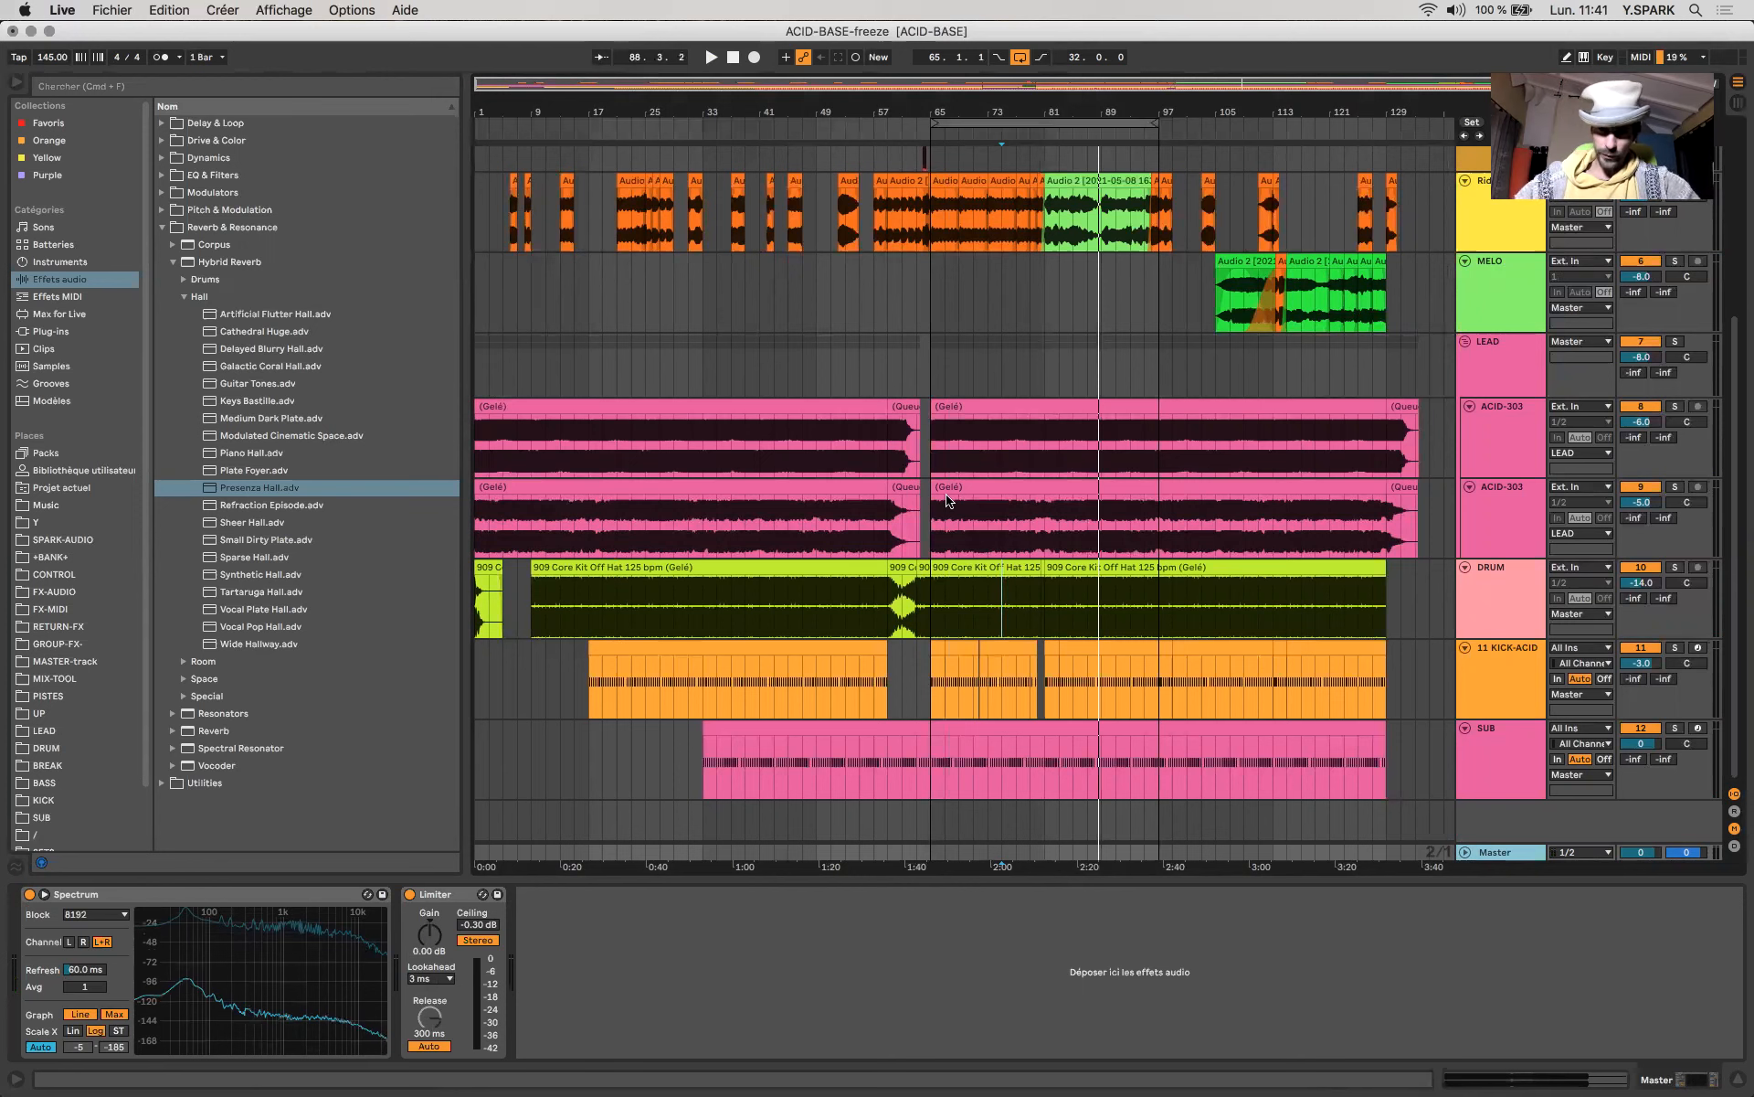
# Lower the Glue Compressor's threshold on the LEAD group to -4.44 dB during playback and check the Master track's Spectrum.
pyautogui.scroll(5, 987, 462)
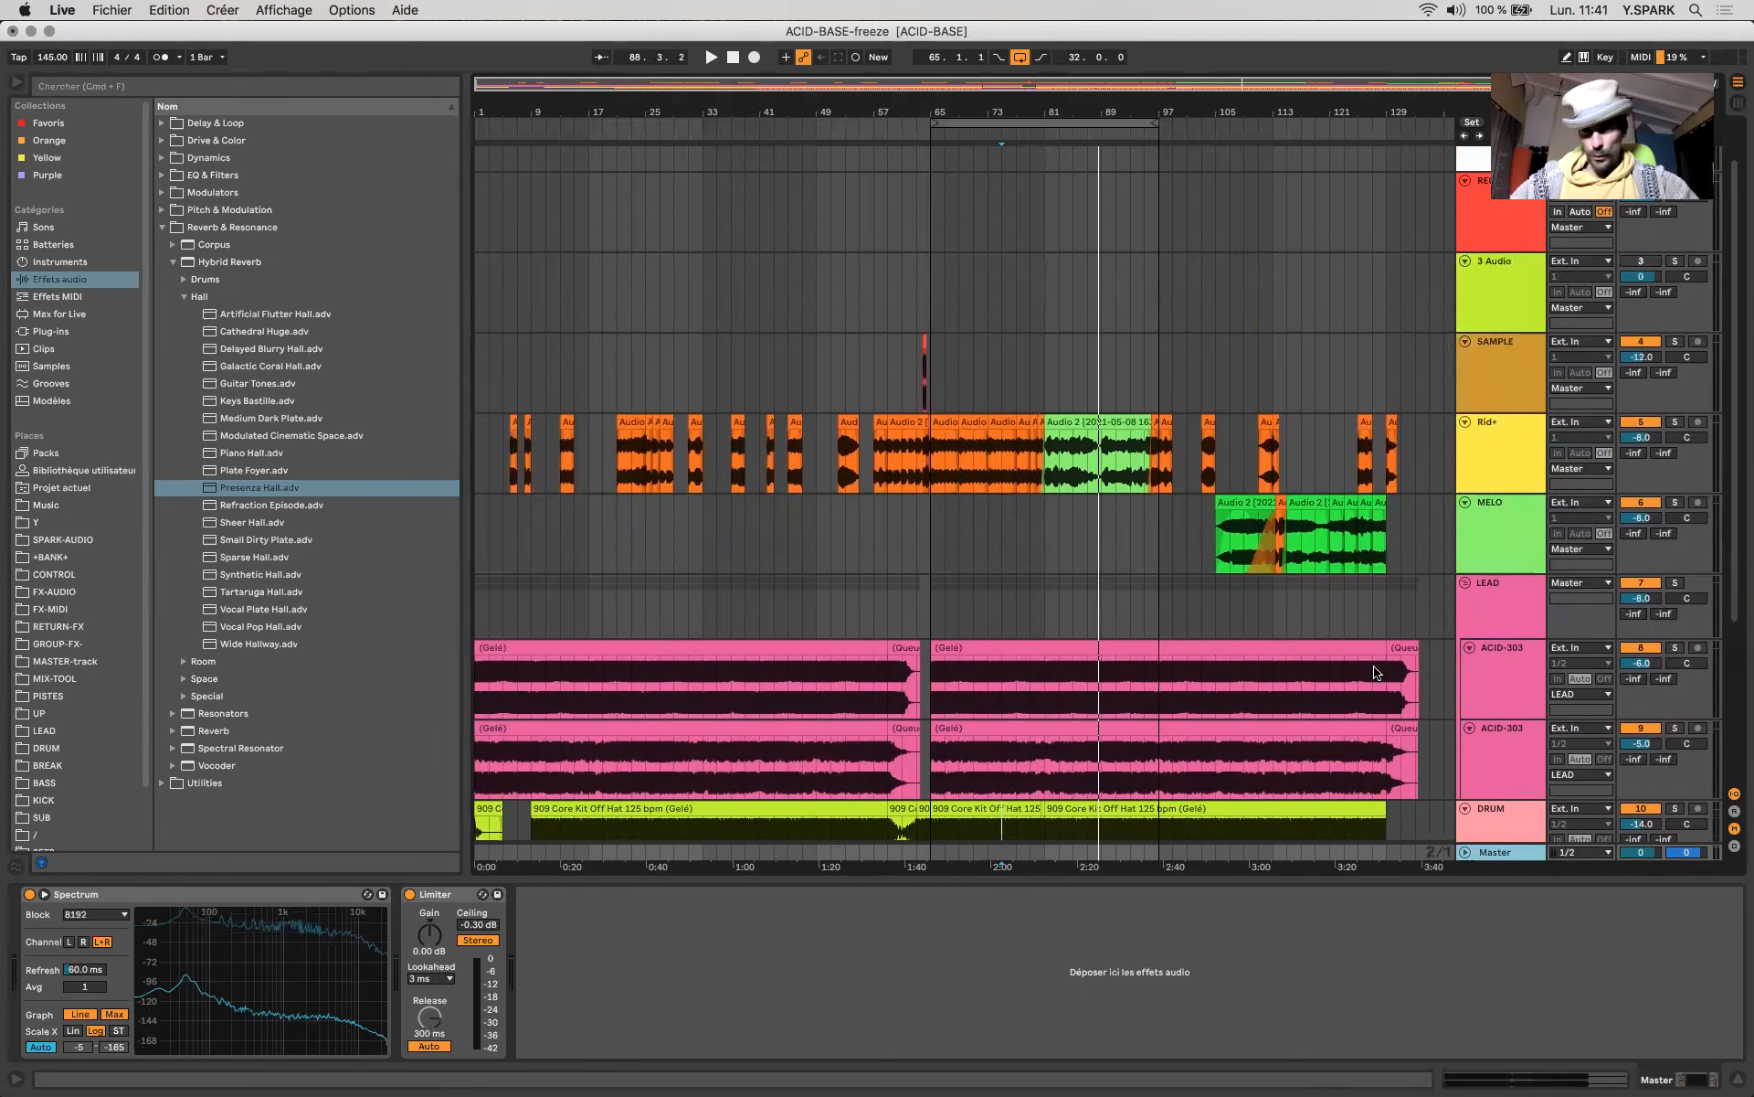
pyautogui.click(1486, 610)
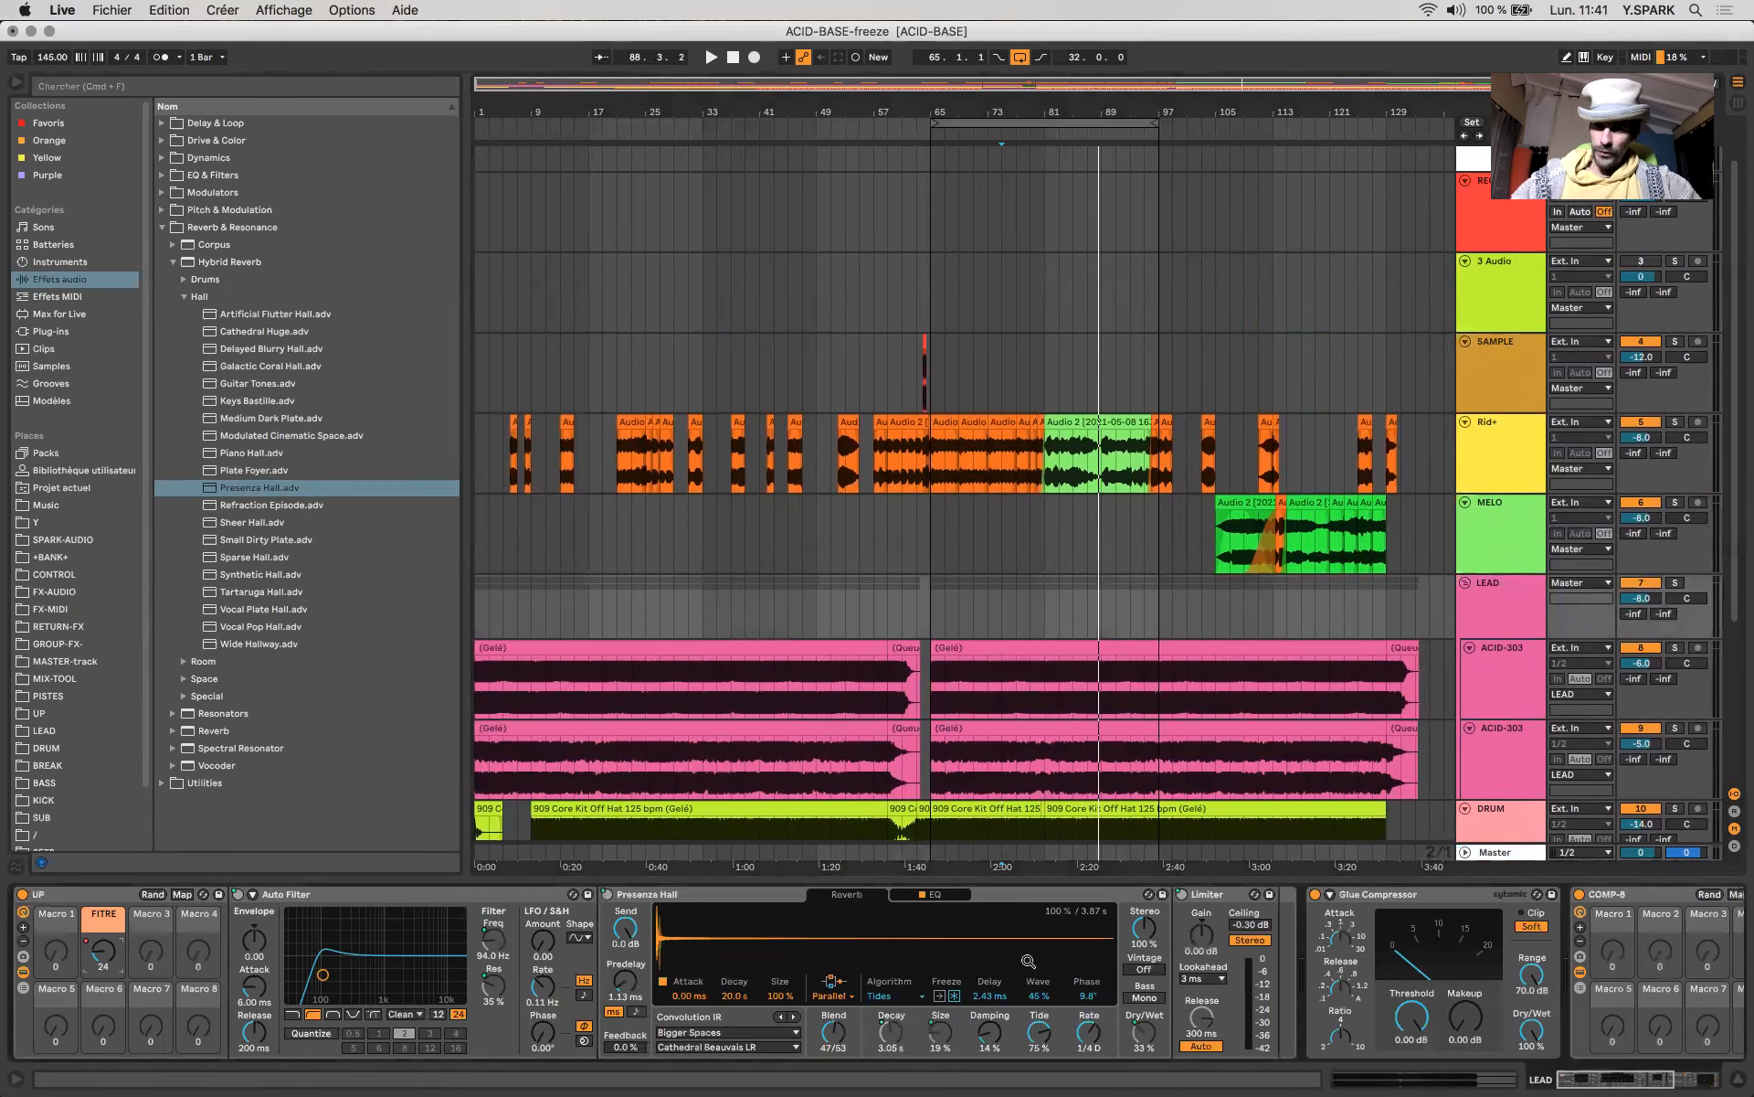
pyautogui.hscroll(10, 877, 987)
pyautogui.moveTo(754, 1019); pyautogui.dragTo(755, 1033)
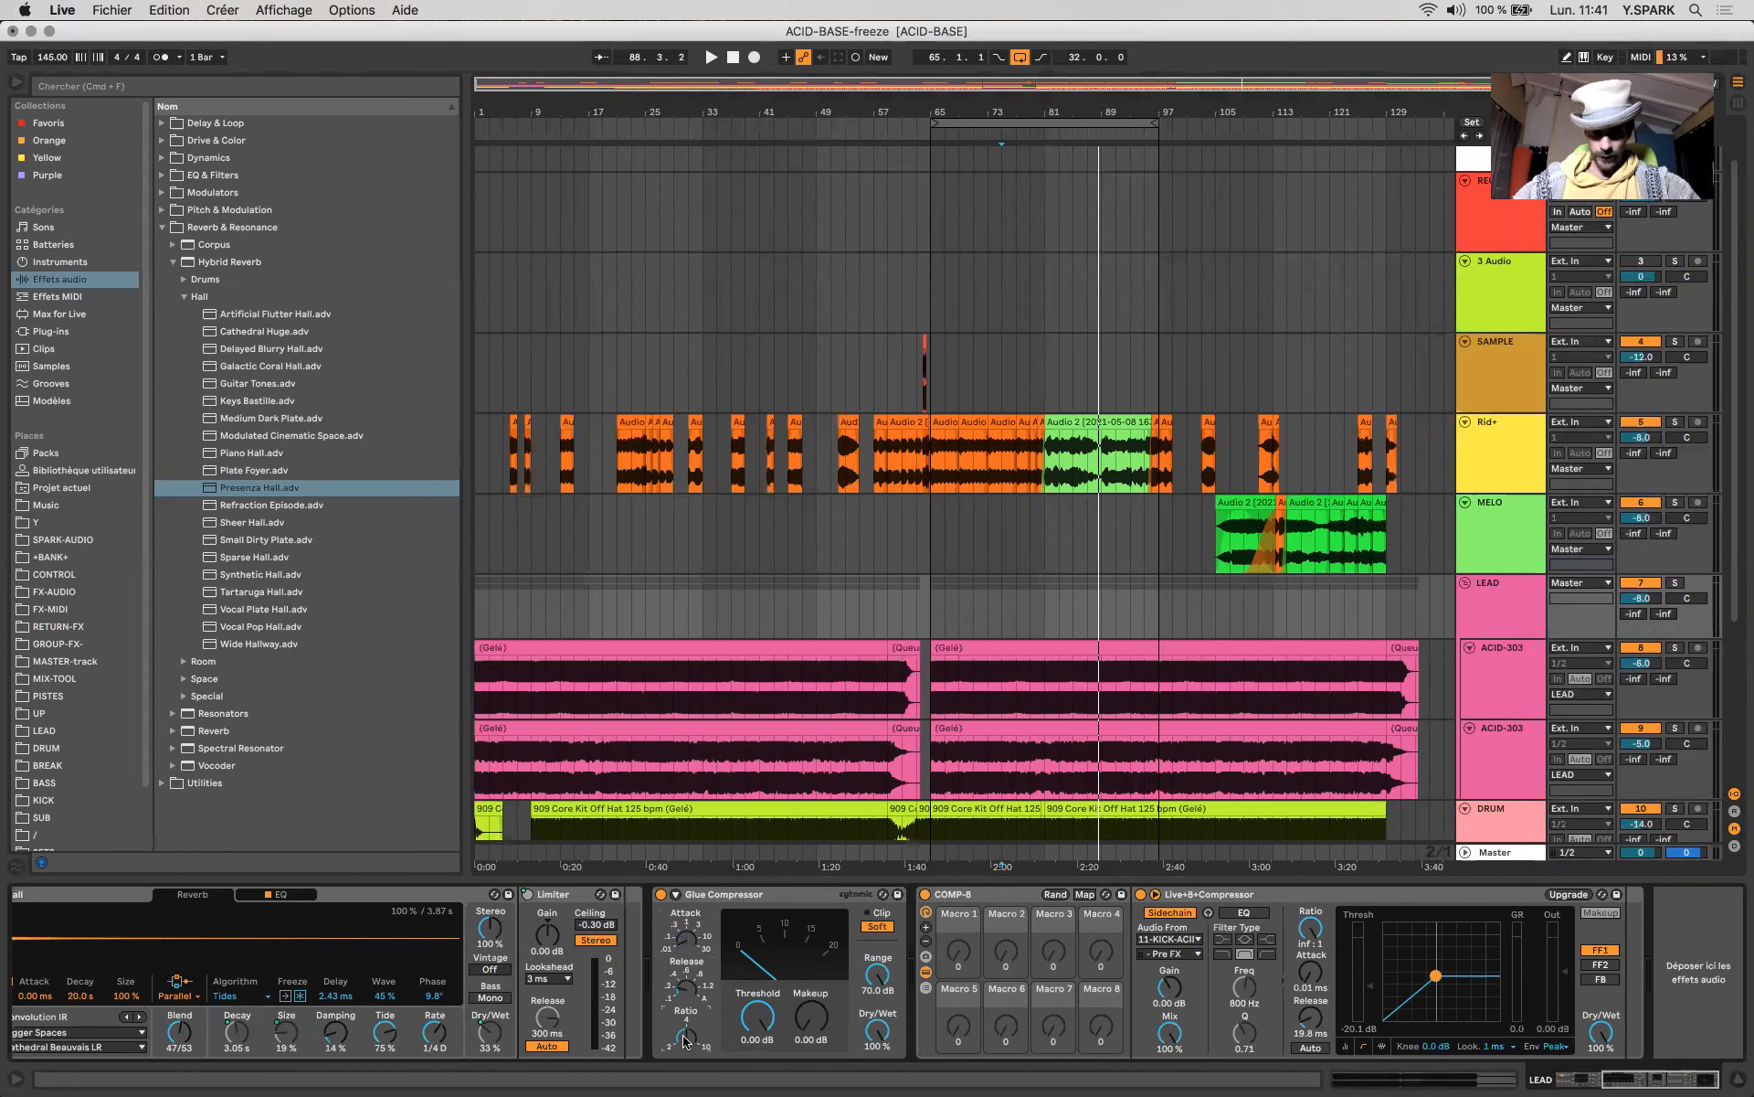
pyautogui.moveTo(757, 1016); pyautogui.dragTo(762, 1023)
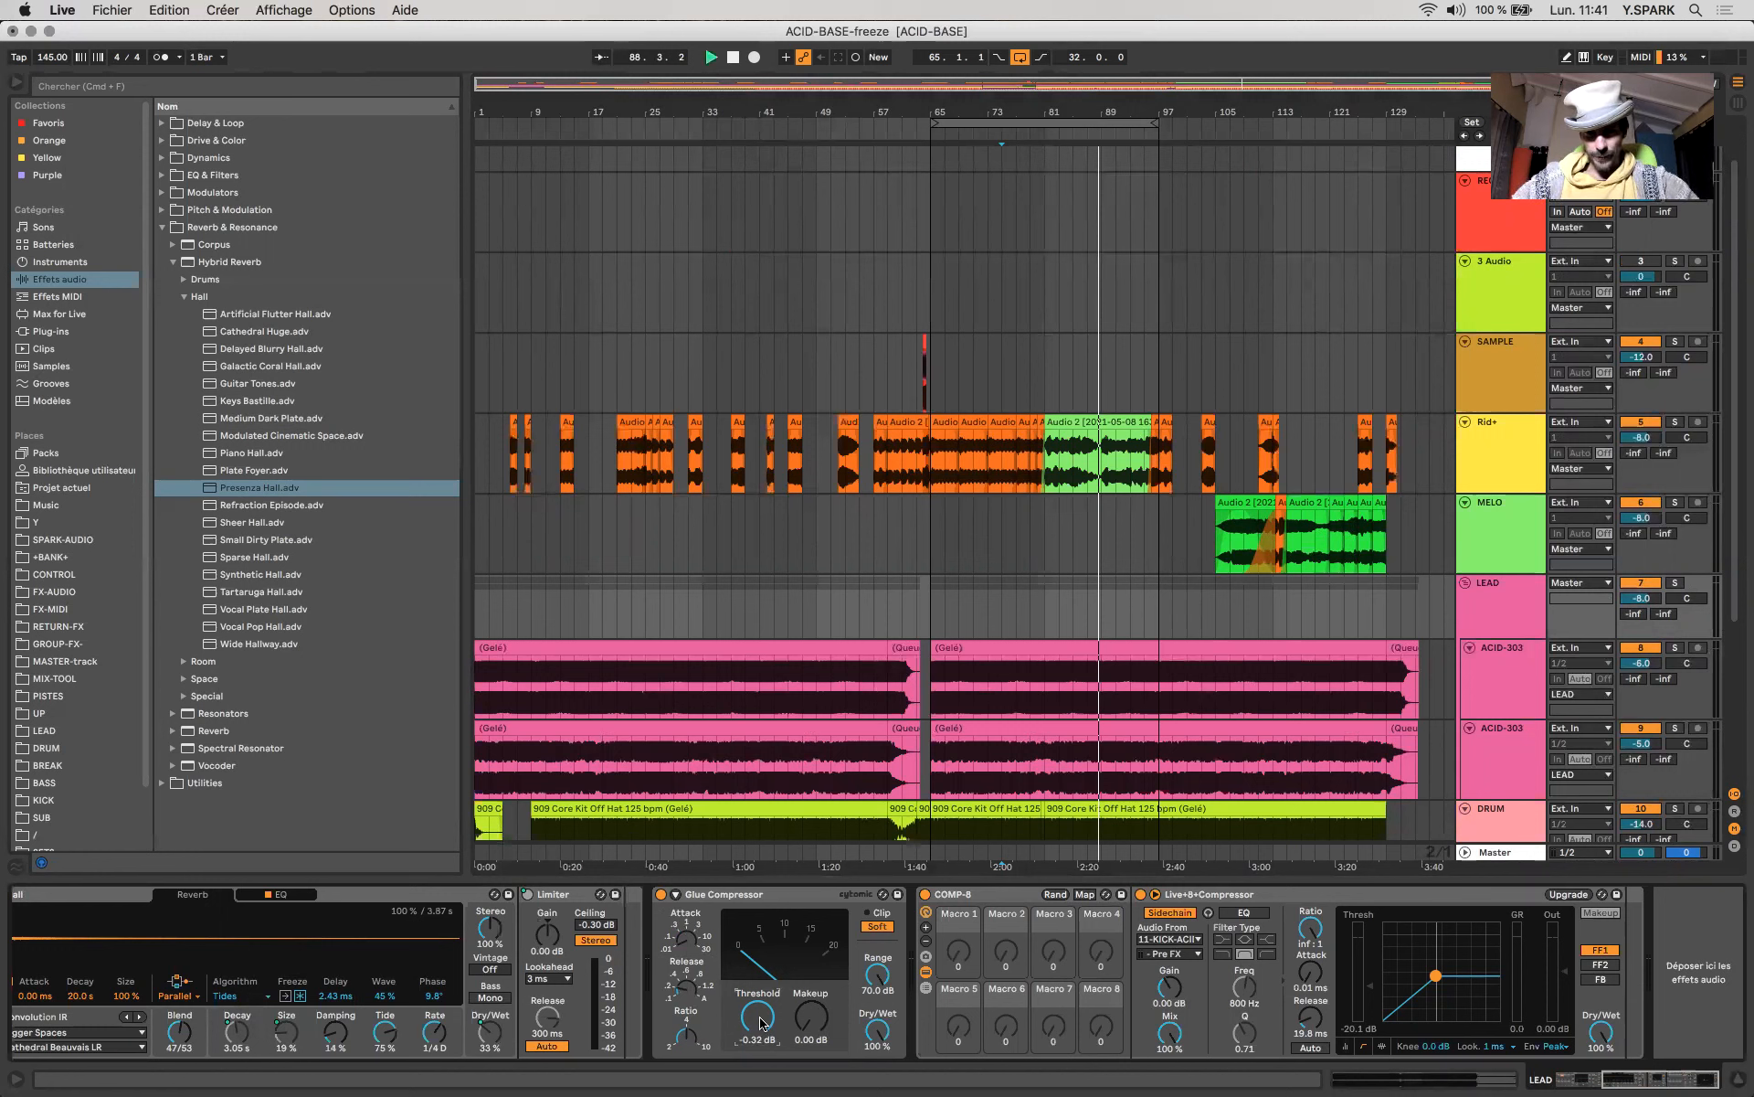
pyautogui.moveTo(761, 1023); pyautogui.dragTo(761, 1051)
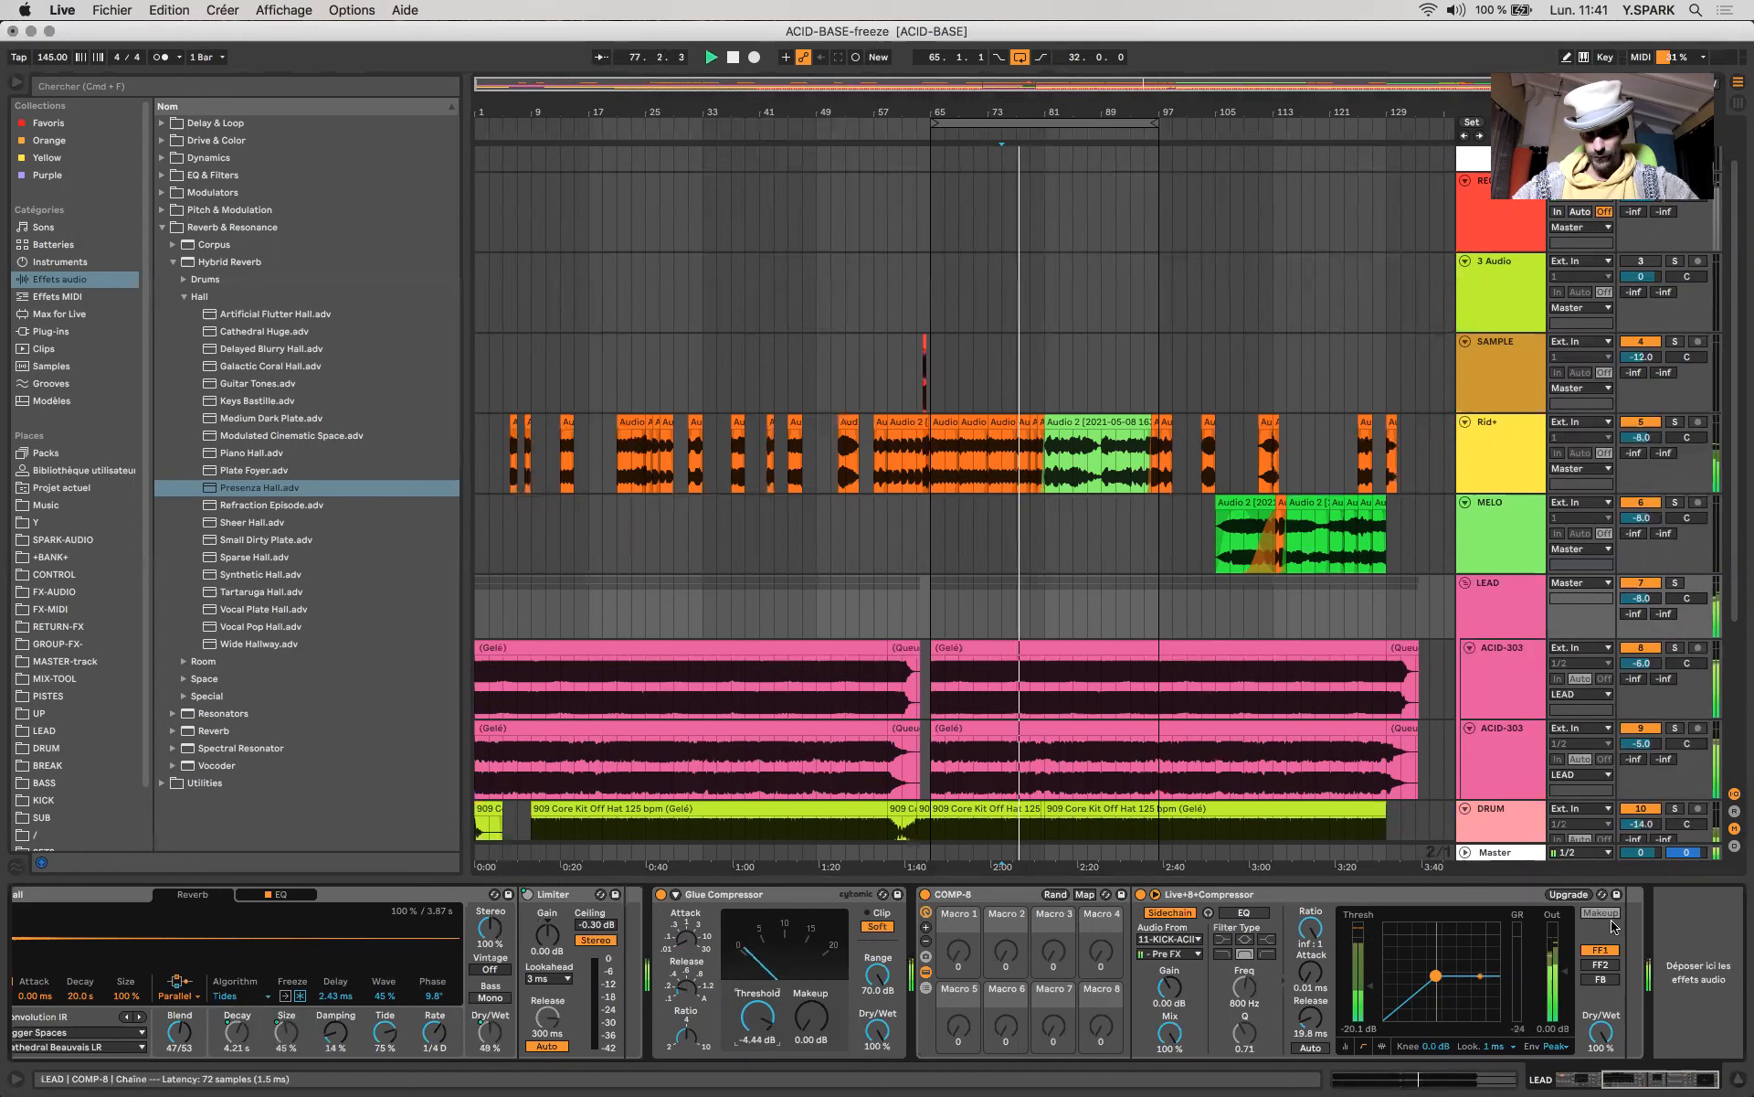
pyautogui.click(1519, 857)
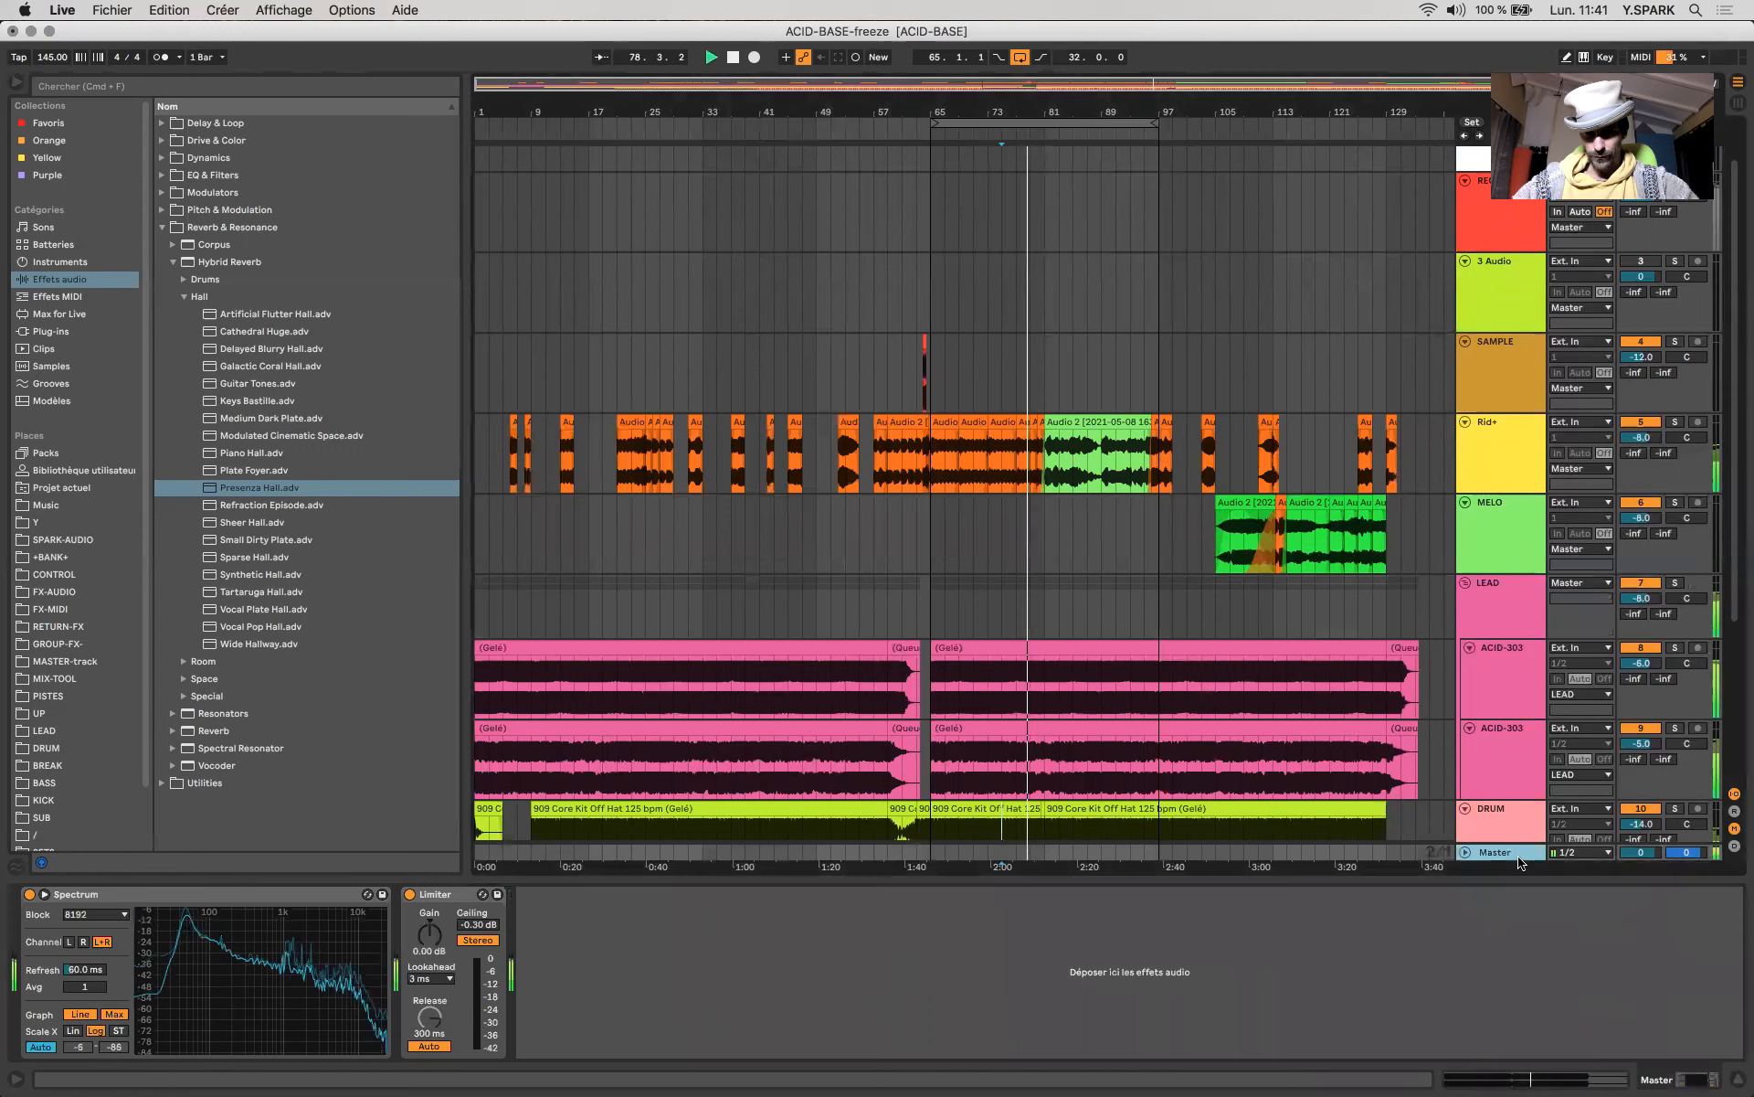
# Set the Glue Compressor threshold on the LEAD group to -5.08 dB.
pyautogui.click(1365, 631)
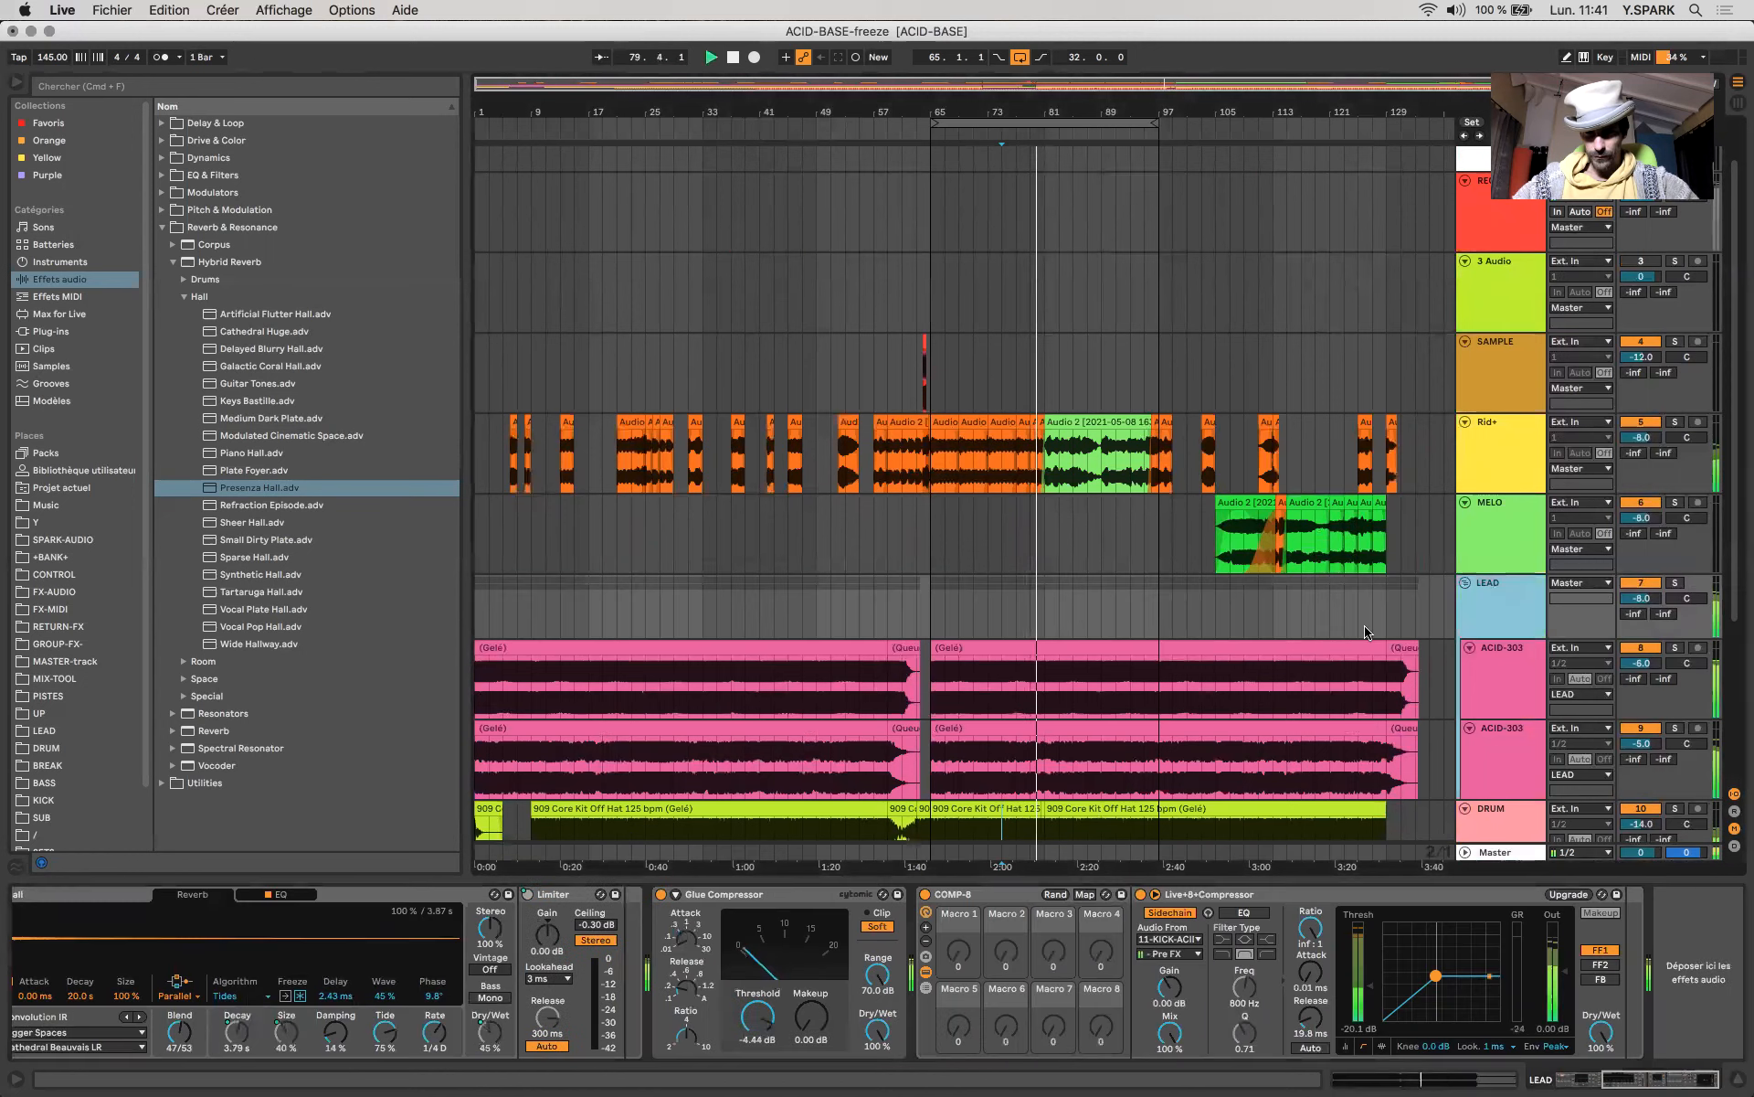
pyautogui.moveTo(756, 1017)
pyautogui.mouseDown()
pyautogui.moveTo(757, 1050)
pyautogui.moveTo(757, 1022)
pyautogui.mouseUp()
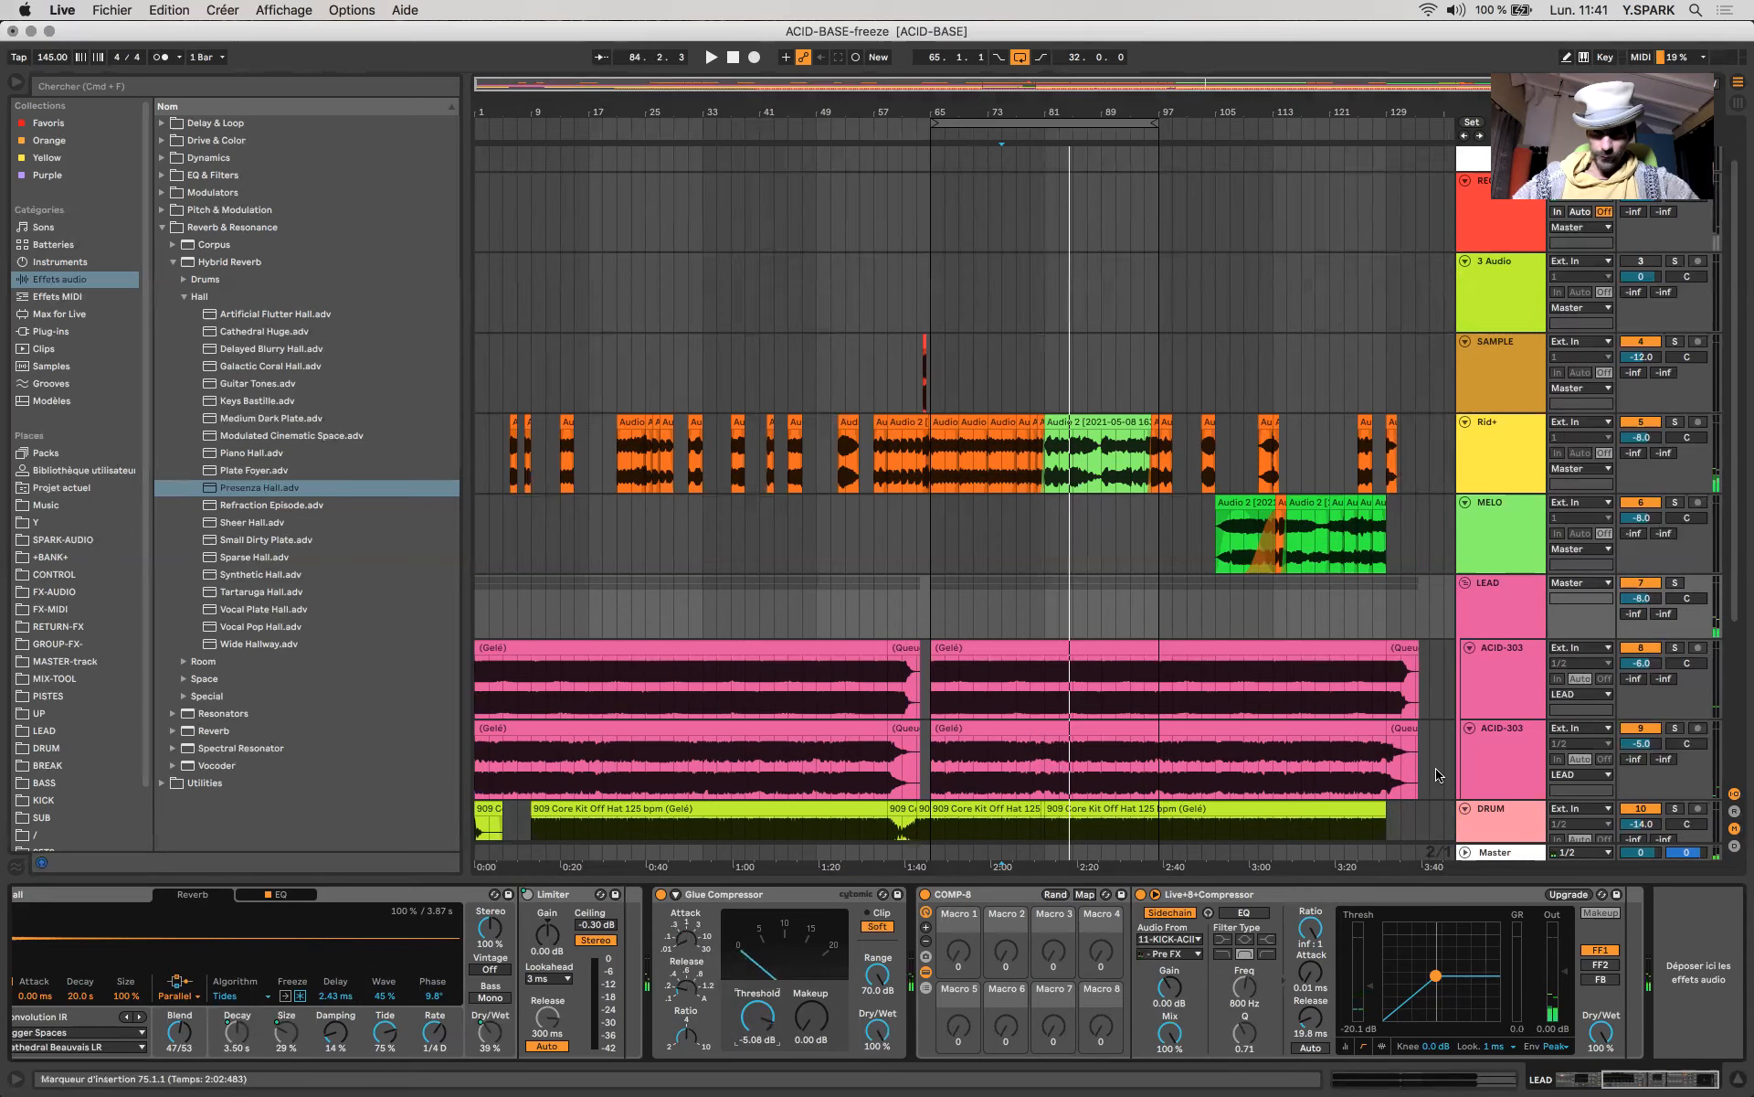
# Audition the LEAD group from bar 65 at successive points up to bar 91.
pyautogui.scroll(-5, 1042, 448)
pyautogui.click(1017, 430)
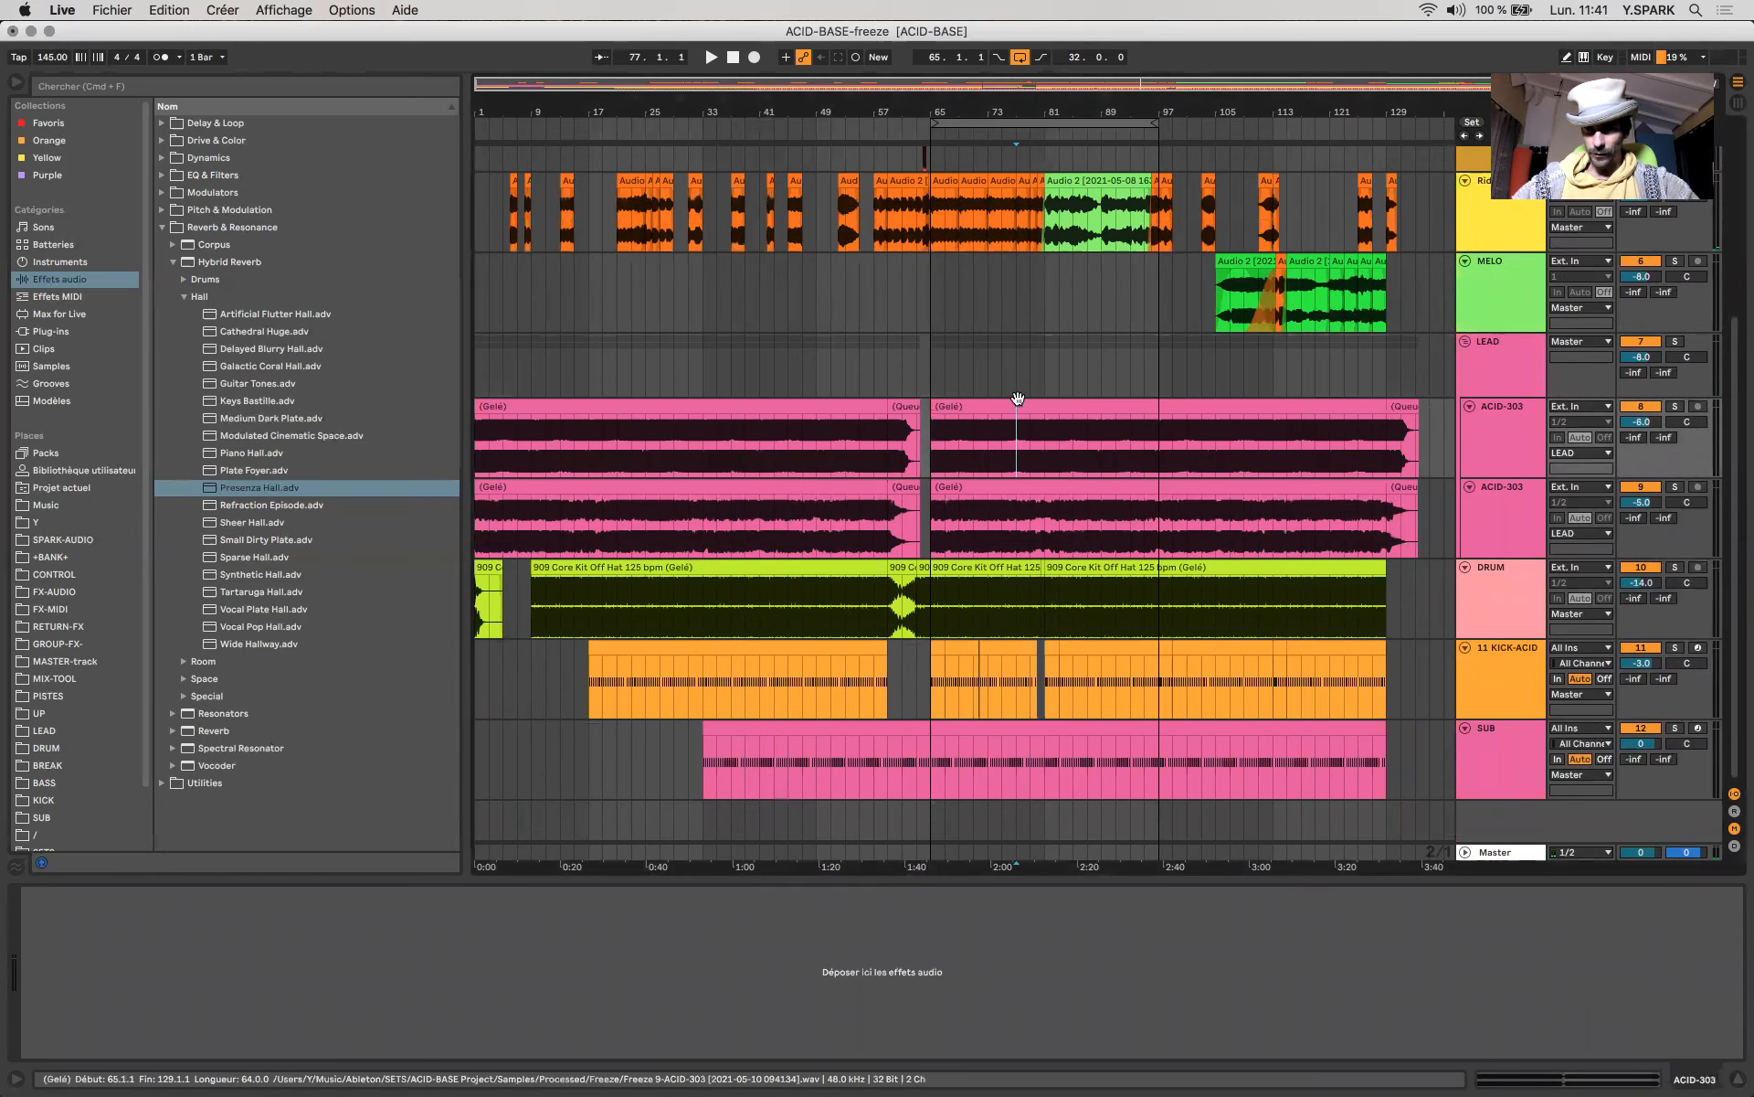
pyautogui.click(926, 390)
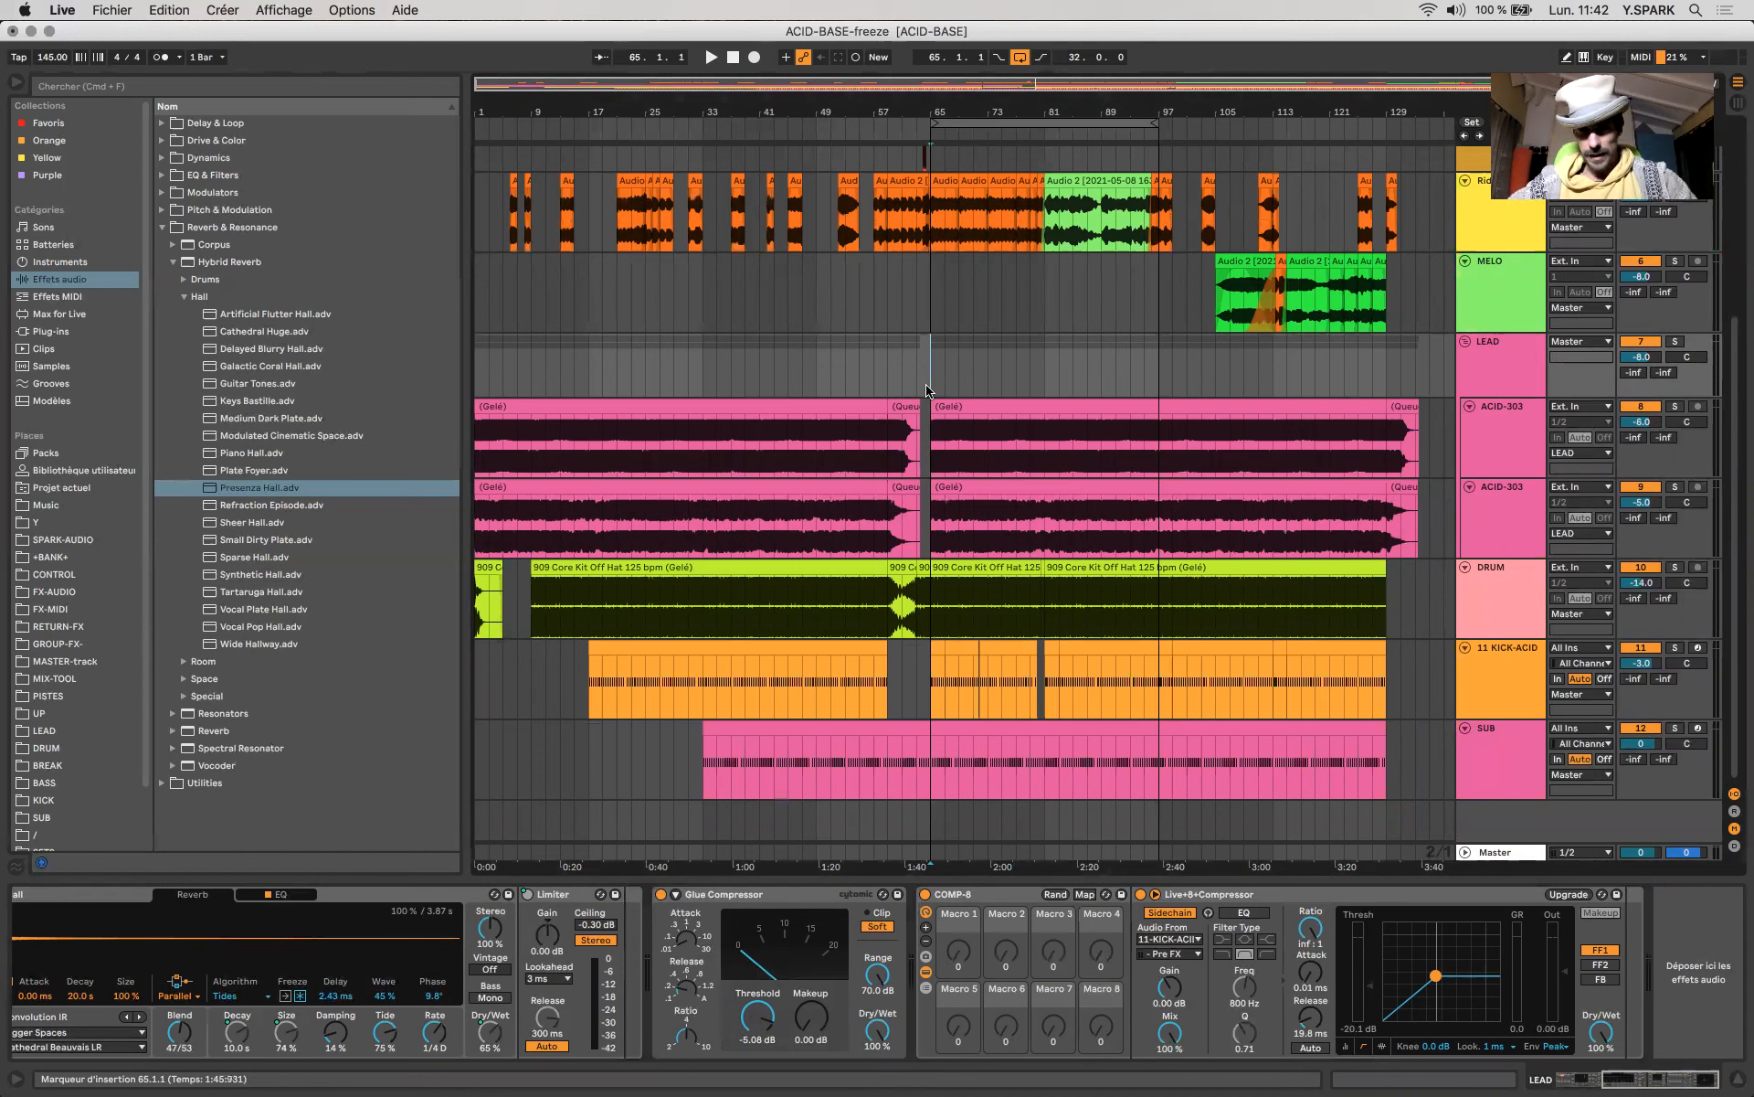
pyautogui.press('space')
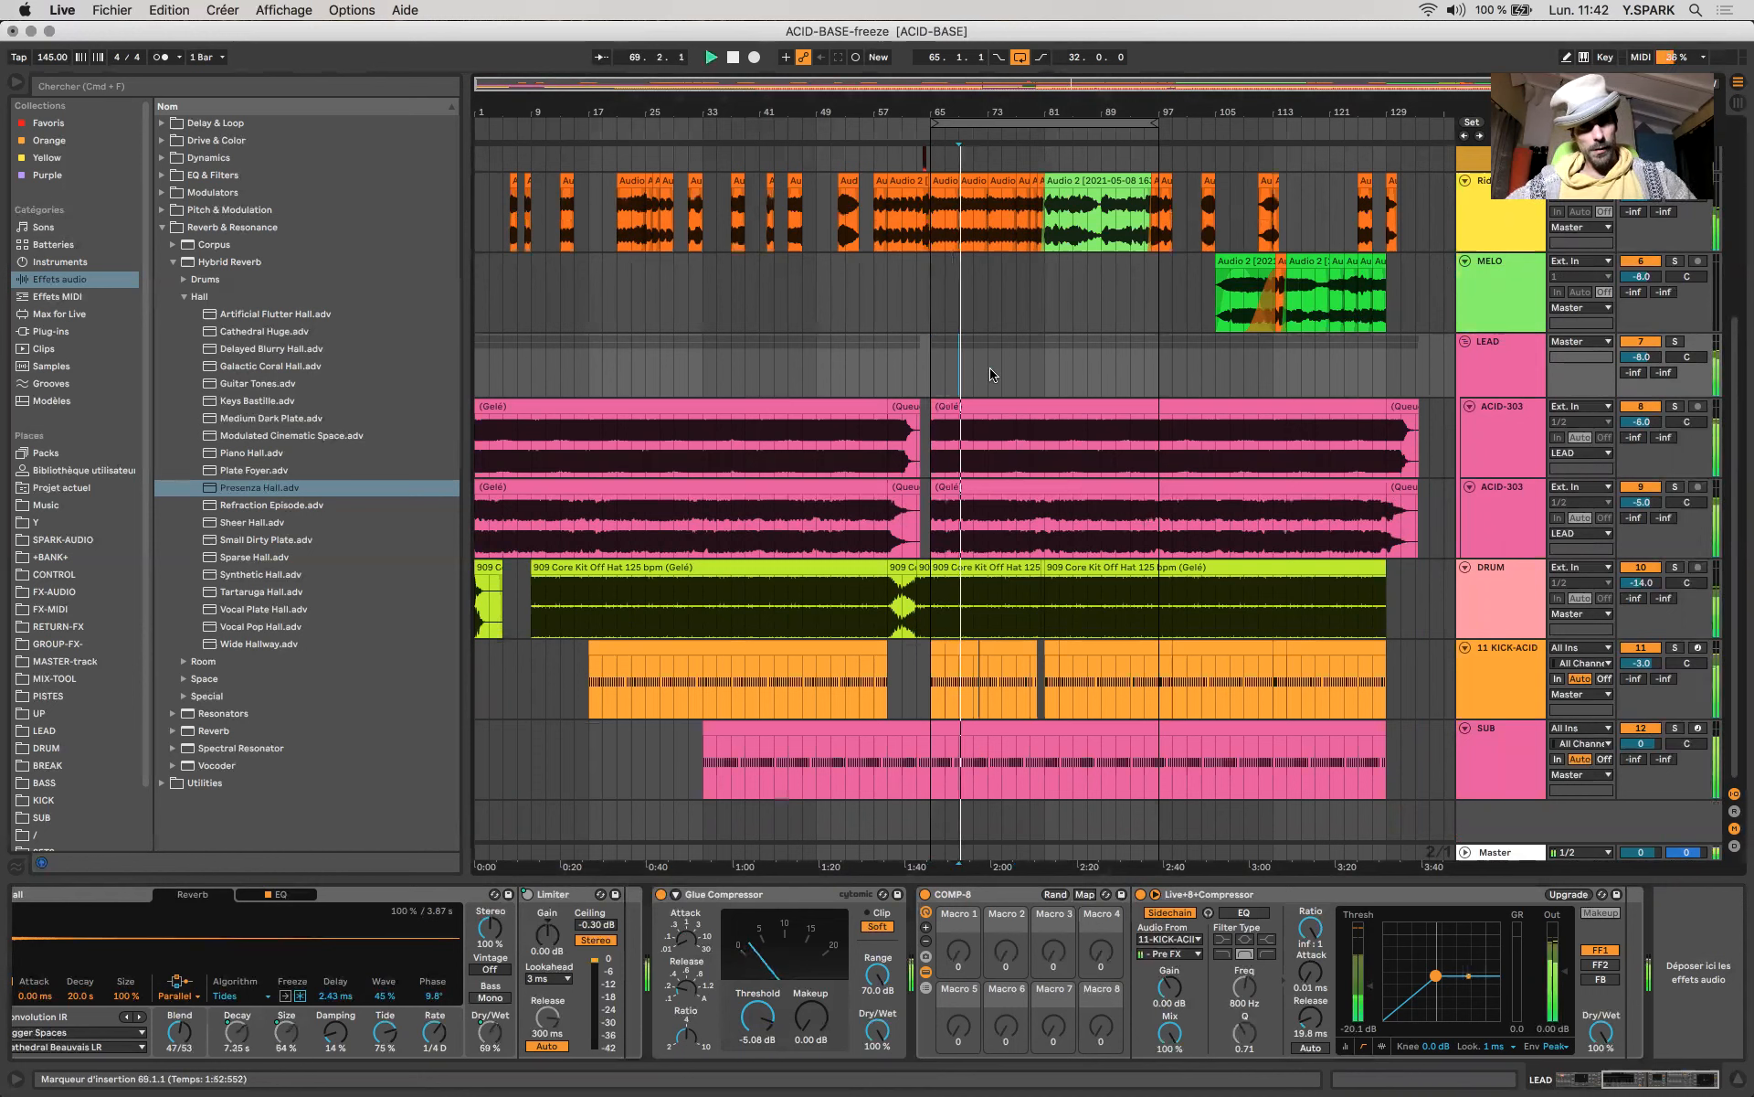
pyautogui.click(997, 373)
pyautogui.click(1032, 375)
pyautogui.click(1076, 379)
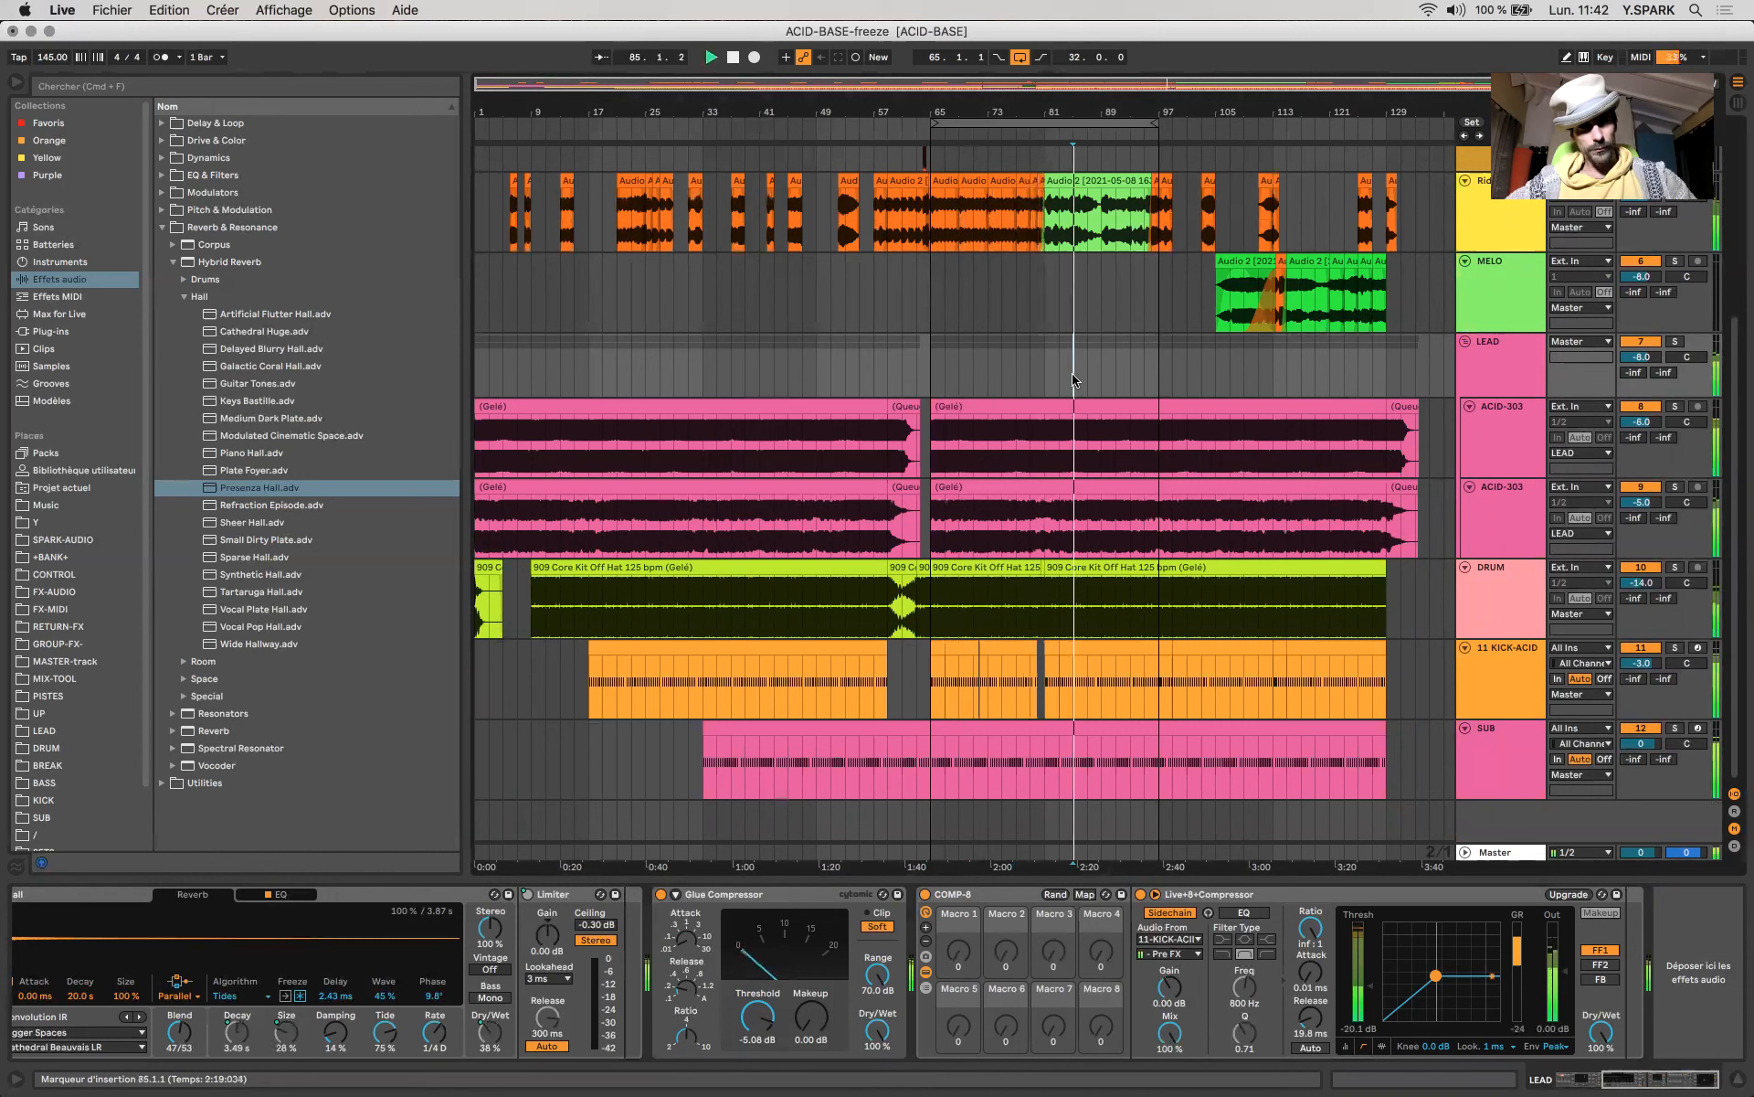
pyautogui.click(1118, 369)
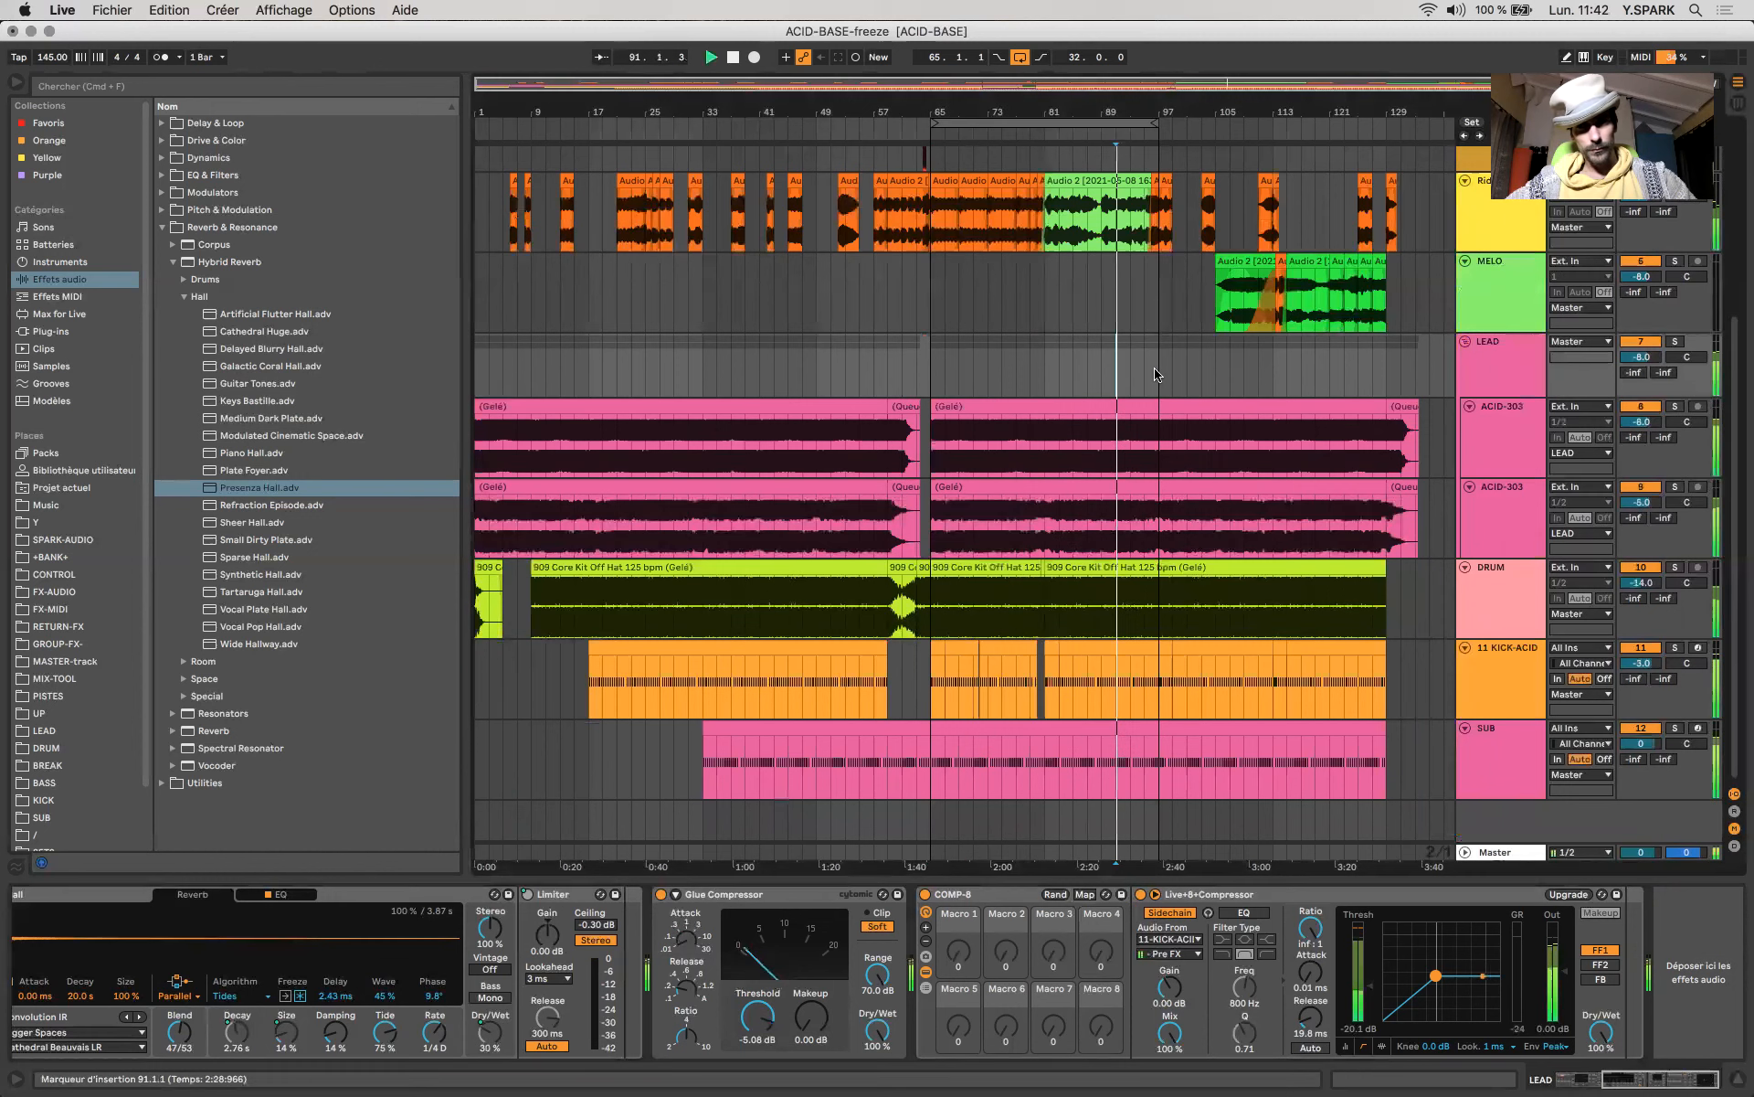
pyautogui.click(973, 365)
# Automate the LEAD group's Auto Filter LFO Amount at 15.0 across bars 65 to 81.
pyautogui.hscroll(-5, 640, 976)
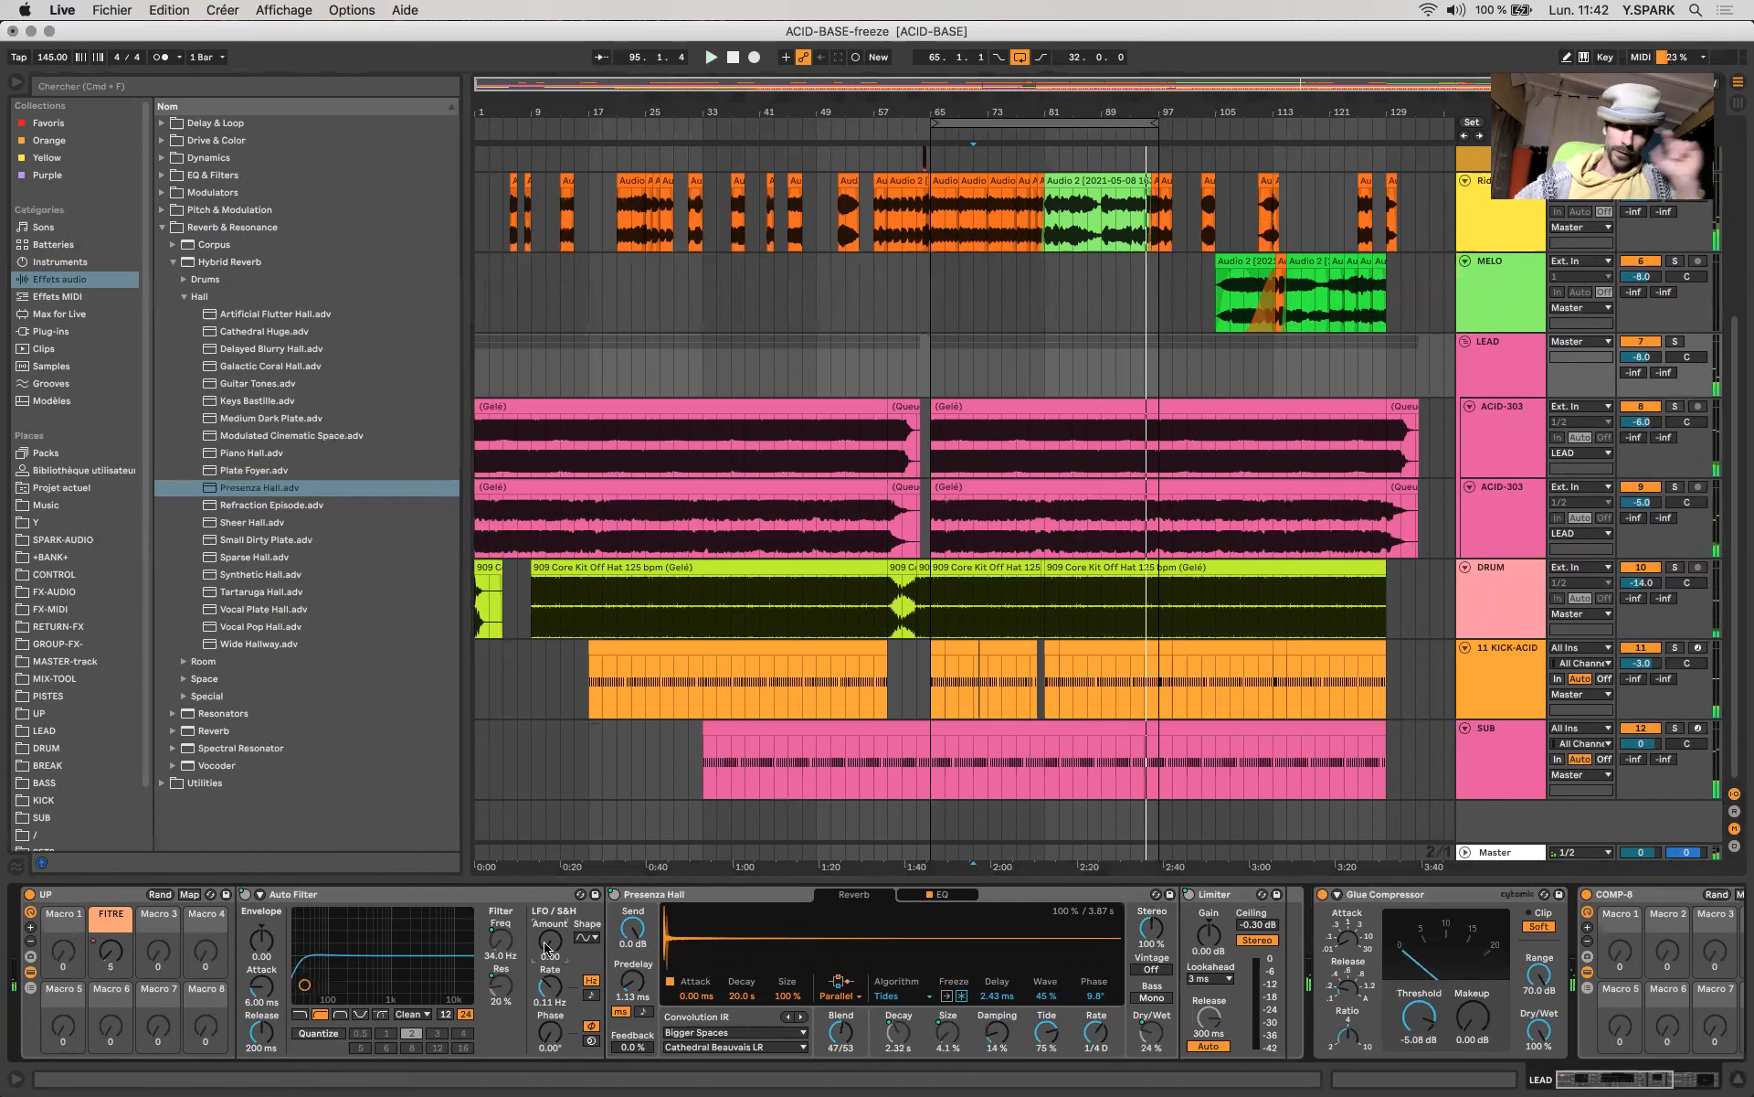
pyautogui.moveTo(549, 941)
pyautogui.mouseDown()
pyautogui.moveTo(549, 925)
pyautogui.moveTo(549, 977)
pyautogui.mouseUp()
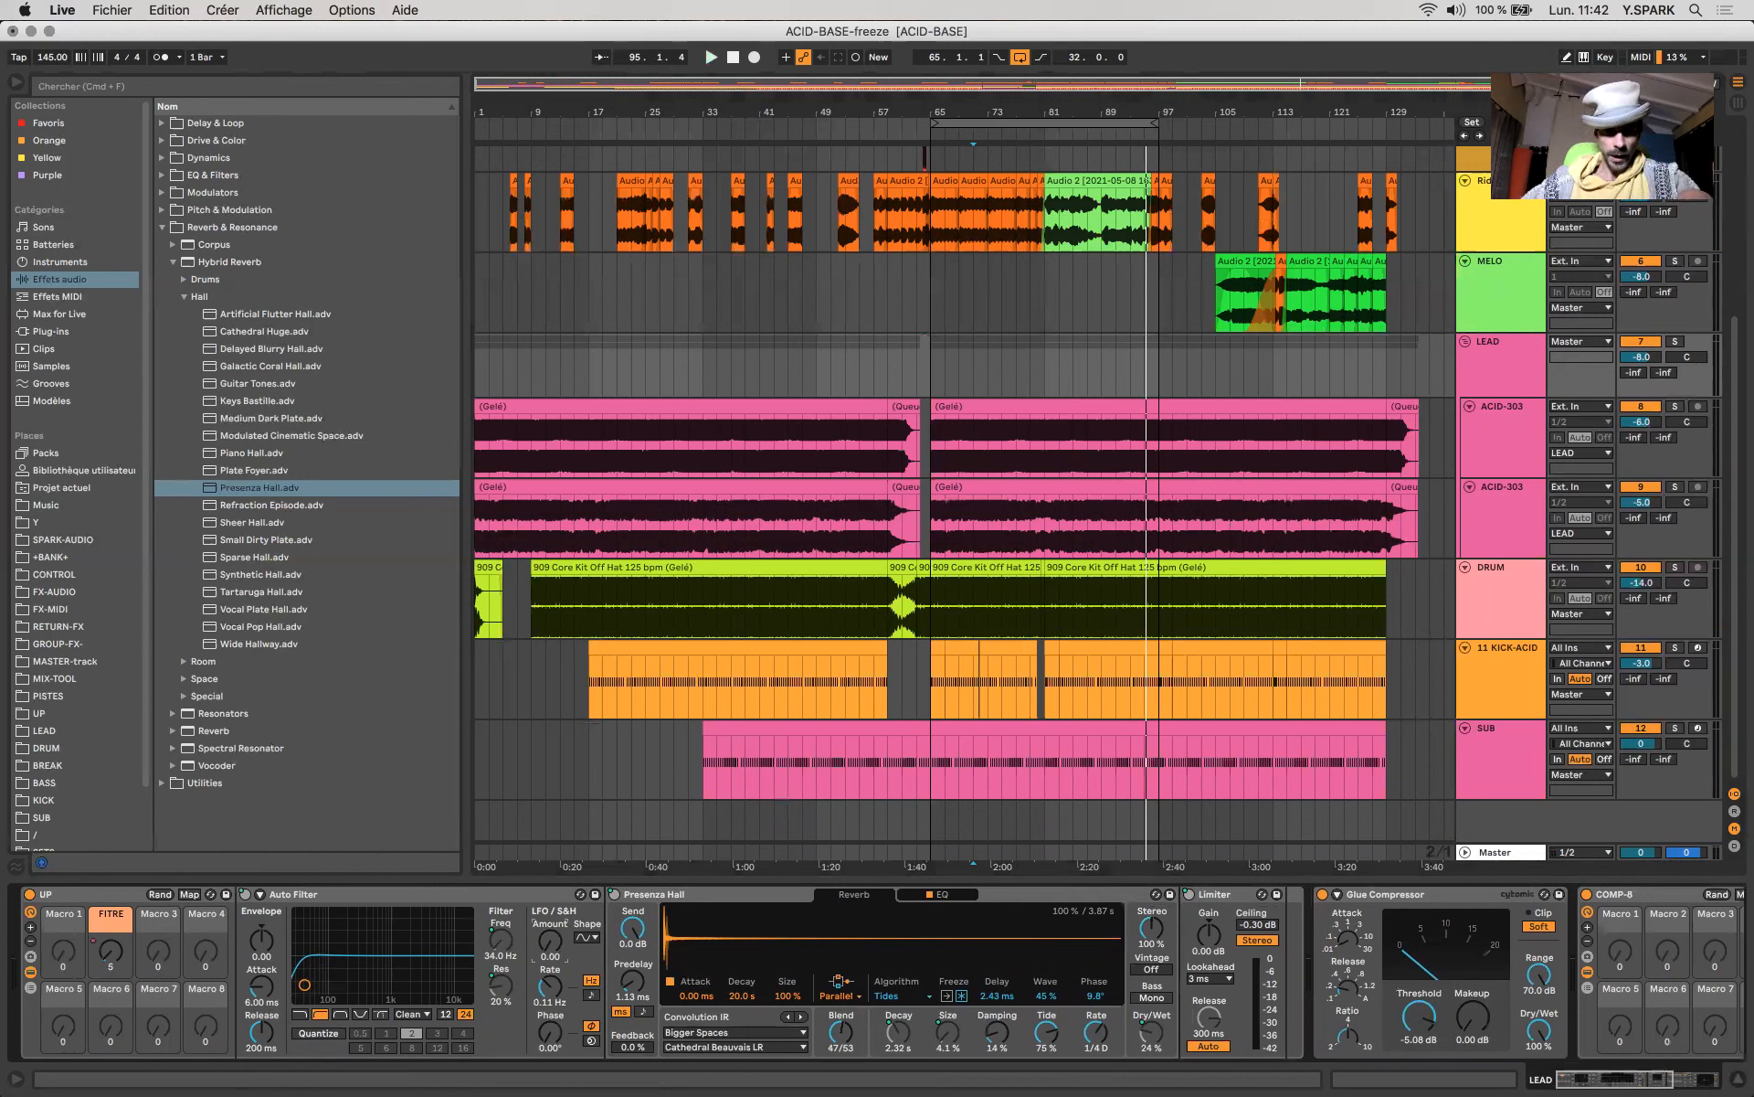
pyautogui.moveTo(1041, 370); pyautogui.dragTo(930, 370)
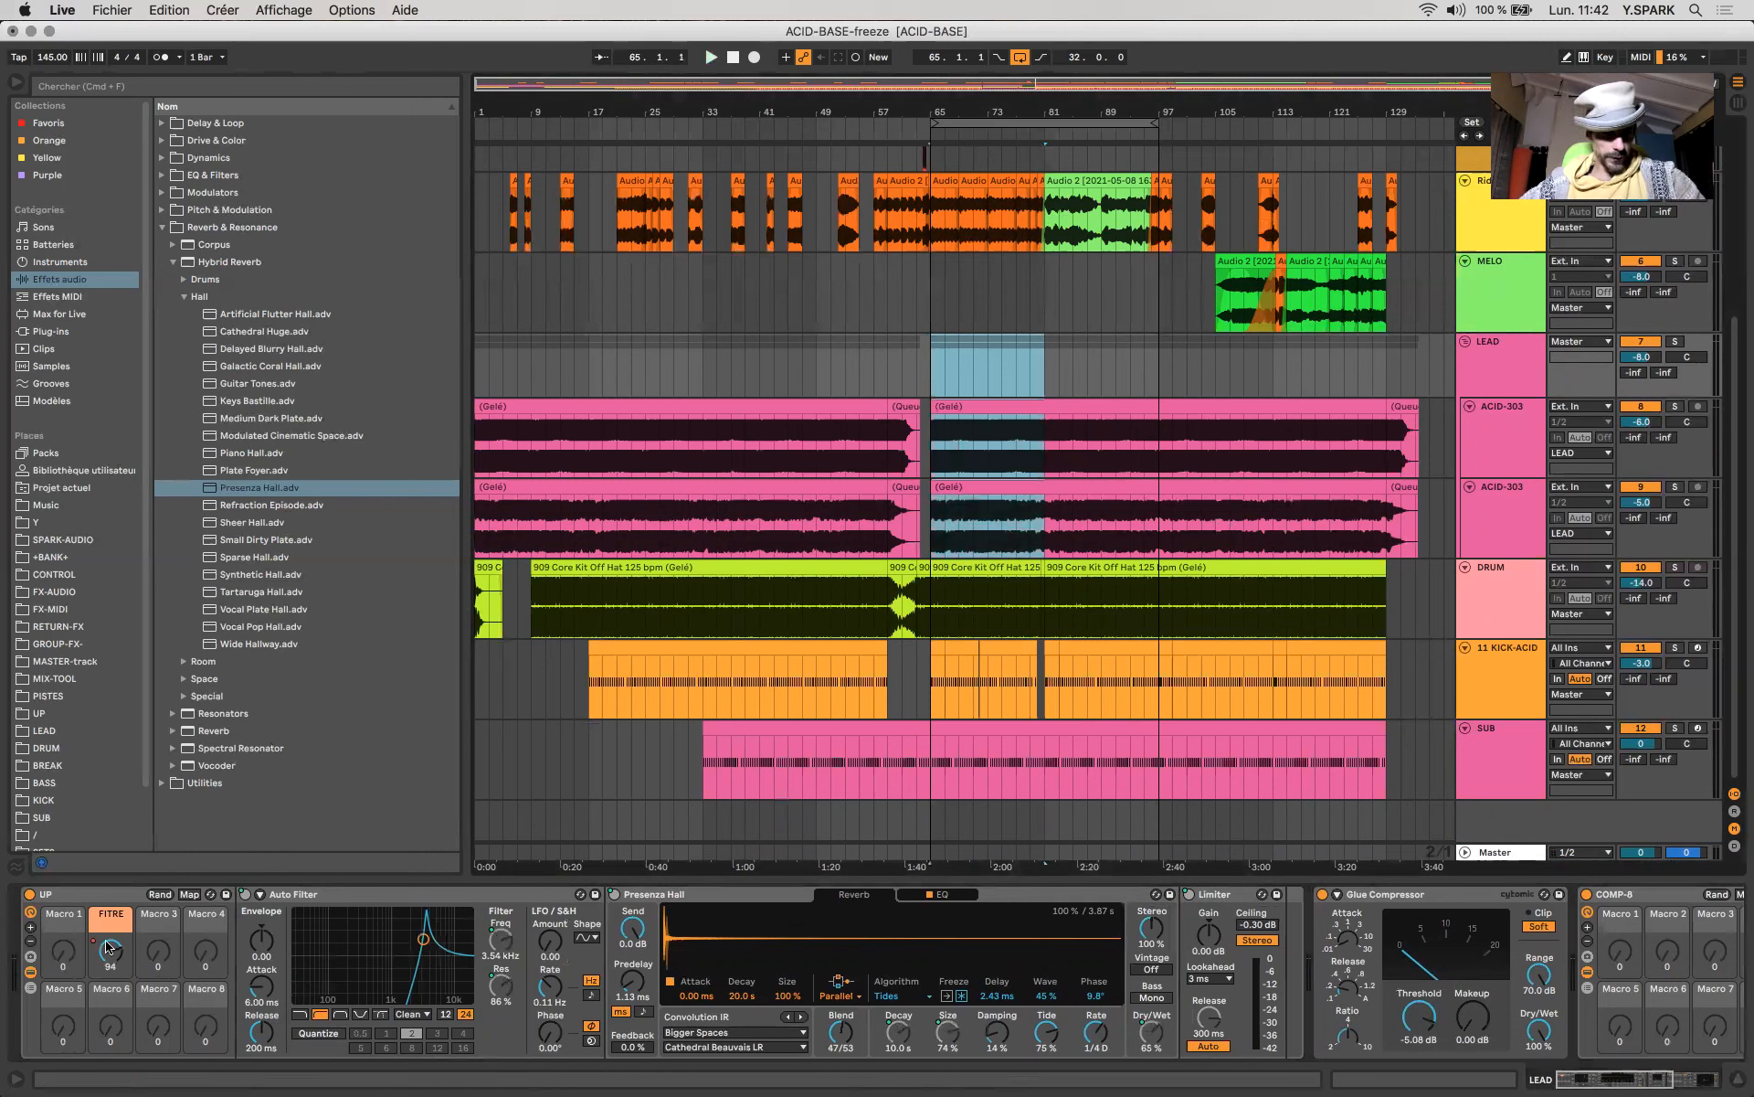
pyautogui.press('a')
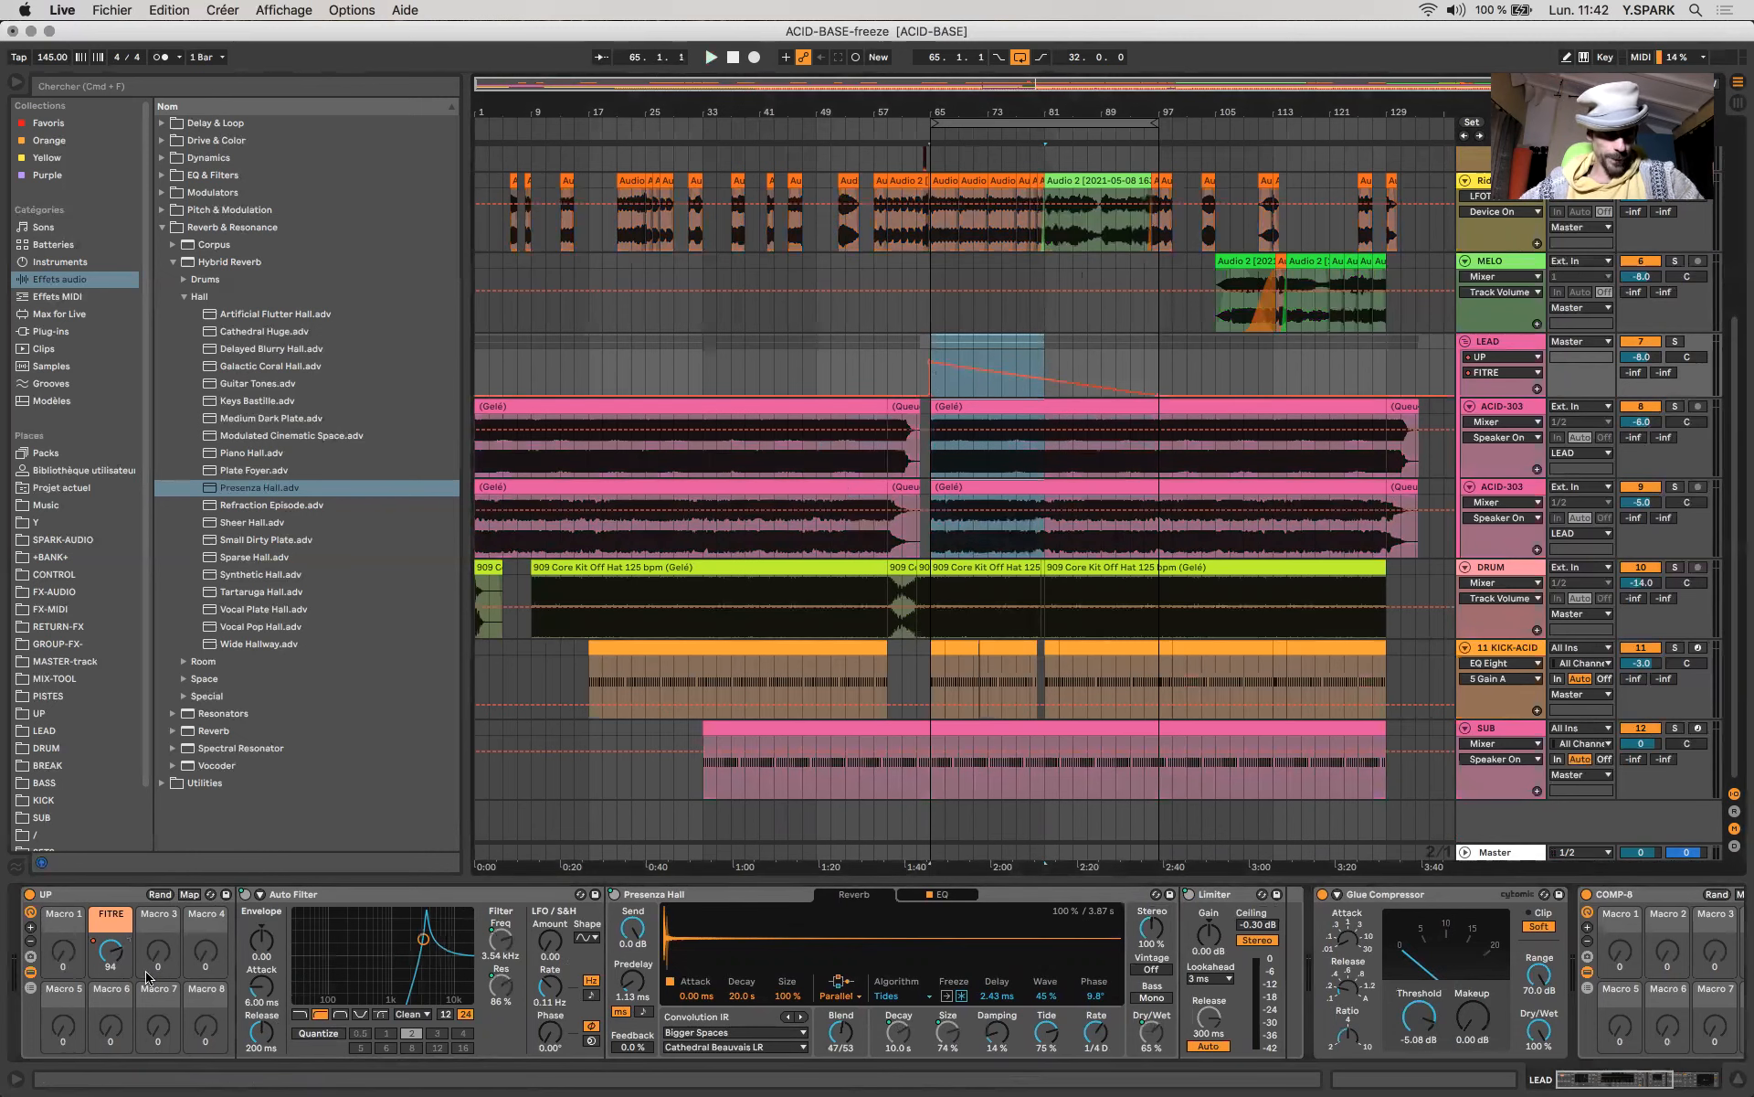
pyautogui.click(549, 942)
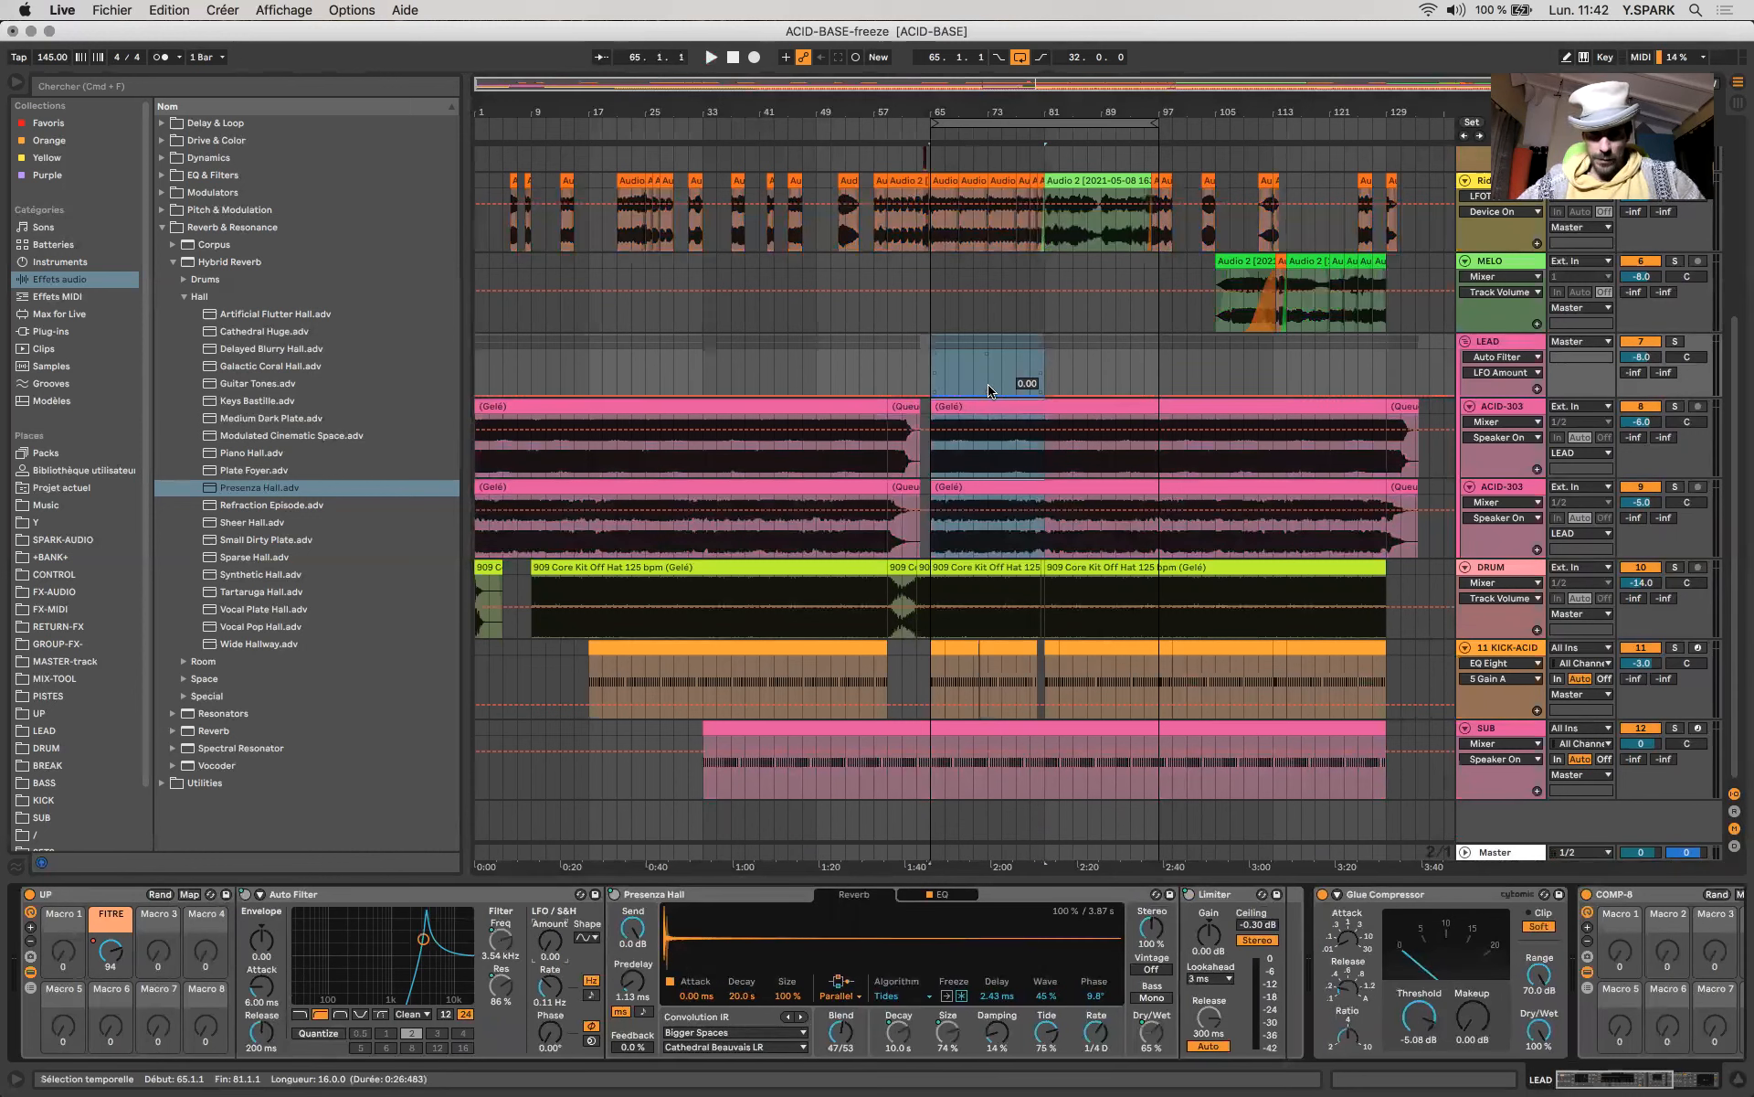
pyautogui.moveTo(989, 391); pyautogui.dragTo(989, 344)
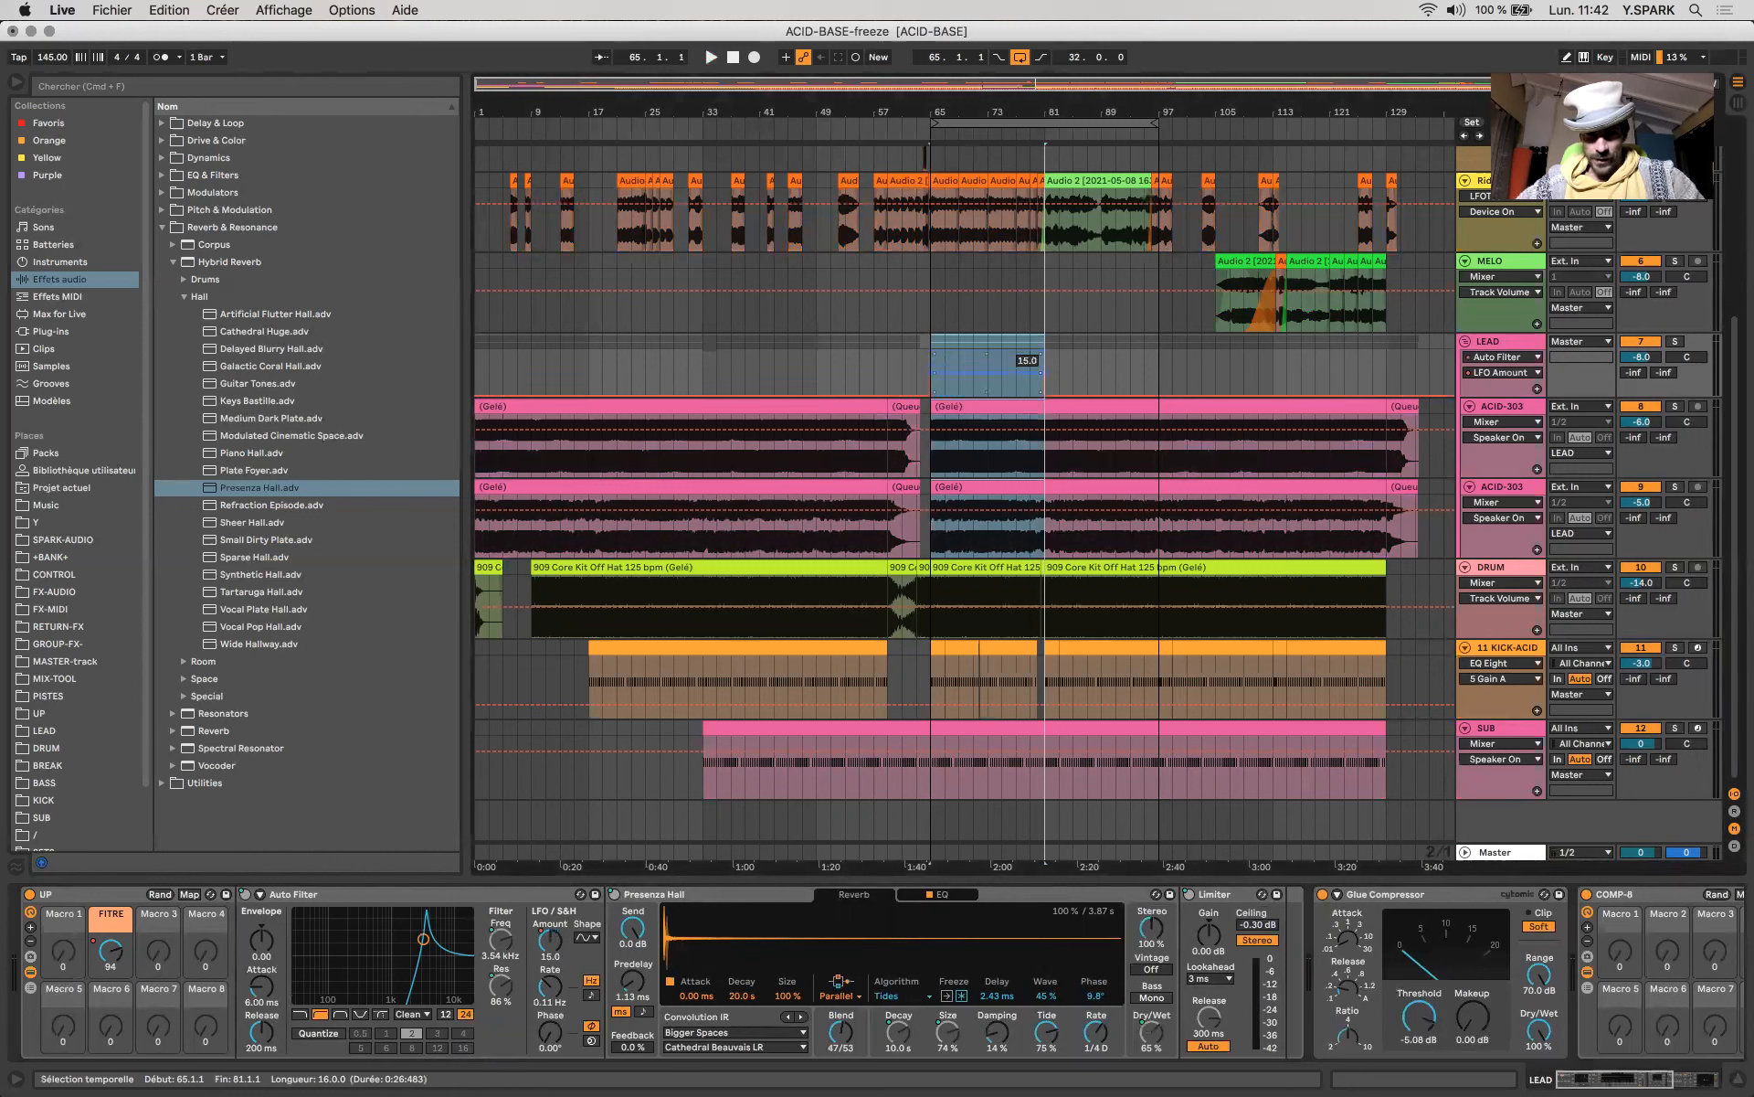
# Reshape the LFO Amount automation to start at 11.4, peak at 30.0 on bar 71 and fall to zero at bar 81.
pyautogui.click(919, 359)
pyautogui.click(932, 359)
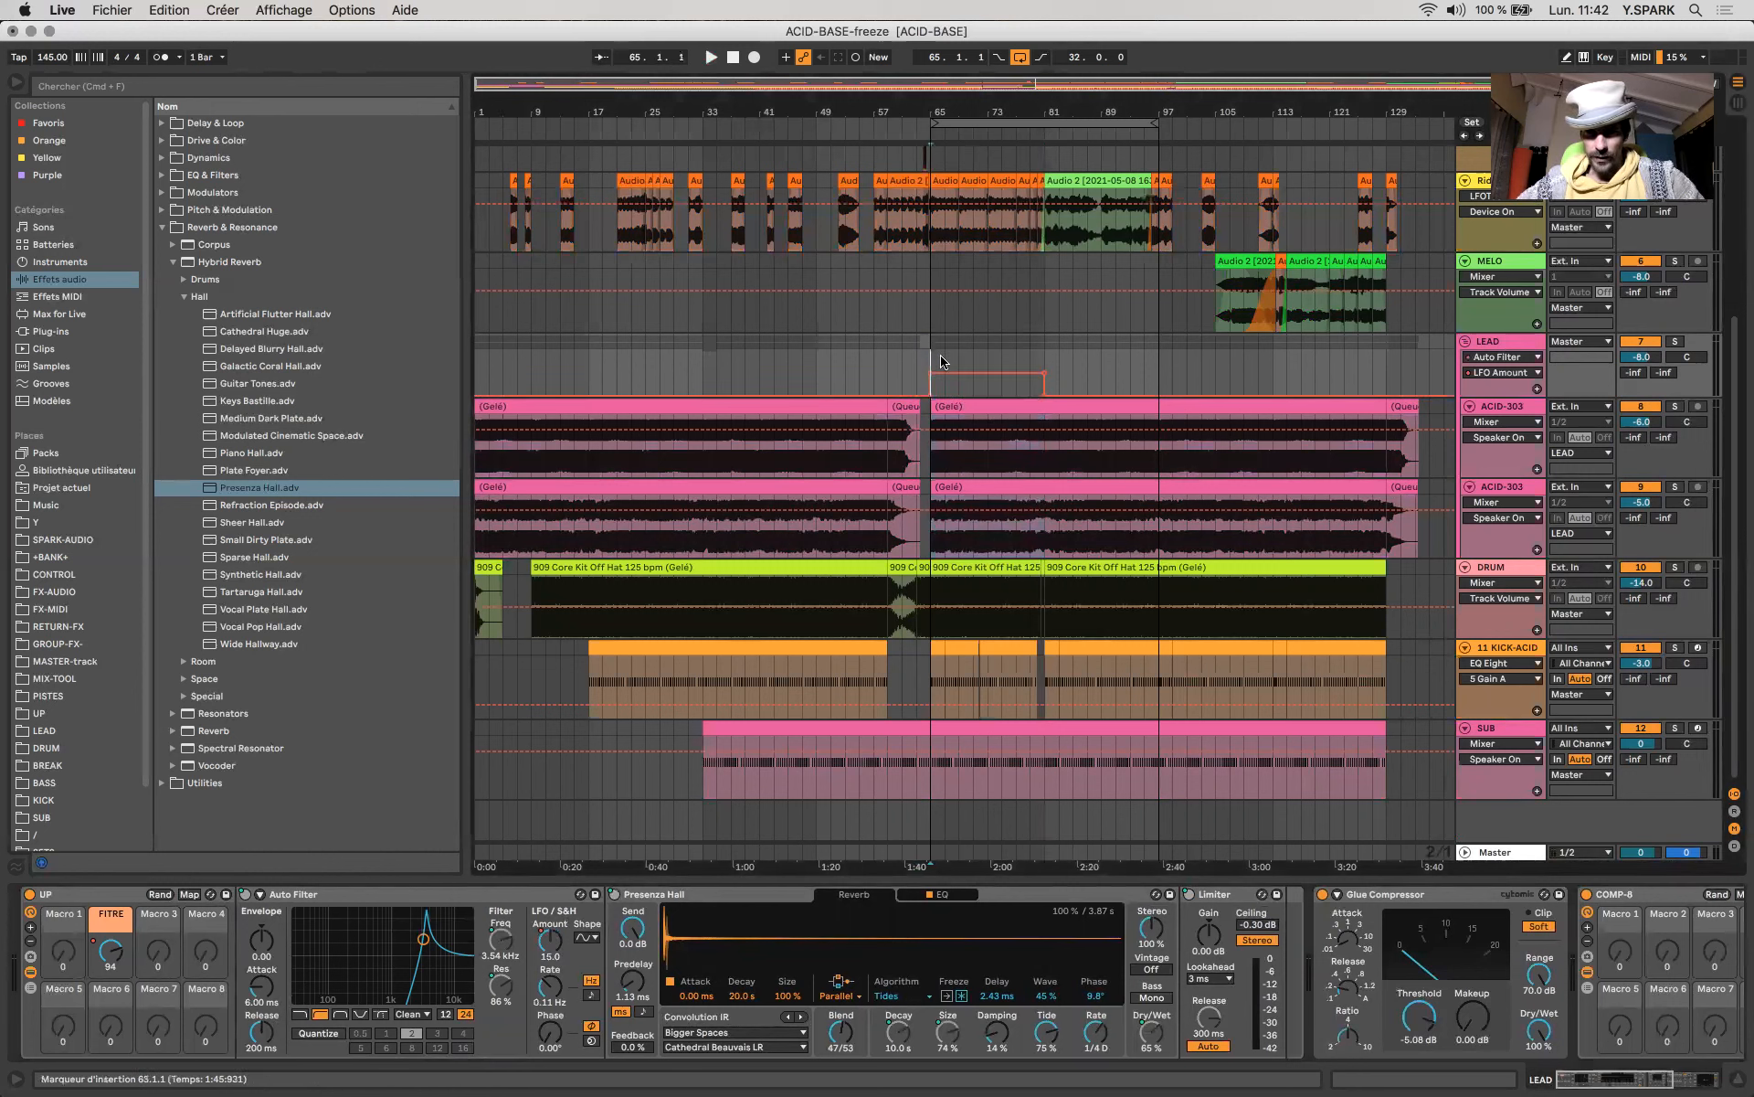
pyautogui.moveTo(972, 373); pyautogui.dragTo(973, 351)
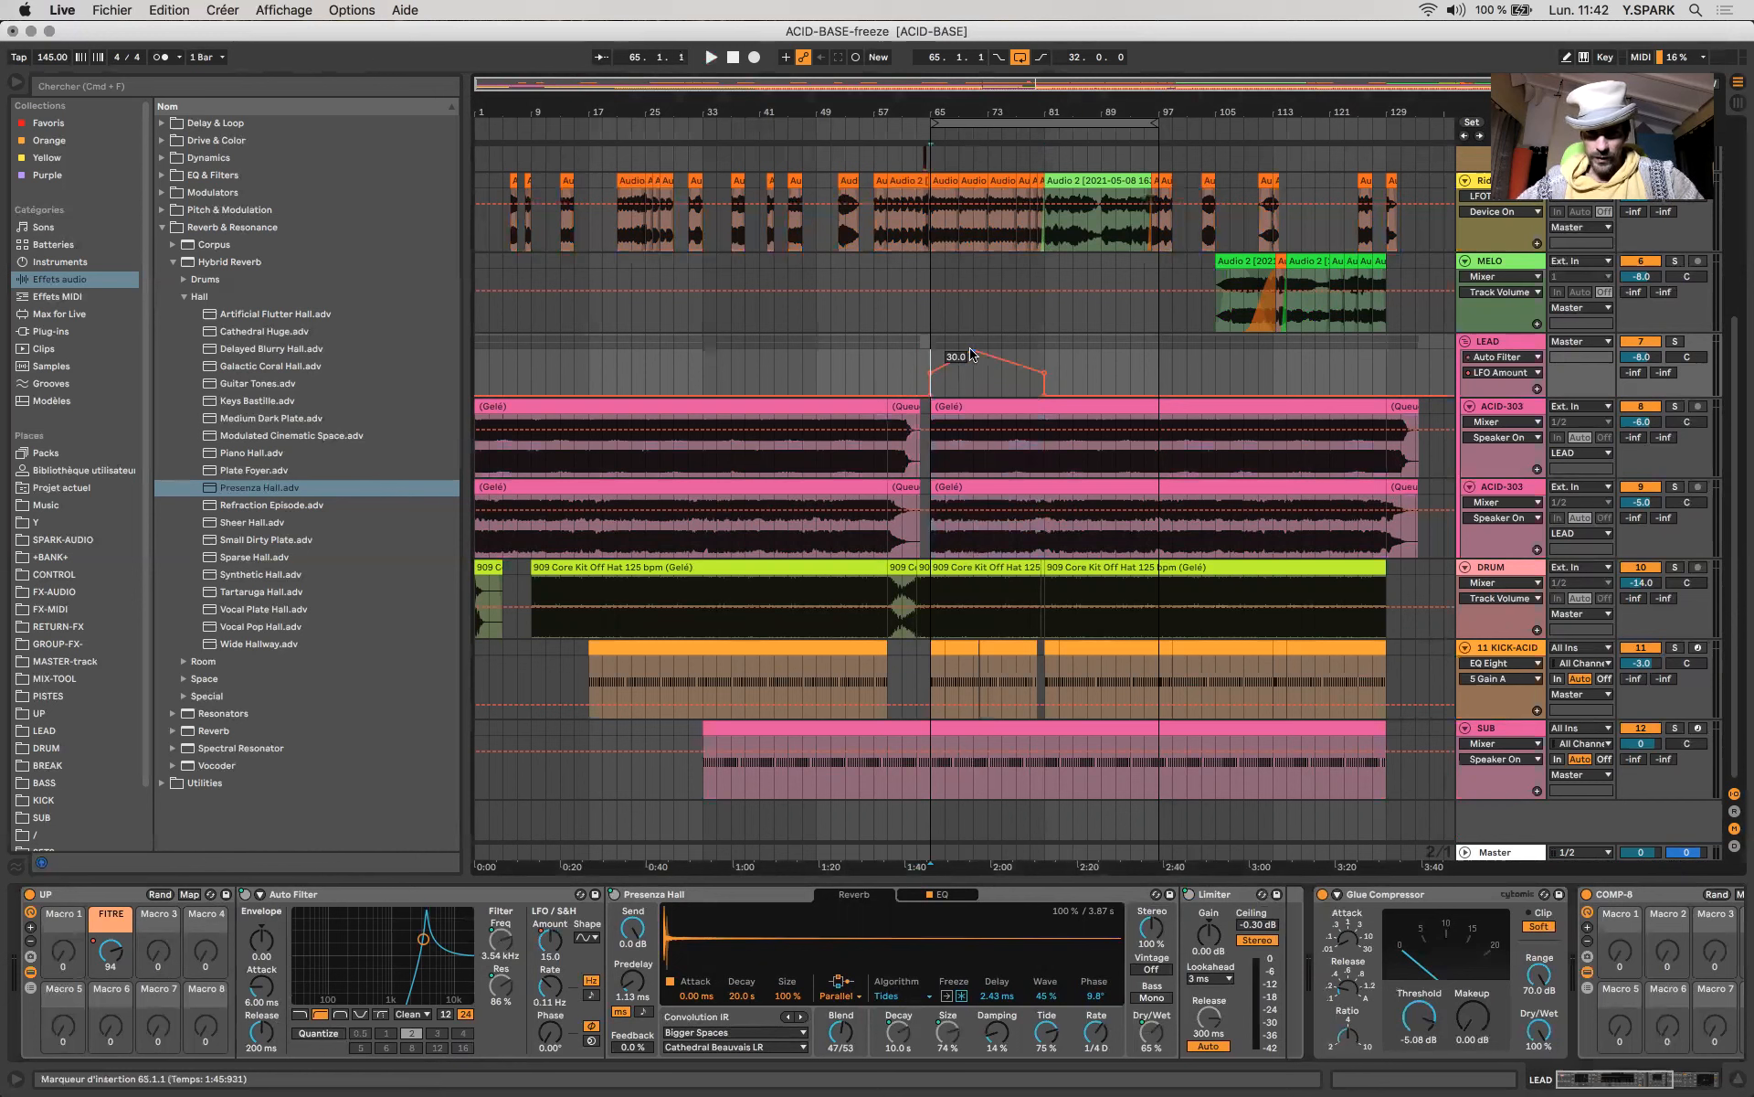
pyautogui.click(1039, 375)
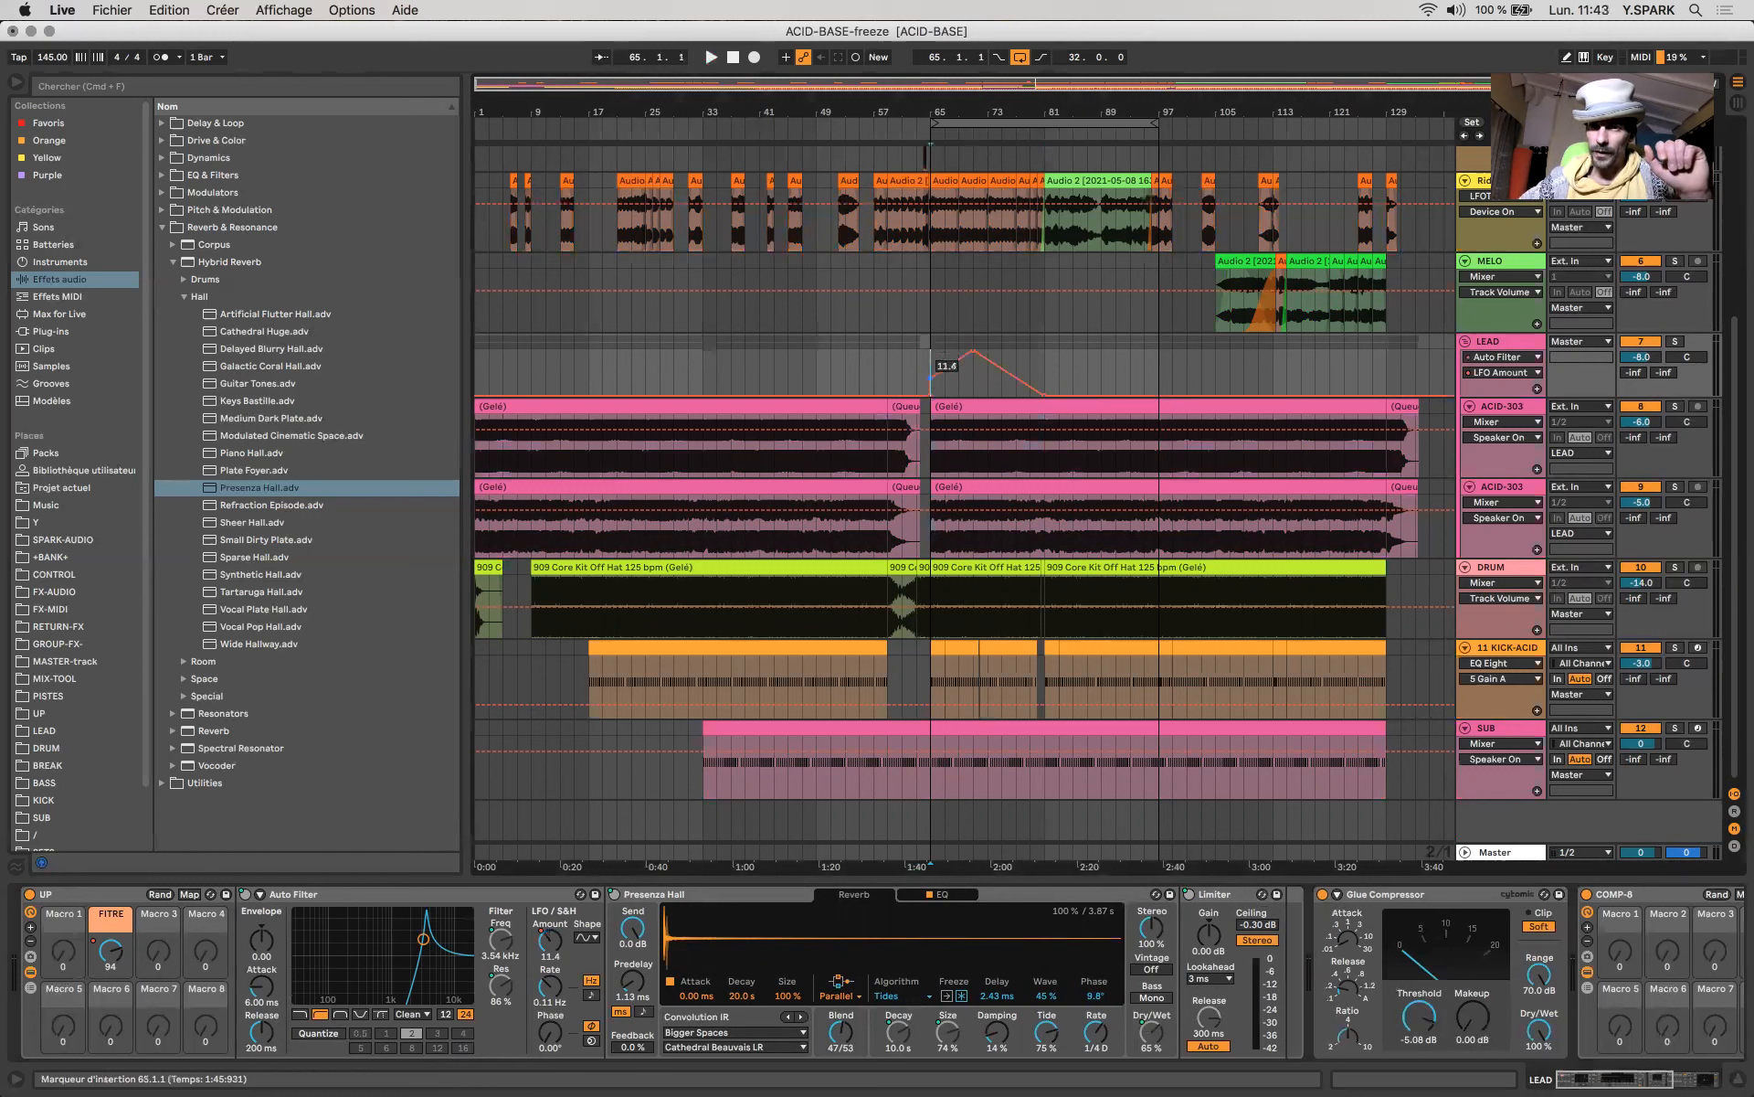
# Try an LFO Amount of 30.0 at the bar 65 automation point and listen to the start of the section.
pyautogui.press('space')
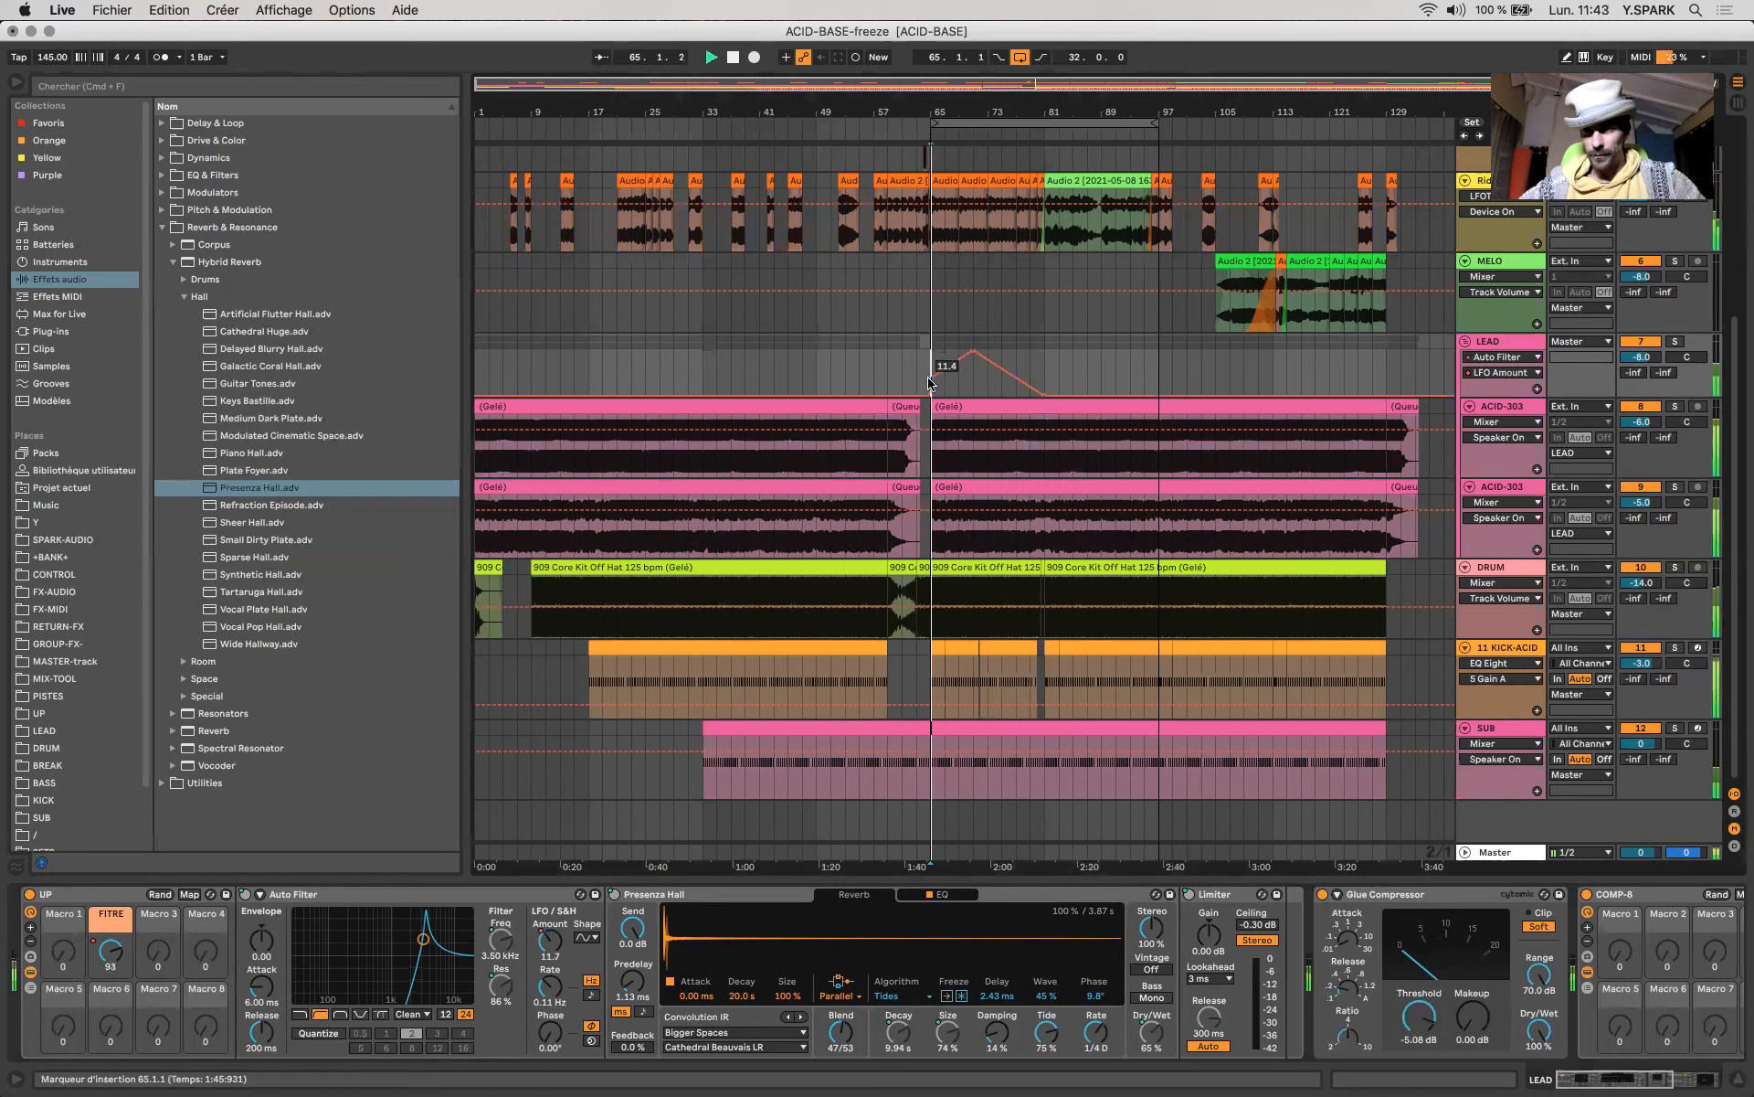
pyautogui.moveTo(929, 382); pyautogui.dragTo(929, 355)
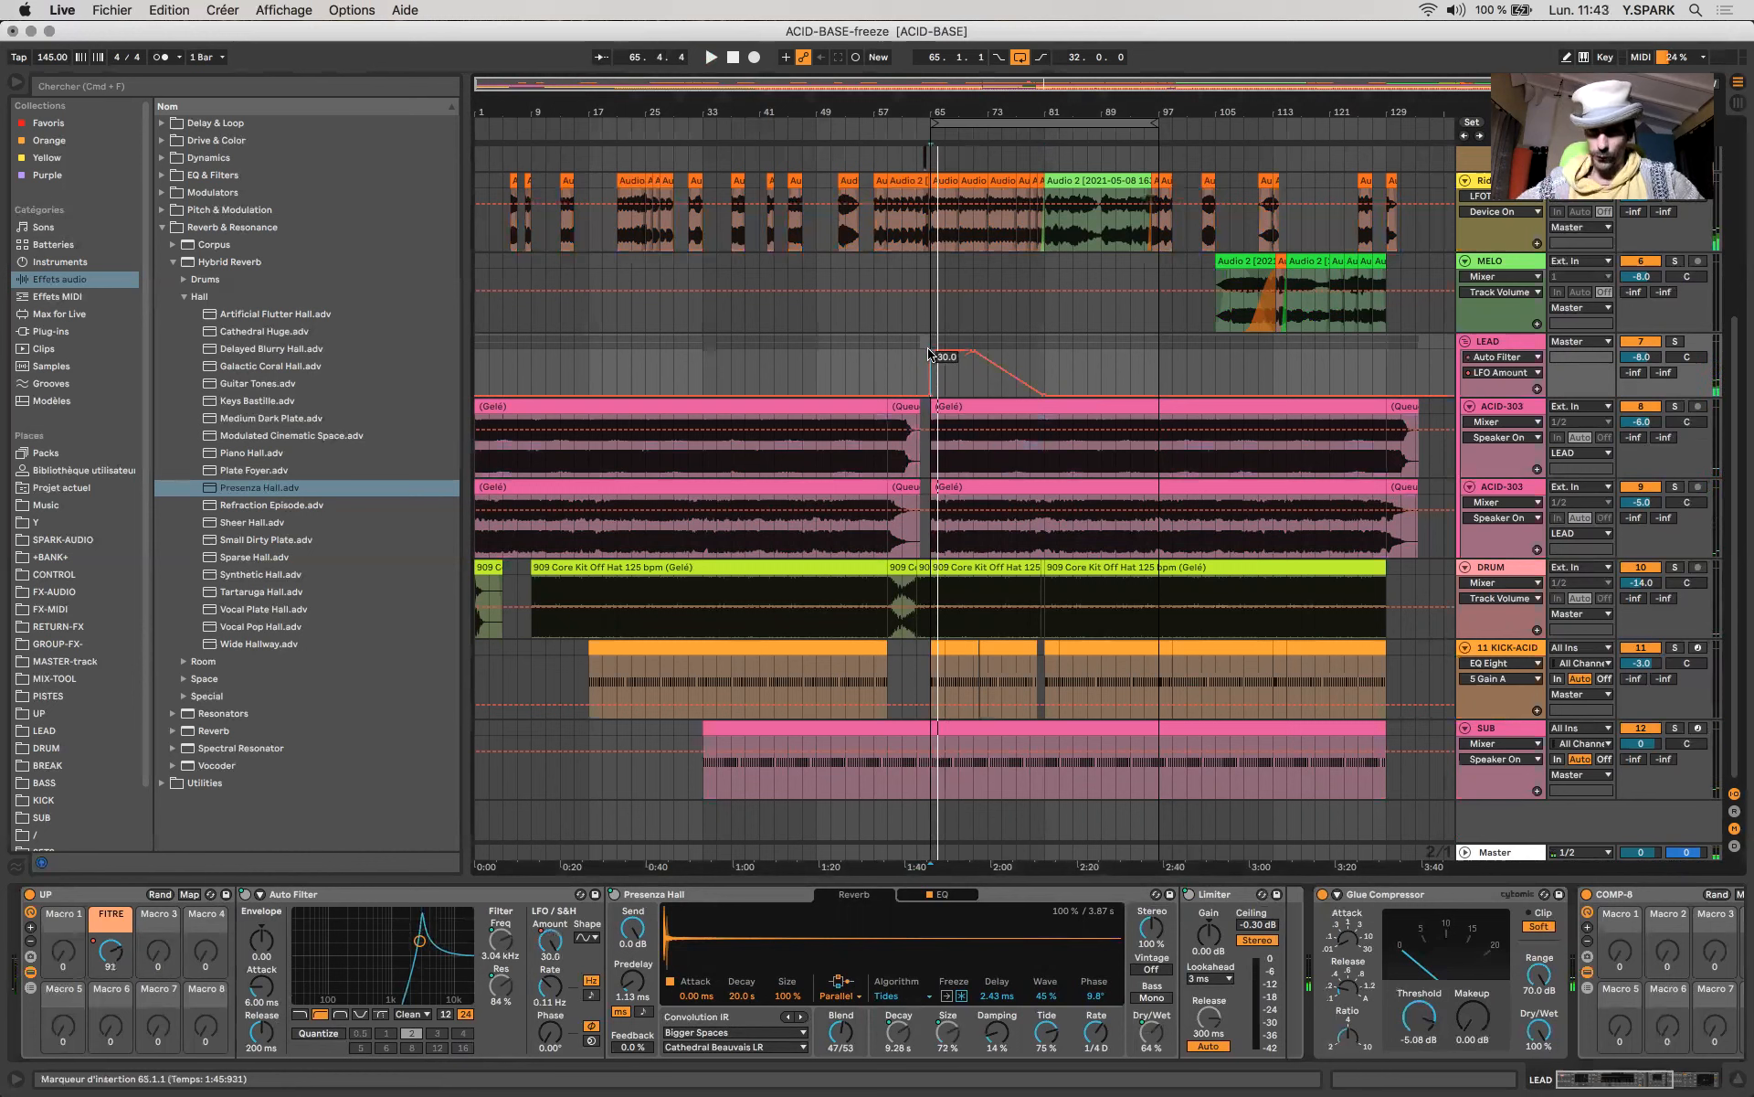
pyautogui.press('space')
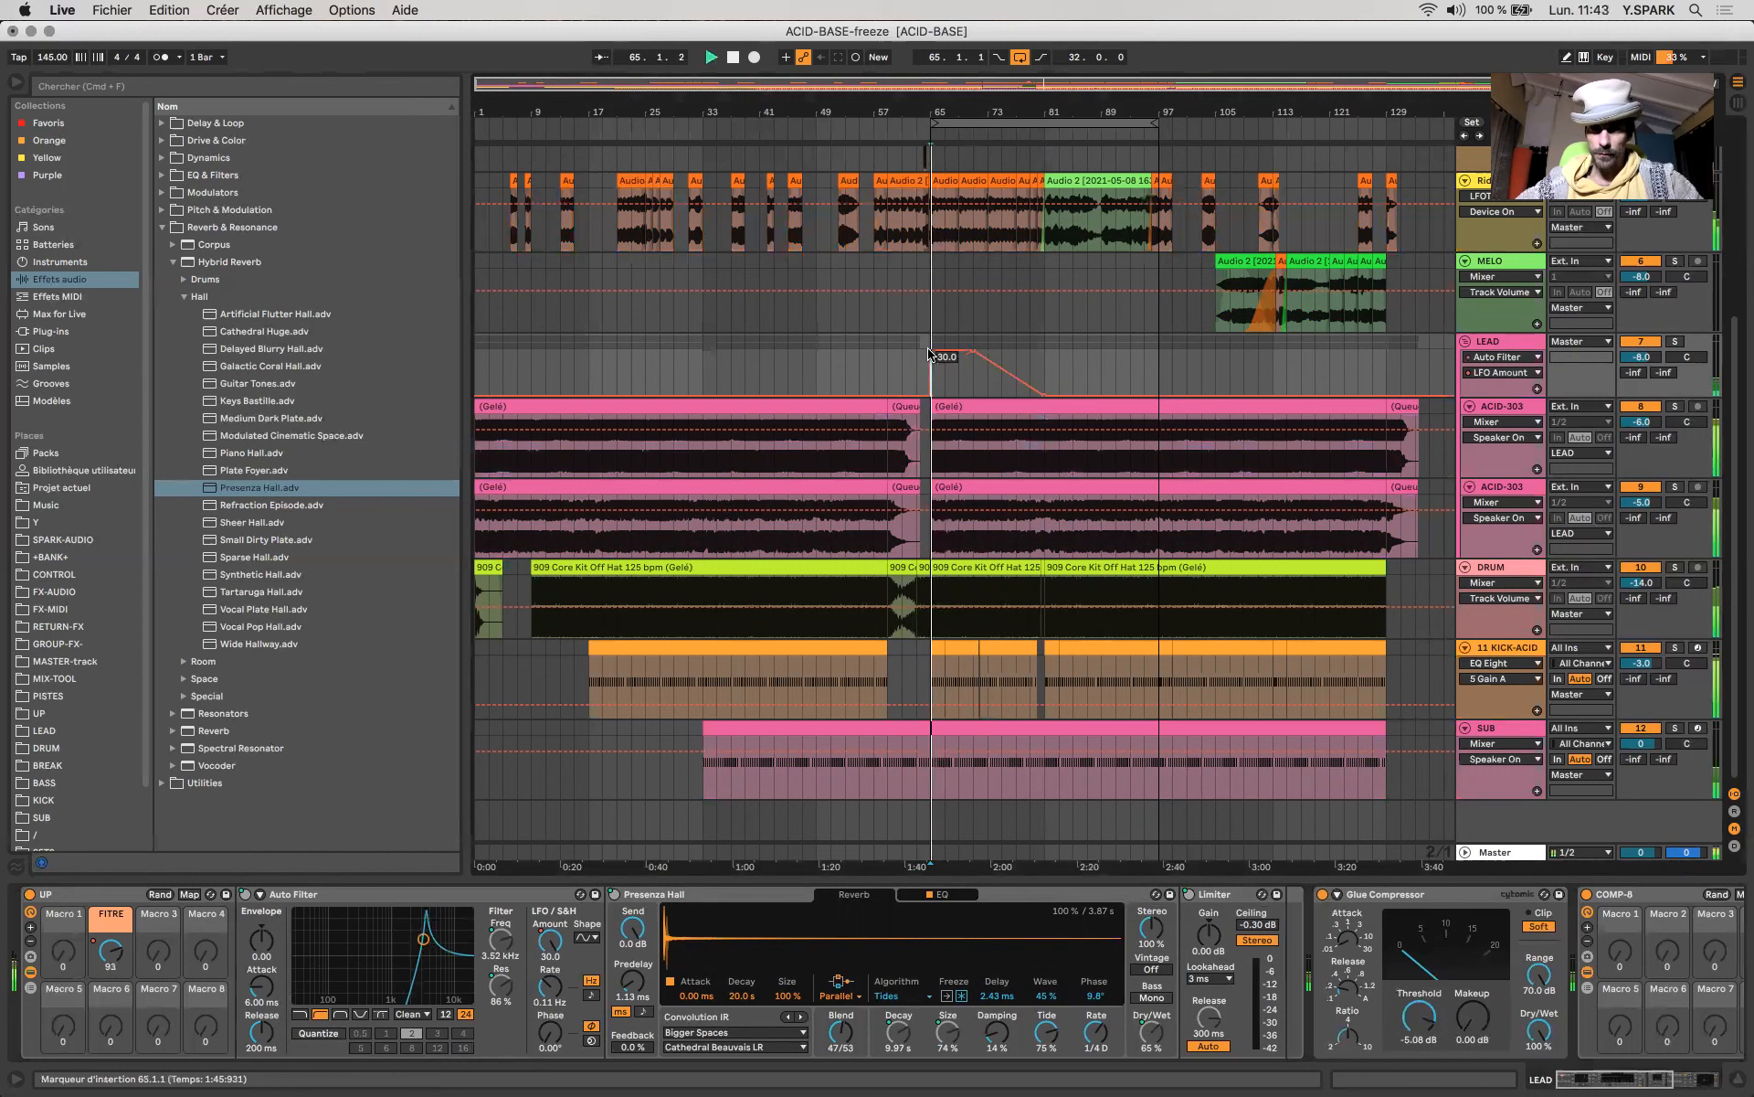
pyautogui.press('space')
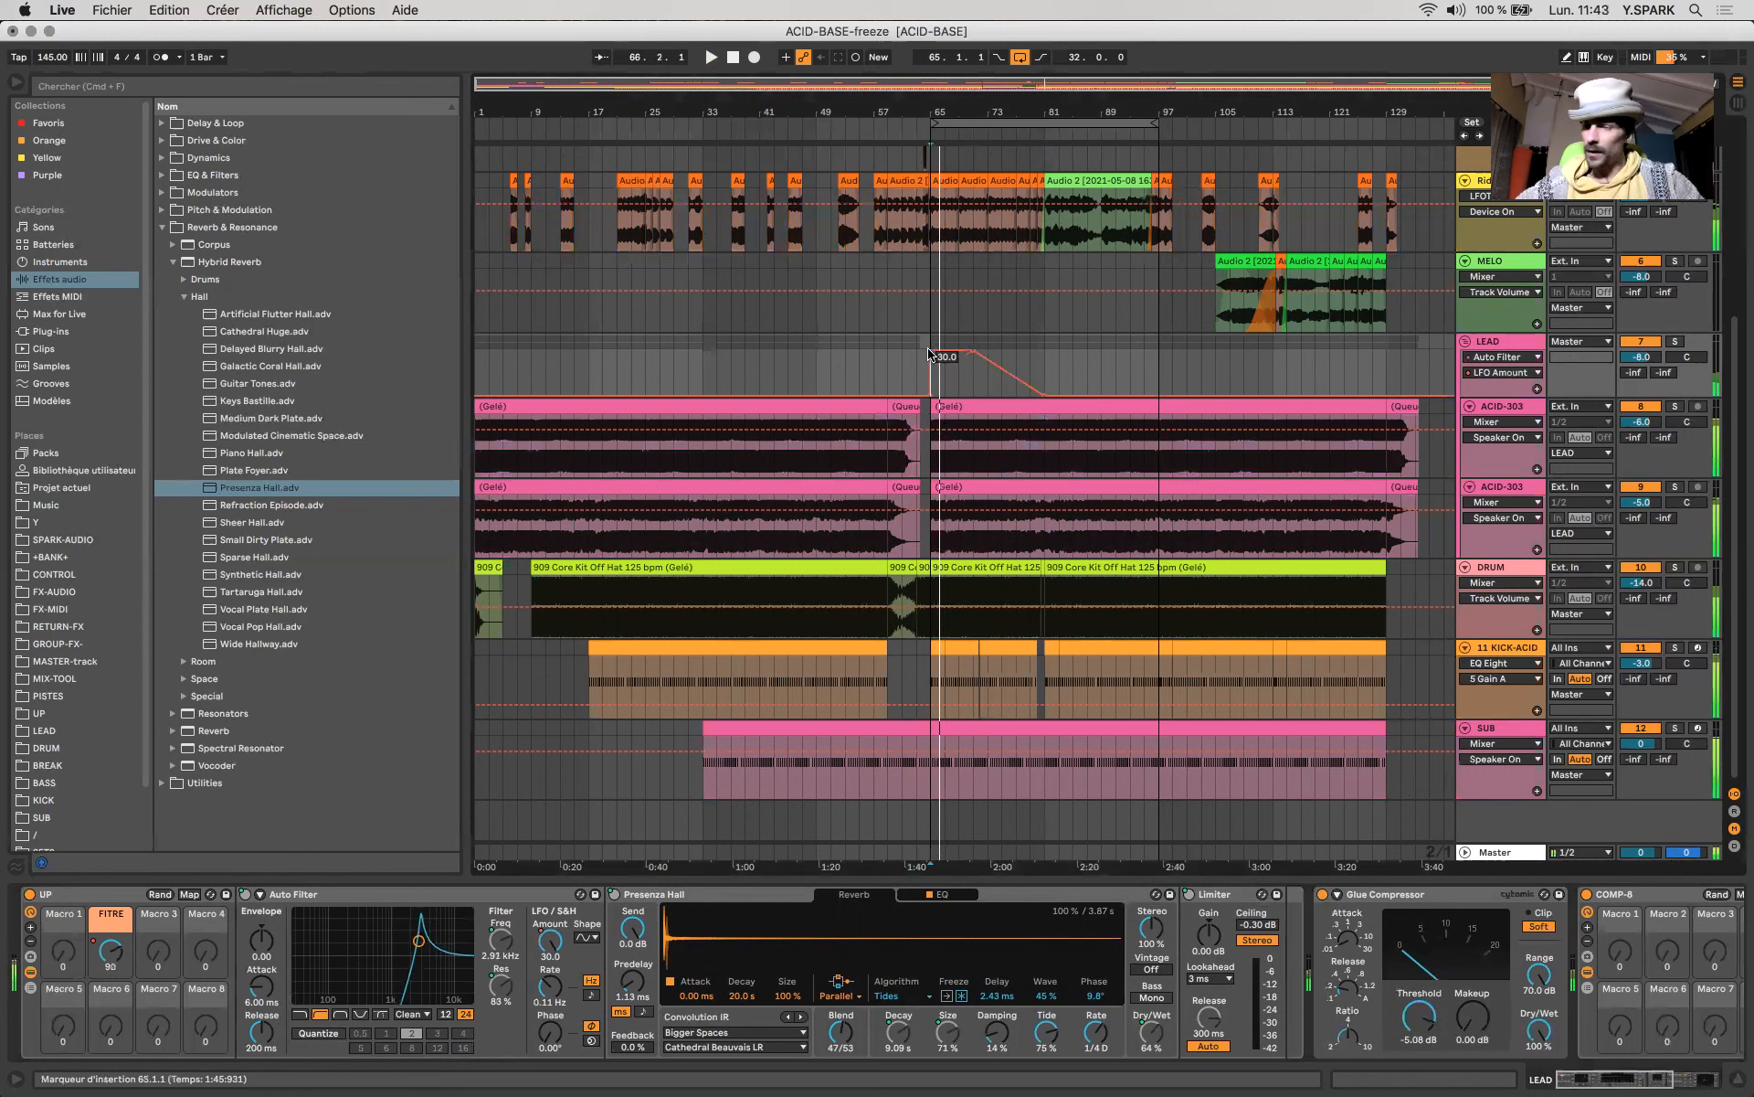
# Lower the LFO Amount automation point at bar 65 to 14.4 and play the section back.
pyautogui.moveTo(929, 355); pyautogui.dragTo(929, 377)
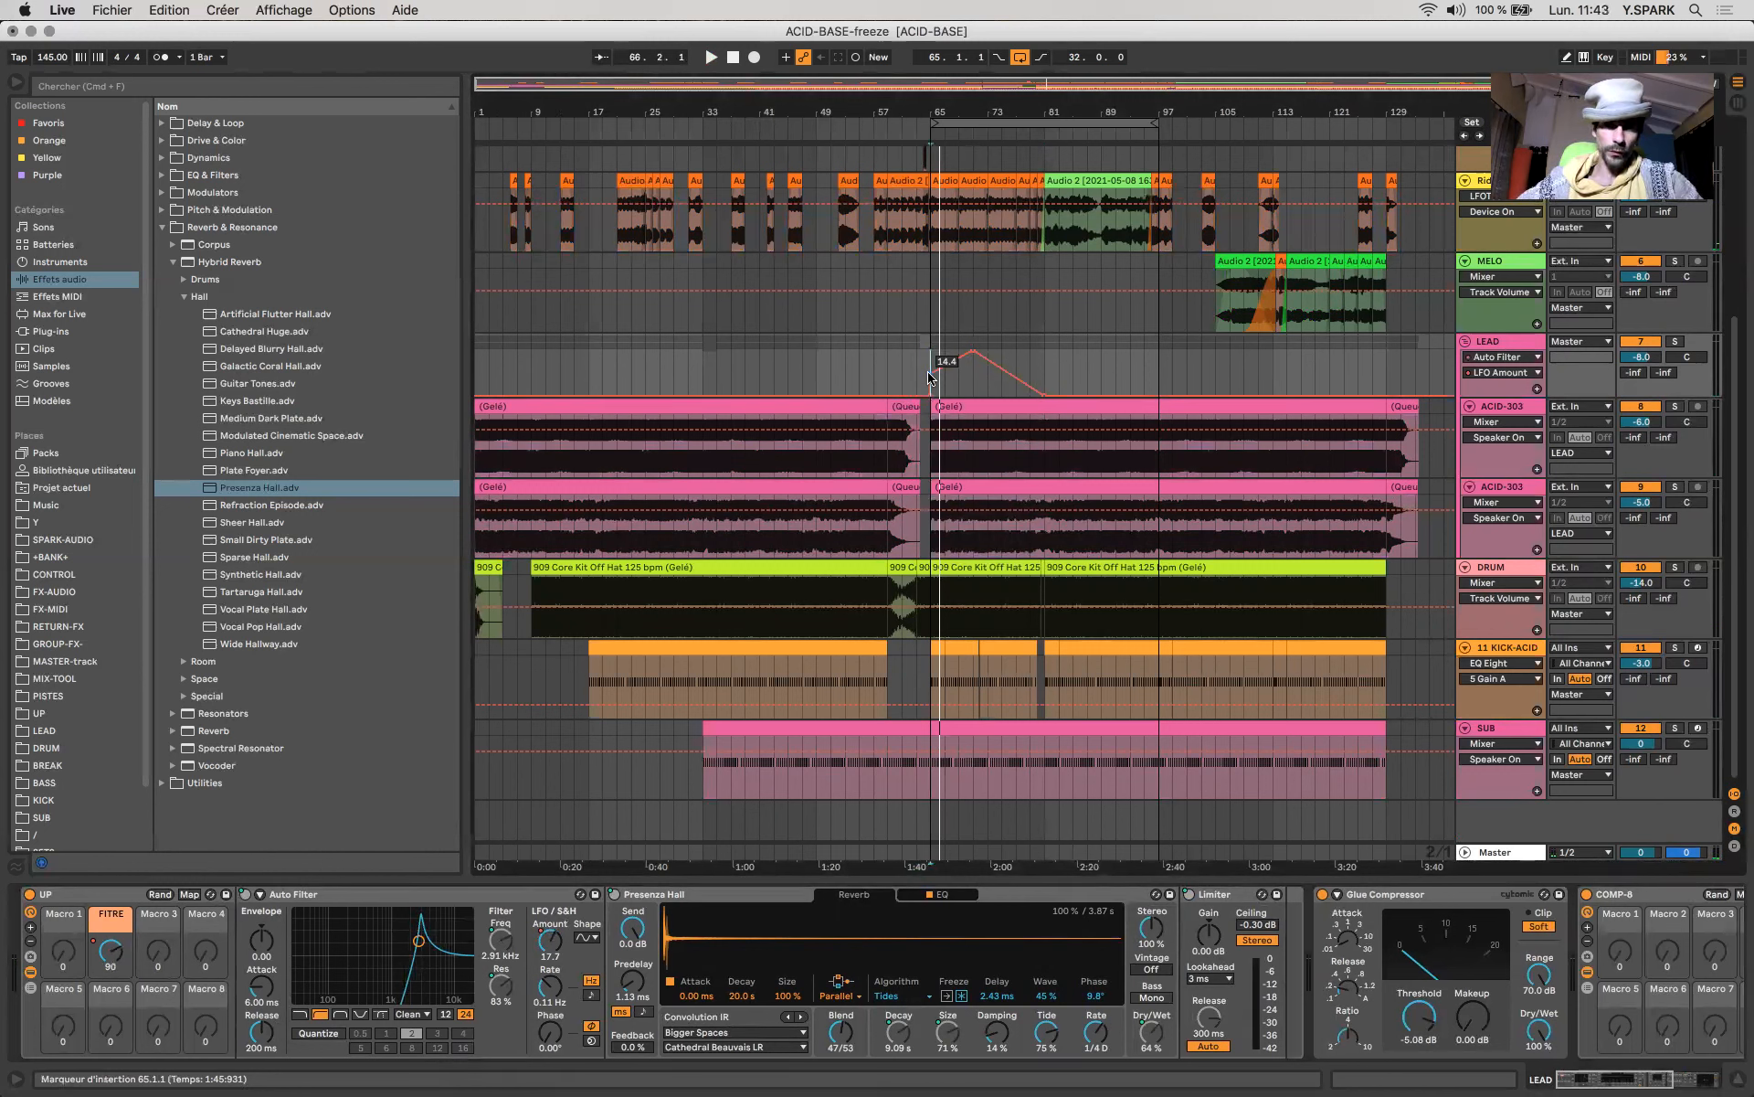
pyautogui.moveTo(932, 376); pyautogui.dragTo(919, 363)
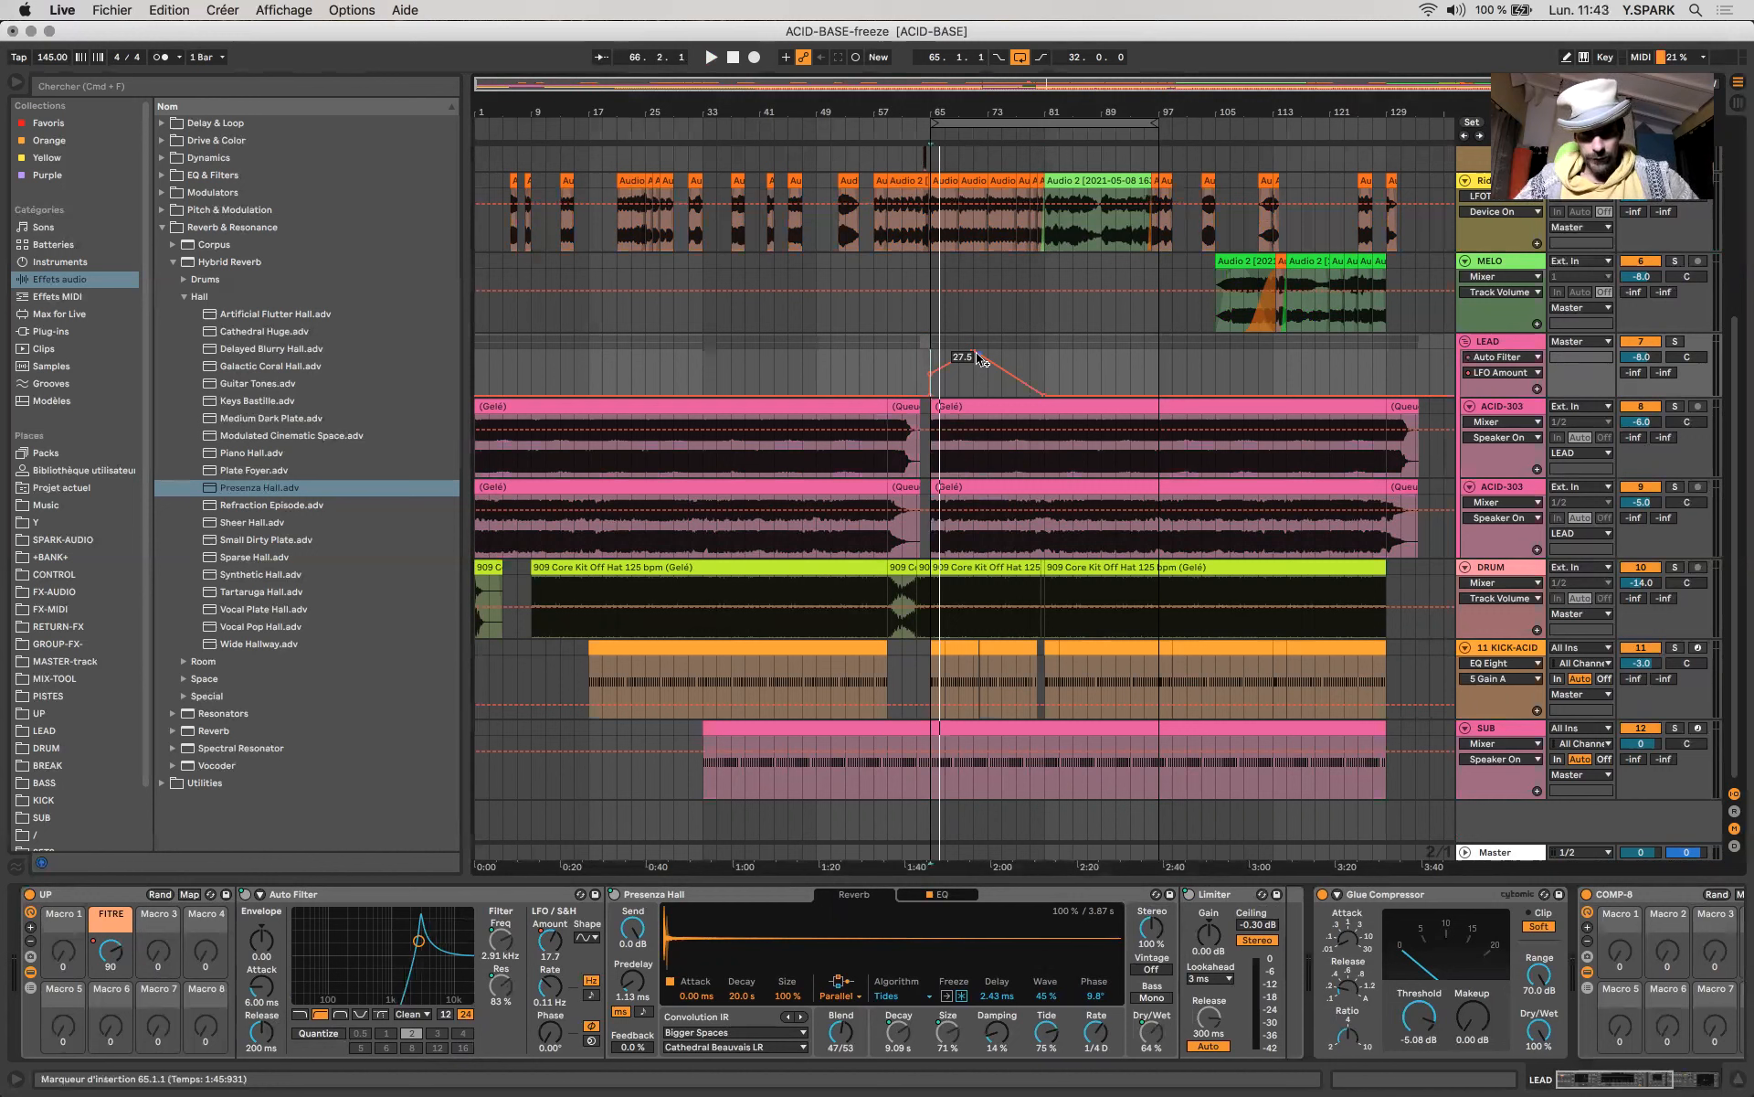
pyautogui.press('space')
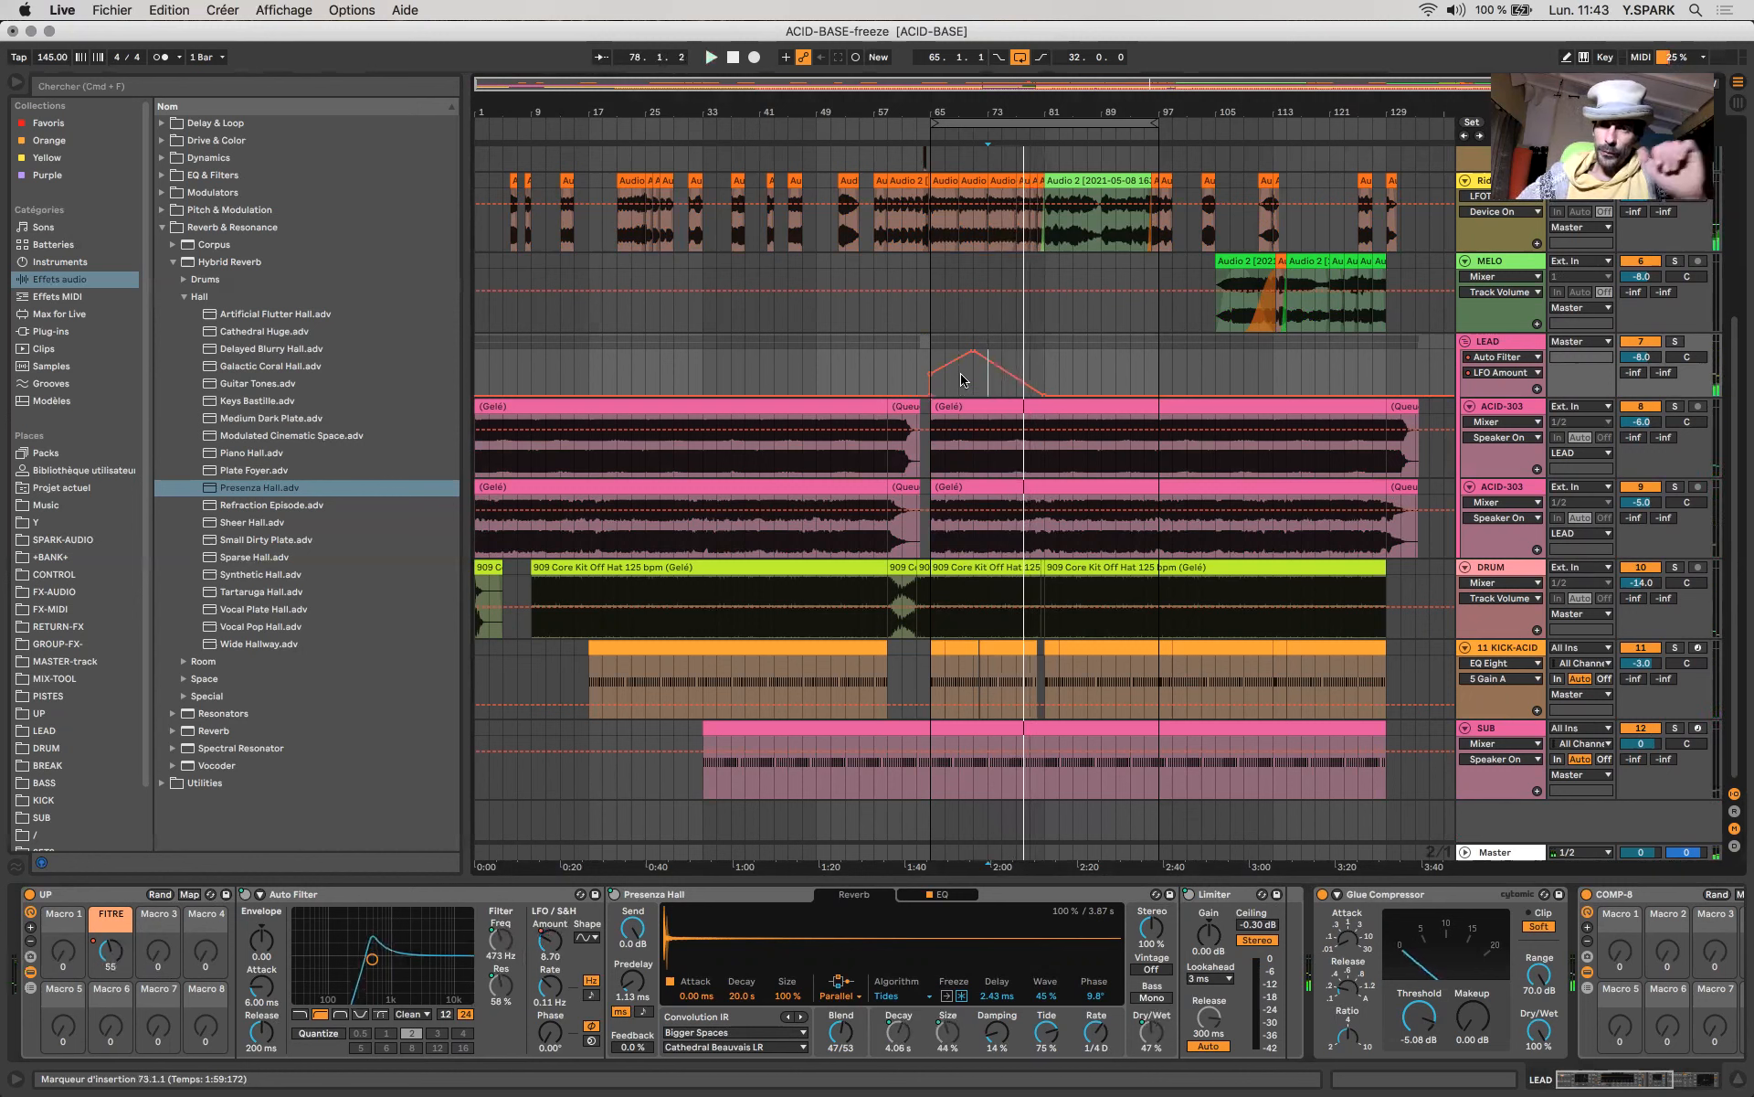
# Select bars 67 to 71 on the LEAD group and show the Auto Filter's LFO Frequency automation.
pyautogui.moveTo(961, 388); pyautogui.dragTo(974, 391)
pyautogui.click(959, 390)
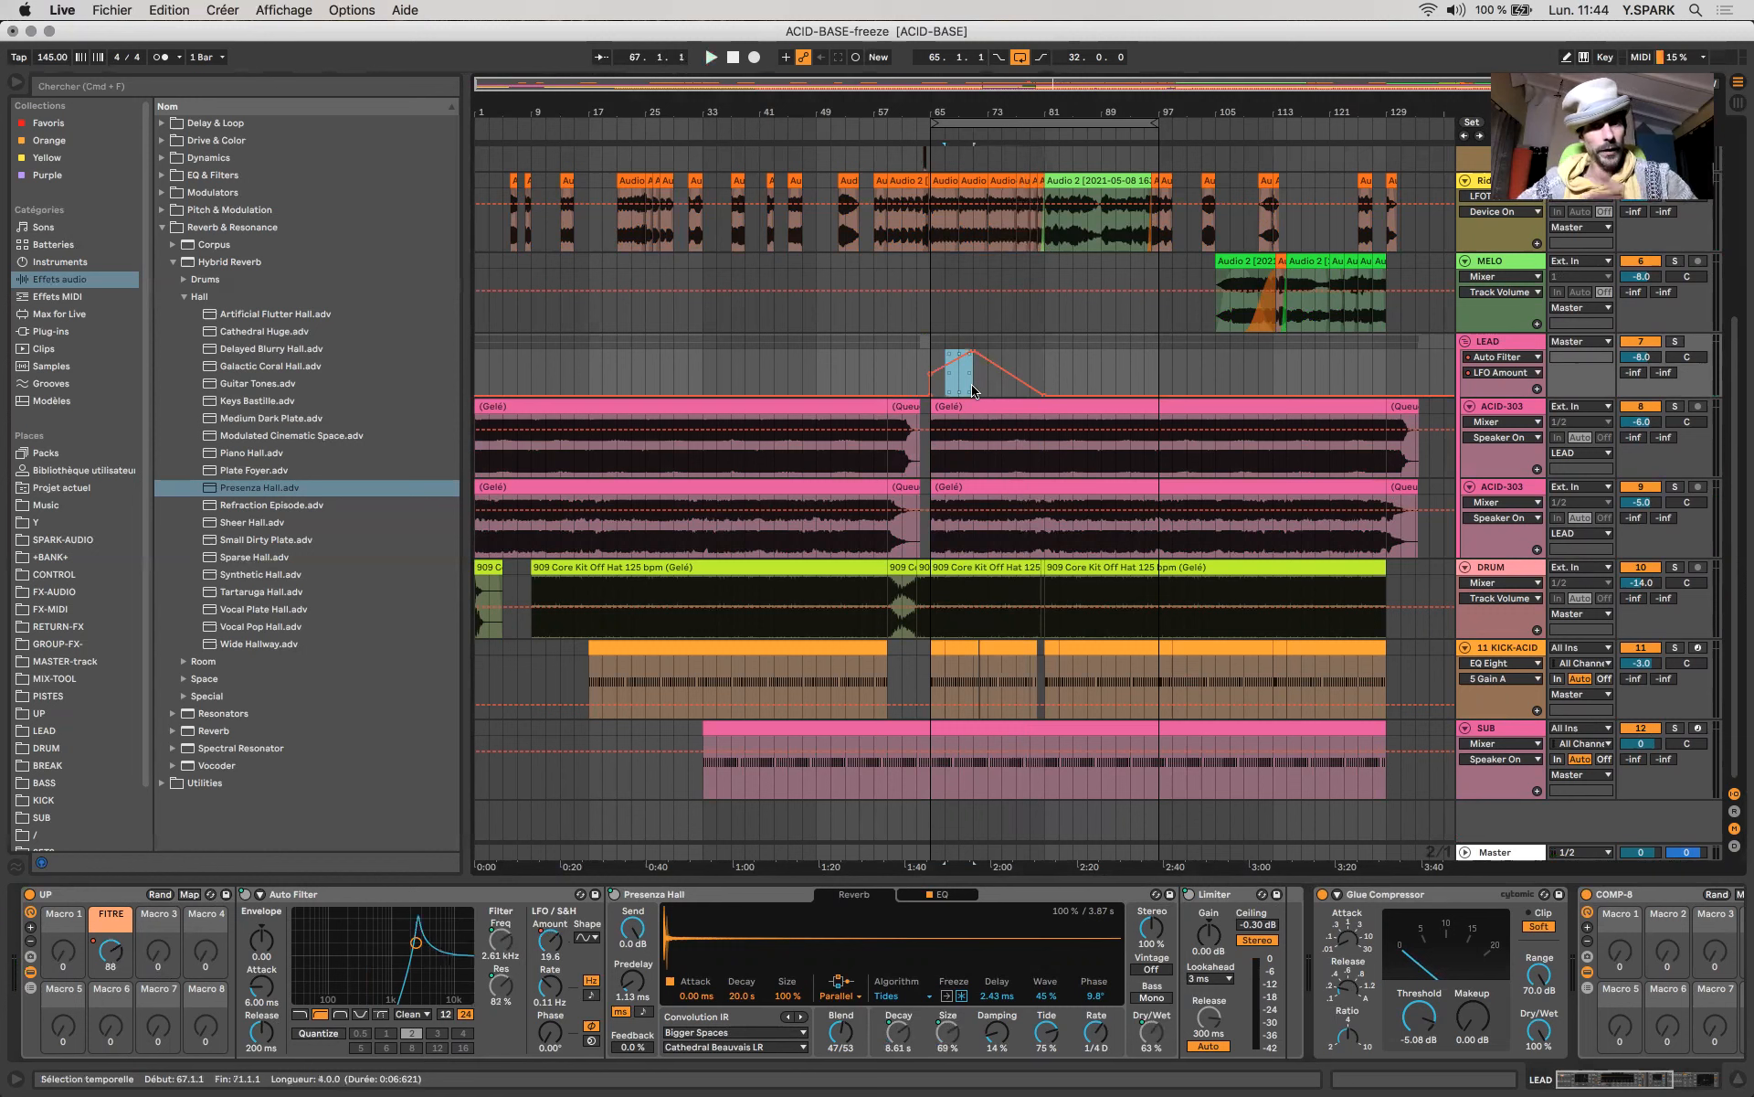
pyautogui.click(559, 1003)
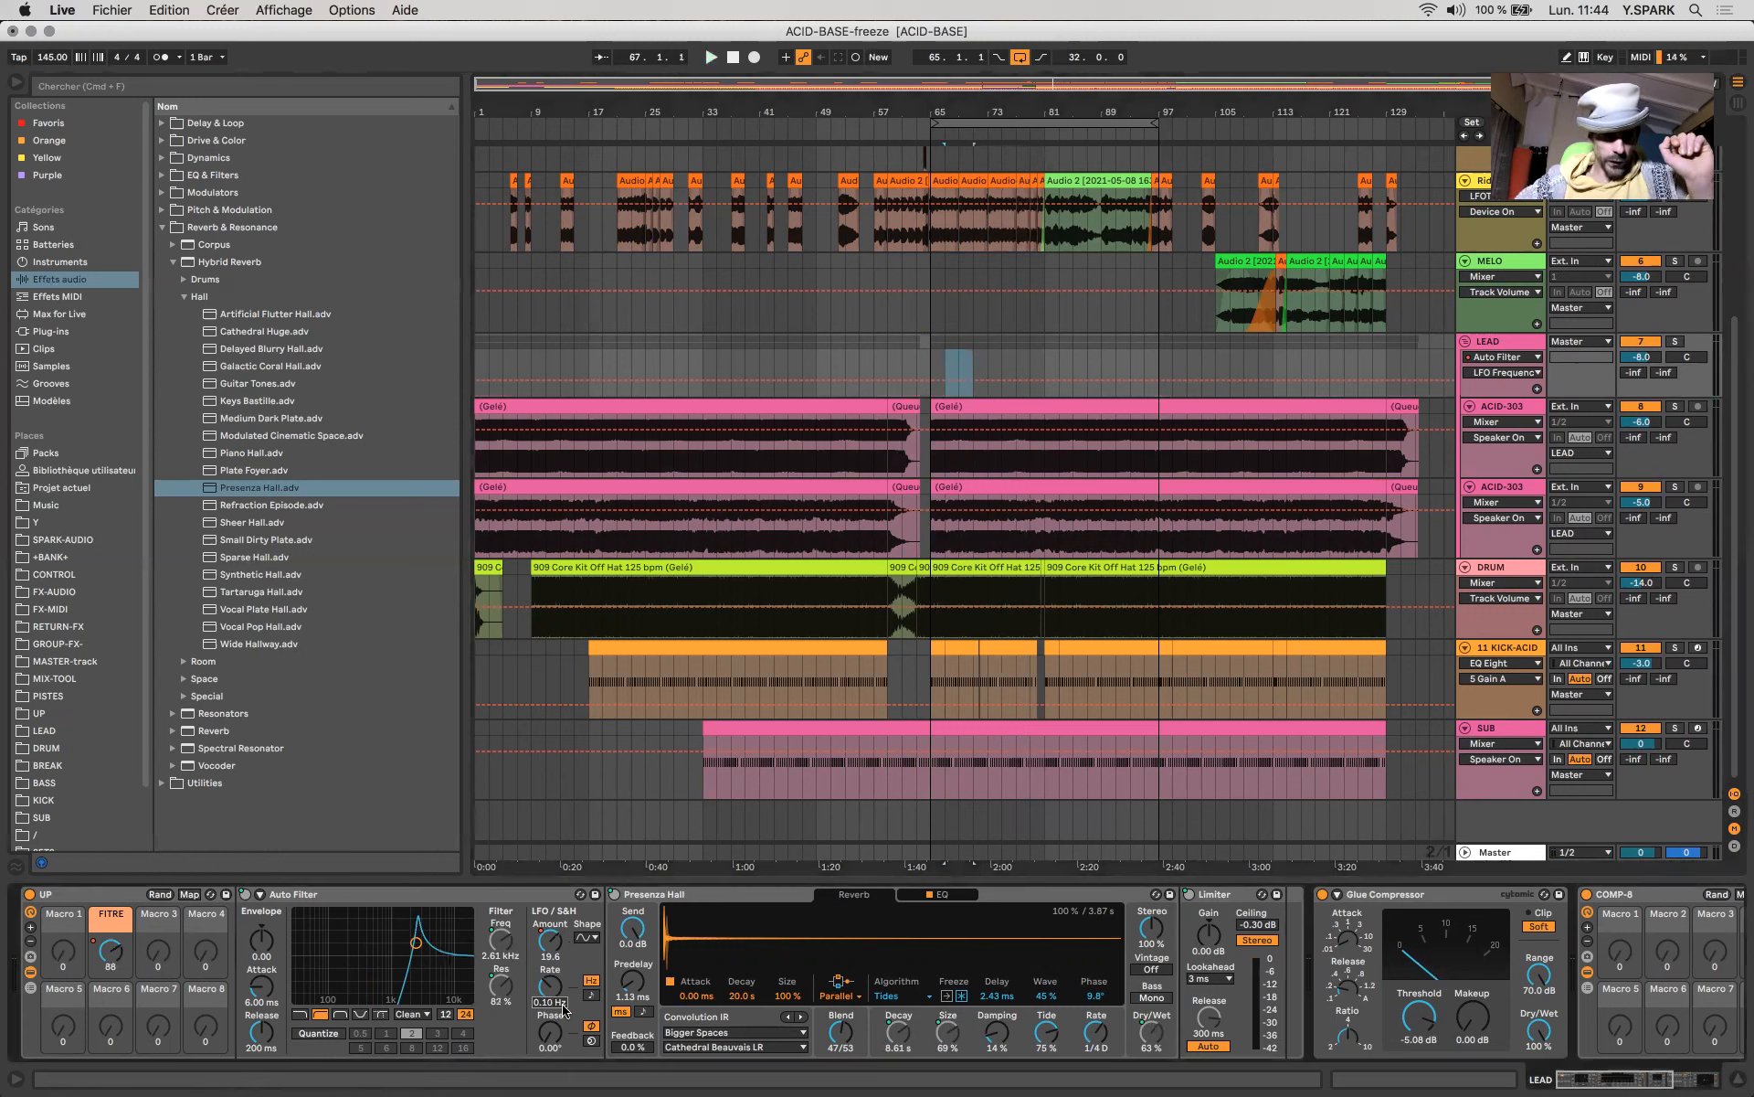
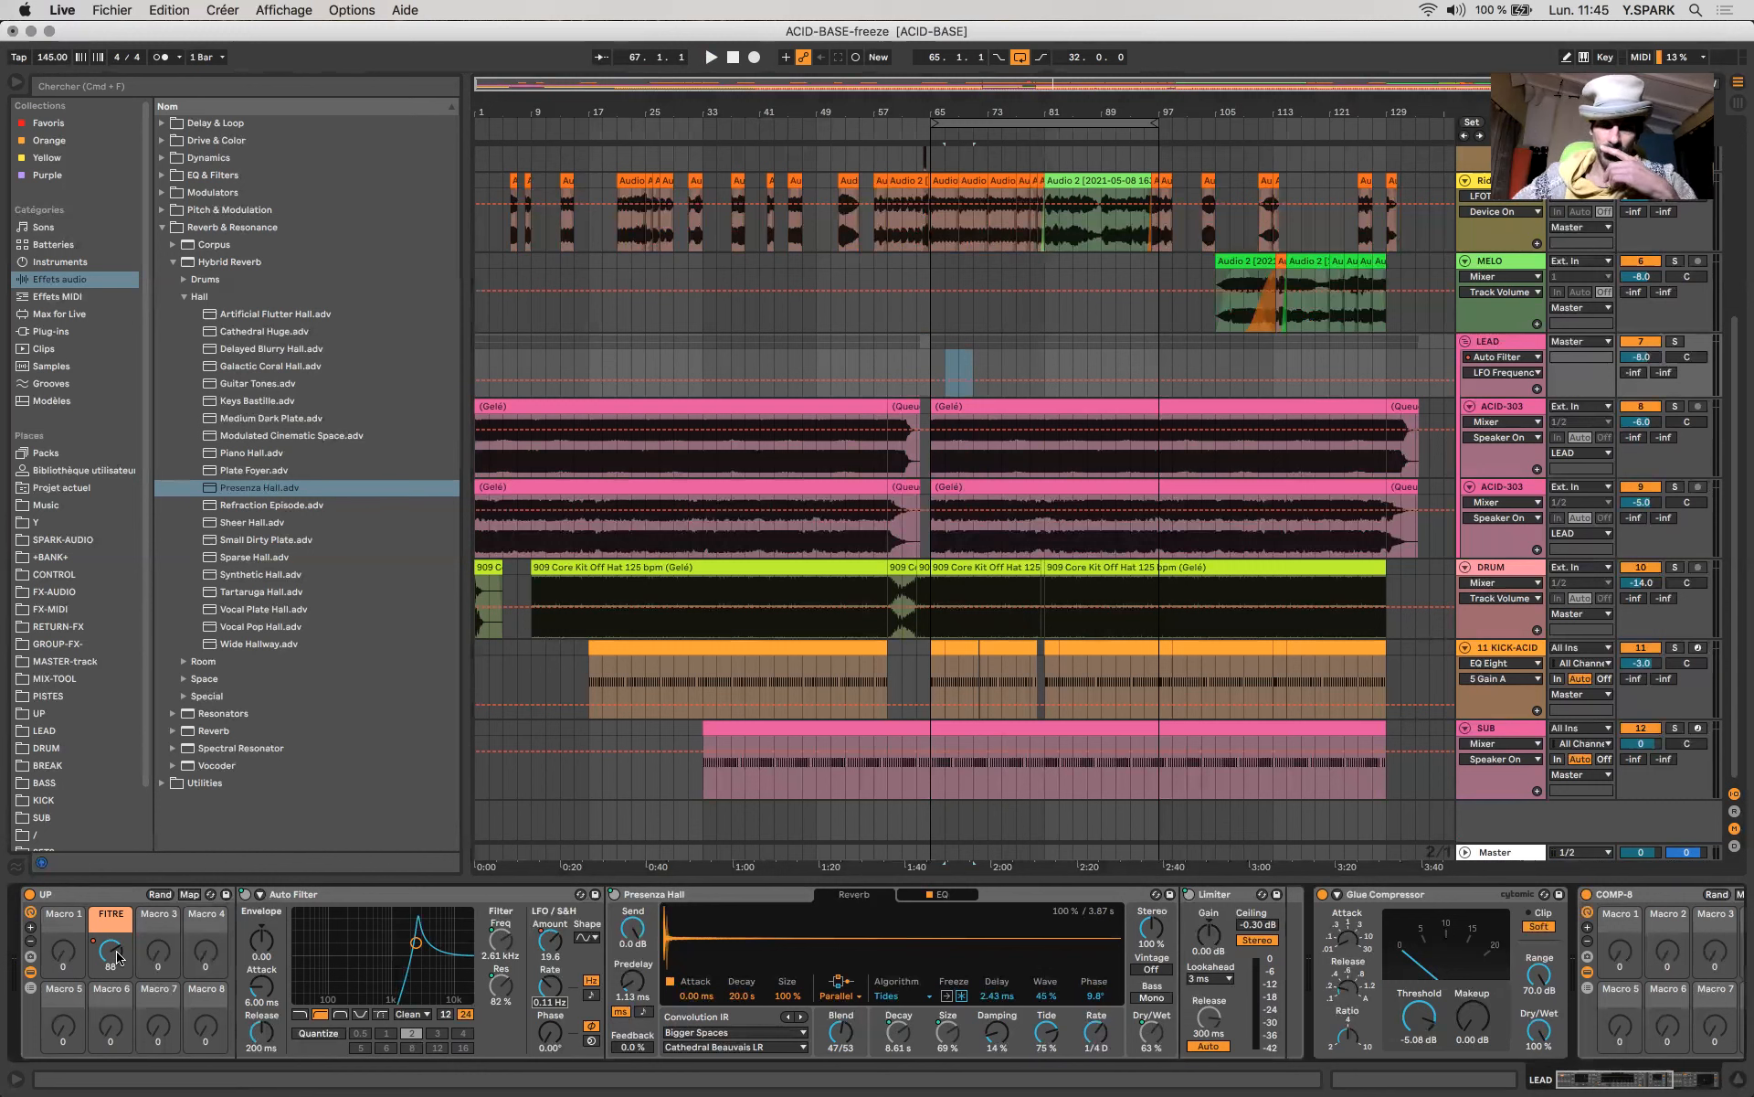
pyautogui.click(944, 463)
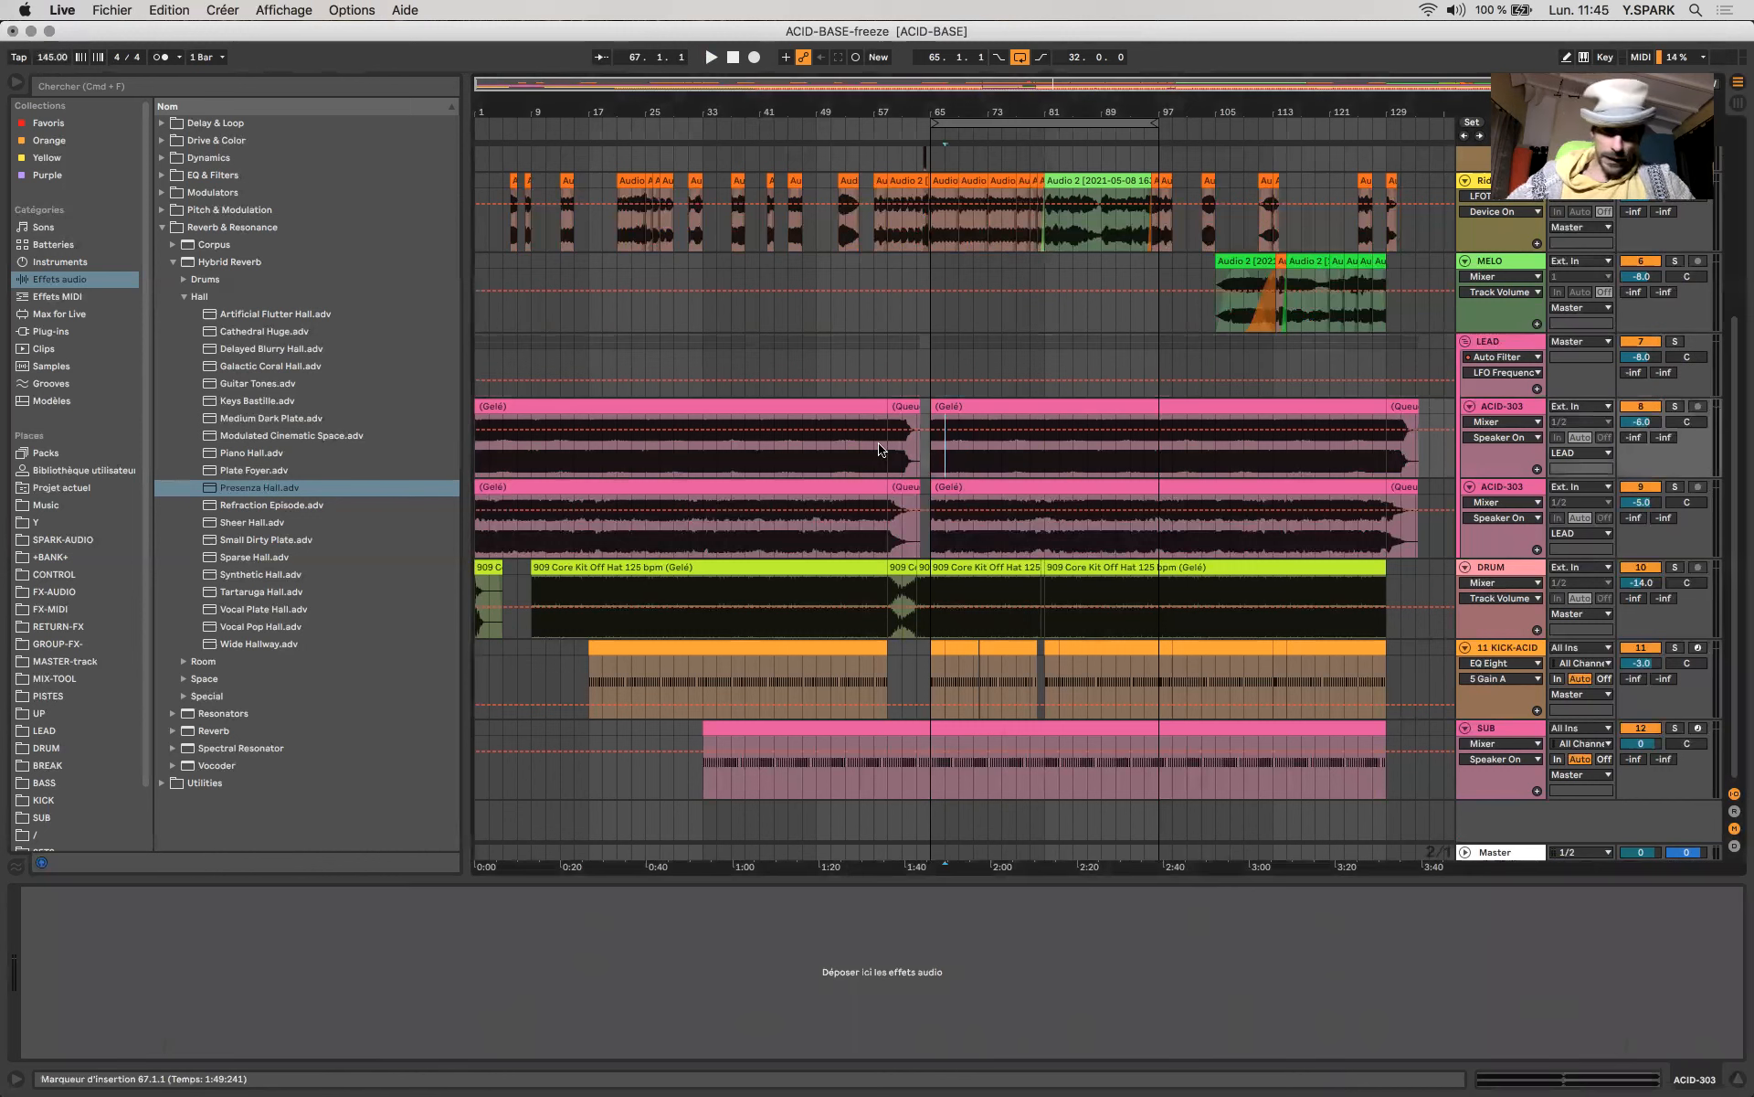
pyautogui.click(962, 342)
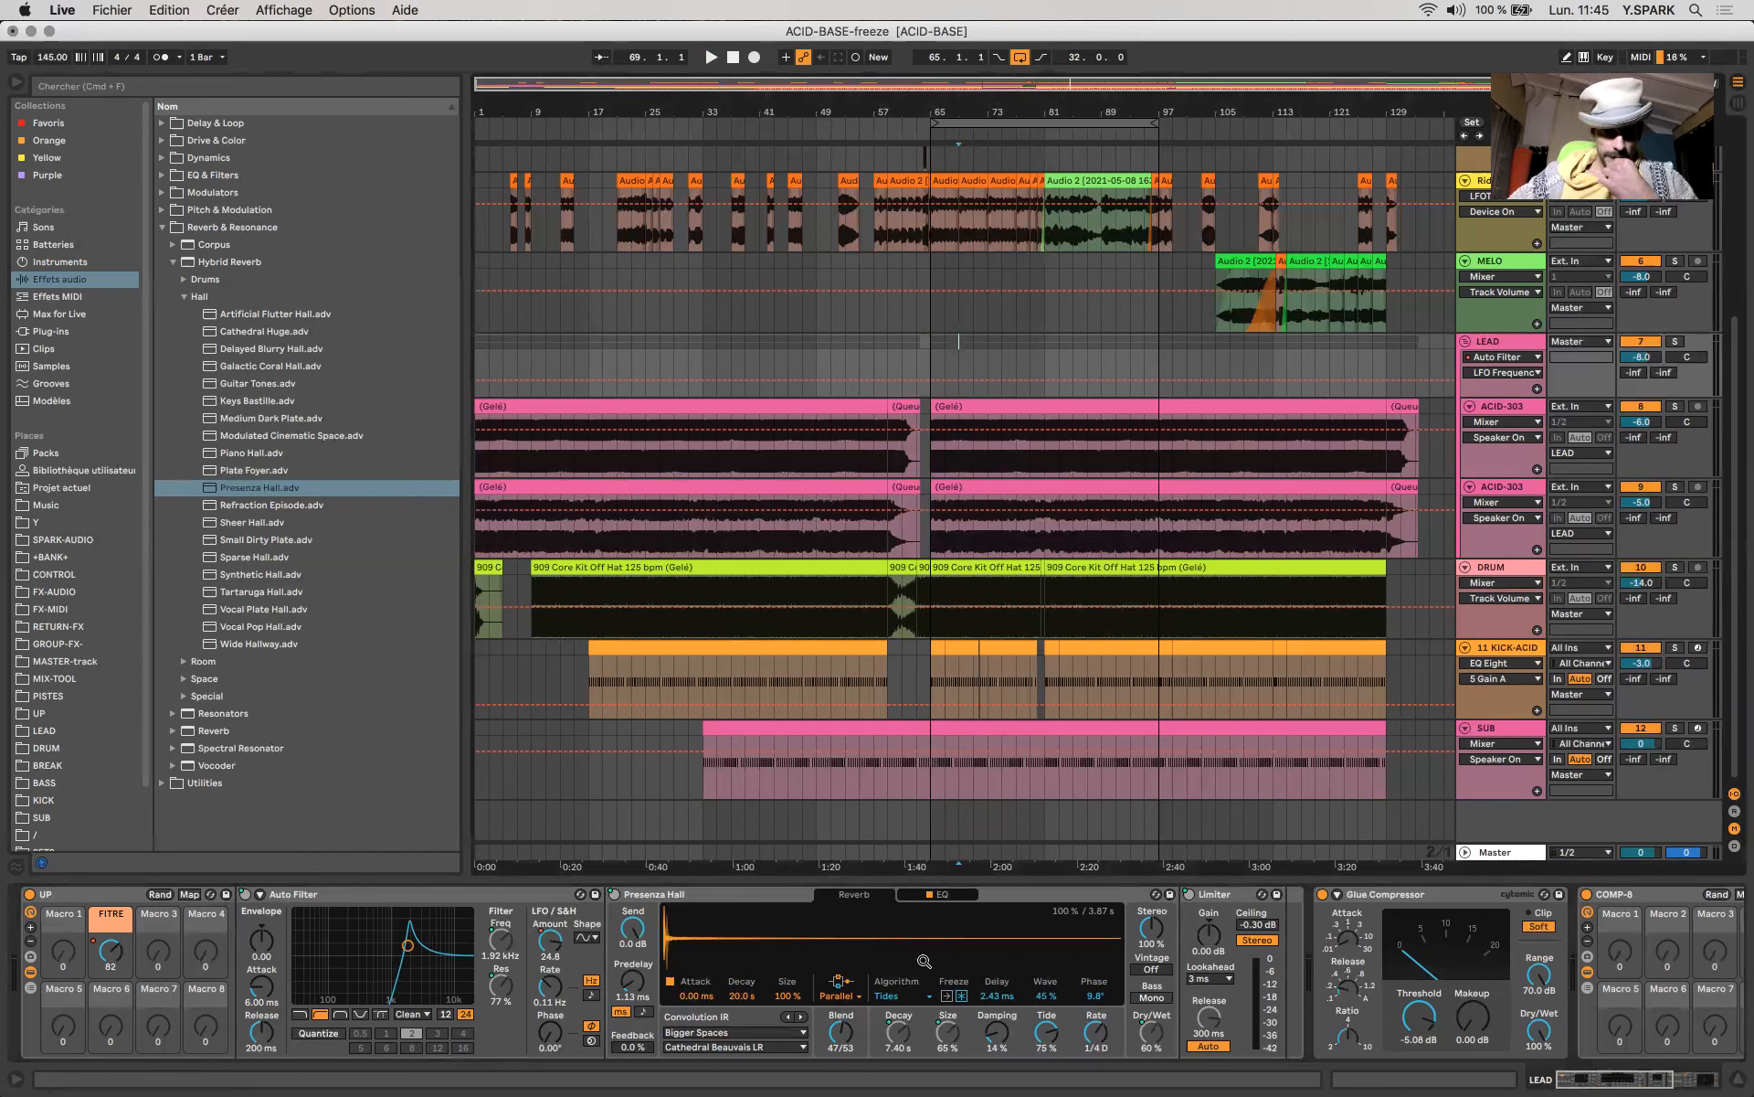
pyautogui.moveTo(974, 361)
pyautogui.mouseDown()
pyautogui.moveTo(1042, 361)
pyautogui.moveTo(1019, 352)
pyautogui.mouseUp()
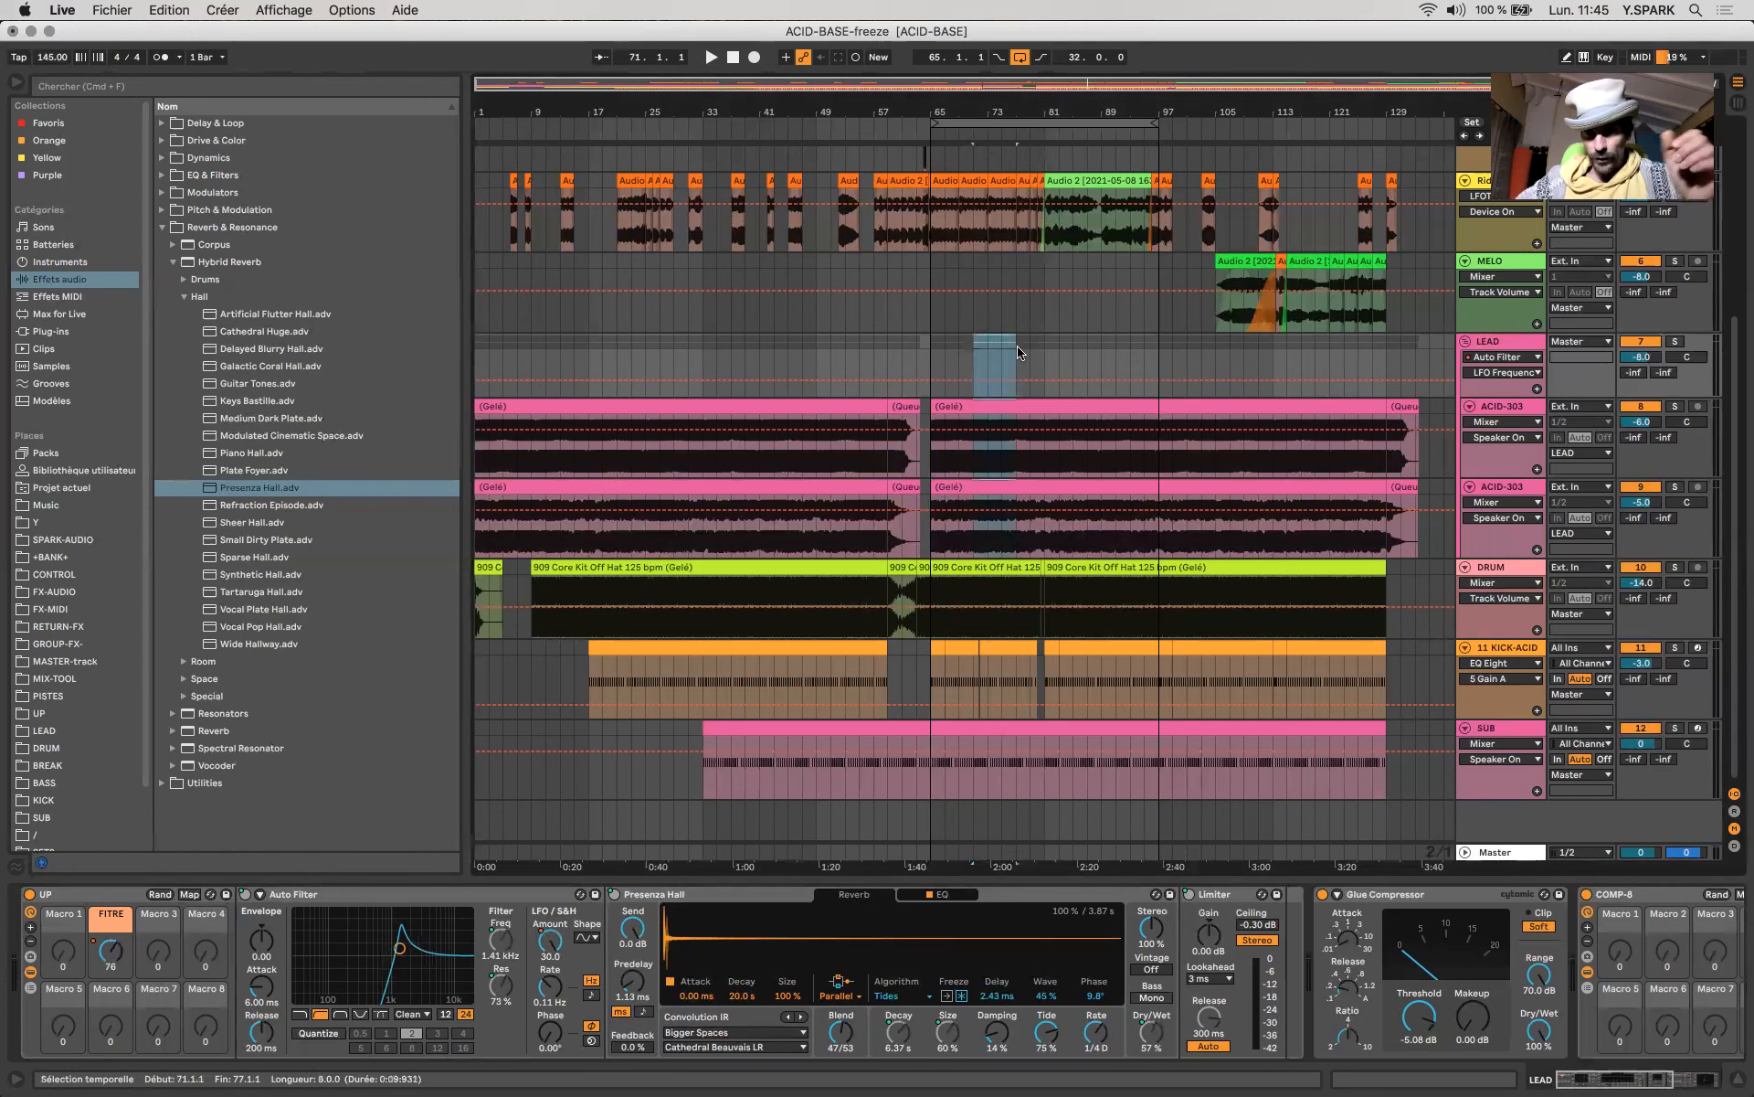
pyautogui.click(1001, 233)
pyautogui.moveTo(987, 238); pyautogui.dragTo(1002, 234)
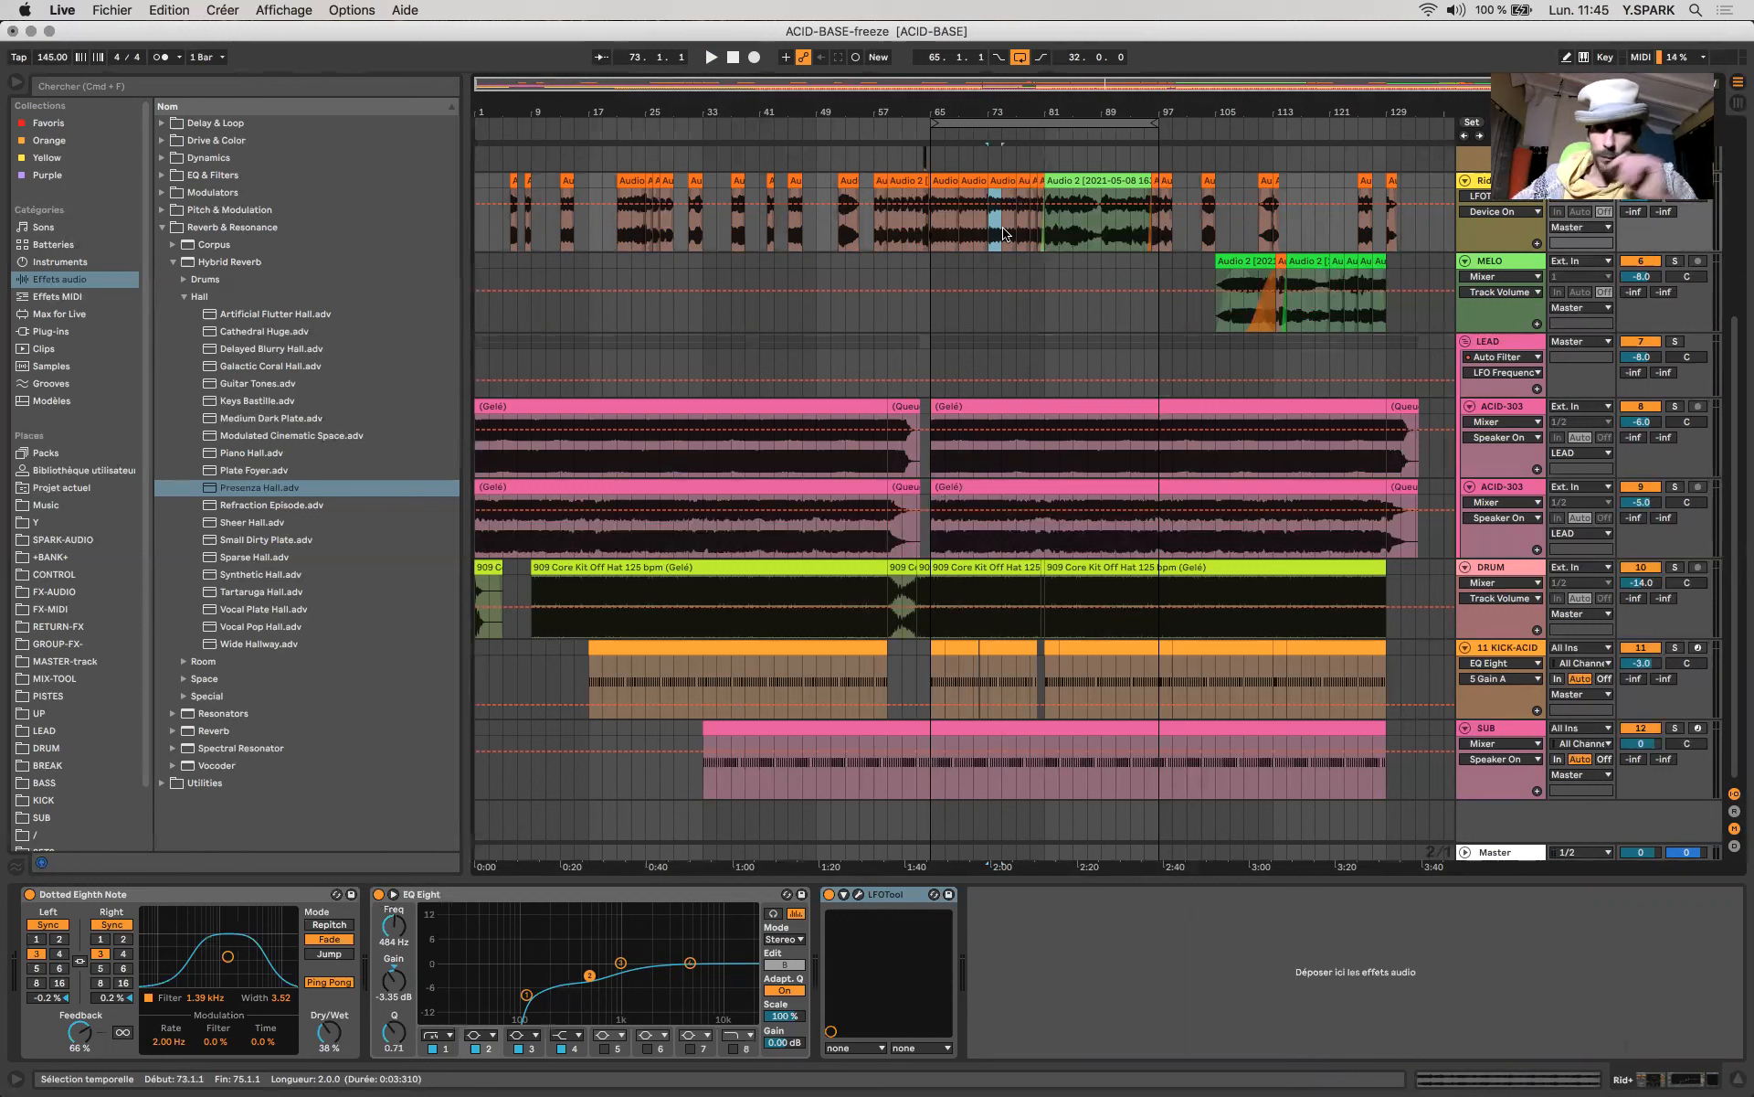
# Insert the DOWN.adg rack from the FX-AUDIO folder between the UP rack and Presenza Hall on the LEAD group.
pyautogui.click(989, 354)
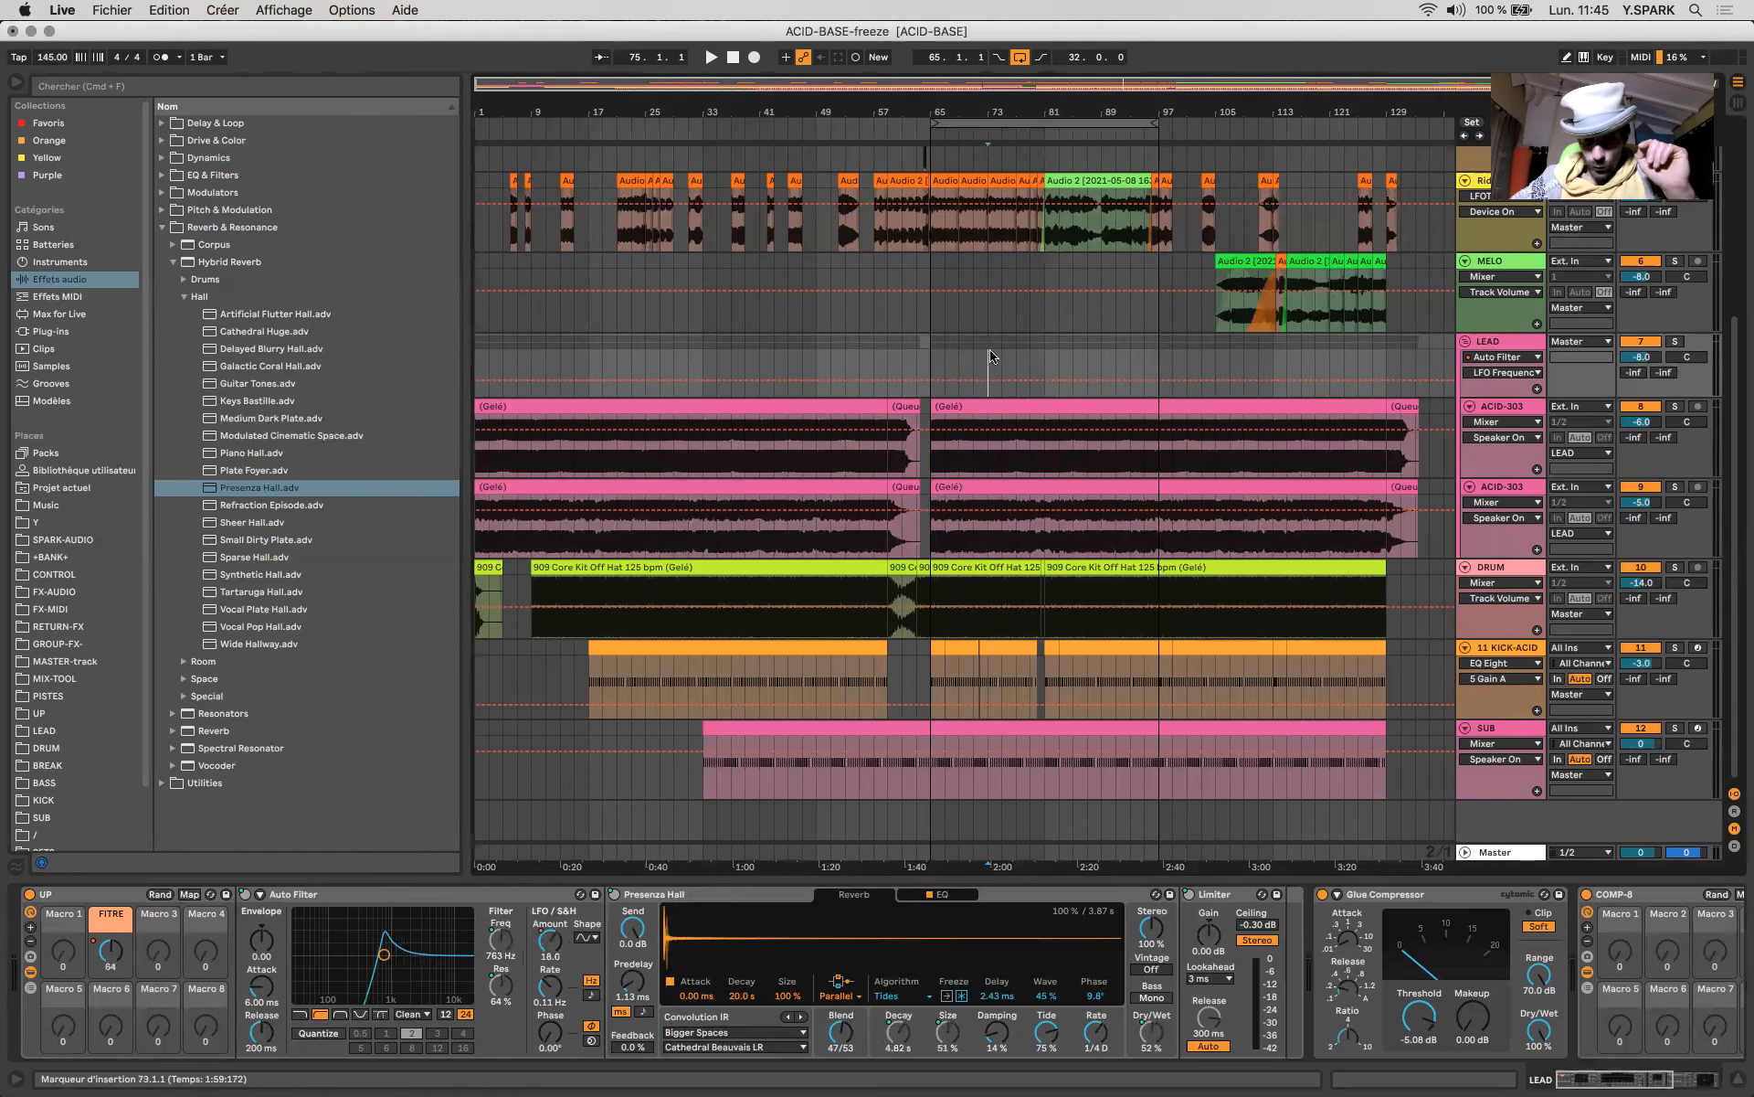
pyautogui.click(443, 893)
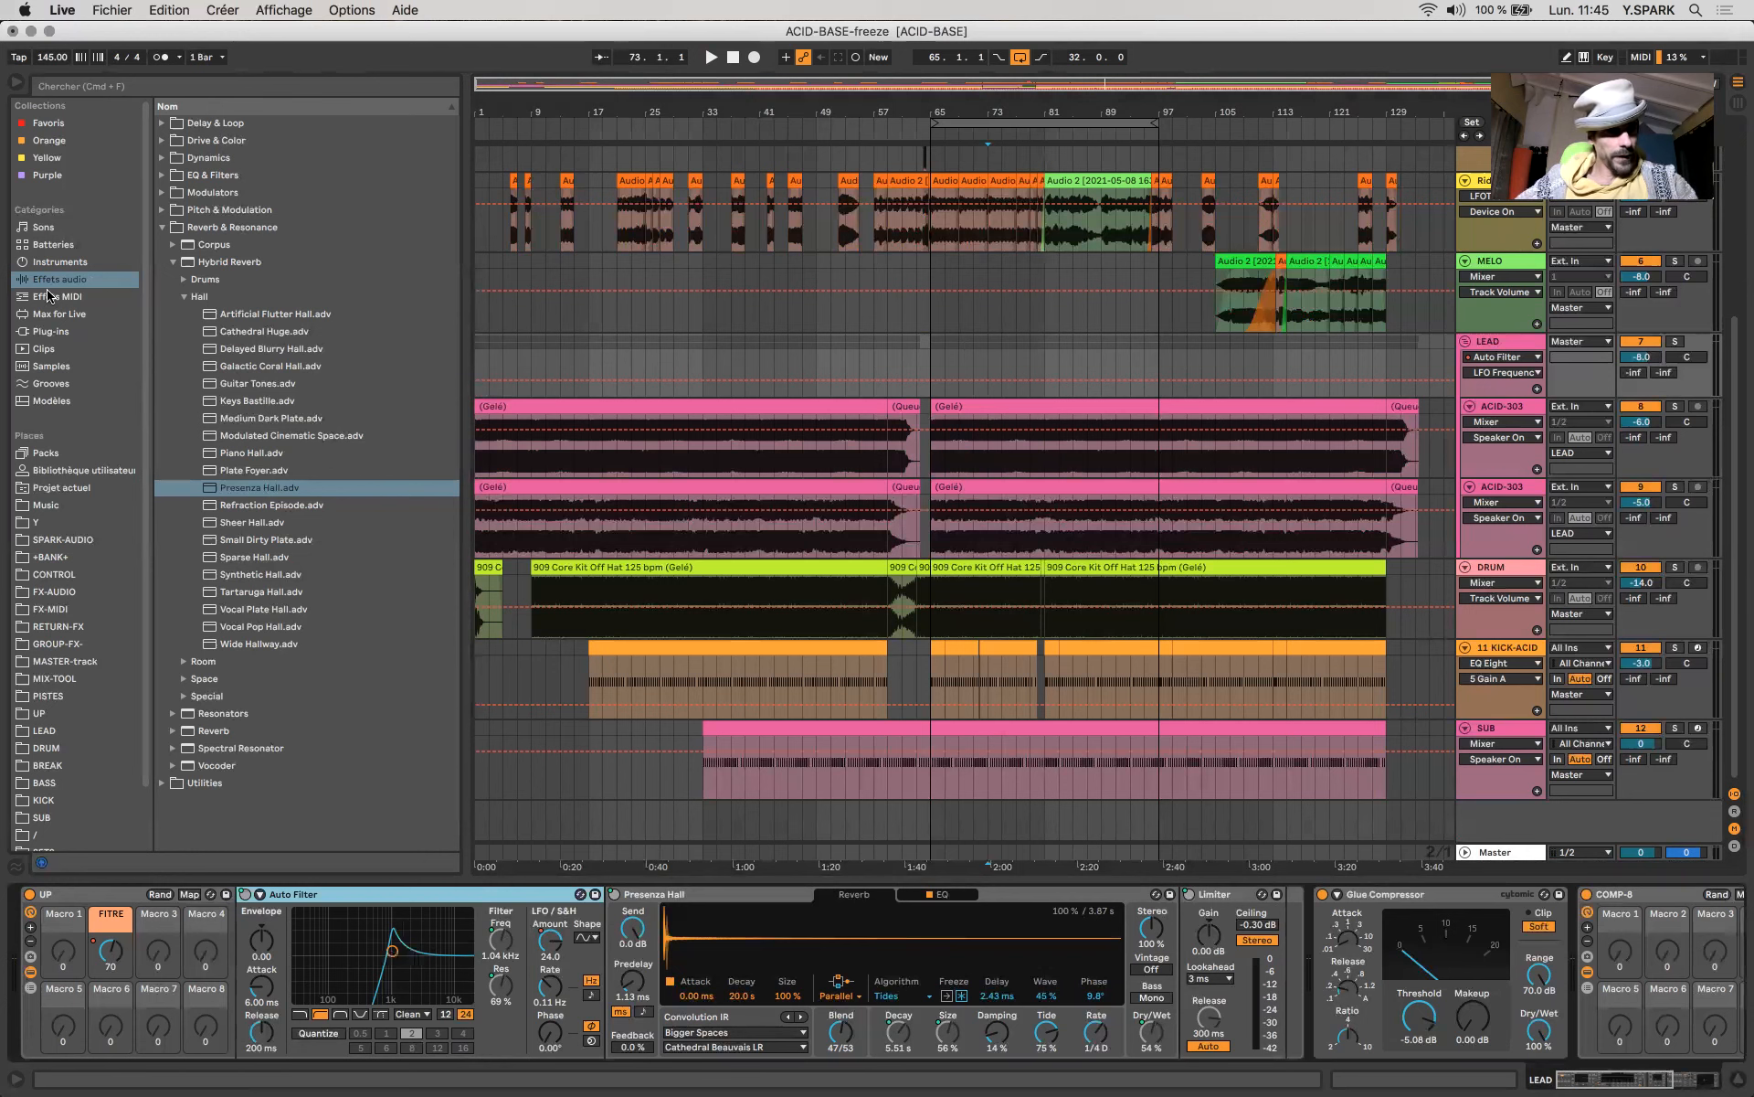
pyautogui.click(57, 591)
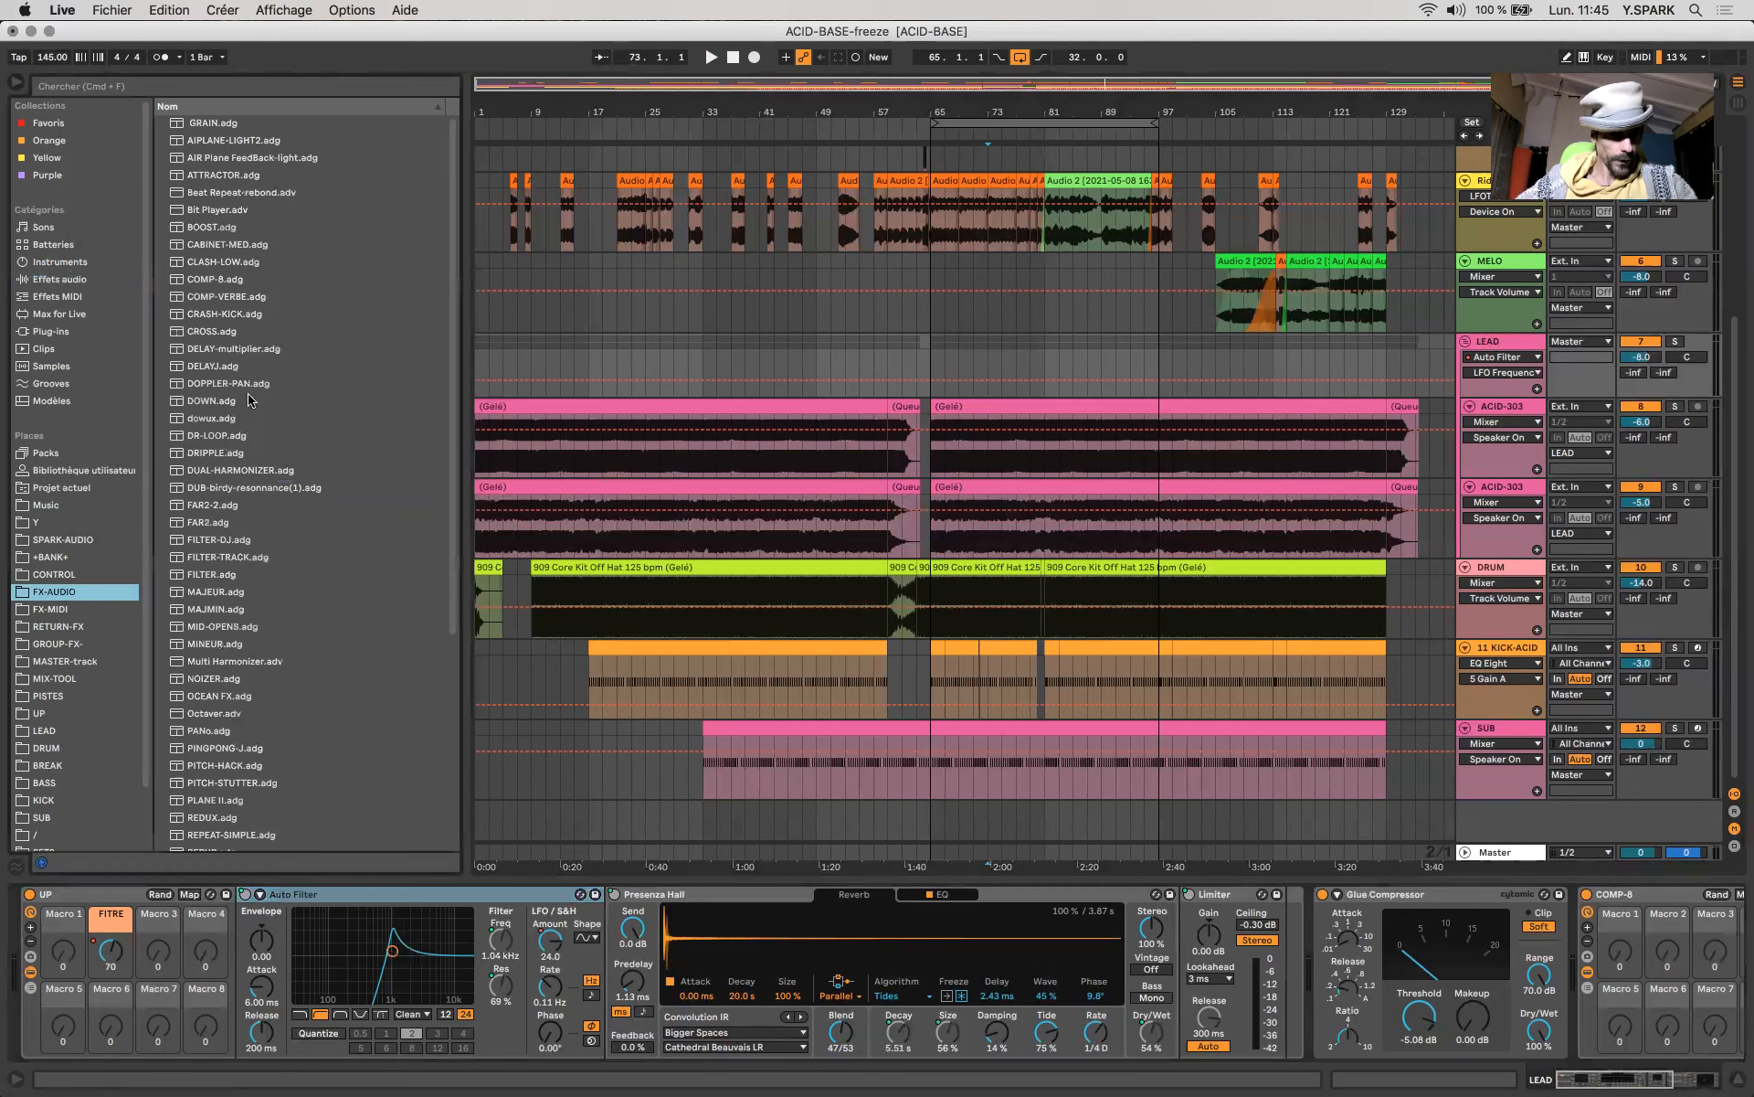
pyautogui.scroll(-6, 274, 350)
pyautogui.scroll(6, 254, 329)
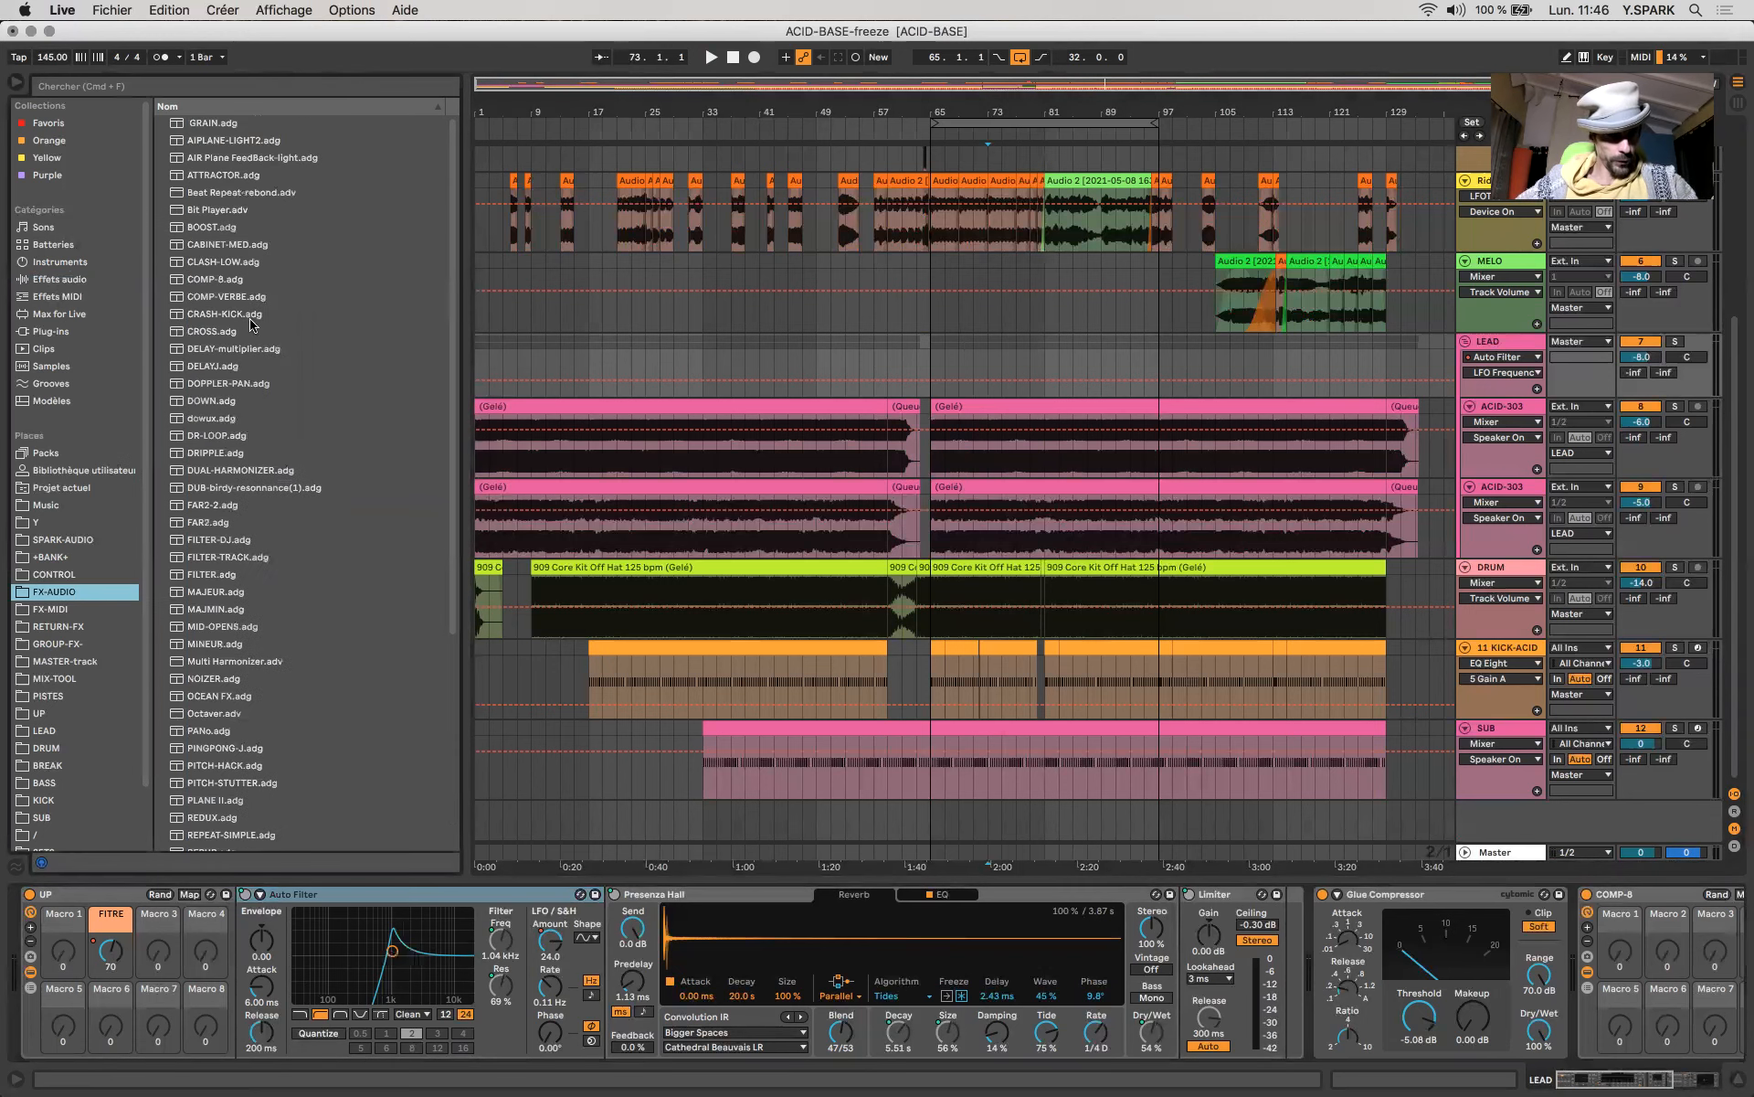
pyautogui.moveTo(208, 401)
pyautogui.mouseDown()
pyautogui.moveTo(538, 1002)
pyautogui.moveTo(620, 998)
pyautogui.mouseUp()
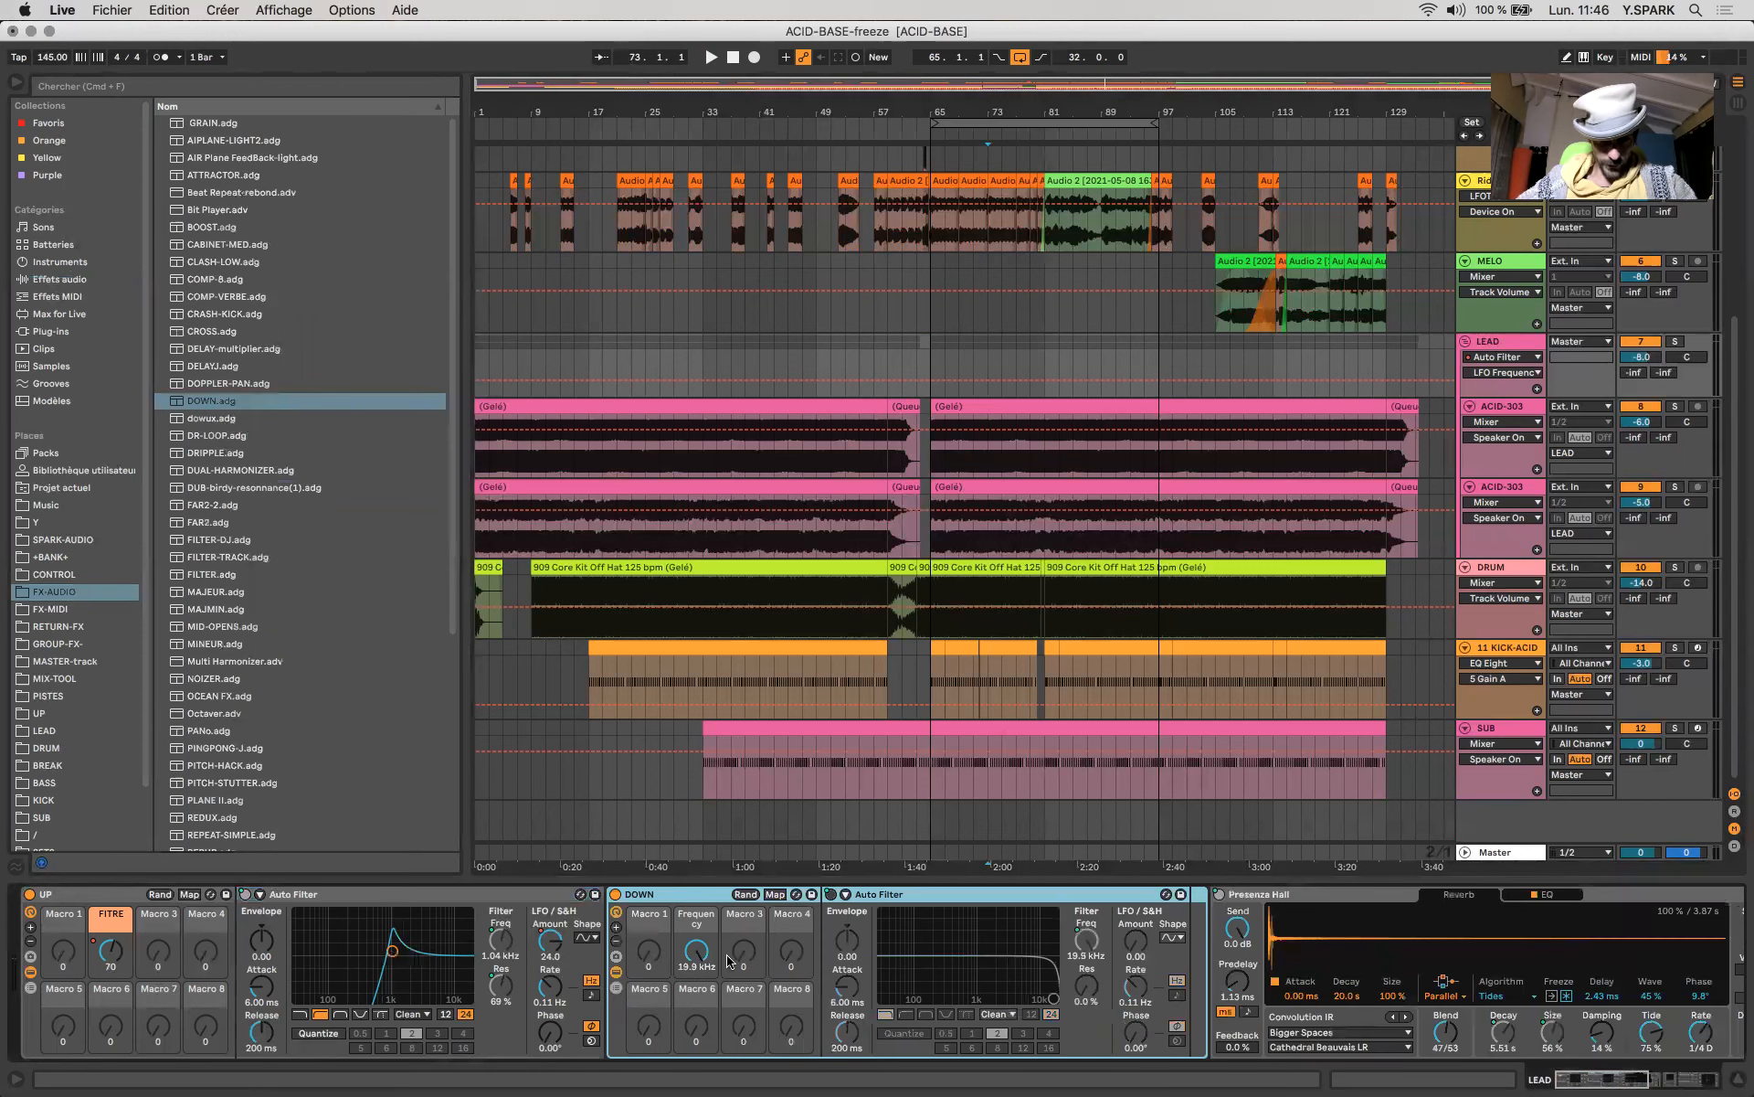
# Show the DOWN rack's Frequency macro automation on the LEAD group and check the rack's macro mappings.
pyautogui.moveTo(699, 952)
pyautogui.mouseDown()
pyautogui.moveTo(699, 1078)
pyautogui.moveTo(699, 950)
pyautogui.mouseUp()
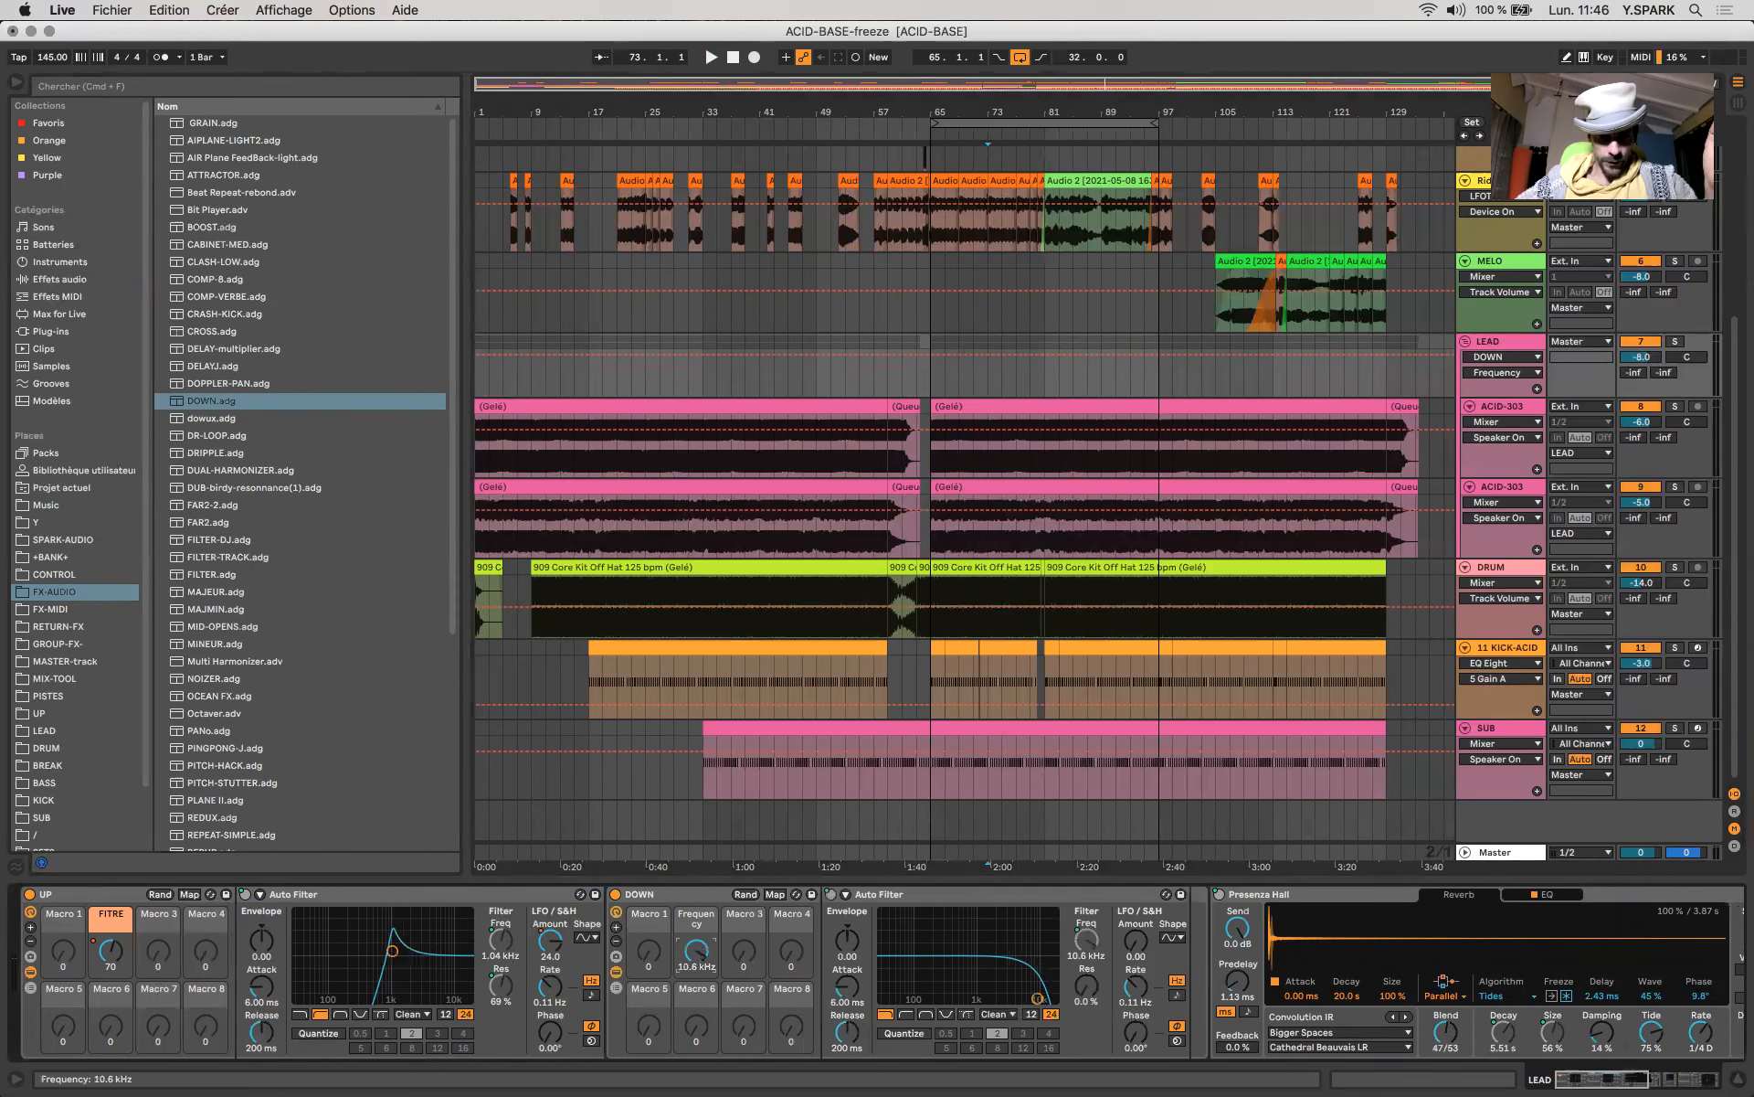
pyautogui.click(776, 895)
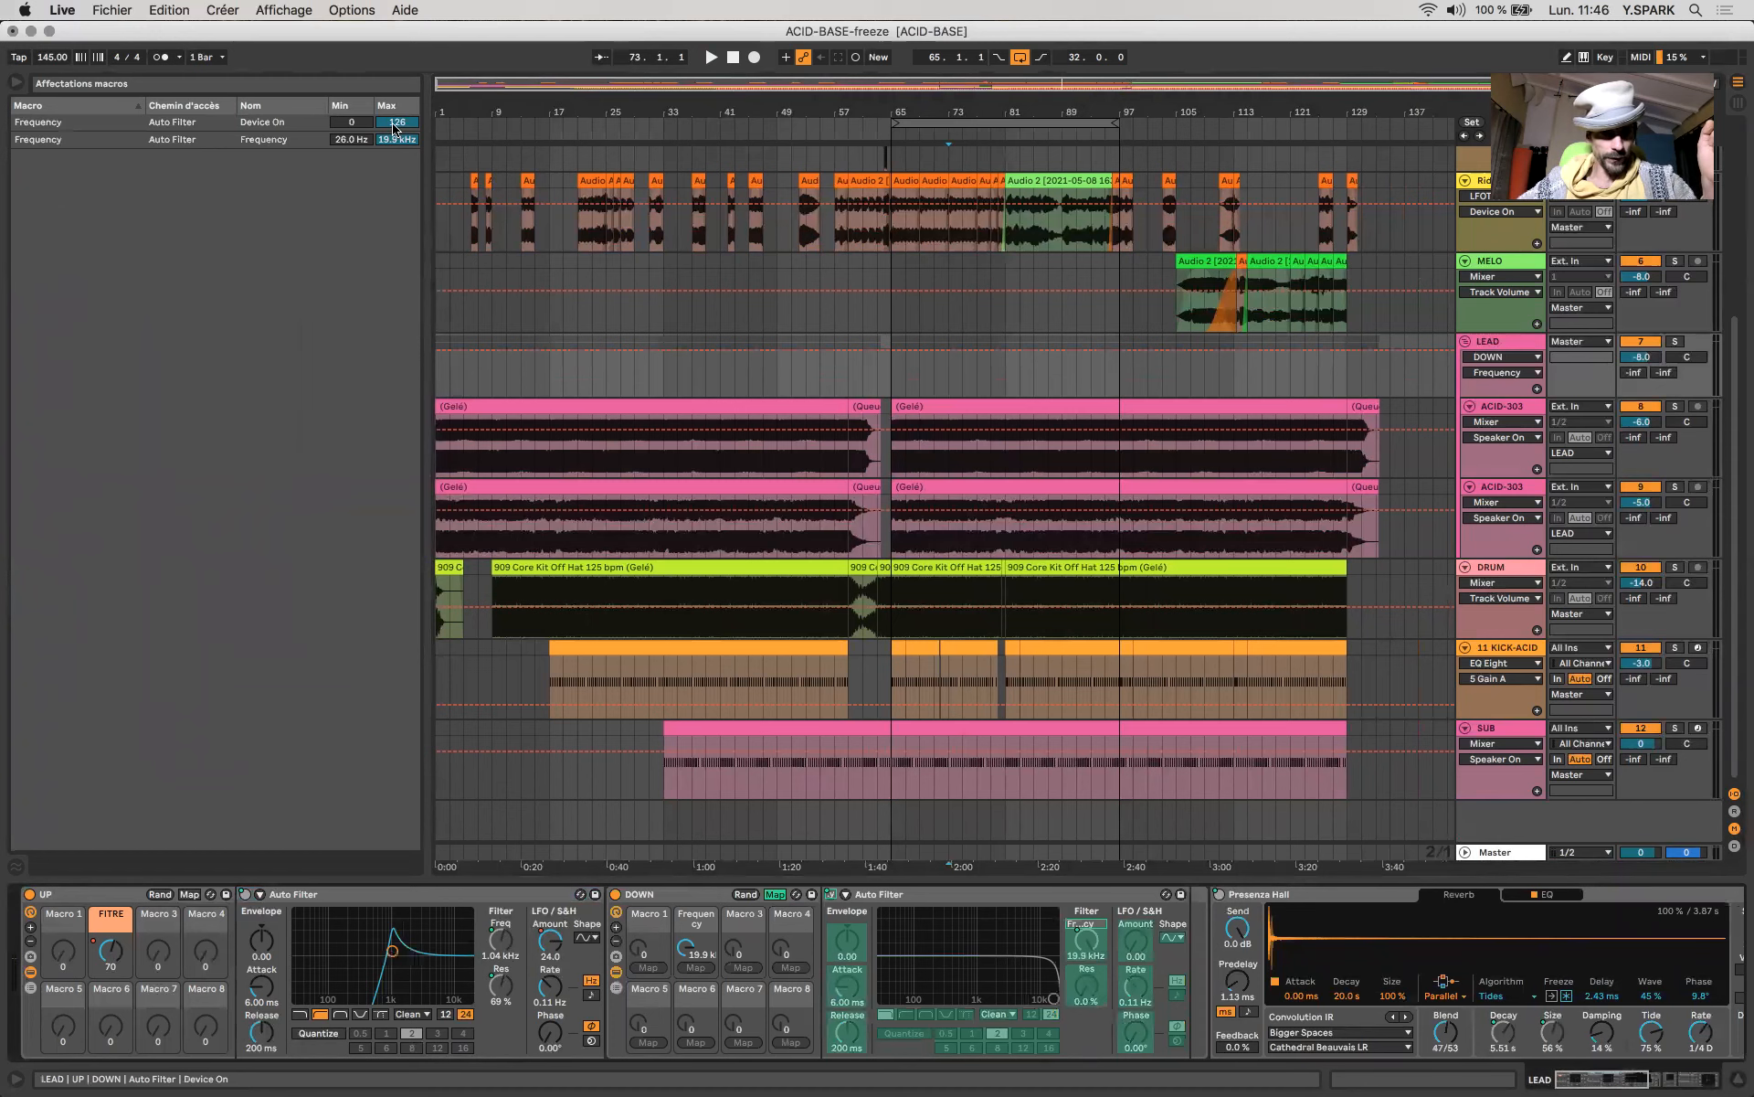
pyautogui.click(776, 895)
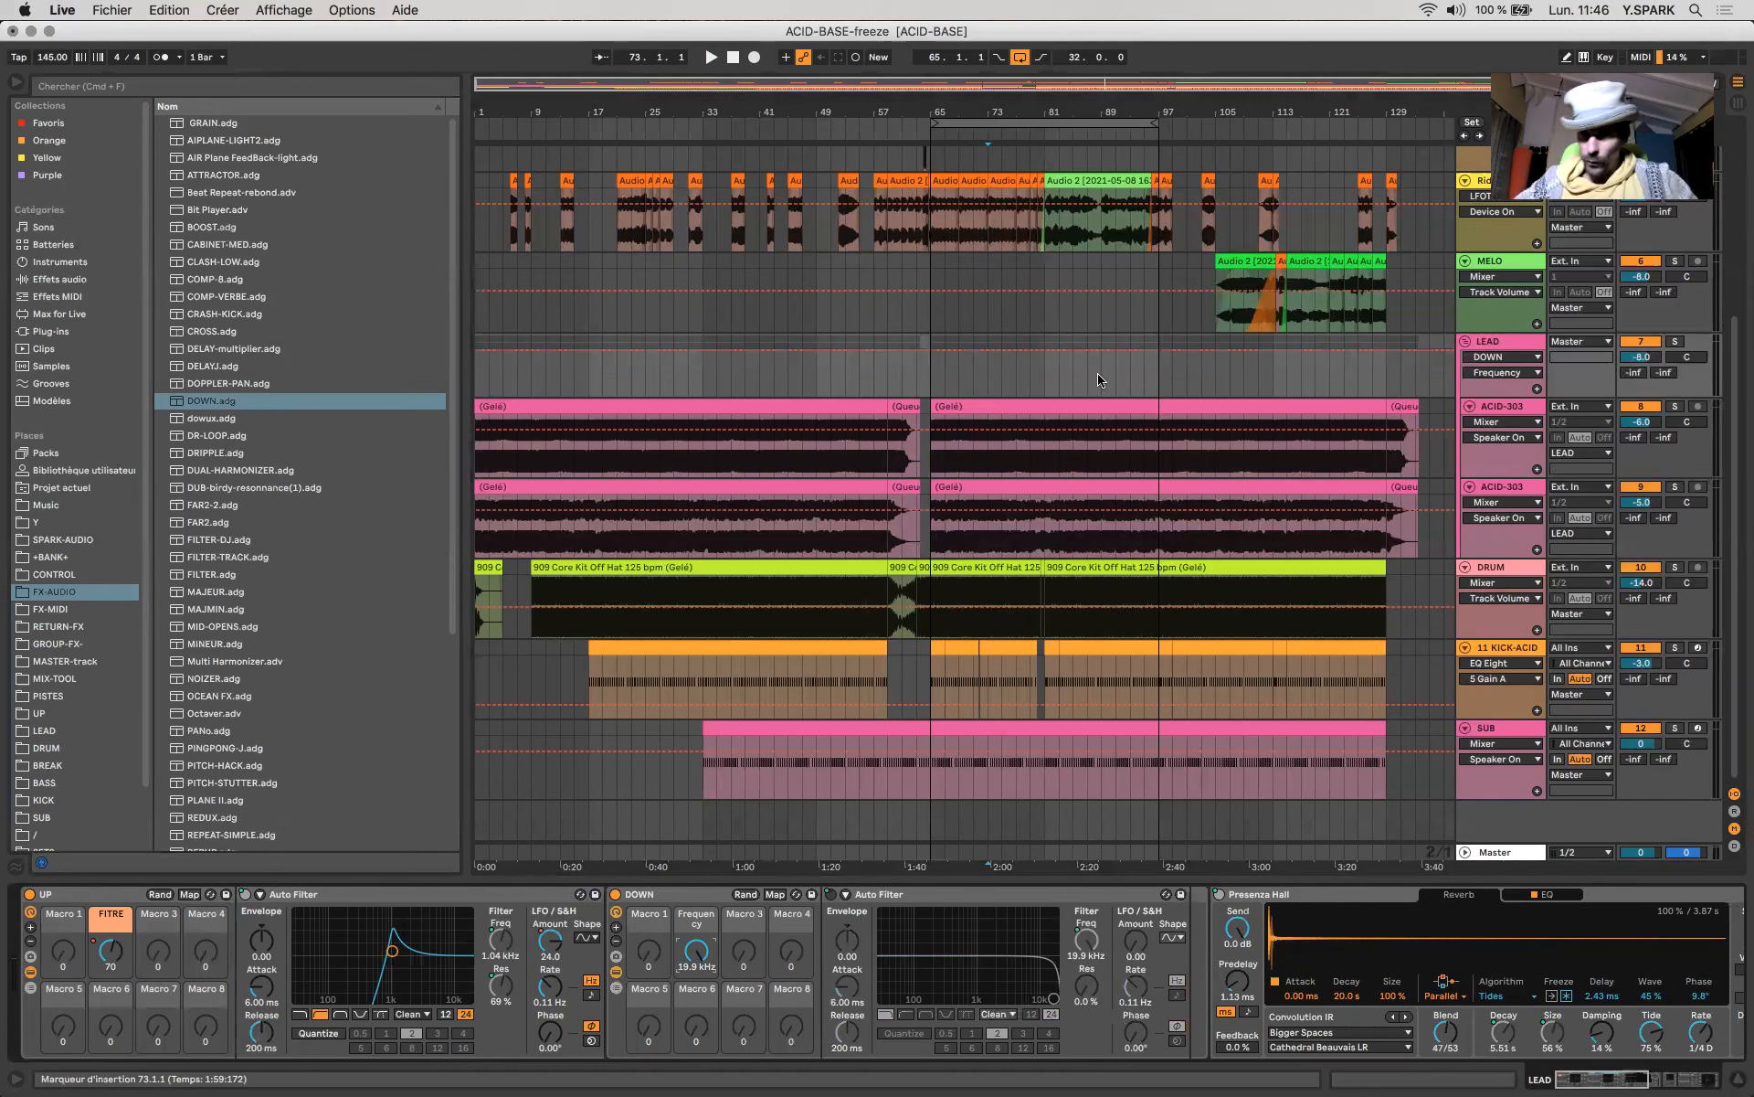
# Play the section from bar 65 and mark bar 69 on the LEAD group's DOWN Frequency lane.
pyautogui.click(928, 382)
pyautogui.press('+')
pyautogui.moveTo(1060, 366)
pyautogui.mouseDown()
pyautogui.moveTo(1130, 365)
pyautogui.moveTo(1078, 363)
pyautogui.mouseUp()
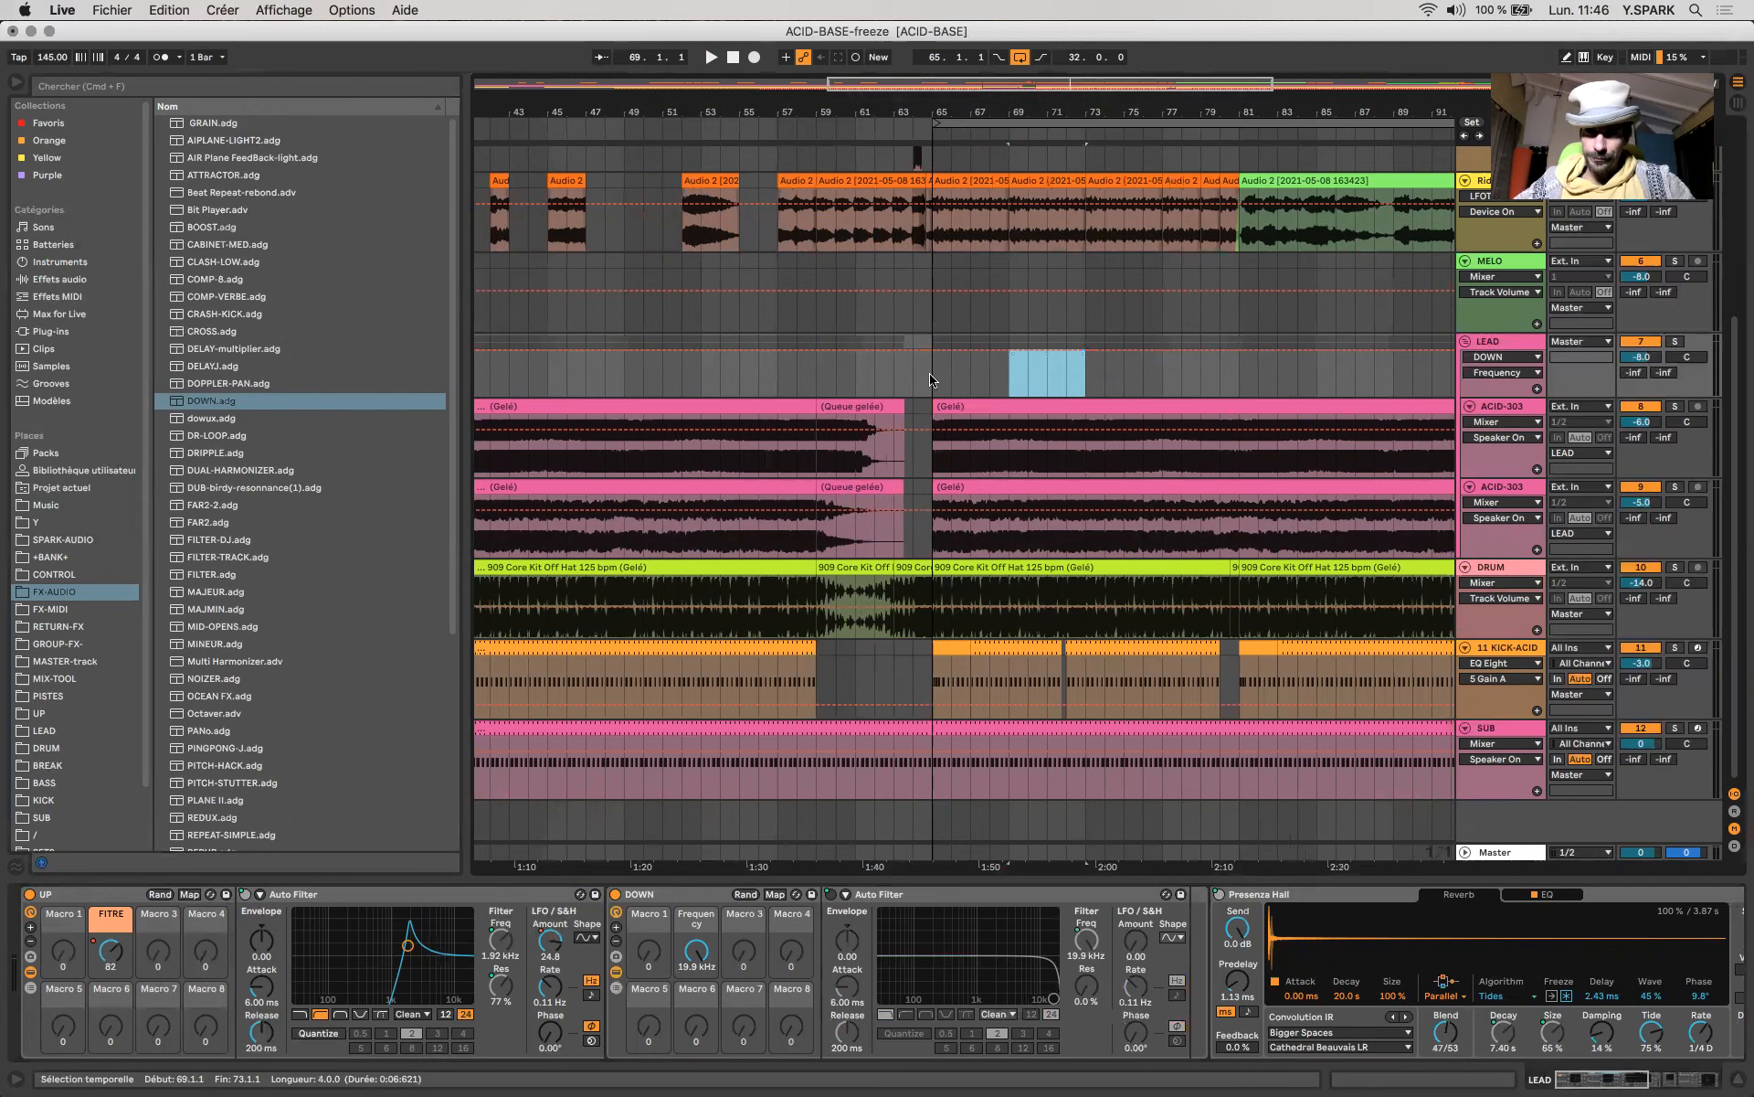
pyautogui.click(1009, 382)
pyautogui.press('space')
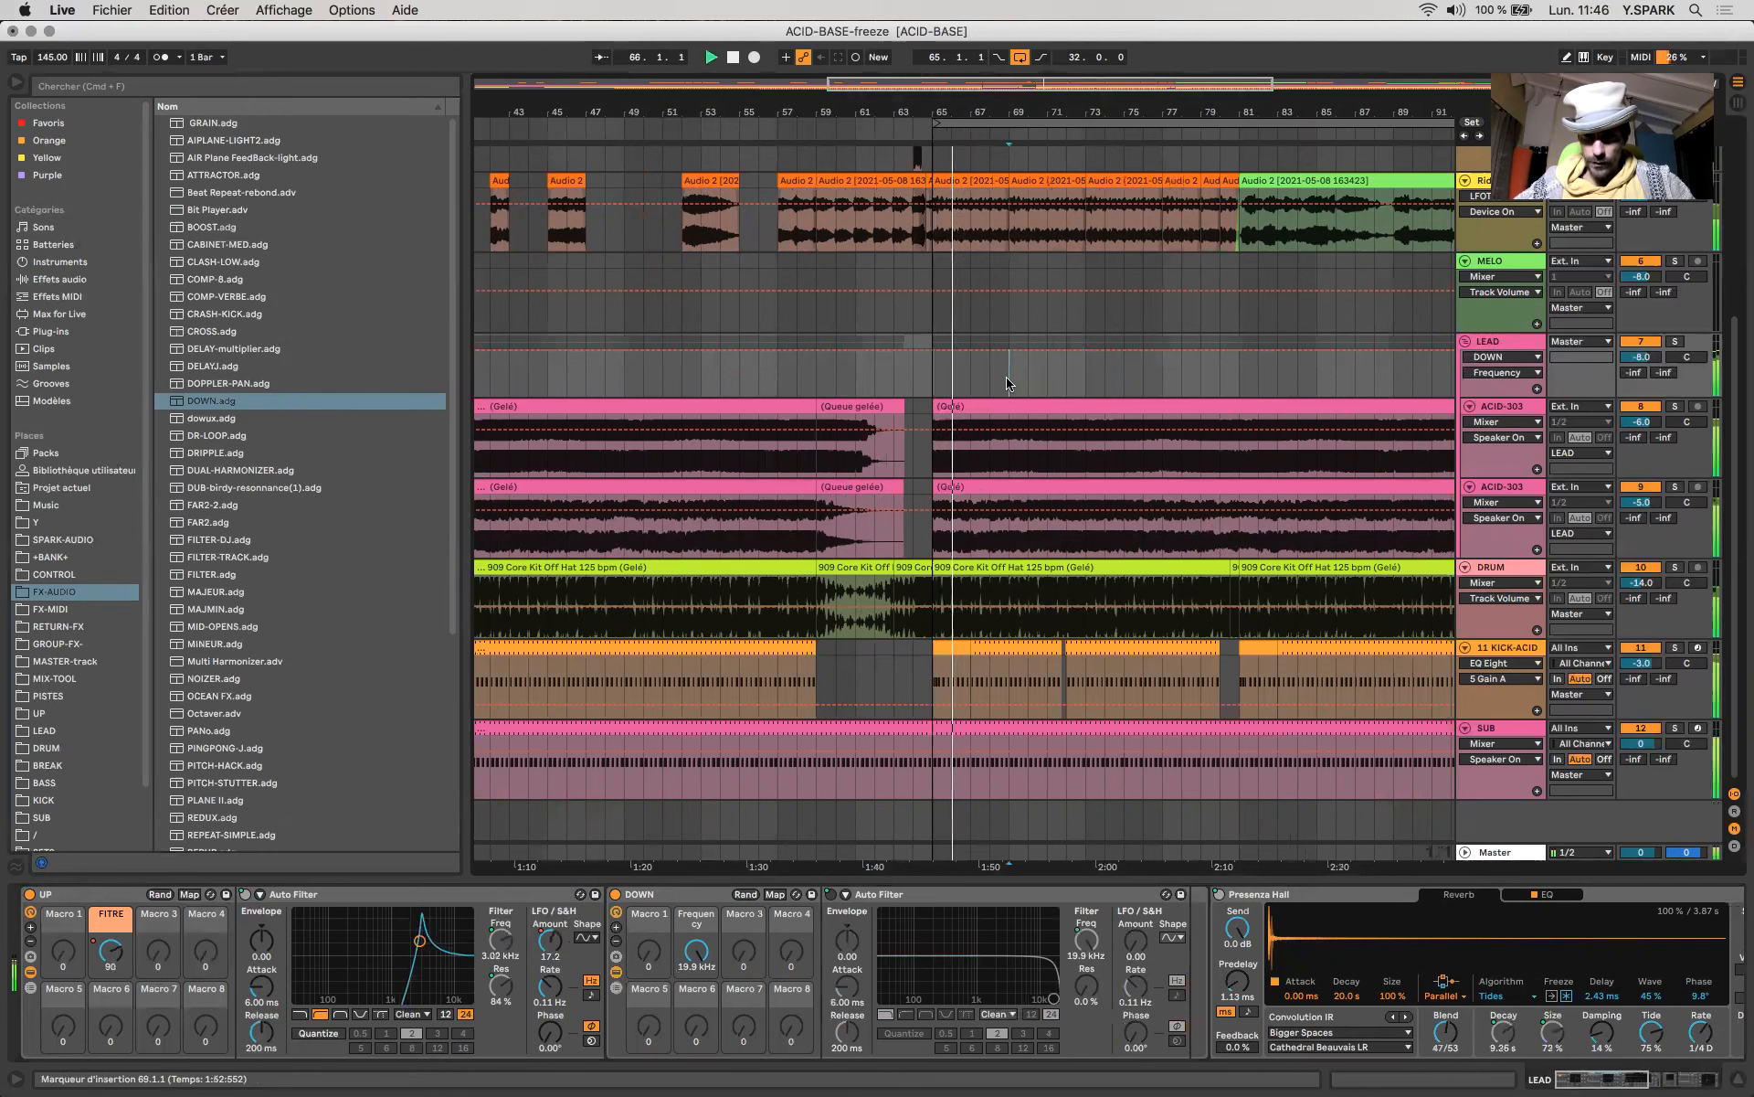
# Draw a DOWN Frequency automation dip on the LEAD group from bar 69 down to 3.03 kHz at bar 73, rising back by bar 77.
pyautogui.press('+')
pyautogui.moveTo(1010, 380); pyautogui.dragTo(1175, 384)
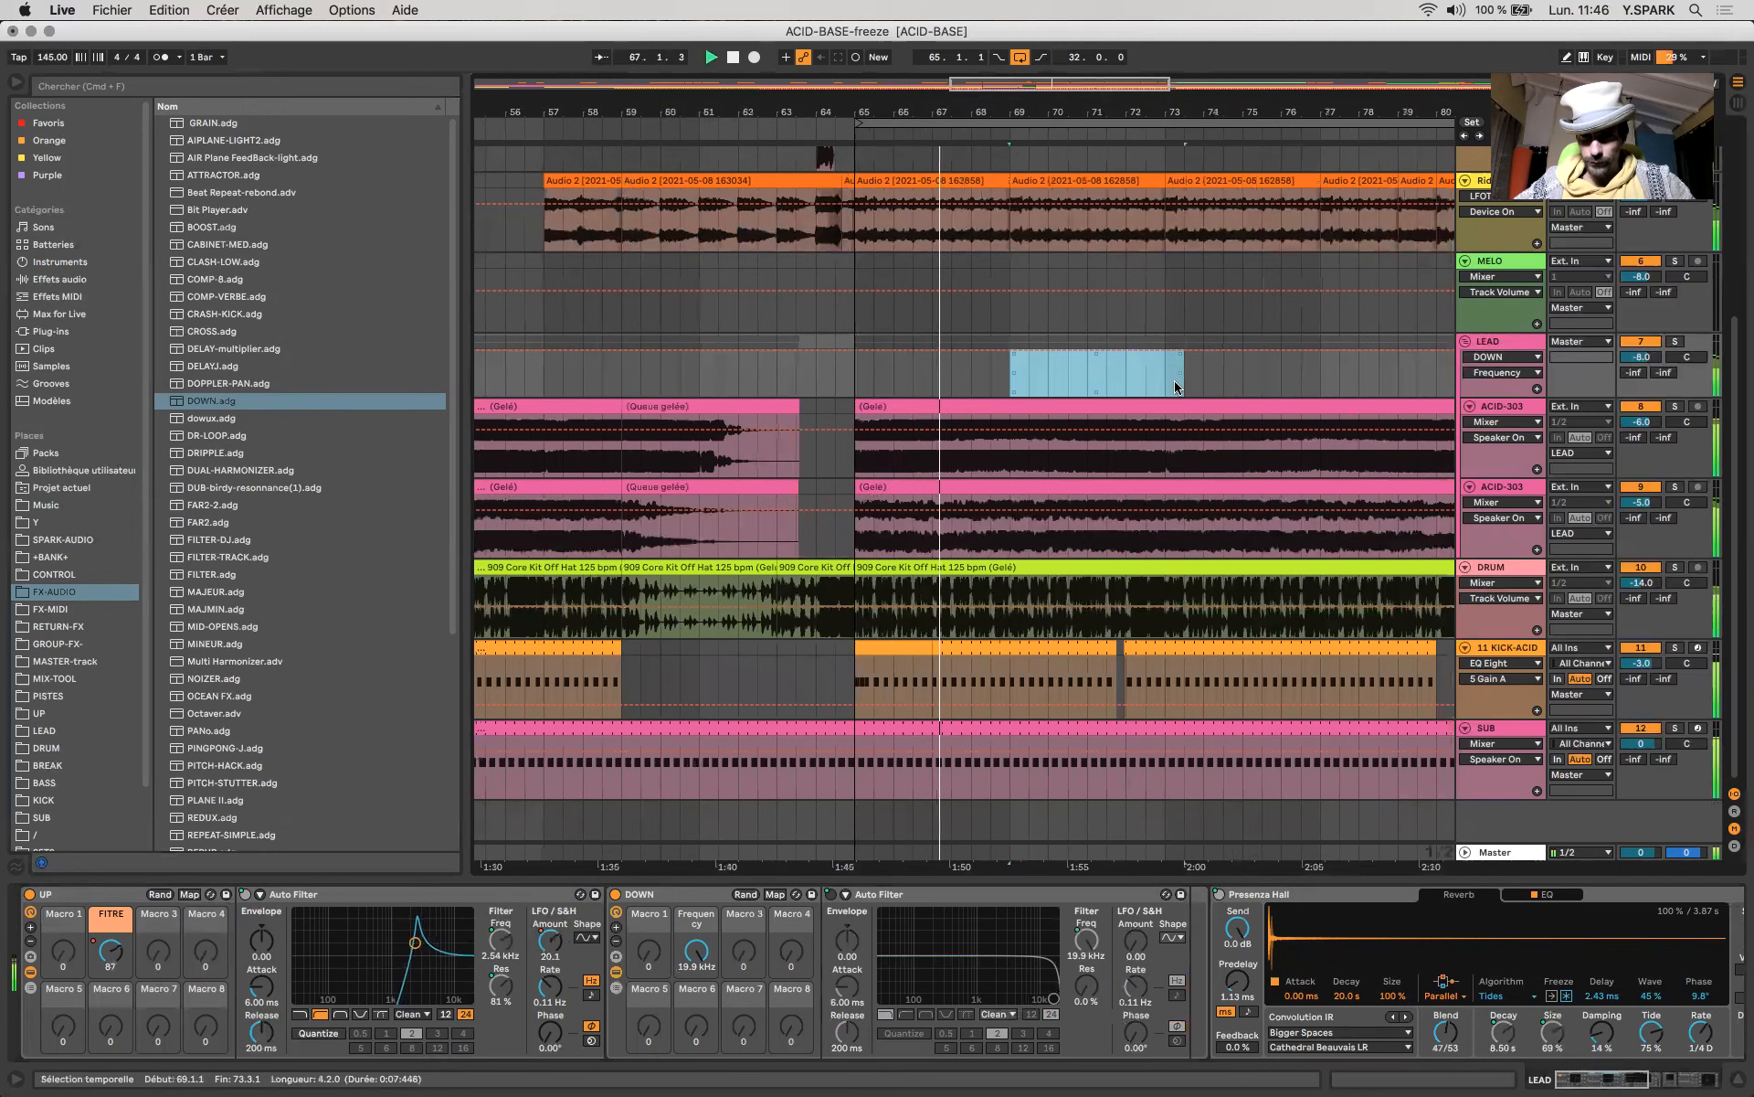
pyautogui.click(1175, 386)
pyautogui.moveTo(1012, 382); pyautogui.dragTo(1166, 368)
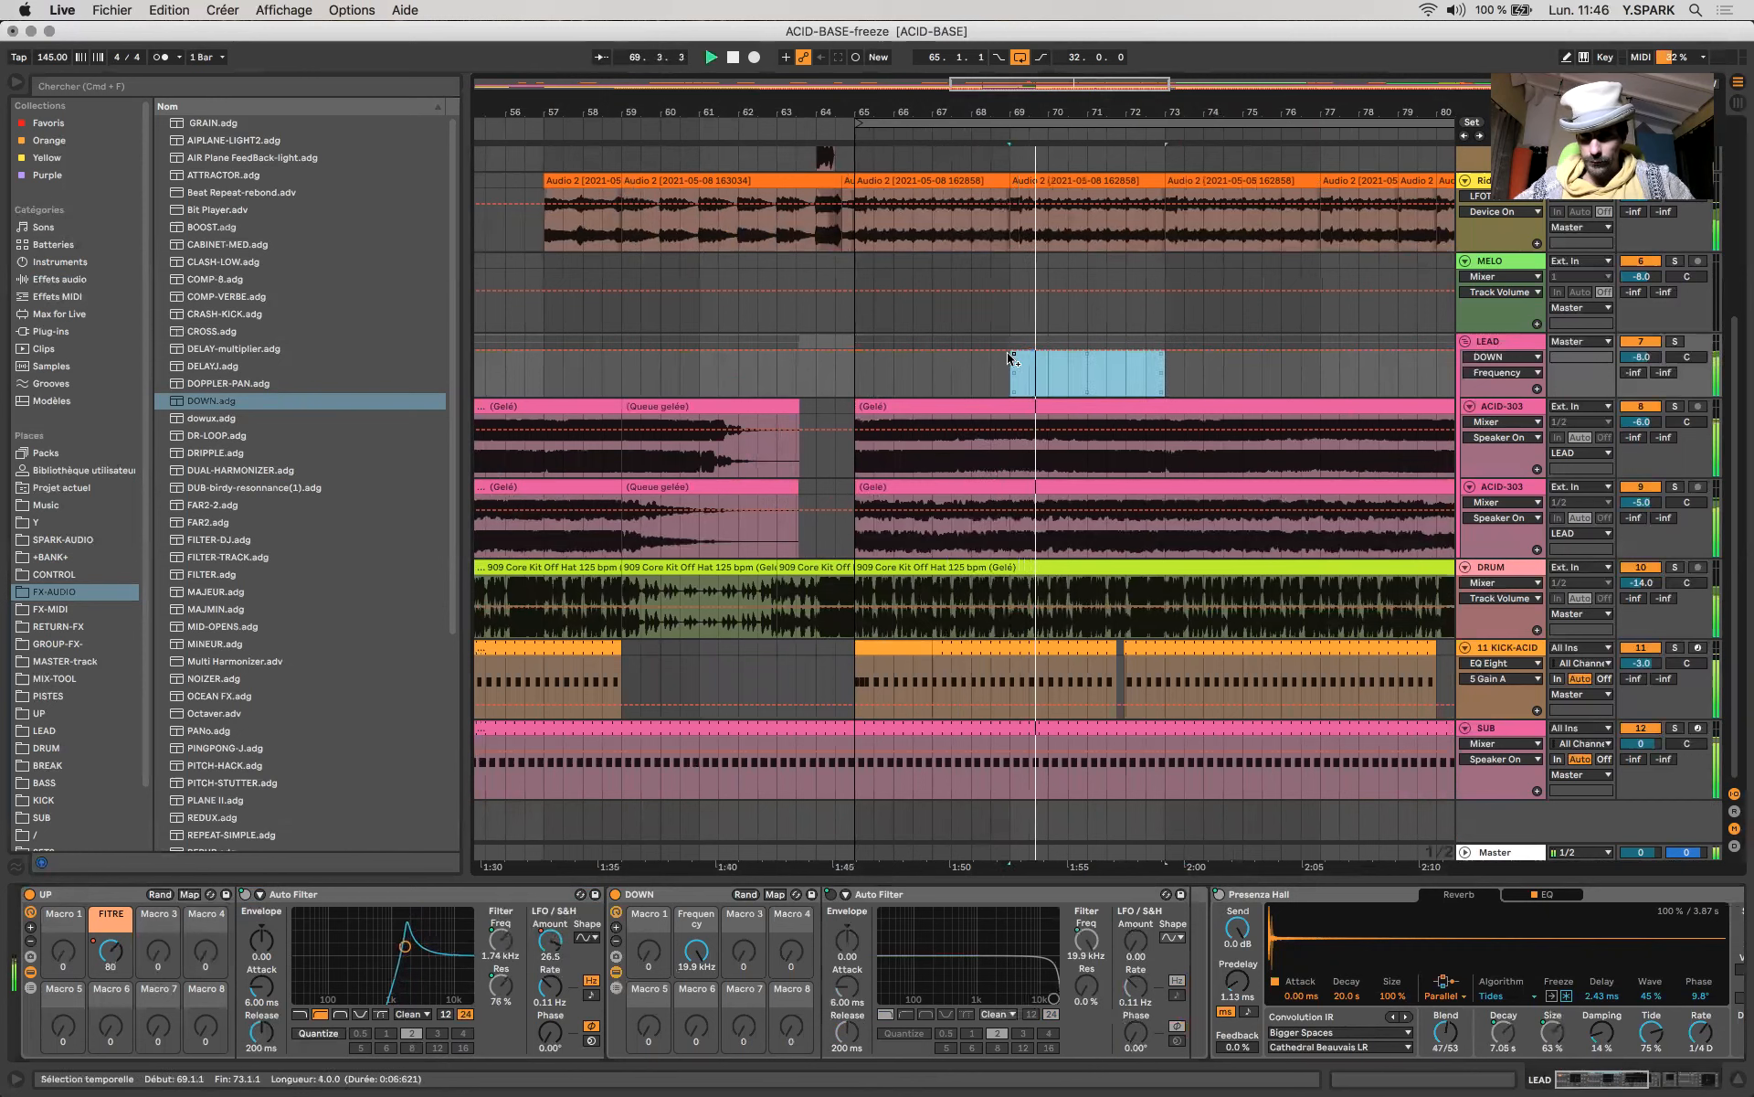
pyautogui.click(1126, 366)
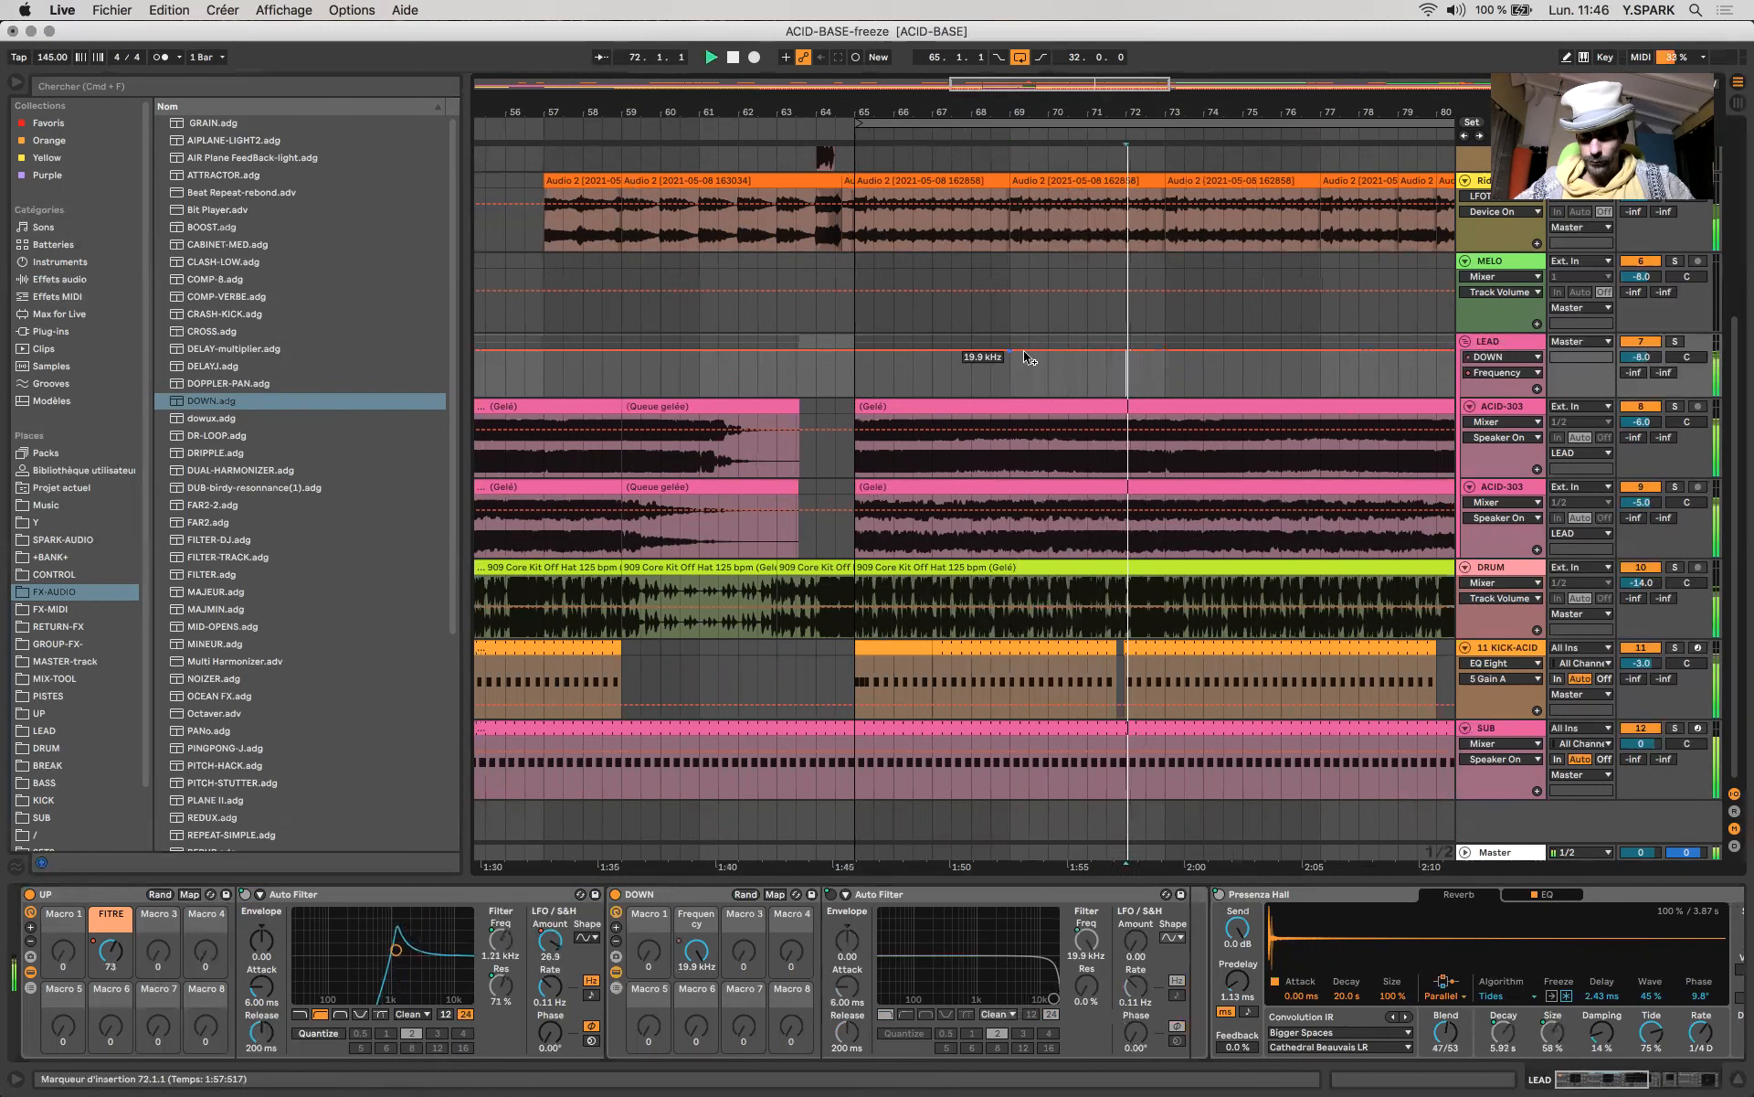
pyautogui.moveTo(1170, 354); pyautogui.dragTo(1164, 368)
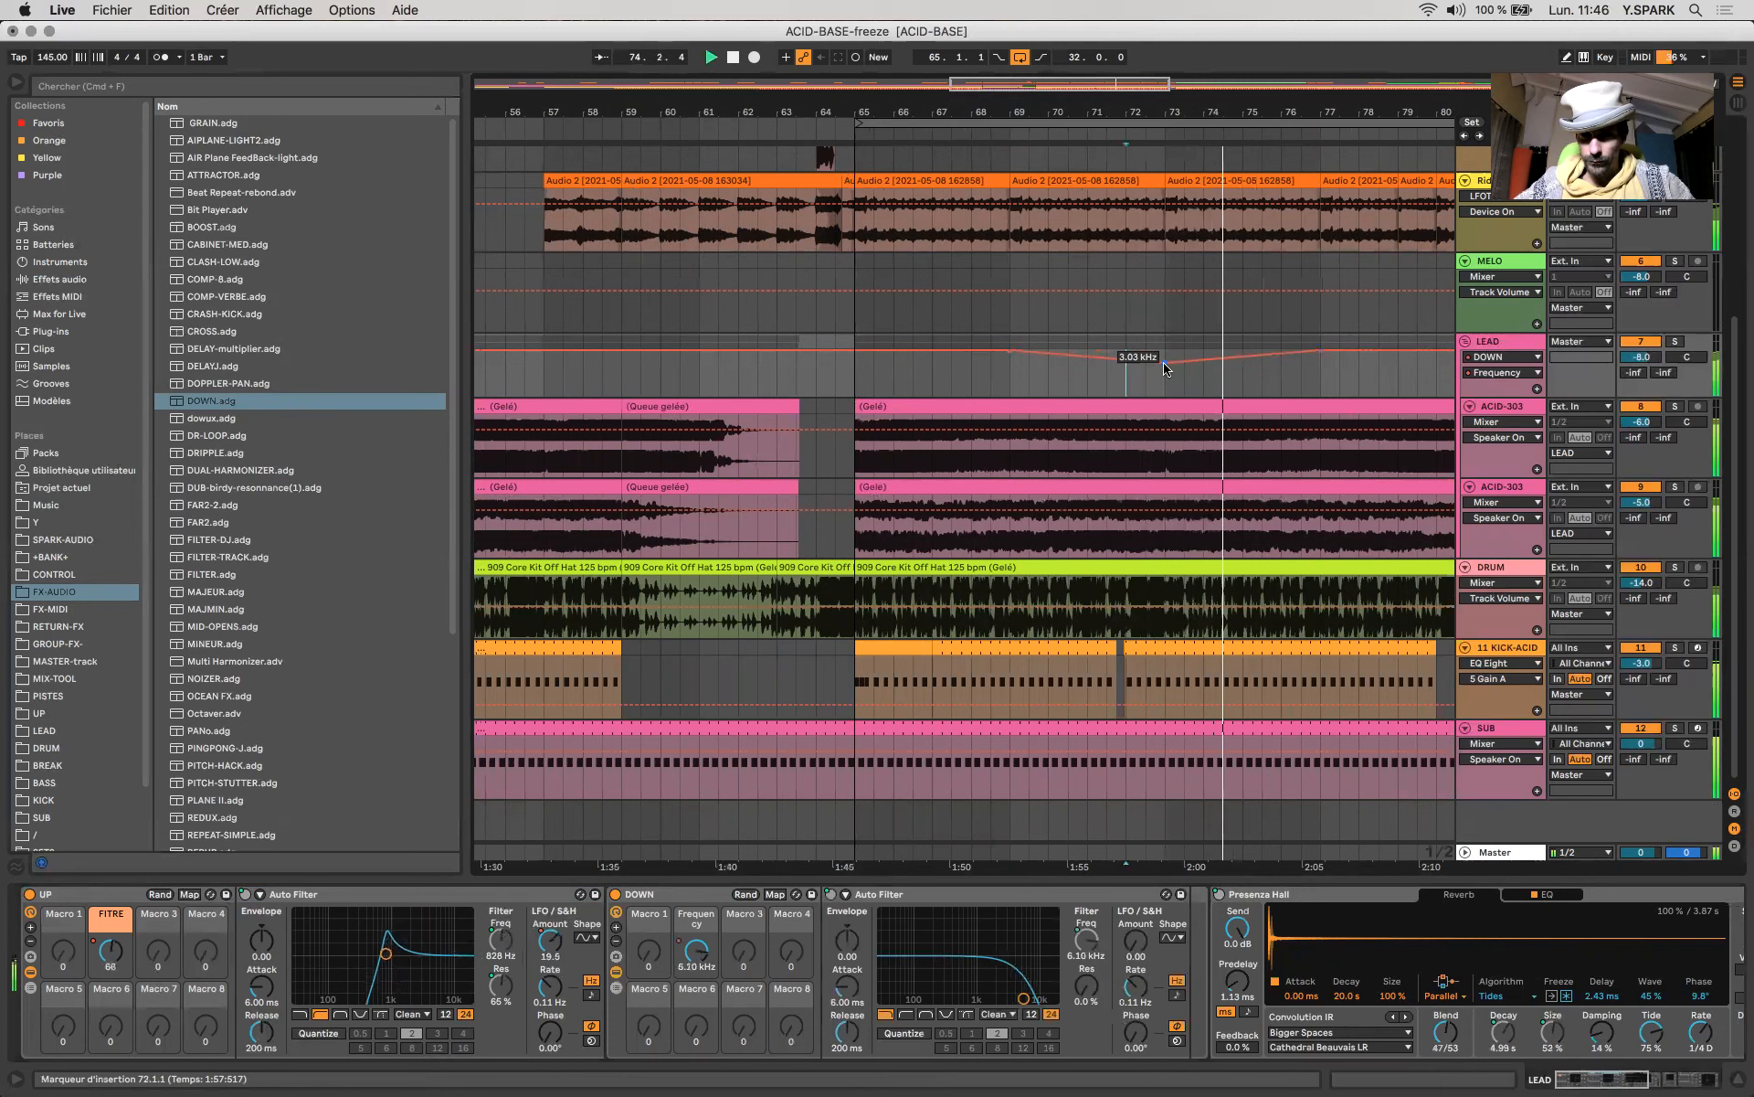
pyautogui.hscroll(2, 1164, 369)
pyautogui.scroll(1, 1164, 369)
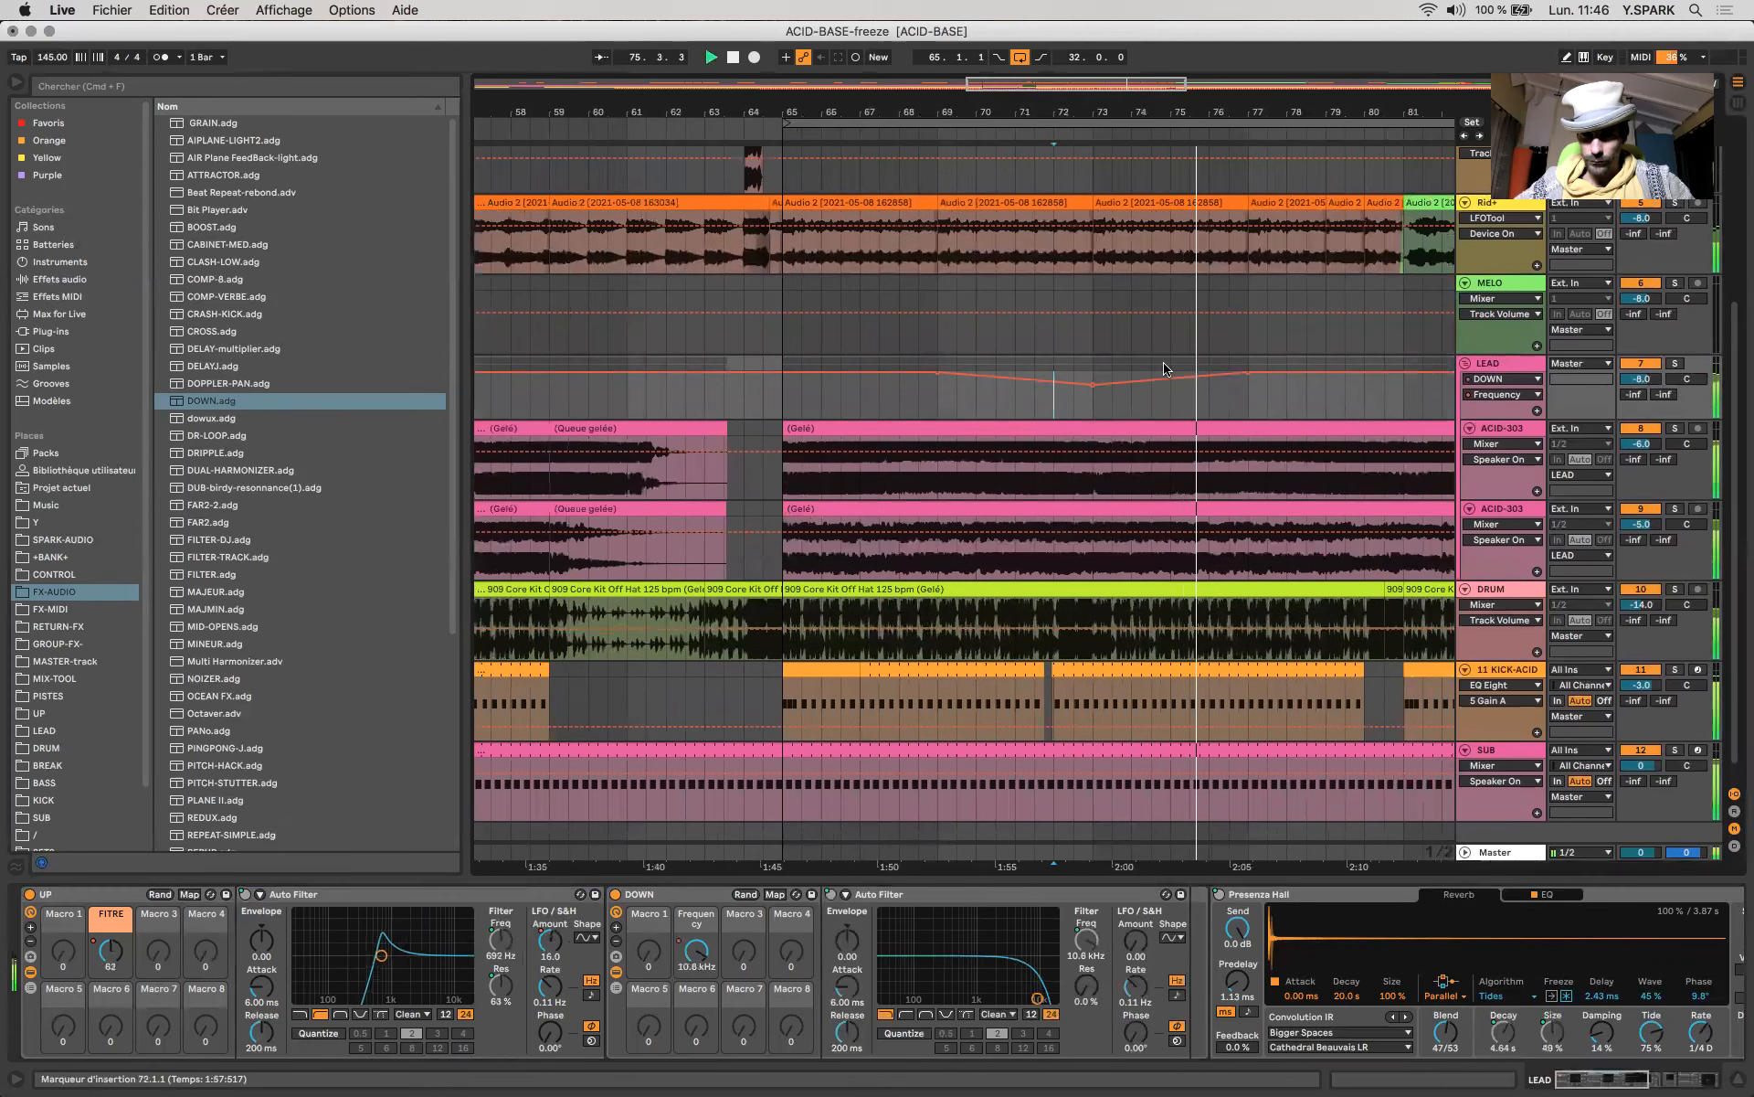
# Lower the DOWN Frequency automation point at bar 73 to 1.38 kHz and listen to the dip.
pyautogui.press('space')
pyautogui.press('space')
pyautogui.moveTo(1095, 382); pyautogui.dragTo(1089, 389)
pyautogui.press('space')
pyautogui.press('space')
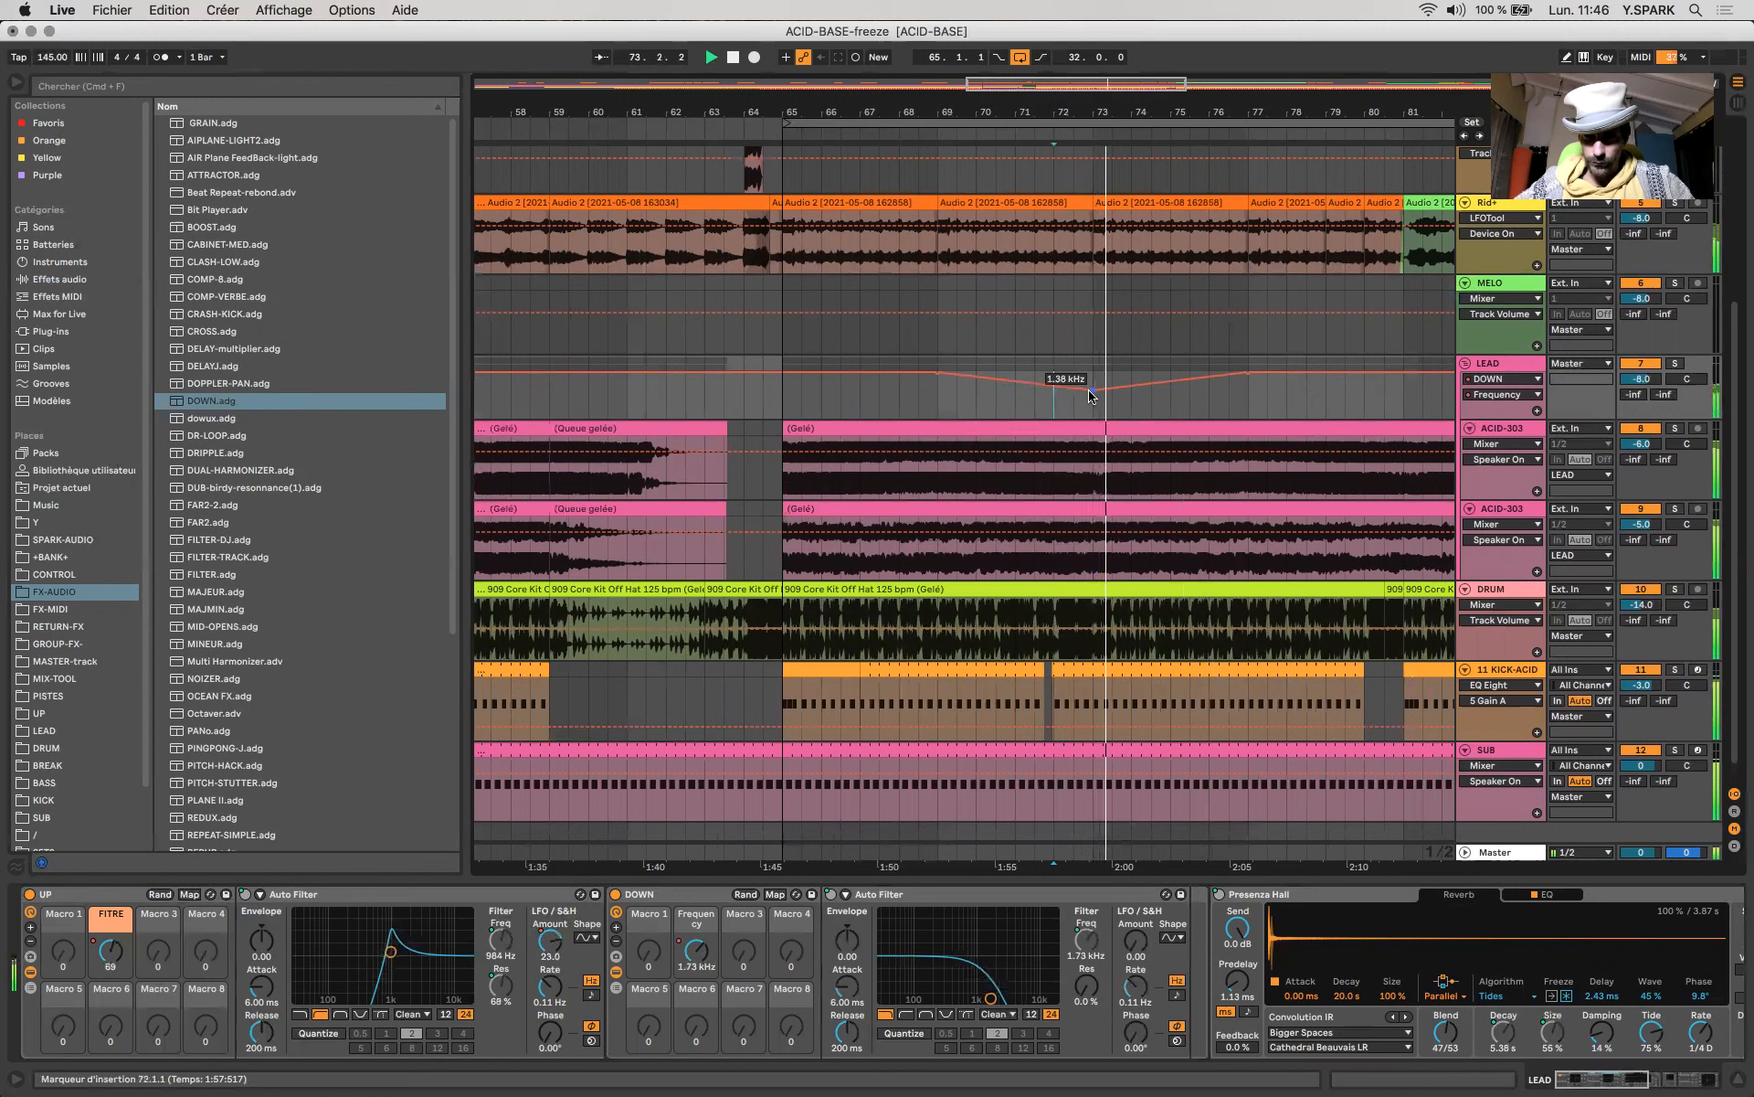
pyautogui.press('space')
pyautogui.press('space')
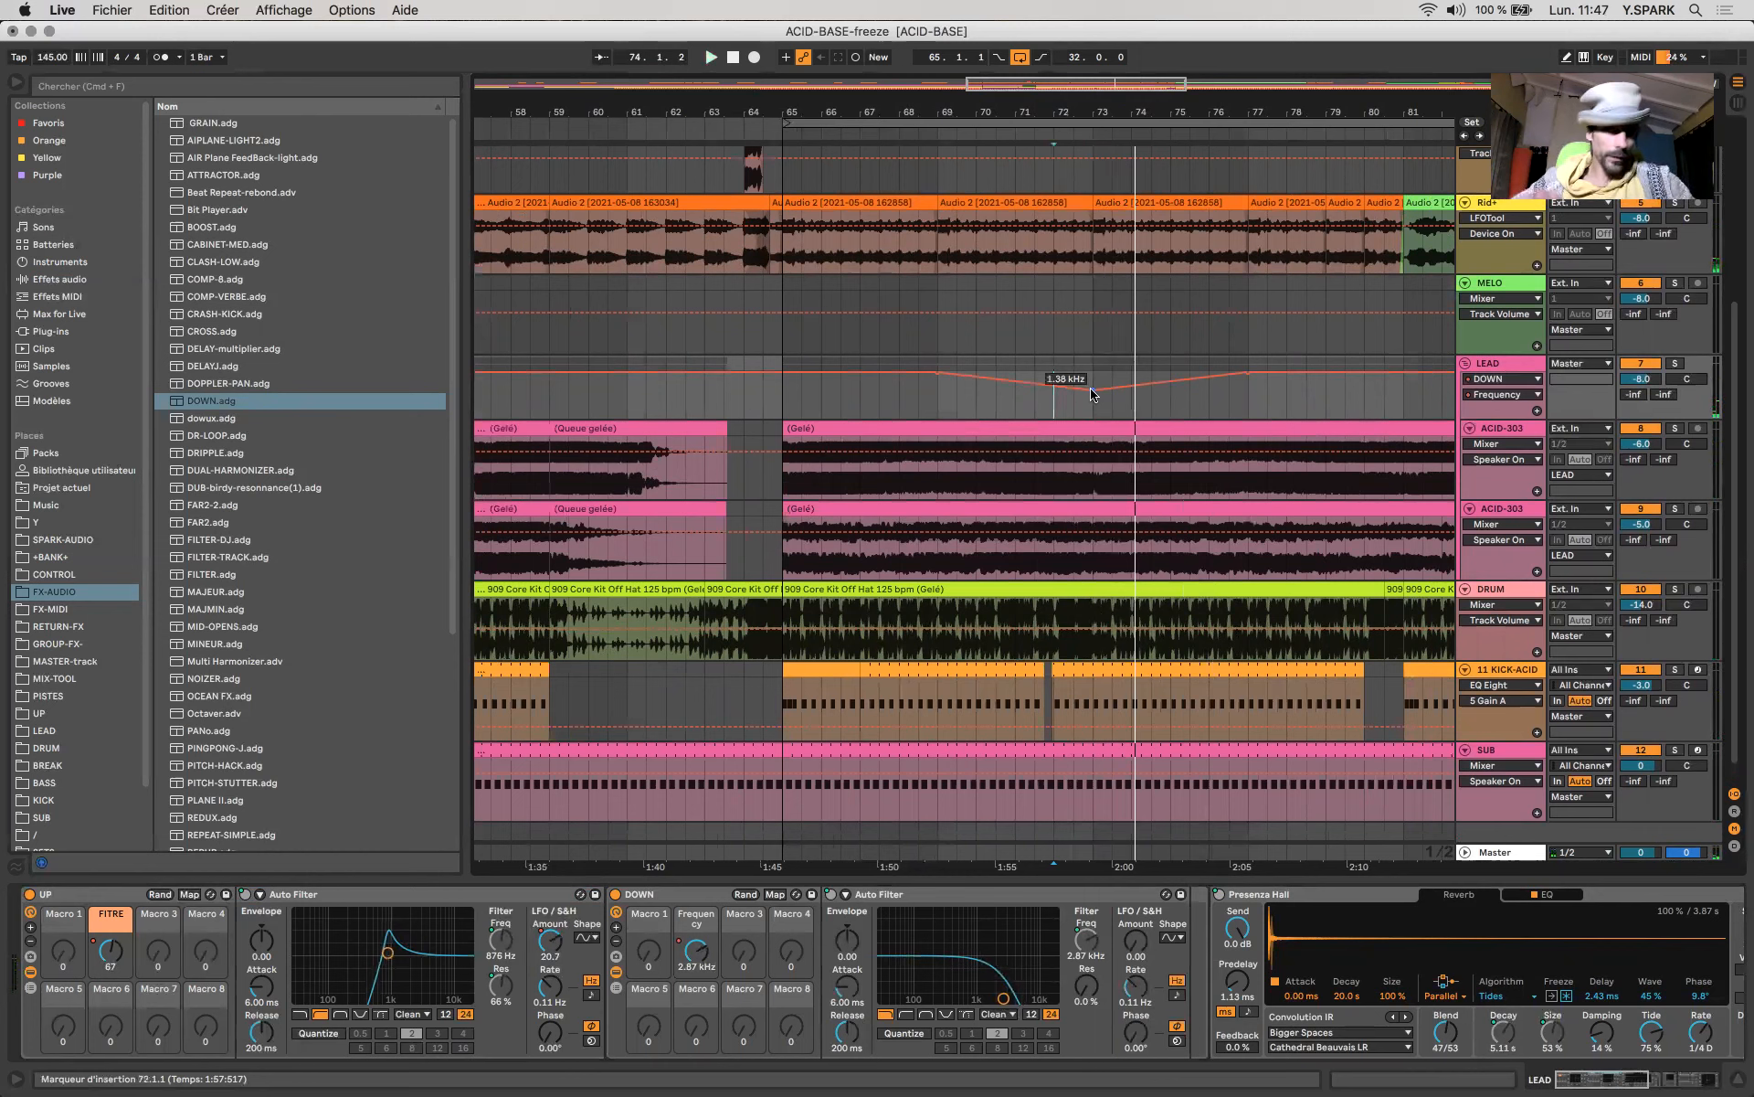
# Curve the Frequency automation segments on both sides of the bar 73 point and play from bar 69.
pyautogui.click(940, 405)
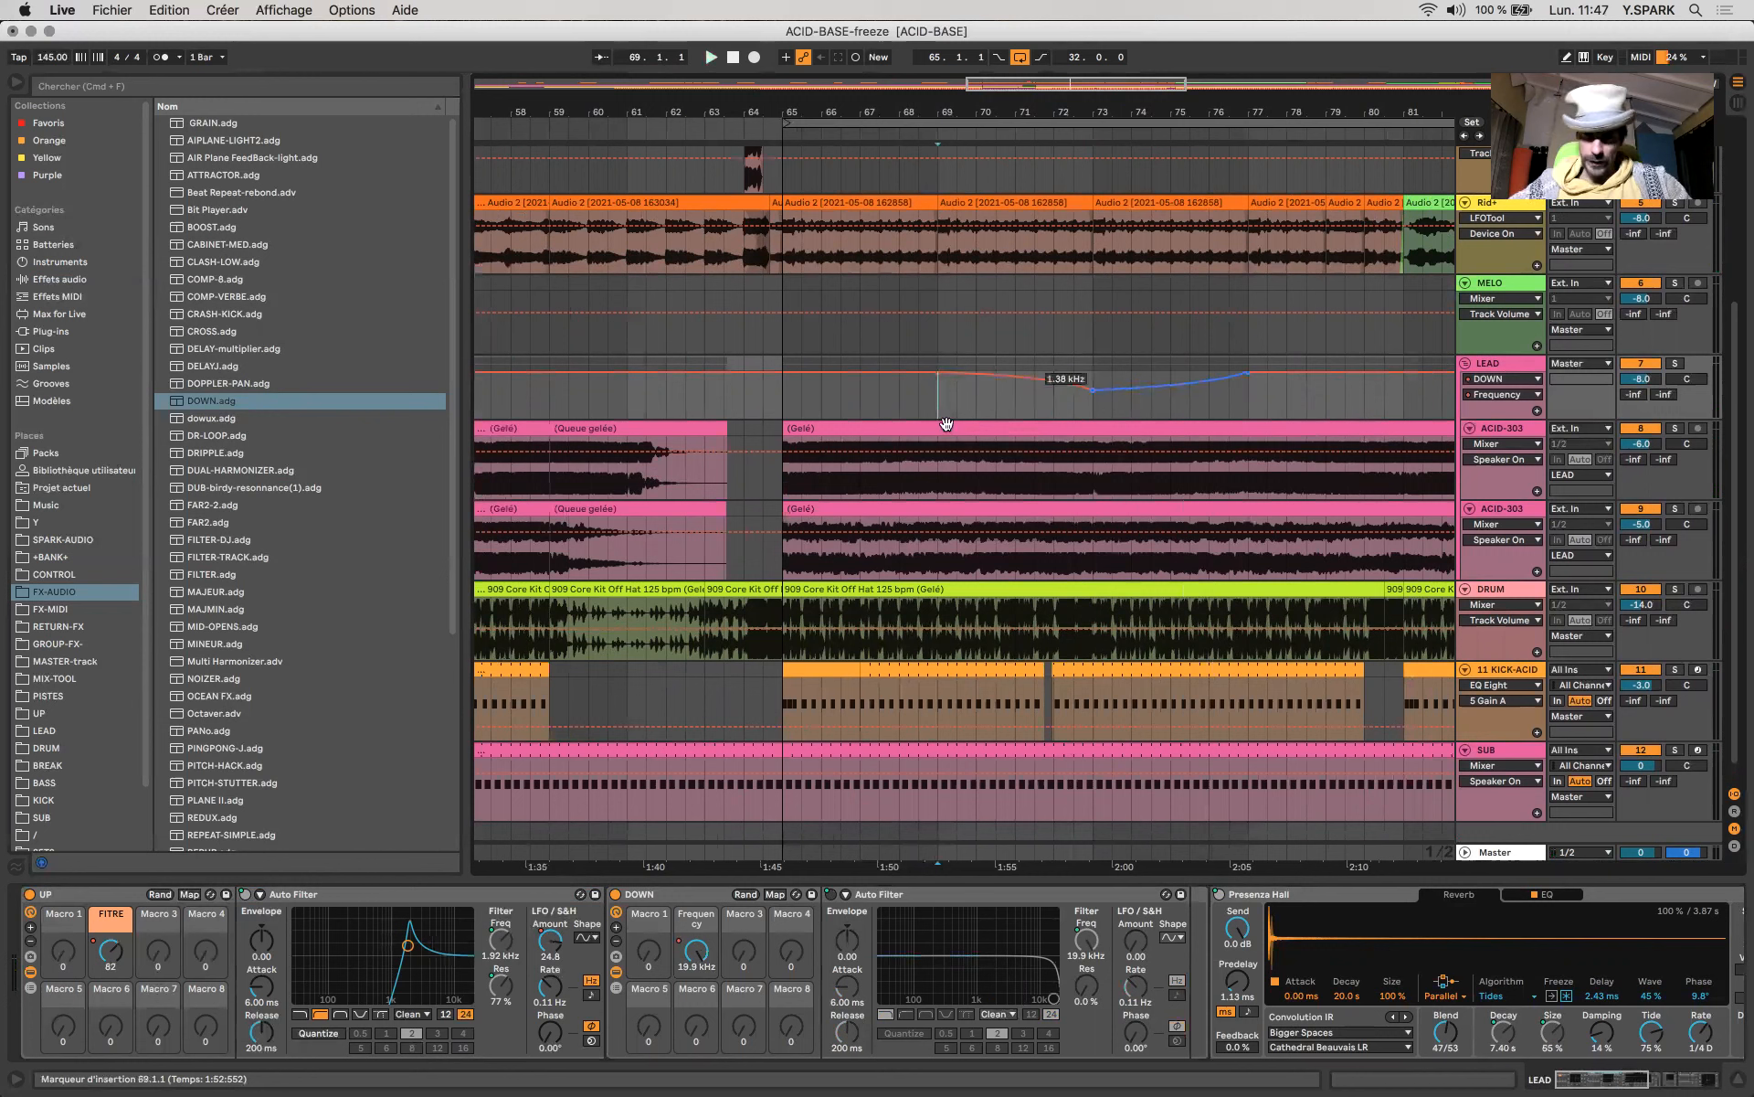
pyautogui.press('space')
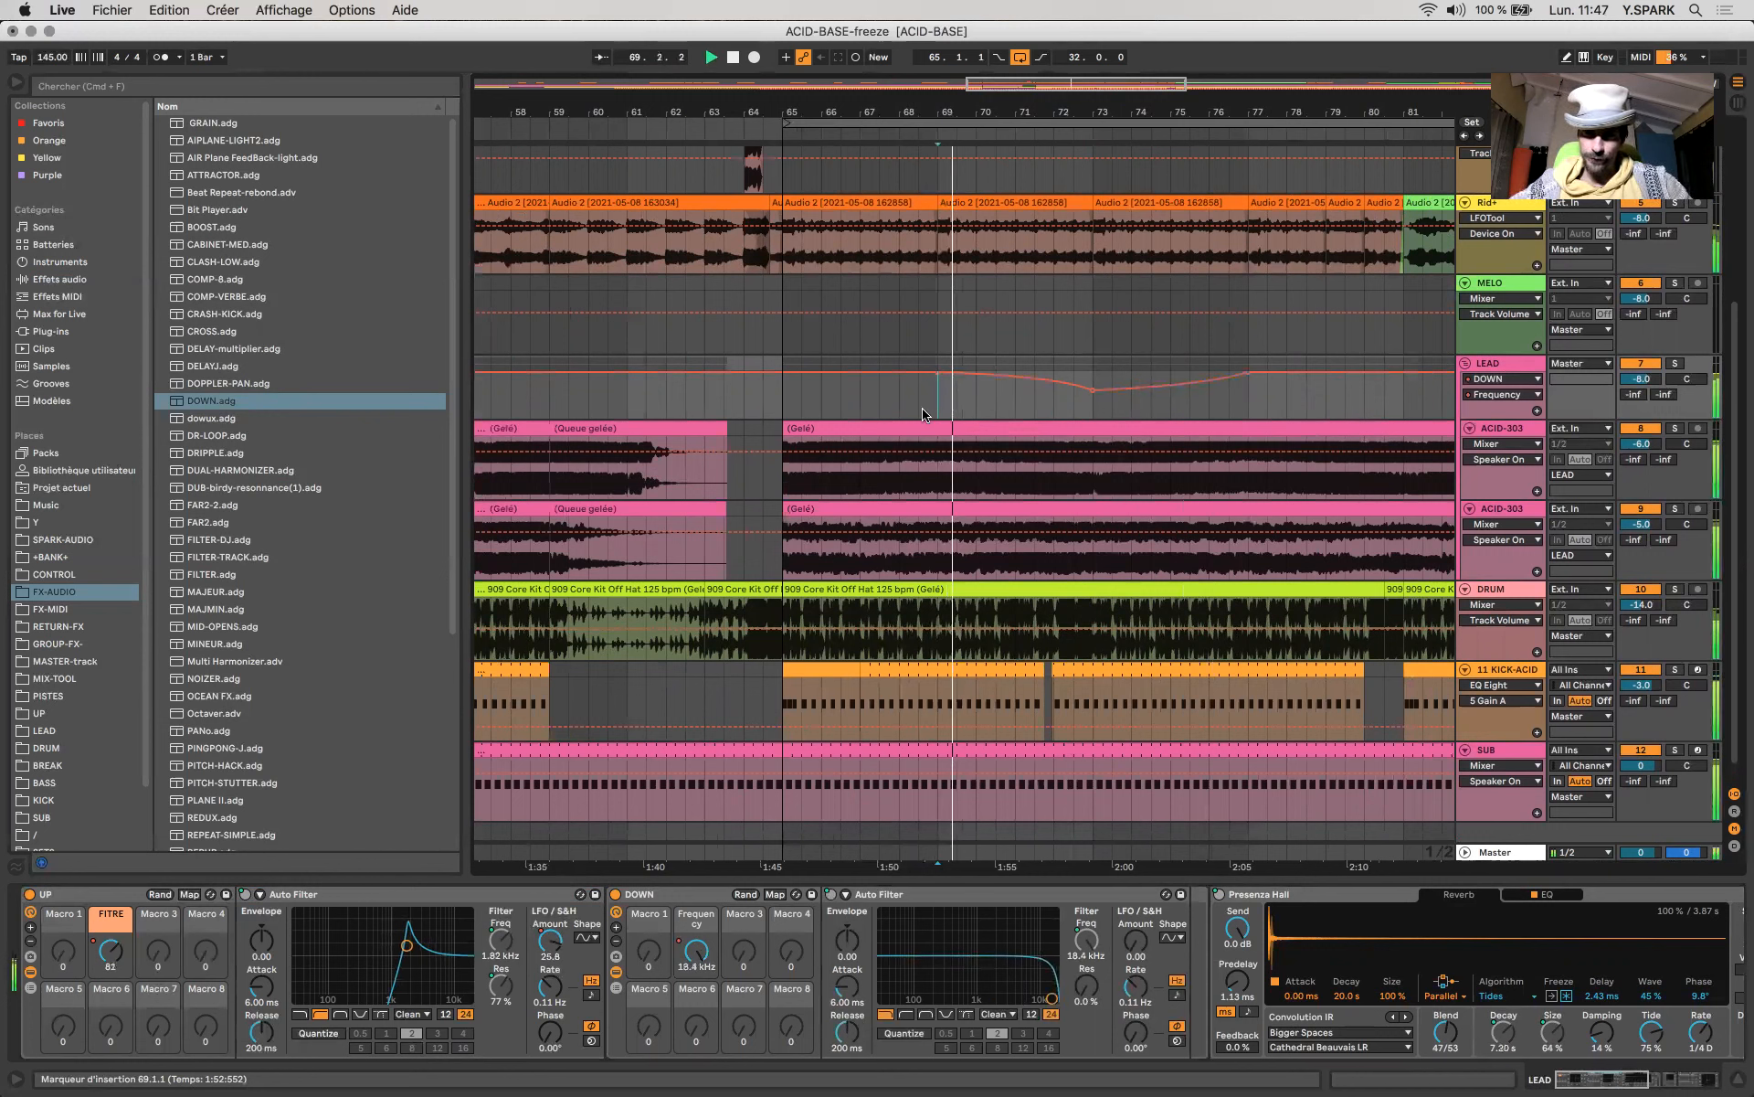
pyautogui.scroll(-5, 922, 415)
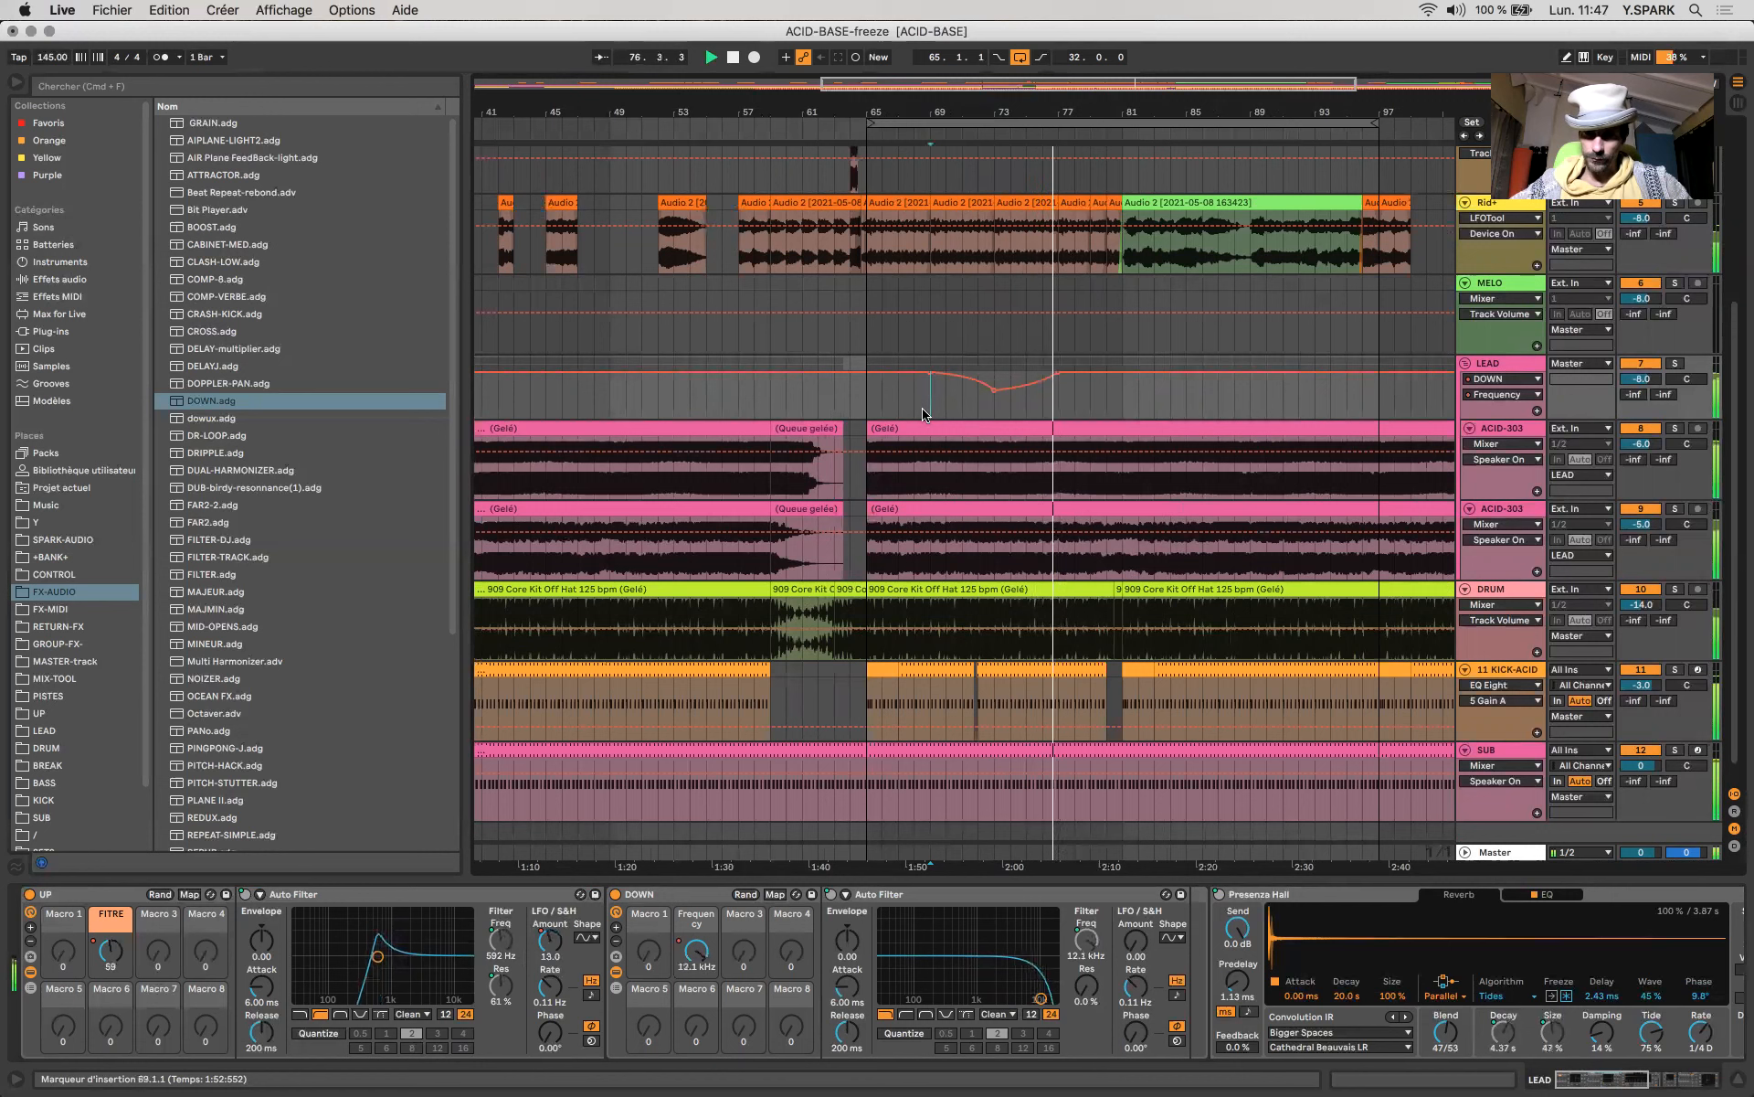
# Lower the DOWN Frequency automation point at bar 73 to 486 Hz and play from bar 71.
pyautogui.moveTo(994, 395)
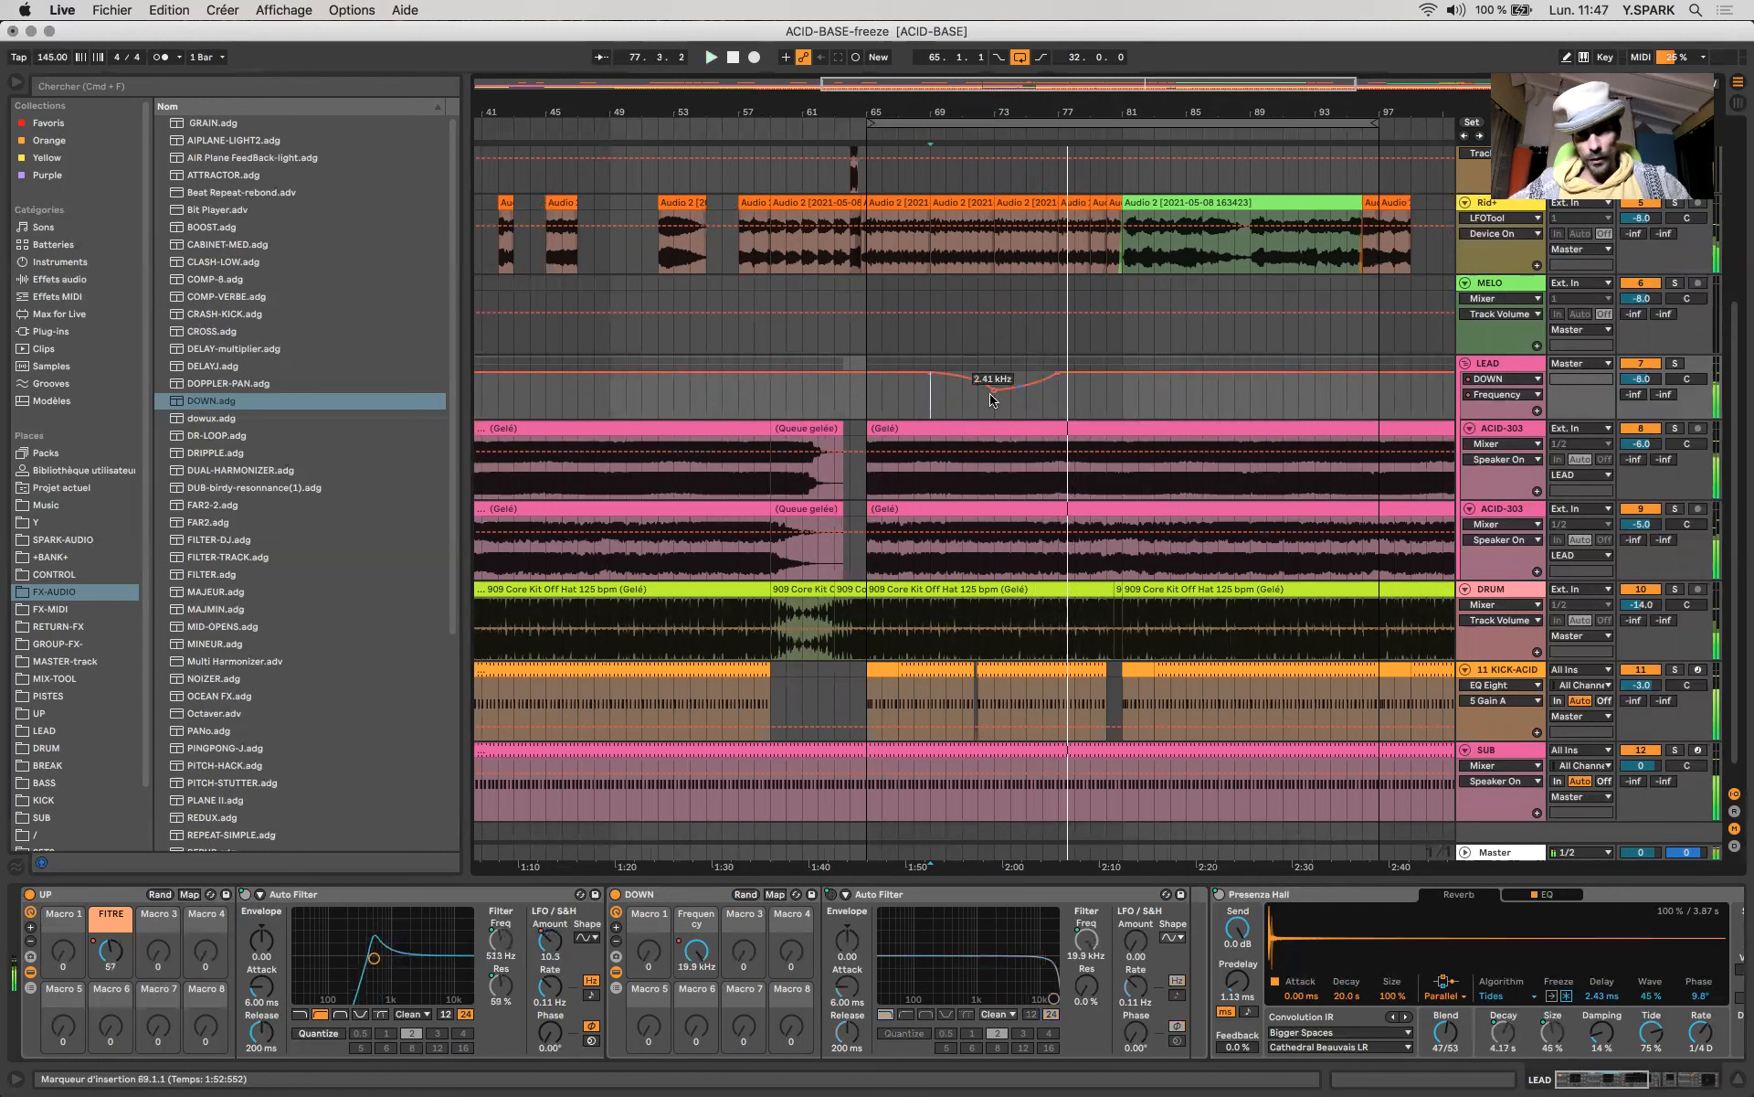
pyautogui.moveTo(996, 394); pyautogui.dragTo(995, 402)
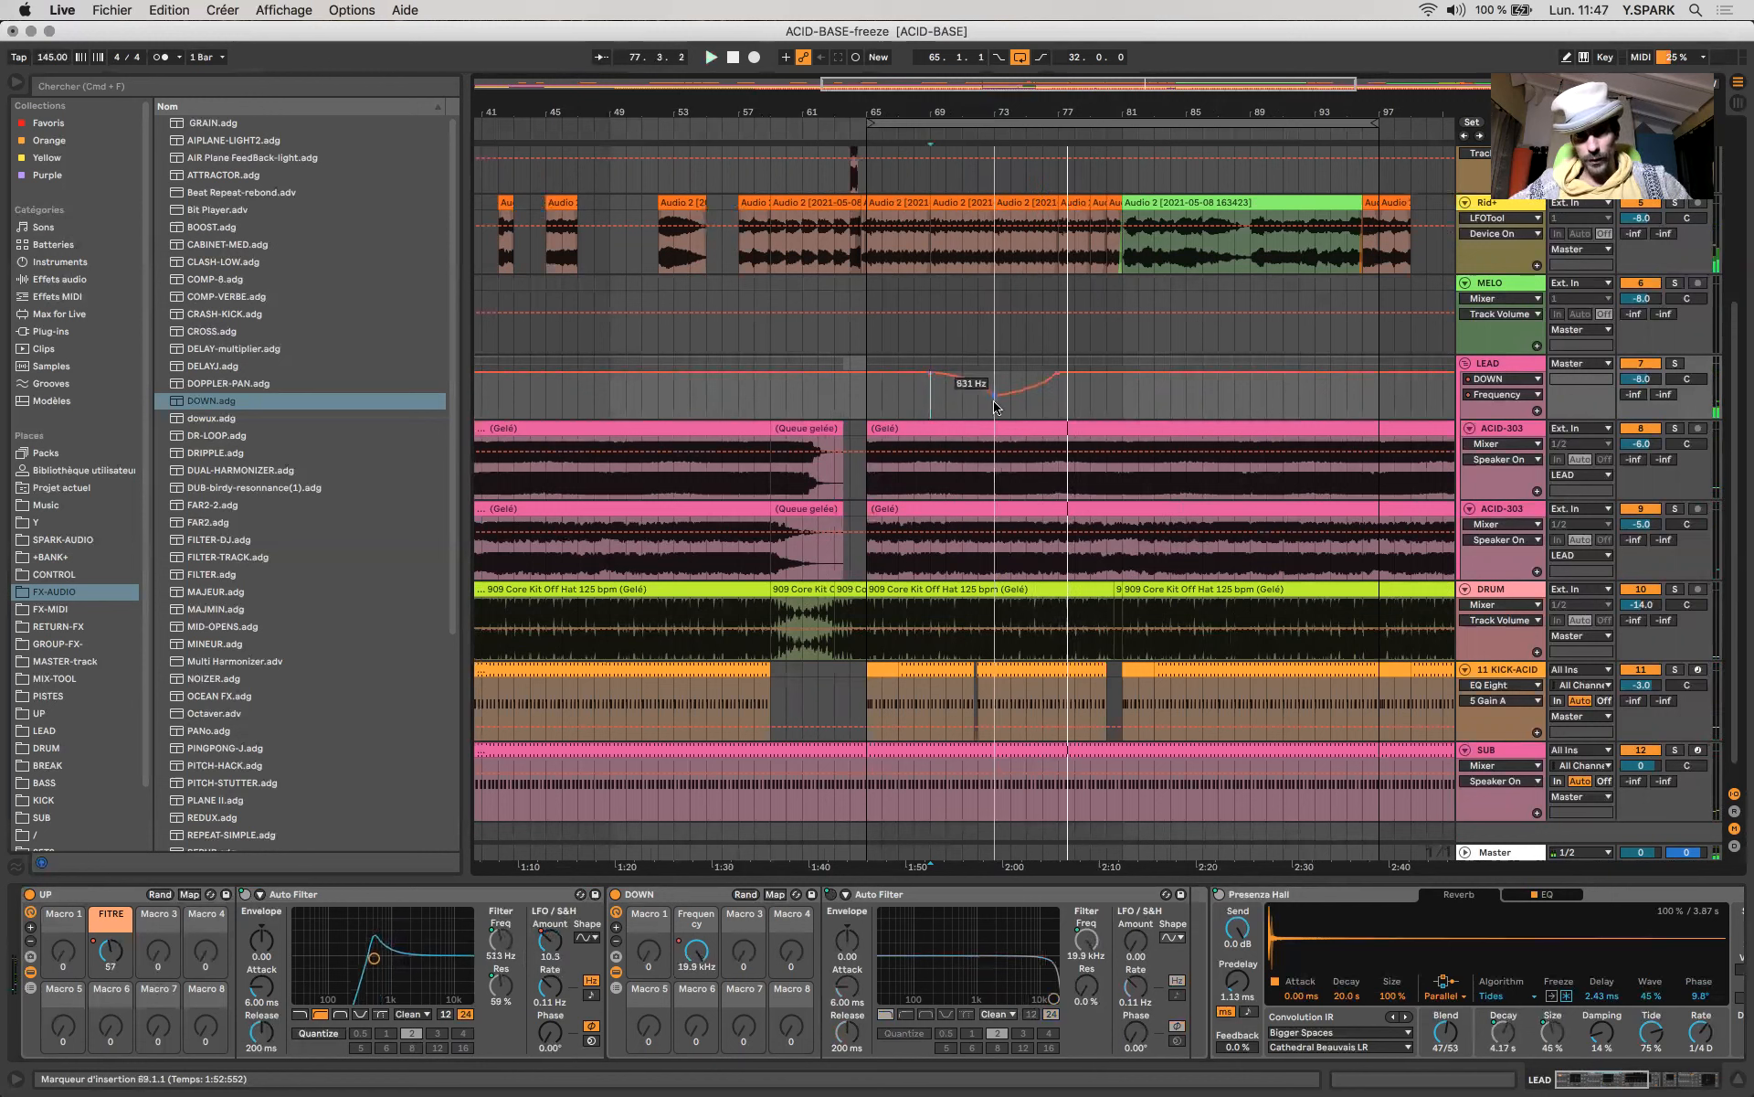
pyautogui.click(961, 411)
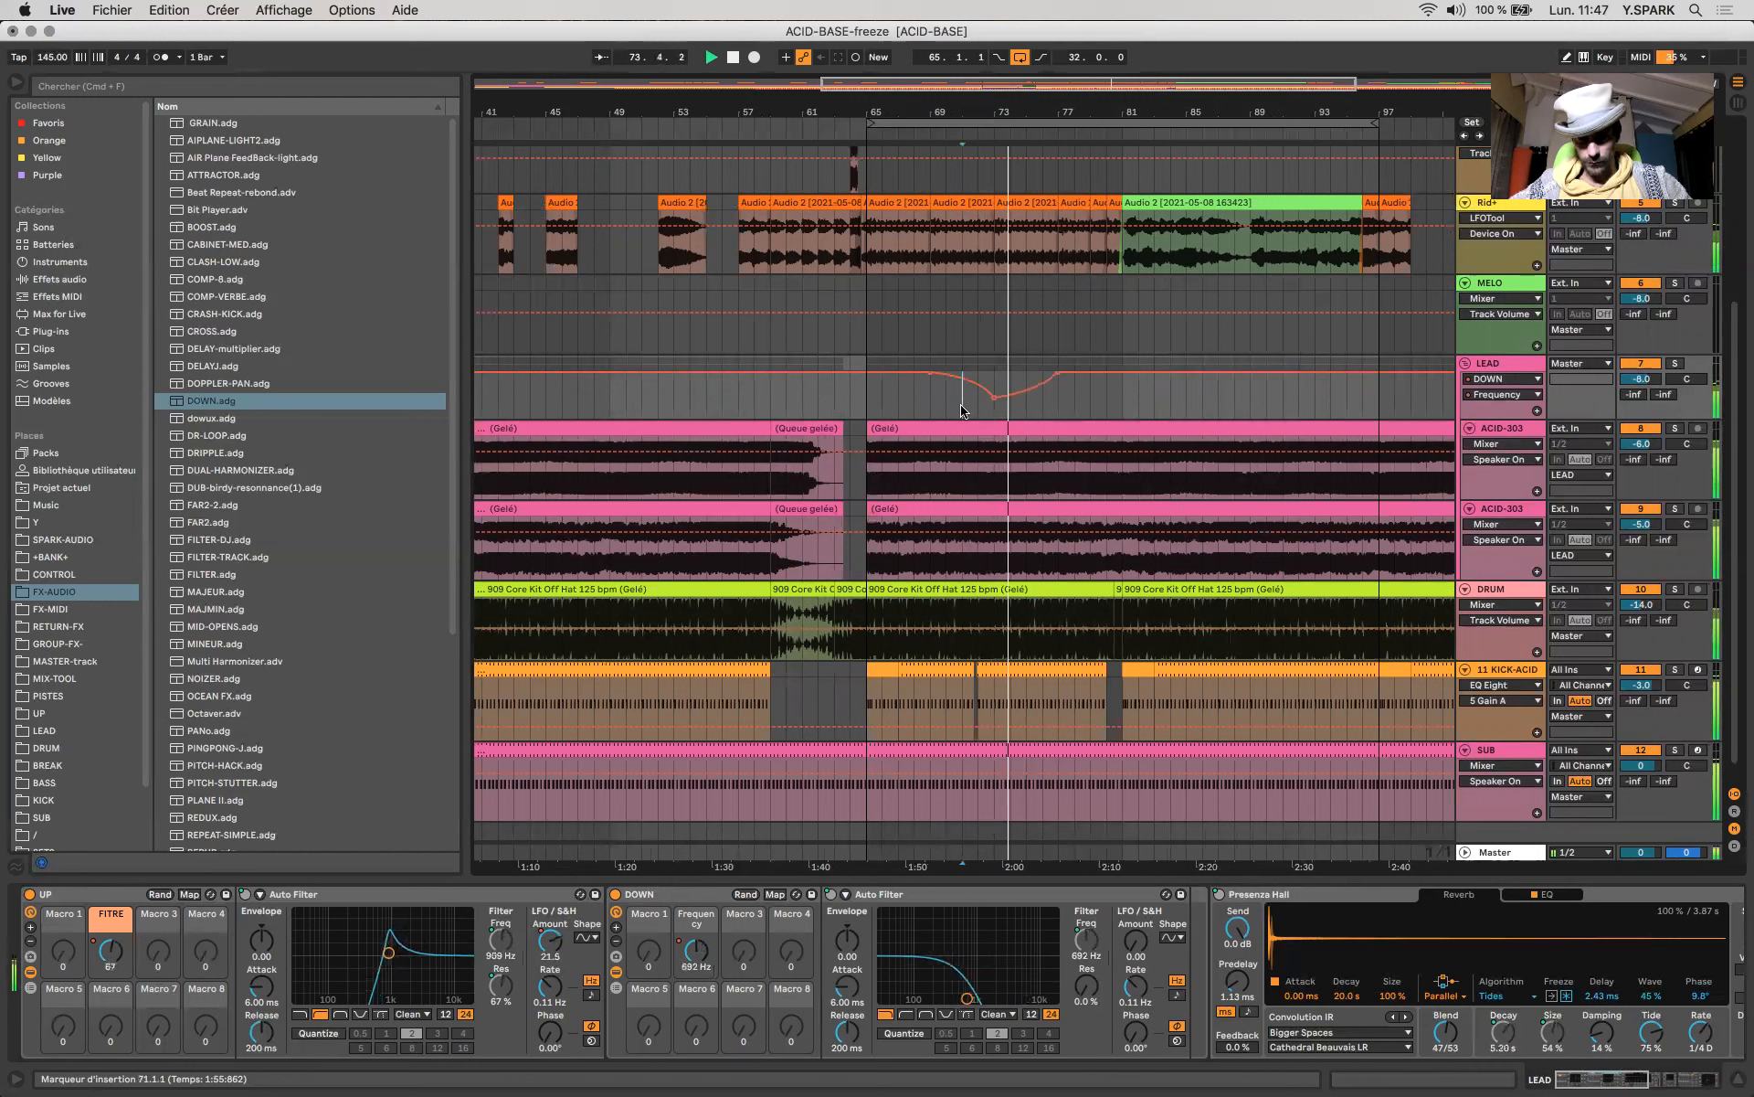
pyautogui.moveTo(1011, 395)
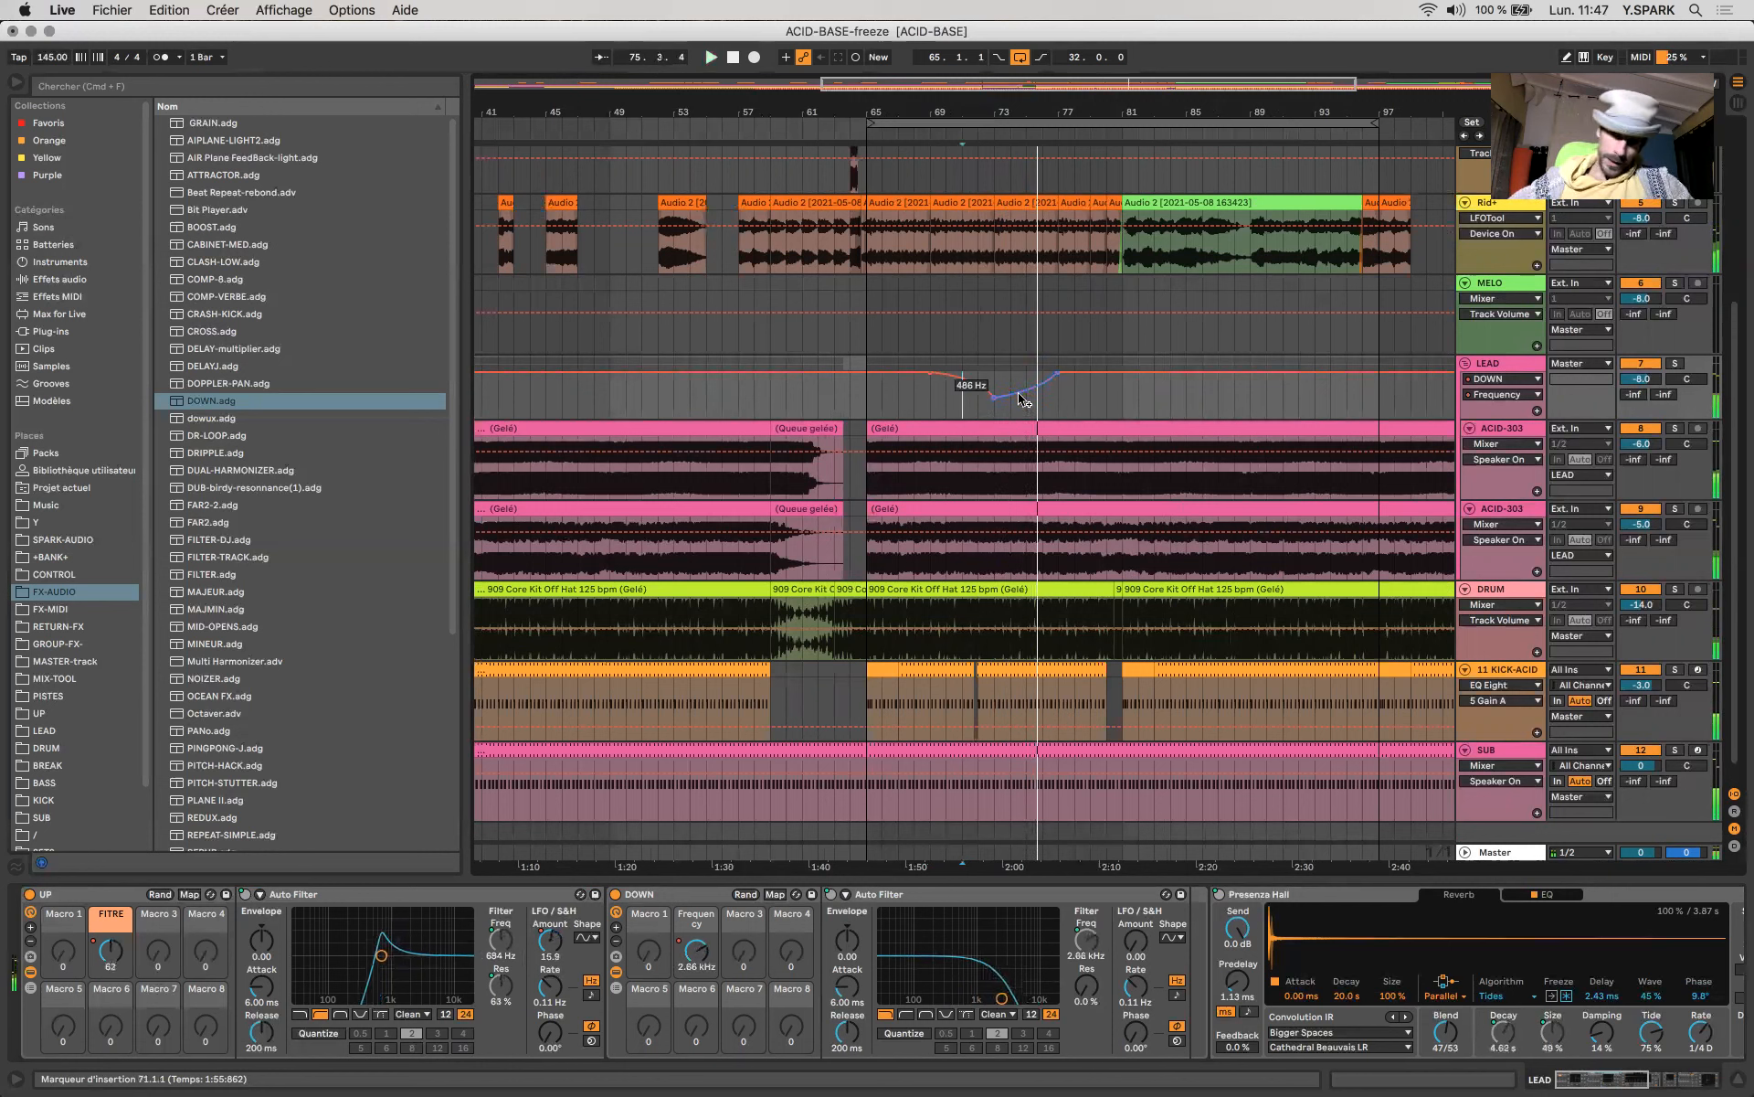
# Set the resonance of the DOWN rack's Auto Filter to 17%.
pyautogui.hscroll(5, 1499, 987)
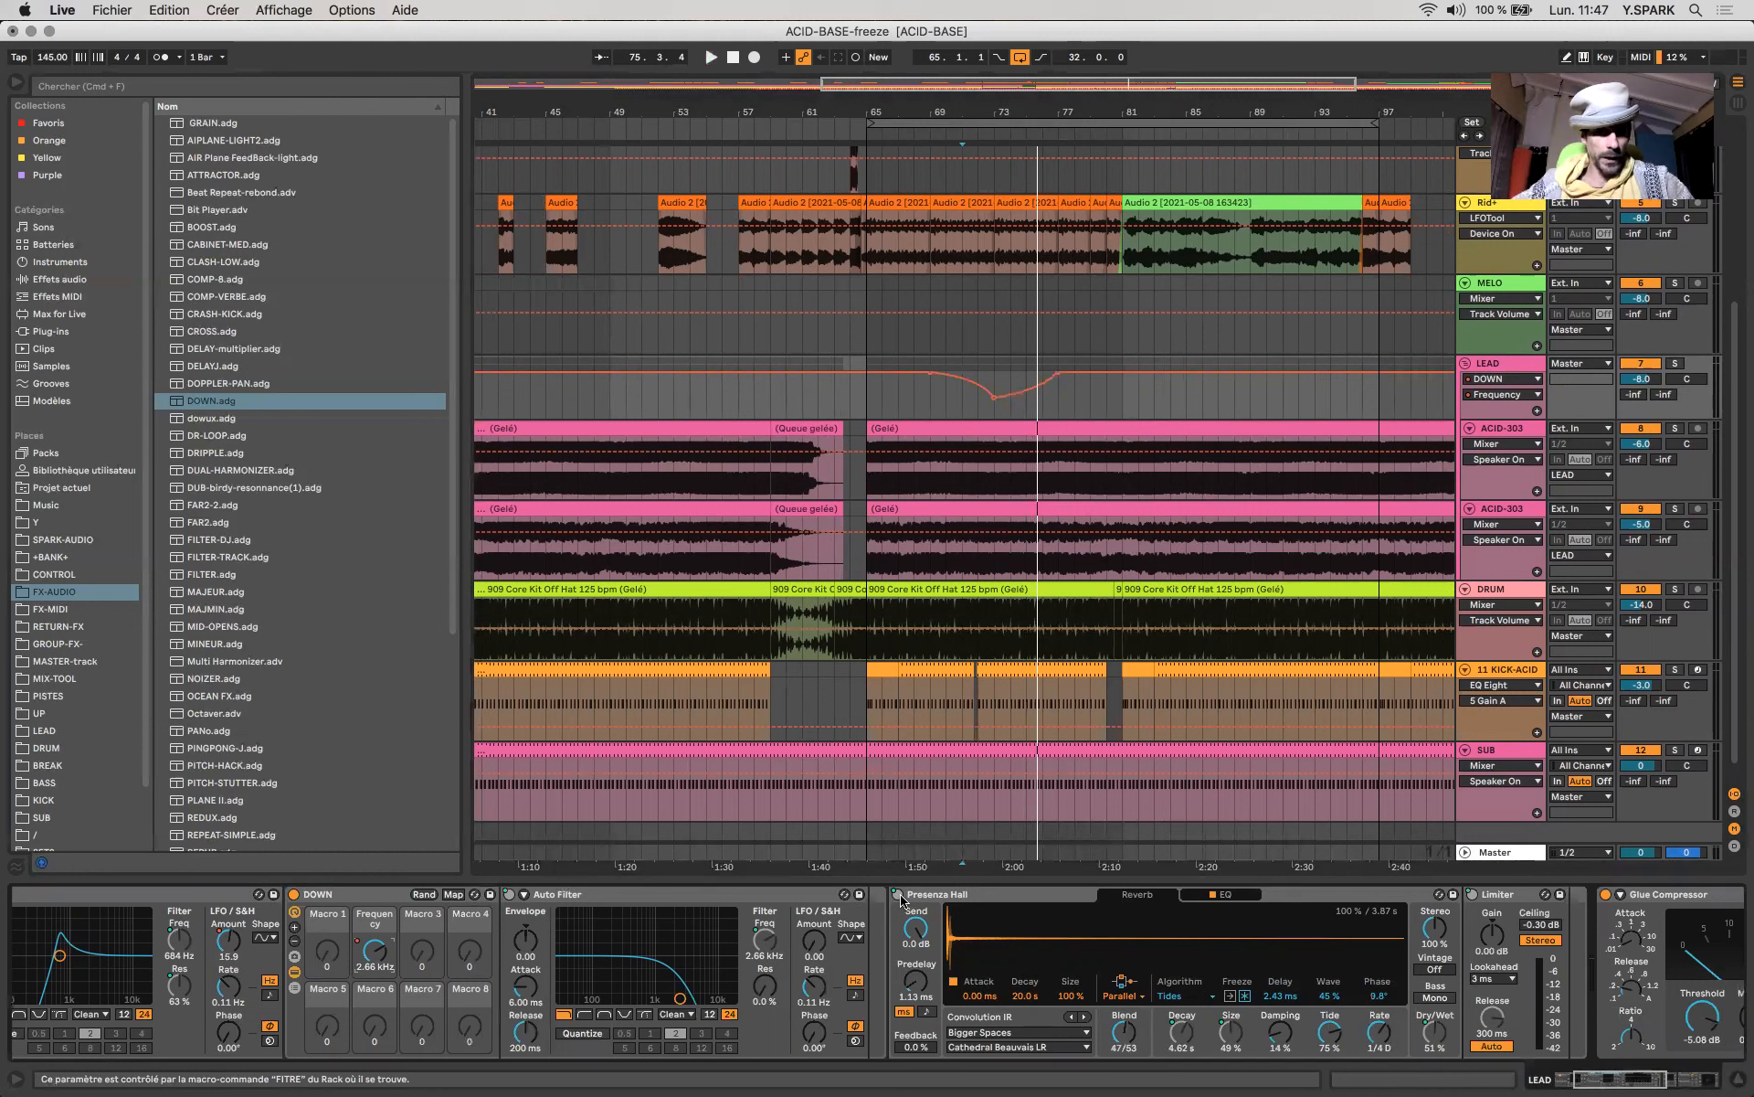
pyautogui.moveTo(765, 985)
pyautogui.mouseDown()
pyautogui.moveTo(765, 914)
pyautogui.moveTo(765, 985)
pyautogui.mouseUp()
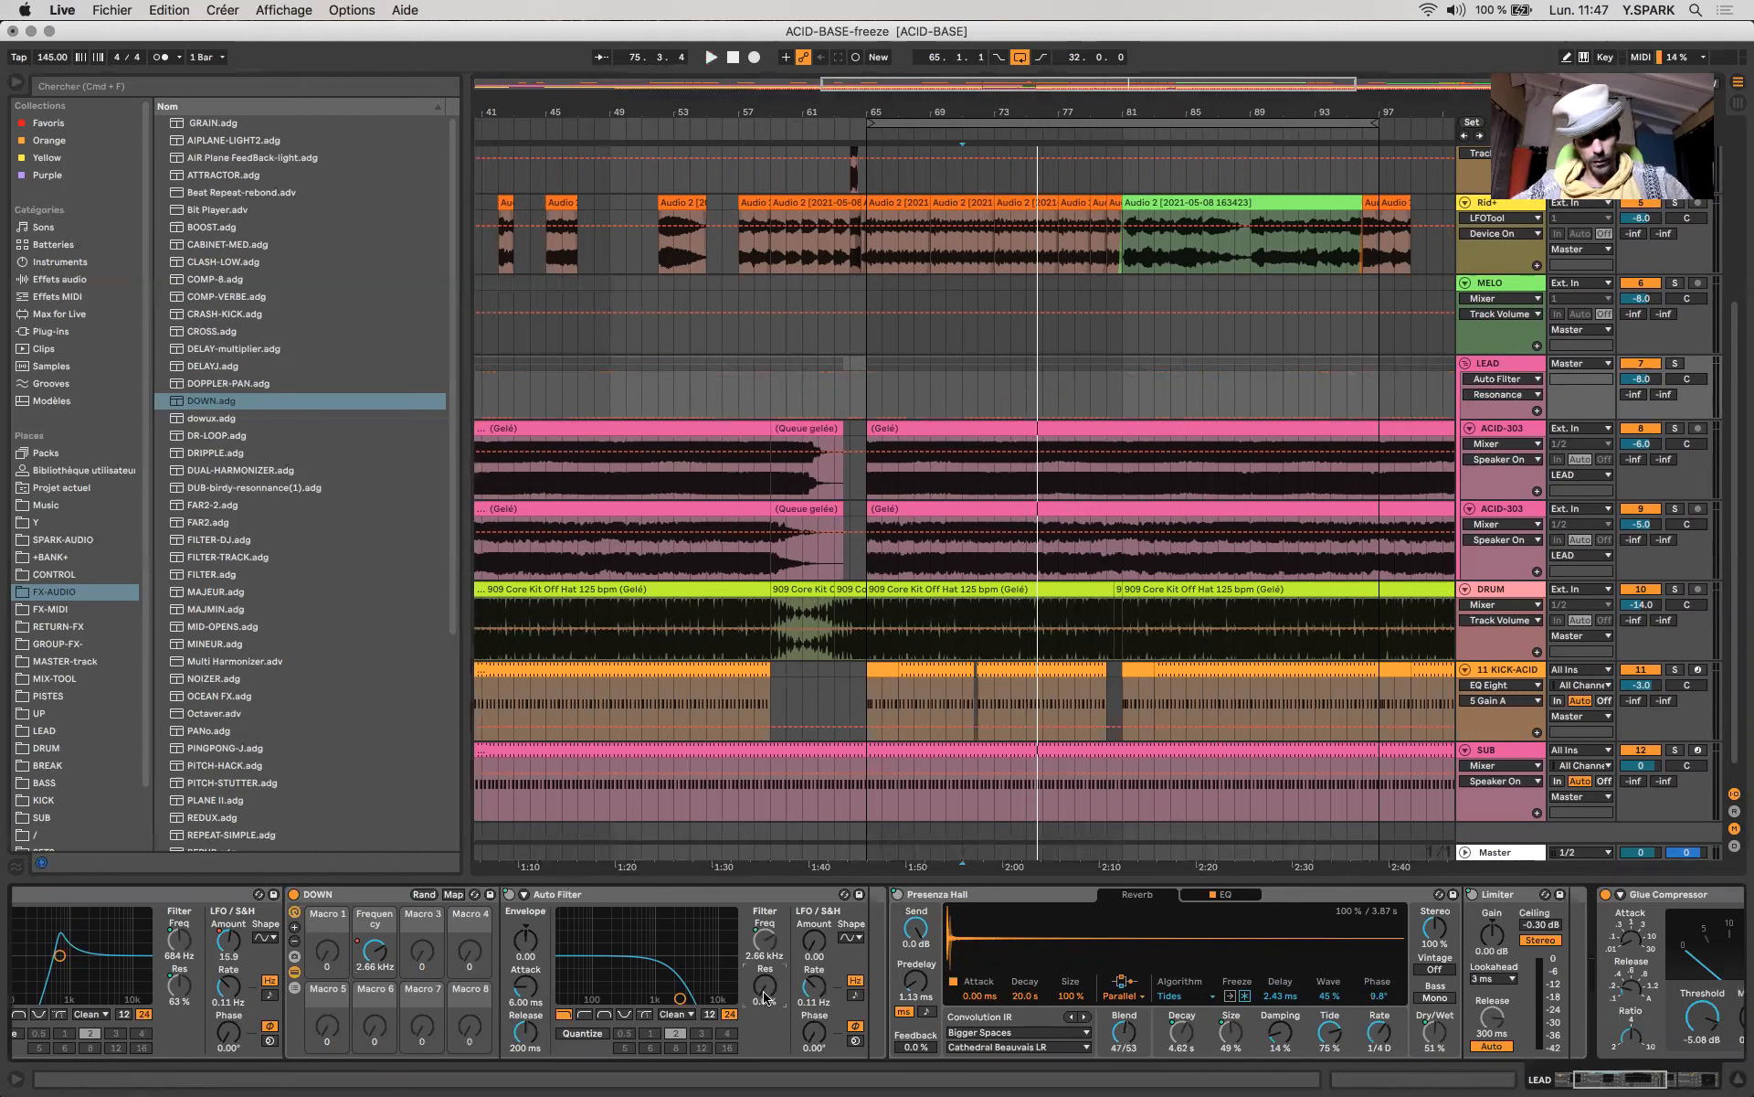
pyautogui.moveTo(765, 985); pyautogui.dragTo(765, 978)
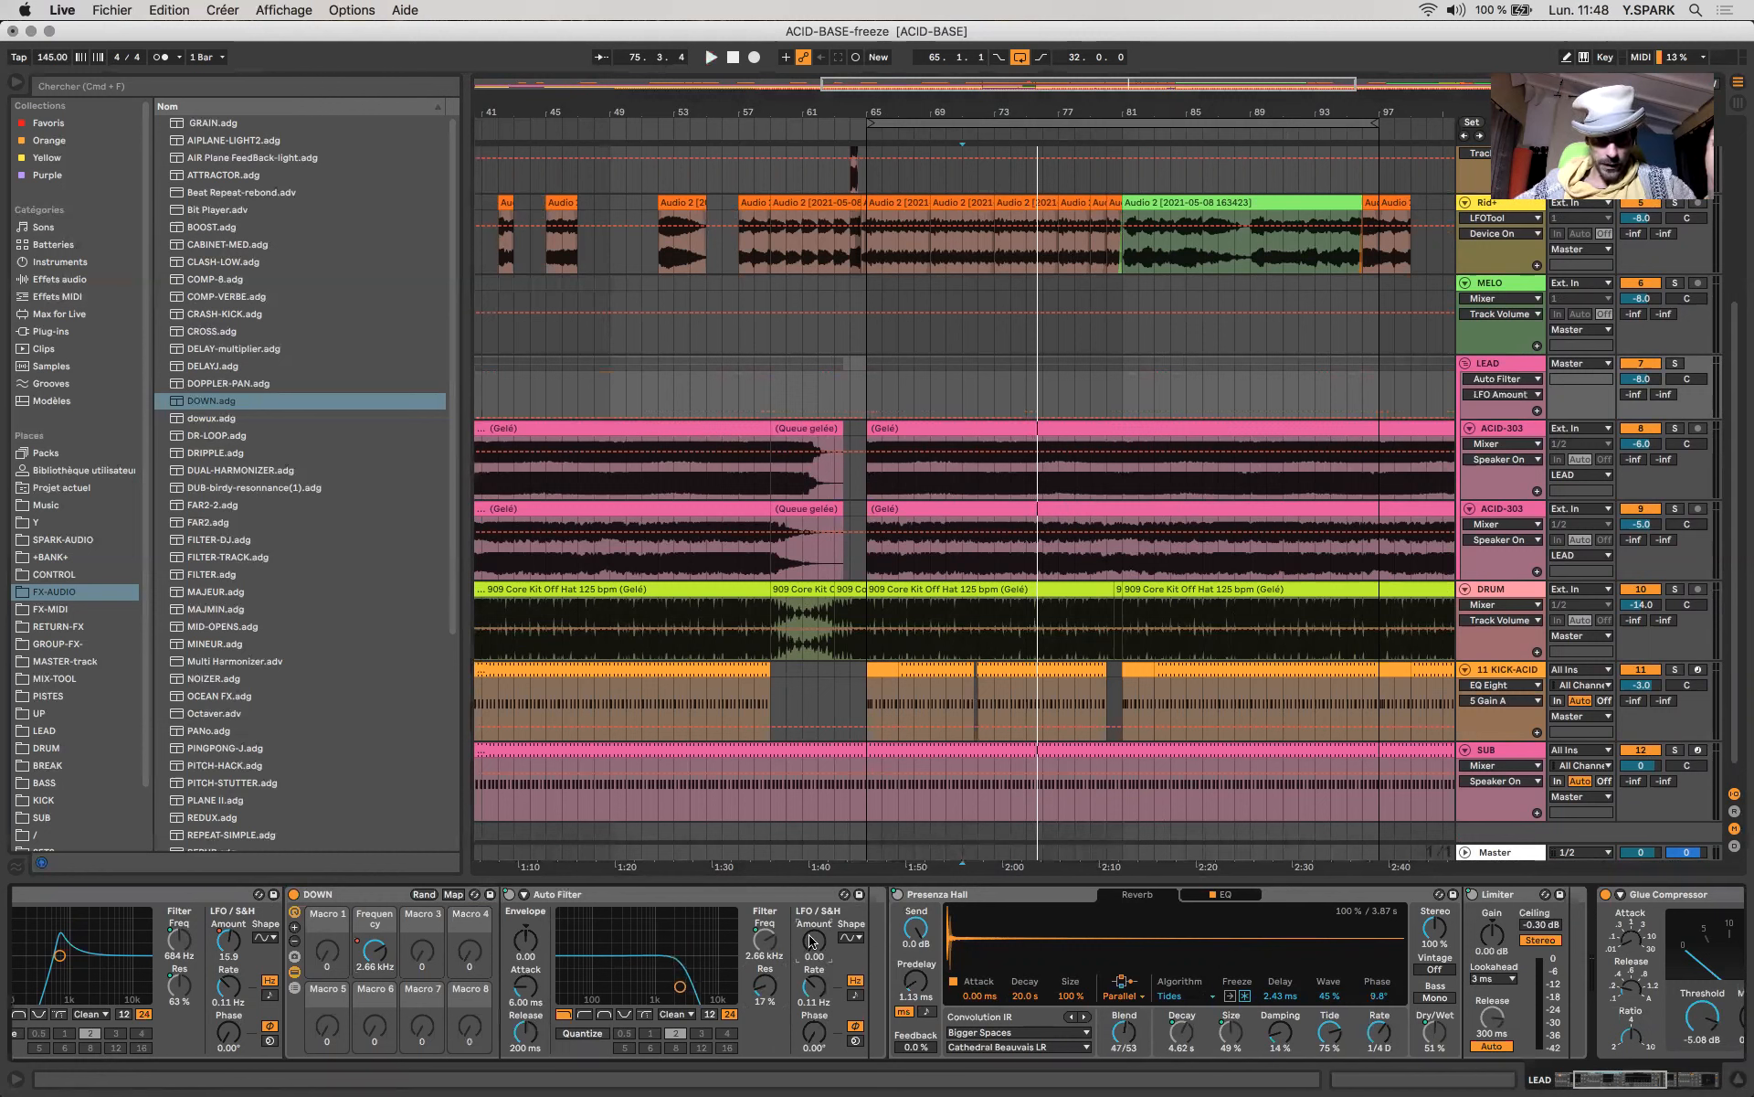
# Reshape the DOWN Frequency rise with a breakpoint near bar 74 and lower the bar 73 point to 374 Hz, checking by playback.
pyautogui.click(376, 952)
pyautogui.moveTo(994, 396)
pyautogui.mouseDown()
pyautogui.moveTo(1014, 403)
pyautogui.moveTo(1011, 384)
pyautogui.mouseUp()
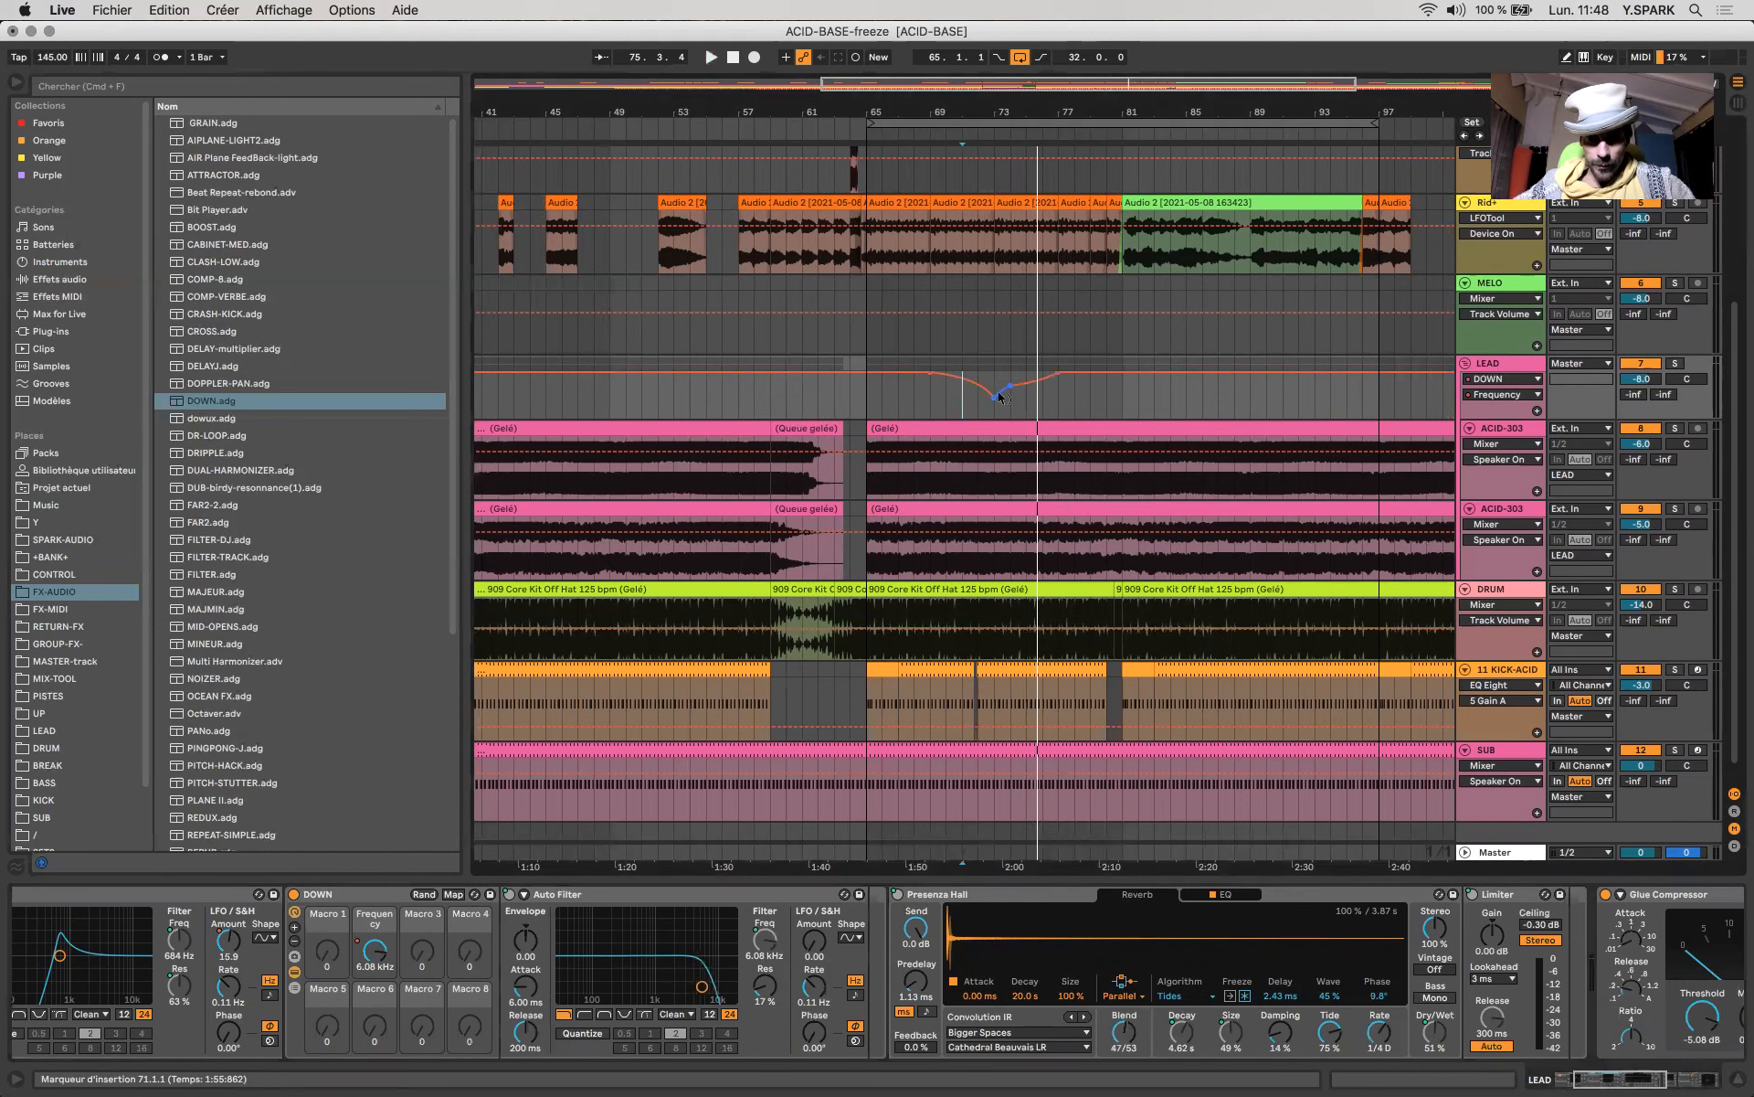
pyautogui.scroll(5, 1001, 395)
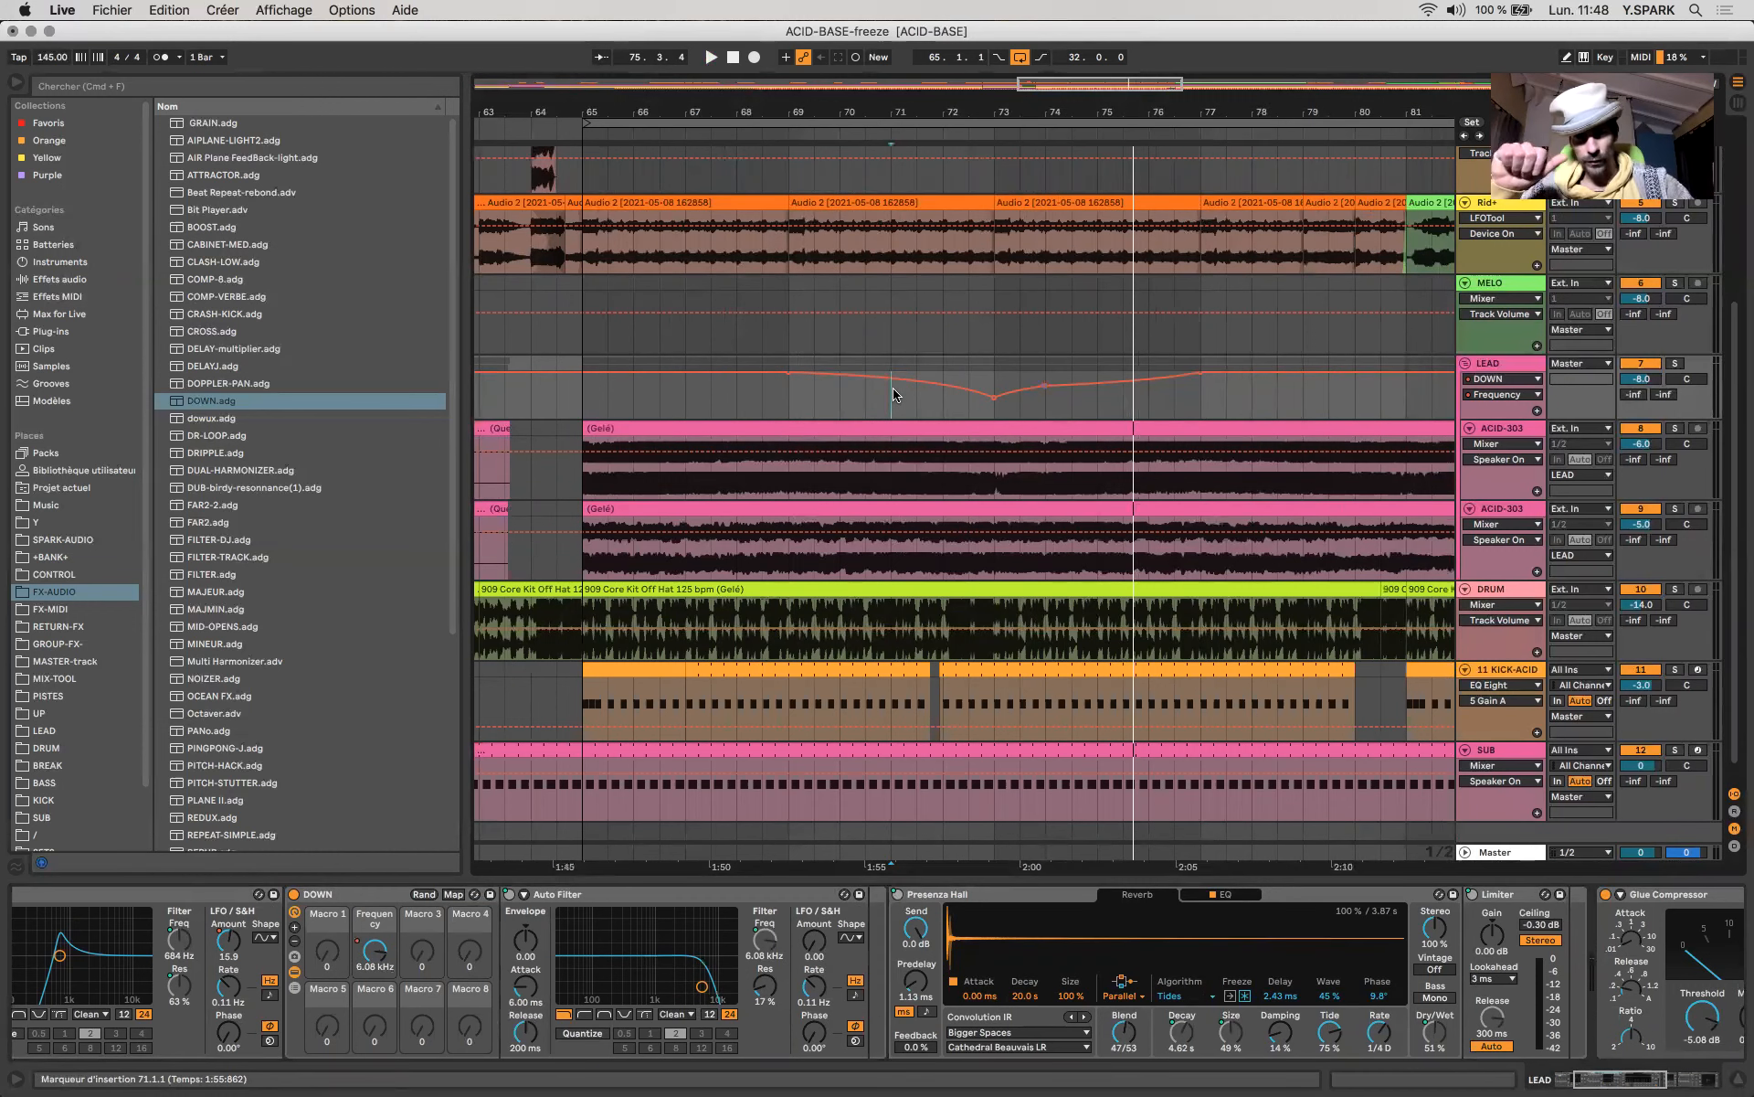
pyautogui.press('space')
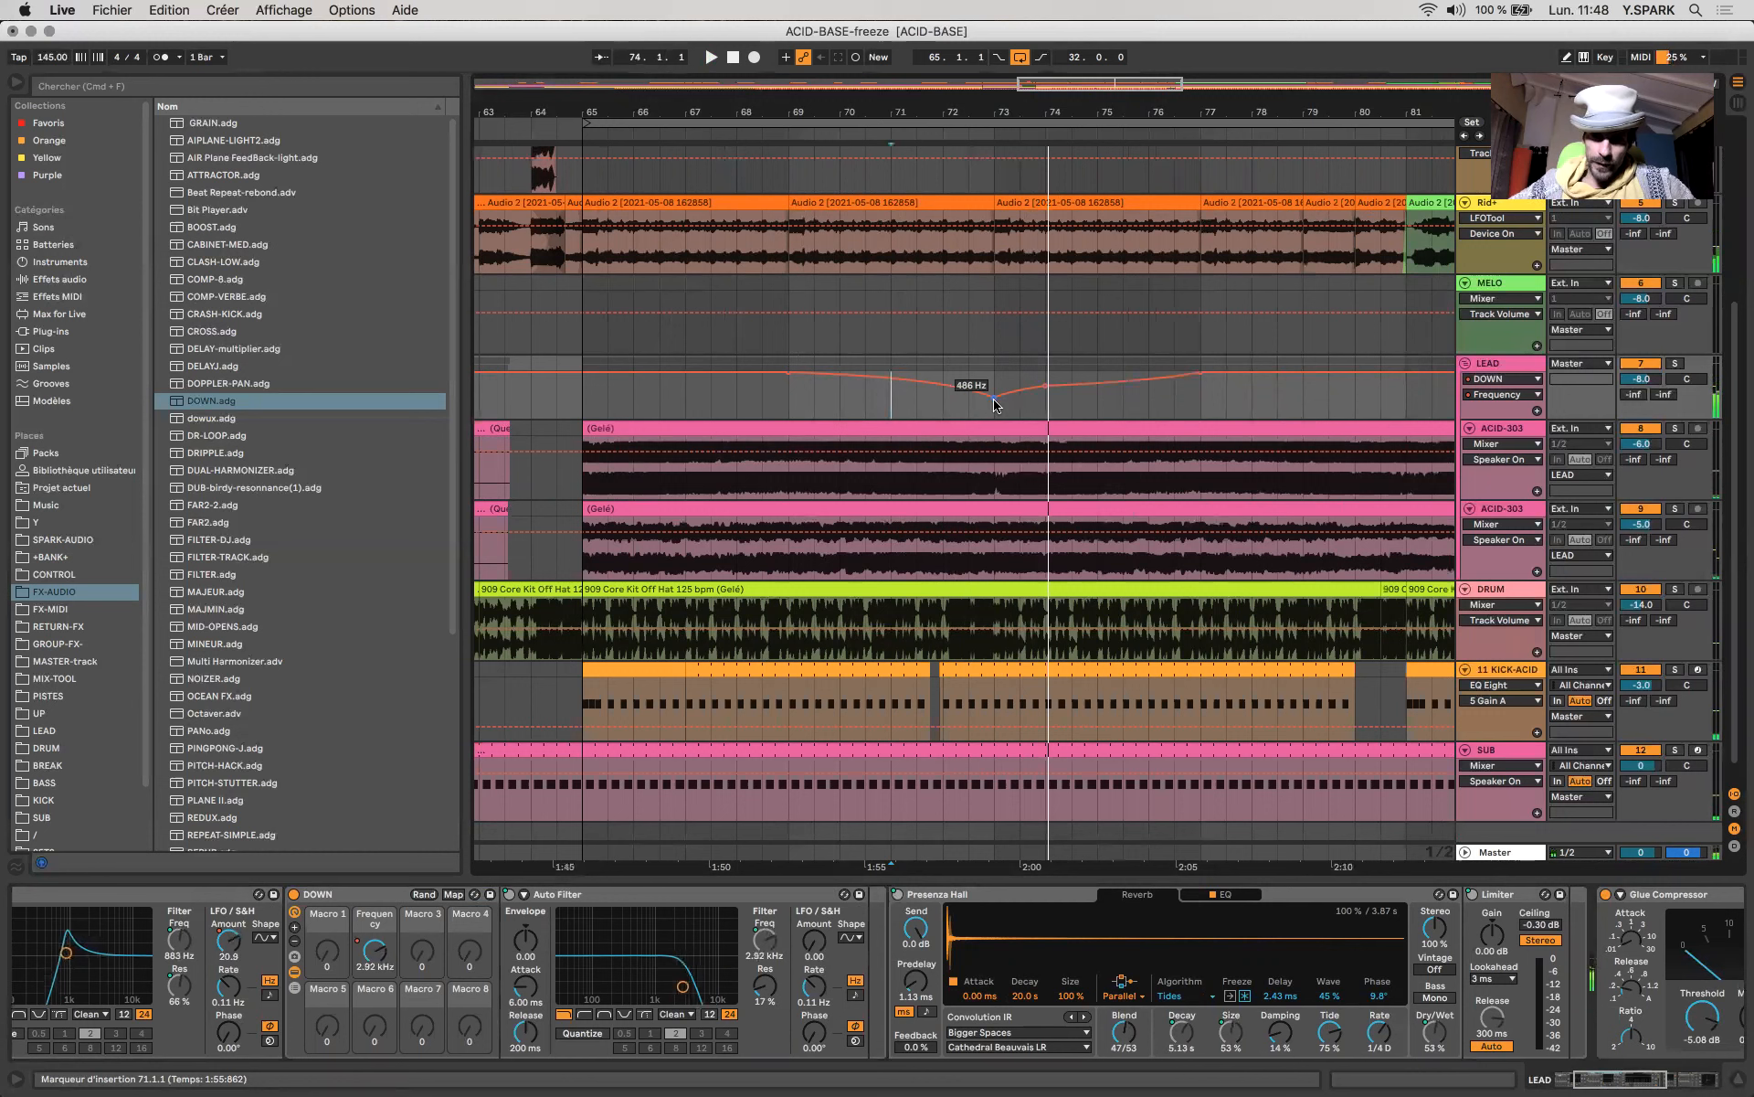
pyautogui.moveTo(995, 397); pyautogui.dragTo(996, 406)
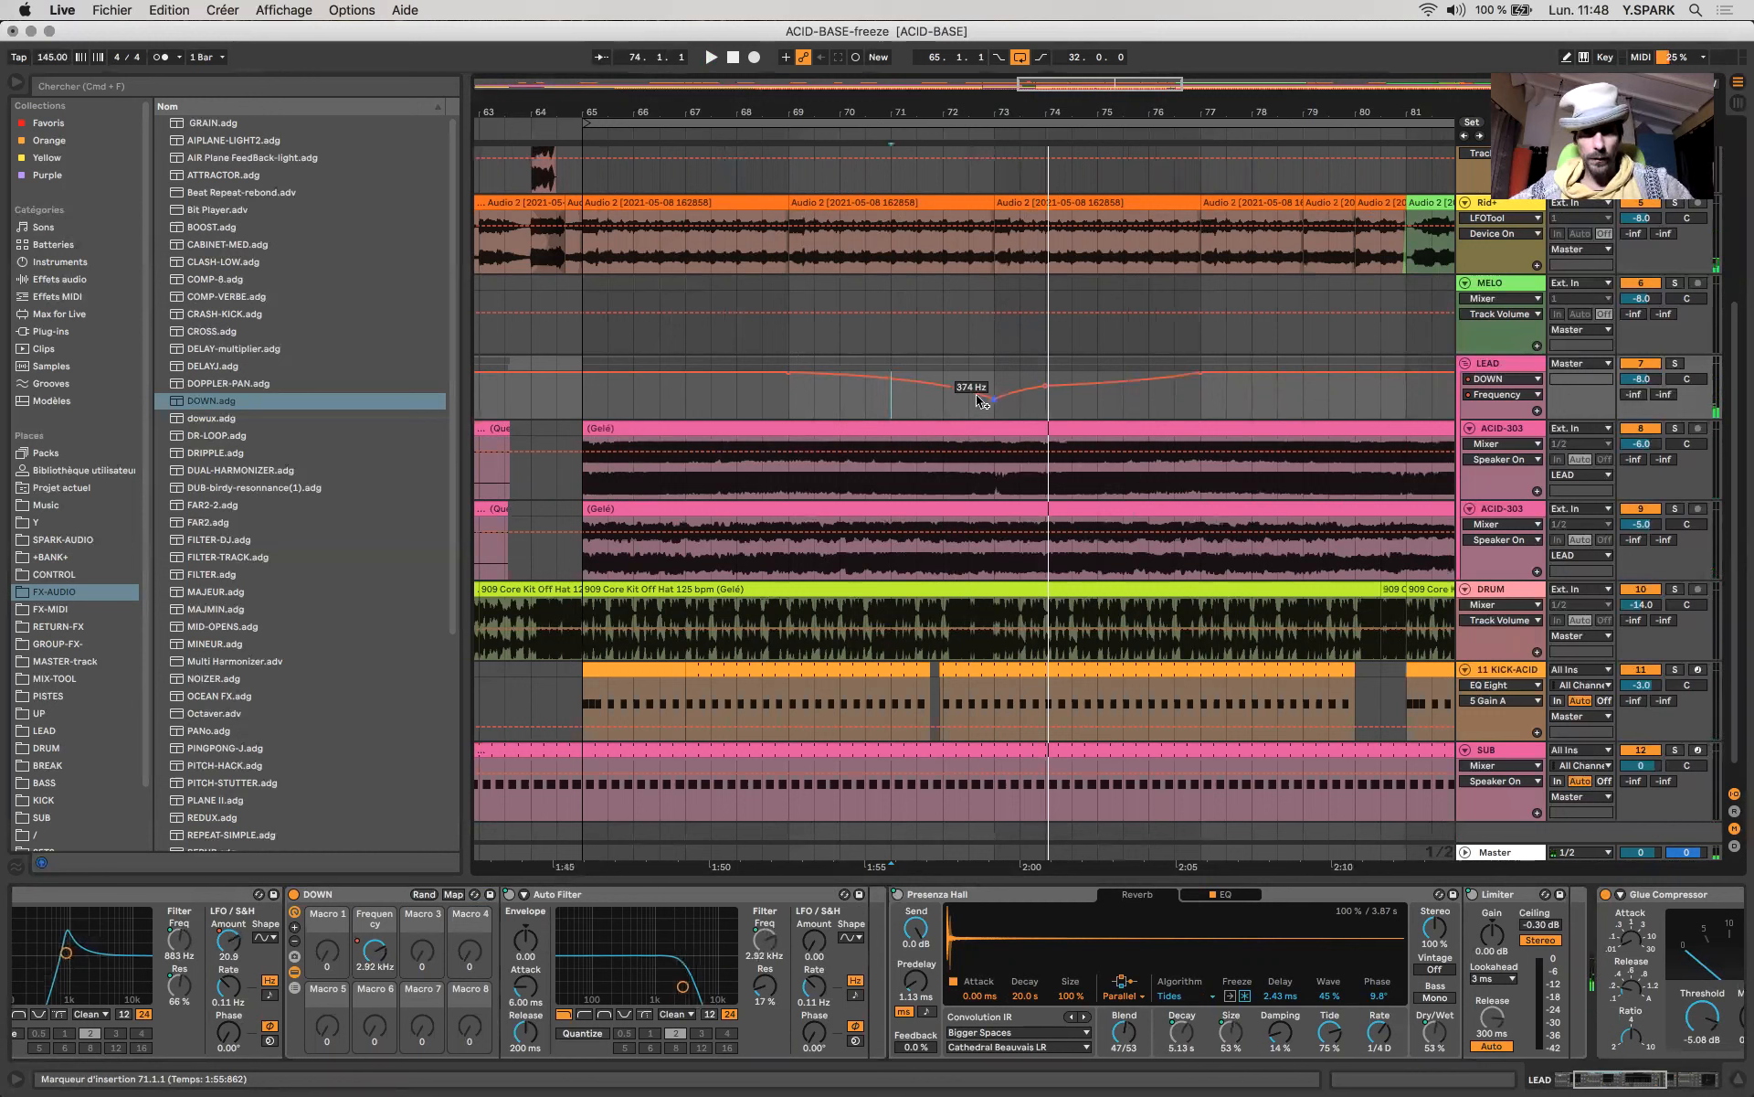
pyautogui.press('space')
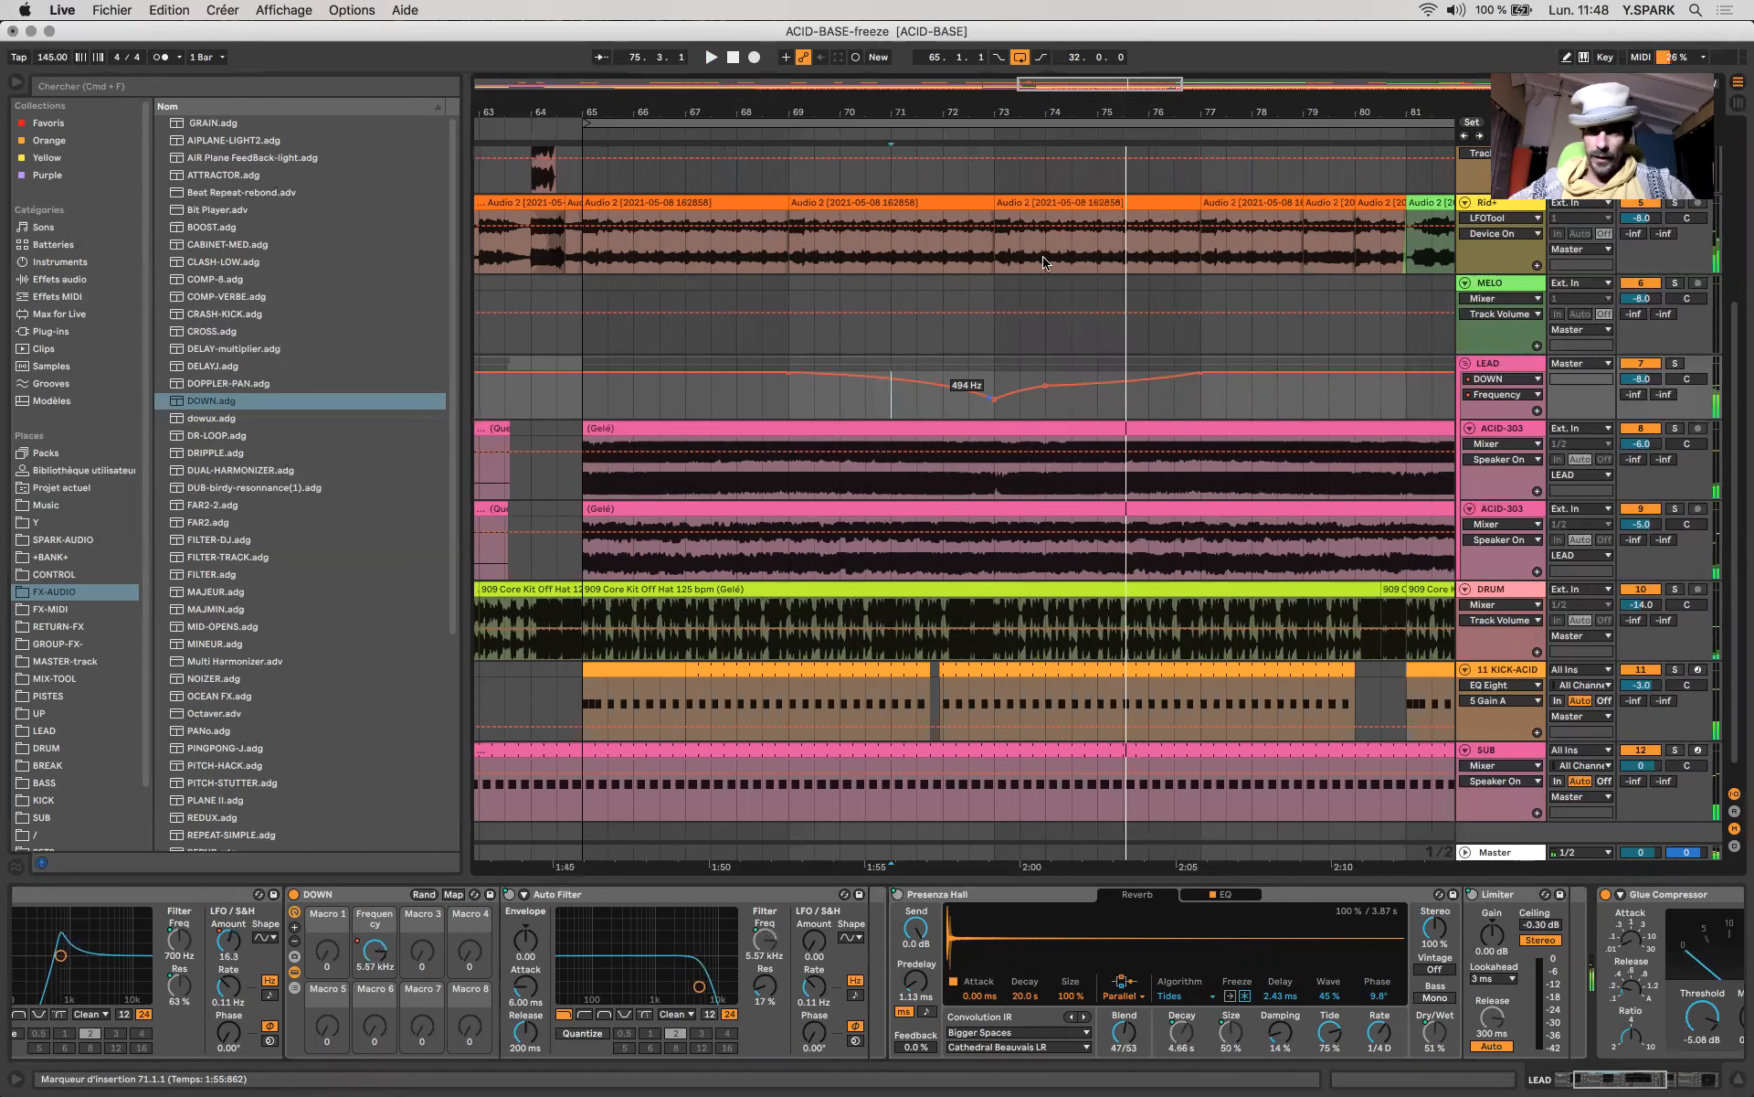
# Hide the automation lanes and play back from bar 73 on the Rid+ track.
pyautogui.press('a')
pyautogui.moveTo(1021, 271)
pyautogui.mouseDown()
pyautogui.moveTo(996, 258)
pyautogui.moveTo(1018, 260)
pyautogui.mouseUp()
pyautogui.scroll(3, 1018, 260)
pyautogui.scroll(3, 1018, 260)
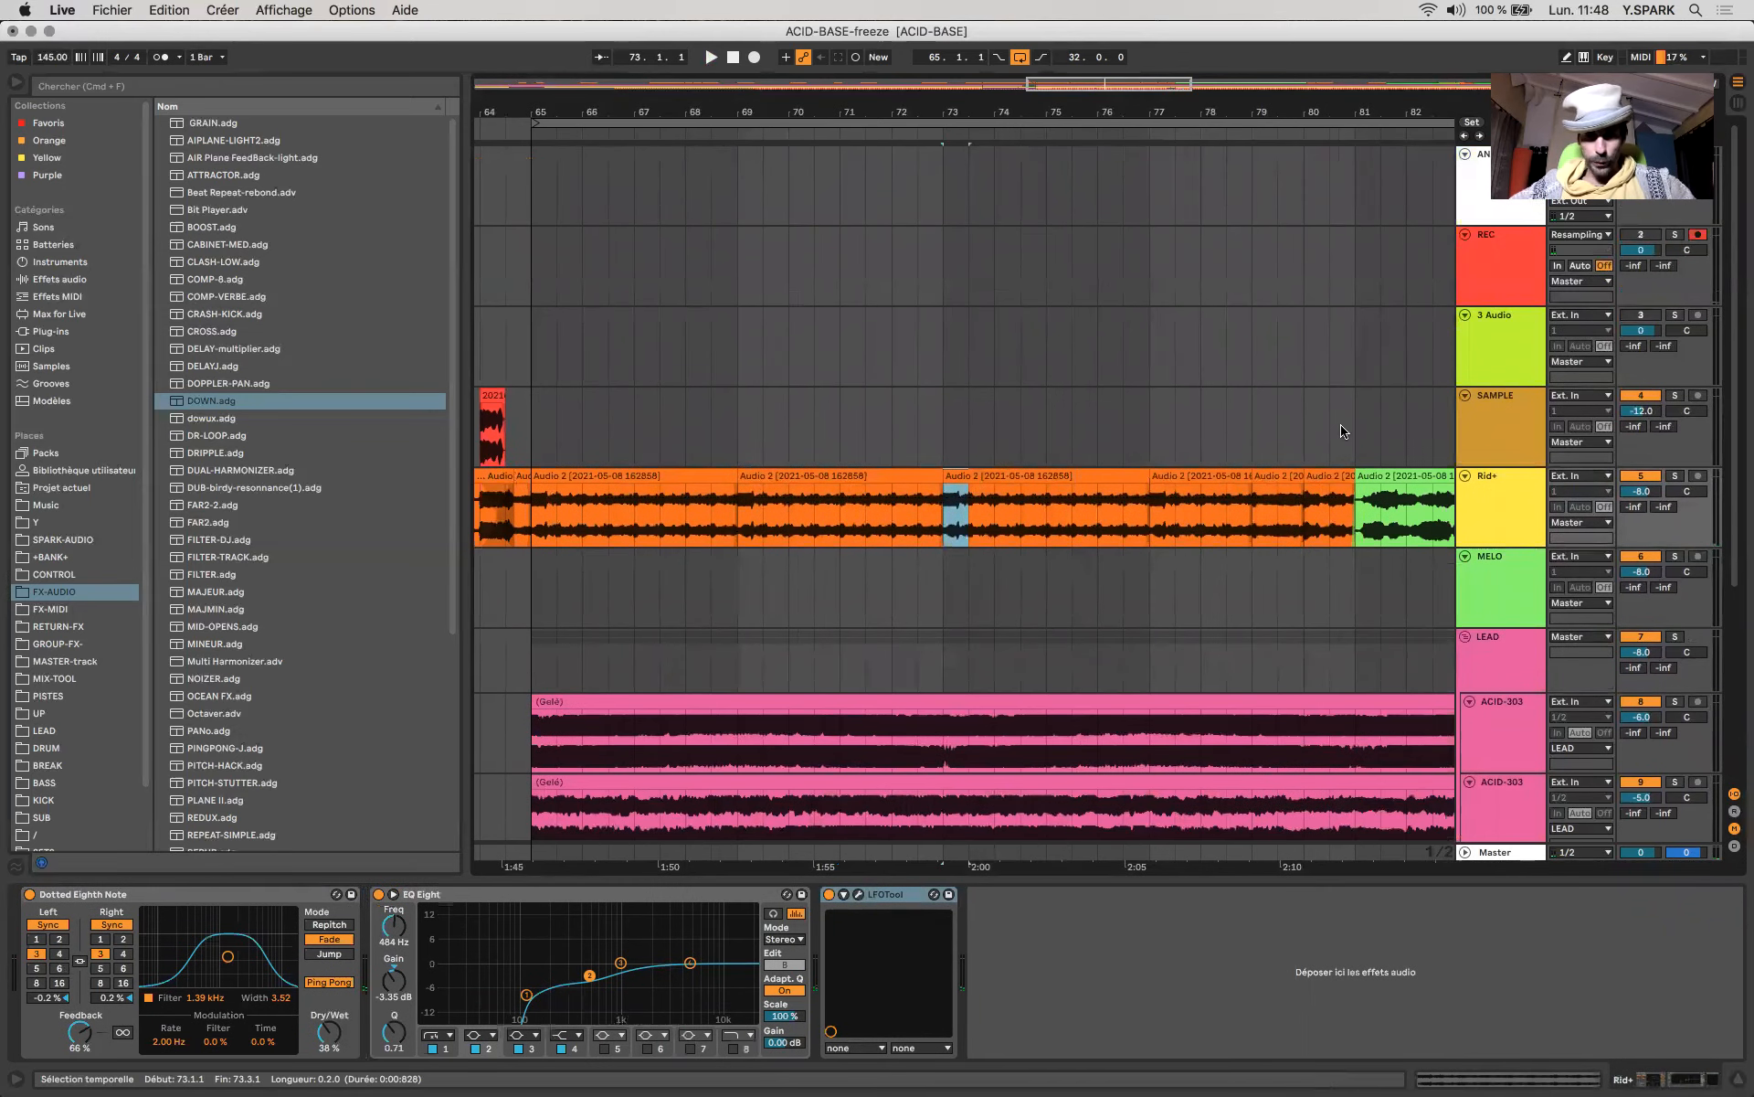
pyautogui.press('space')
pyautogui.scroll(-5, 992, 595)
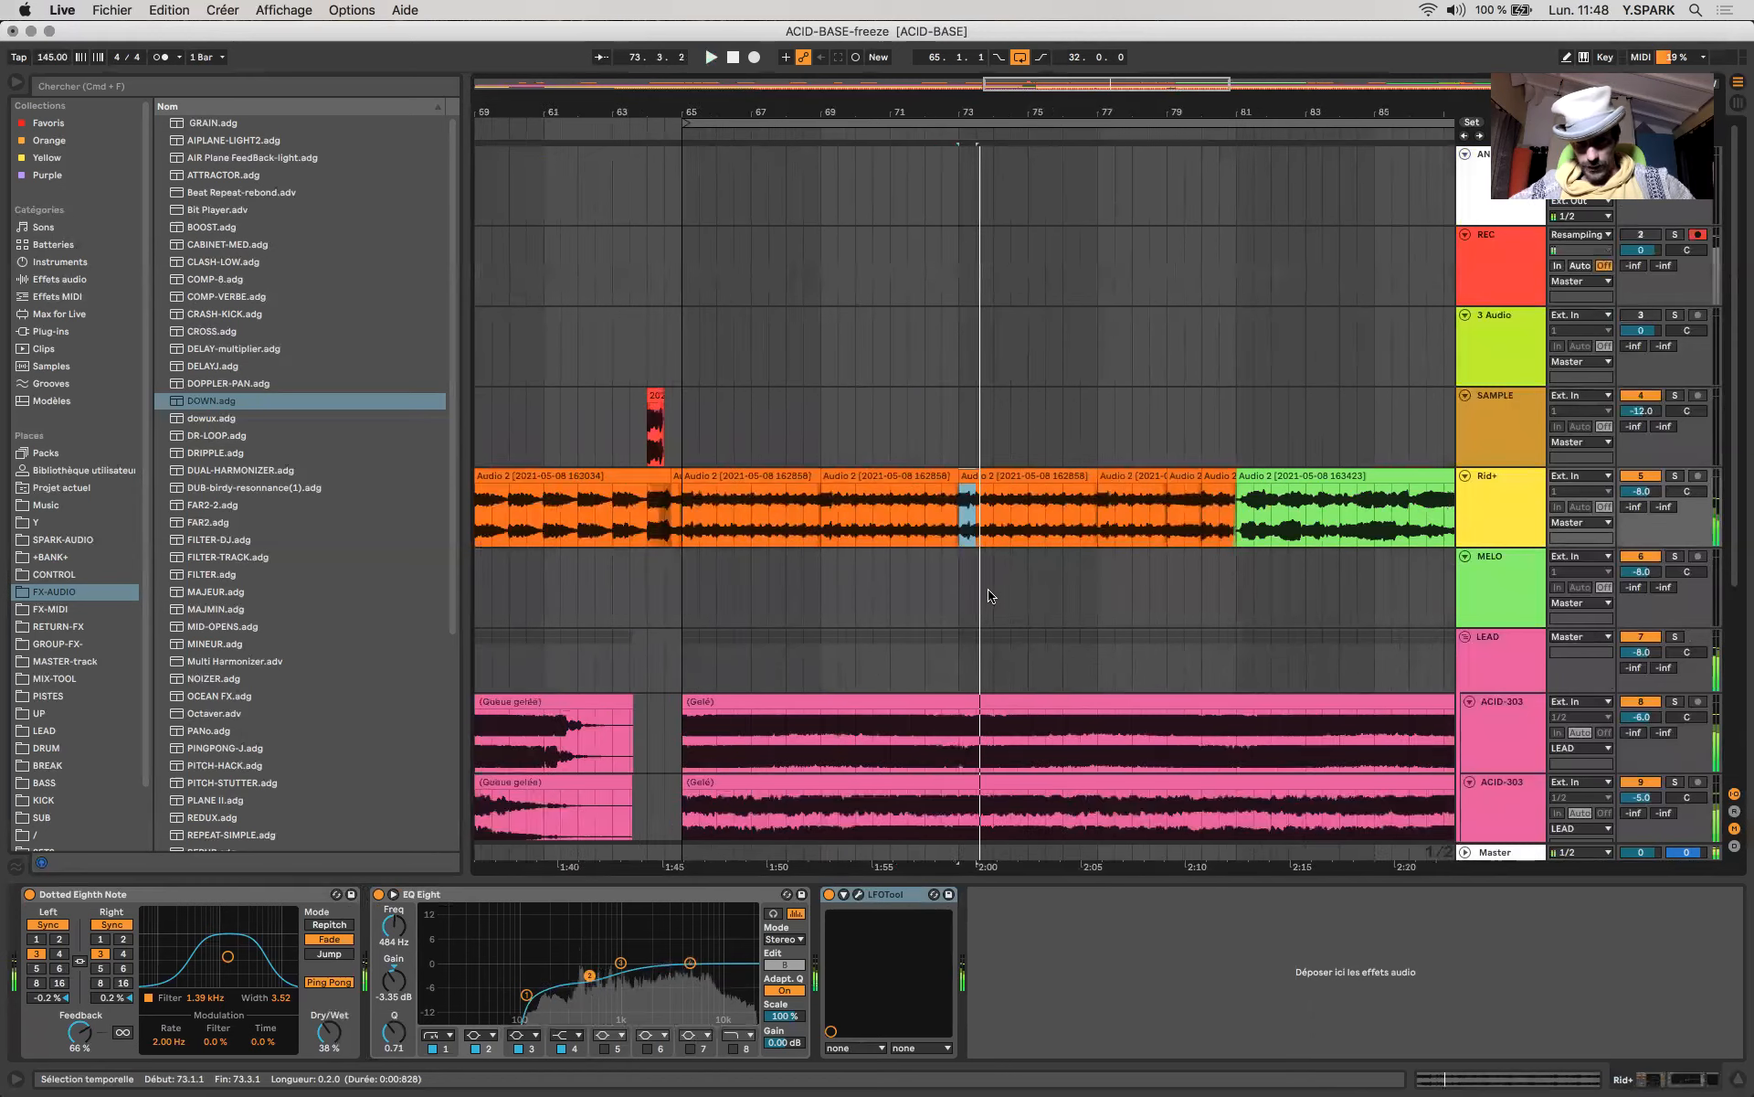
pyautogui.press('space')
# Listen to the arrangement from bar 69 and again from bar 65.
pyautogui.moveTo(913, 535); pyautogui.dragTo(923, 535)
pyautogui.press('space')
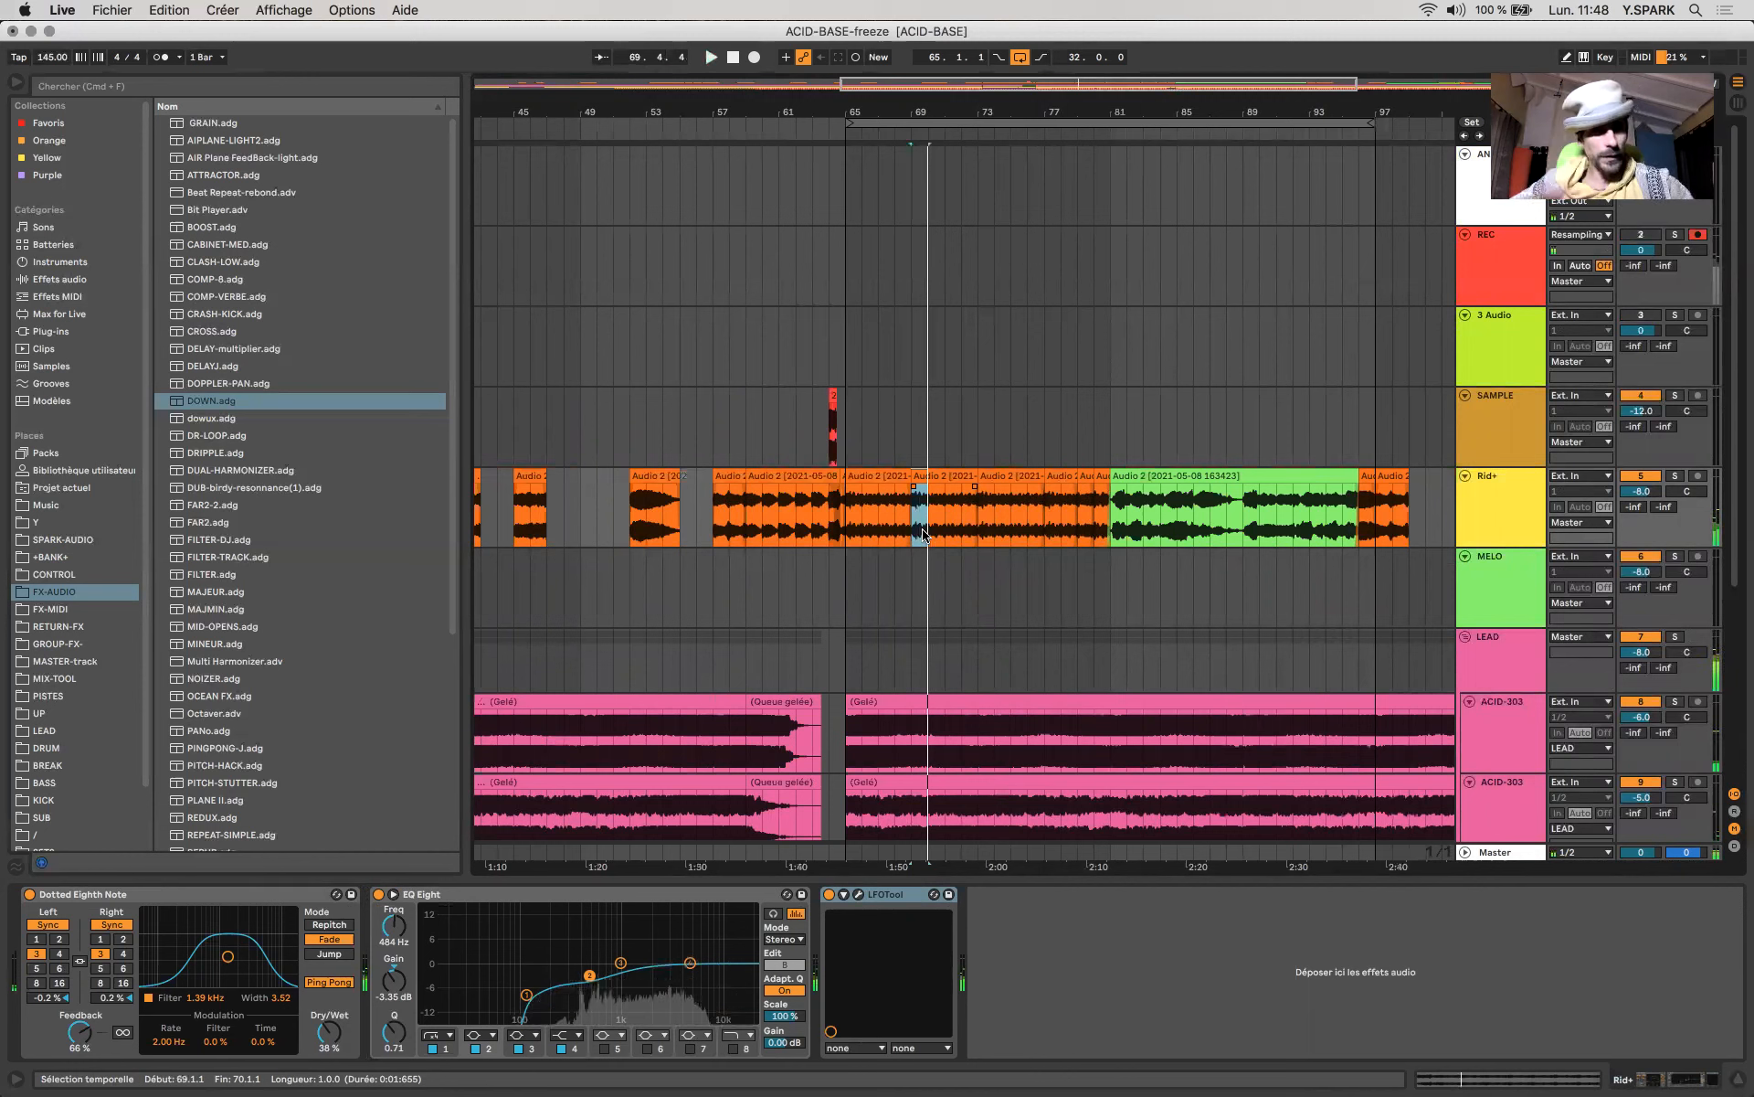
pyautogui.click(846, 509)
pyautogui.press('space')
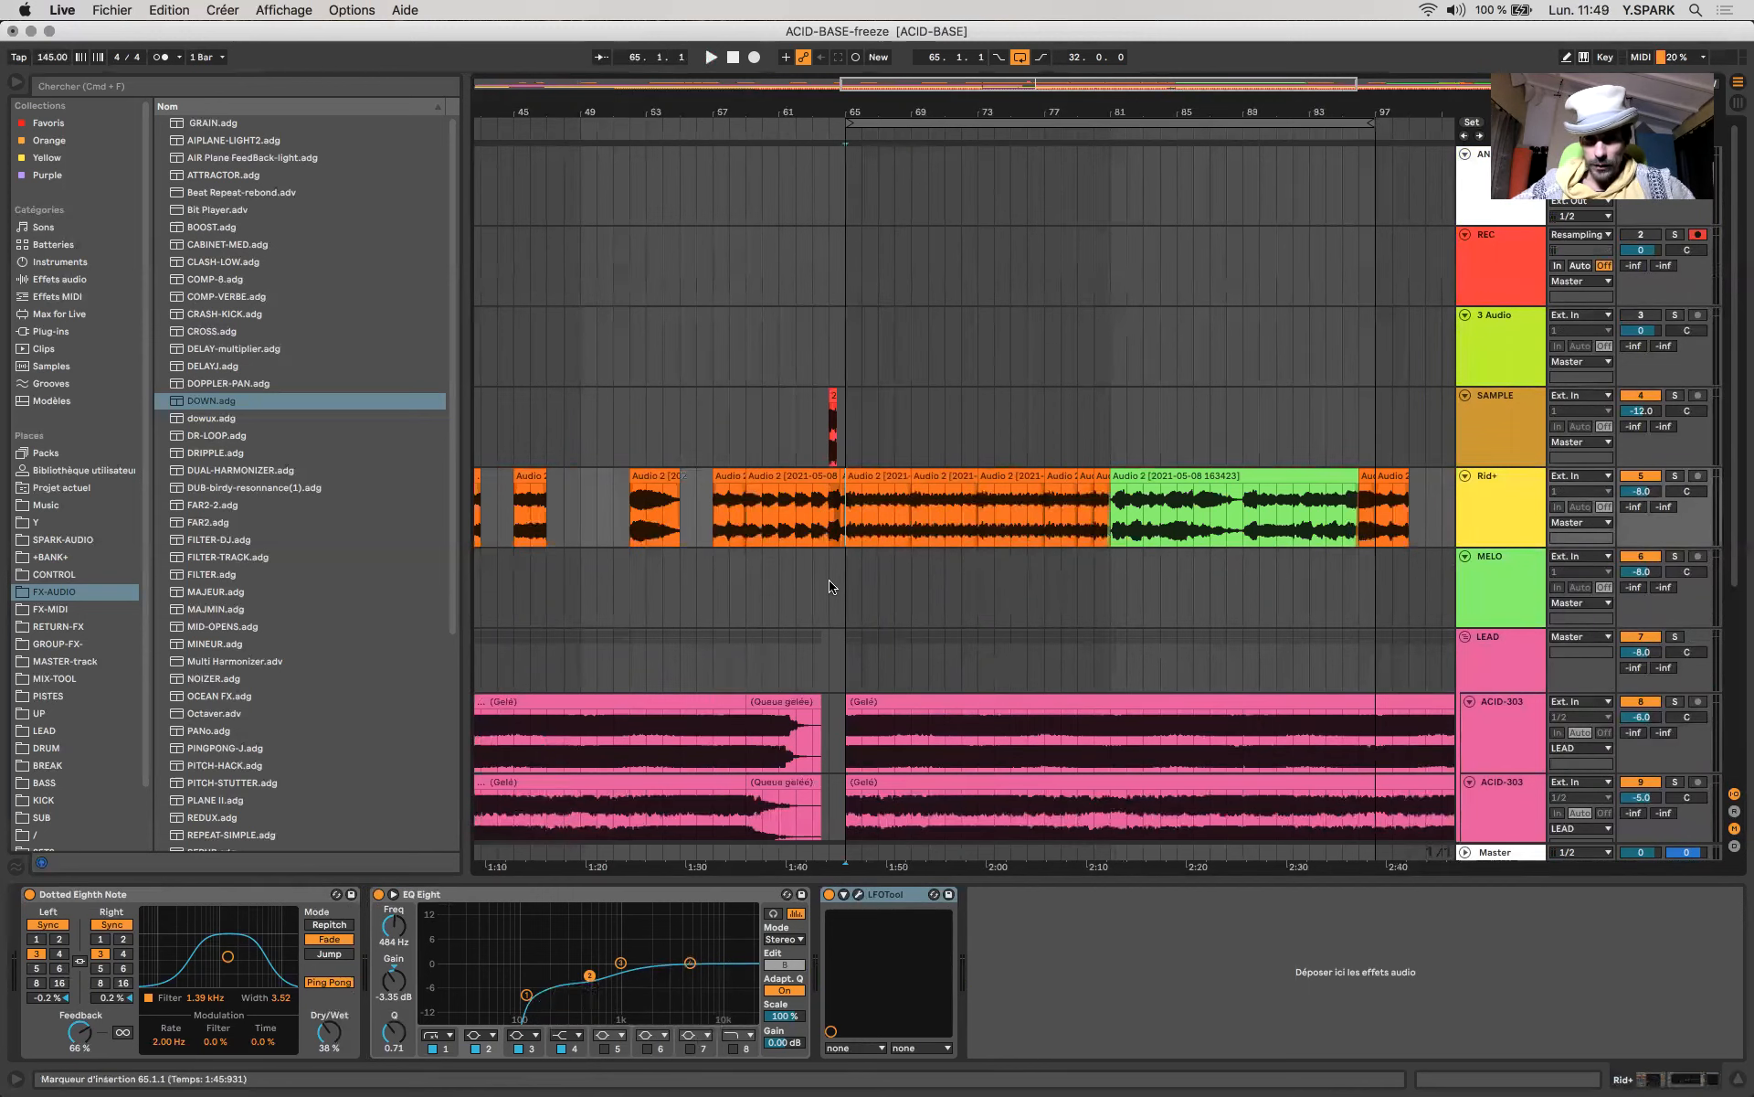
# Solo the Rid+ track and select bar 83 inside its green clip.
pyautogui.hscroll(4, 832, 587)
pyautogui.scroll(-2, 832, 586)
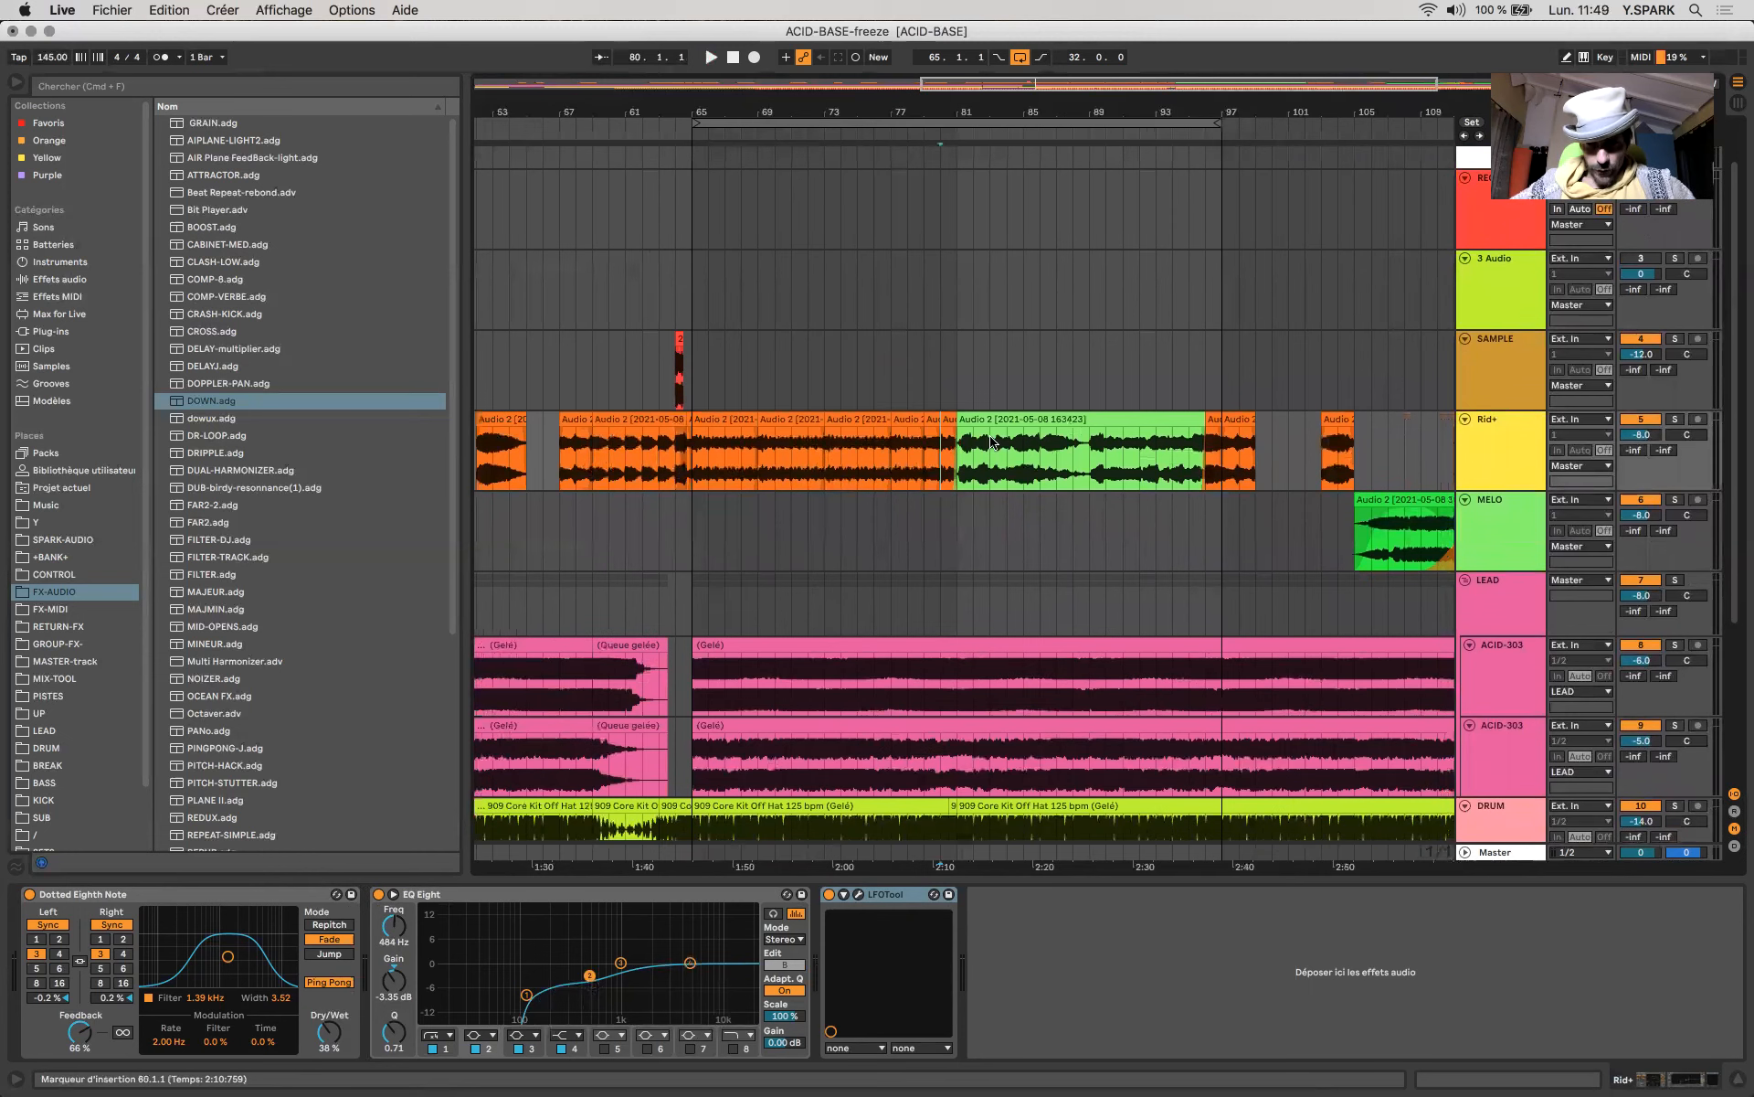
pyautogui.click(997, 417)
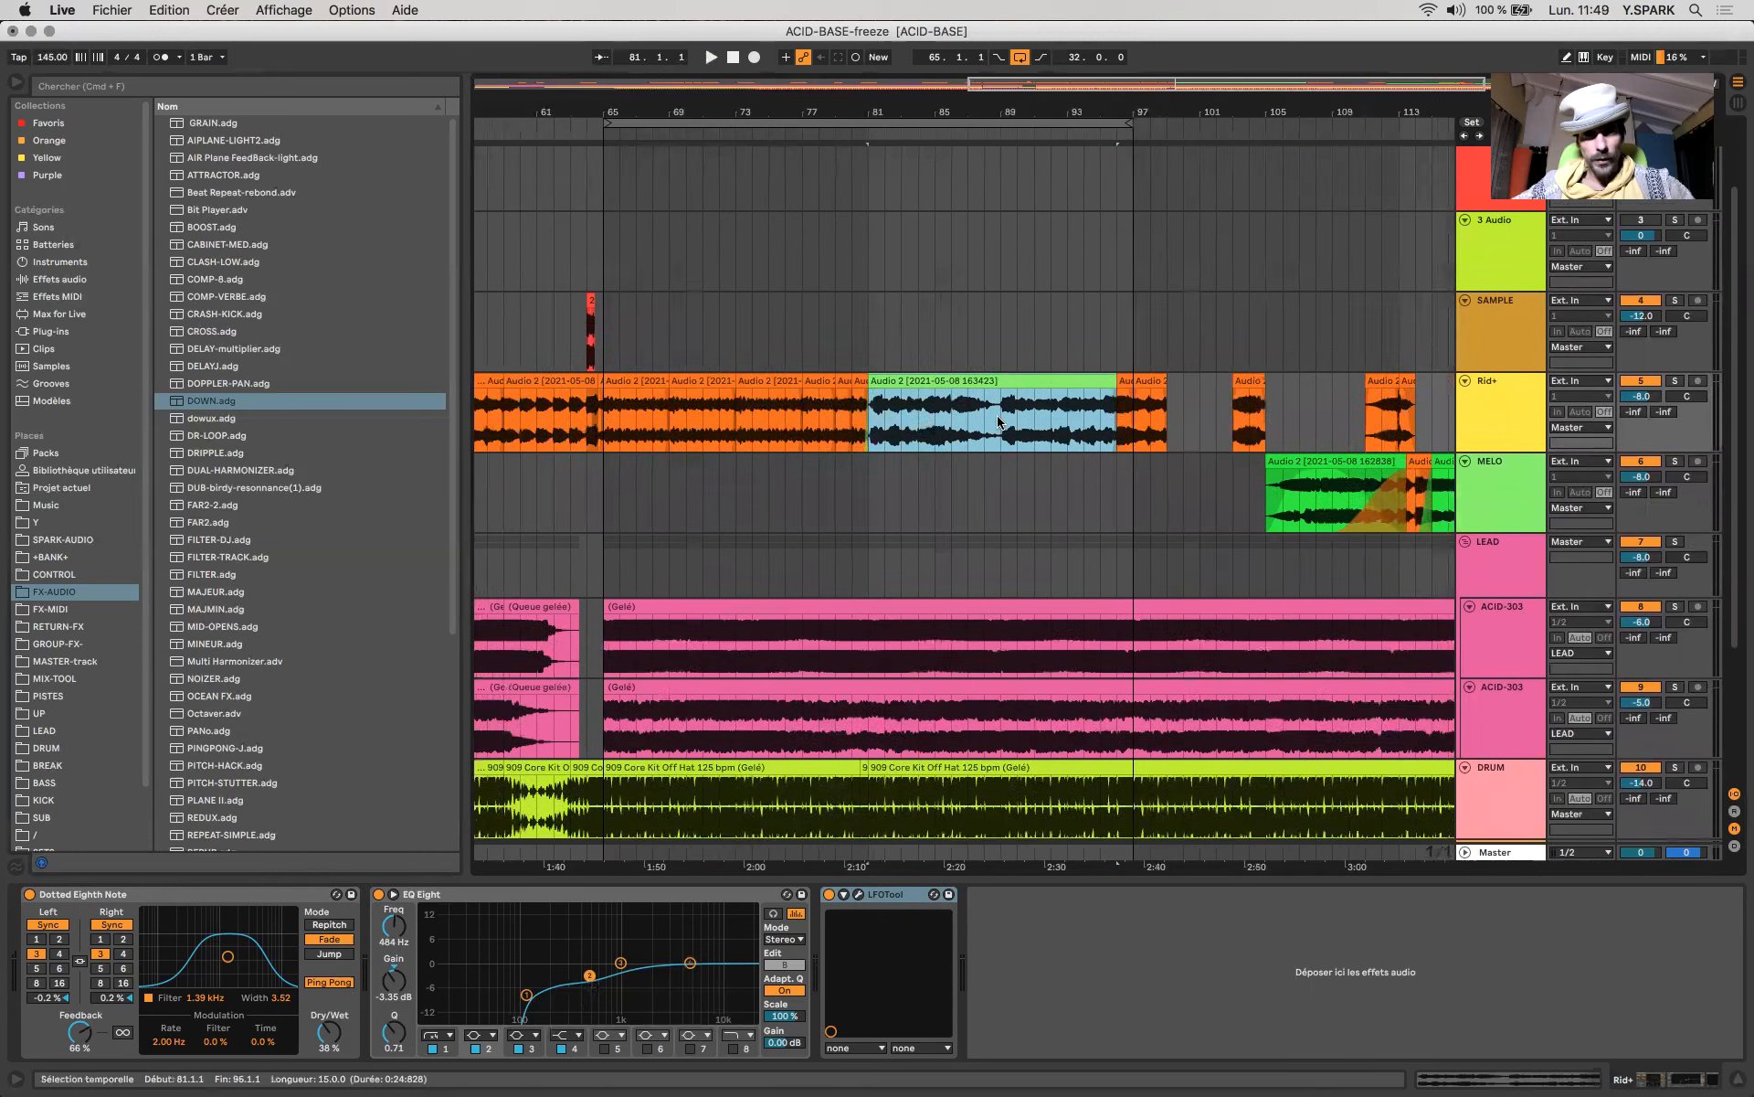
pyautogui.hscroll(3, 994, 402)
pyautogui.scroll(-2, 994, 402)
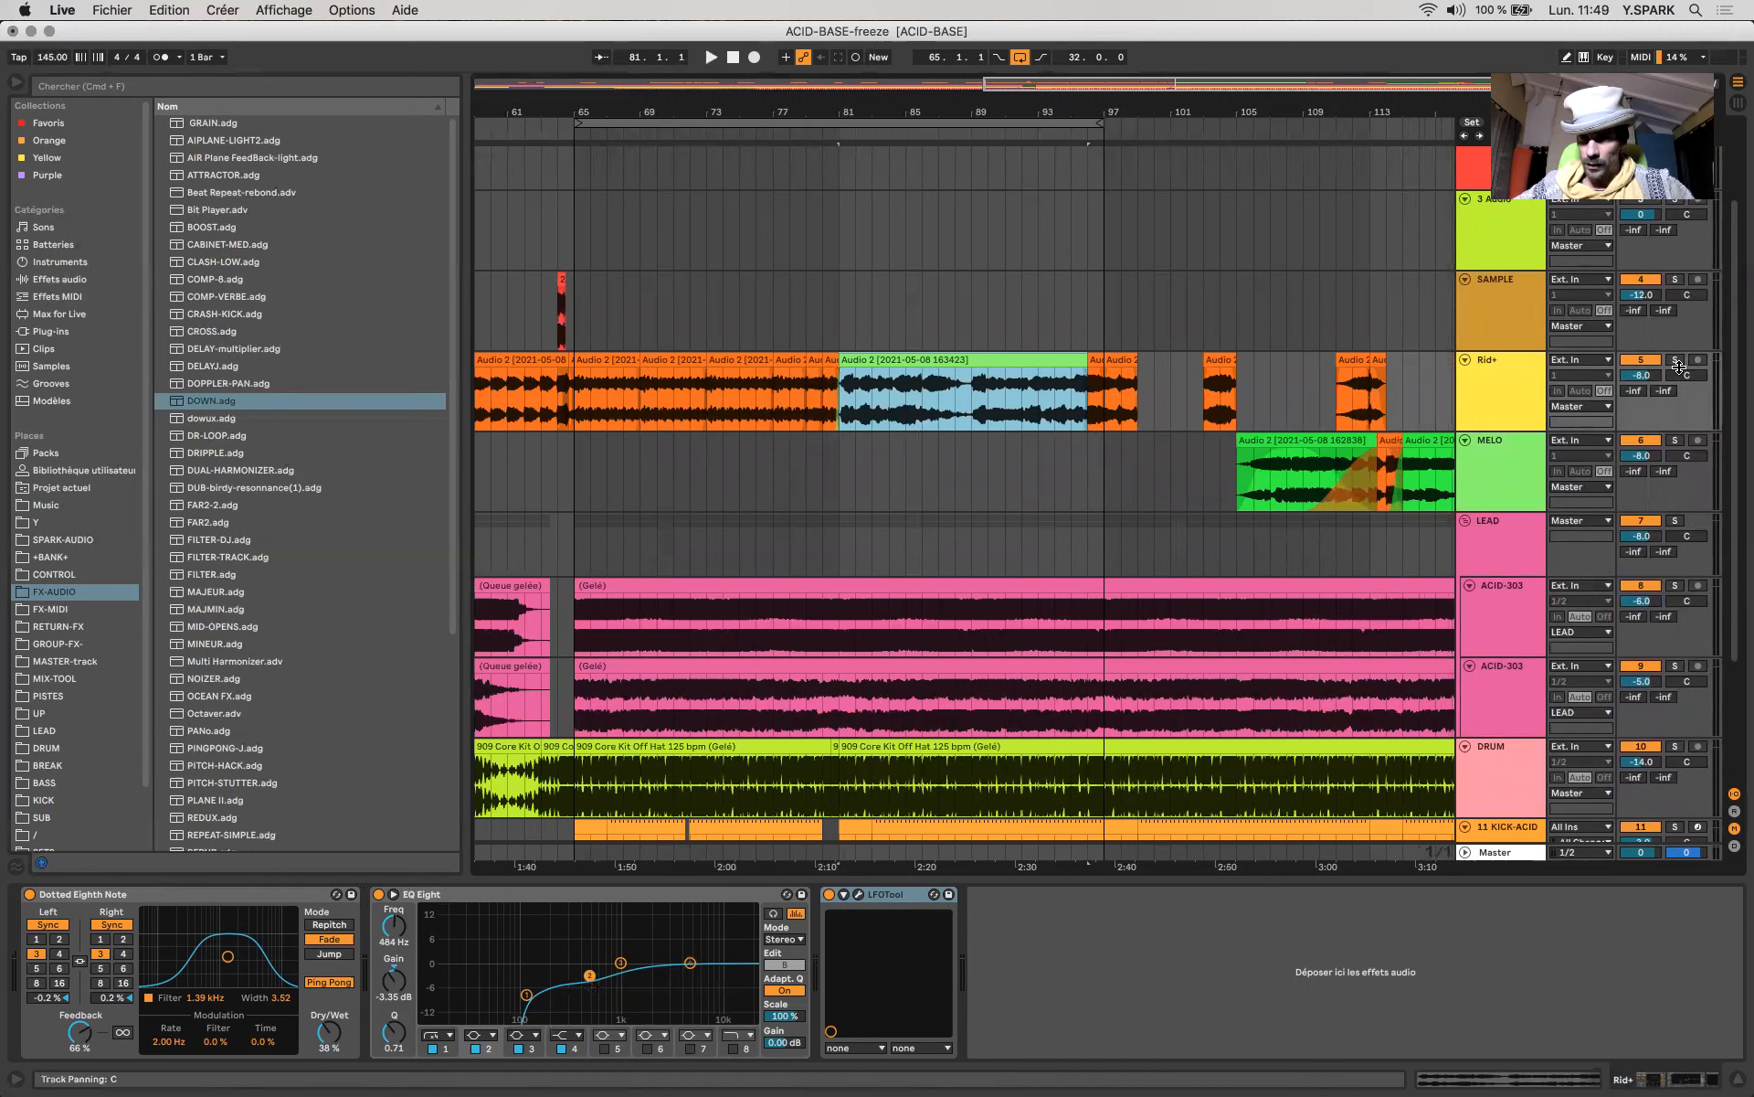
pyautogui.click(1675, 361)
pyautogui.moveTo(869, 393); pyautogui.dragTo(887, 395)
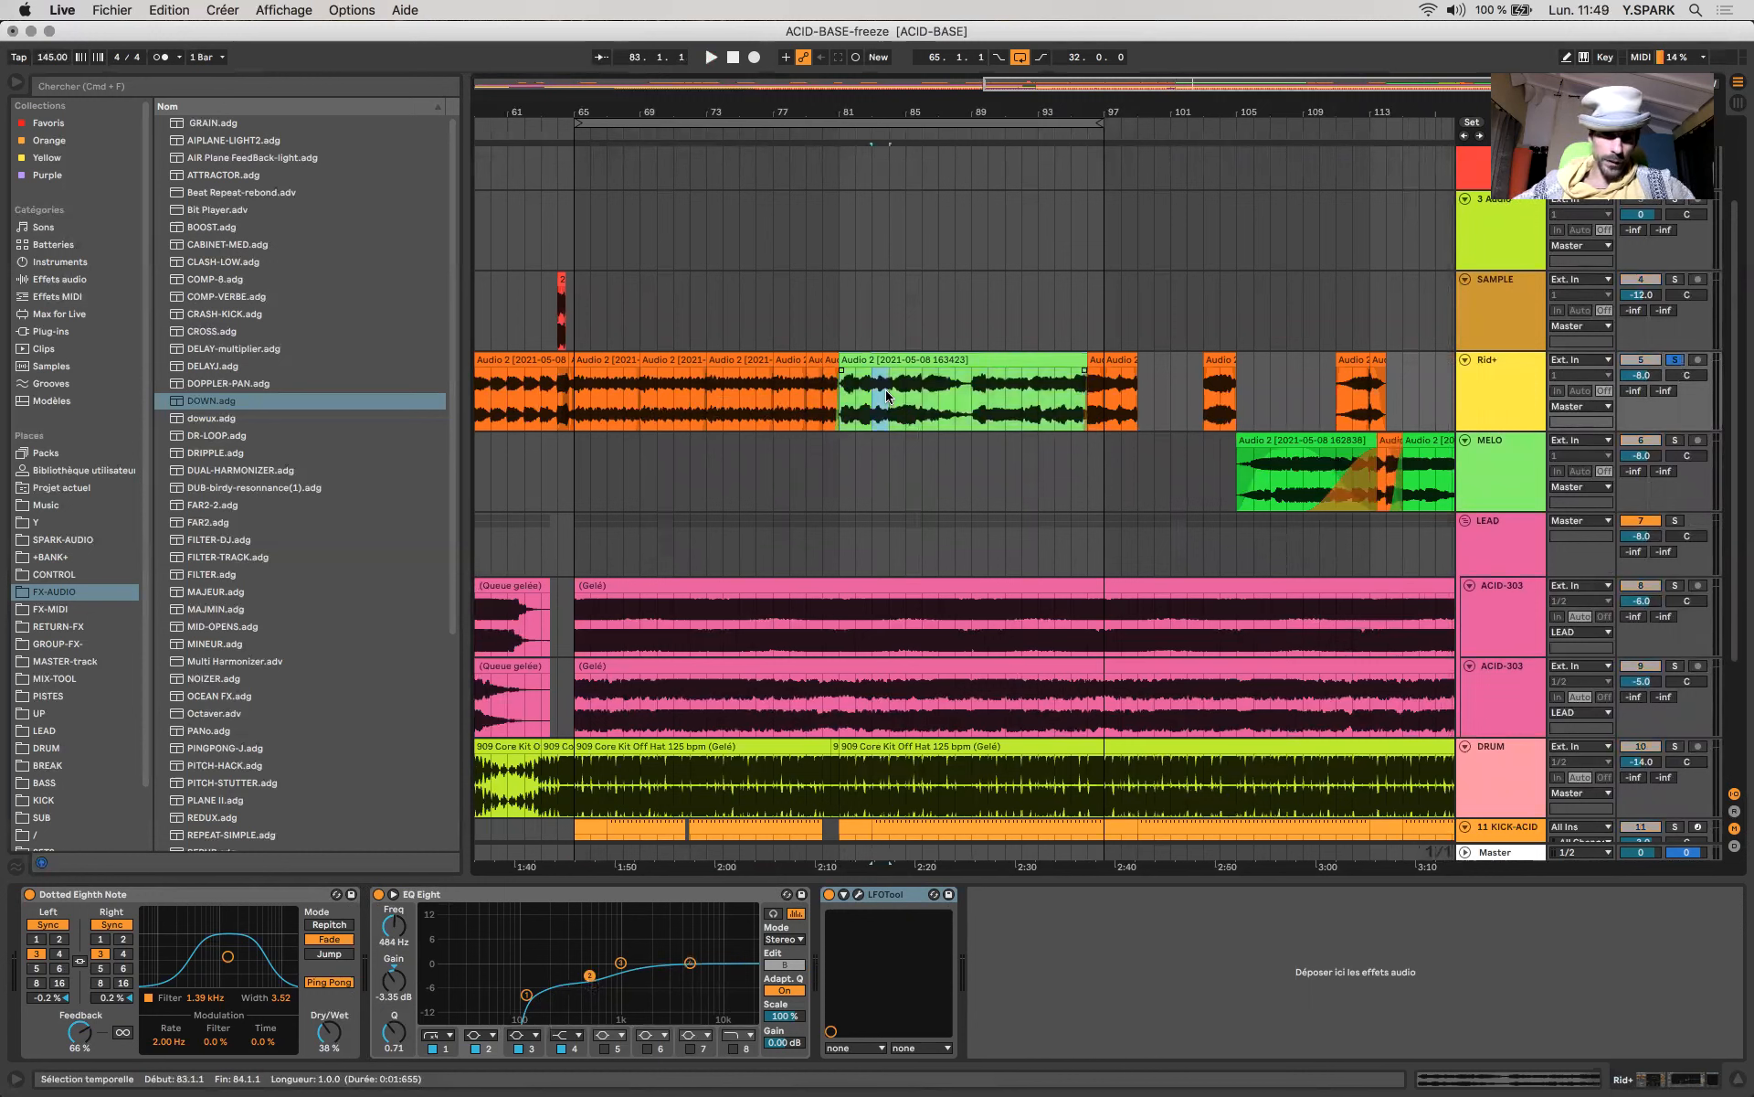
# Audition the soloed Rid+ track's green clip from bar 83, bar 90 and near its end.
pyautogui.press('space')
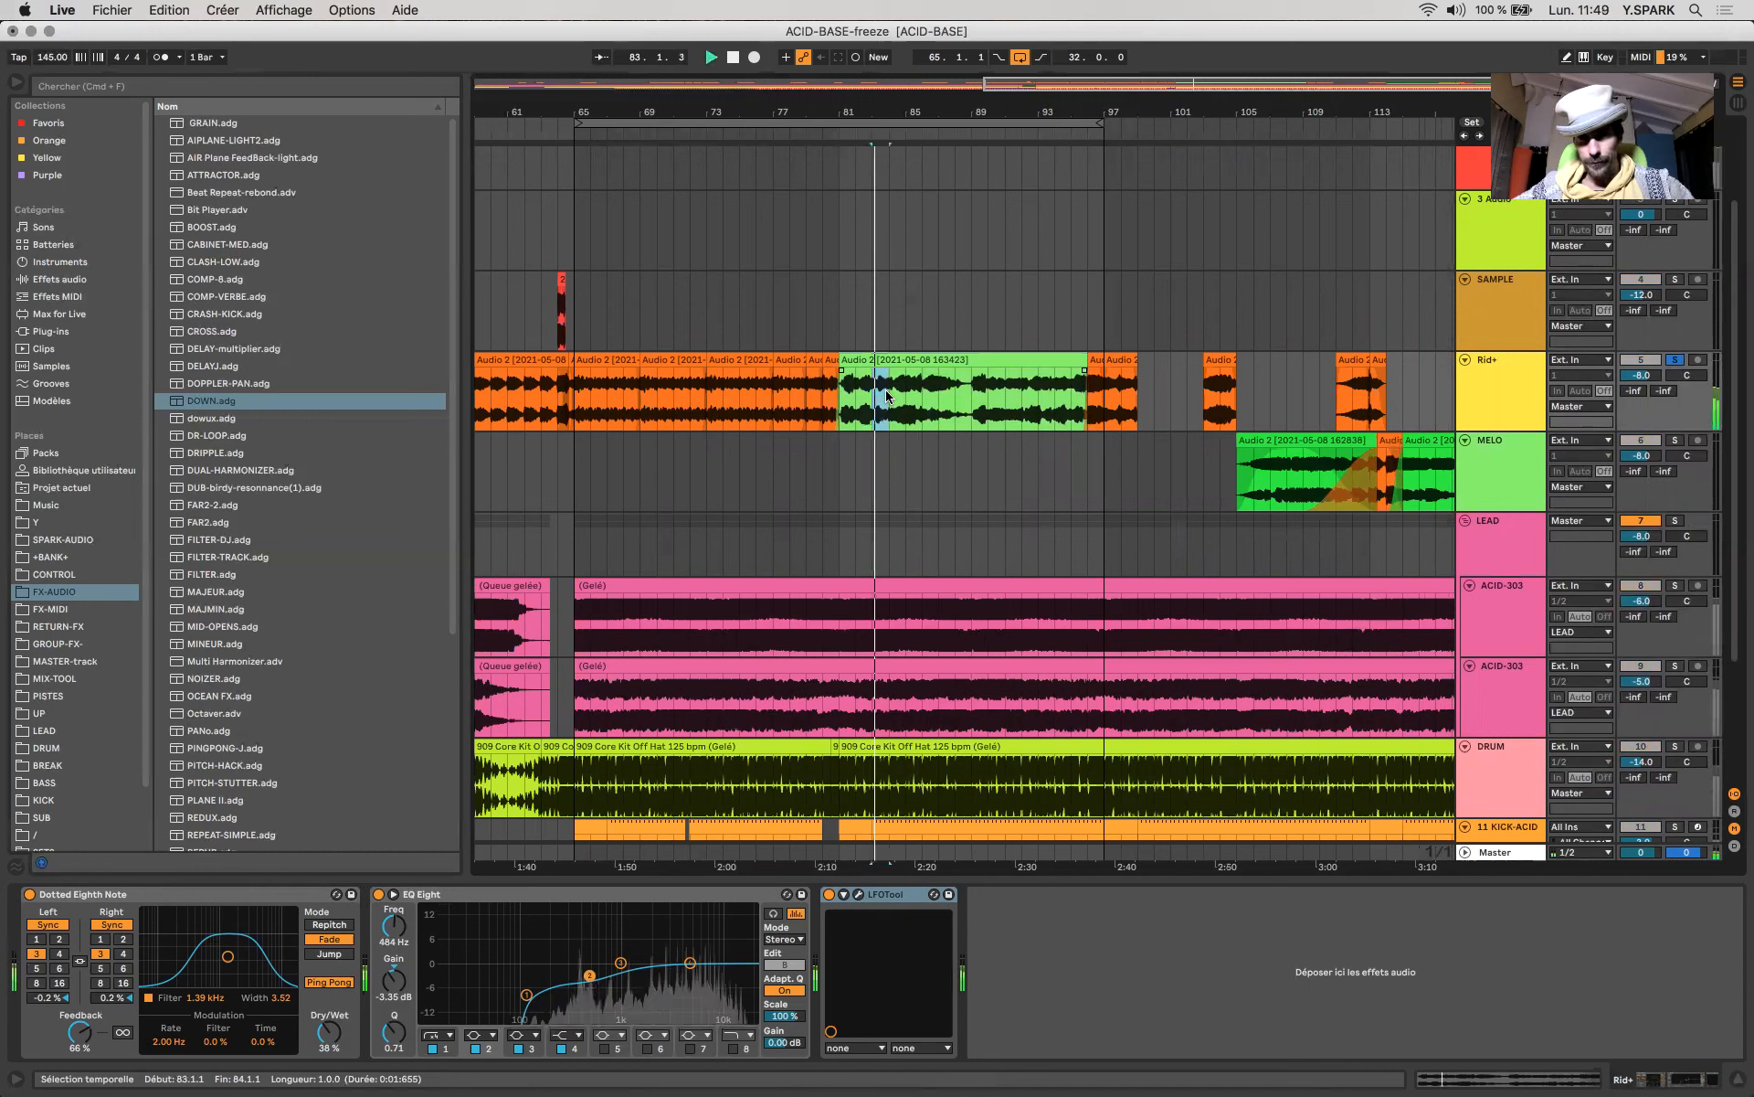
pyautogui.click(991, 403)
pyautogui.press('space')
pyautogui.press('space')
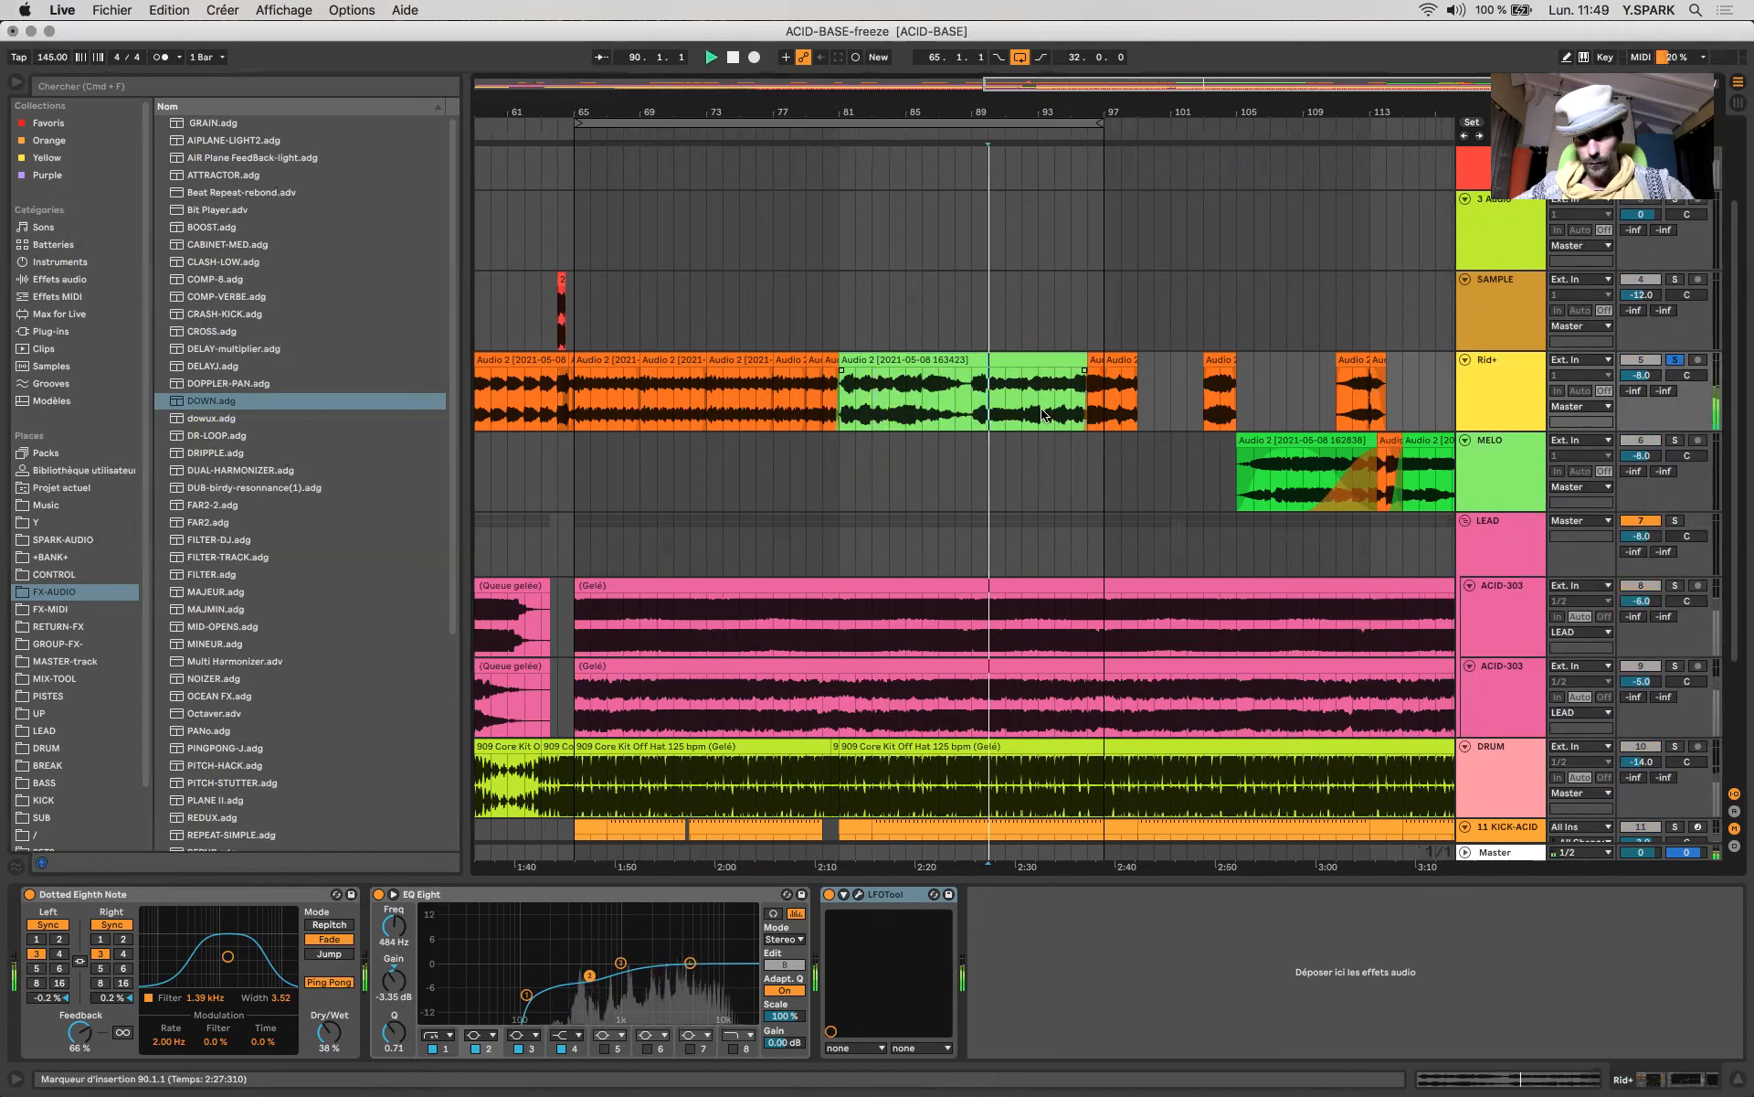
pyautogui.click(1054, 399)
pyautogui.press('space')
pyautogui.press('space')
pyautogui.press('space')
# Try the green clip at bar 81 on the MELO track, playing it soloed, and return it to Rid+.
pyautogui.moveTo(1000, 362); pyautogui.dragTo(1000, 446)
pyautogui.click(1675, 440)
pyautogui.press('space')
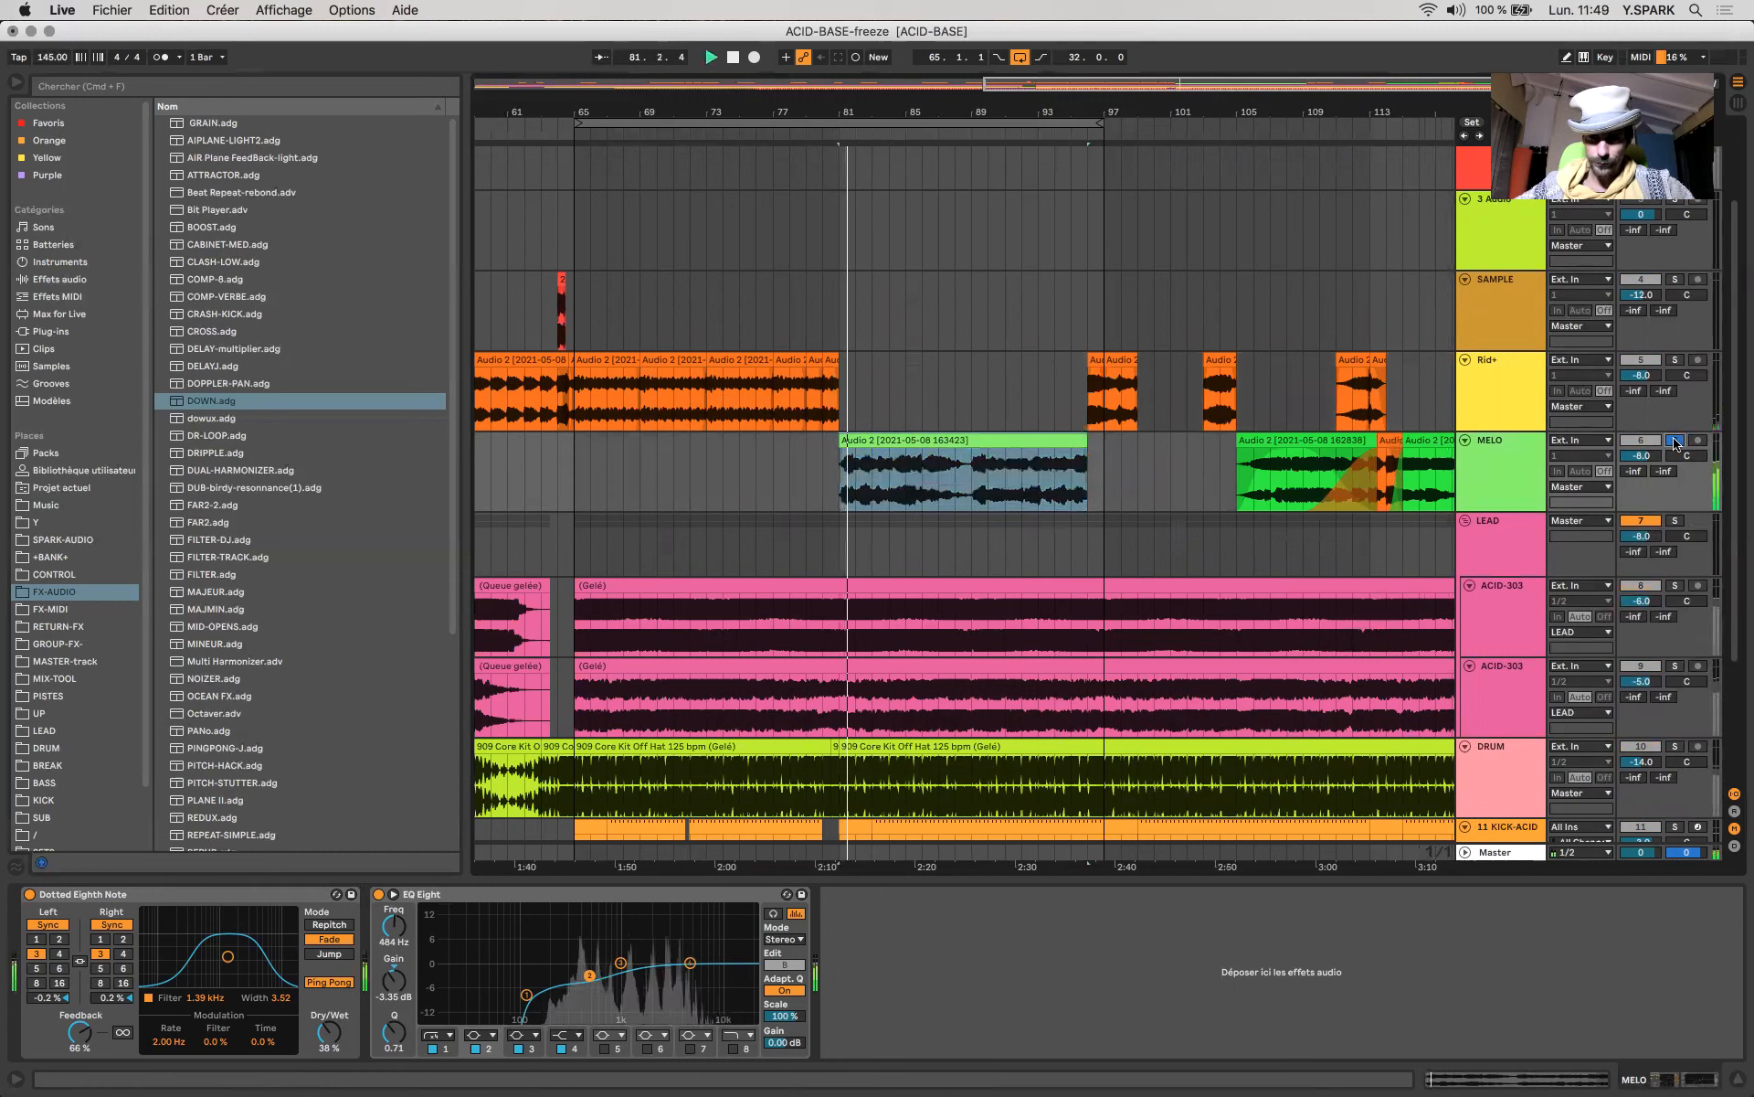
pyautogui.press('space')
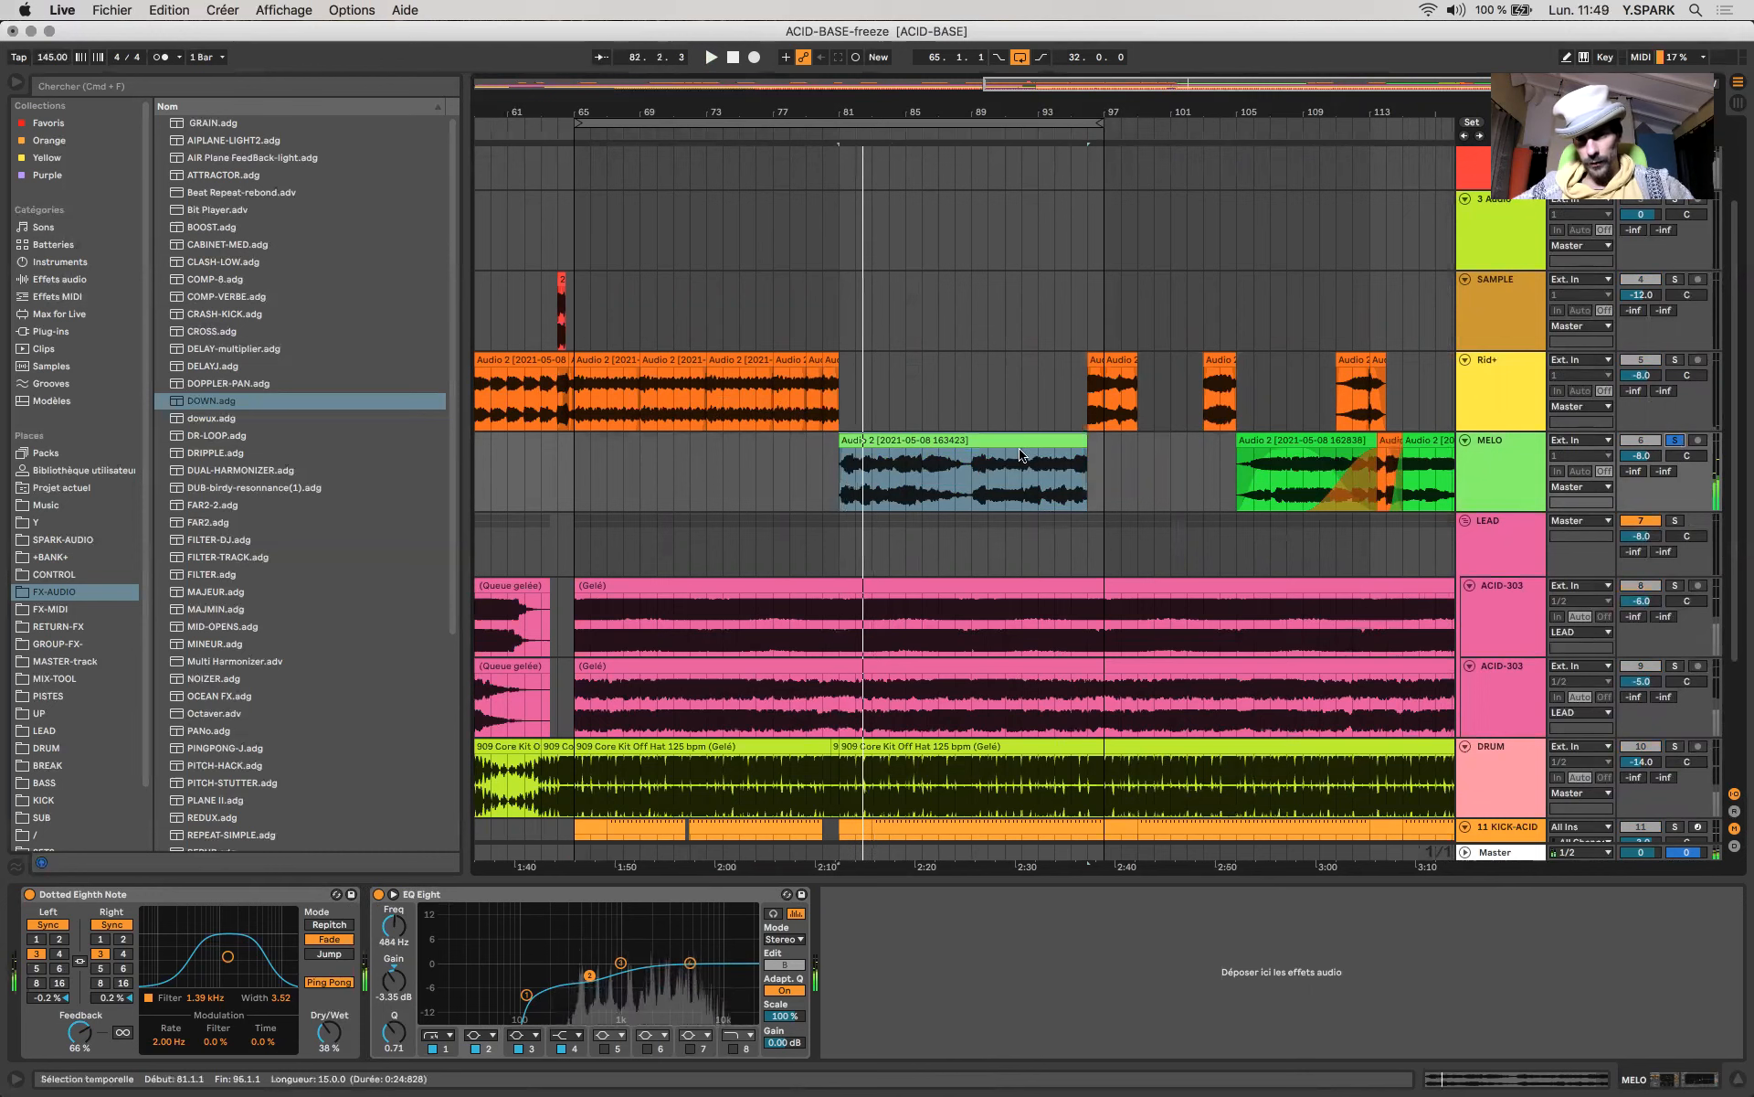
pyautogui.click(1018, 436)
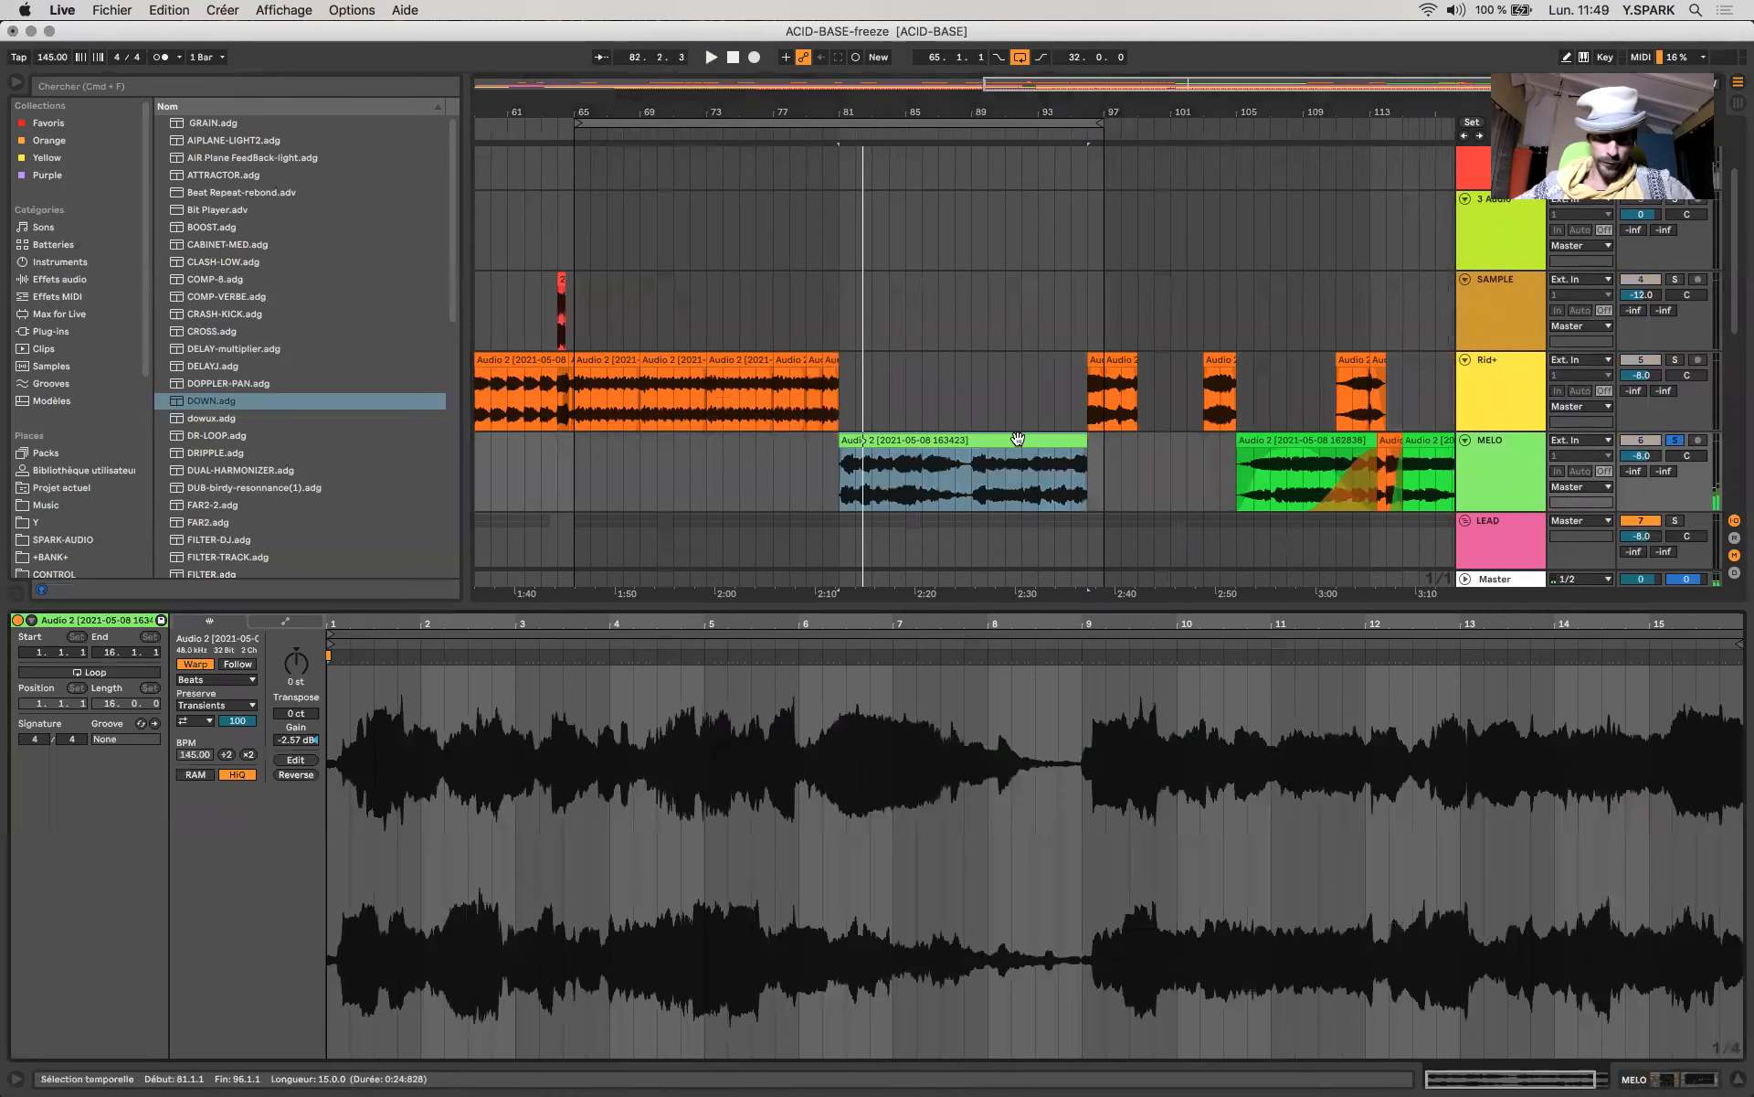
pyautogui.moveTo(1018, 437); pyautogui.dragTo(1016, 416)
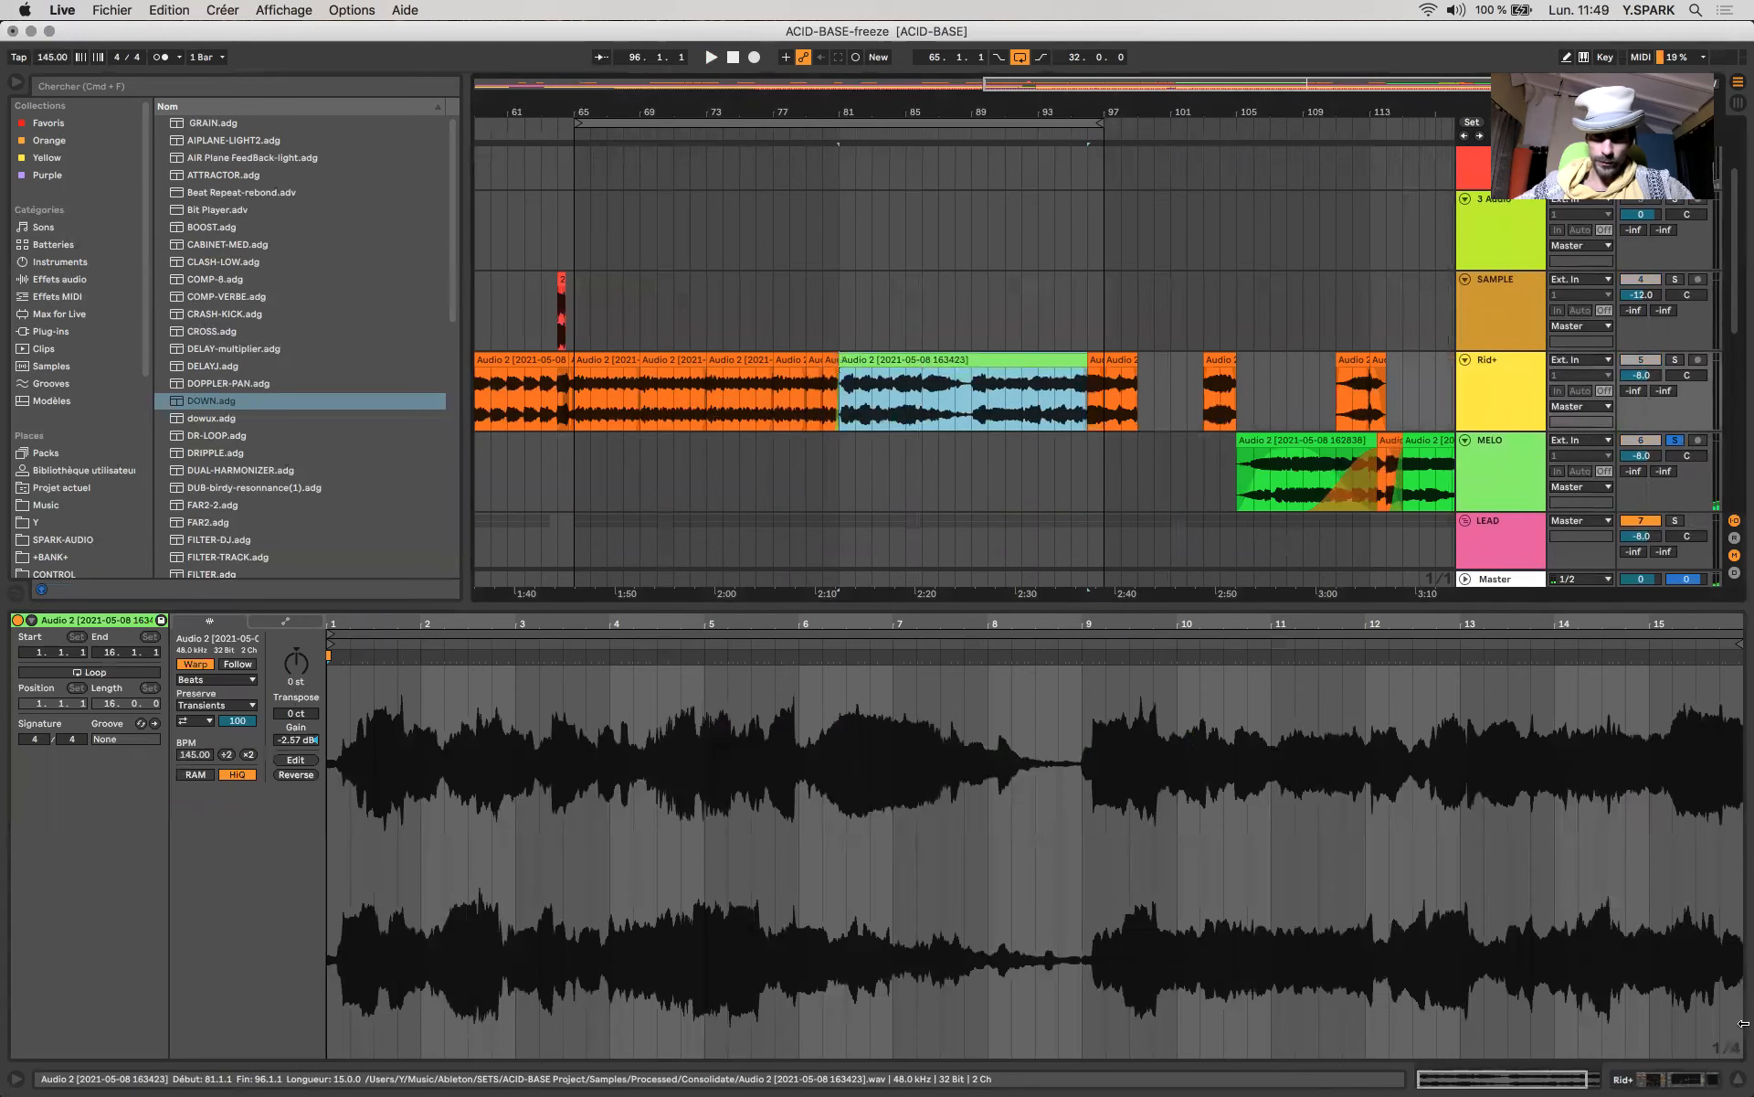
pyautogui.click(1675, 1083)
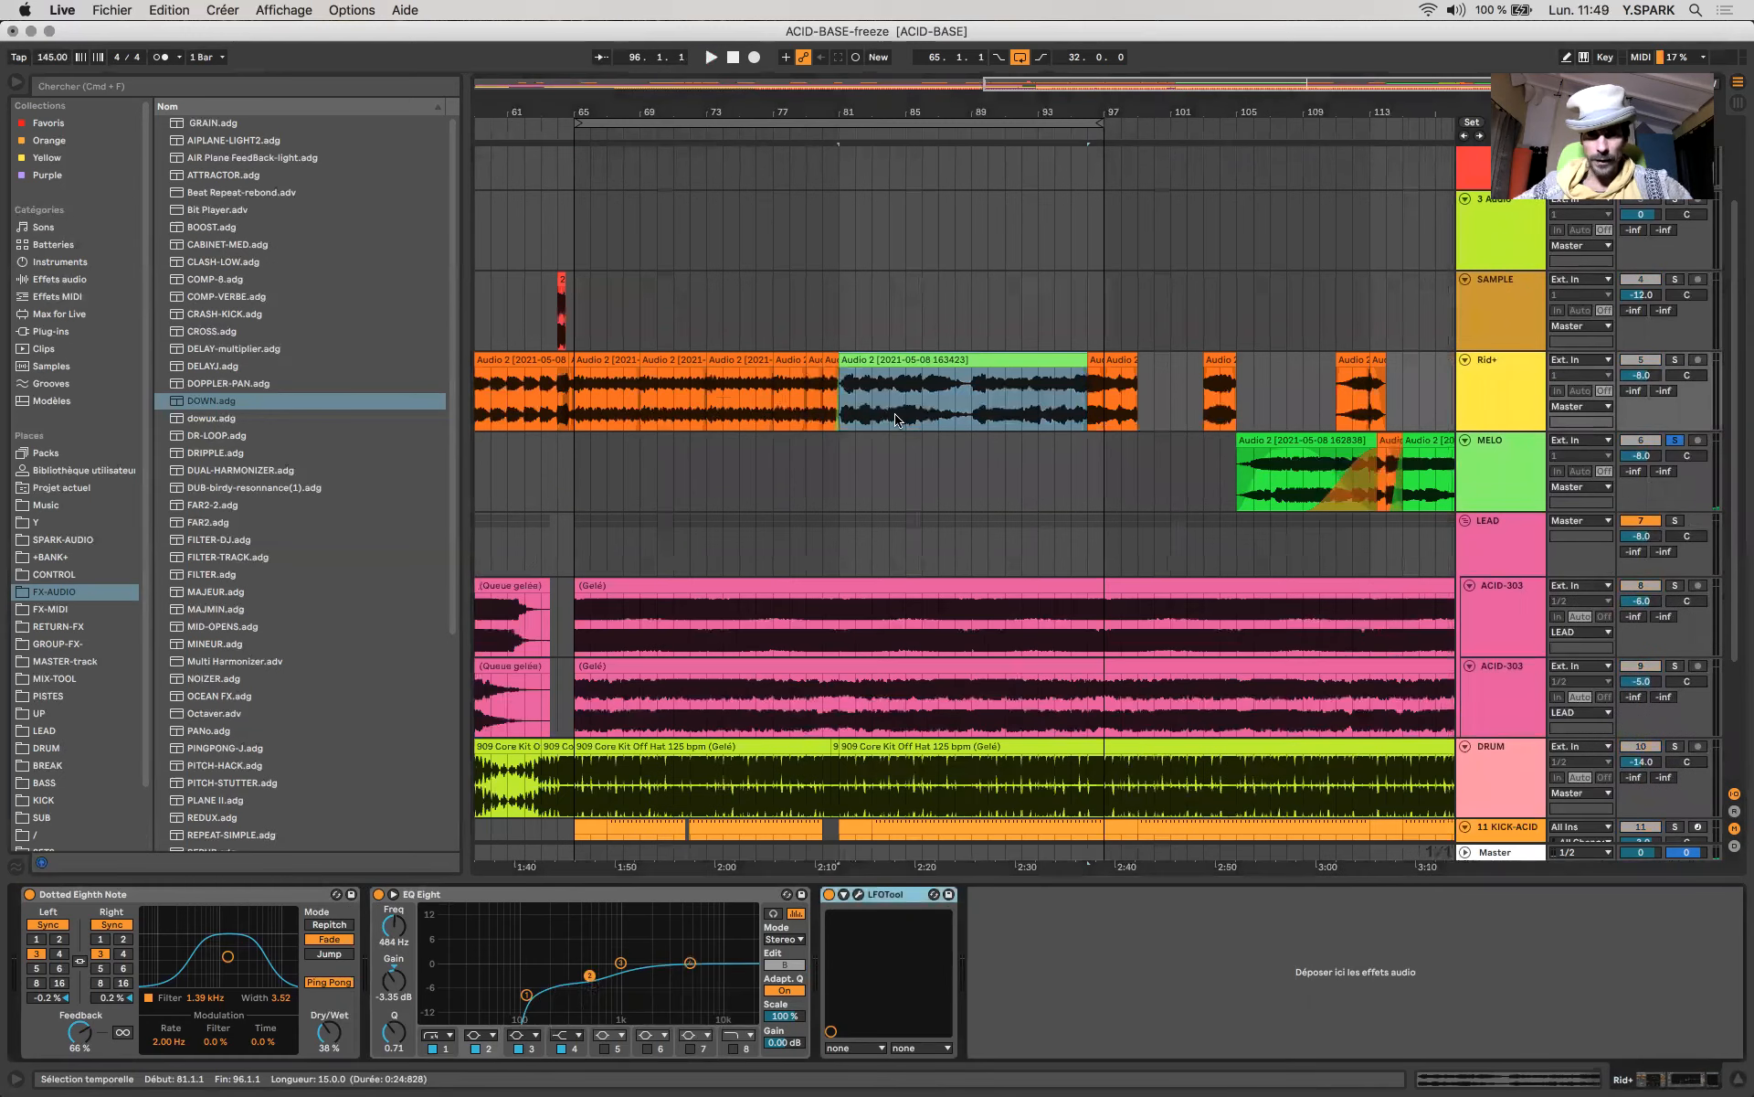
# Play the arrangement from the start of the green Rid+ clip at bar 81 and unsolo the MELO track.
pyautogui.click(884, 362)
pyautogui.moveTo(886, 365); pyautogui.dragTo(884, 408)
pyautogui.press('space')
pyautogui.click(1675, 440)
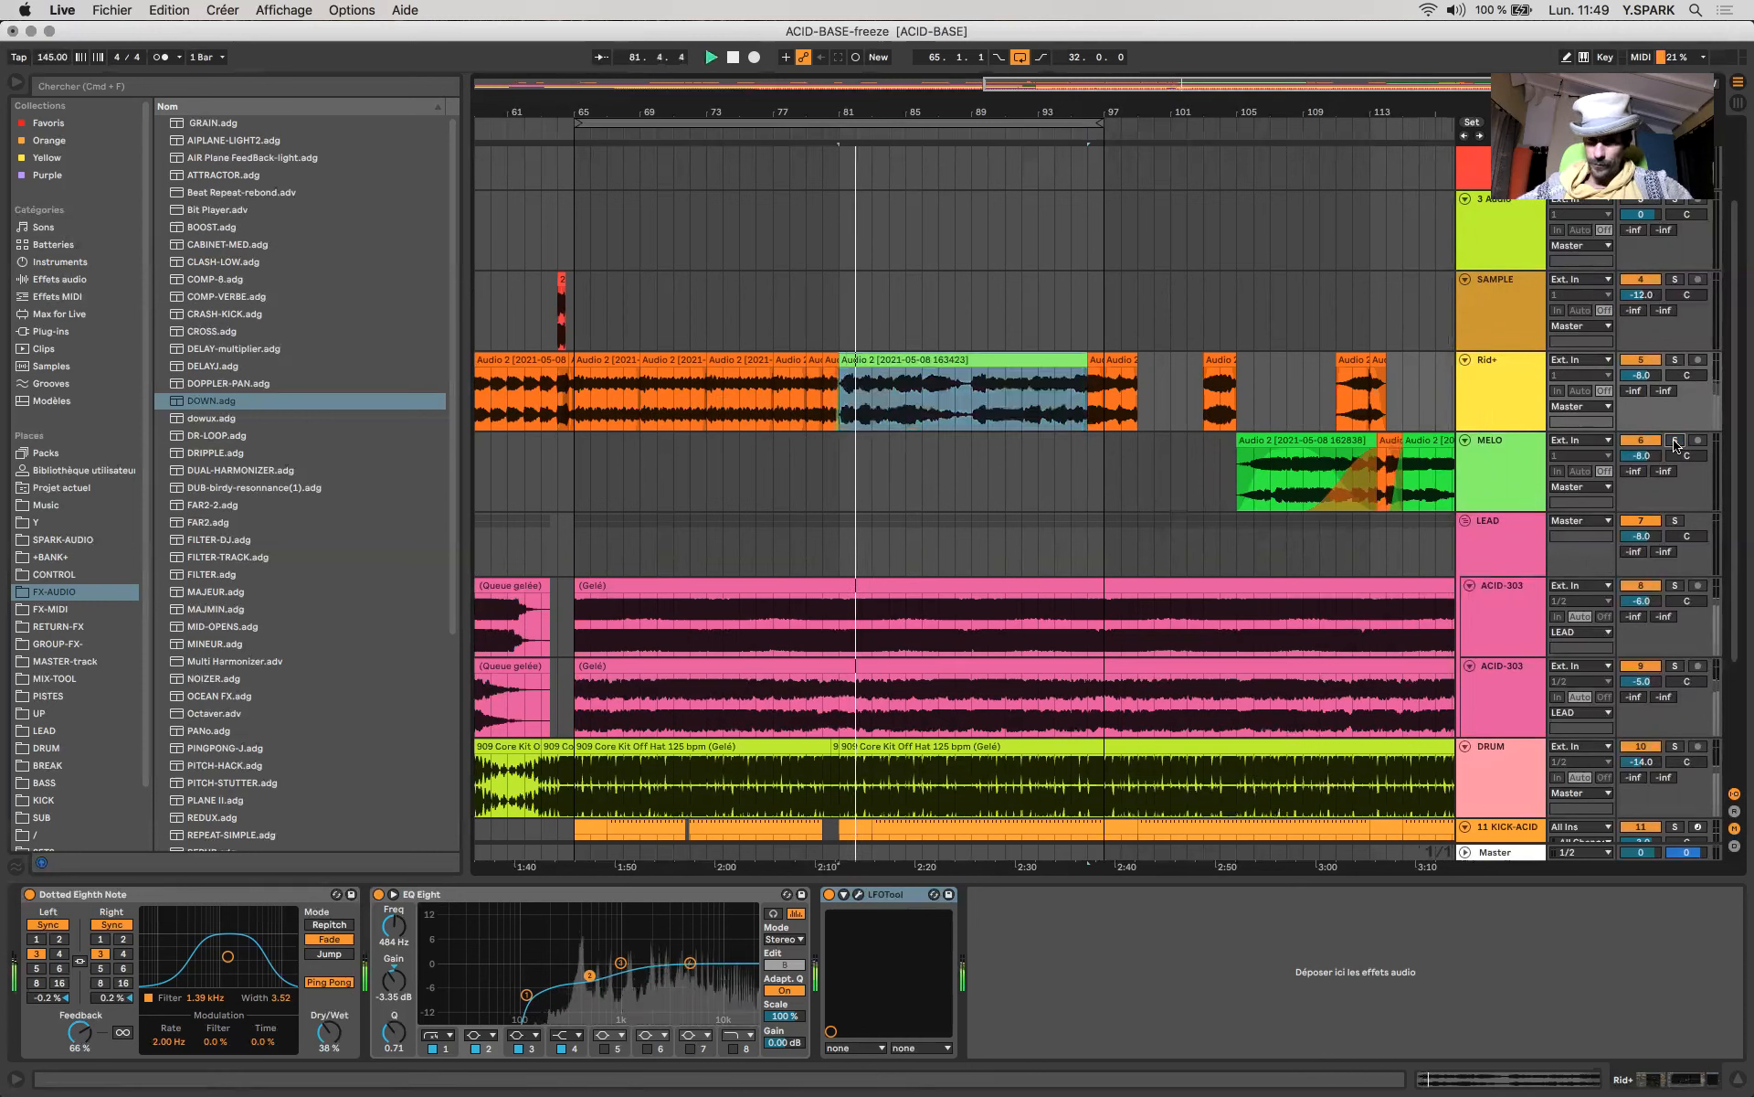
# Hide the browser, move the green Rid+ clip's section from bar 89 to 96 onto the MELO track, and stop playback.
pyautogui.press('-')
pyautogui.press('-')
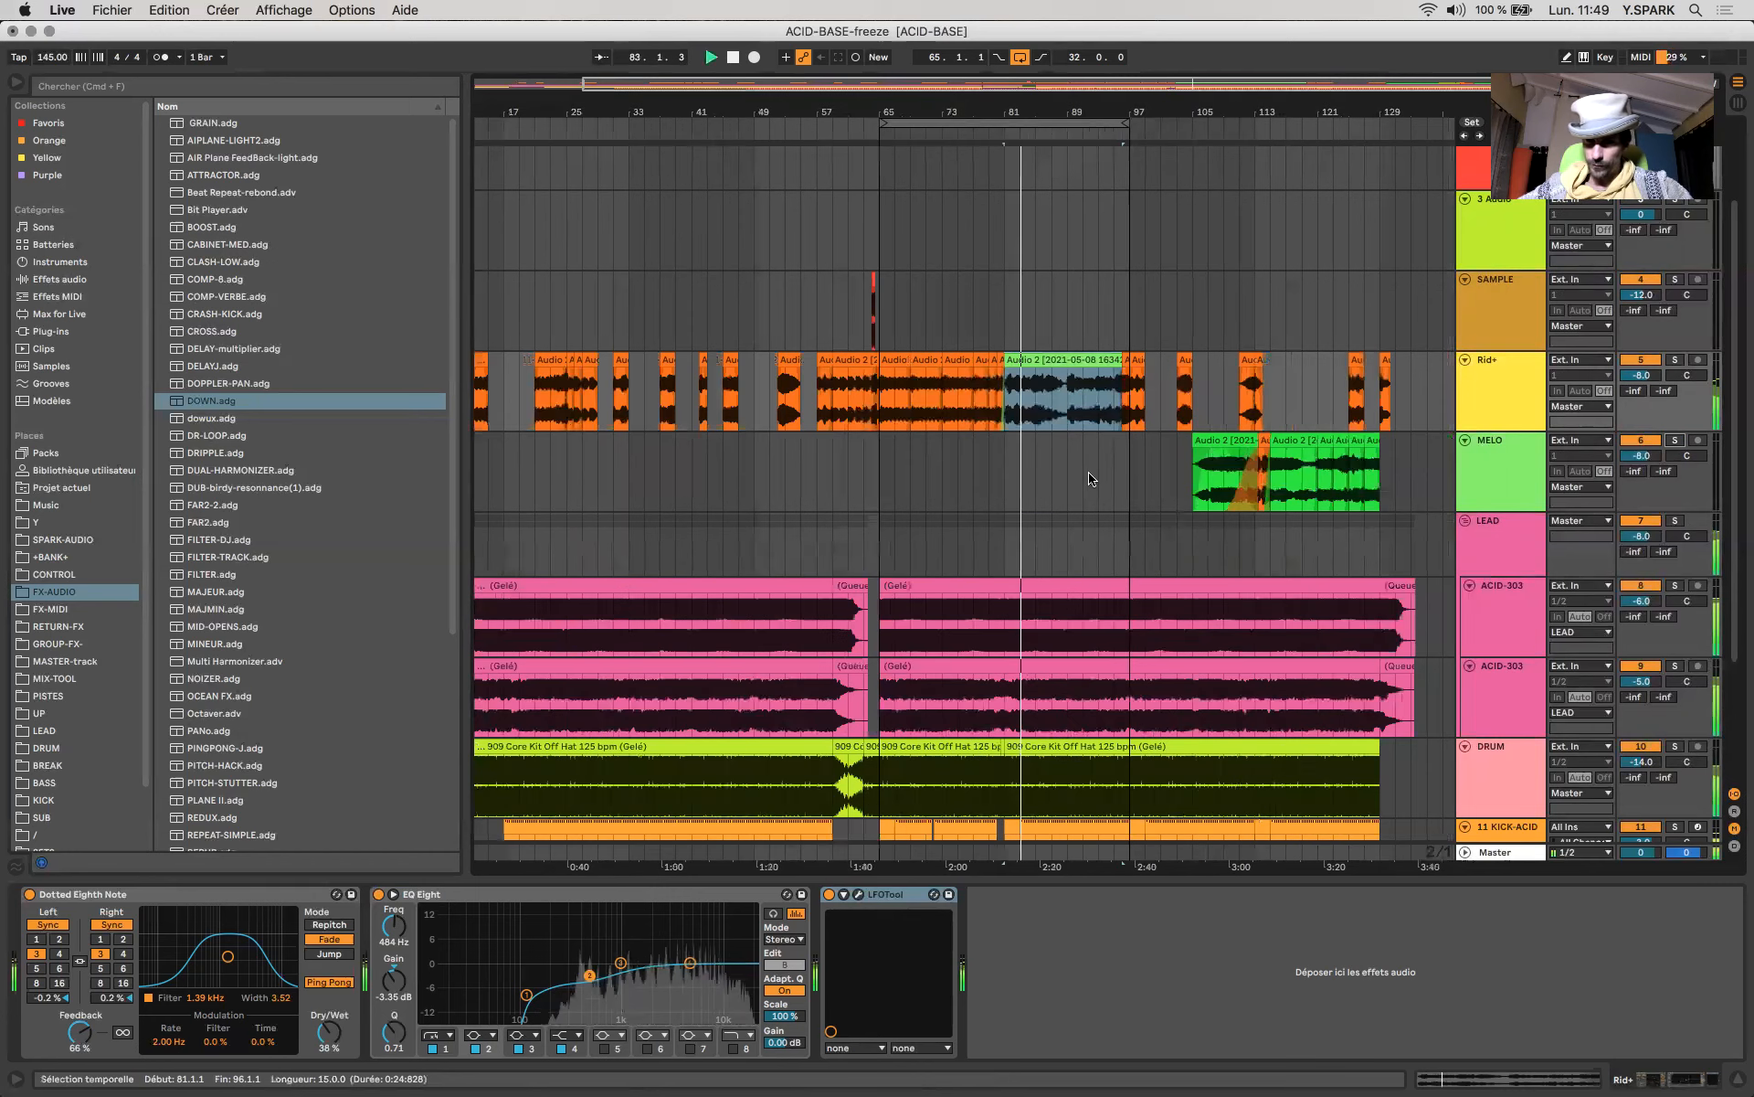
pyautogui.press('+')
pyautogui.press('+')
pyautogui.press('+')
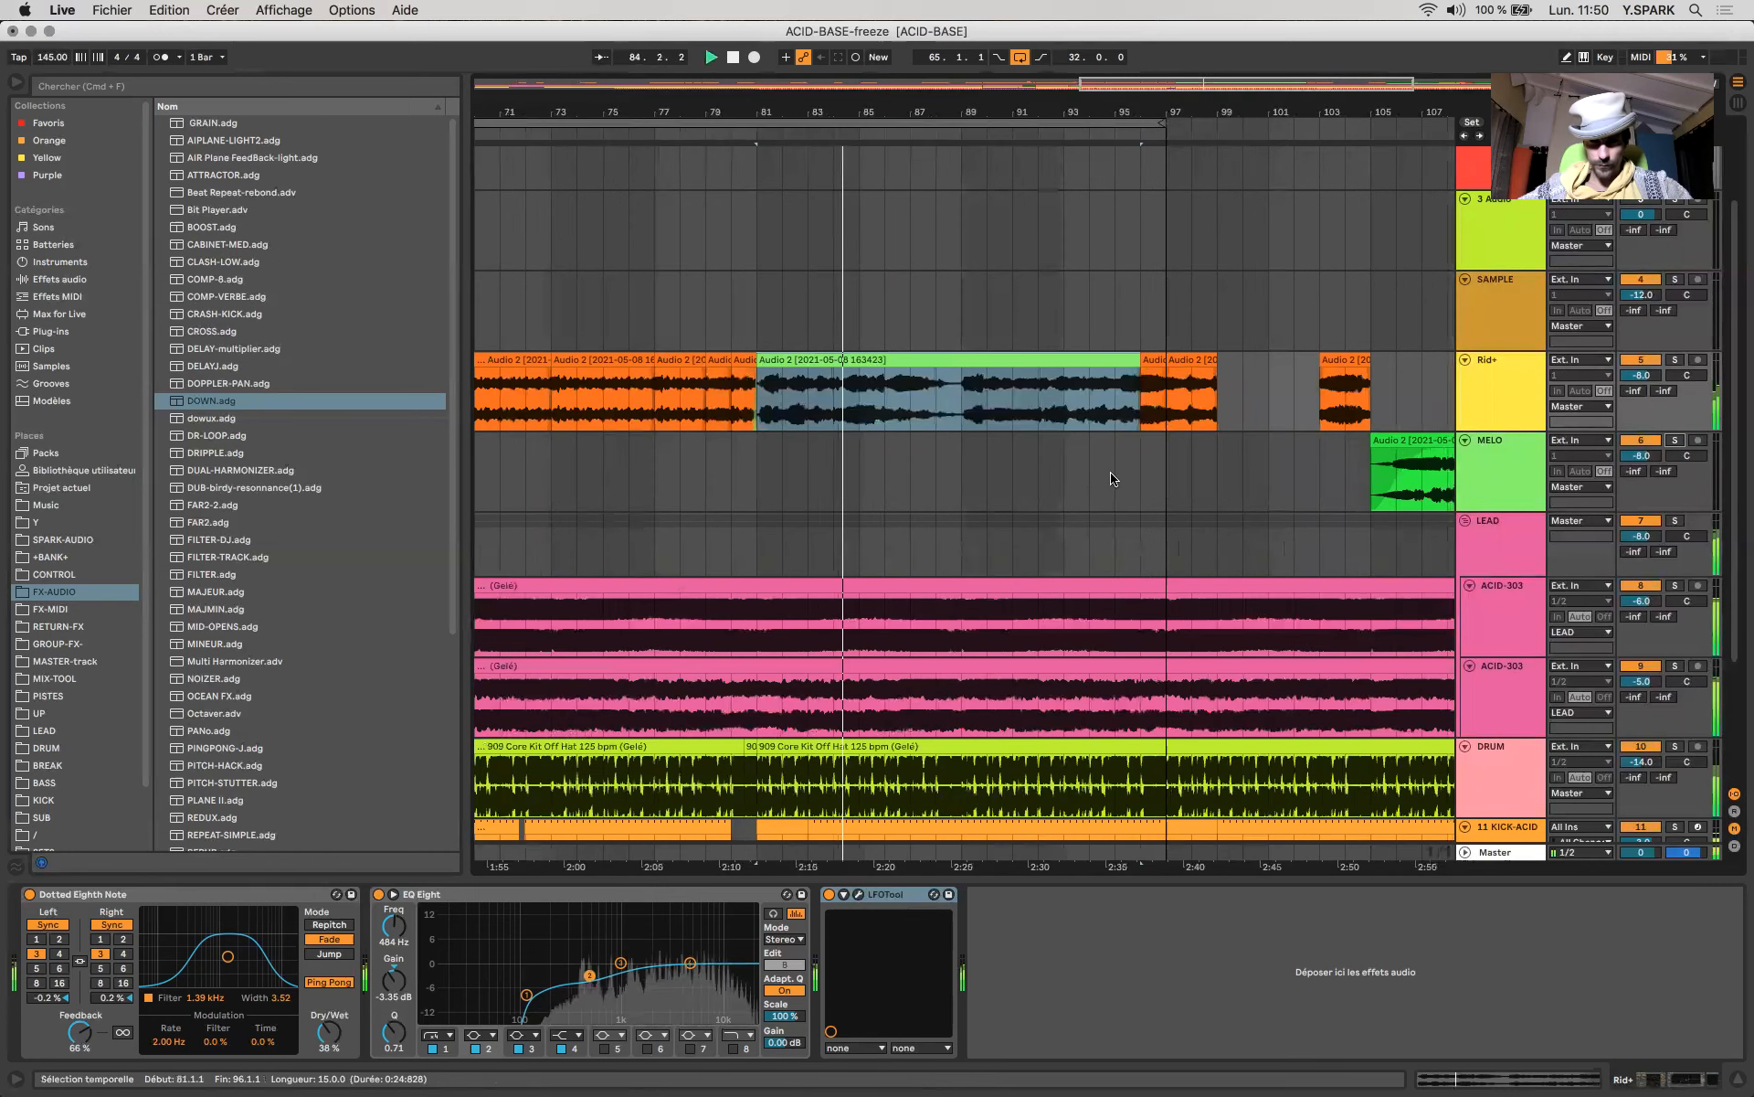
pyautogui.press('super+alt+b')
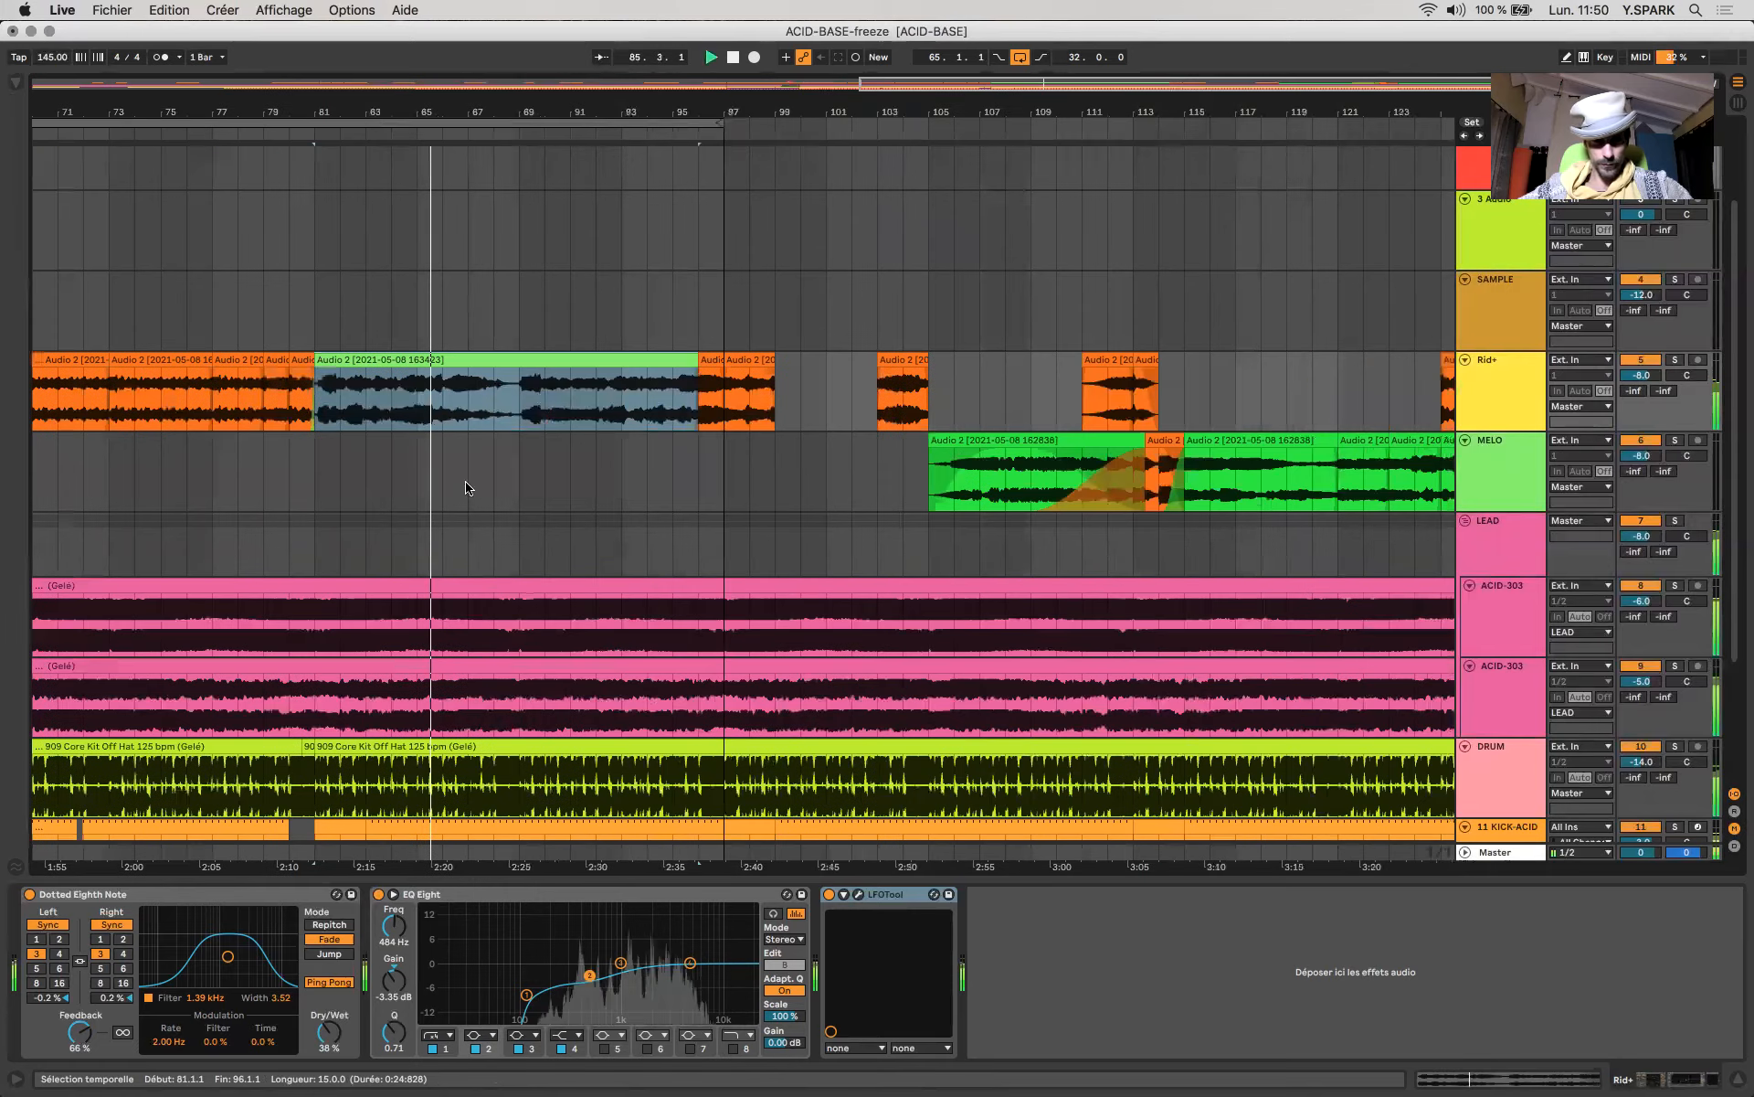
pyautogui.moveTo(519, 402); pyautogui.dragTo(689, 413)
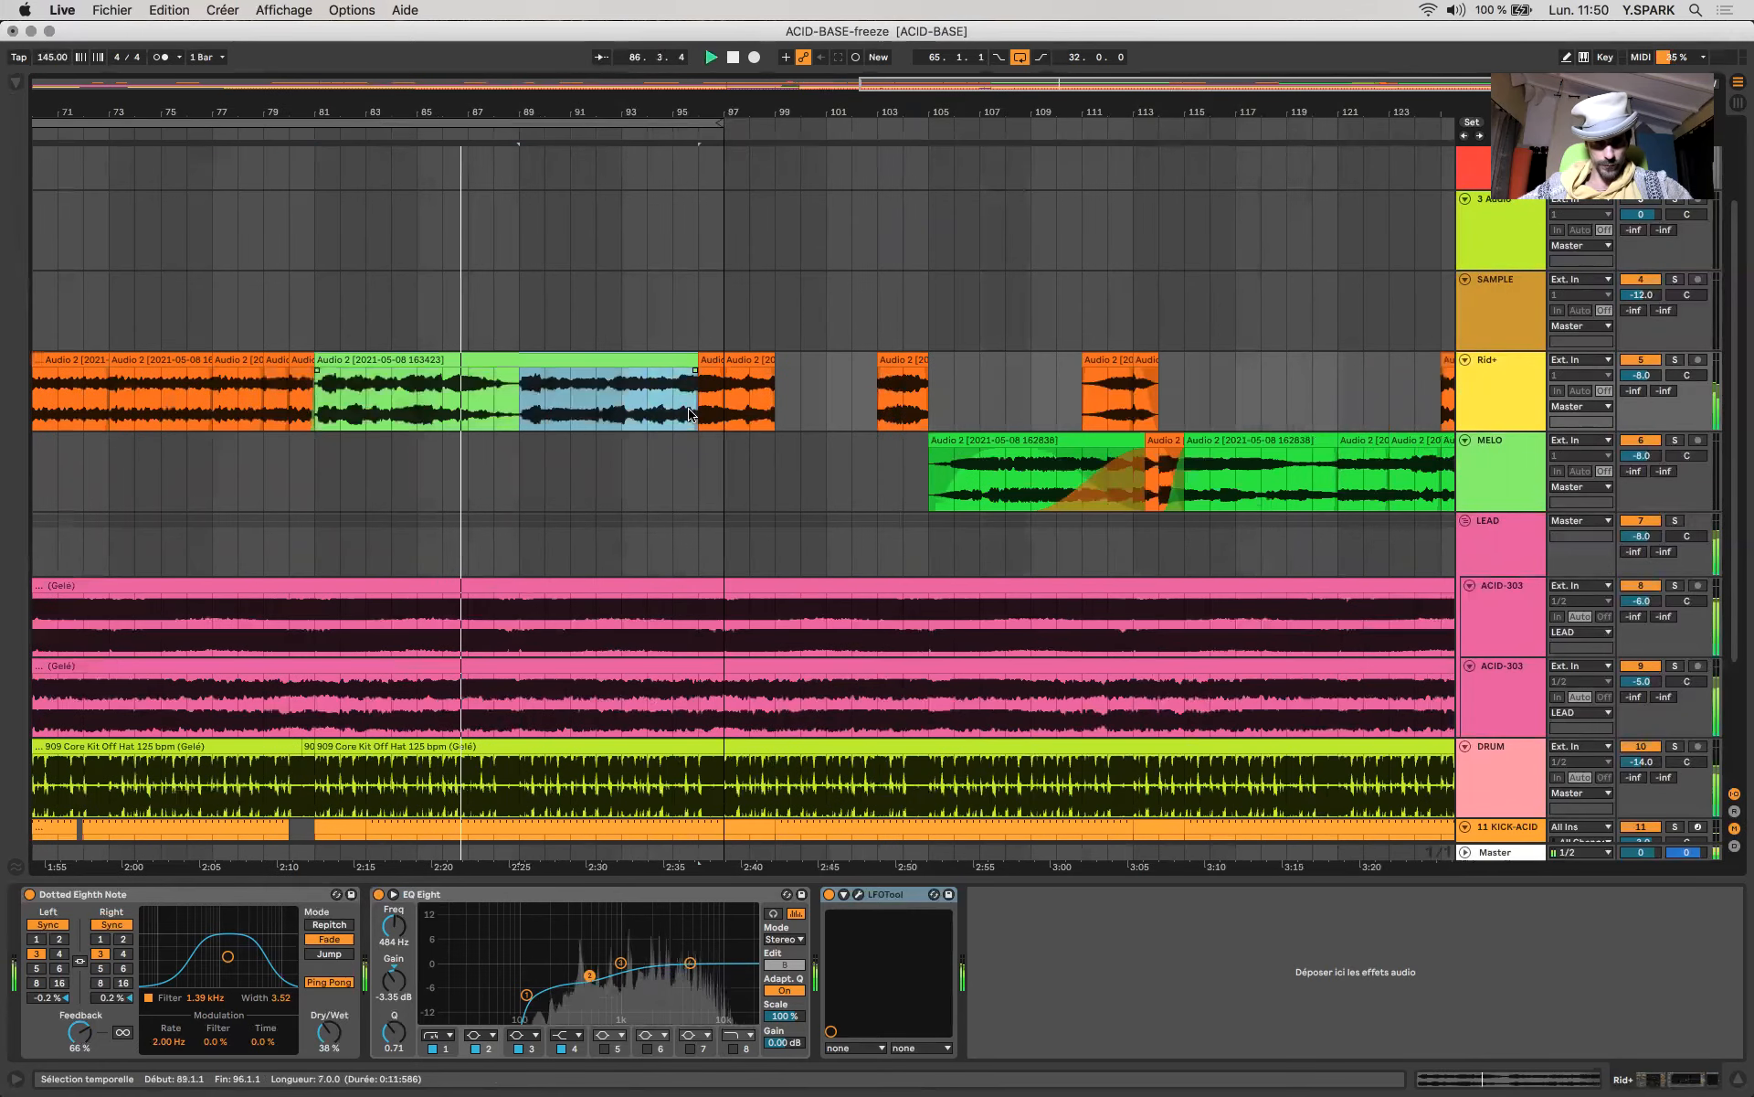
pyautogui.moveTo(584, 358); pyautogui.dragTo(586, 445)
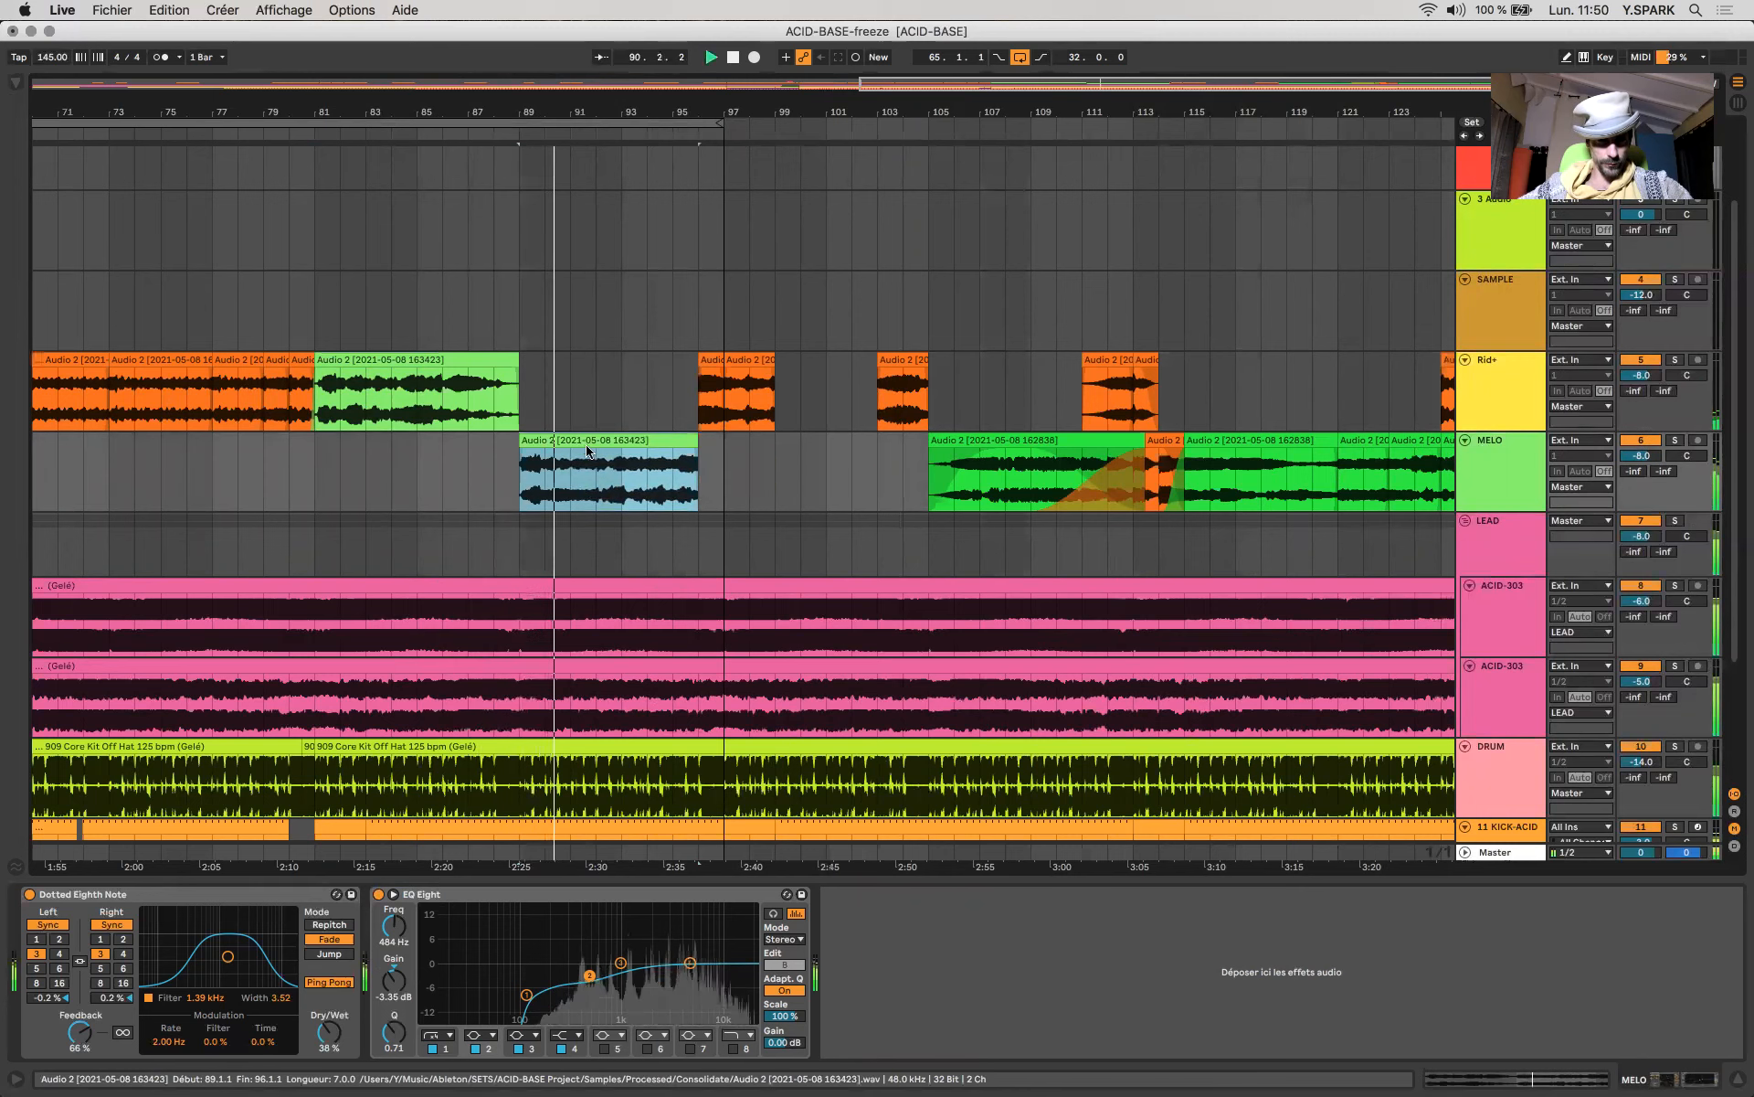
pyautogui.press('w')
pyautogui.press('space')
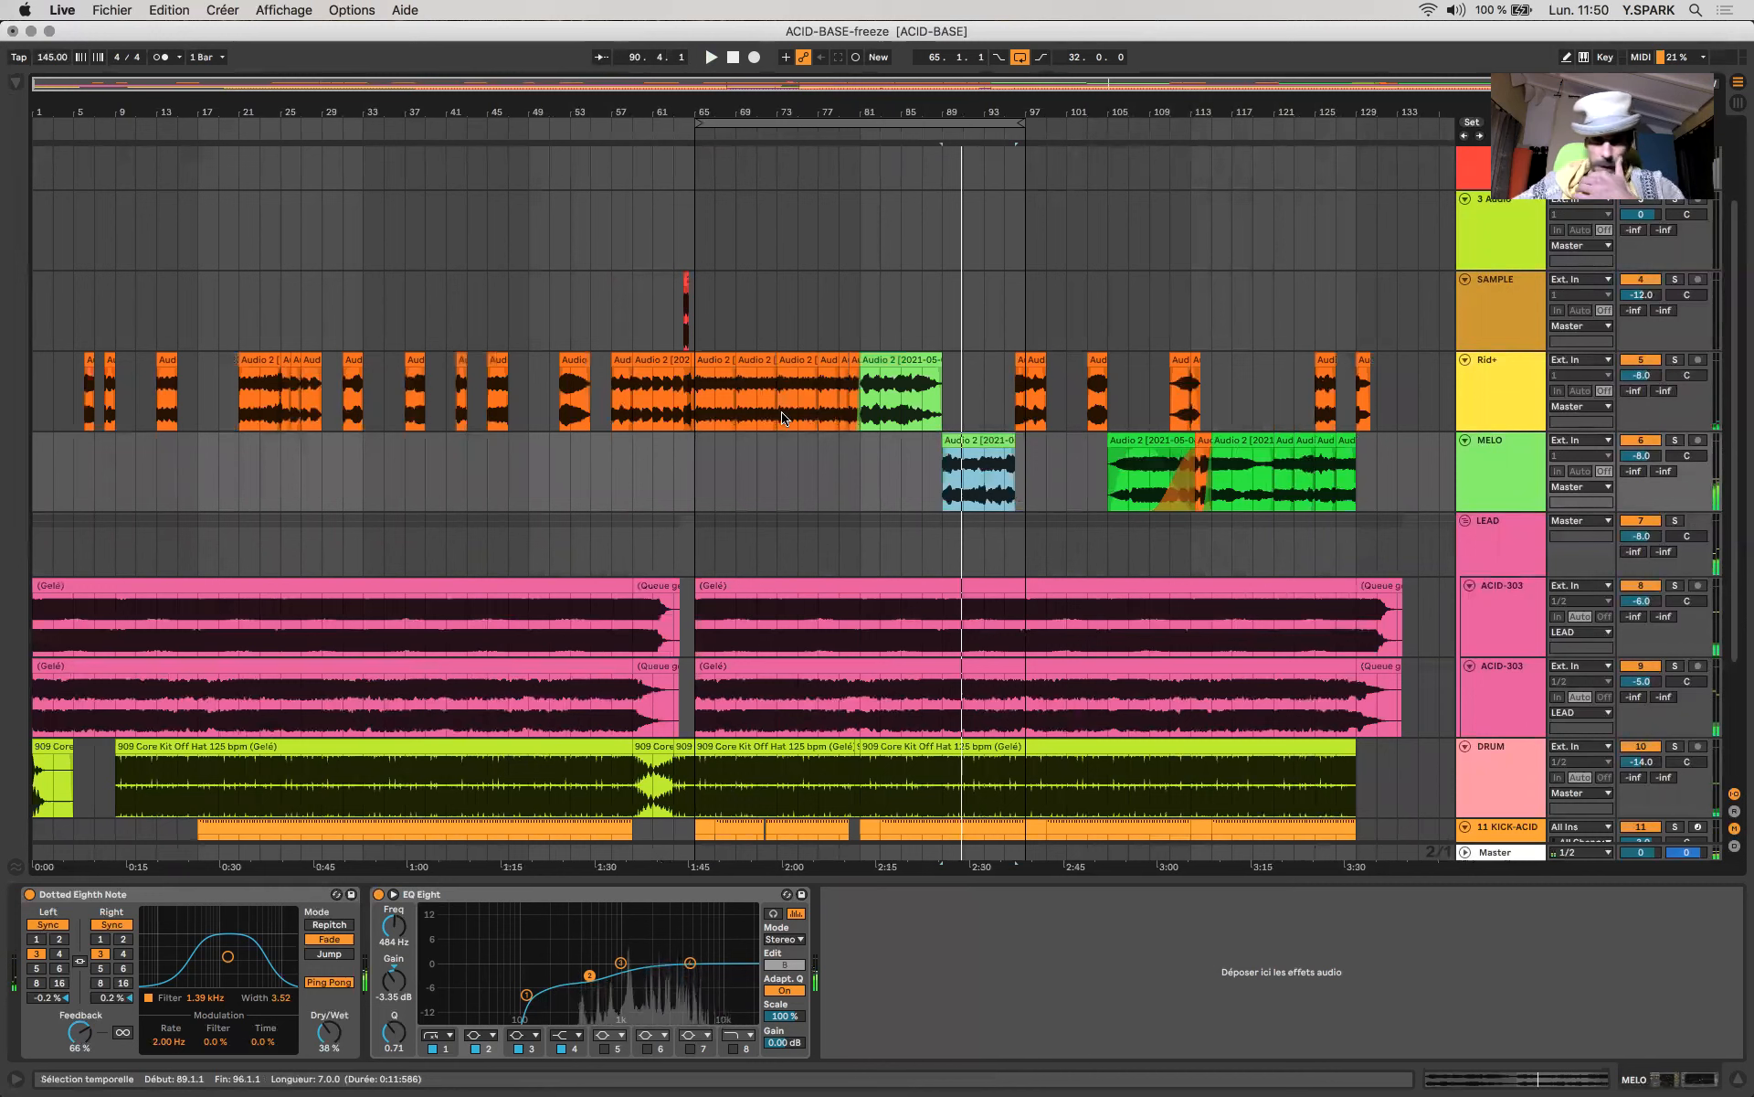
# Review the Rid+ and MELO clips between bars 75 and 97 and the LEAD group's effect chain.
pyautogui.click(818, 402)
pyautogui.moveTo(848, 299); pyautogui.dragTo(941, 329)
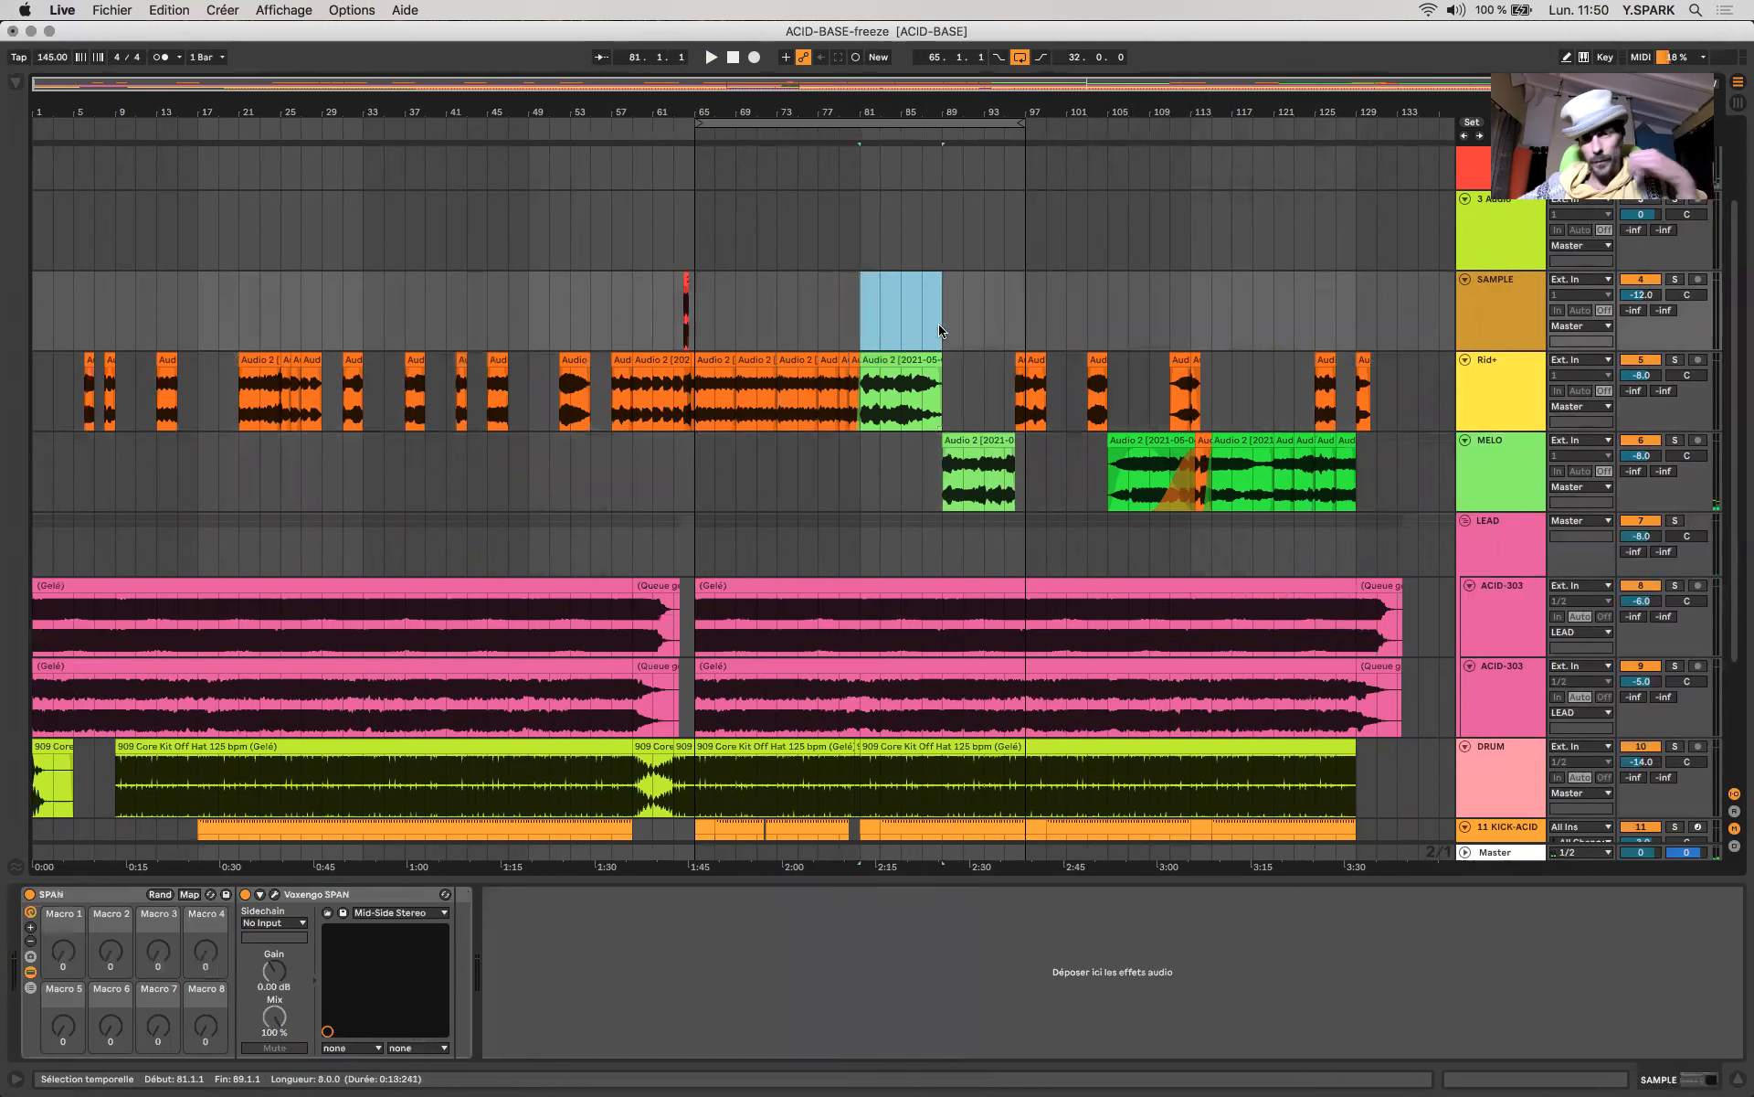
pyautogui.moveTo(766, 340); pyautogui.dragTo(817, 390)
pyautogui.click(788, 396)
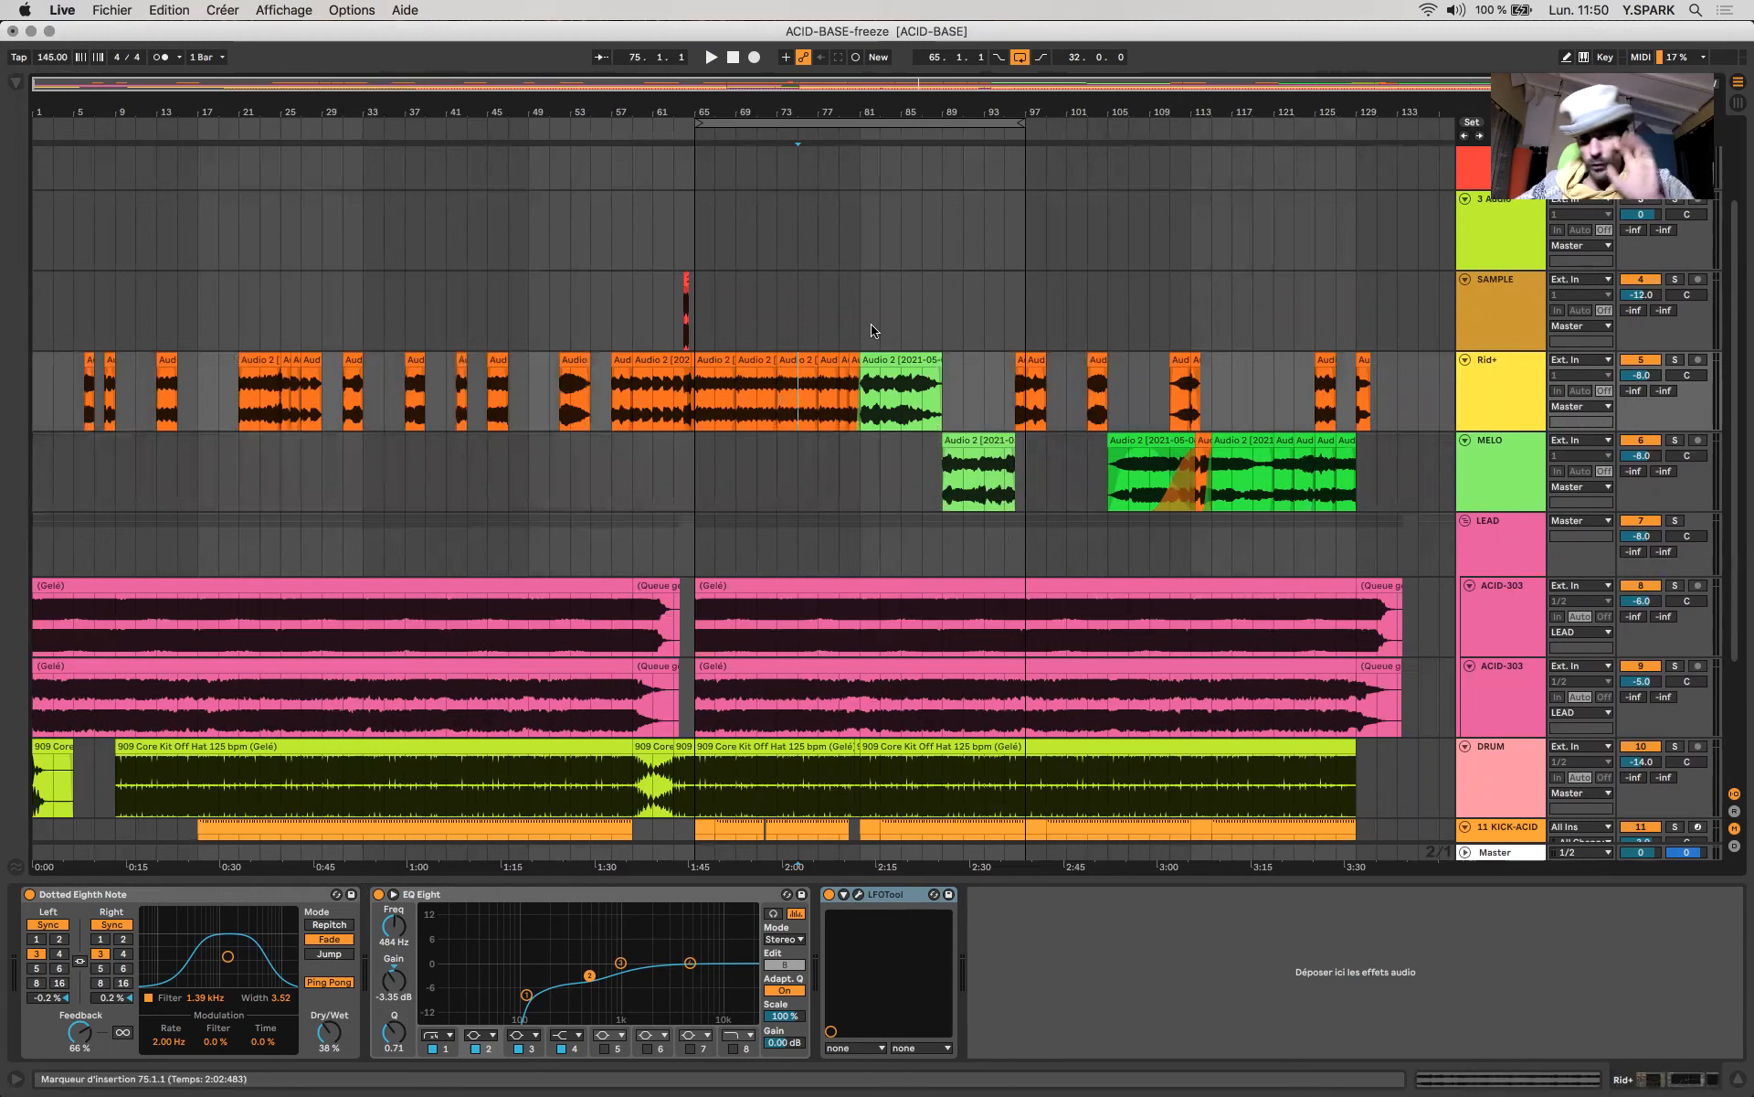
pyautogui.moveTo(942, 481); pyautogui.dragTo(1034, 483)
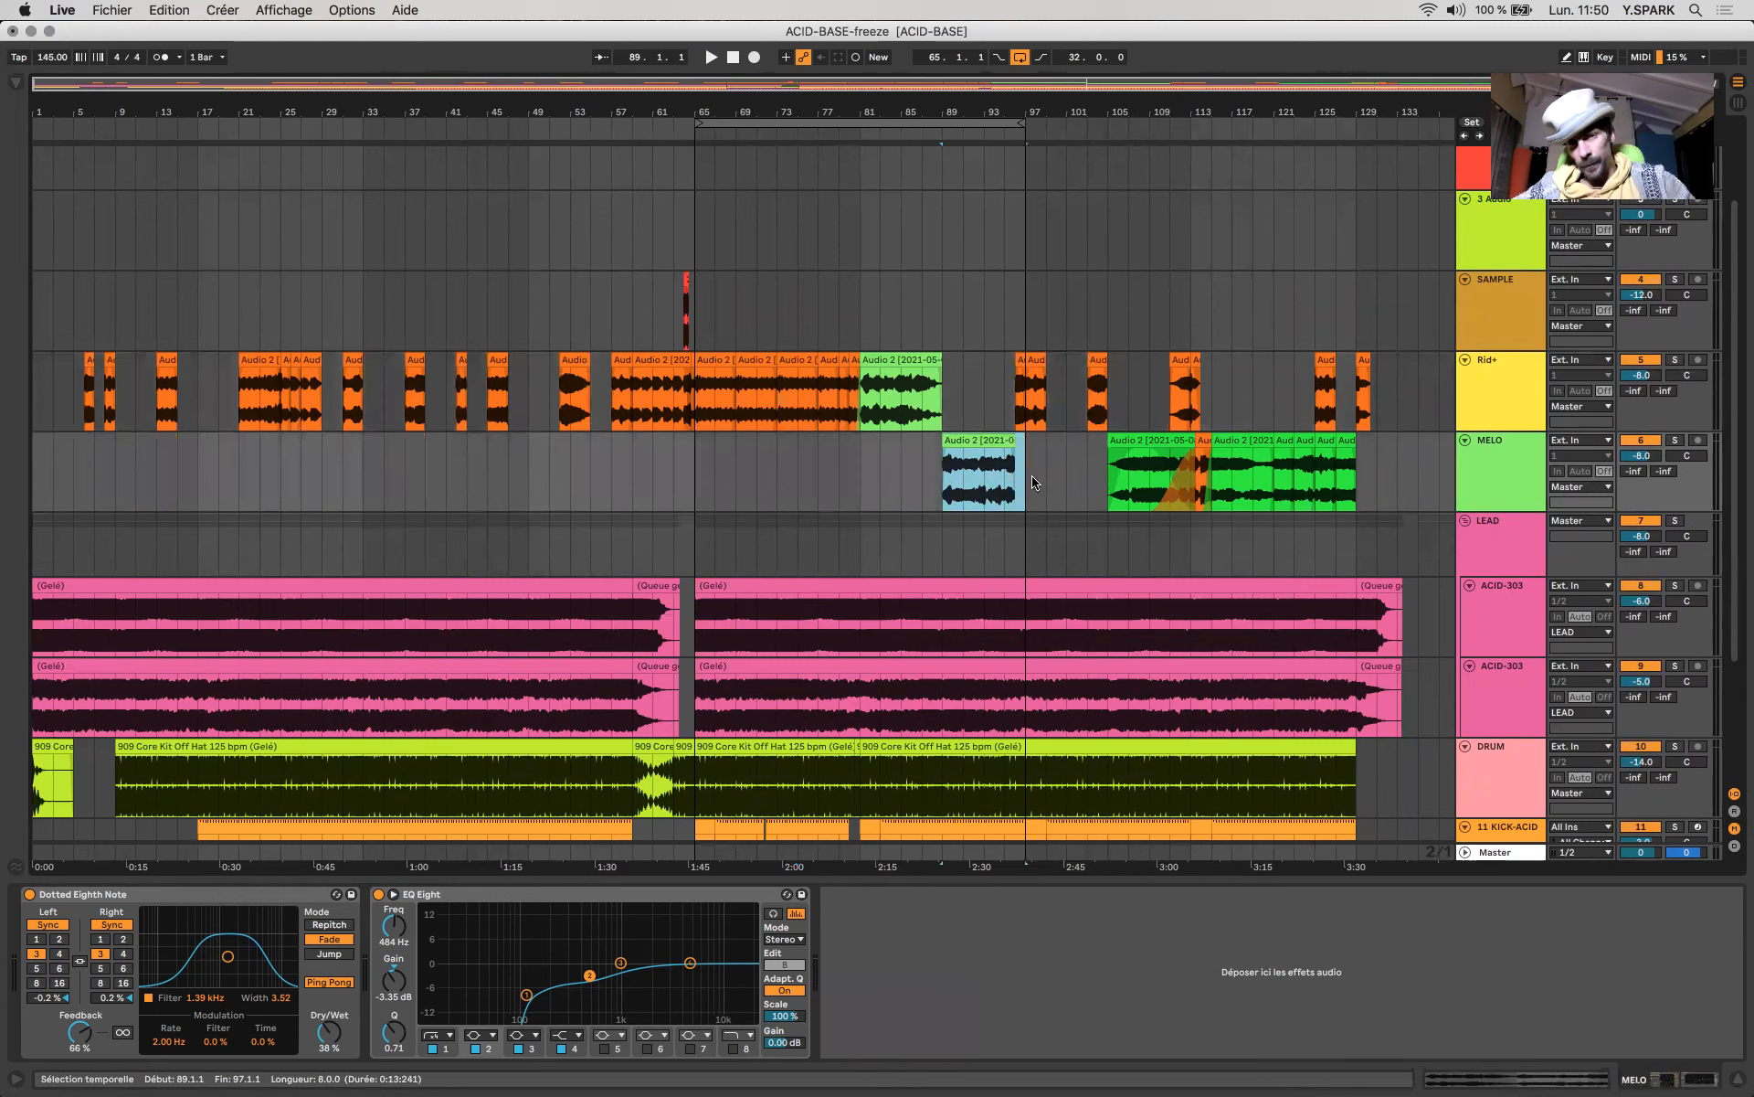
pyautogui.scroll(-4, 1034, 483)
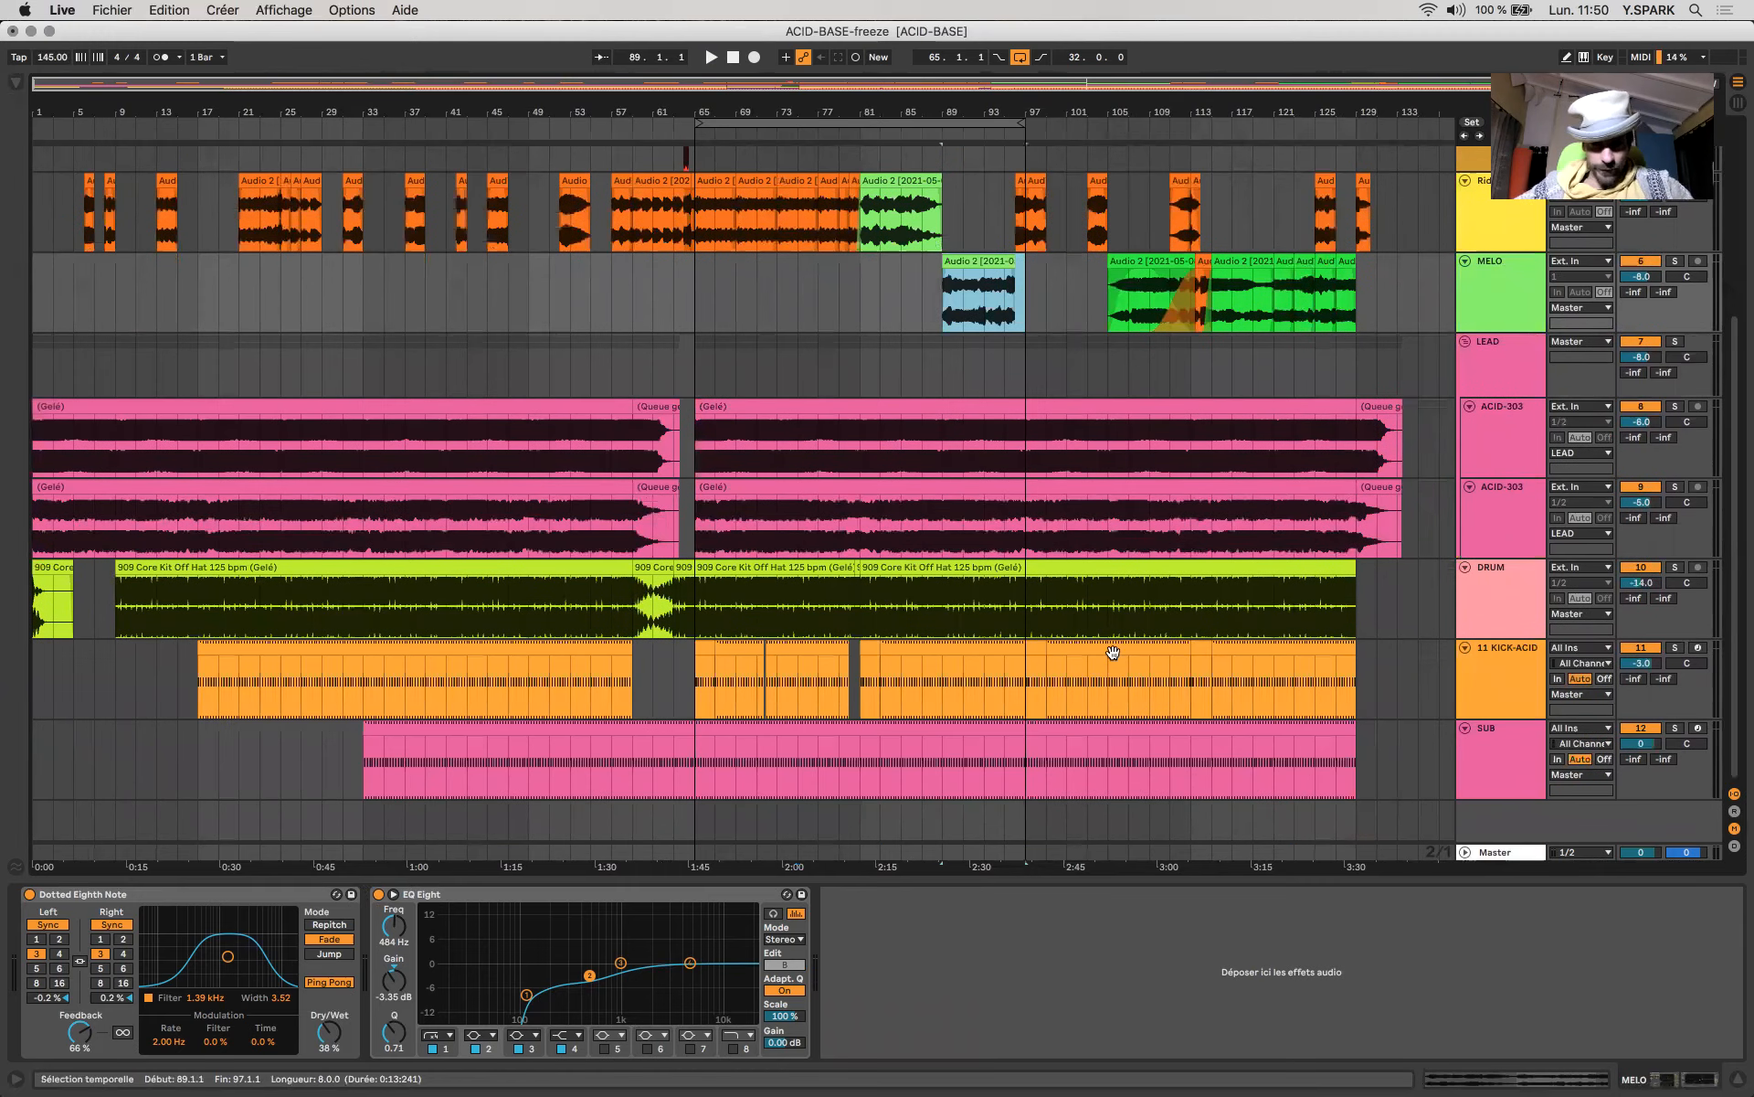
pyautogui.scroll(6, 1131, 505)
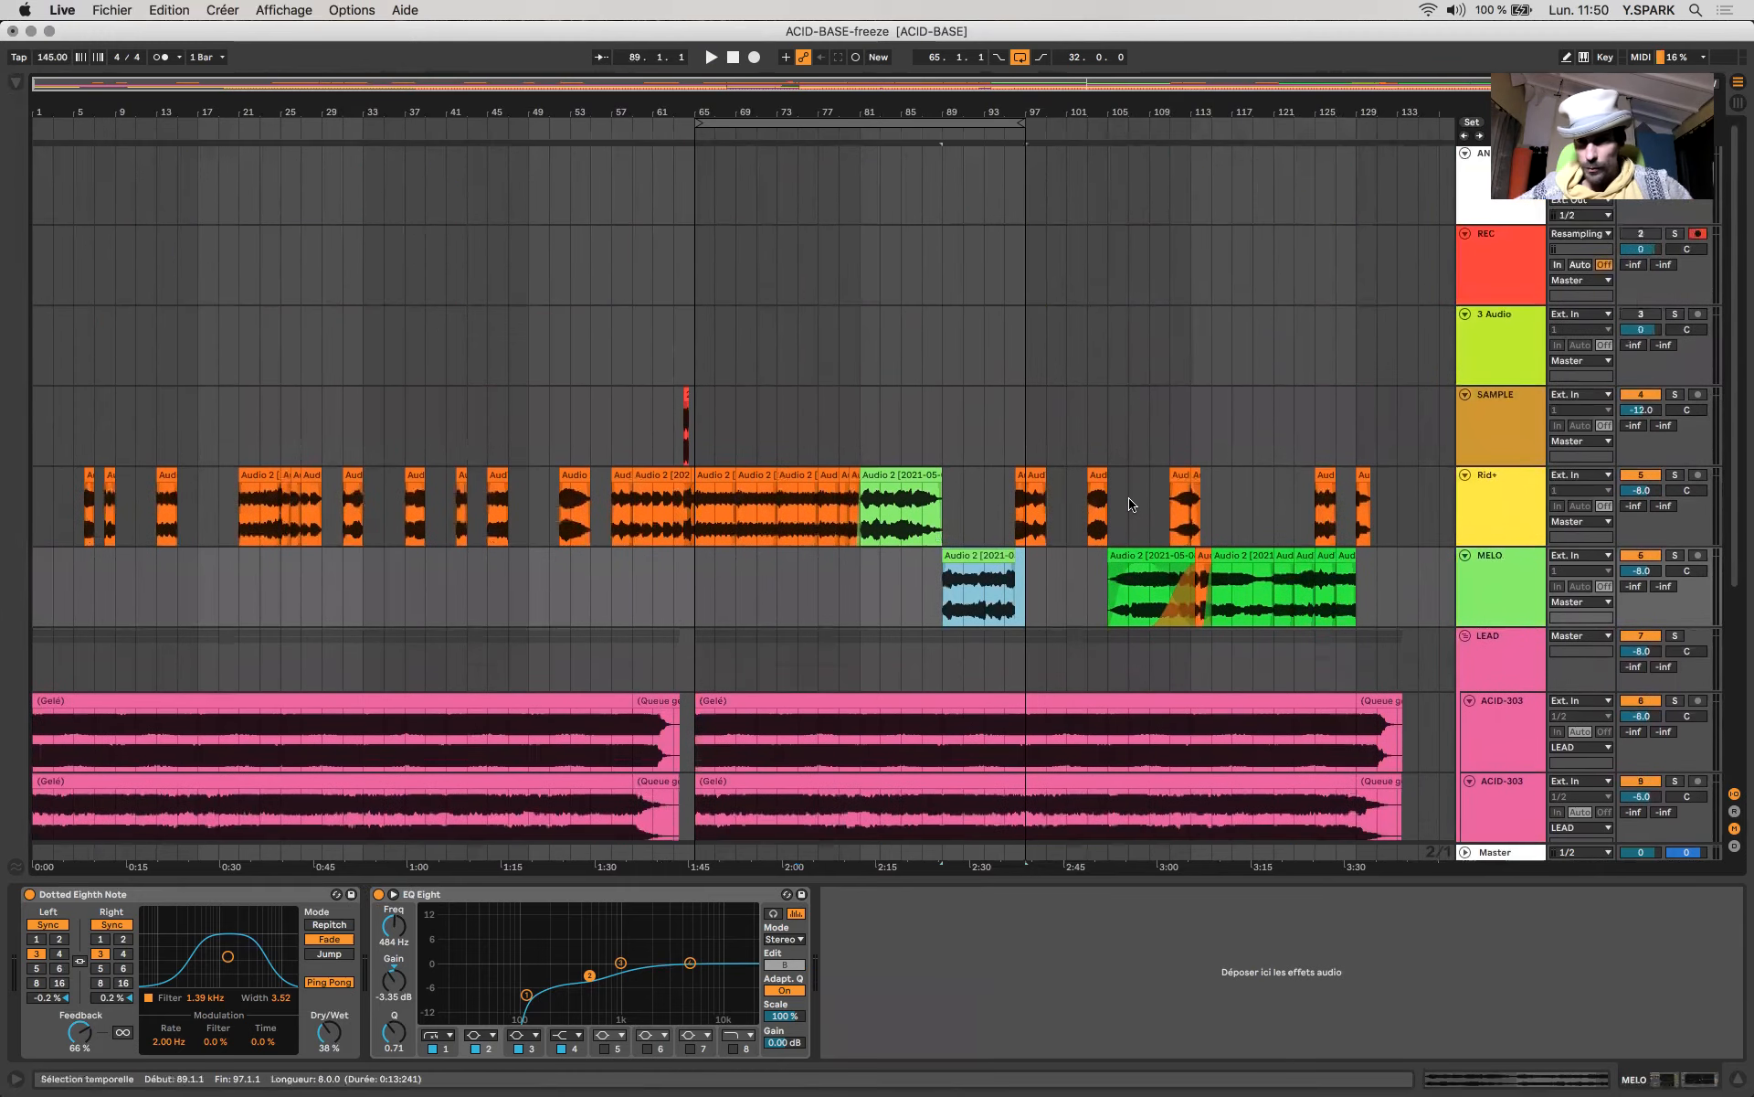
pyautogui.click(1472, 660)
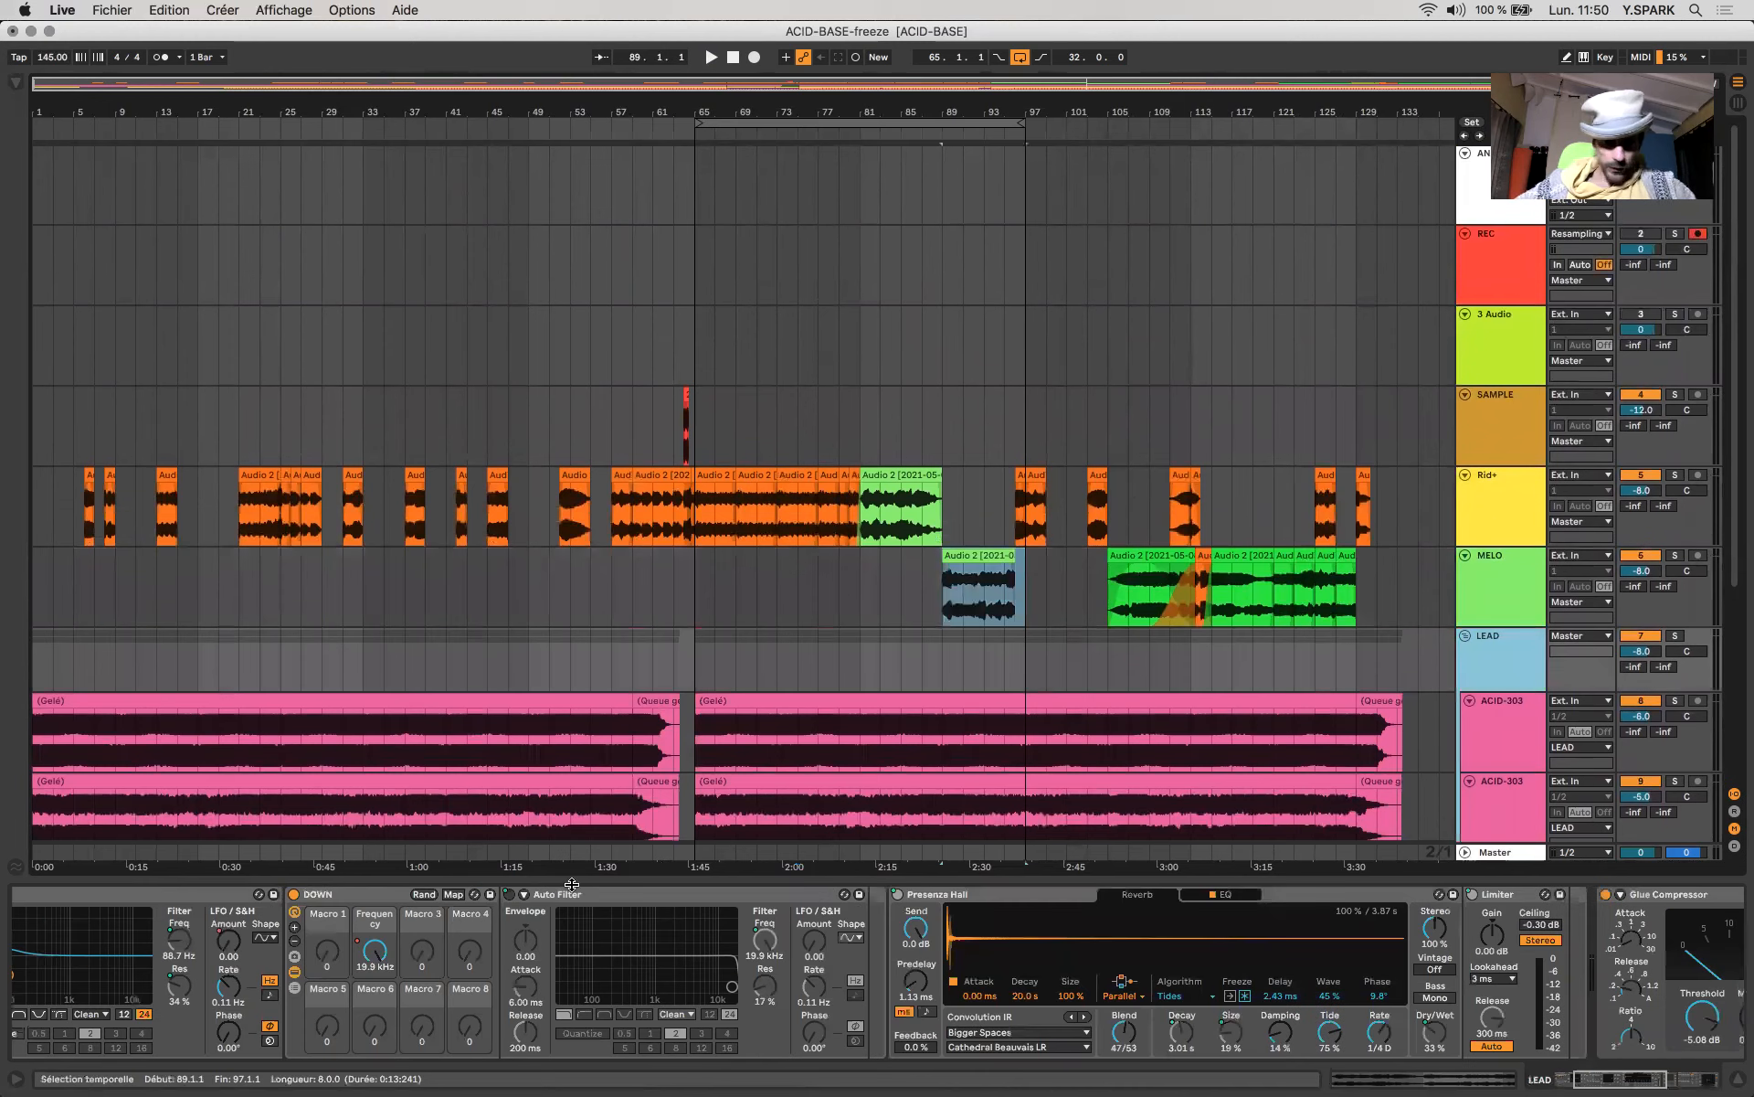
pyautogui.hscroll(5, 614, 952)
pyautogui.hscroll(-6, 614, 953)
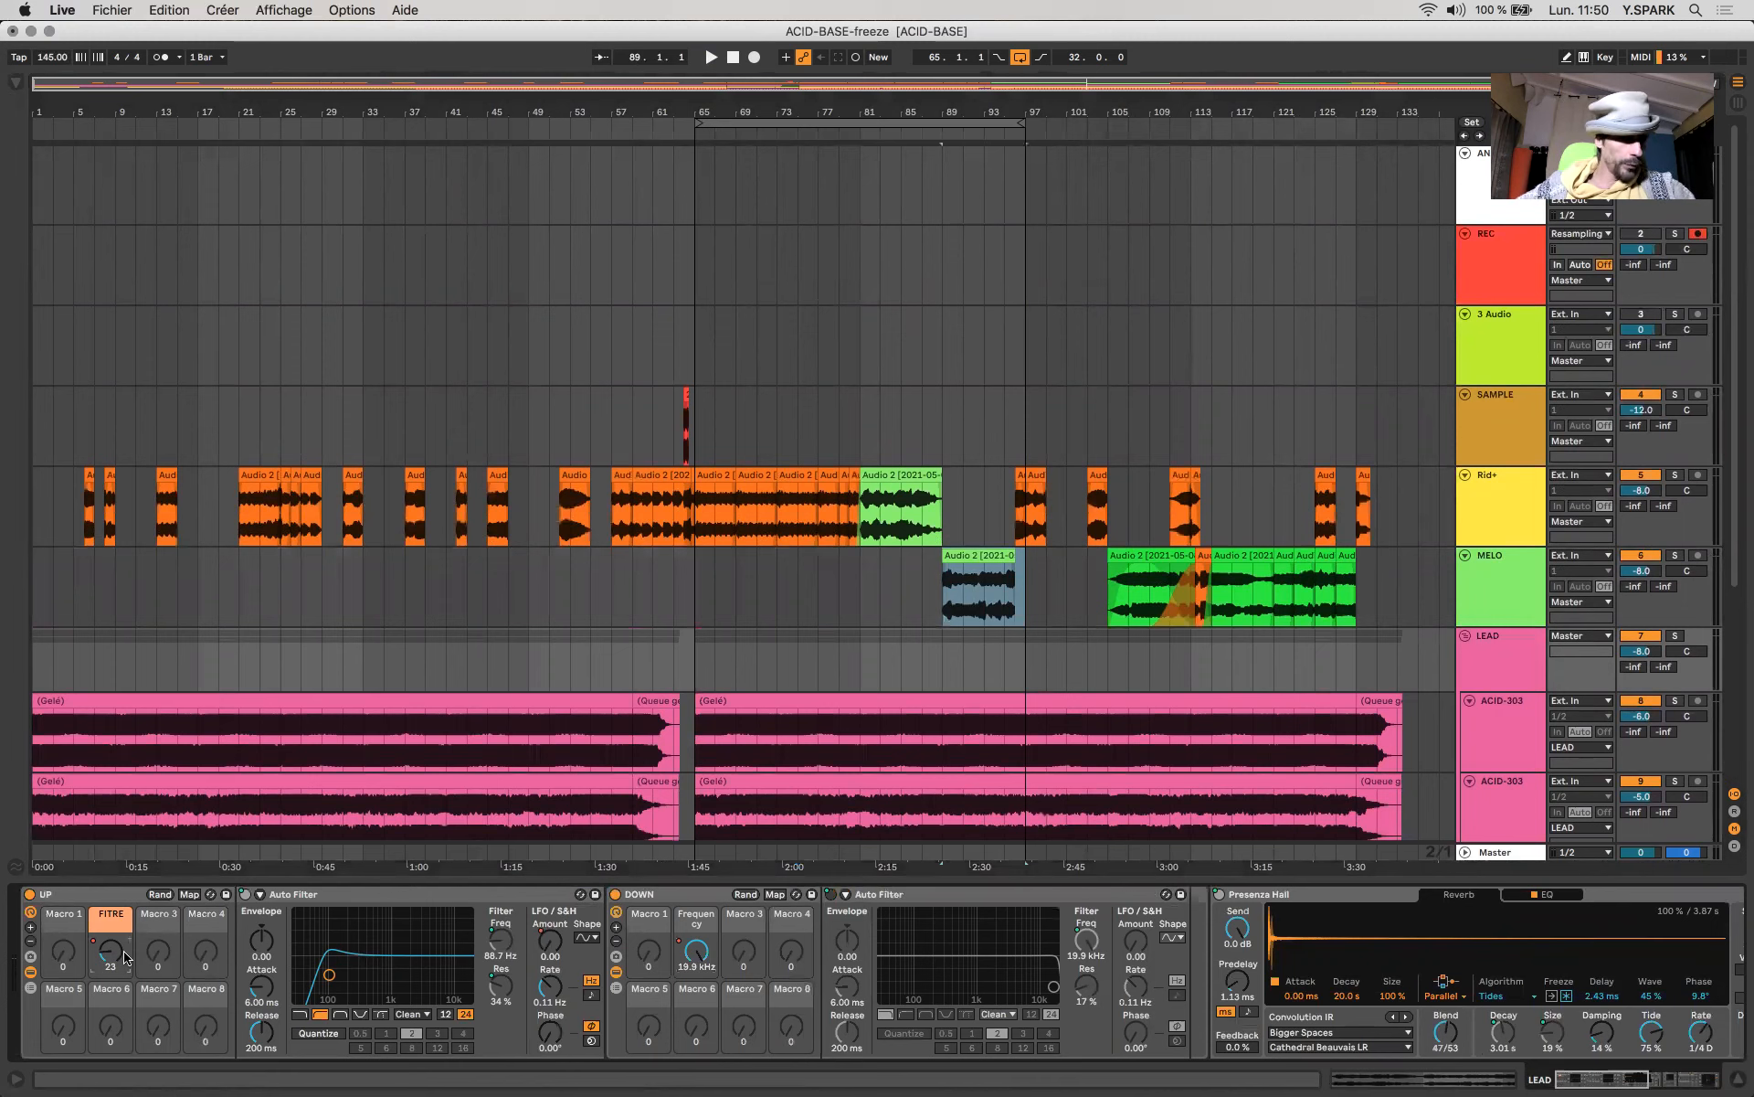
pyautogui.scroll(-10, 650, 672)
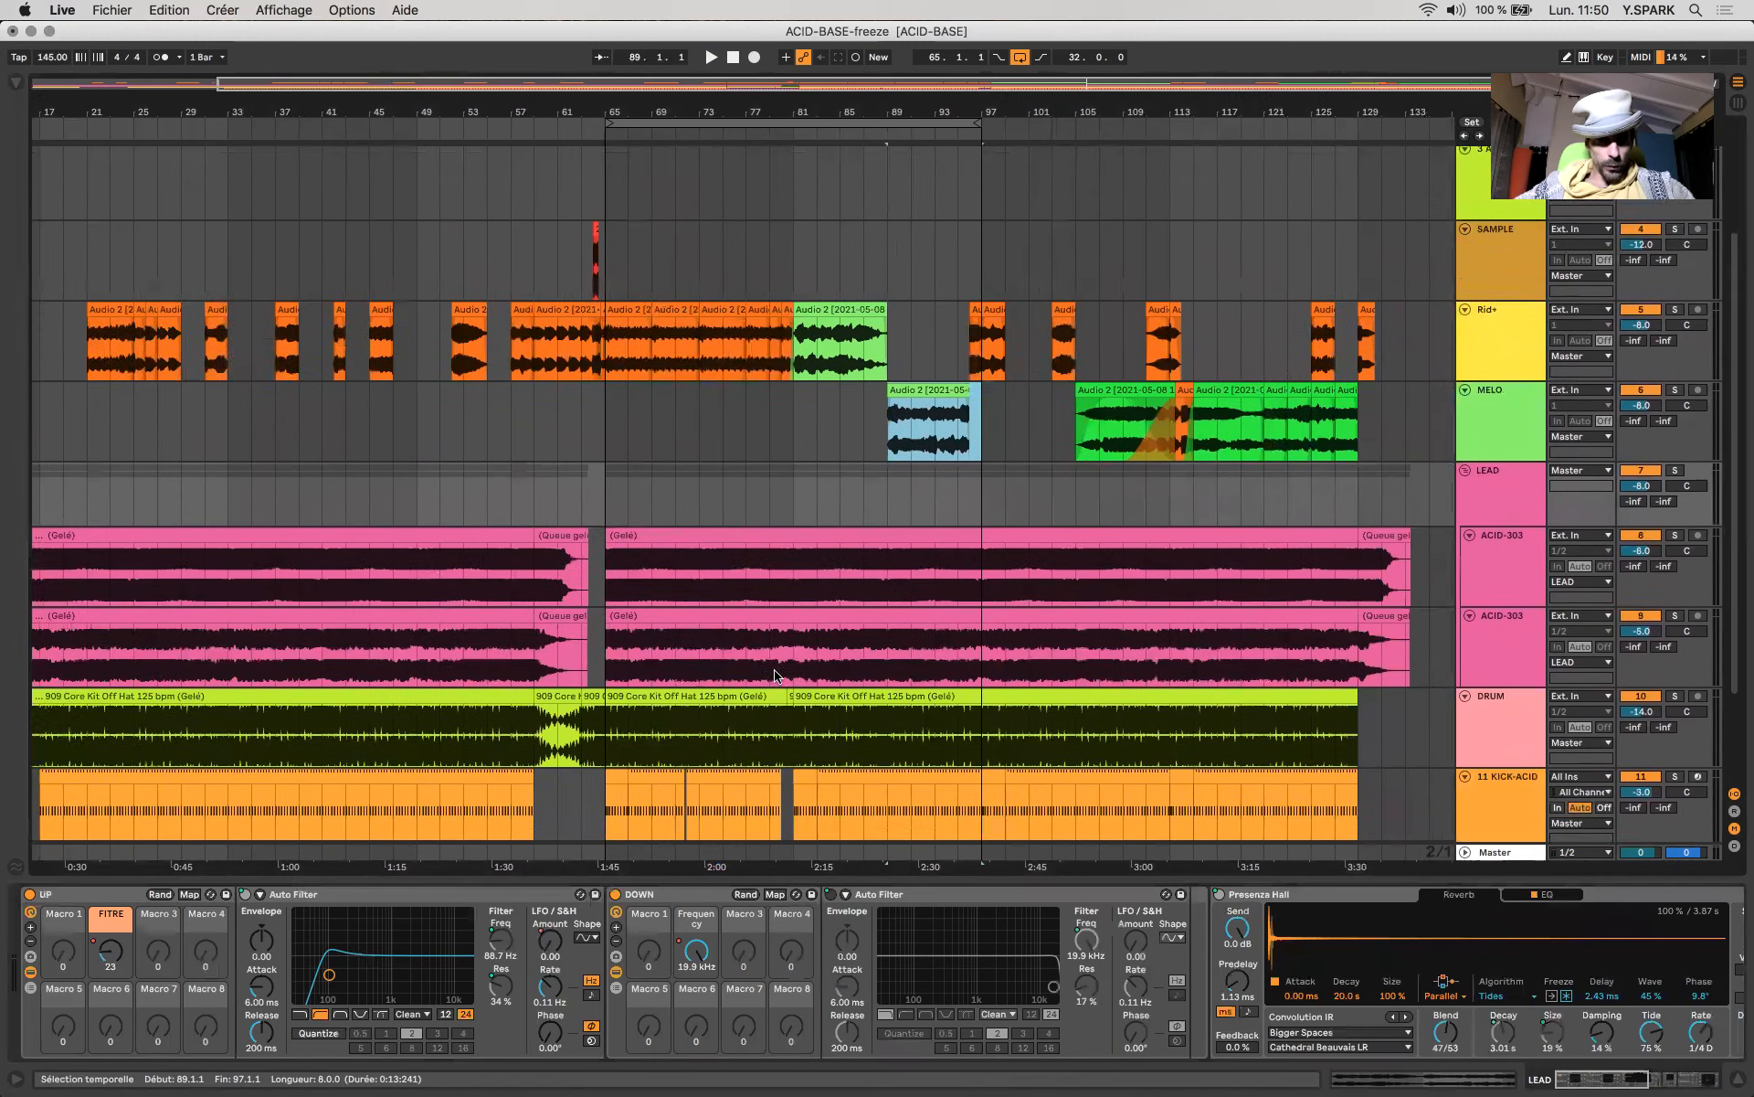
# Cut a half-bar gap in the SUB track's clip from 96.3.1 to 97.1.1.
pyautogui.press('w')
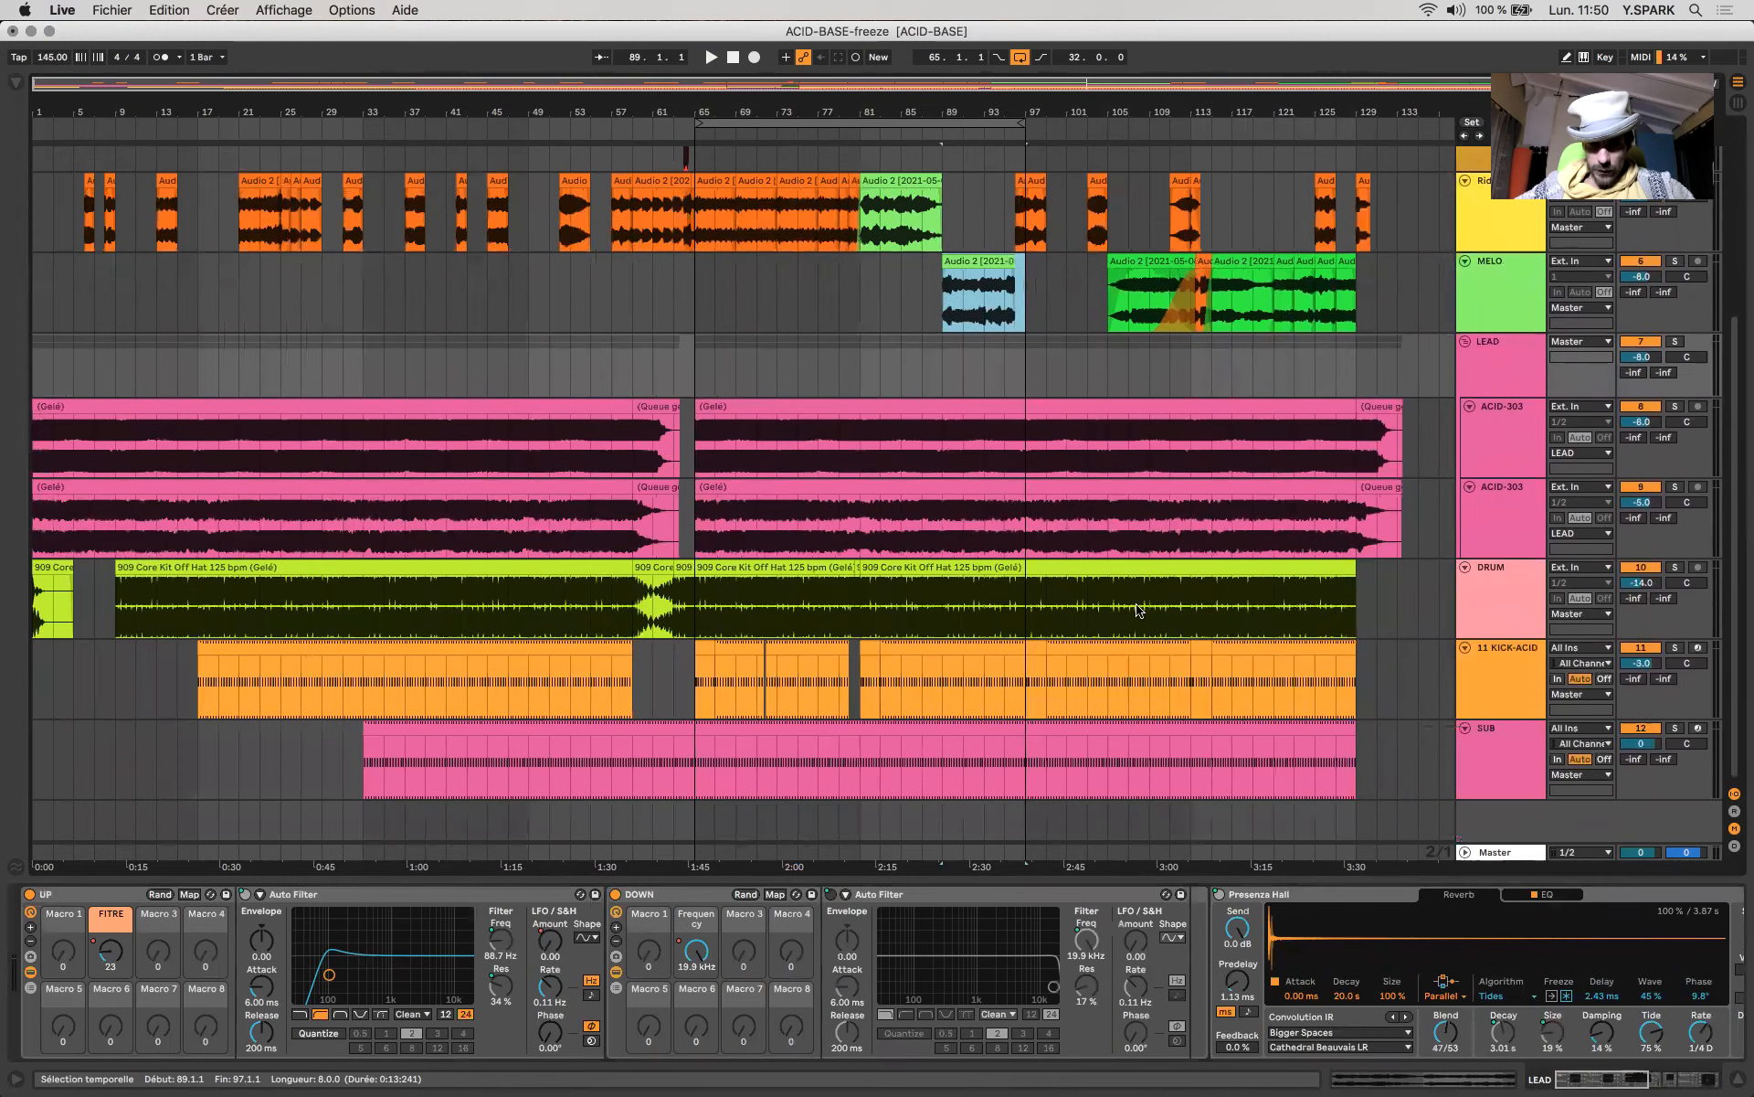
pyautogui.scroll(5, 1139, 611)
pyautogui.moveTo(780, 788)
pyautogui.mouseDown()
pyautogui.moveTo(755, 769)
pyautogui.moveTo(764, 786)
pyautogui.mouseUp()
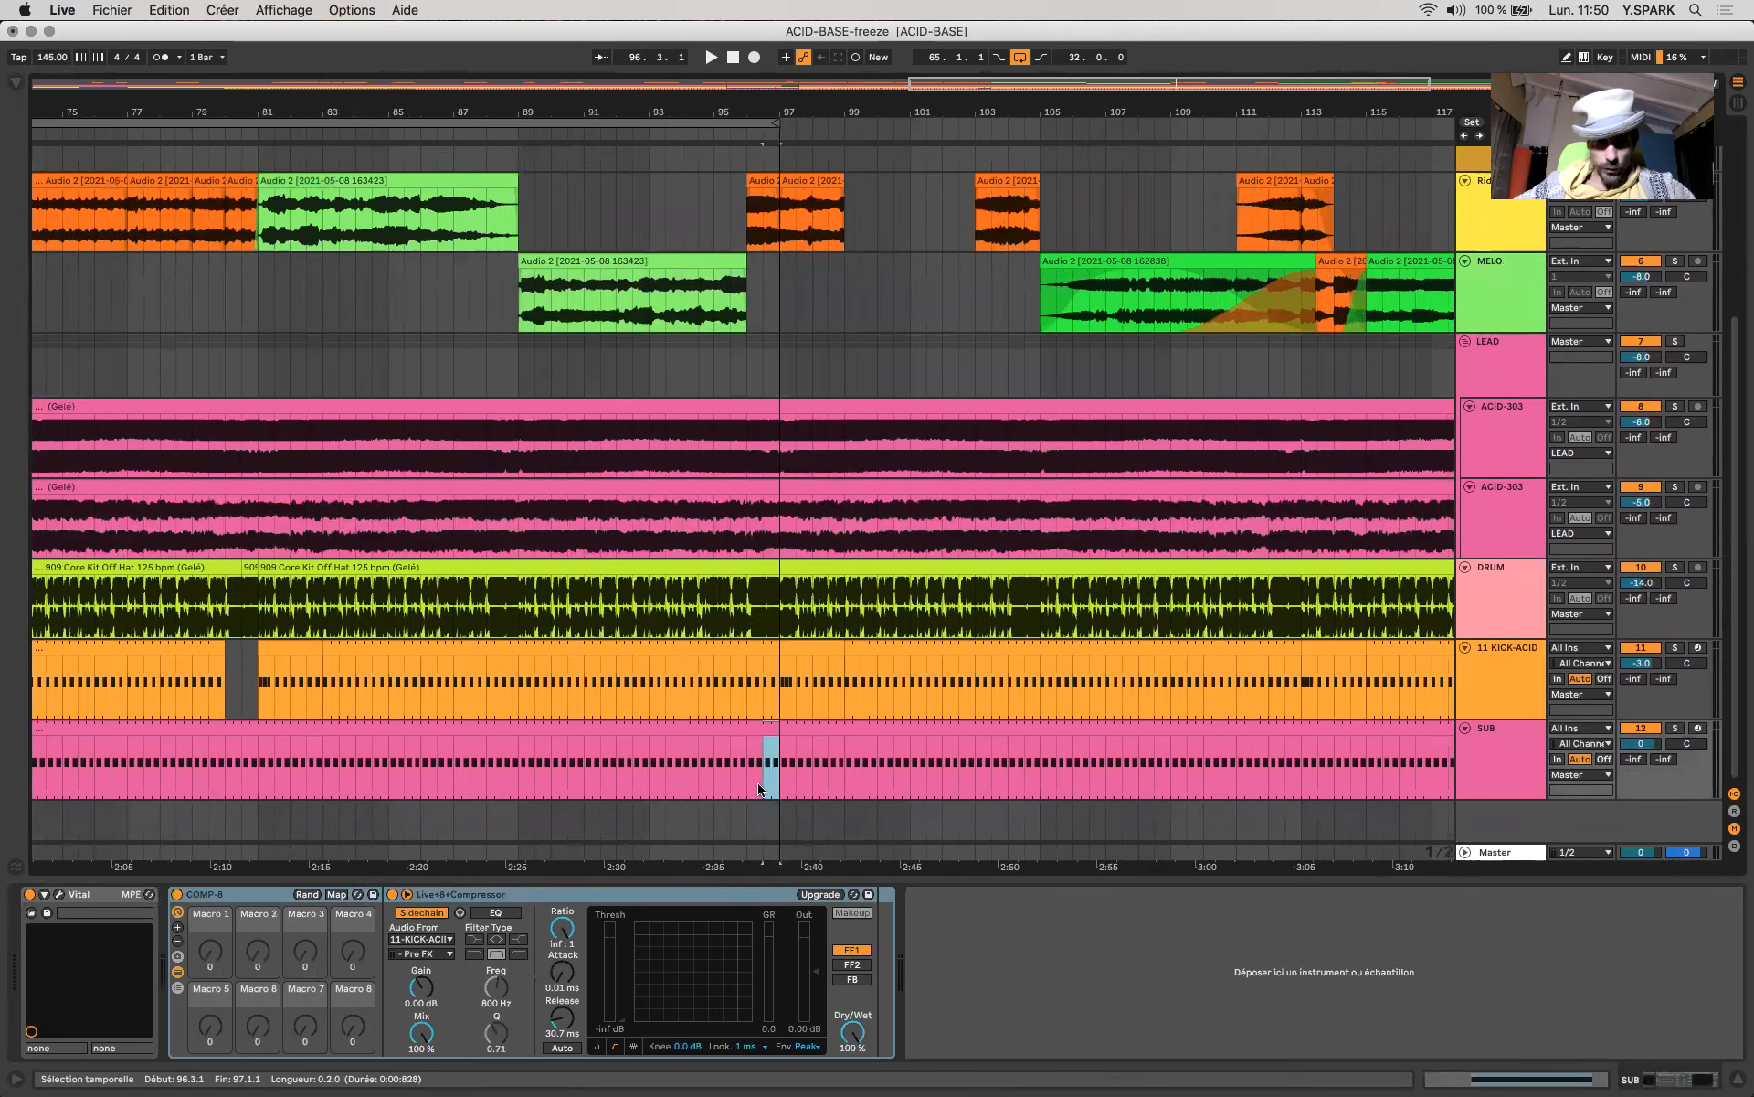
pyautogui.scroll(5, 791, 655)
pyautogui.scroll(-5, 791, 655)
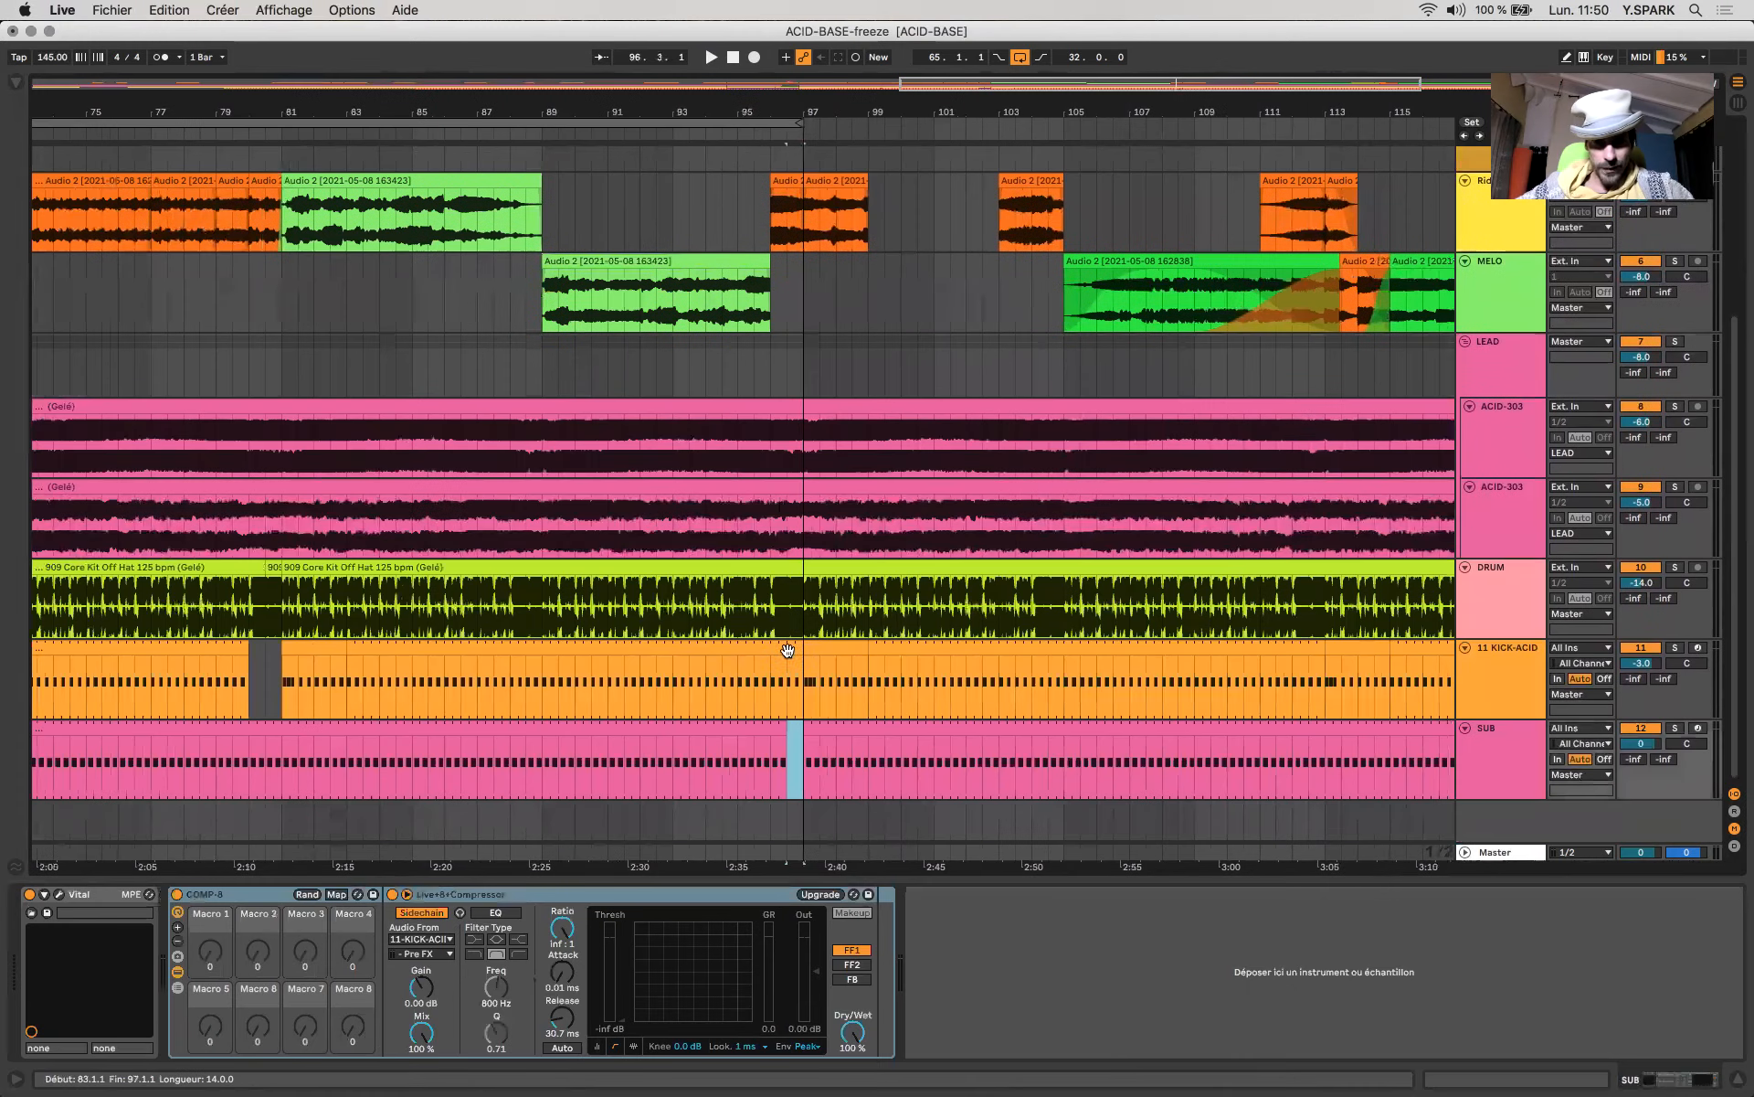
pyautogui.scroll(-5, 871, 592)
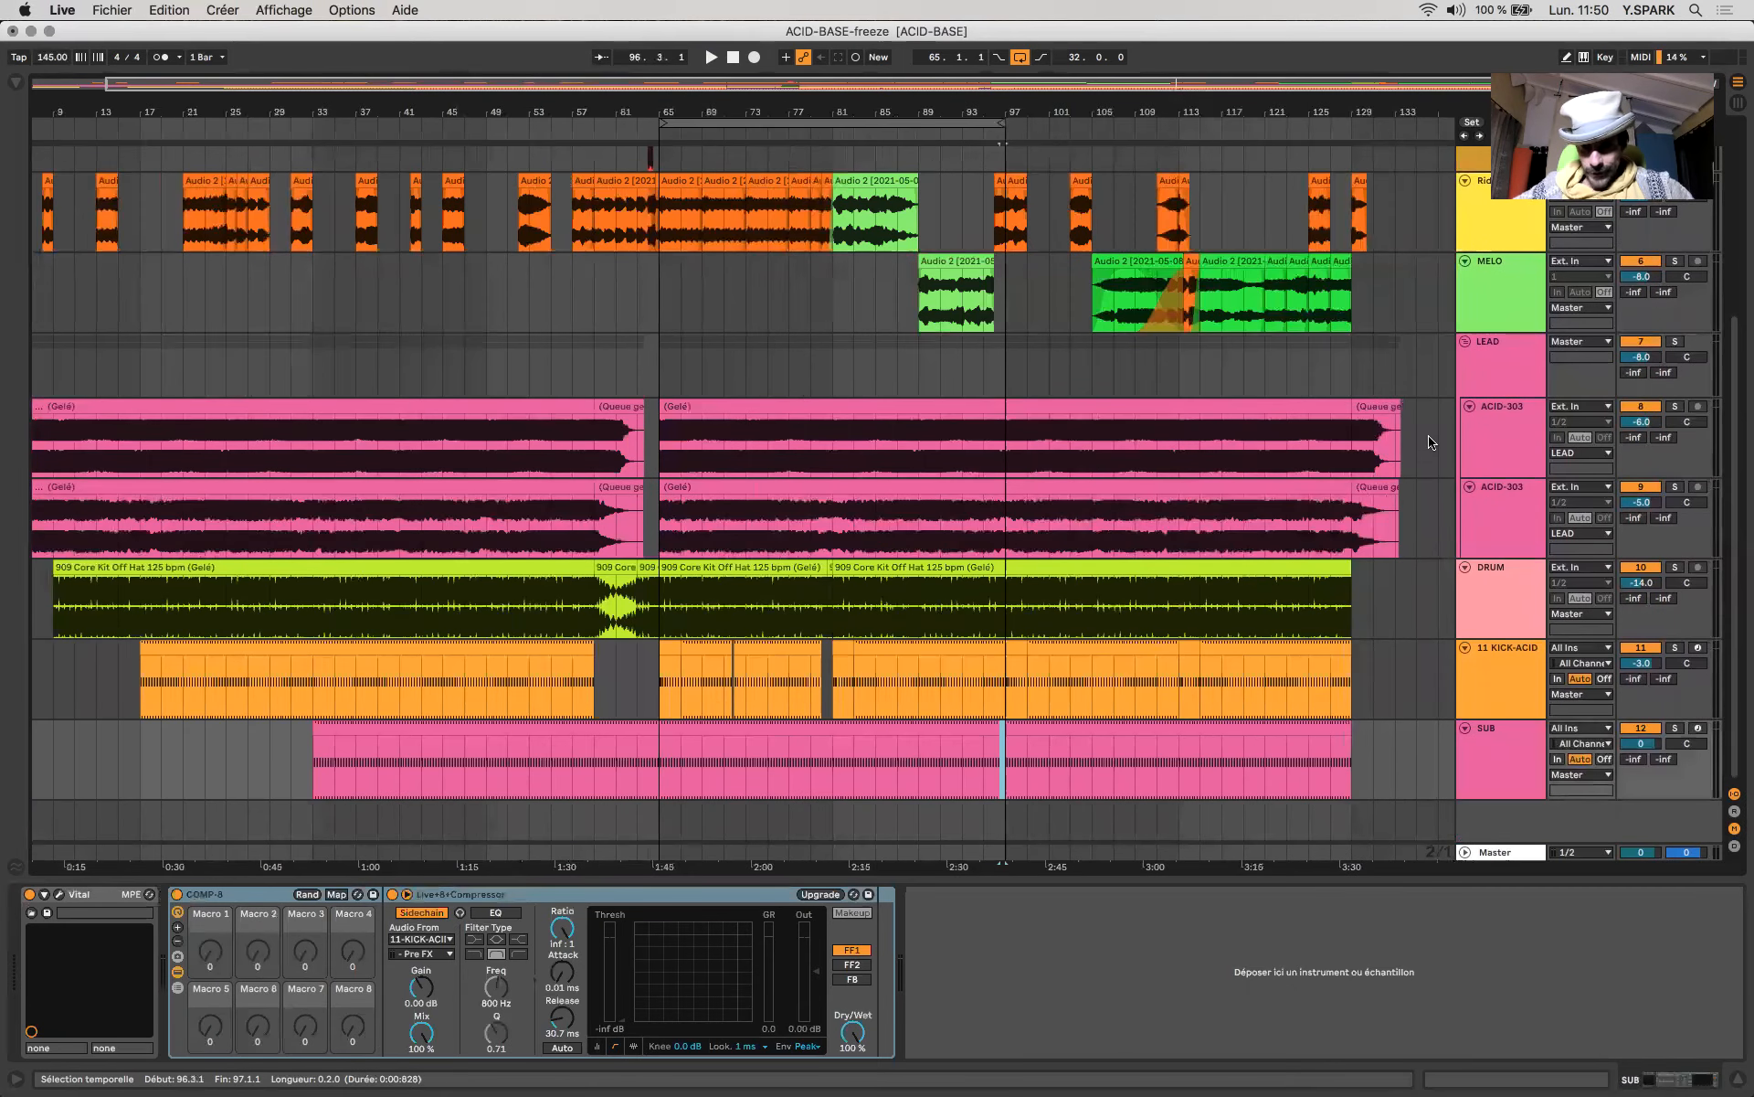
# Delete bars 97 to 105 from the clips on both ACID-303 tracks.
pyautogui.click(1138, 448)
pyautogui.scroll(4, 1093, 454)
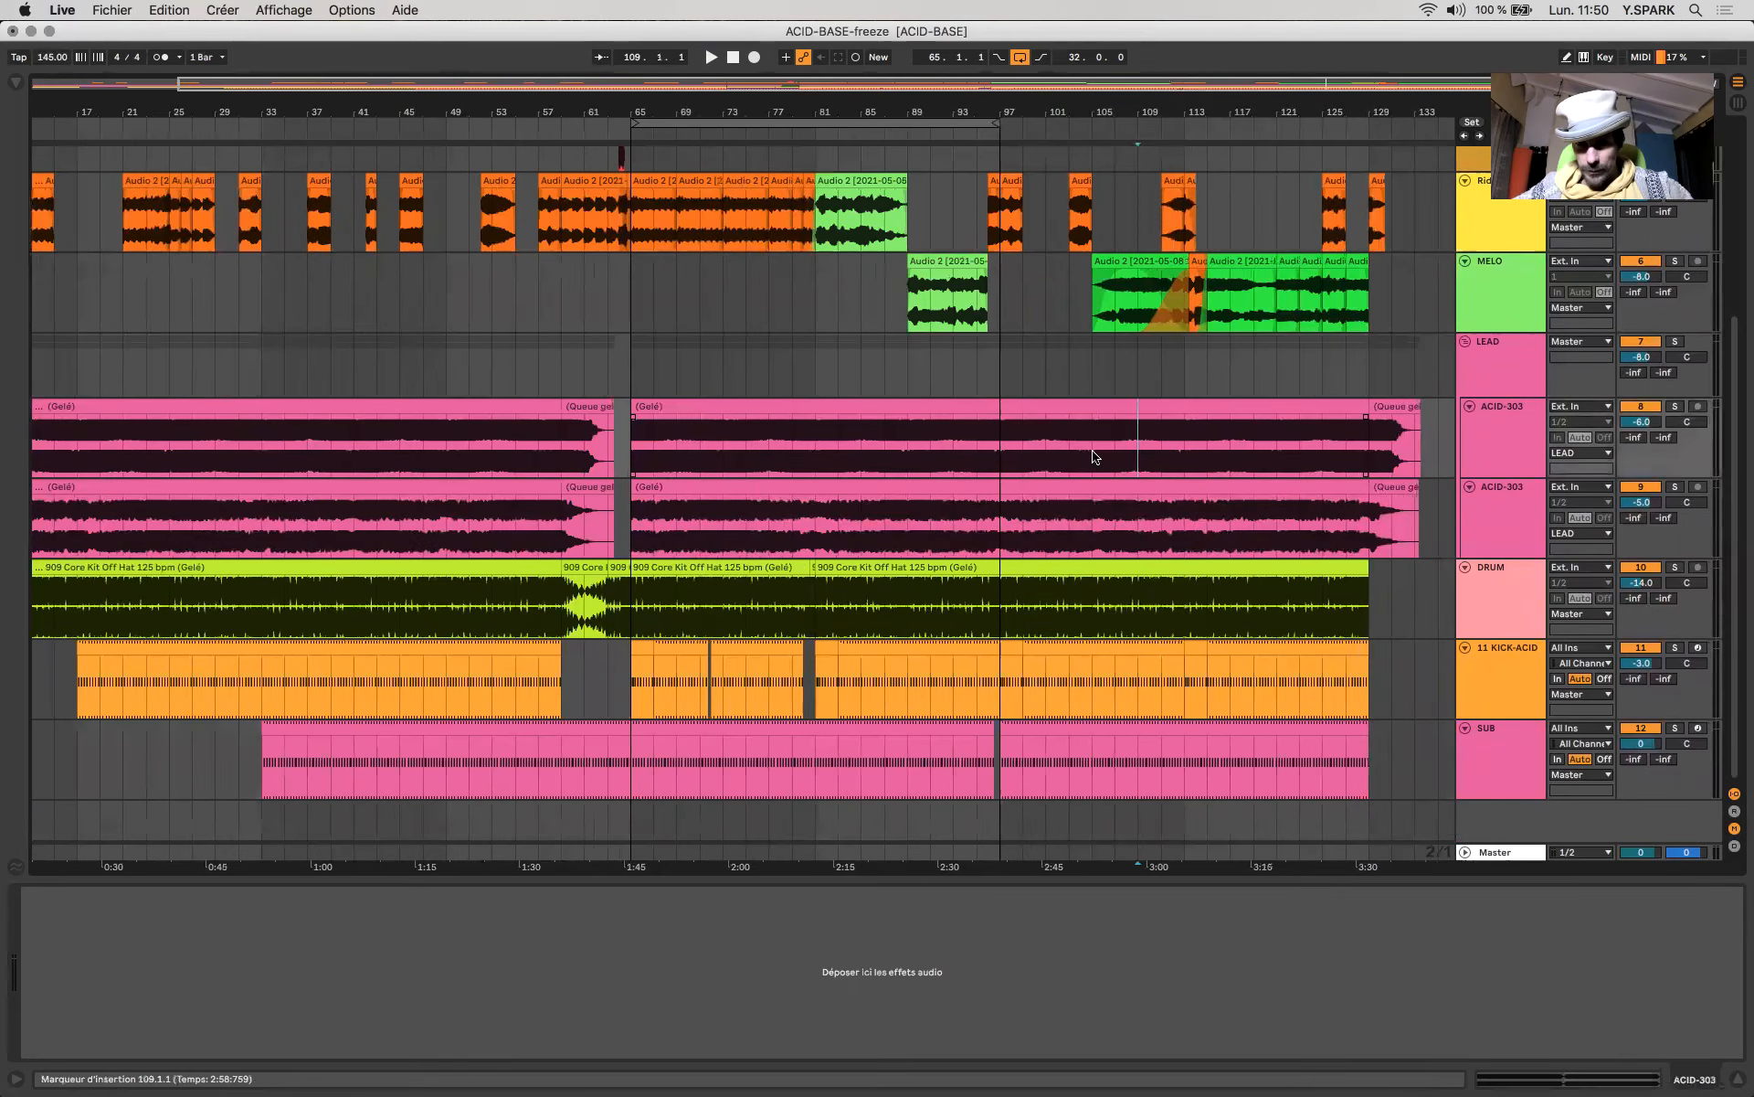
pyautogui.click(748, 432)
pyautogui.scroll(-5, 745, 407)
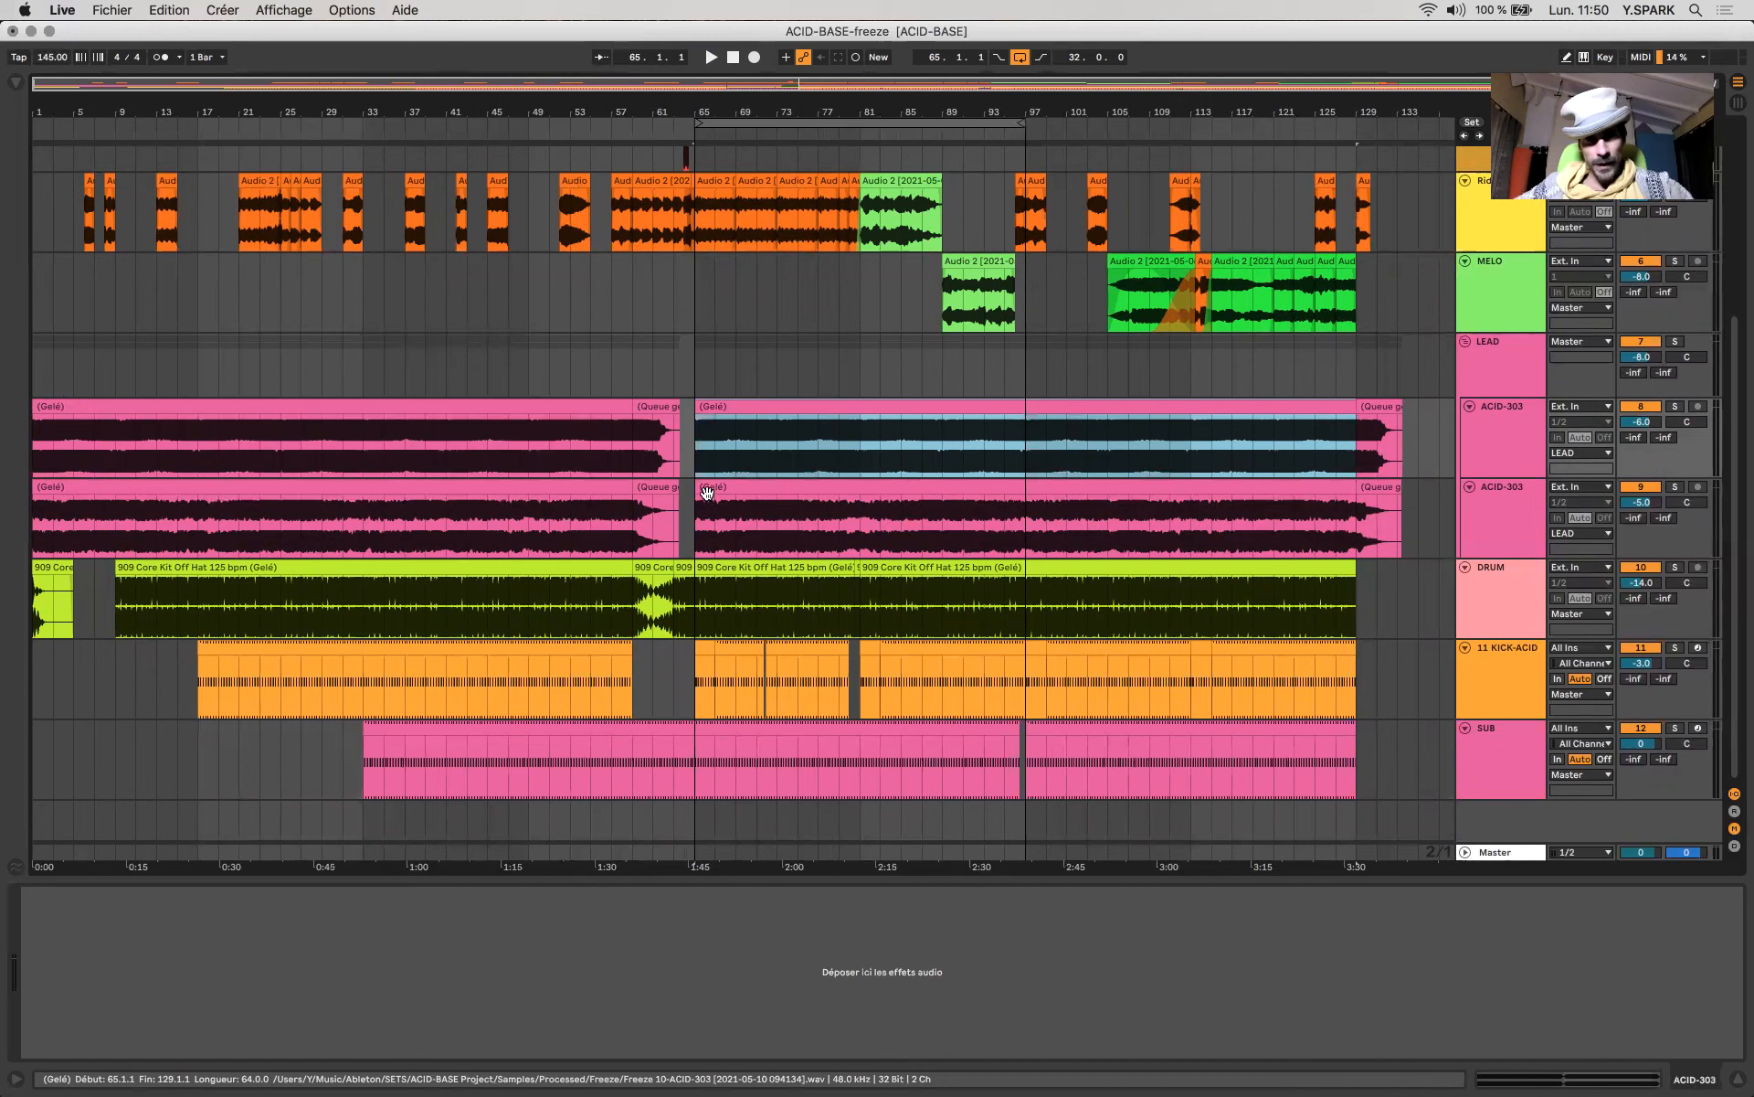
pyautogui.click(1011, 521)
pyautogui.moveTo(1024, 524); pyautogui.dragTo(1109, 454)
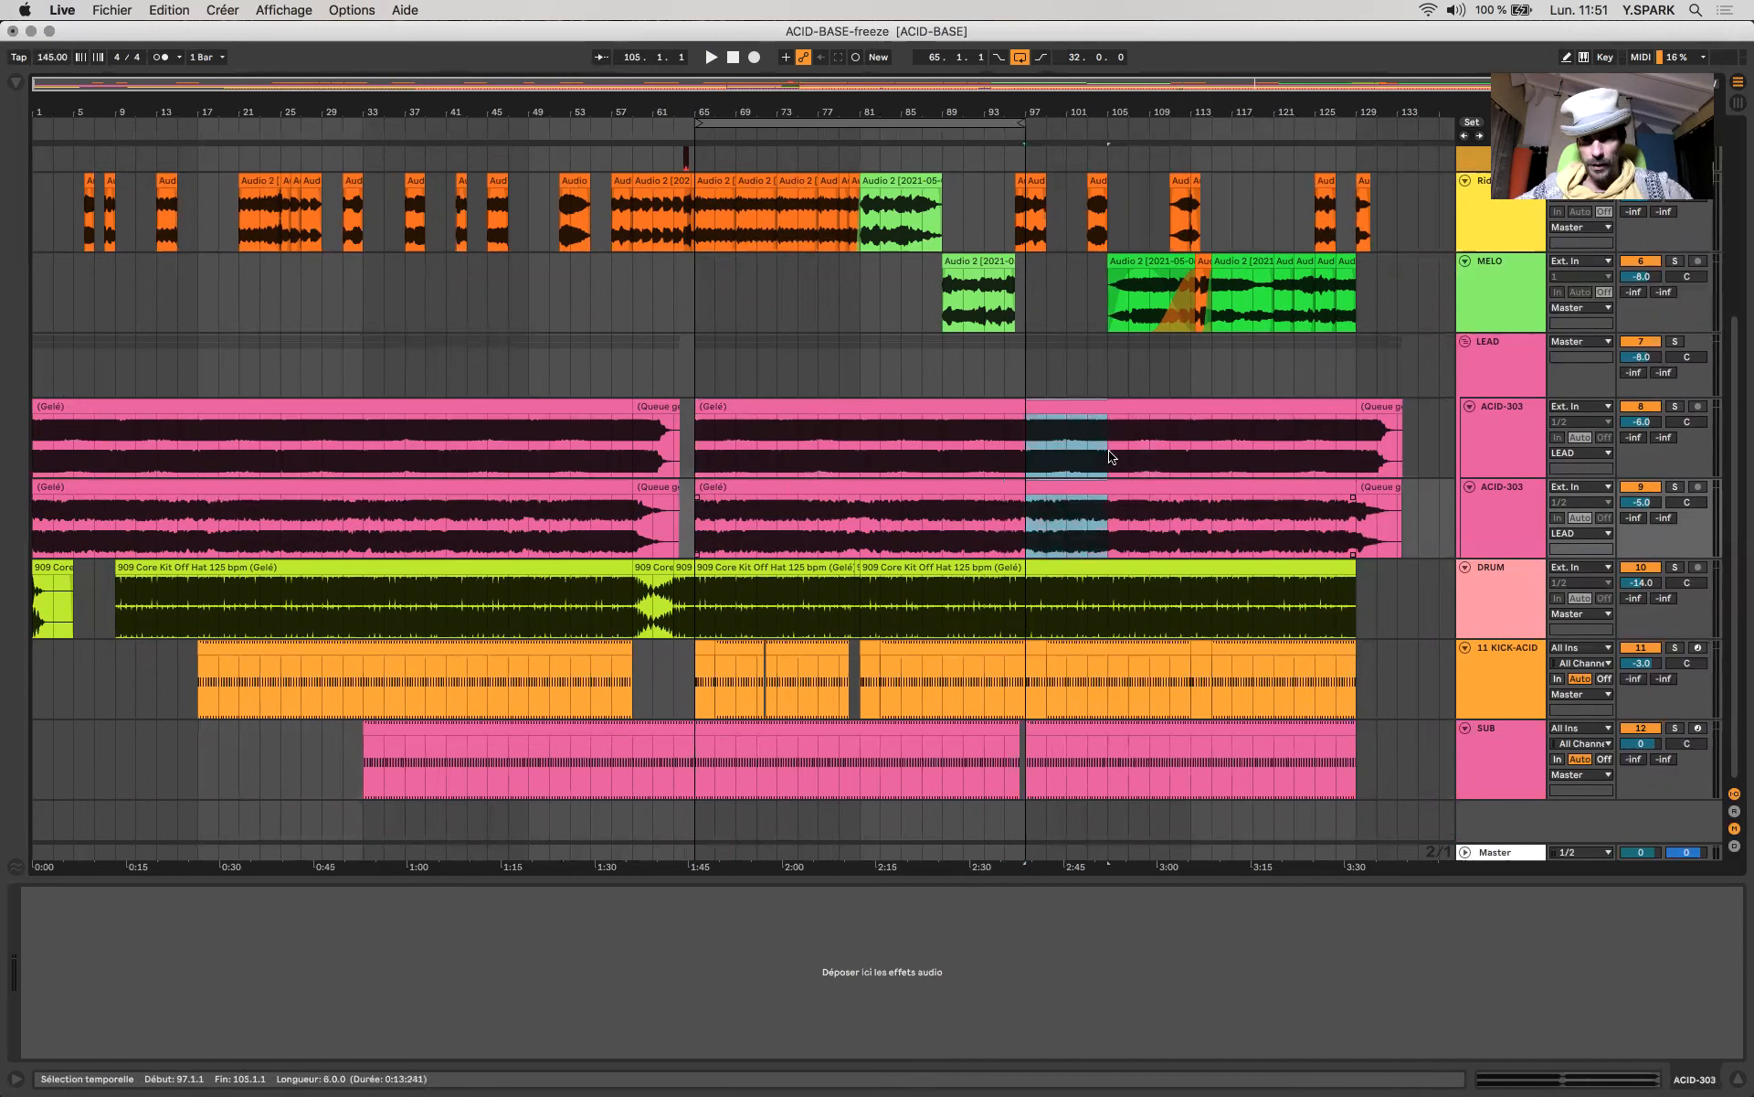
pyautogui.press('Delete')
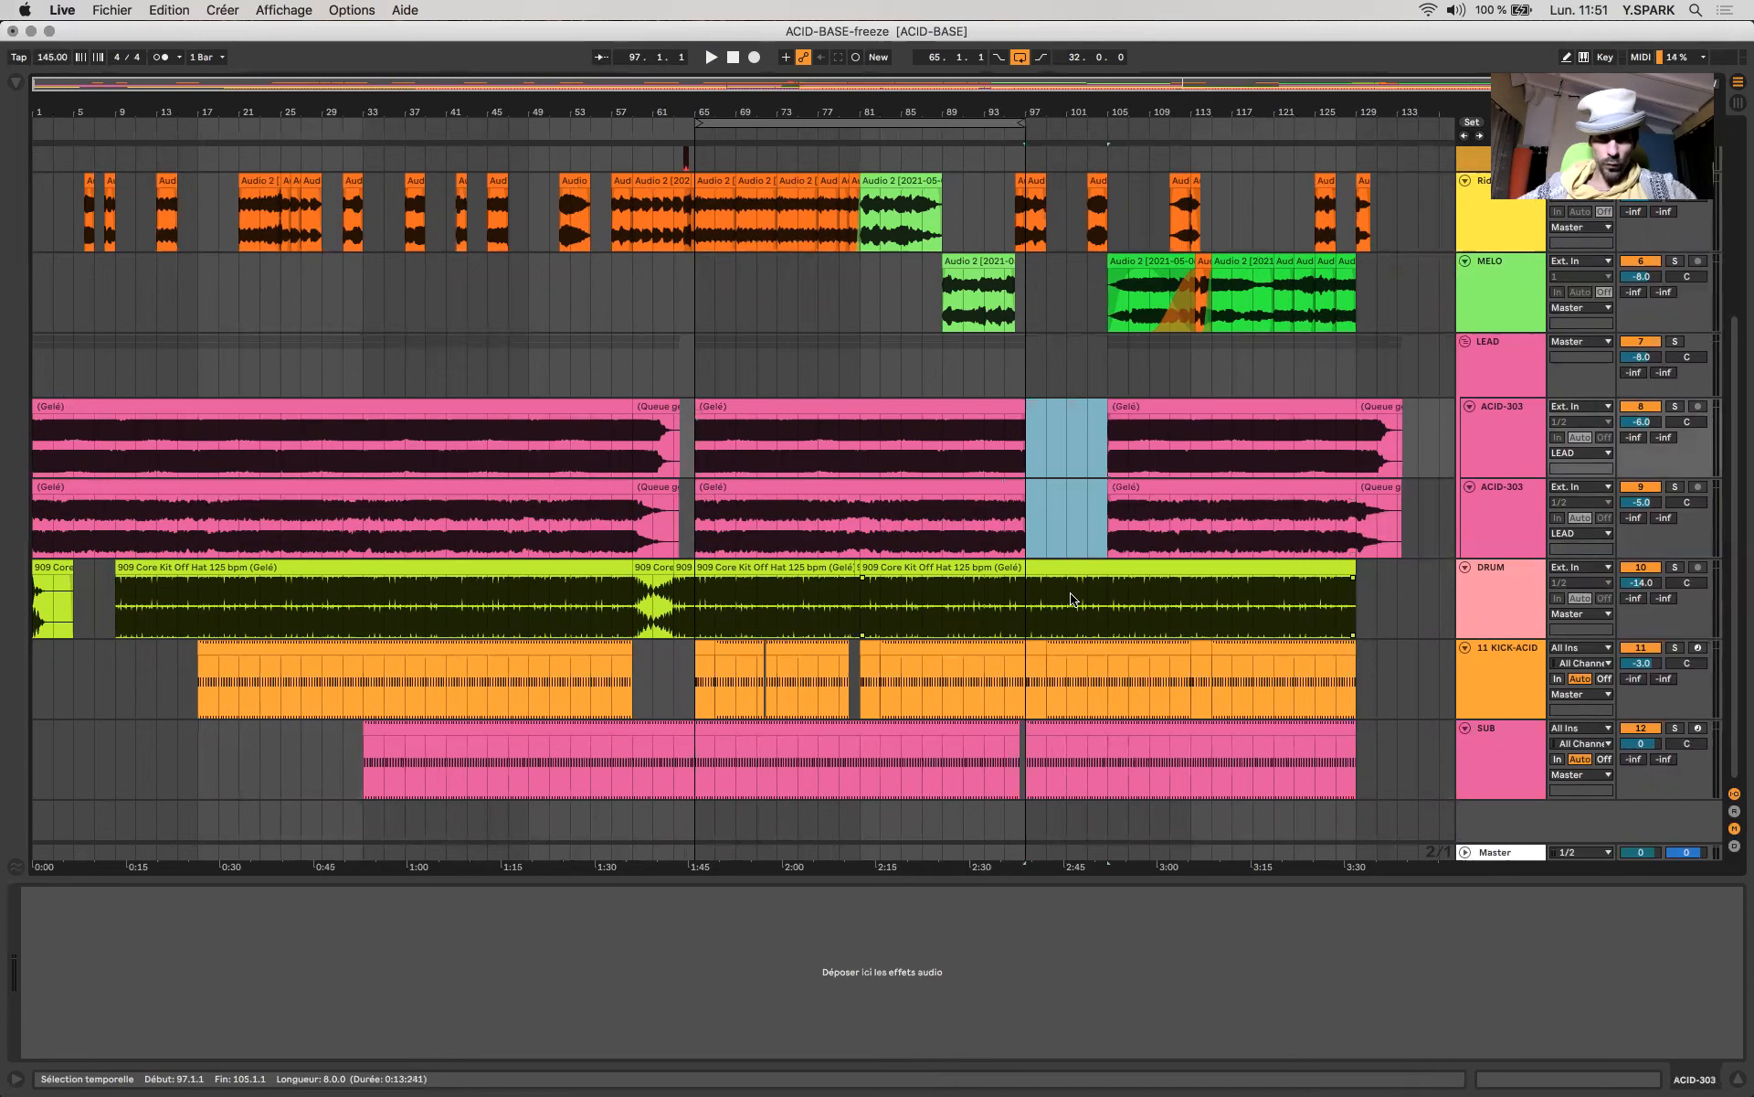
# Play from bar 97 and extend the lower ACID-303 track's second clip back to bar 99 with a fade-in.
pyautogui.scroll(3, 1049, 549)
pyautogui.press('space')
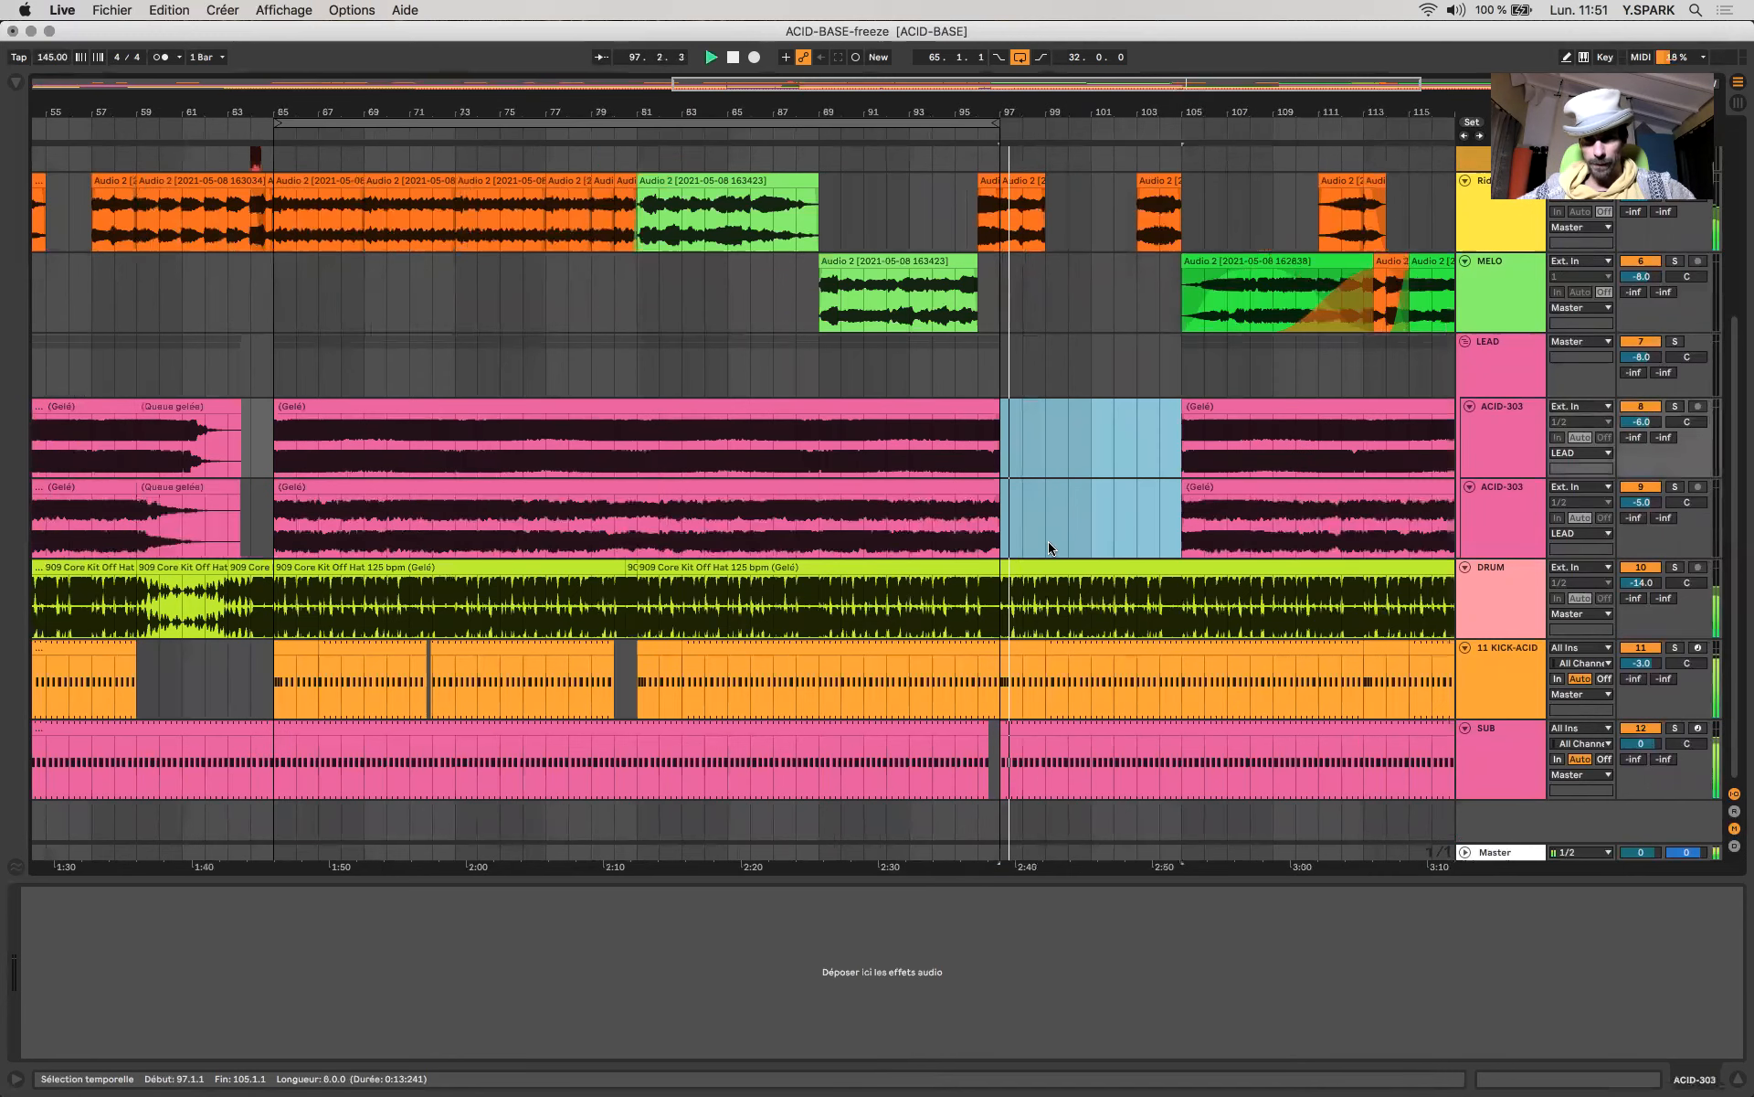
pyautogui.moveTo(1080, 489)
pyautogui.mouseDown()
pyautogui.moveTo(989, 498)
pyautogui.moveTo(1097, 505)
pyautogui.mouseUp()
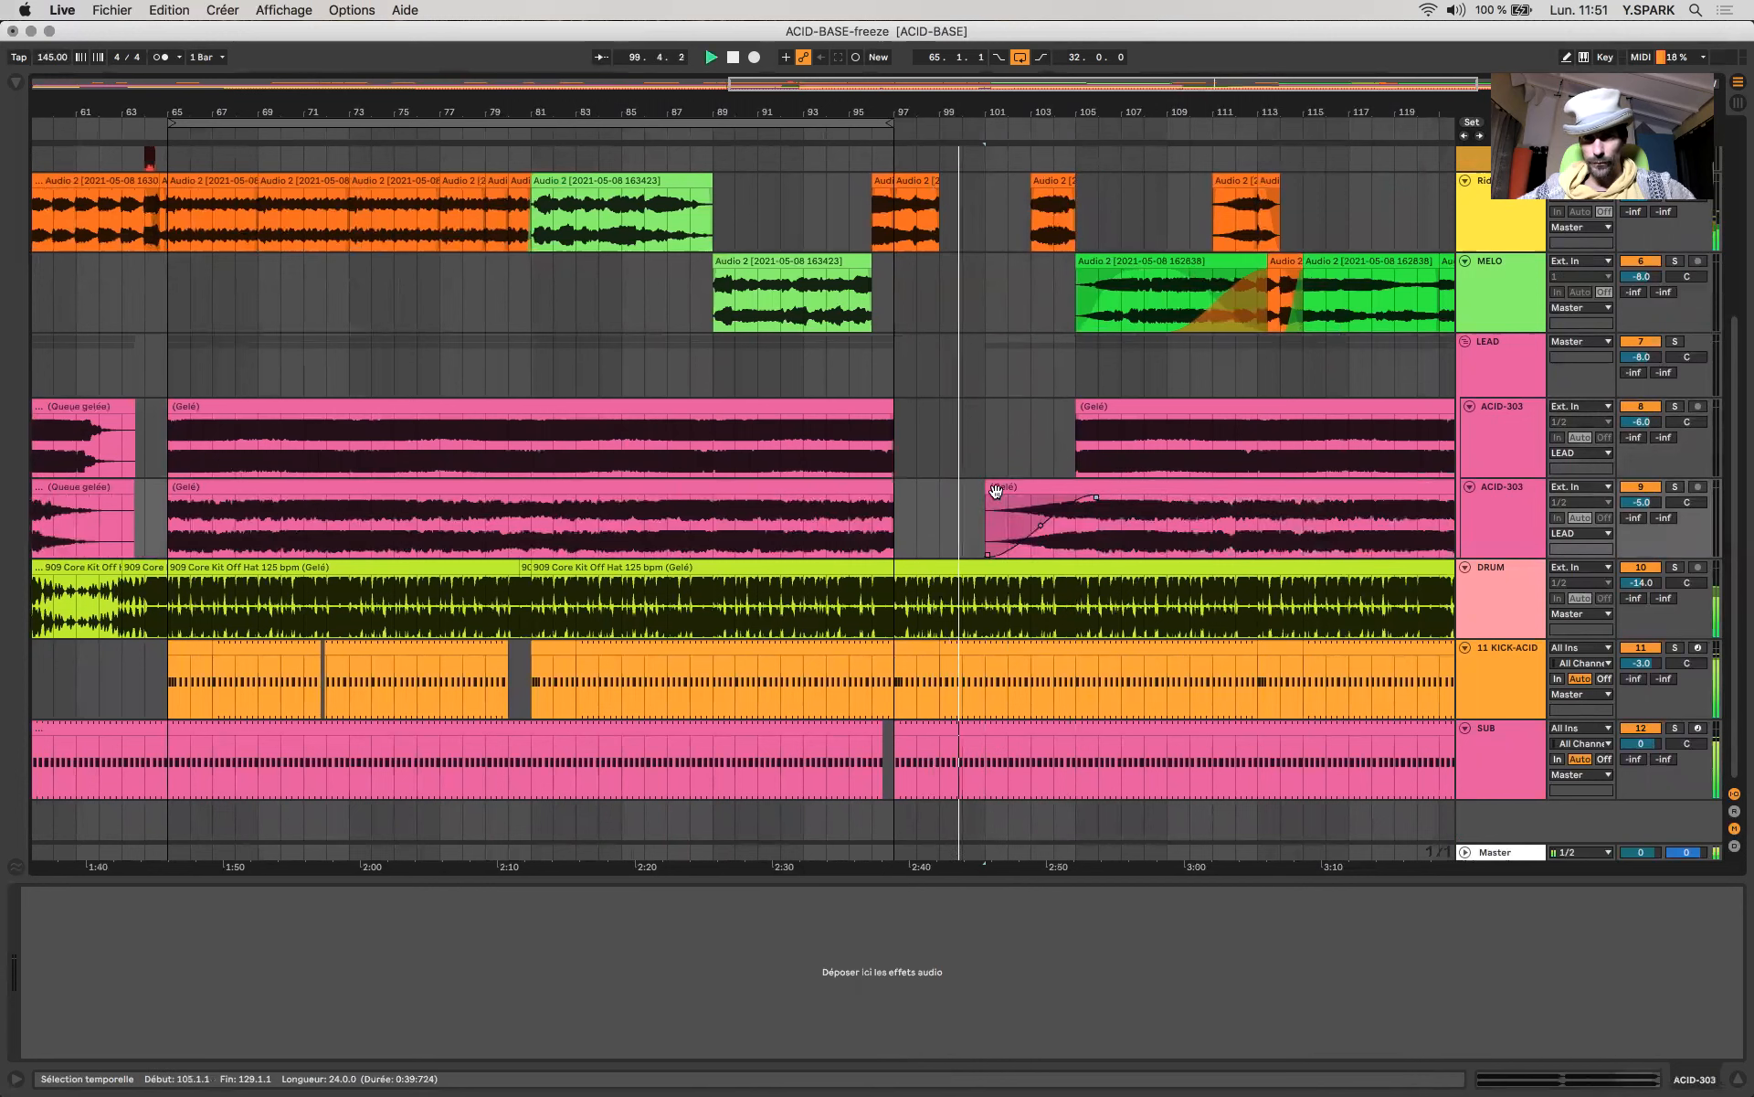
pyautogui.moveTo(988, 489); pyautogui.dragTo(945, 488)
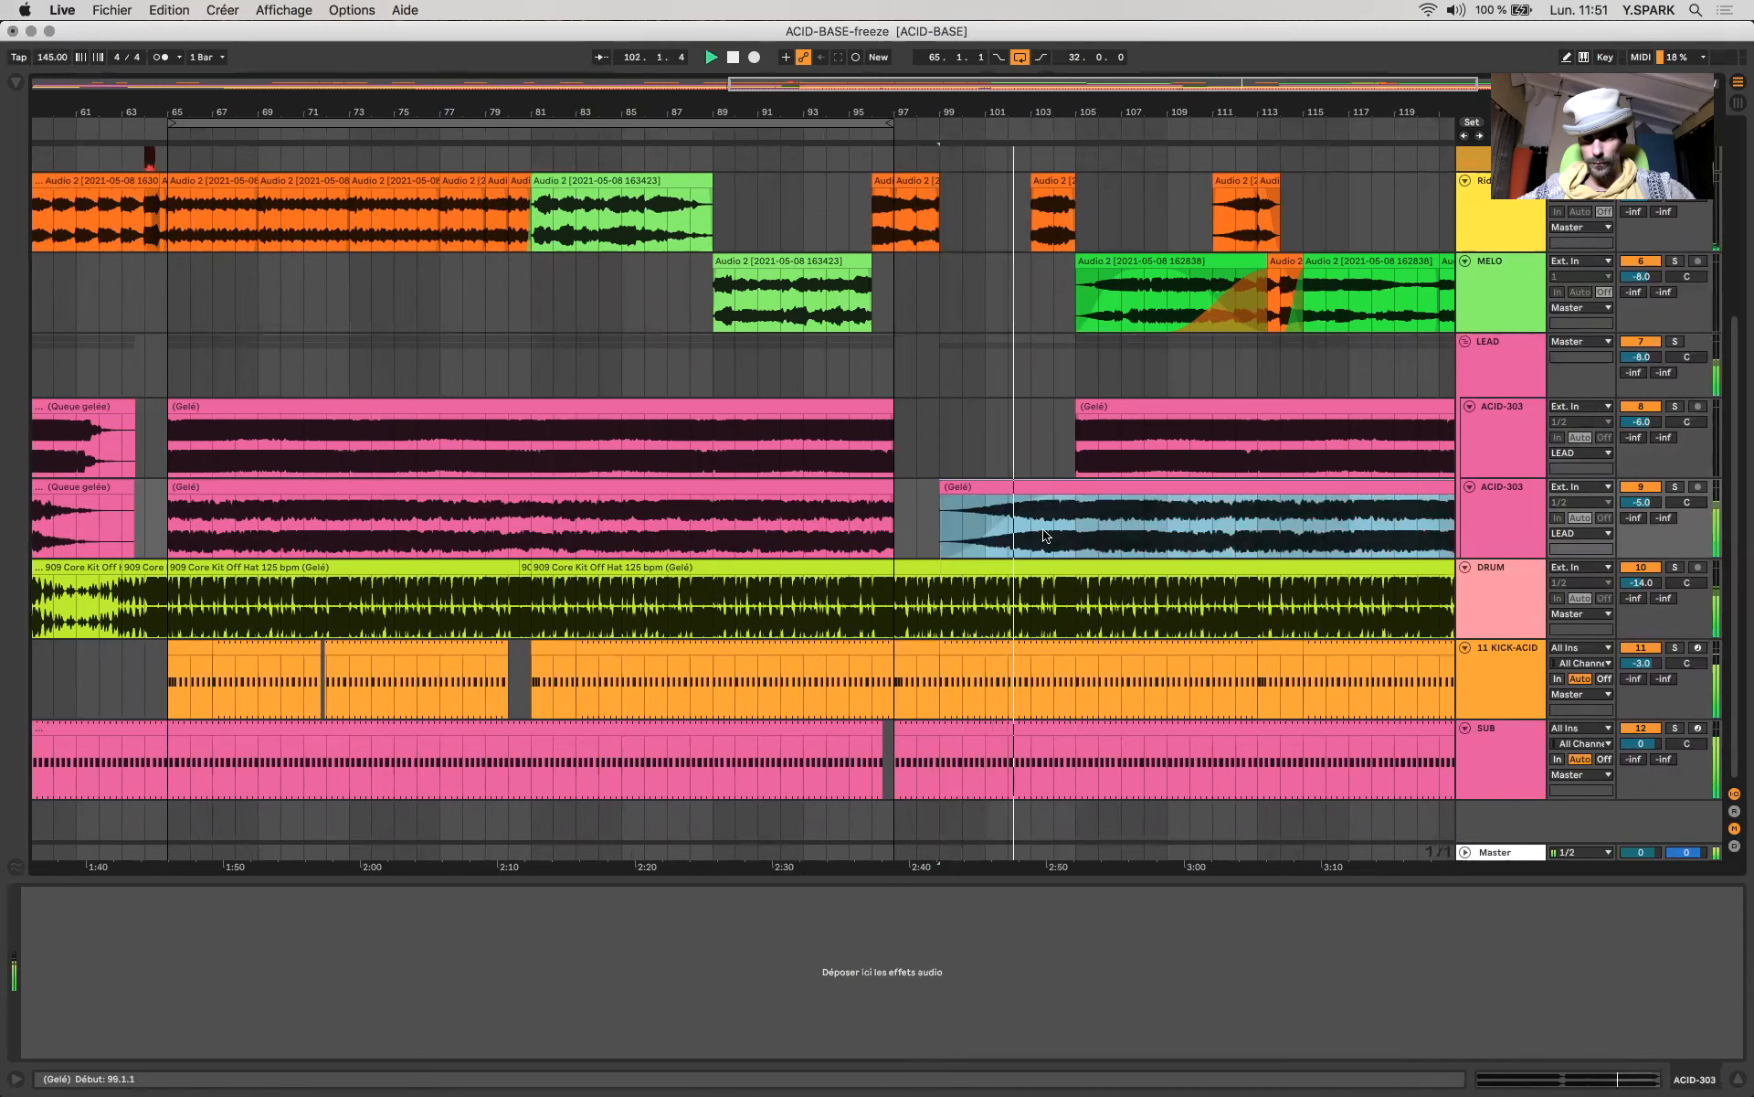
# Remove the section from bar 105 to bar 112 of the lower ACID-303 track's clip.
pyautogui.hscroll(3, 968, 493)
pyautogui.scroll(1, 969, 493)
pyautogui.hscroll(1, 967, 493)
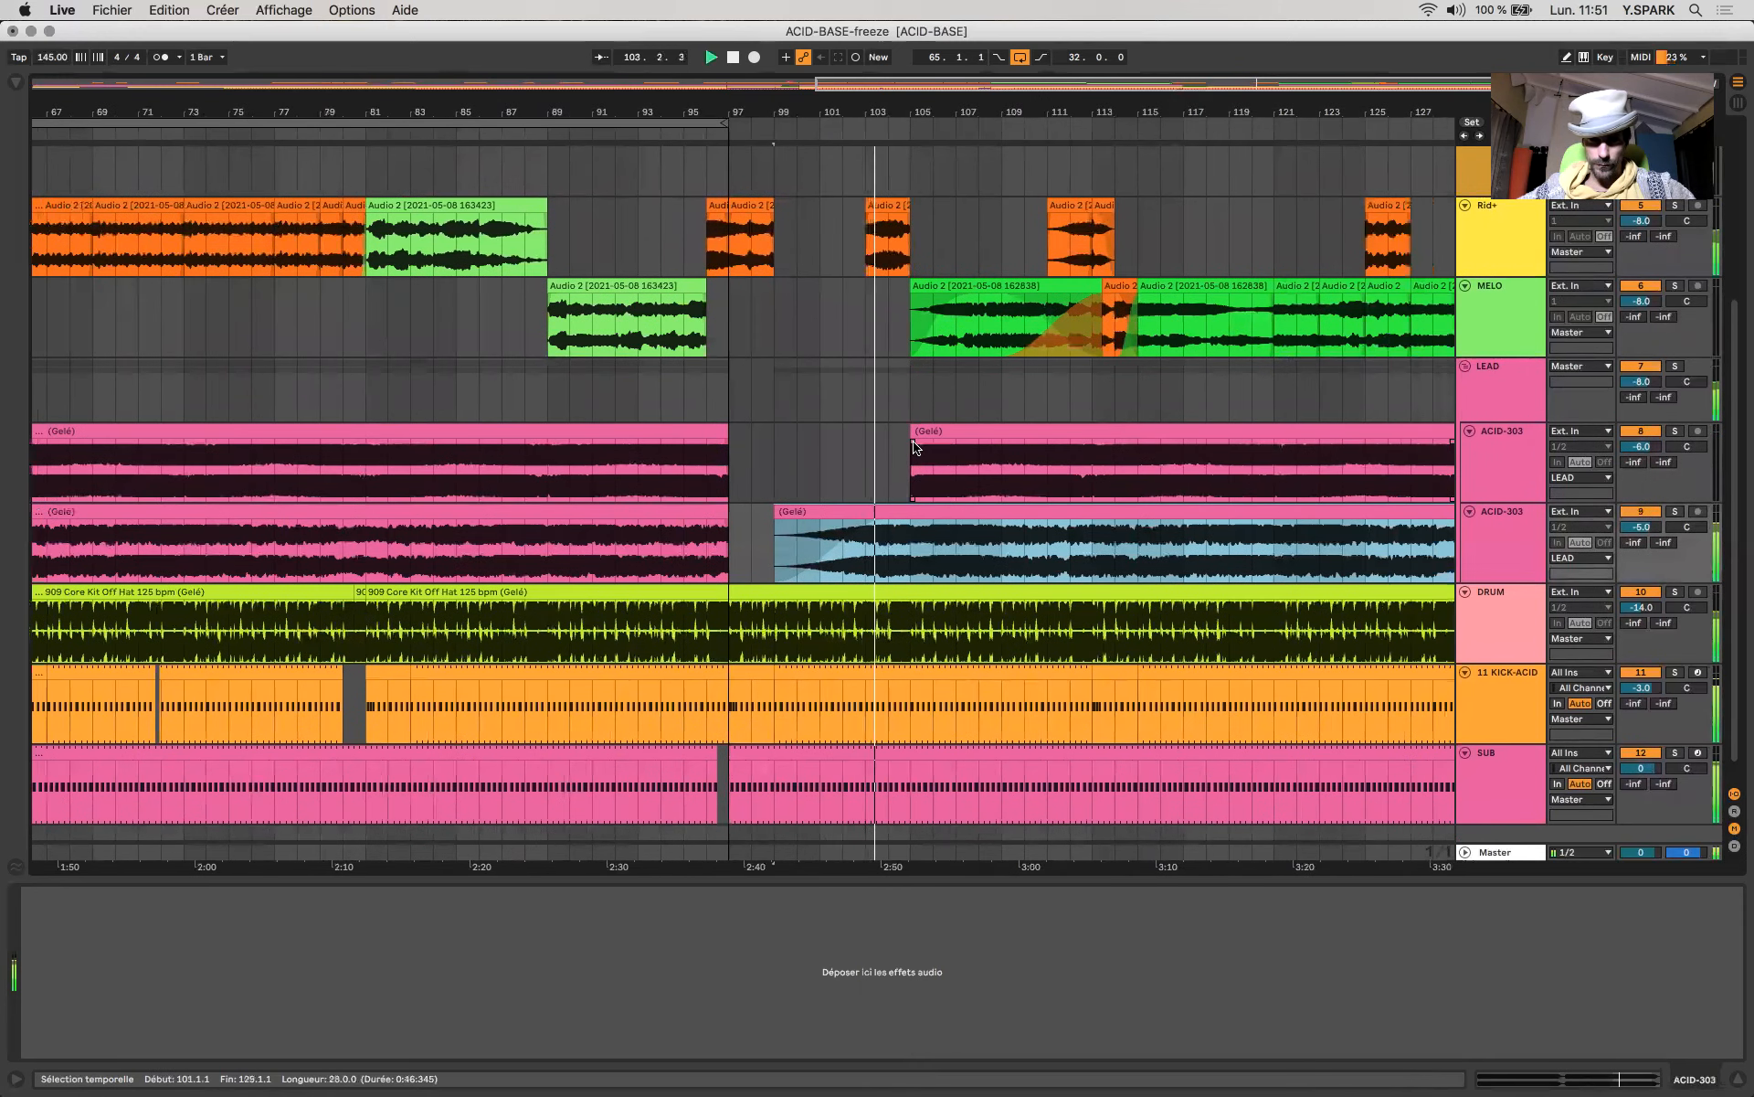
pyautogui.moveTo(912, 541); pyautogui.dragTo(1064, 546)
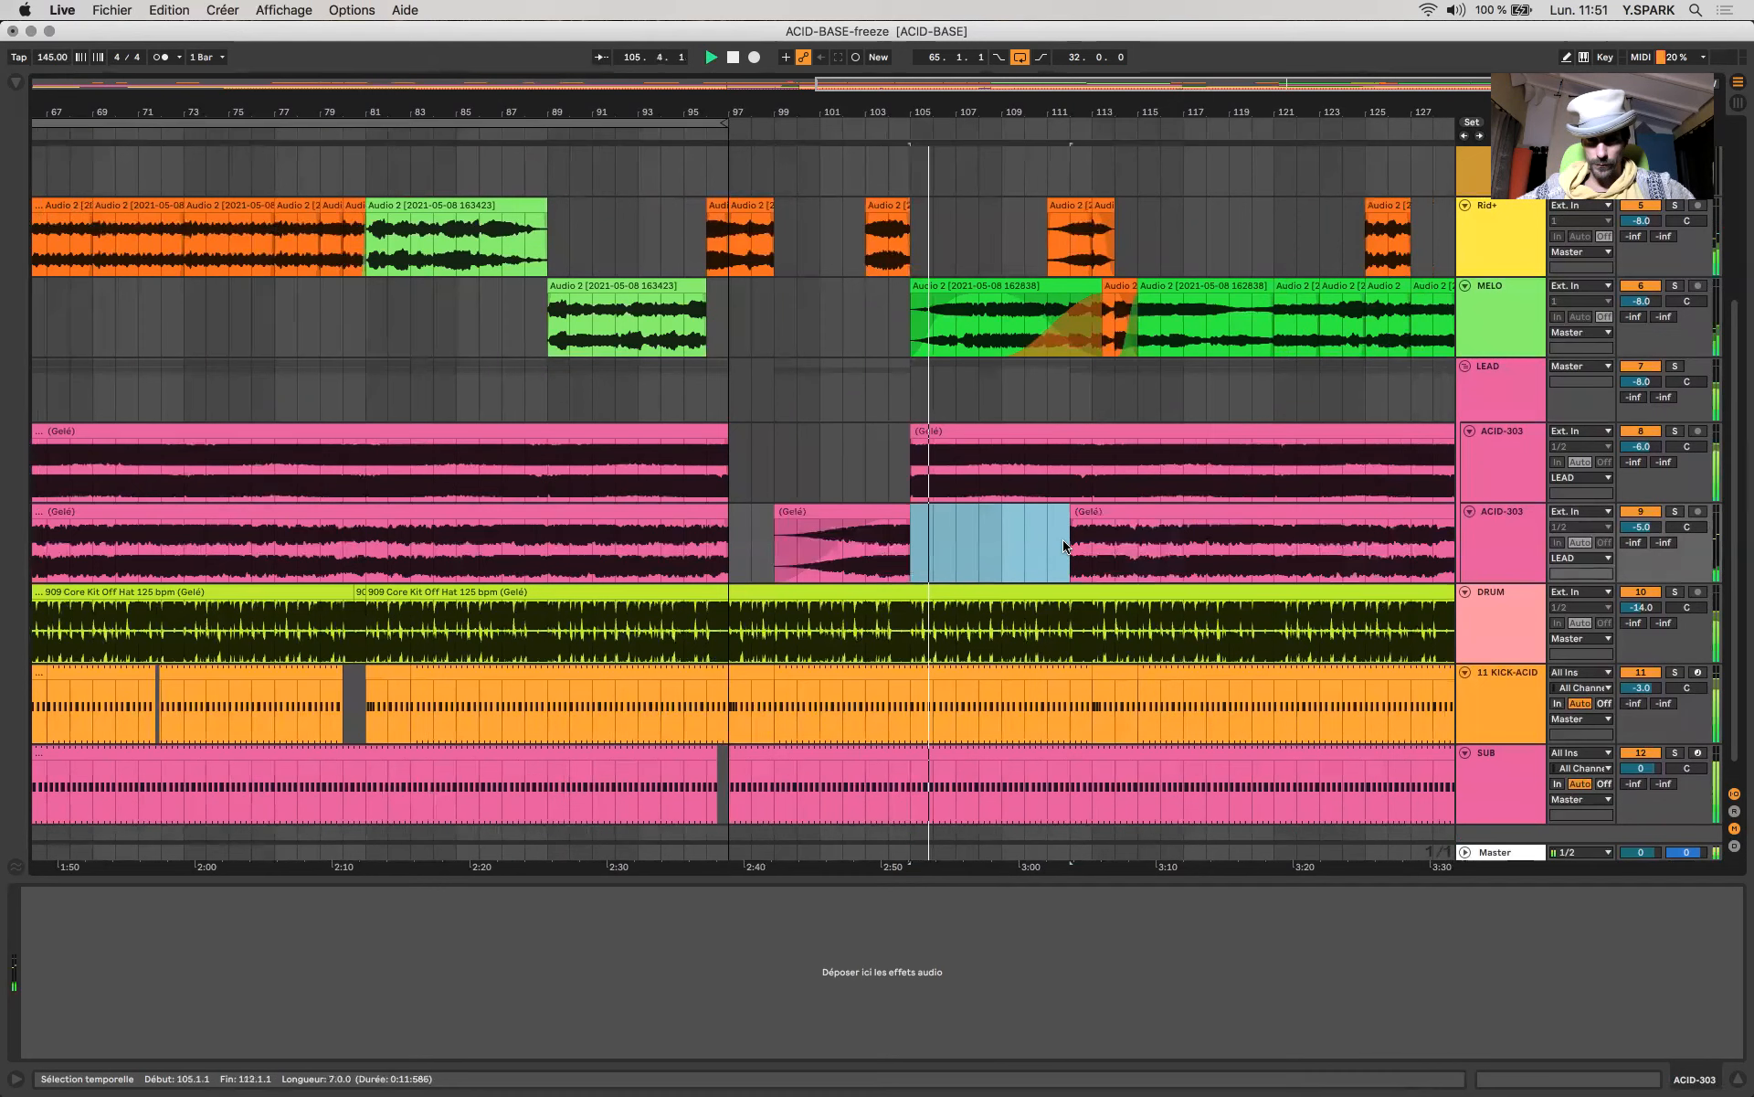
# Clear the selected section of the lower ACID-303 track and extend the clip starting at bar 112 back to bar 109.
pyautogui.hscroll(5, 1064, 546)
pyautogui.scroll(-1, 1064, 547)
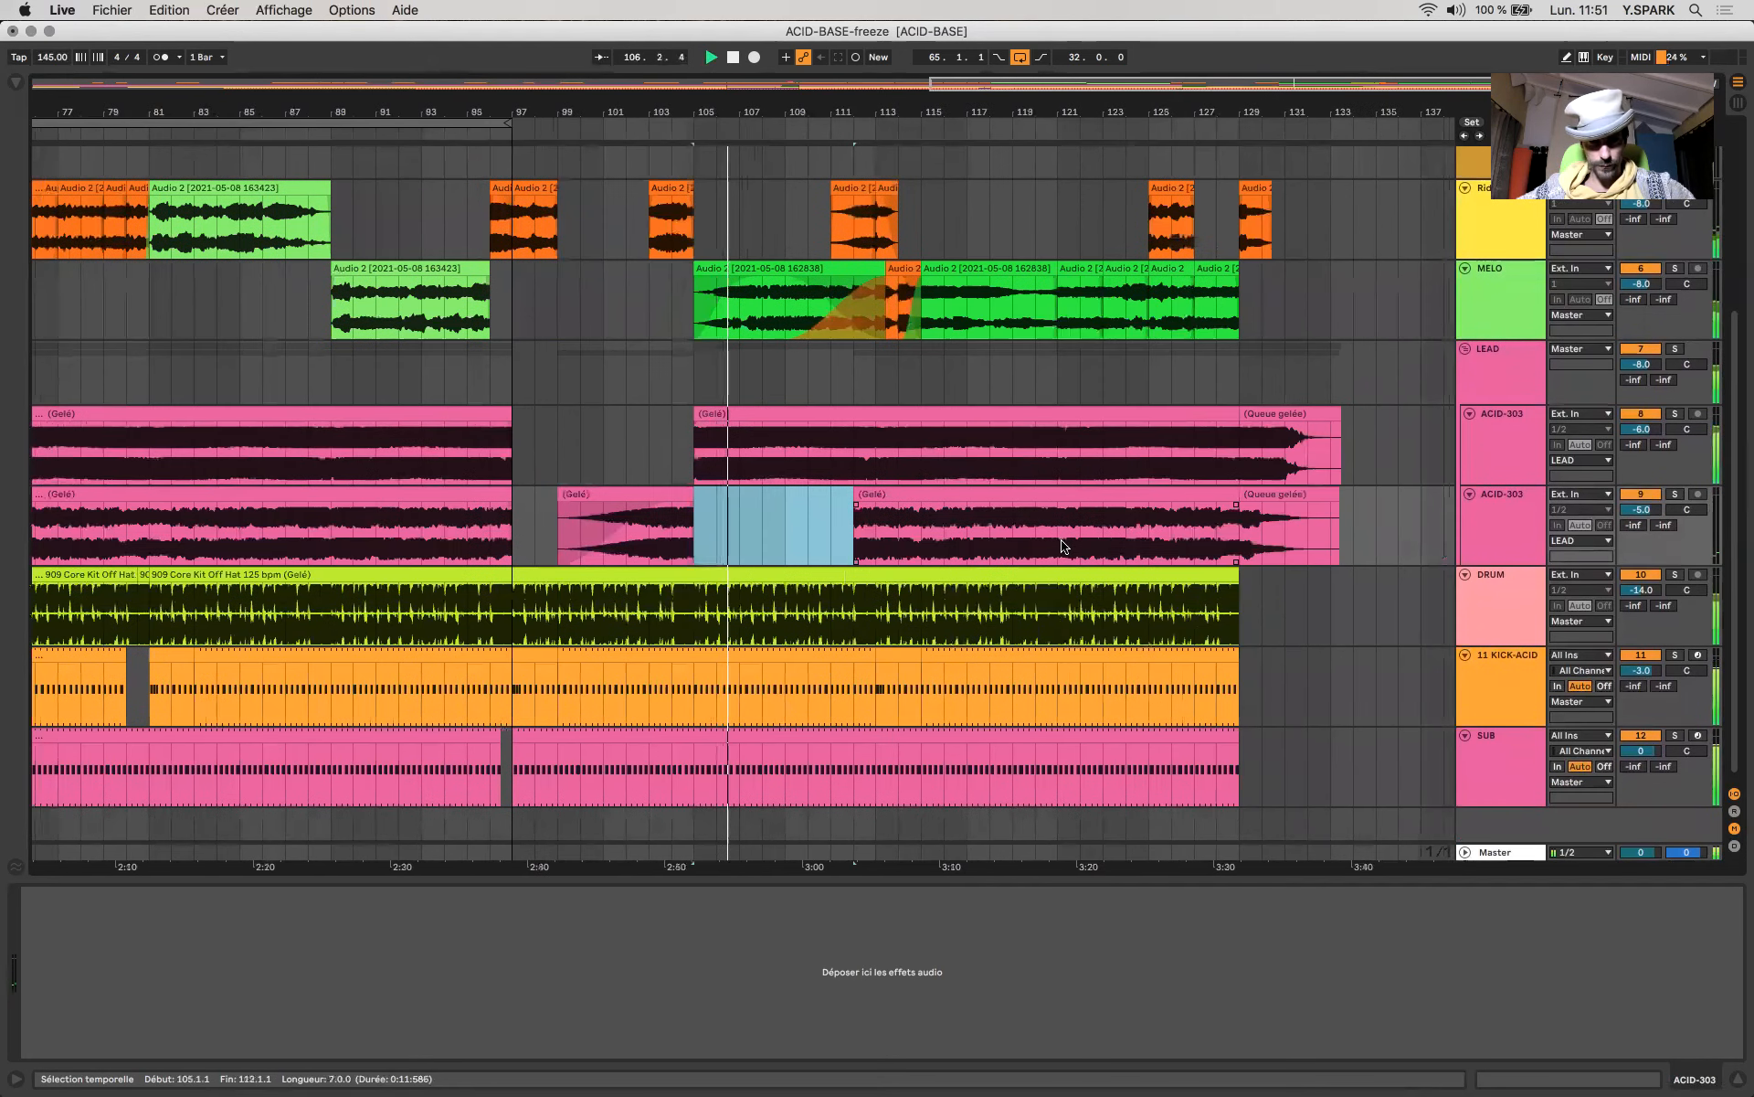
pyautogui.press('Delete')
pyautogui.click(857, 496)
pyautogui.moveTo(857, 496); pyautogui.dragTo(786, 525)
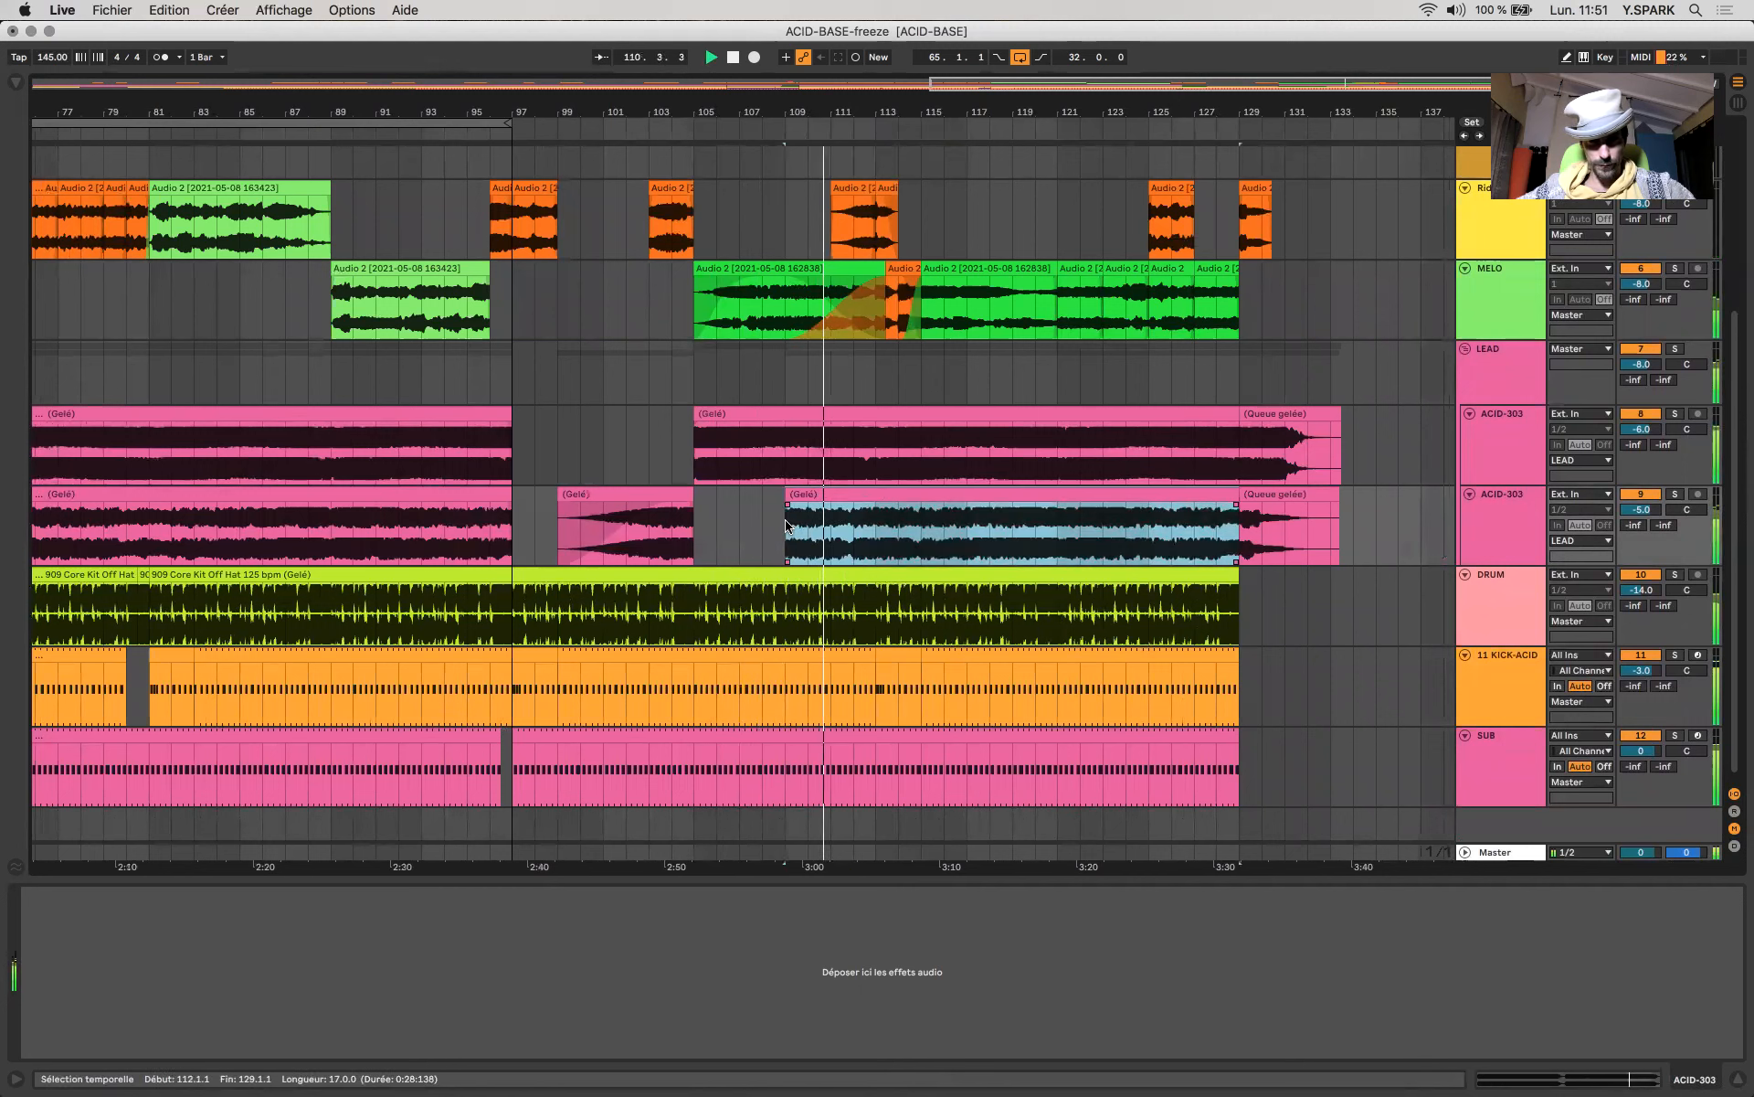
# Split the MELO track's green clip at bar 109.
pyautogui.click(784, 305)
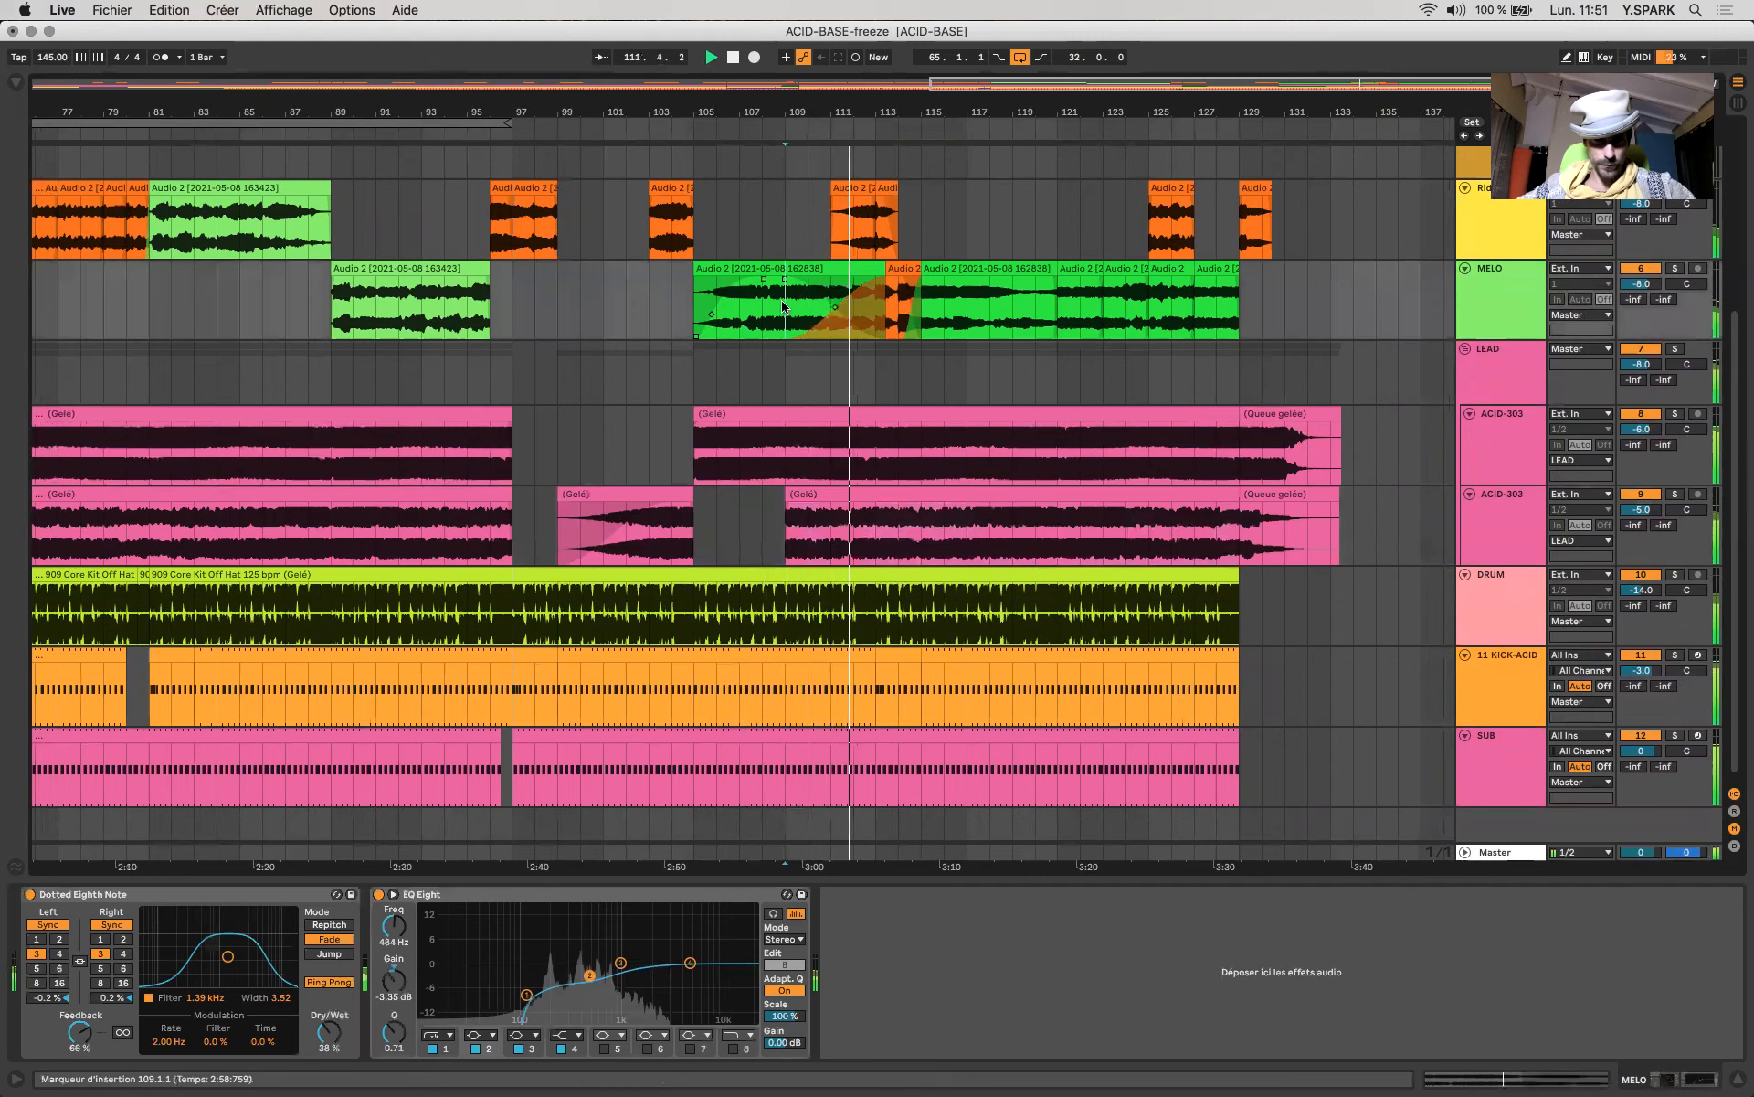
pyautogui.press('-')
pyautogui.press('-')
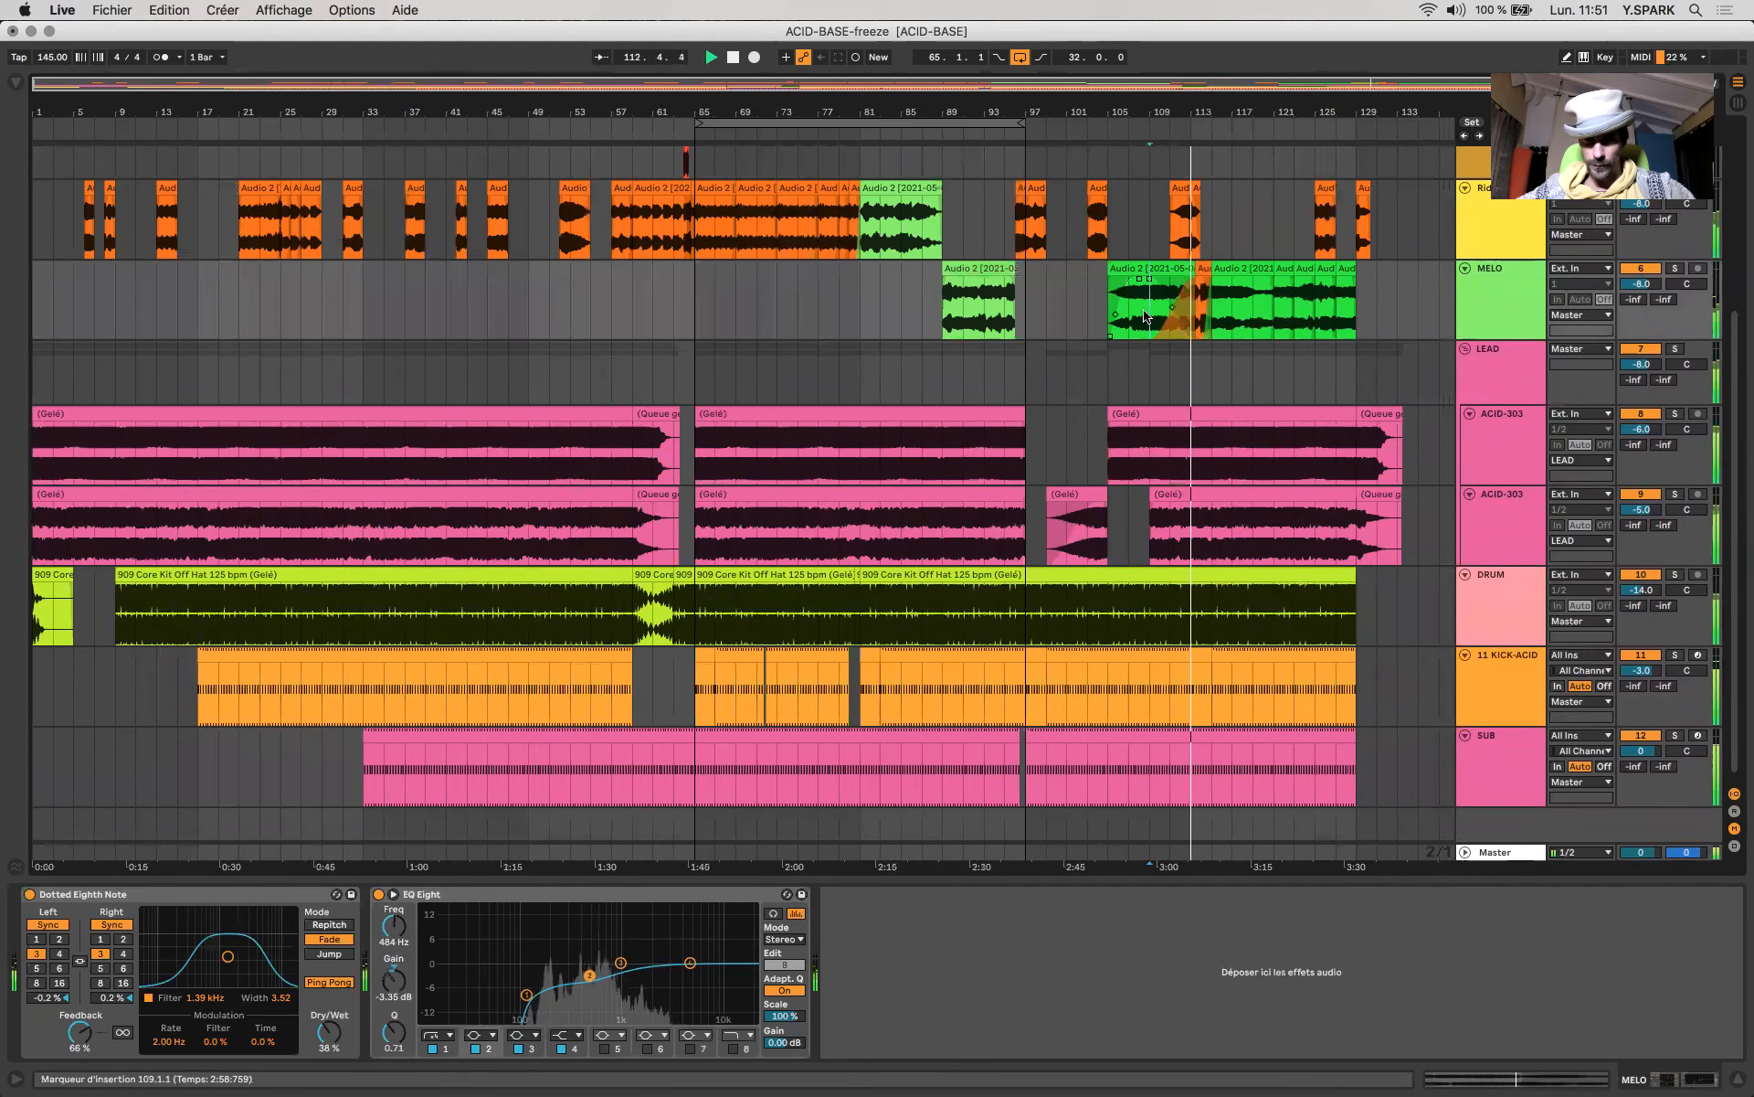
pyautogui.moveTo(1149, 318); pyautogui.dragTo(1199, 290)
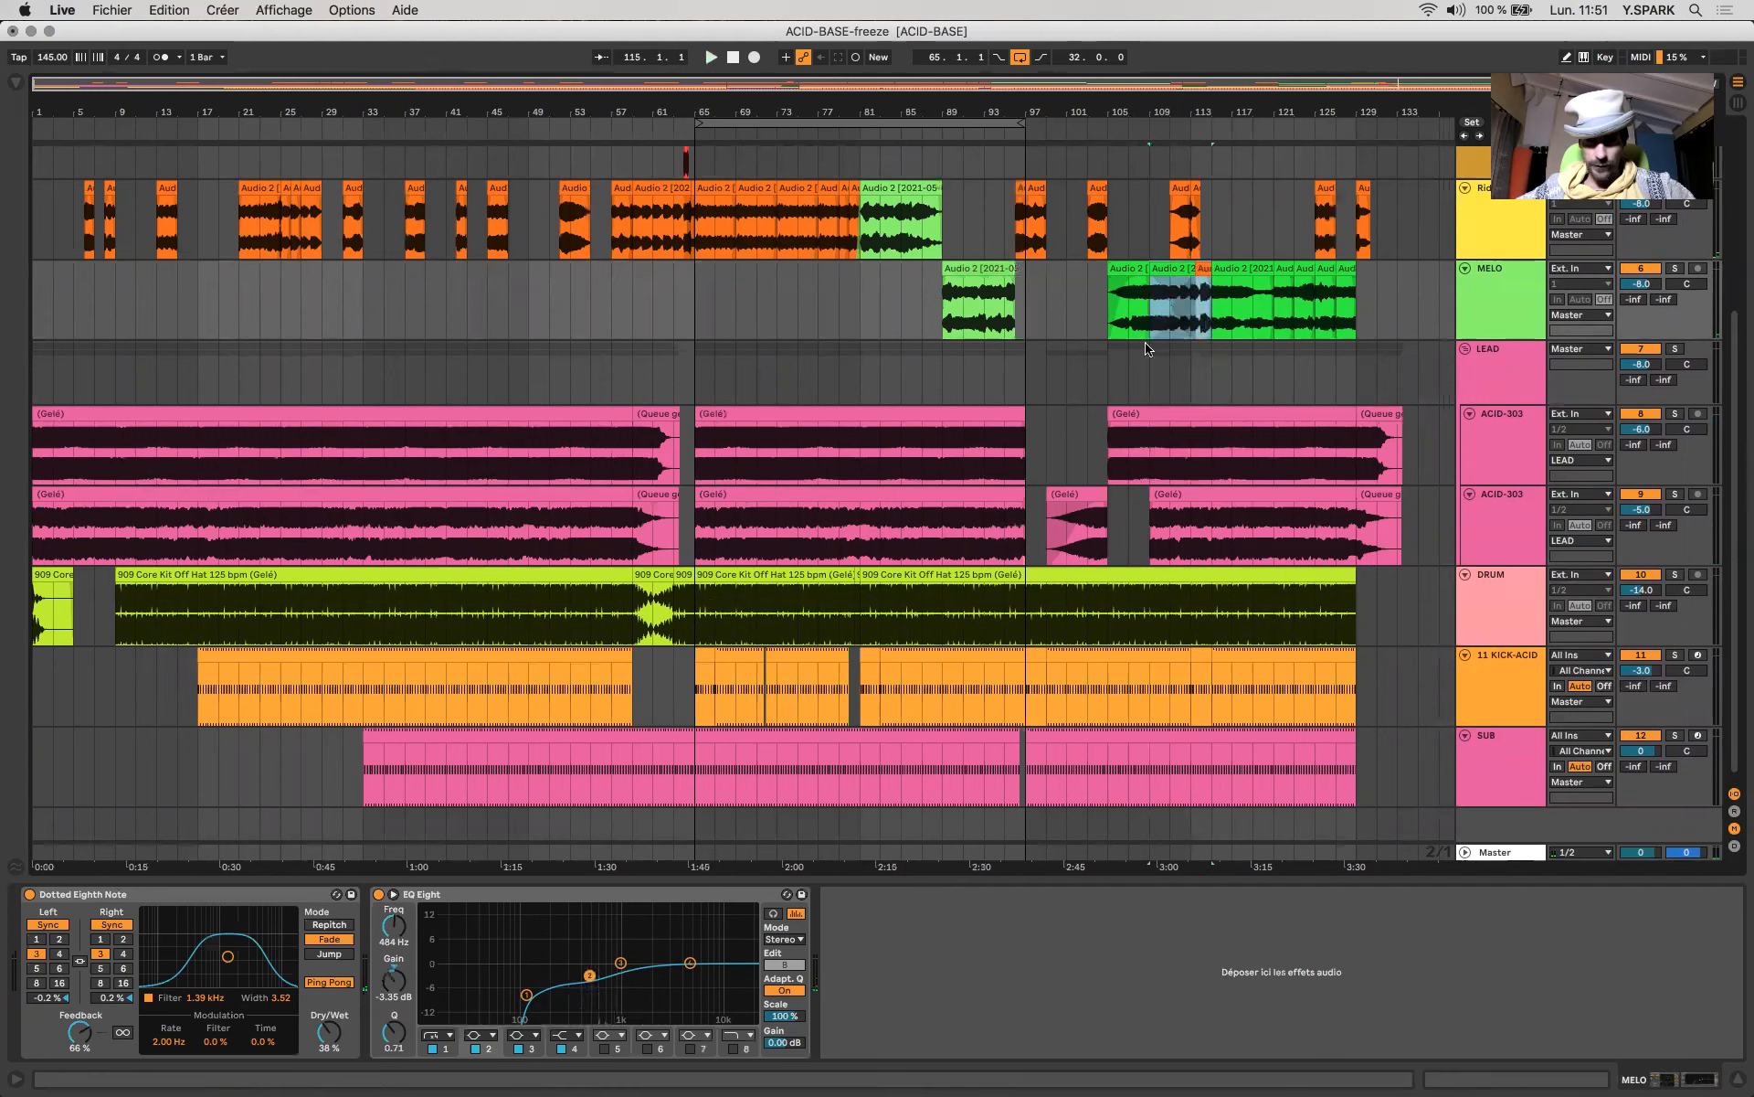
# Solo the MELO track, play it from bar 109, and turn its solo off.
pyautogui.scroll(1, 1144, 351)
pyautogui.click(1678, 307)
pyautogui.press('space')
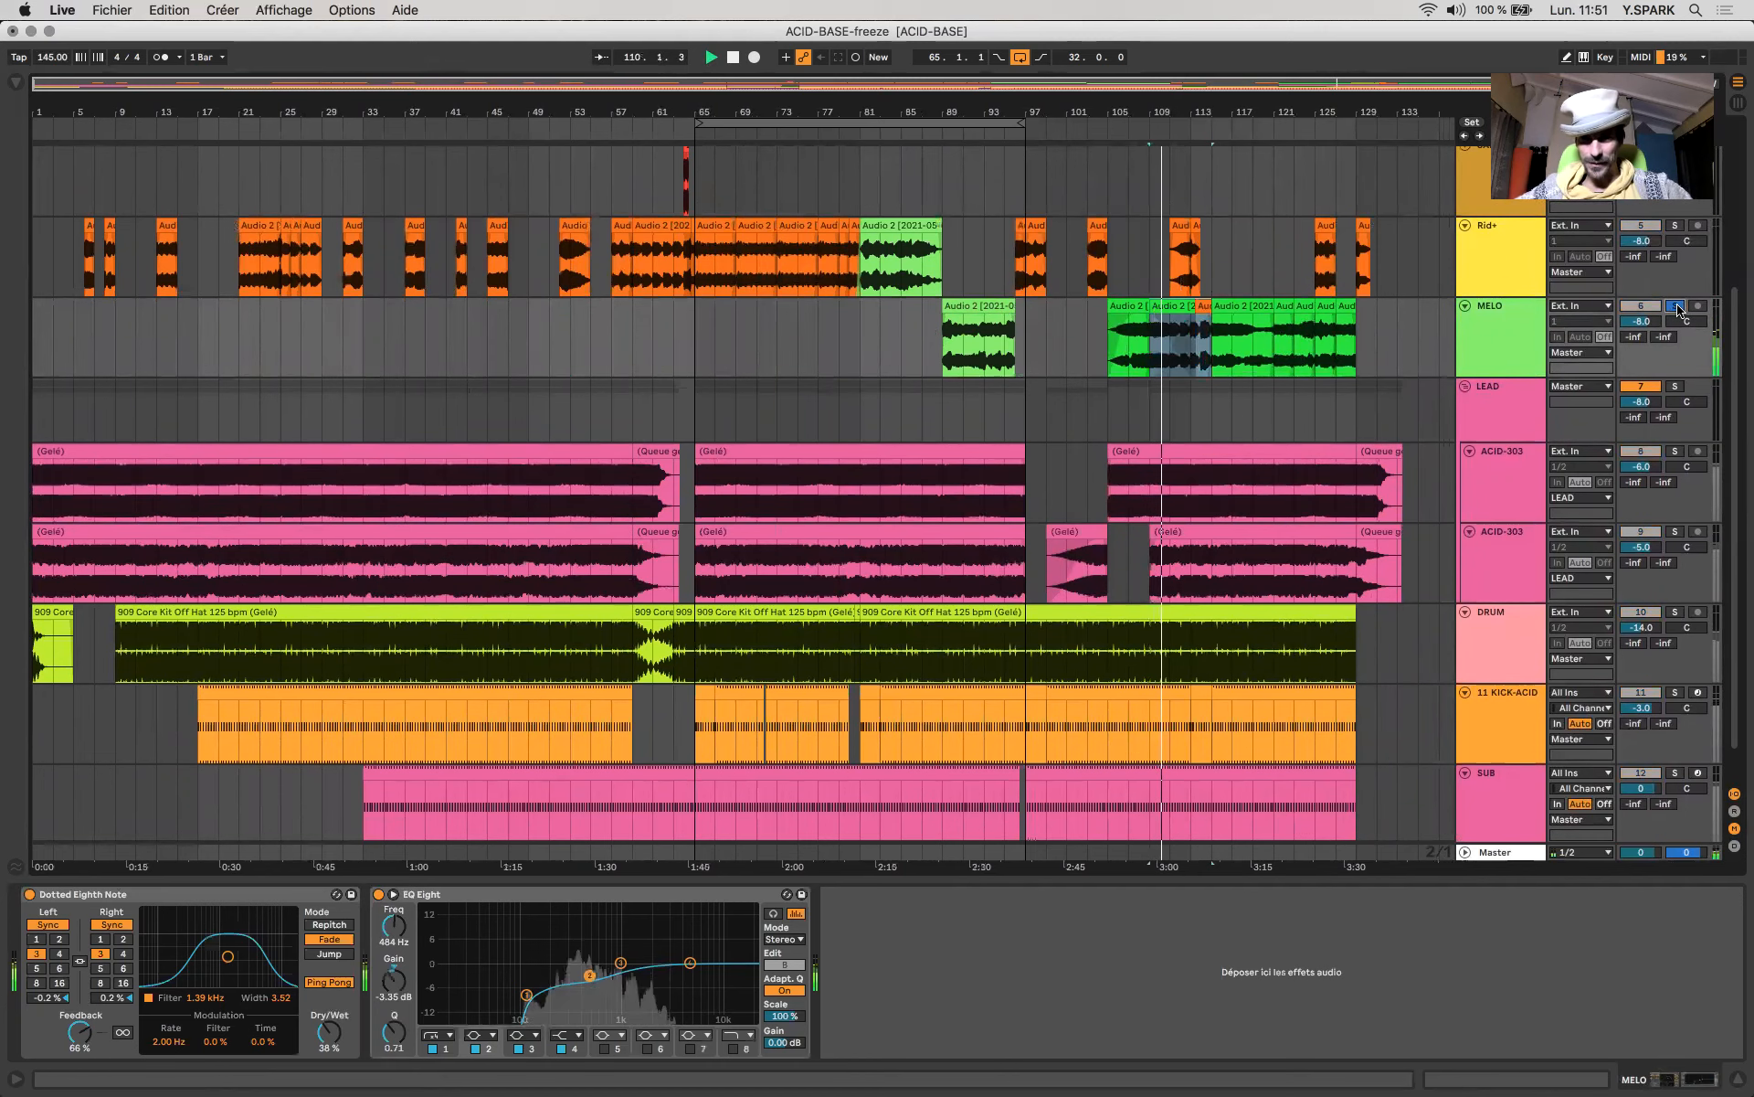
pyautogui.click(1678, 309)
# Open the MELO clip starting at bar 109 and examine its waveform between 5.1.3 and 5.2.4.
pyautogui.doubleClick(1165, 305)
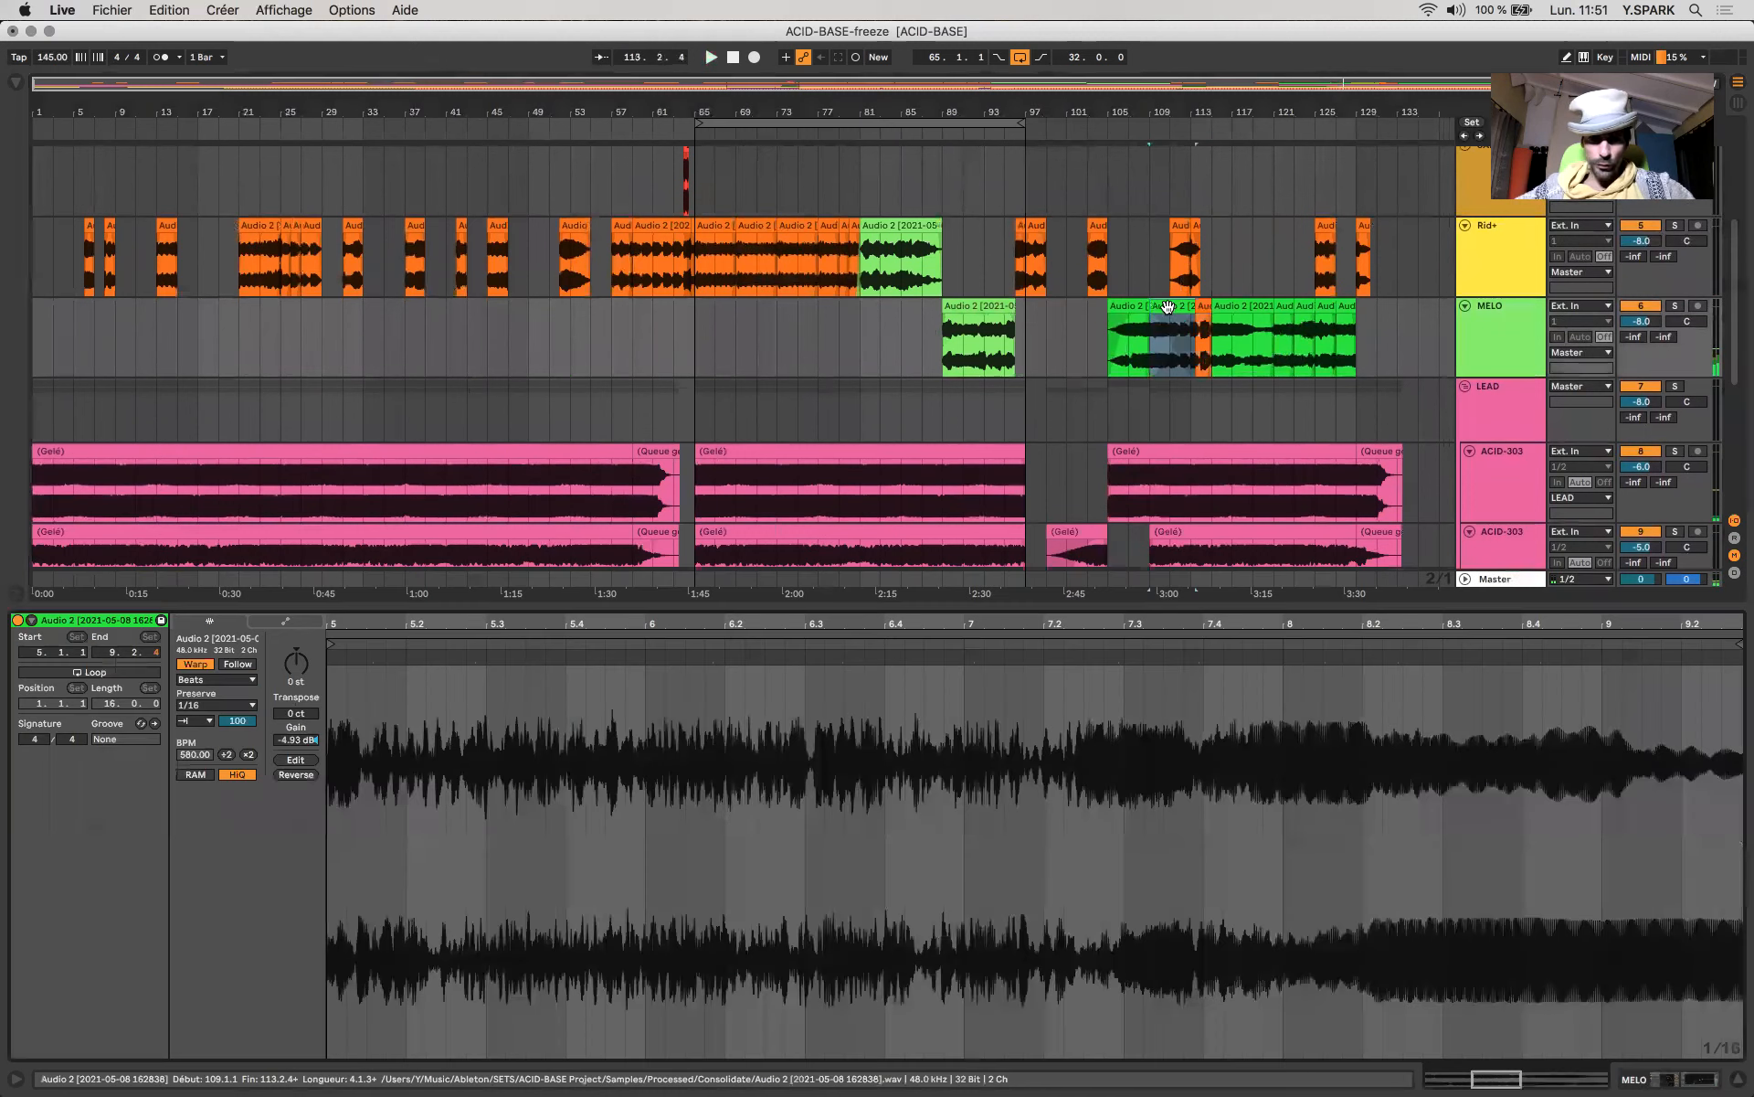
pyautogui.click(216, 706)
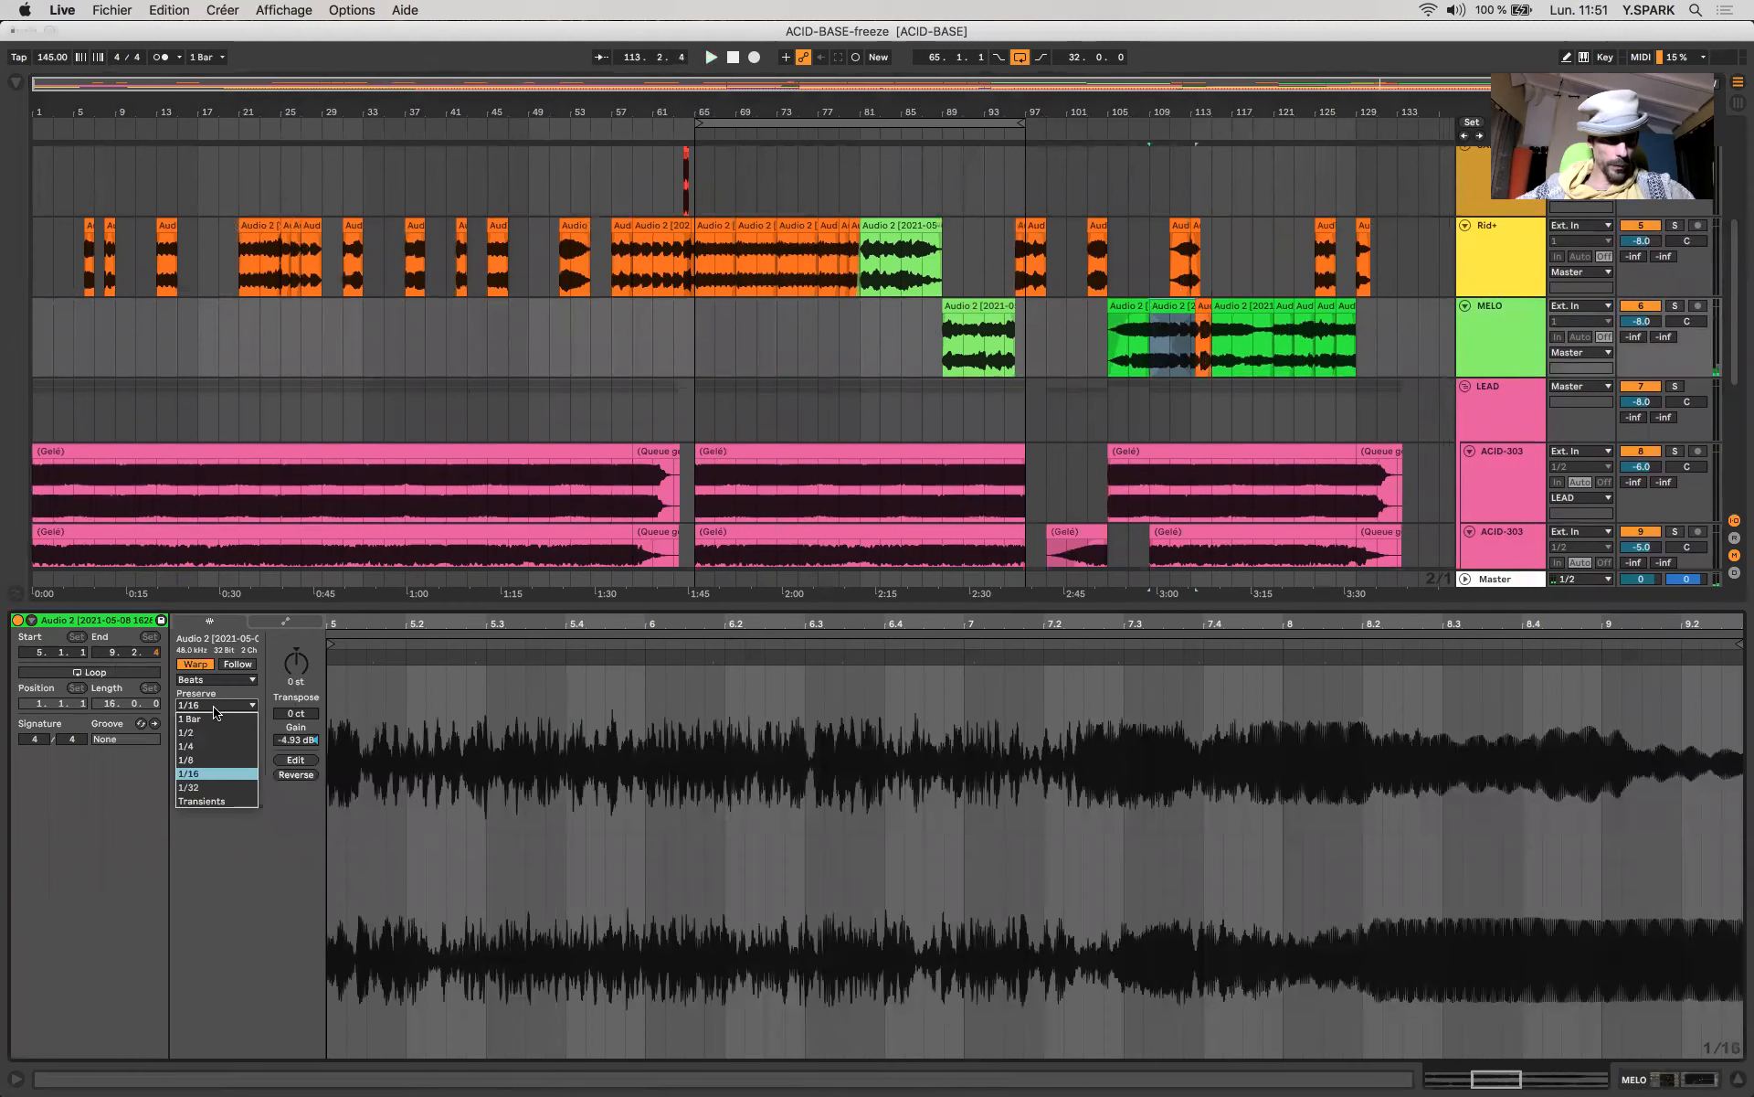
pyautogui.click(214, 708)
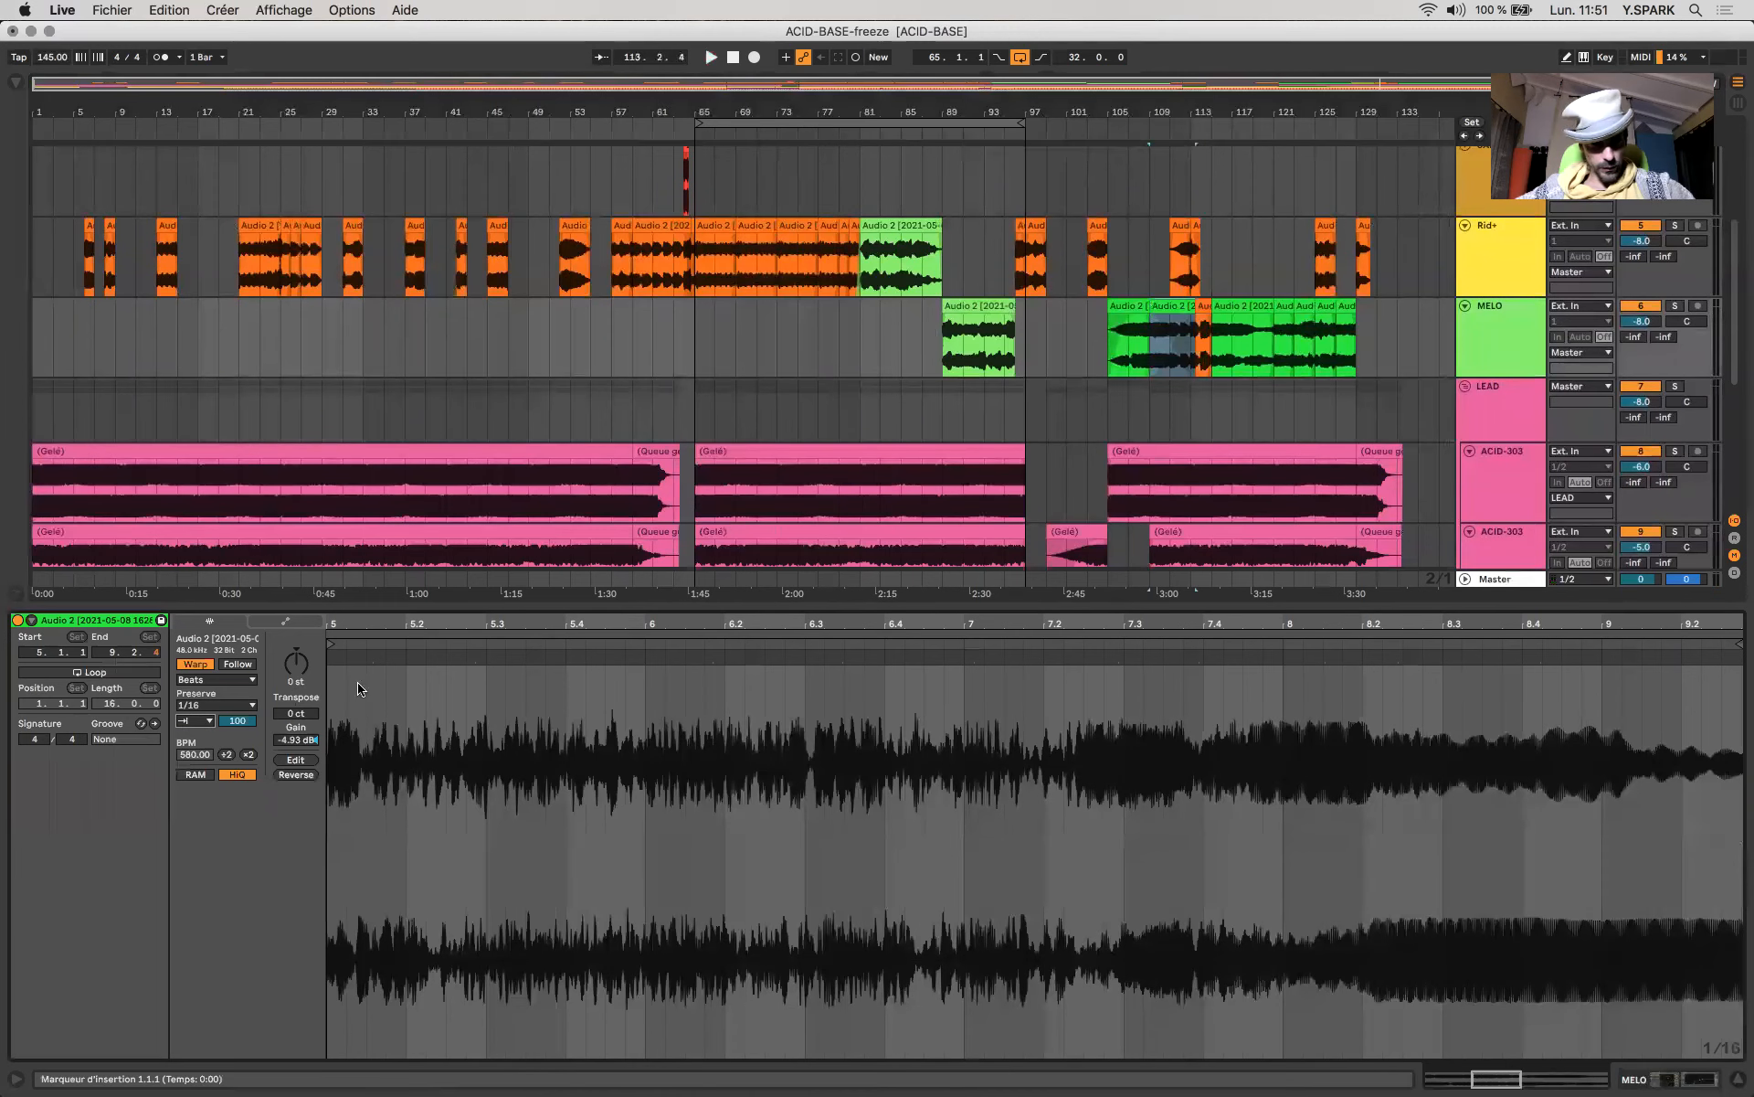
pyautogui.scroll(5, 361, 686)
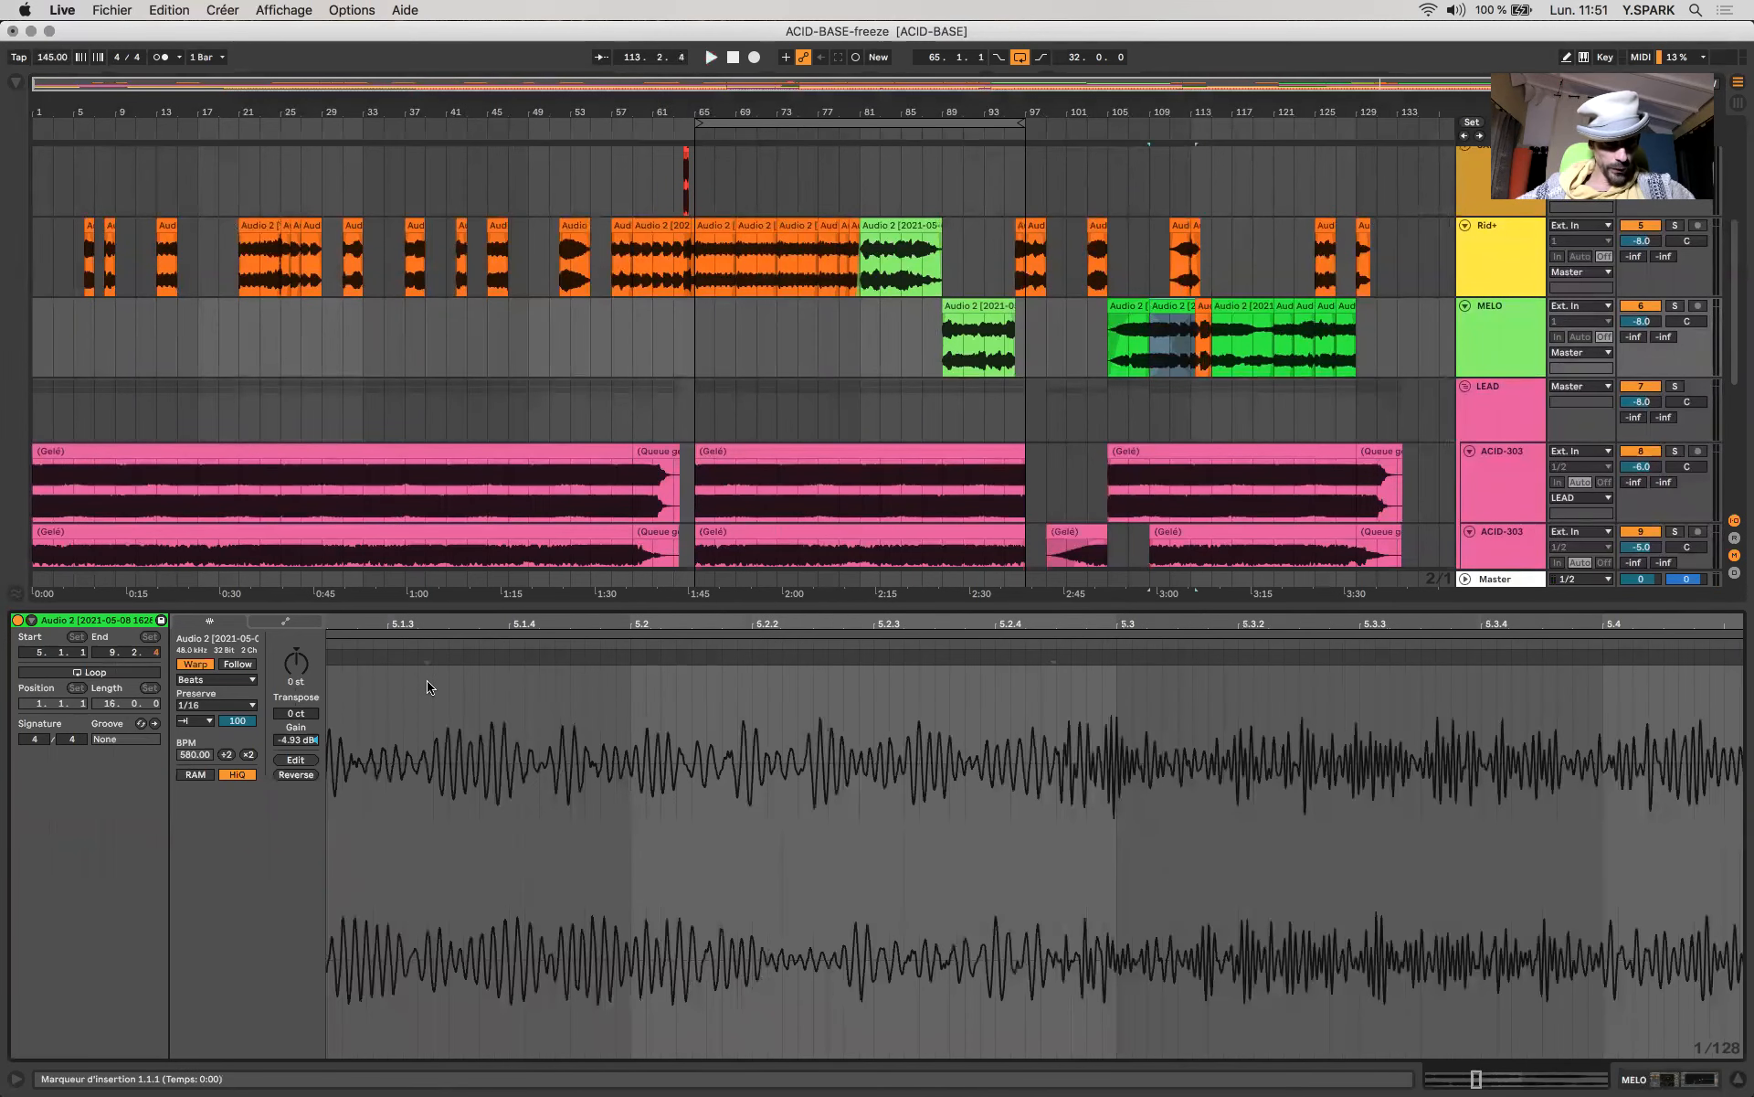
pyautogui.moveTo(427, 688); pyautogui.dragTo(1051, 819)
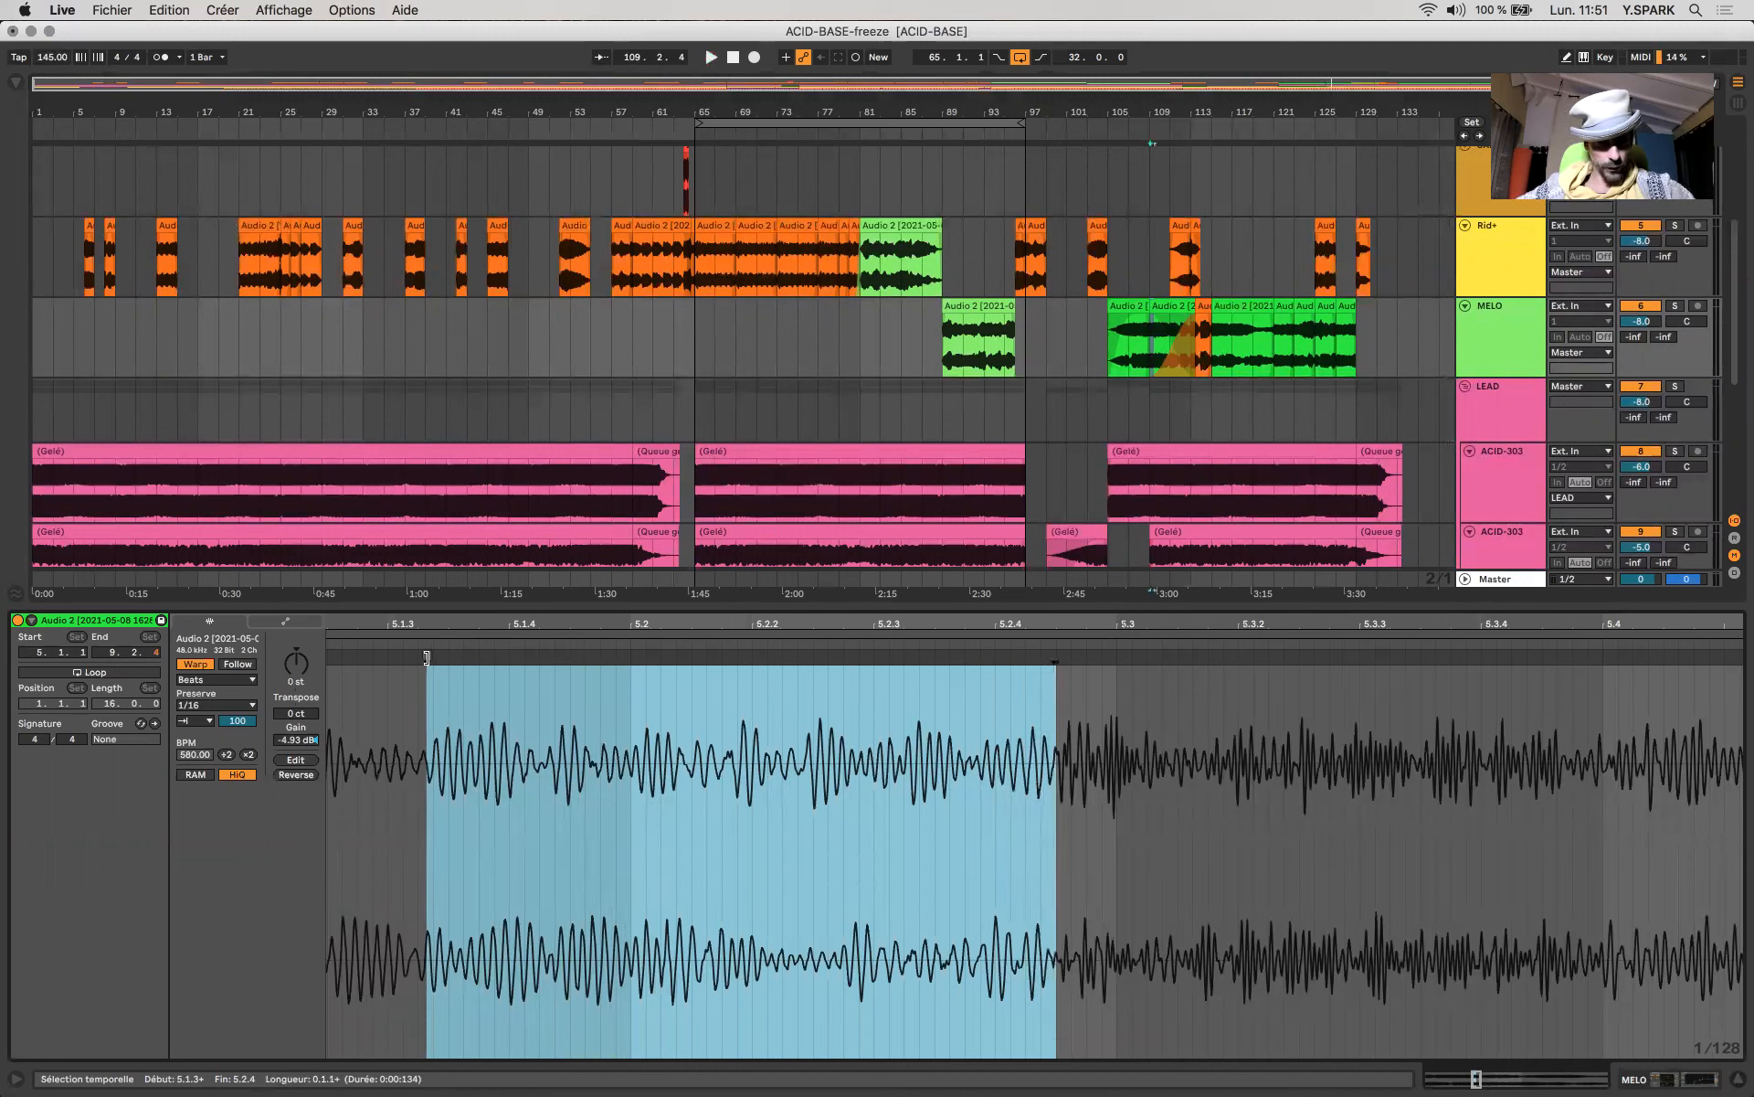
pyautogui.scroll(-5, 426, 658)
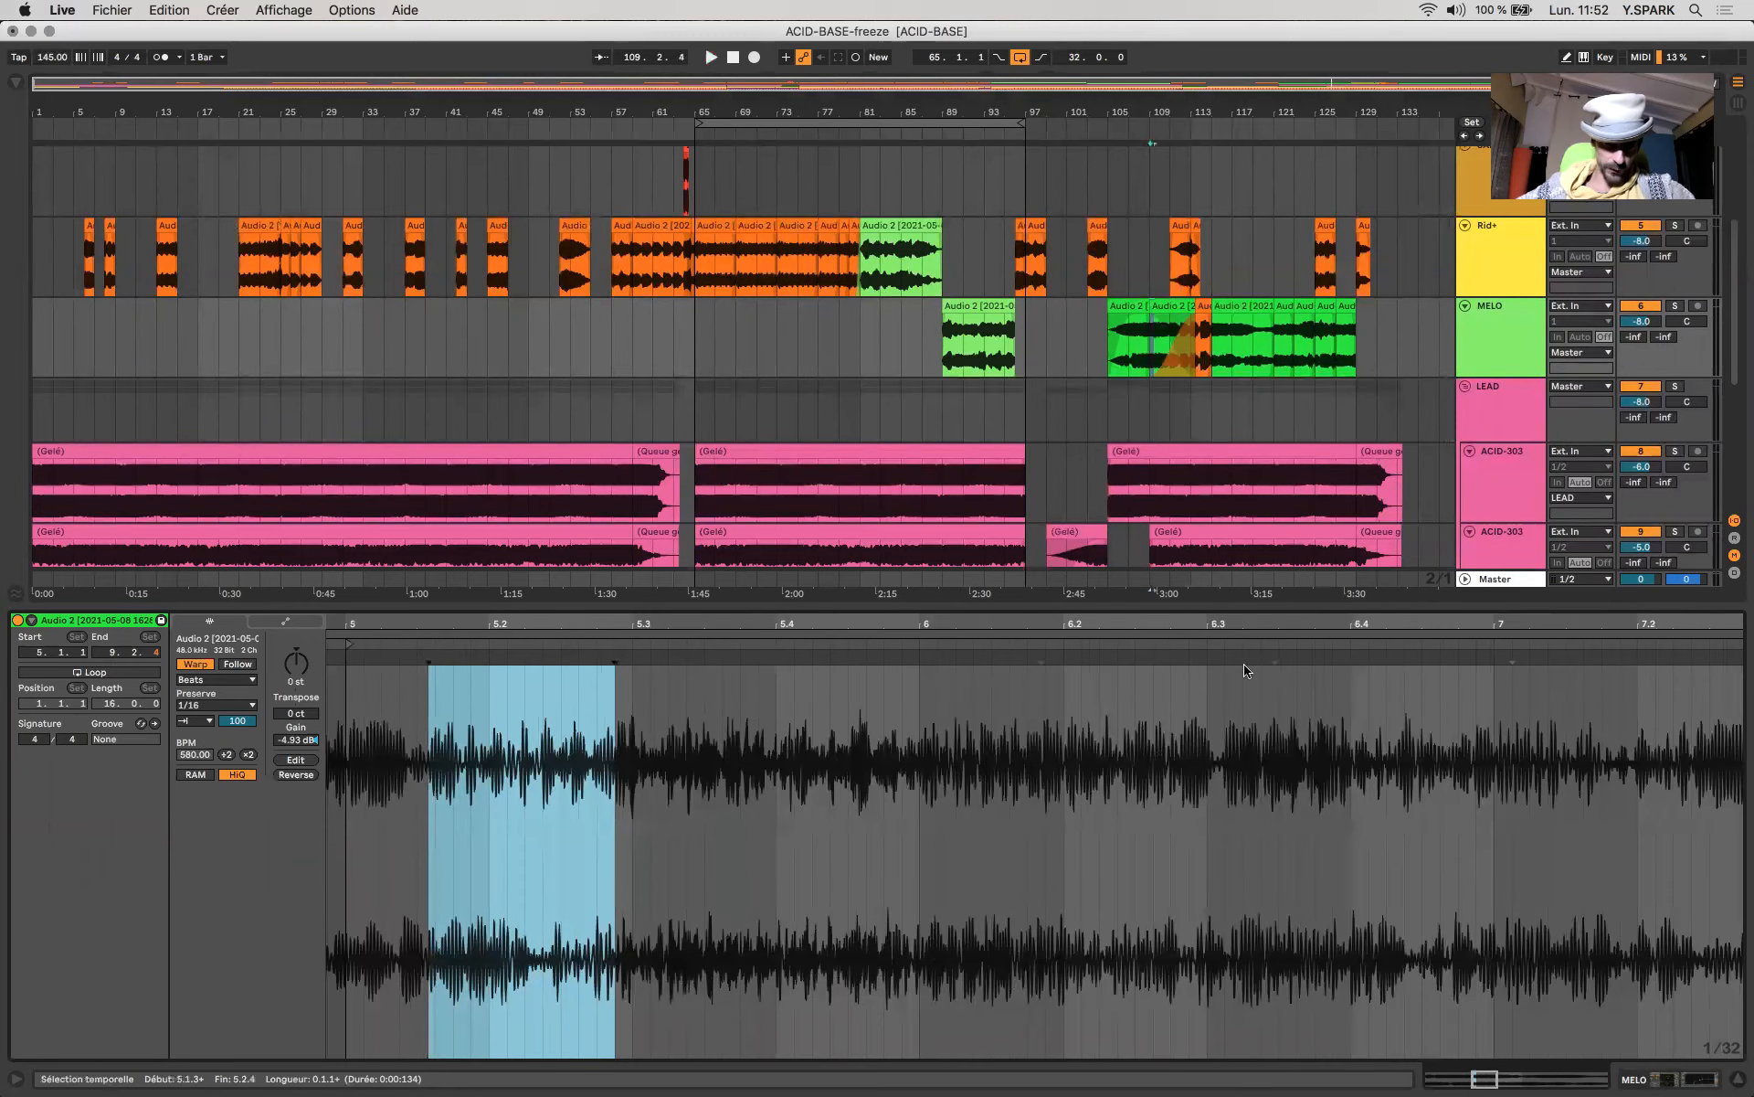
# Review the Preserve options of the clip's Beats warp mode, keeping 1/16.
pyautogui.click(202, 725)
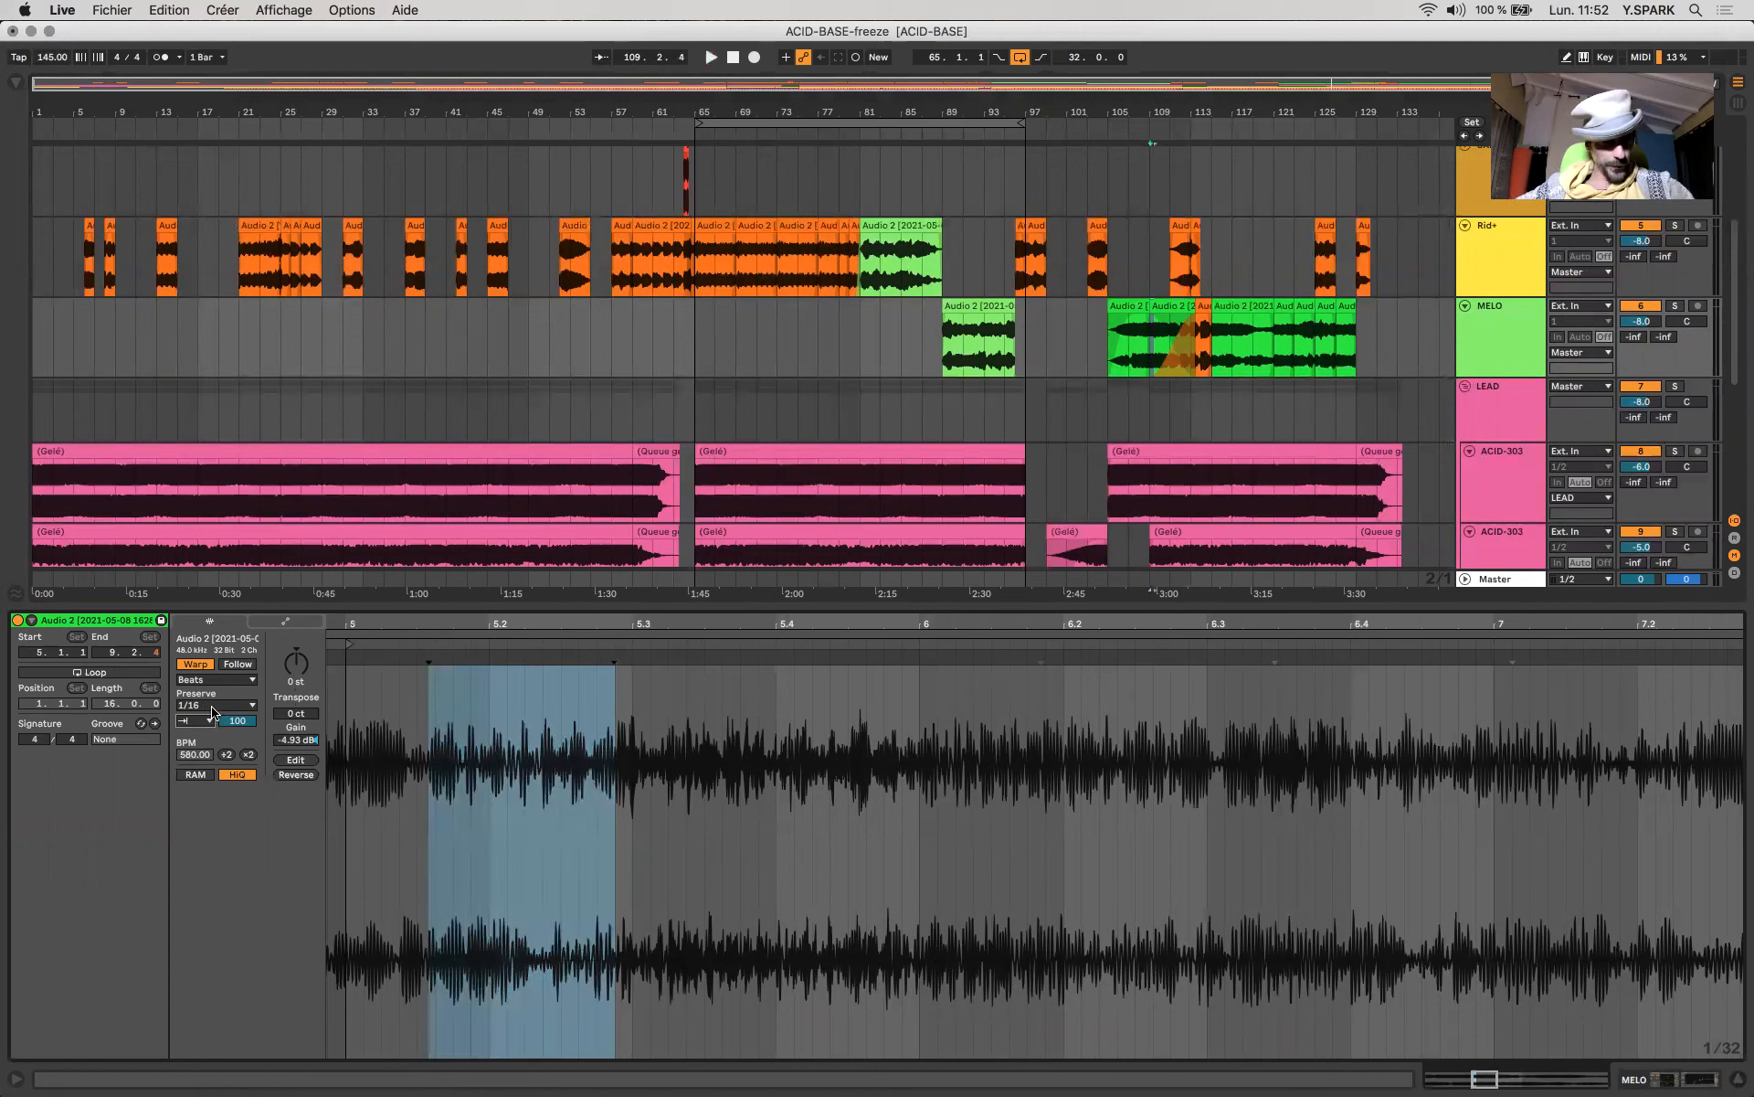
pyautogui.click(212, 705)
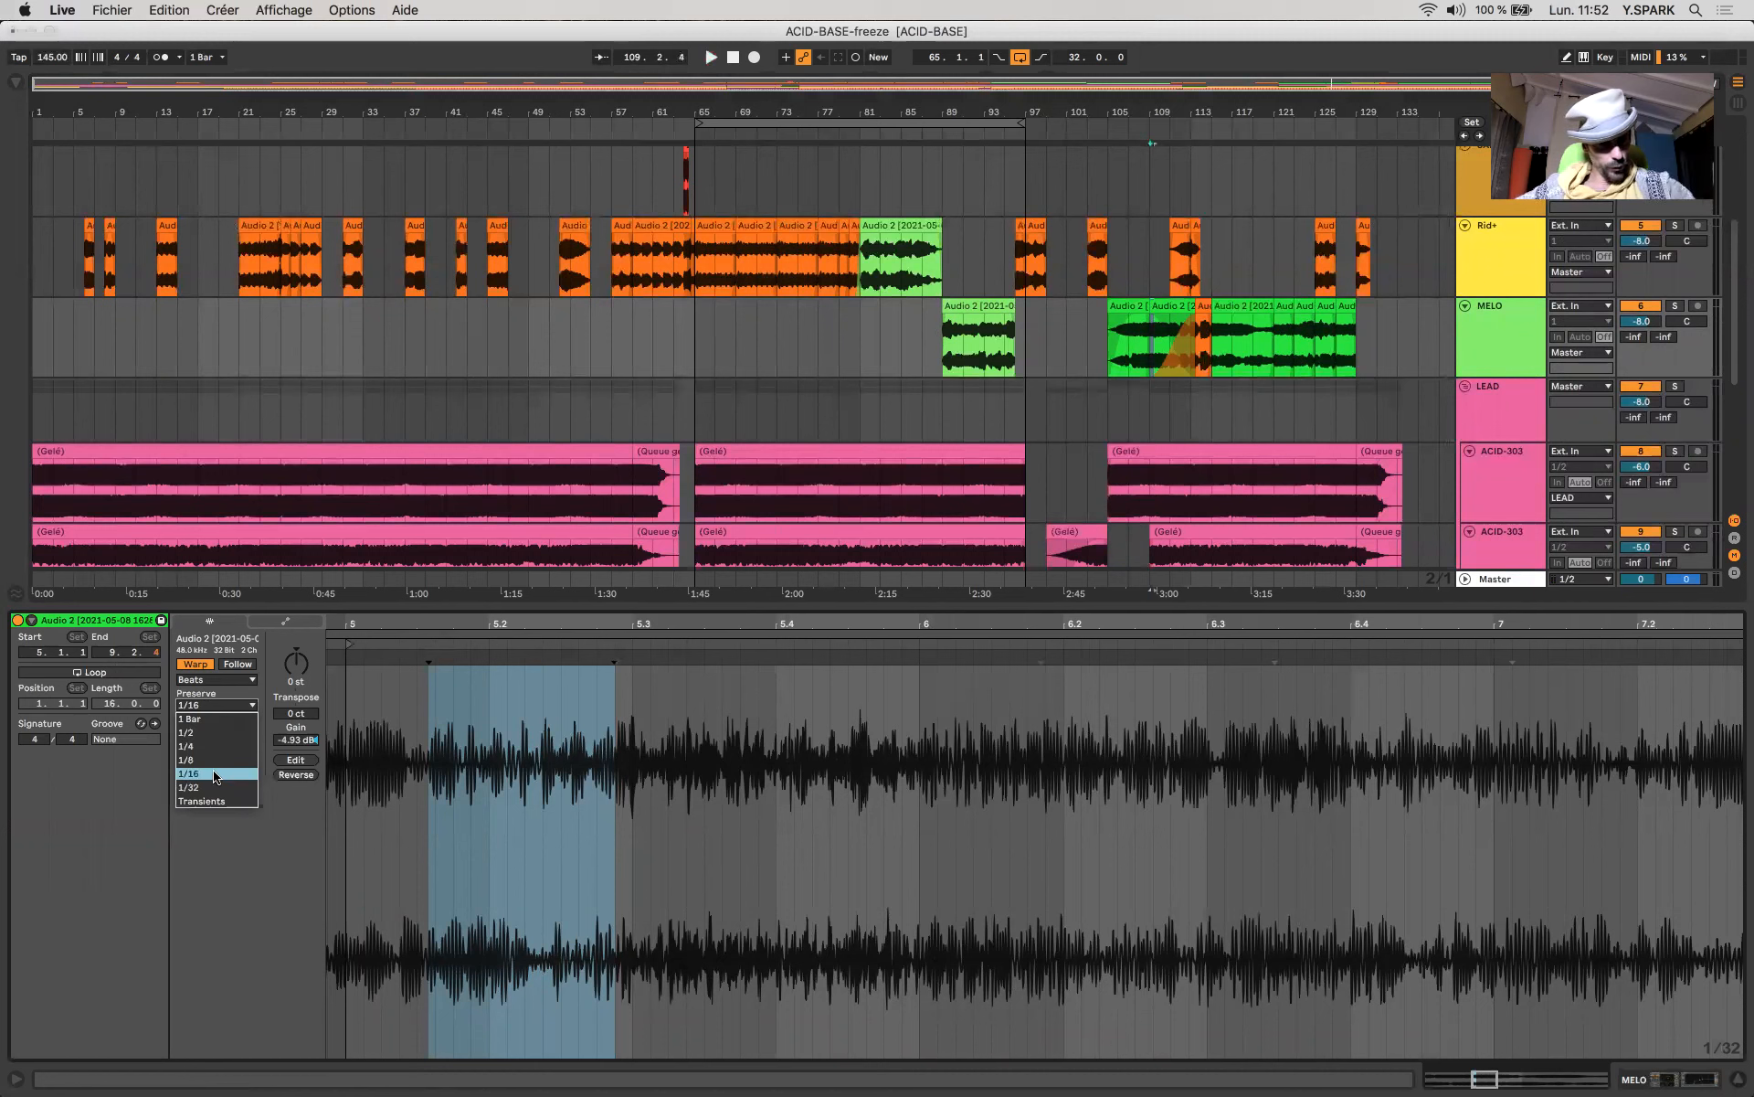
pyautogui.click(220, 874)
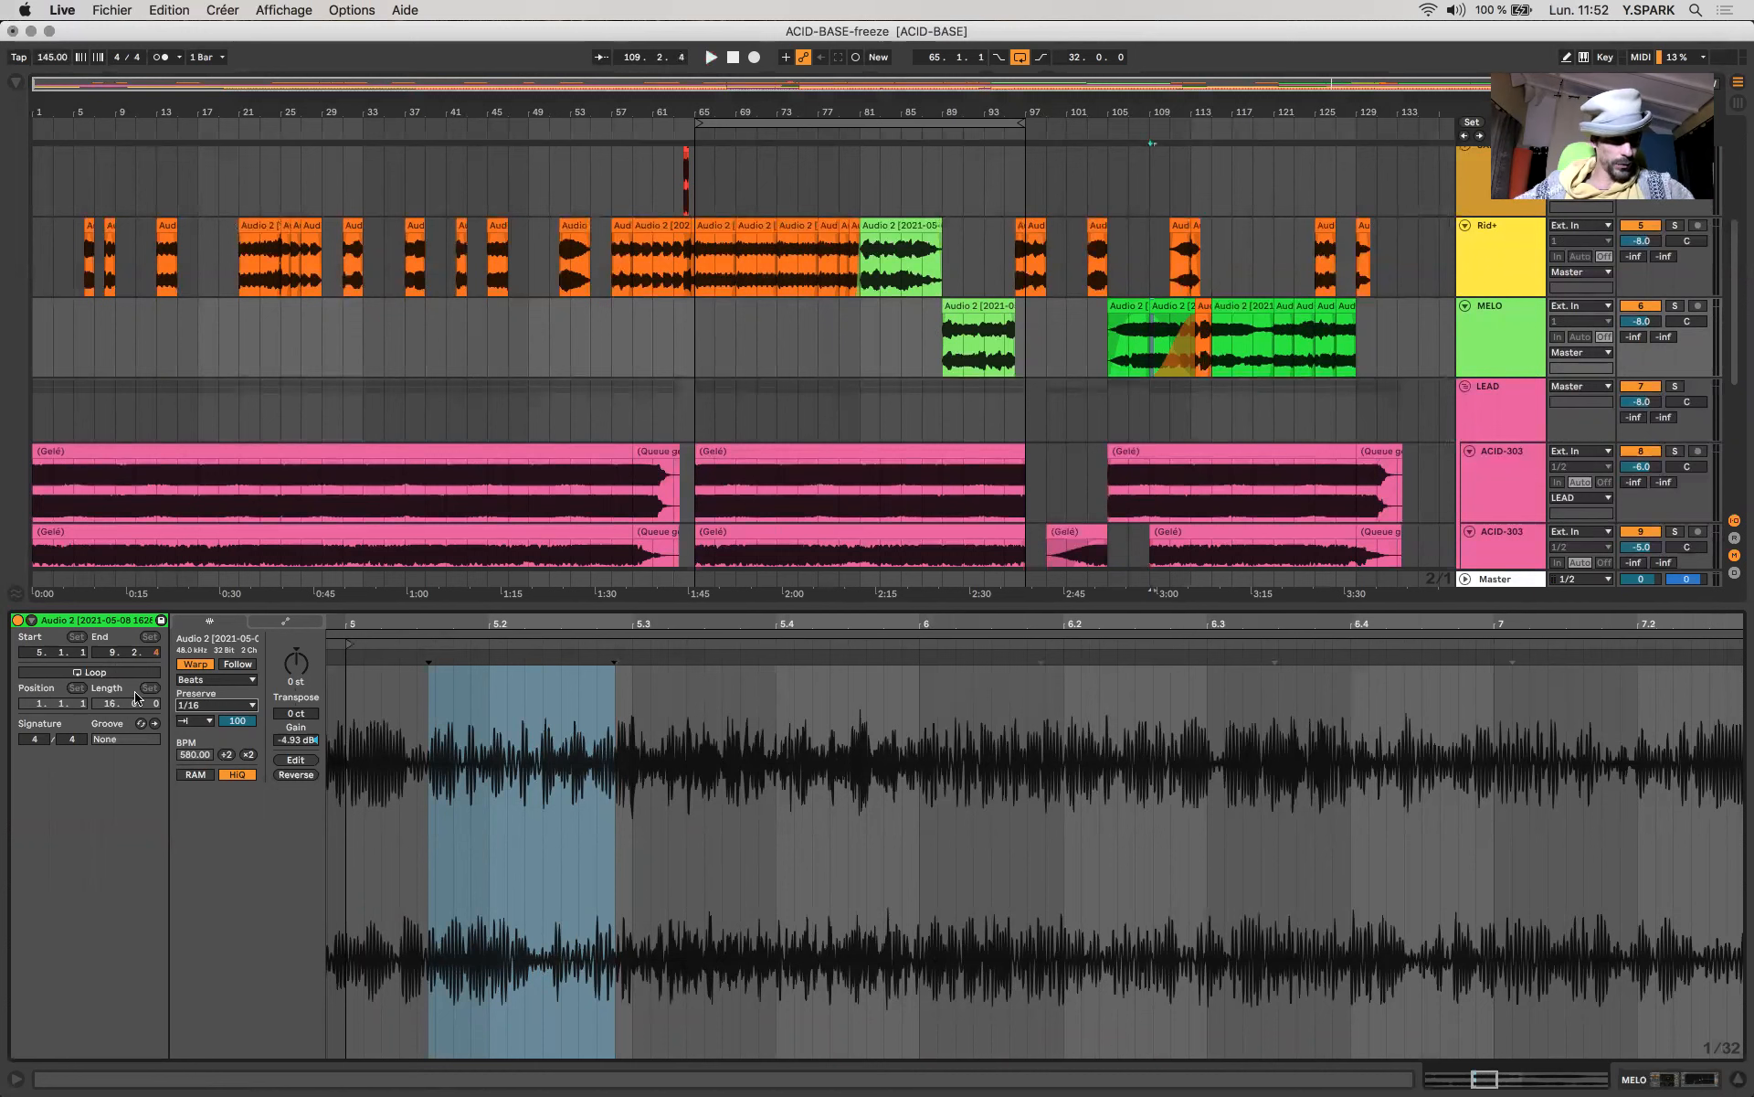
pyautogui.click(200, 708)
pyautogui.click(205, 772)
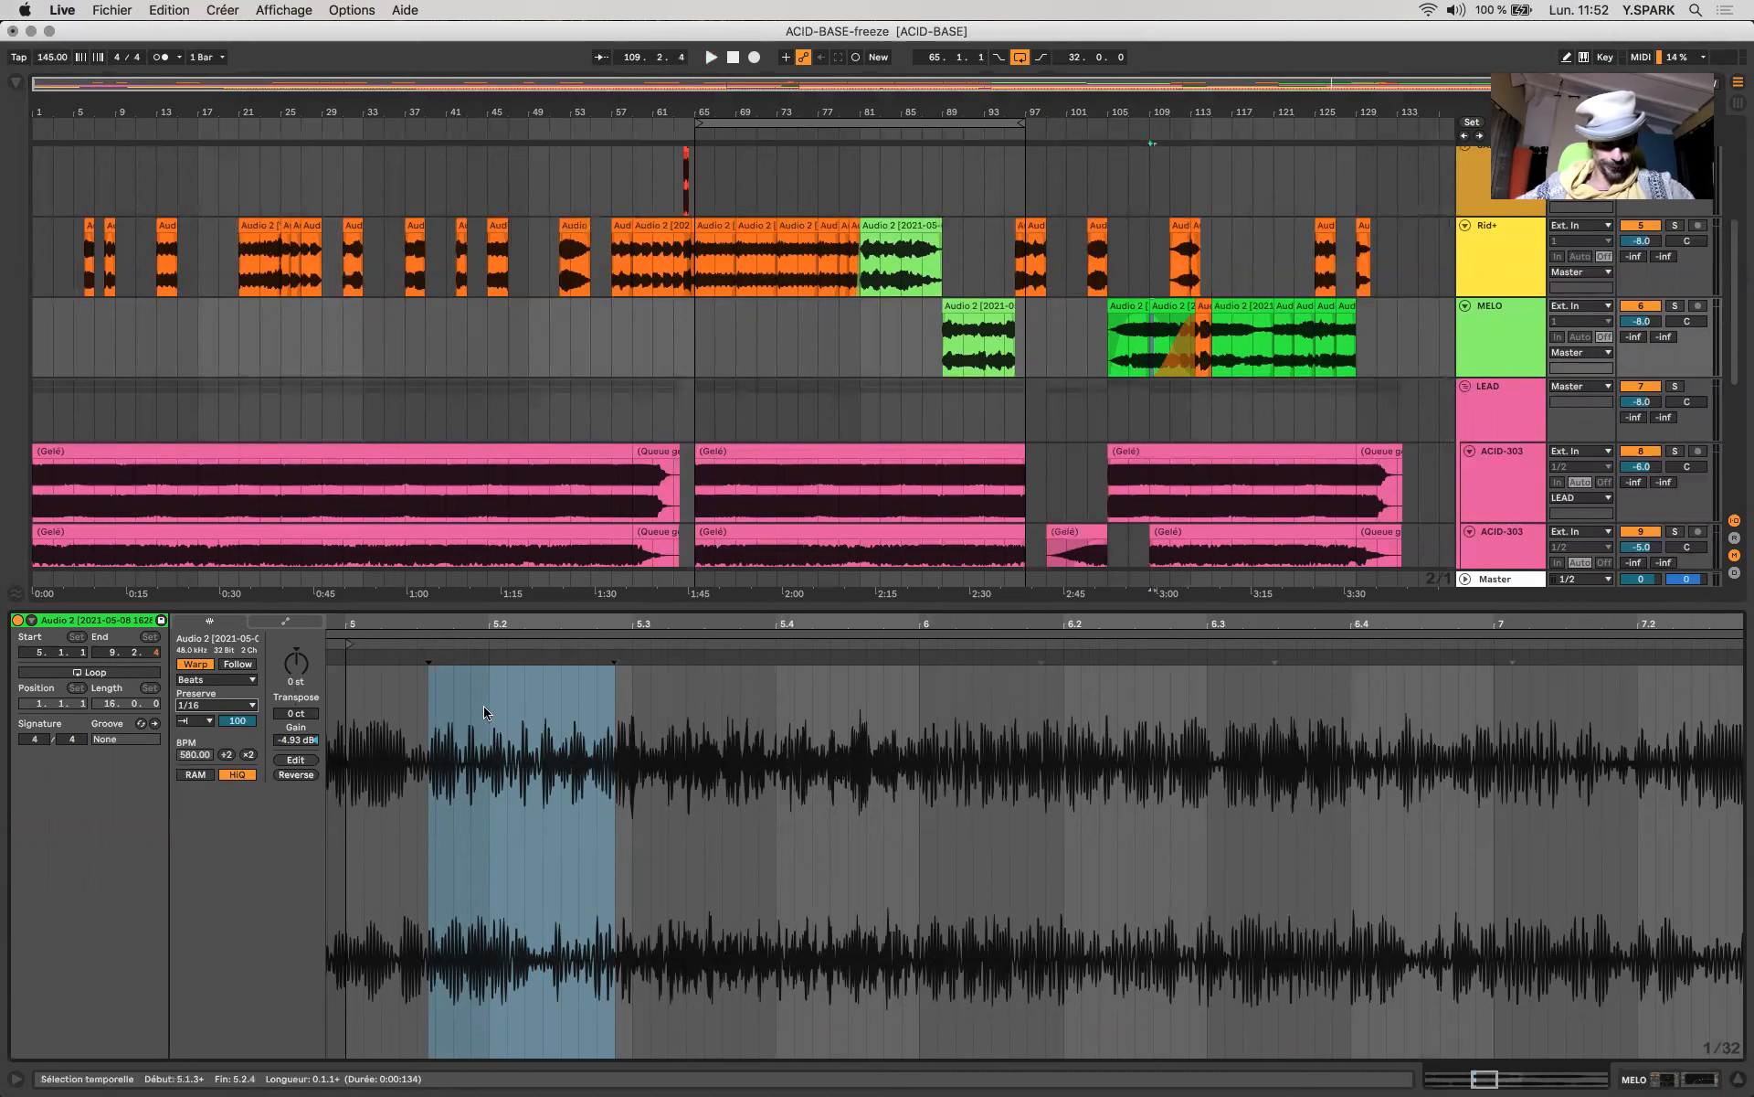
# Lengthen the fade-out of the MELO clip ending at bar 109 so it starts at about bar 108.
pyautogui.scroll(5, 1112, 331)
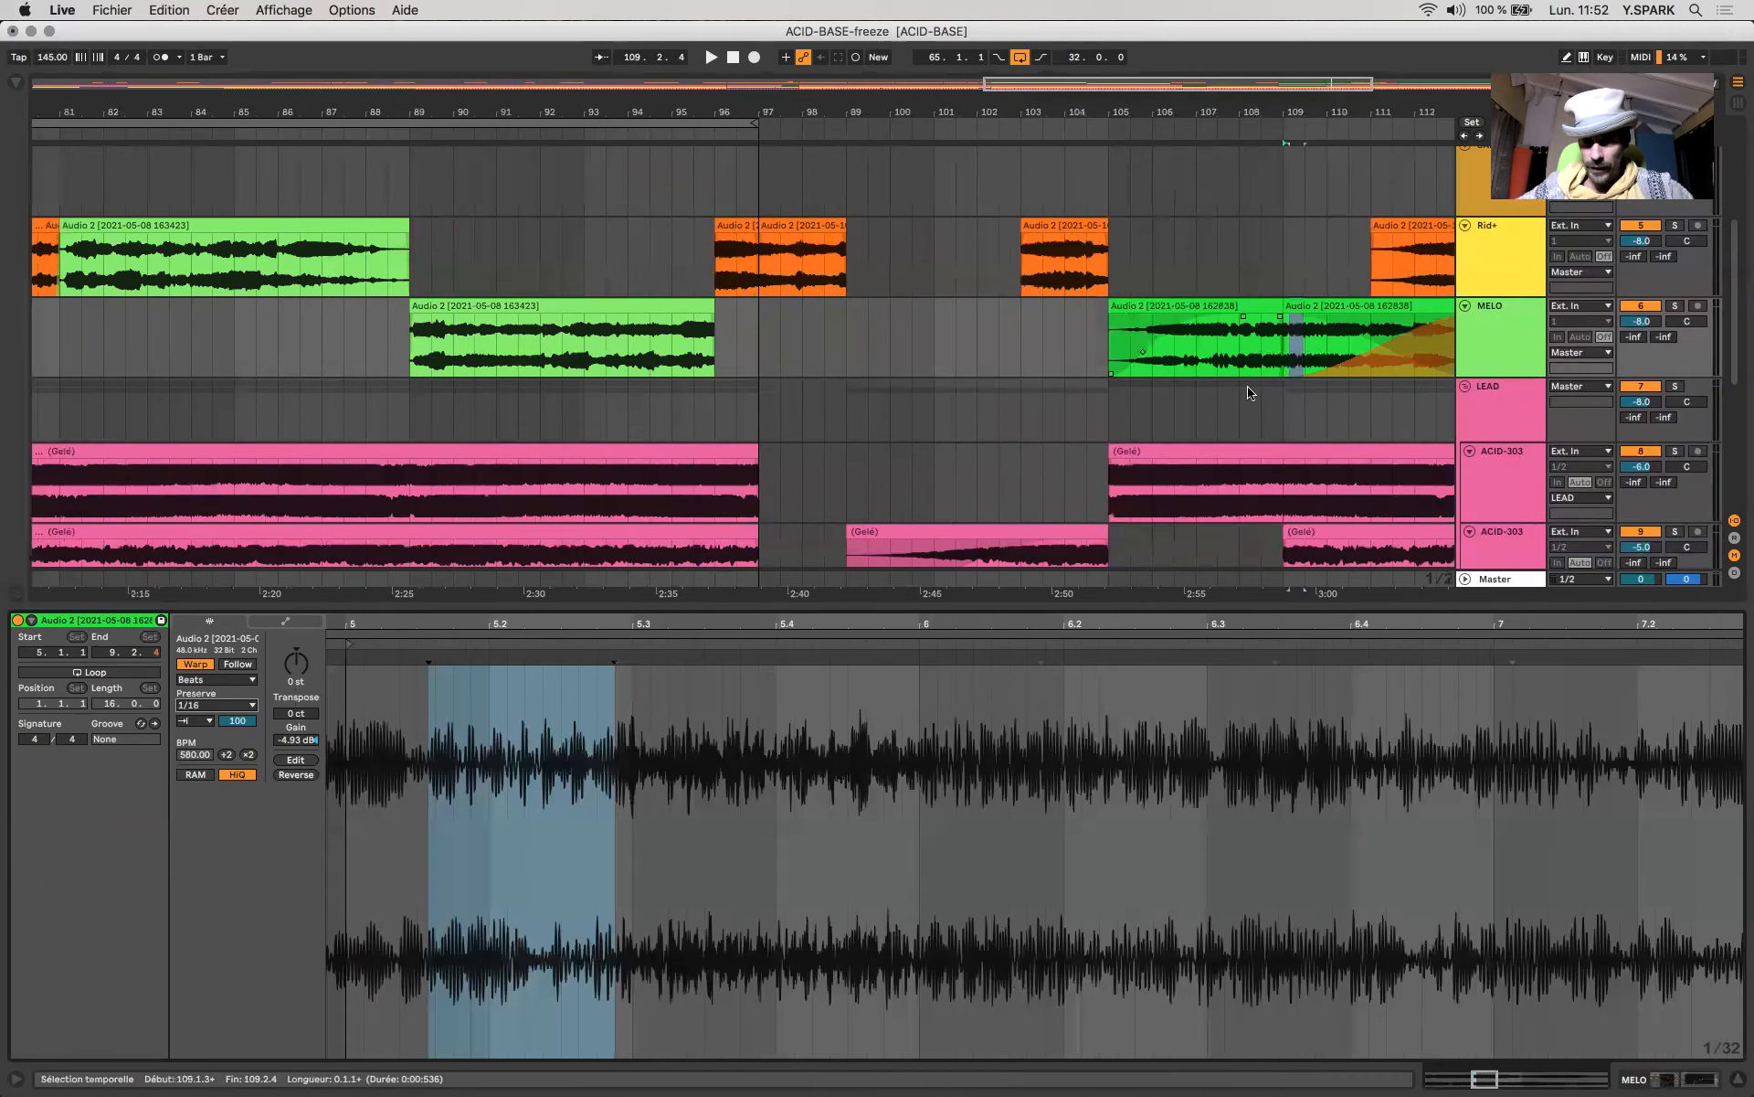
pyautogui.moveTo(1252, 336); pyautogui.dragTo(963, 365)
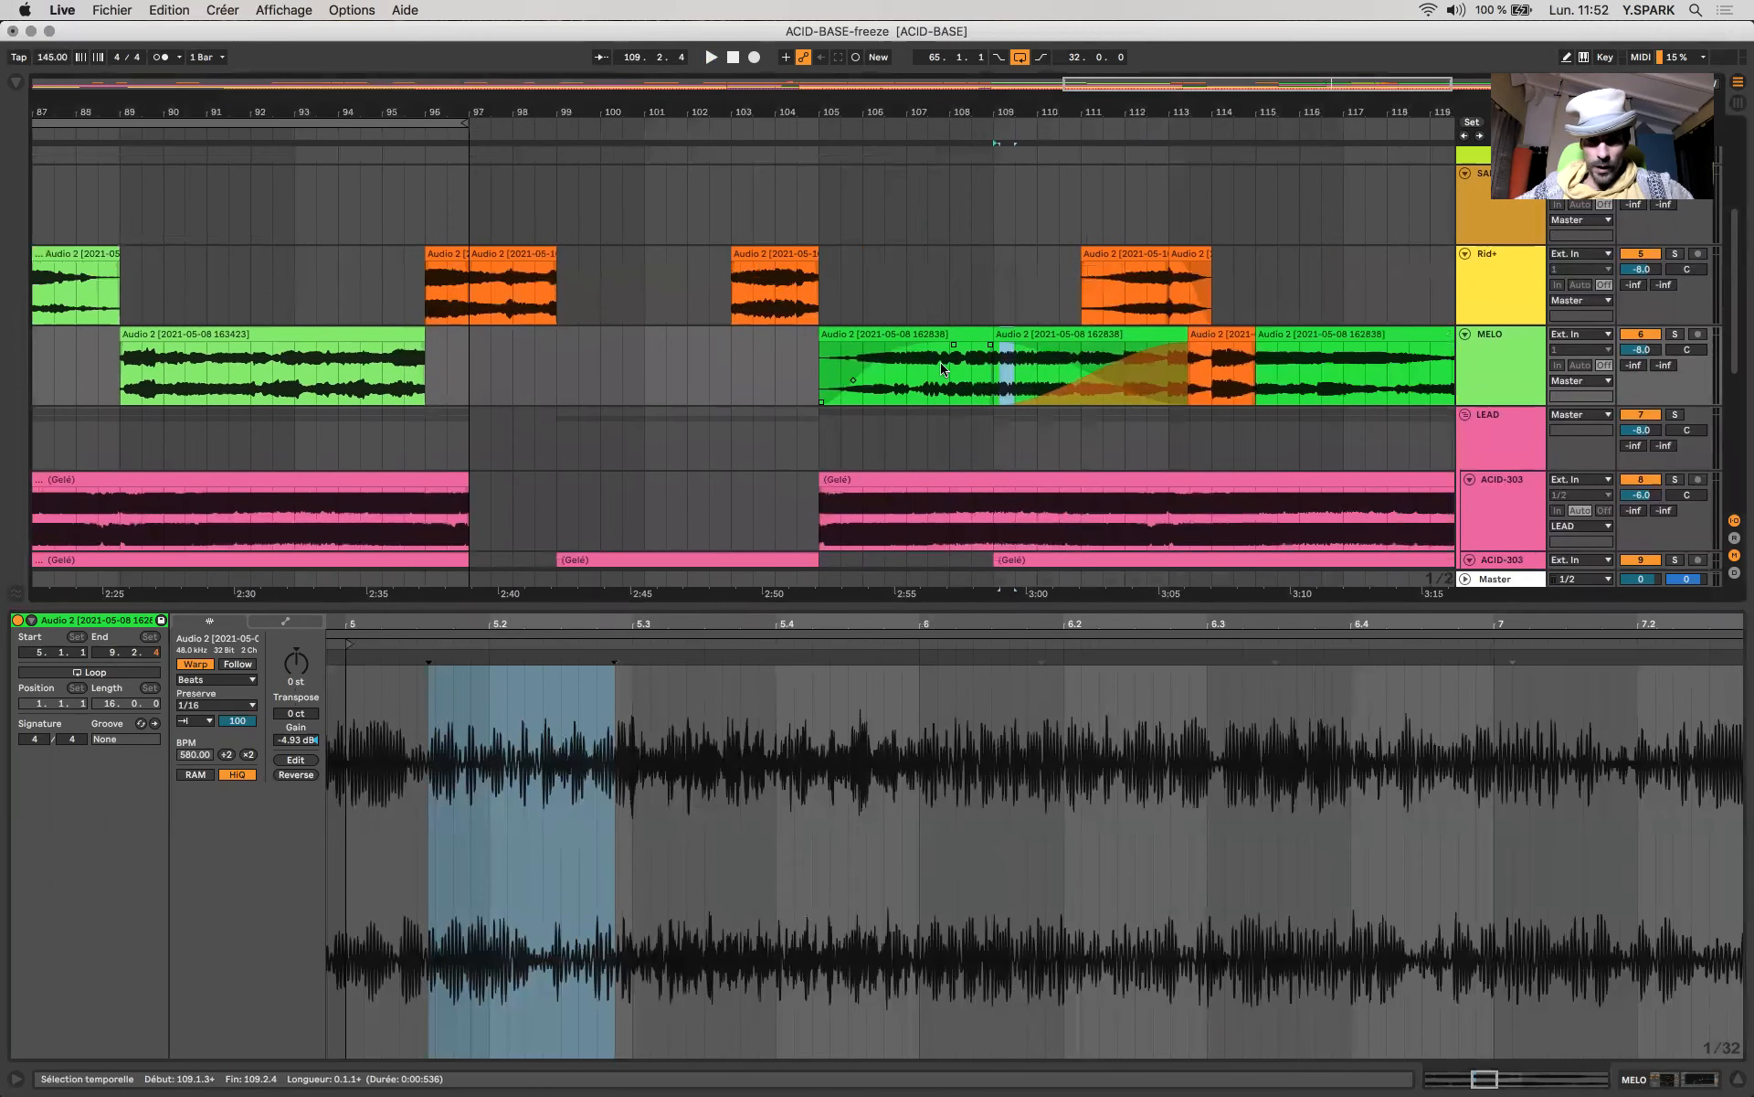
pyautogui.click(931, 376)
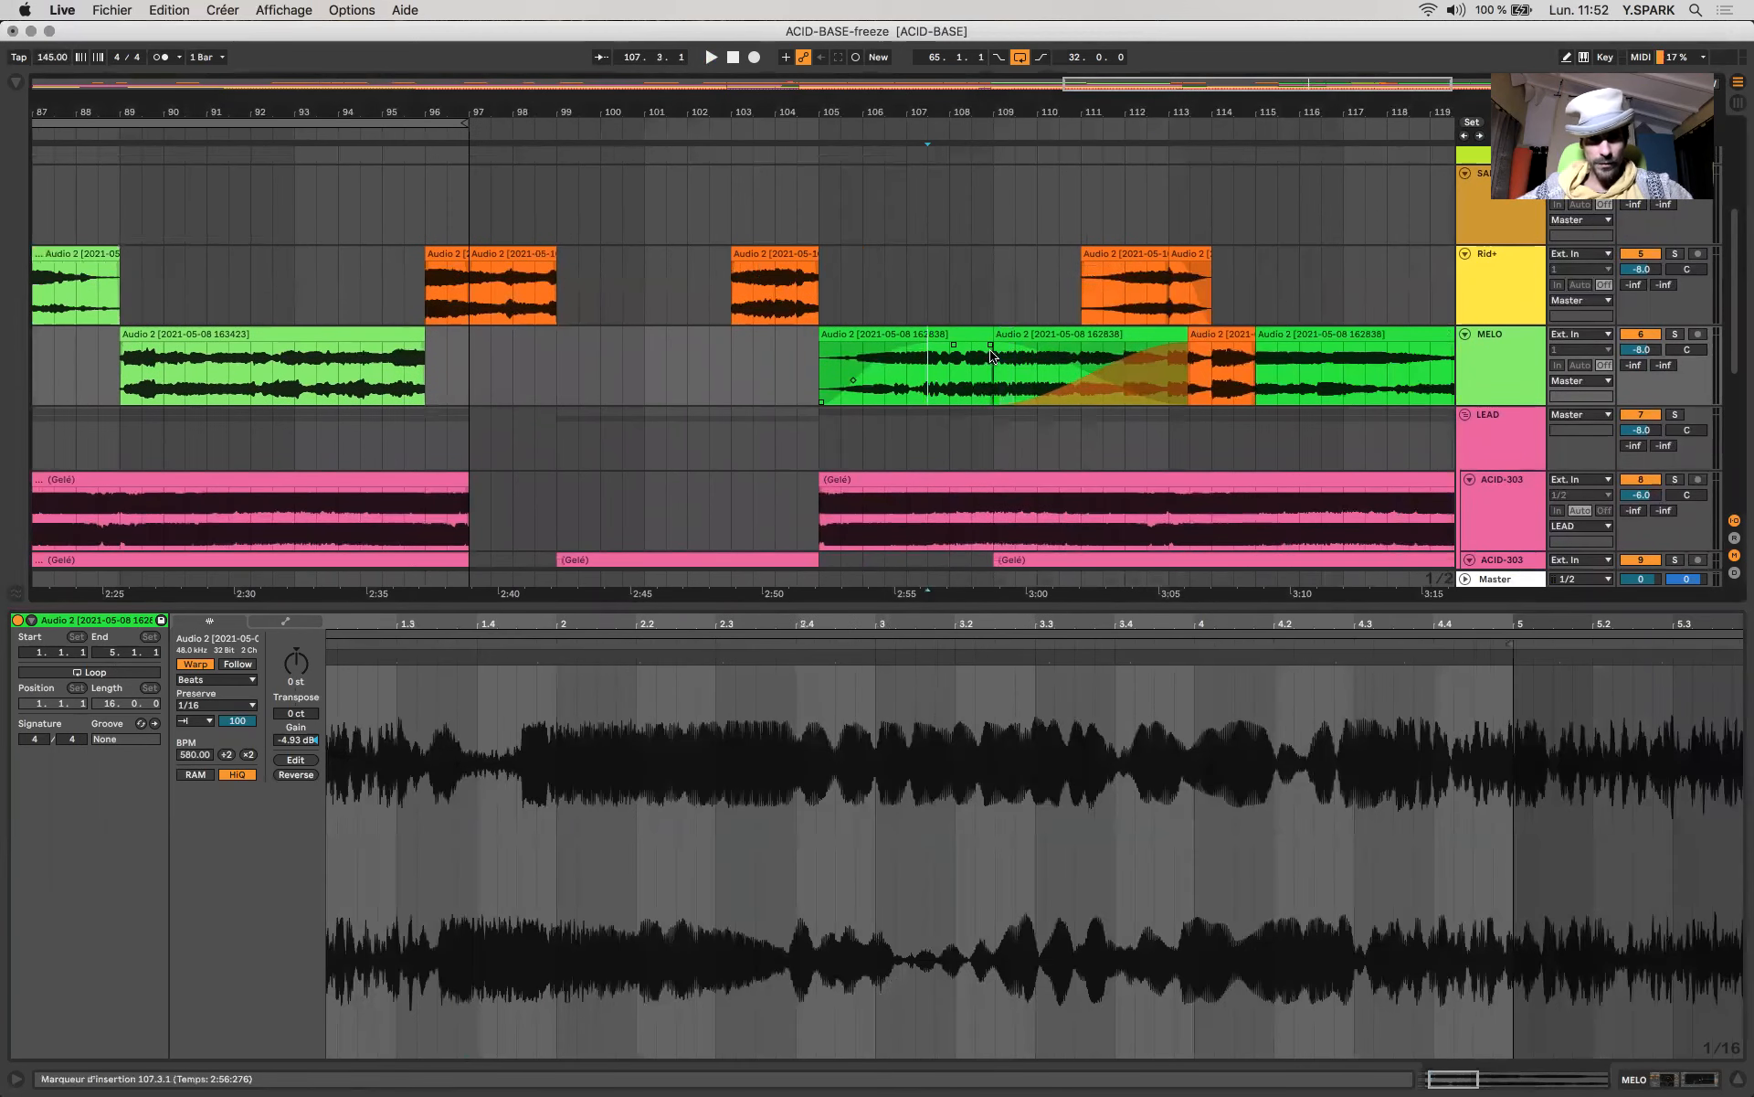
pyautogui.moveTo(989, 347); pyautogui.dragTo(908, 352)
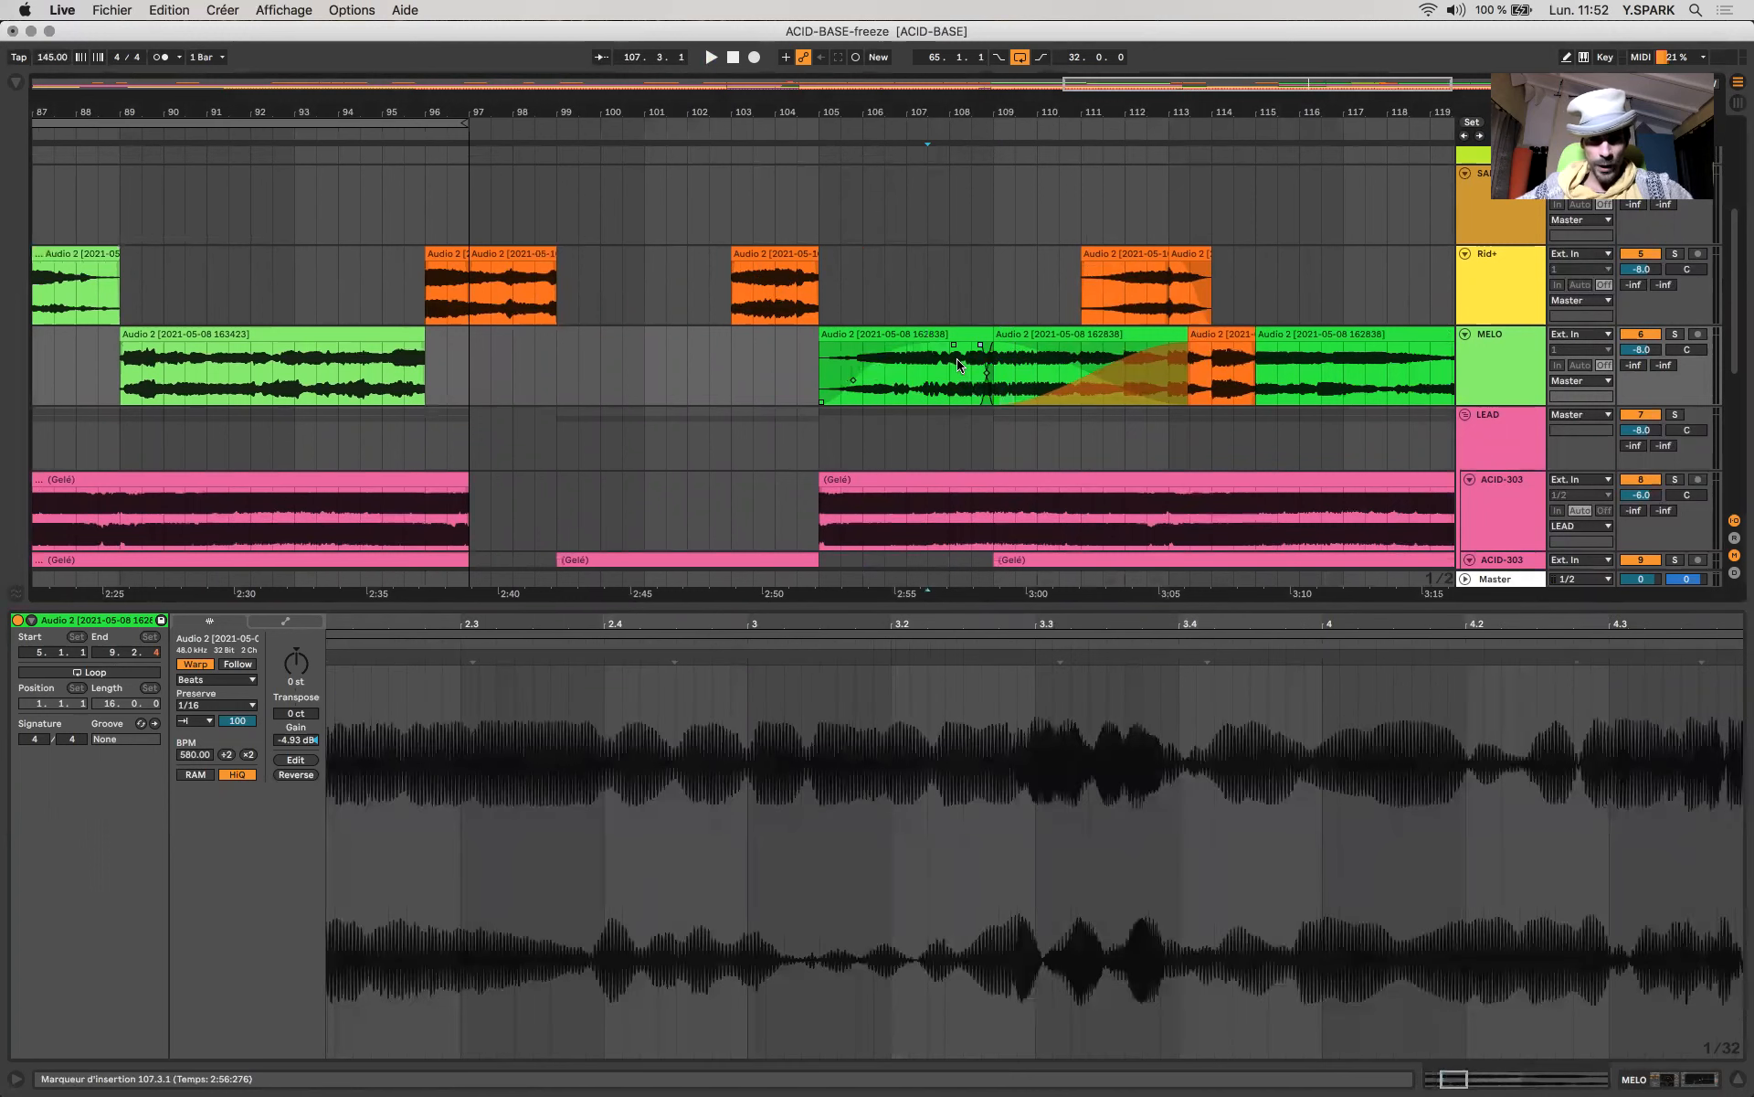
pyautogui.click(923, 382)
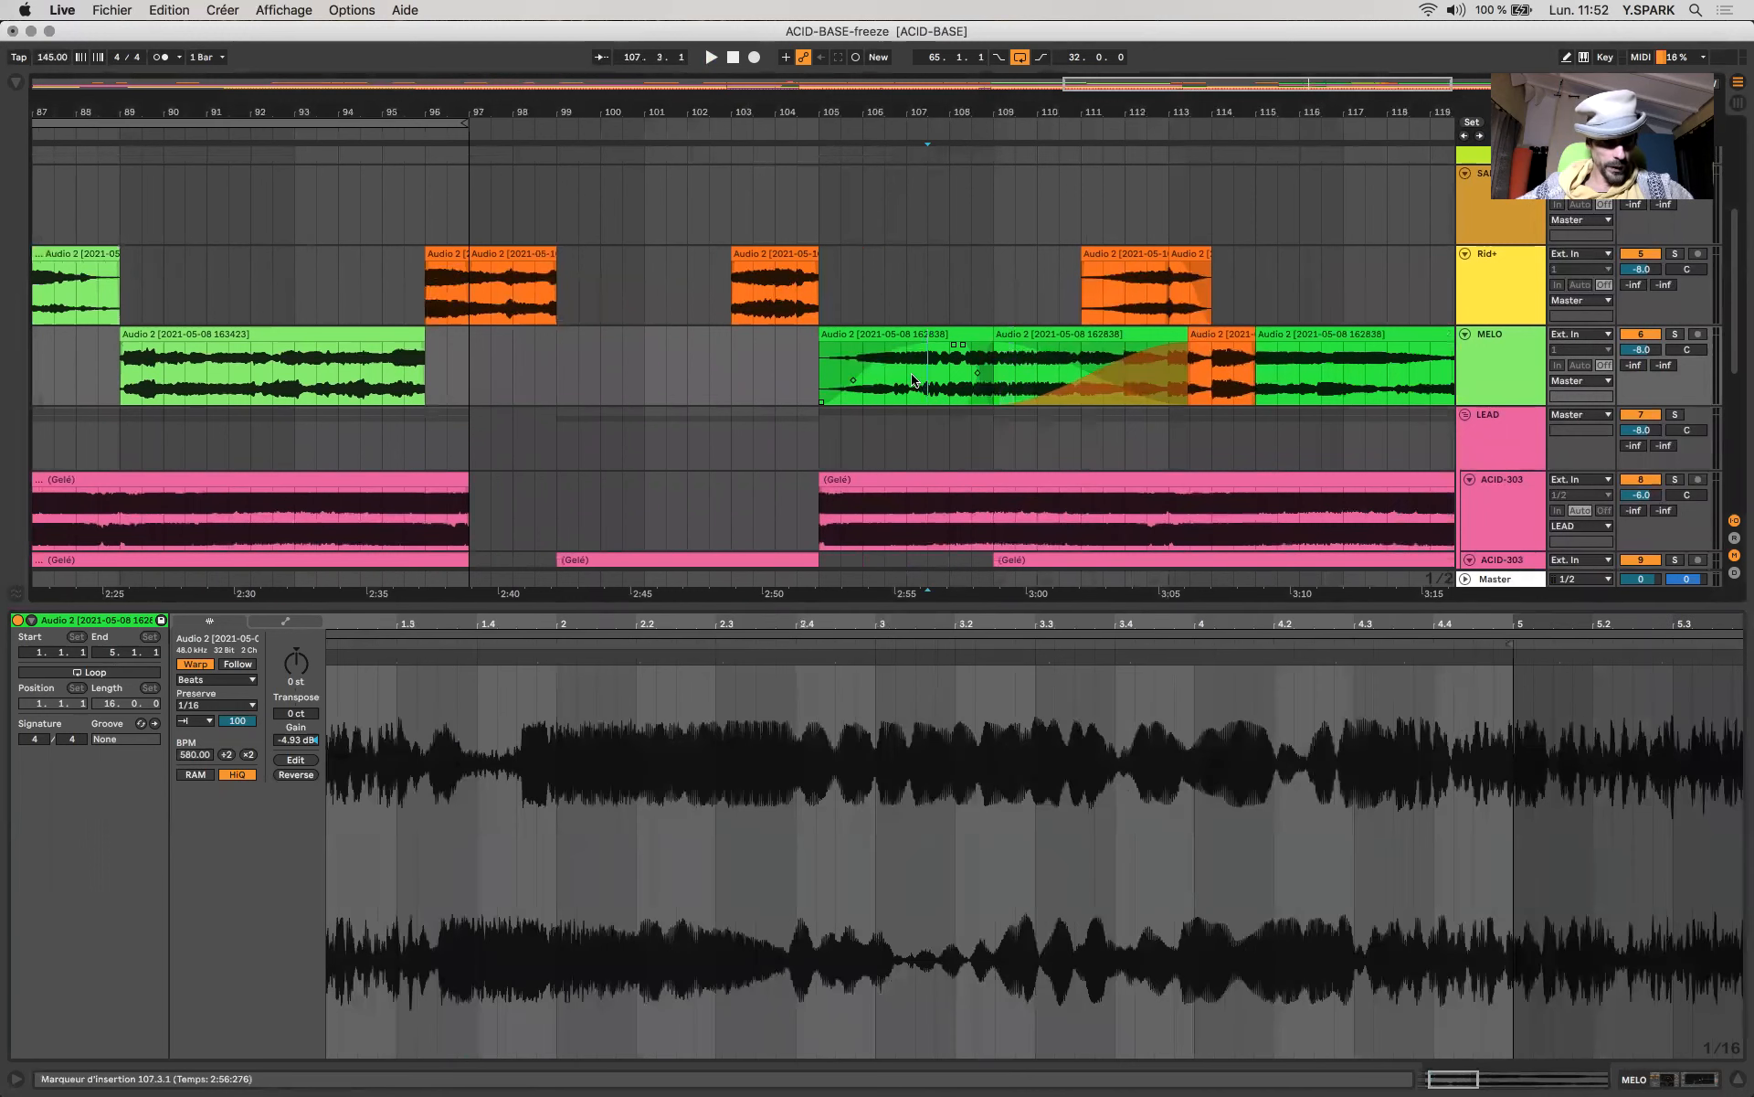
# Set the warp mode of the MELO clip starting at bar 109 to Complex.
pyautogui.click(1071, 333)
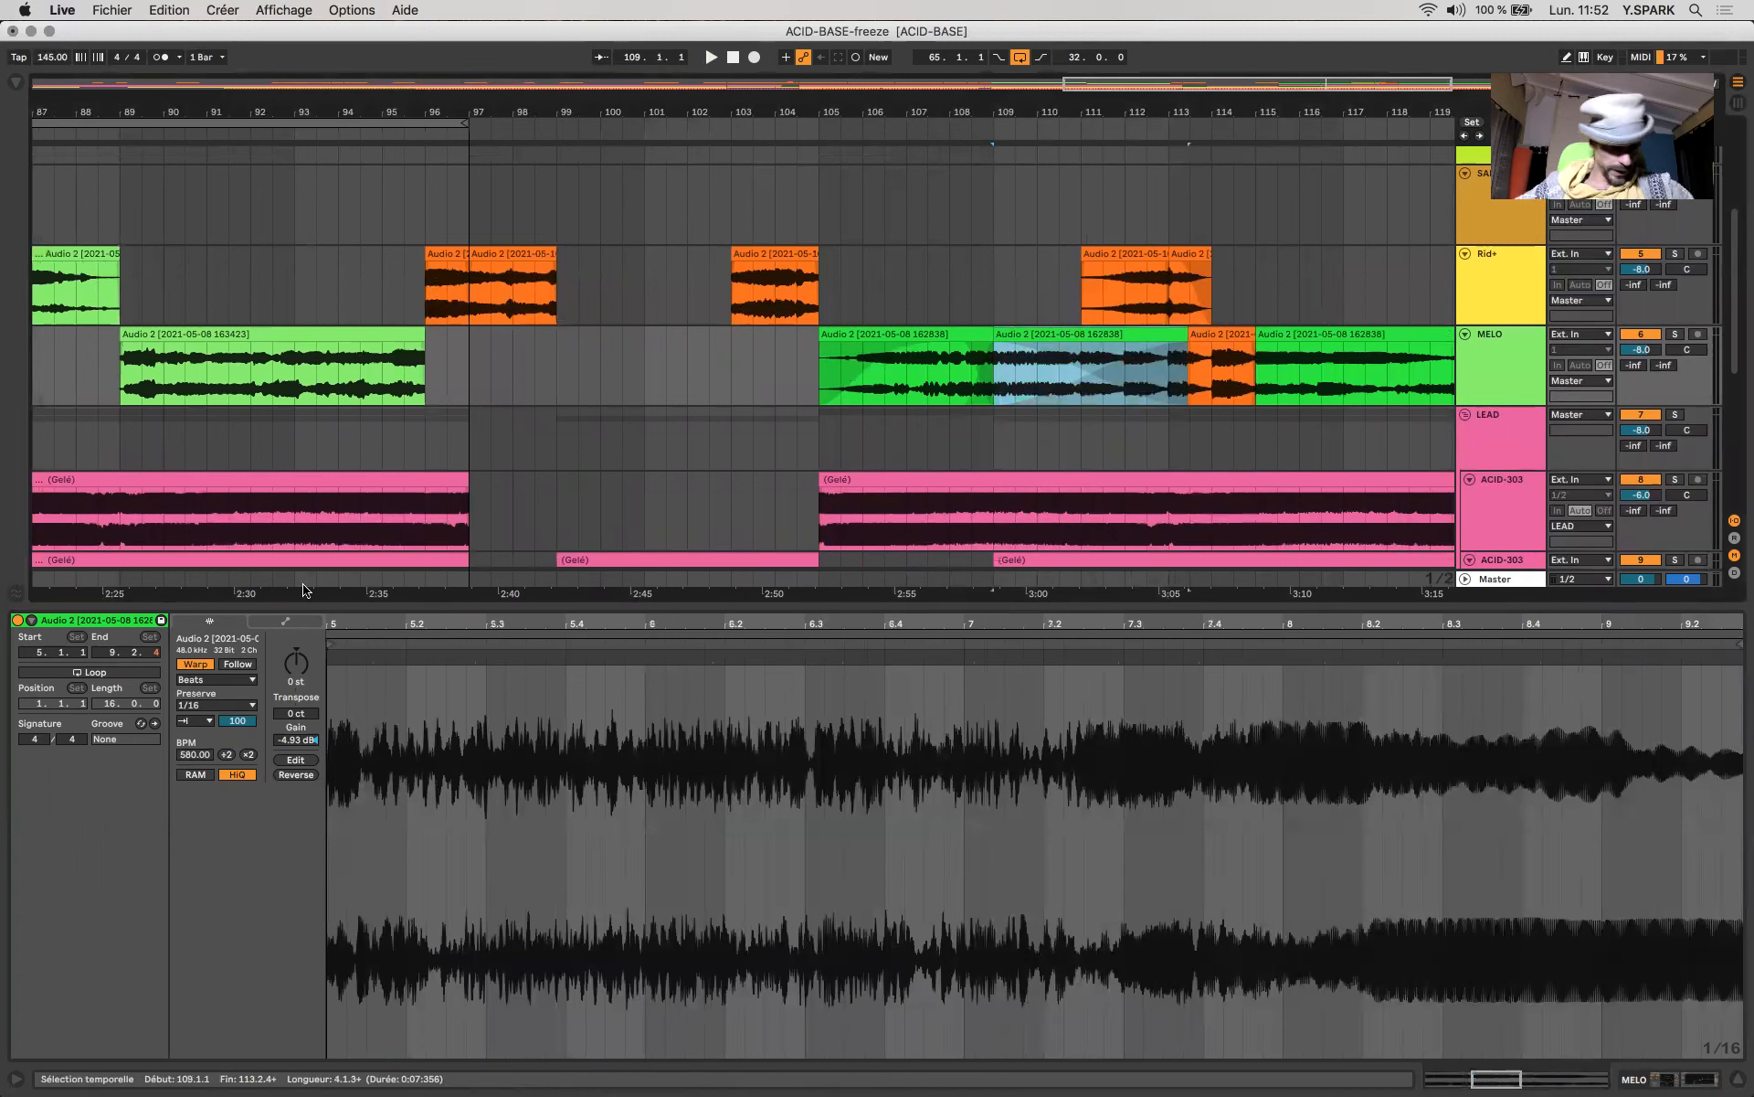
pyautogui.click(229, 707)
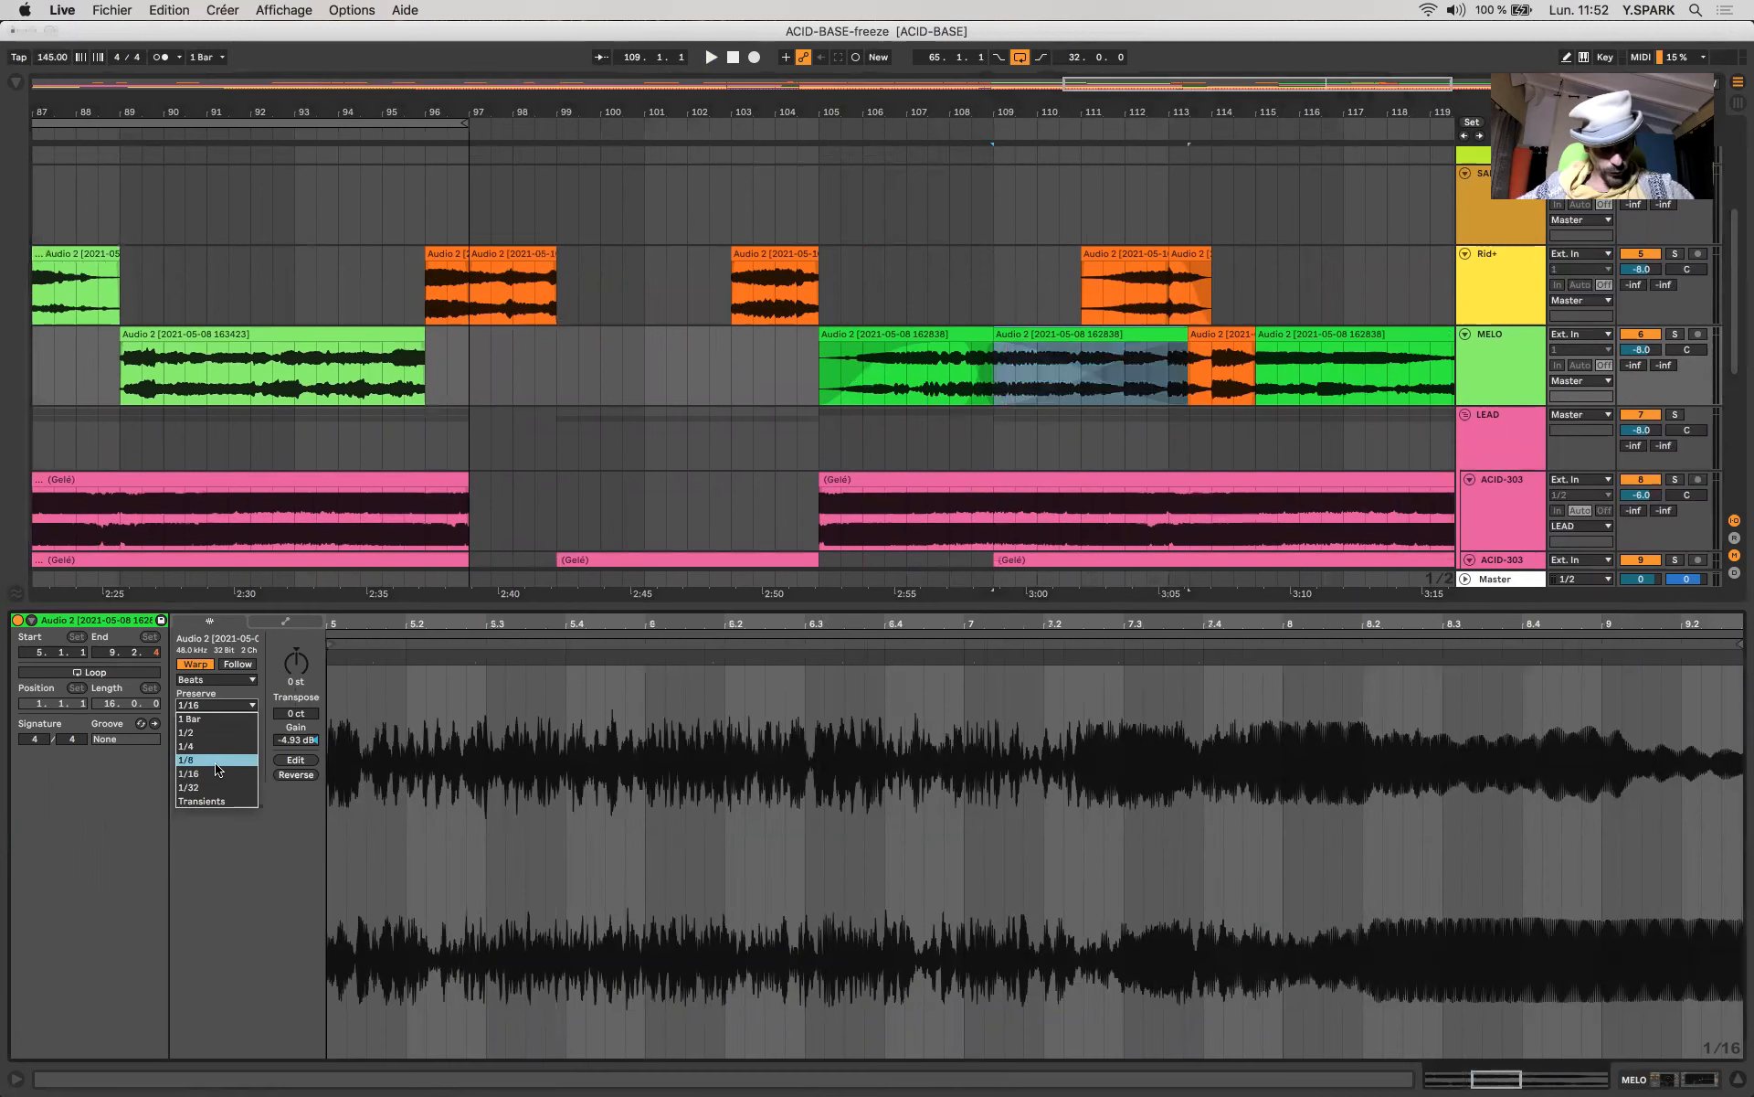
pyautogui.click(208, 697)
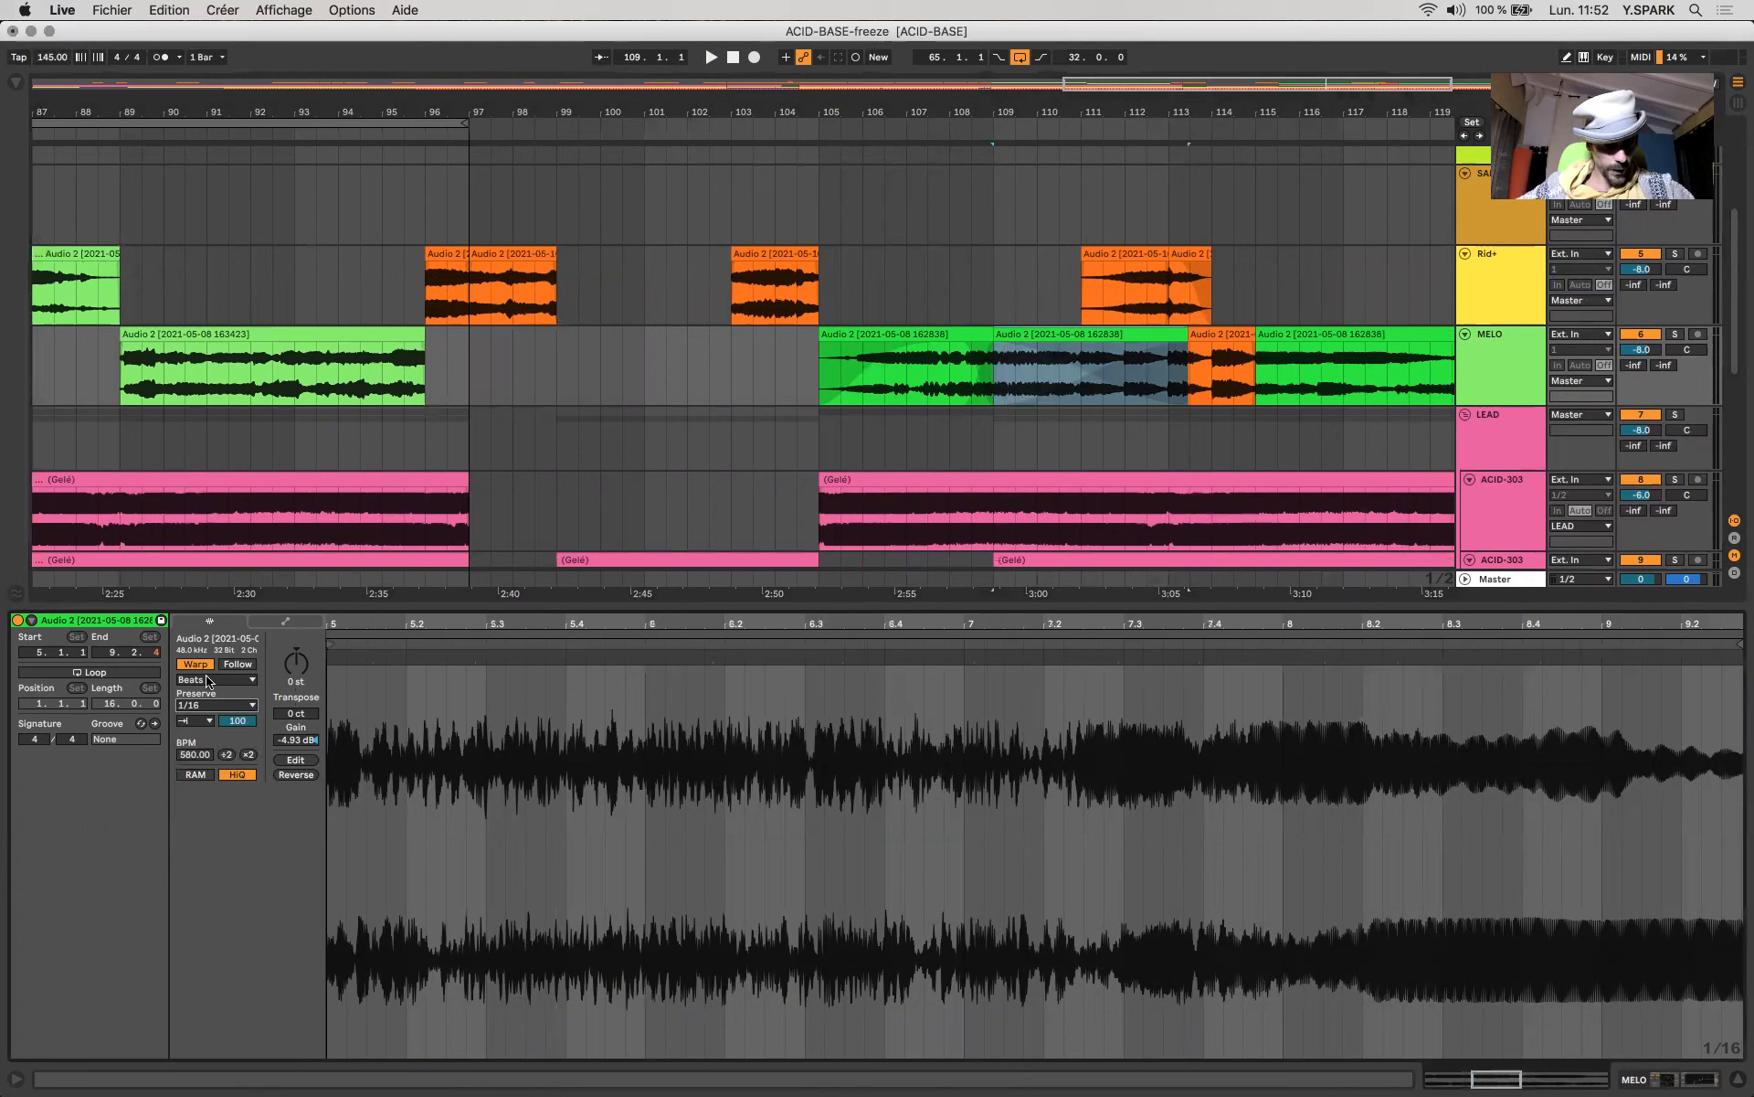
pyautogui.click(213, 681)
pyautogui.click(212, 750)
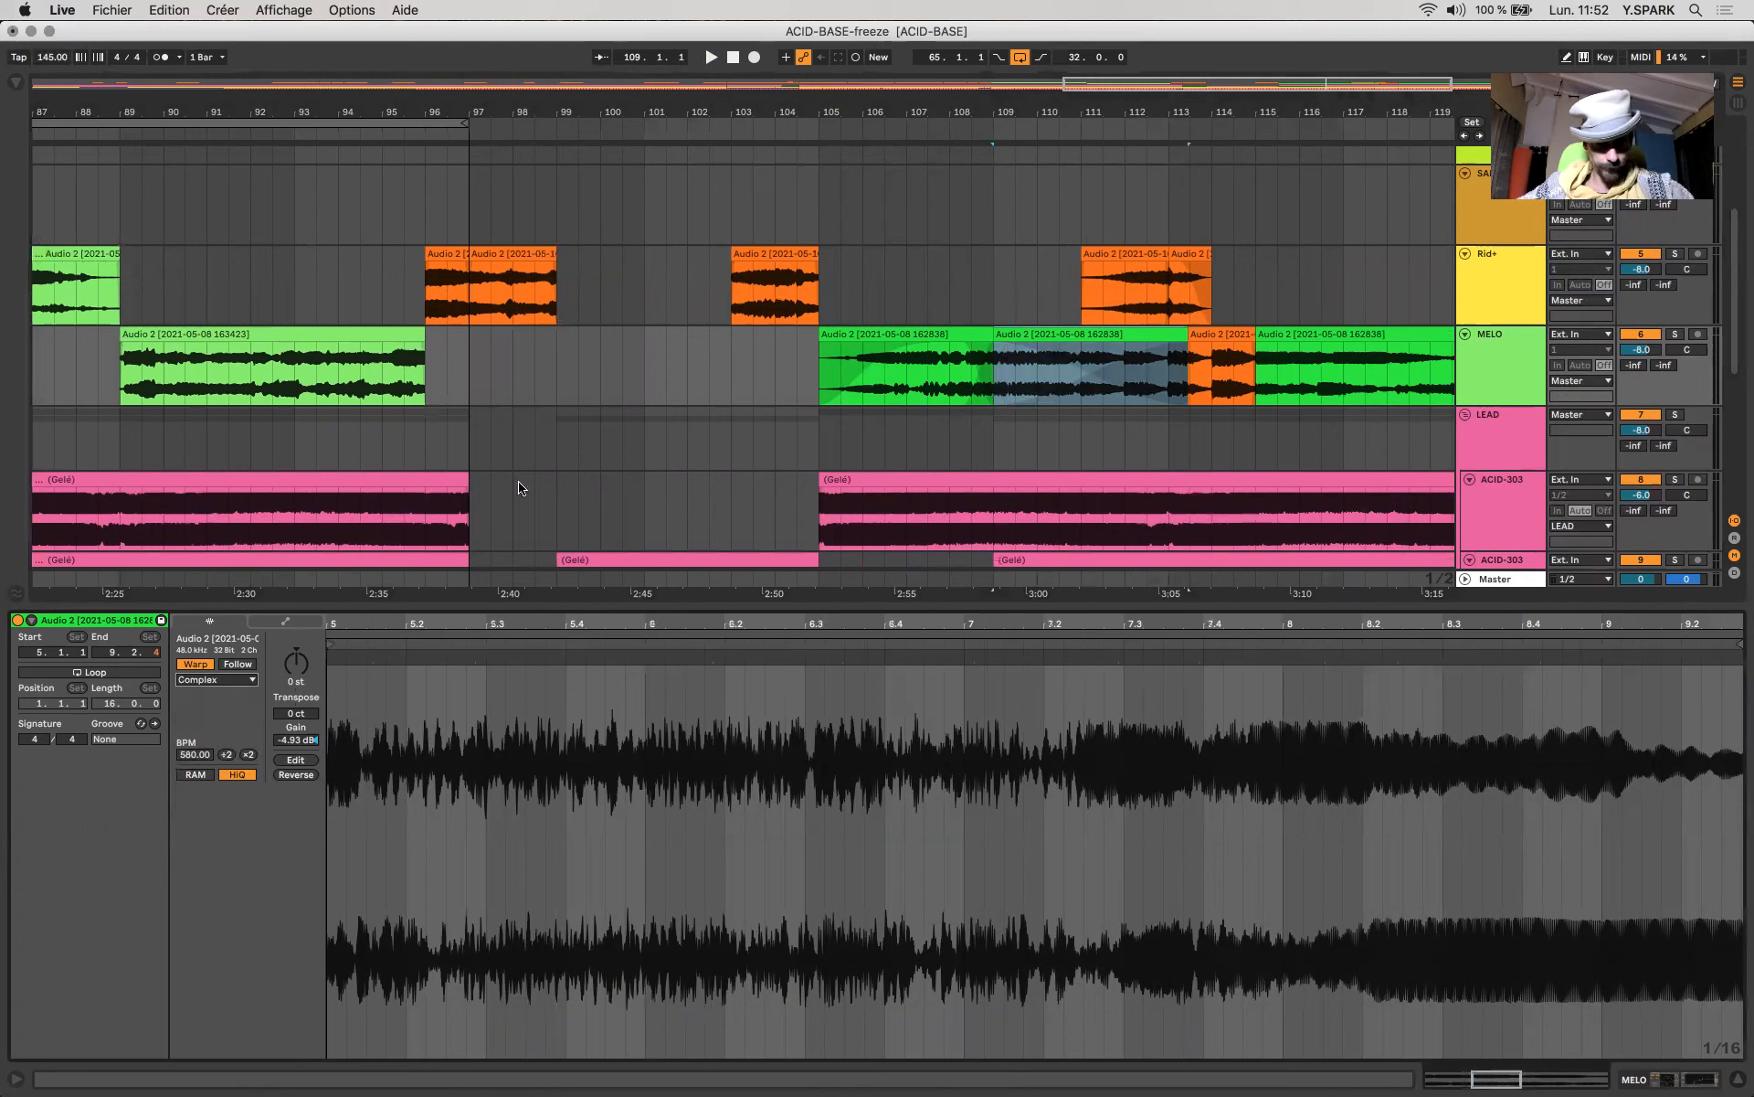
# Solo the MELO track and listen to the clip transition from bar 109 and from 107.3.1.
pyautogui.click(1047, 332)
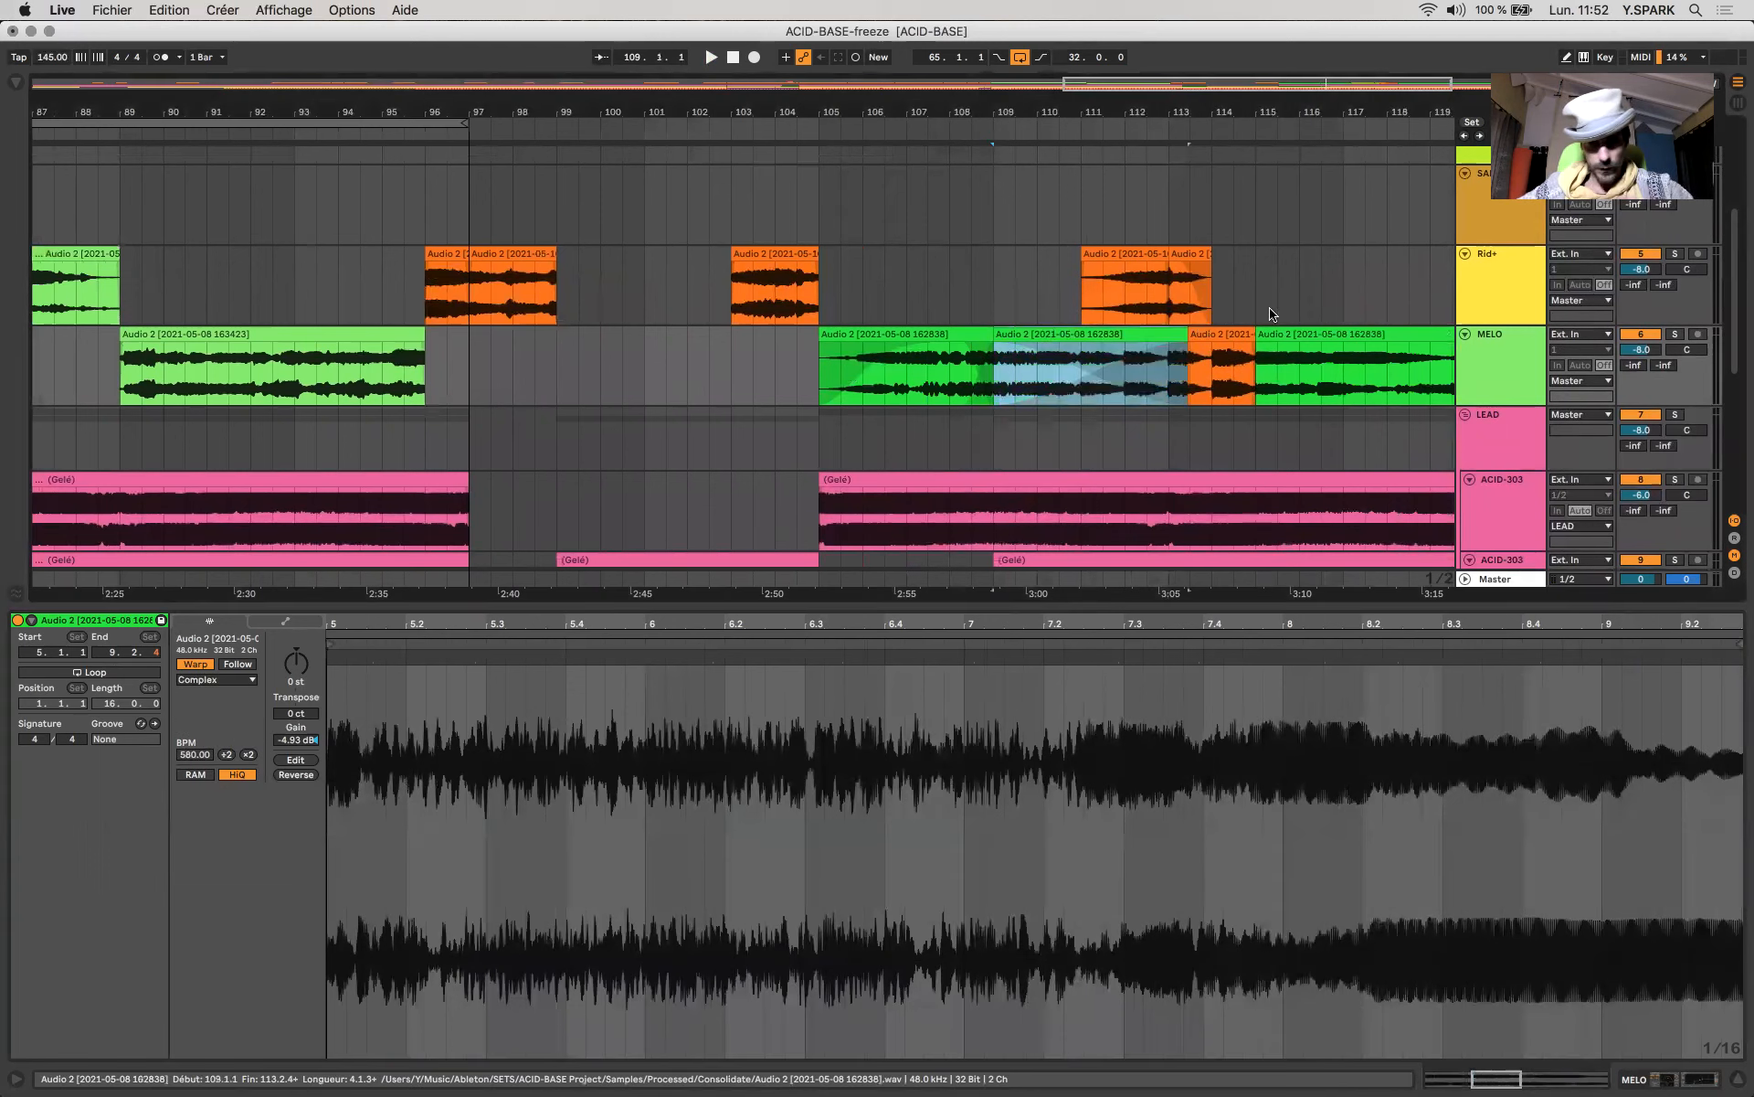
pyautogui.click(1675, 335)
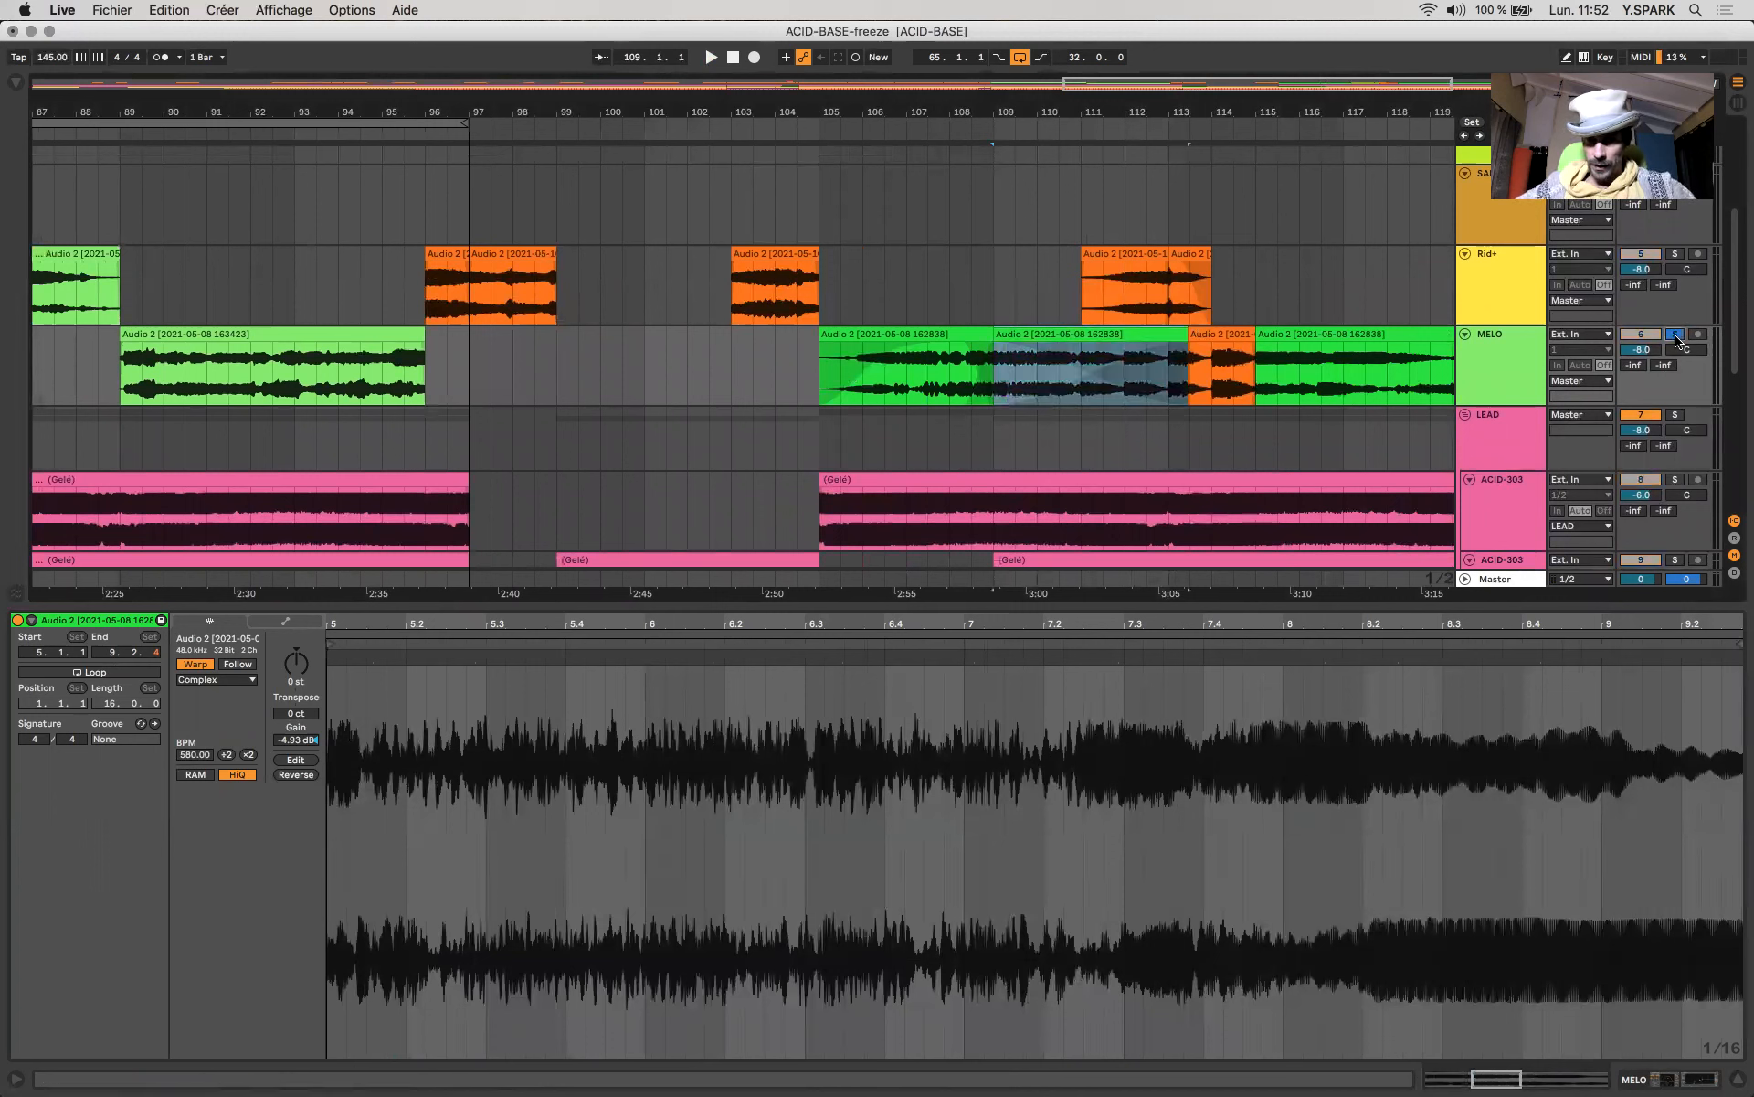
pyautogui.press('space')
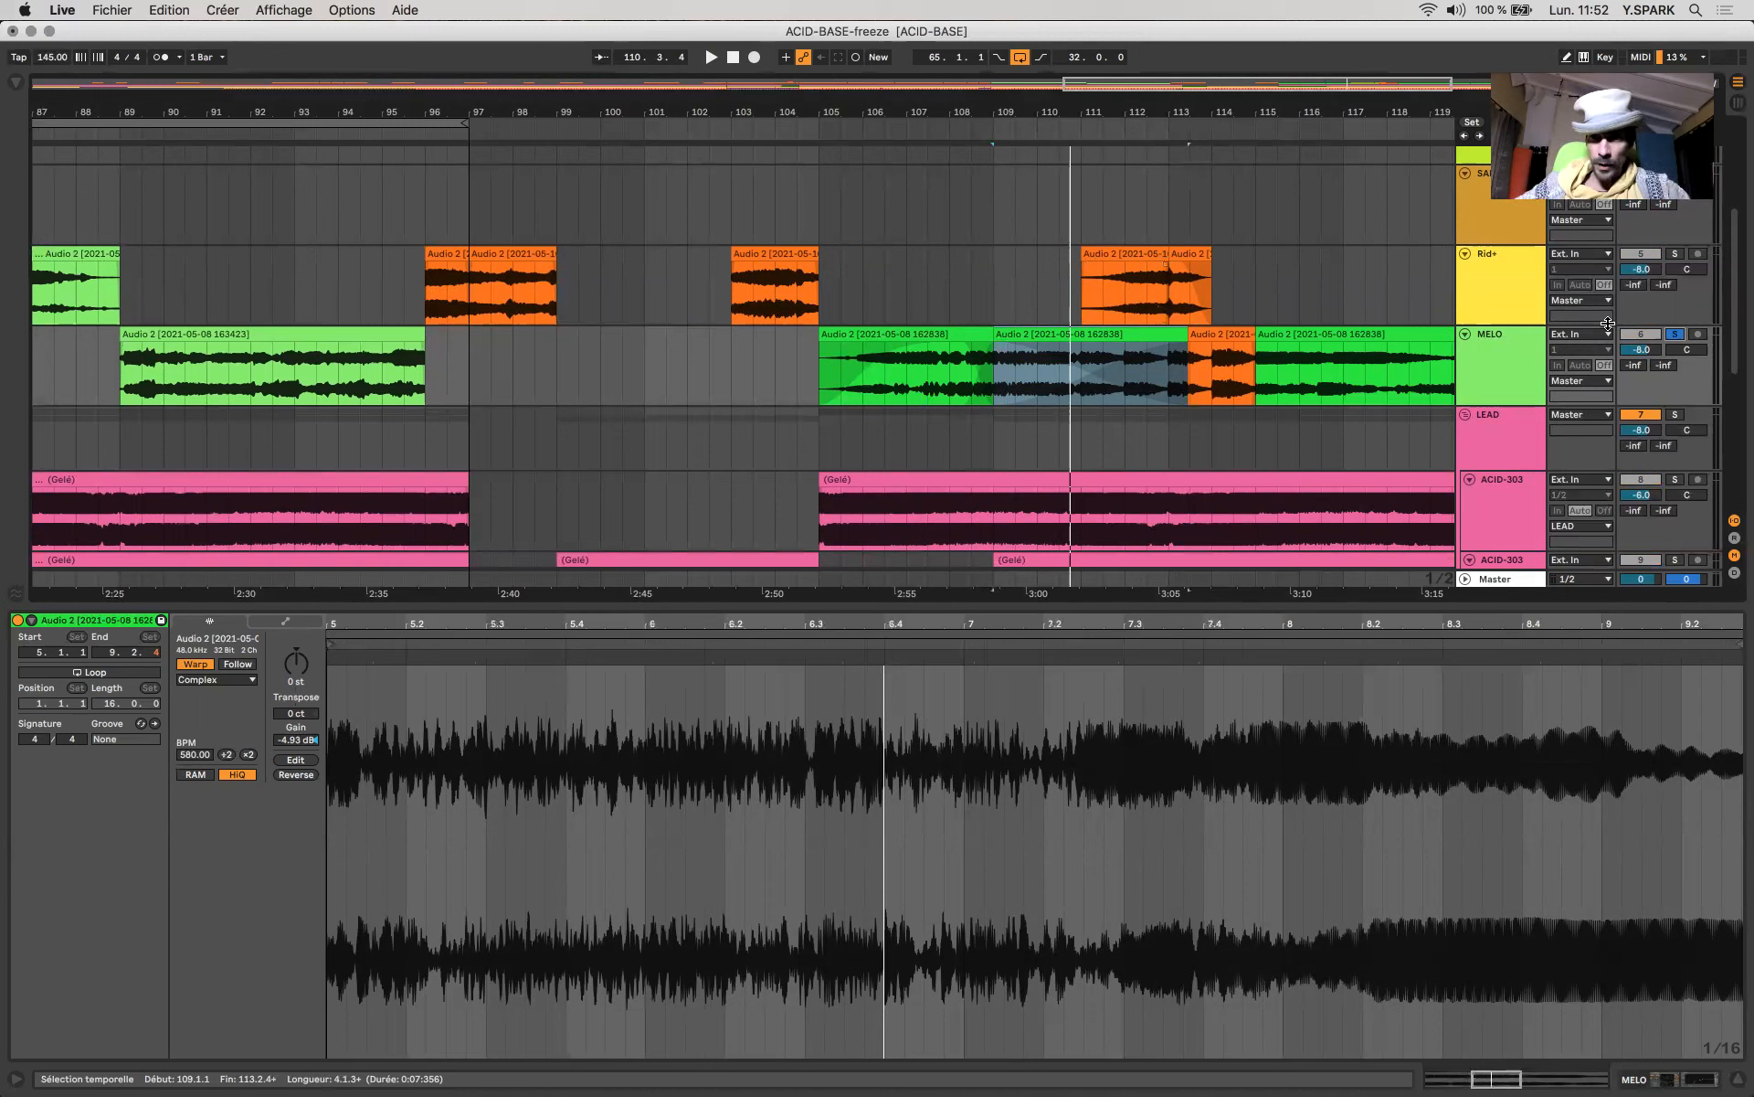
pyautogui.click(1095, 336)
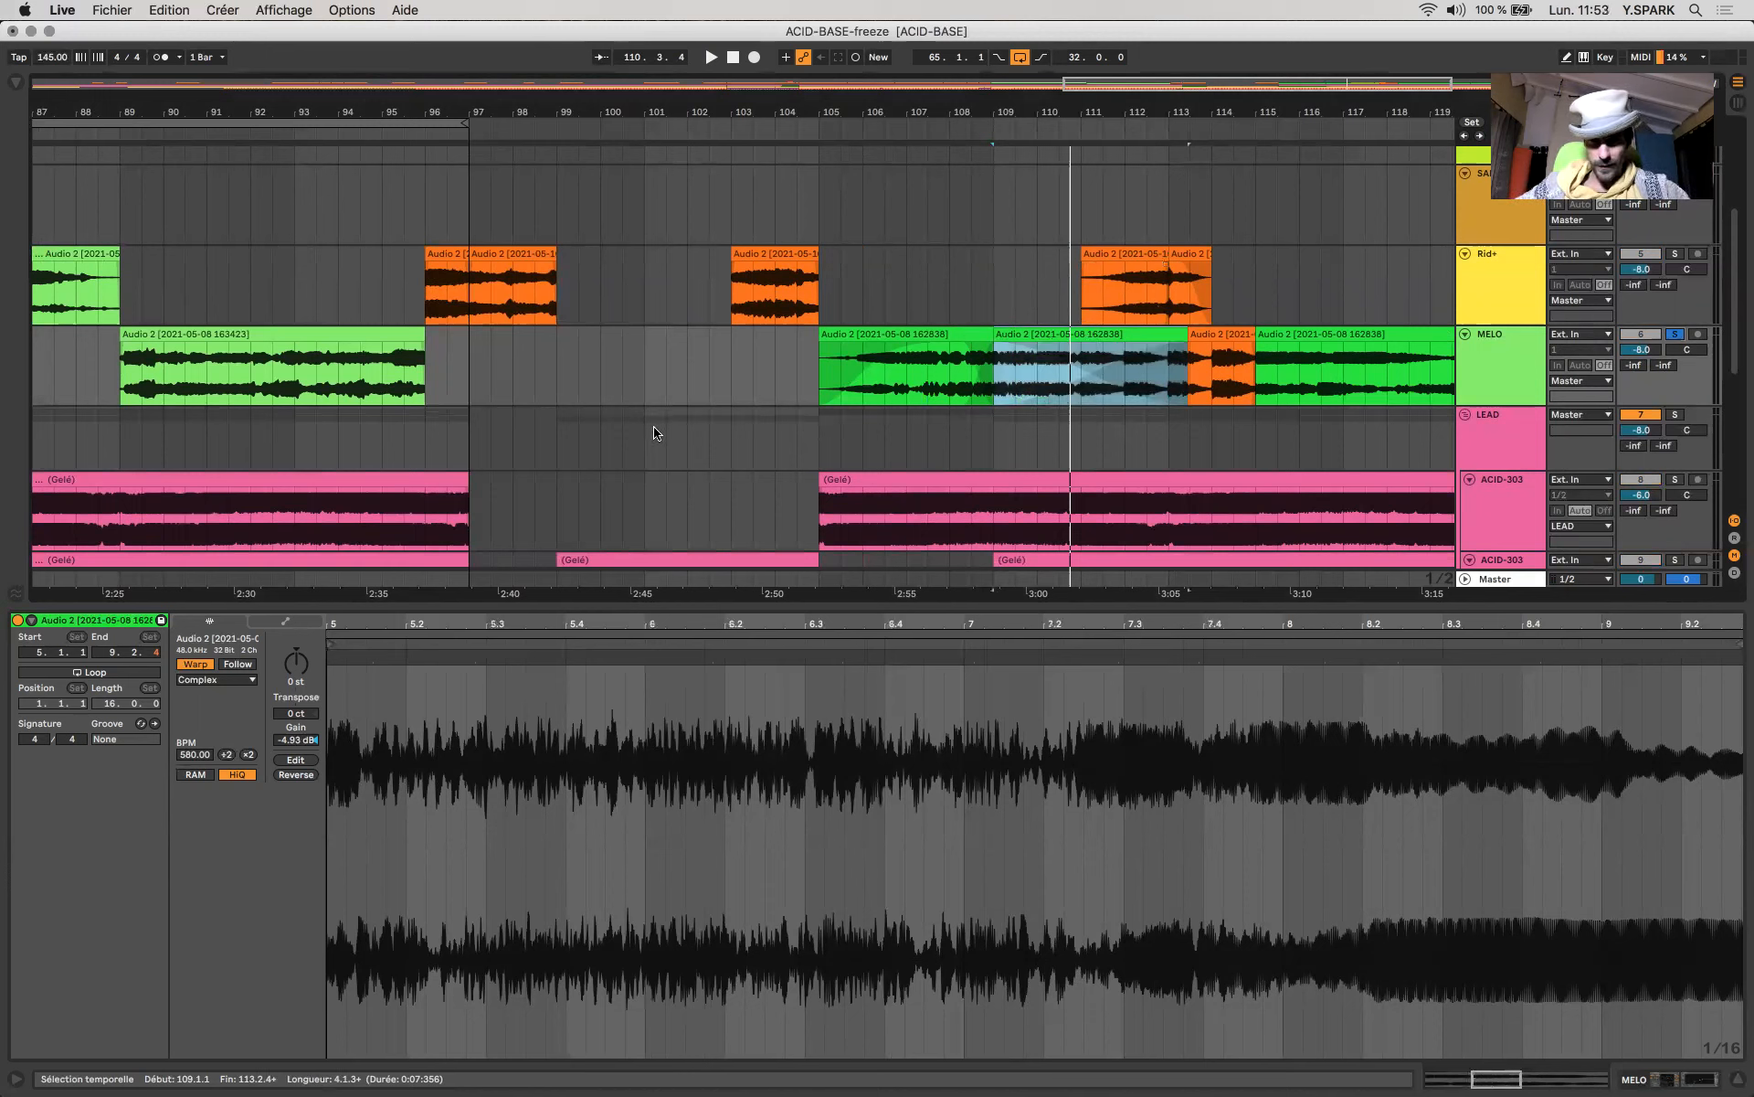
pyautogui.press('space')
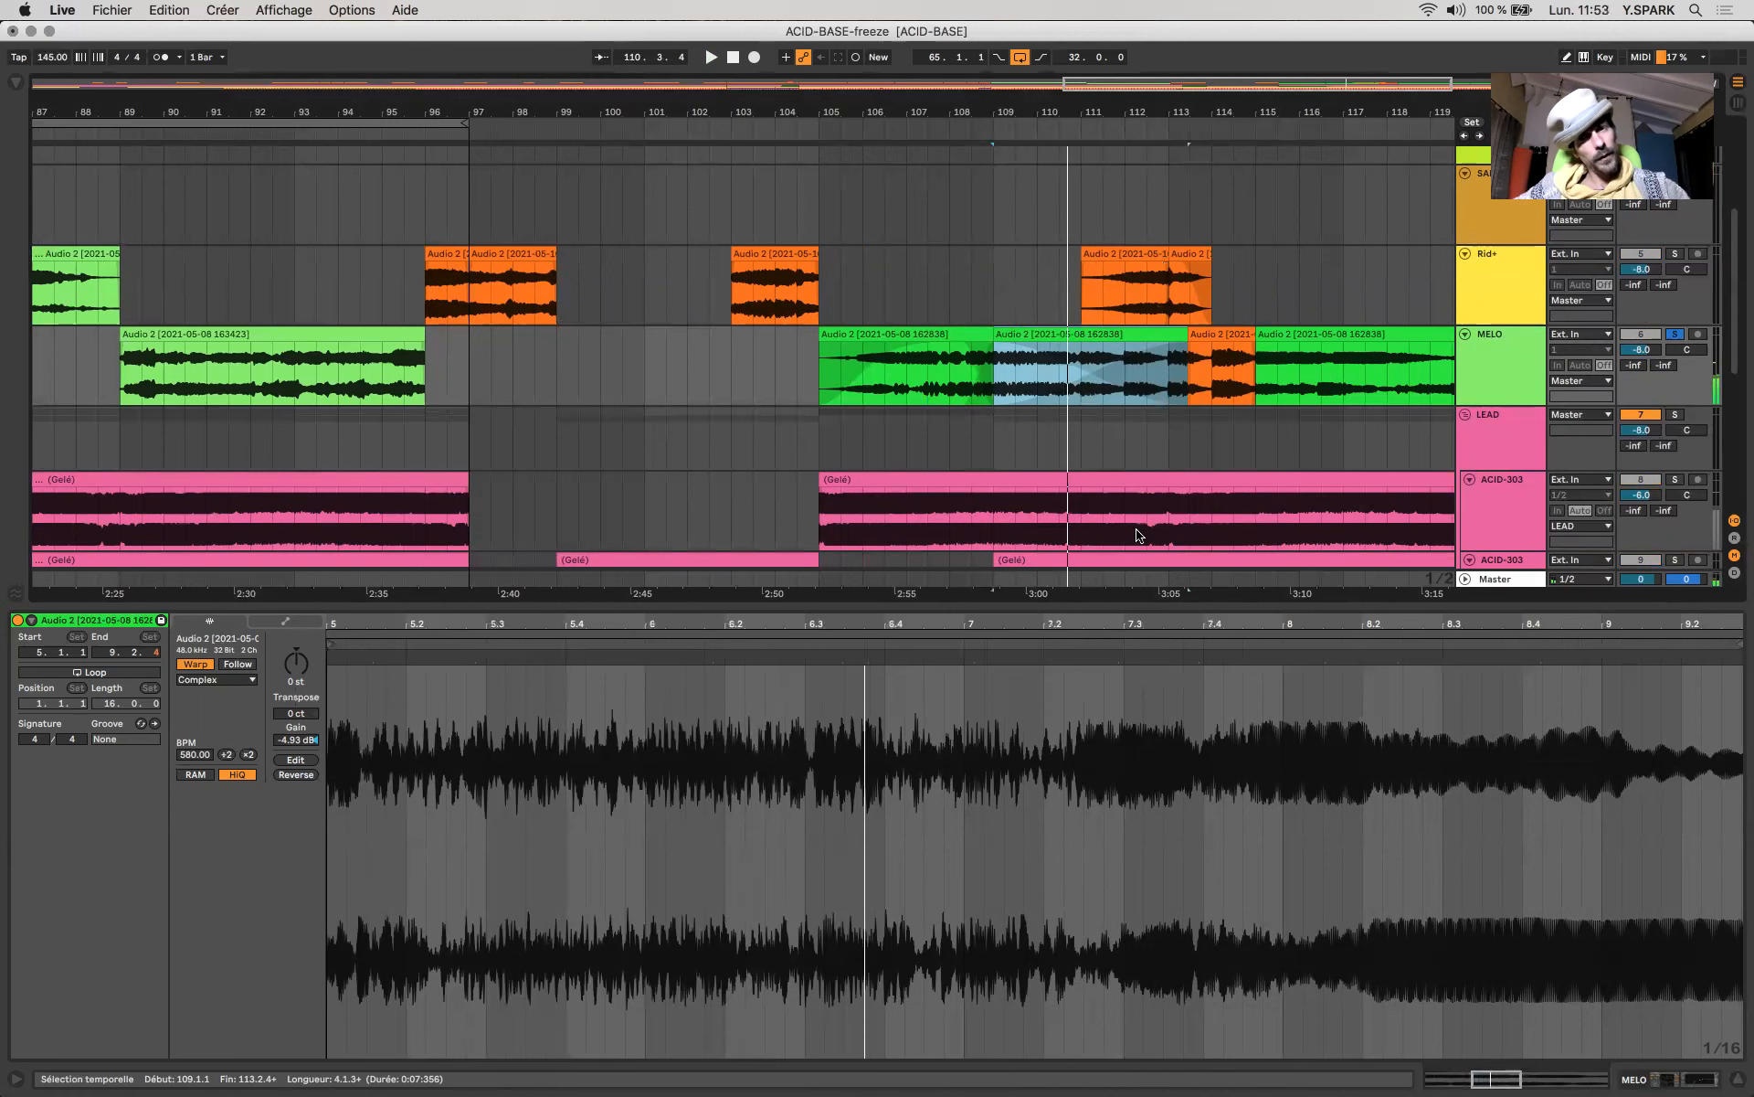
pyautogui.press('space')
pyautogui.click(928, 390)
pyautogui.press('space')
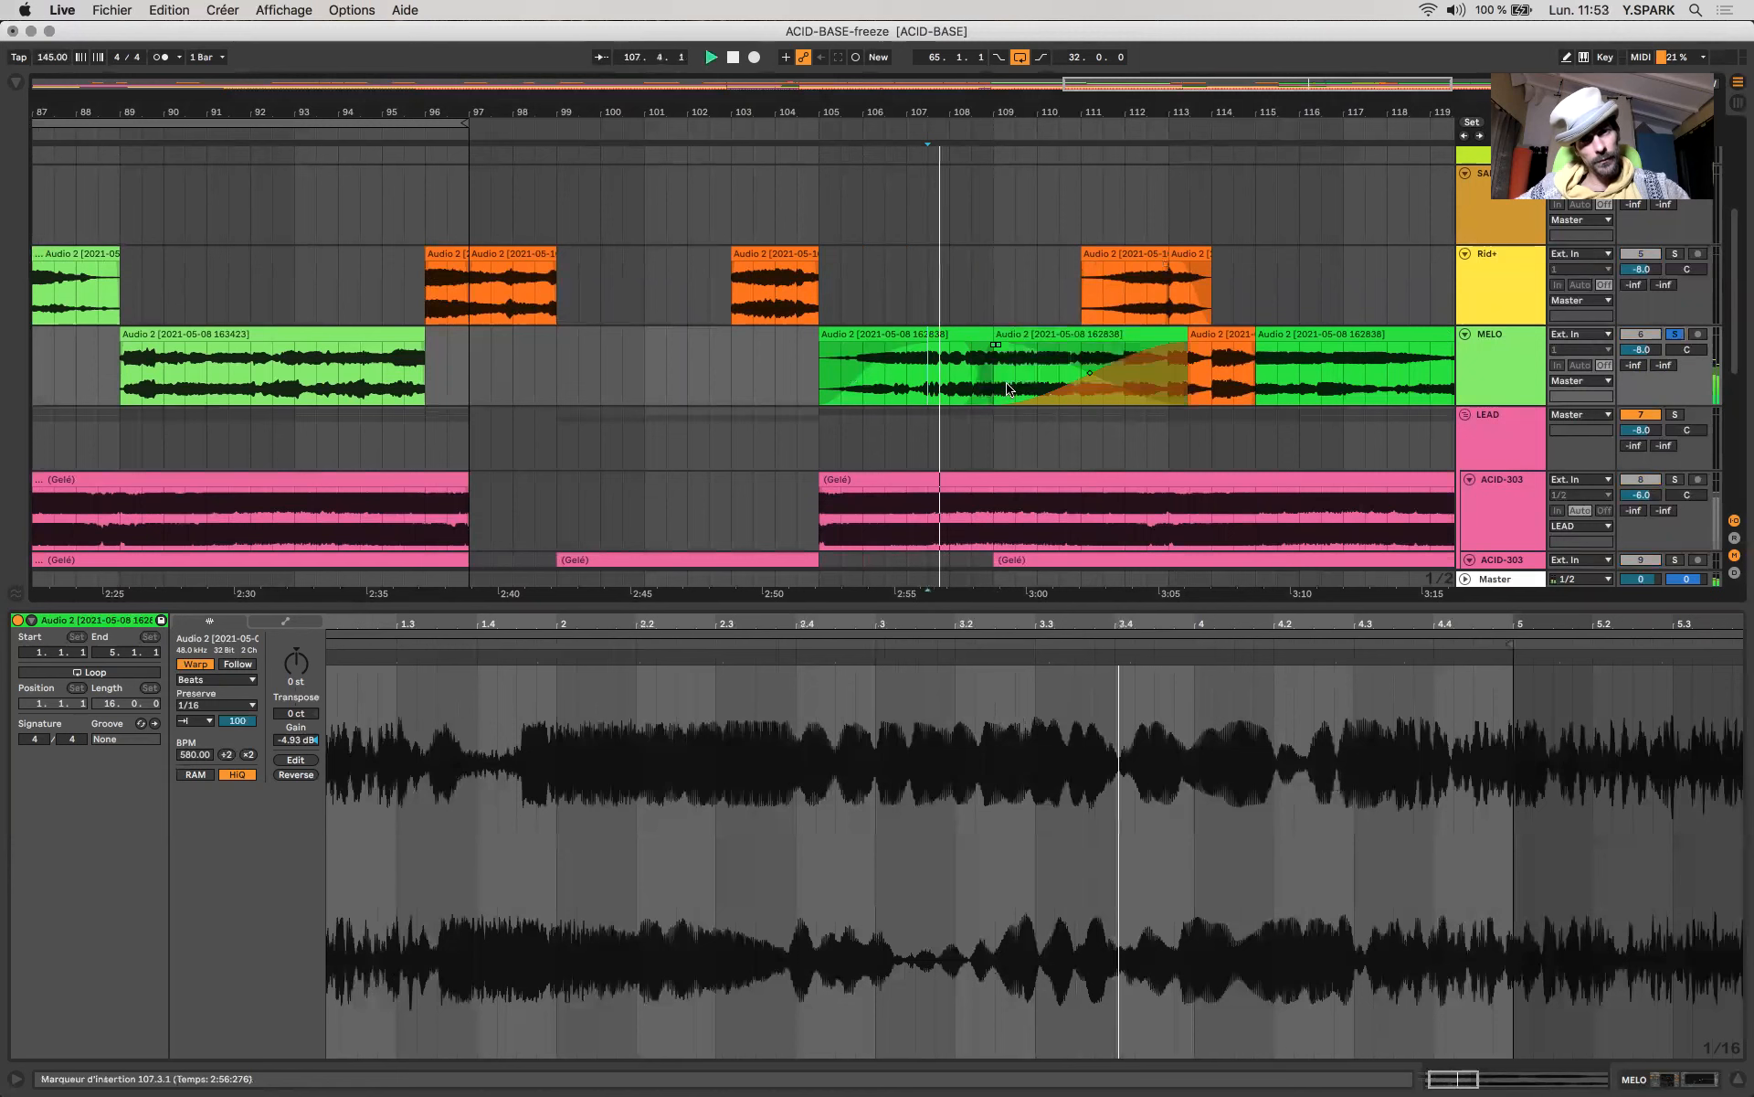
# Extend the MELO clip starting at bar 105 to bar 111, lengthen its fade-out back to about 107.3, and play it.
pyautogui.moveTo(998, 350); pyautogui.dragTo(1090, 356)
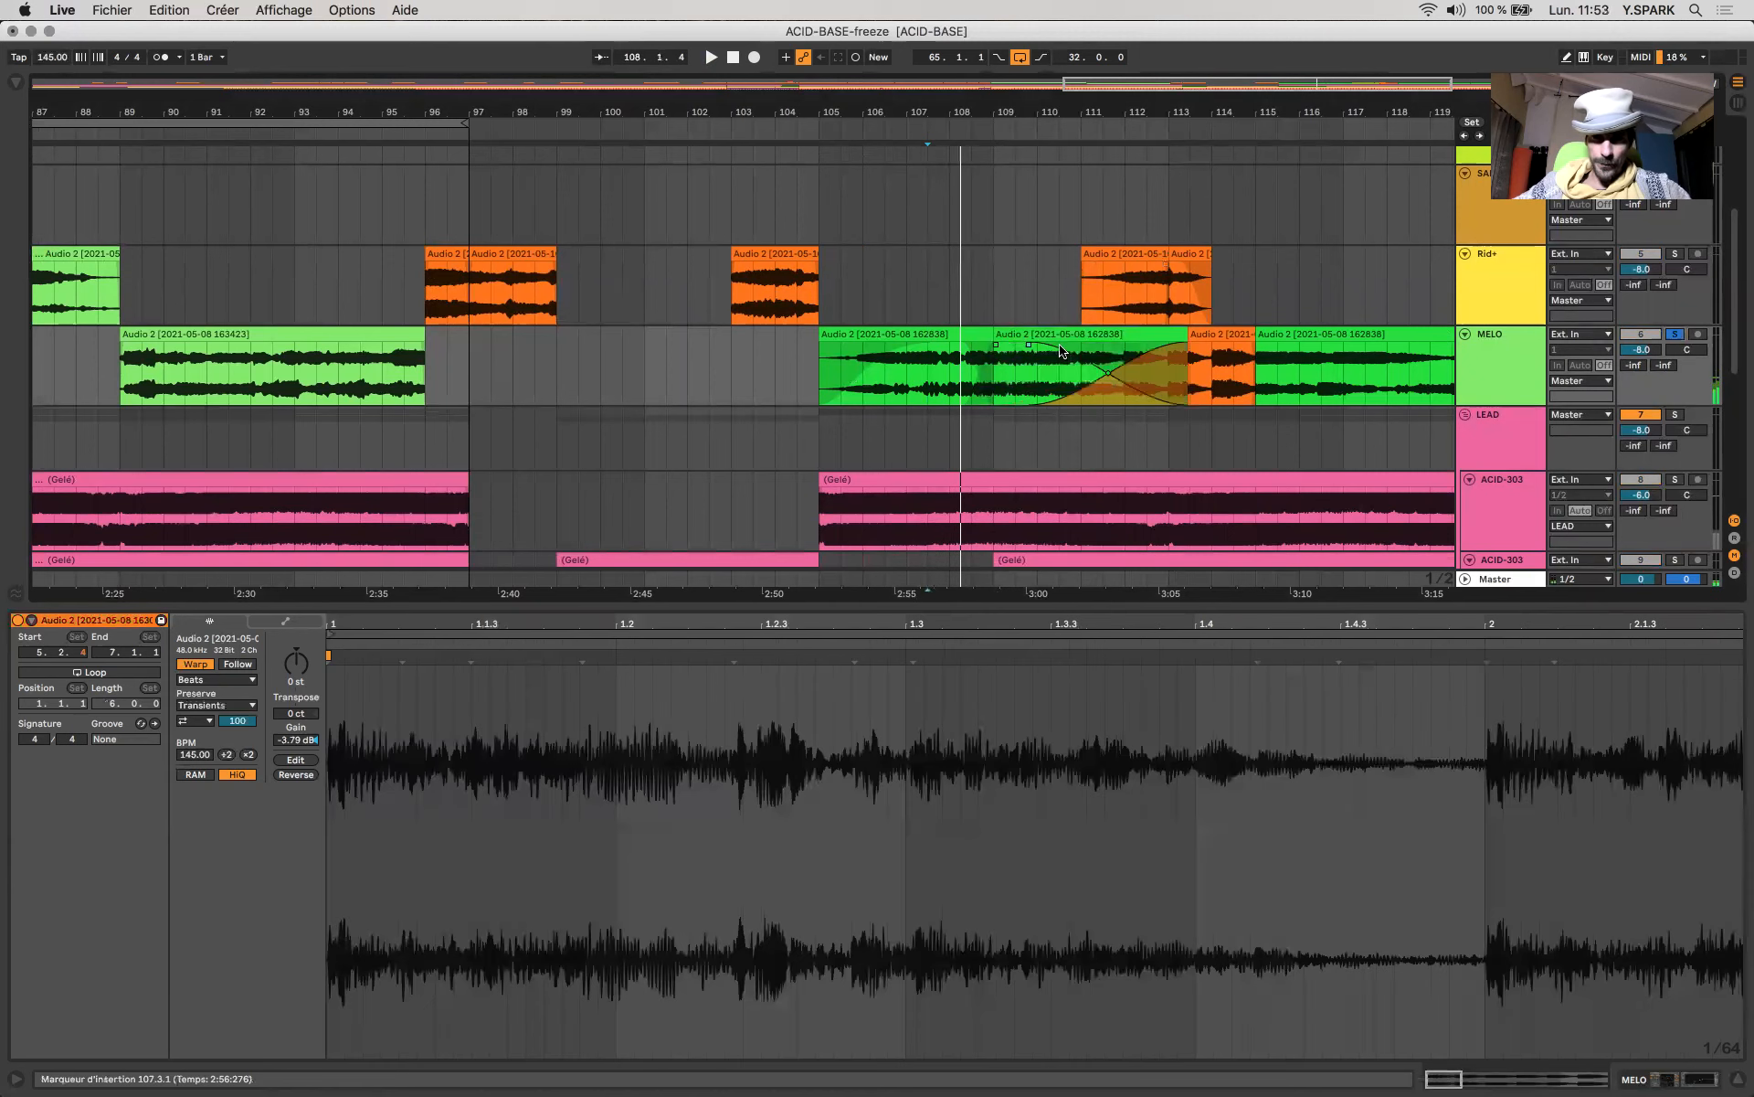
pyautogui.moveTo(966, 348); pyautogui.dragTo(929, 378)
pyautogui.press('space')
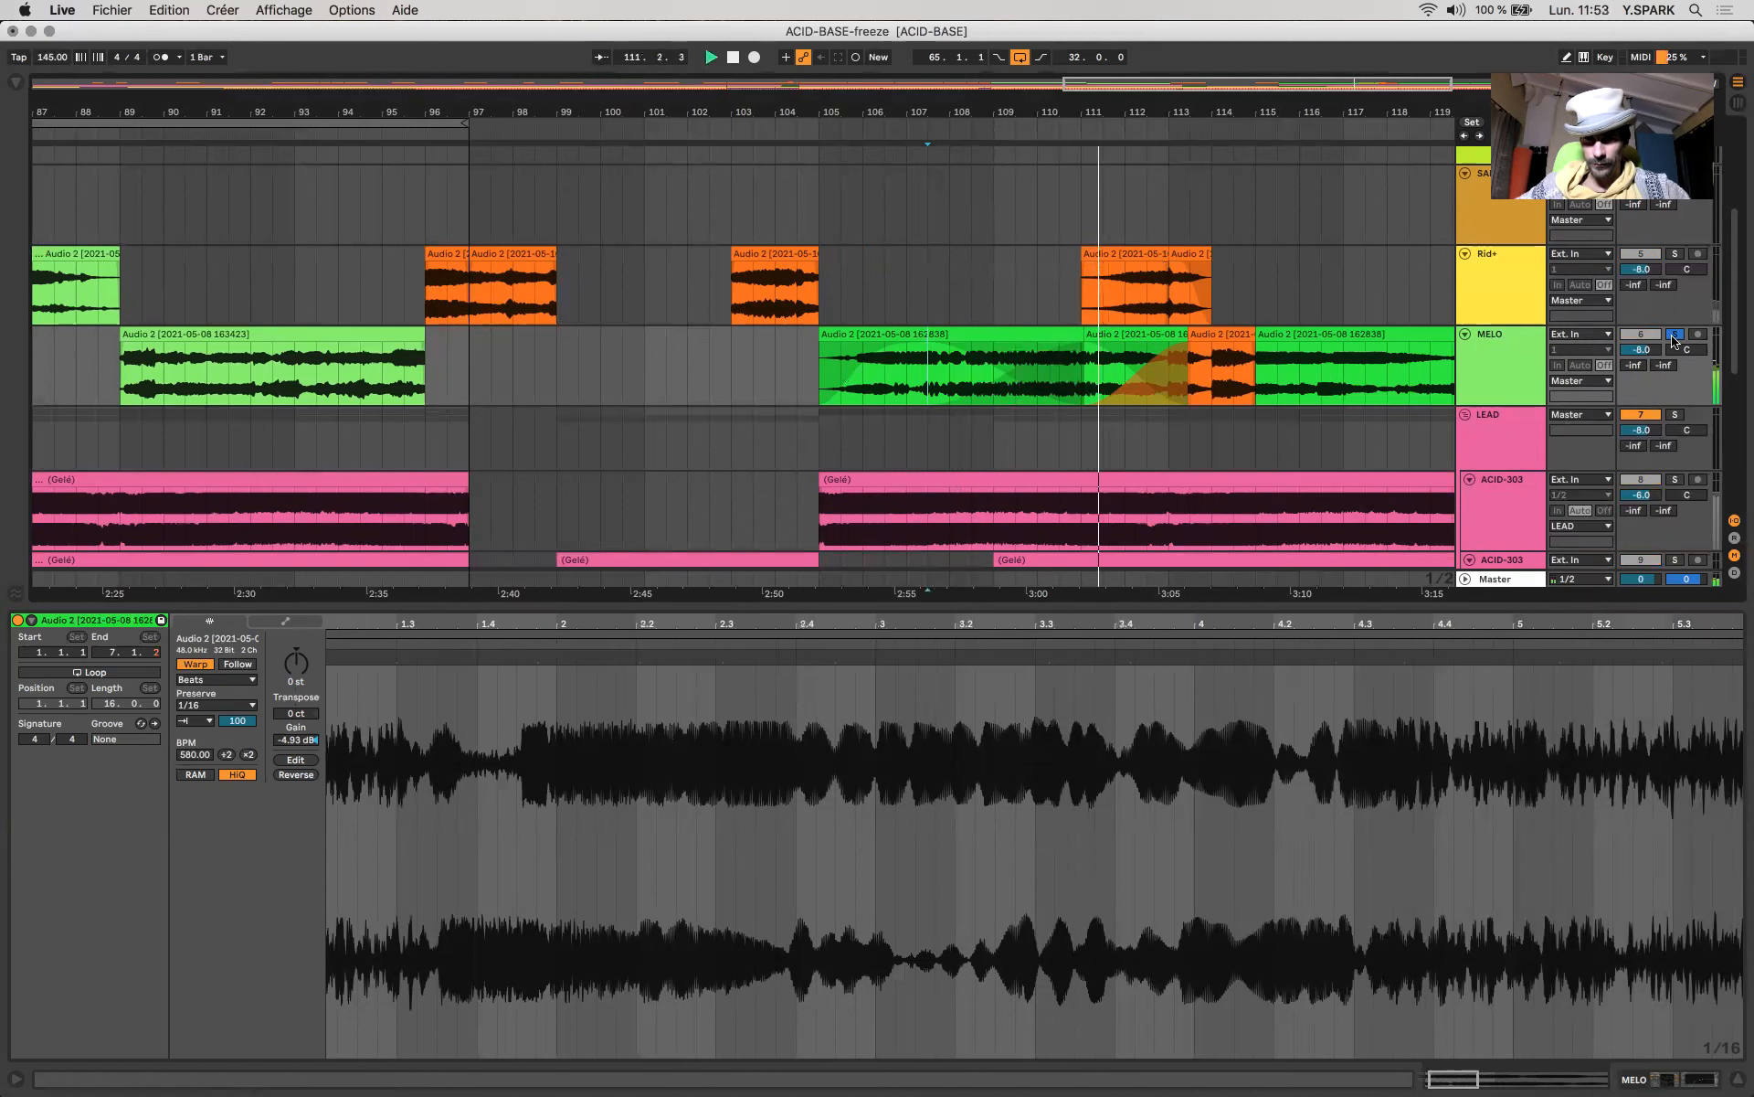
# Select bars 105 to 114 on the MELO track, turn off its solo, and show the whole arrangement.
pyautogui.moveTo(866, 364); pyautogui.dragTo(1219, 361)
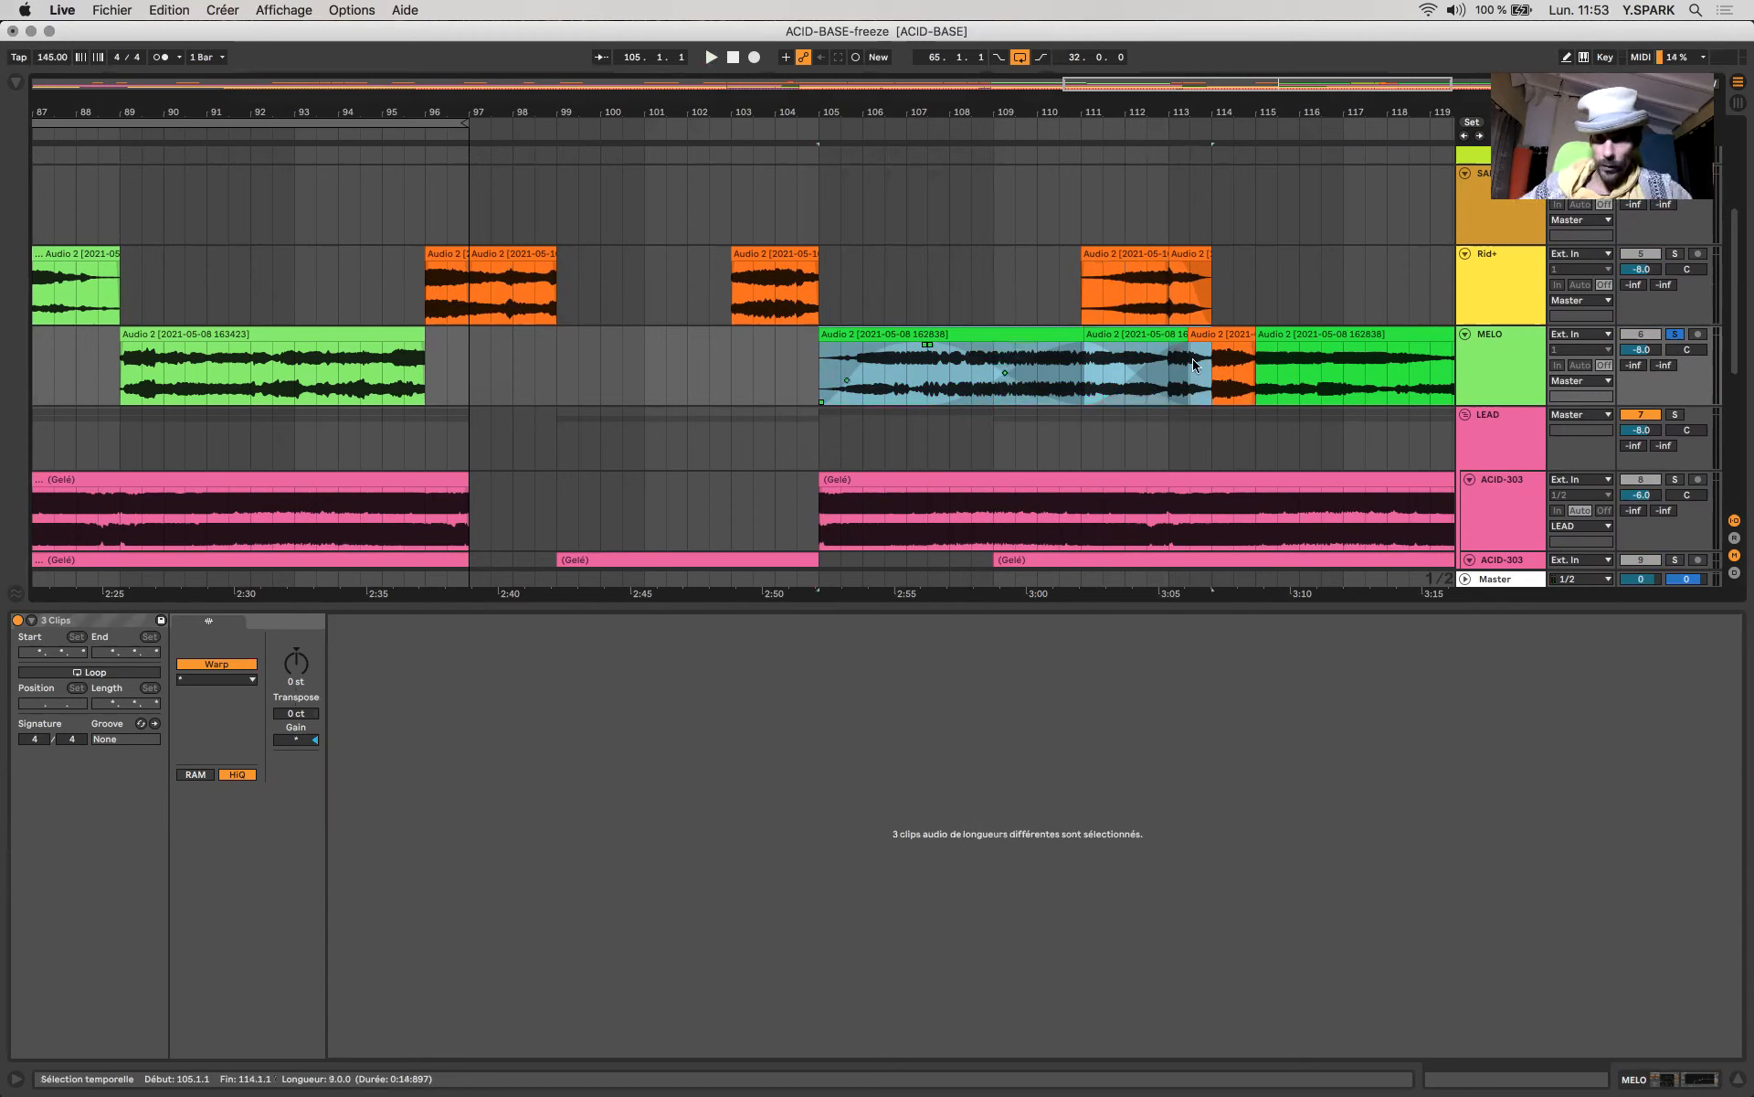
pyautogui.click(1676, 338)
pyautogui.press('w')
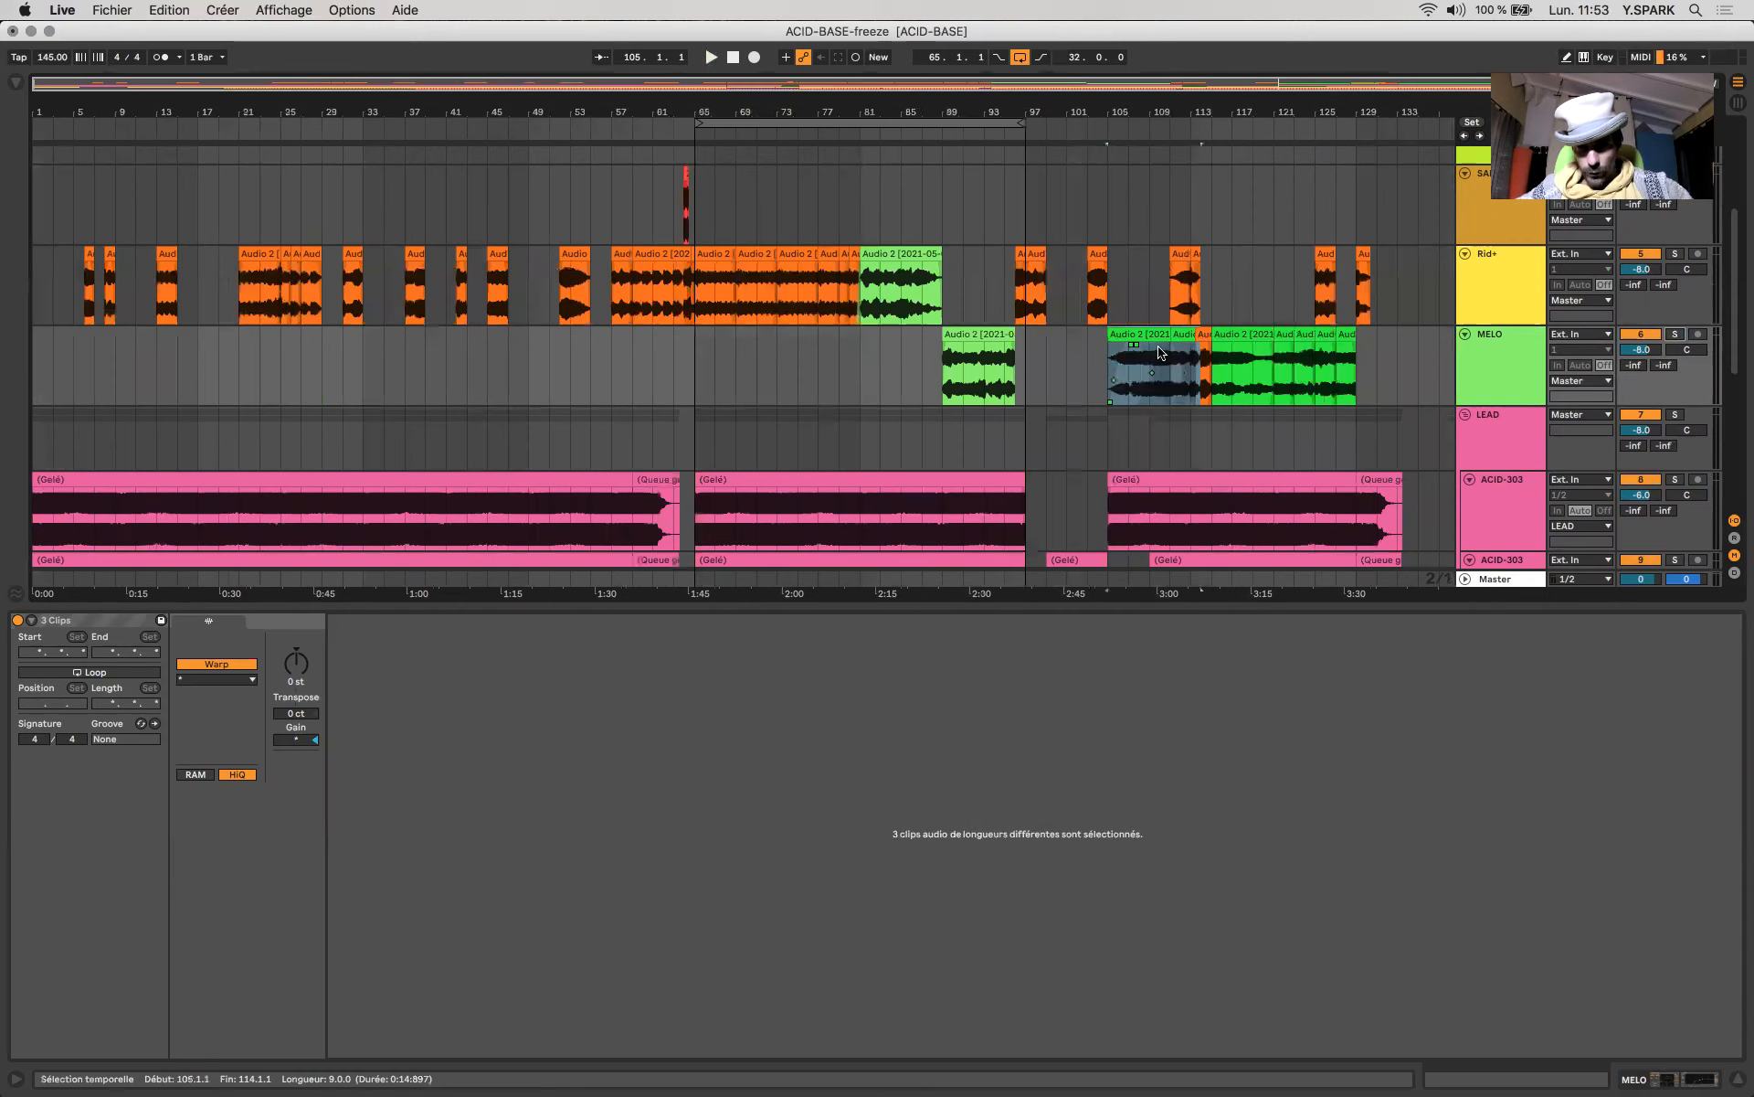
# Play the arrangement from bar 109 and listen through the transition into bar 113.
pyautogui.click(1148, 312)
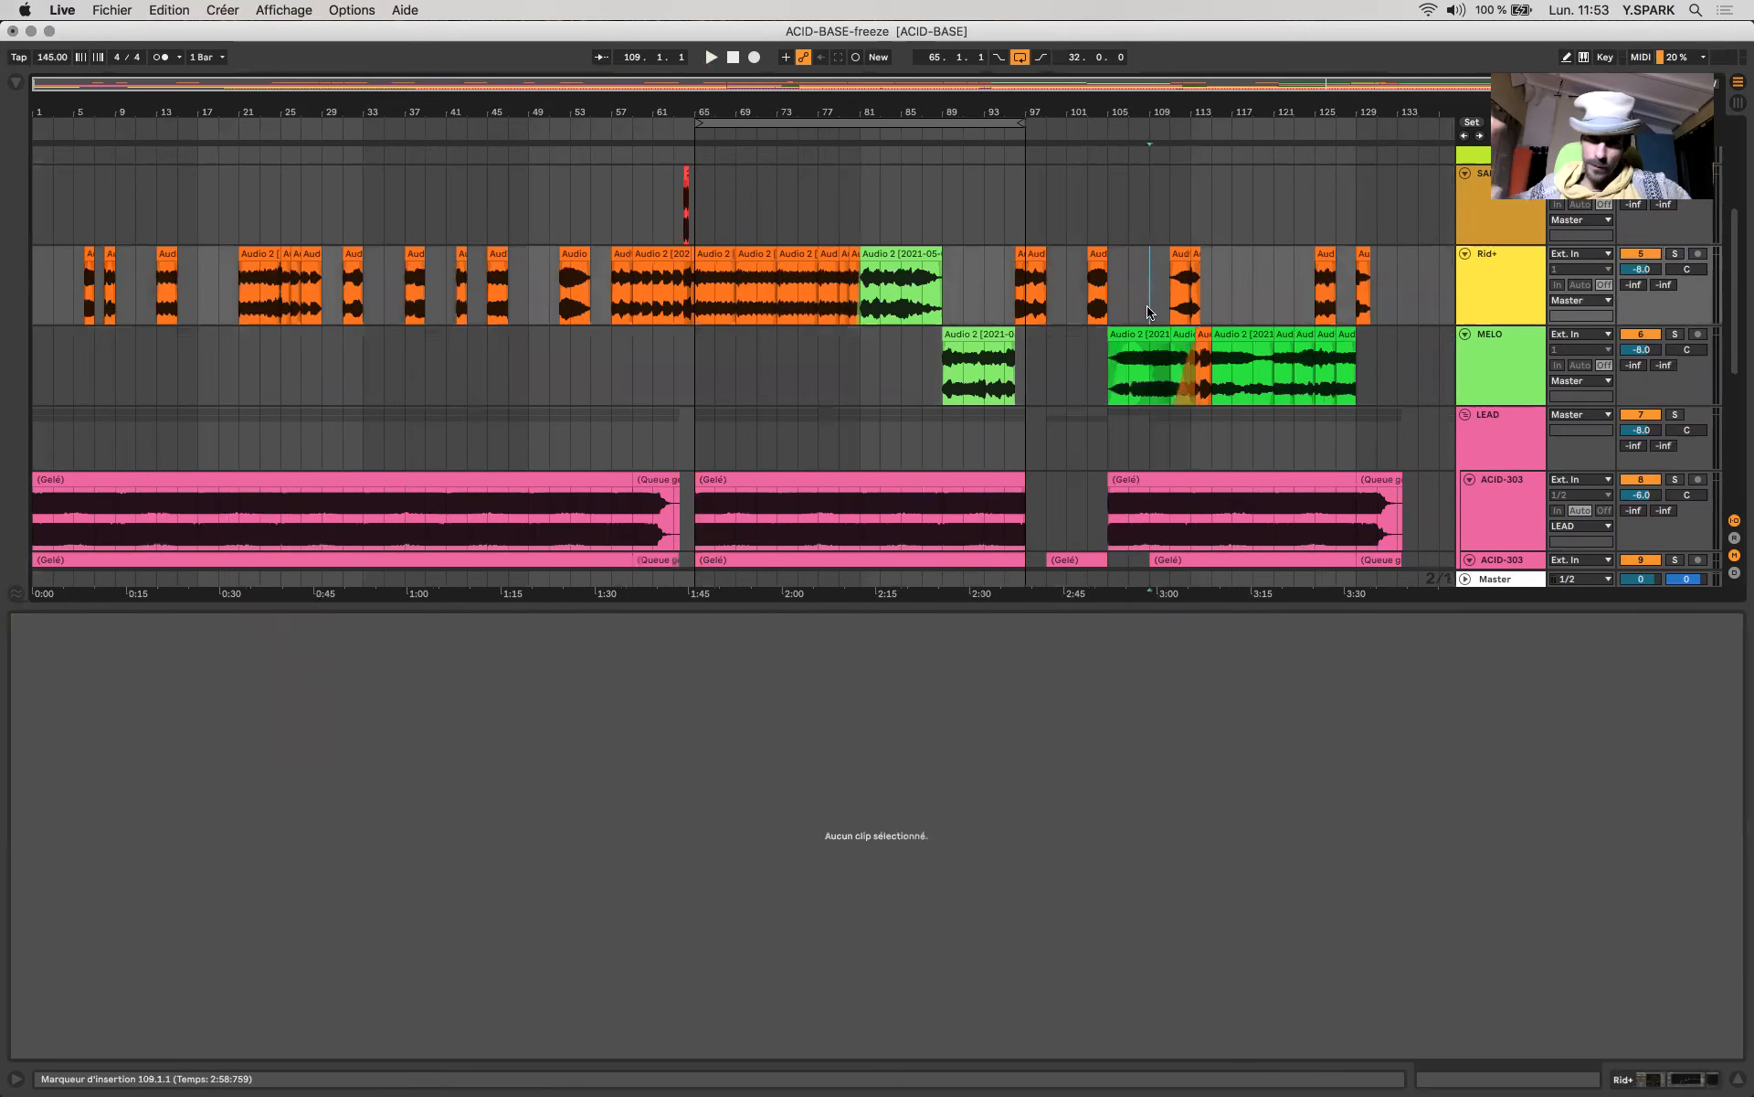
pyautogui.press('space')
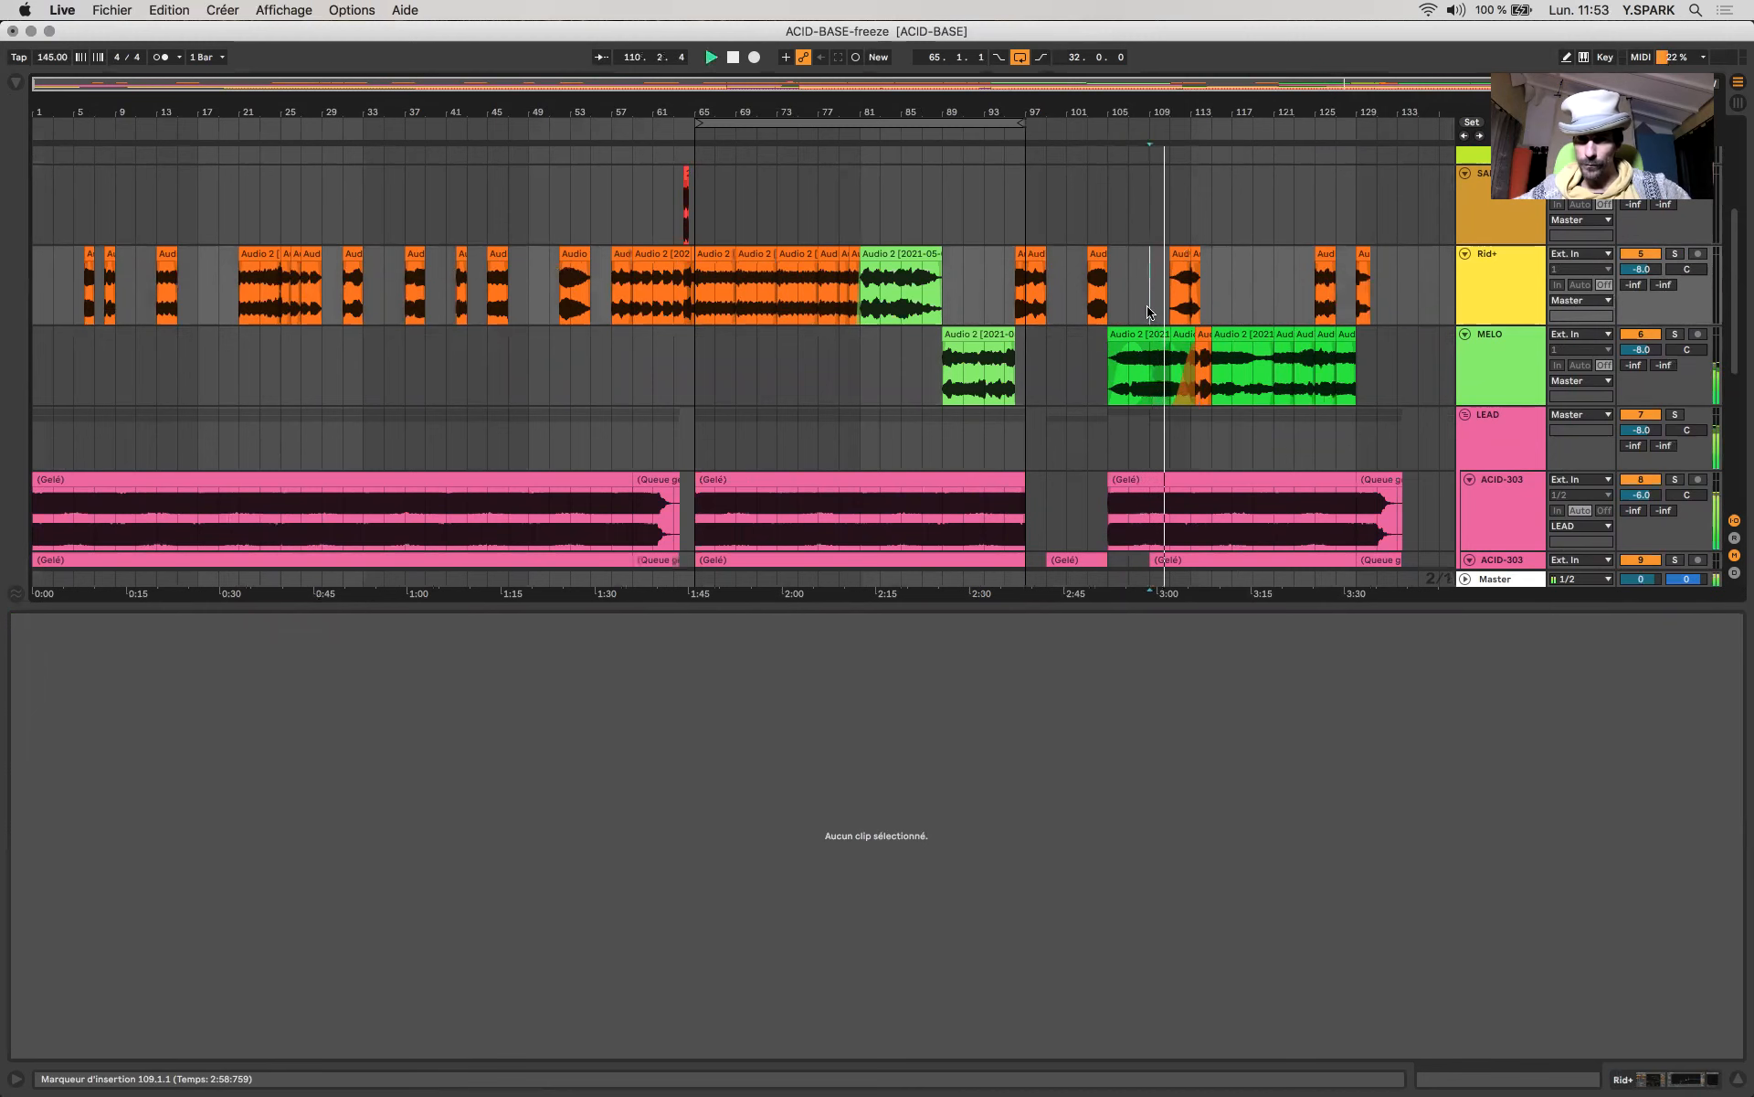
pyautogui.press('+')
pyautogui.scroll(-3, 1149, 312)
pyautogui.hscroll(2, 1149, 311)
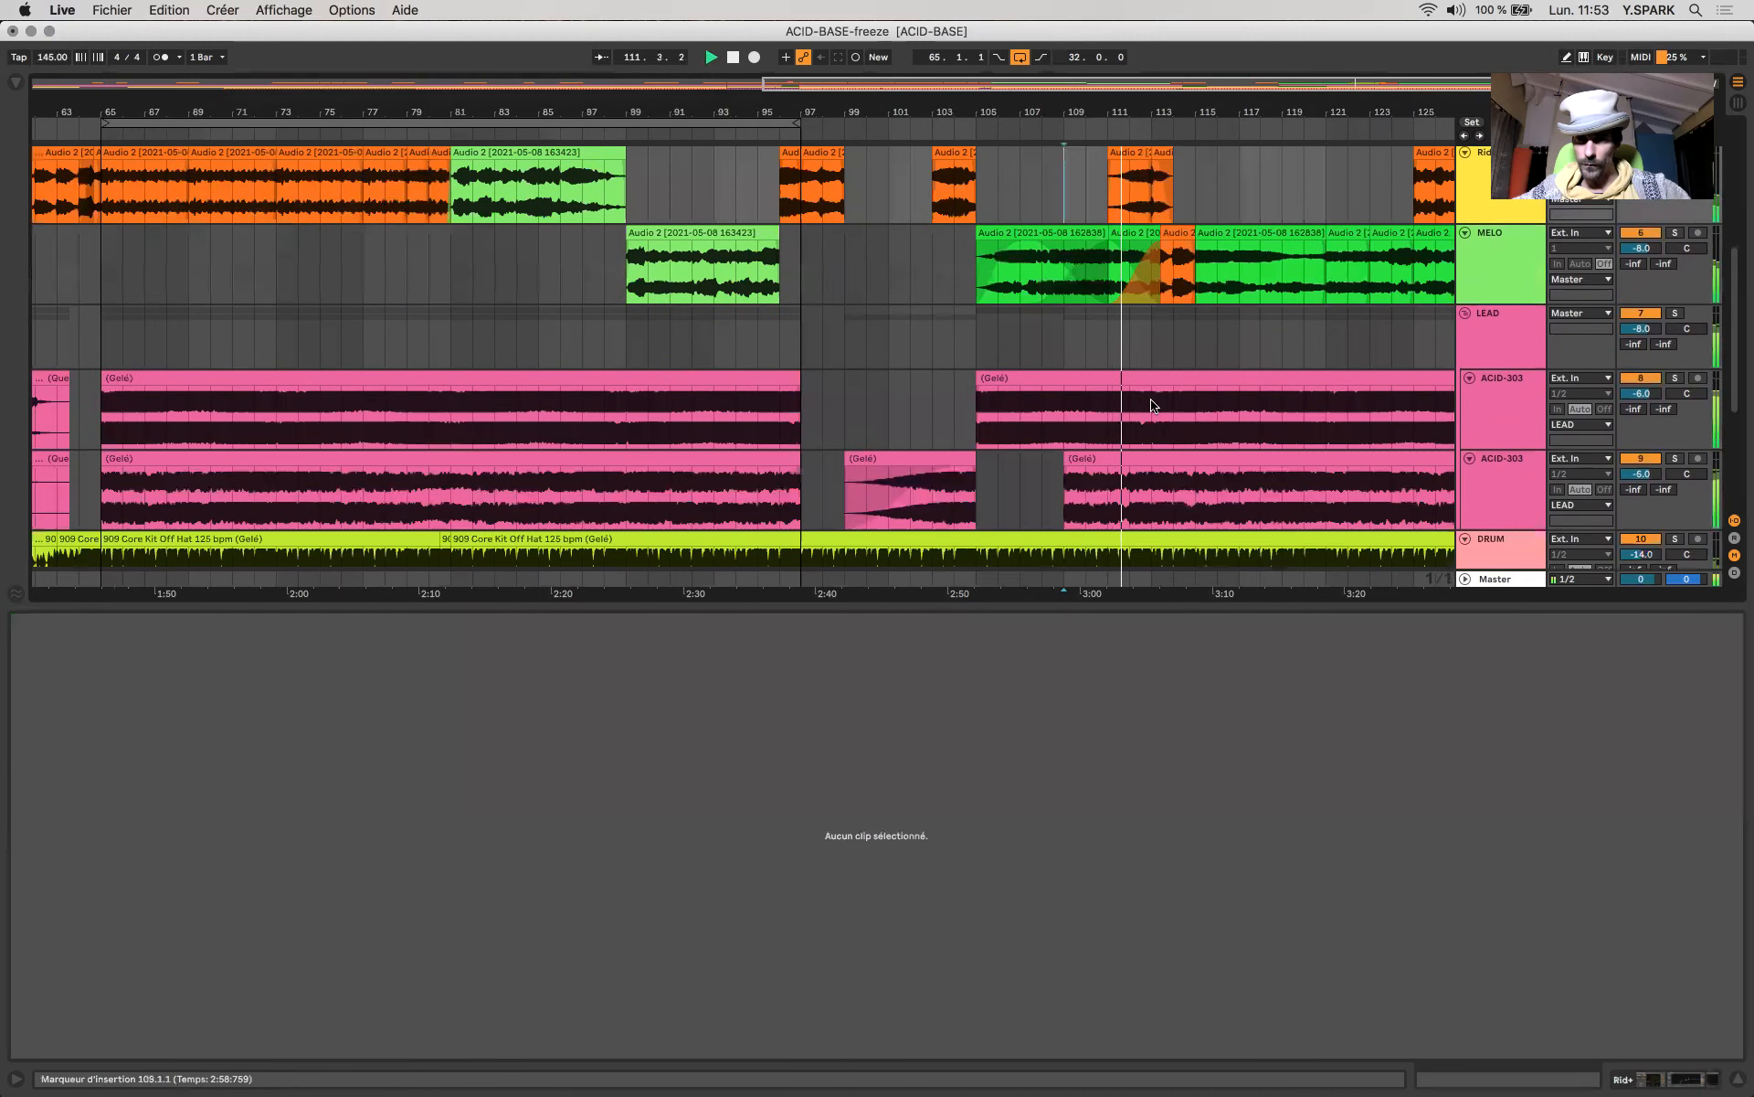
pyautogui.scroll(3, 1151, 403)
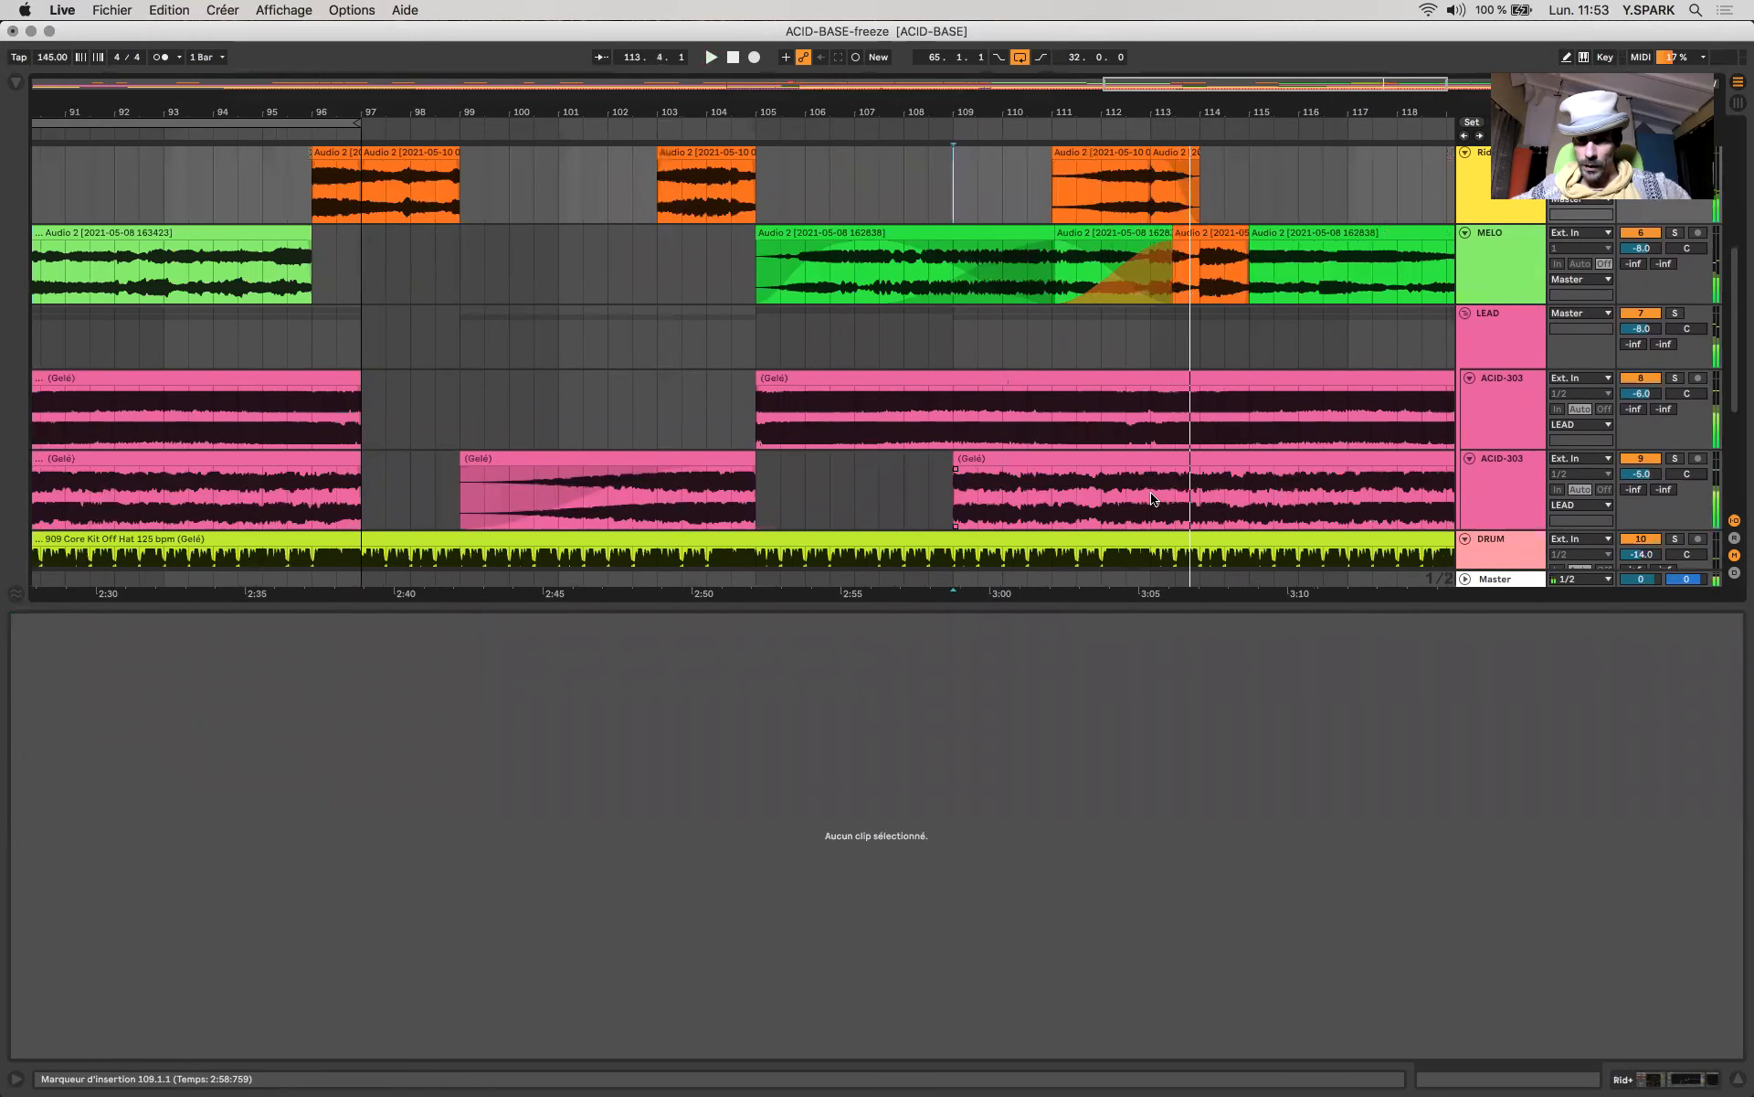
# Cut the ACID-303 clip on track 8 at bar 113 and give the earlier part a curved fade-out from about 111.3 to 113.
pyautogui.moveTo(1143, 415); pyautogui.dragTo(1100, 389)
pyautogui.press('Delete')
pyautogui.click(1103, 429)
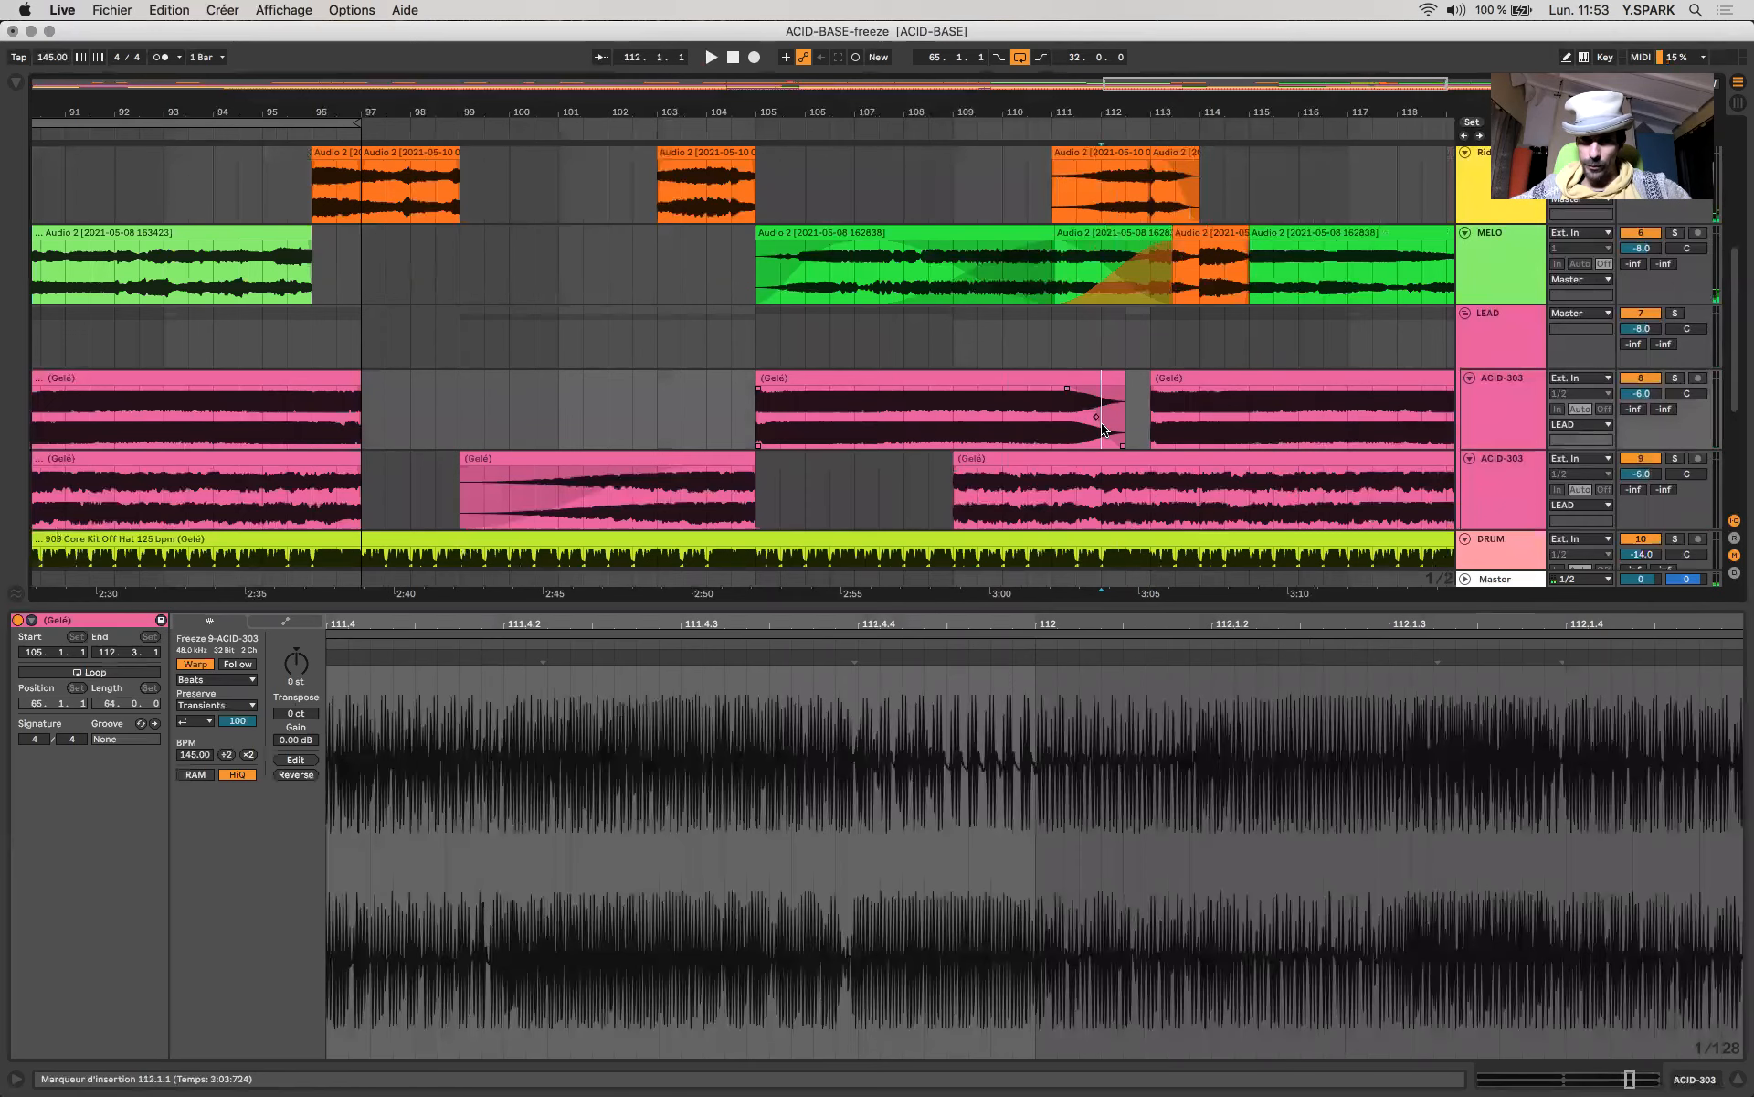
pyautogui.moveTo(1113, 377); pyautogui.dragTo(1138, 378)
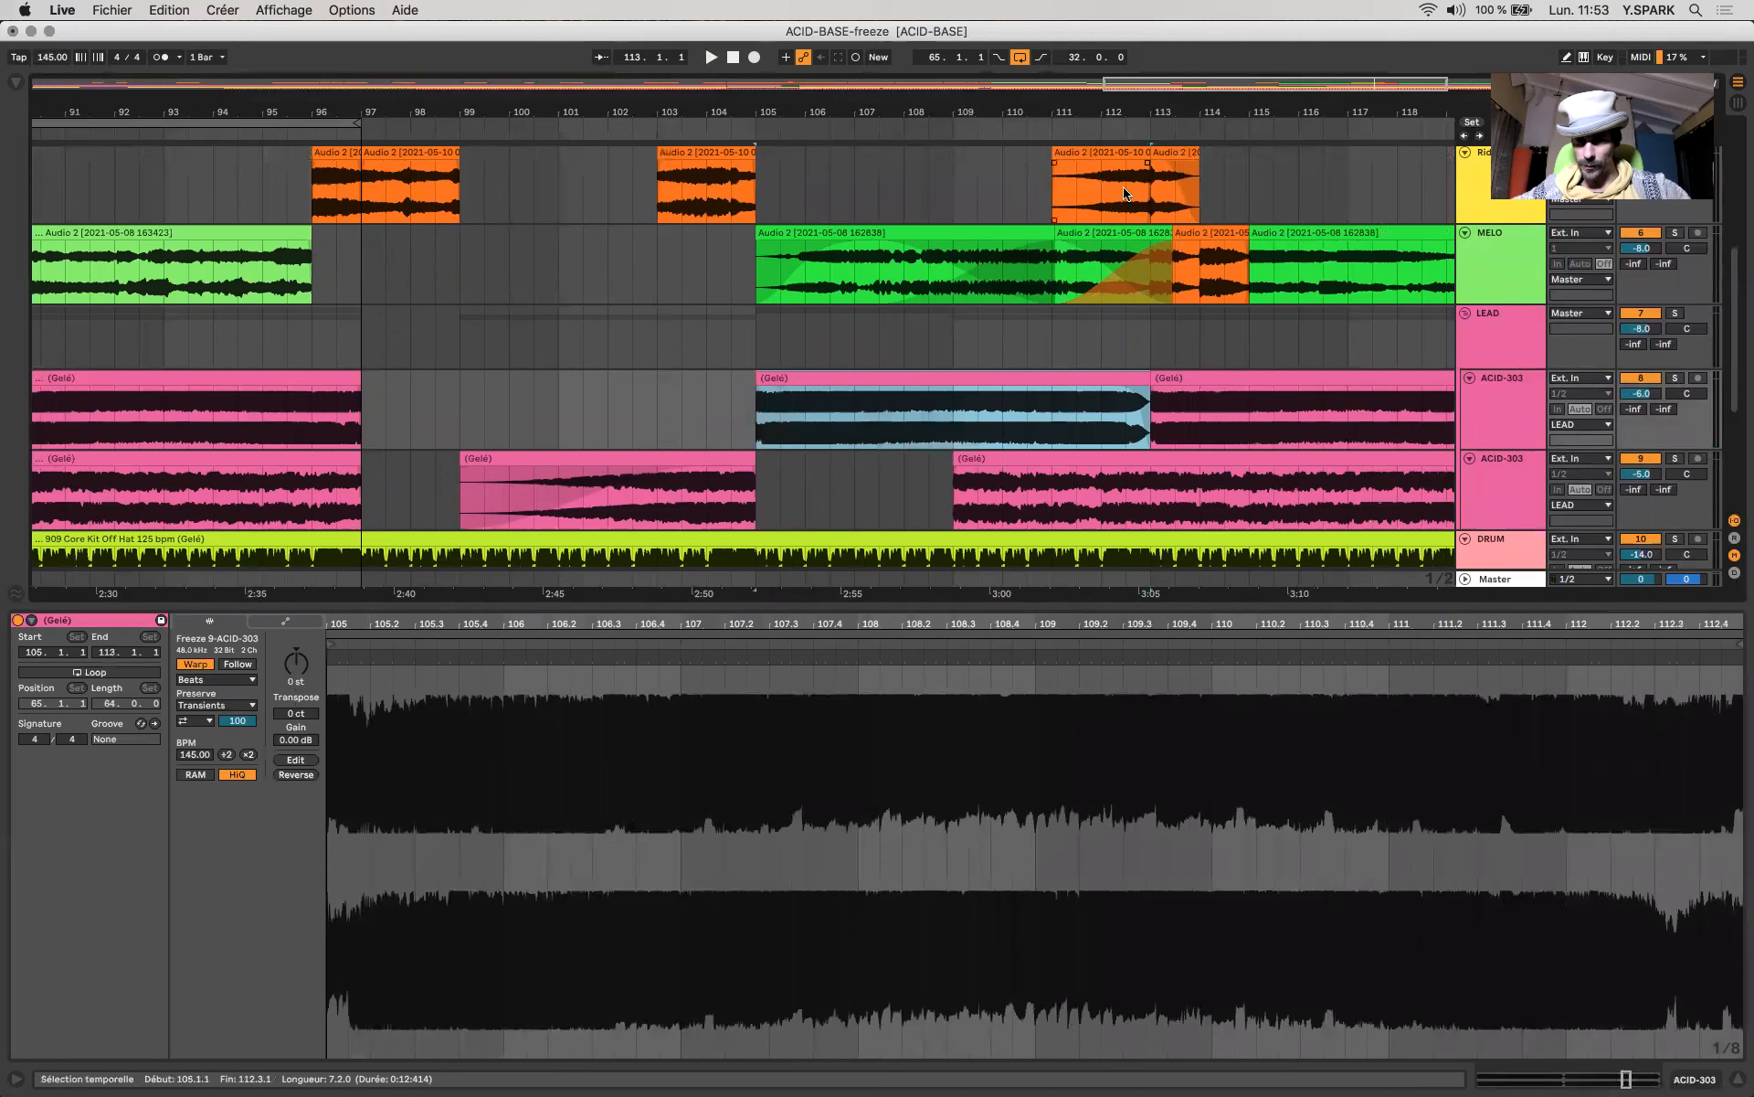
pyautogui.moveTo(1126, 194); pyautogui.dragTo(1151, 194)
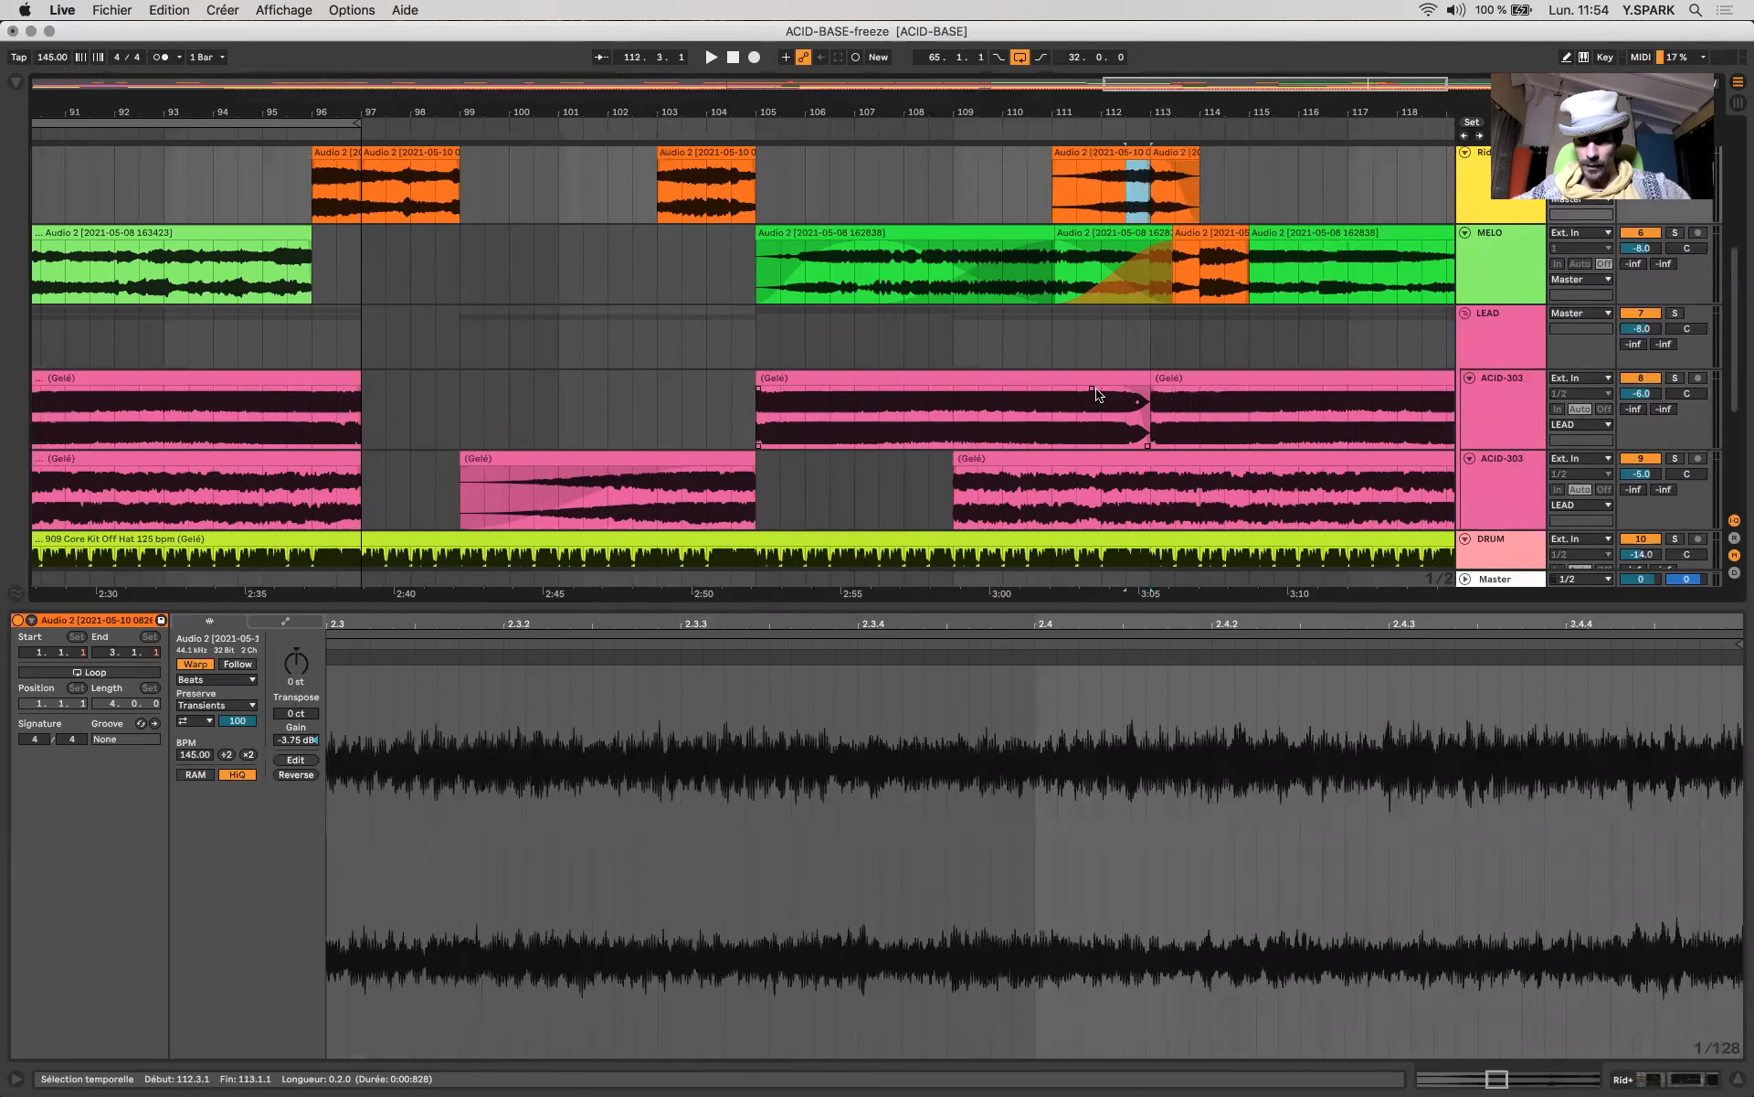
pyautogui.click(1096, 394)
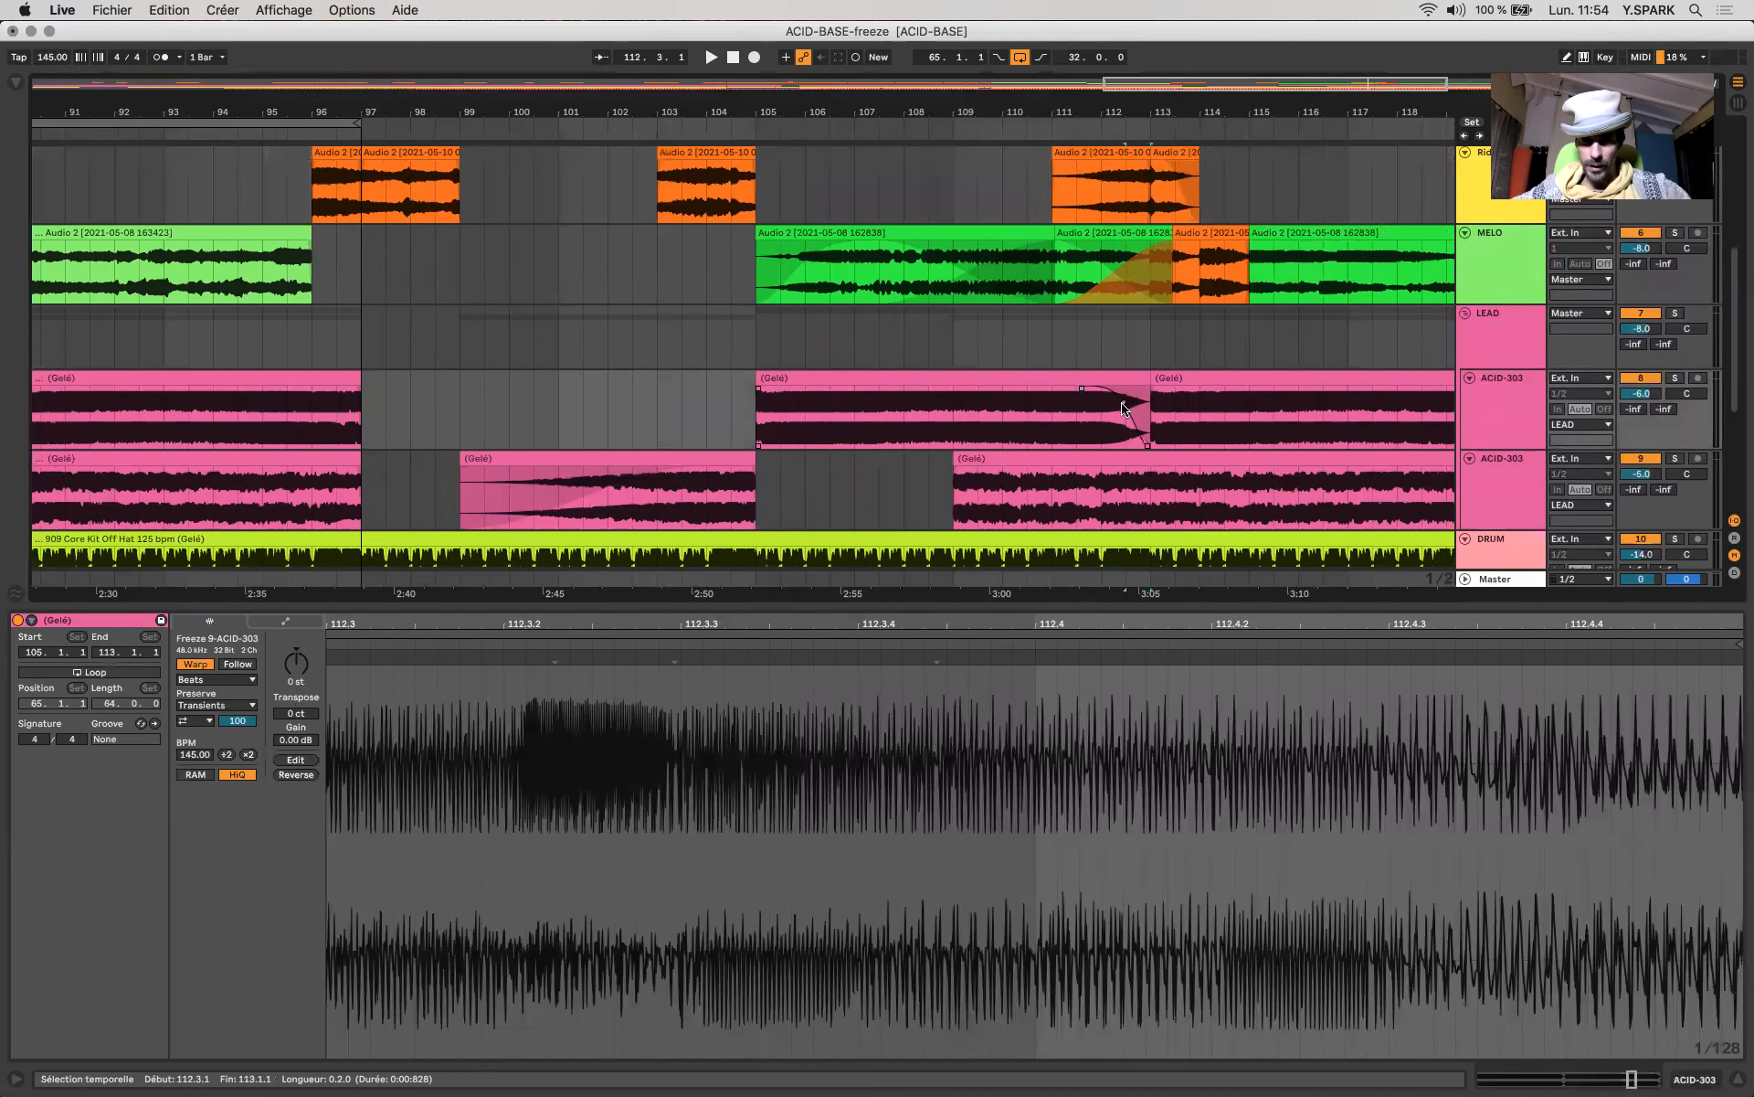
# Solo the Rid+ track to listen from bar 112, and turn the solo off to hear the passage in the full mix.
pyautogui.click(1097, 206)
pyautogui.scroll(5, 1673, 260)
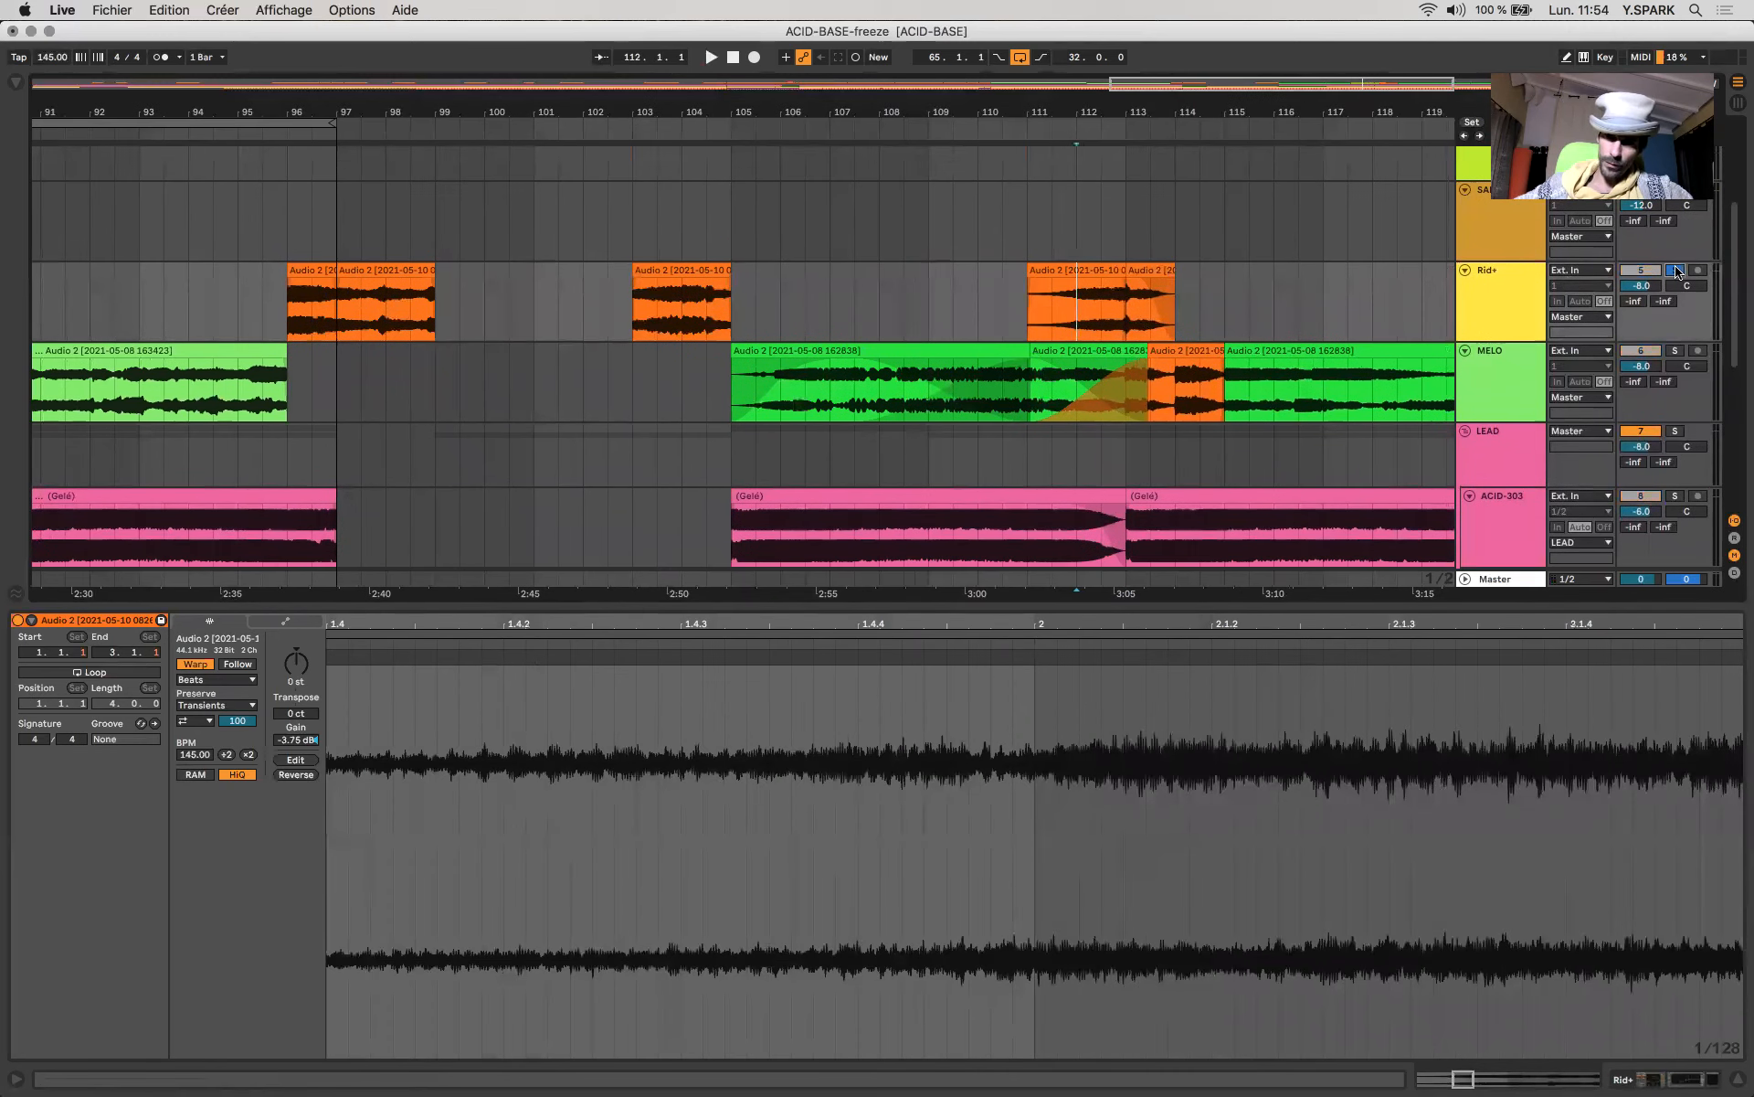
pyautogui.press('space')
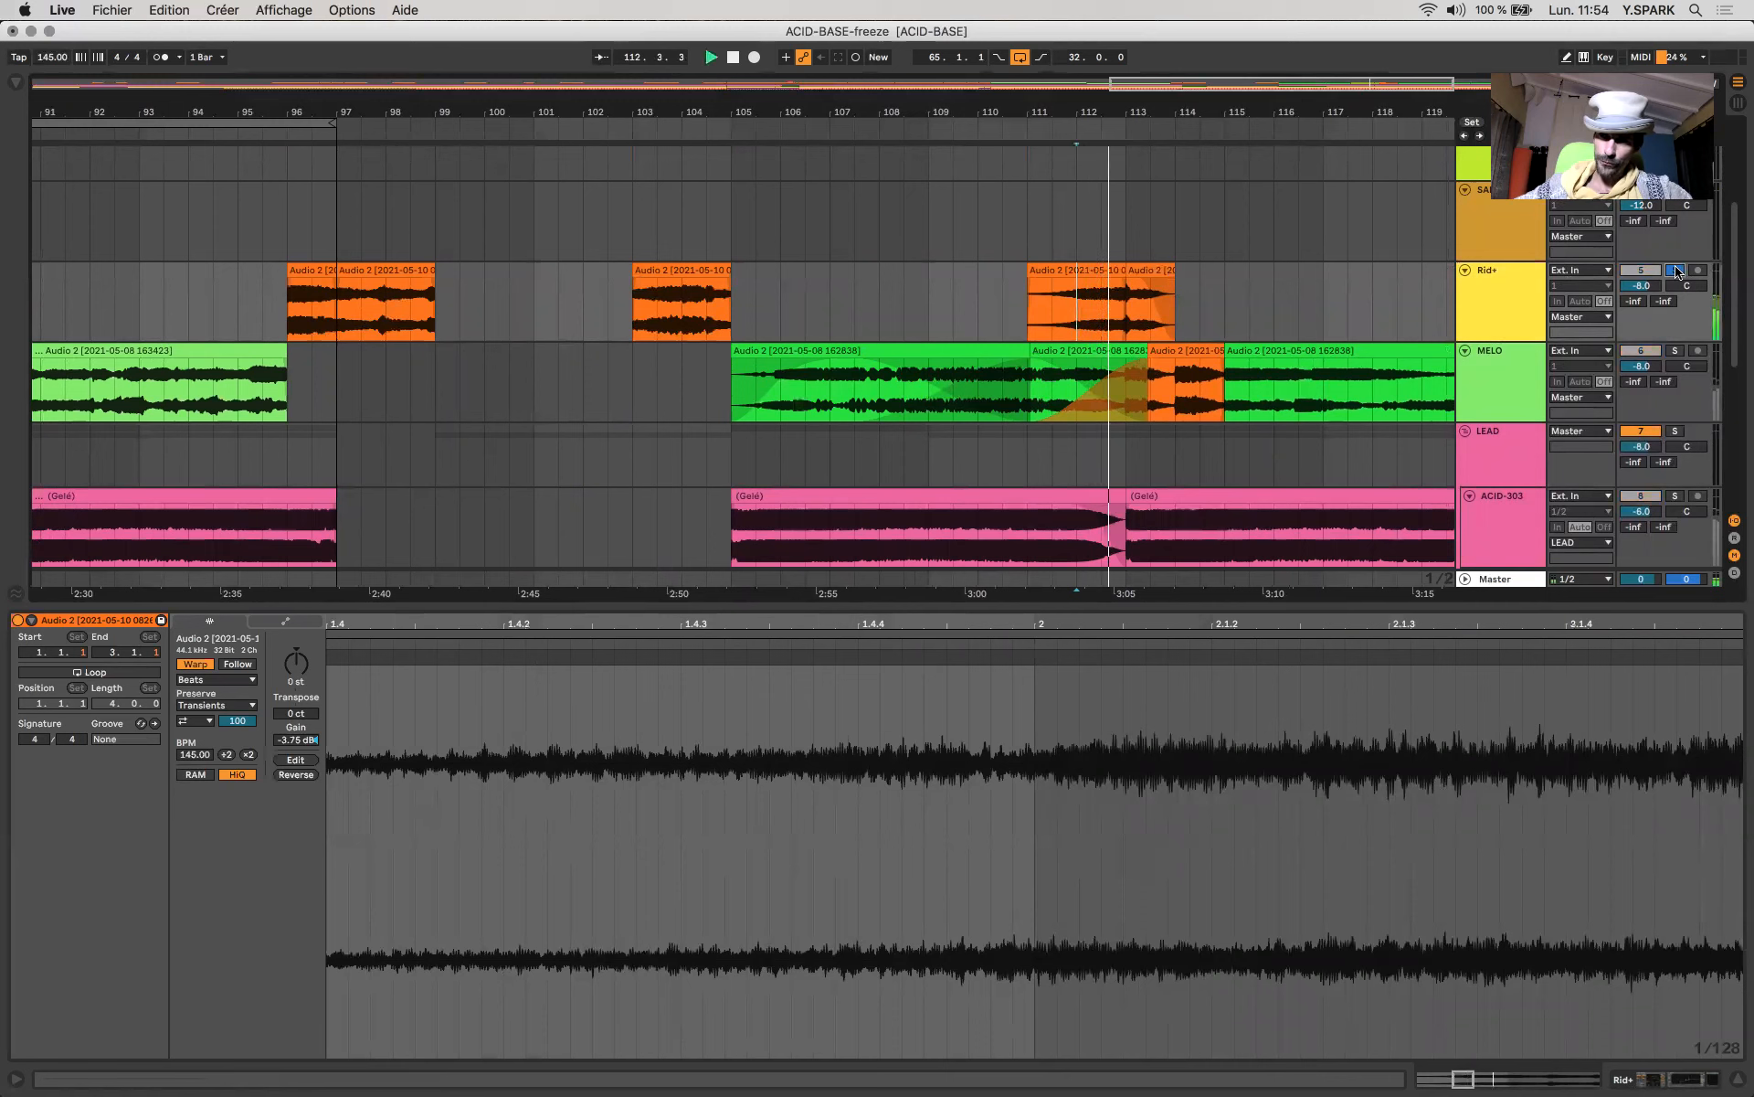
pyautogui.press('space')
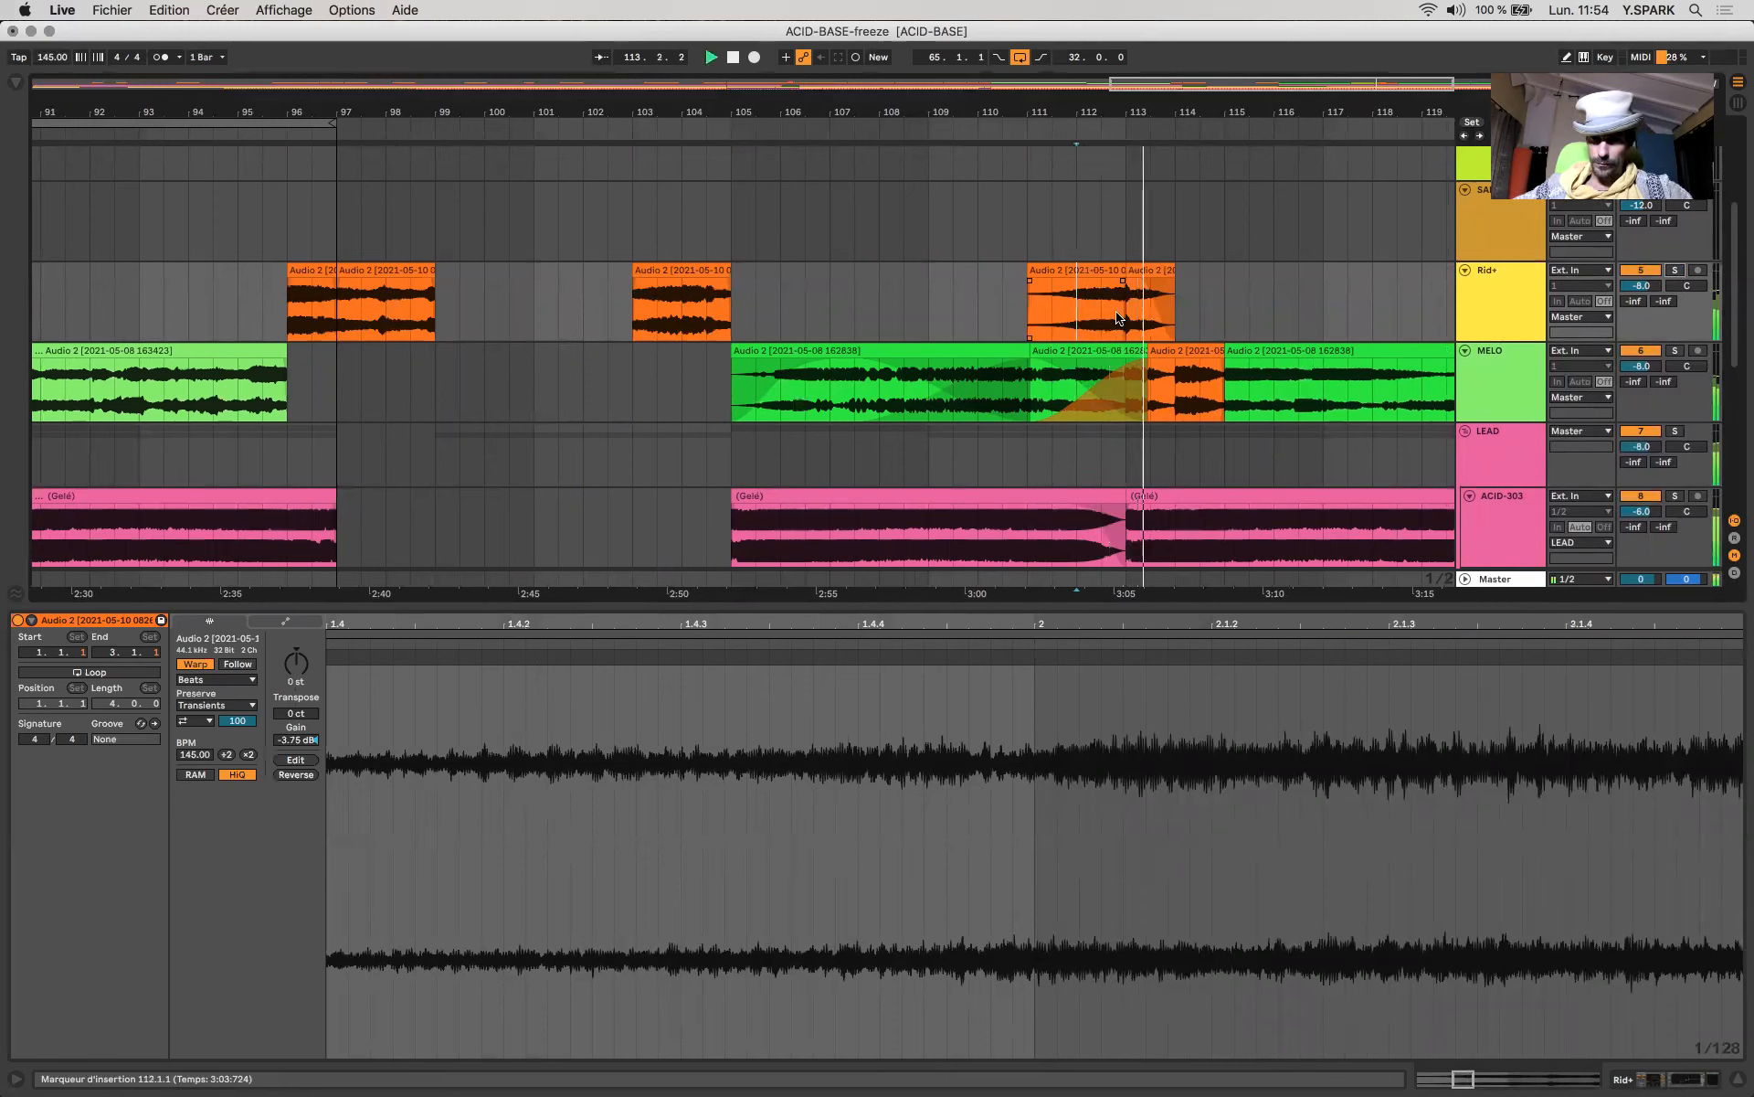
pyautogui.press('space')
# Raise the gain of the Rid+ clip starting at bar 111 to -0.71 dB and play from bar 112.
pyautogui.moveTo(1174, 307); pyautogui.dragTo(1113, 303)
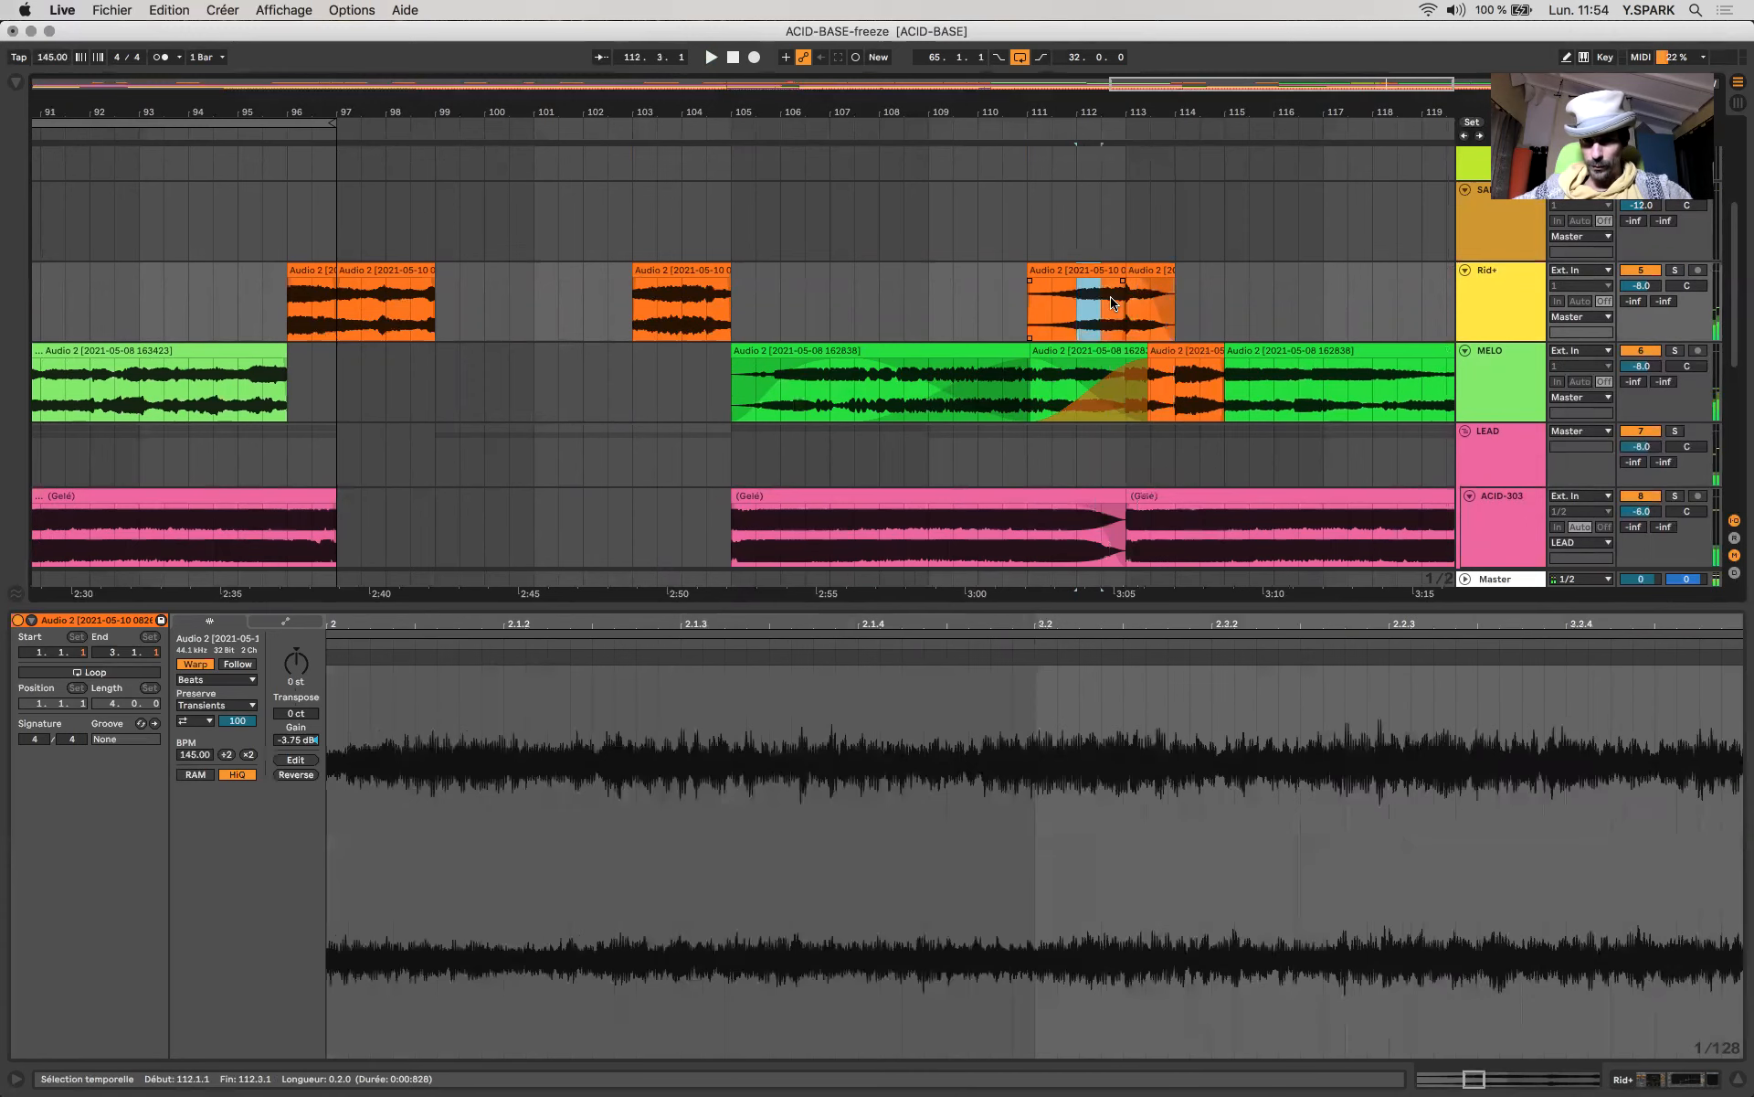
pyautogui.click(1571, 1082)
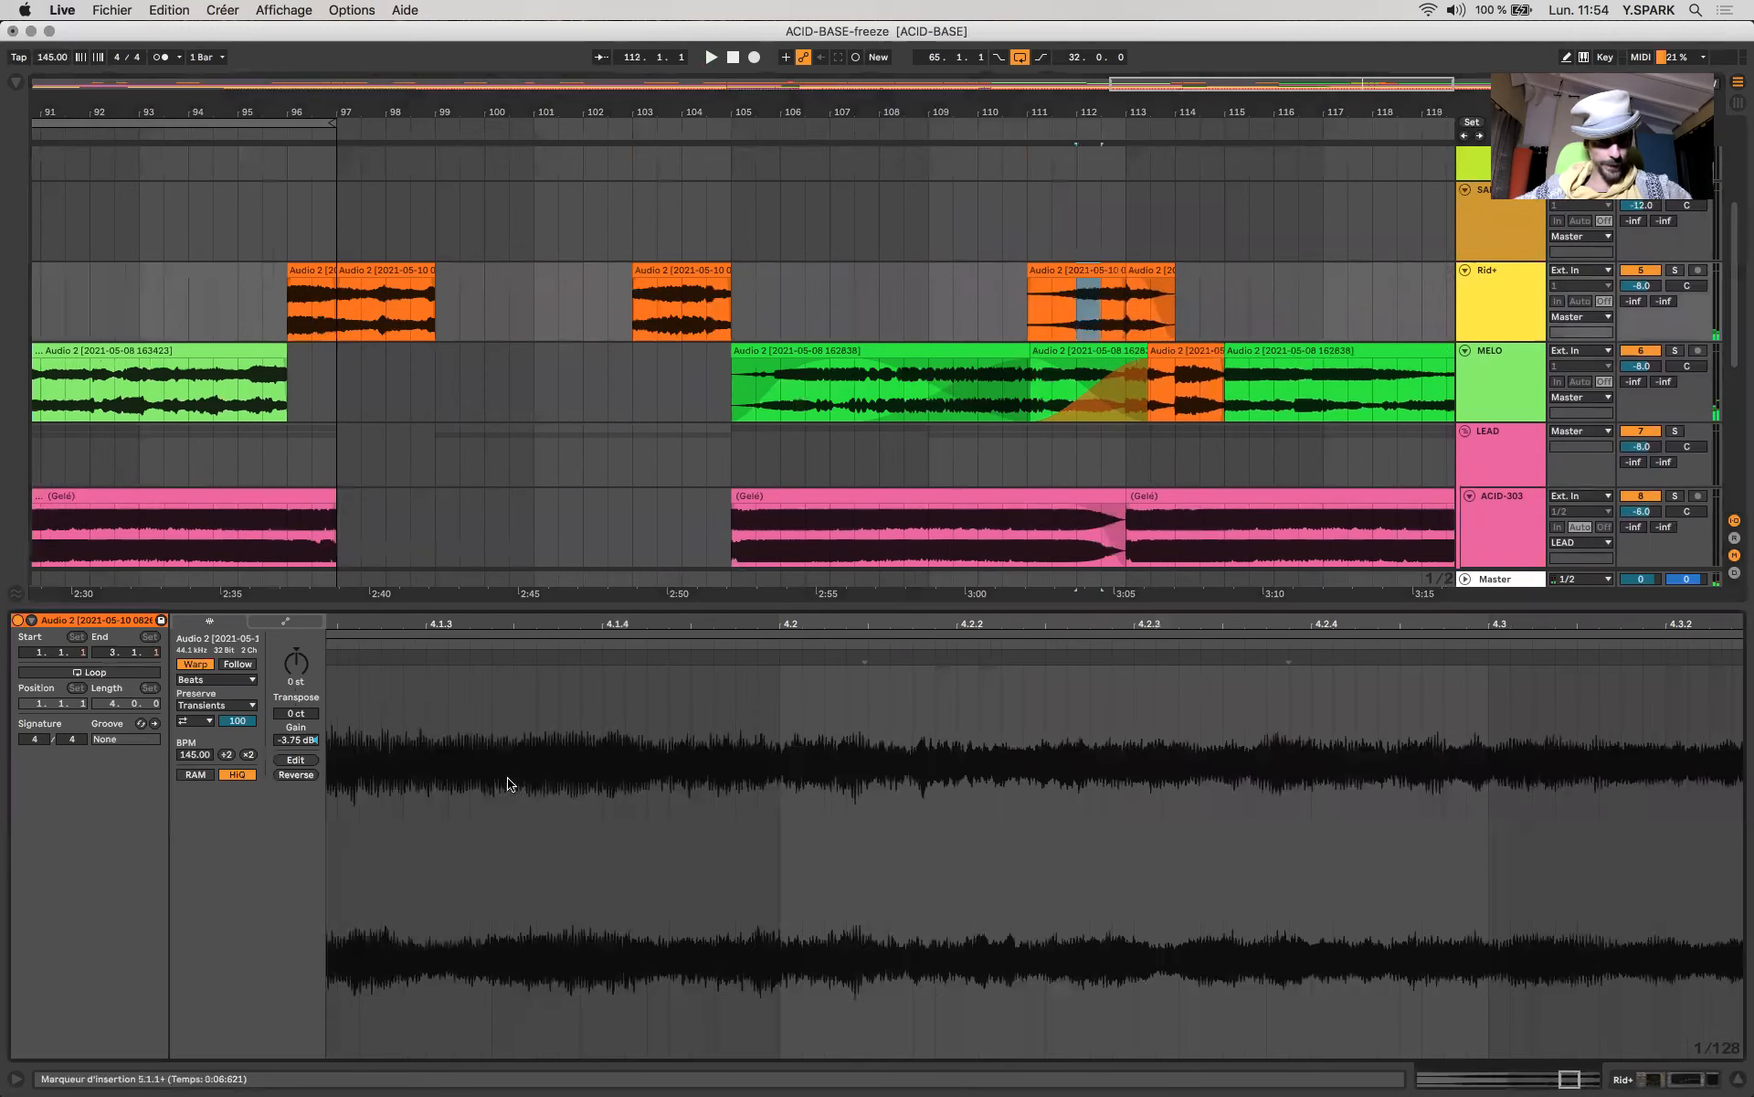
pyautogui.moveTo(296, 739); pyautogui.dragTo(296, 715)
pyautogui.press('space')
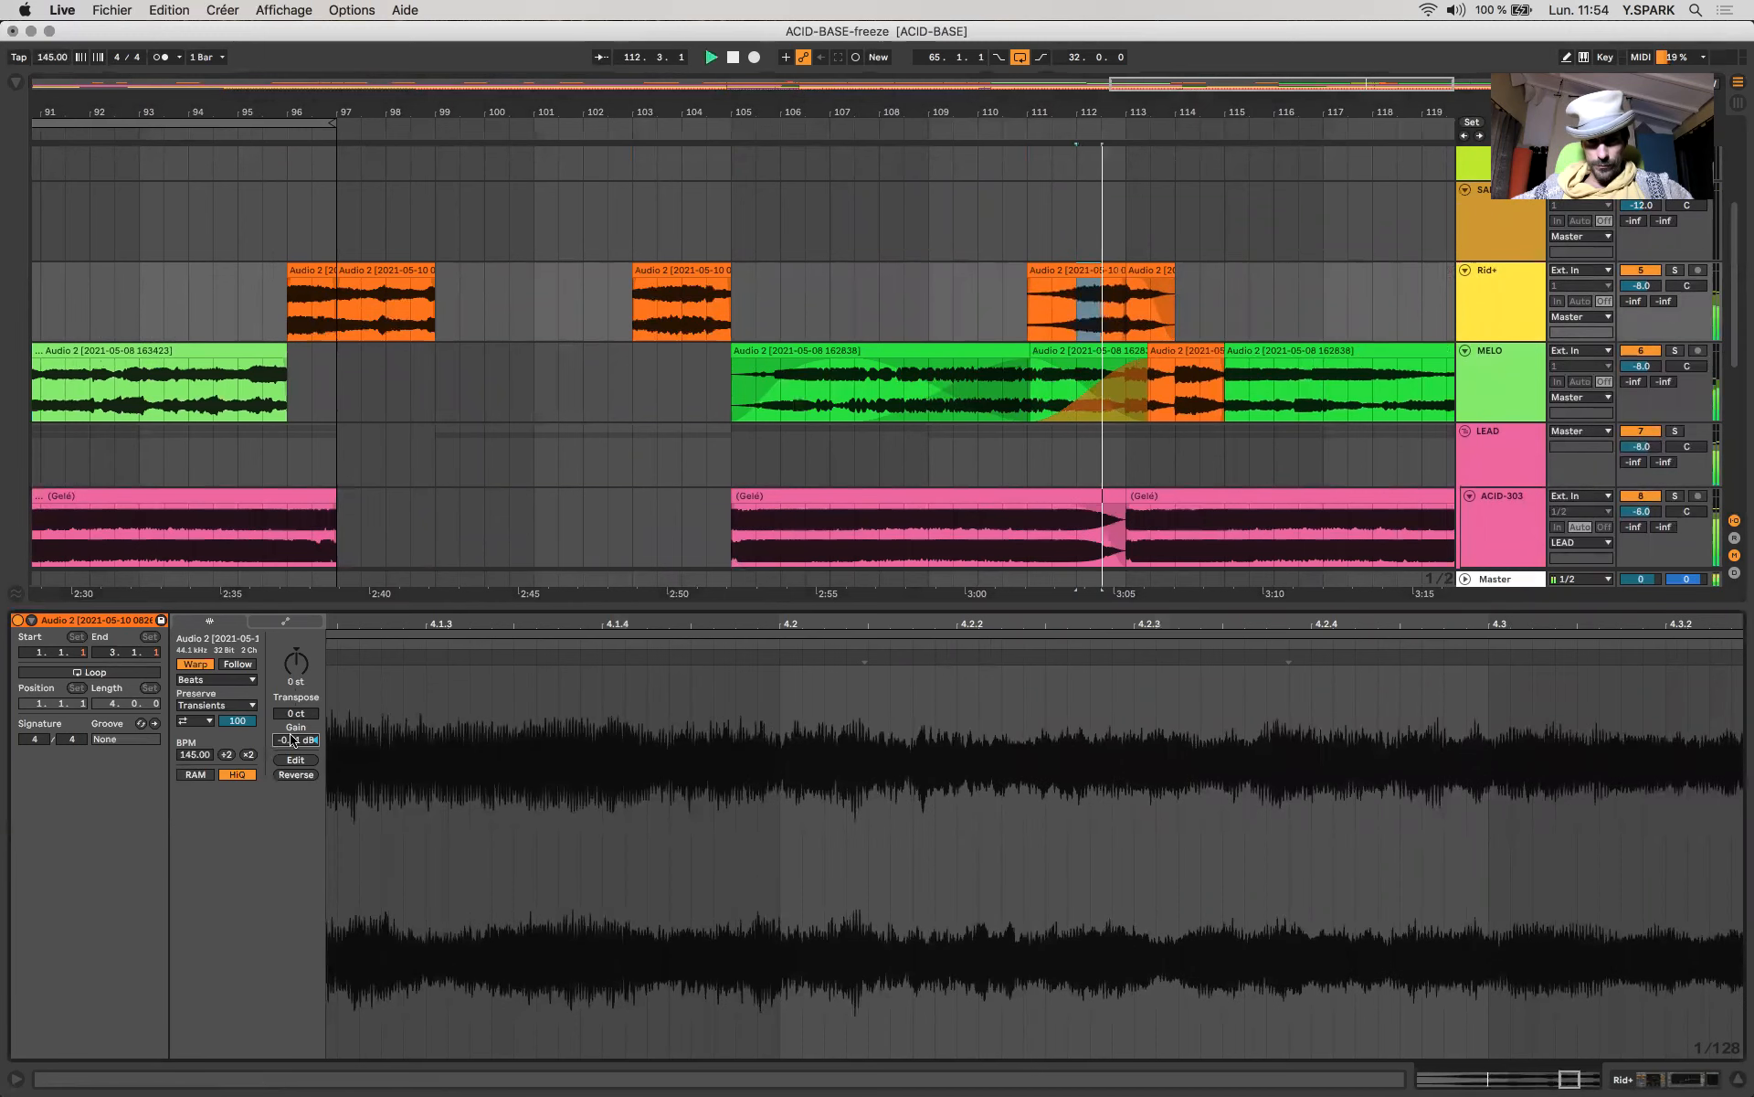
# Try removing 112.4 to 113 from the ACID-303 clip on track 9, with a fade-out from 112.2 before the gap.
pyautogui.hscroll(3, 1060, 407)
pyautogui.scroll(-2, 1060, 406)
pyautogui.scroll(-5, 1061, 408)
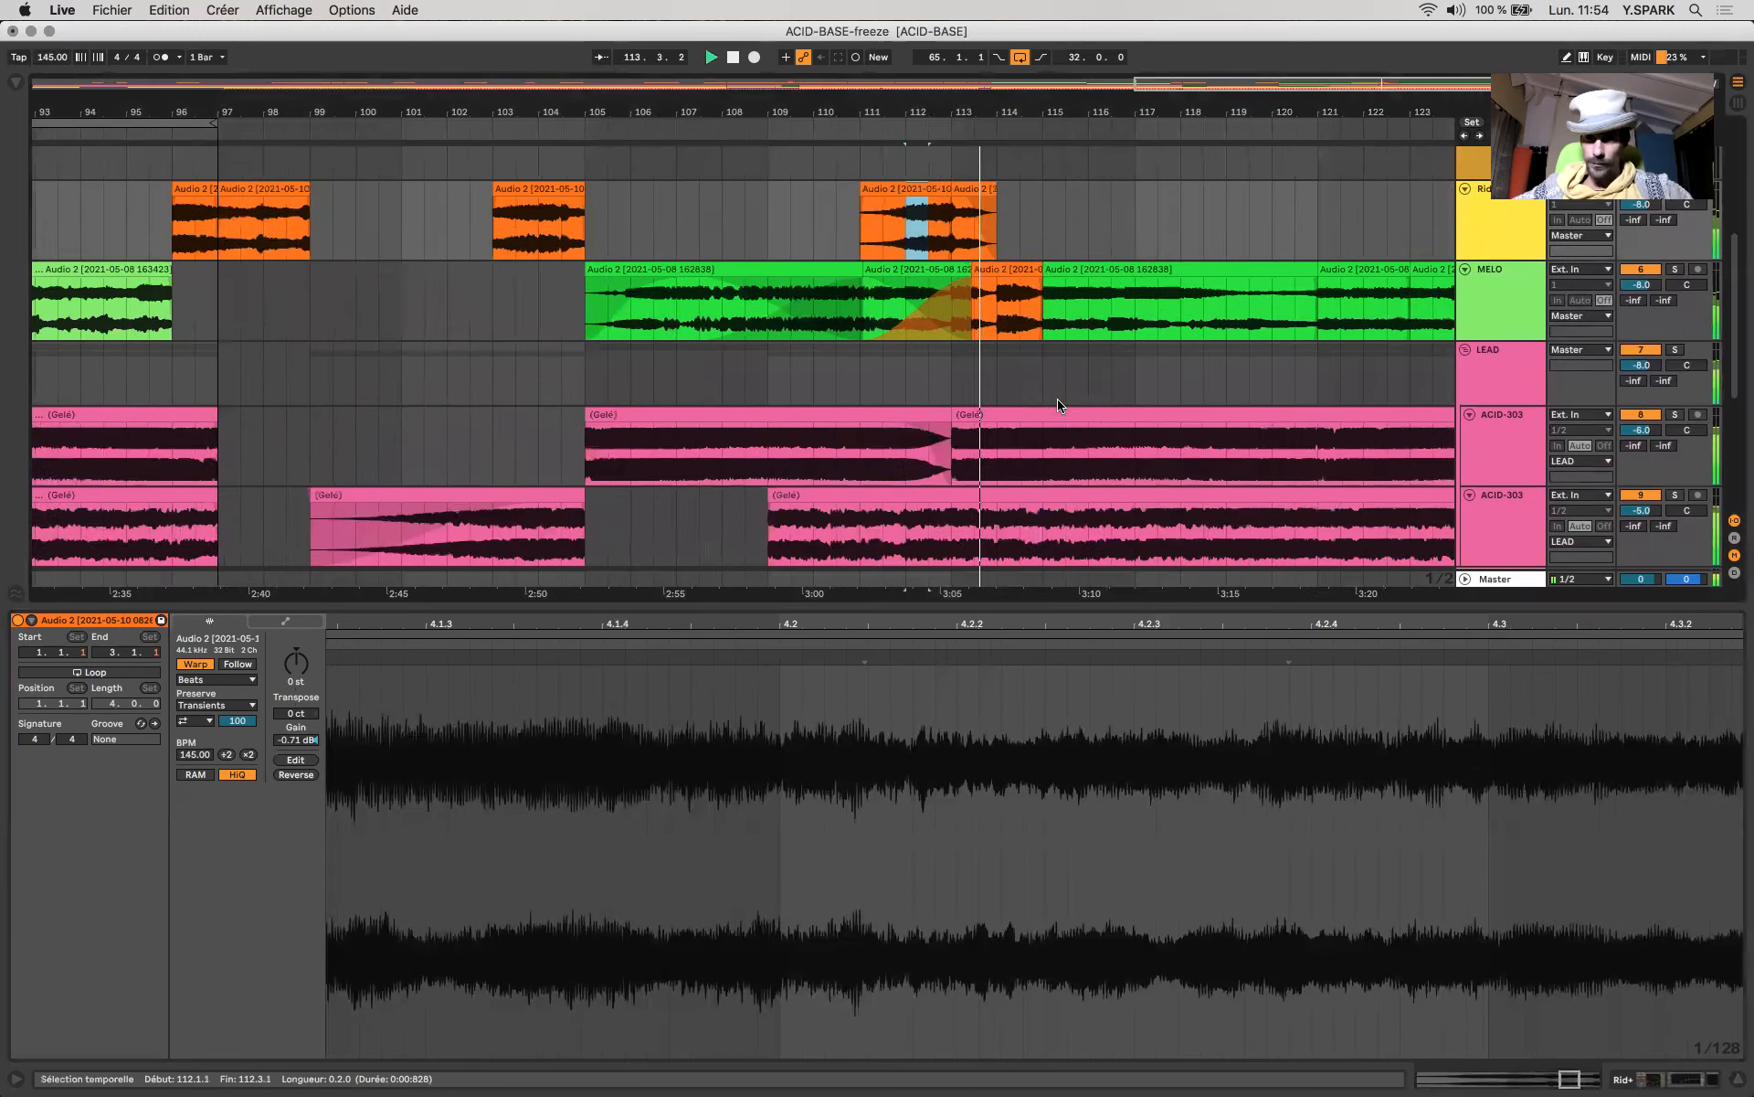
pyautogui.scroll(-1, 1178, 438)
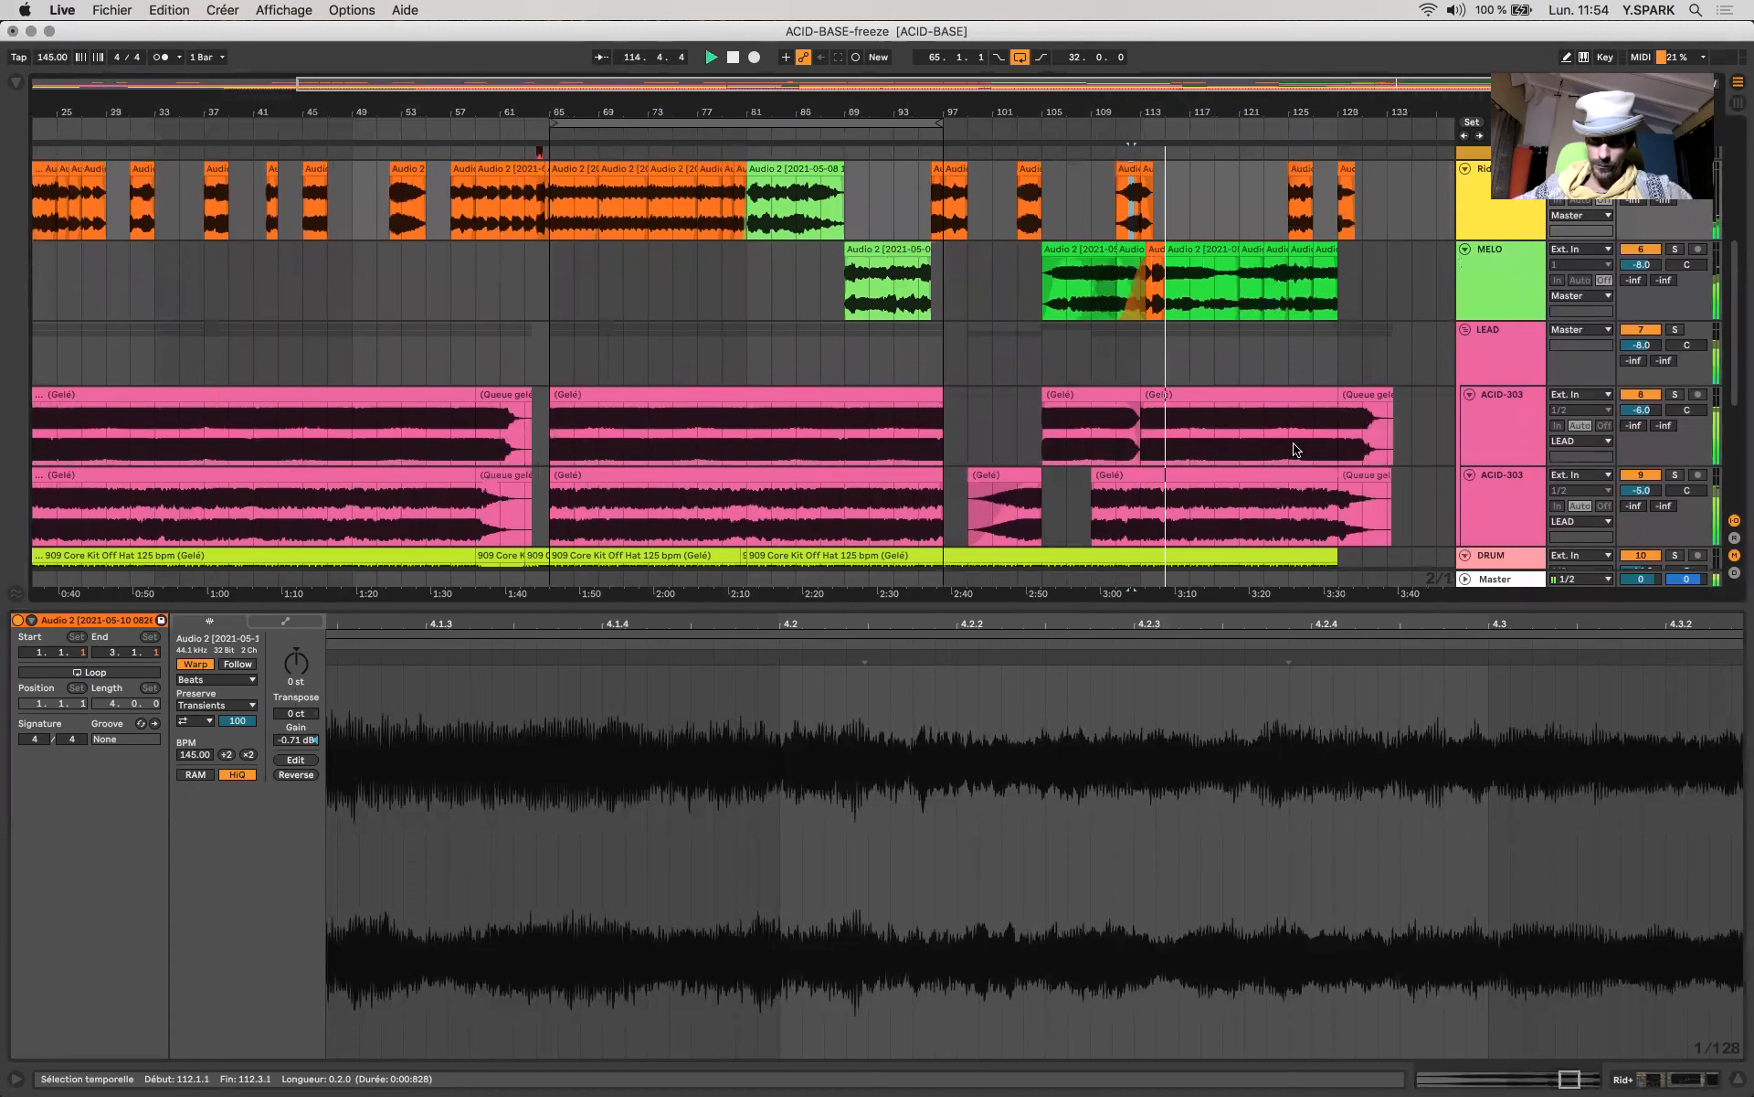
pyautogui.scroll(5, 1148, 559)
pyautogui.moveTo(1086, 498); pyautogui.dragTo(1075, 500)
pyautogui.press('space')
pyautogui.press('Delete')
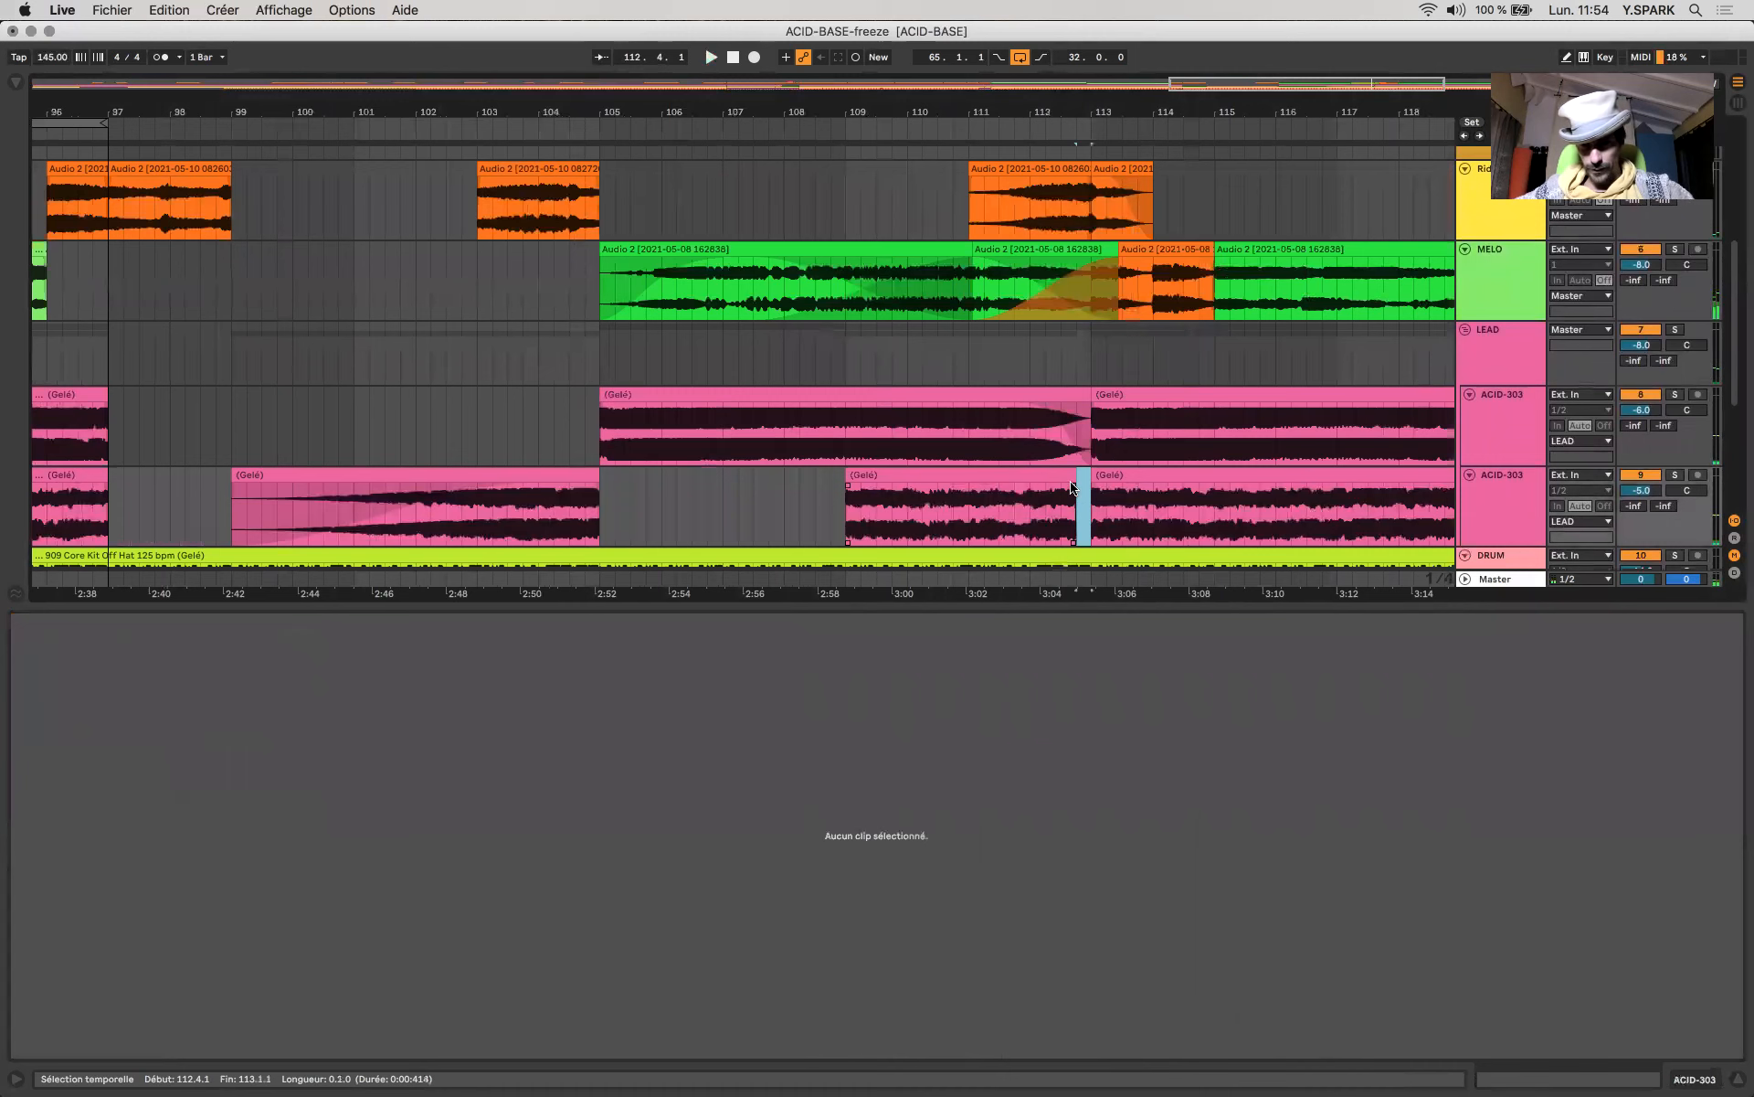
pyautogui.click(1042, 487)
pyautogui.click(1063, 520)
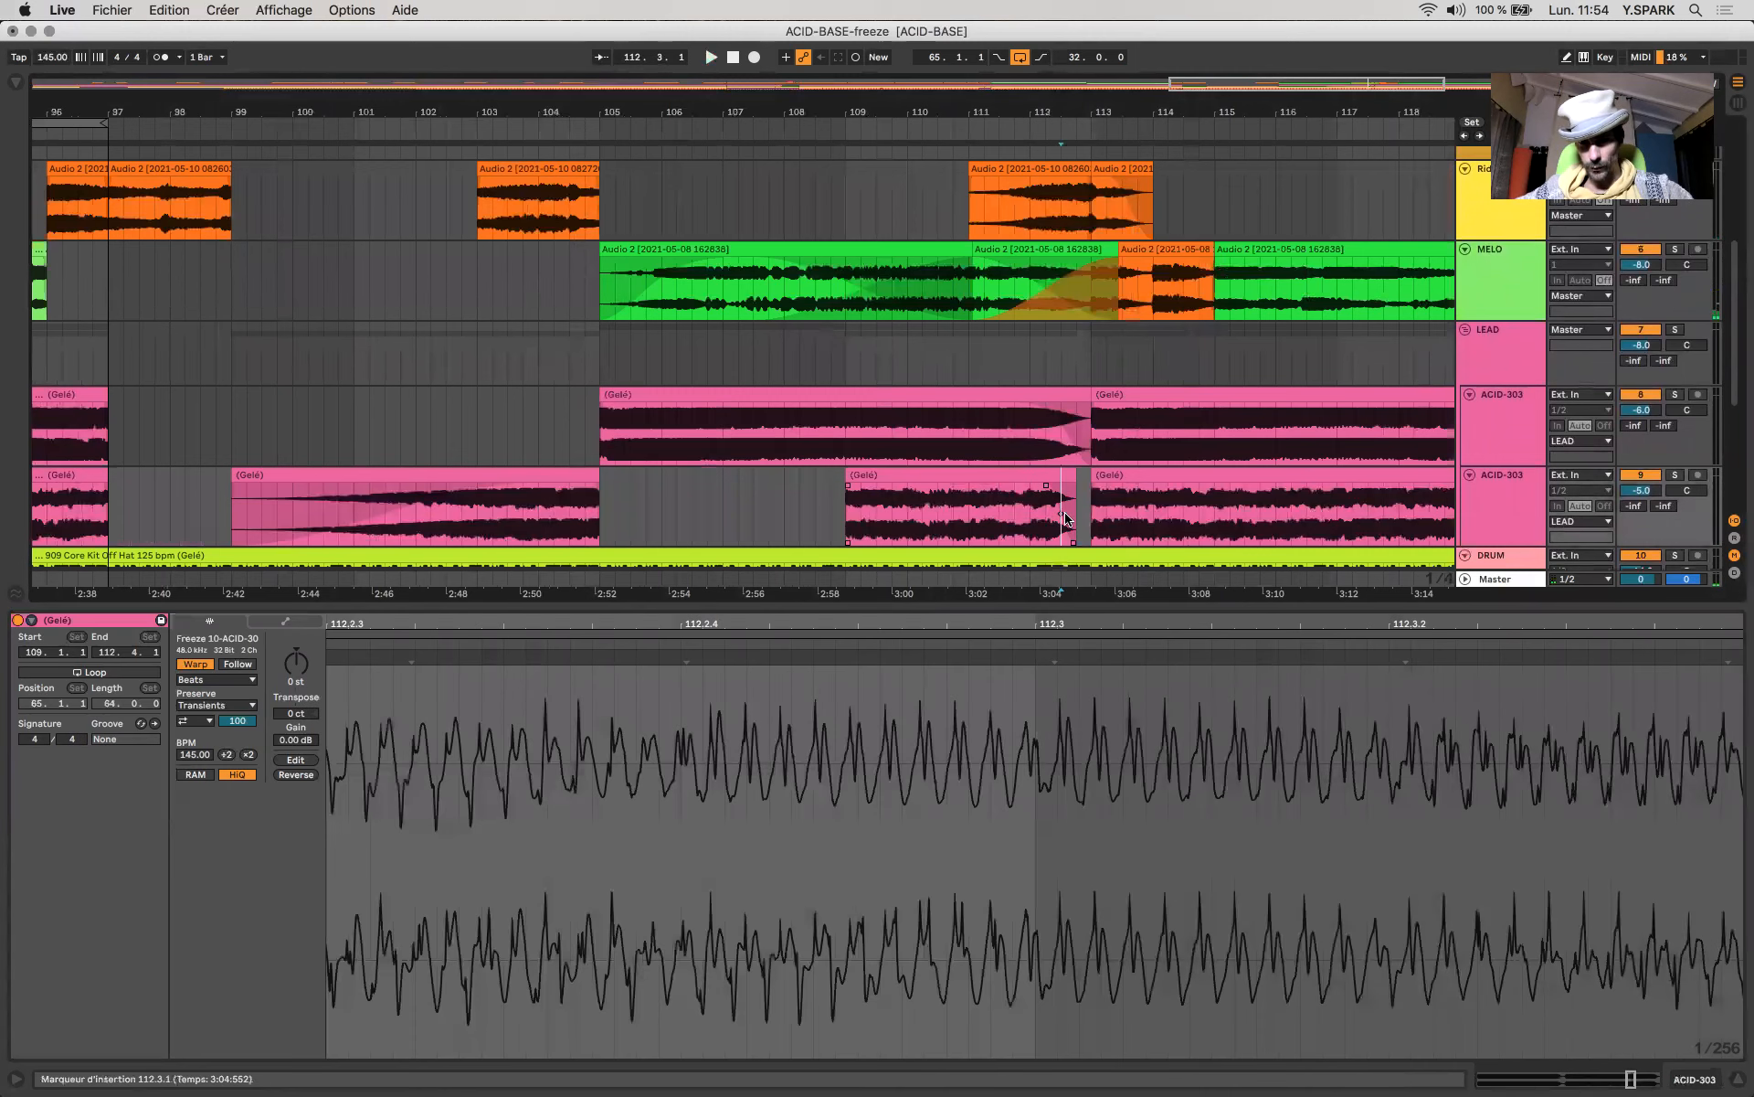
# Listen to the gap before bar 113 on ACID-303 track 9, playing from 112.2 and from 110.4.
pyautogui.click(1048, 521)
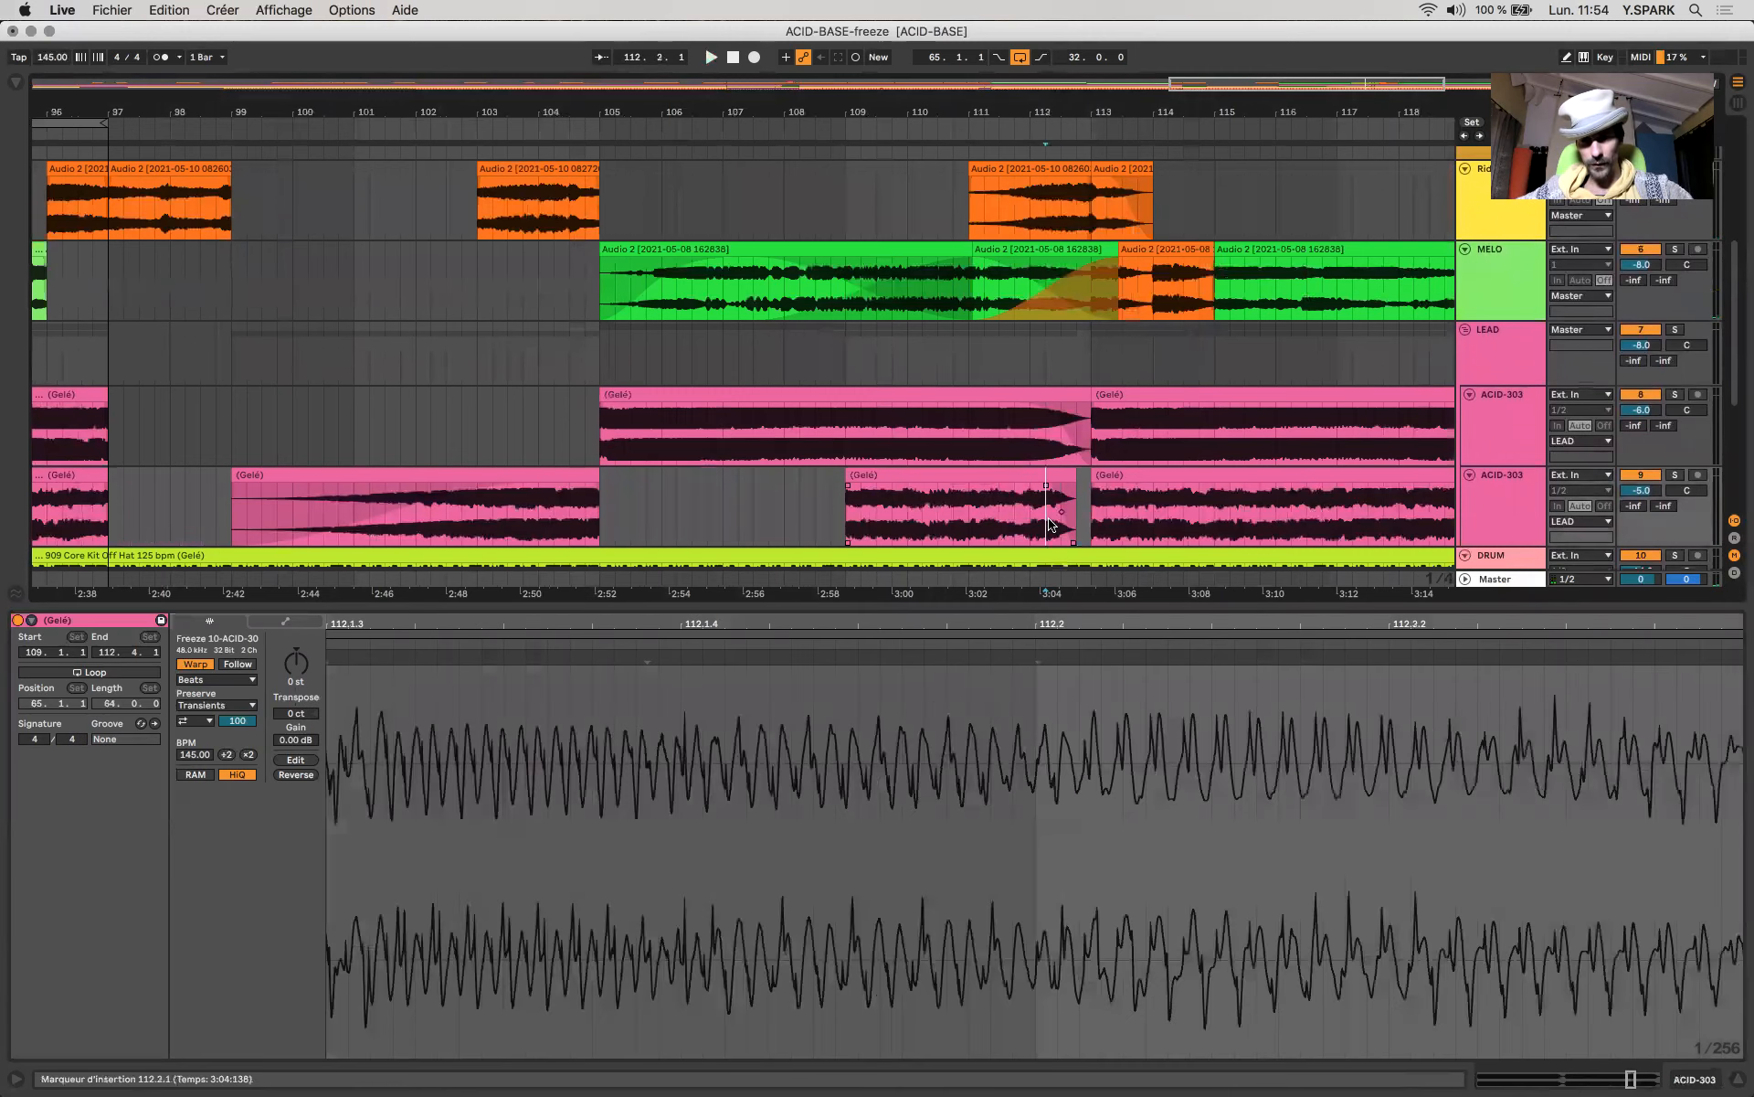
pyautogui.press('space')
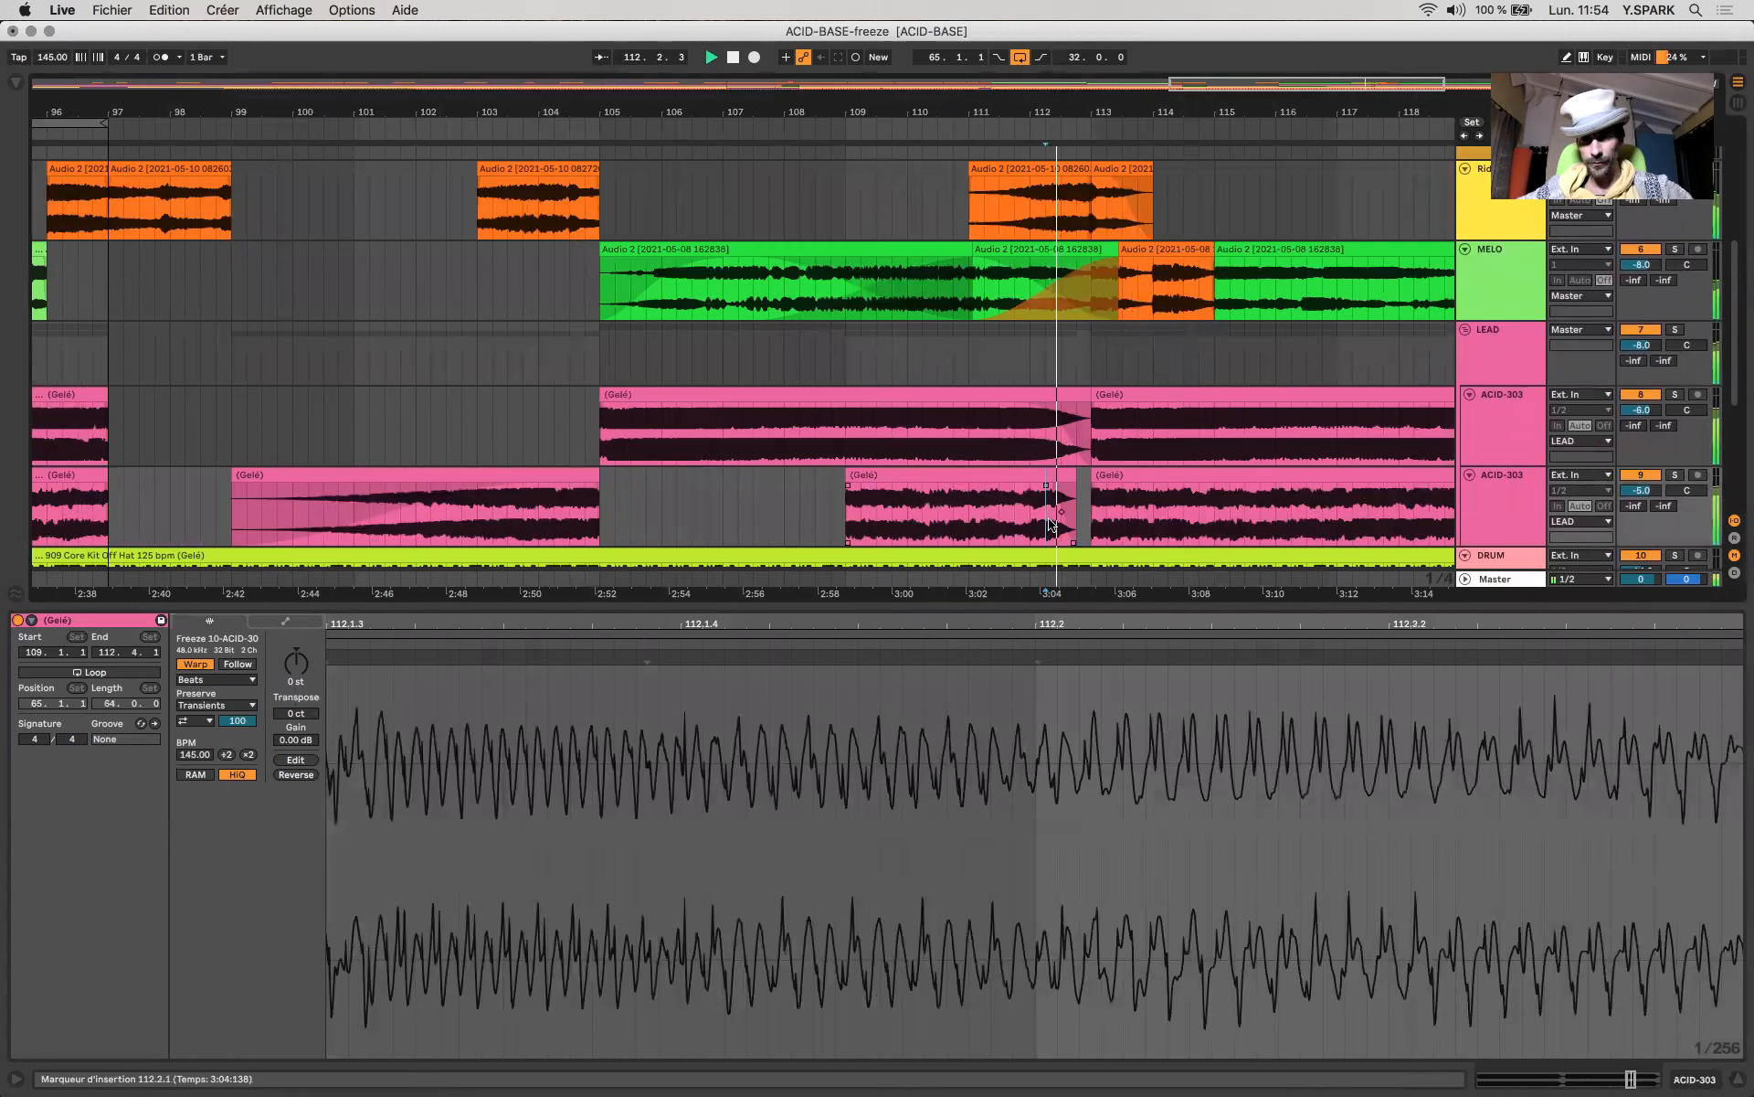
pyautogui.press('space')
pyautogui.press('space')
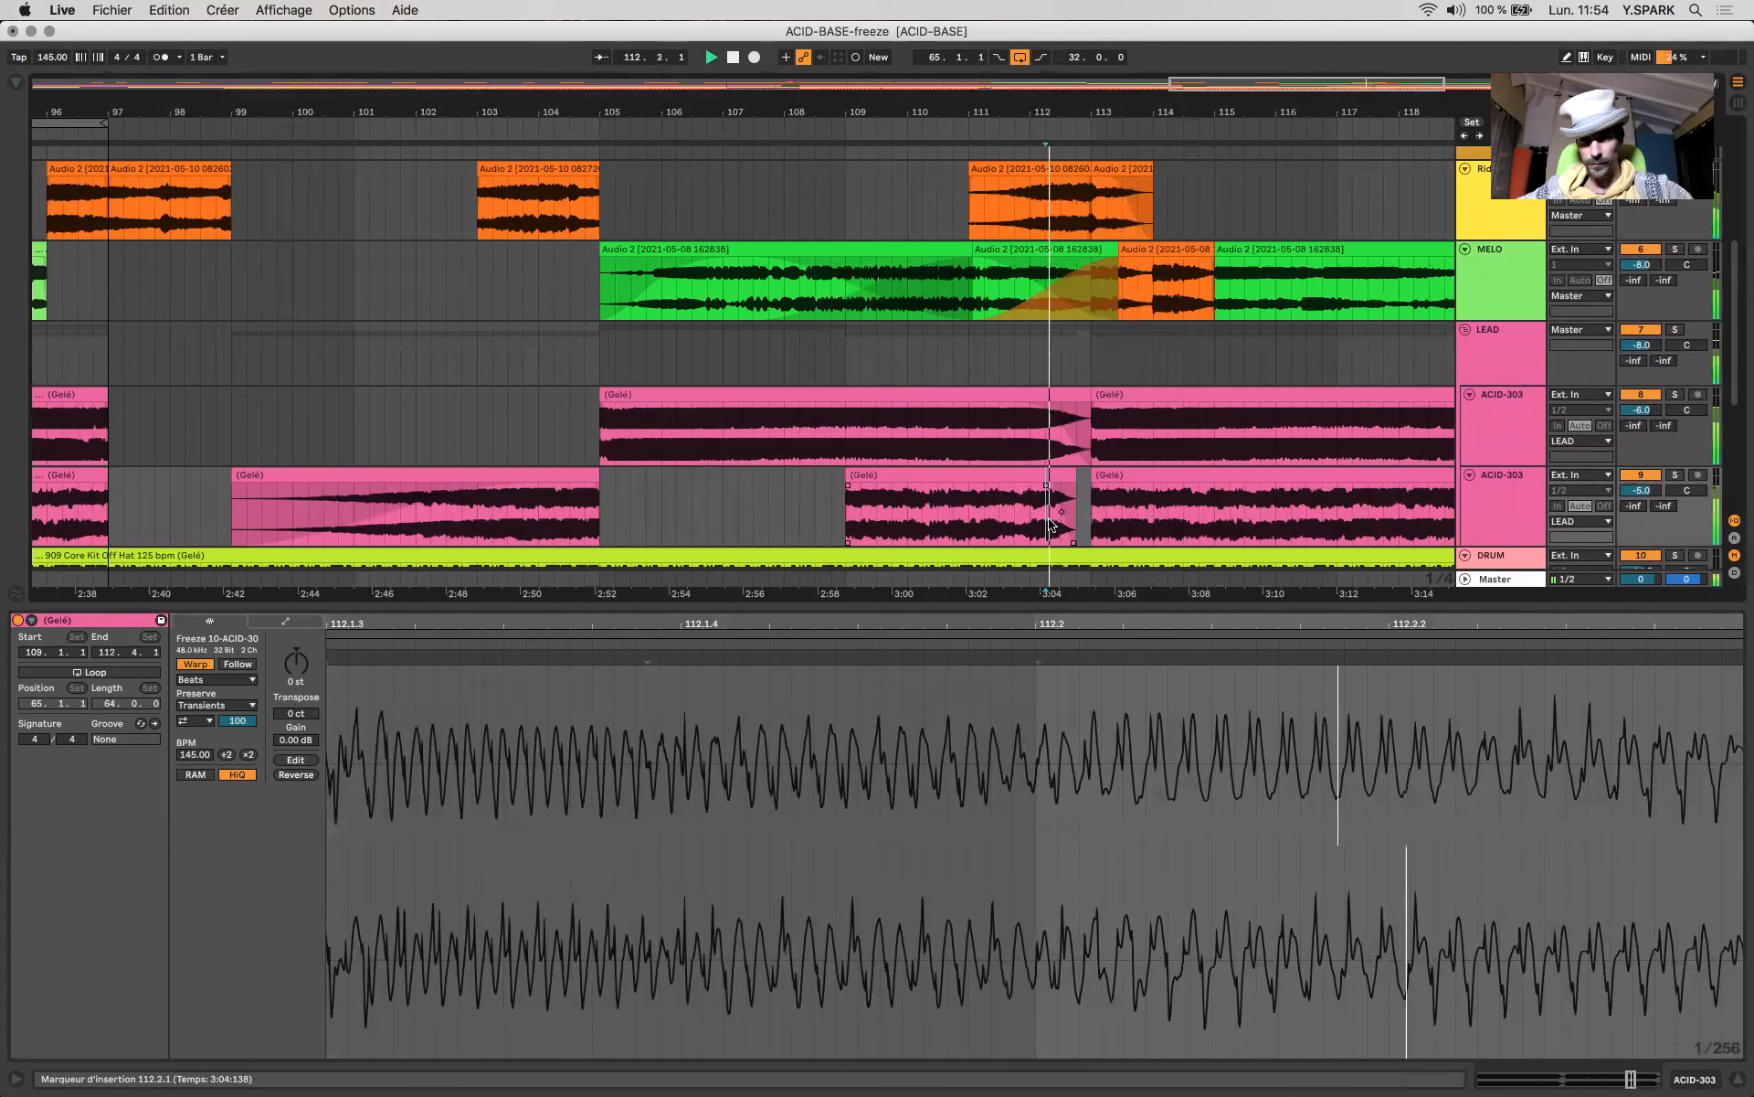
pyautogui.click(953, 520)
pyautogui.press('space')
pyautogui.press('space')
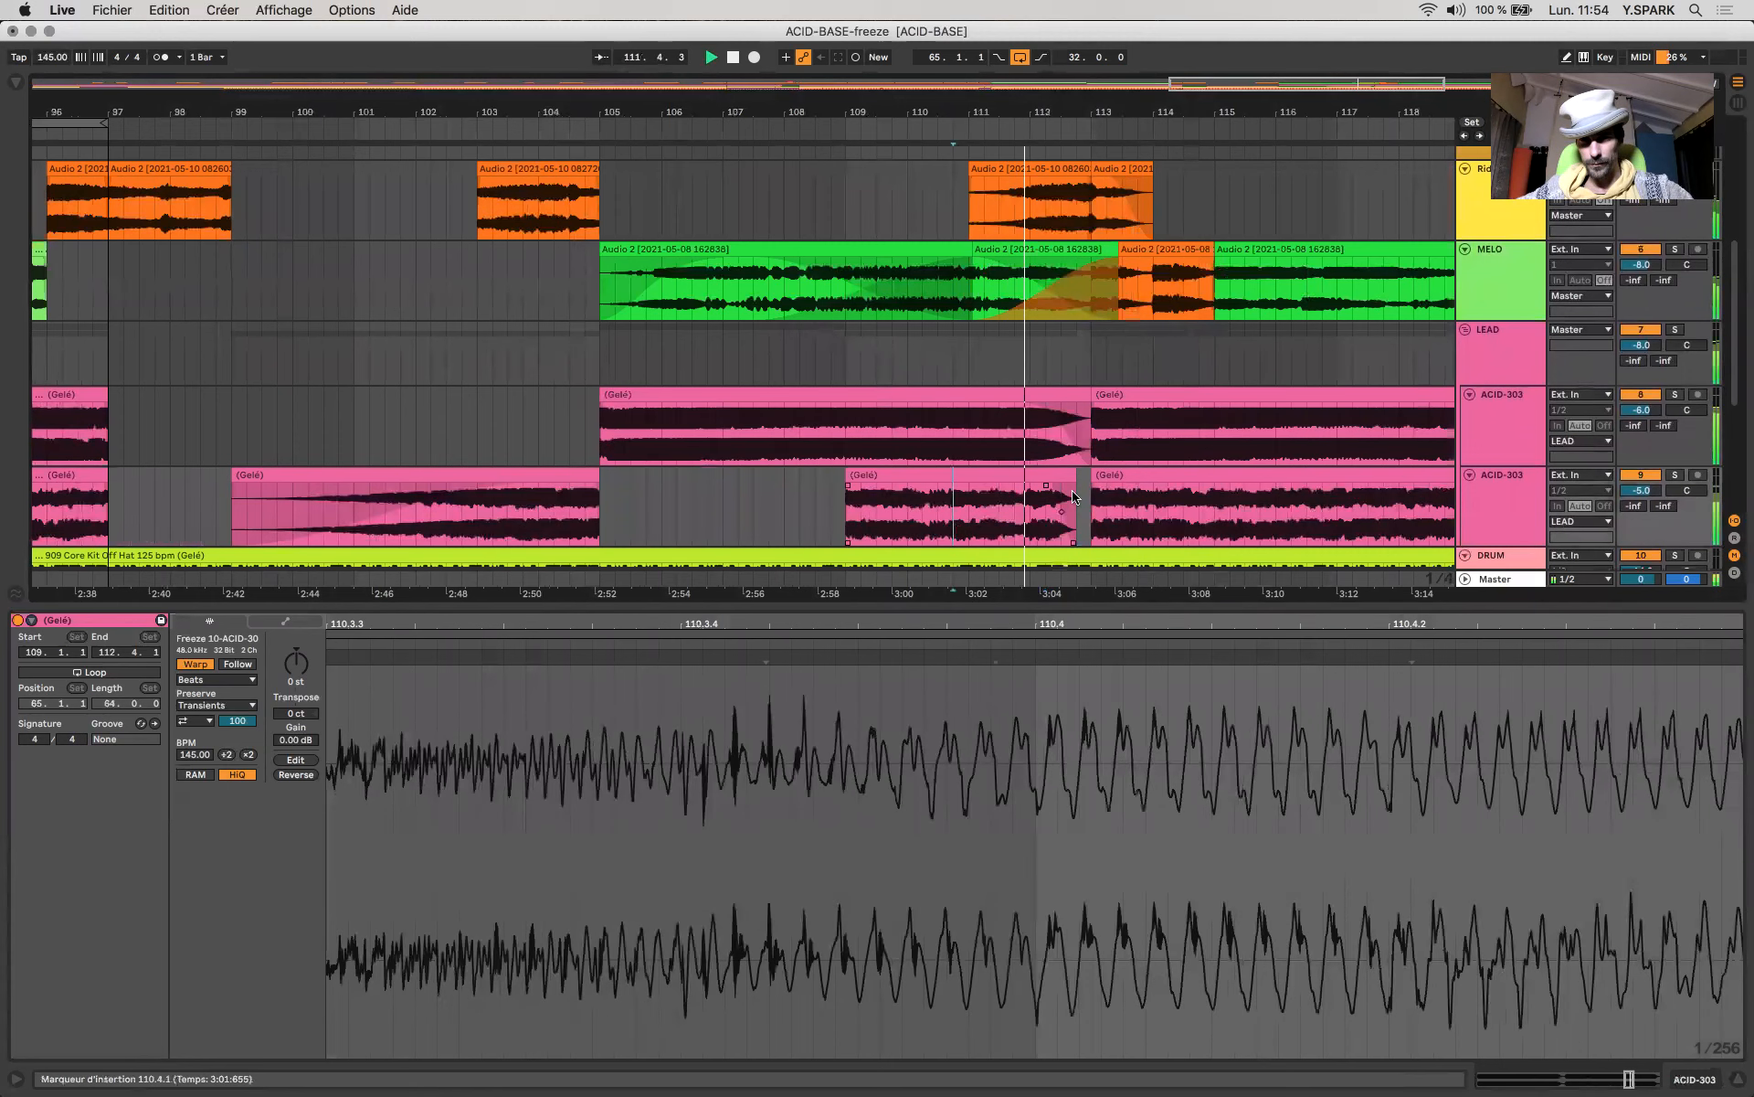
# Extend the cut ACID-303 clip on track 9 to bar 113 with a curved fade-out.
pyautogui.press('space')
pyautogui.click(1078, 480)
pyautogui.moveTo(1088, 477); pyautogui.dragTo(1091, 479)
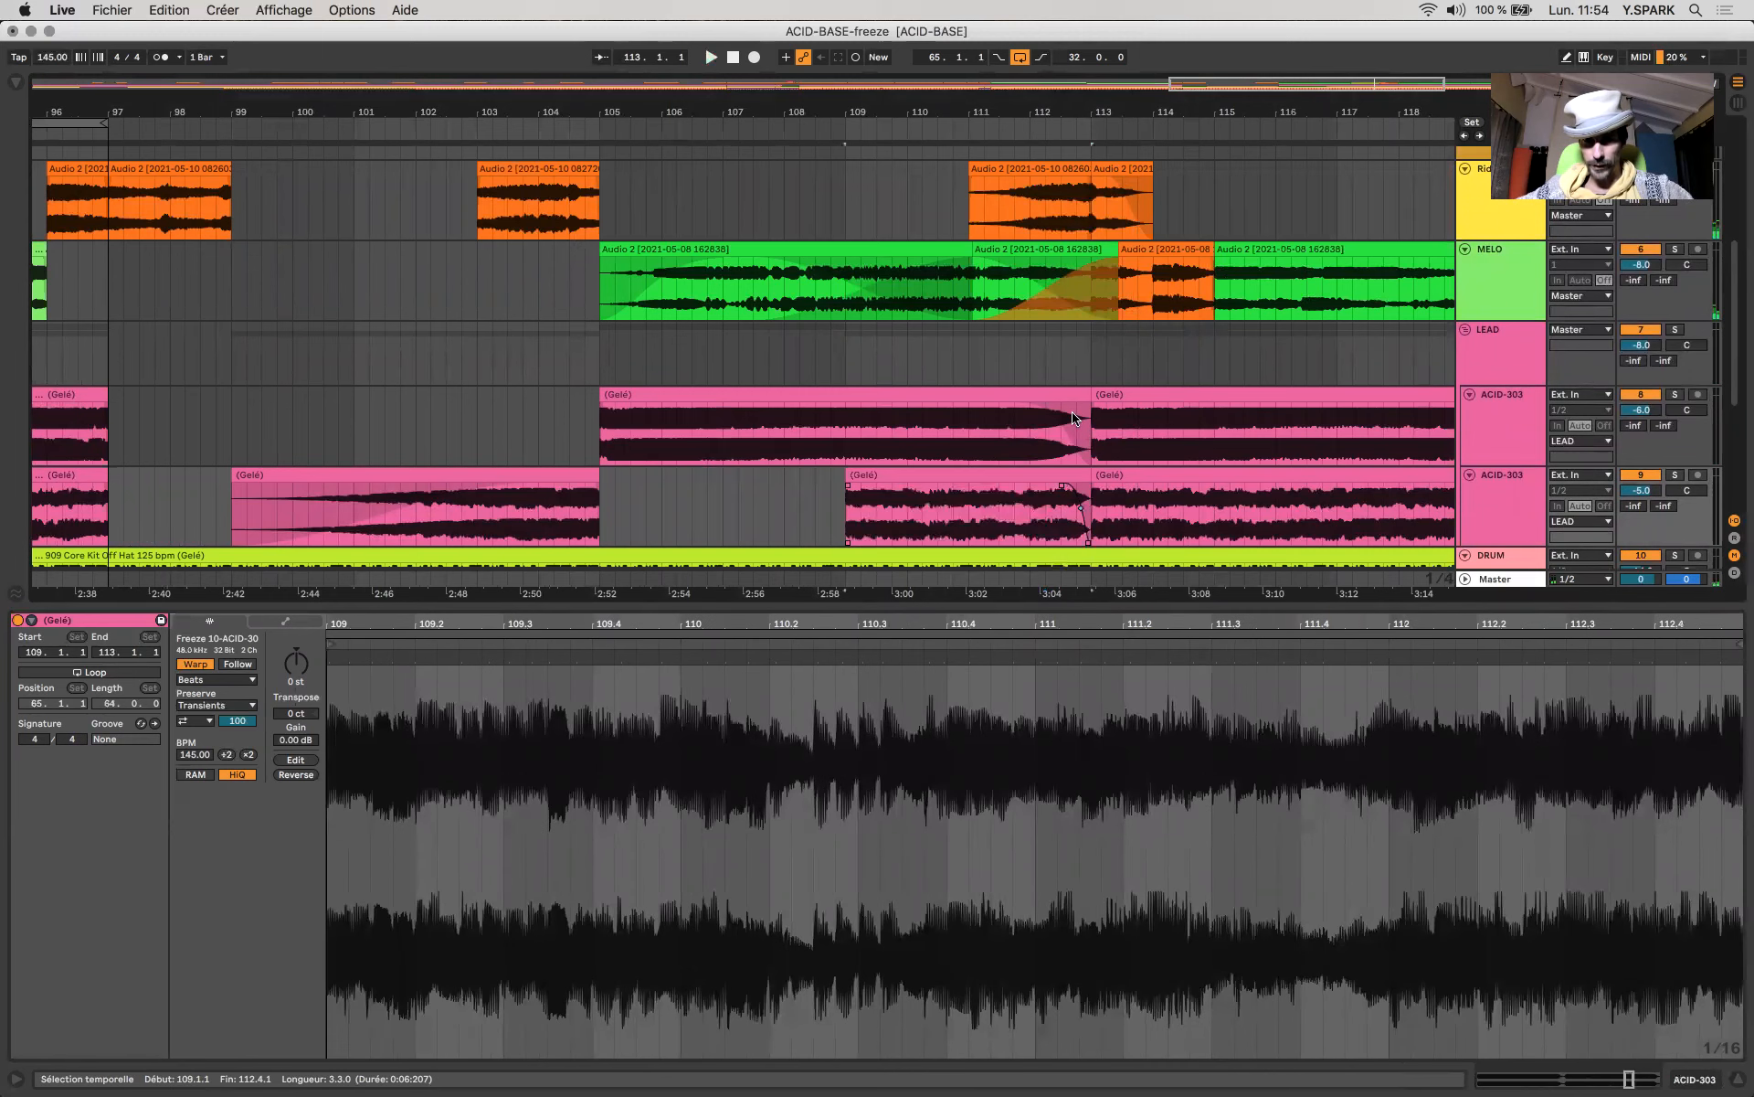
# Make the fade-out curve before bar 113 on ACID-303 track 8 steeper at its end and play from 111.4.
pyautogui.moveTo(1060, 424); pyautogui.dragTo(1078, 425)
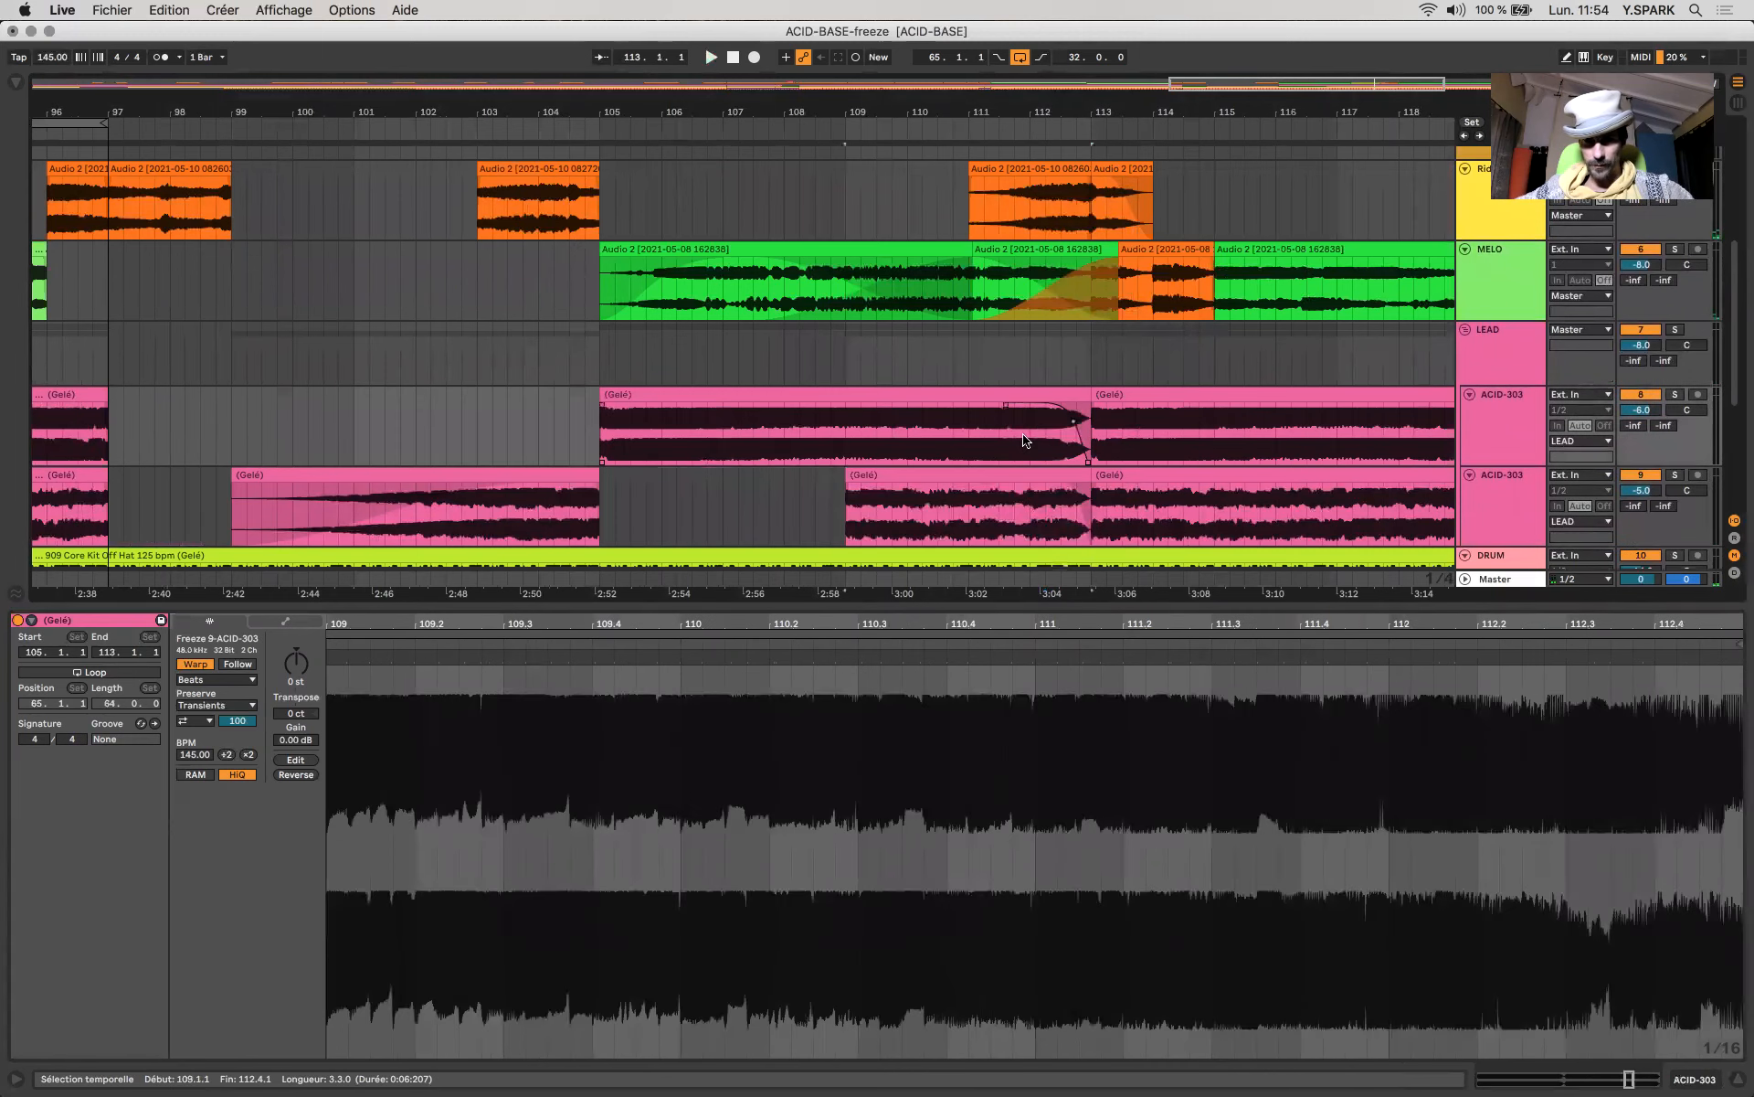
pyautogui.click(1026, 441)
pyautogui.press('space')
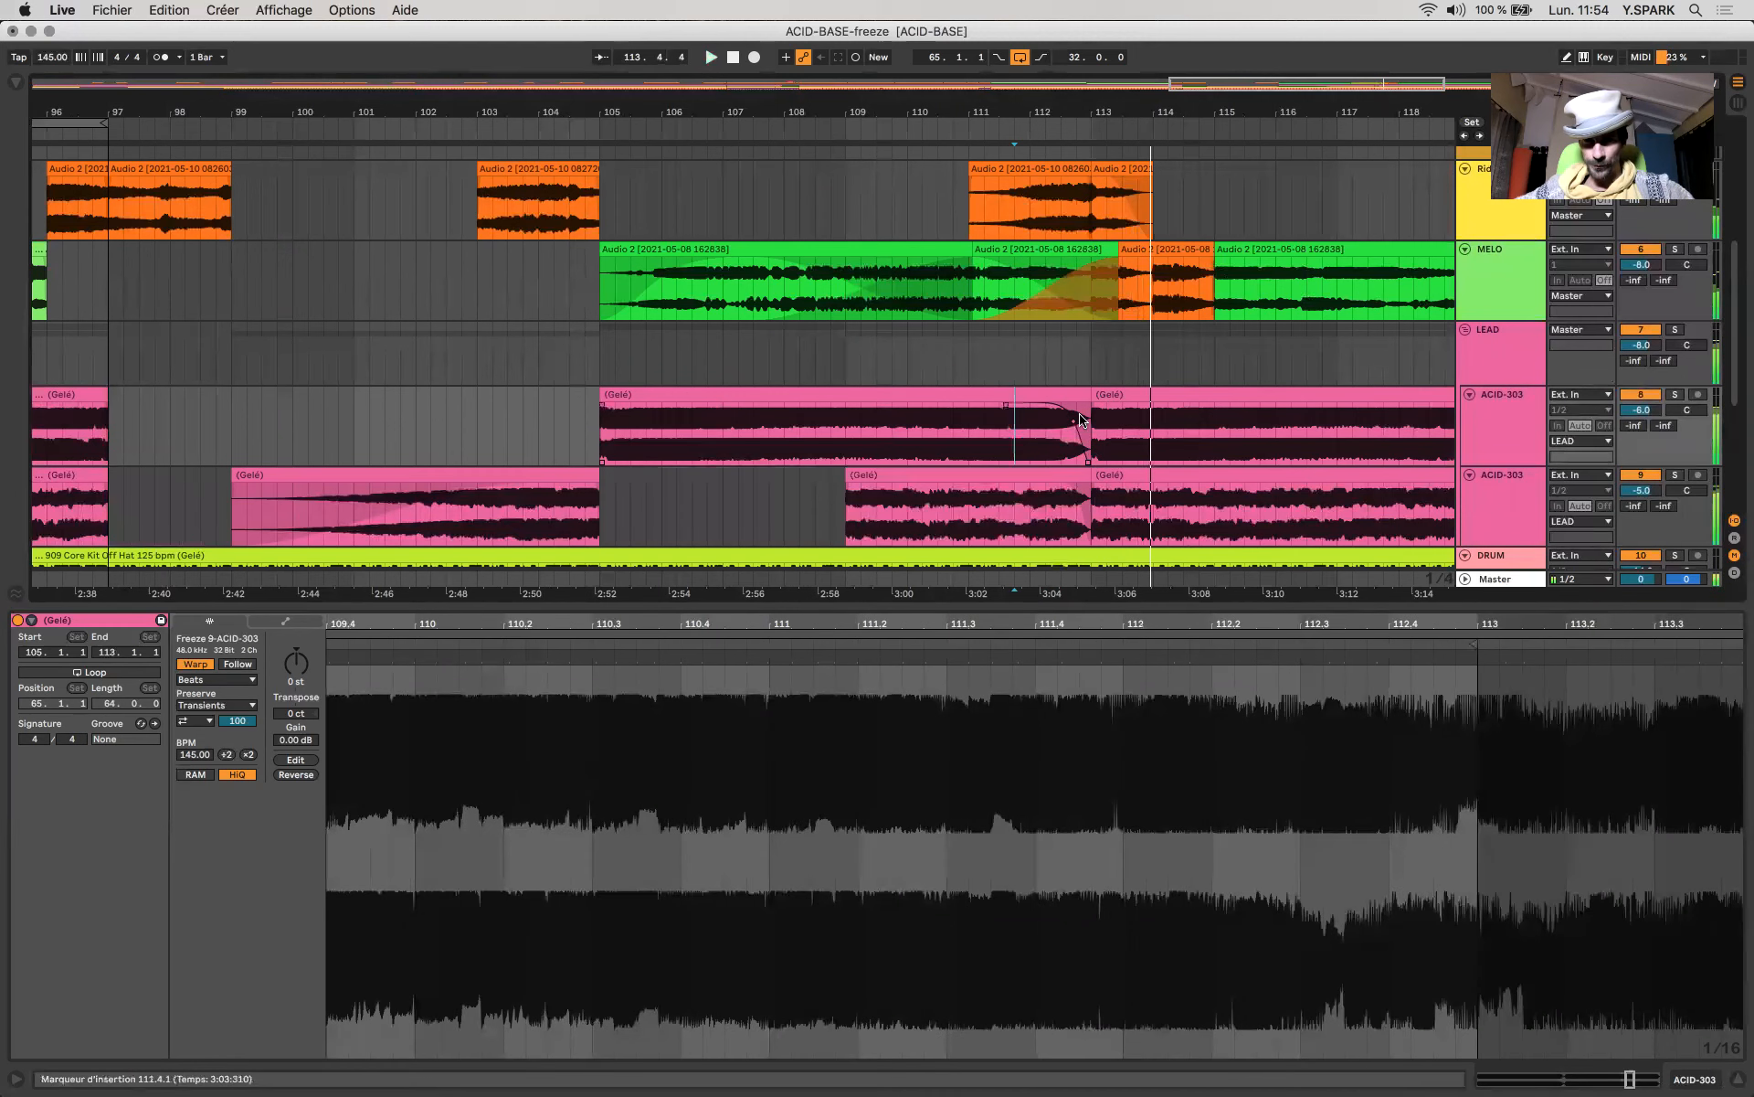
# Restore the ACID-303 clip on track 9 as one continuous clip from bar 109, and select 112.2 to 113 on it.
pyautogui.click(1084, 480)
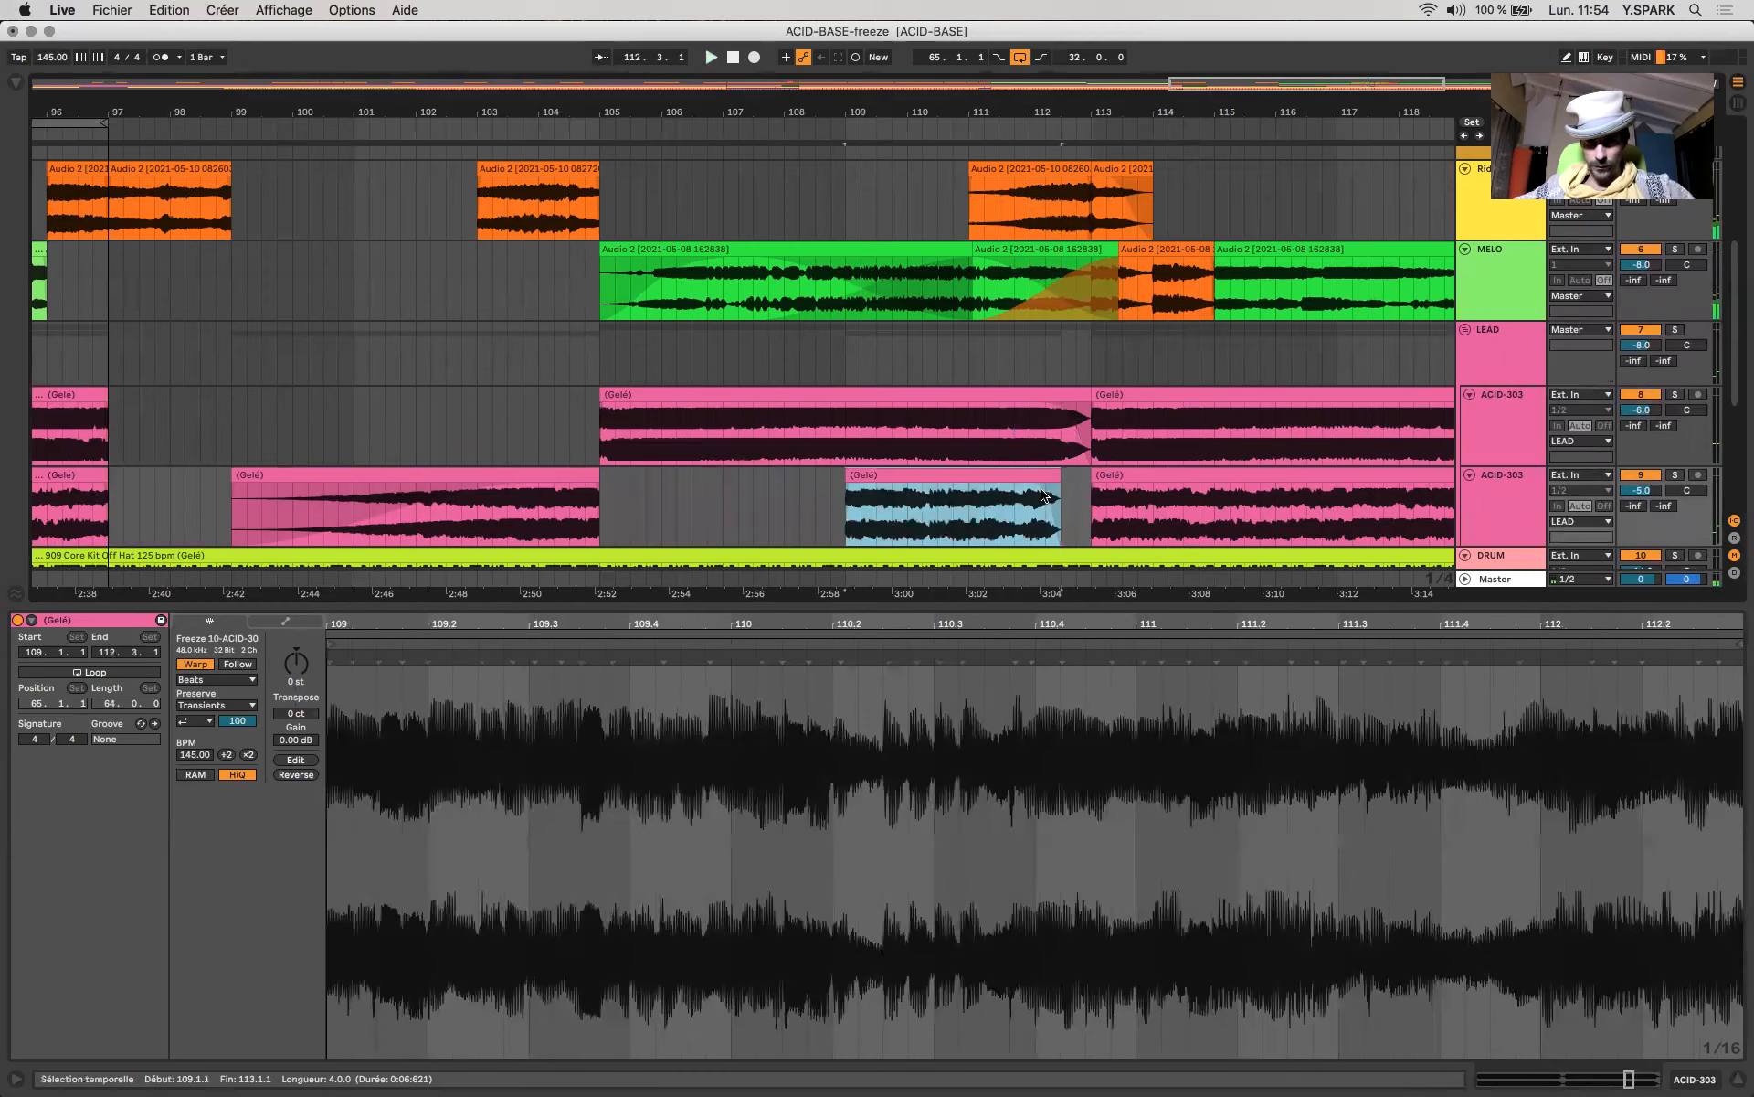
pyautogui.moveTo(1096, 482); pyautogui.dragTo(842, 507)
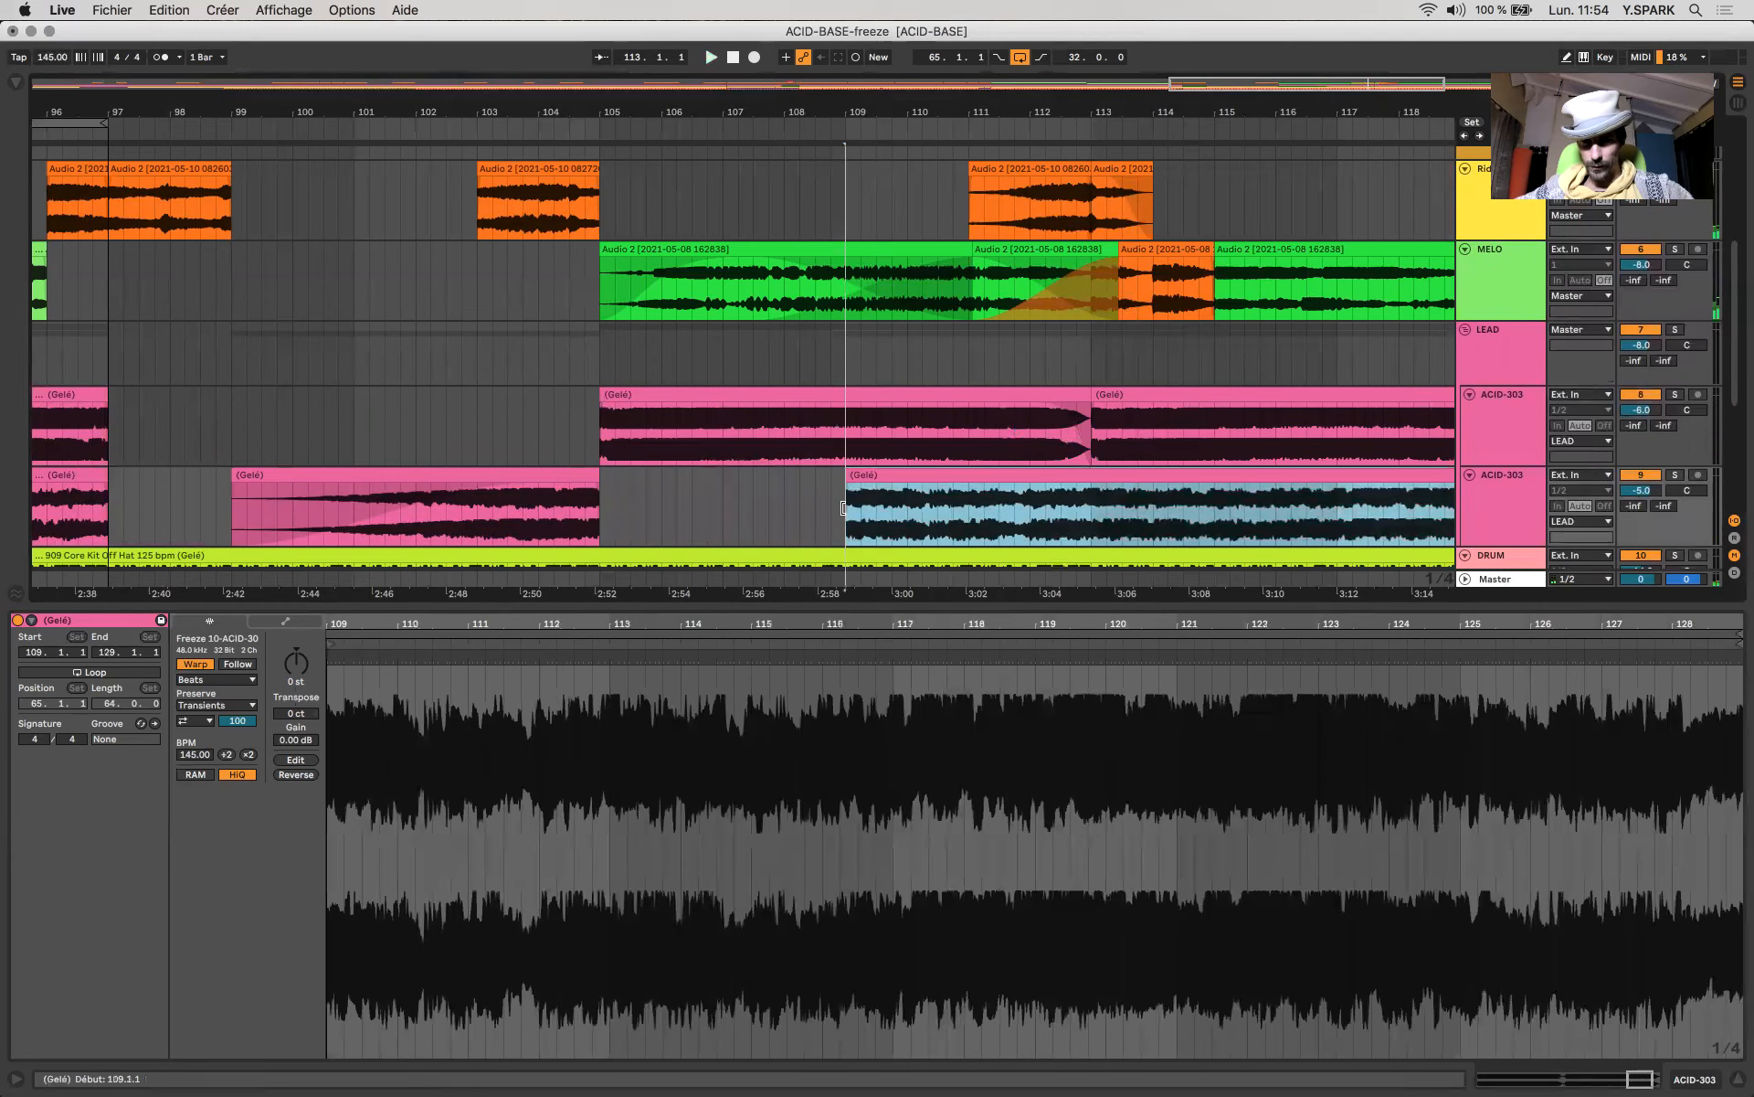
pyautogui.moveTo(1046, 506); pyautogui.dragTo(1087, 505)
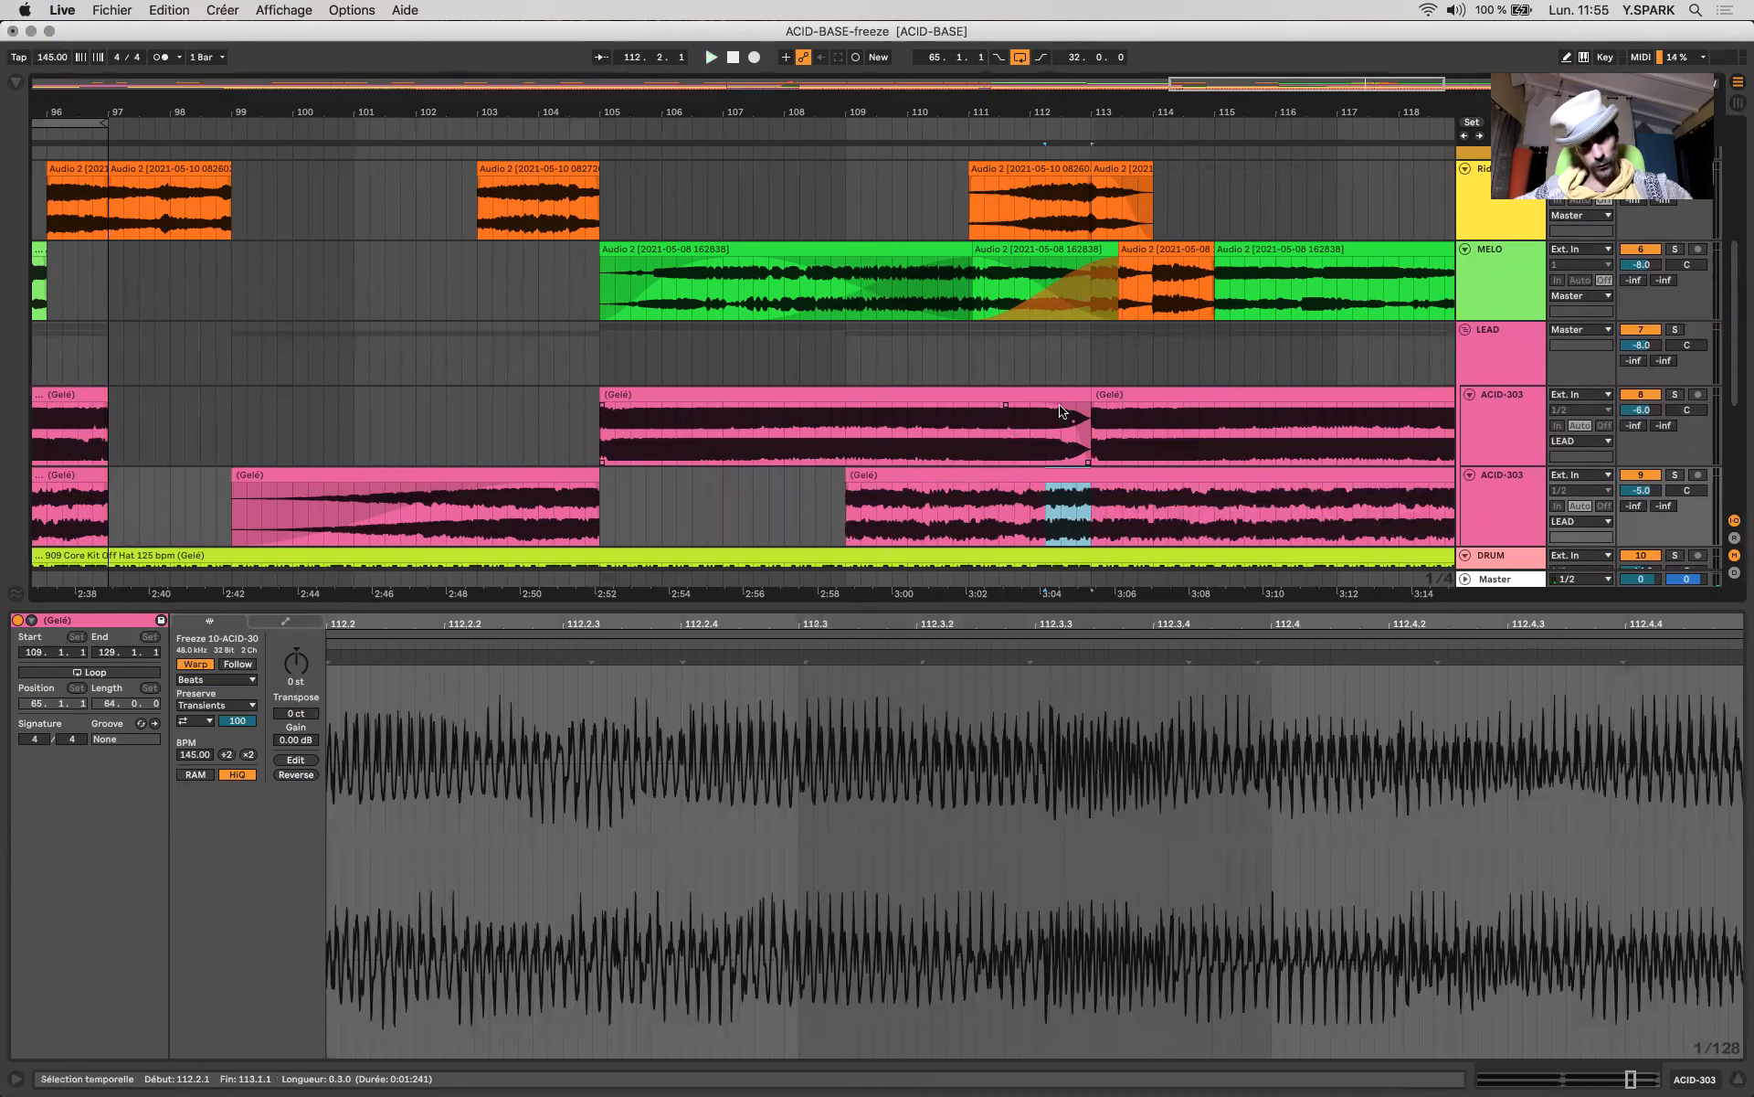
# Flatten the fade-out curve before bar 113 on ACID-303 track 8 and play the transition from 112.2.
pyautogui.moveTo(1072, 425); pyautogui.dragTo(1057, 428)
pyautogui.click(1047, 436)
pyautogui.press('space')
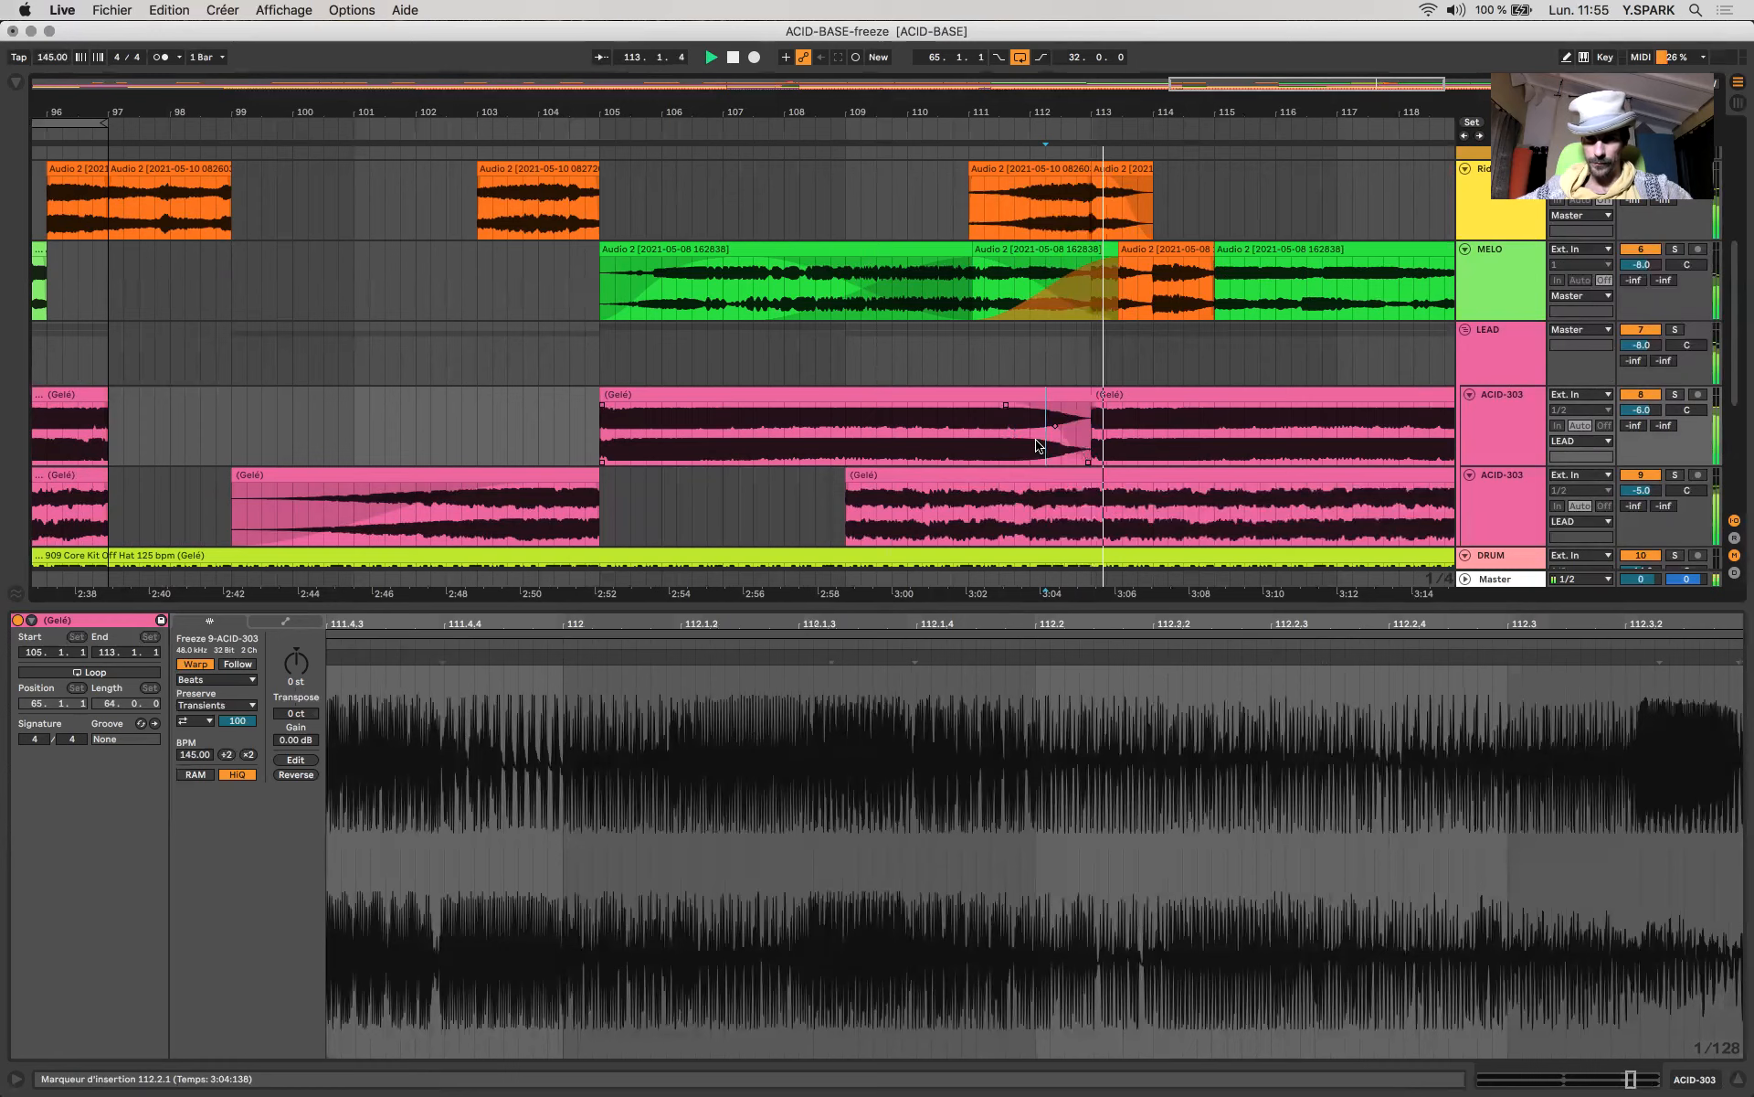
pyautogui.scroll(-5, 1036, 441)
pyautogui.moveTo(1037, 440); pyautogui.dragTo(940, 420)
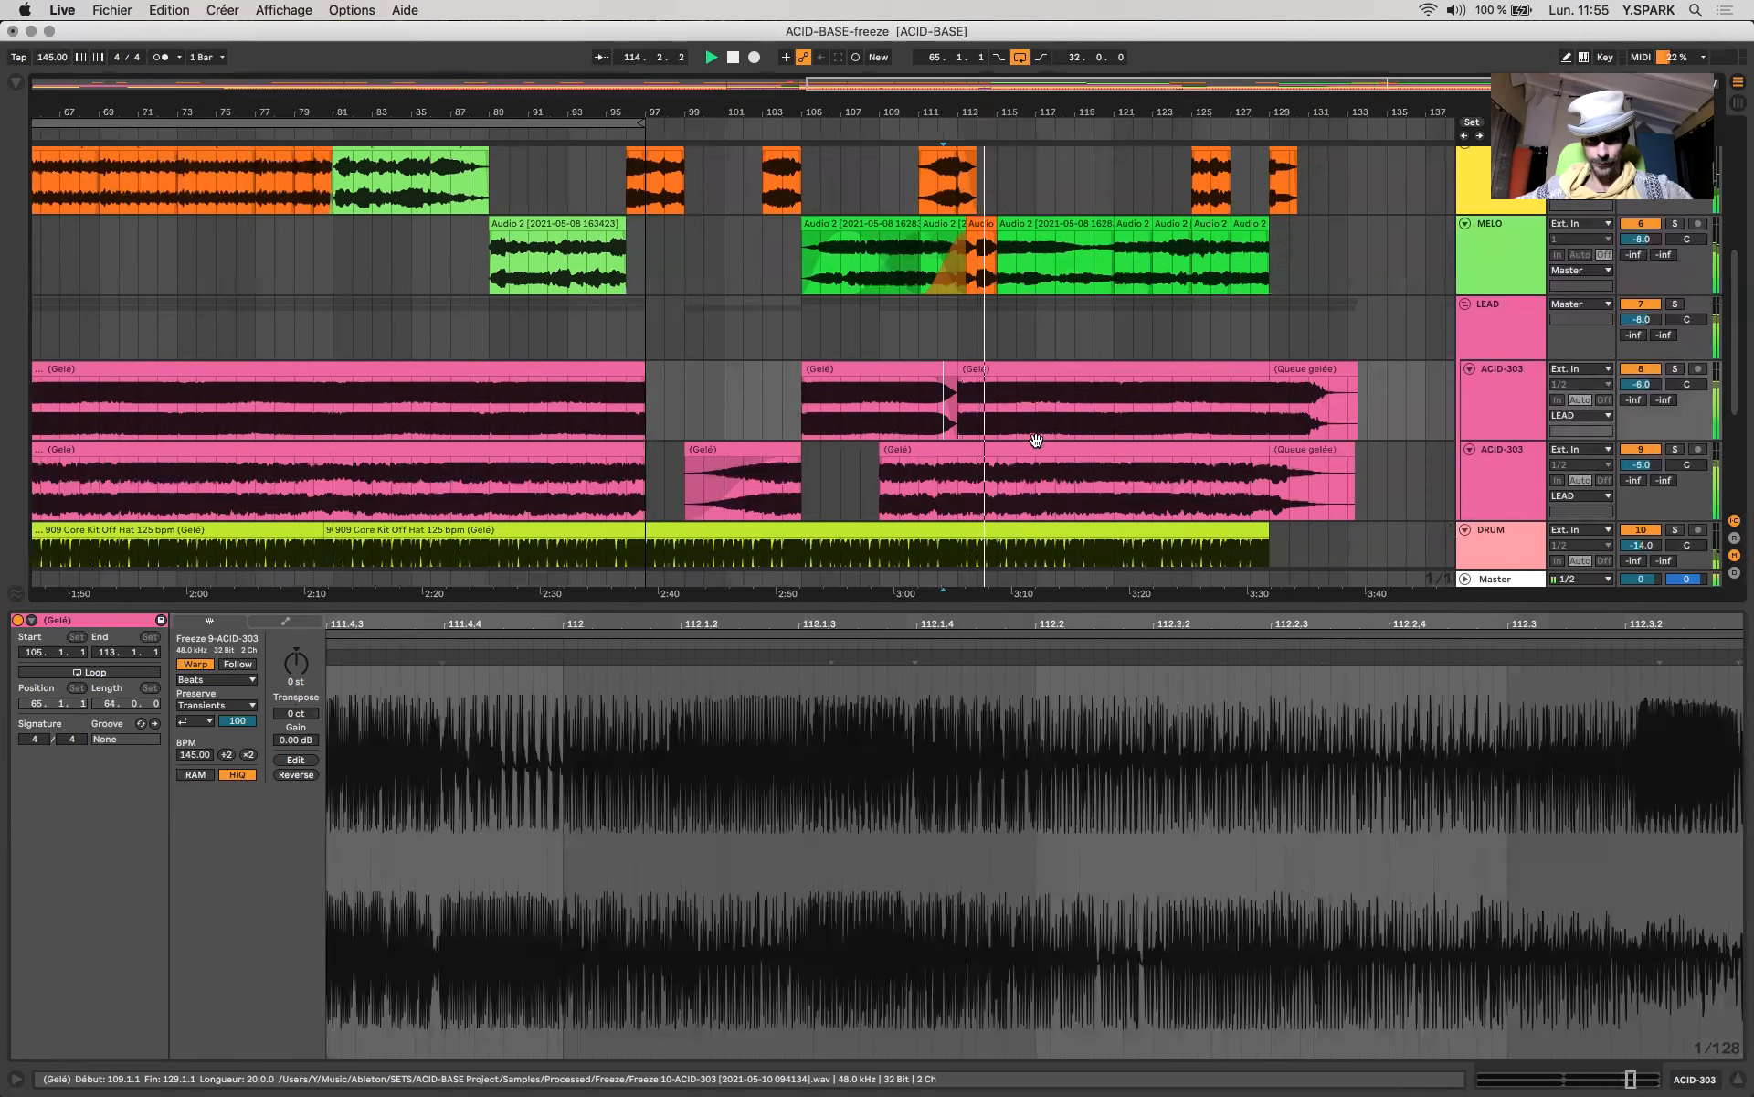
pyautogui.scroll(-5, 1036, 442)
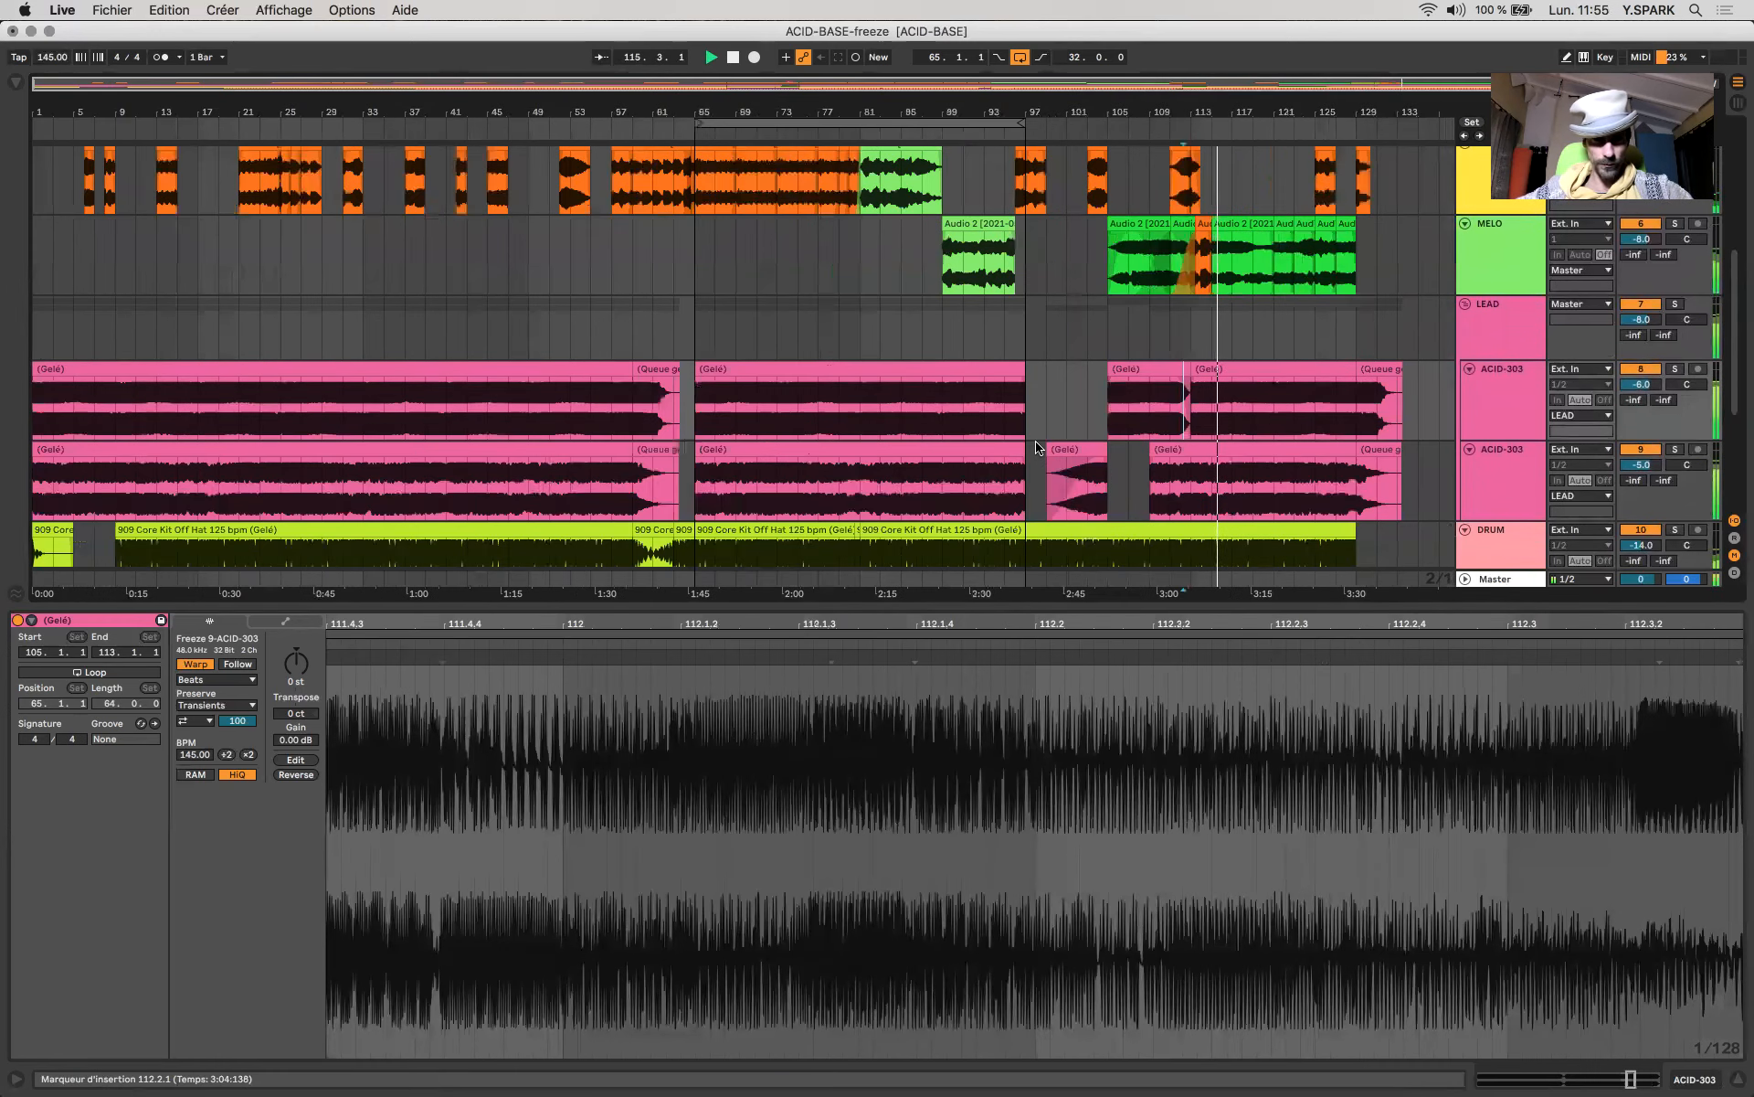
# Examine the opening ACID-303, DRUM and KICK-ACID clips around bars 9 to 17.
pyautogui.click(197, 398)
pyautogui.scroll(-3, 191, 411)
pyautogui.scroll(-3, 191, 416)
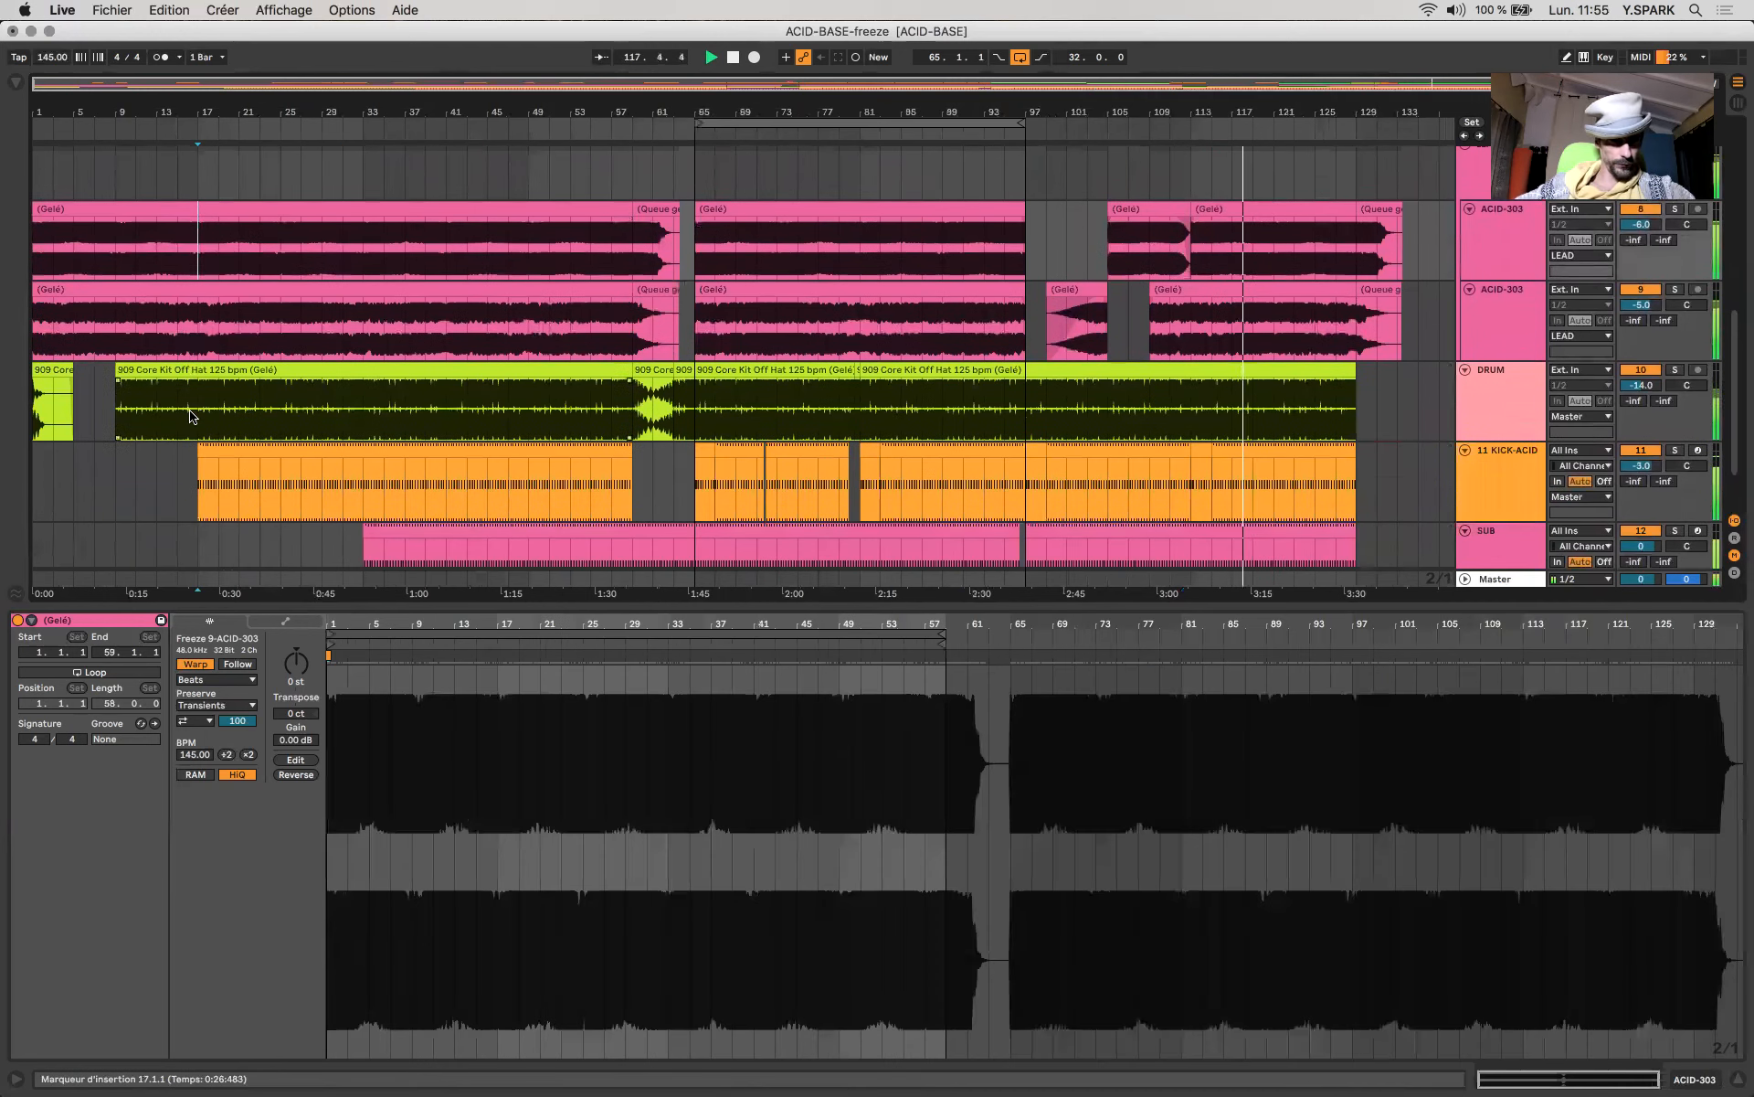
pyautogui.scroll(4, 191, 416)
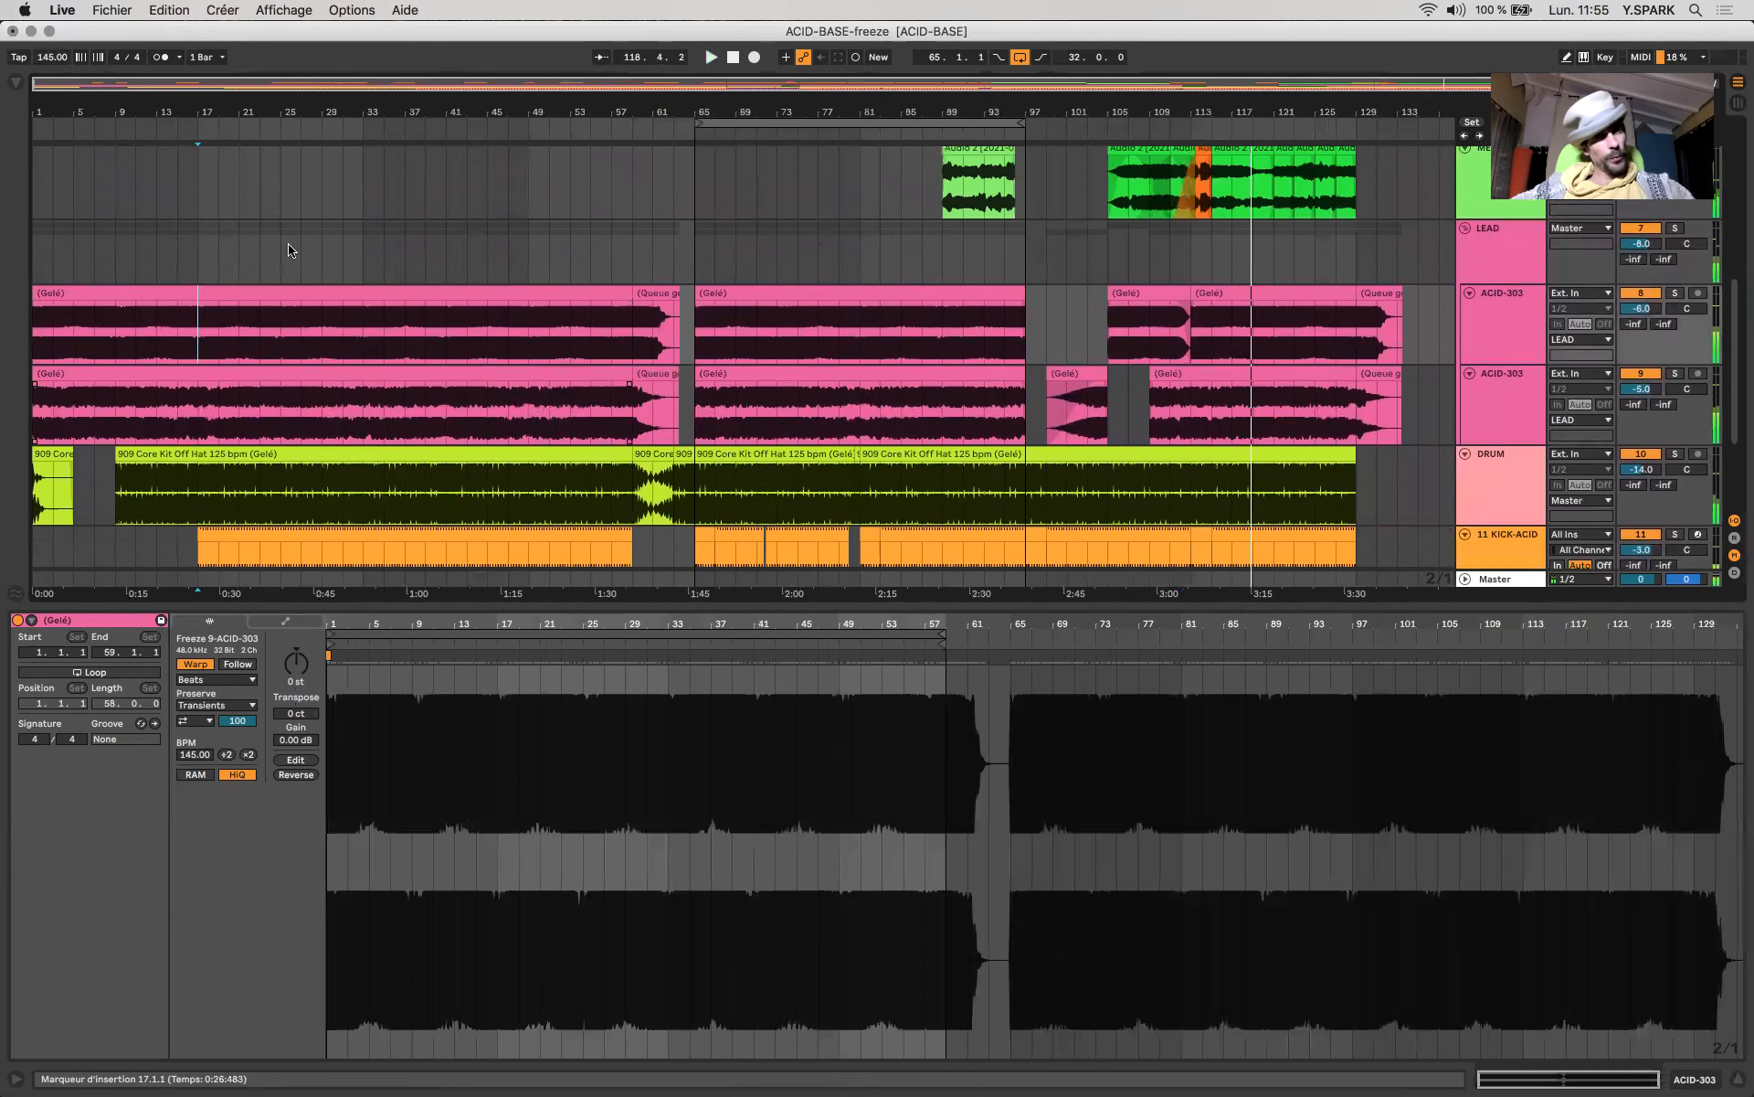
pyautogui.moveTo(203, 349); pyautogui.dragTo(211, 414)
pyautogui.scroll(-1, 212, 416)
pyautogui.scroll(-3, 212, 416)
pyautogui.click(126, 364)
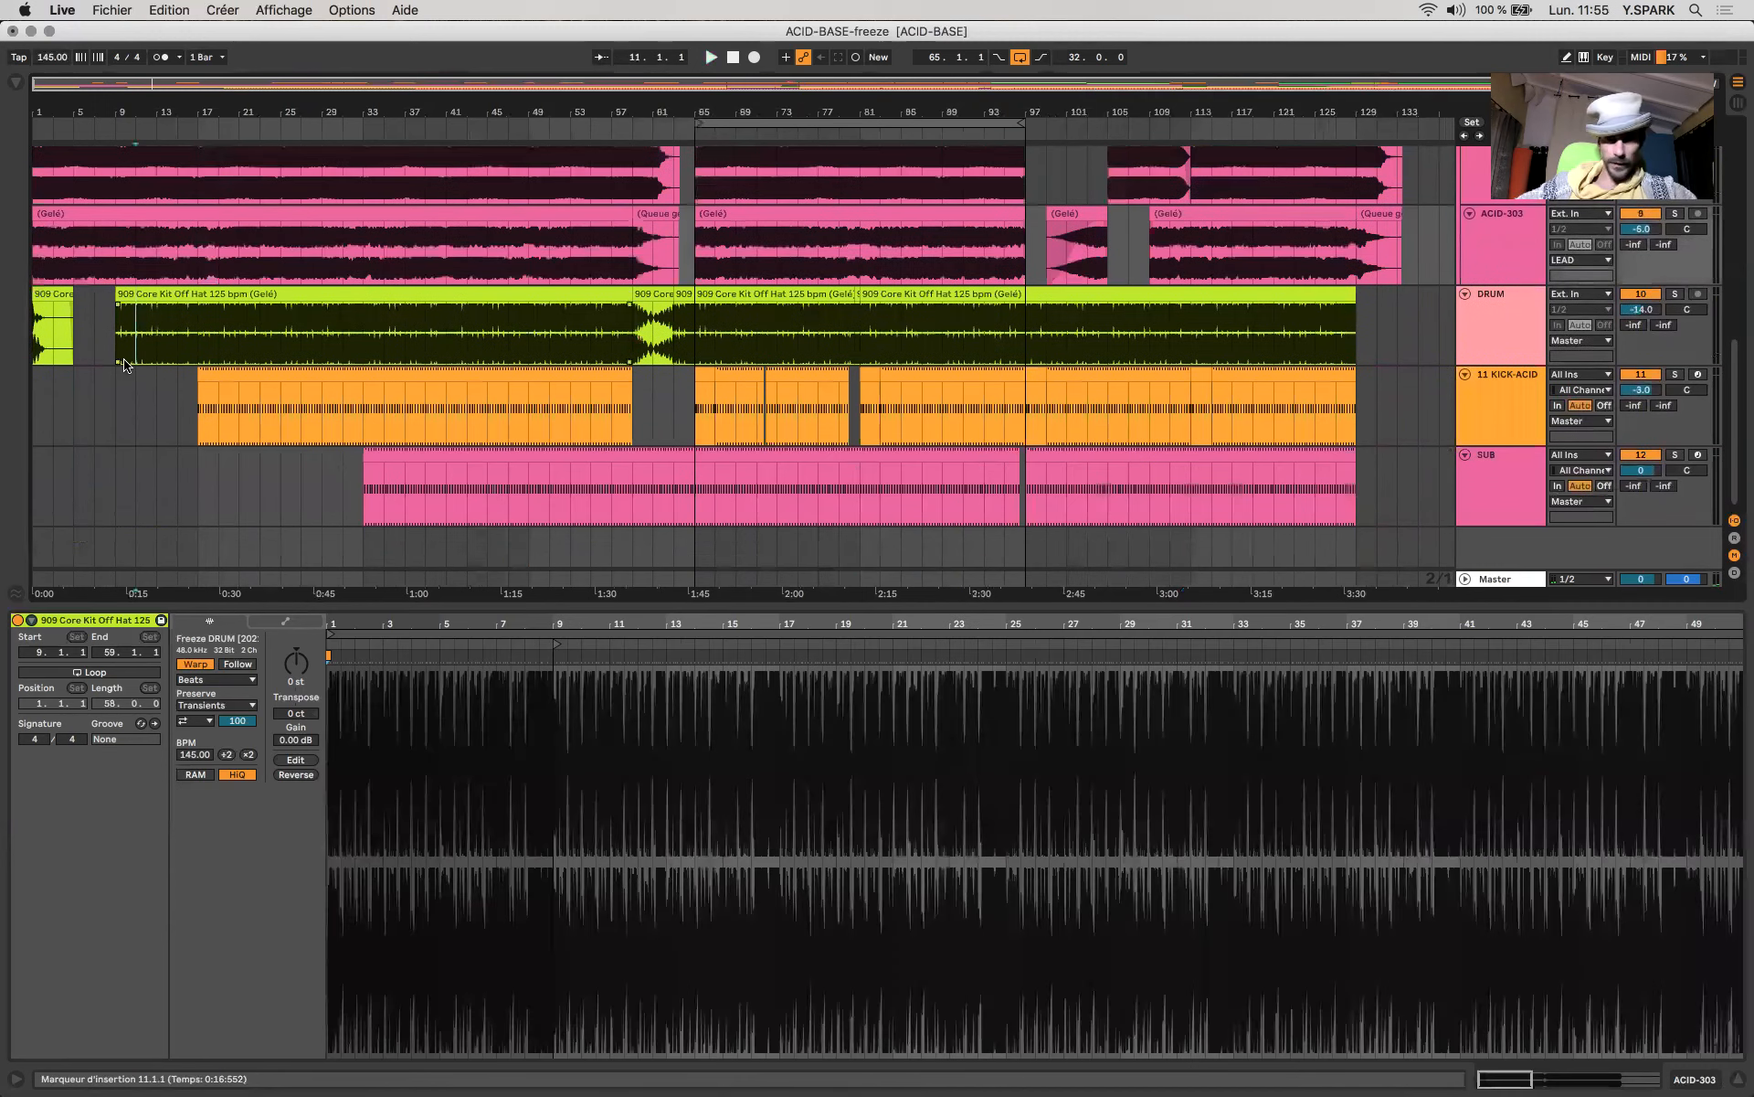
pyautogui.click(212, 403)
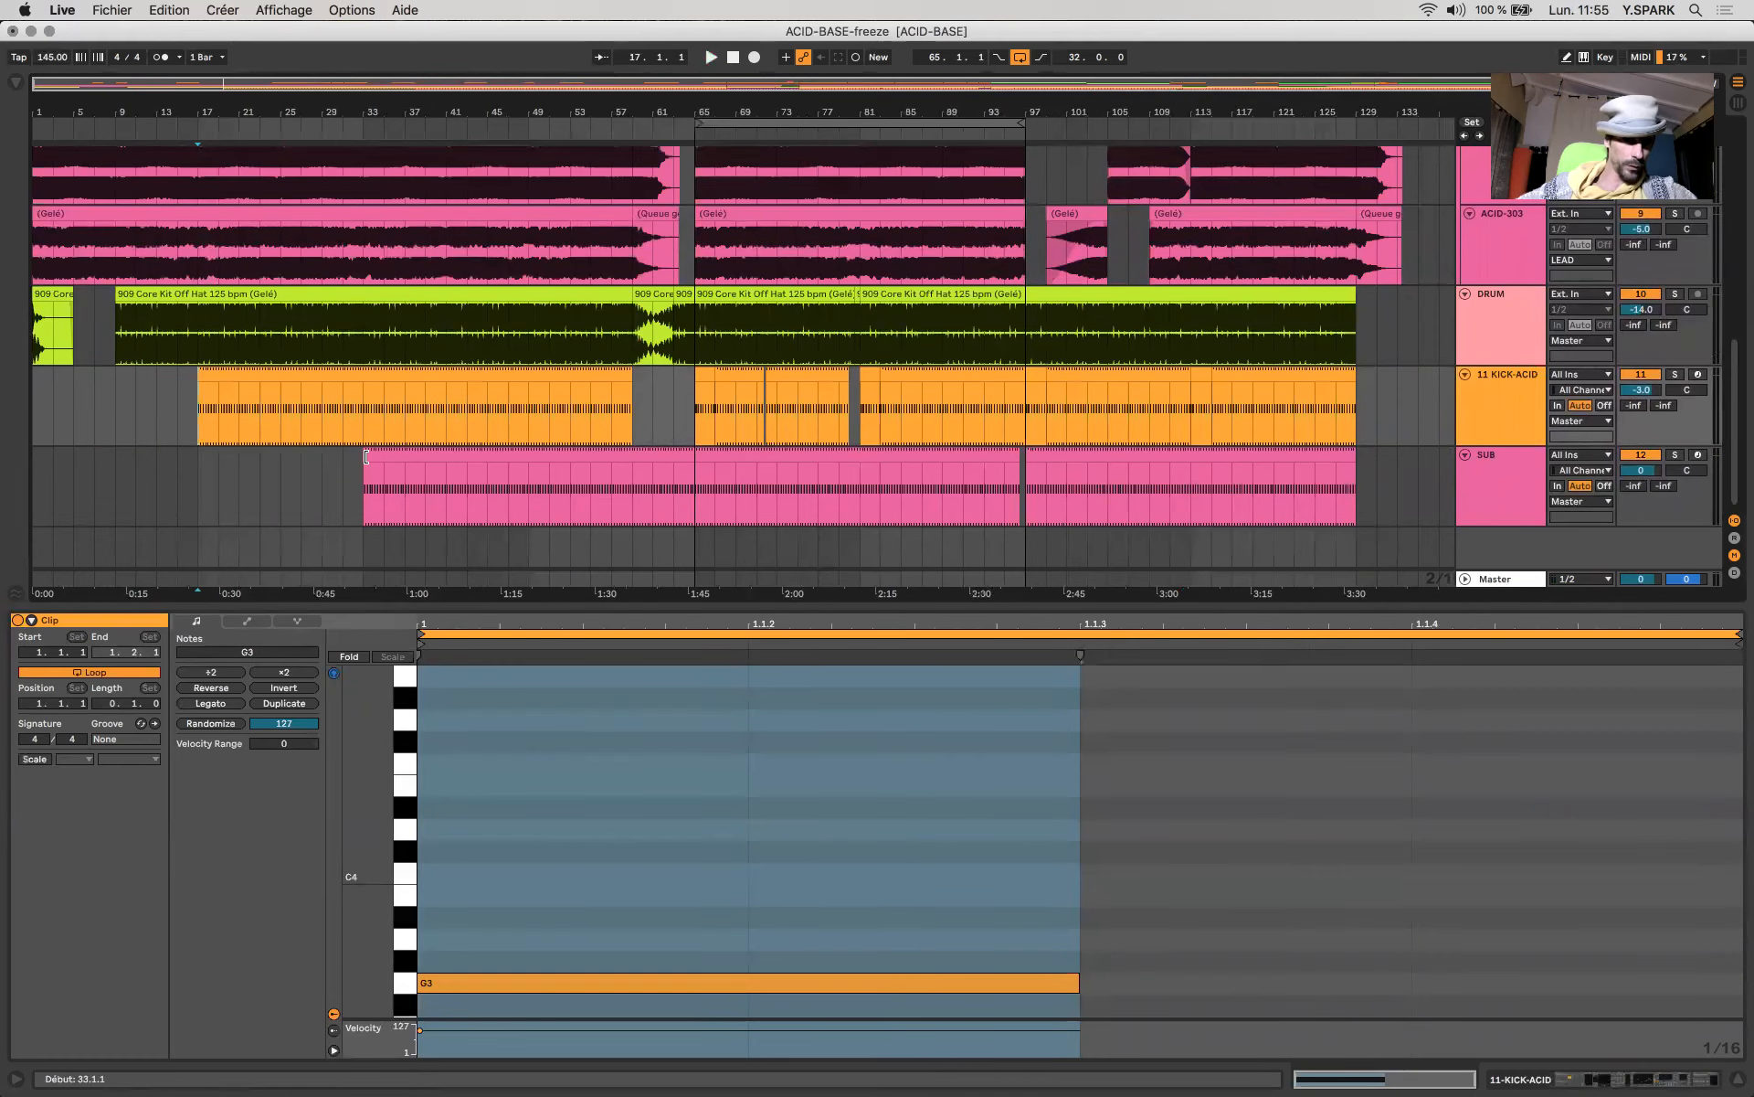
# Extend the start of the first SUB clip back to bar 25 and hide the clip detail view.
pyautogui.moveTo(365, 457); pyautogui.dragTo(281, 460)
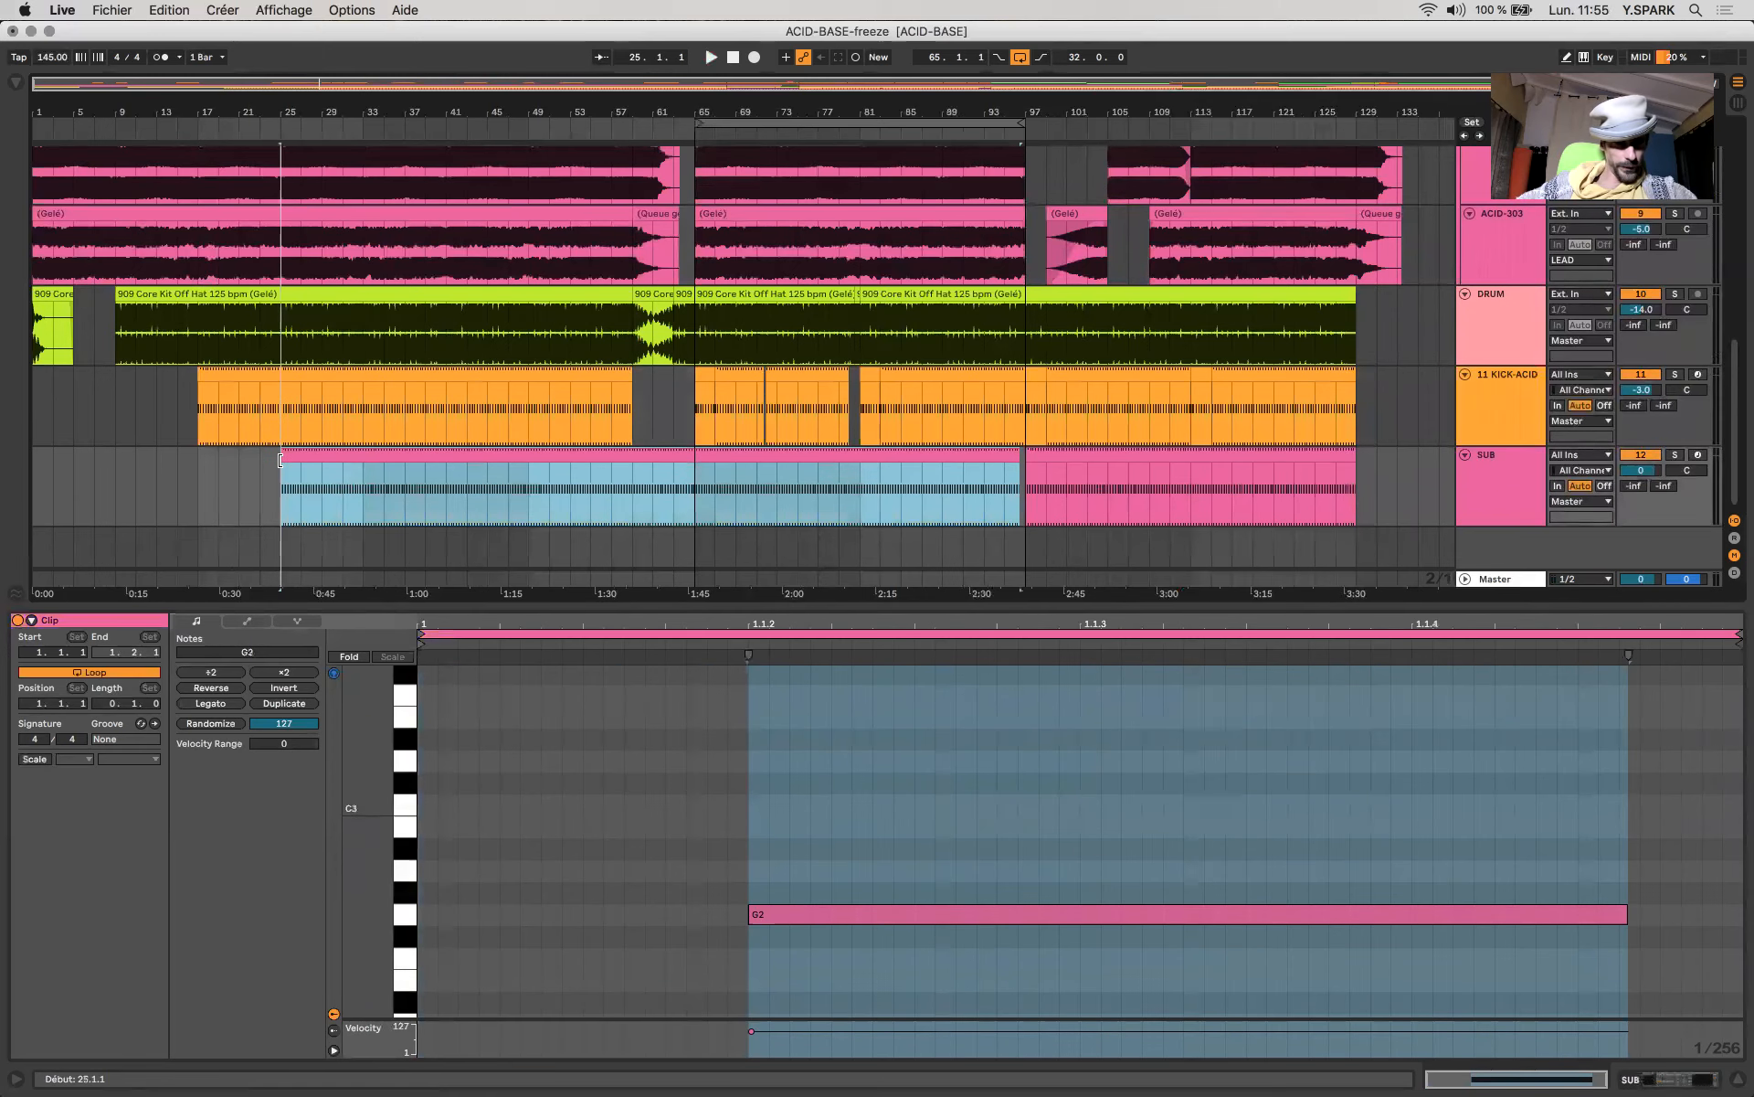
pyautogui.click(192, 490)
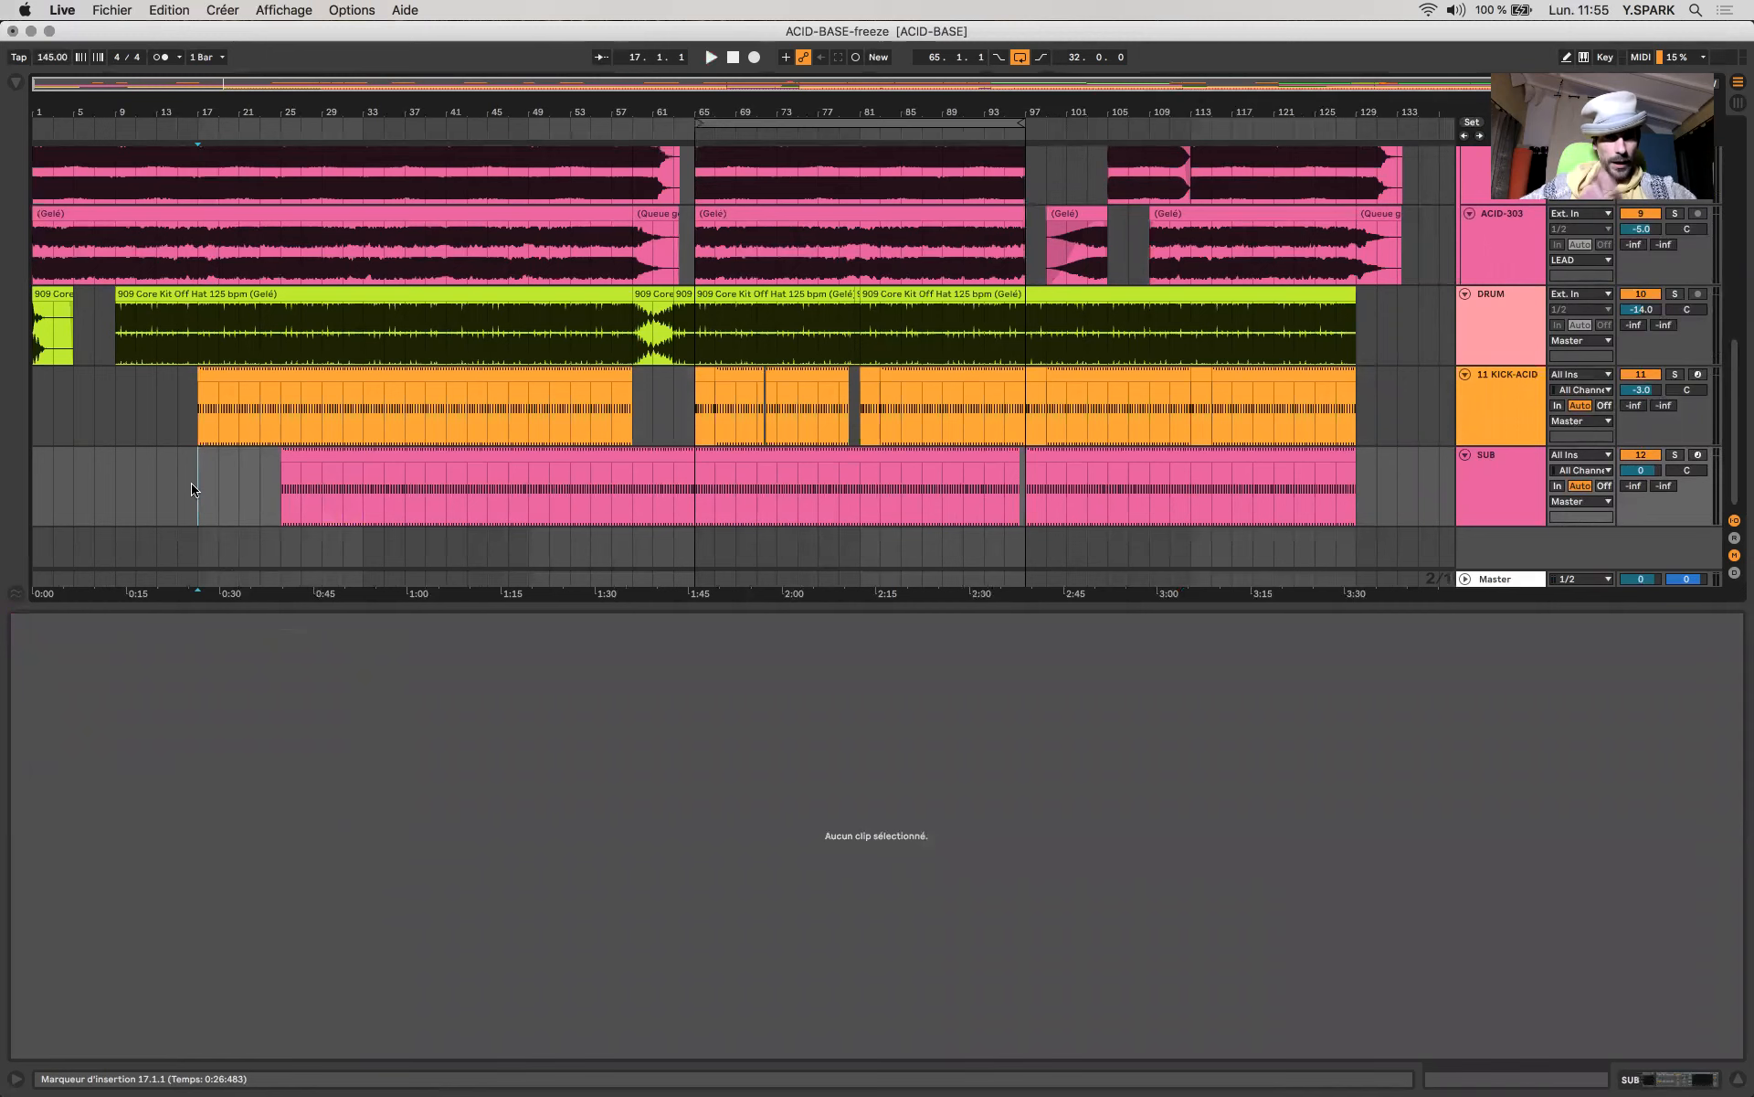
pyautogui.scroll(3, 192, 490)
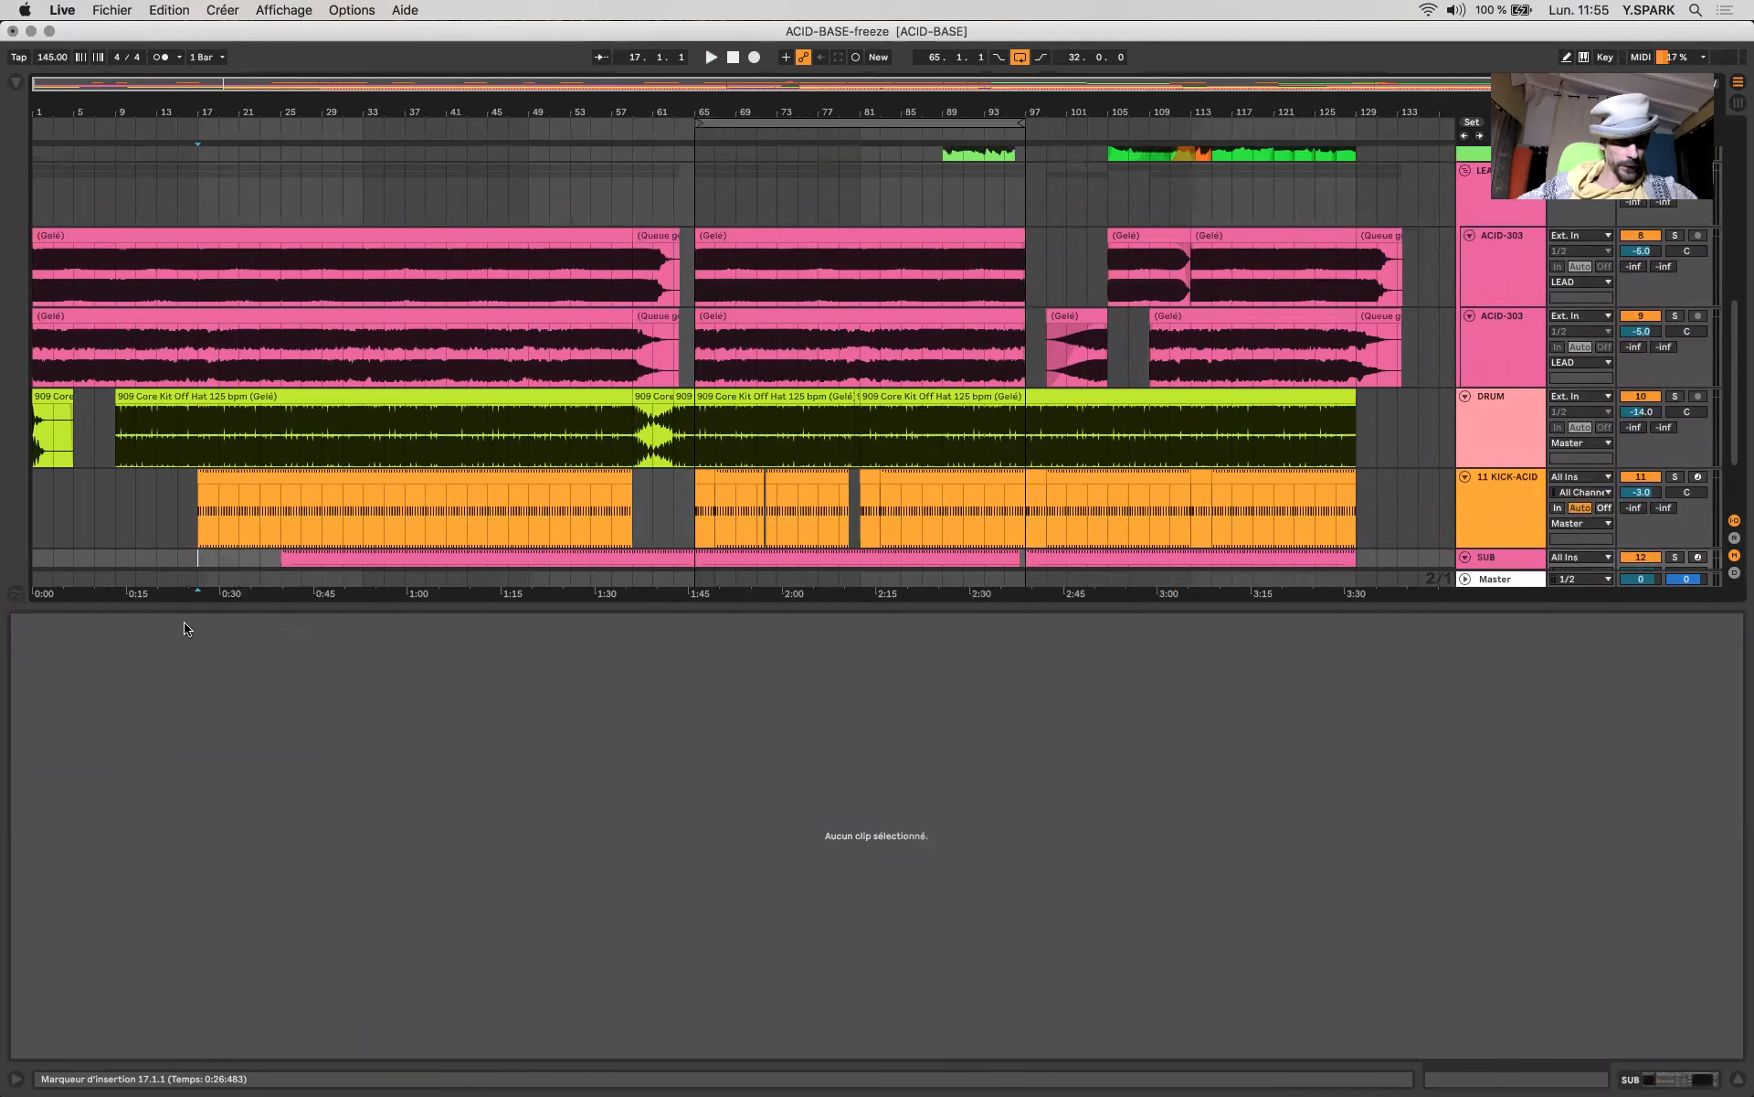
pyautogui.doubleClick(181, 603)
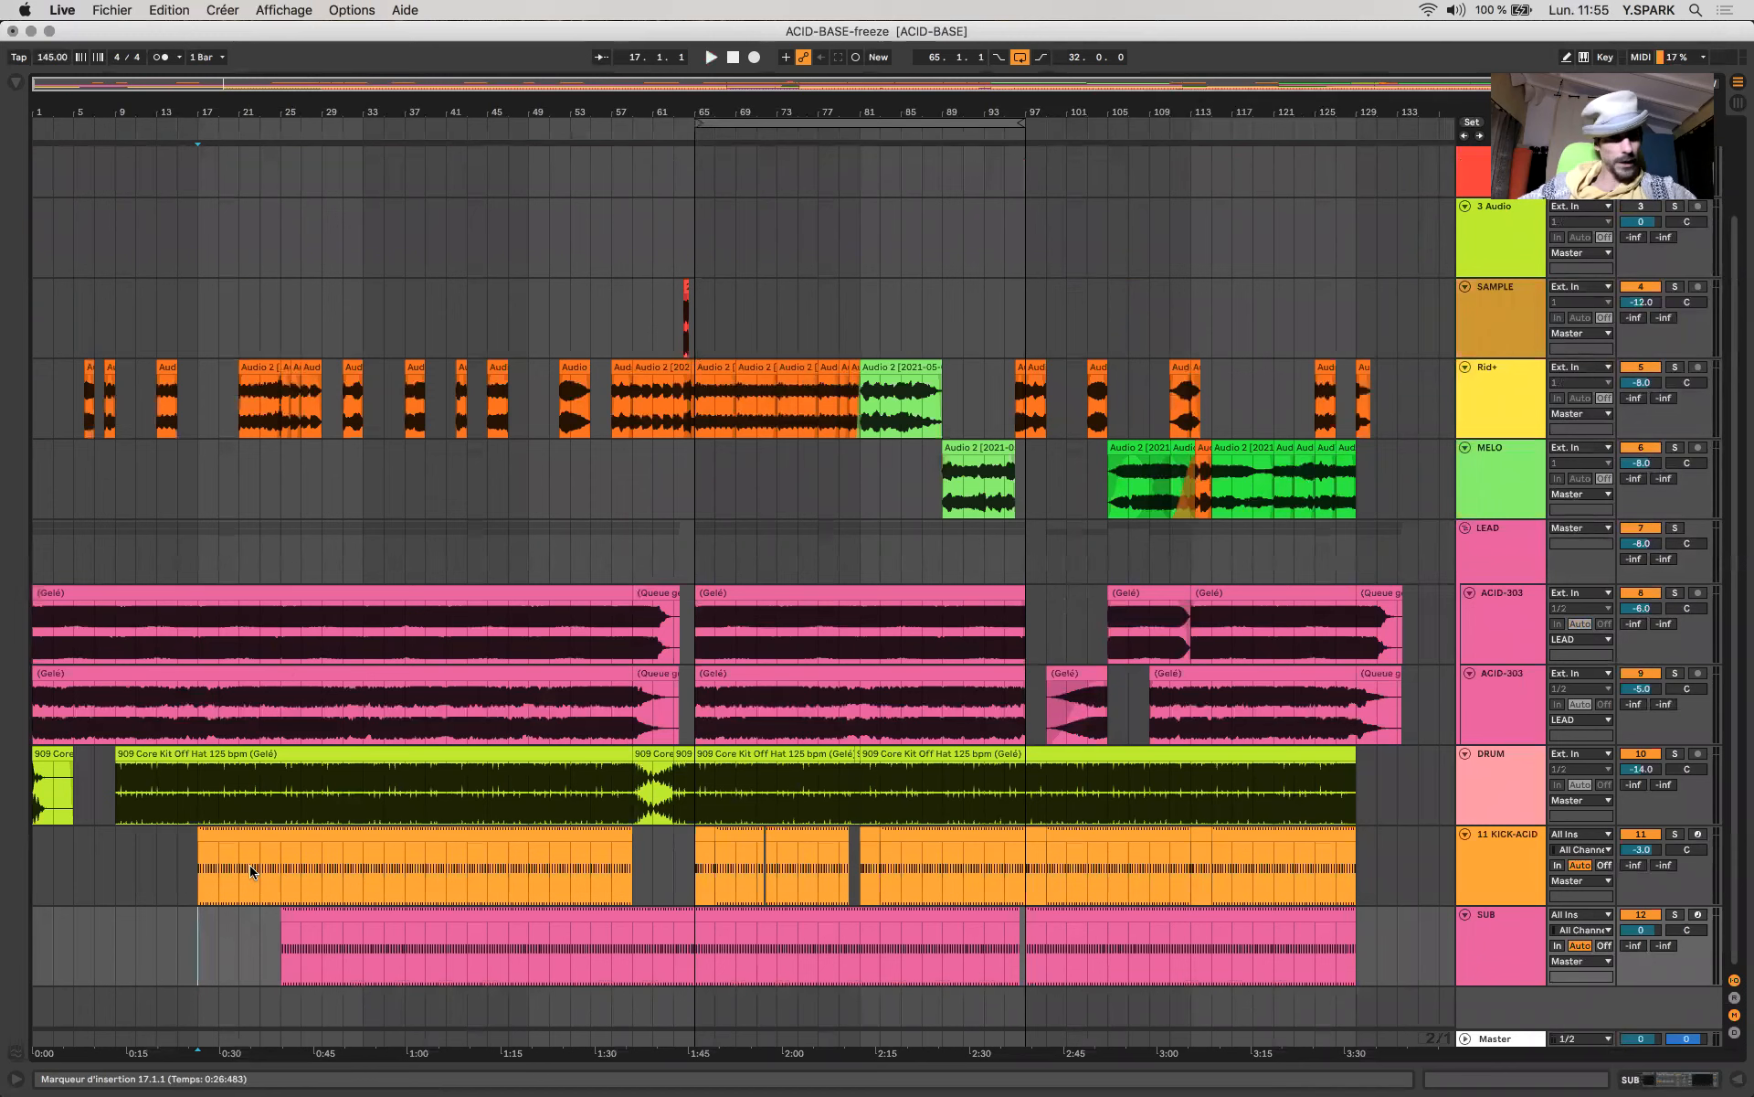
# Play the arrangement from bar 9 to hear the opening section.
pyautogui.press('+')
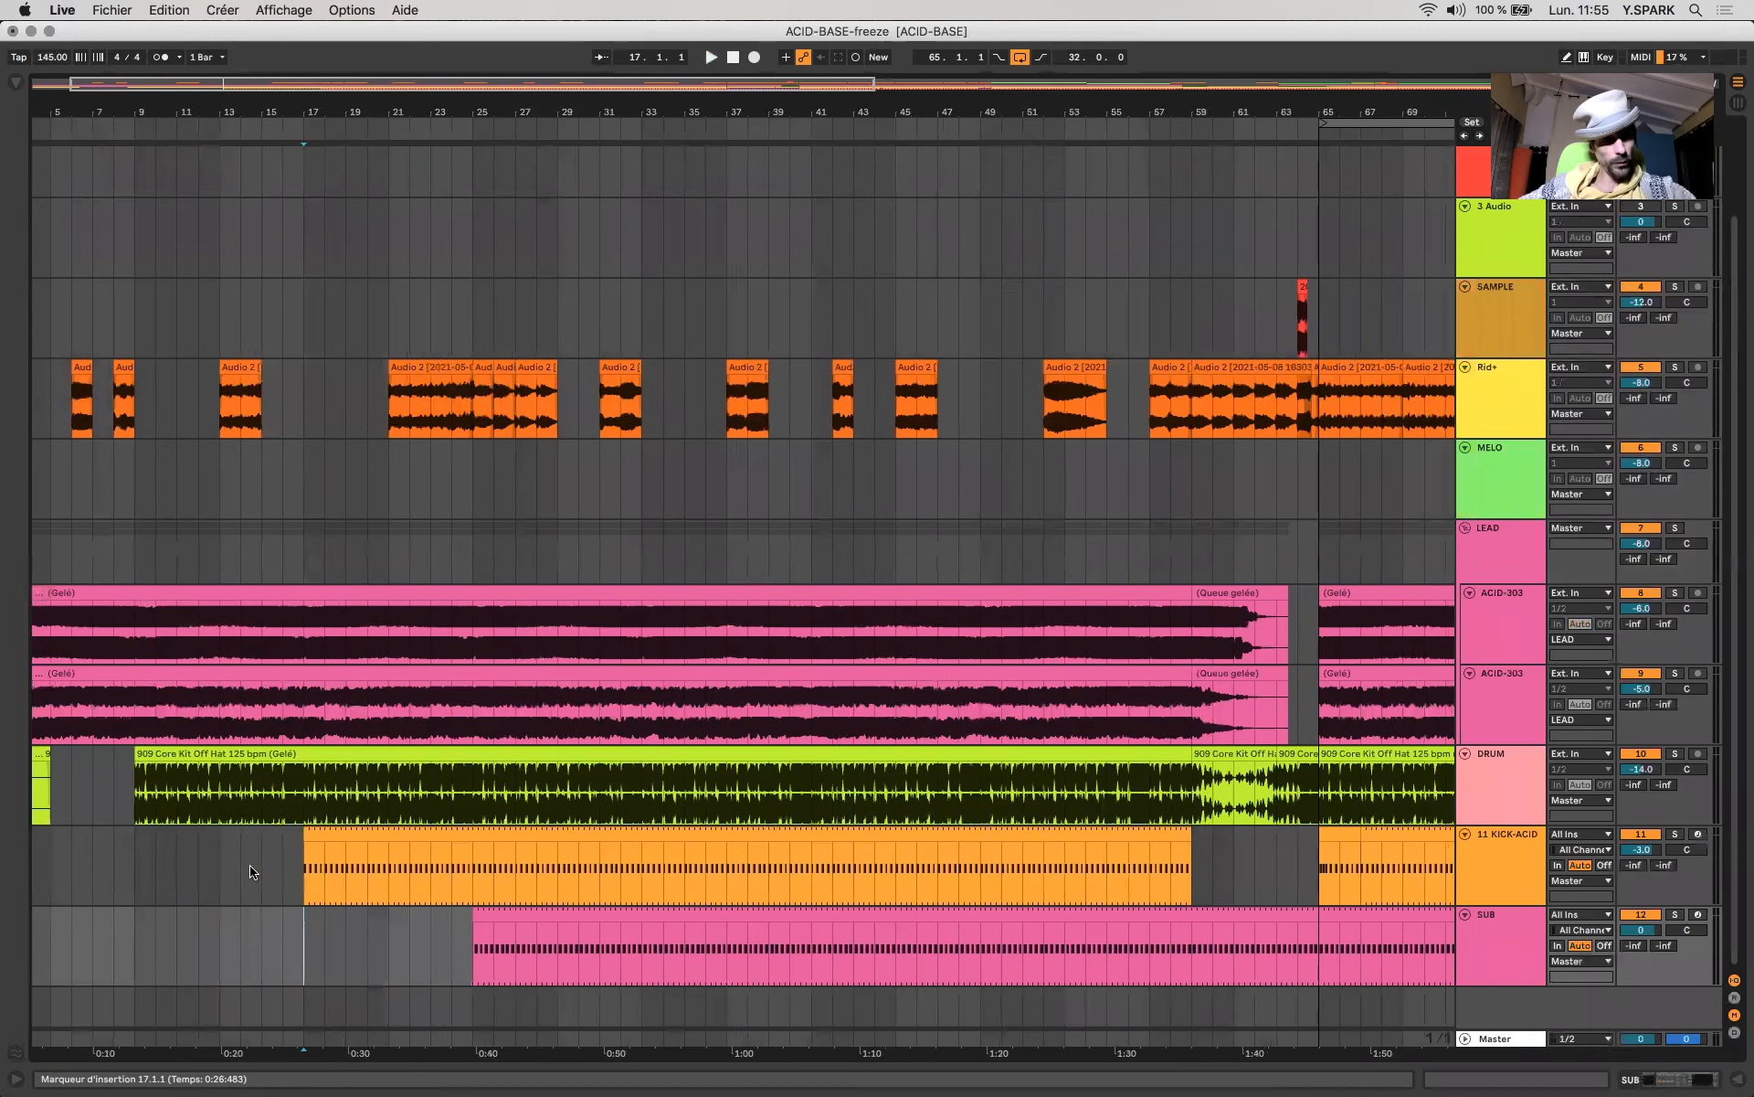
pyautogui.hscroll(-2, 335, 905)
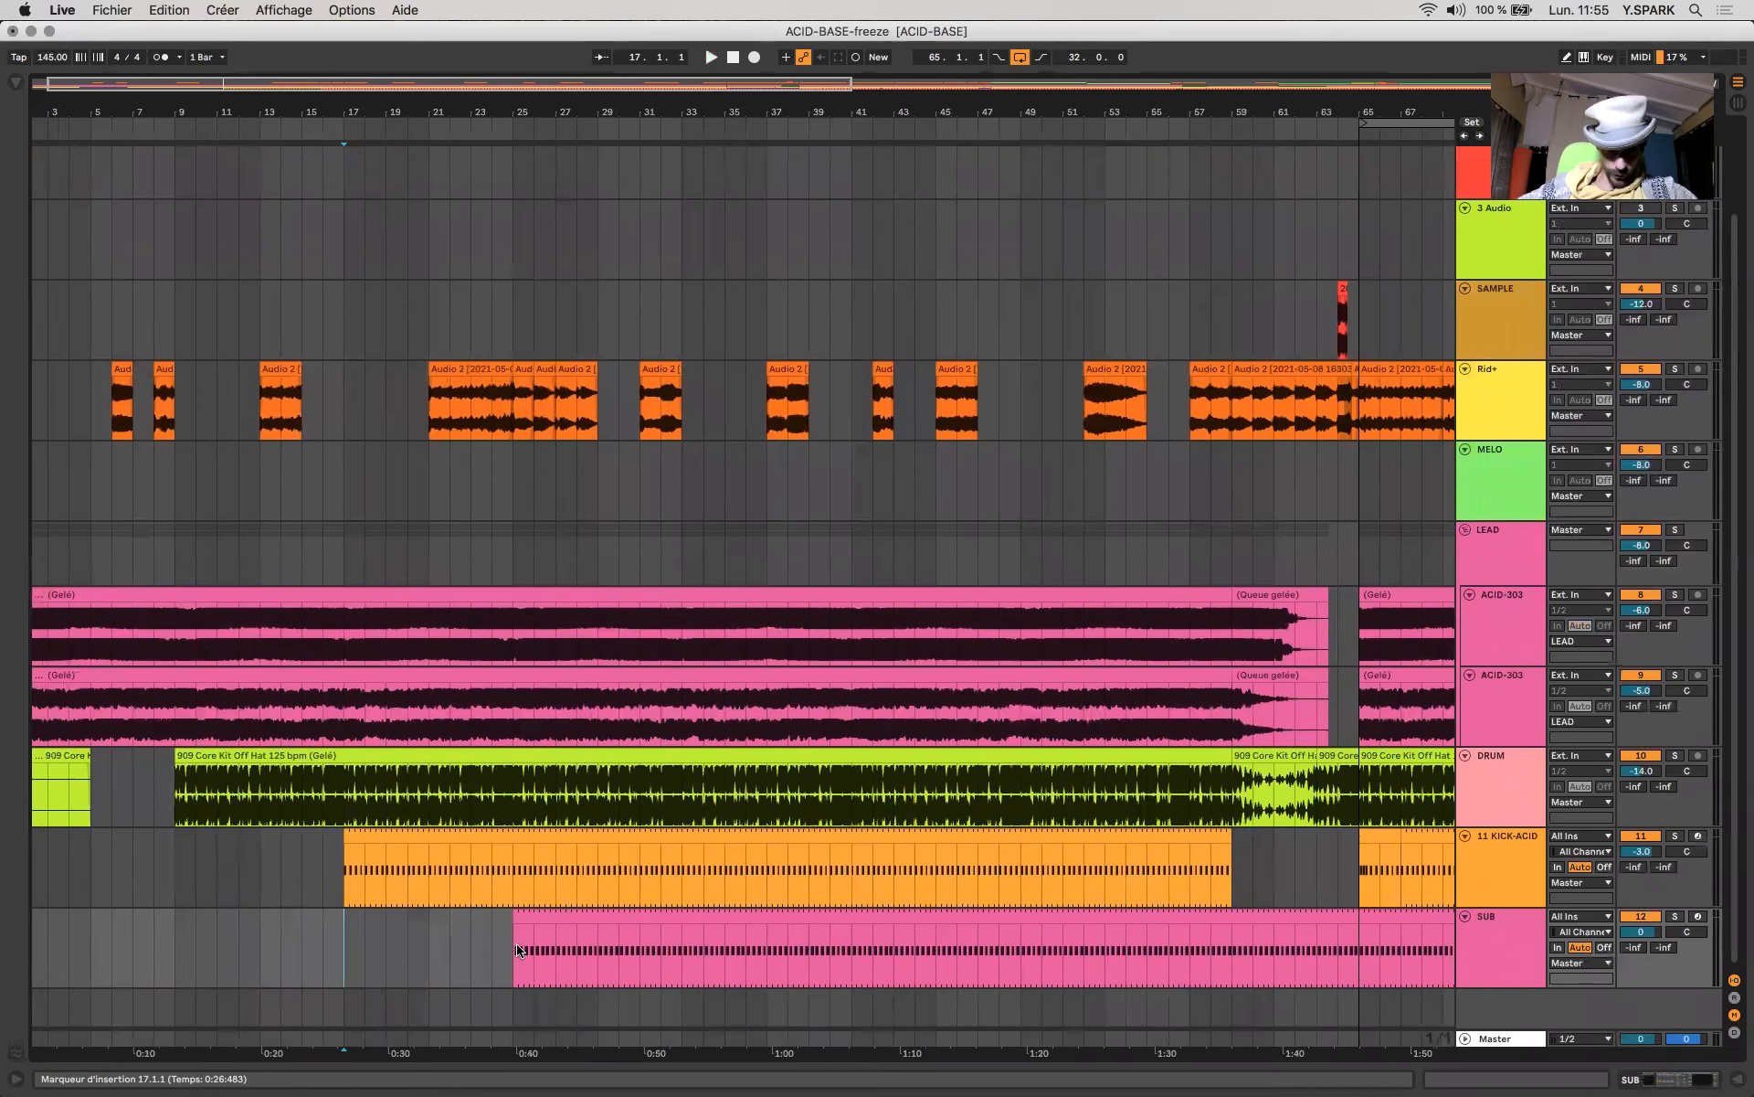
pyautogui.click(174, 874)
pyautogui.press('space')
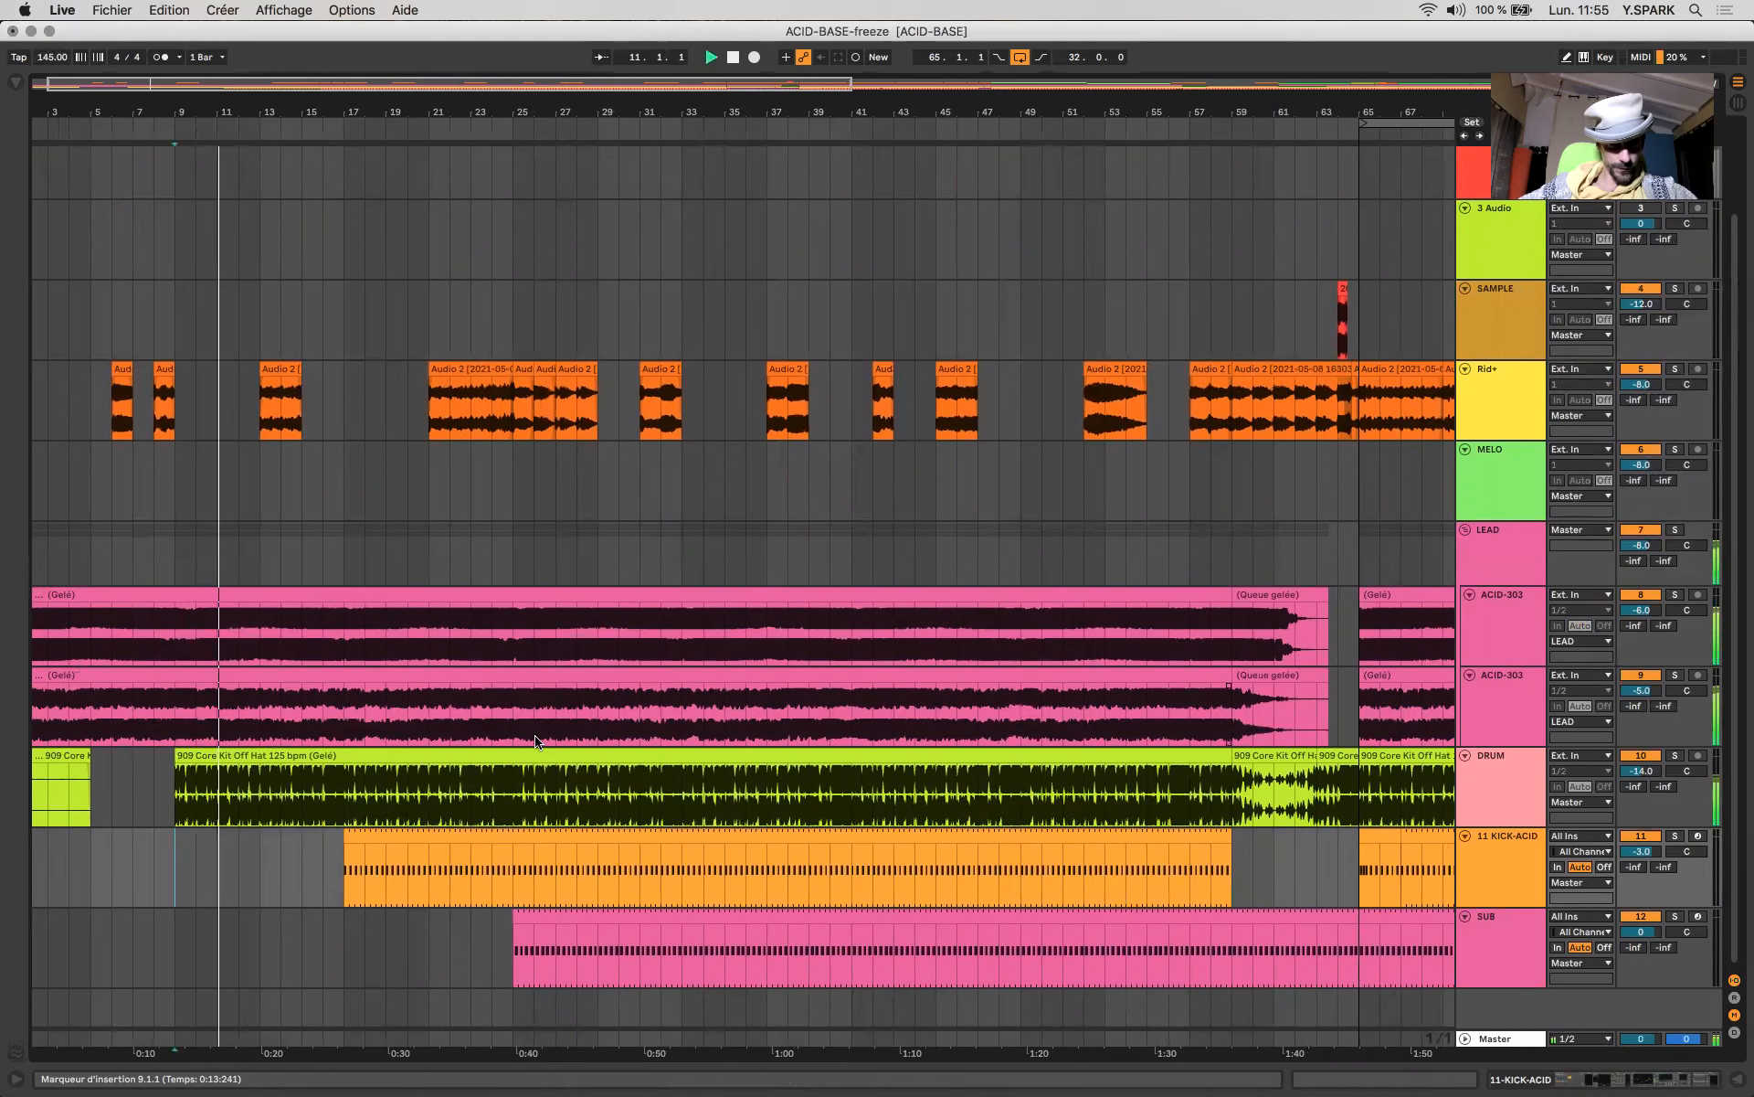
# Cut bar 25 out of both ACID-303 tracks, leaving a gap from bar 25 to 26.
pyautogui.moveTo(536, 738); pyautogui.dragTo(536, 620)
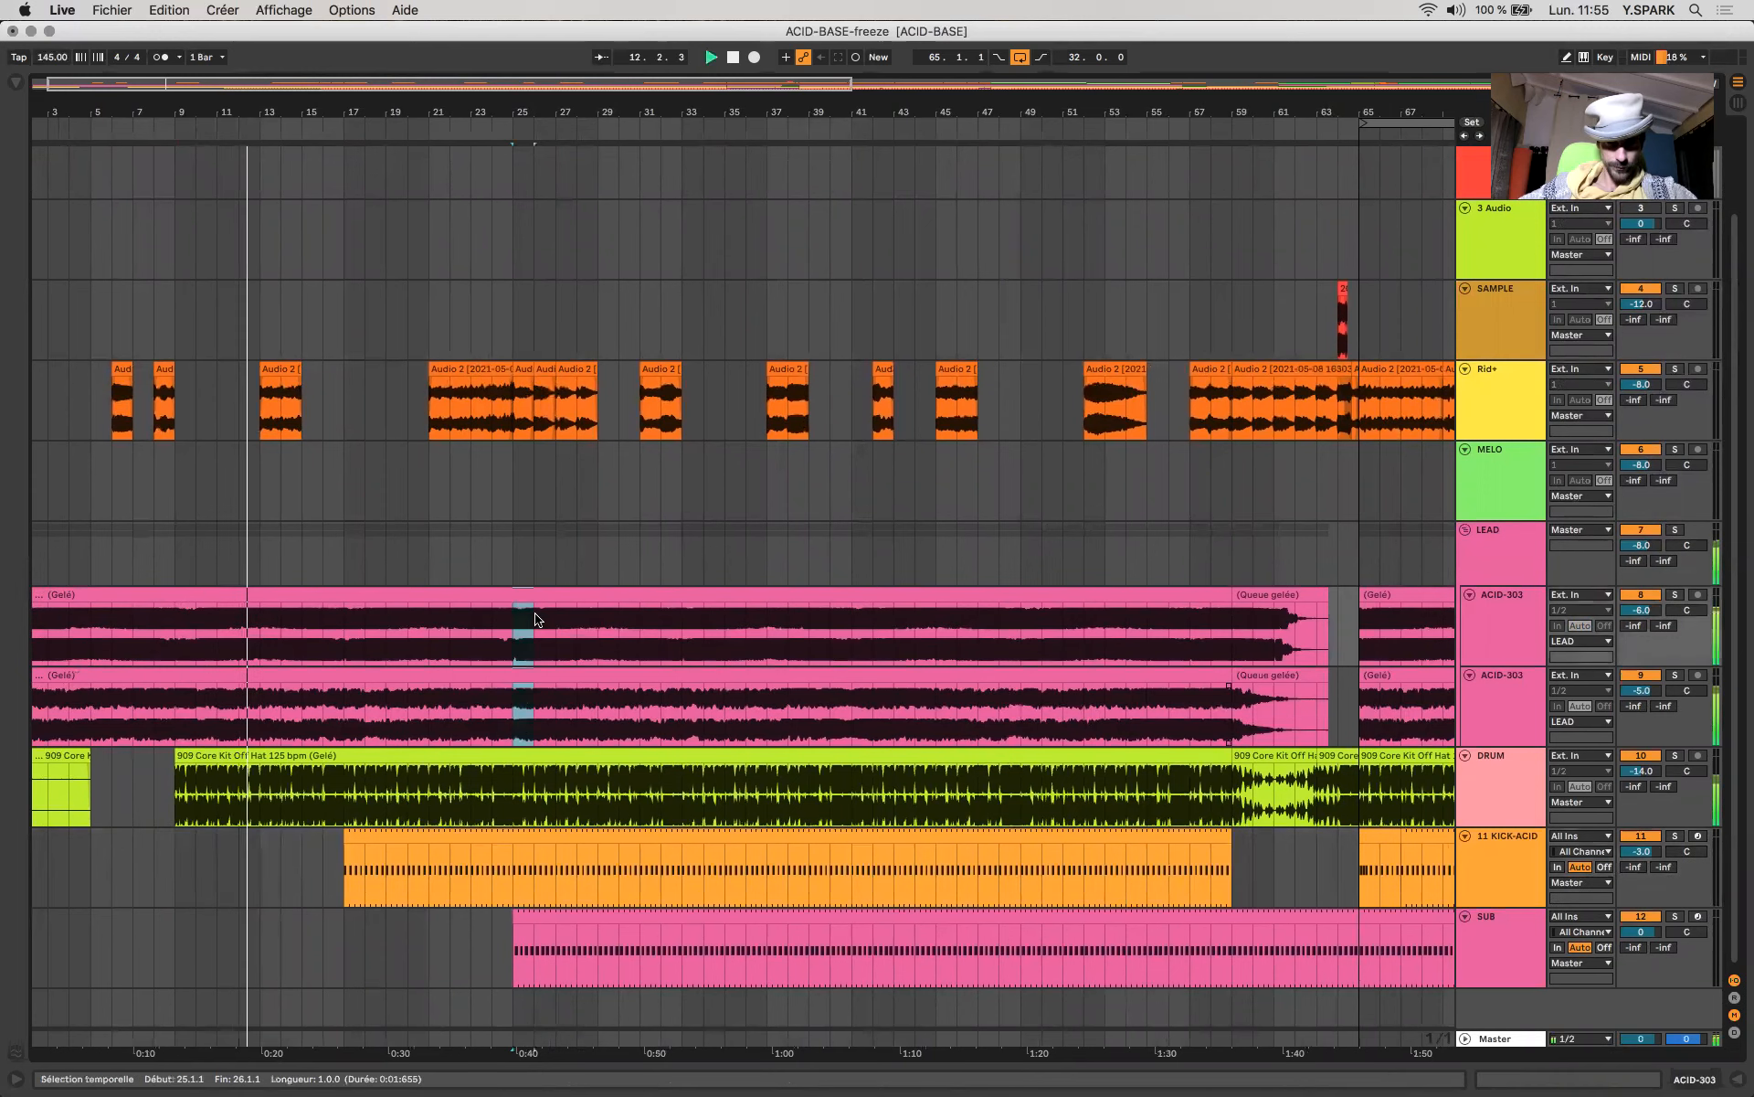
pyautogui.press('-')
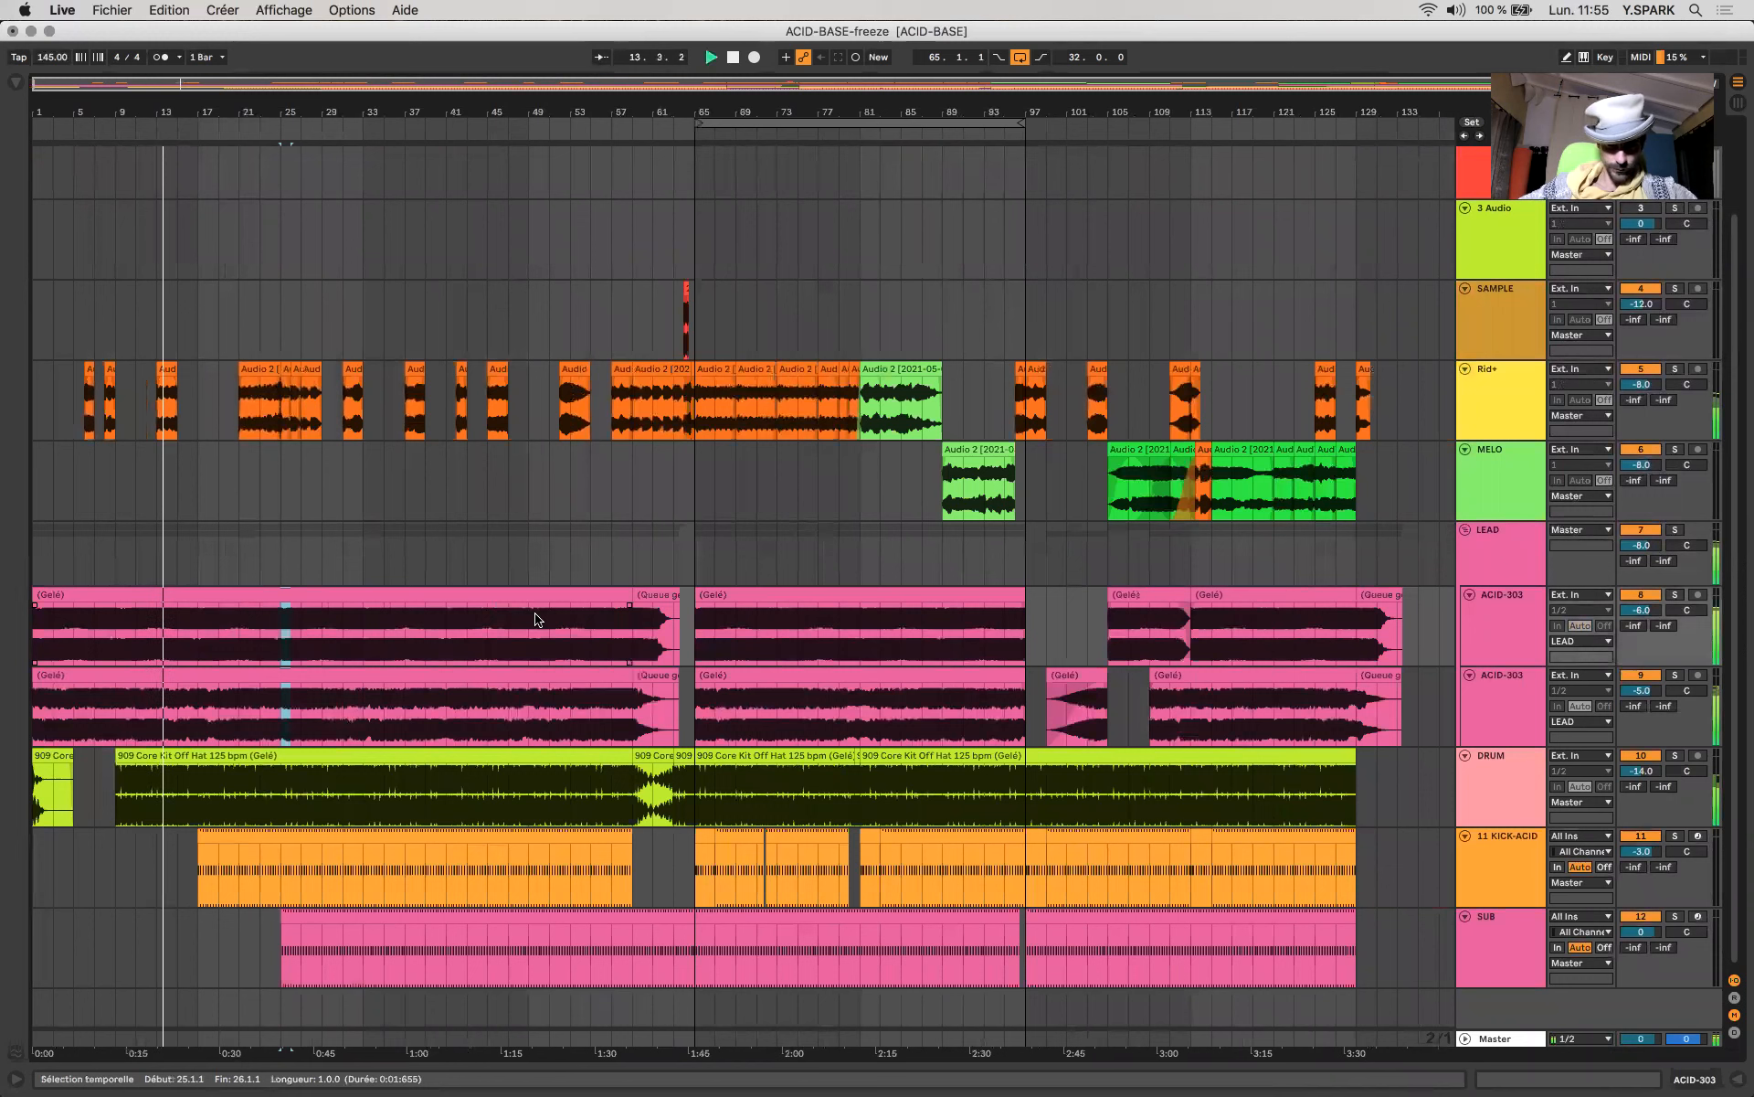
pyautogui.press('super+e')
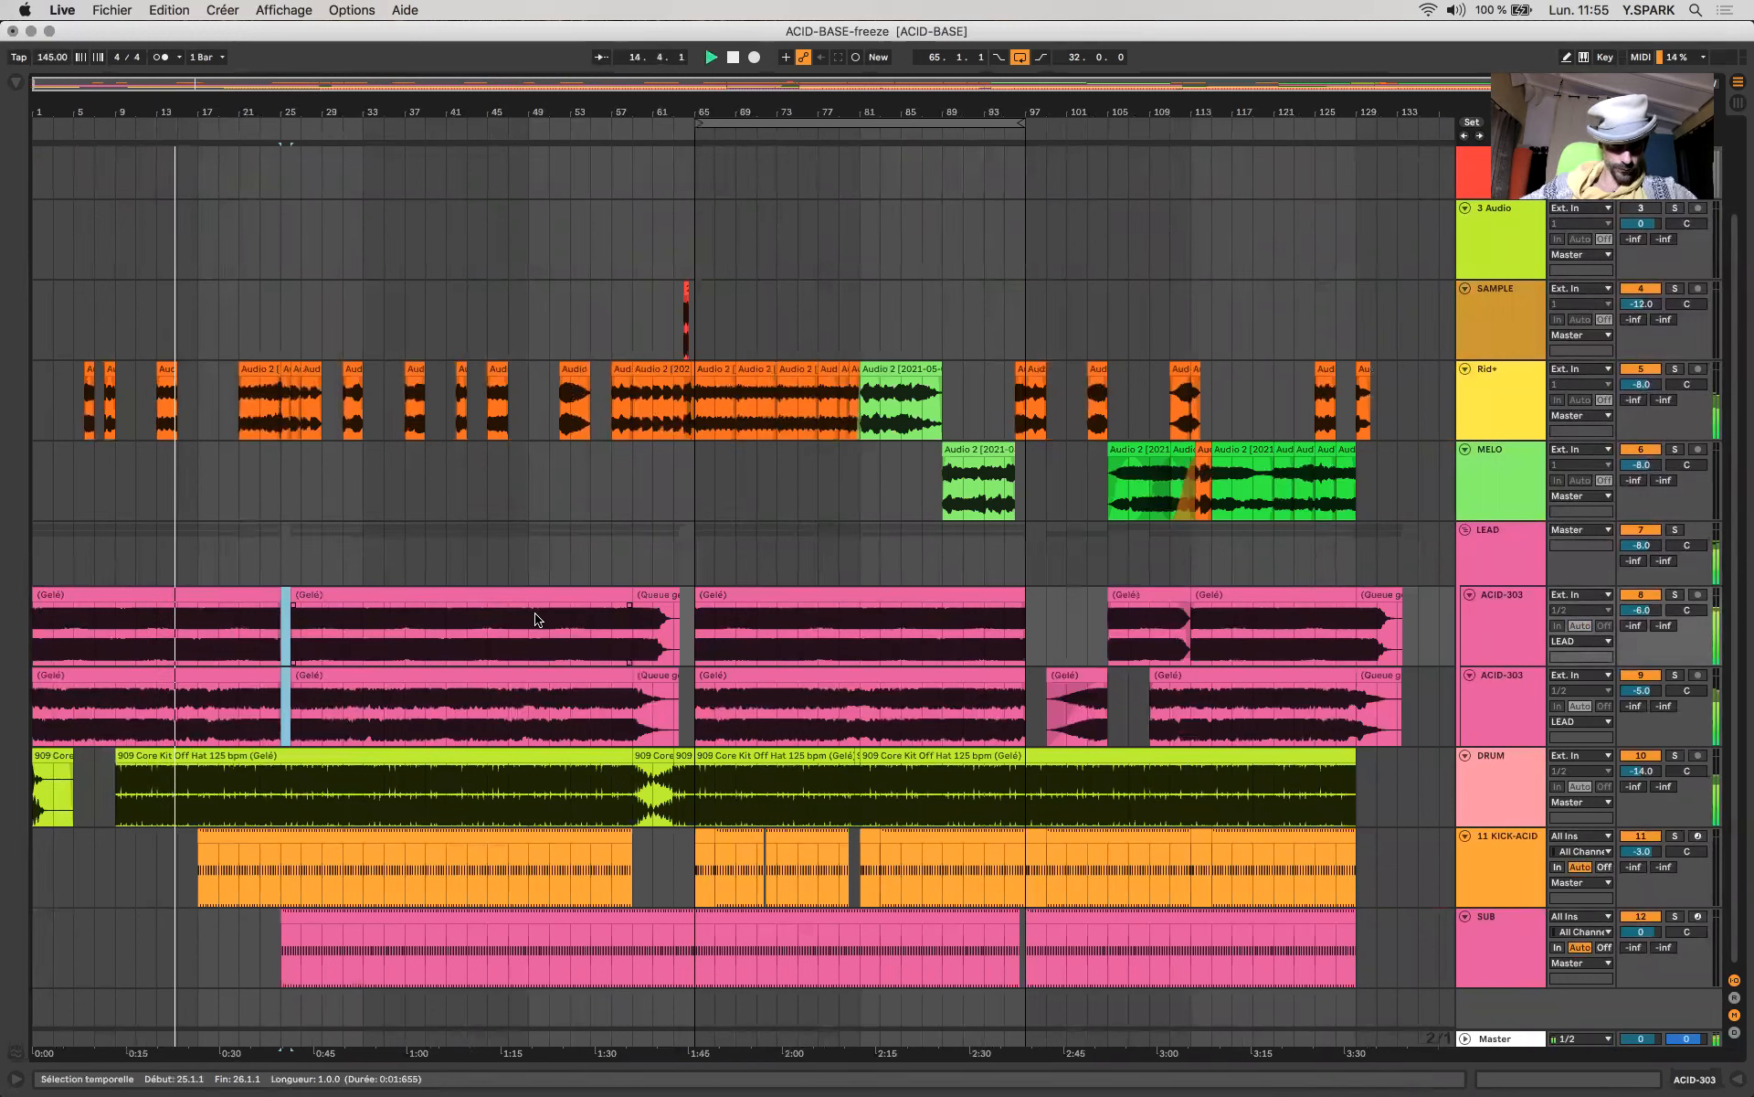
# Fade in the ACID-303 clip at bar 26 on track 8, and start the one on track 9 at bar 33 with a fade-in.
pyautogui.moveTo(294, 605); pyautogui.dragTo(322, 606)
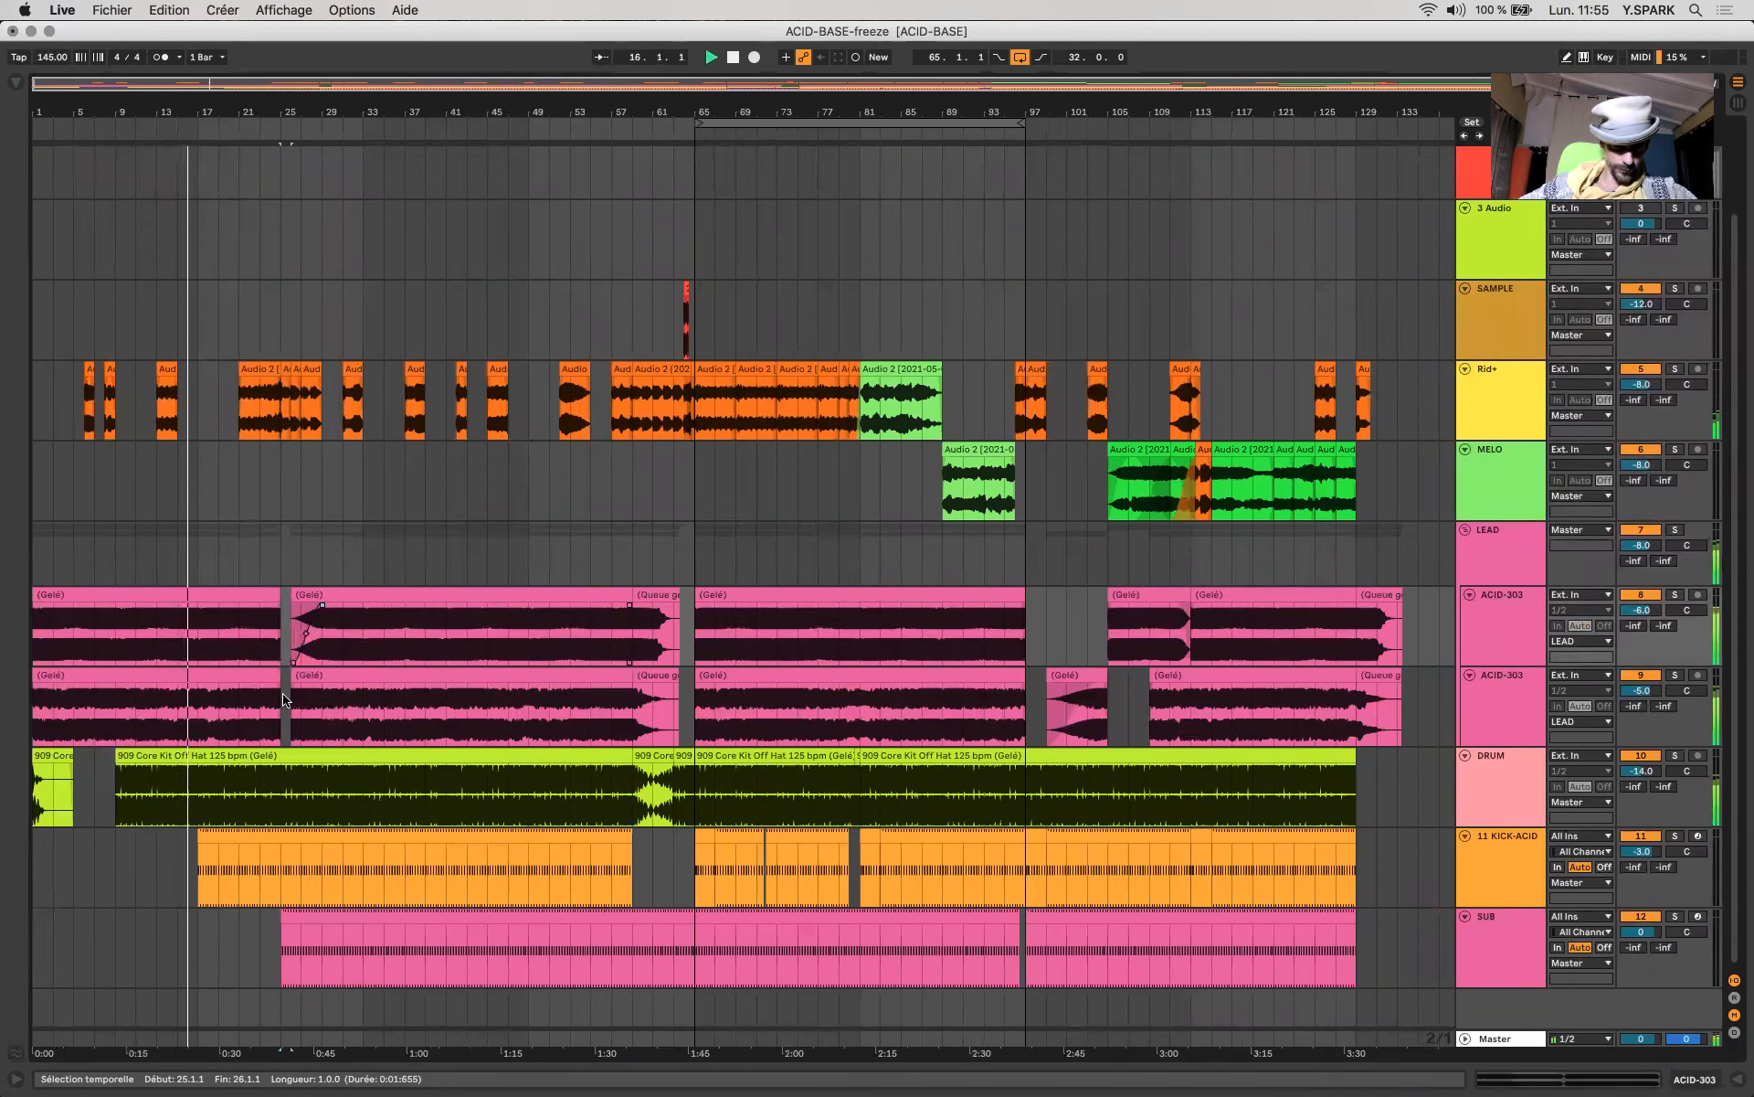
pyautogui.moveTo(293, 685); pyautogui.dragTo(365, 687)
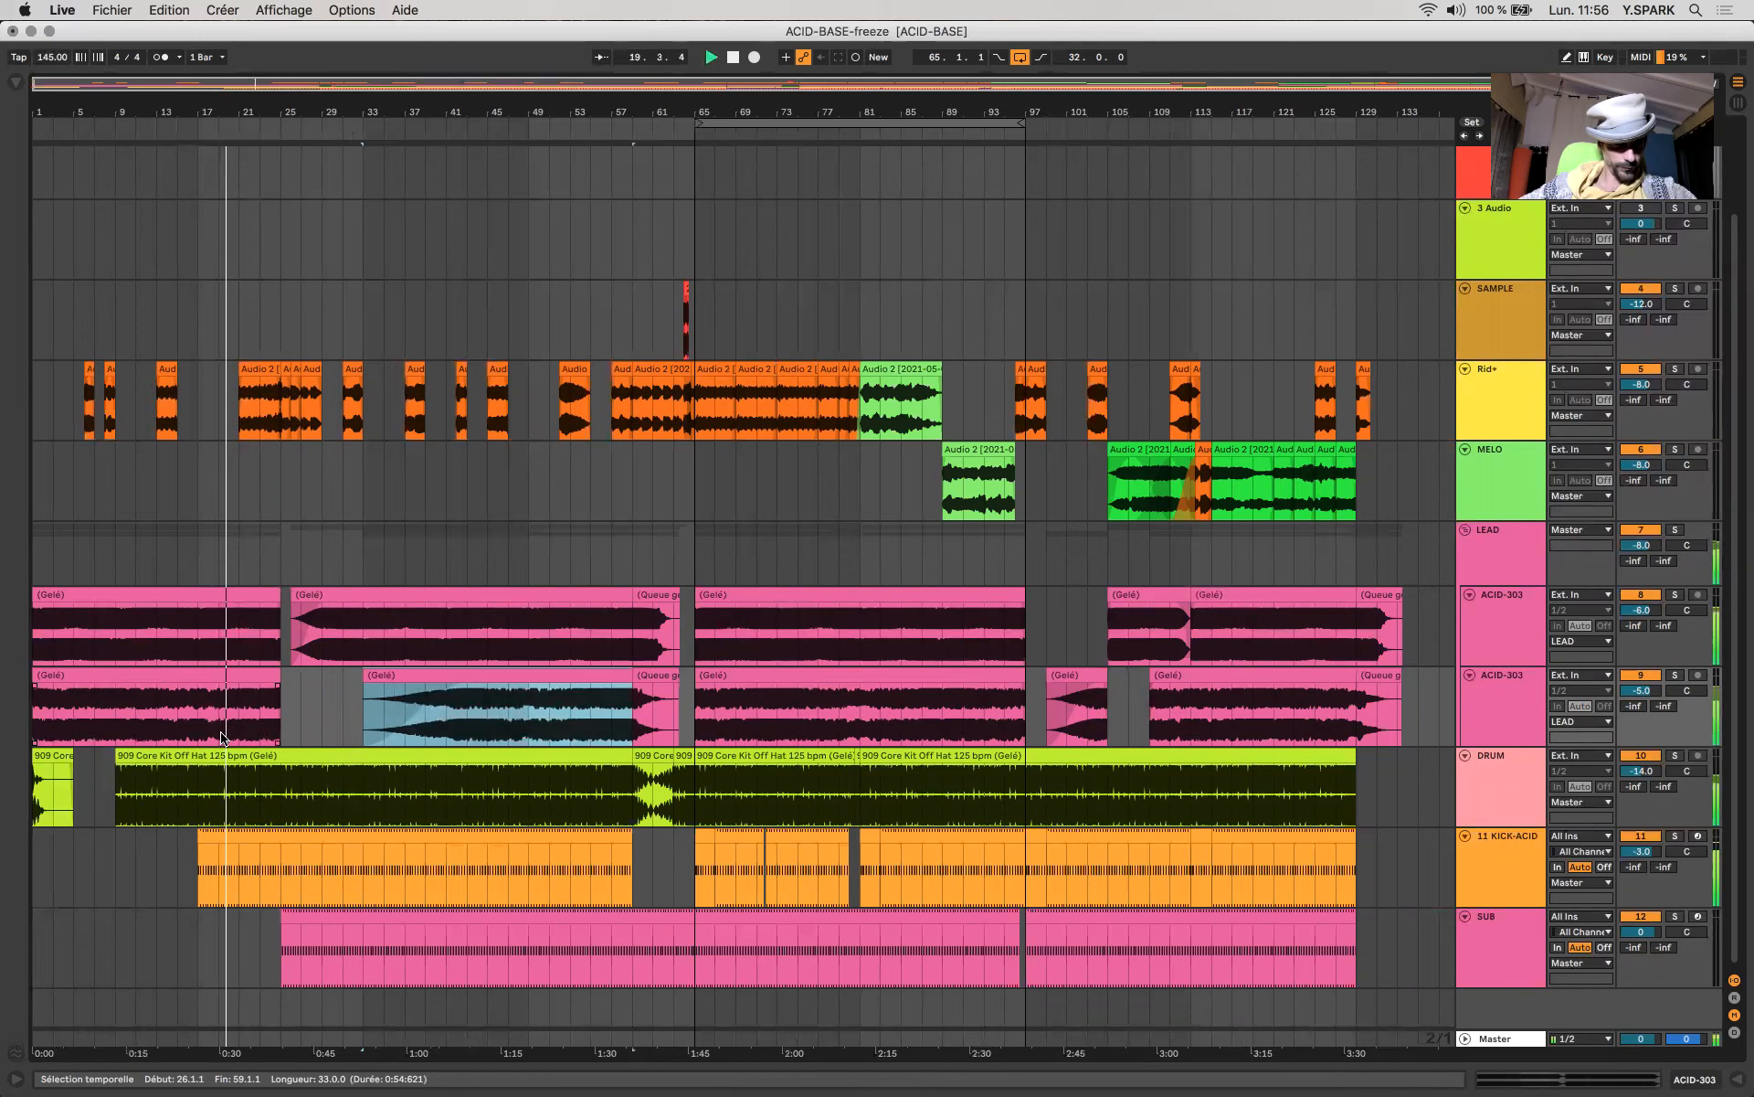
# Open a gap in the KICK-ACID track from 24.1.3 to bar 25 by removing the clip's end before the SUB entry.
pyautogui.scroll(5, 224, 736)
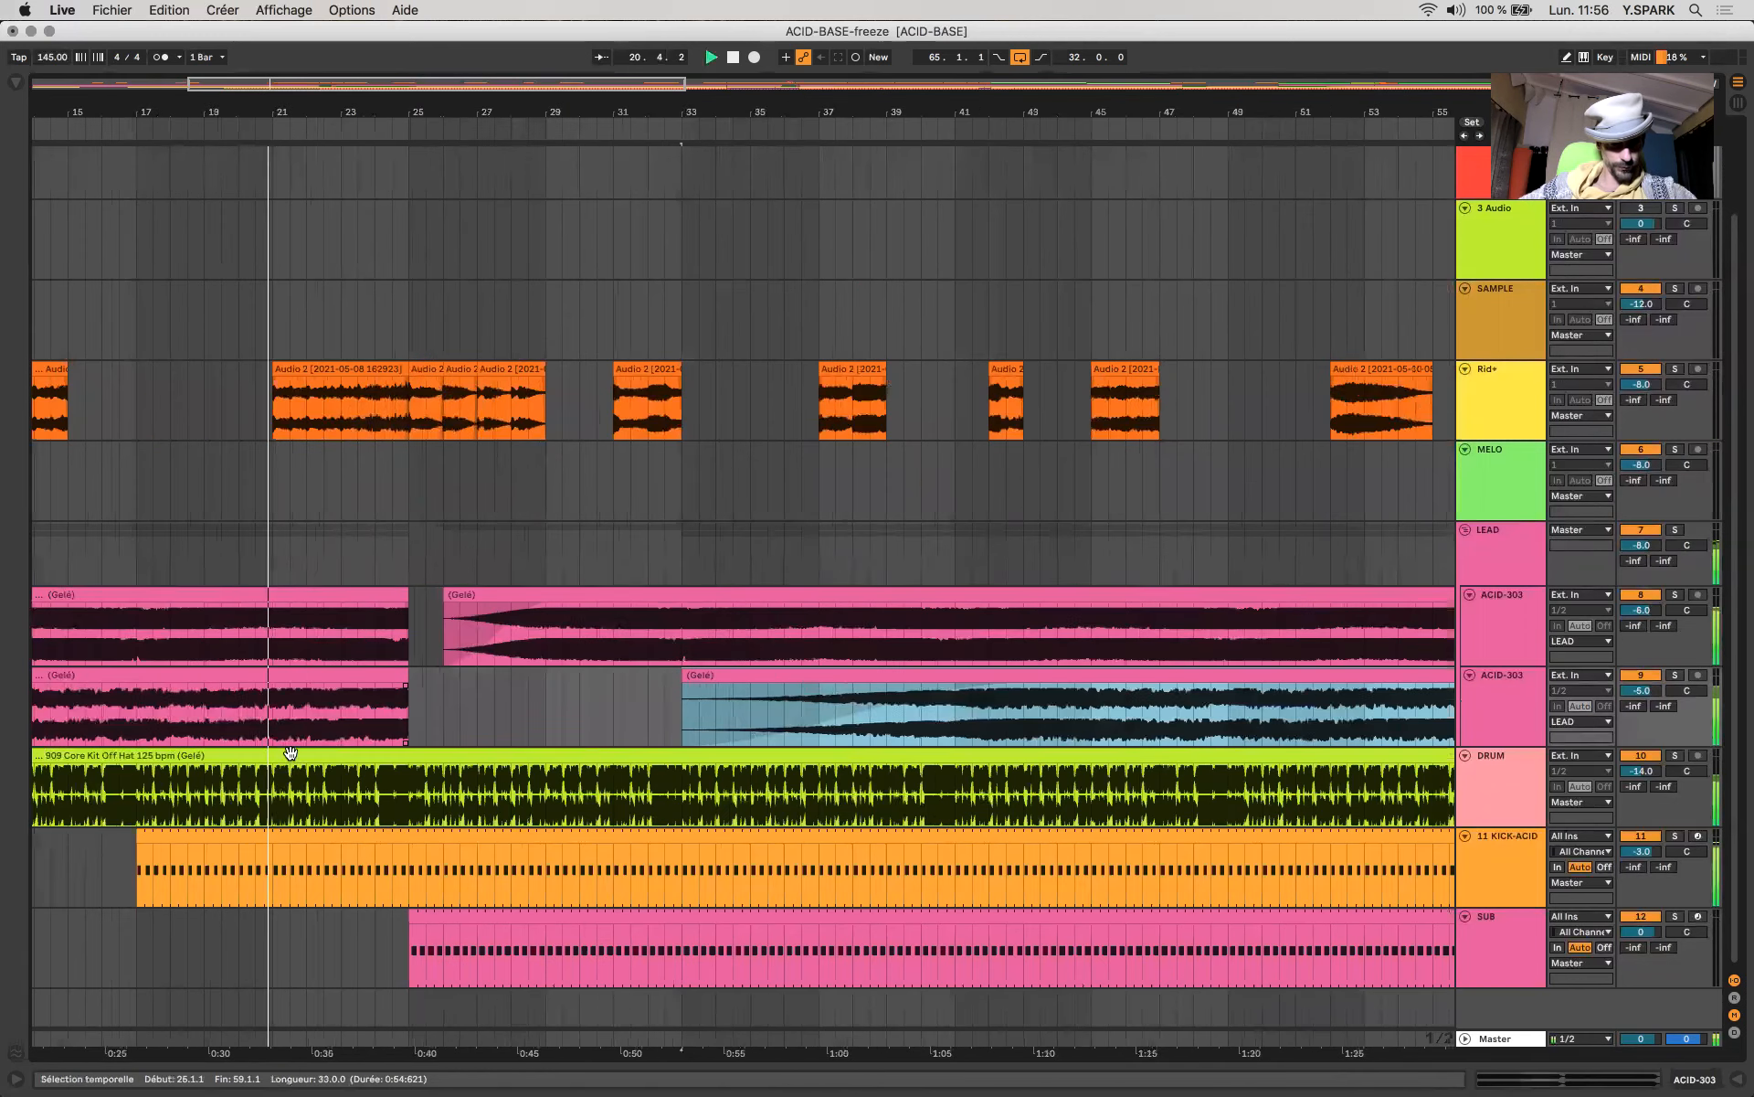
pyautogui.click(394, 864)
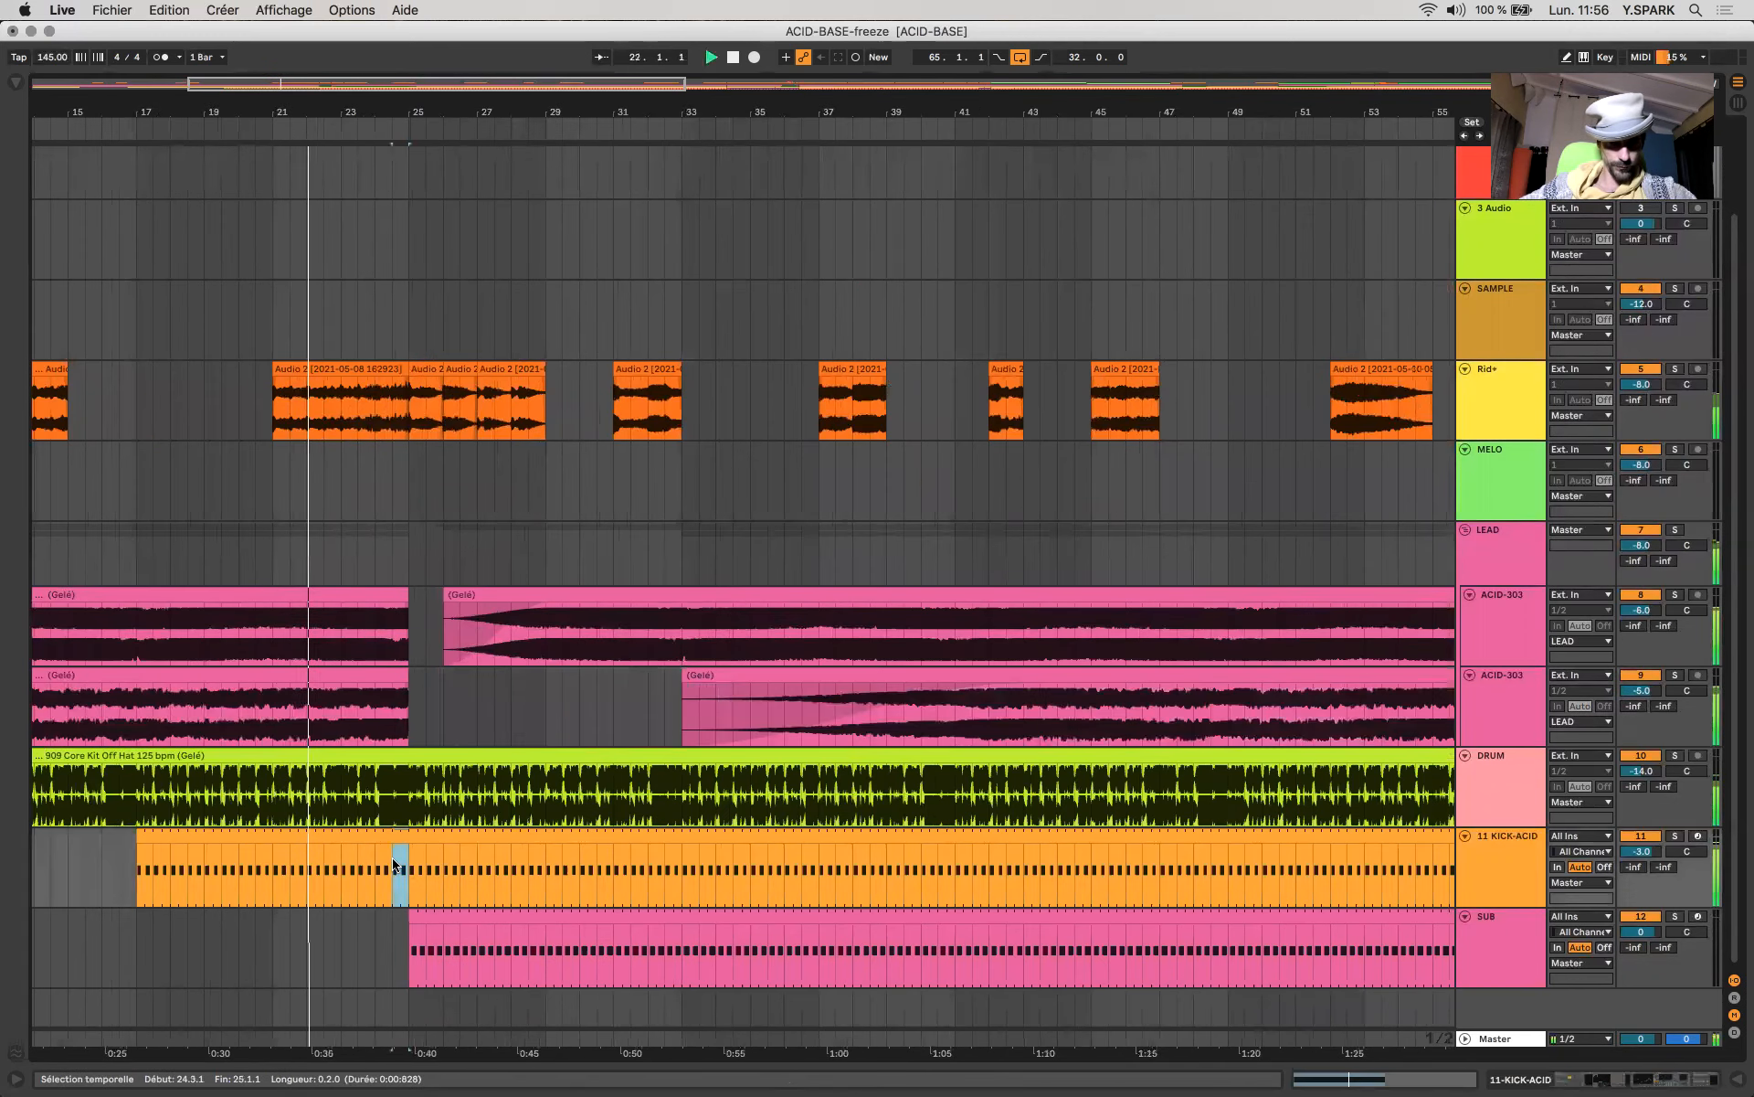
pyautogui.scroll(5, 393, 863)
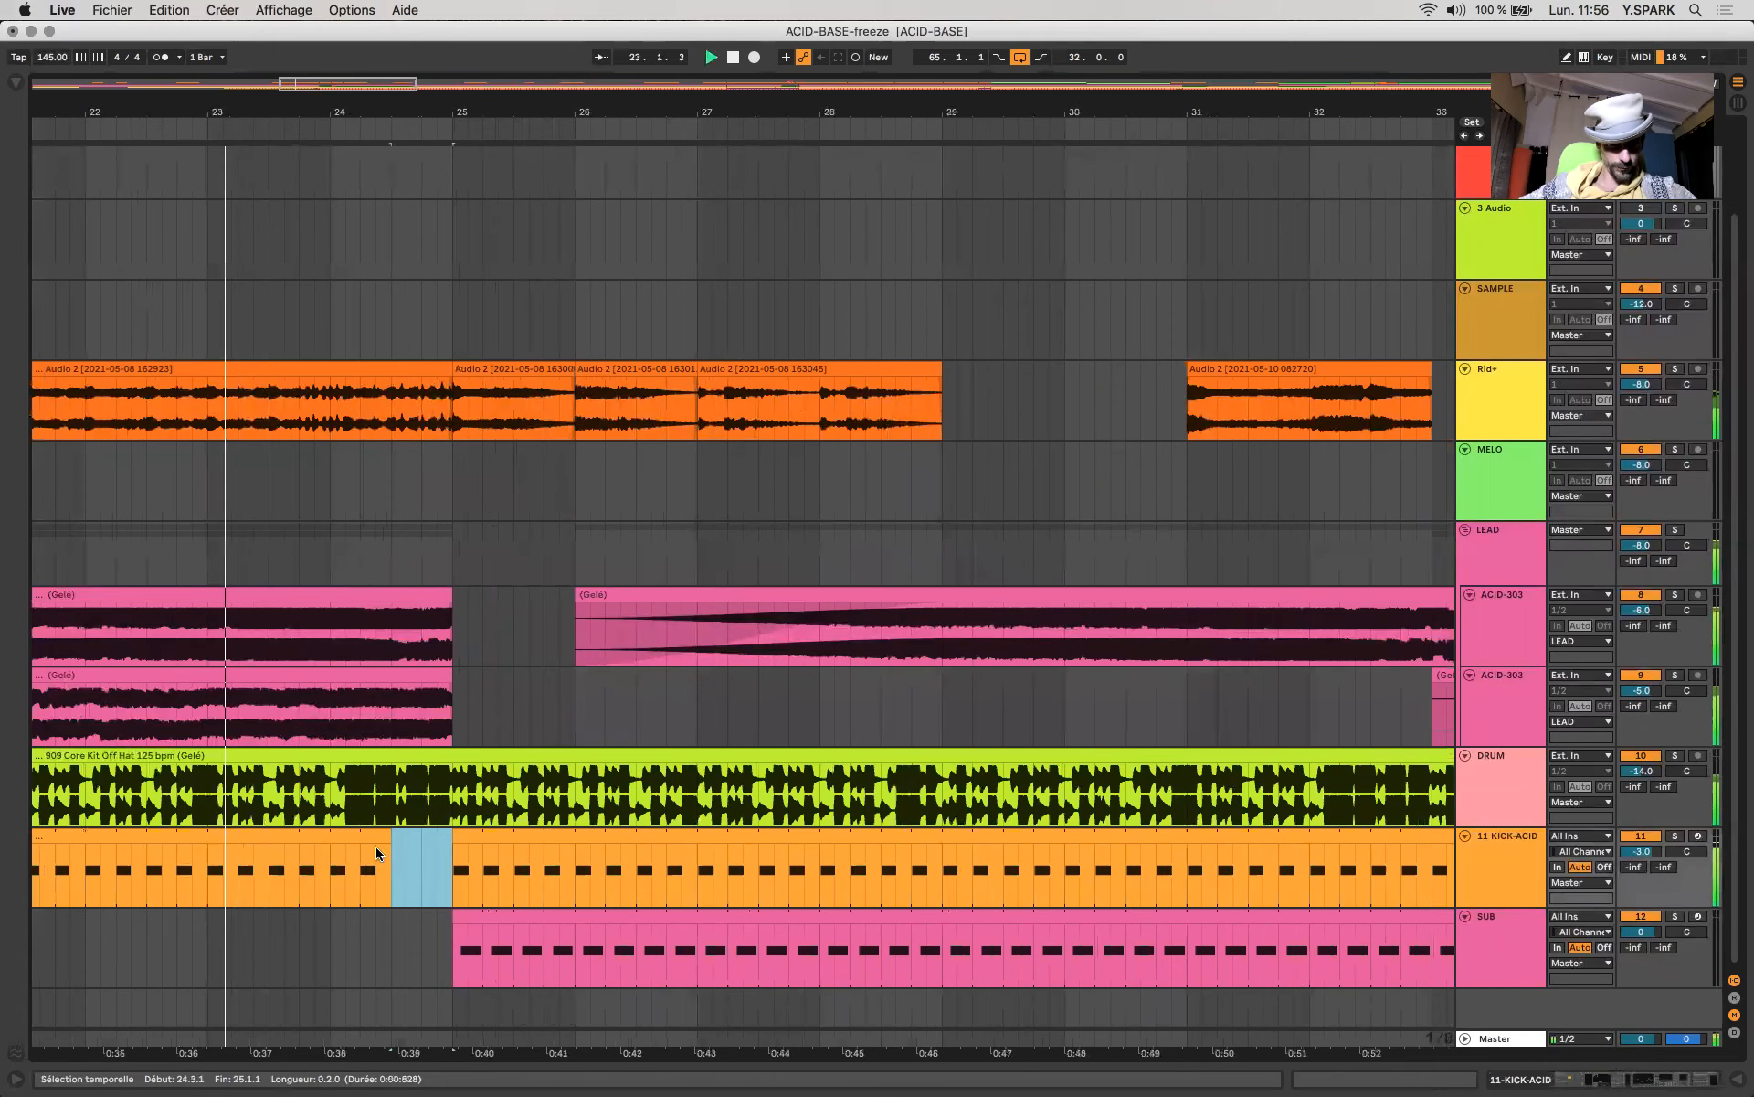
pyautogui.moveTo(390, 838); pyautogui.dragTo(350, 839)
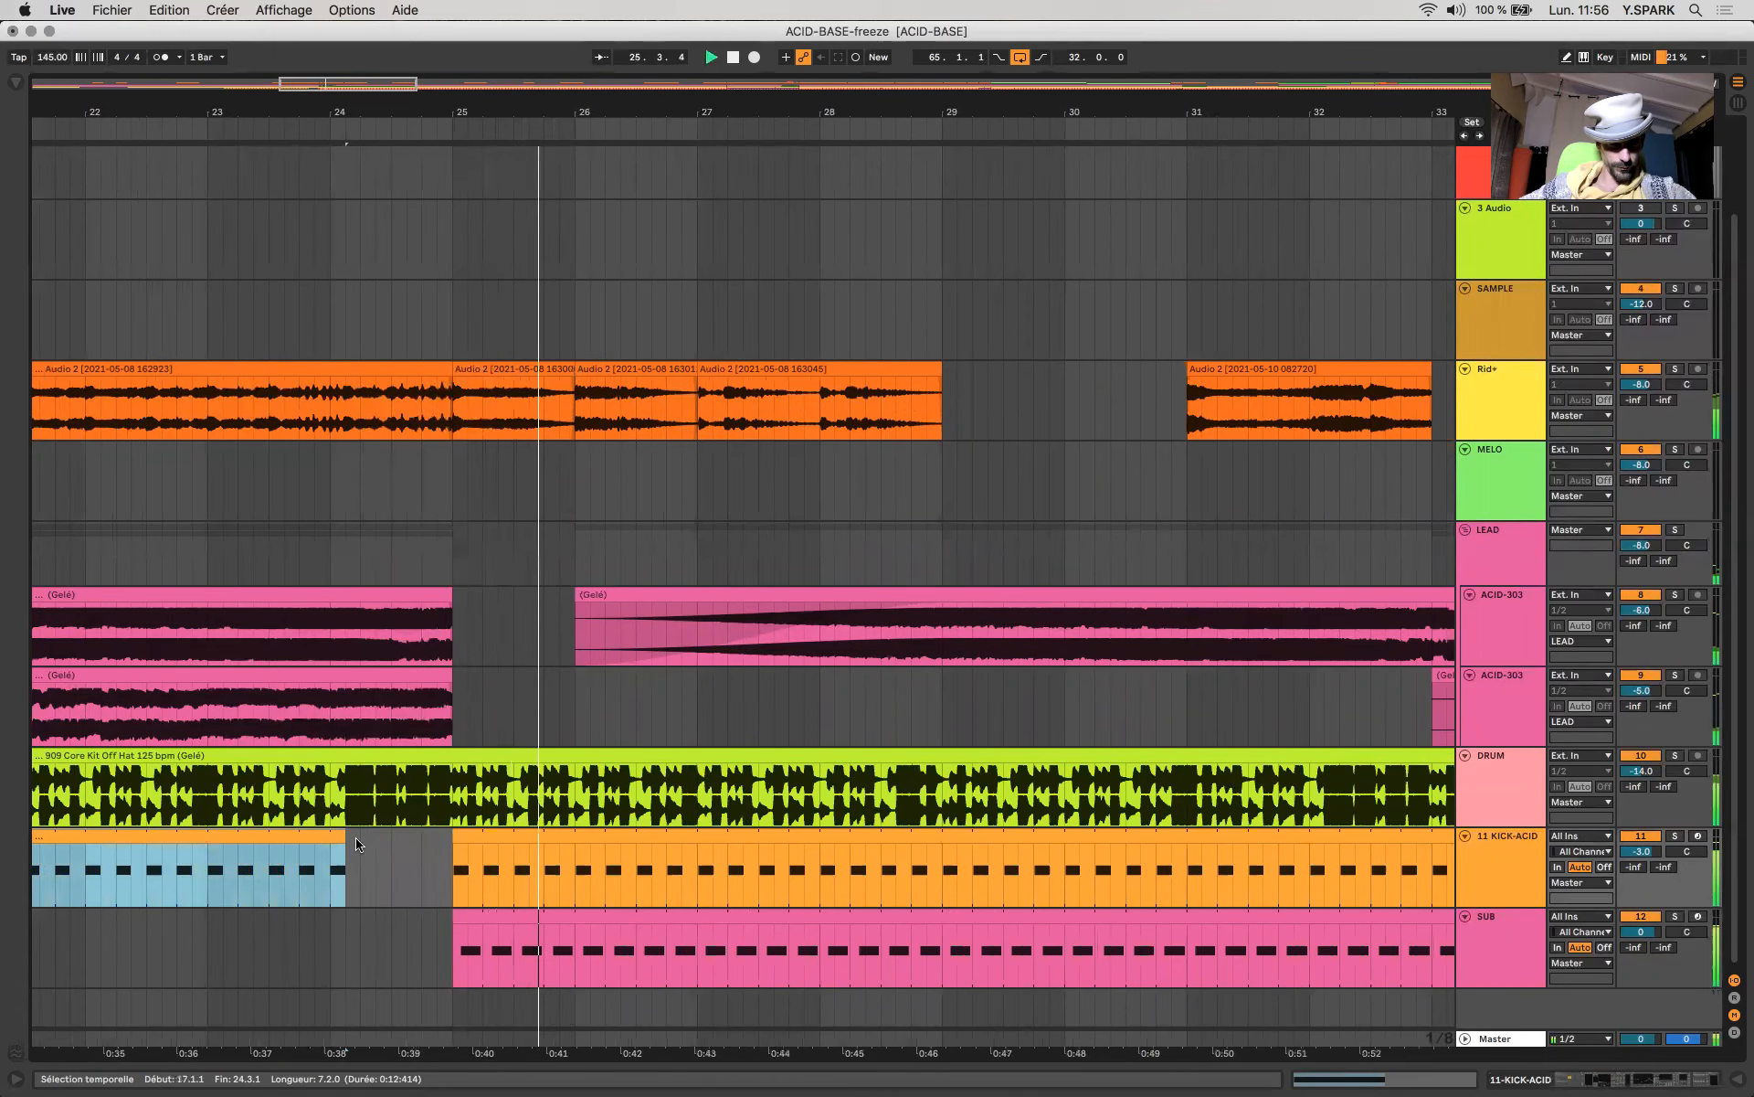
# Trim the start of the faded-in ACID-303 clip on track 8 to bar 28.
pyautogui.scroll(-10, 357, 842)
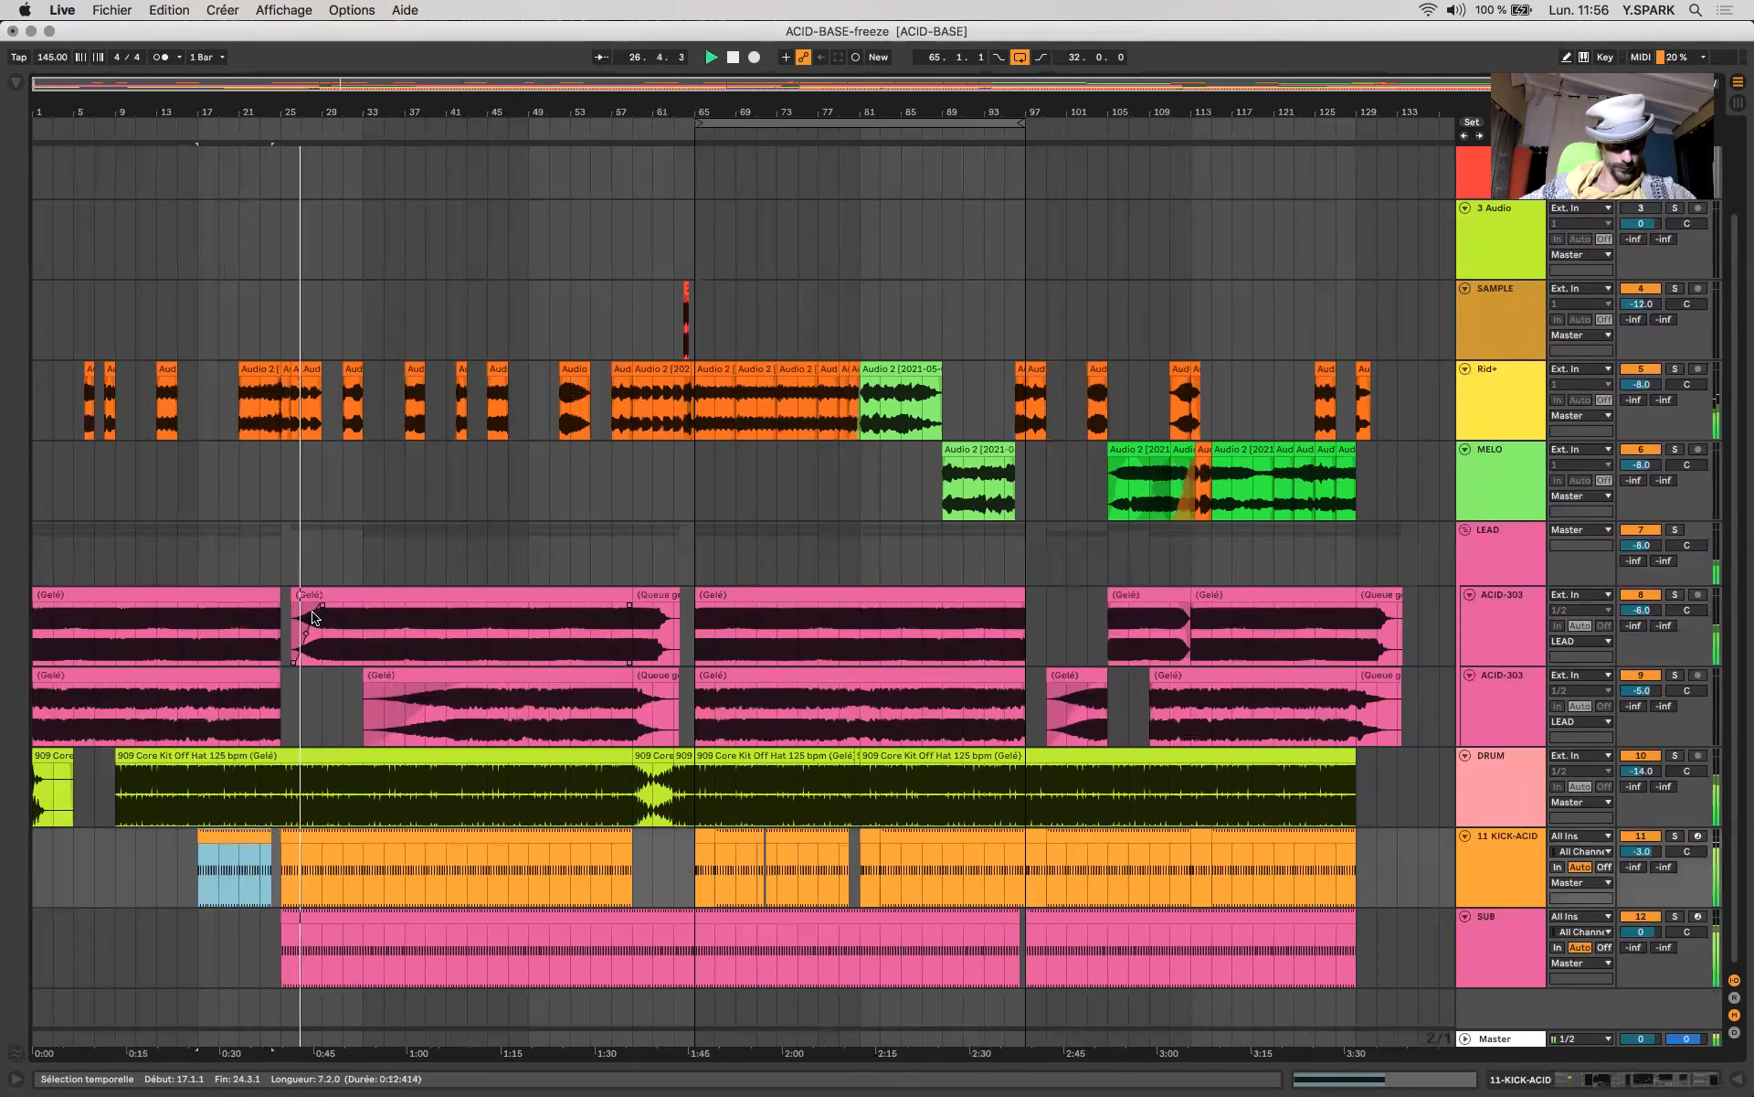
pyautogui.moveTo(294, 599); pyautogui.dragTo(313, 597)
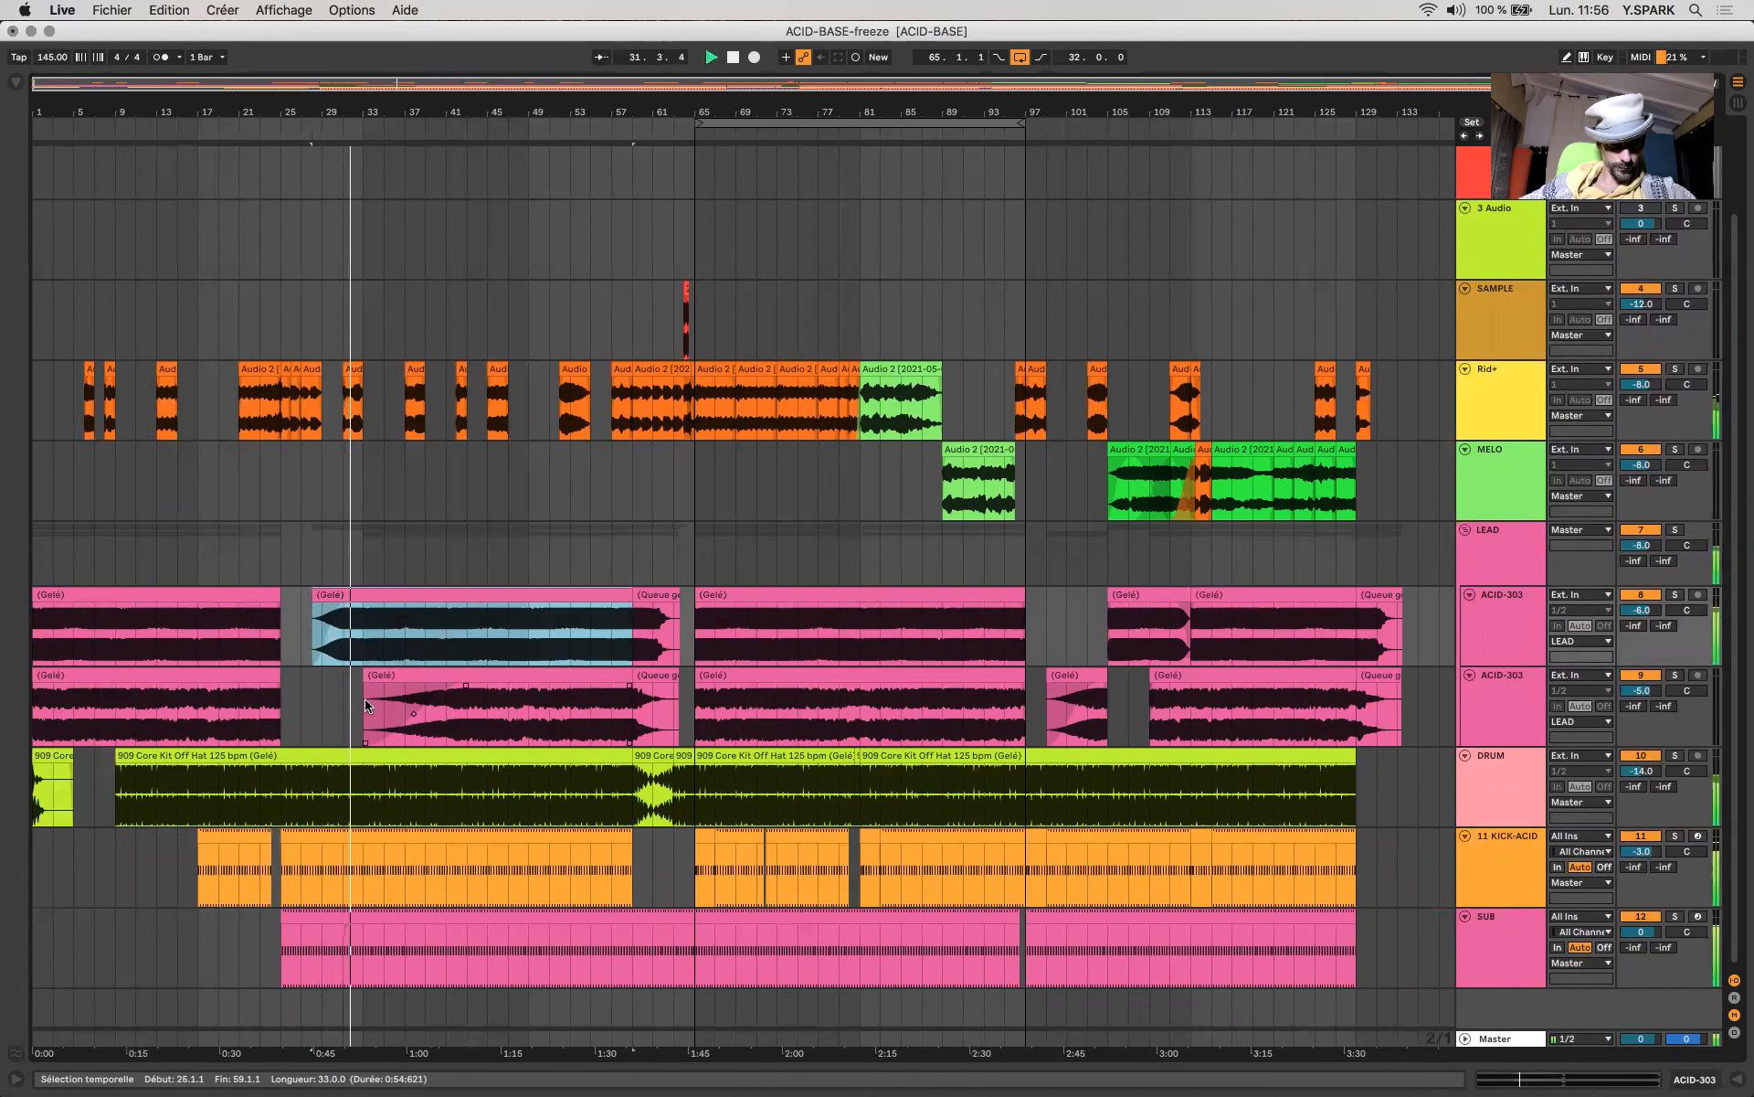
# Cut bar 48 out of the DRUM, KICK-ACID and SUB tracks, leaving a gap up to bar 49.
pyautogui.click(517, 731)
pyautogui.moveTo(540, 809); pyautogui.dragTo(509, 981)
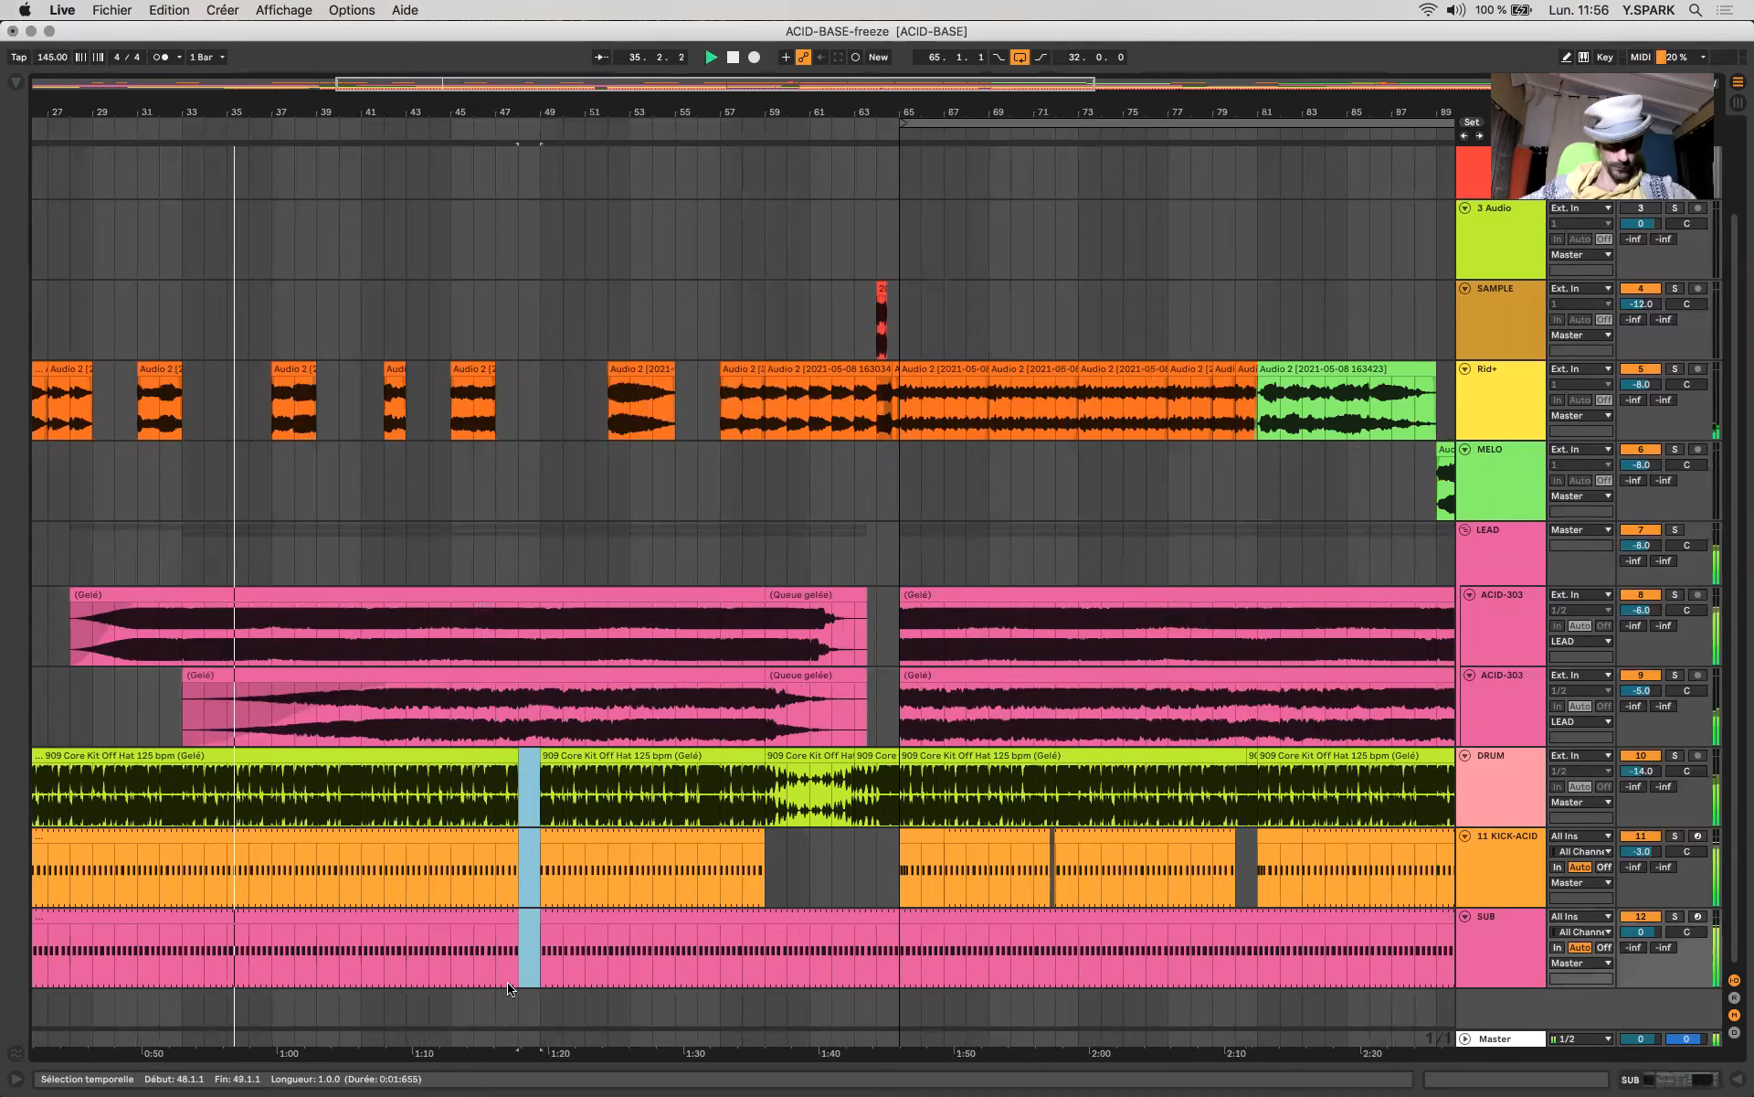
pyautogui.press('-')
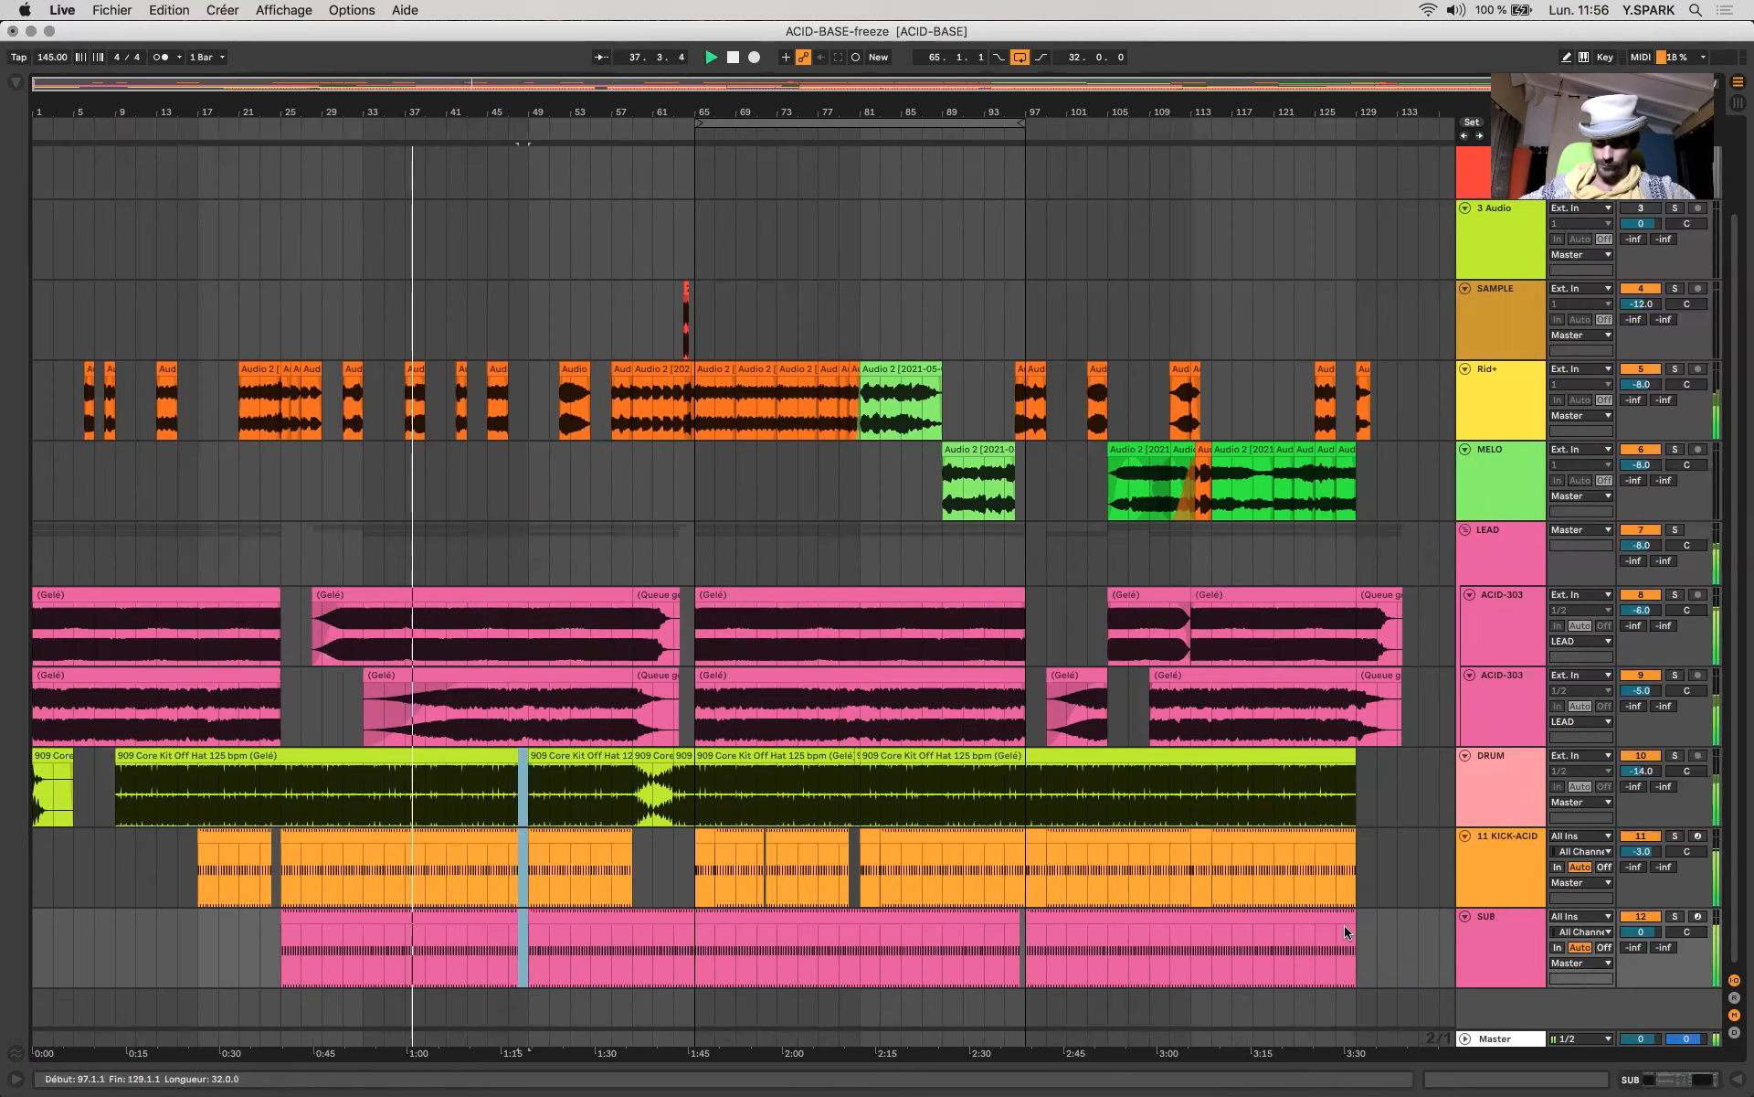
# Shorten the last SUB clip so that it ends at bar 125.
pyautogui.moveTo(1342, 916); pyautogui.dragTo(1305, 938)
pyautogui.scroll(-1, 1305, 938)
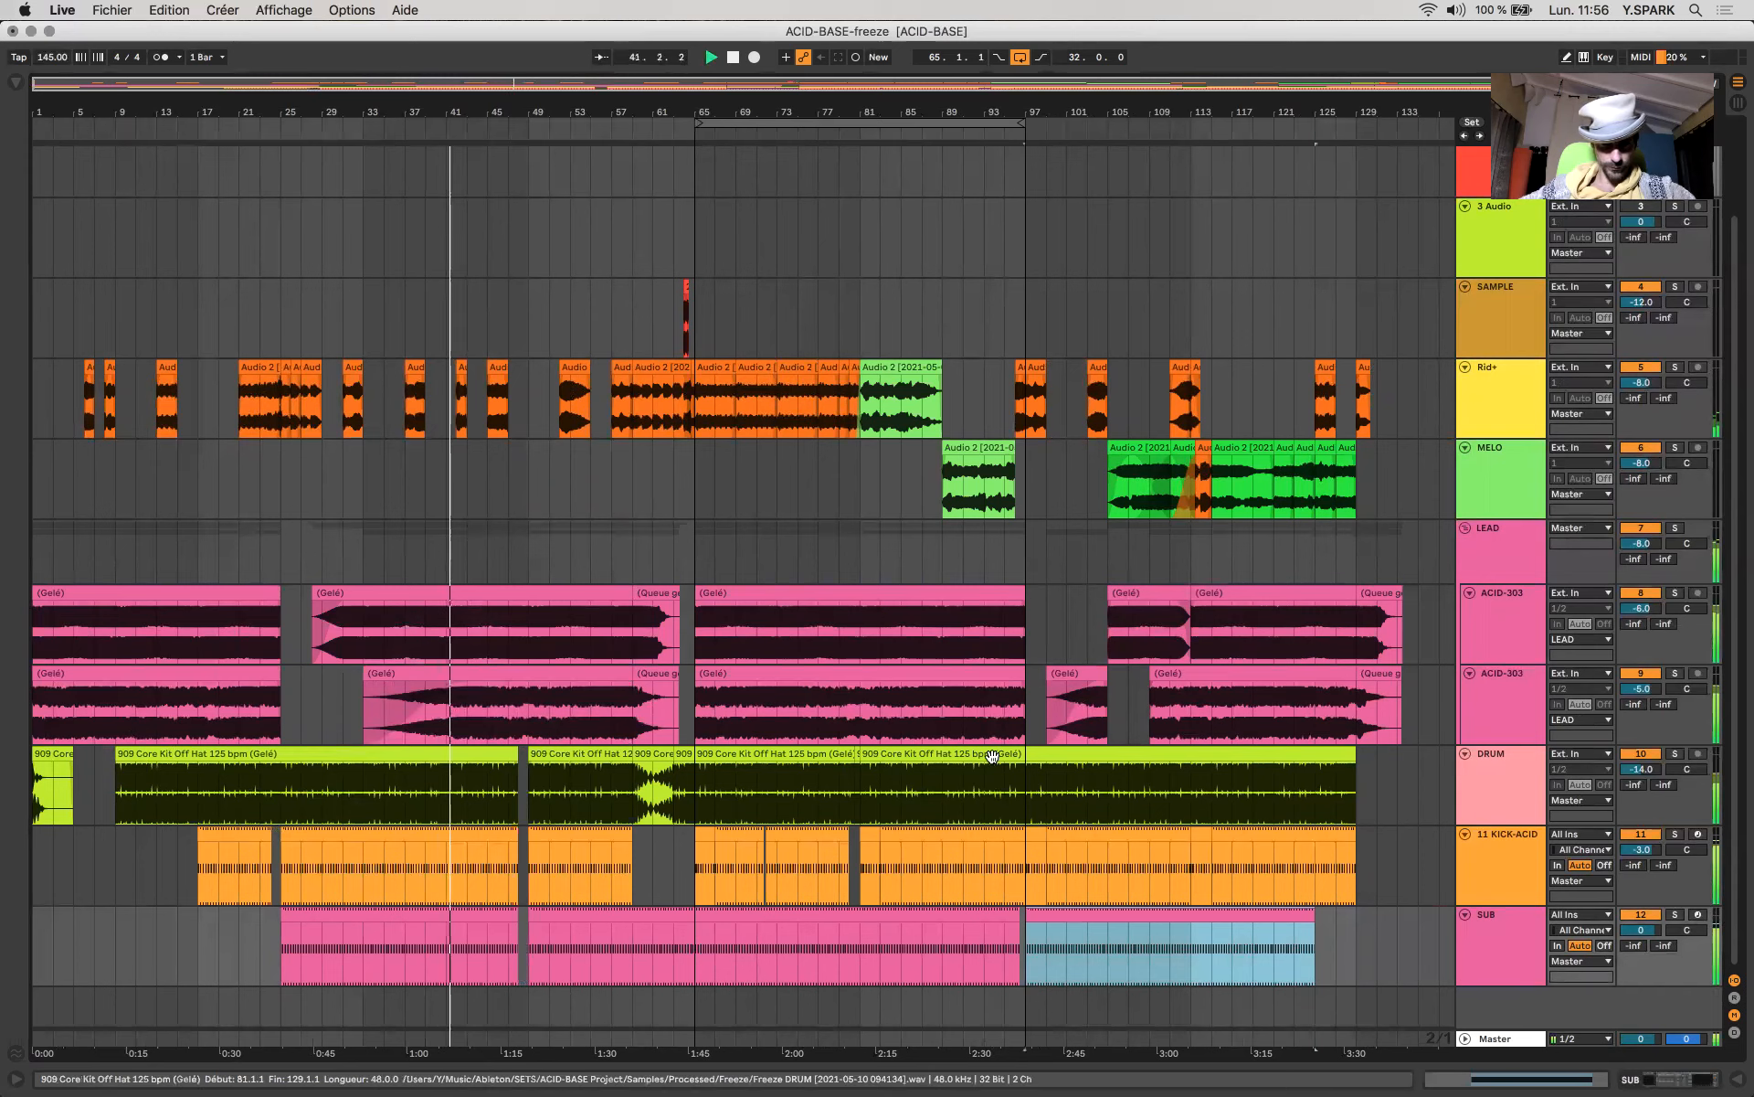
# Examine the clips from bar 79 to the end of the arrangement, and listen to the break at bar 48.
pyautogui.scroll(3, 1029, 801)
pyautogui.scroll(3, 1028, 801)
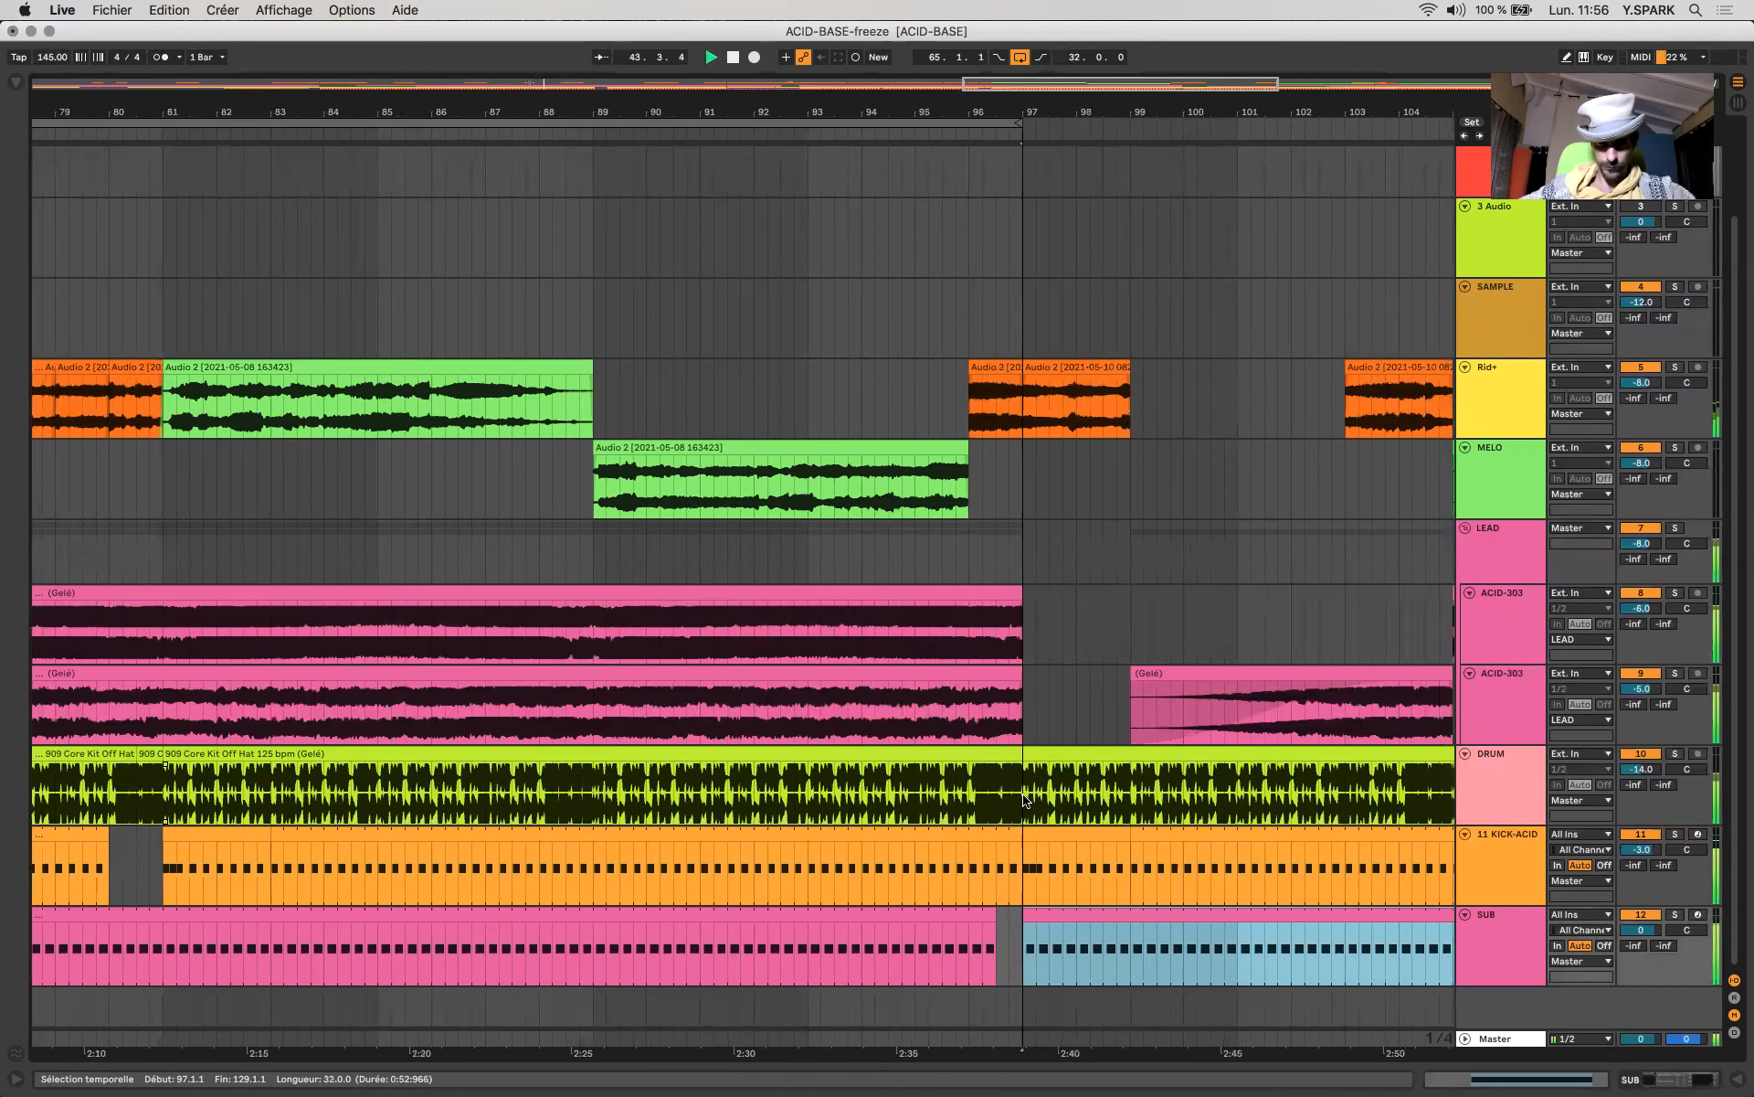
pyautogui.hscroll(10, 1025, 800)
pyautogui.hscroll(1, 843, 814)
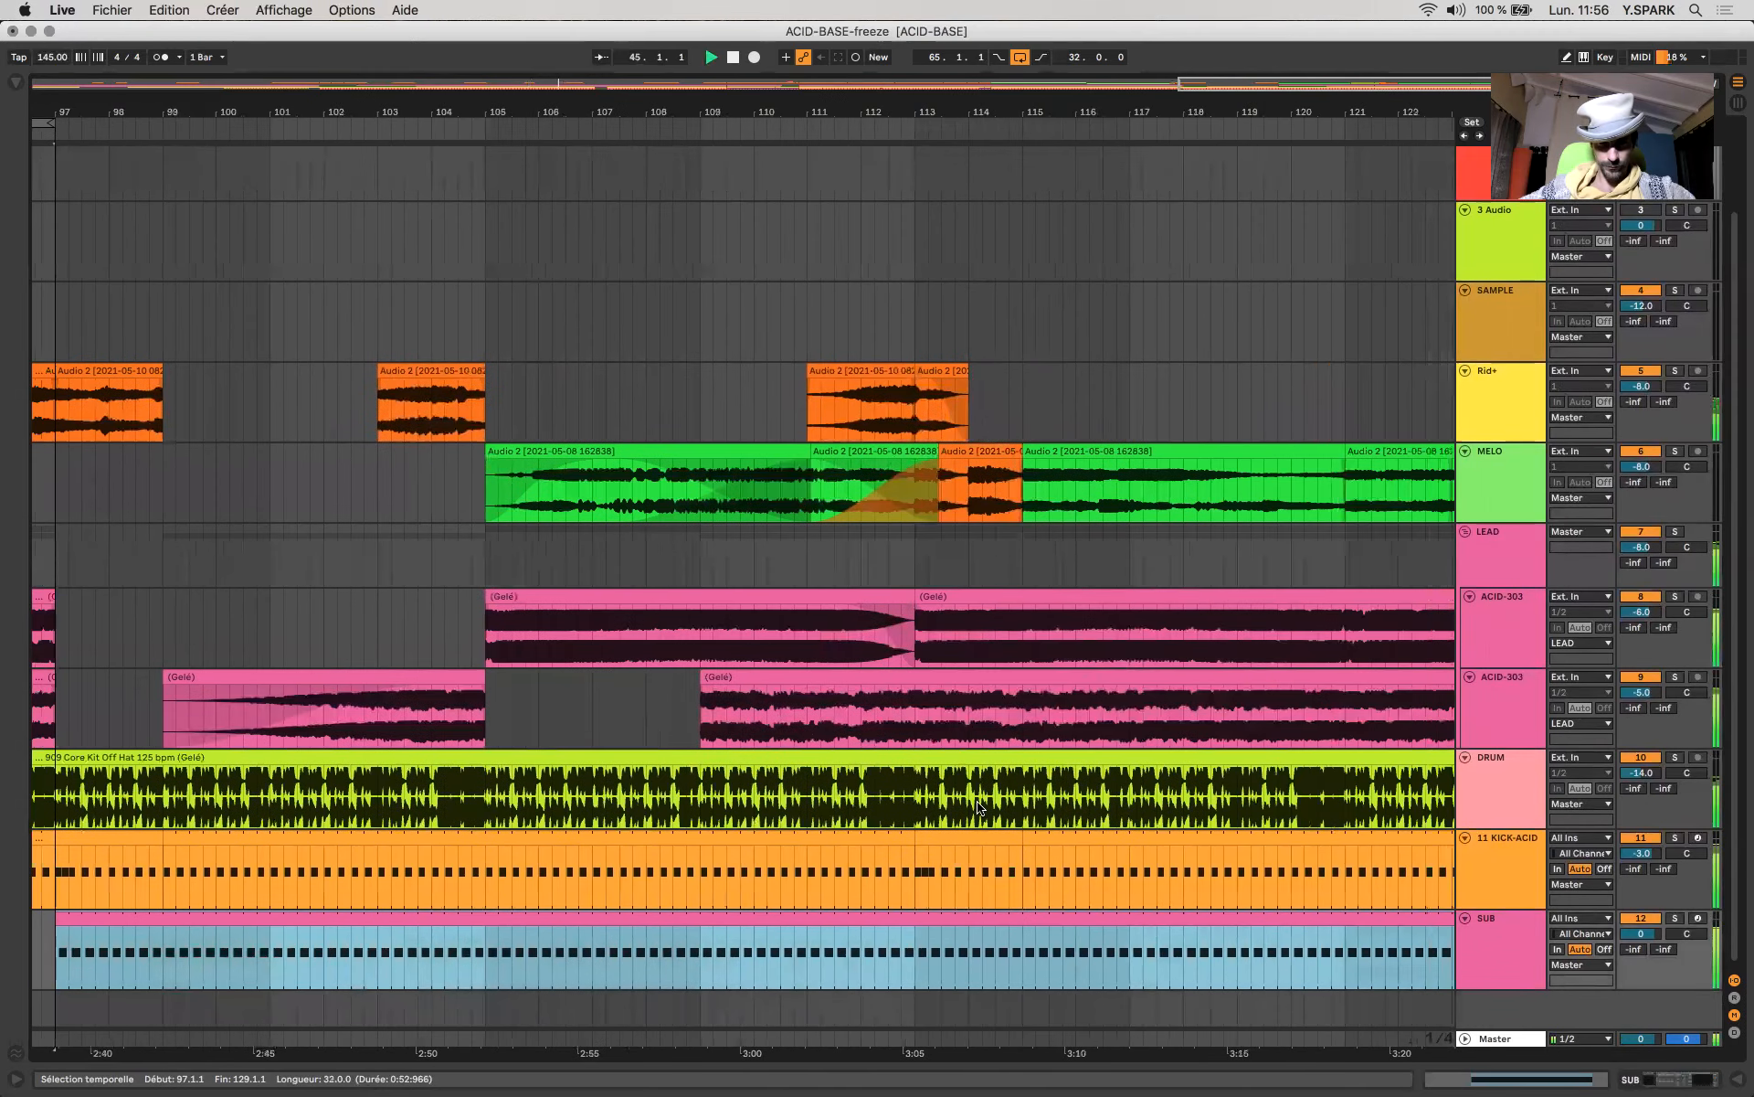
pyautogui.scroll(-4, 905, 879)
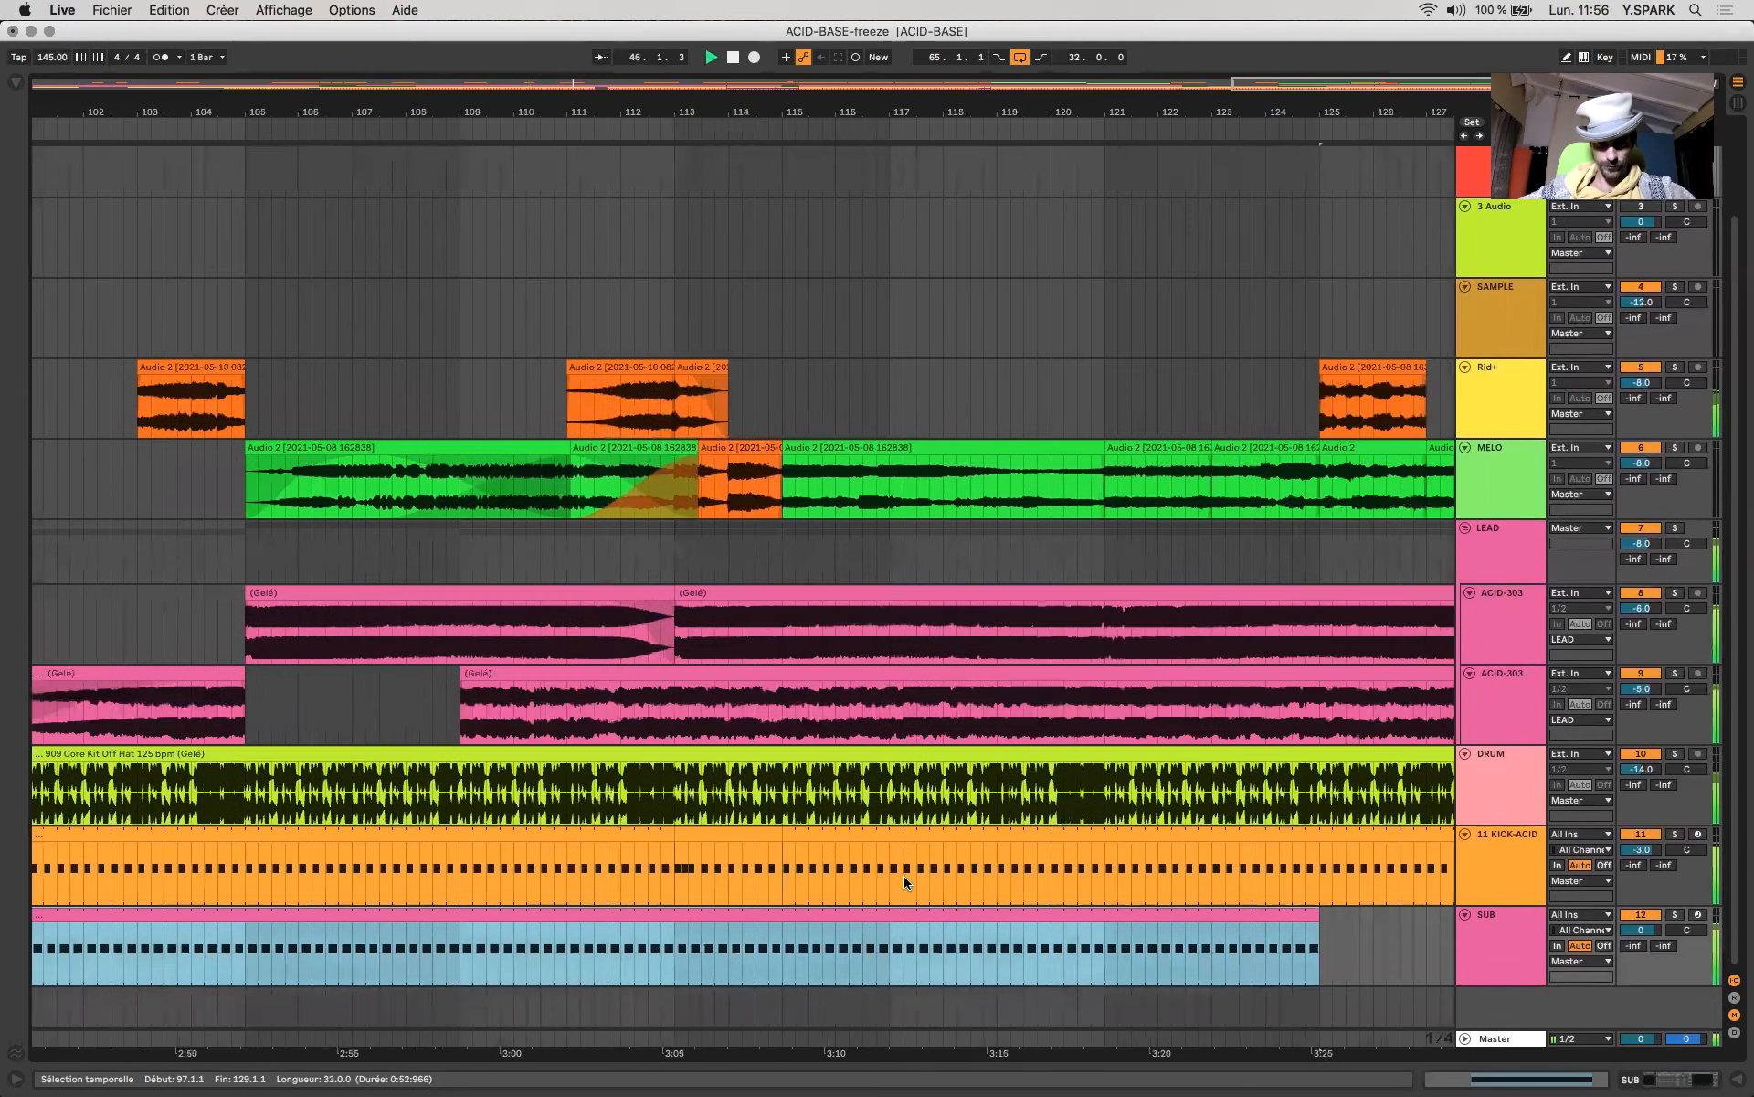
pyautogui.hscroll(-5, 408, 842)
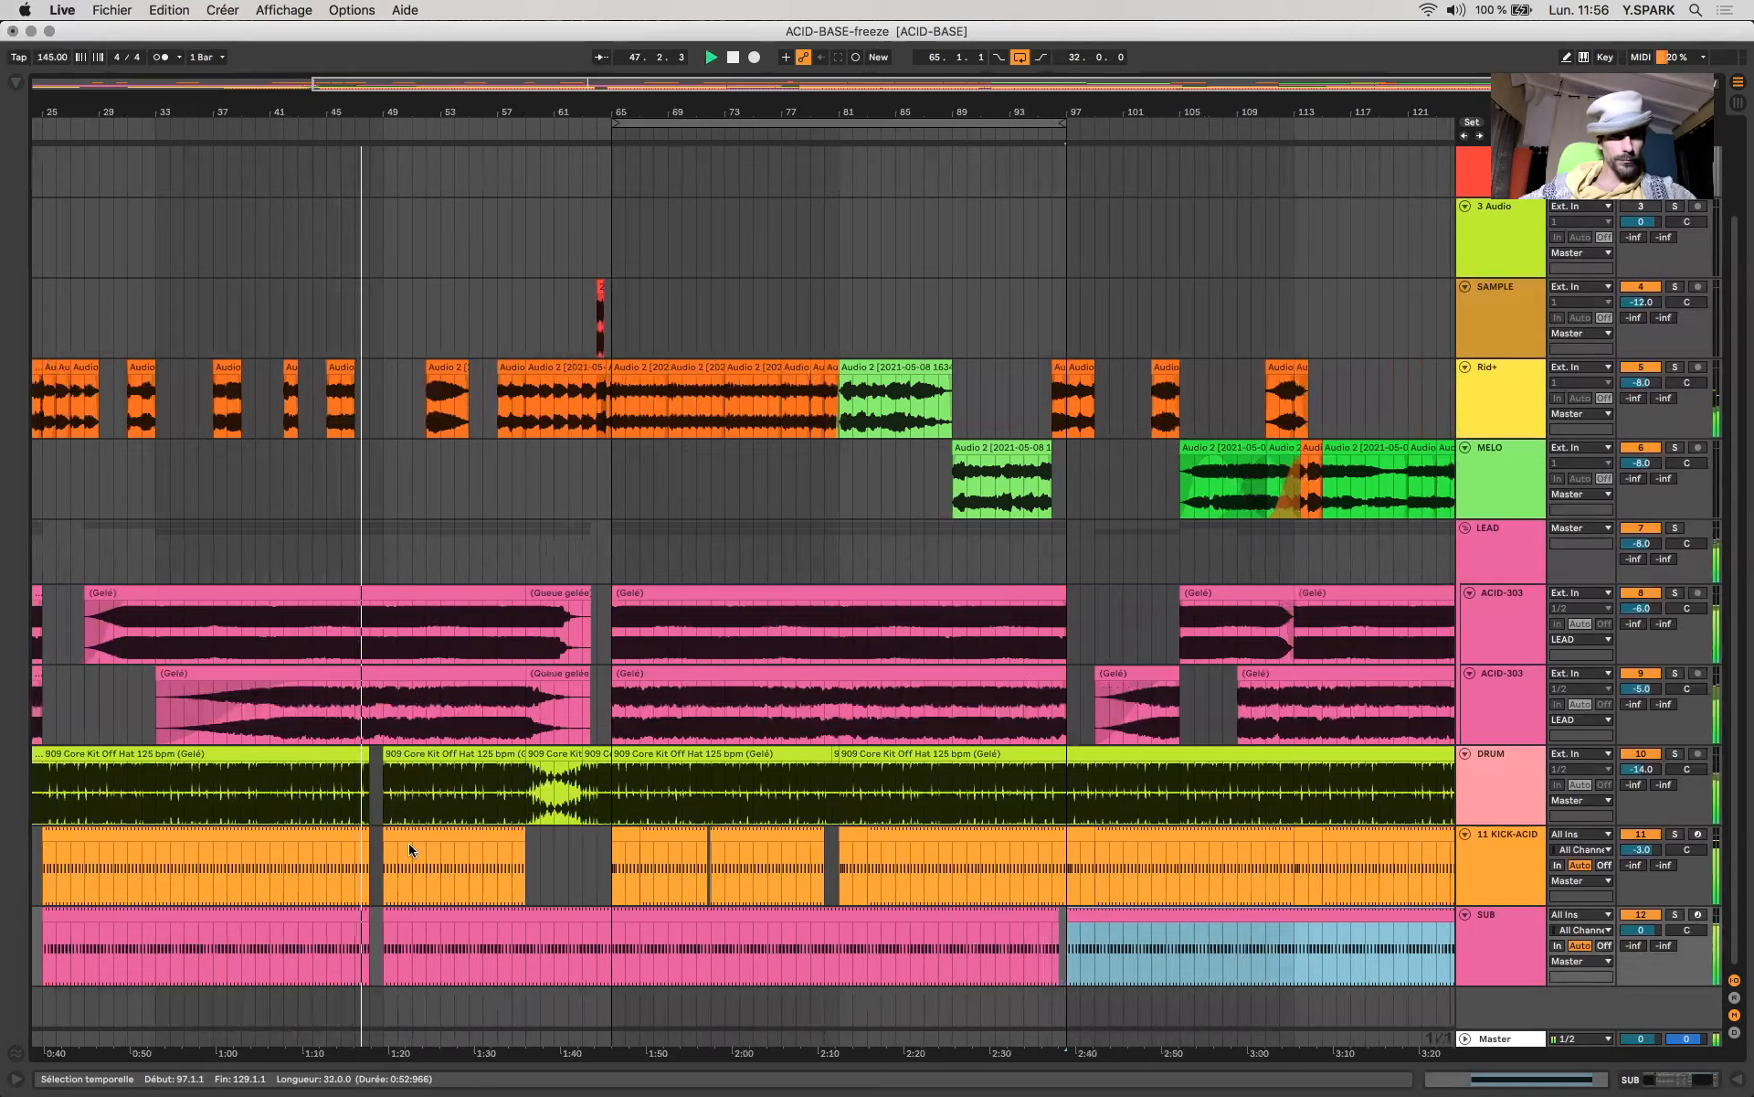
pyautogui.hscroll(-4, 380, 784)
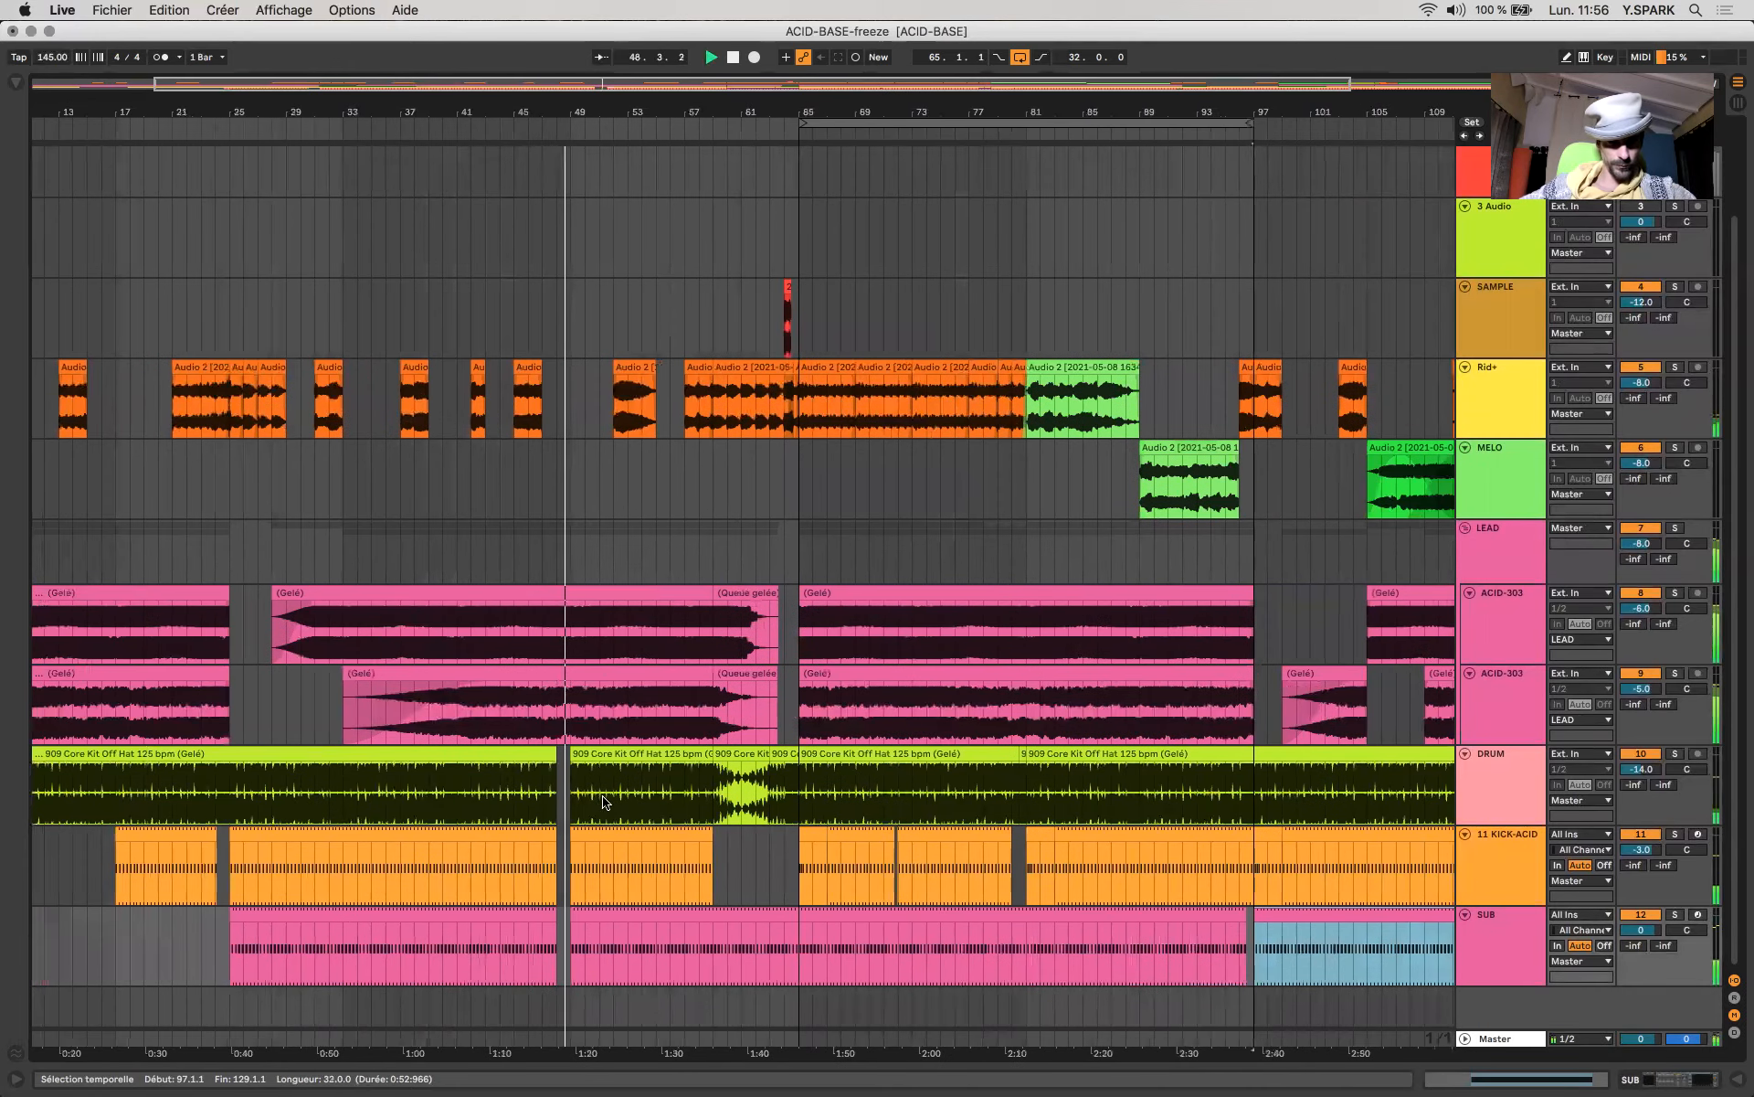
pyautogui.scroll(-2, 644, 799)
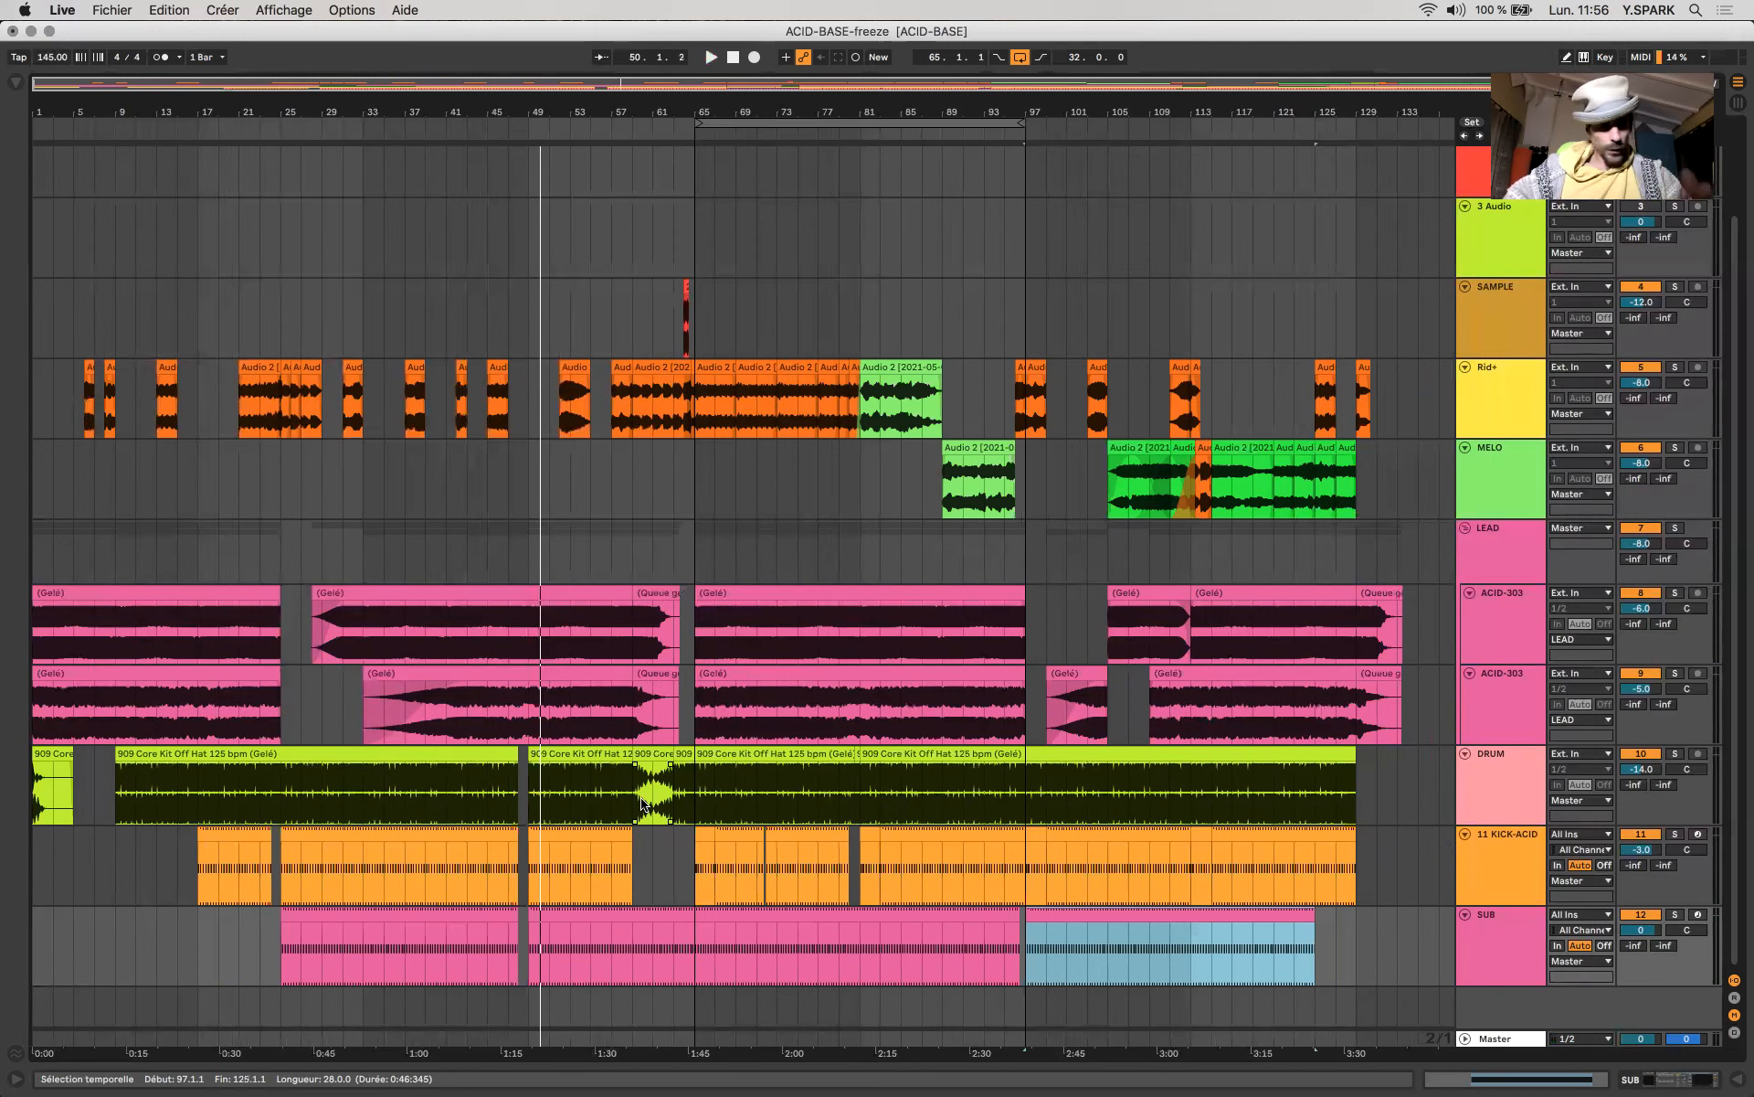
# Select bars 13 to 17 and then 18.1.1 to 18.4.3 of the DRUM clip to inspect its hits up close.
pyautogui.click(386, 801)
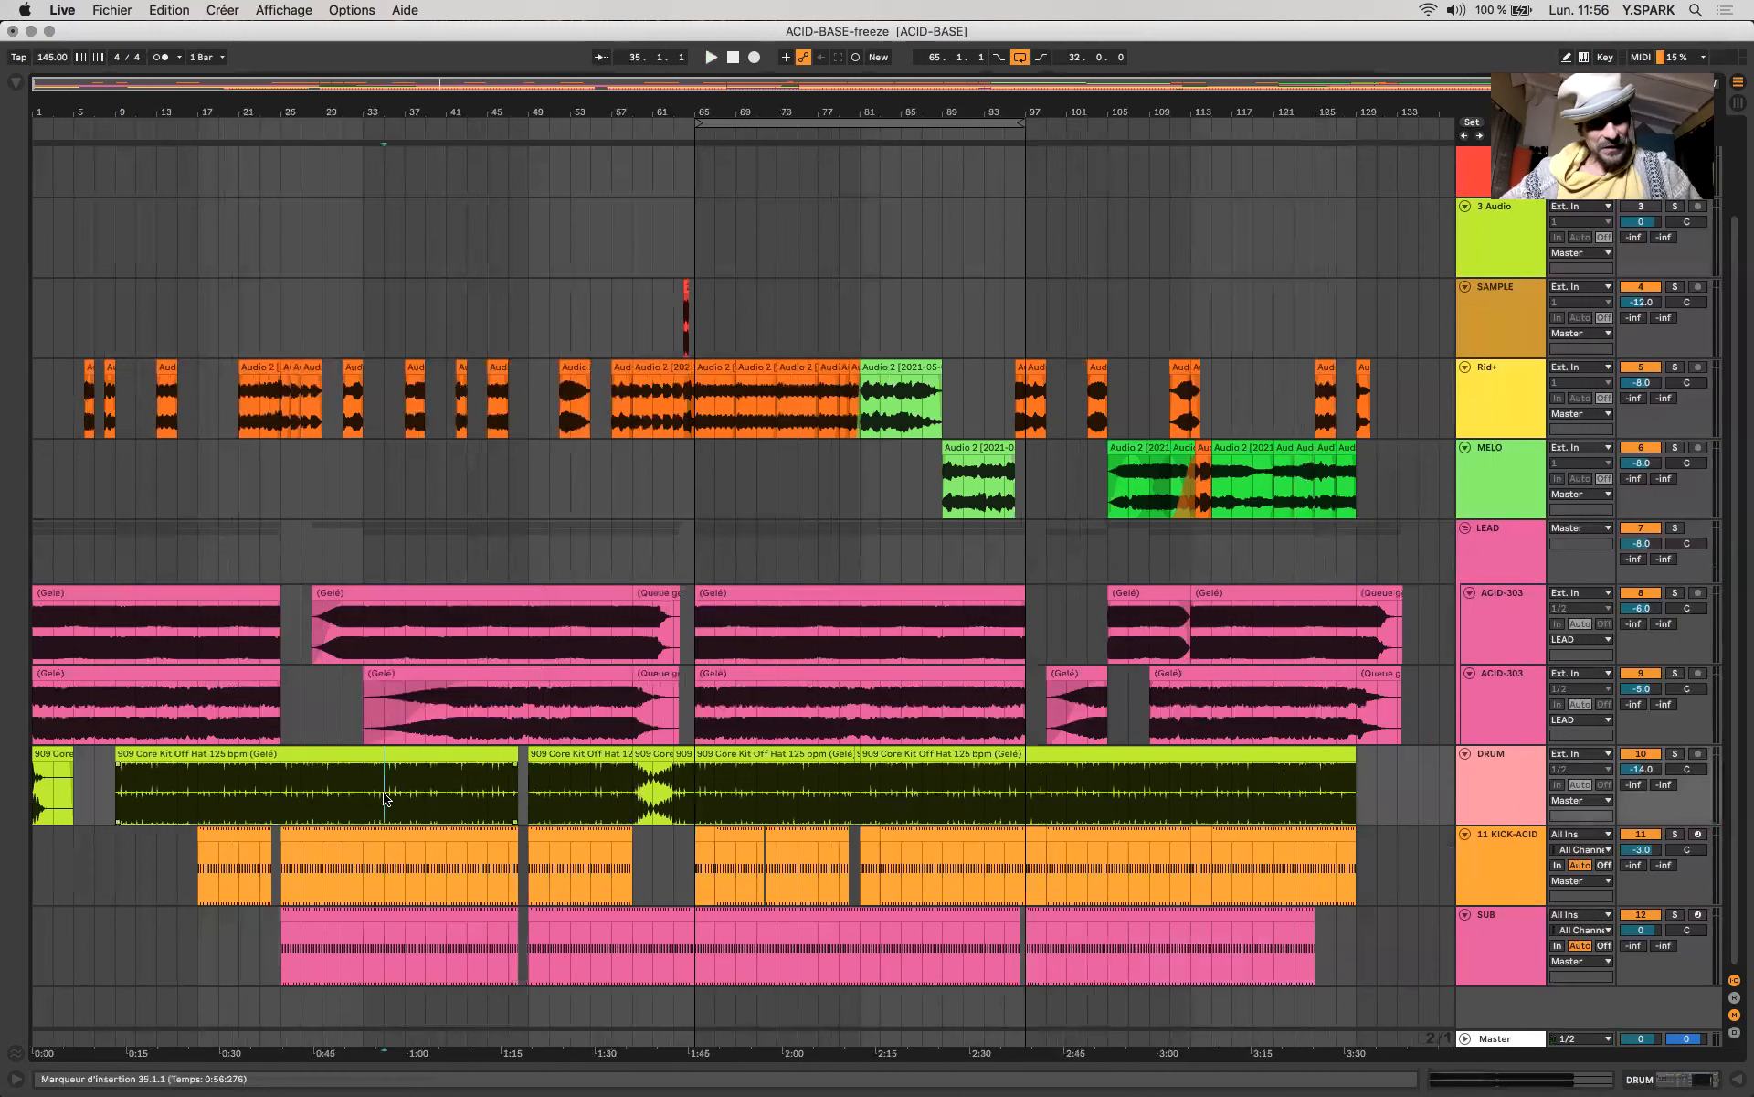
pyautogui.moveTo(156, 789); pyautogui.dragTo(190, 793)
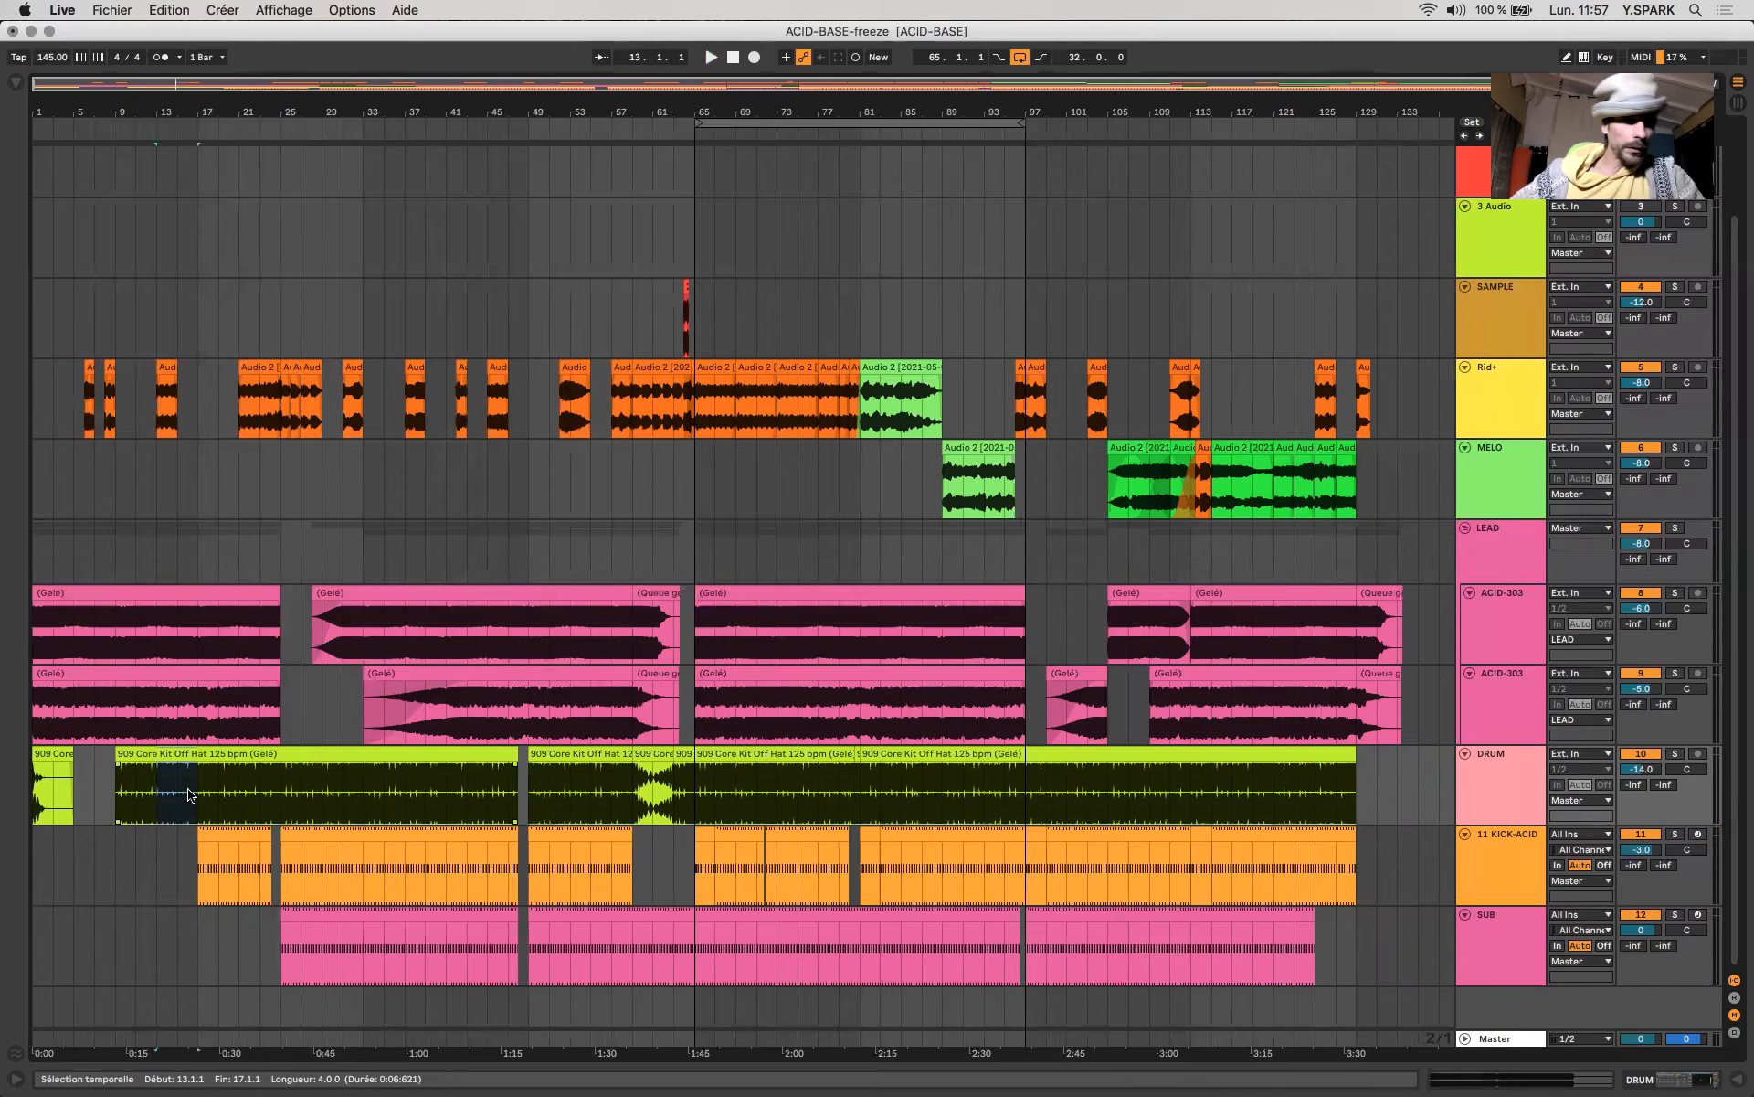
pyautogui.scroll(5, 188, 794)
pyautogui.moveTo(188, 792); pyautogui.dragTo(375, 788)
pyautogui.scroll(5, 239, 789)
pyautogui.scroll(3, 376, 788)
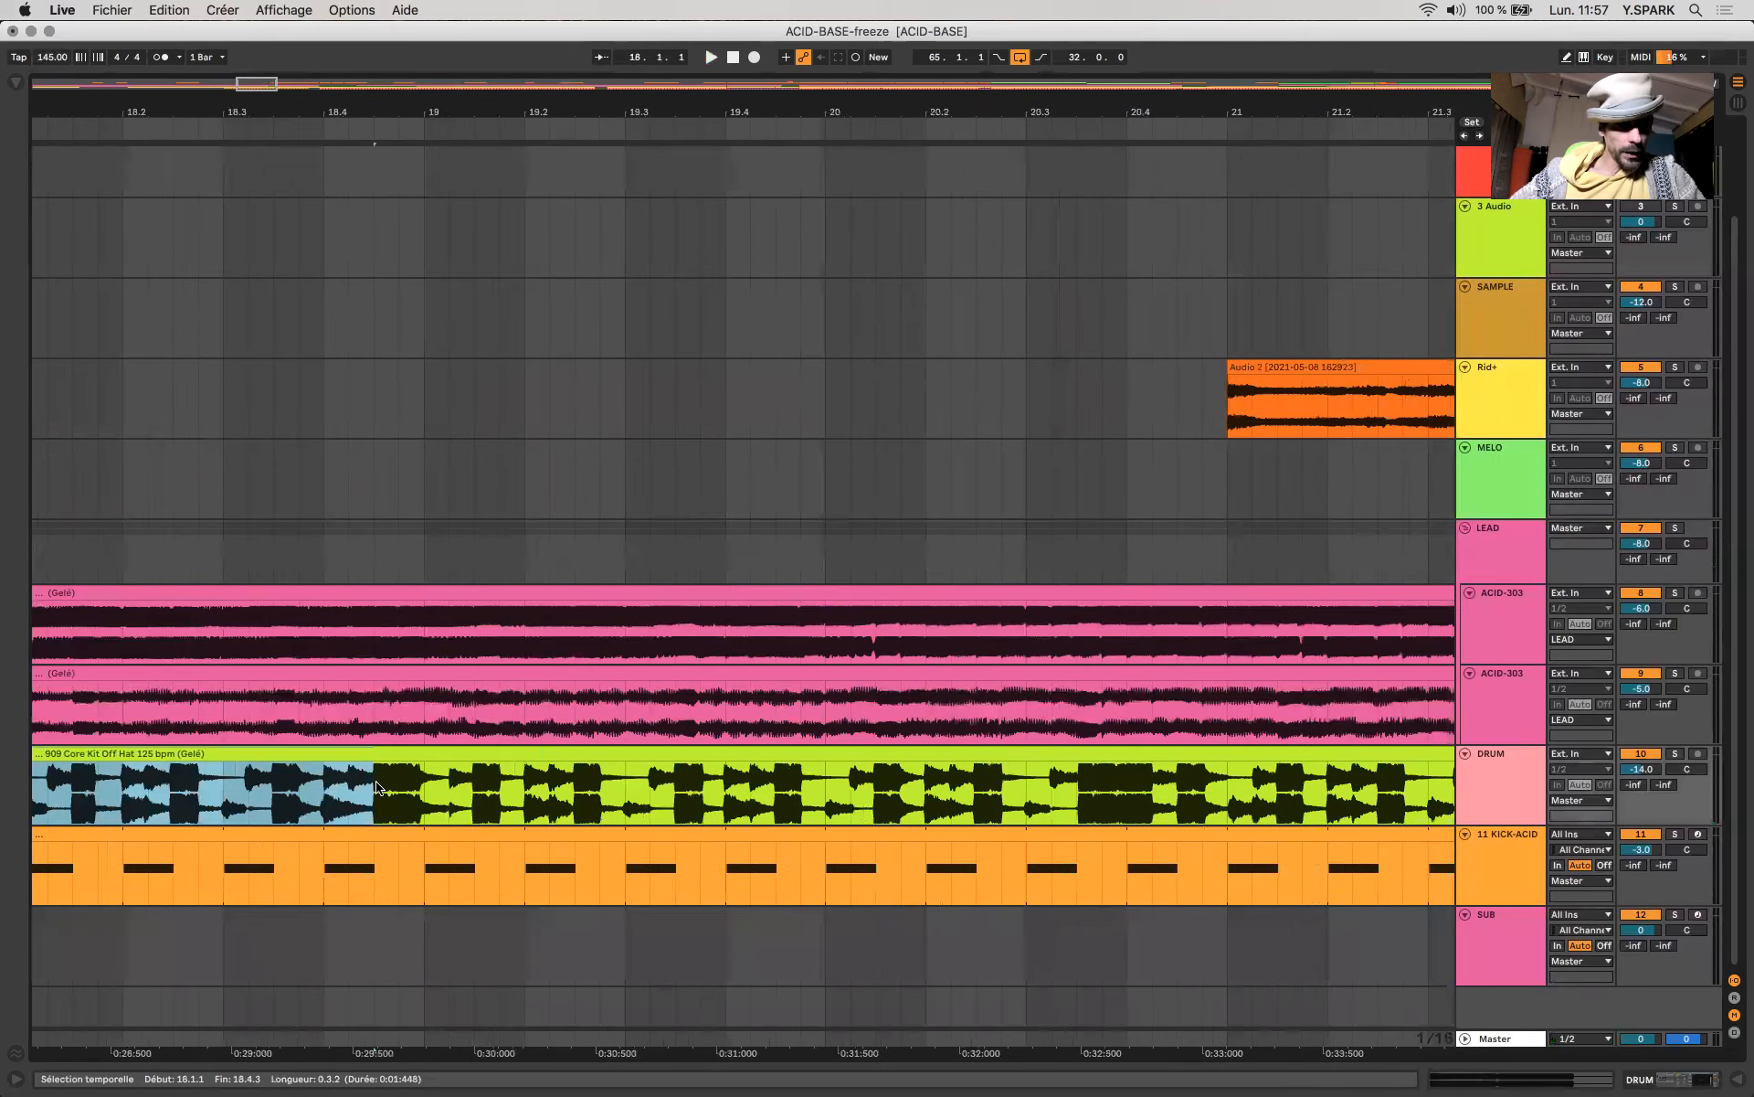
pyautogui.scroll(-10, 376, 788)
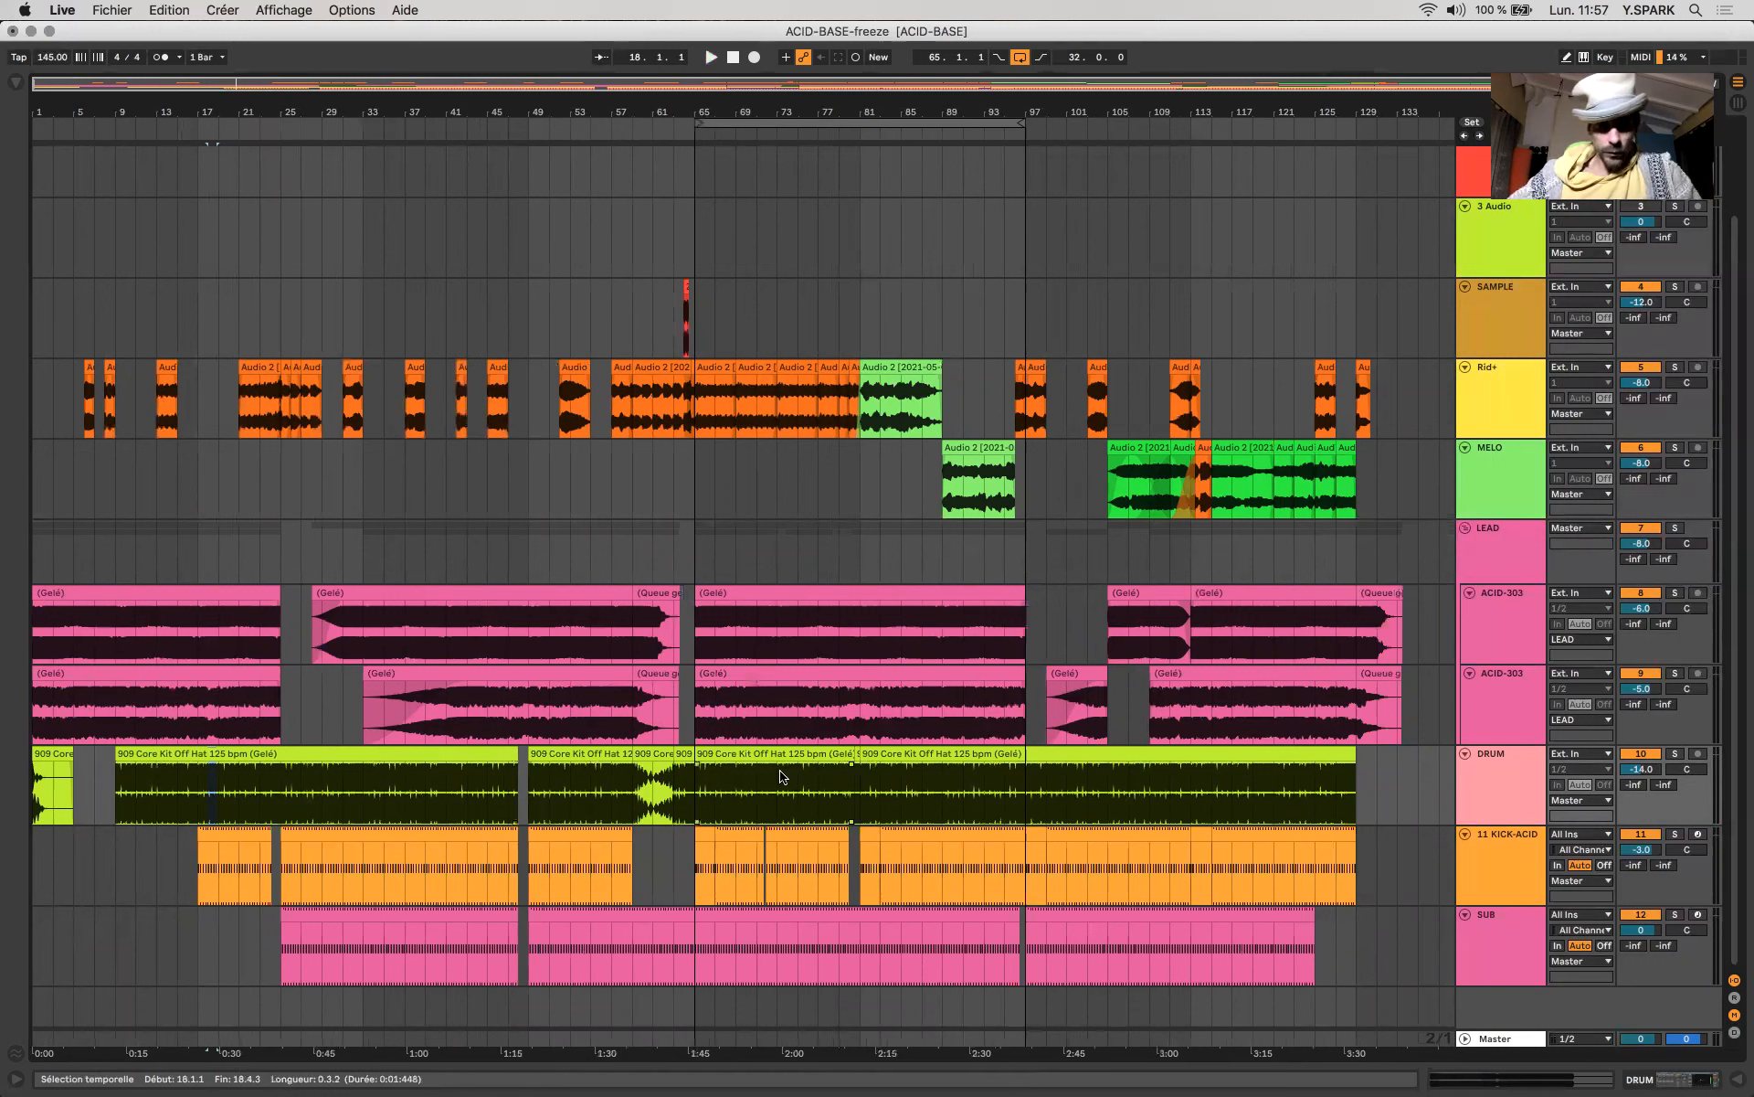
pyautogui.scroll(1, 781, 777)
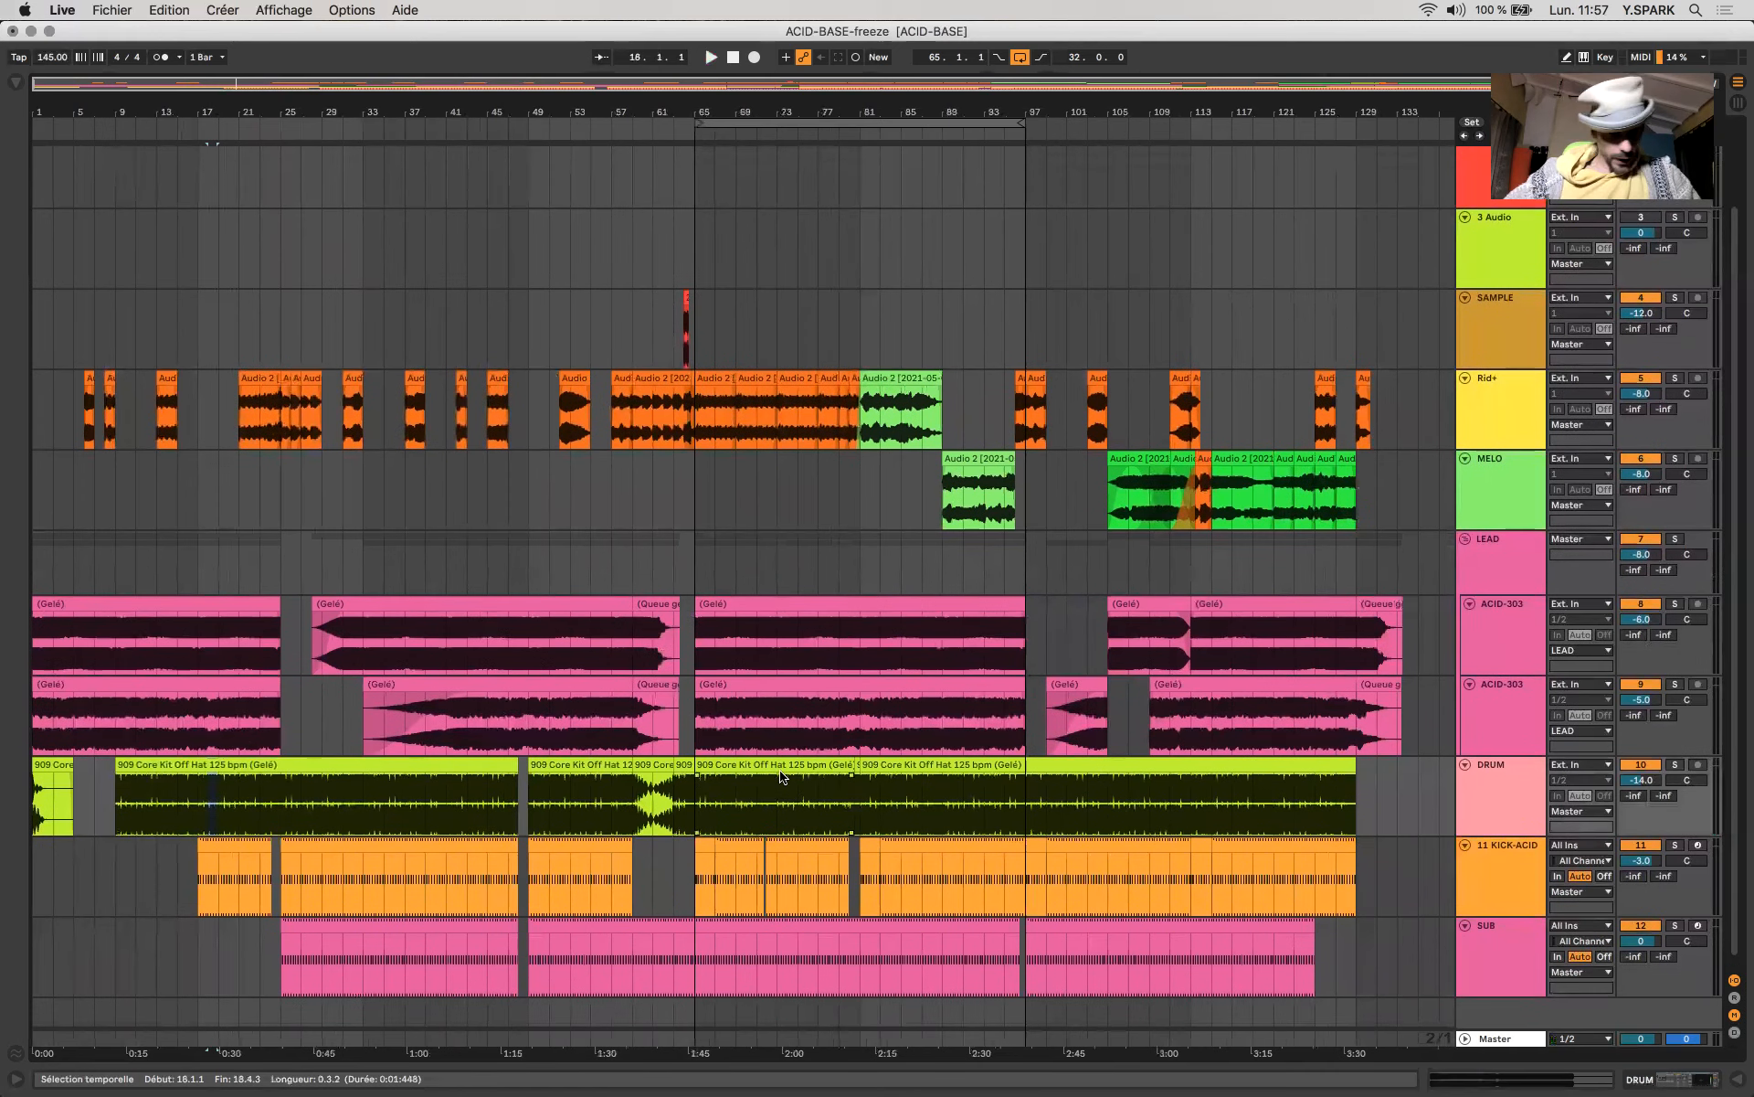
pyautogui.scroll(-1, 781, 777)
pyautogui.scroll(3, 782, 777)
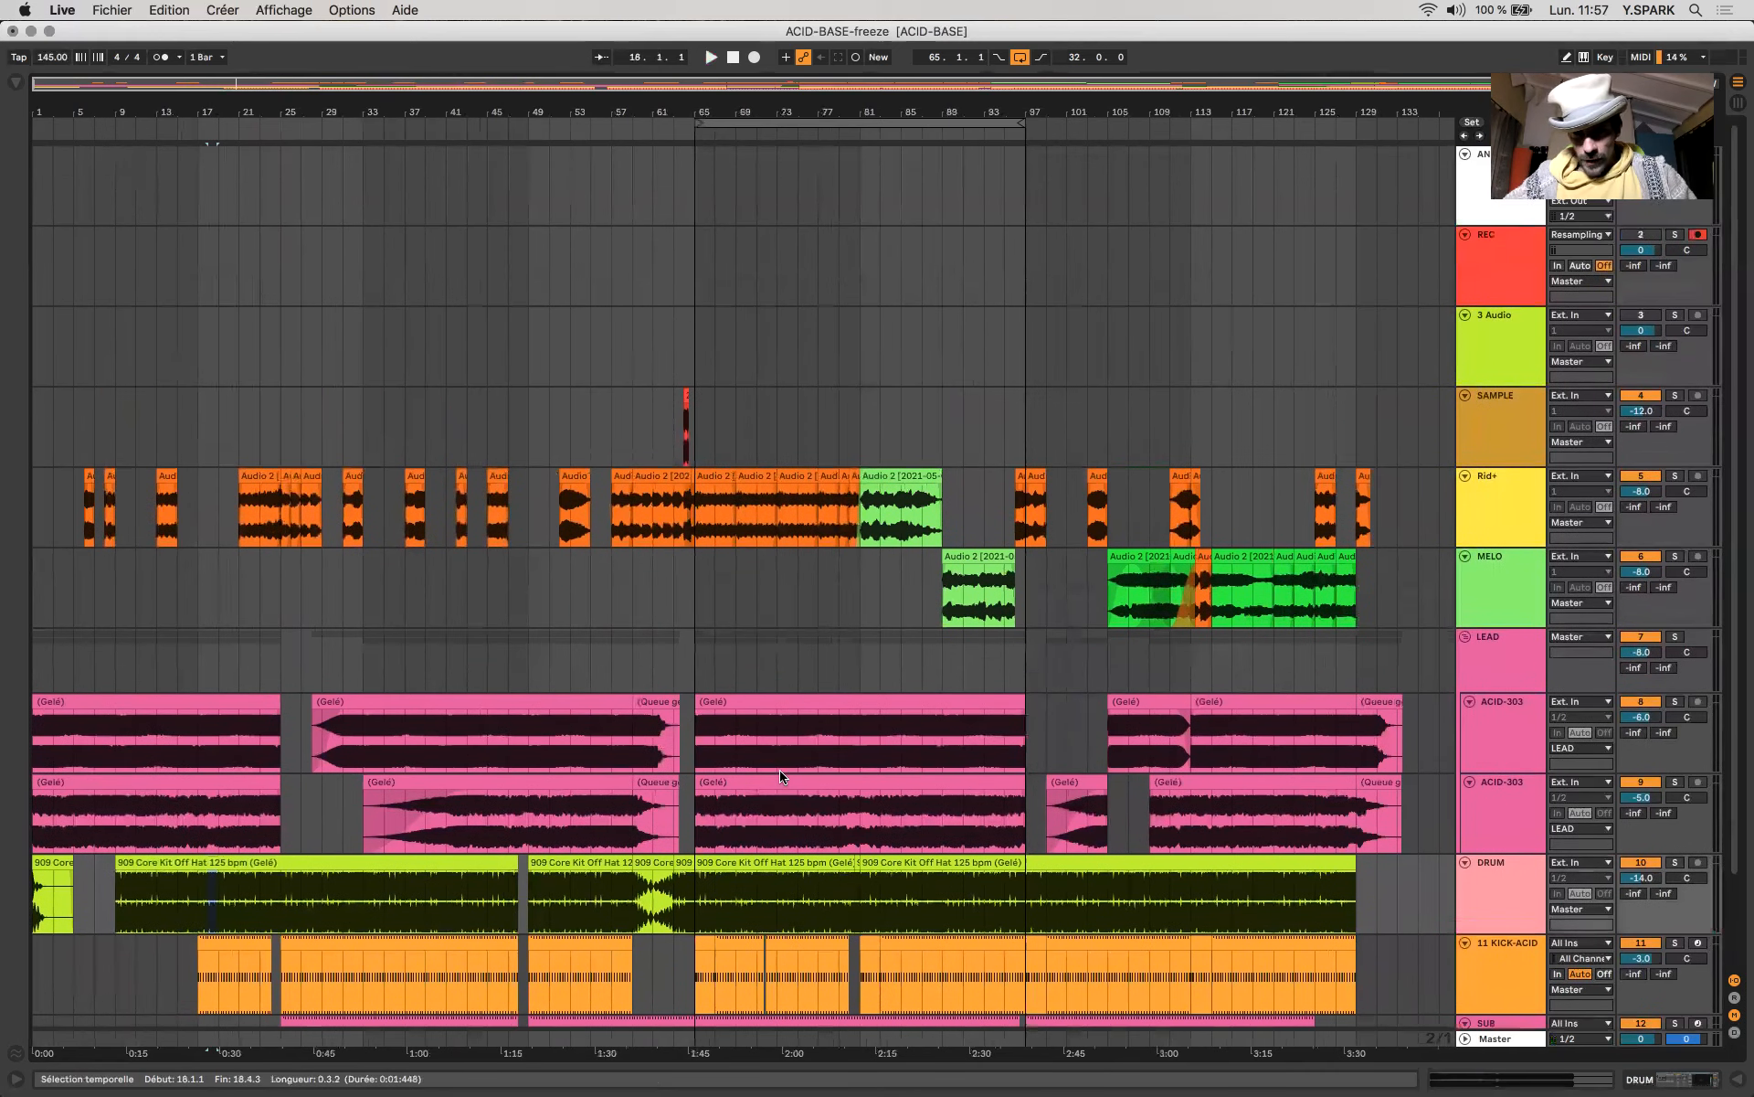
pyautogui.scroll(-3, 781, 776)
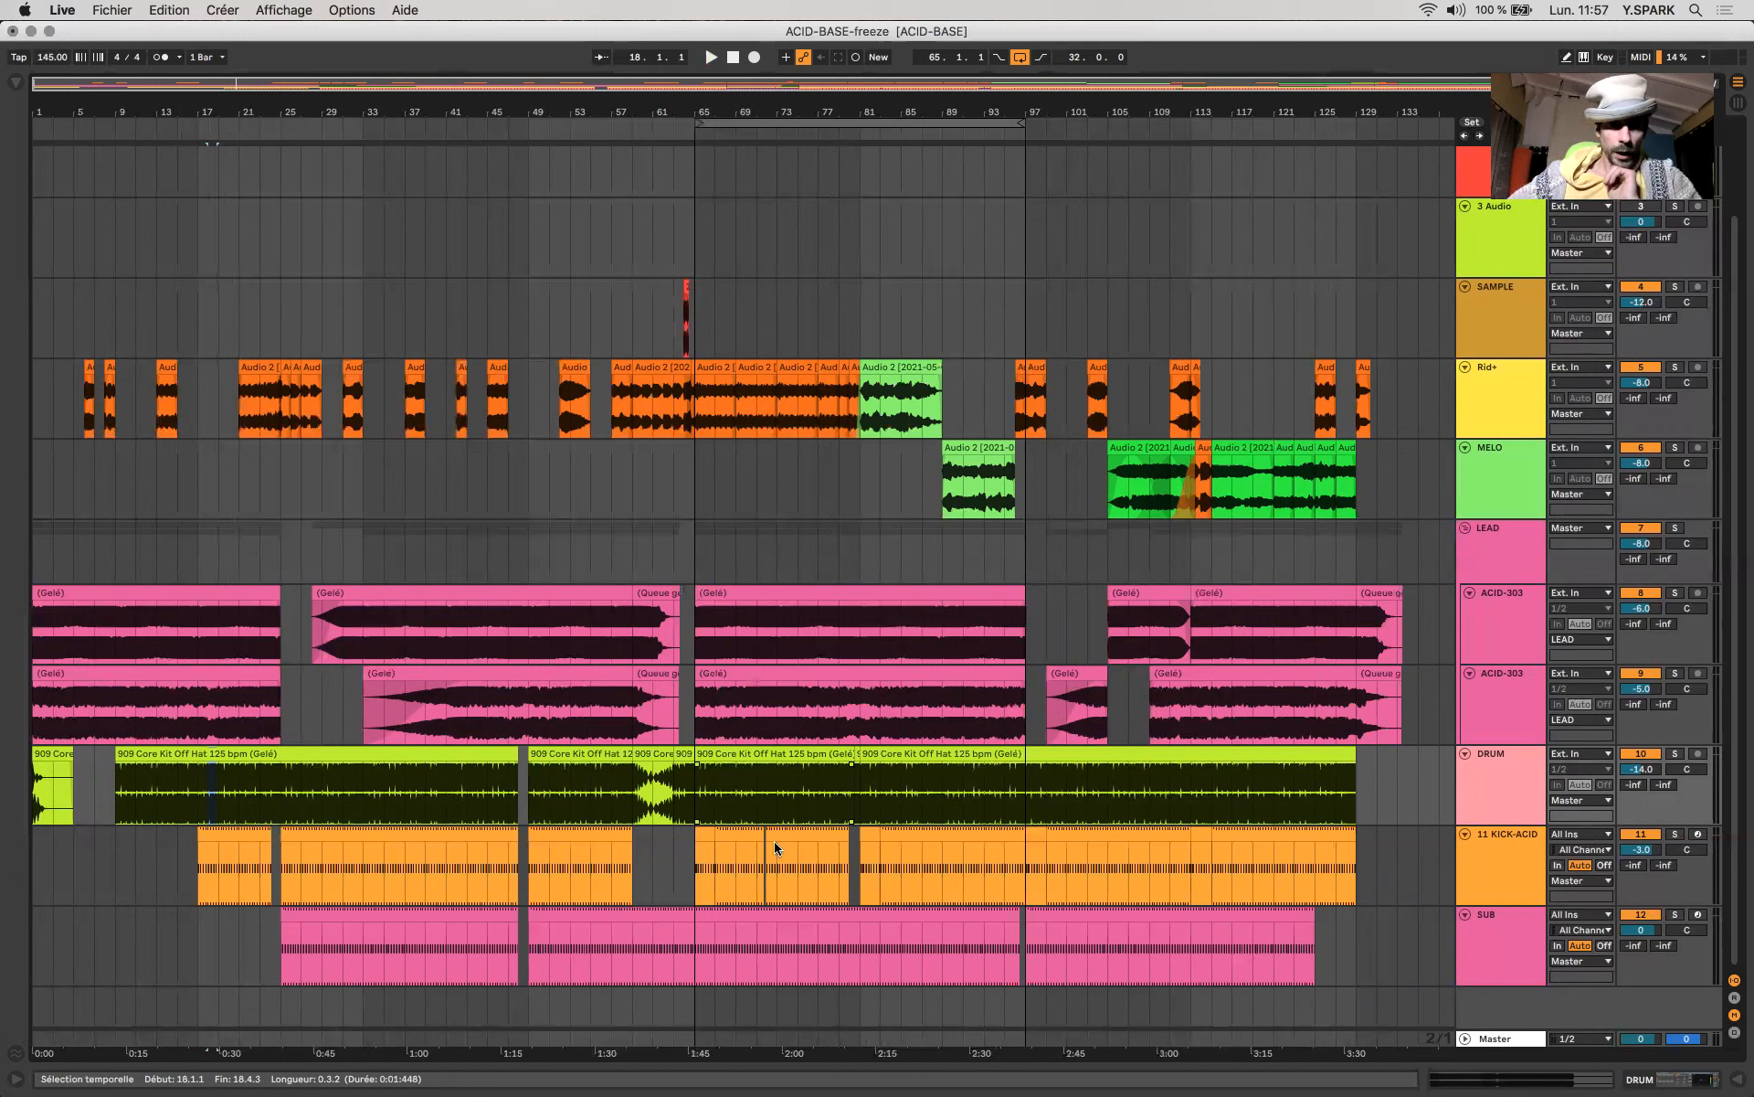
# Select bars 65 to 89 on the KICK-ACID and SUB tracks, and place the insertion marker at 24.1.3 on KICK-ACID.
pyautogui.moveTo(688, 861); pyautogui.dragTo(726, 934)
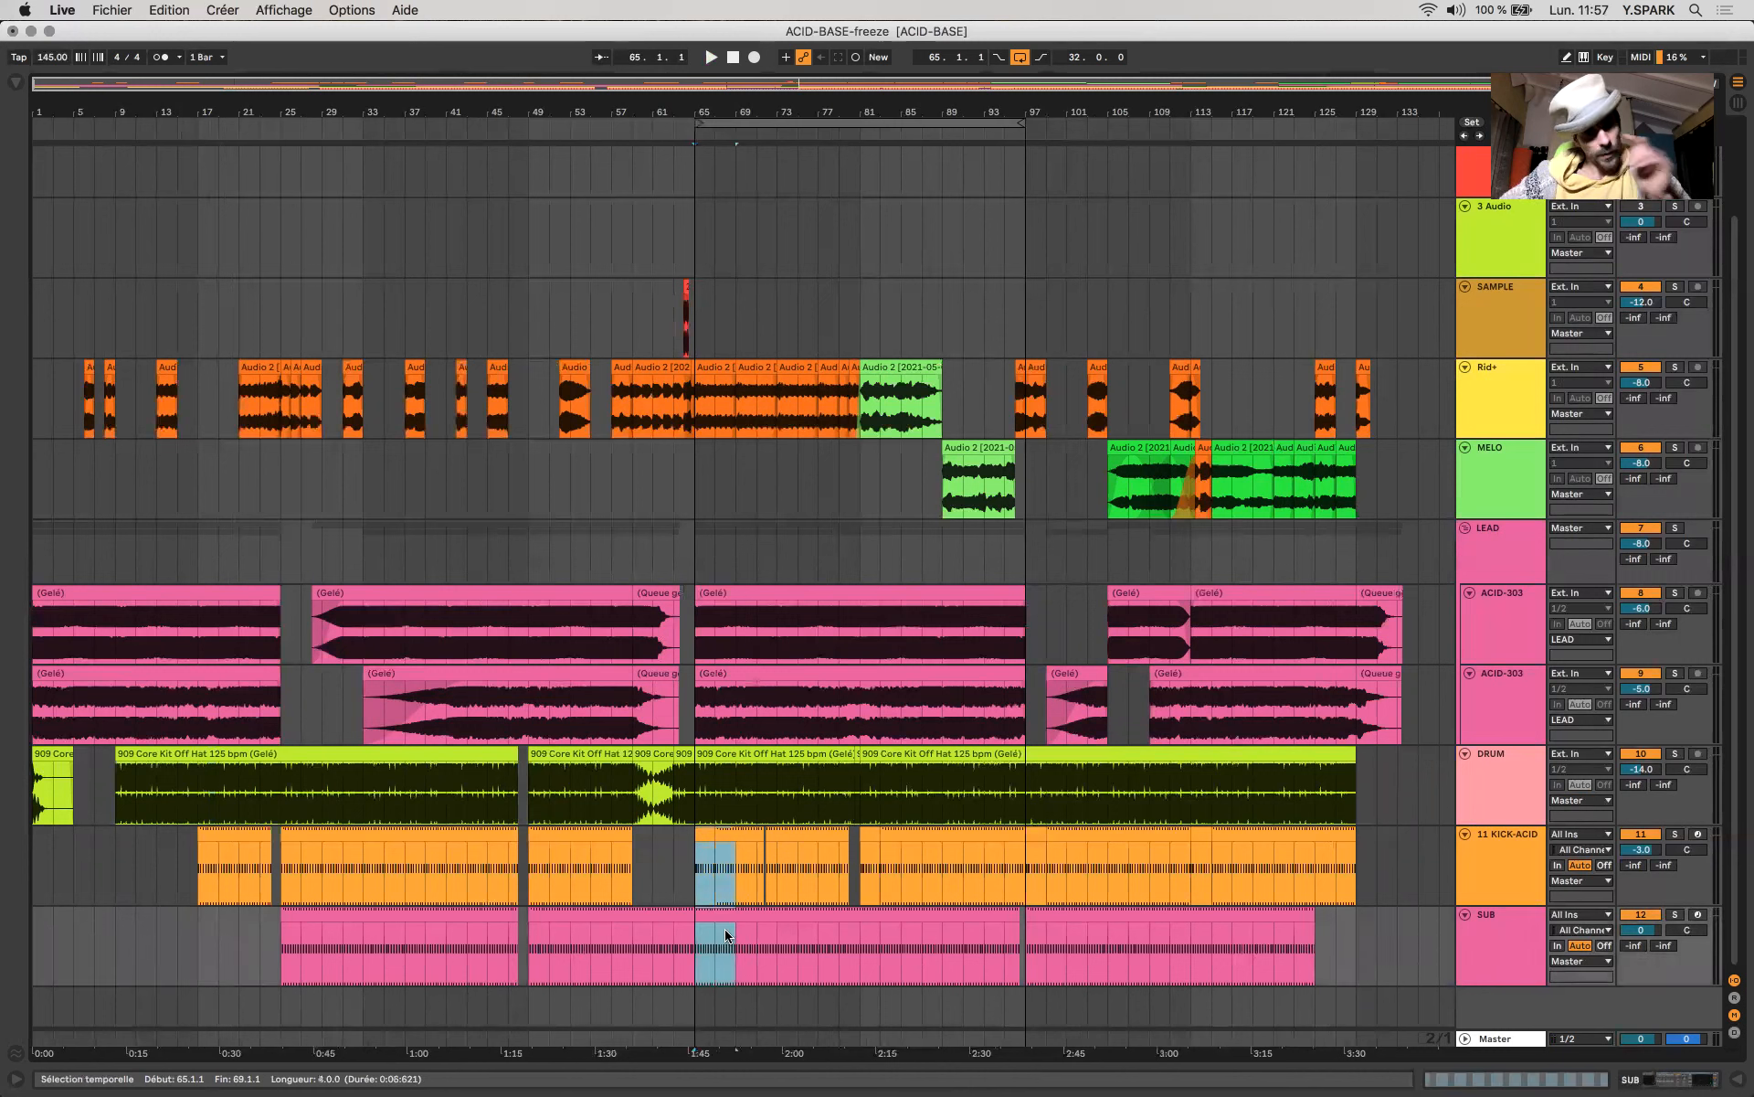
pyautogui.moveTo(726, 934); pyautogui.dragTo(941, 937)
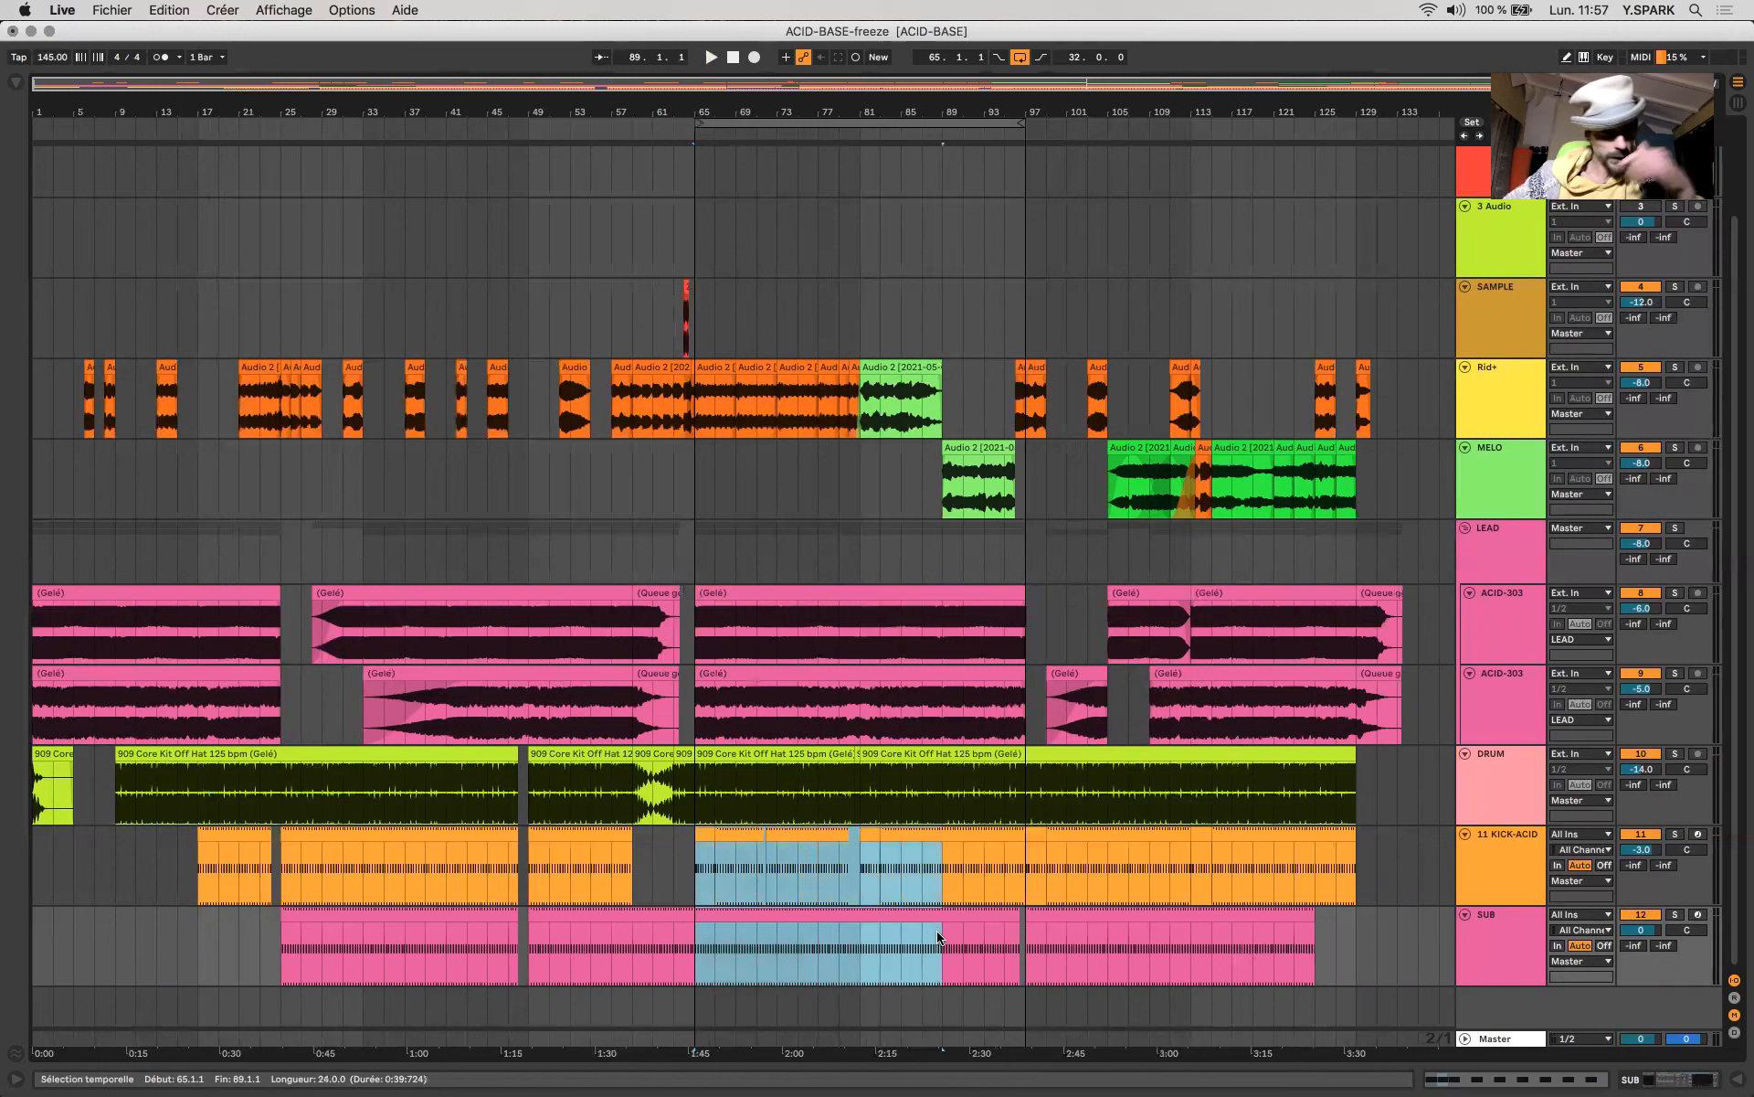
pyautogui.click(273, 873)
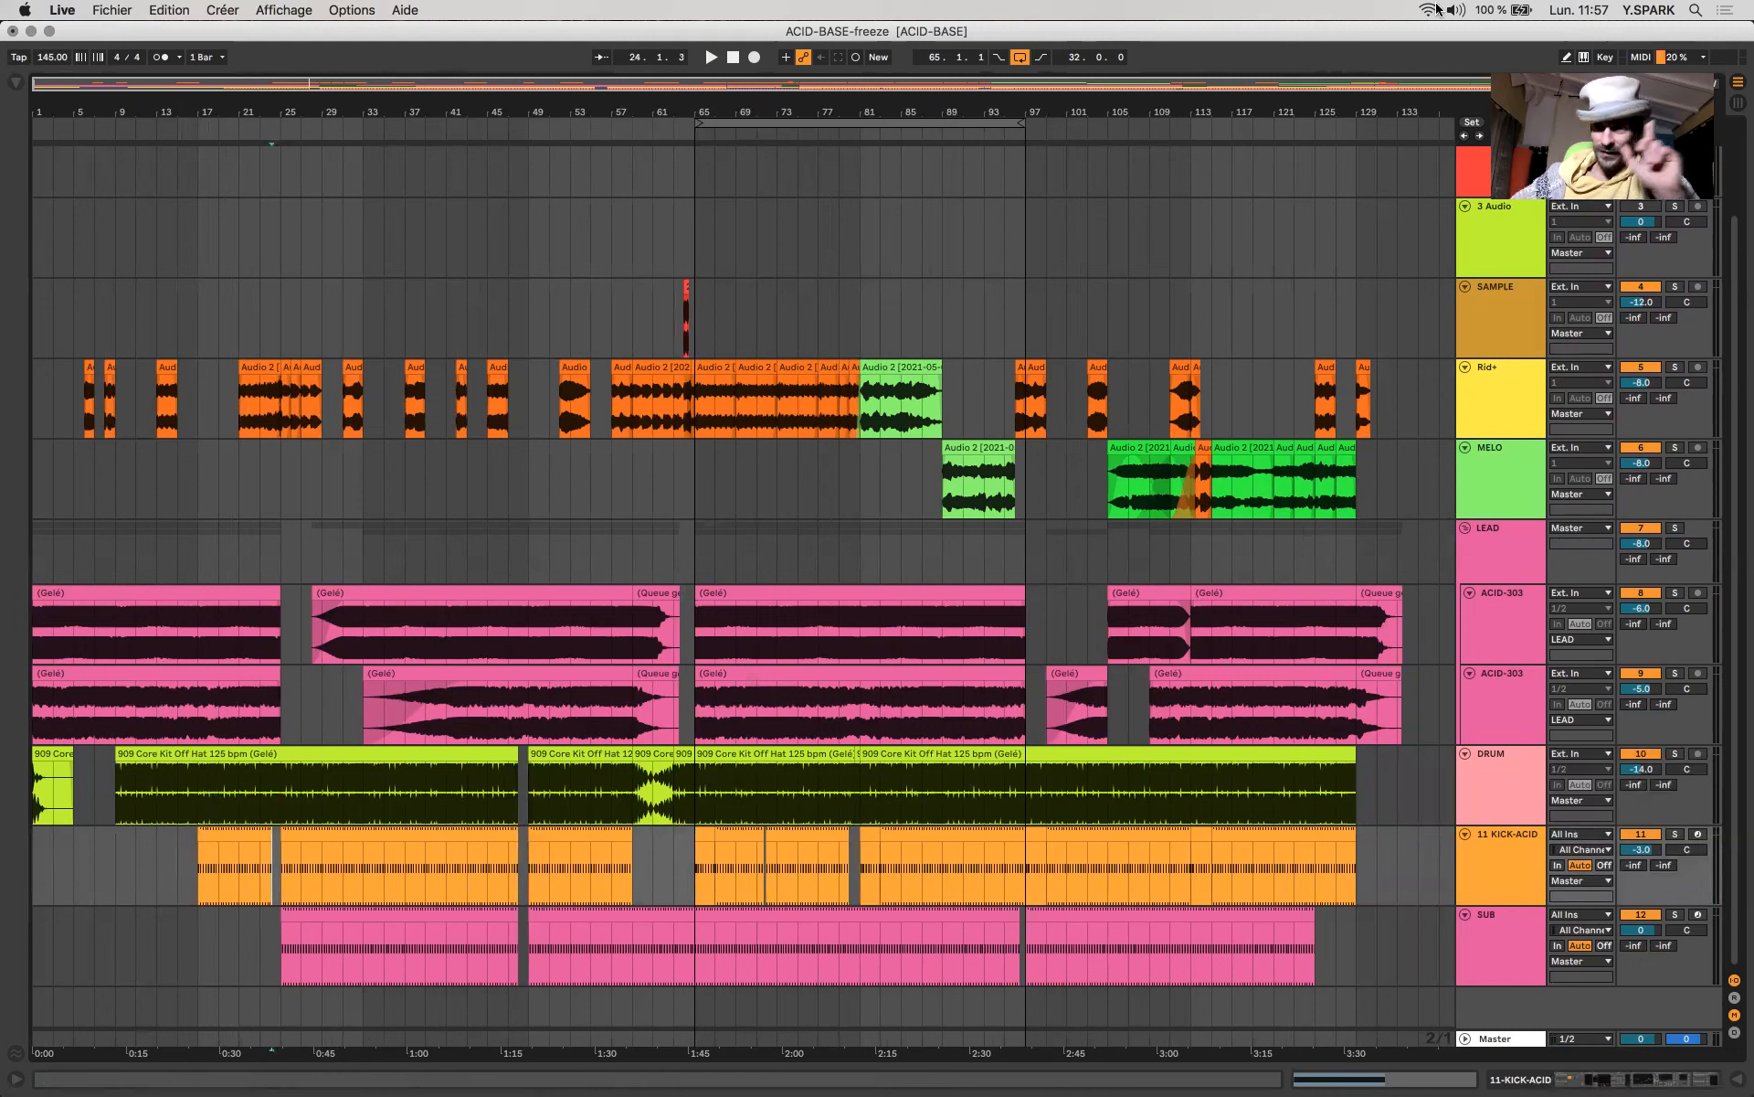
# Open the video meeting's options for audio, recording and screen sharing.
pyautogui.click(1405, 10)
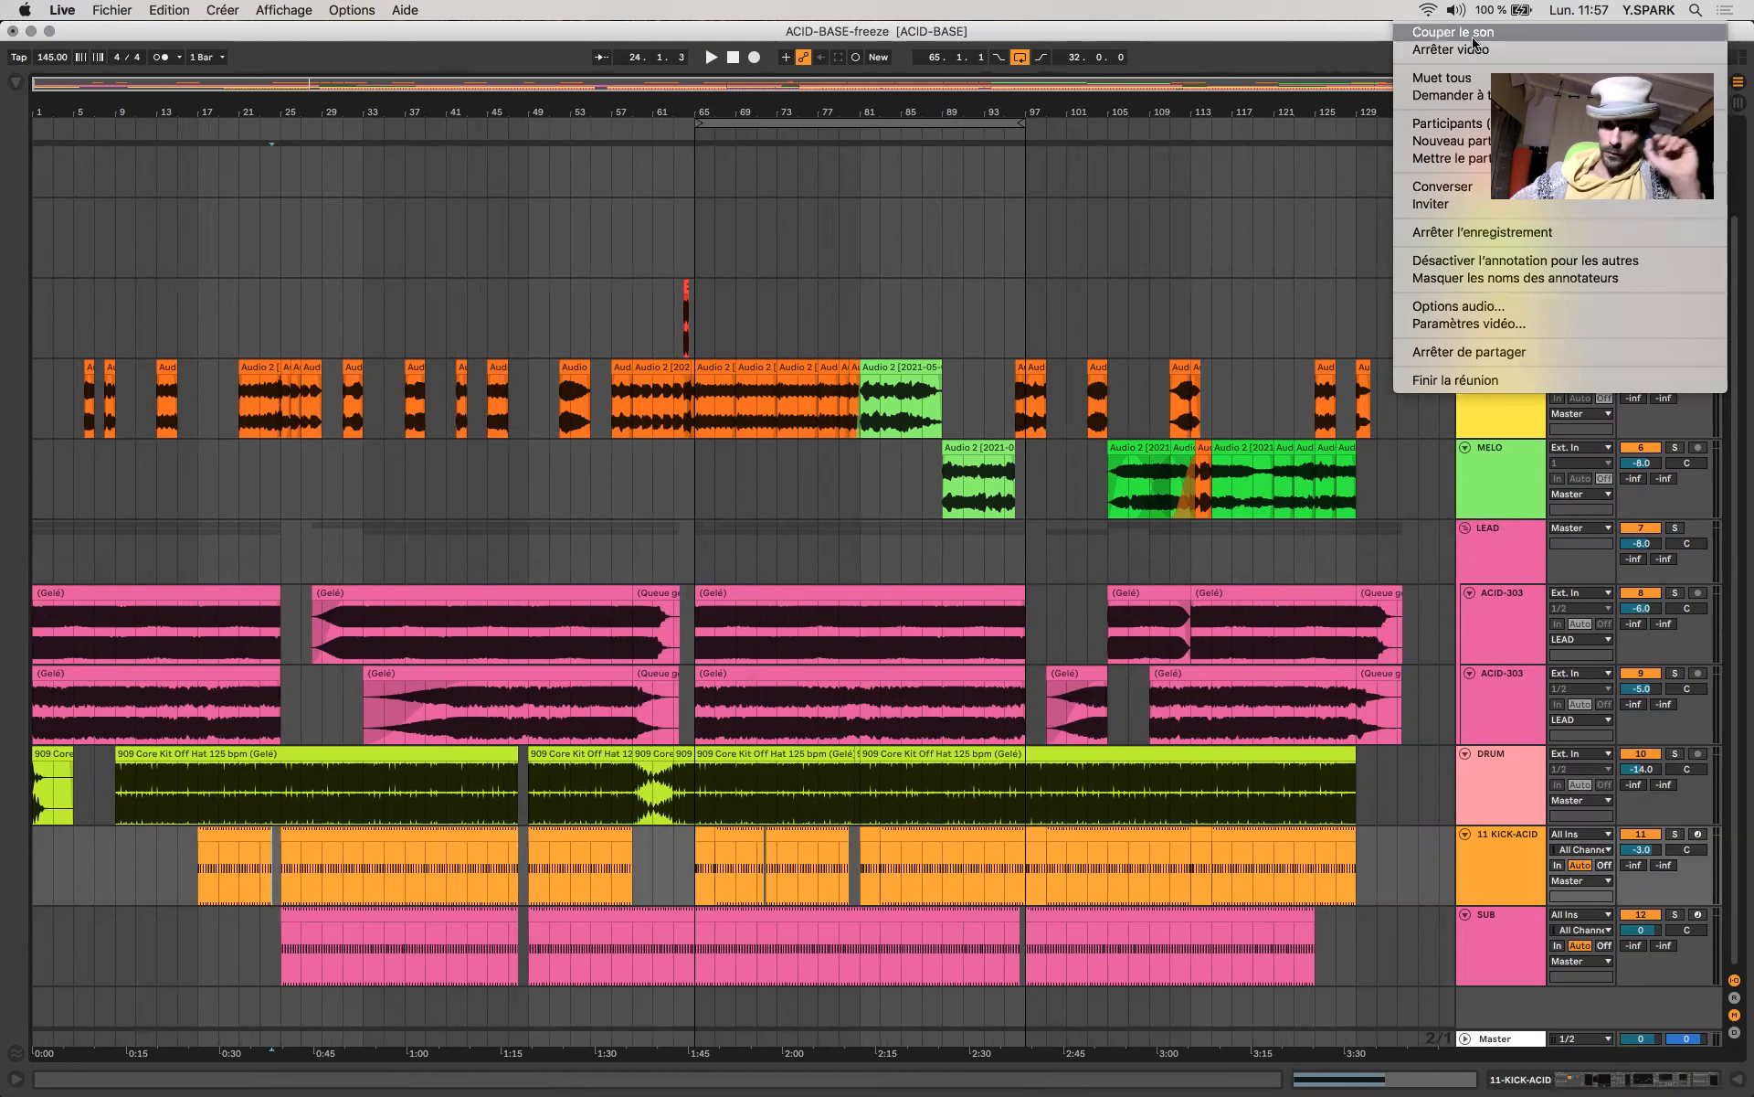